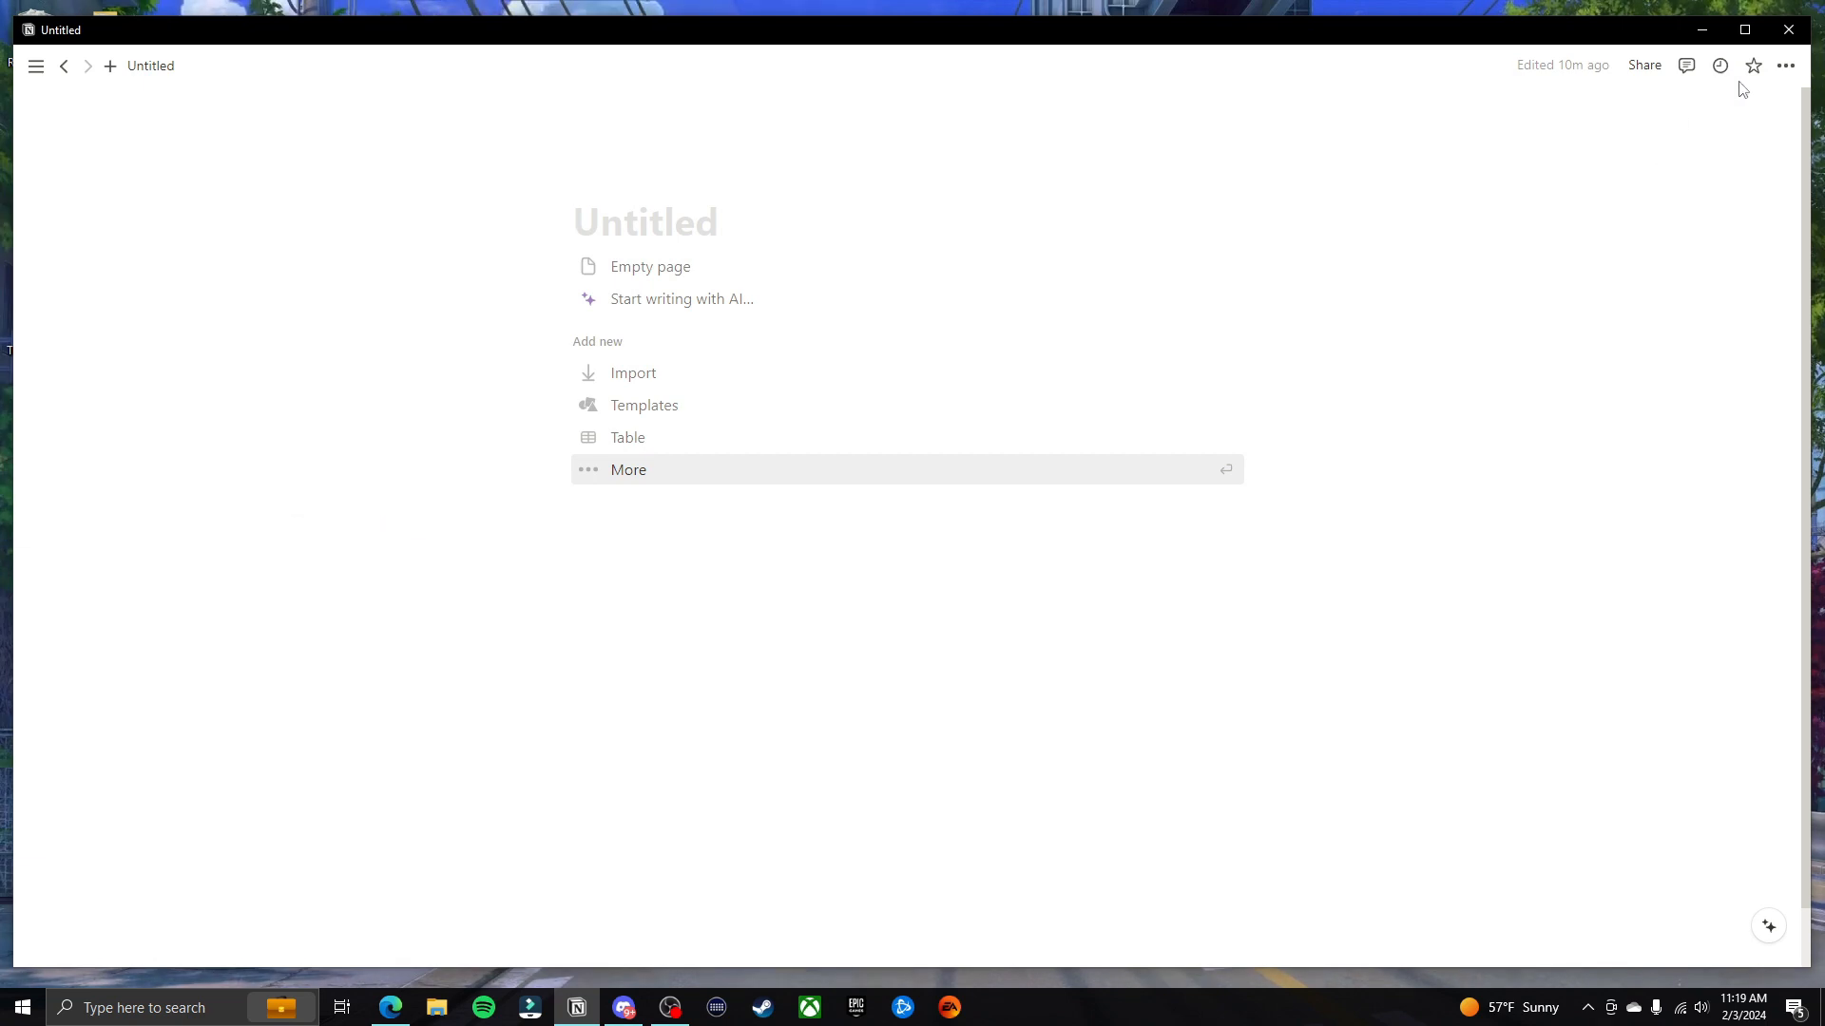
Make the page full width and set its font style to Mono after trying the Serif and Default styles
click(1785, 69)
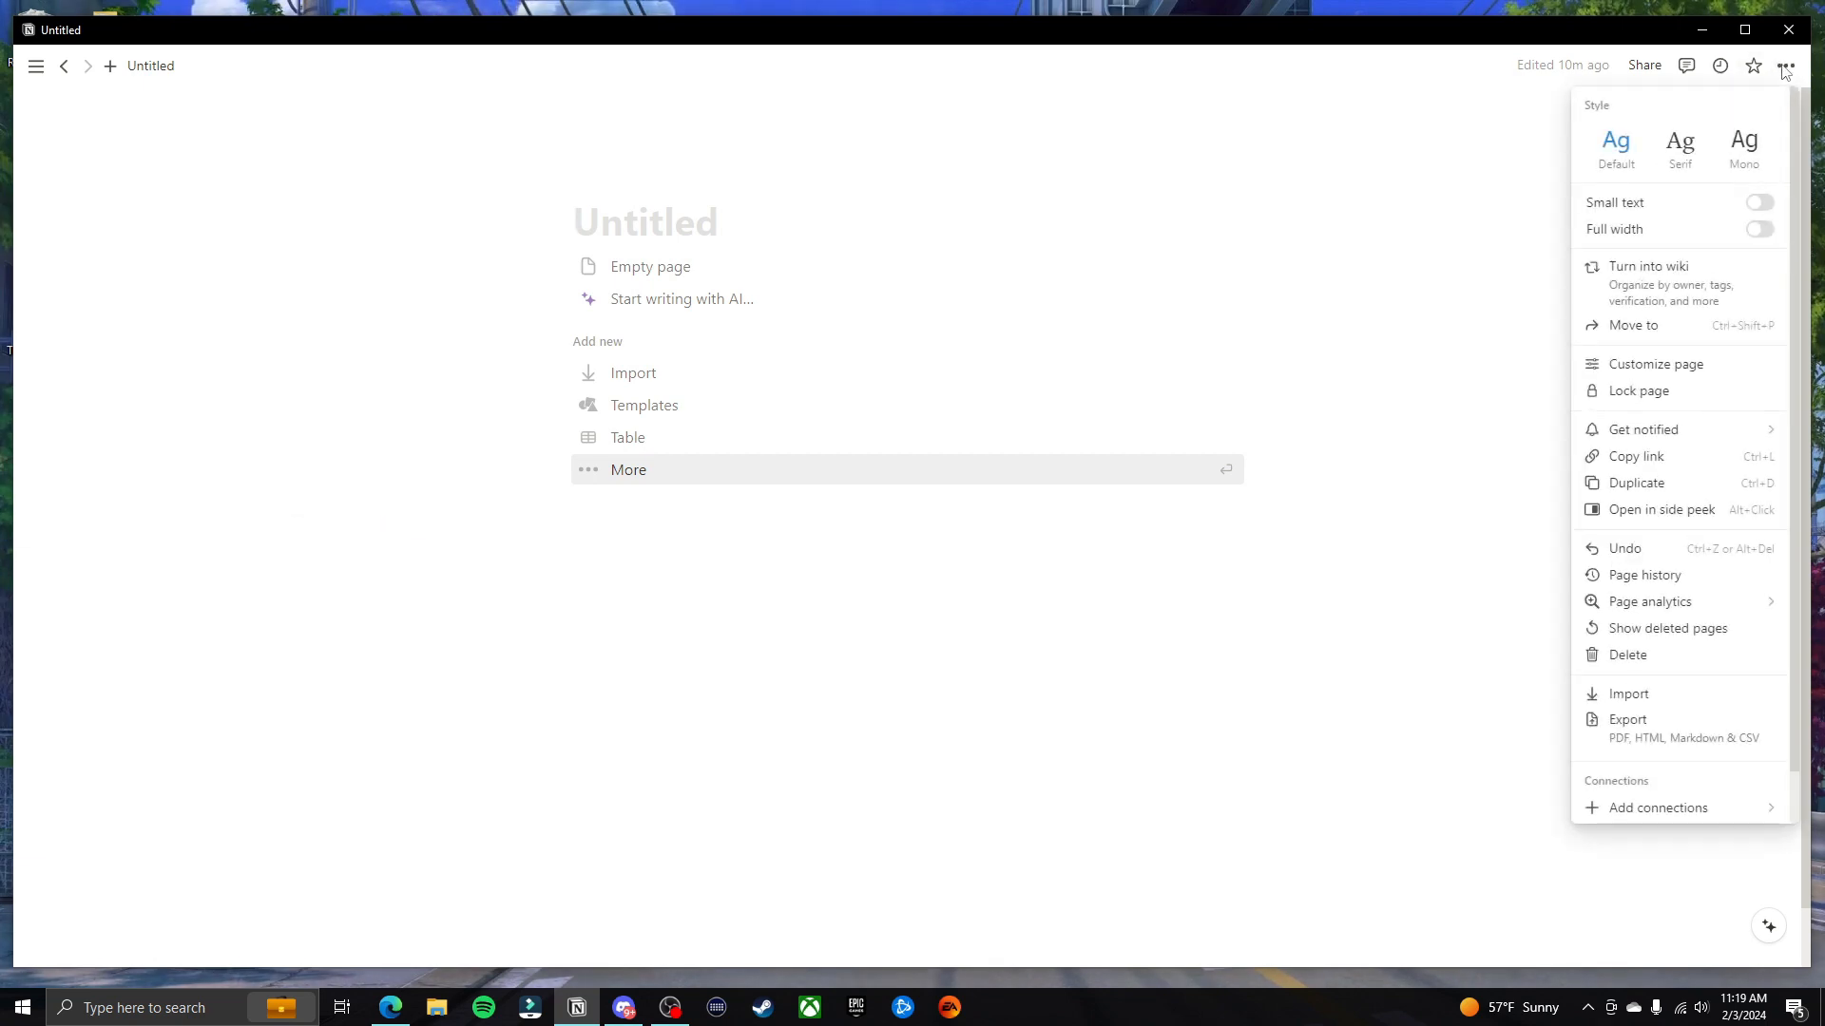
click(1759, 230)
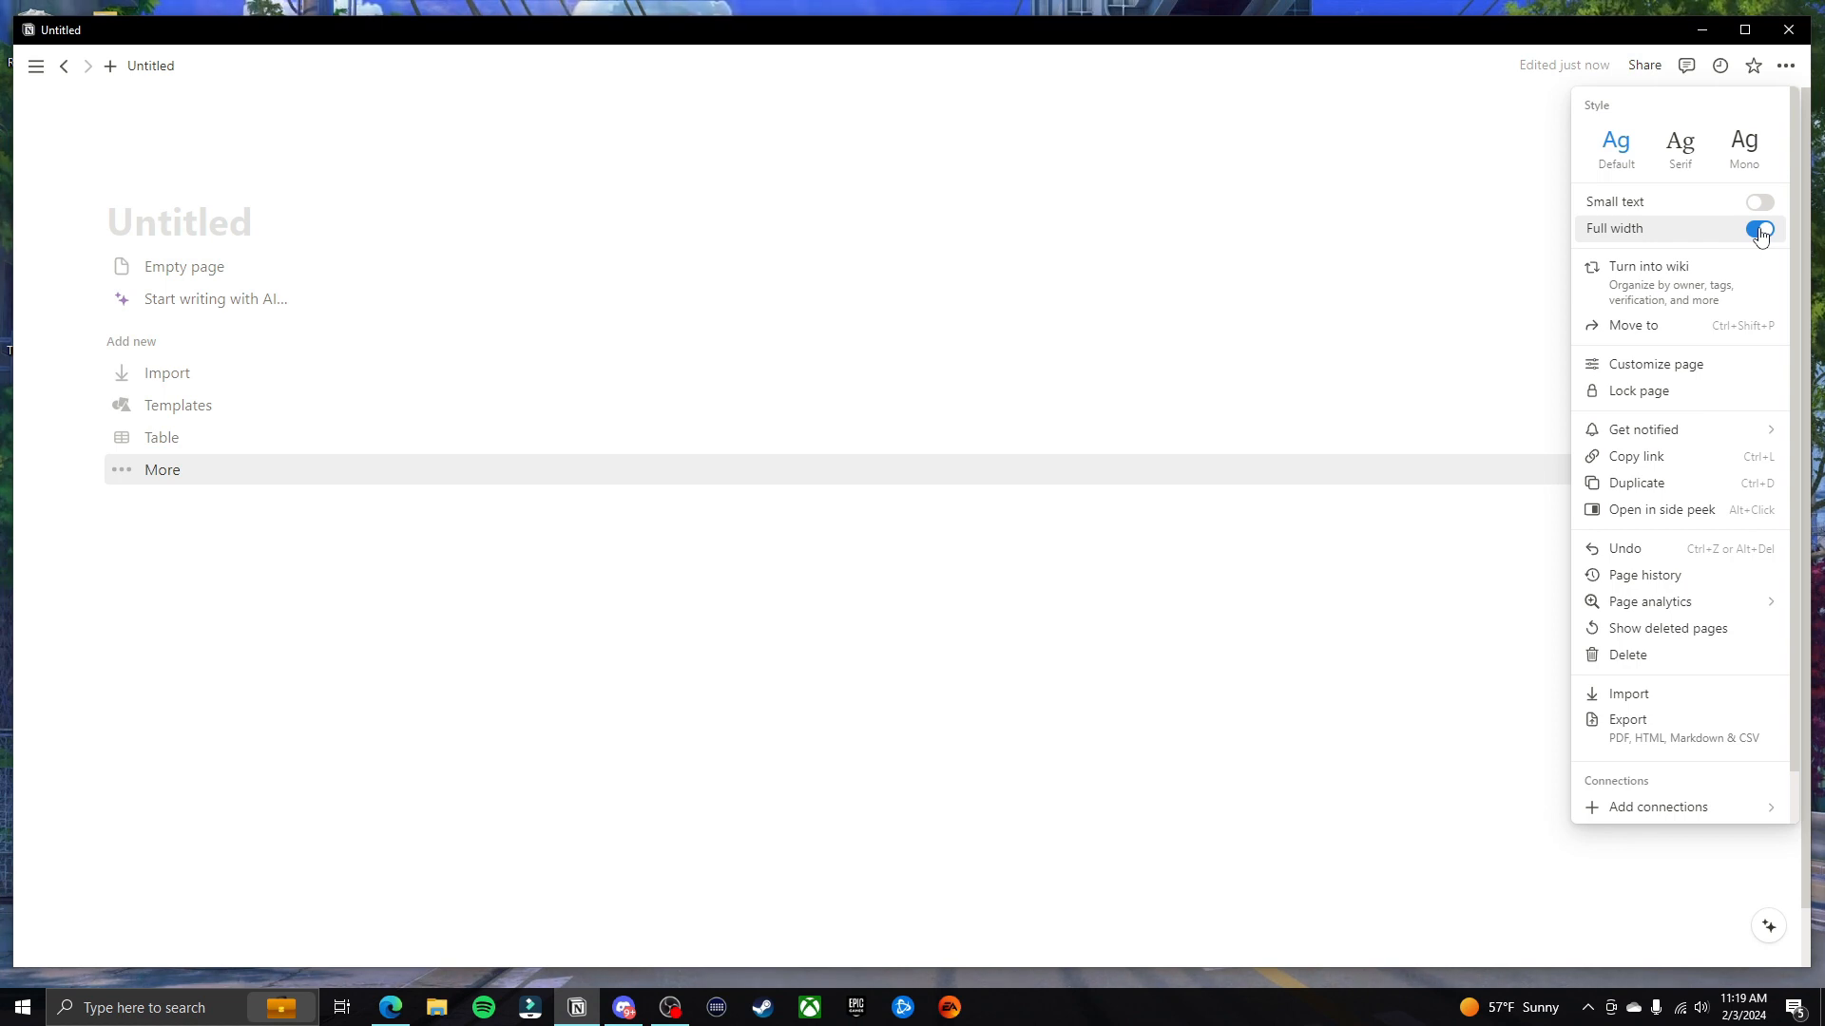
click(1737, 160)
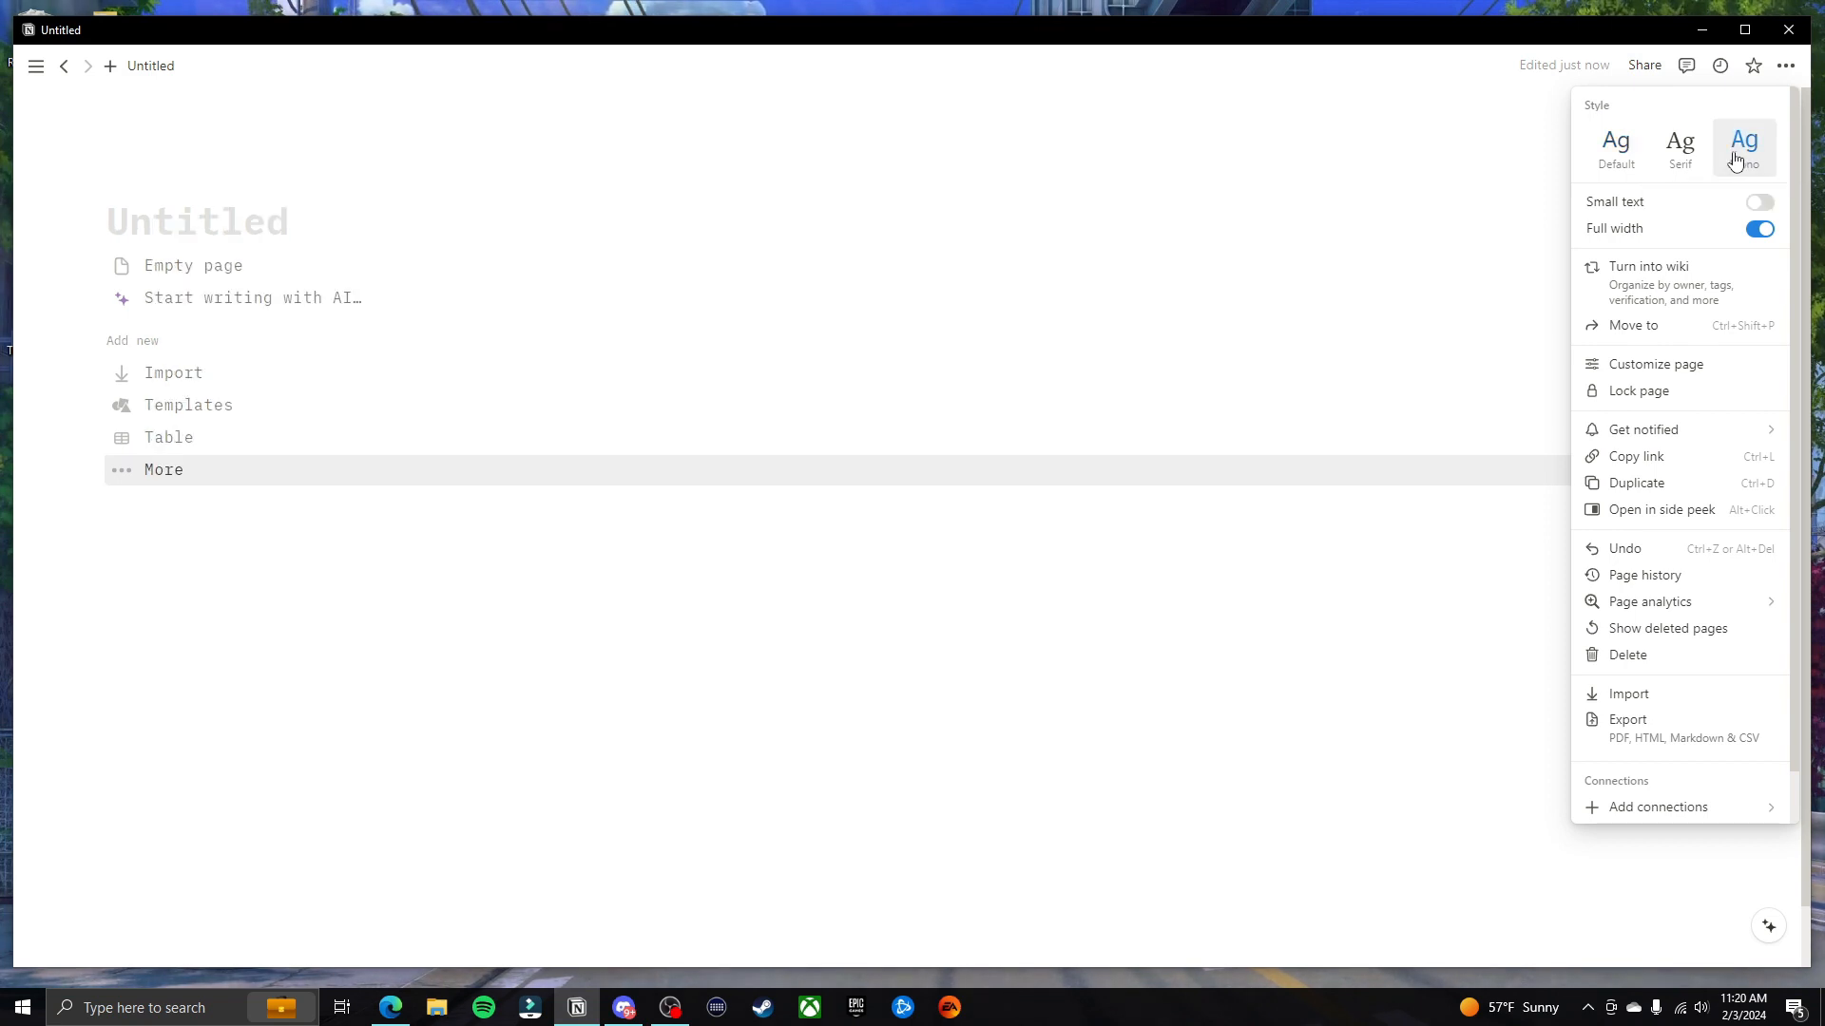
click(1687, 157)
click(1618, 152)
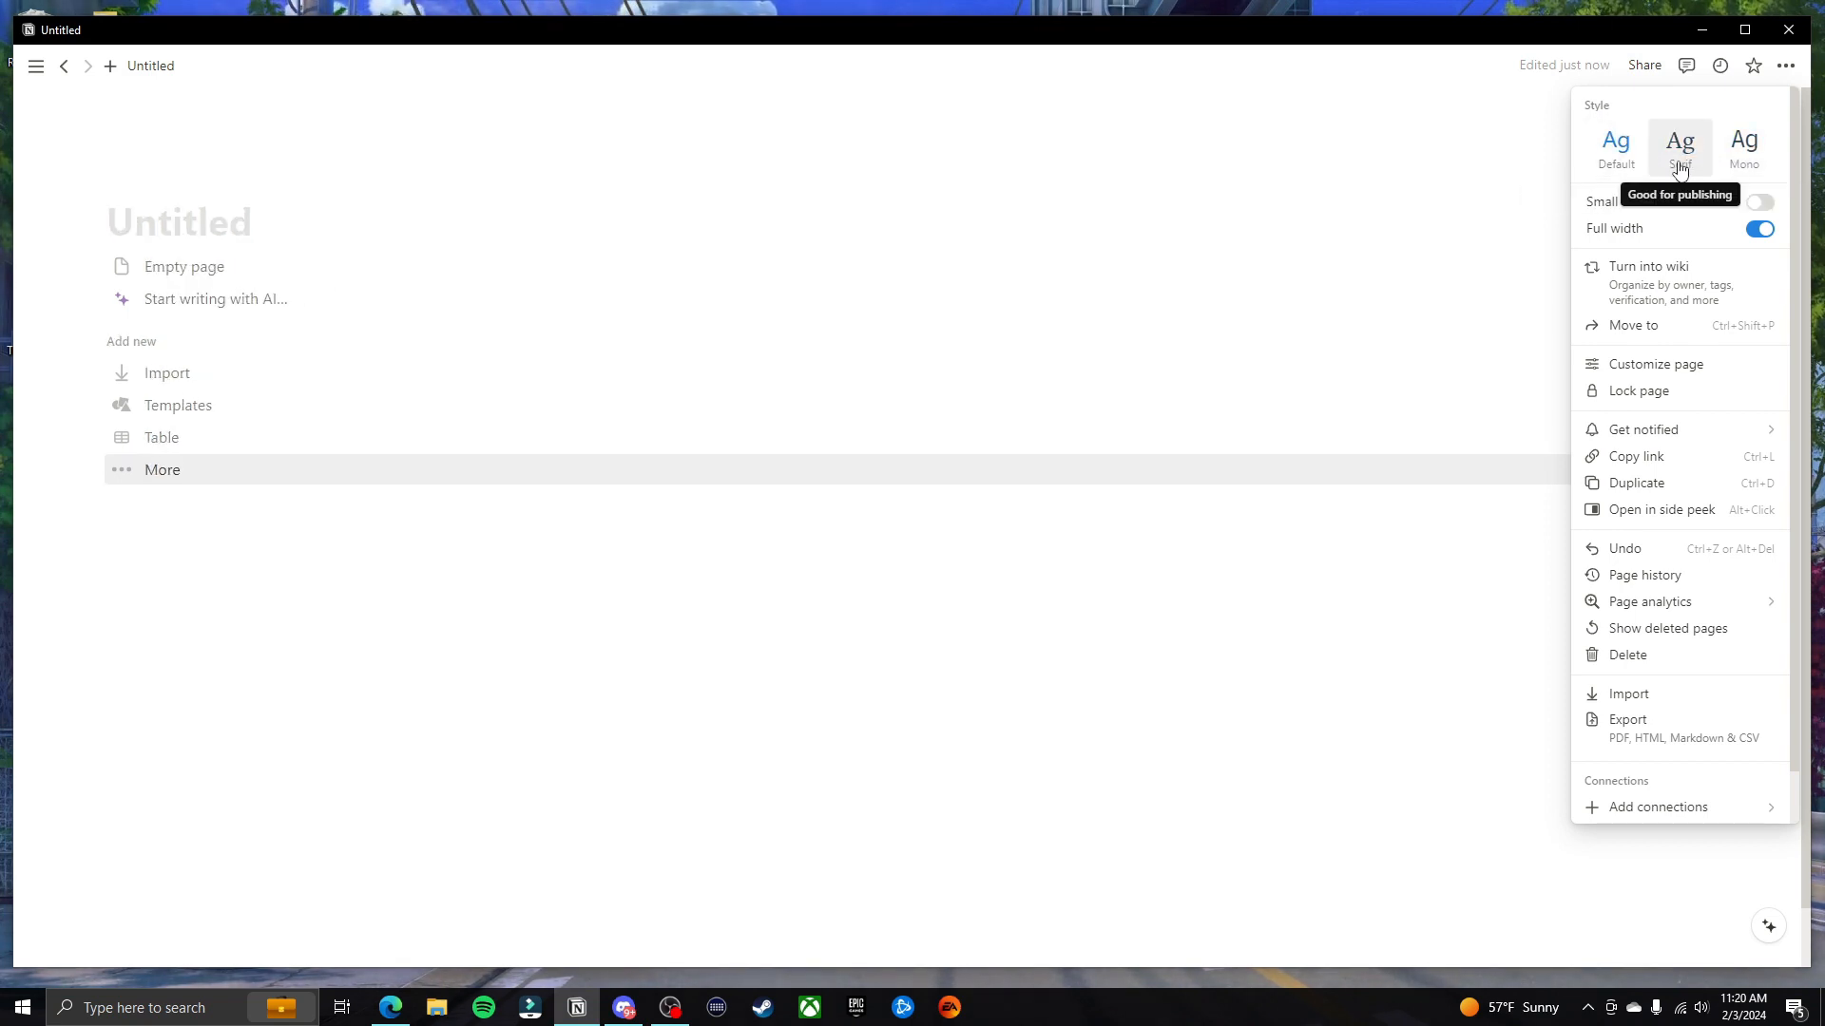
click(1681, 156)
click(1749, 161)
click(1682, 155)
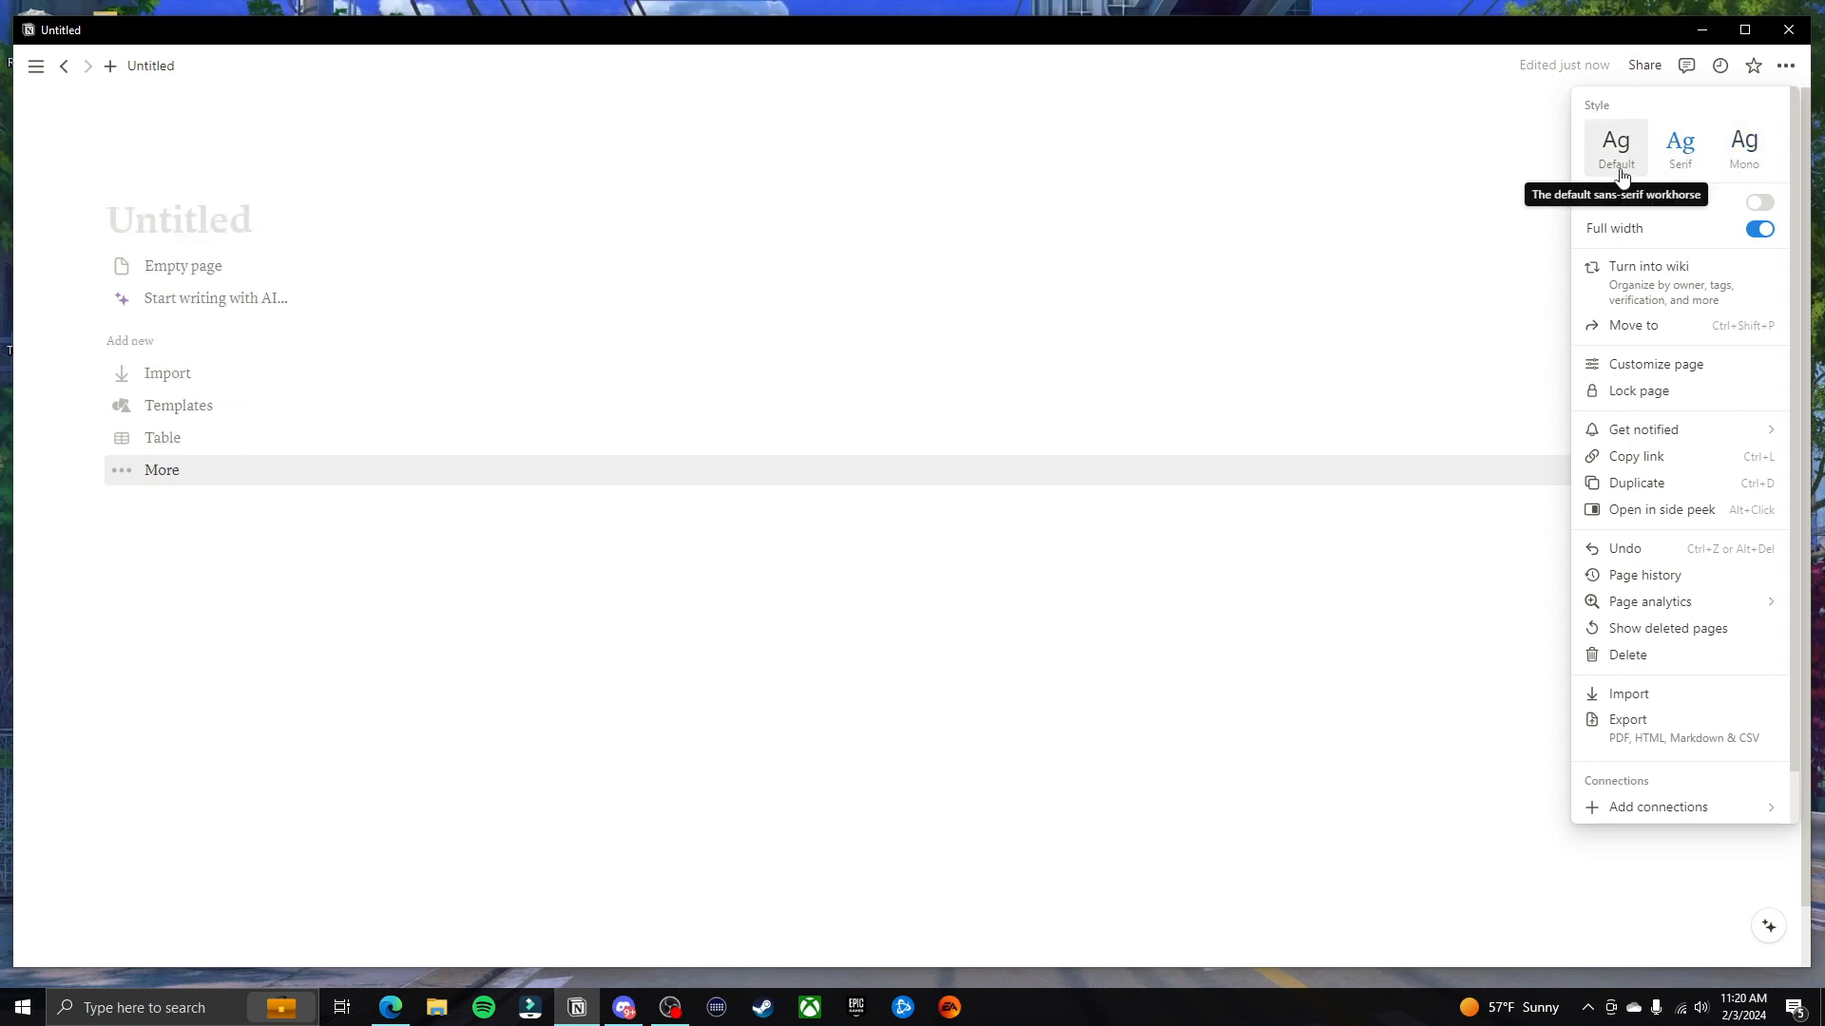
click(1619, 169)
click(1744, 157)
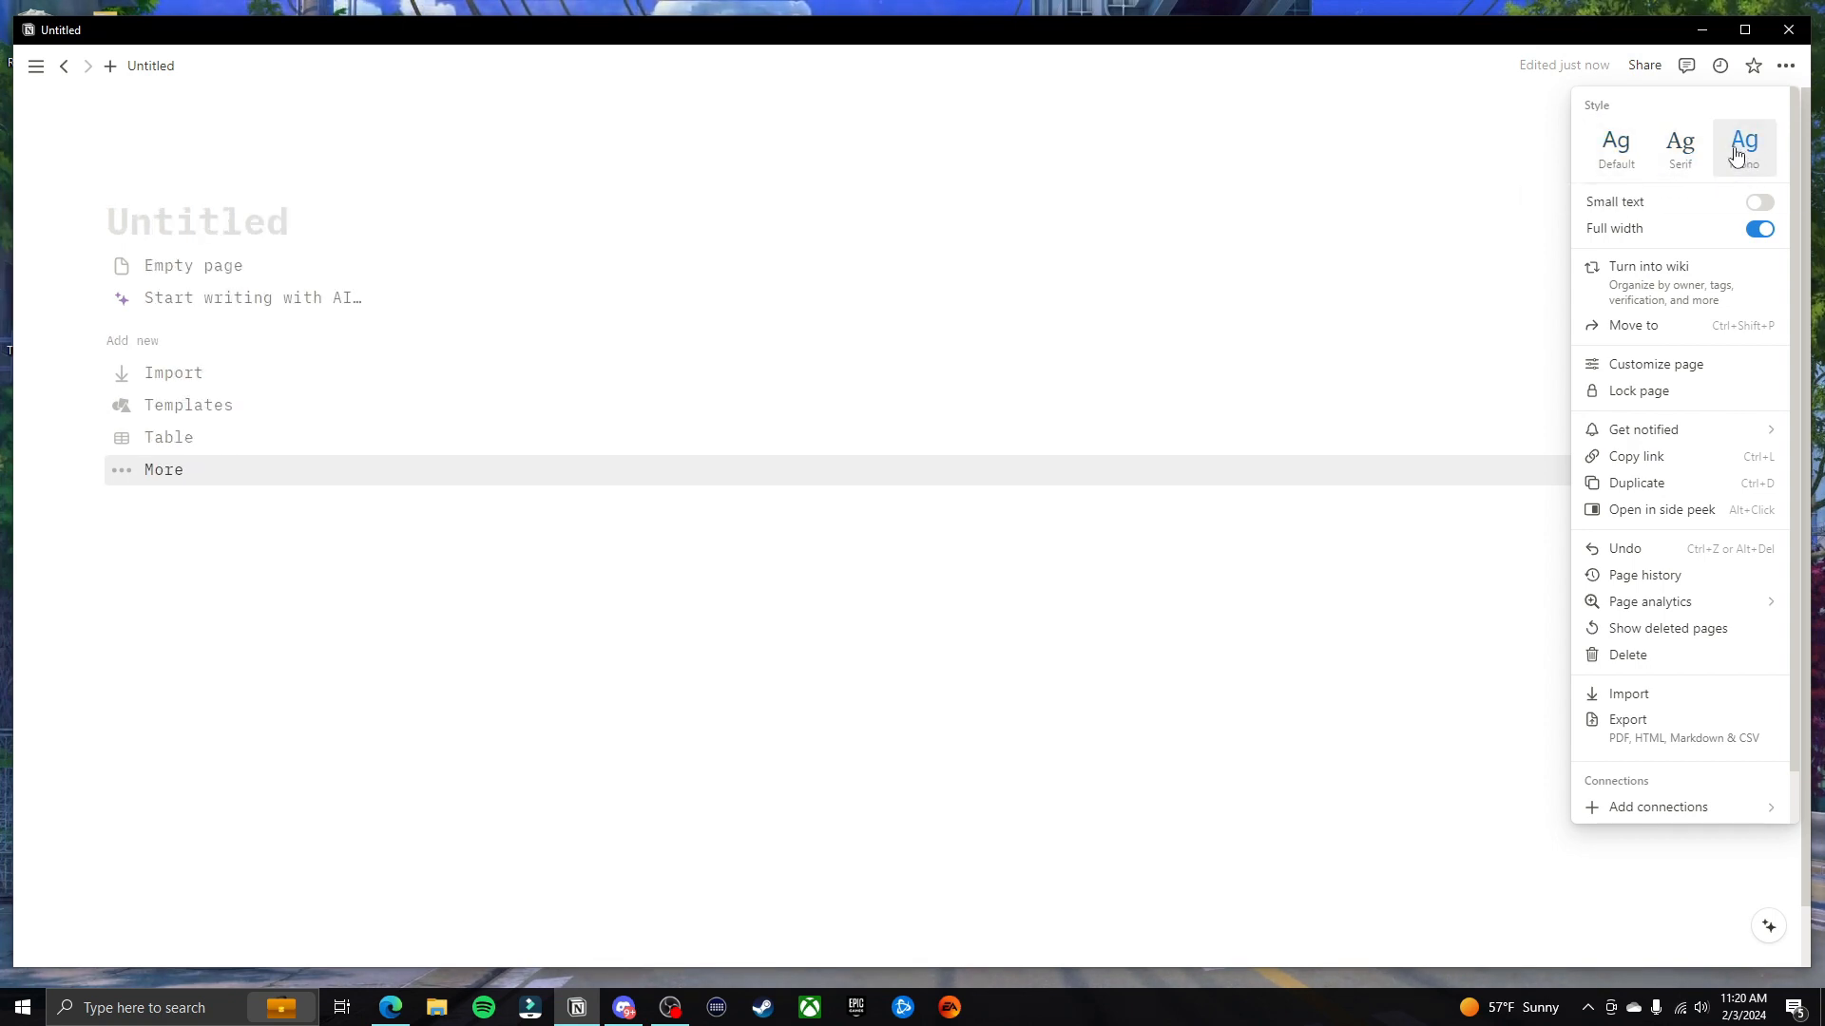
click(175, 226)
click(174, 227)
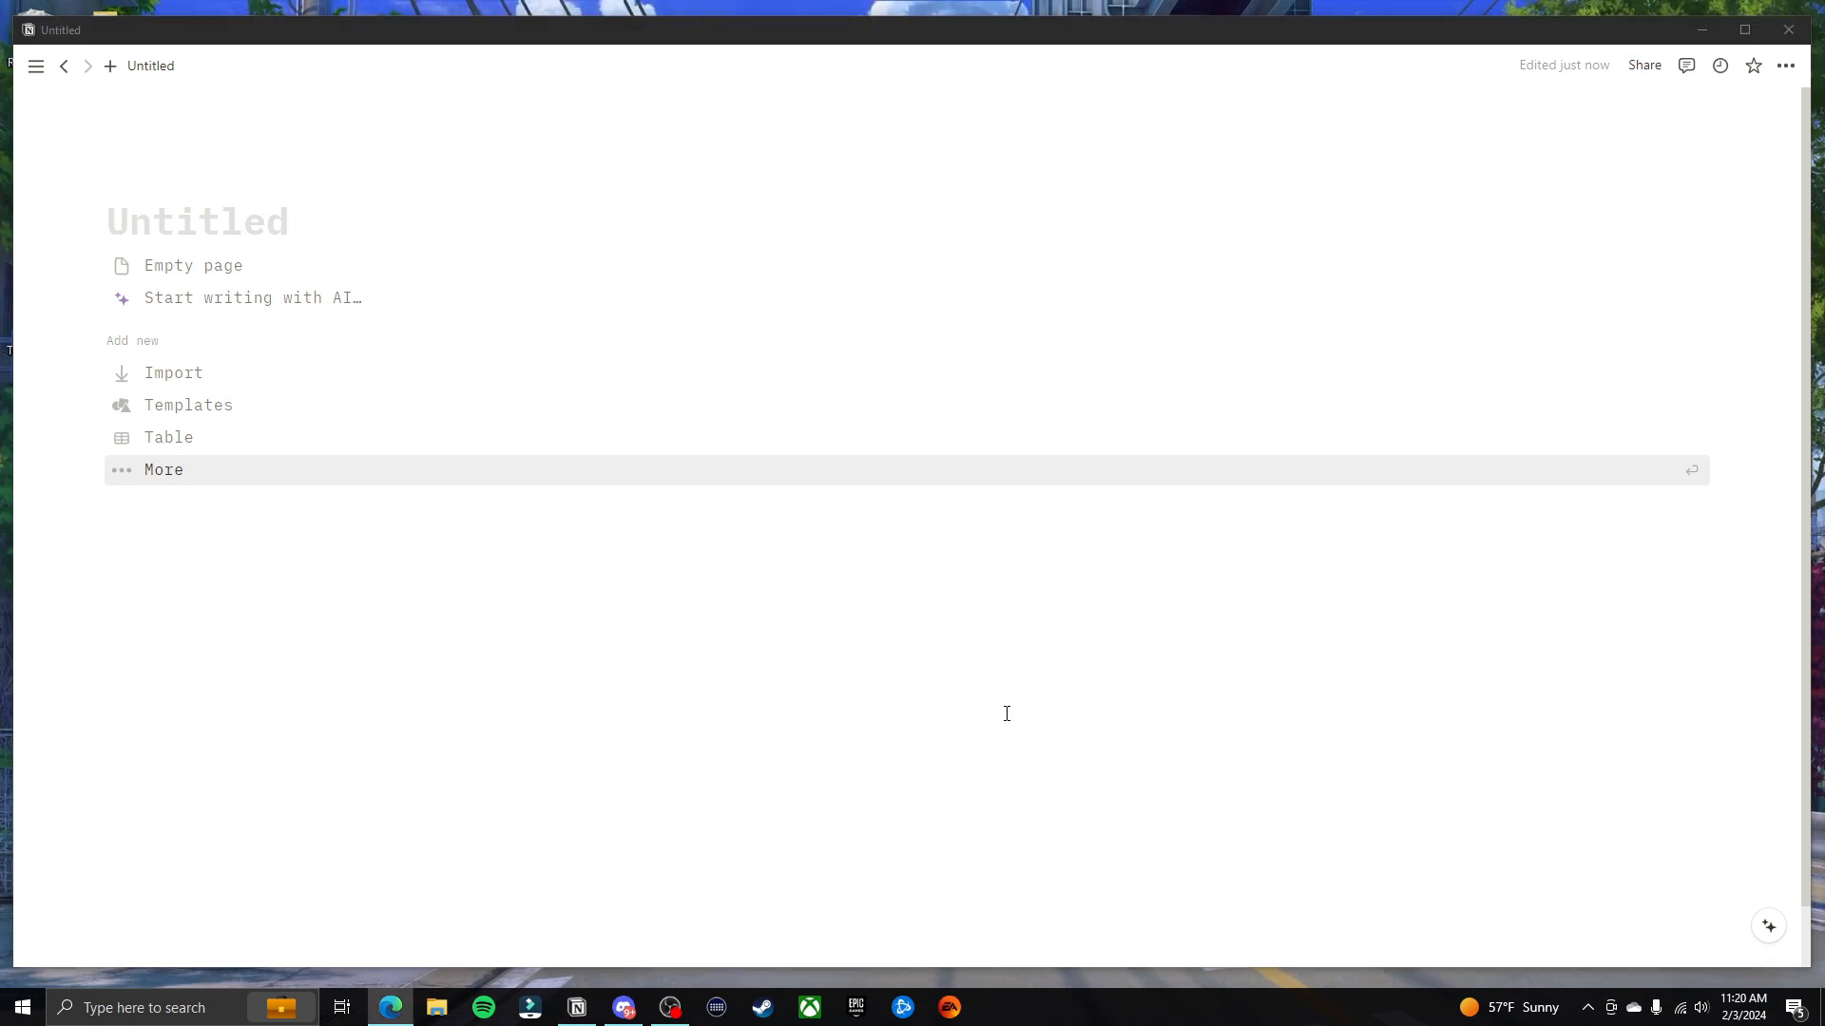
Title the page with the owner's first name followed by "'s Dashboard [Your Title]" and start it as an empty page
click(205, 220)
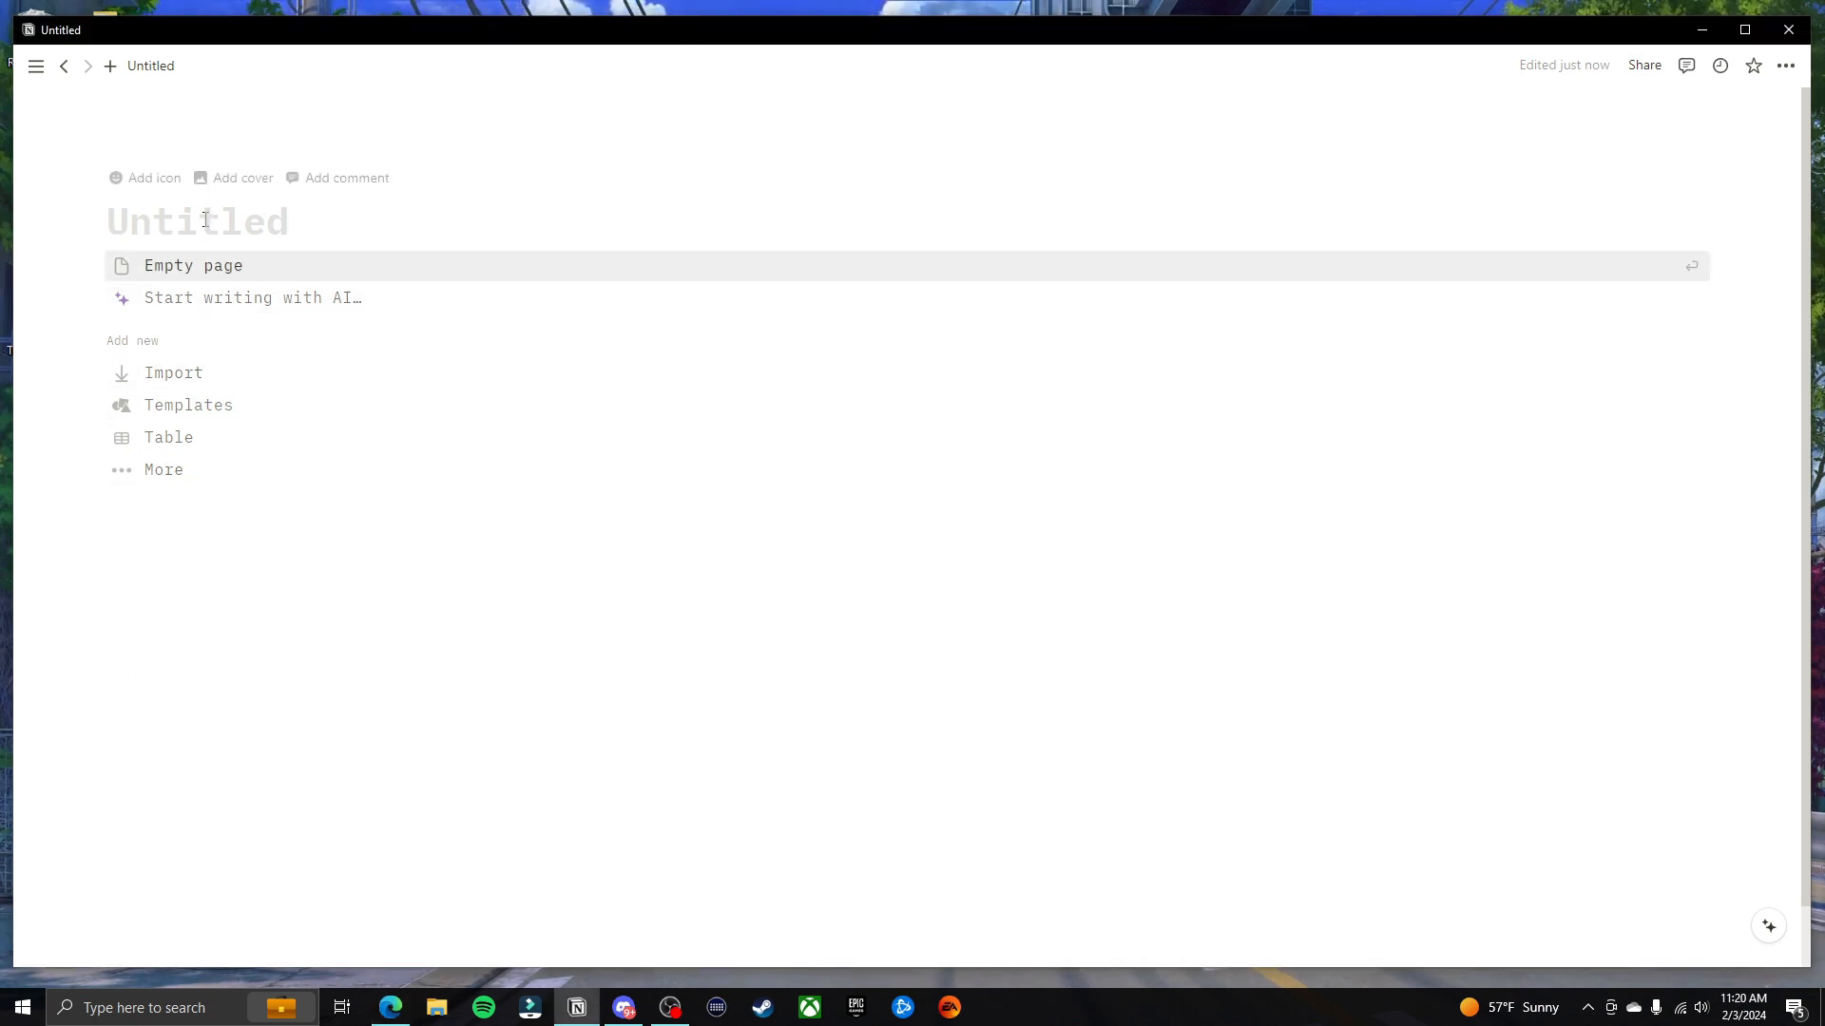
text(Braelyn's)
text(Dashbaord [Your Title])
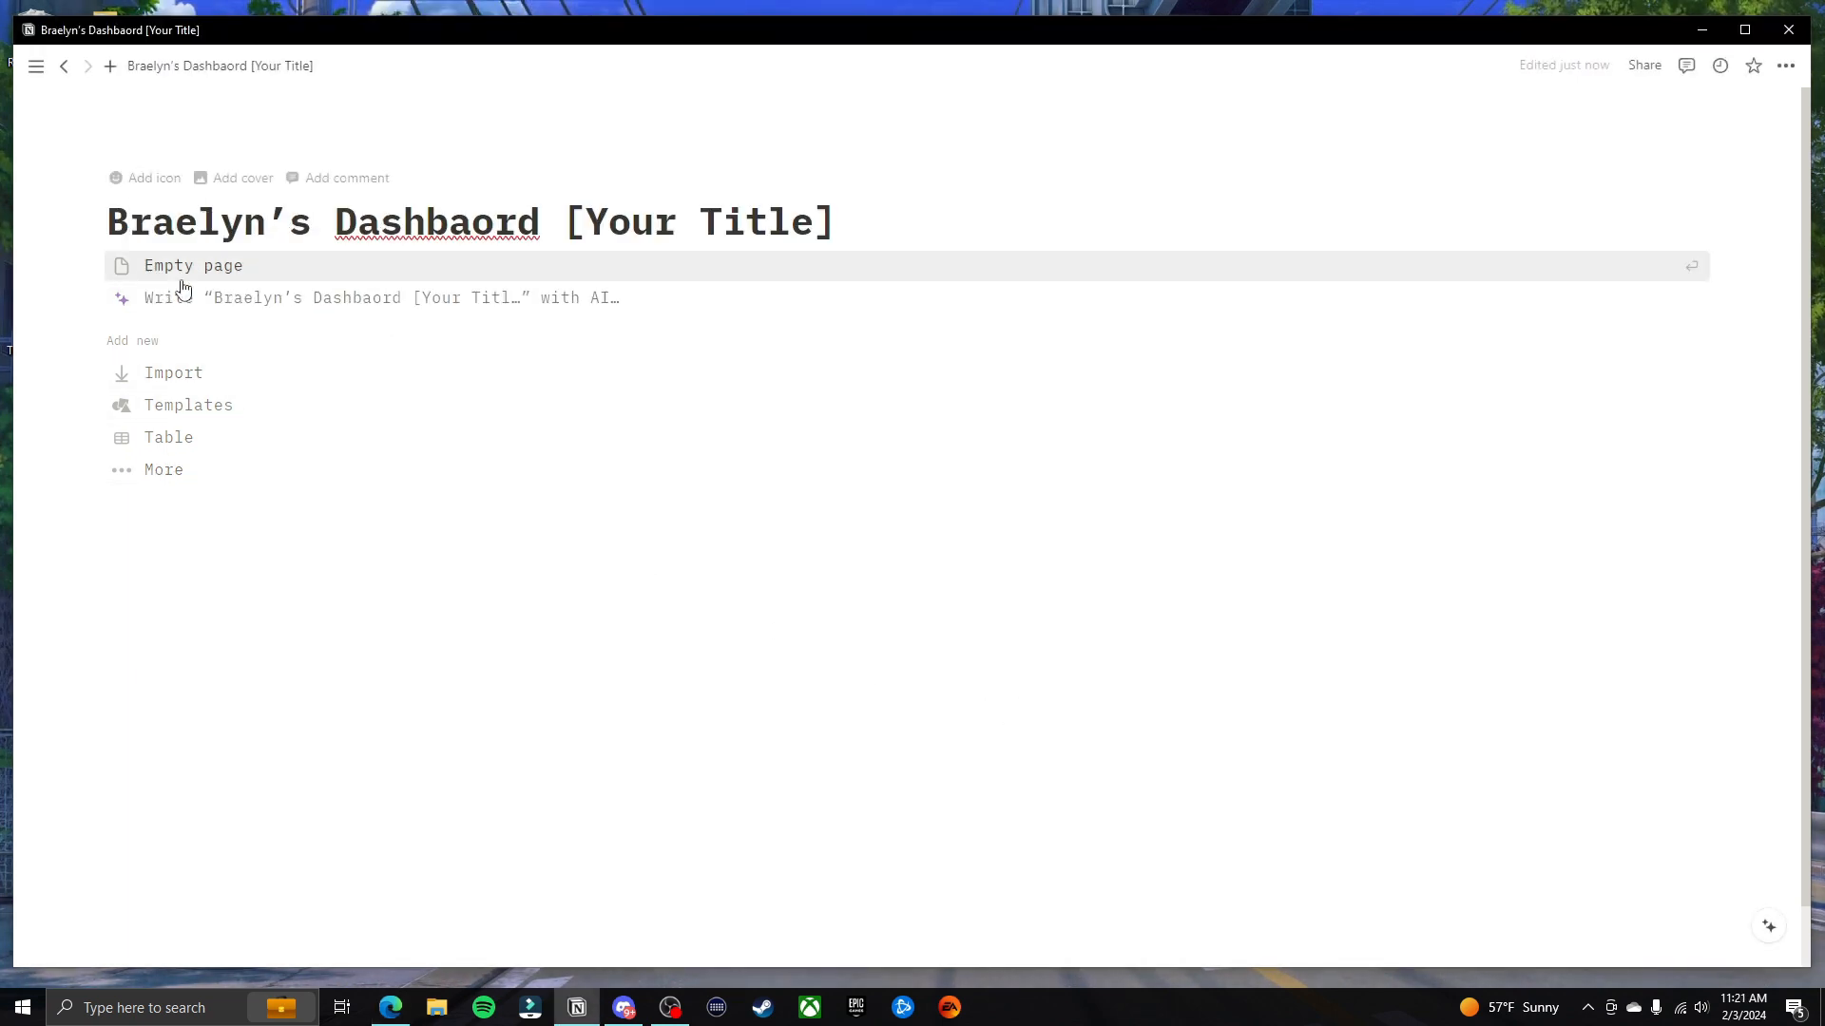
click(220, 275)
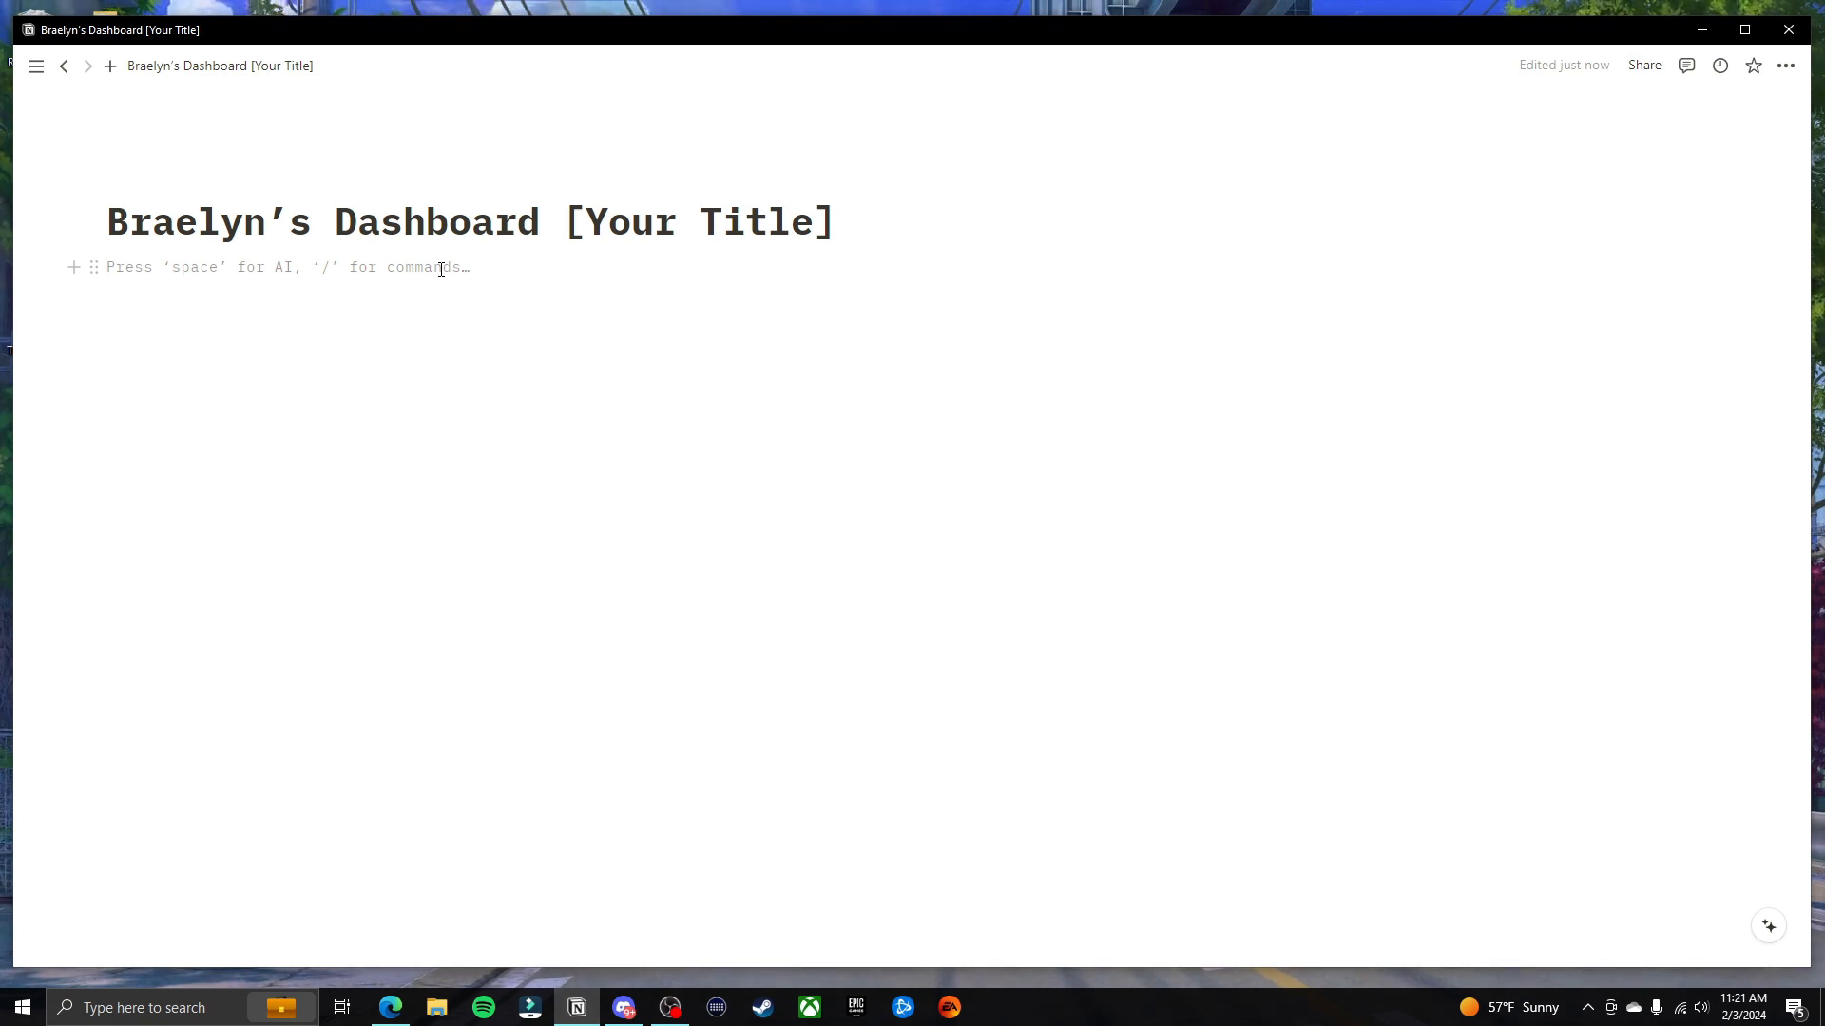
Insert a callout block below the page title and change its icon to the green emoji among the recent ones
text(/)
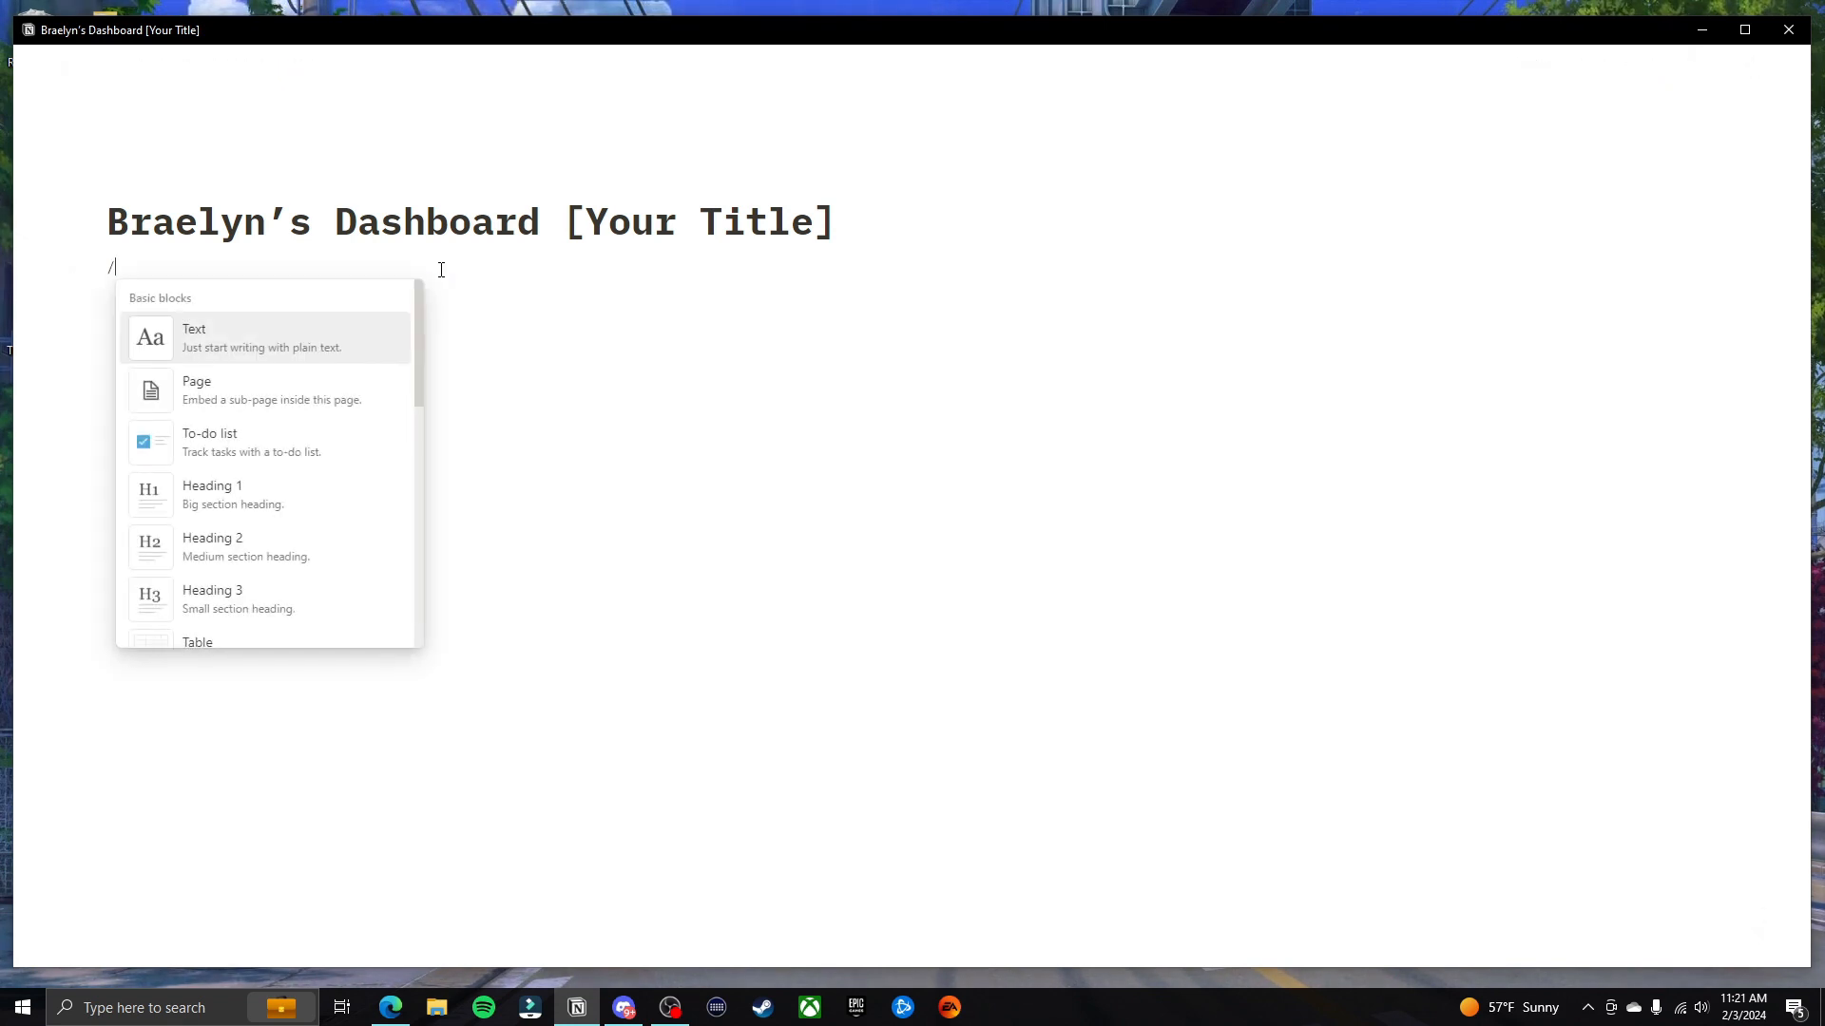
scroll(330, 419, down, 8)
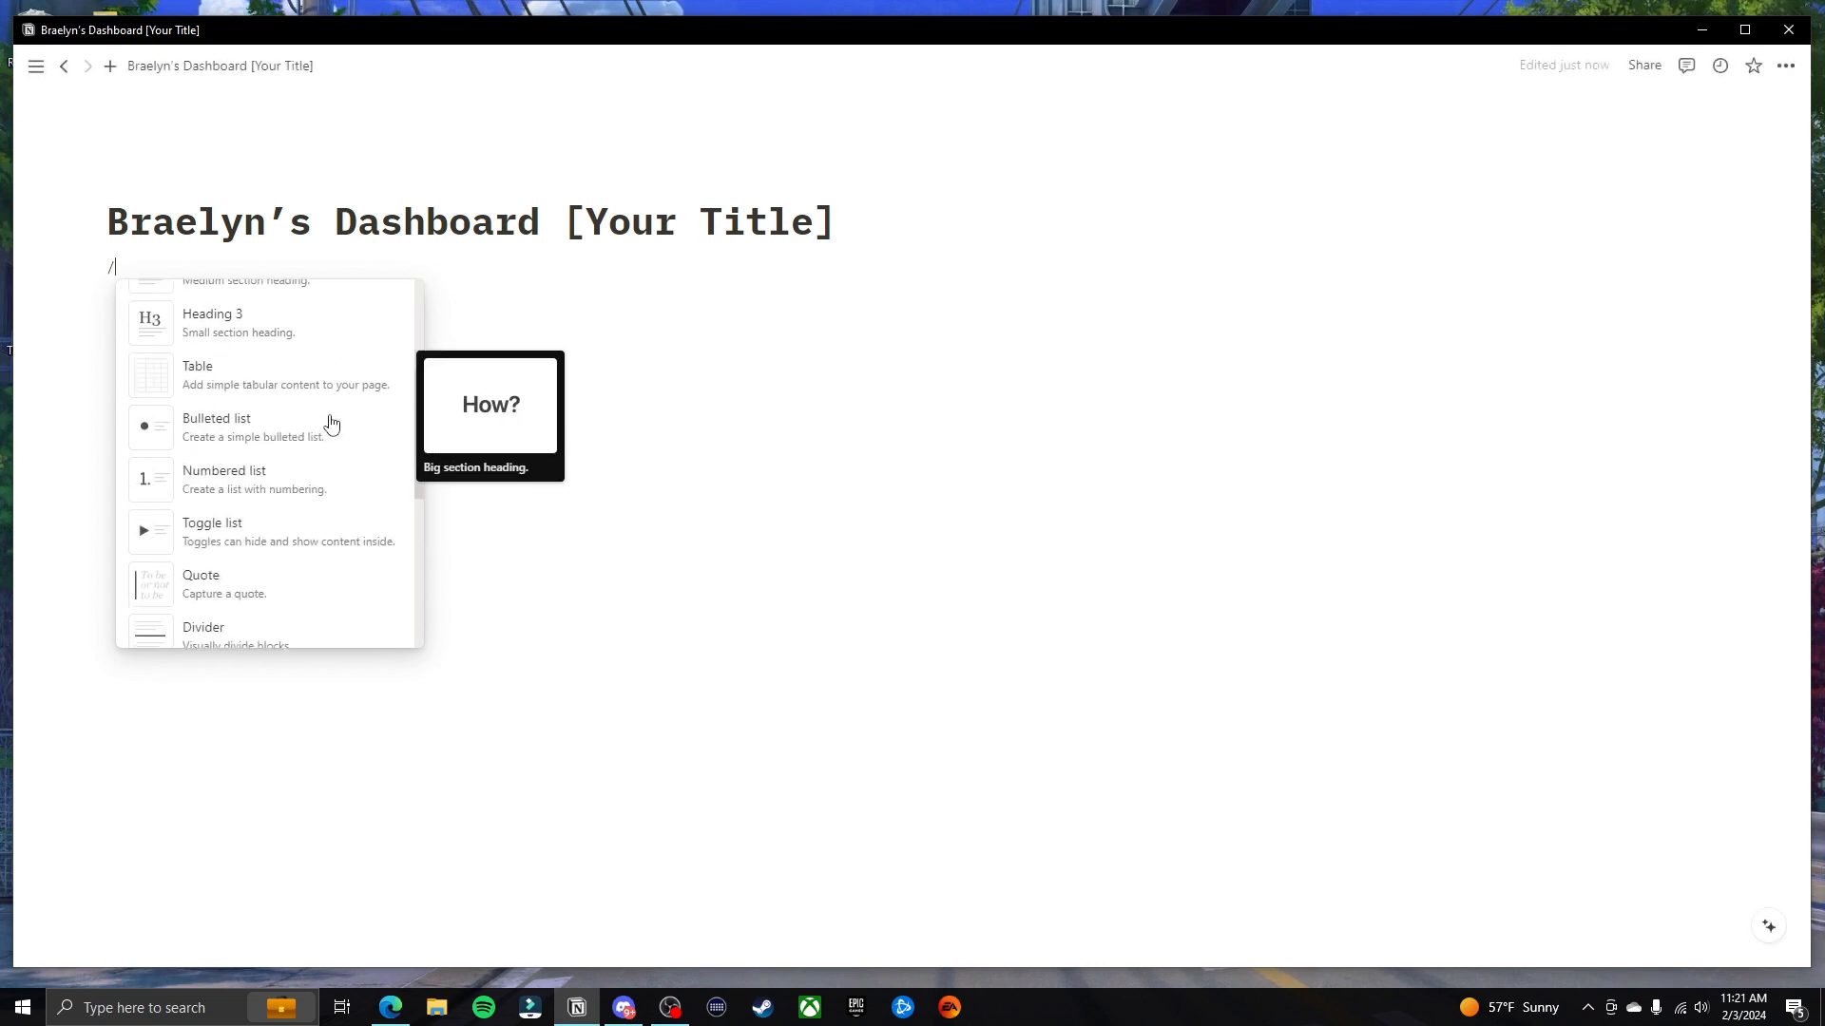
scroll(333, 422, up, 10)
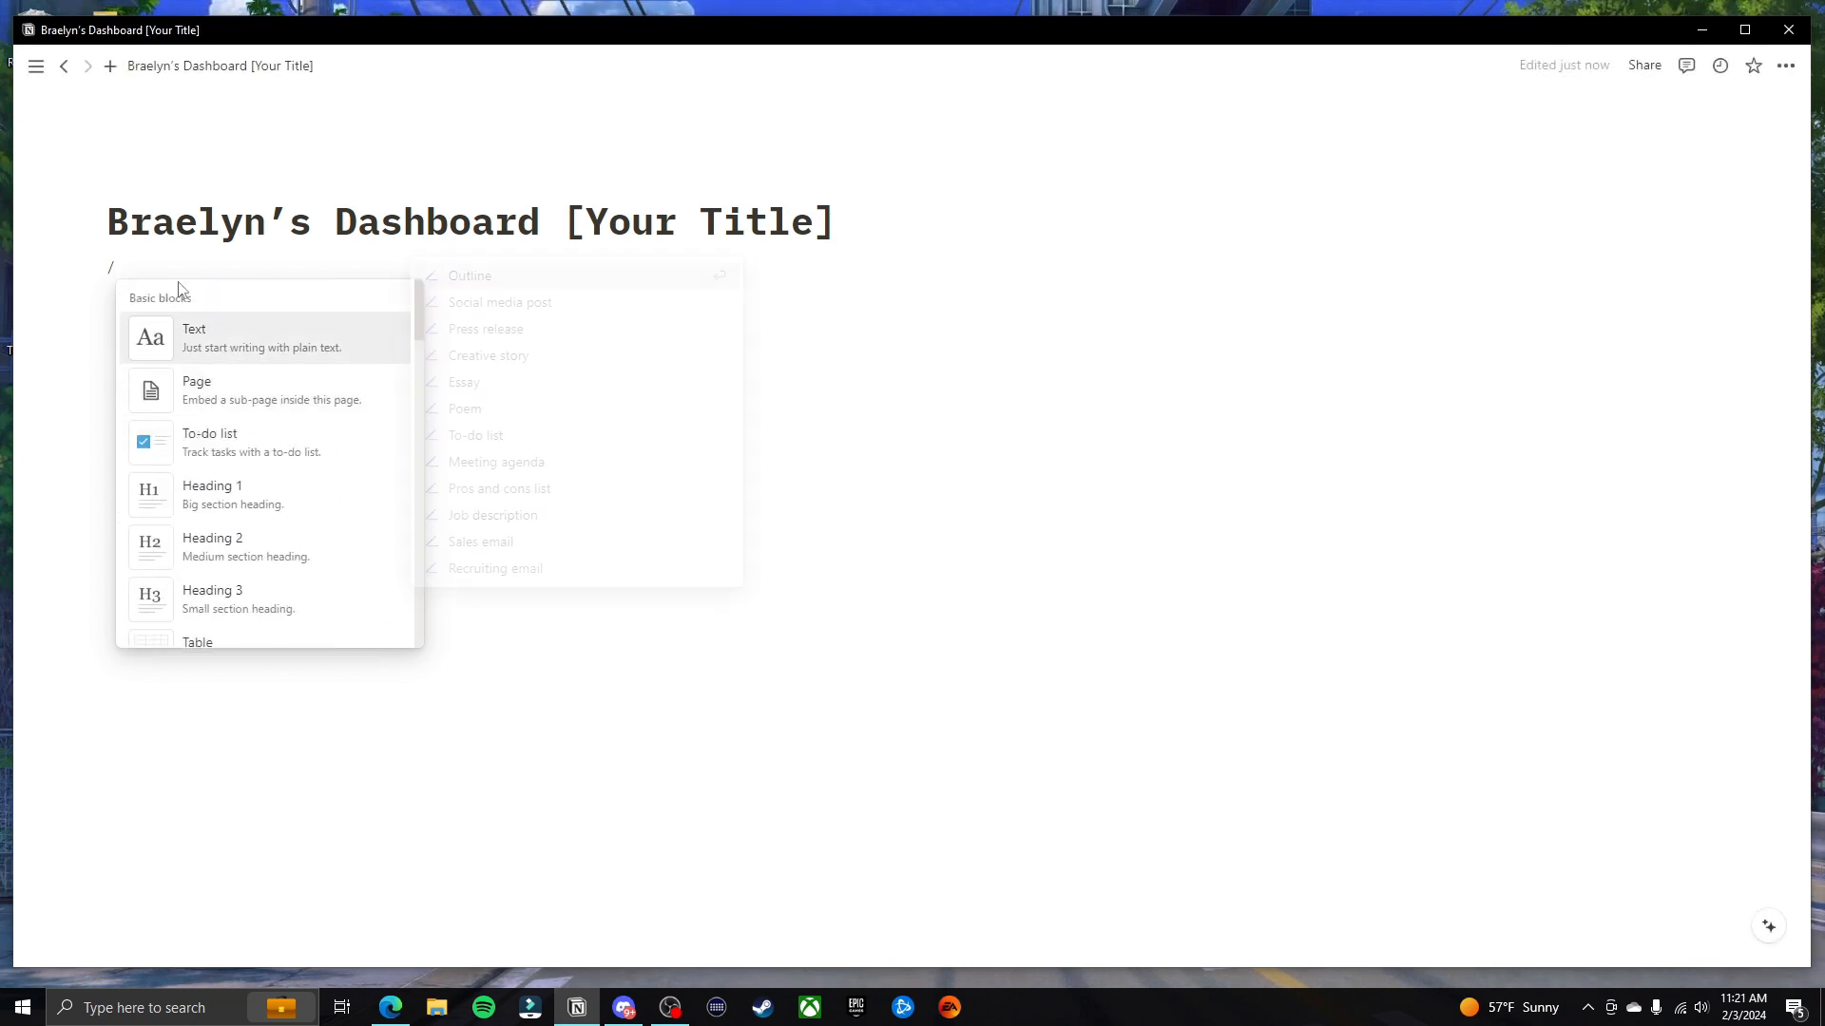
text(call)
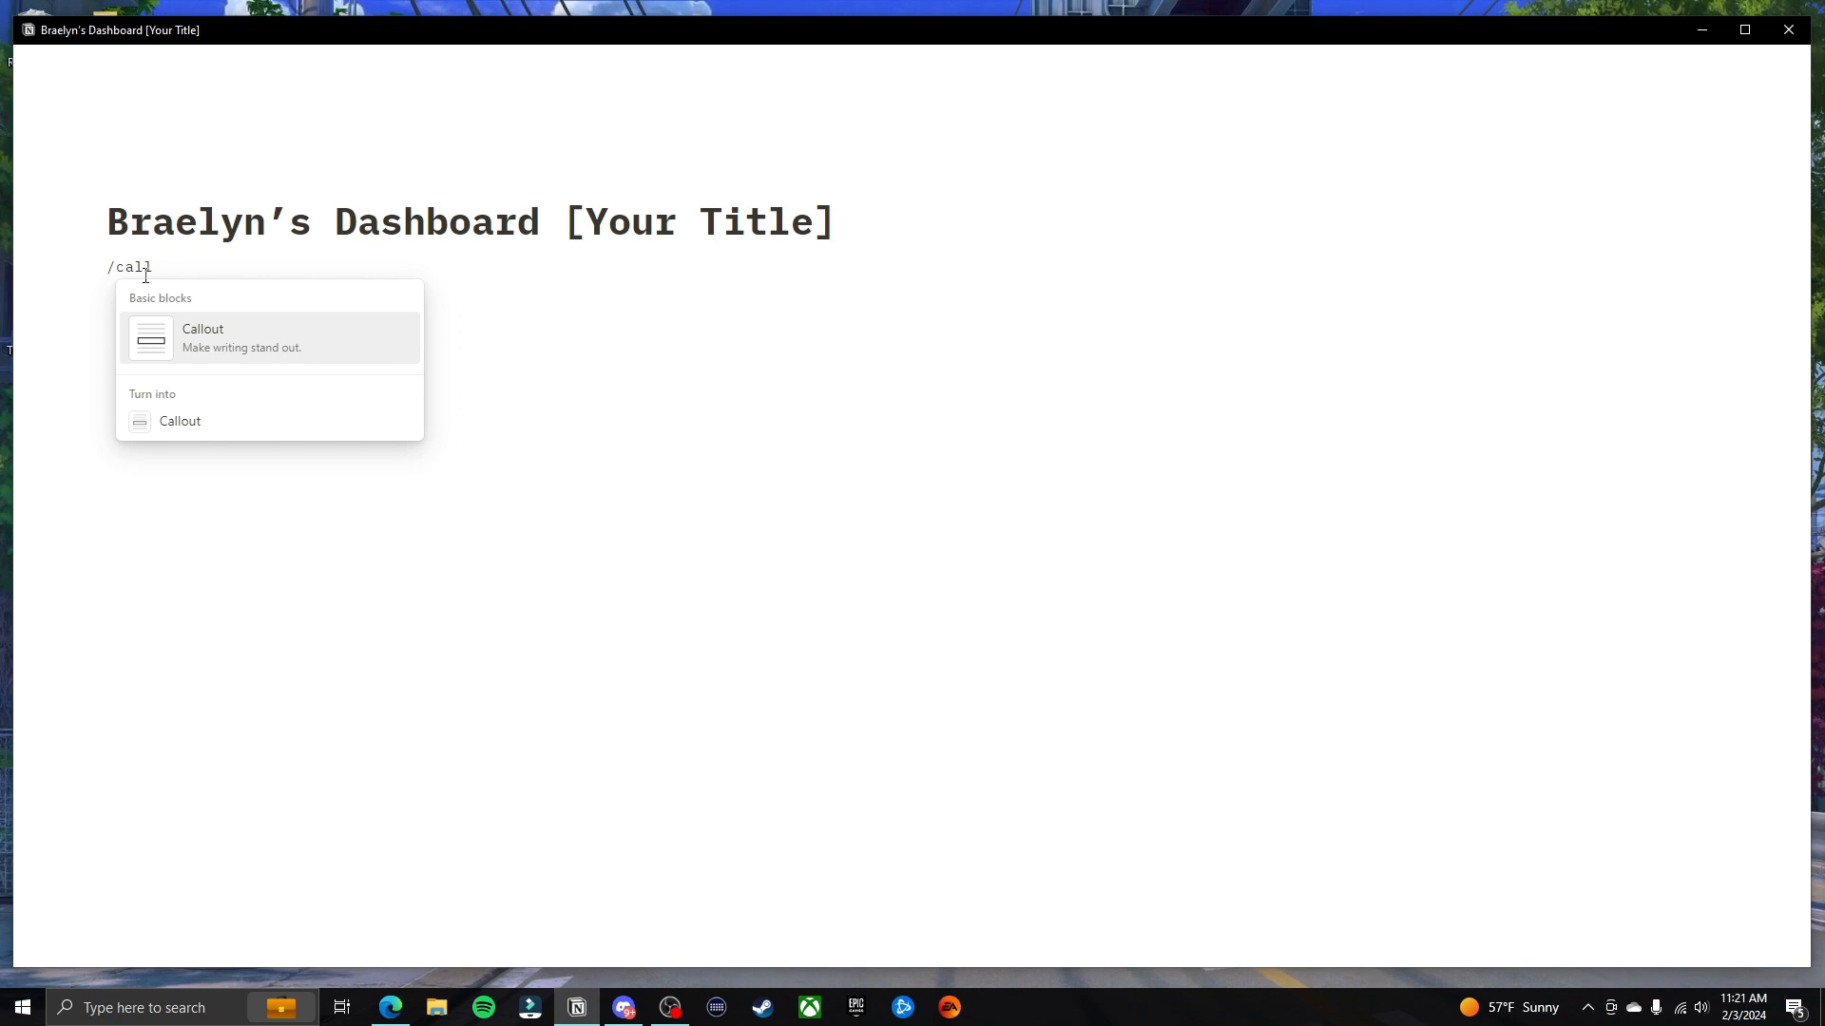
click(225, 344)
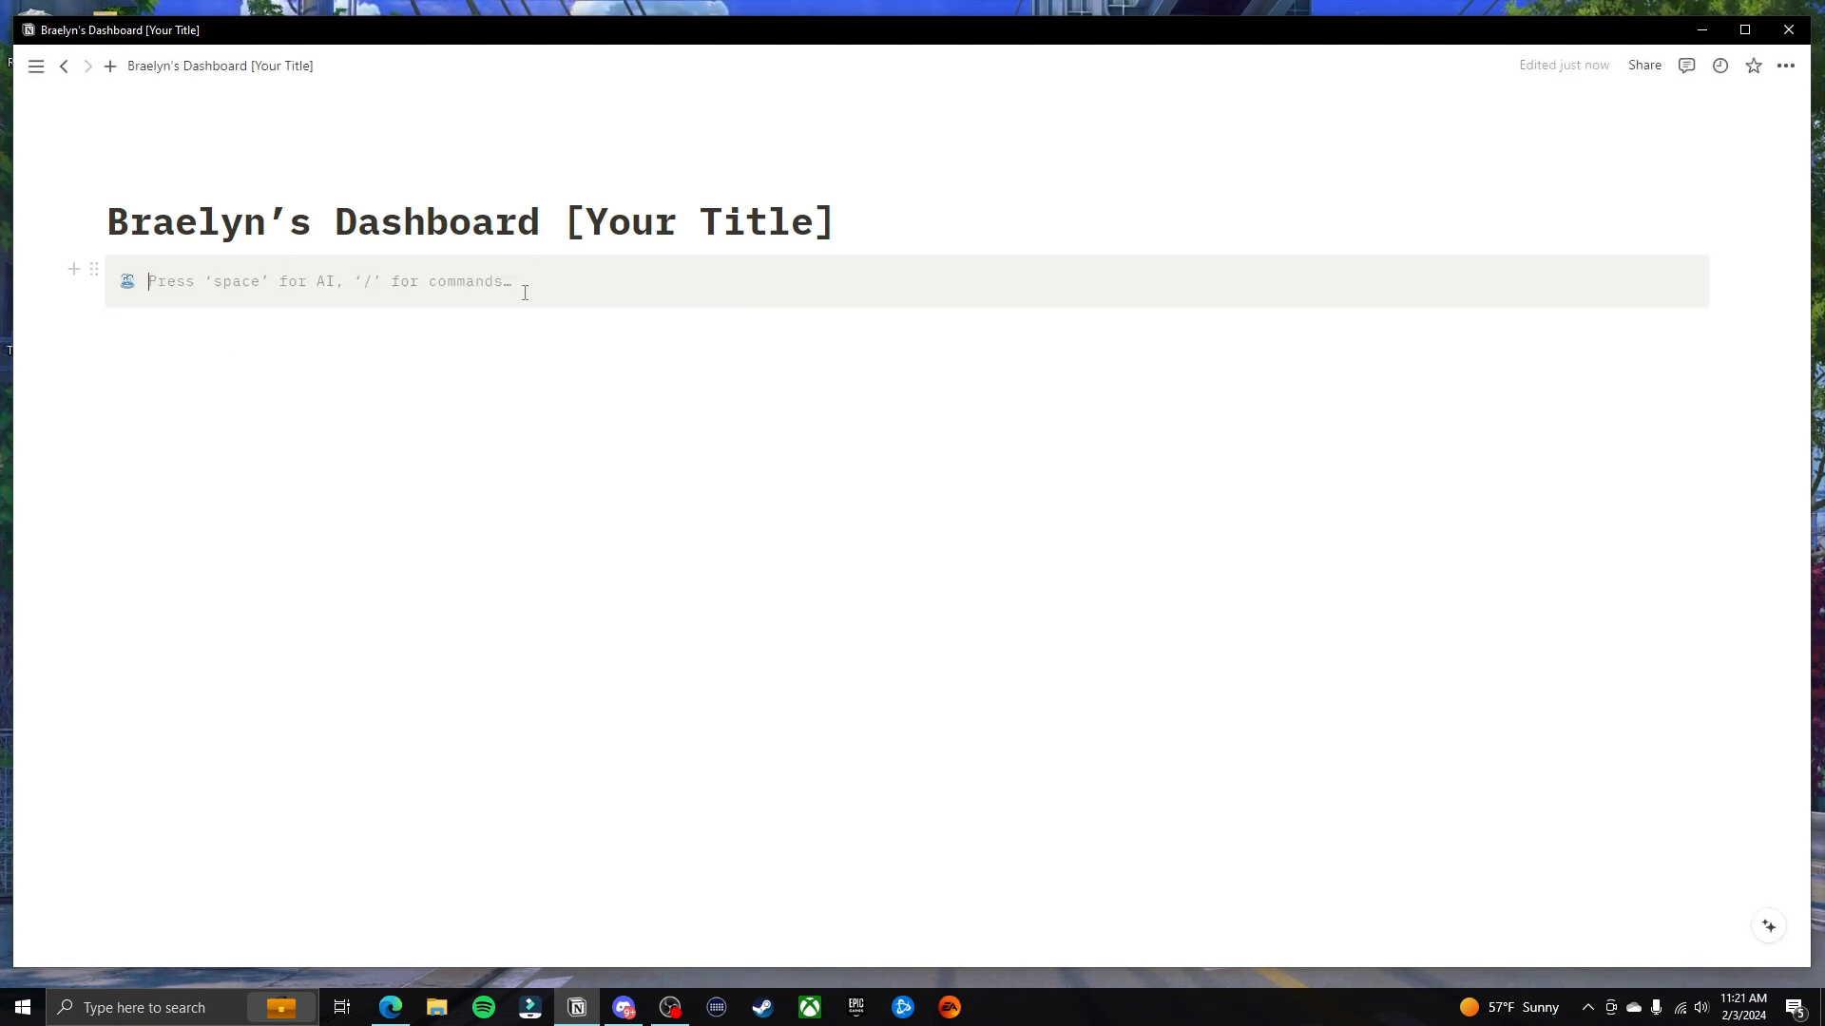
click(129, 285)
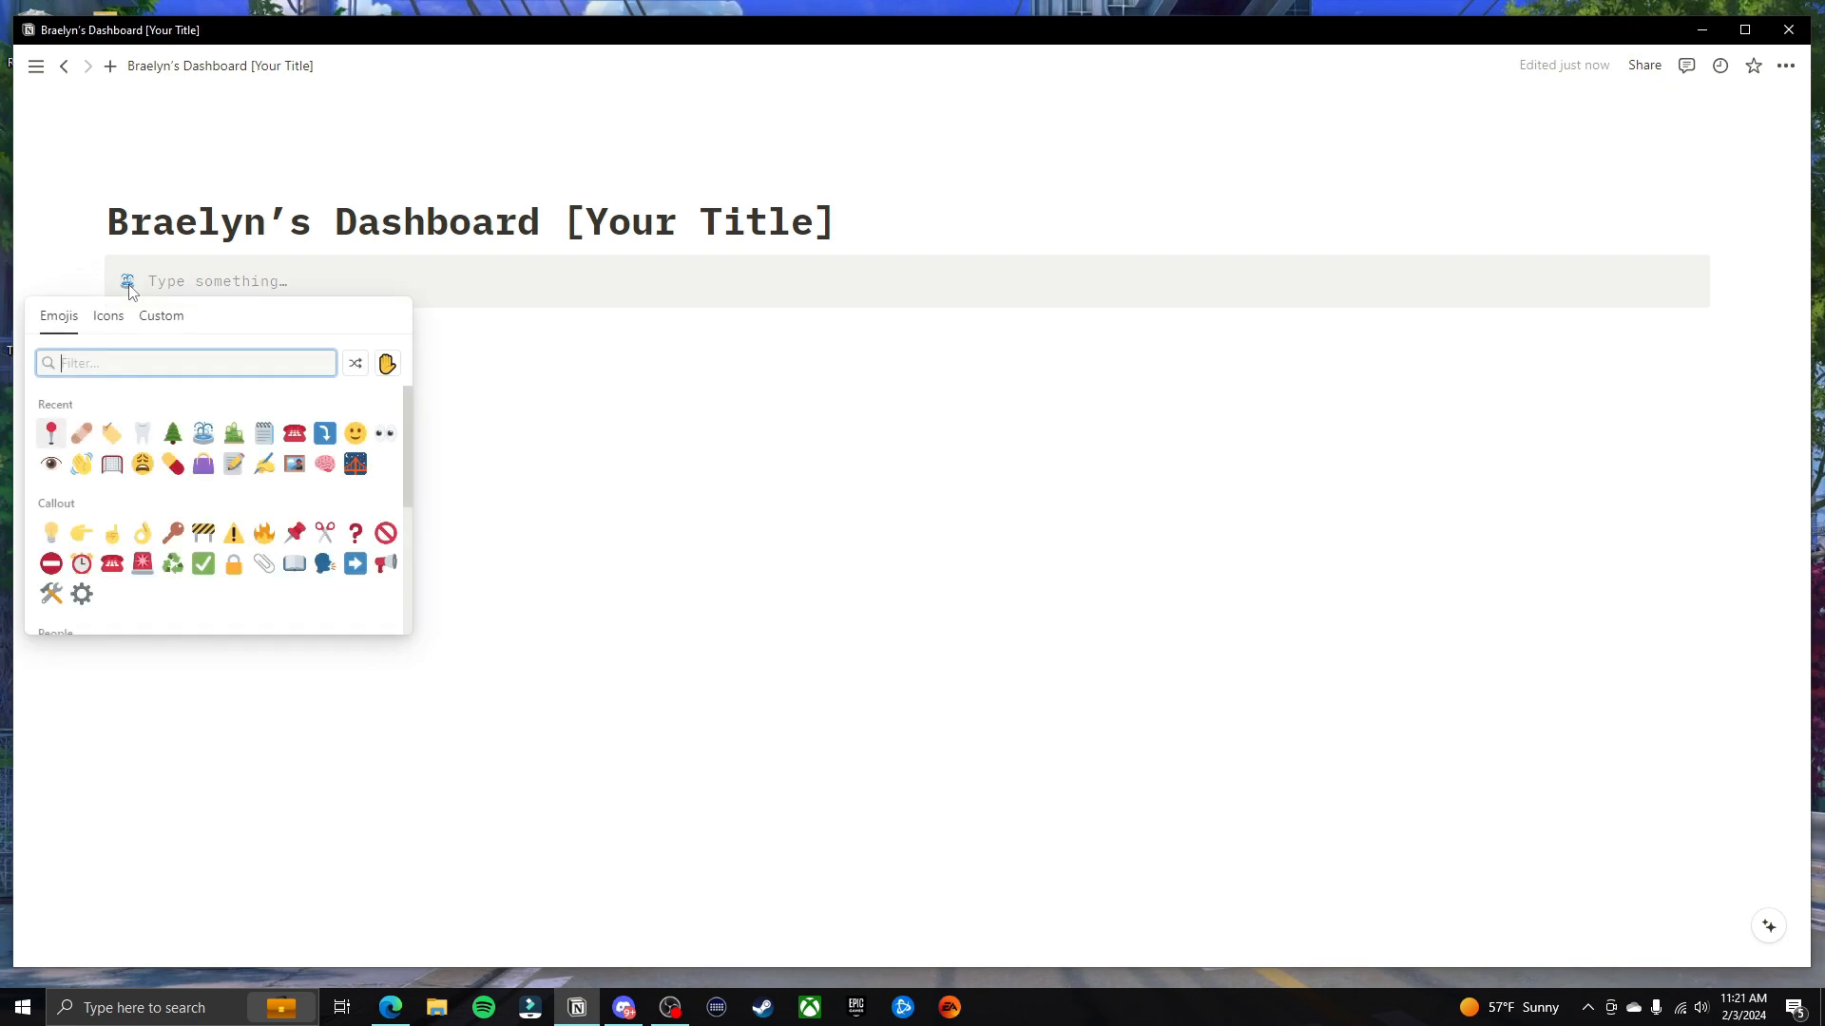
click(234, 433)
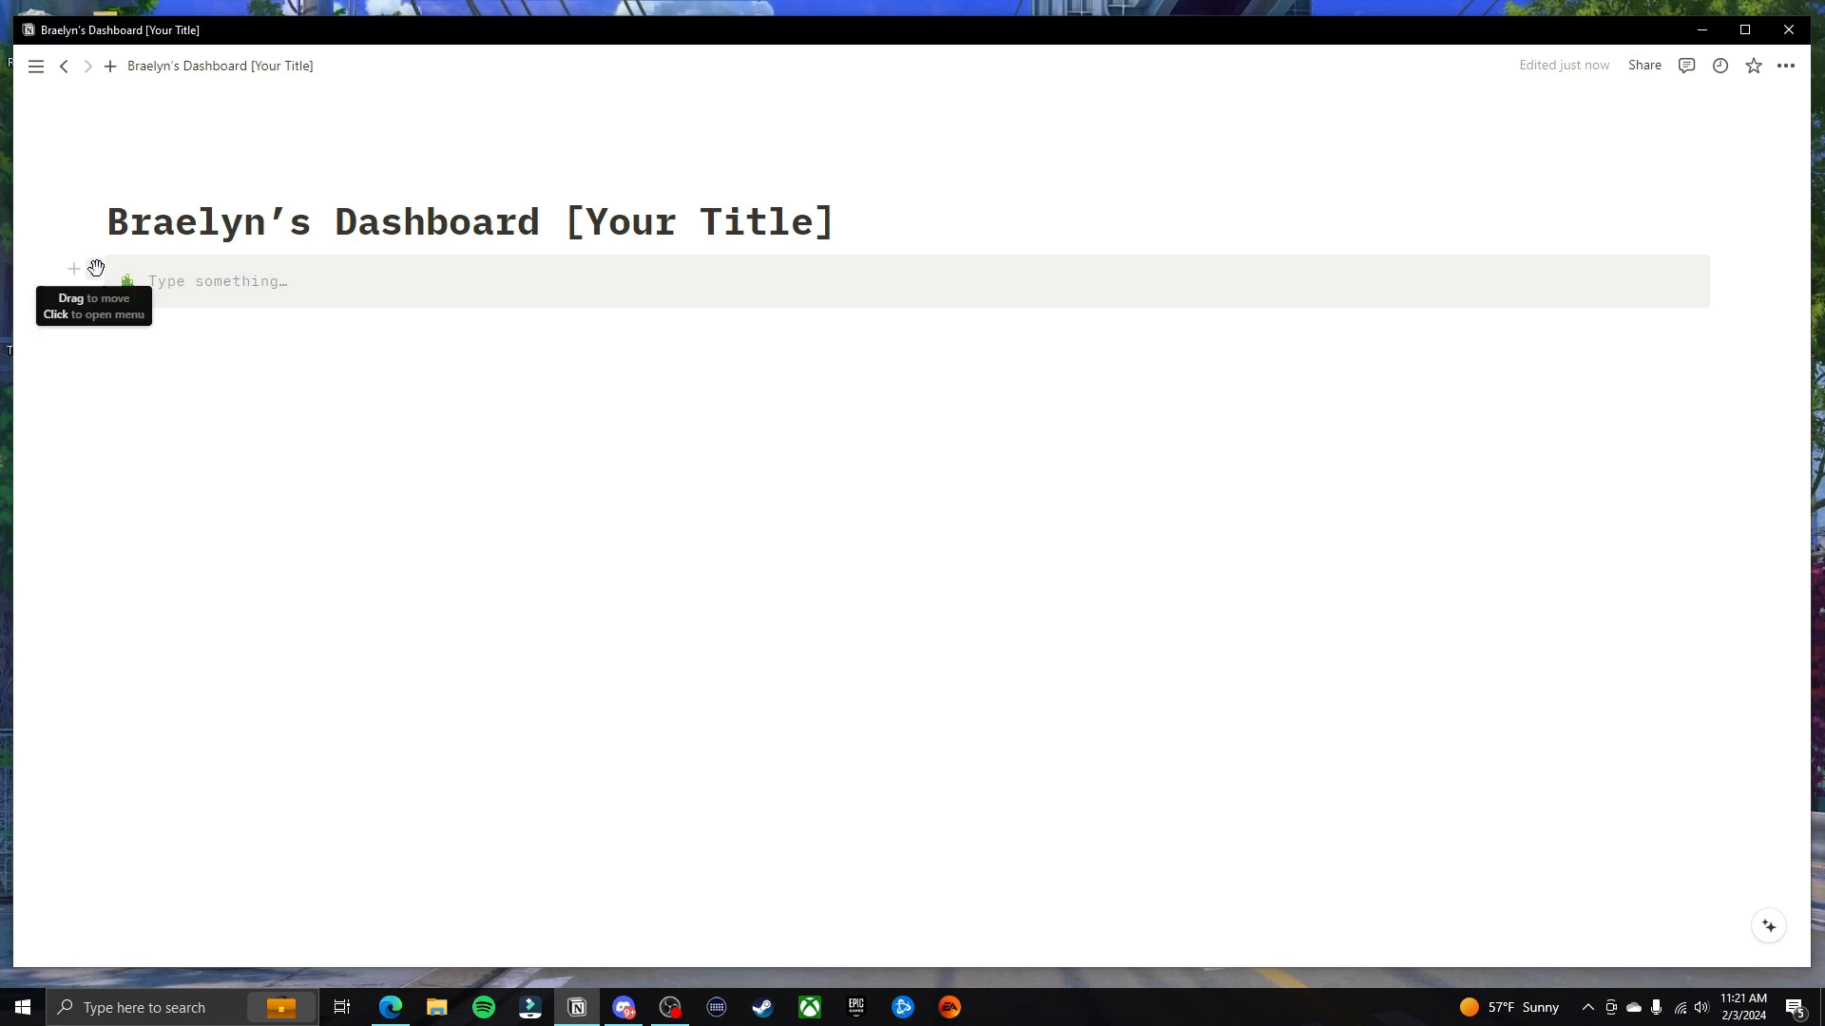
Give the callout block a green background
click(95, 271)
key(Escape)
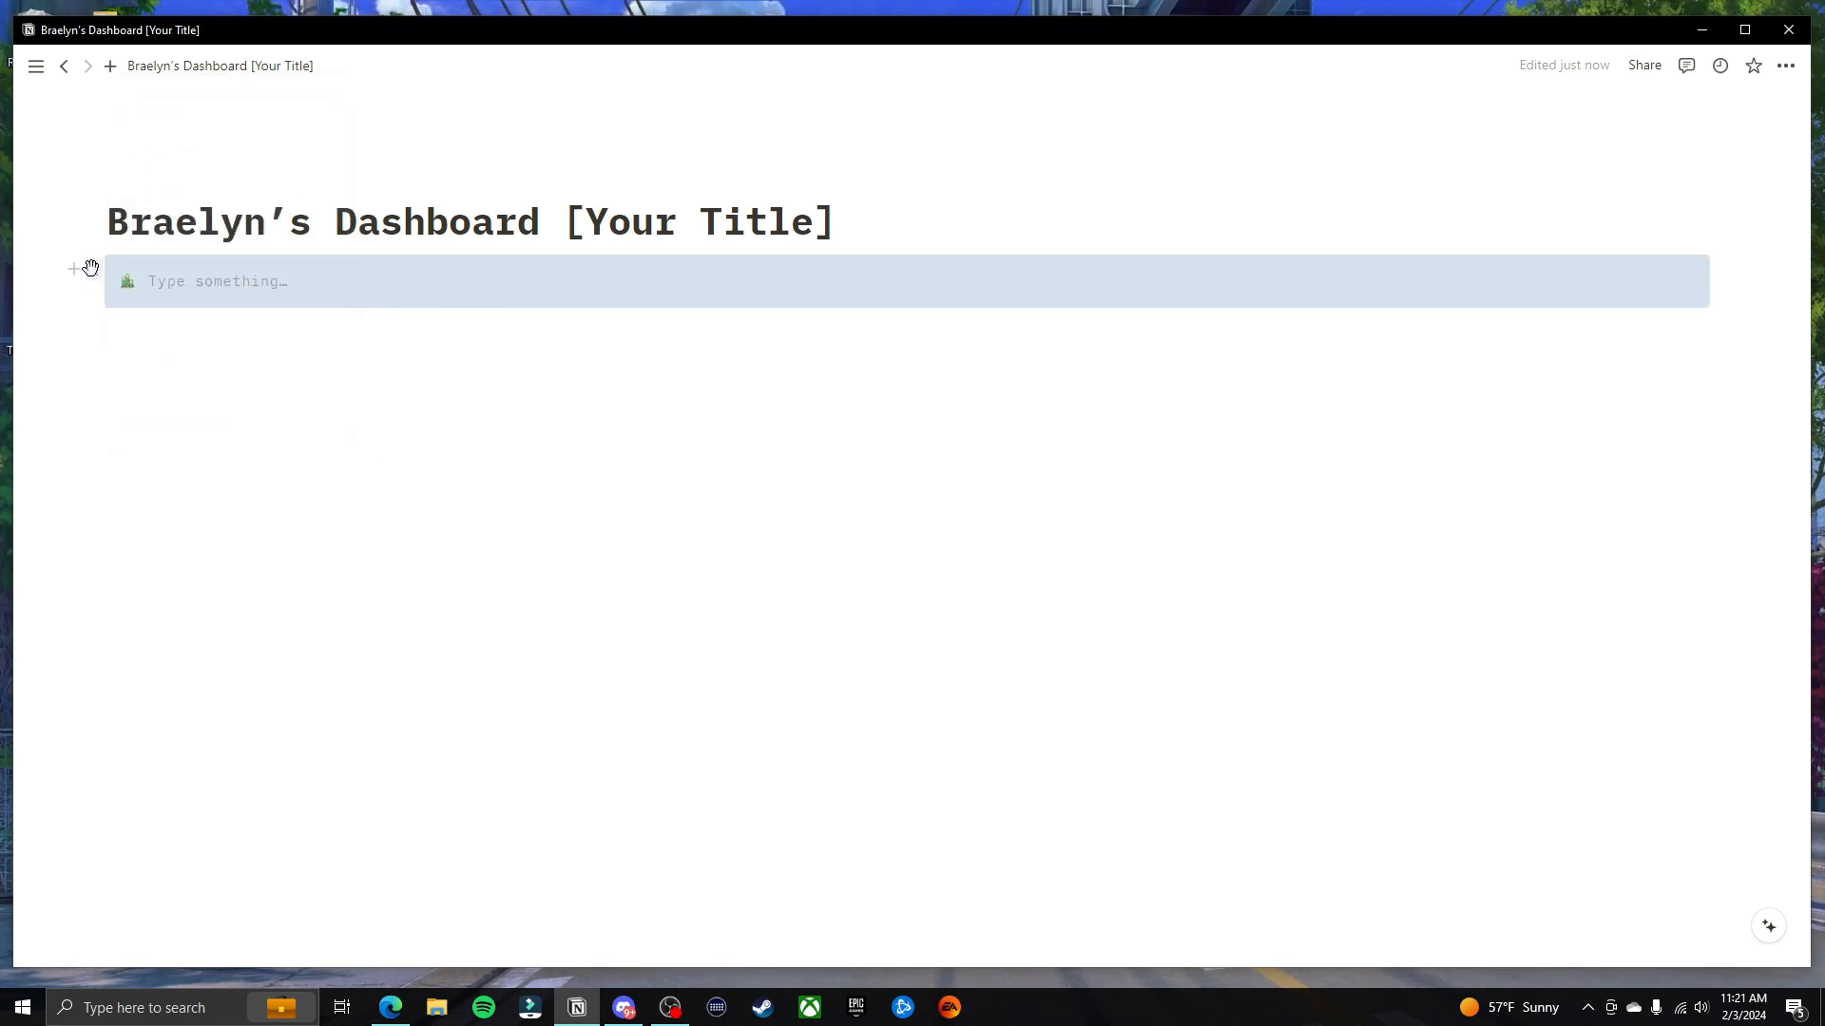
click(95, 271)
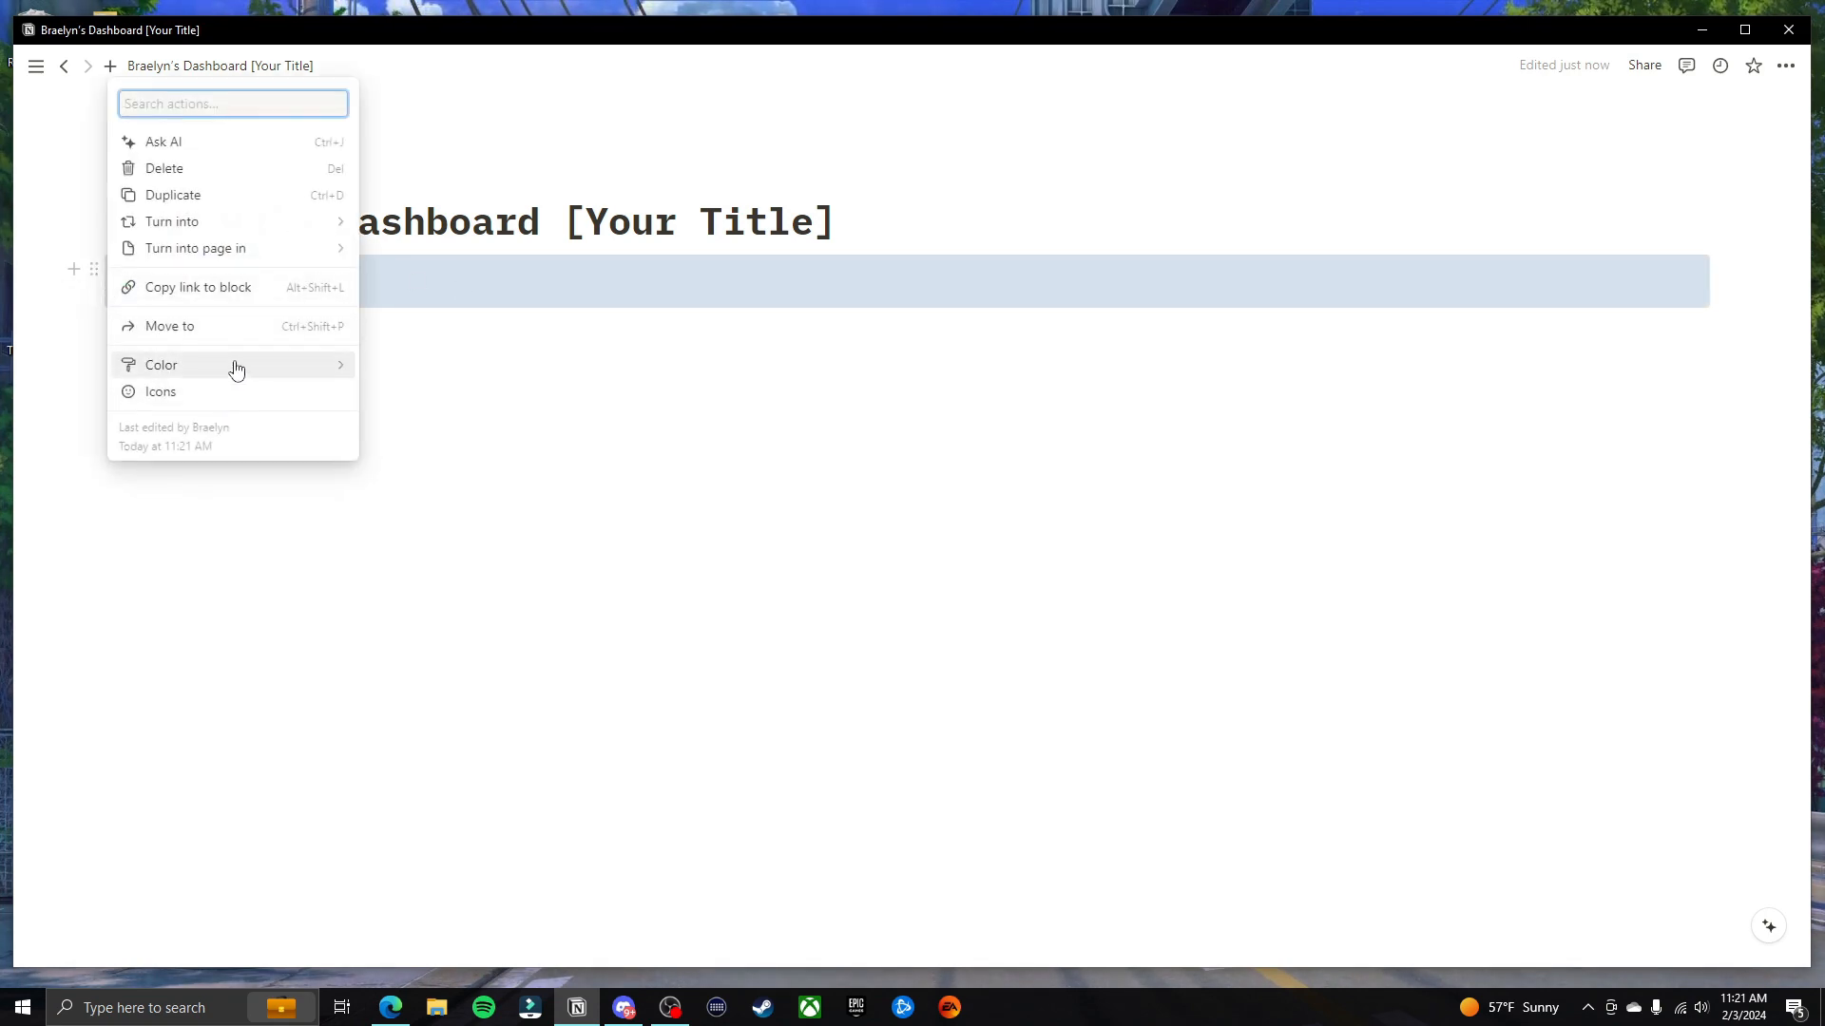
mouse_move(232, 366)
scroll(463, 529, down, 1)
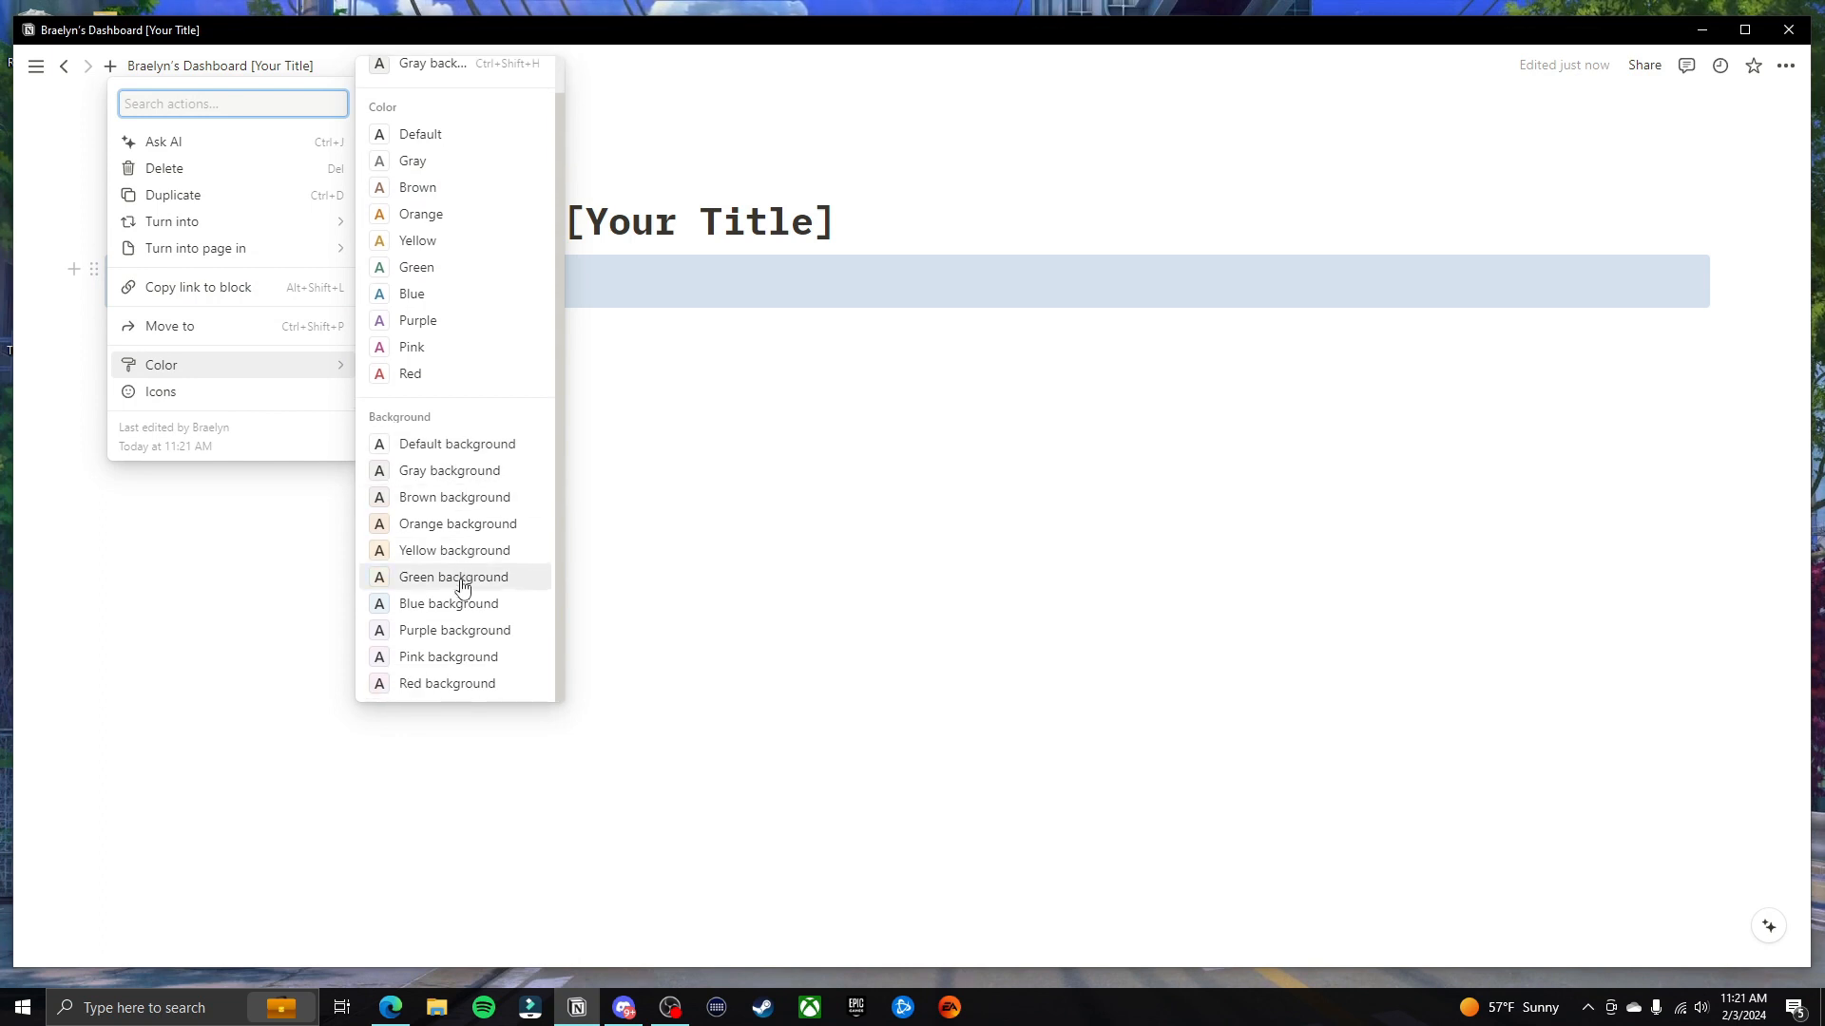
click(460, 579)
Write "I can learn anything I need to. I am more capable than I know. I am doing a great job with the tools that I currently have."
click(314, 274)
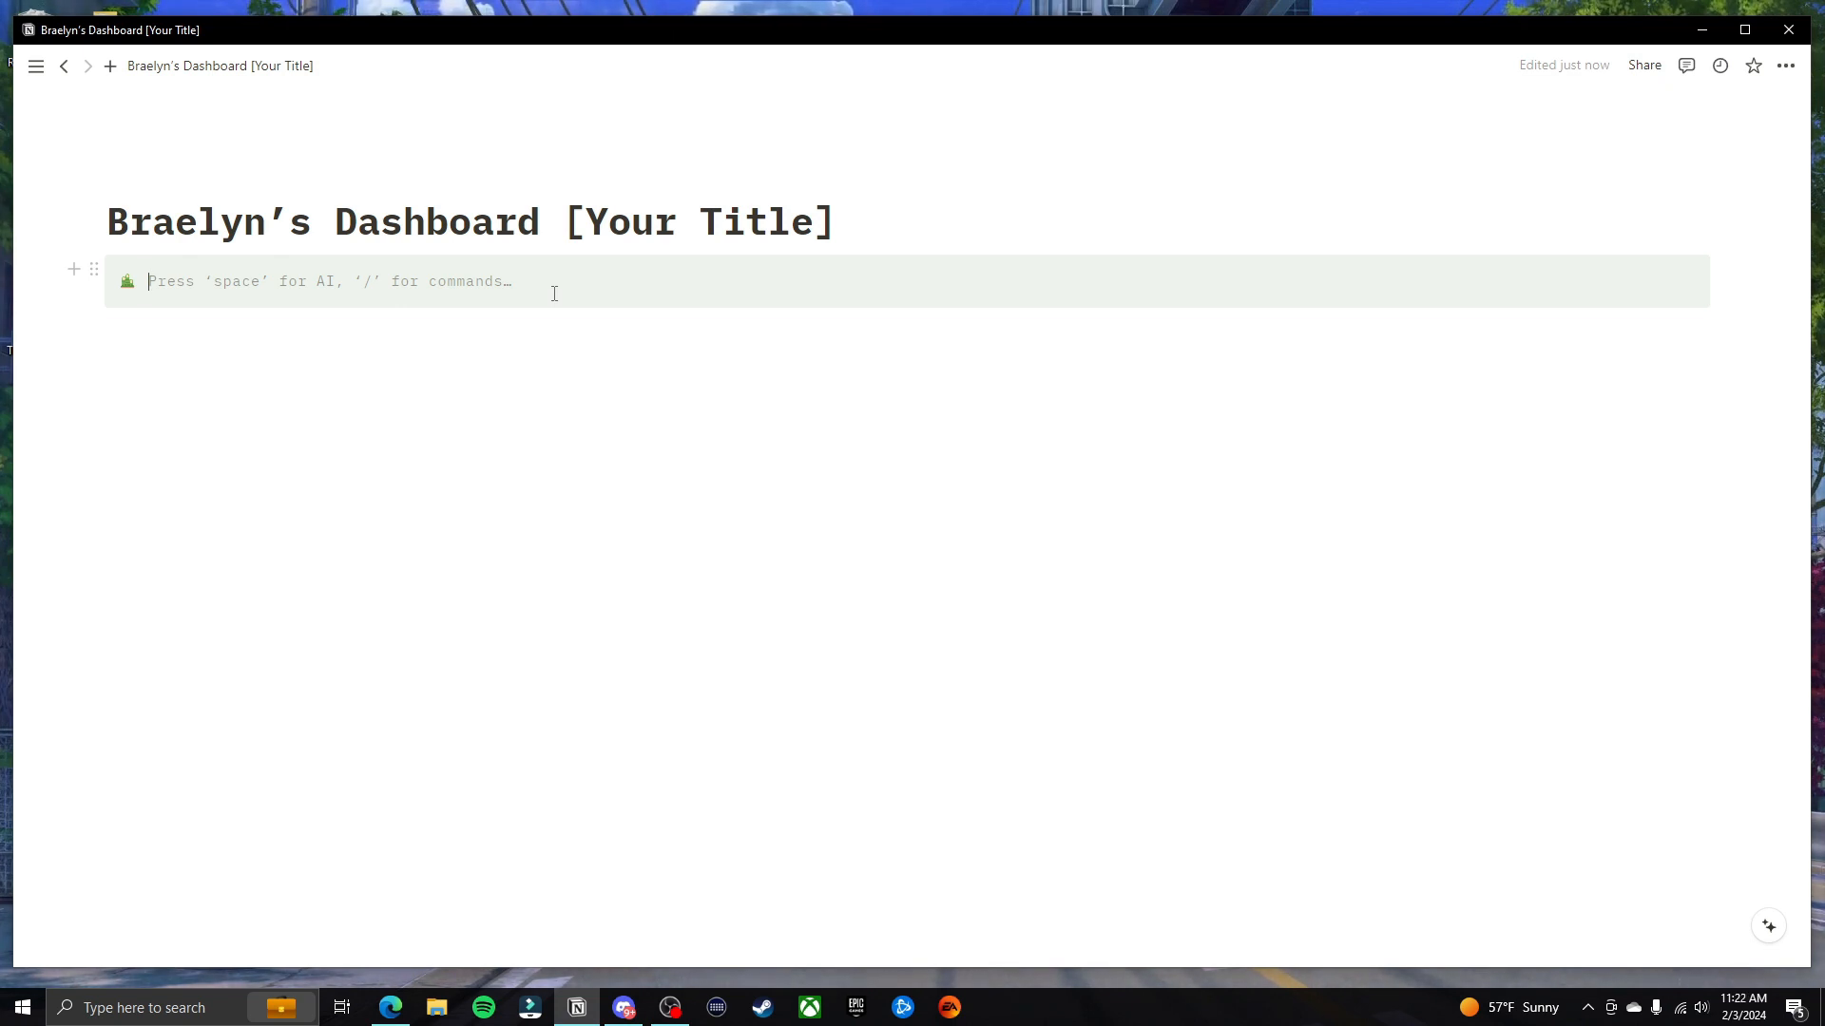
text(I can learn anything I need to. I am more capable than I know. I am doing a great job with the tools that I currently have.)
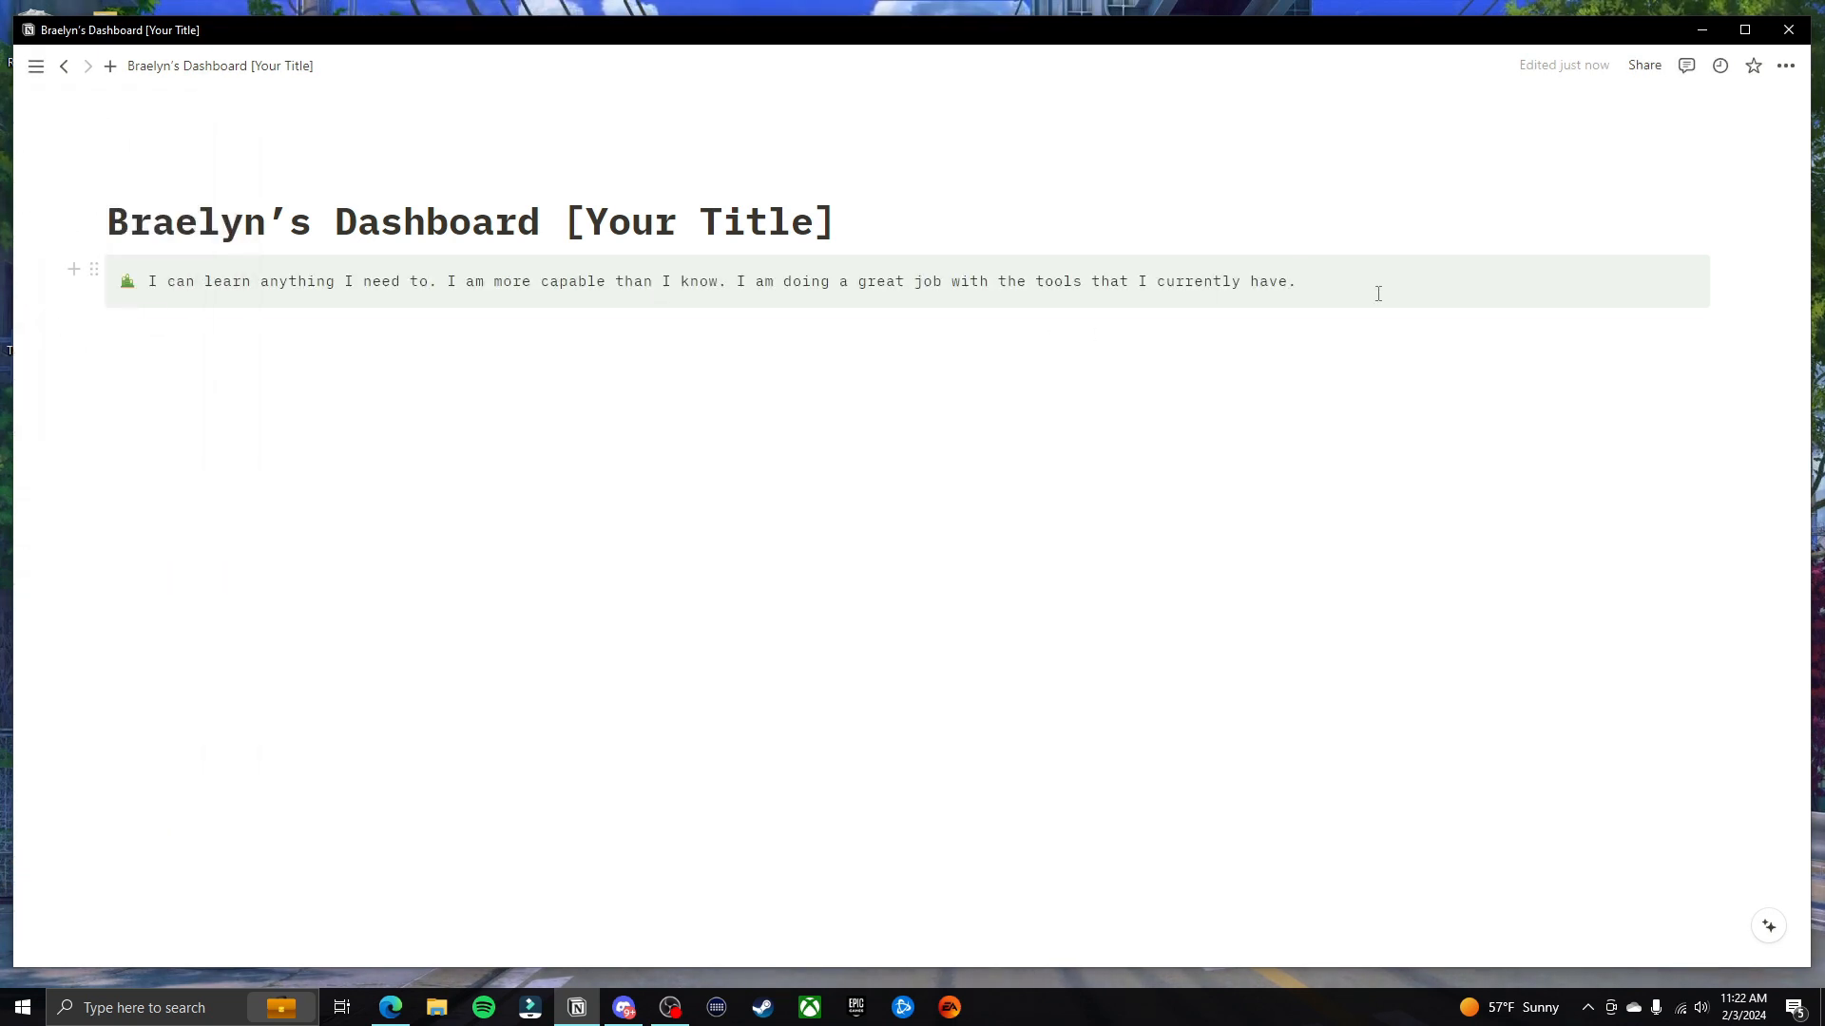
Insert a table view with a new database below the callout and title the database "Demo Task Manager"
click(912, 373)
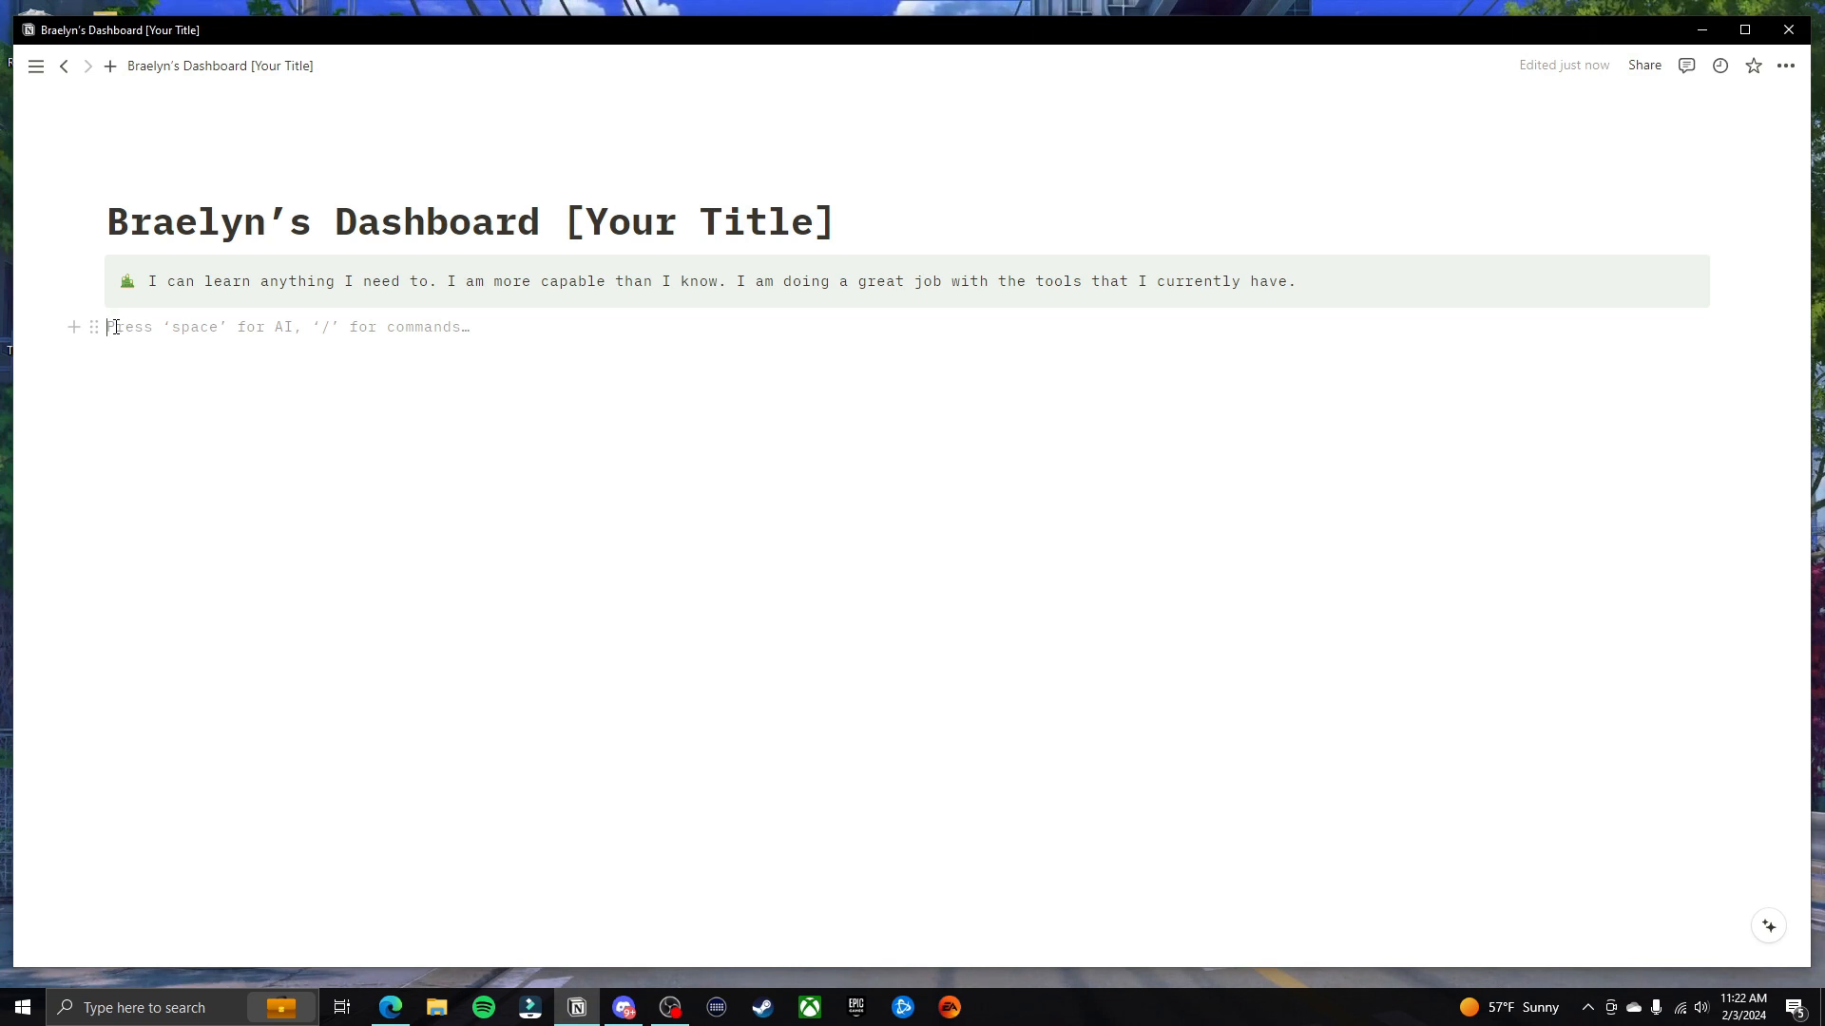
text(/)
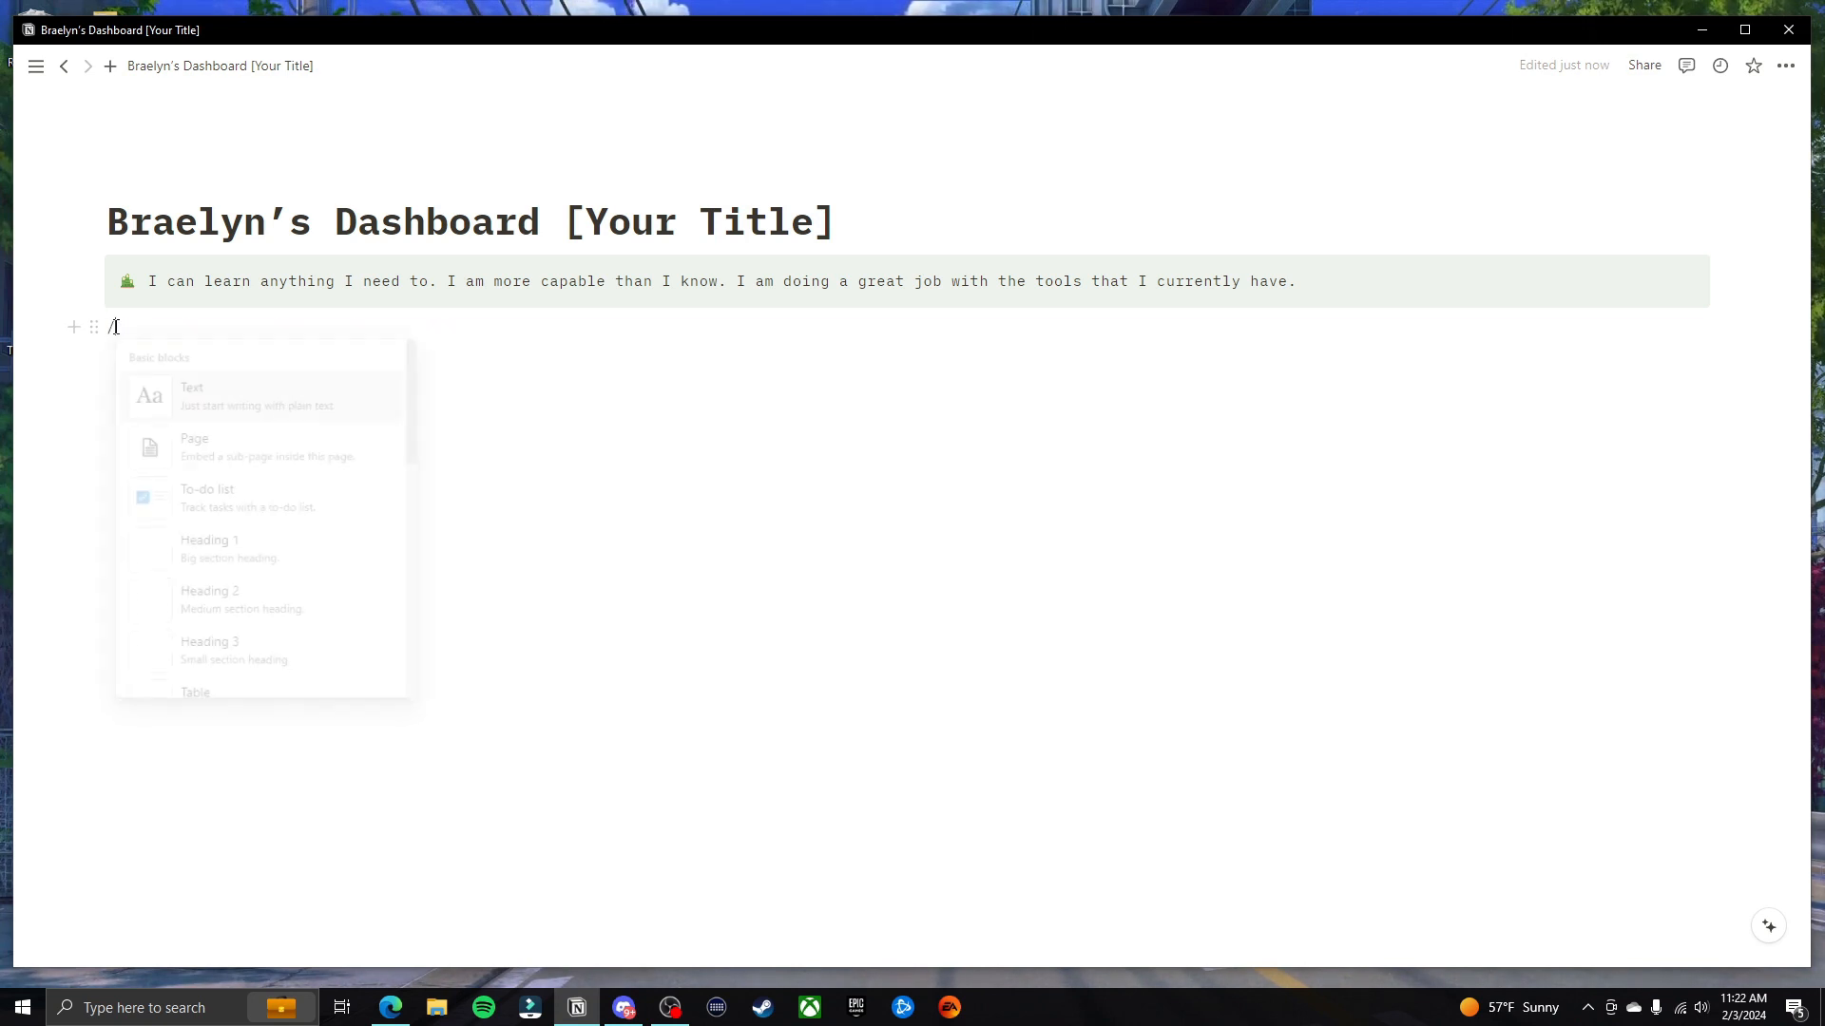
text(tab)
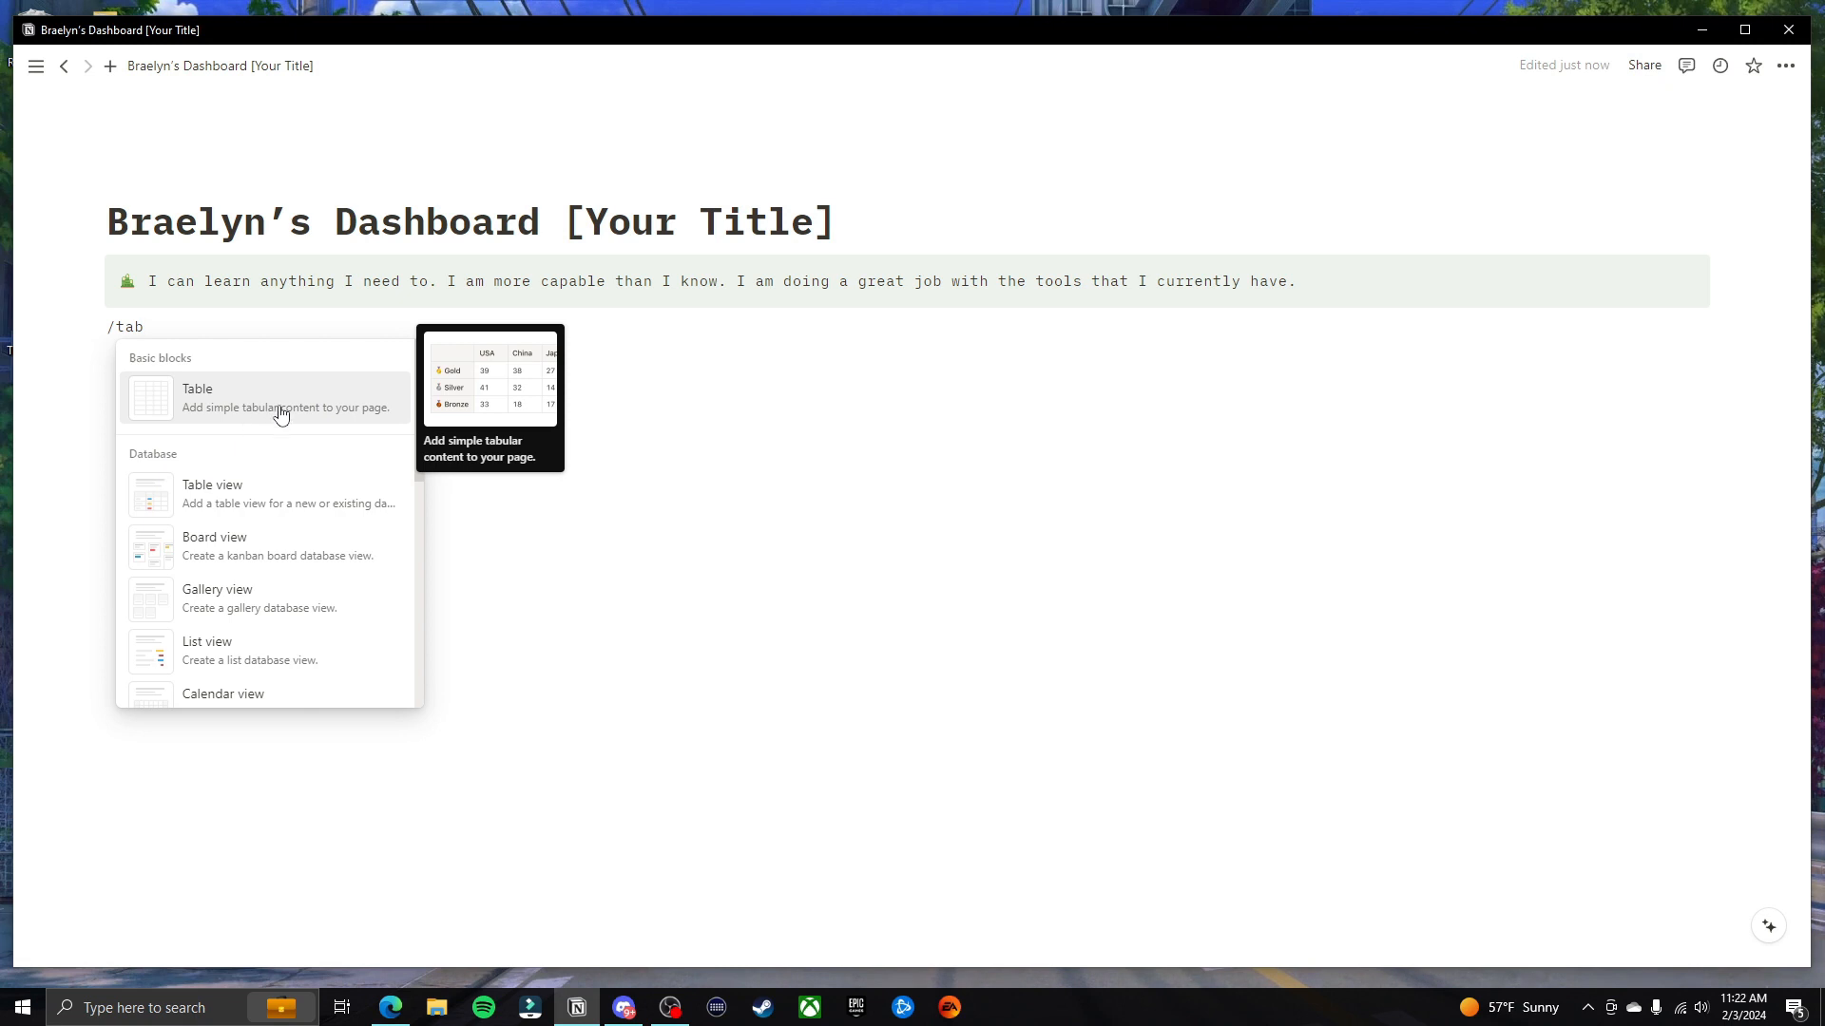
click(258, 501)
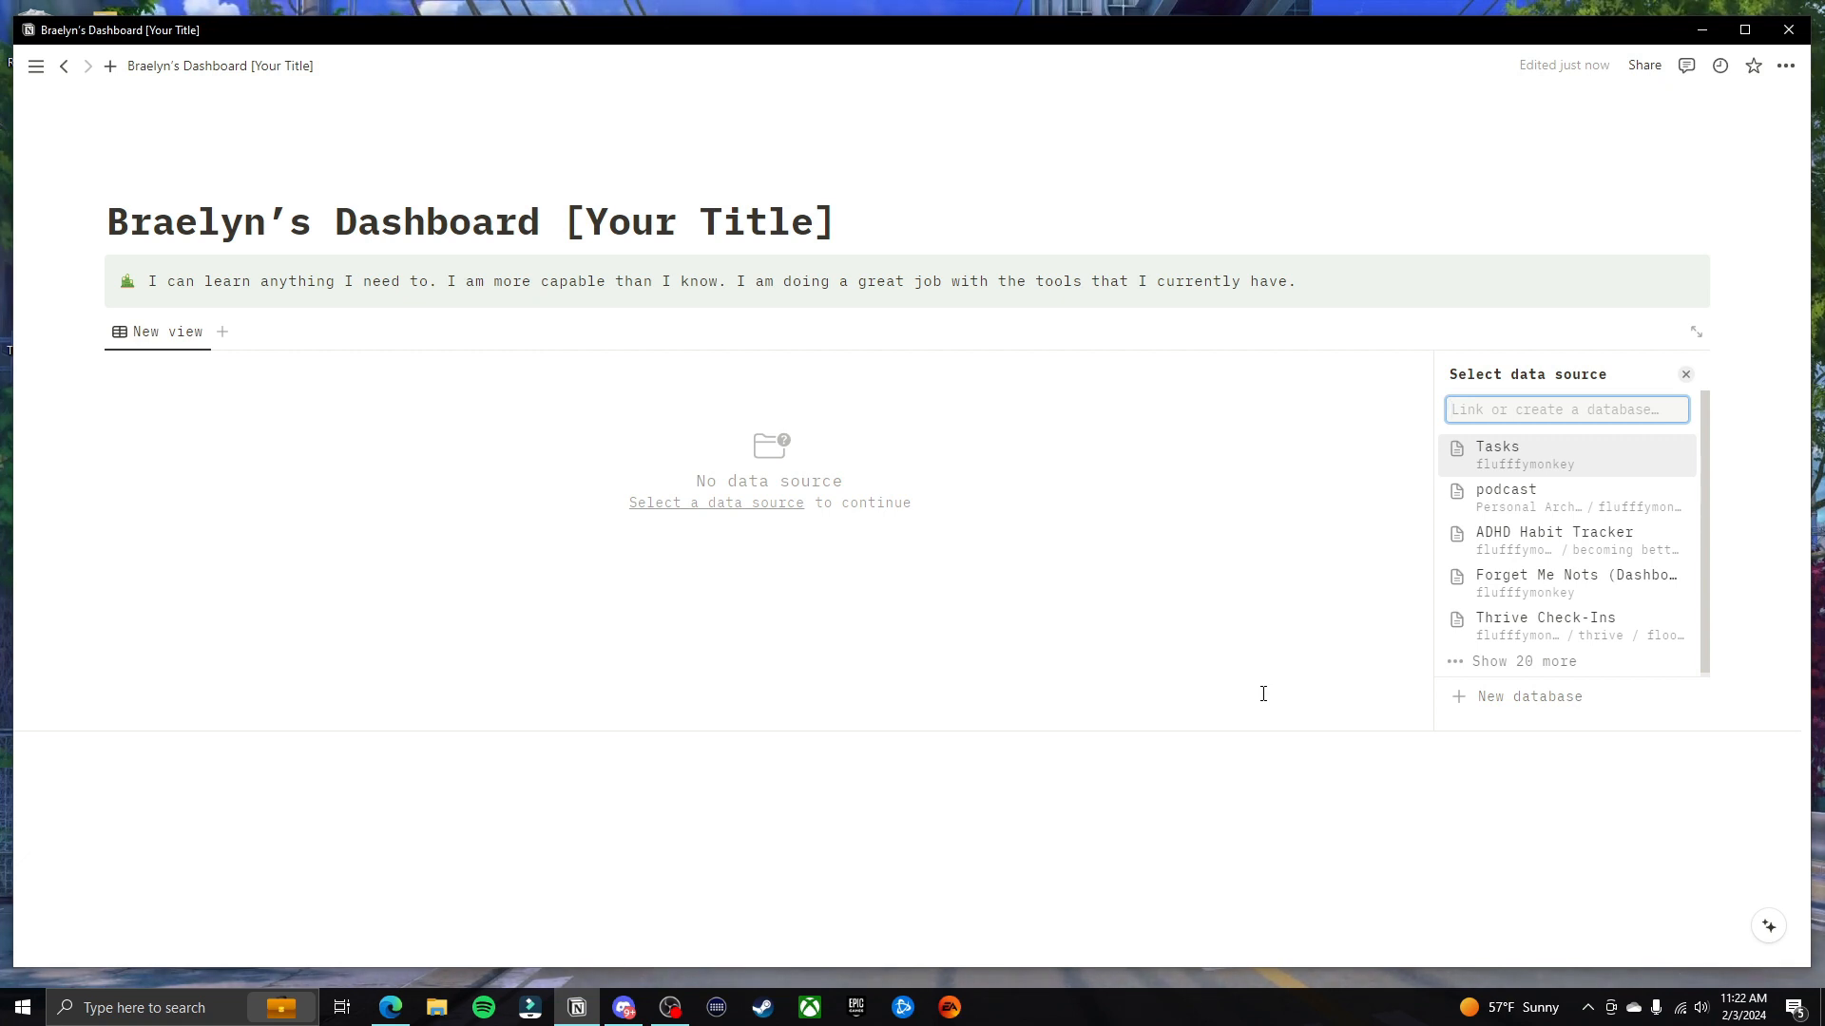
click(1555, 701)
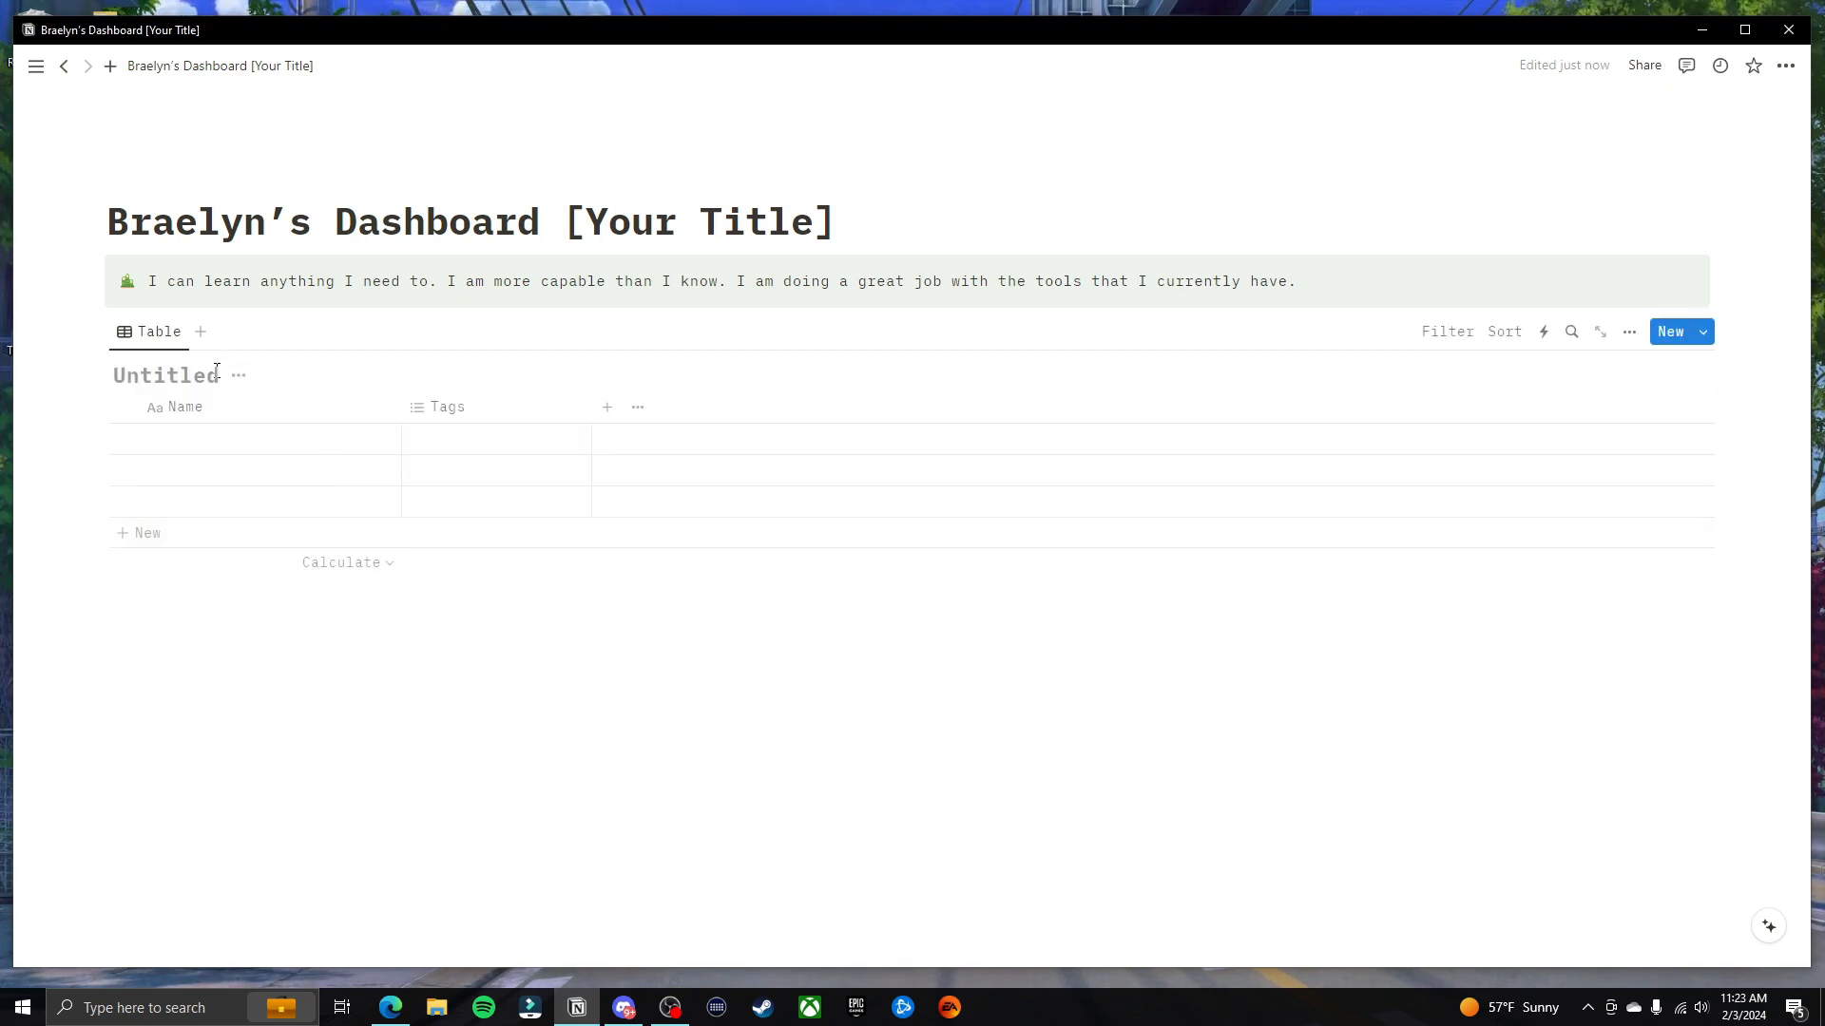
text(Demo )
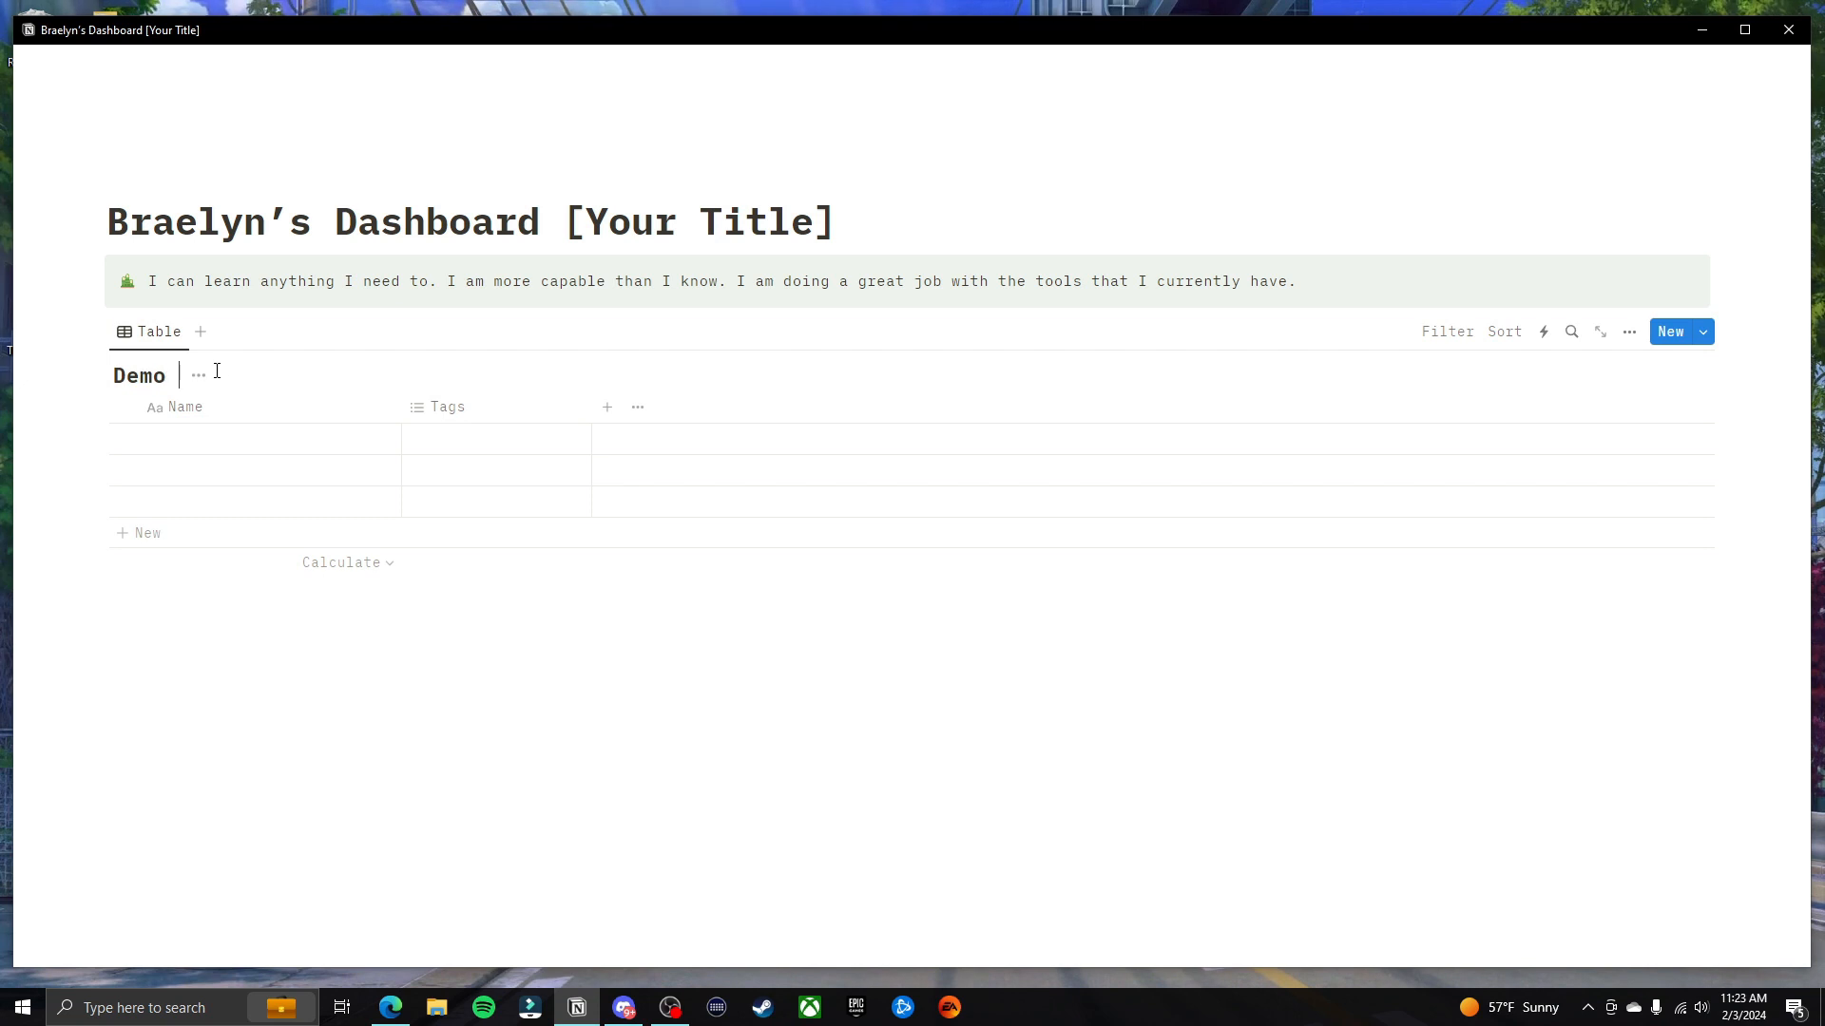
text(Task Manager)
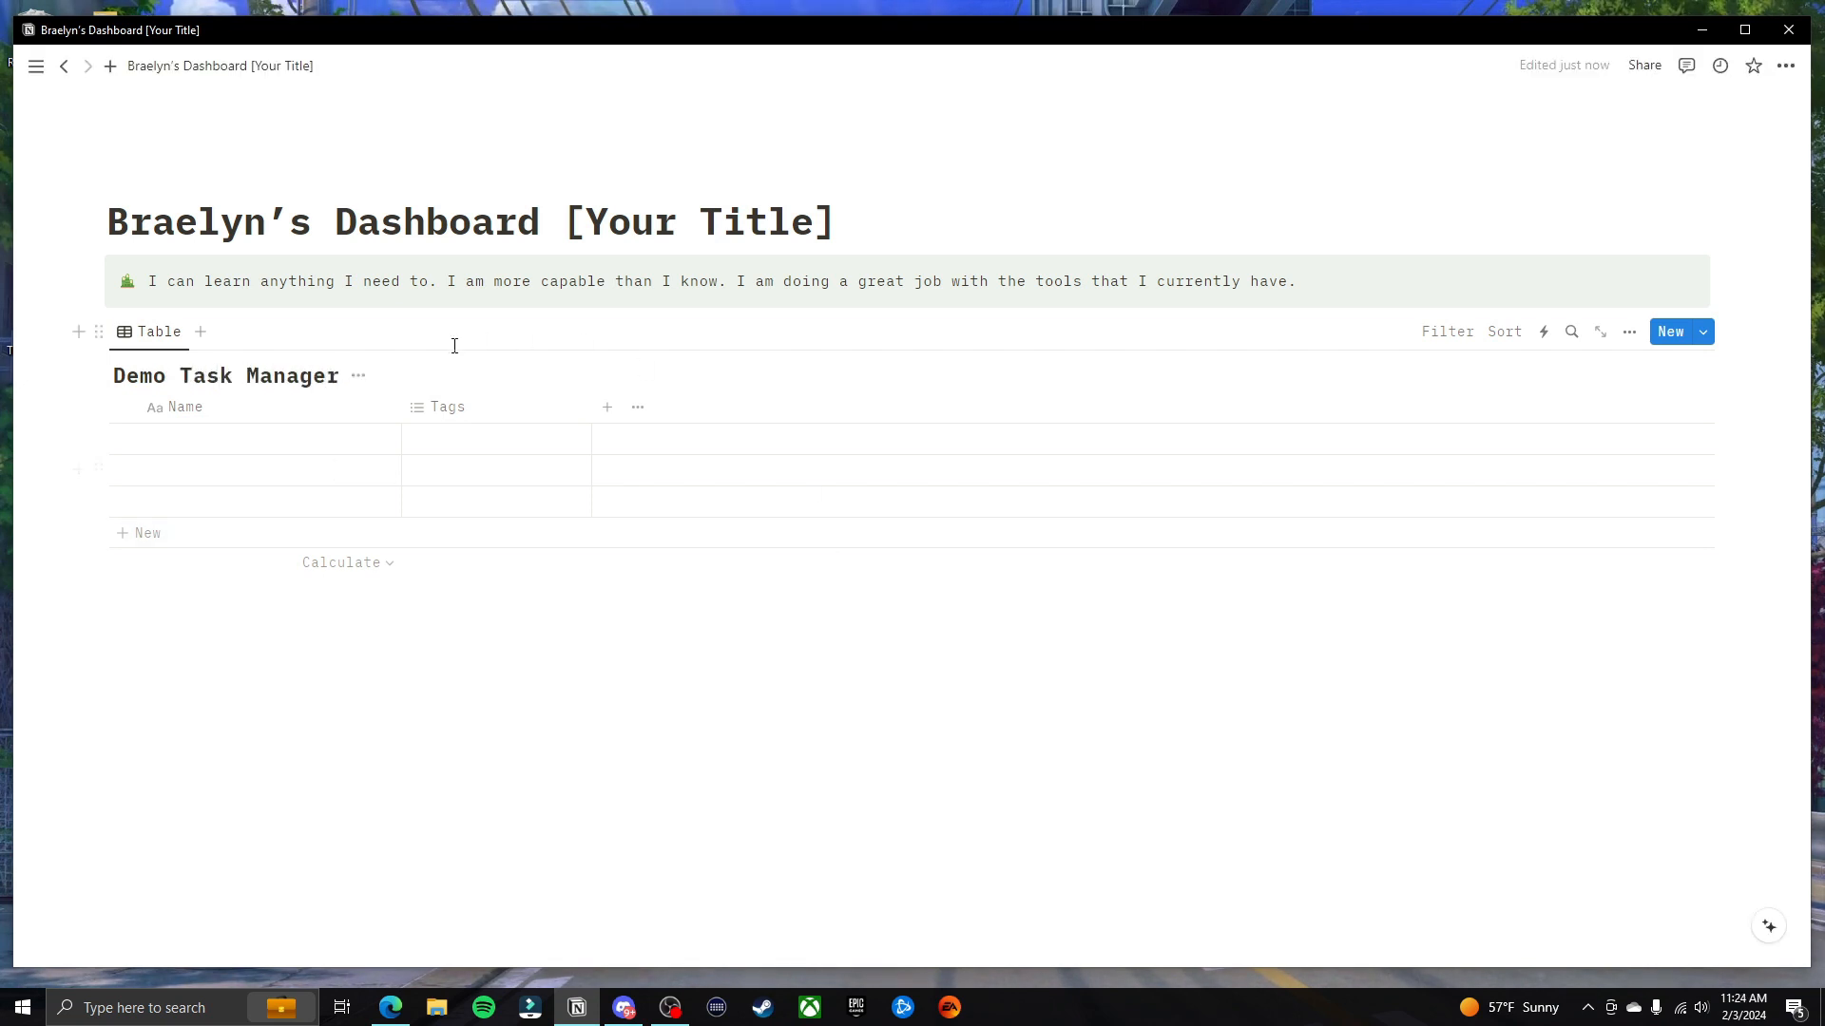
Hide the title of the Demo Task Manager database
click(358, 376)
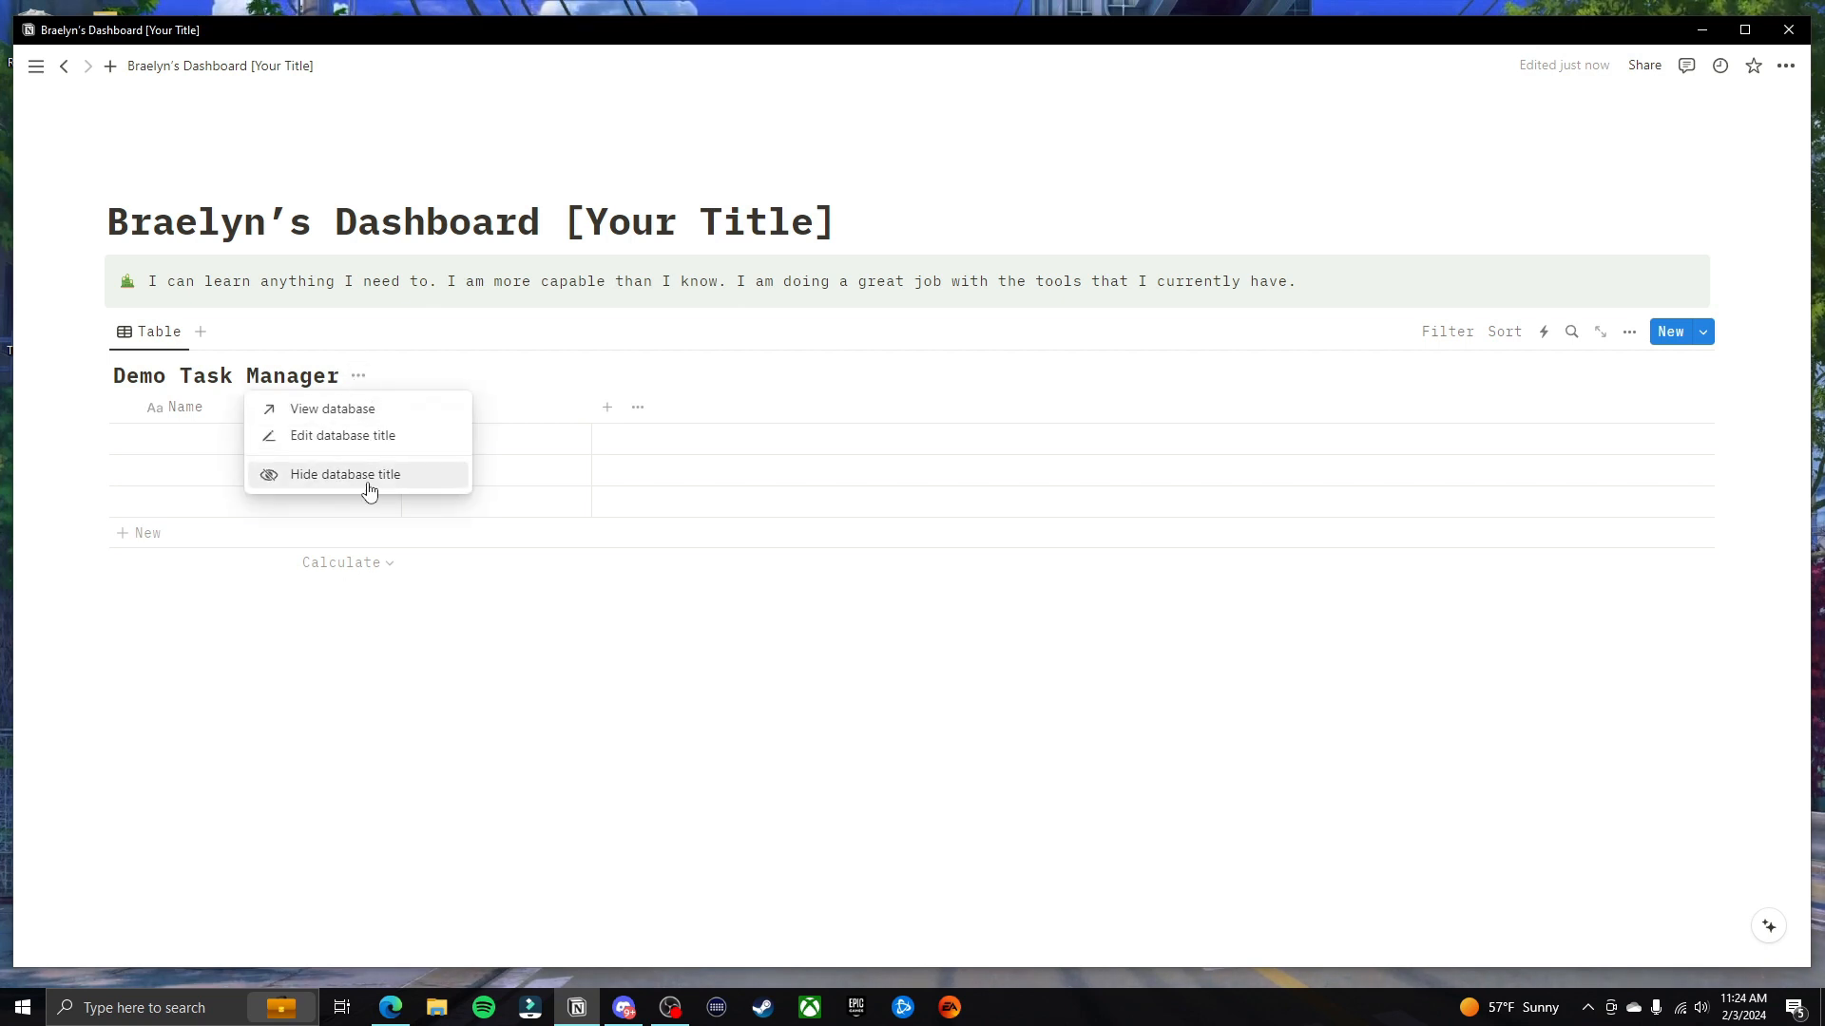
click(438, 372)
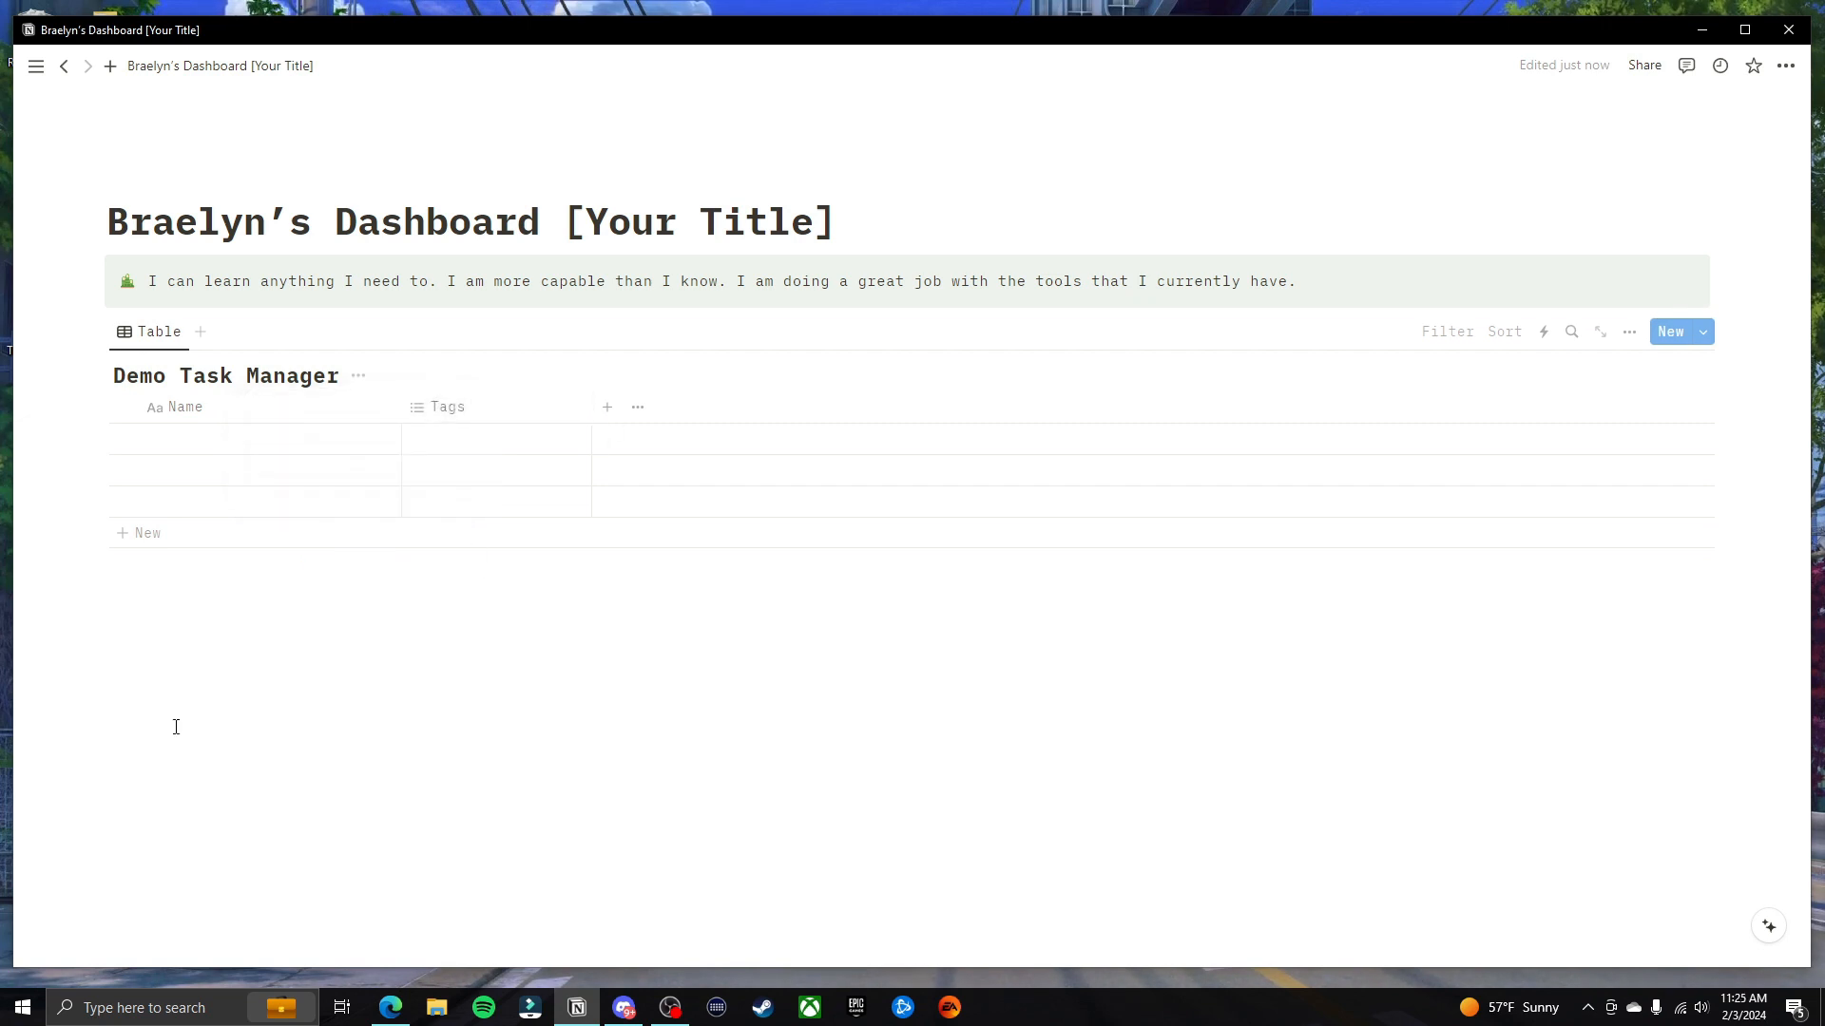
click(359, 376)
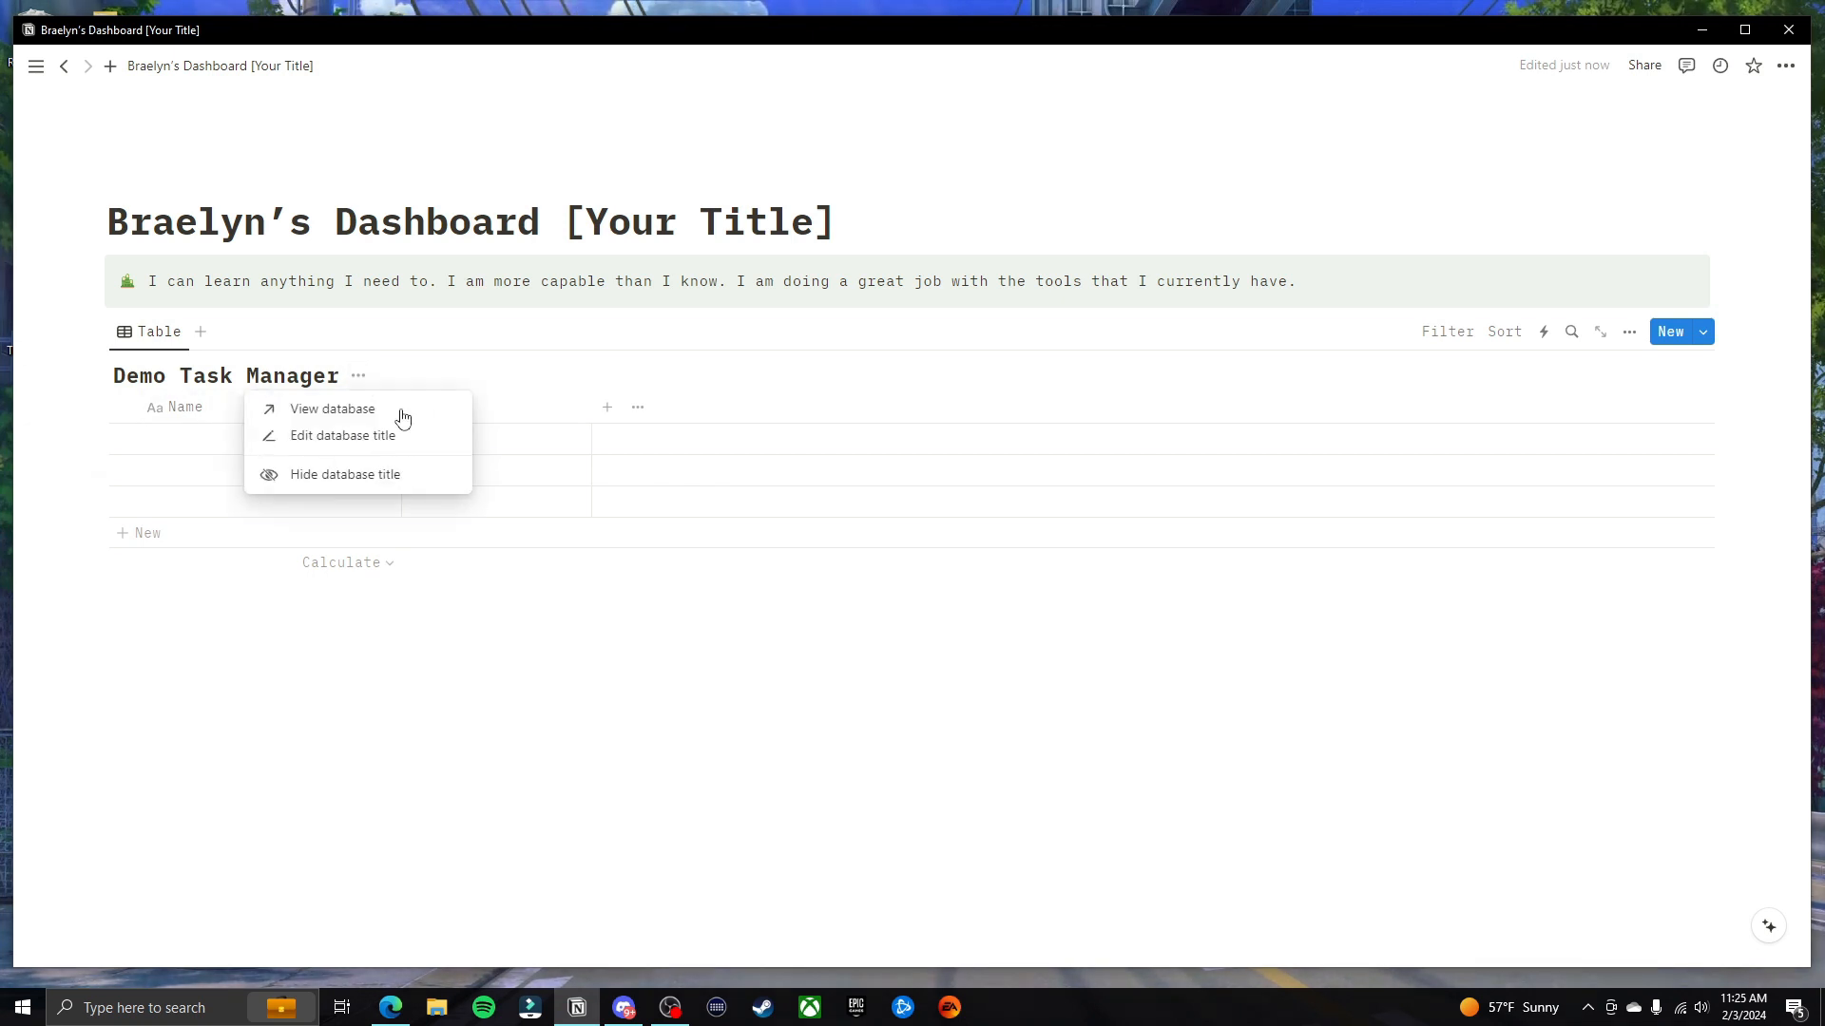
click(387, 473)
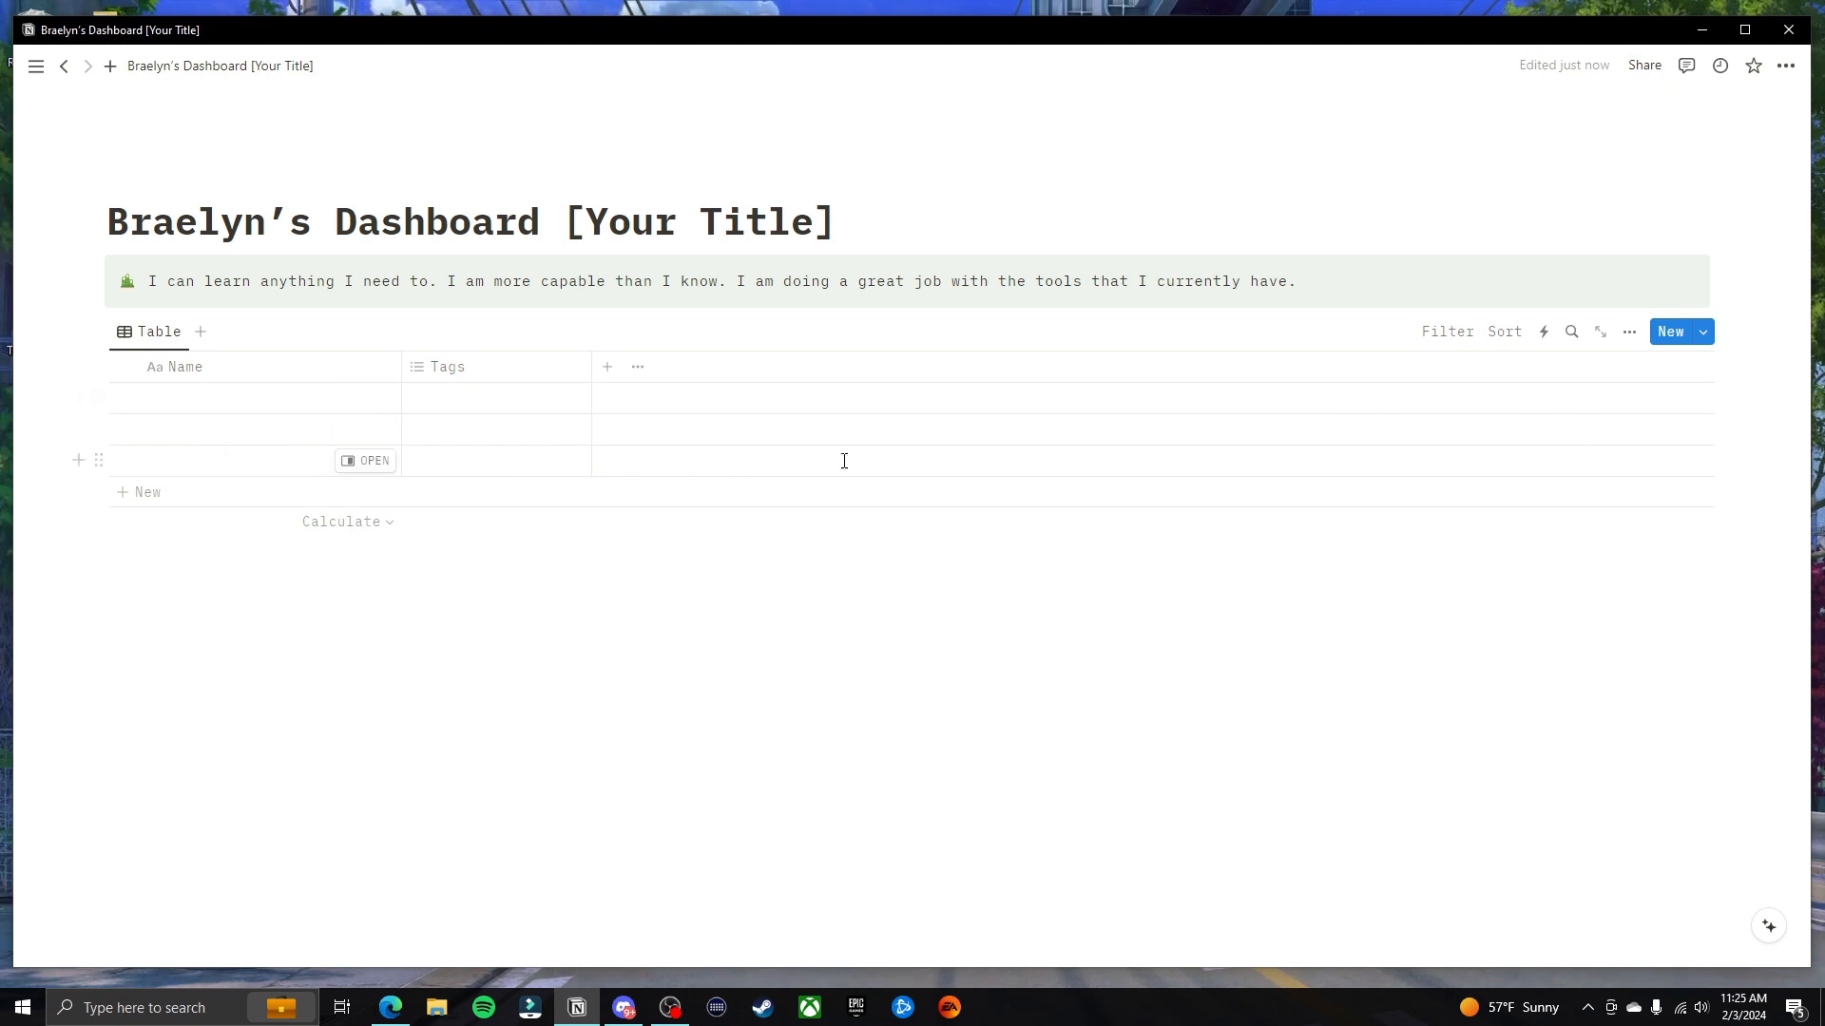
Show the title of the Demo Task Manager database again
click(1631, 348)
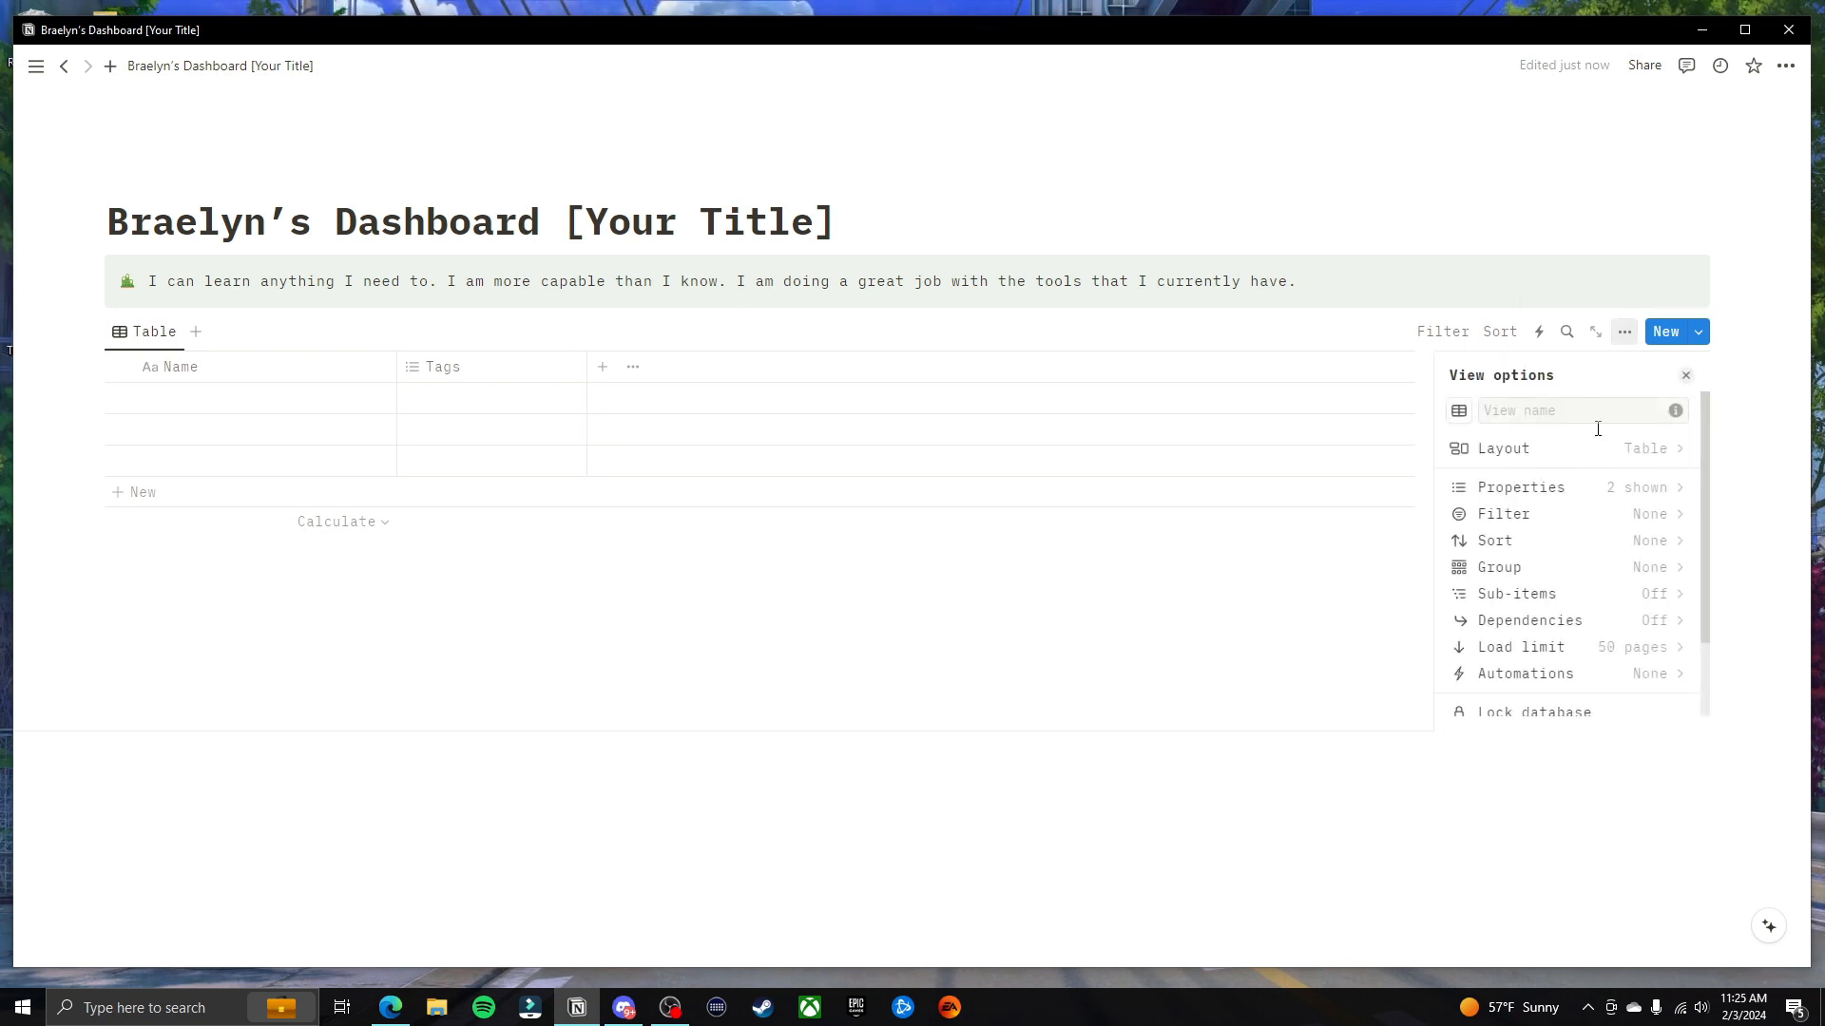
click(1627, 458)
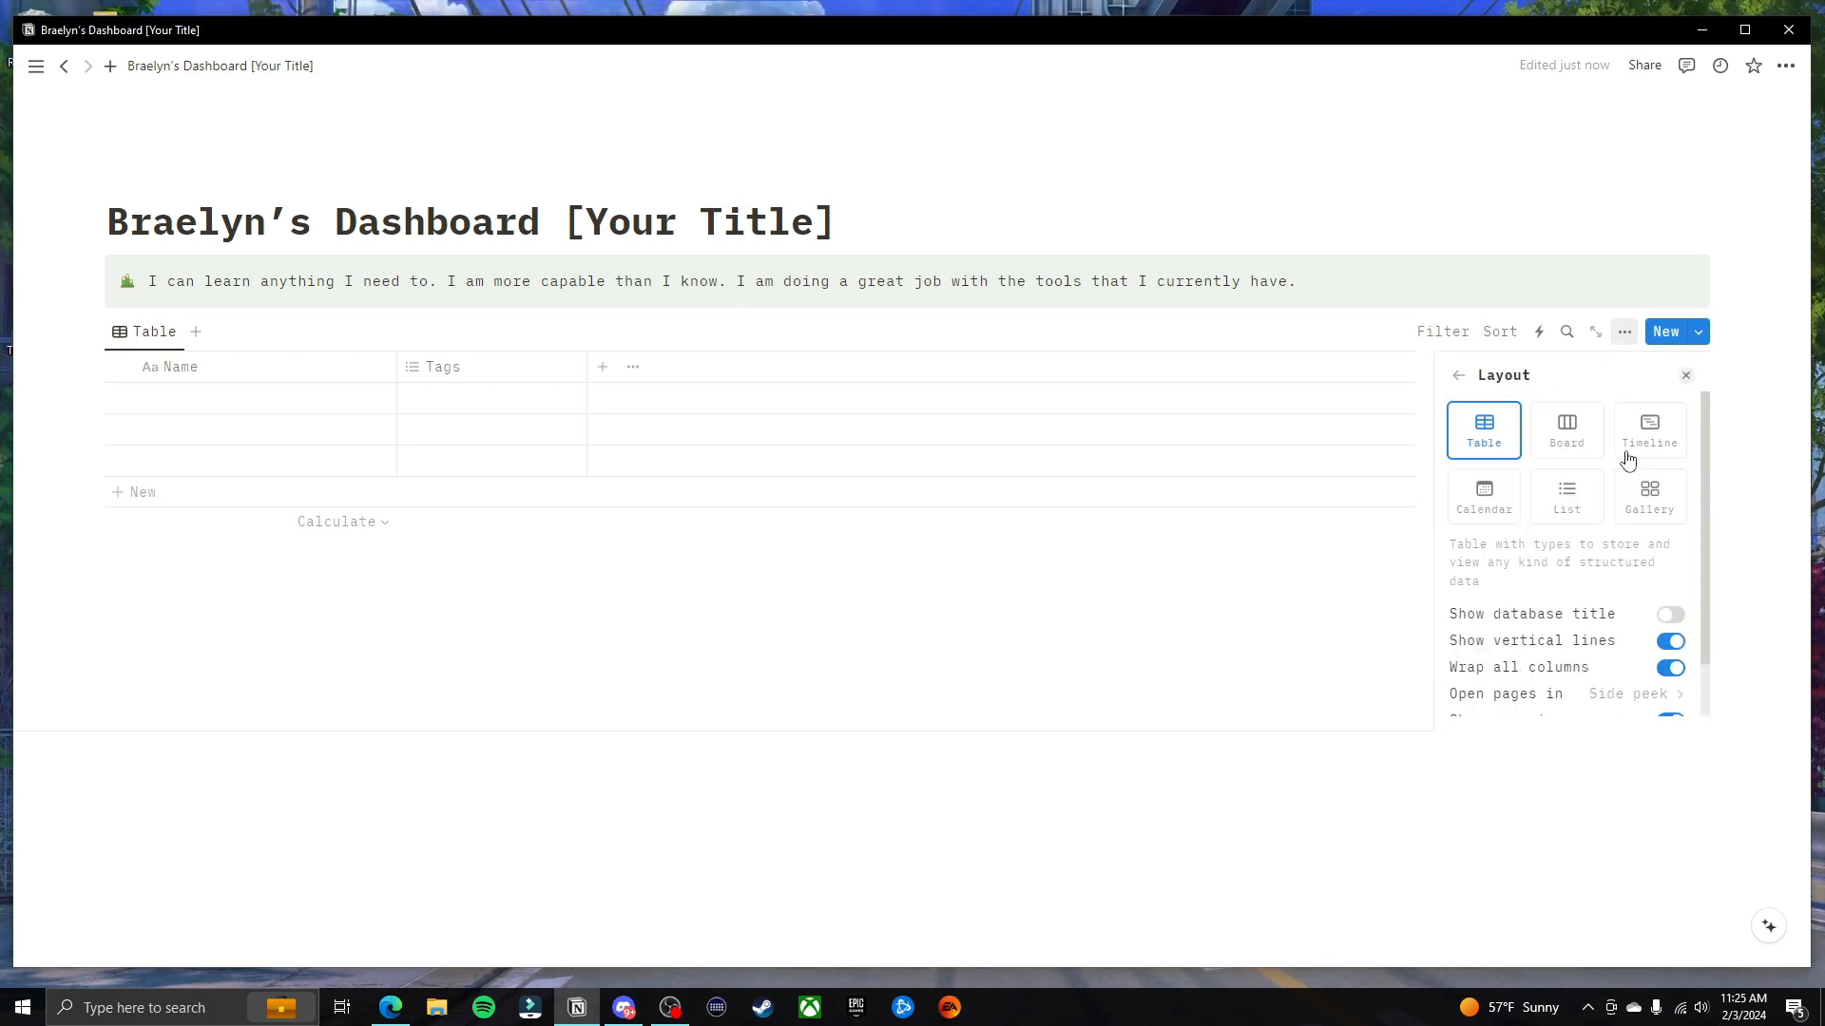
scroll(1654, 532, down, 1)
click(1672, 550)
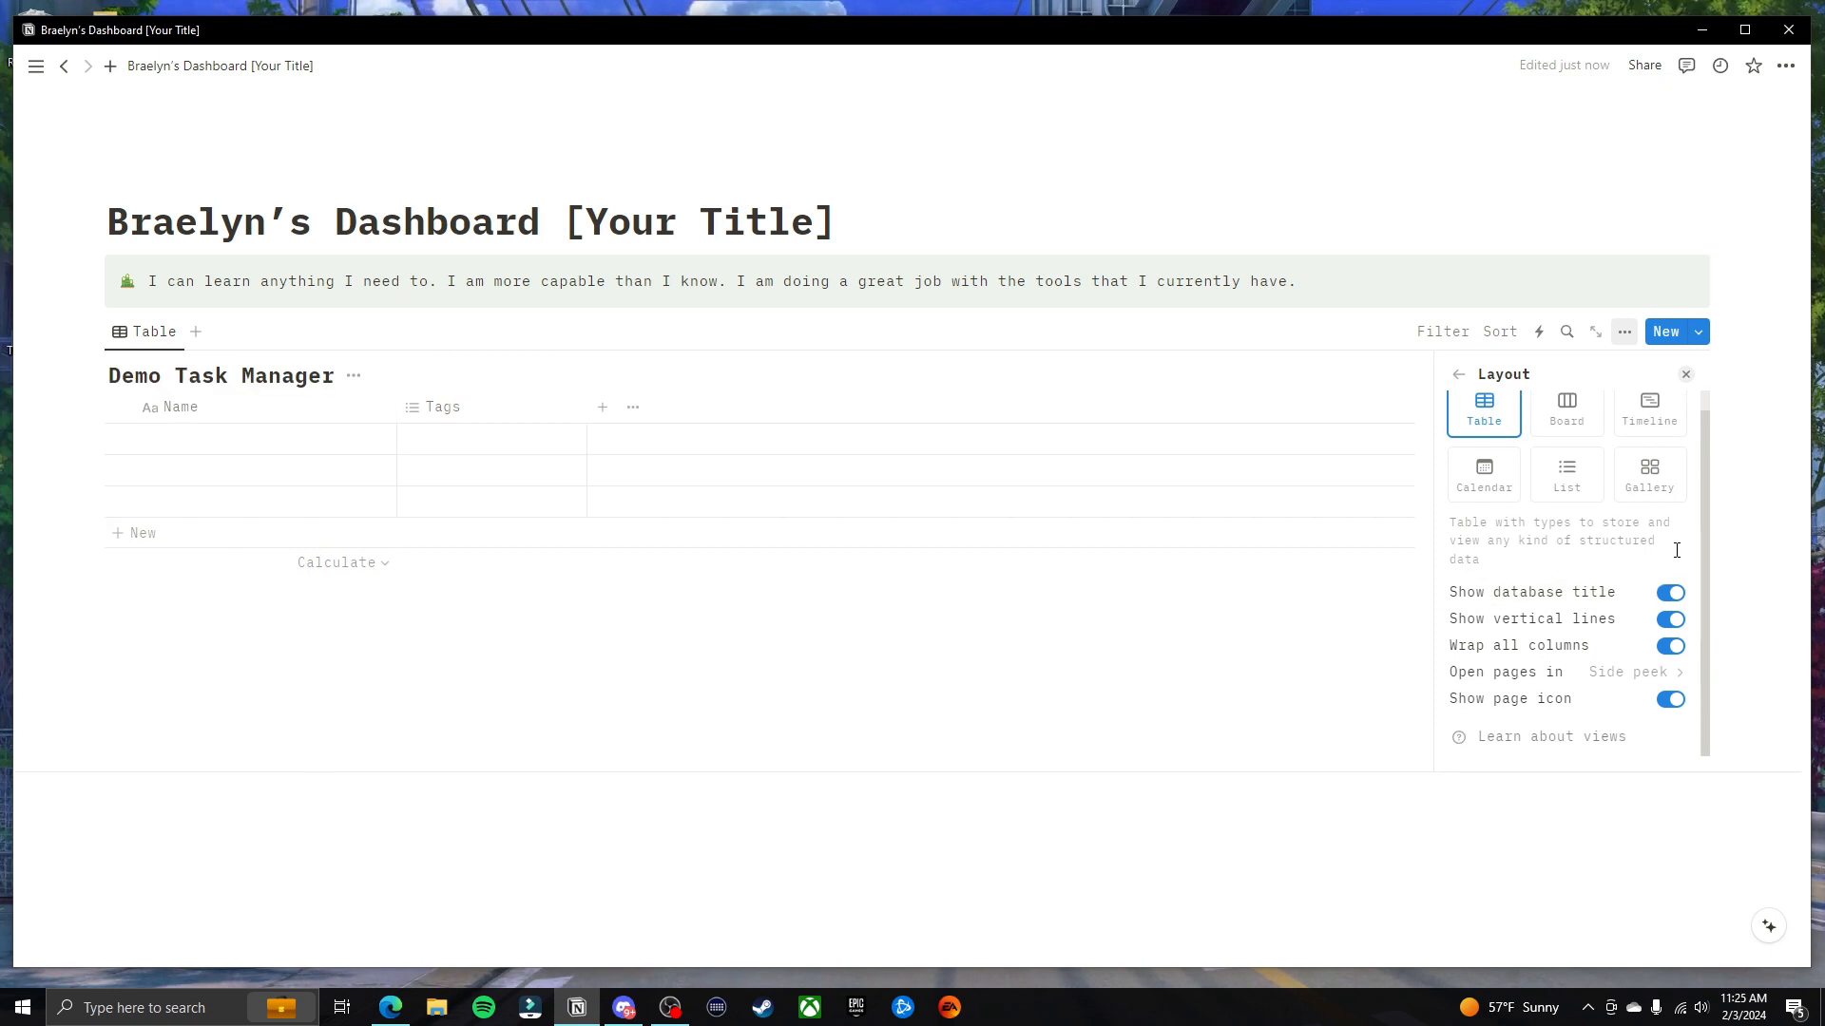
click(1112, 642)
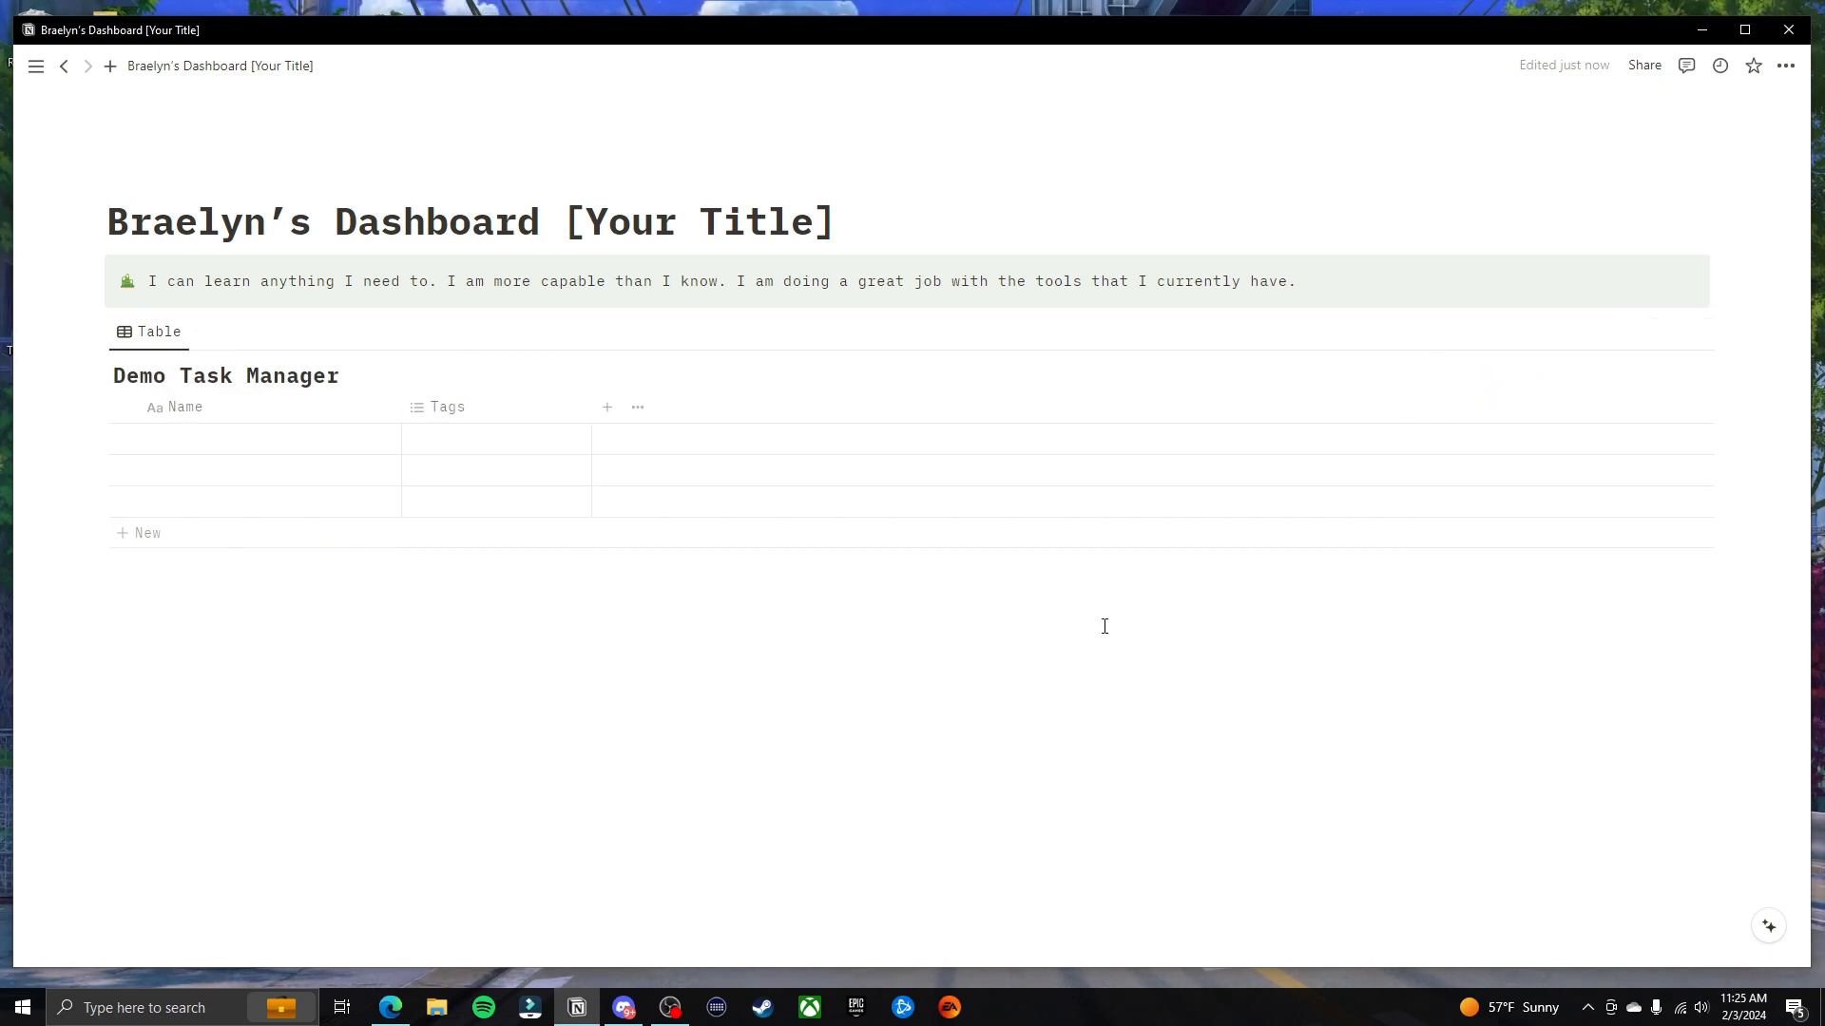
Rename the database's table view to "All Tasks" and give it the checklist icon
click(159, 335)
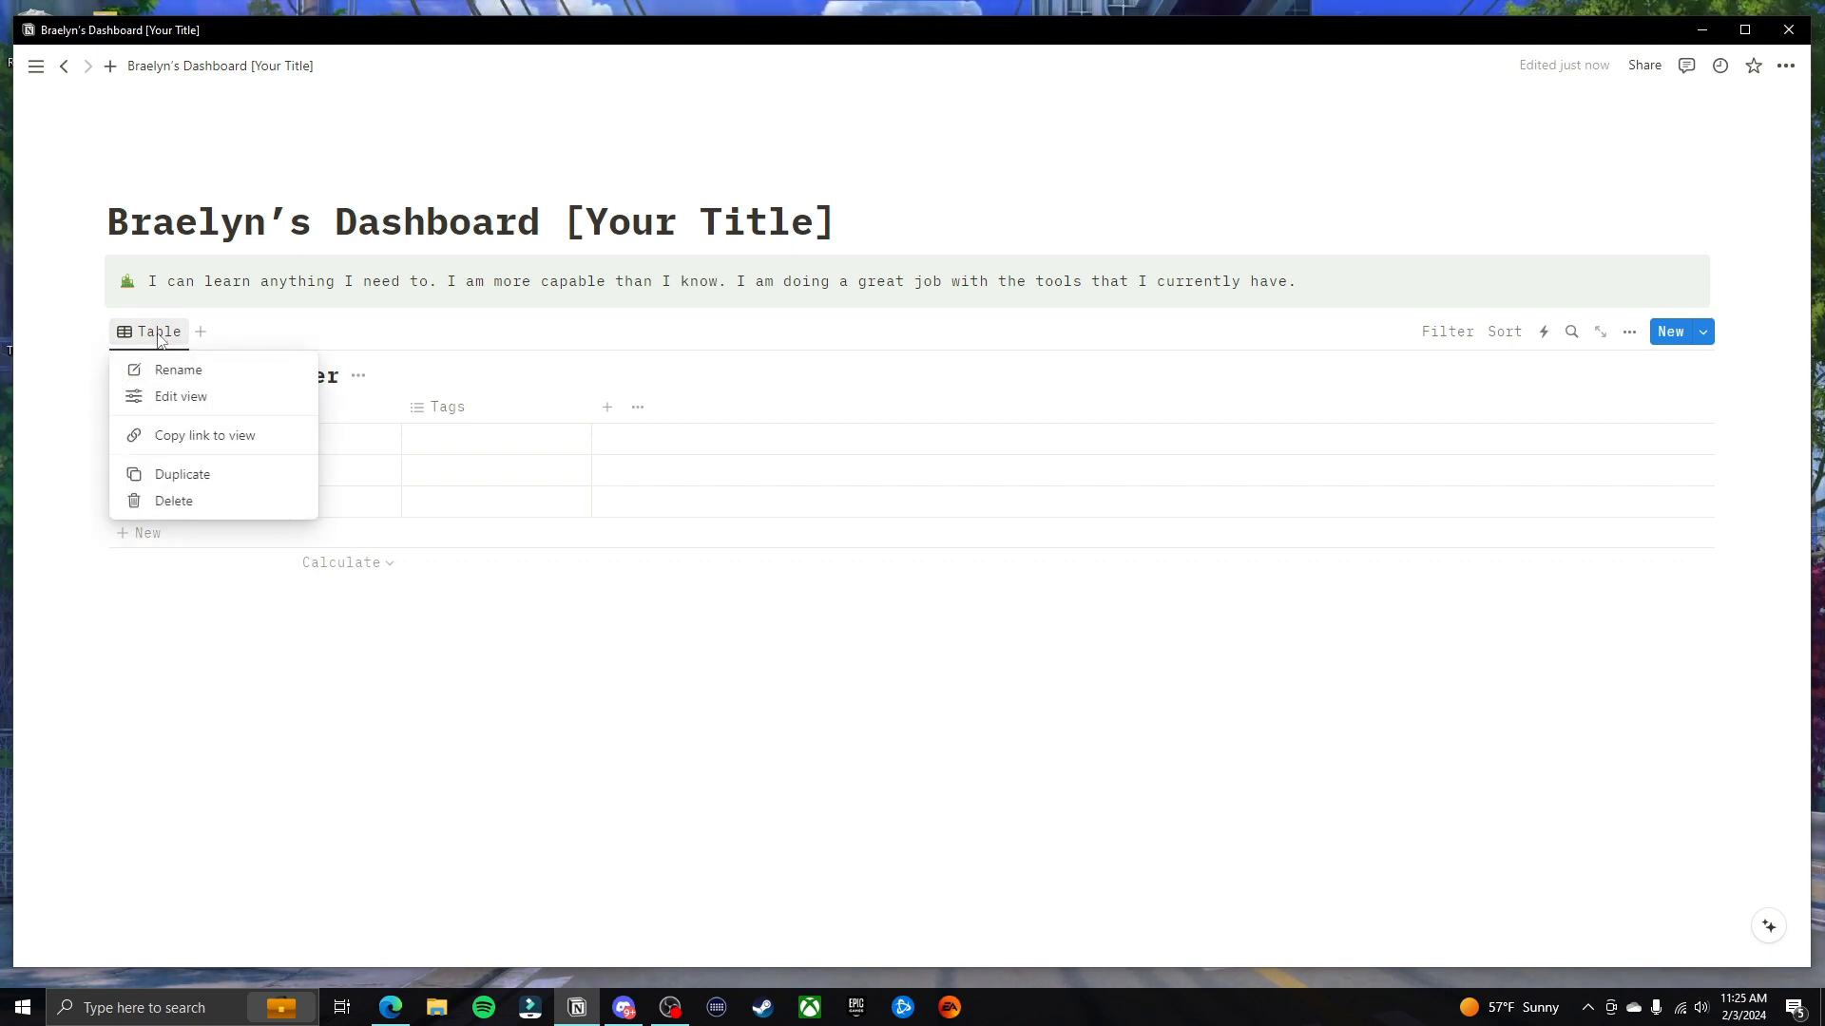
click(228, 373)
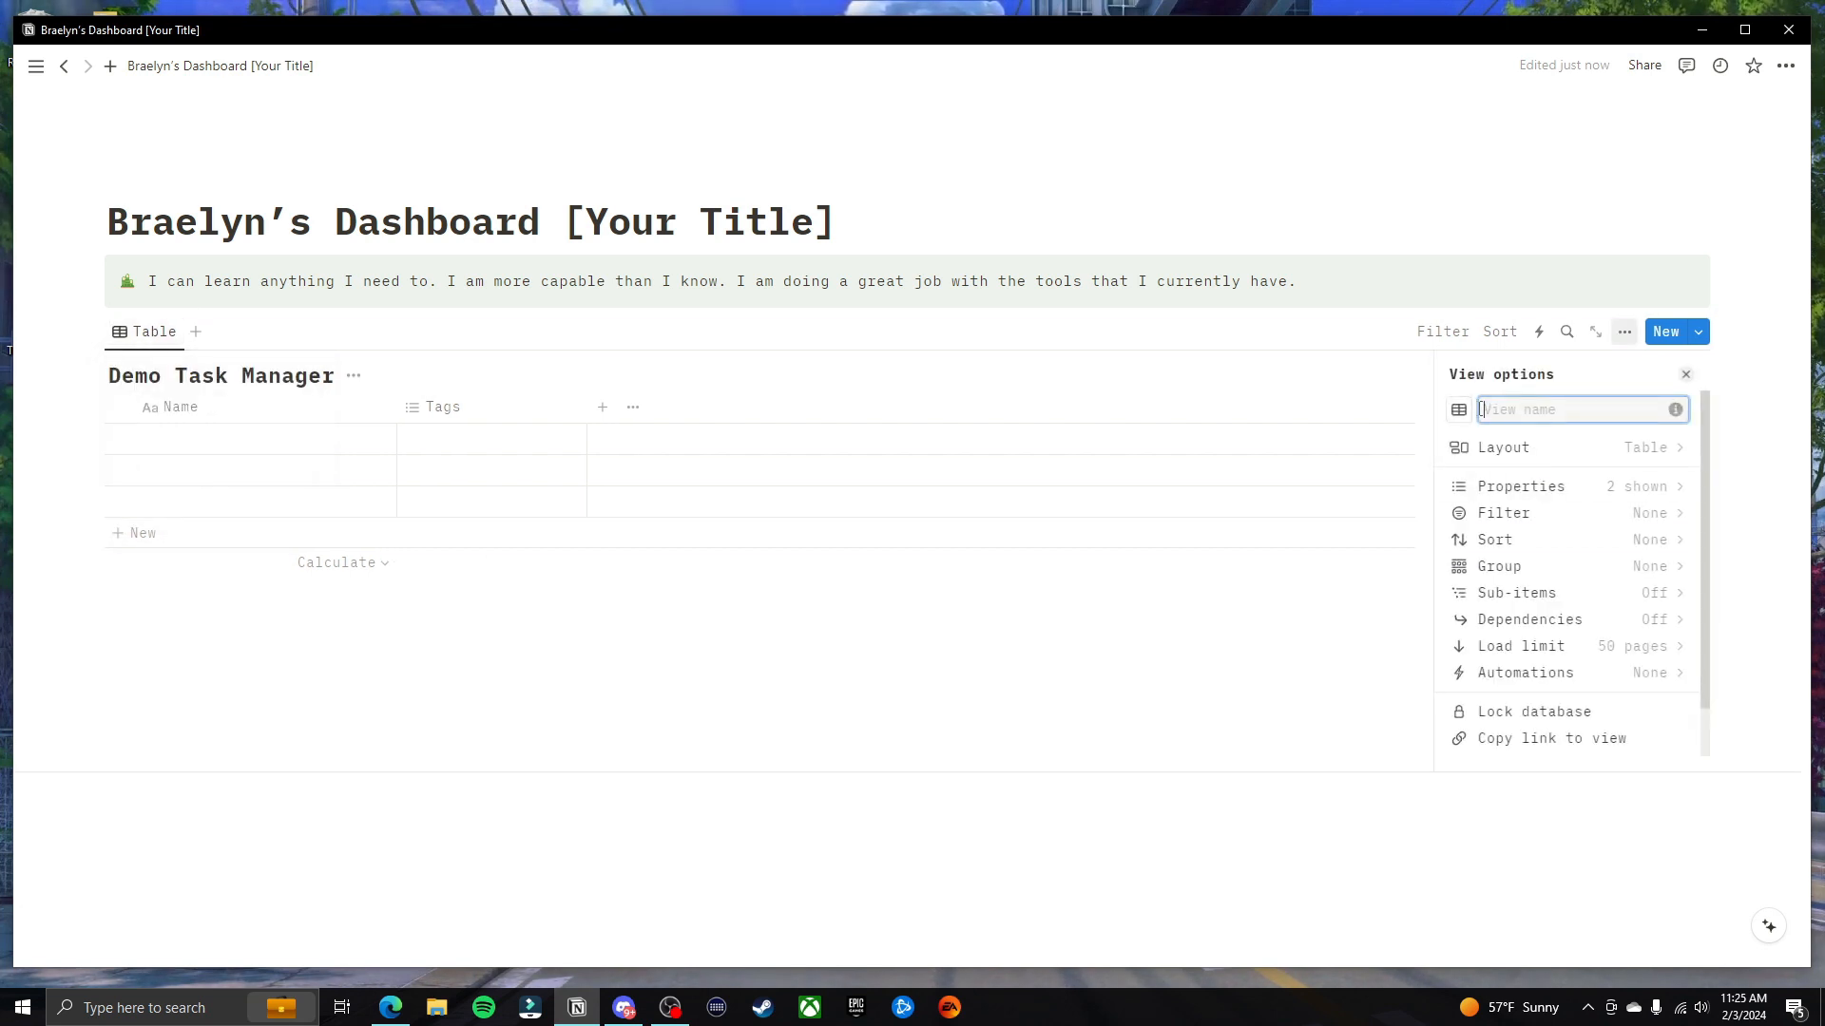
text(All Tasks)
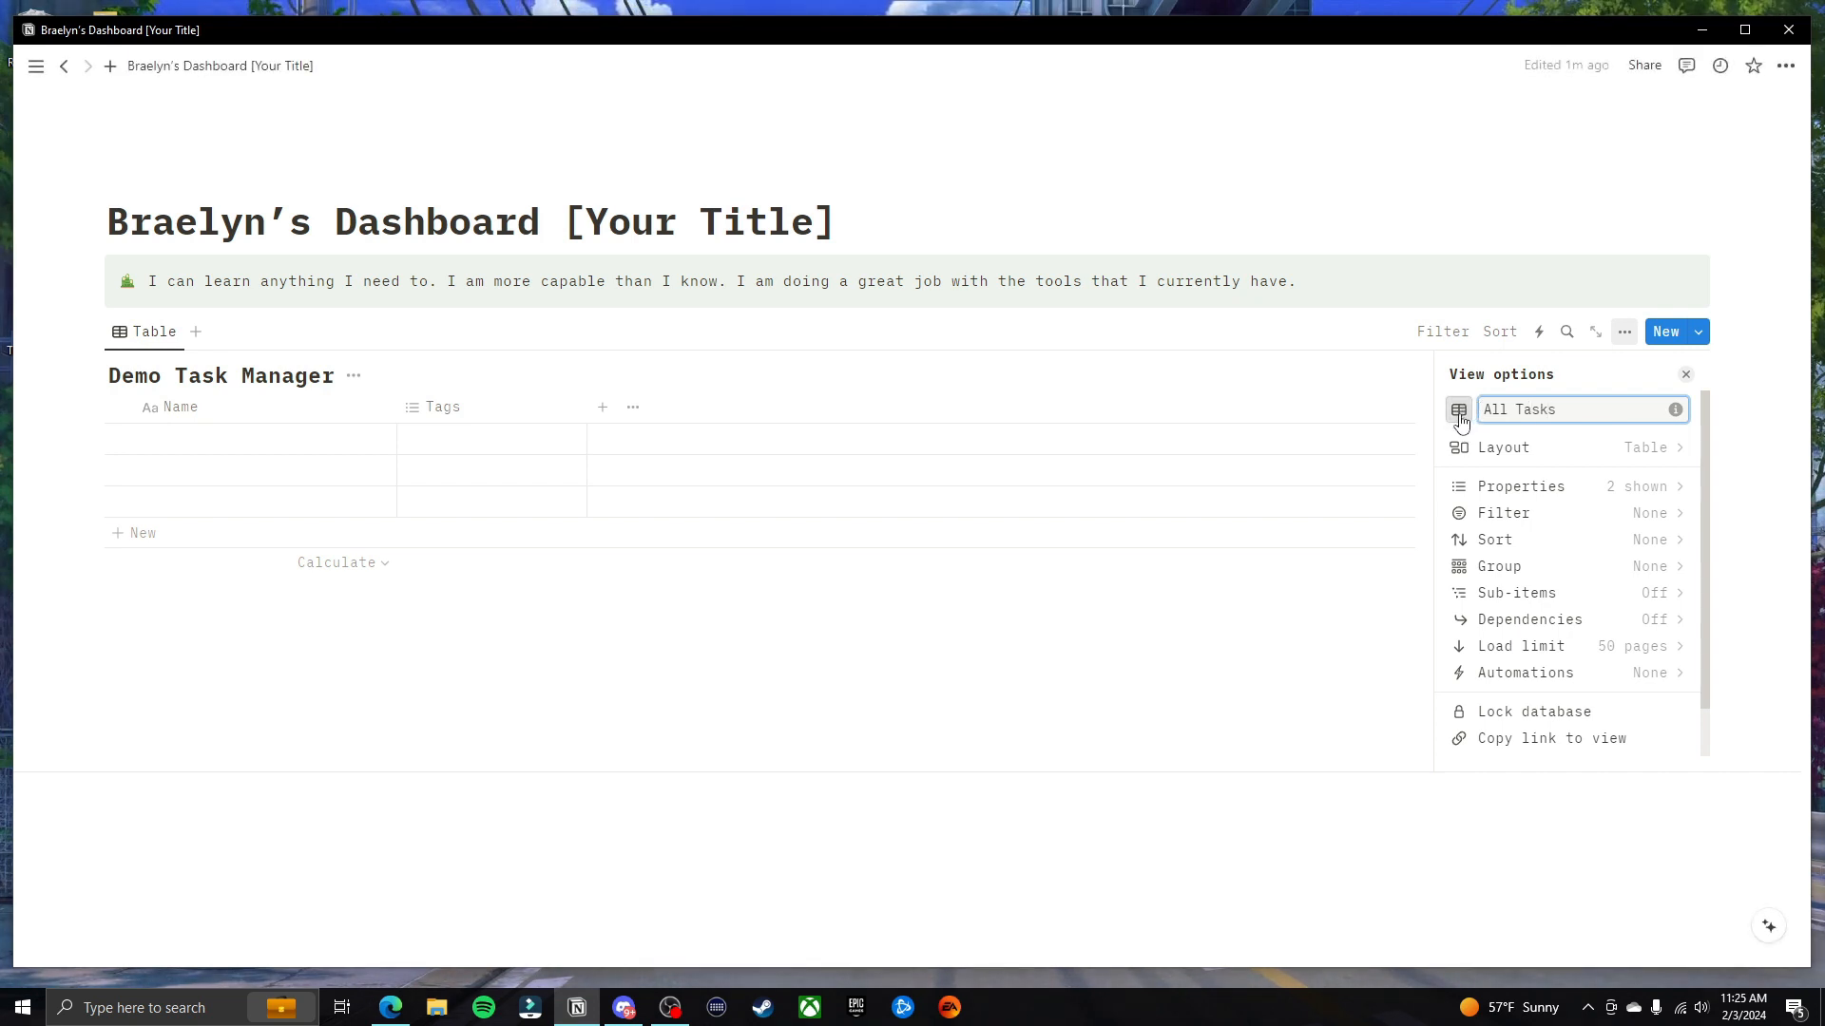
click(1461, 419)
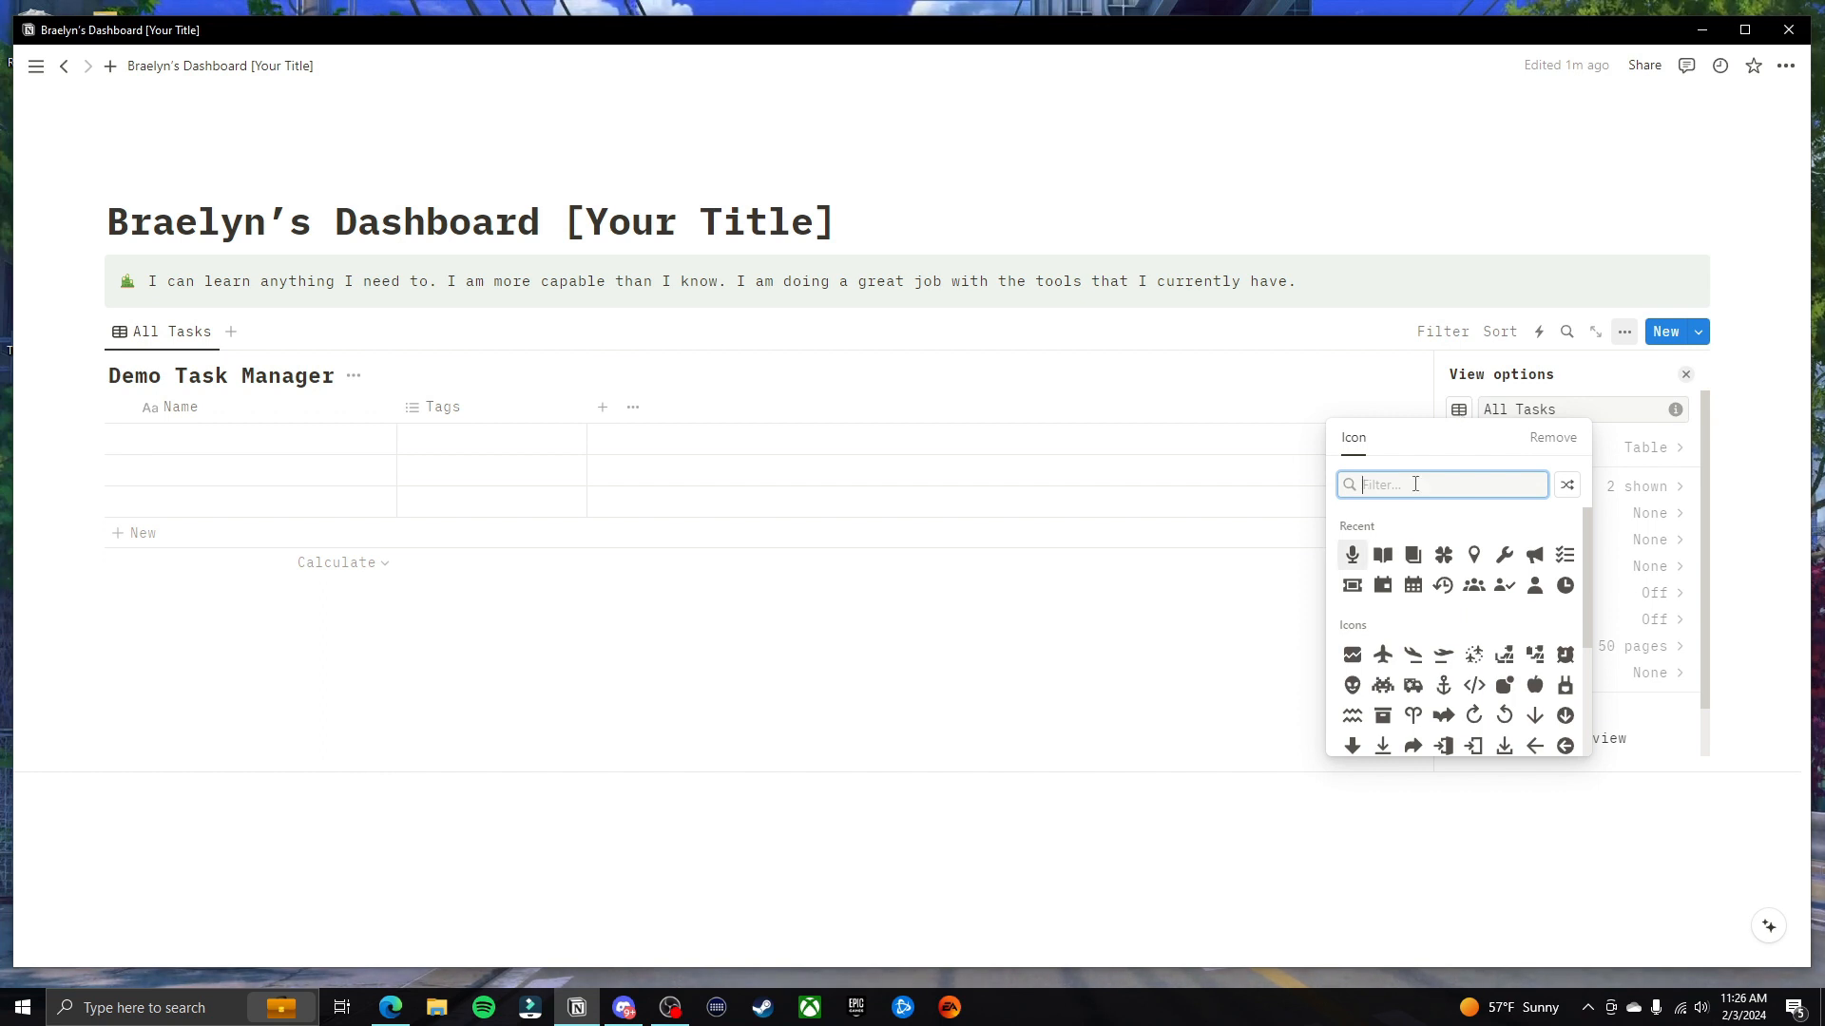
text(check)
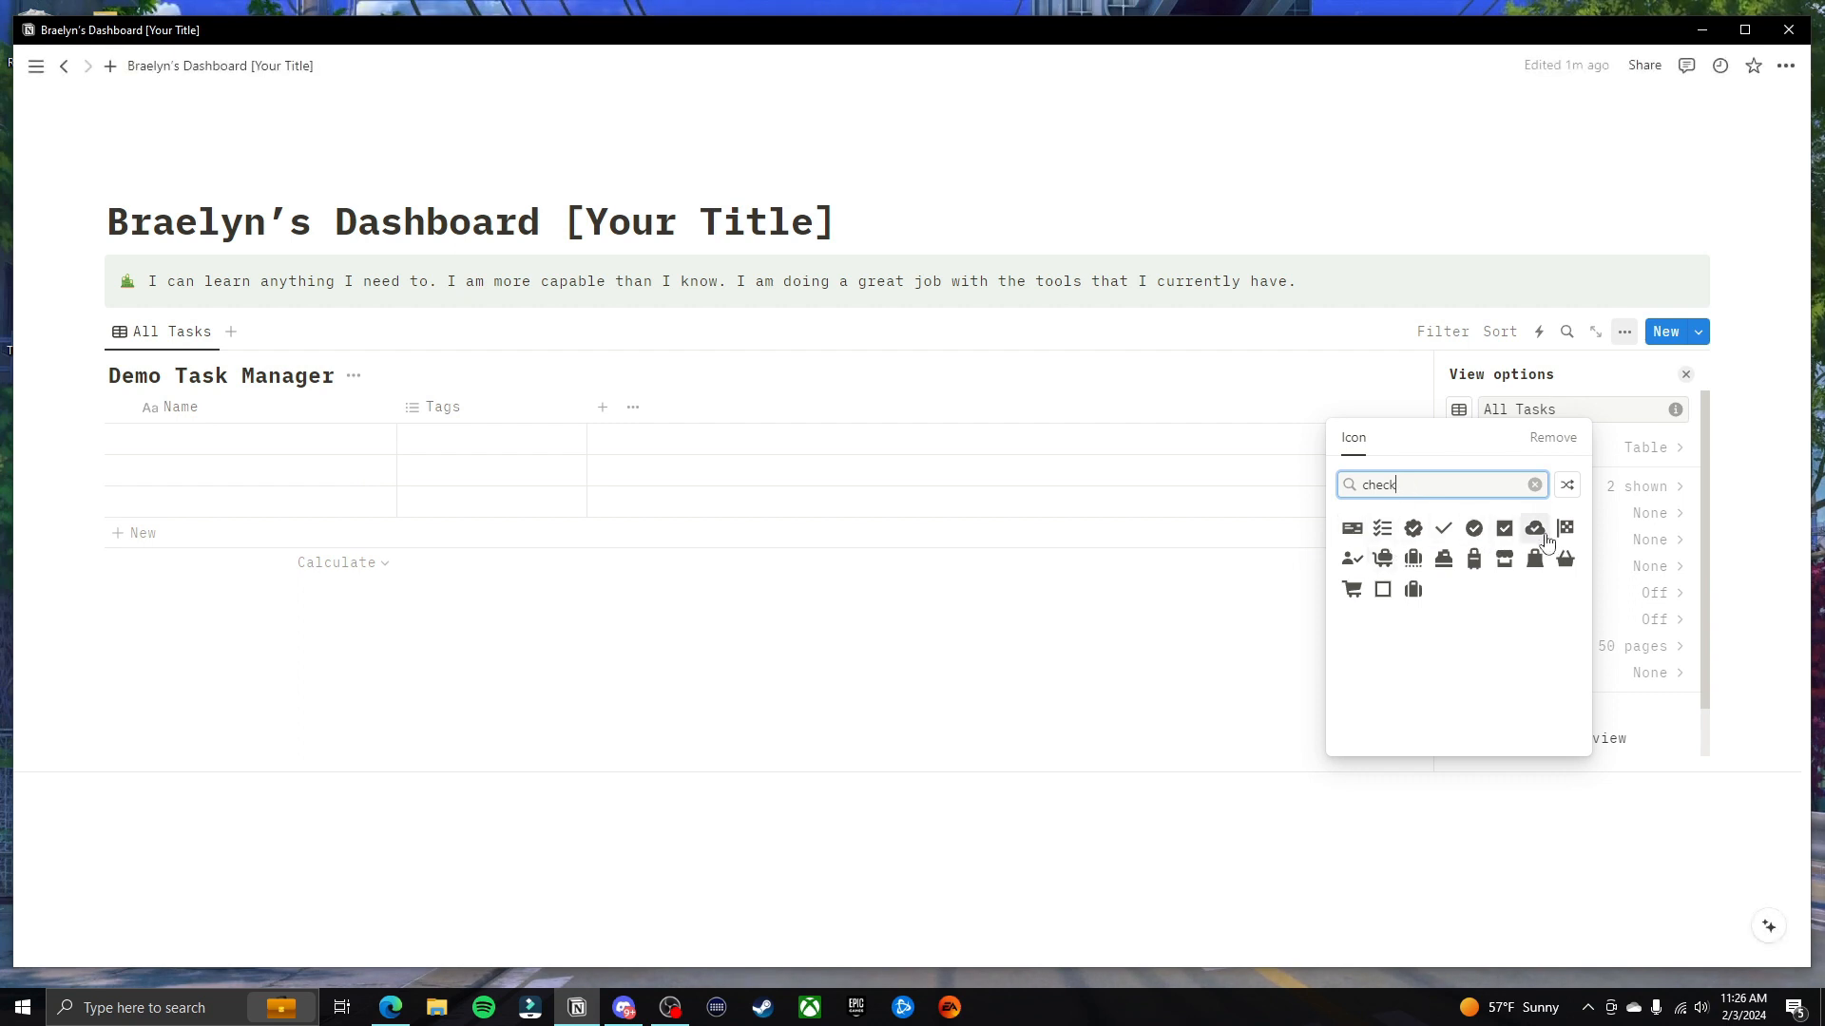
click(1383, 530)
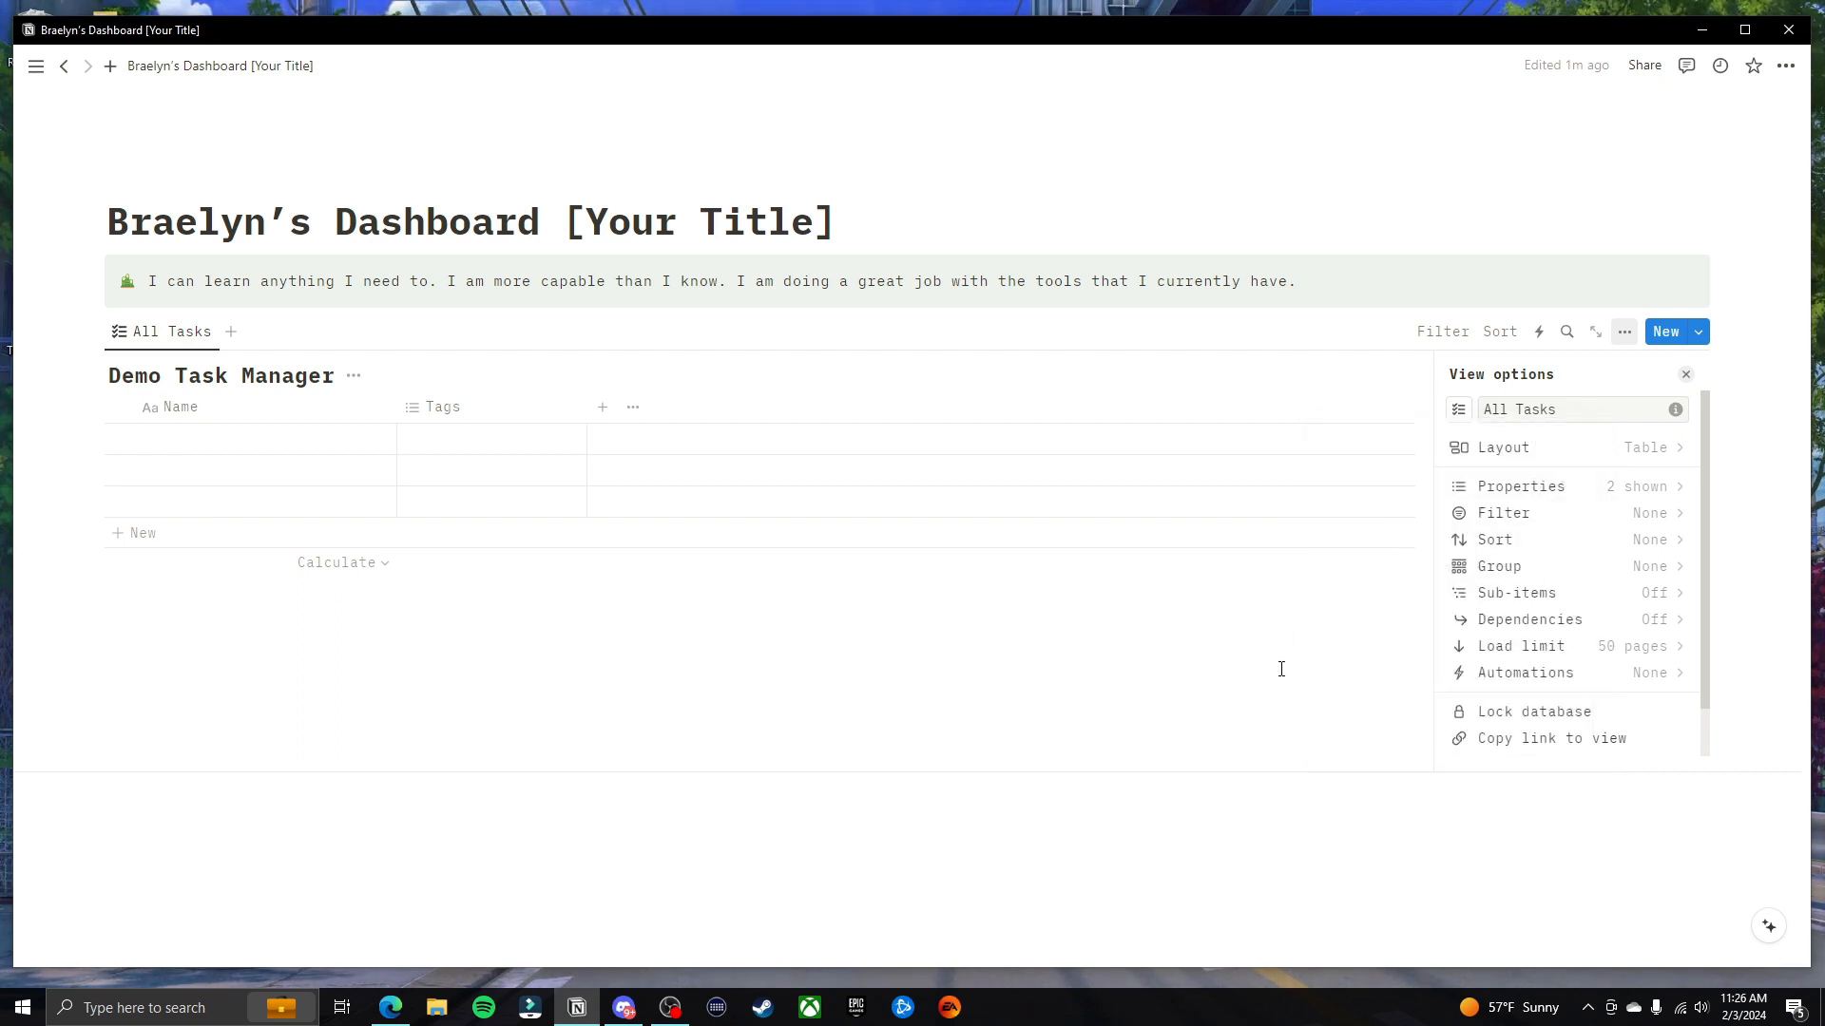
click(1112, 372)
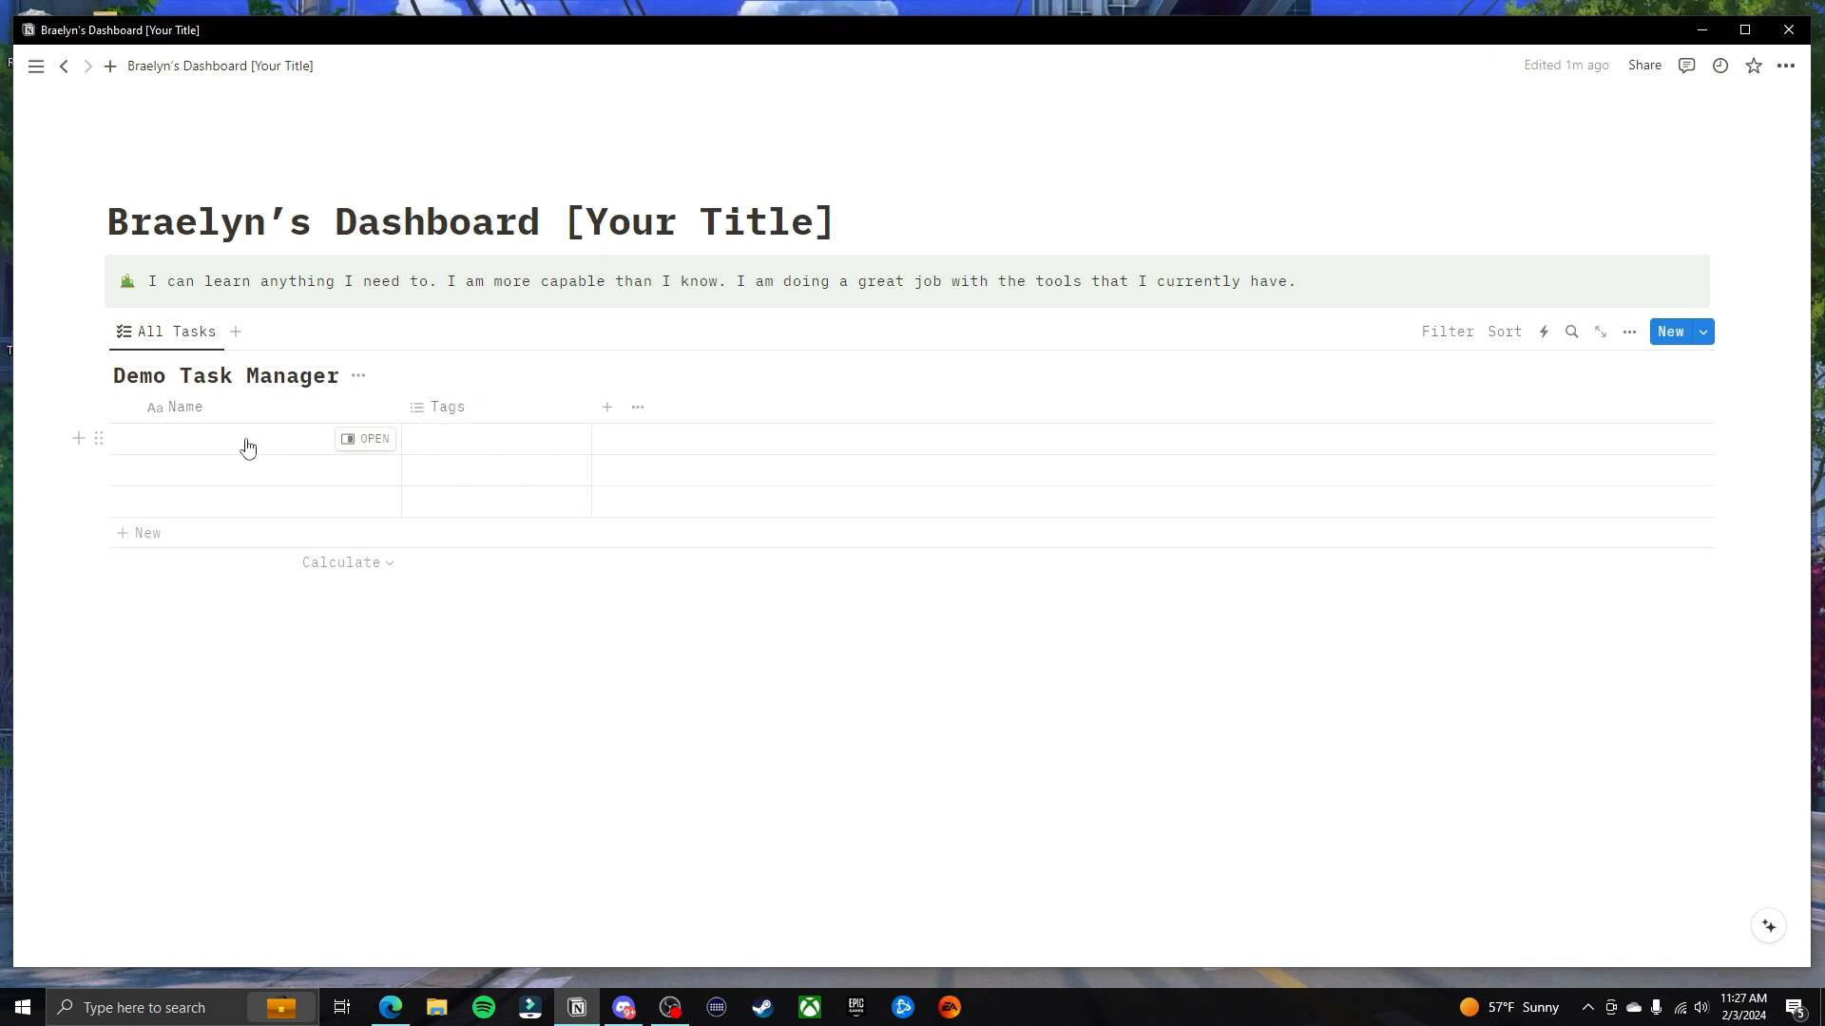
Open the first database entry, title it "Task Name" and delete the Tags property
click(352, 446)
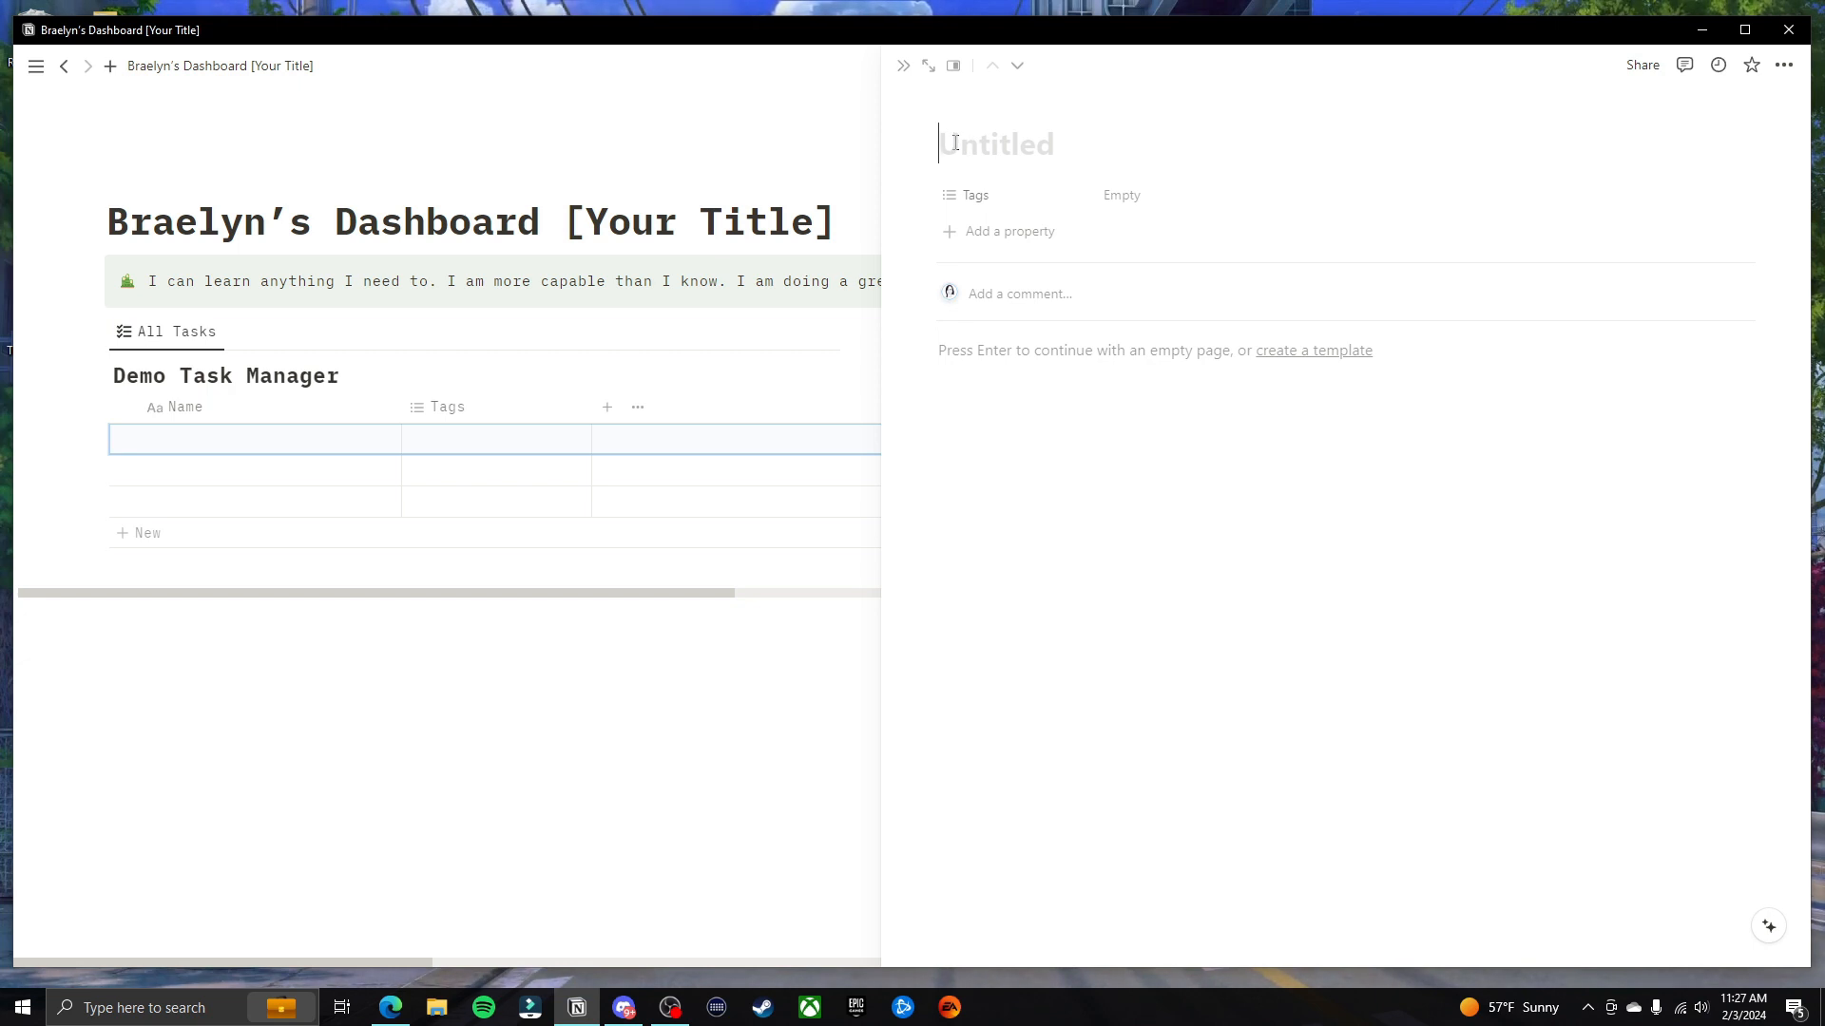
text(Task Name)
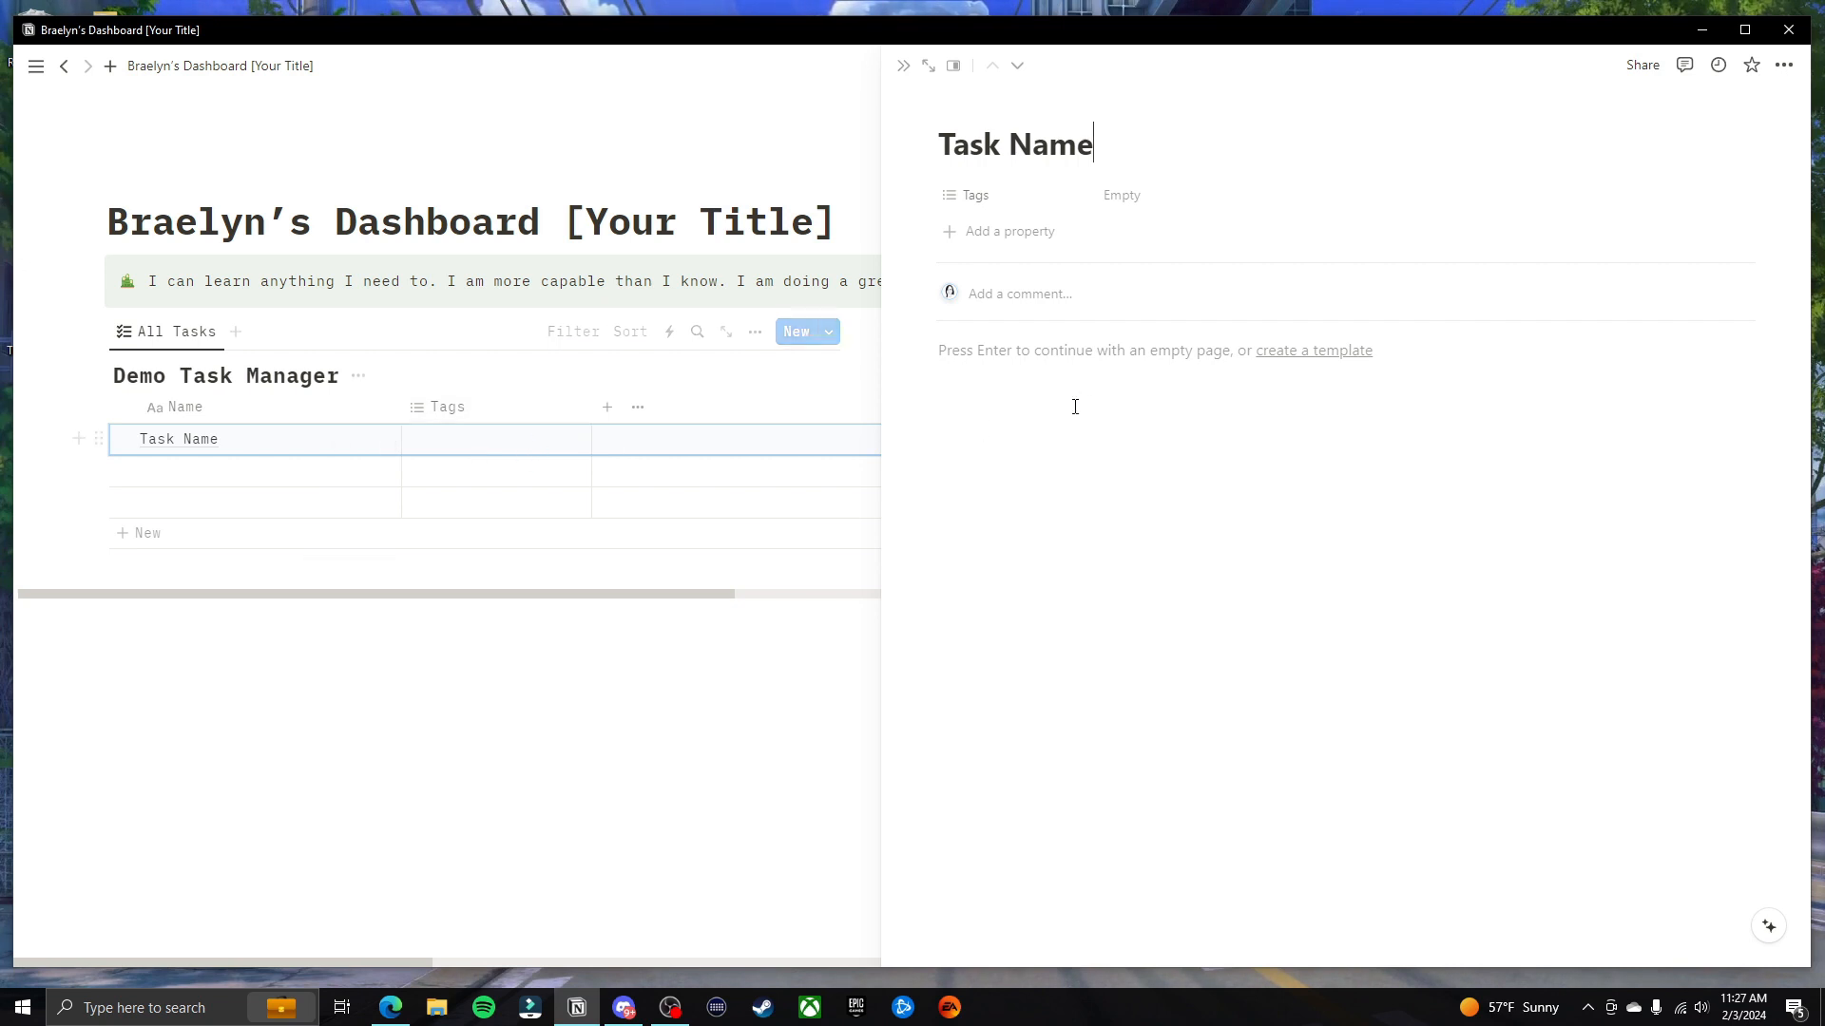
click(917, 202)
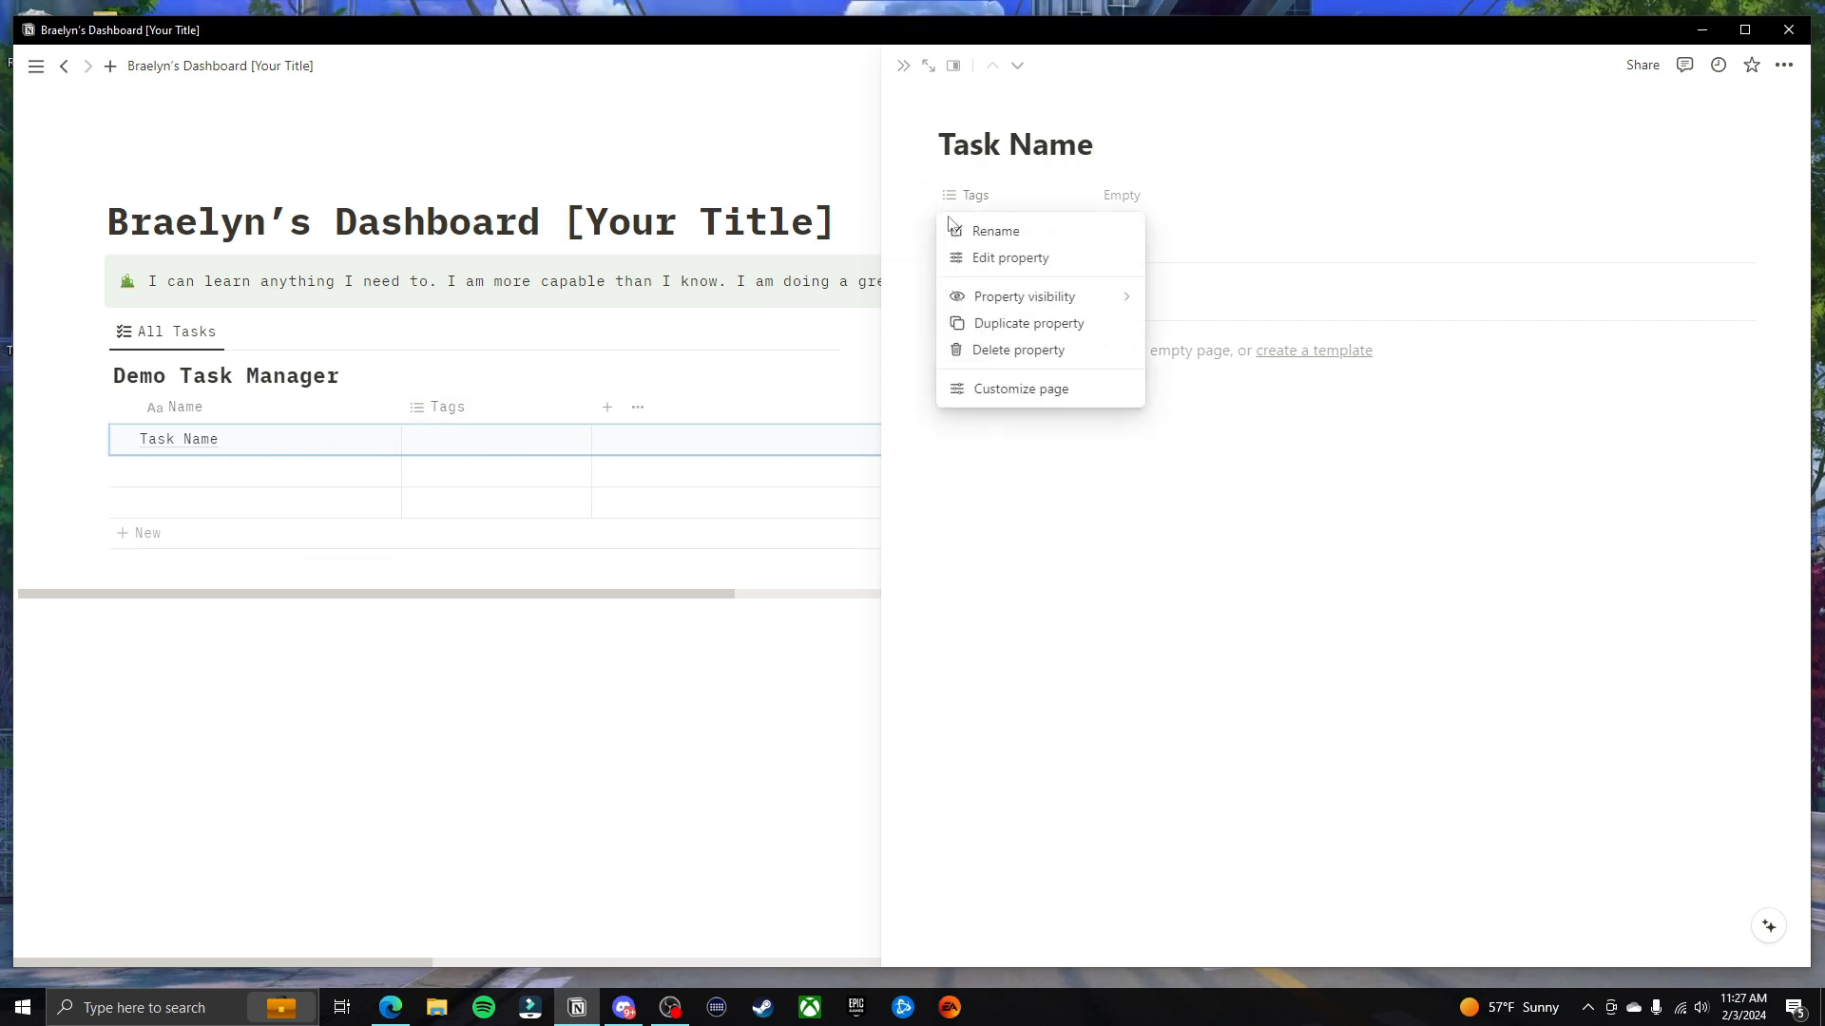
click(1012, 351)
click(912, 516)
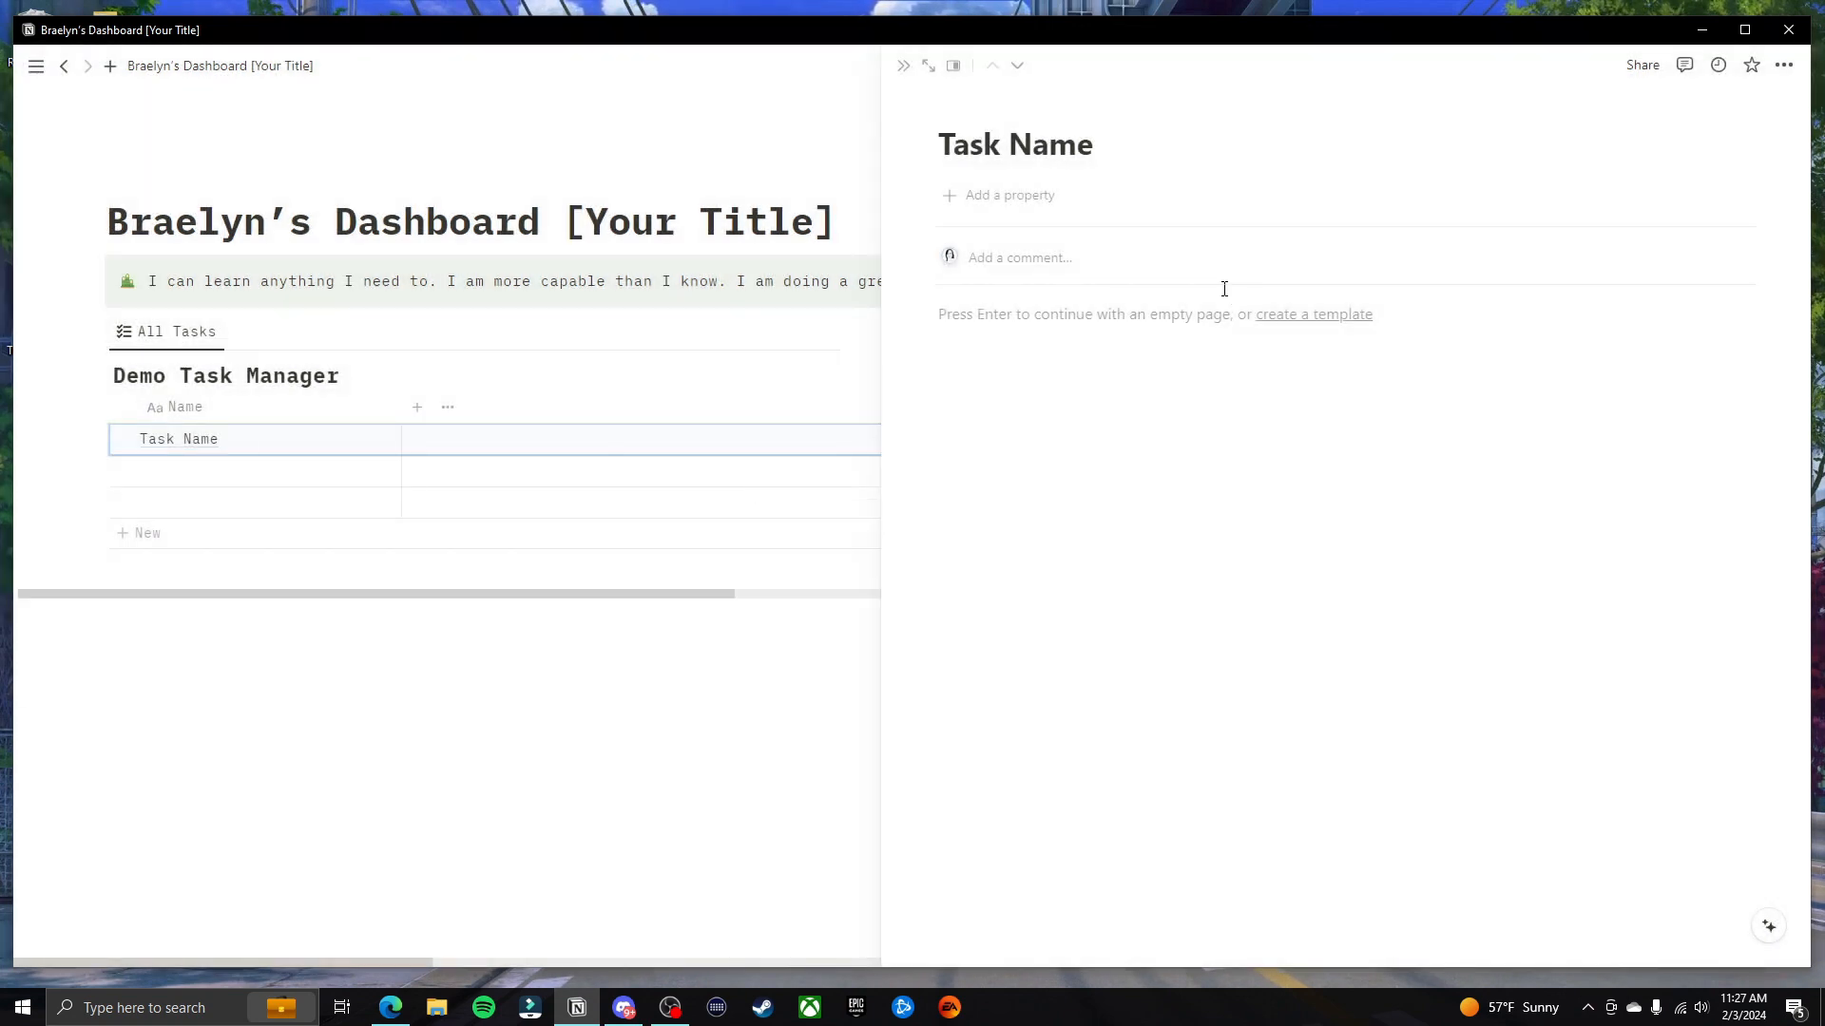
Add a multi-select property named "Category" to the Task Name entry
click(1018, 202)
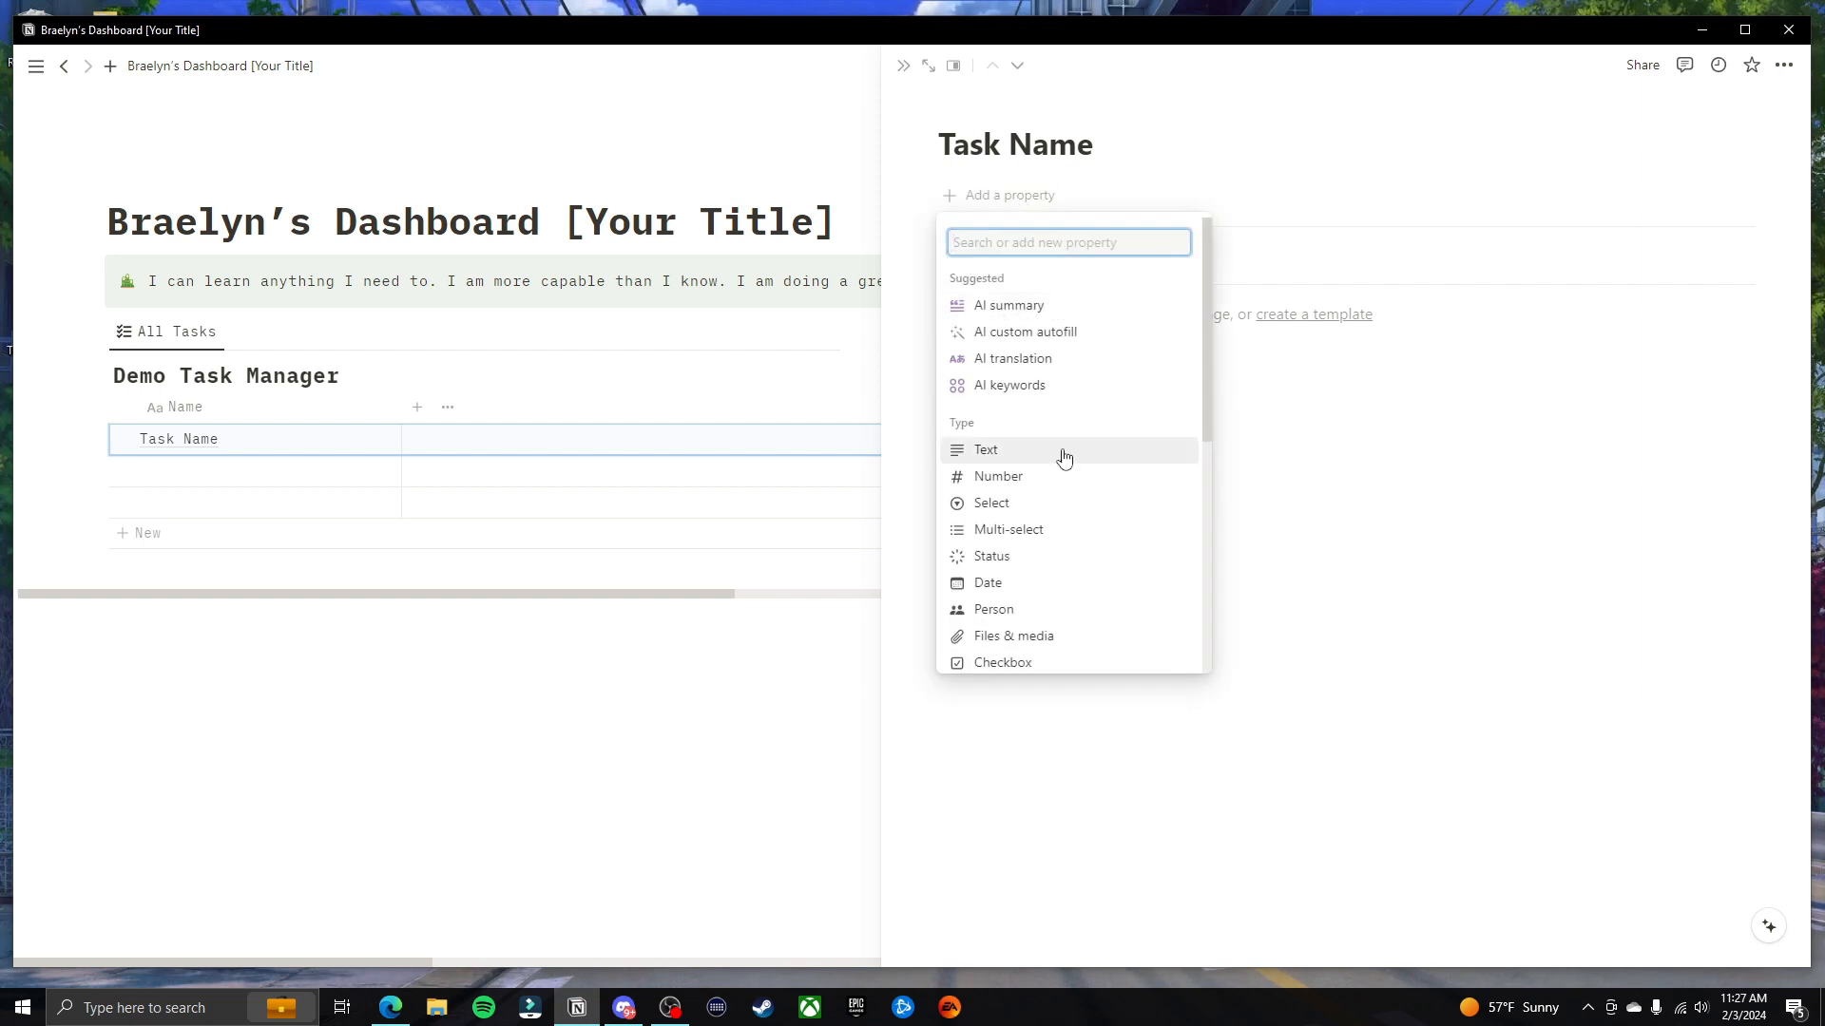
scroll(1074, 471, down, 2)
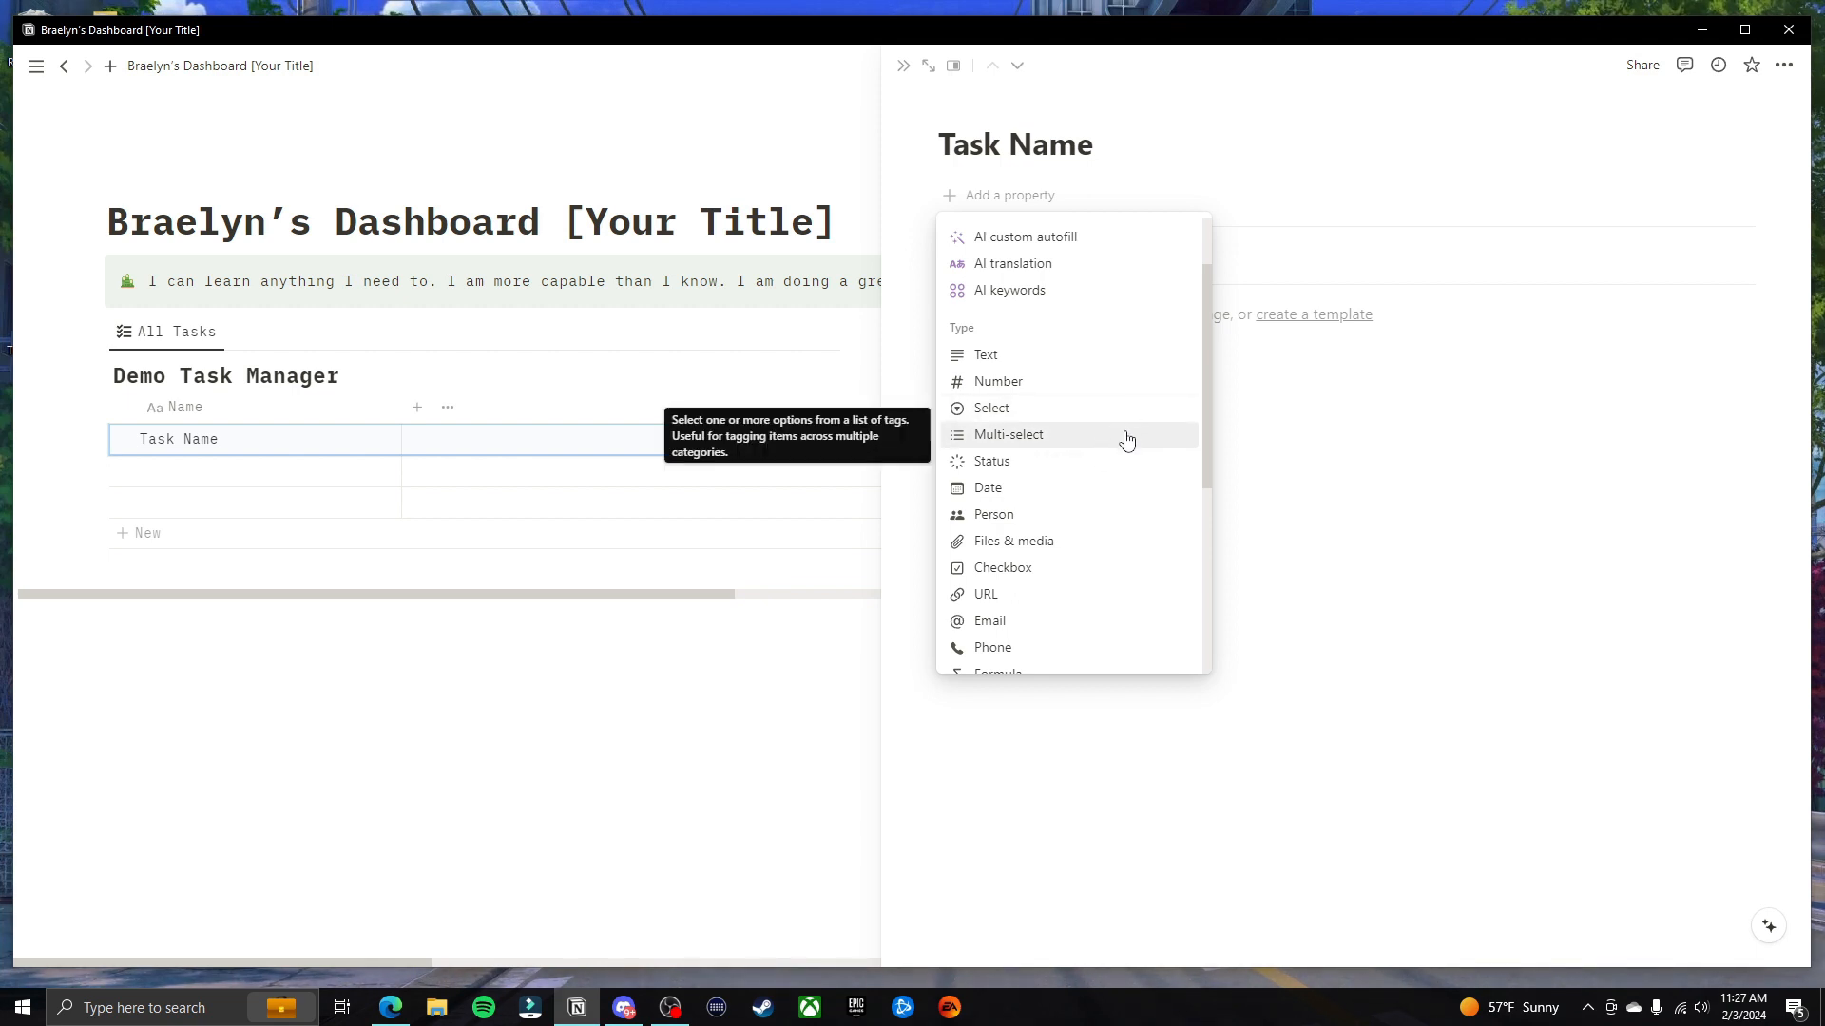
click(1053, 437)
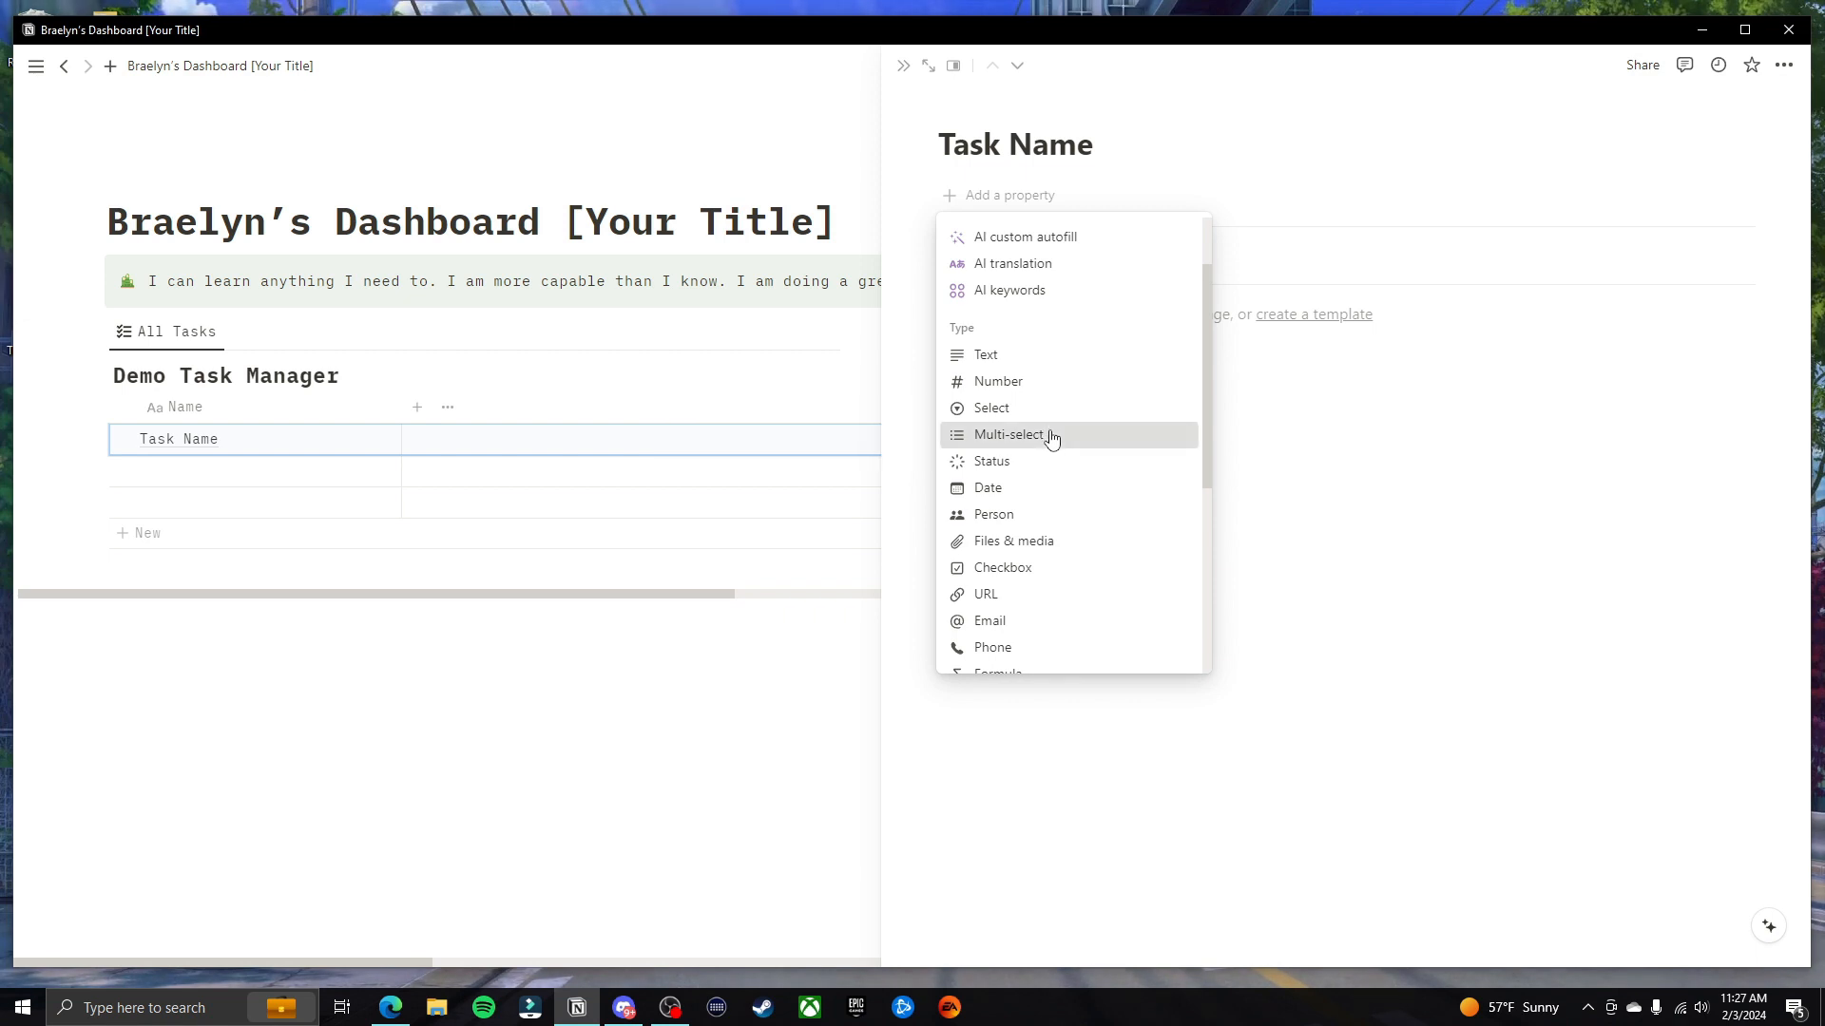
click(1073, 239)
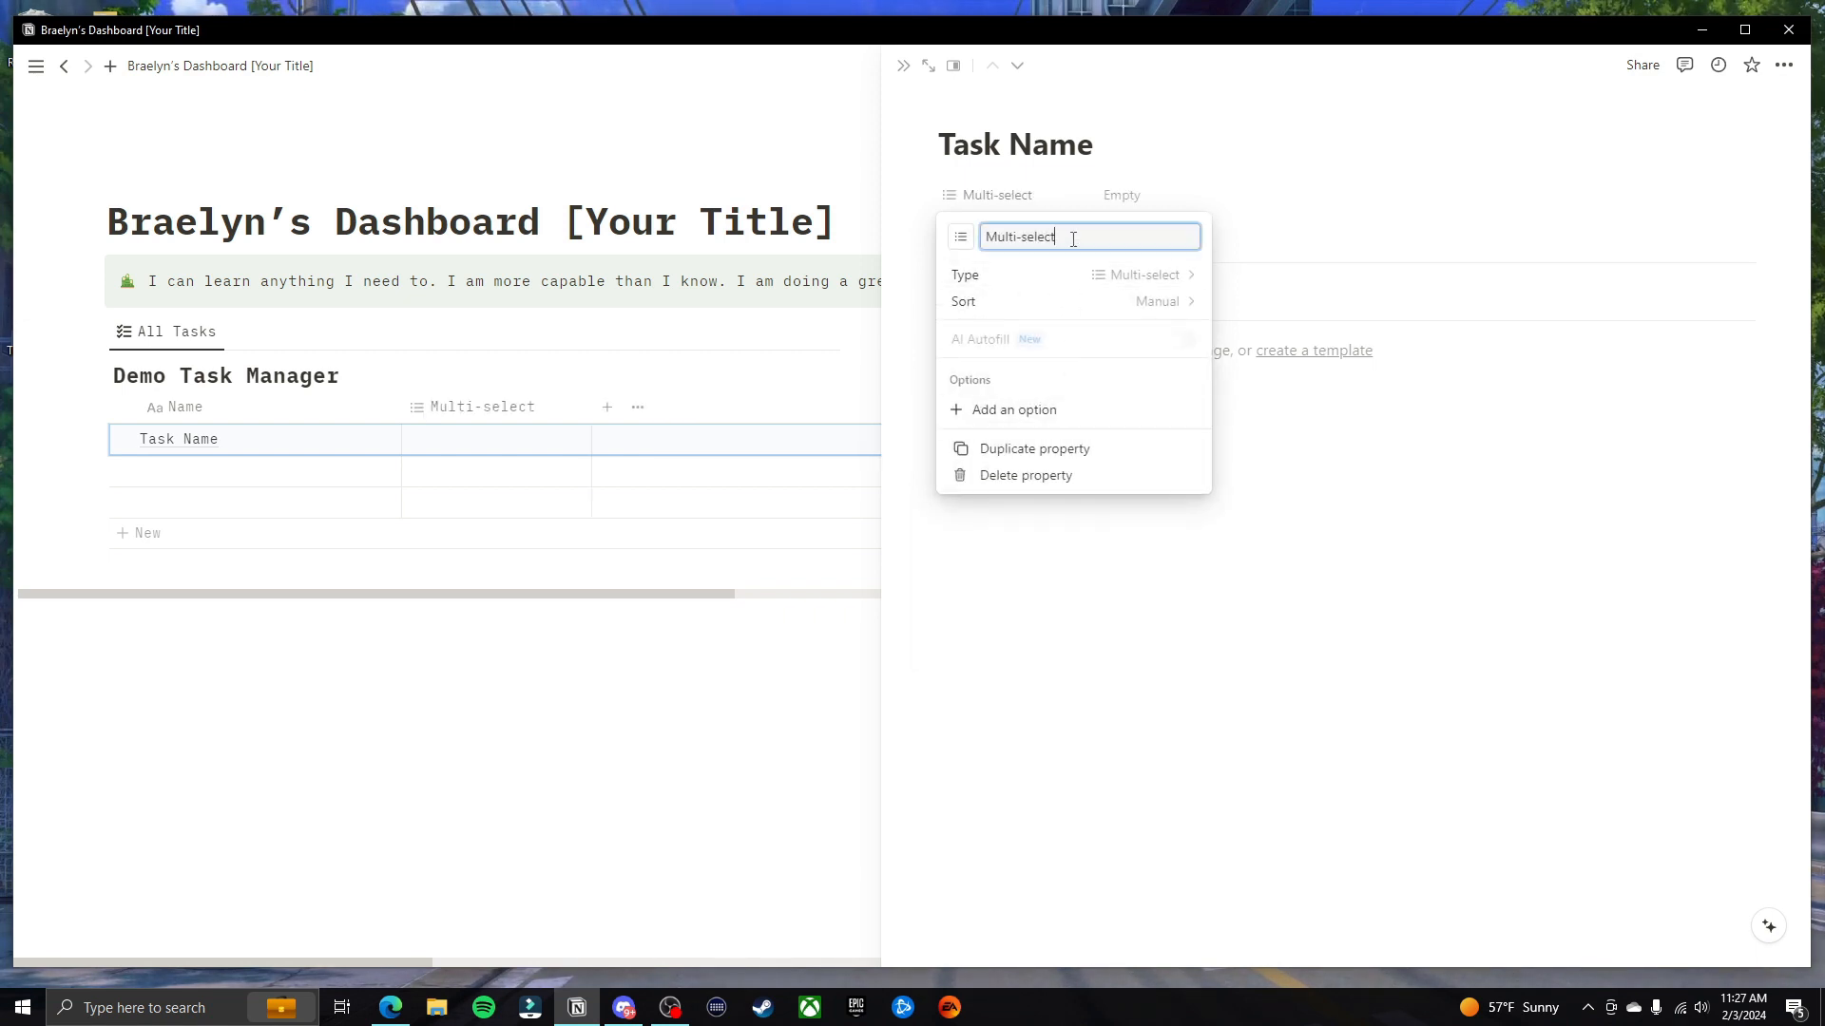
triple_click(1073, 239)
text(Category)
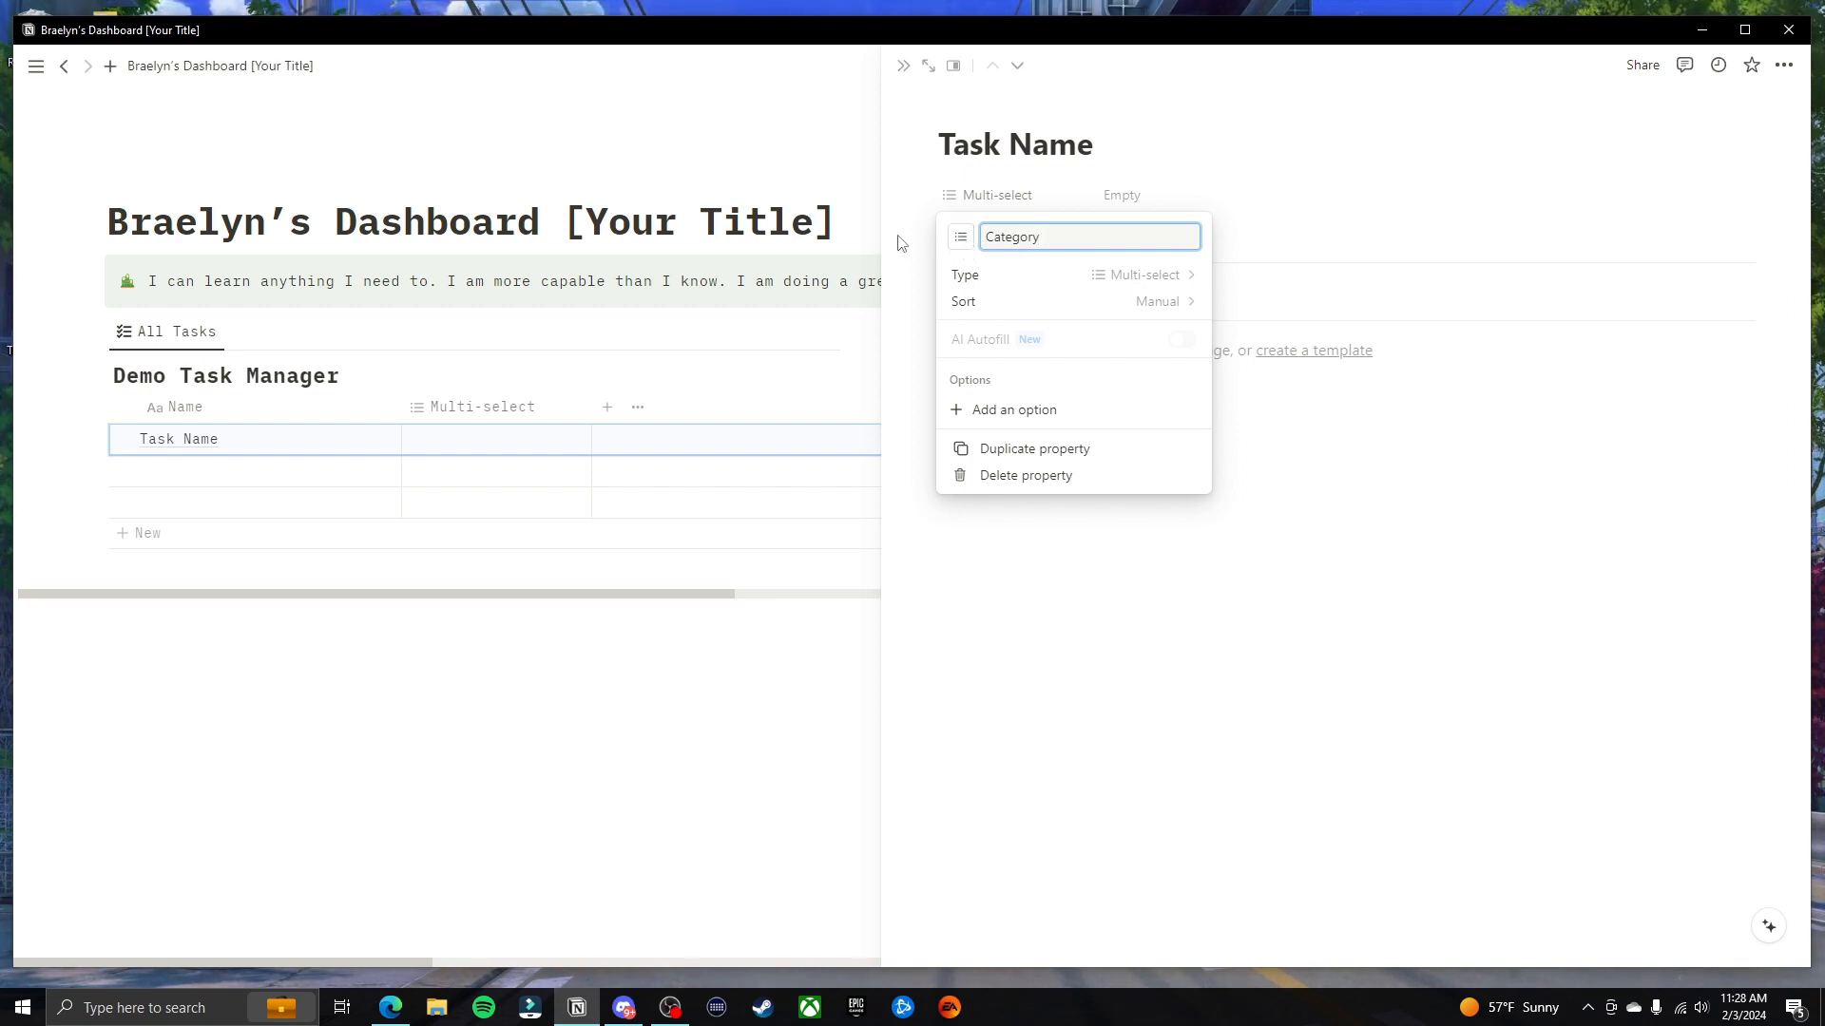
Give the Category property the rectangle stack icon
click(961, 240)
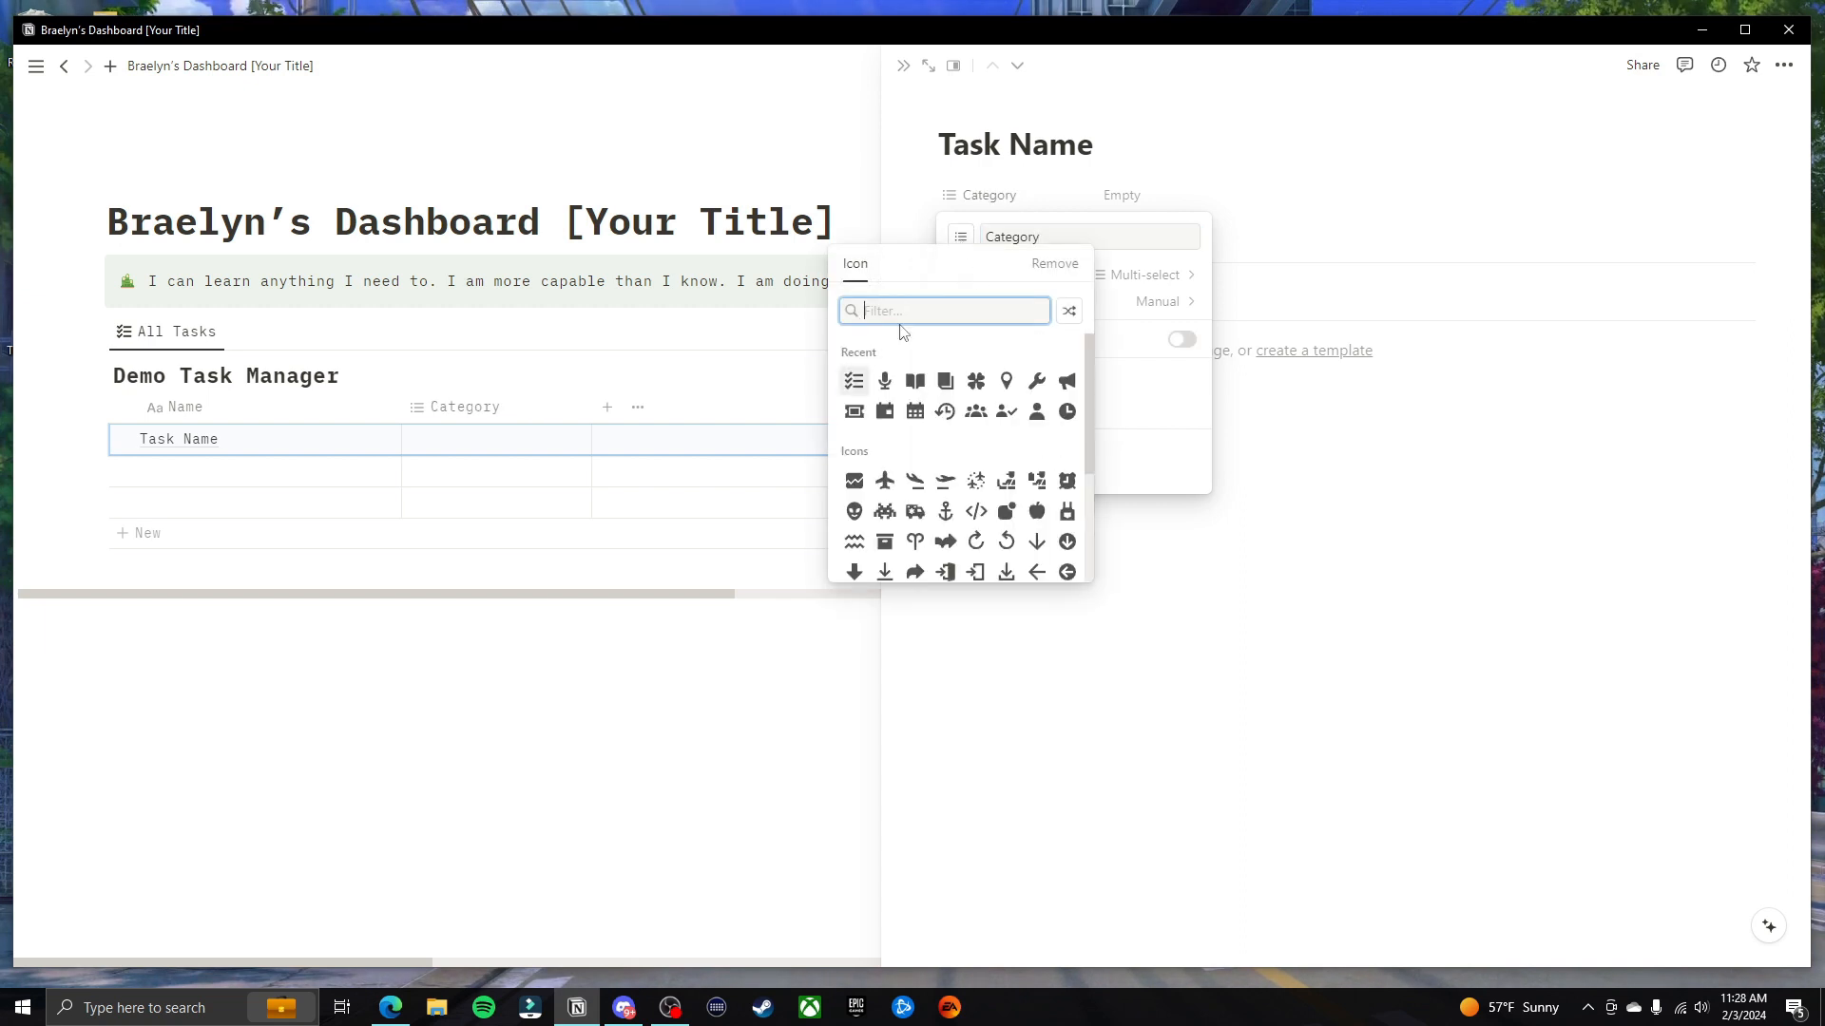
text(cate)
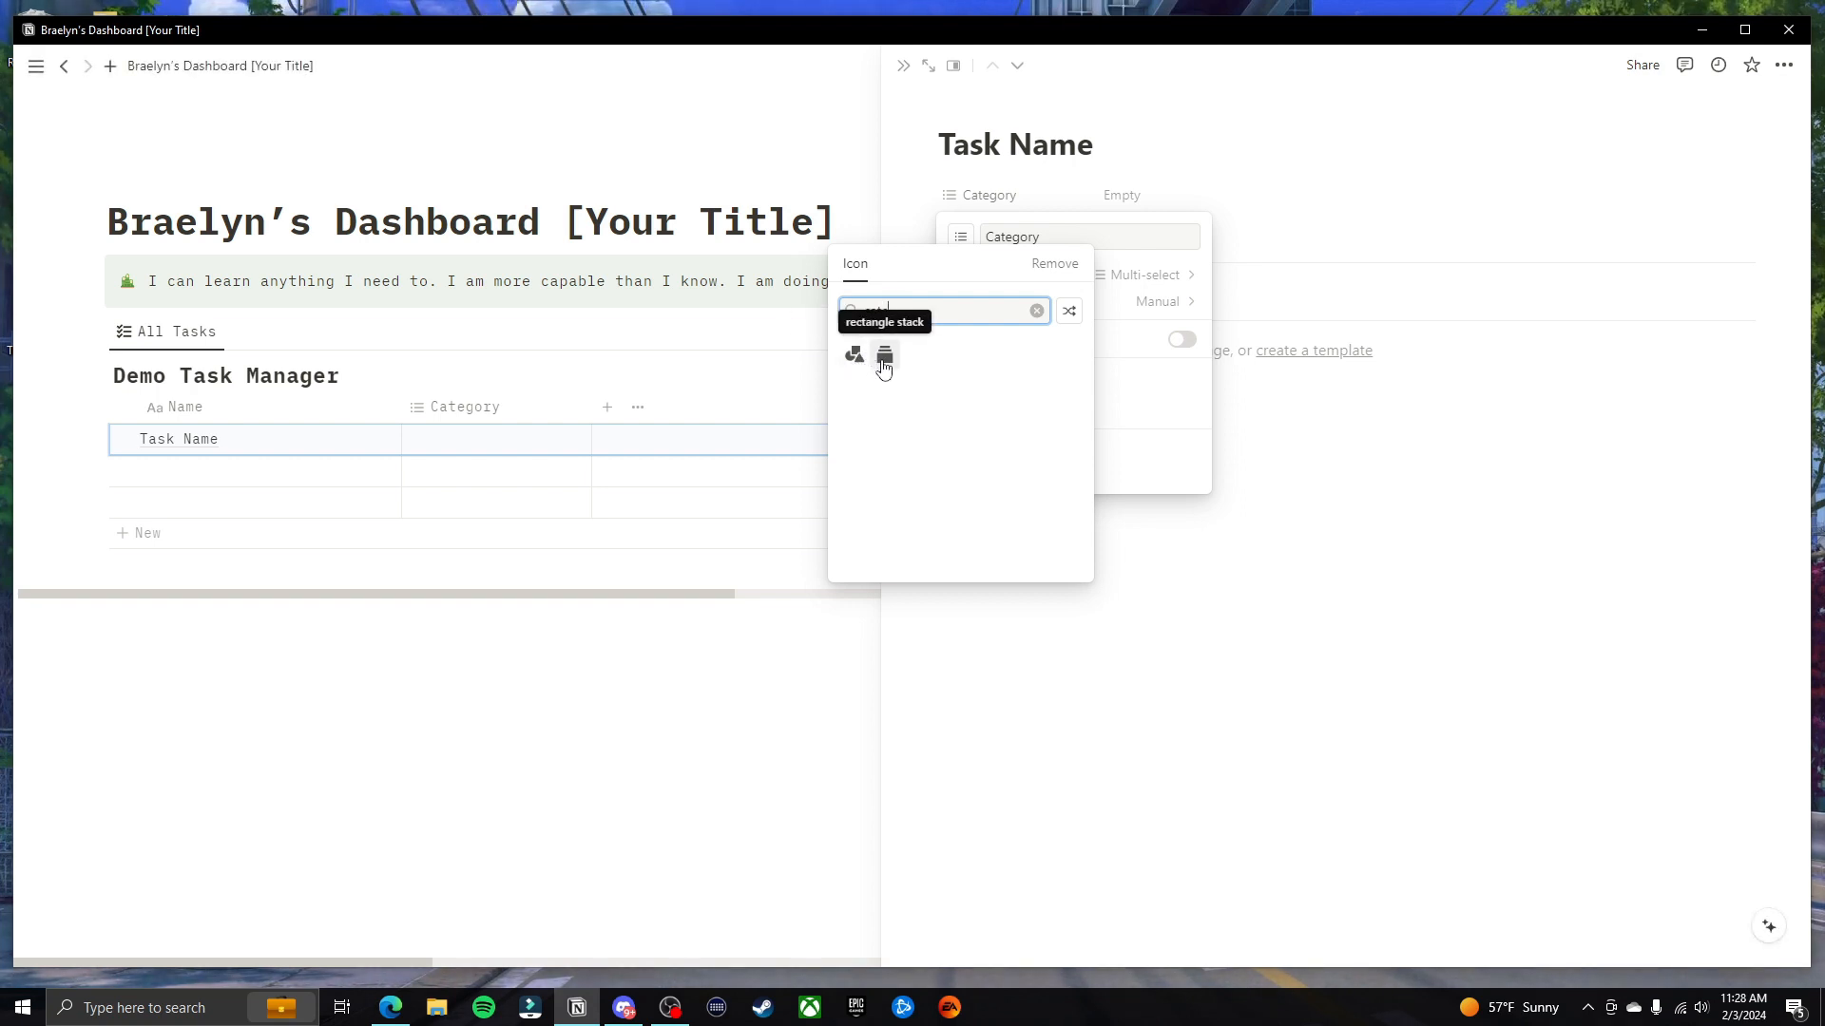
click(884, 357)
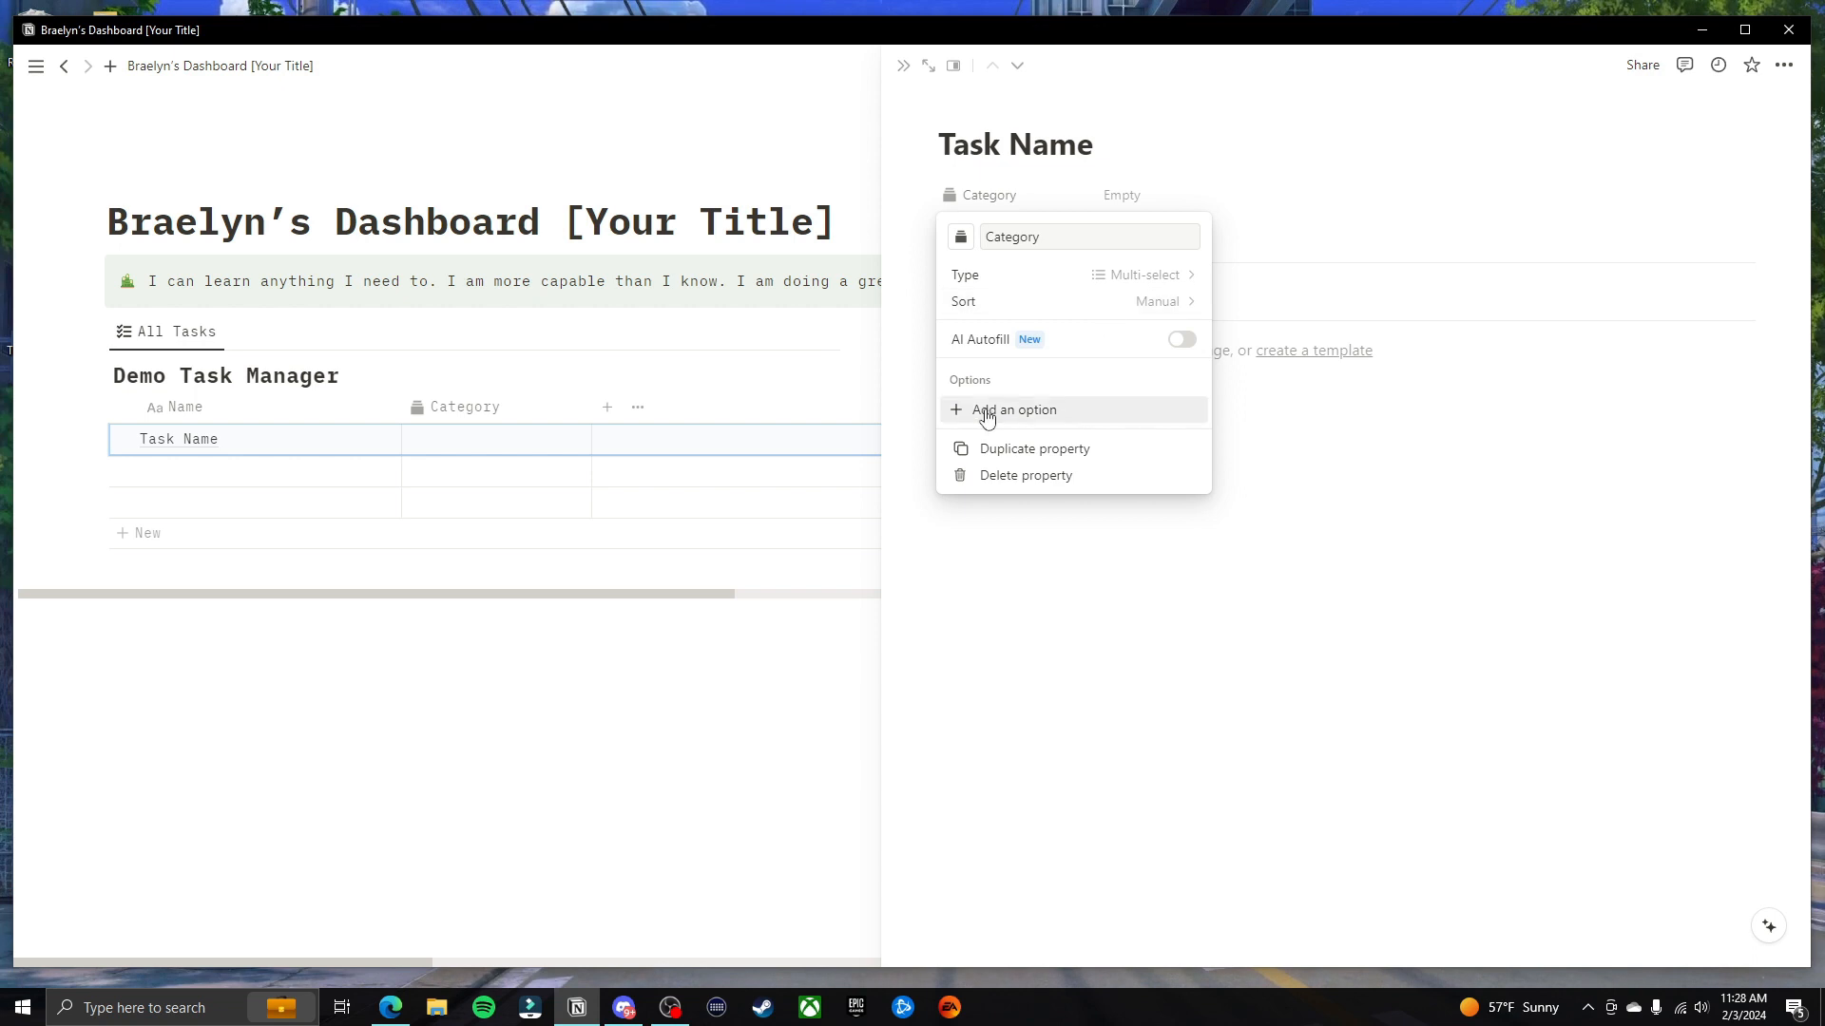
Add the options Work, Home, Errand, Hobbies, School, Homework, Fitness and Health to the Category property
click(1046, 413)
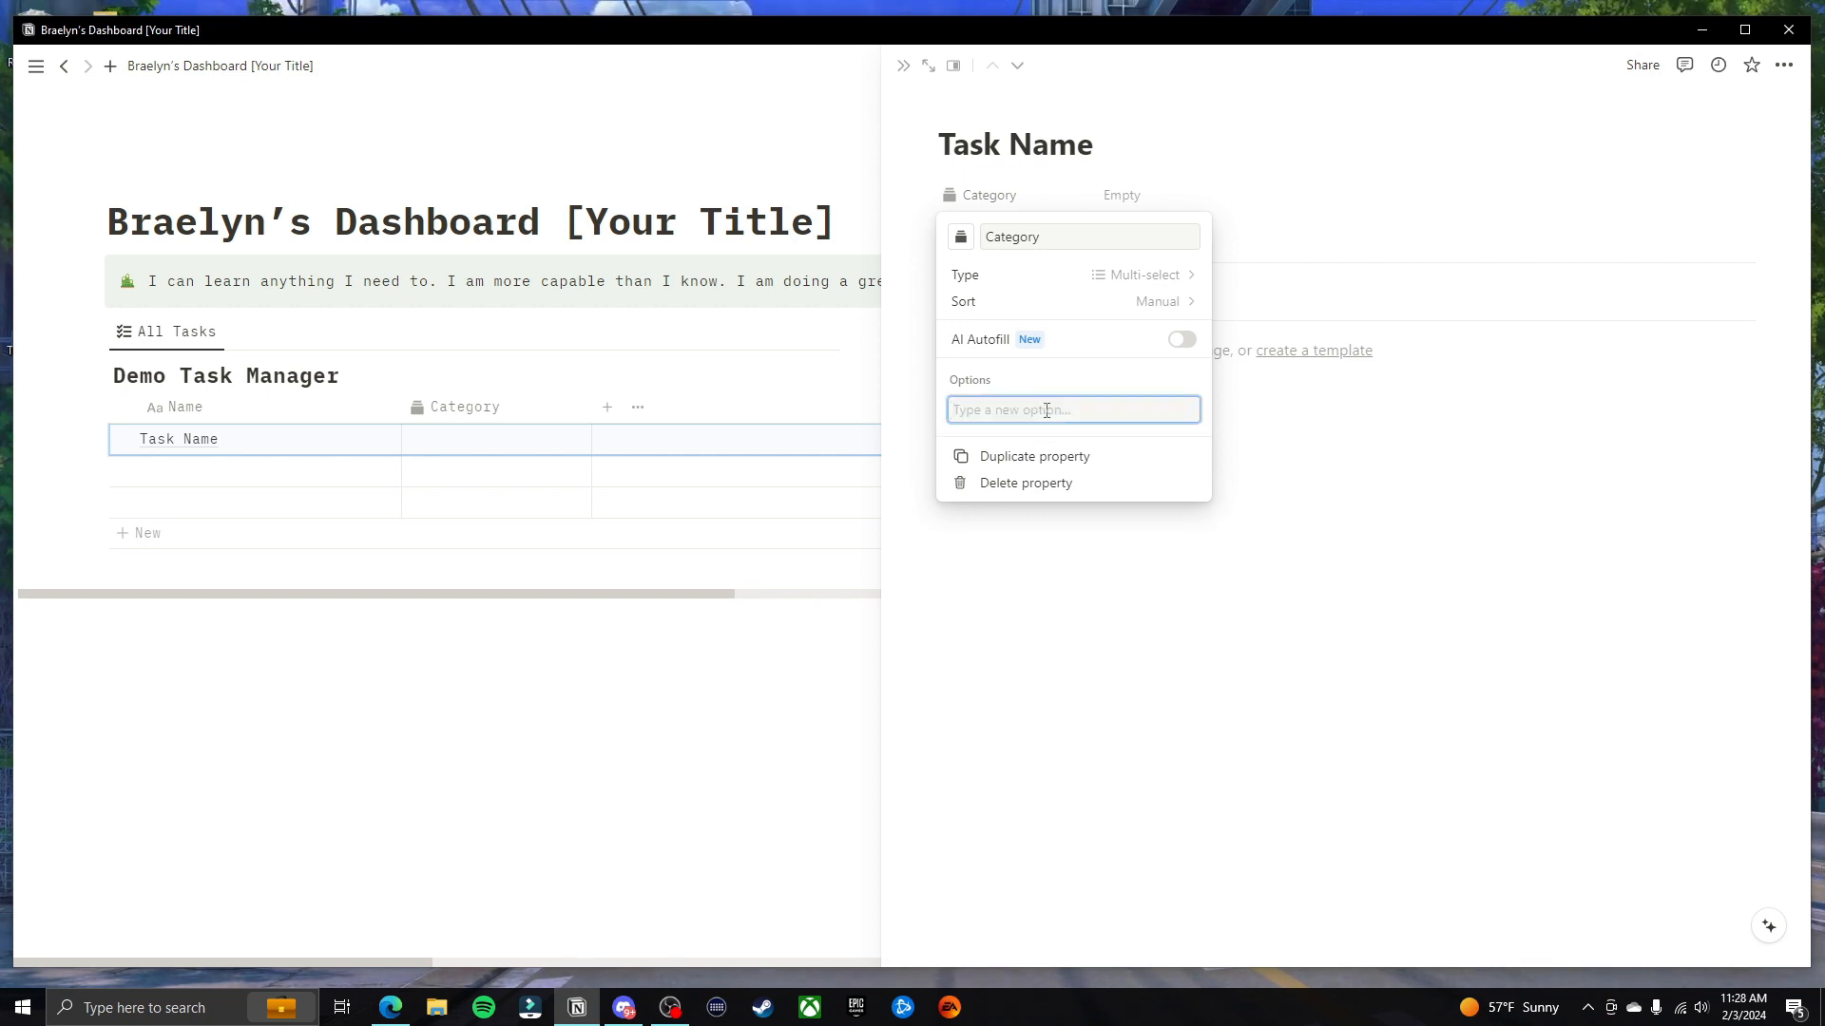
text(Work)
key(Return)
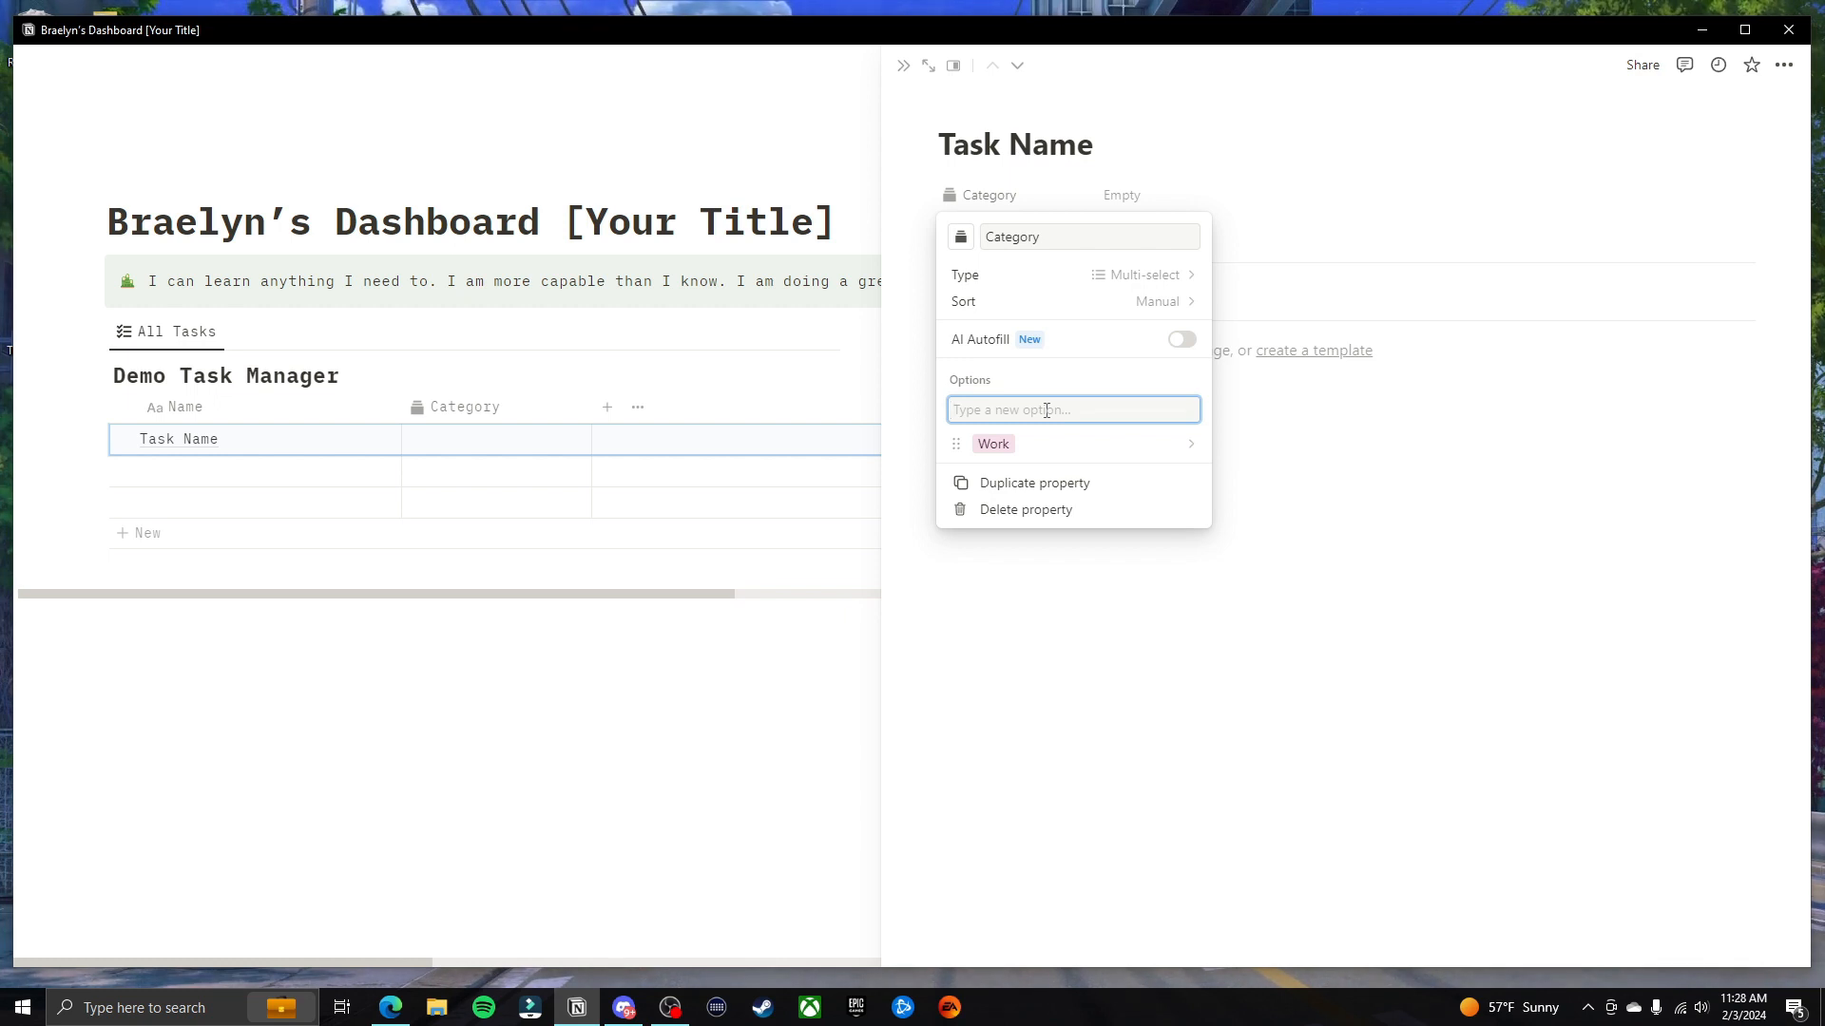
text(Home)
key(Return)
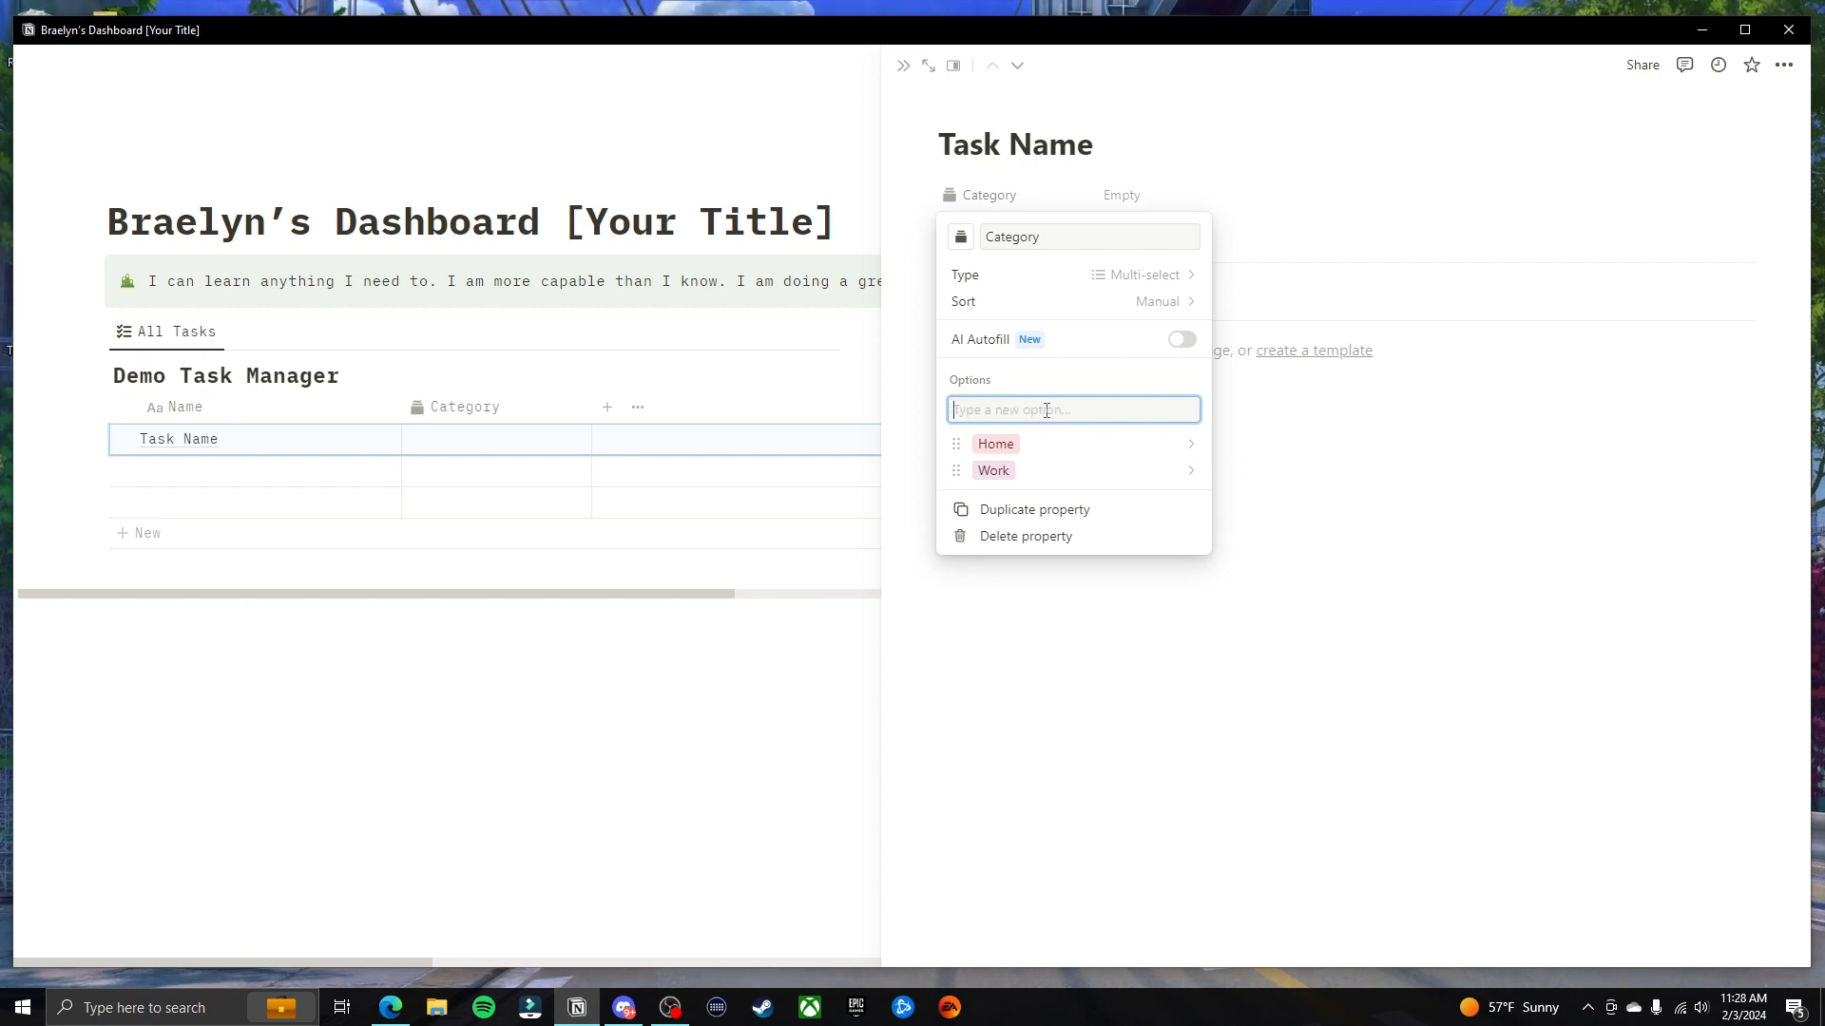
text(Errand)
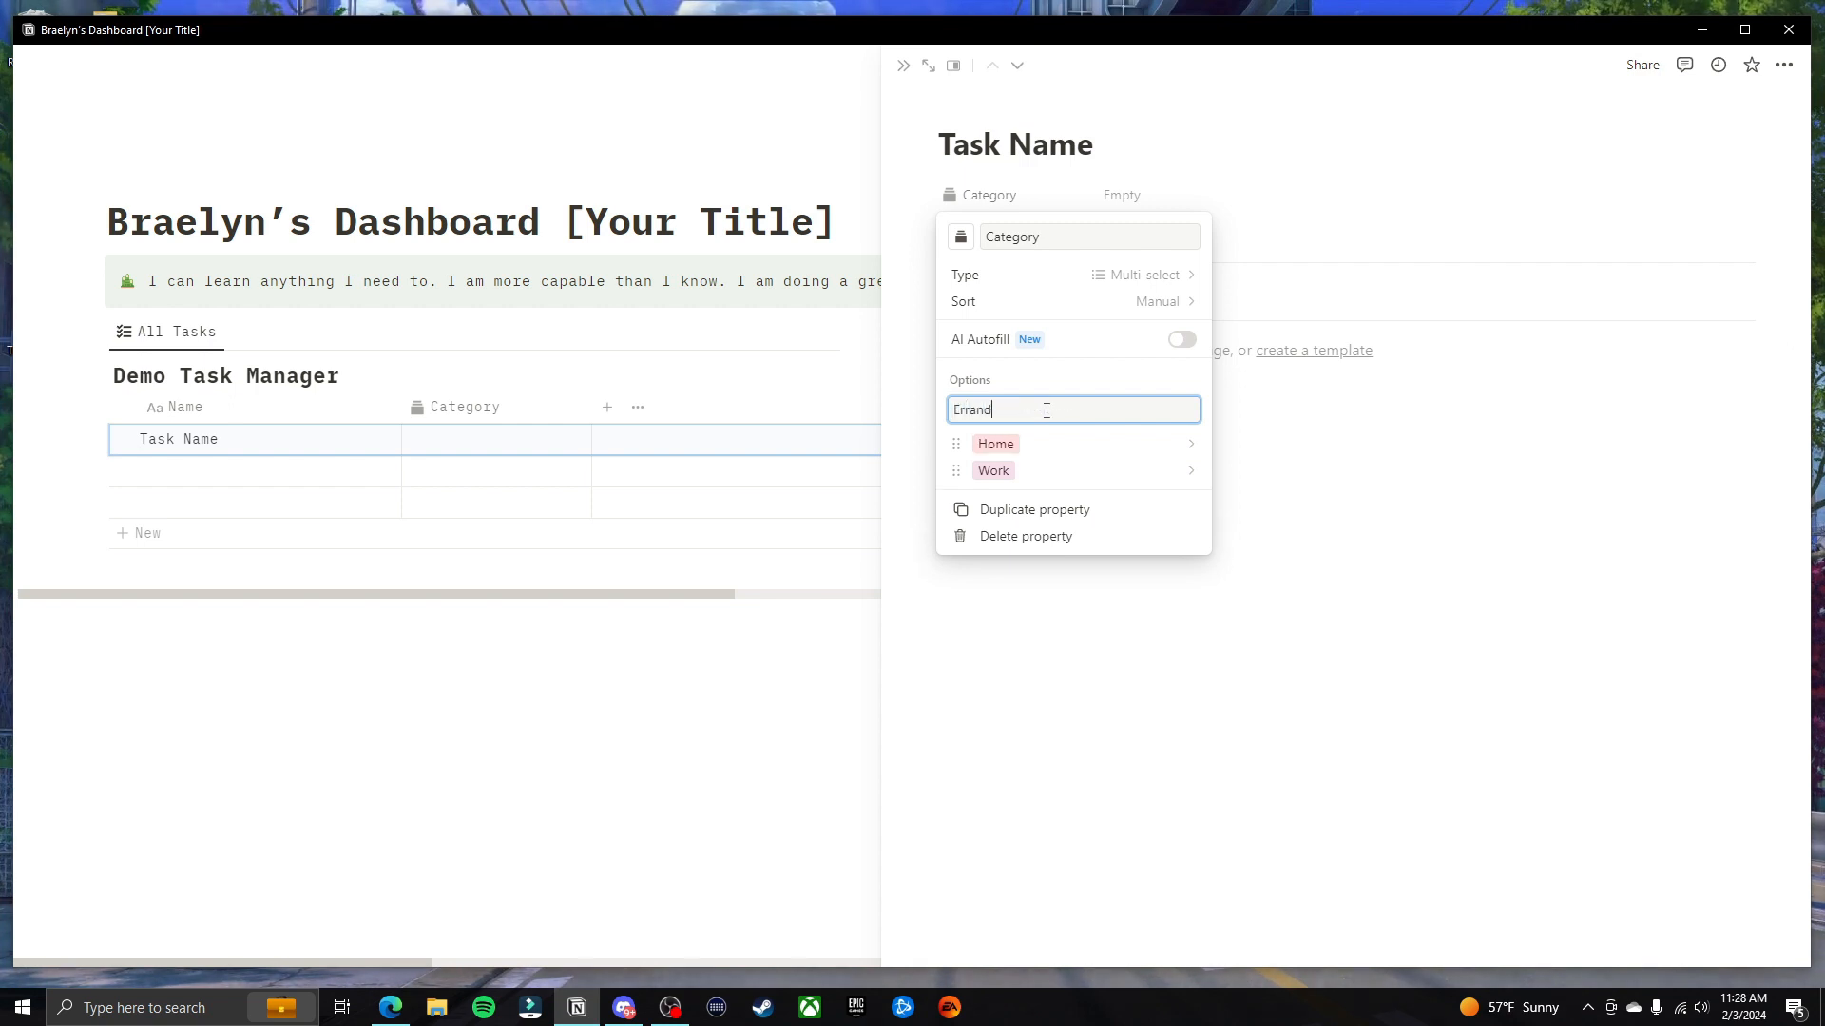
key(Return)
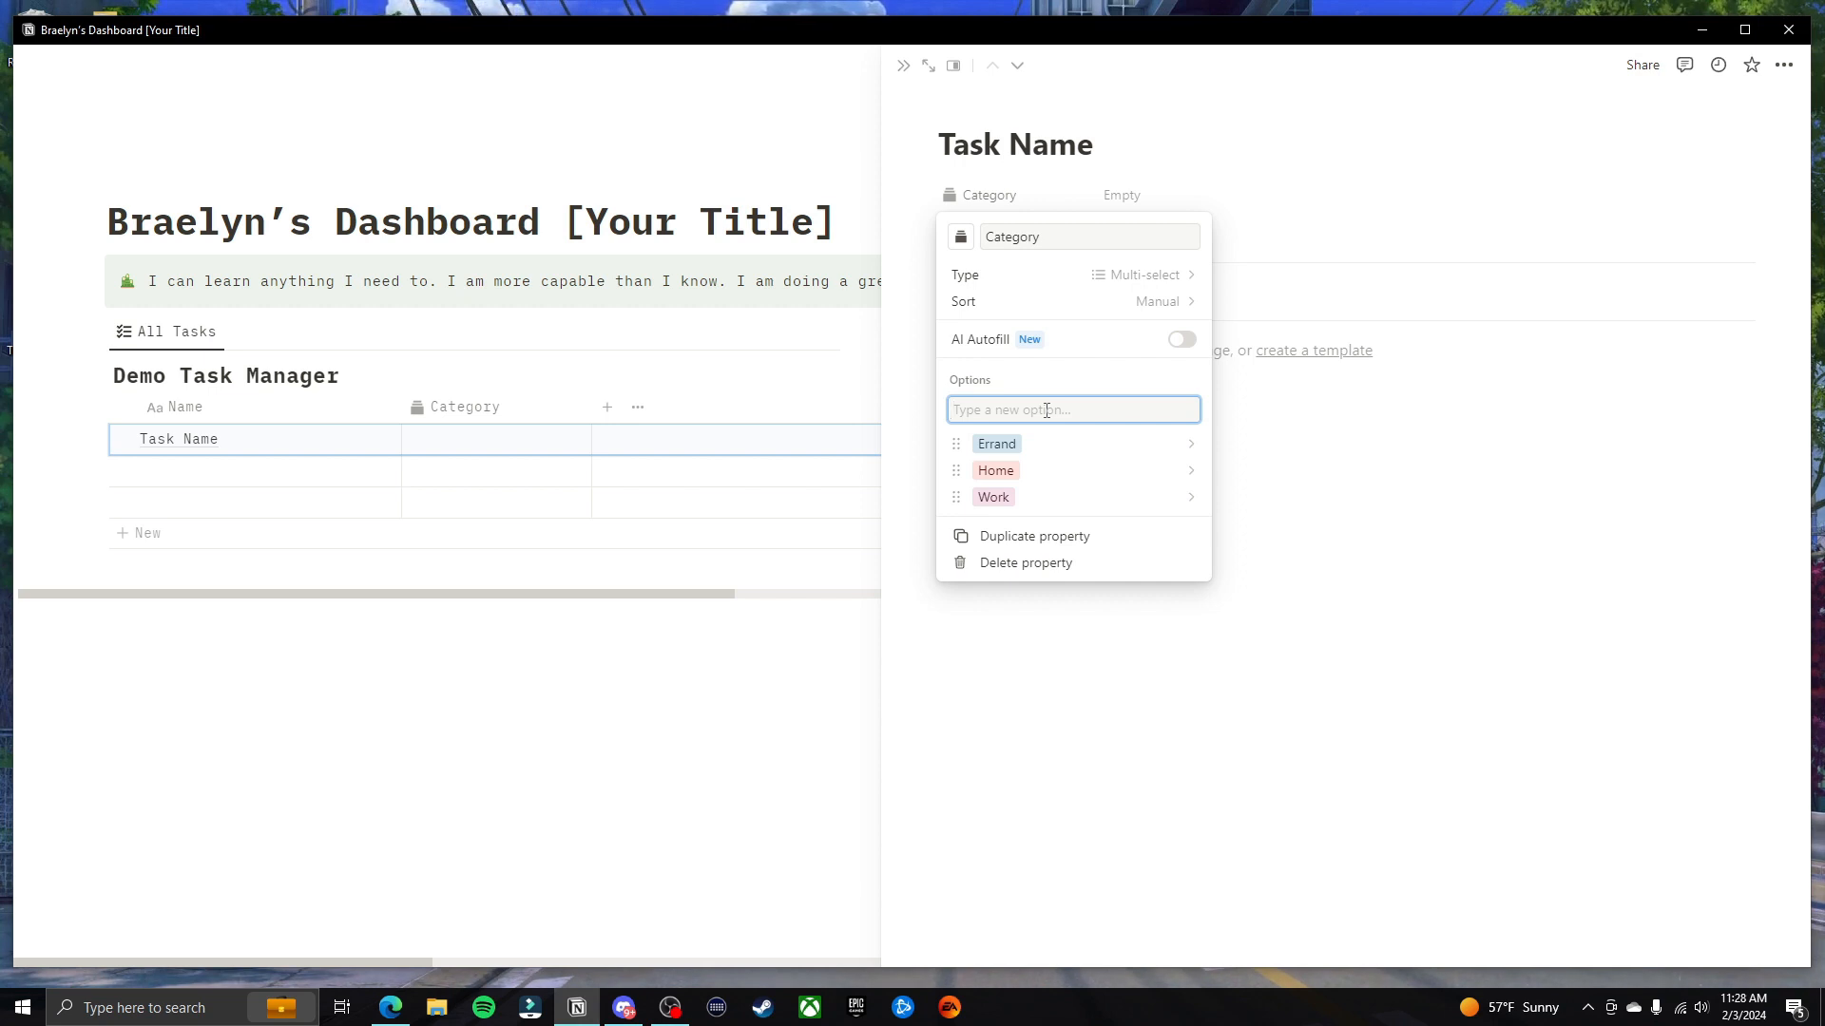
text(Hobbies)
key(Return)
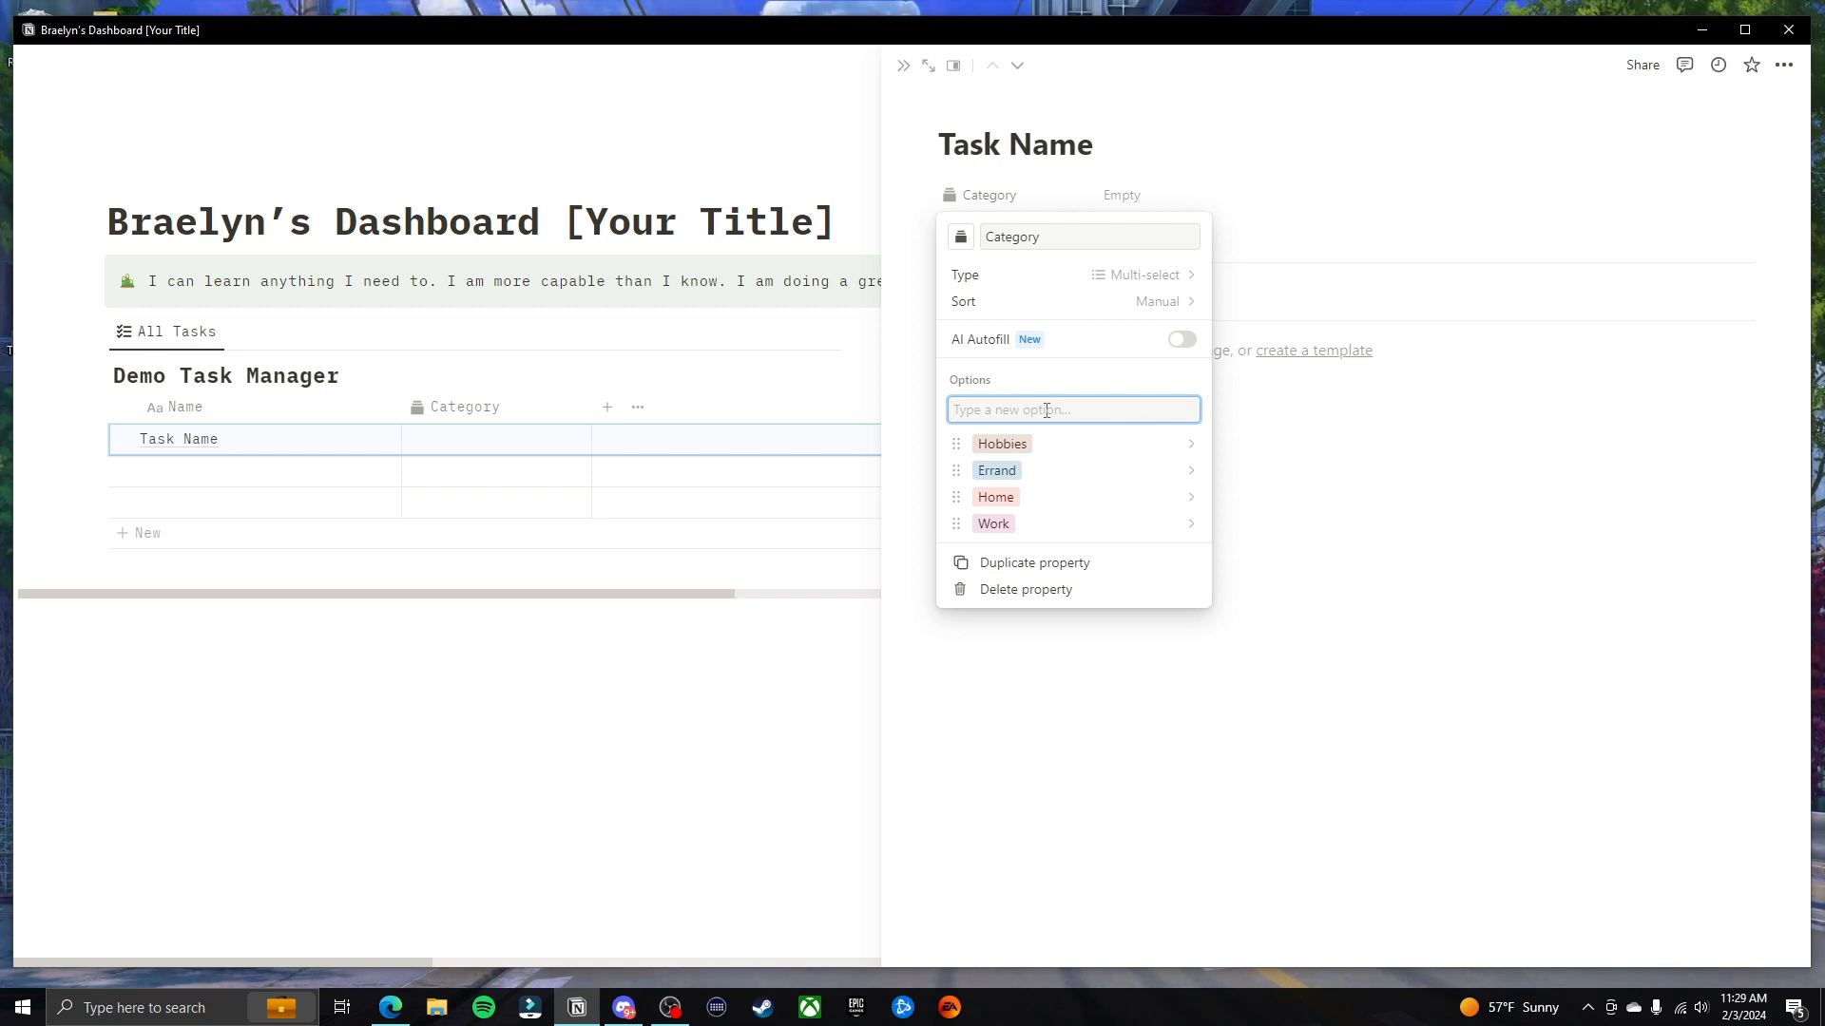
text(S)
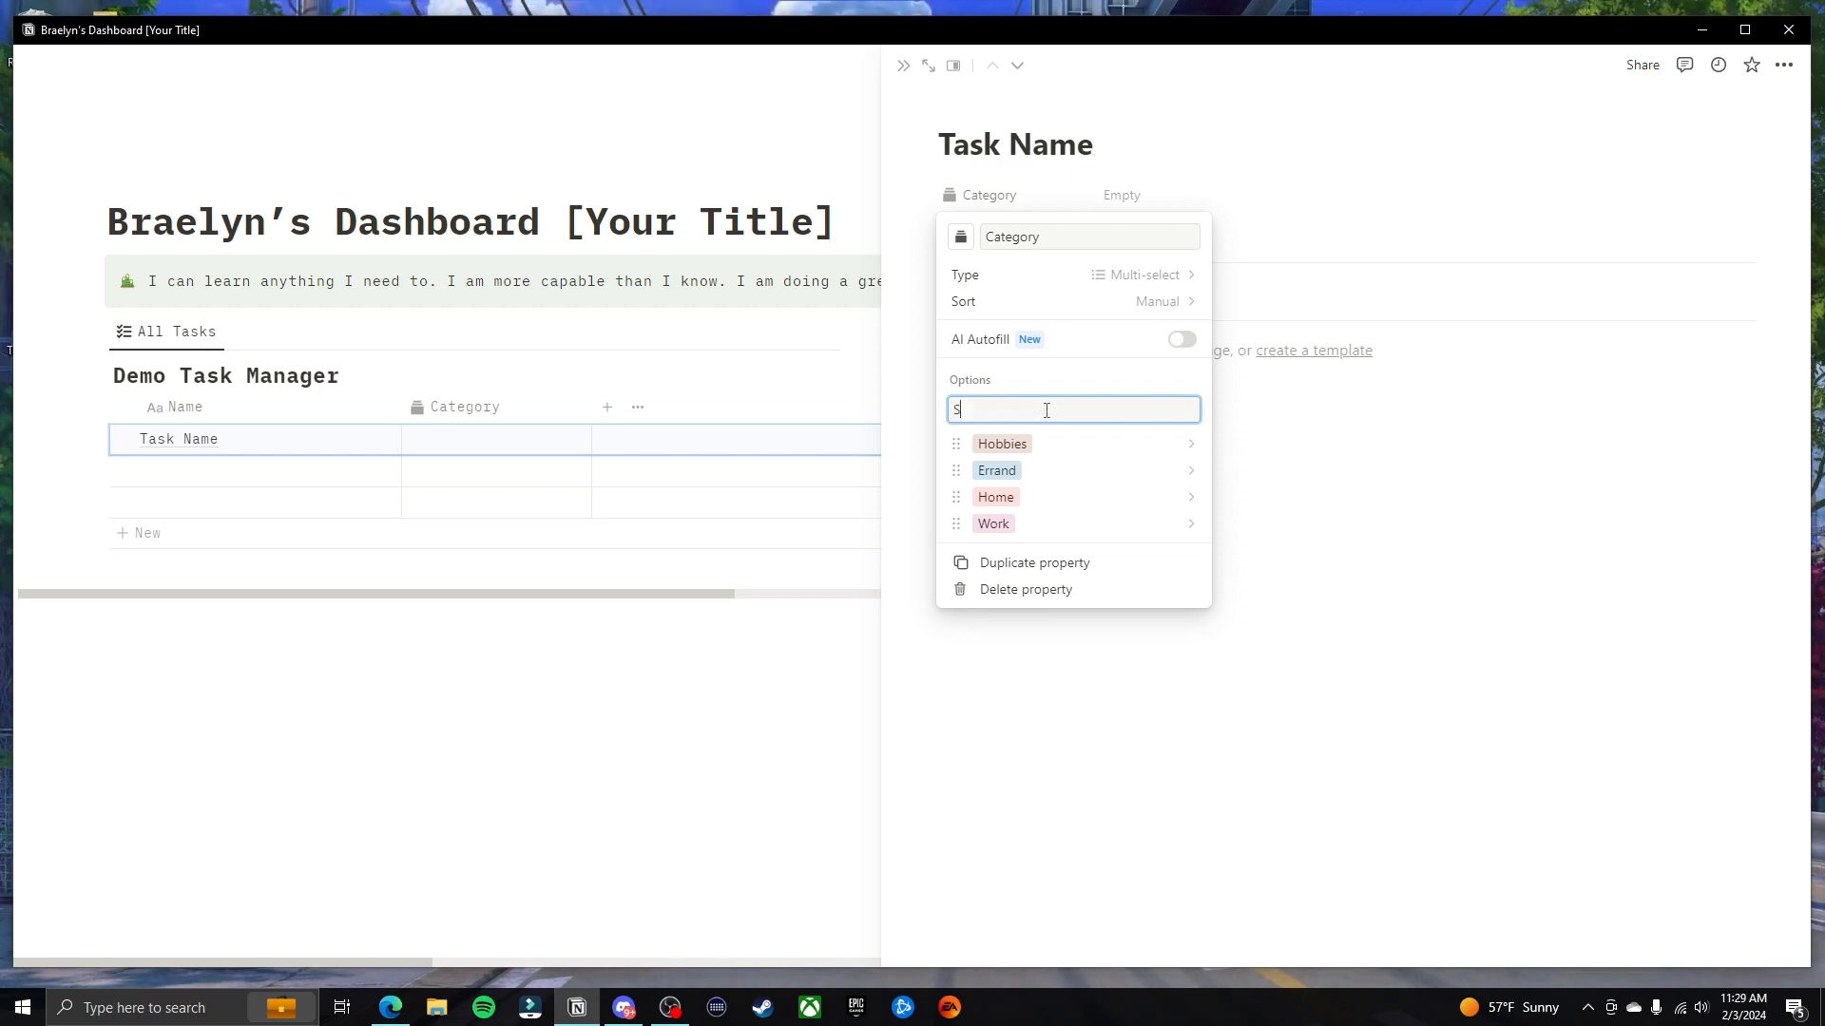
text(chool)
key(Return)
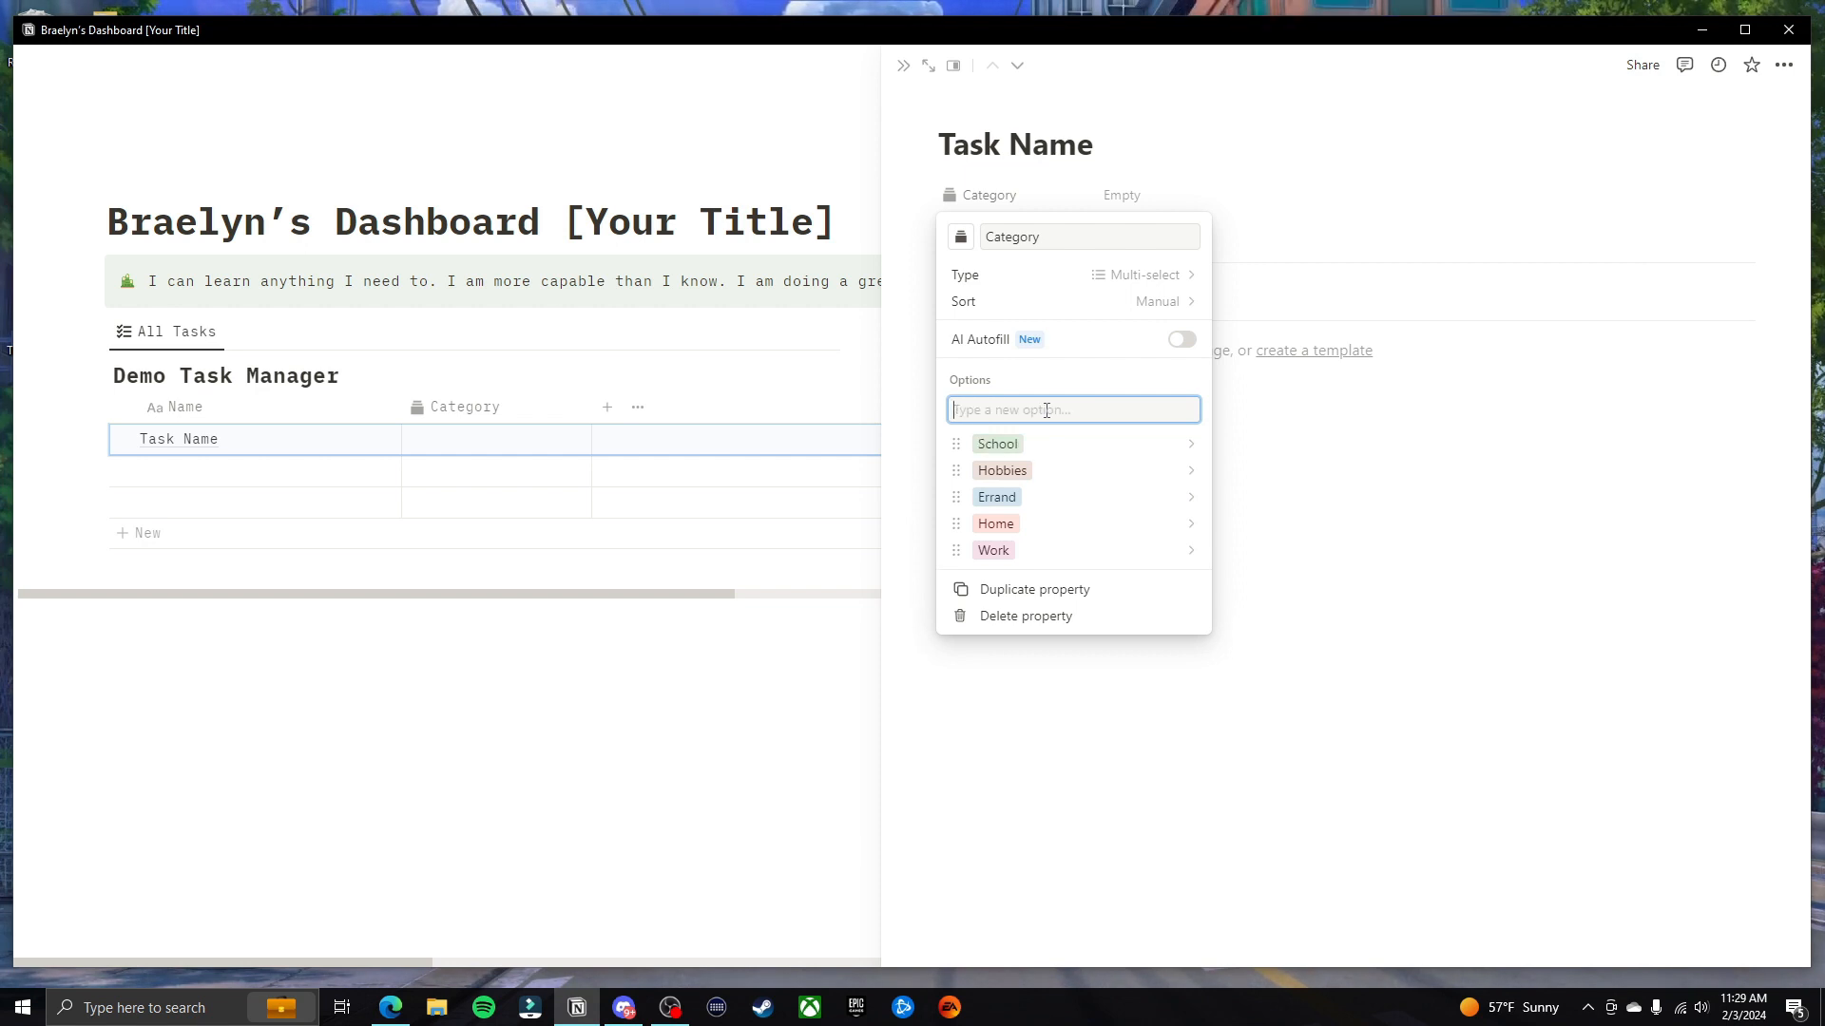
text(Homework)
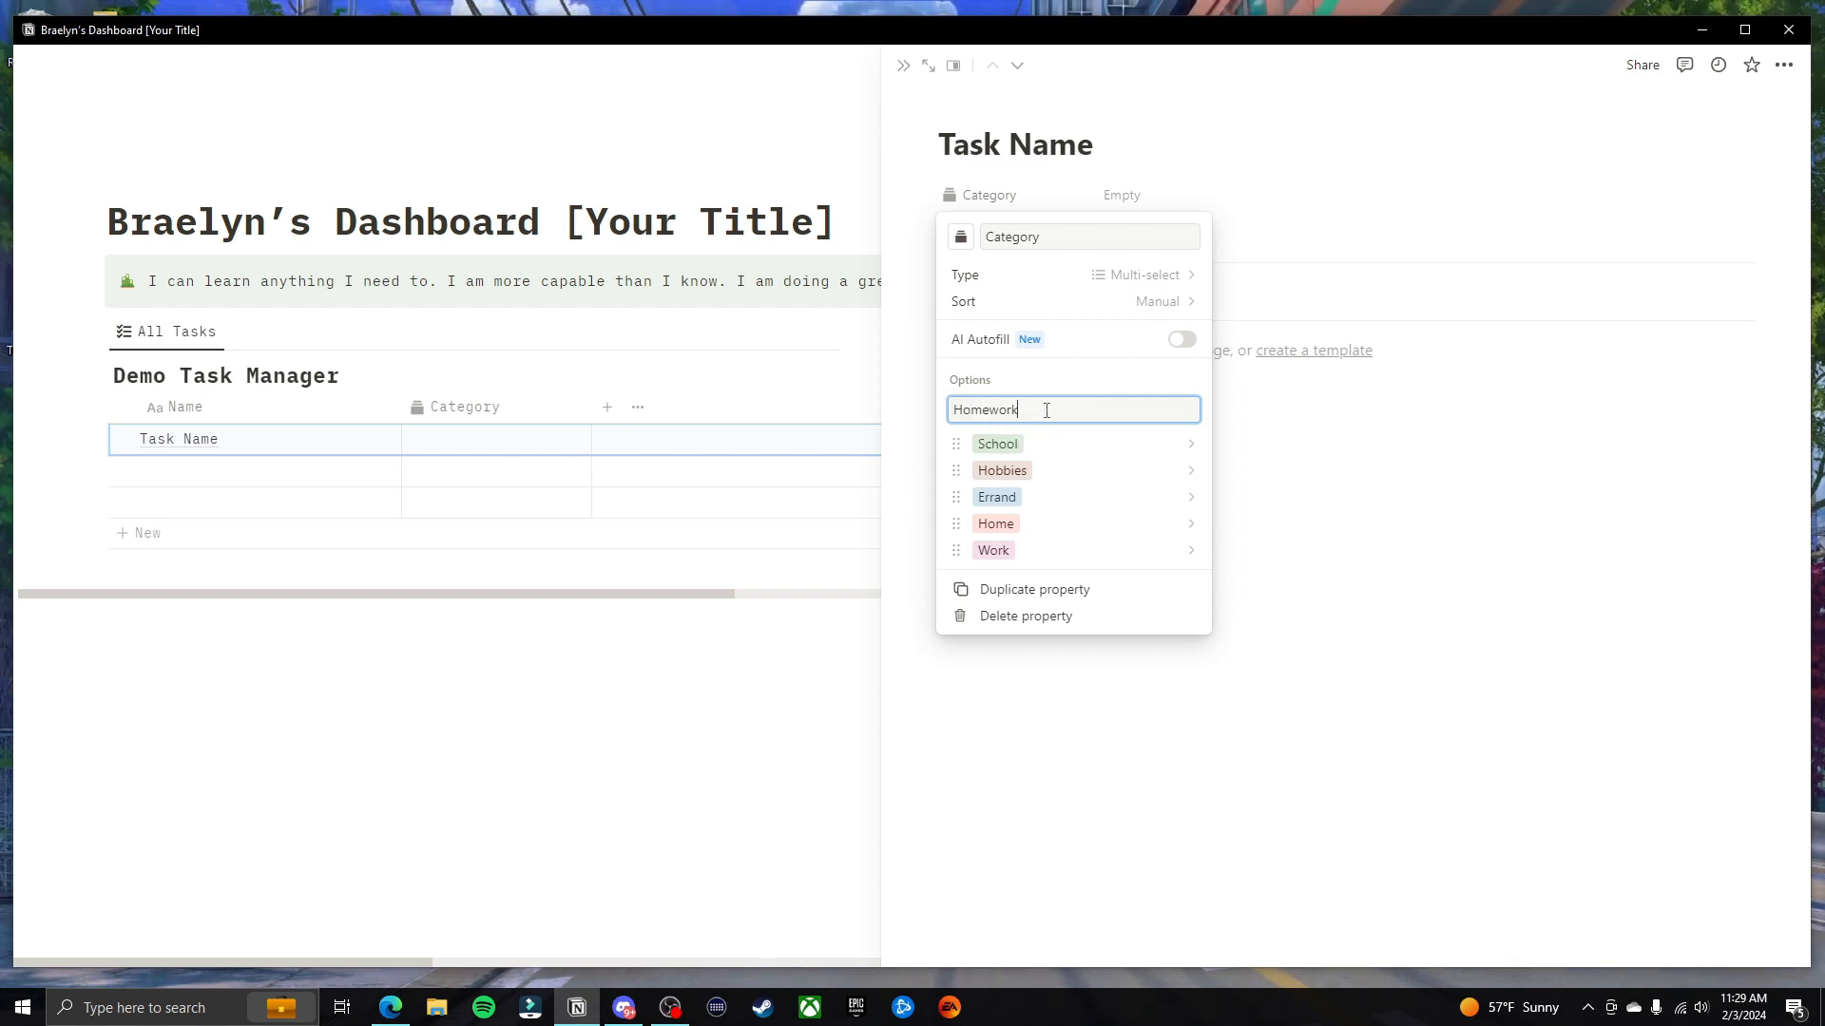
key(Return)
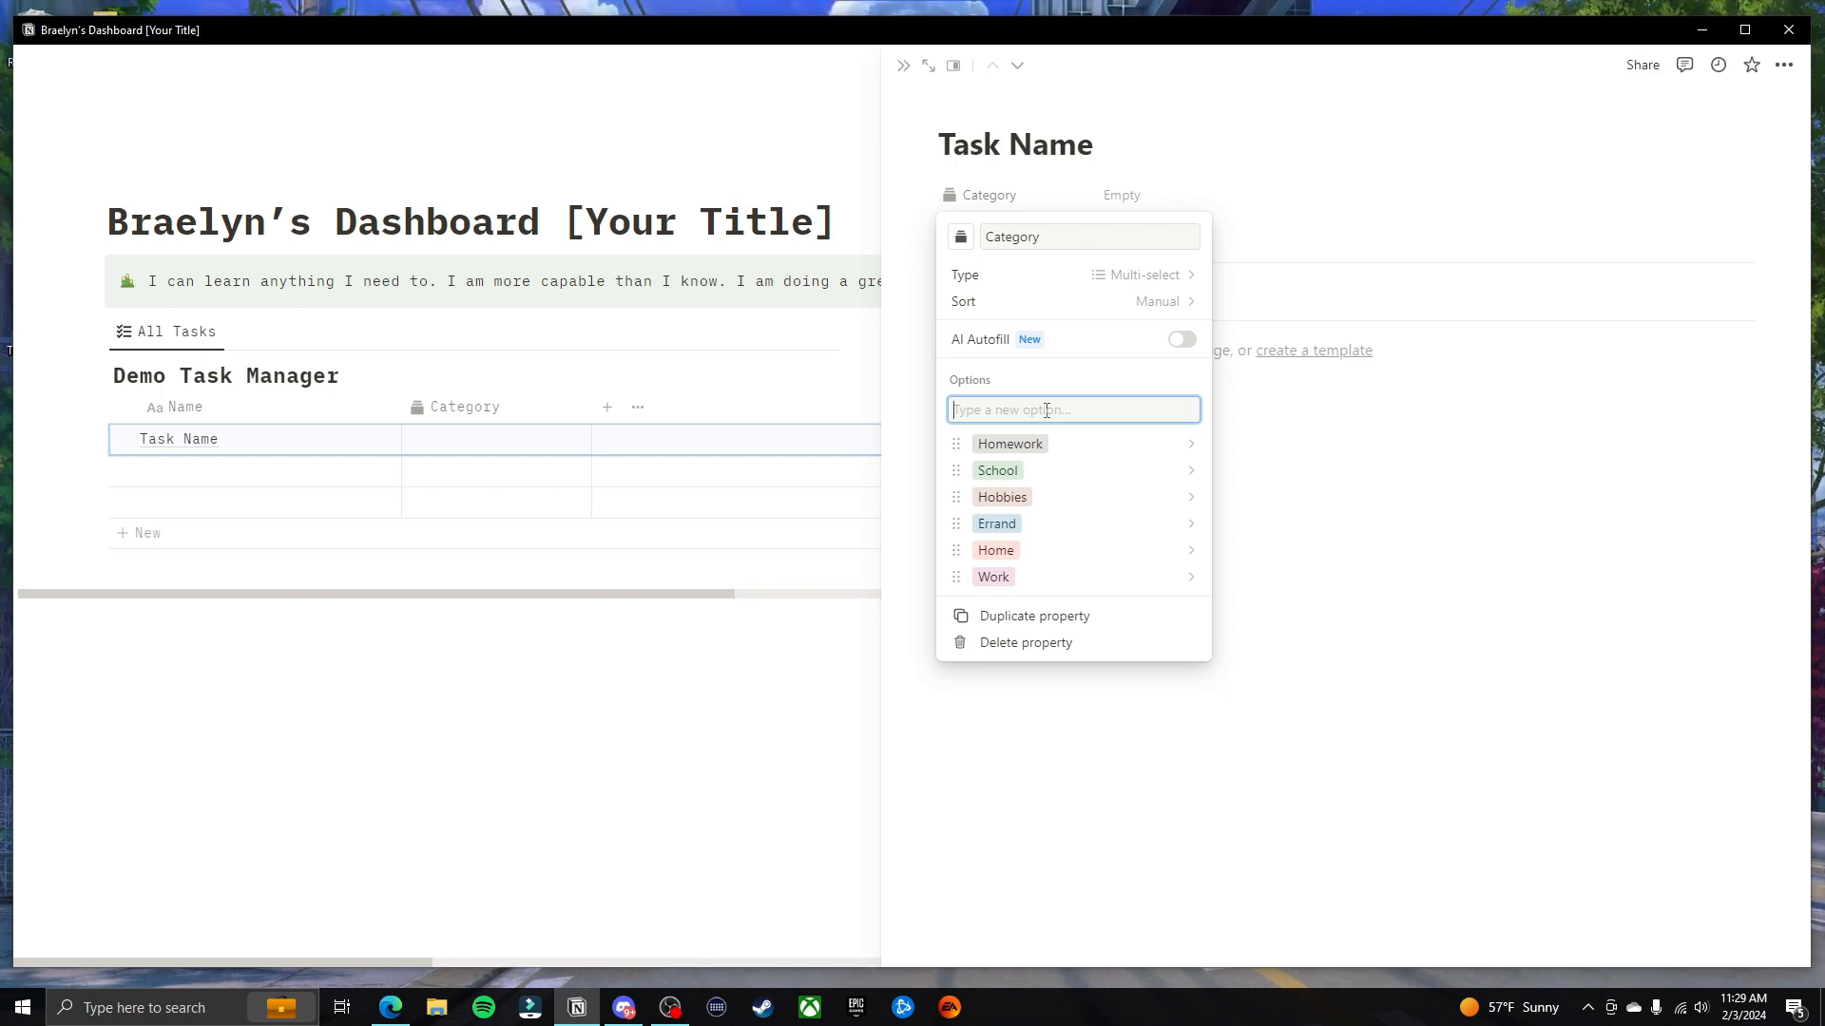
text(Fitness)
key(Return)
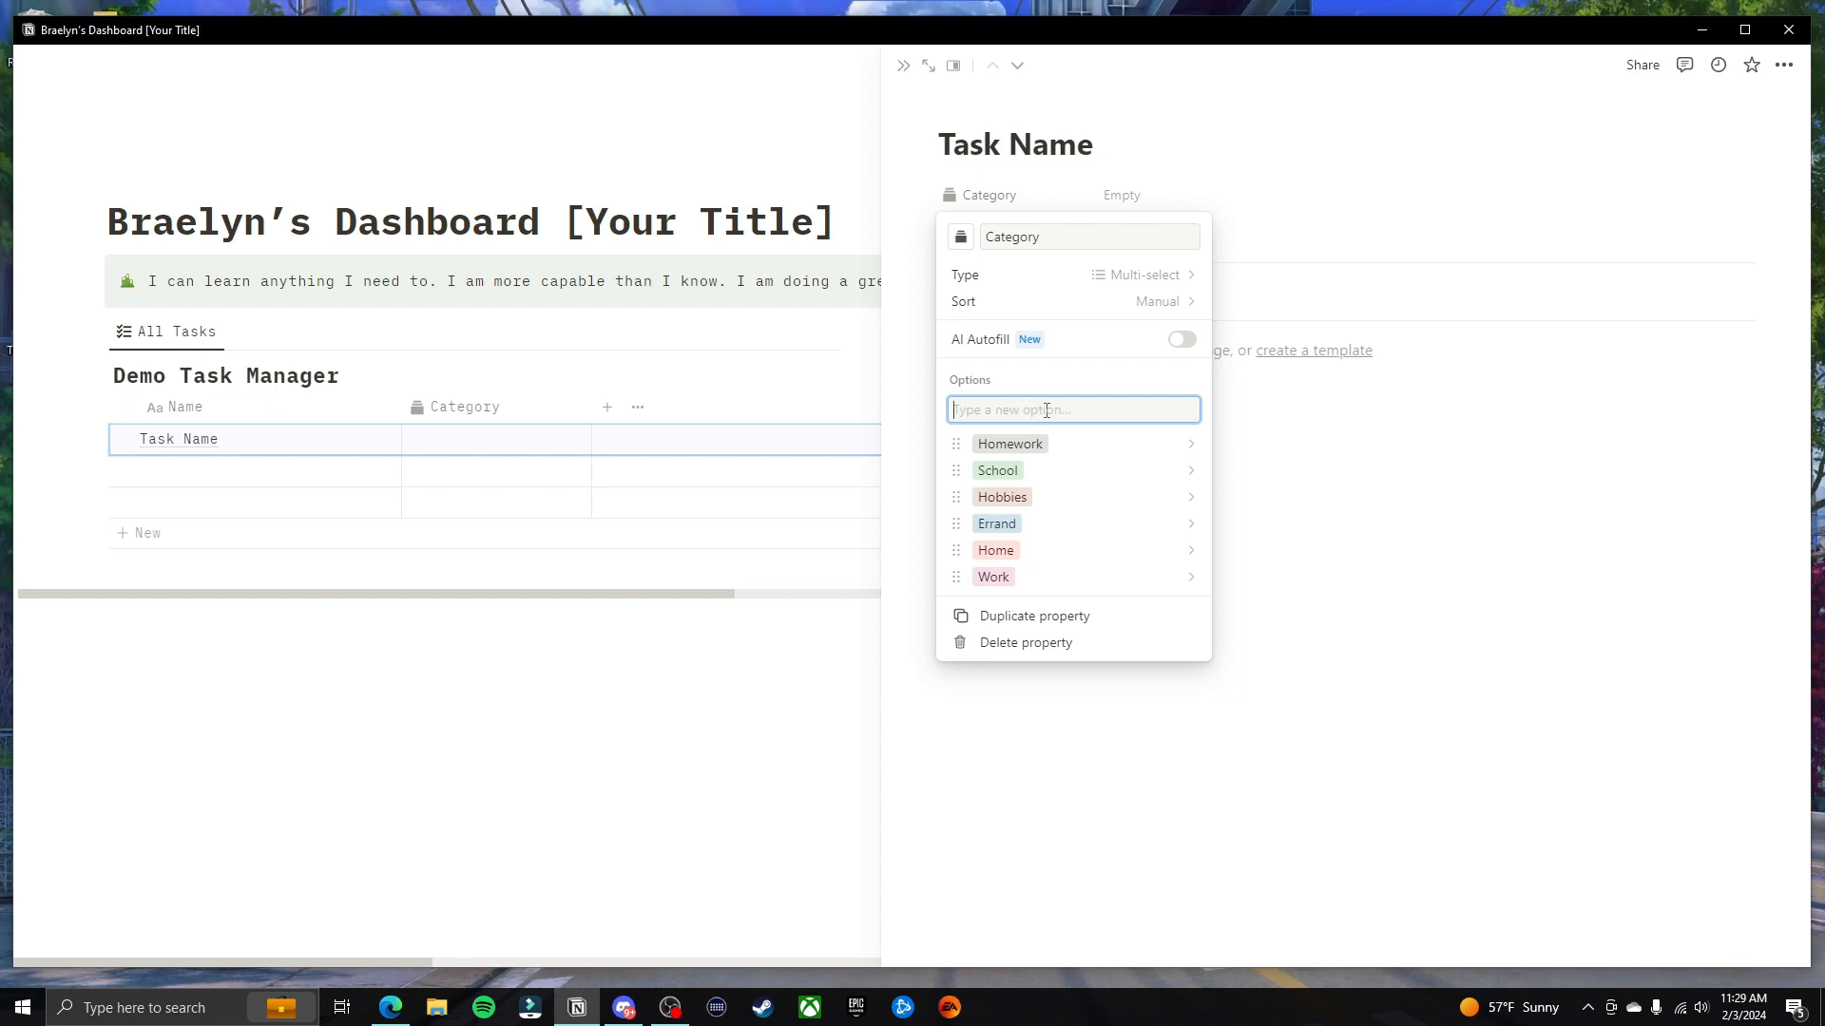
text(Health)
key(Return)
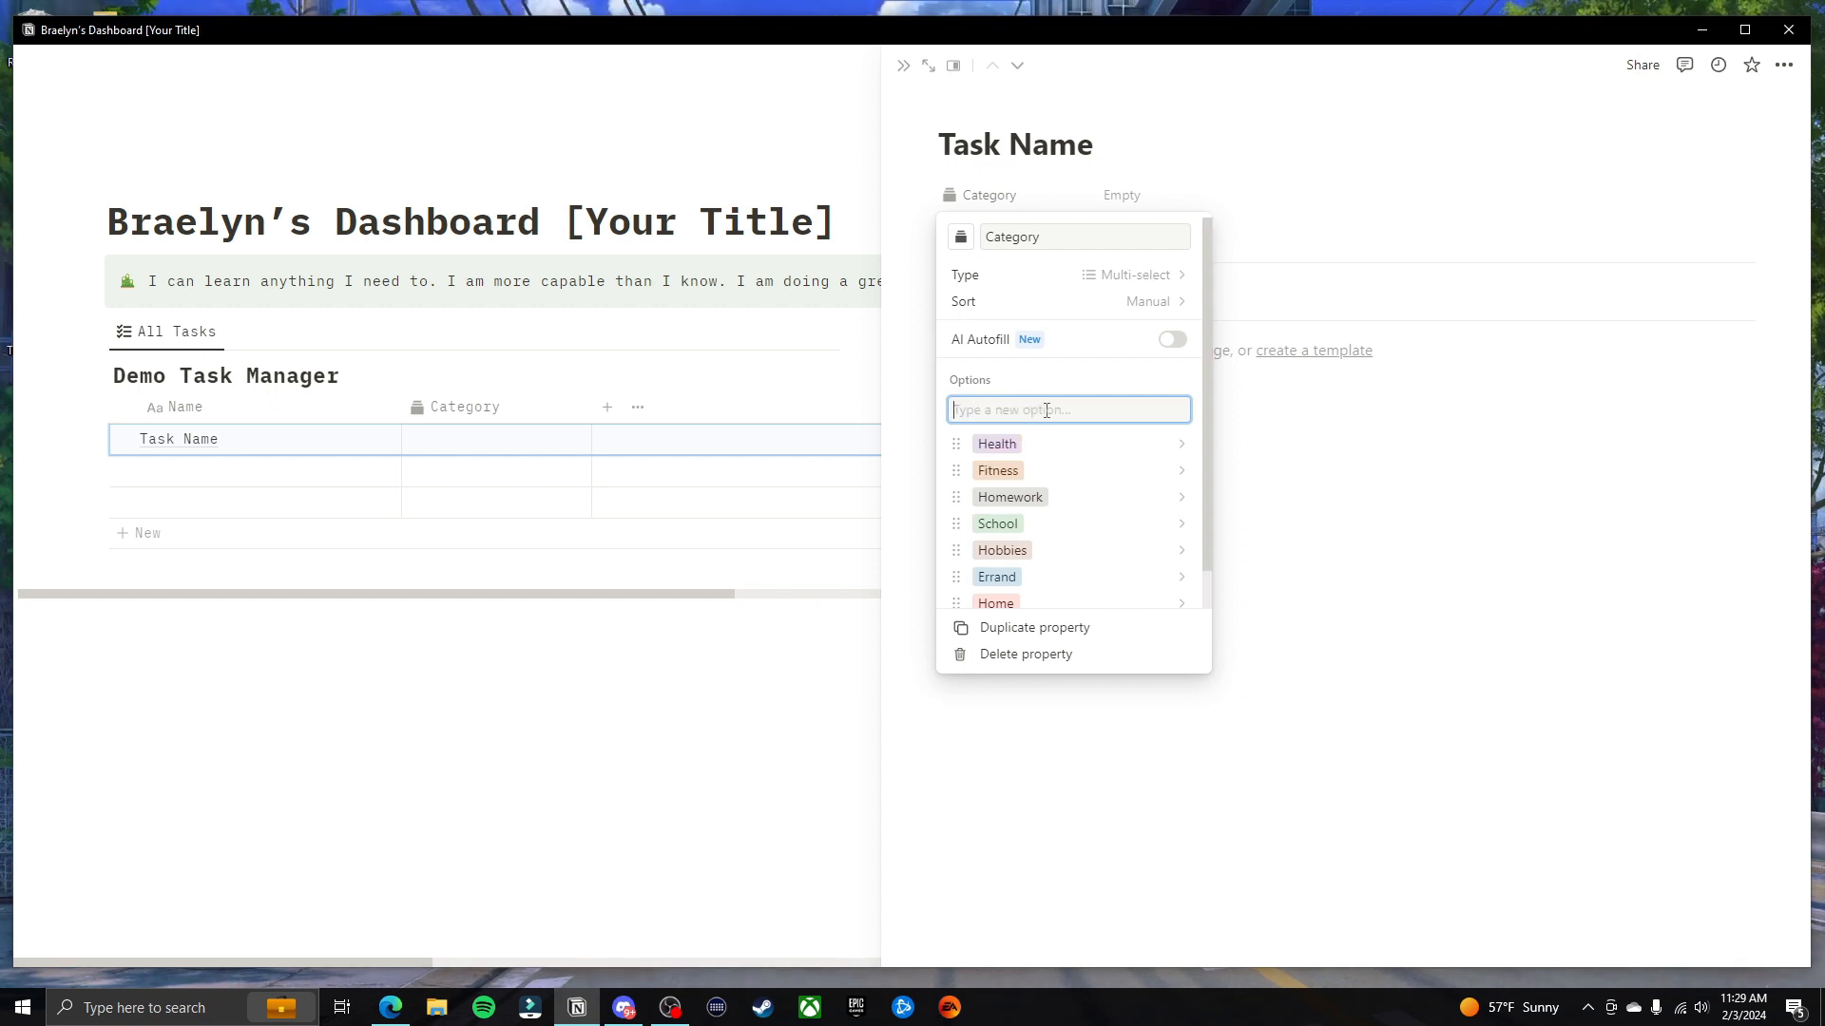
Close the Category options and retitle the open database entry "Sample Task 1"
scroll(1060, 475, down, 1)
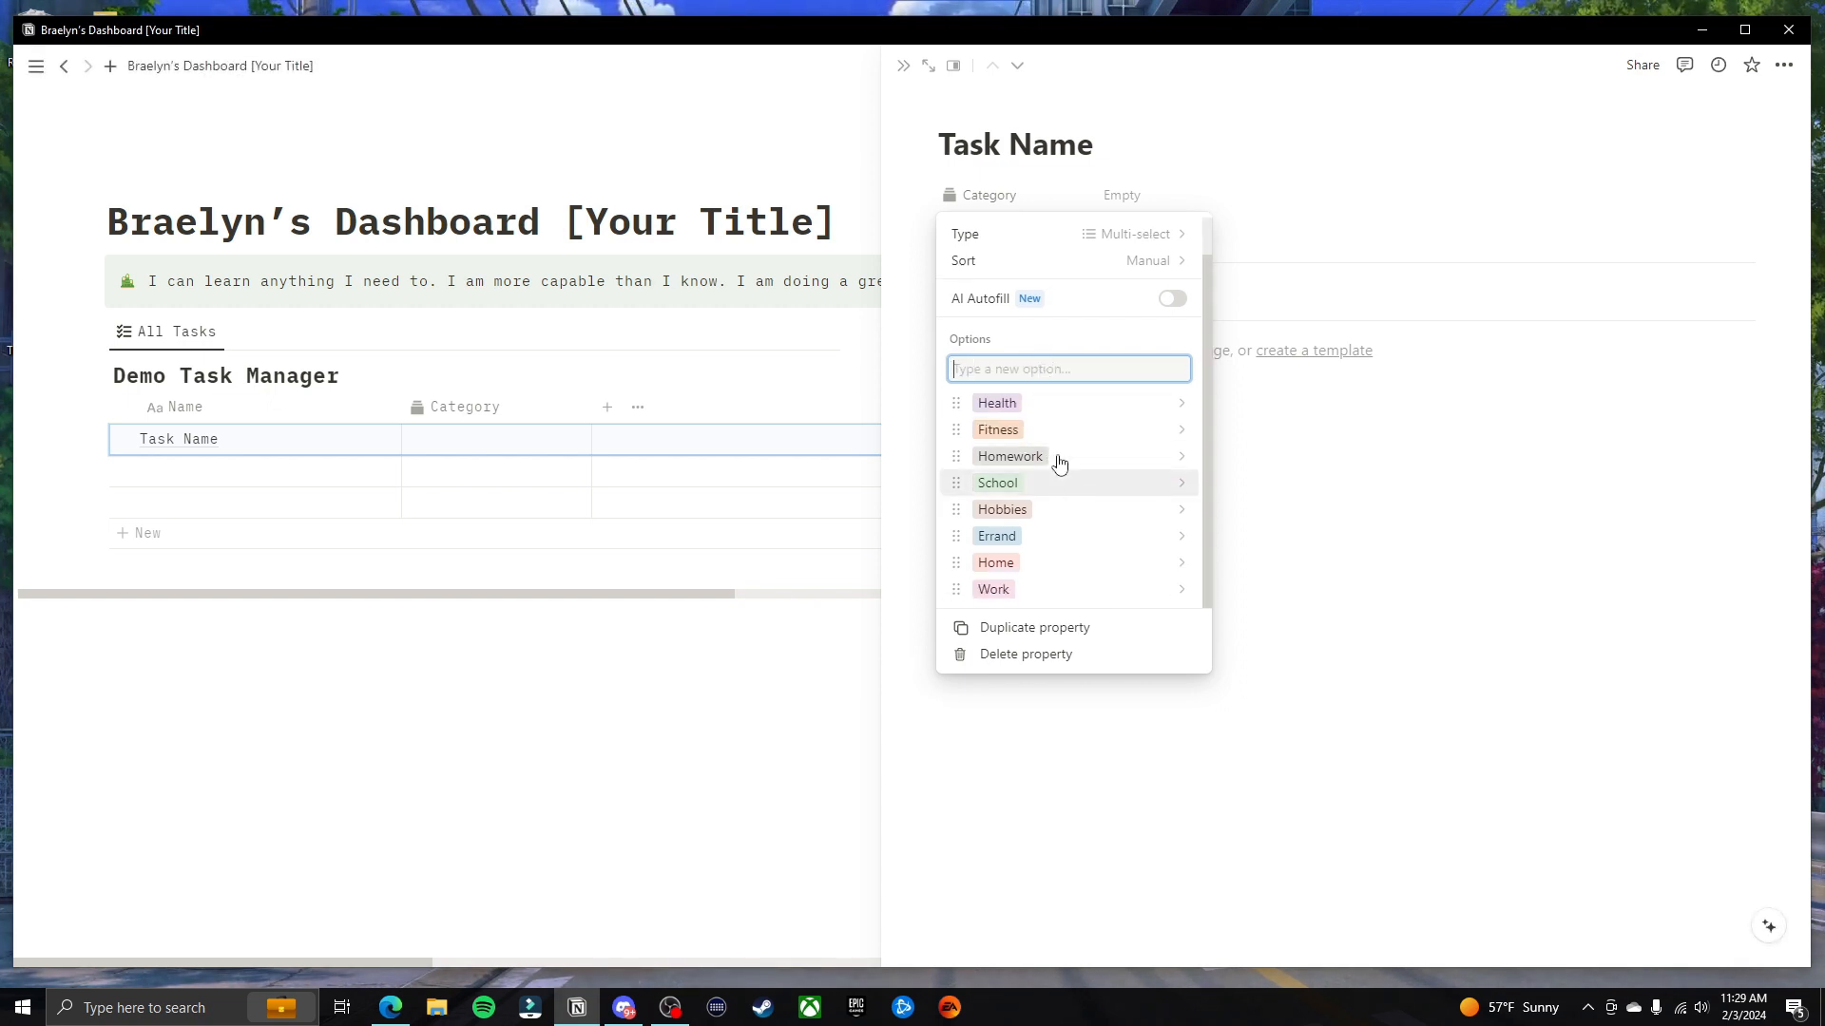
click(1318, 458)
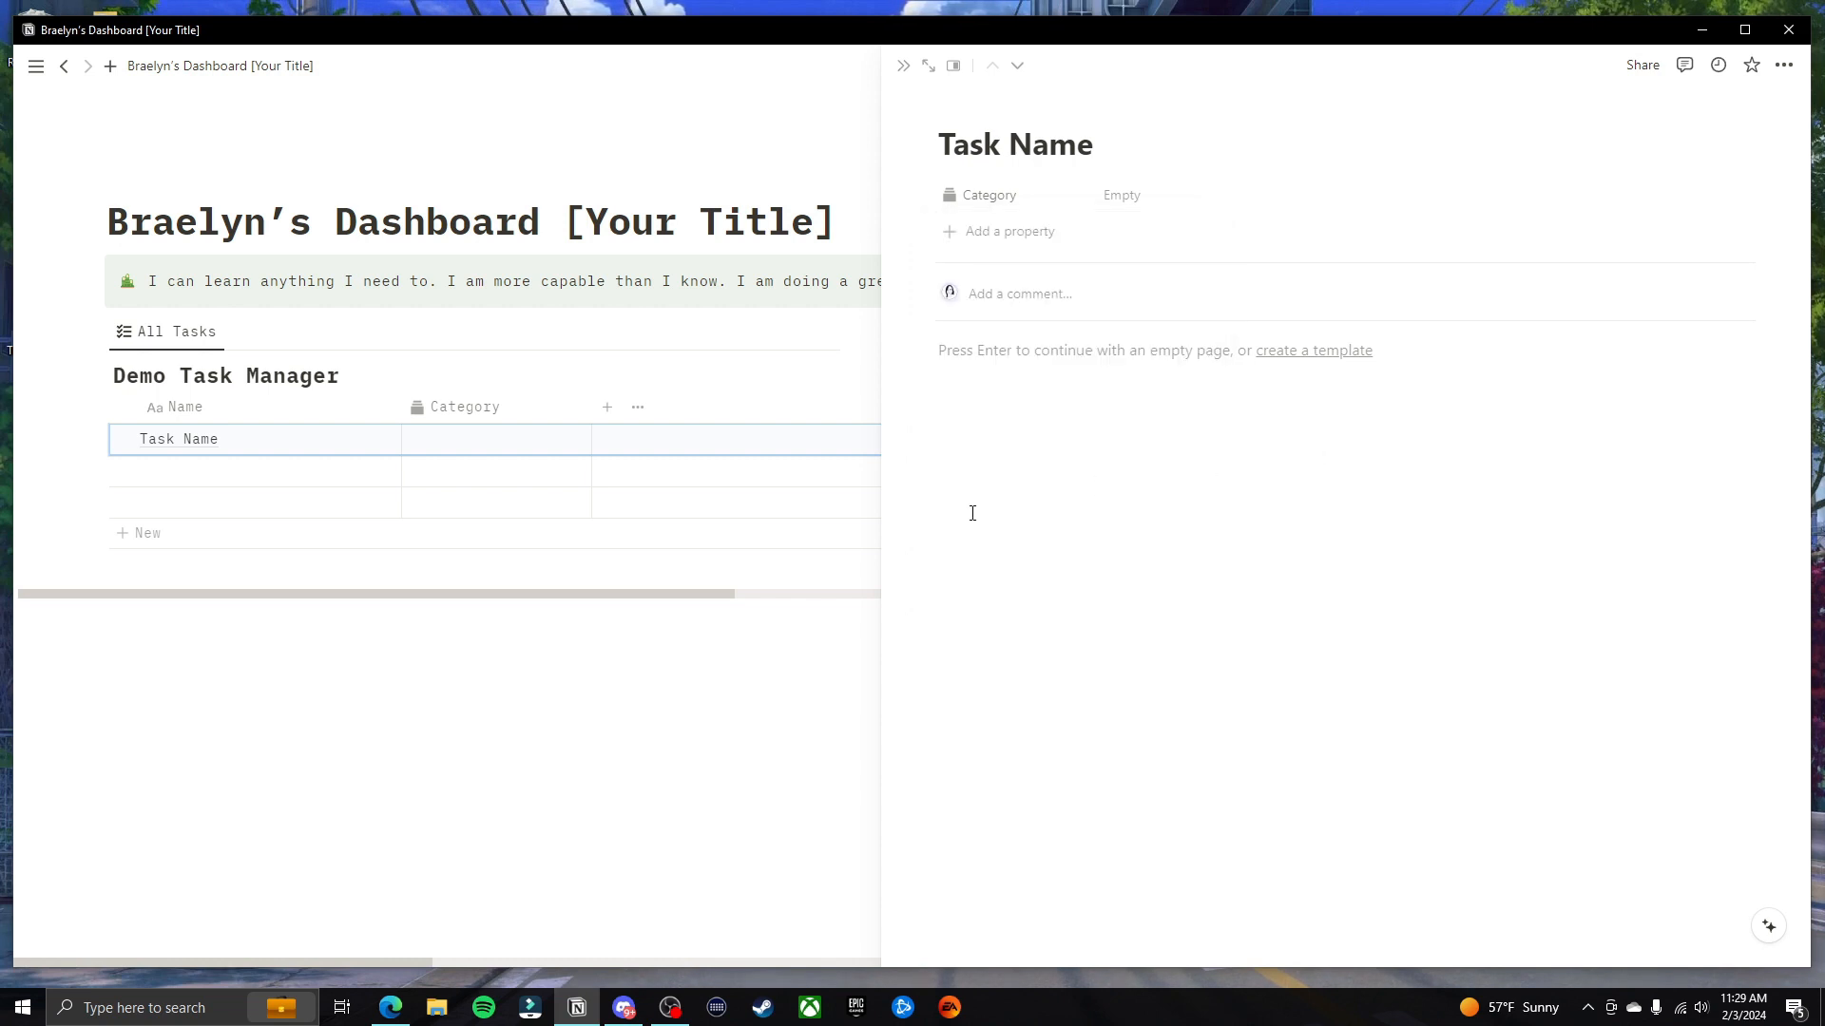
click(1053, 141)
key(Home)
key(shift+End)
text(Sample Task 1)
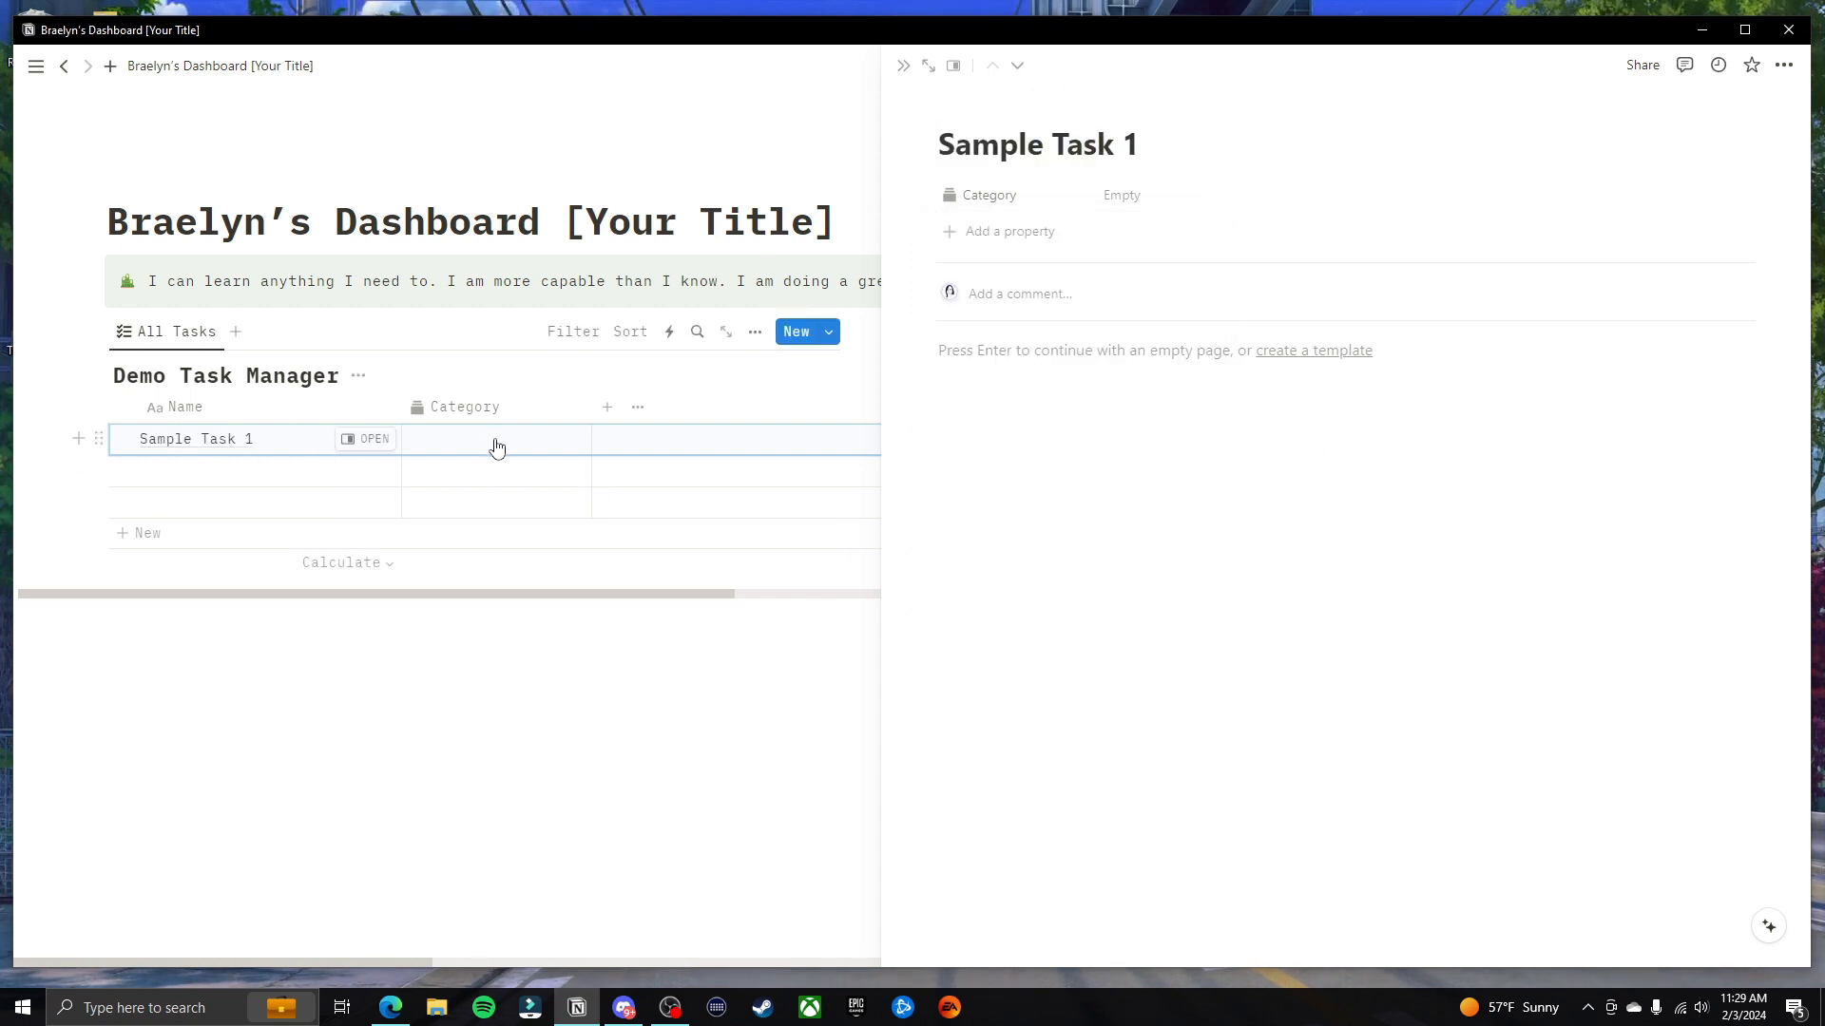
Set the category of Sample Task 1 to Work and close the entry
click(499, 442)
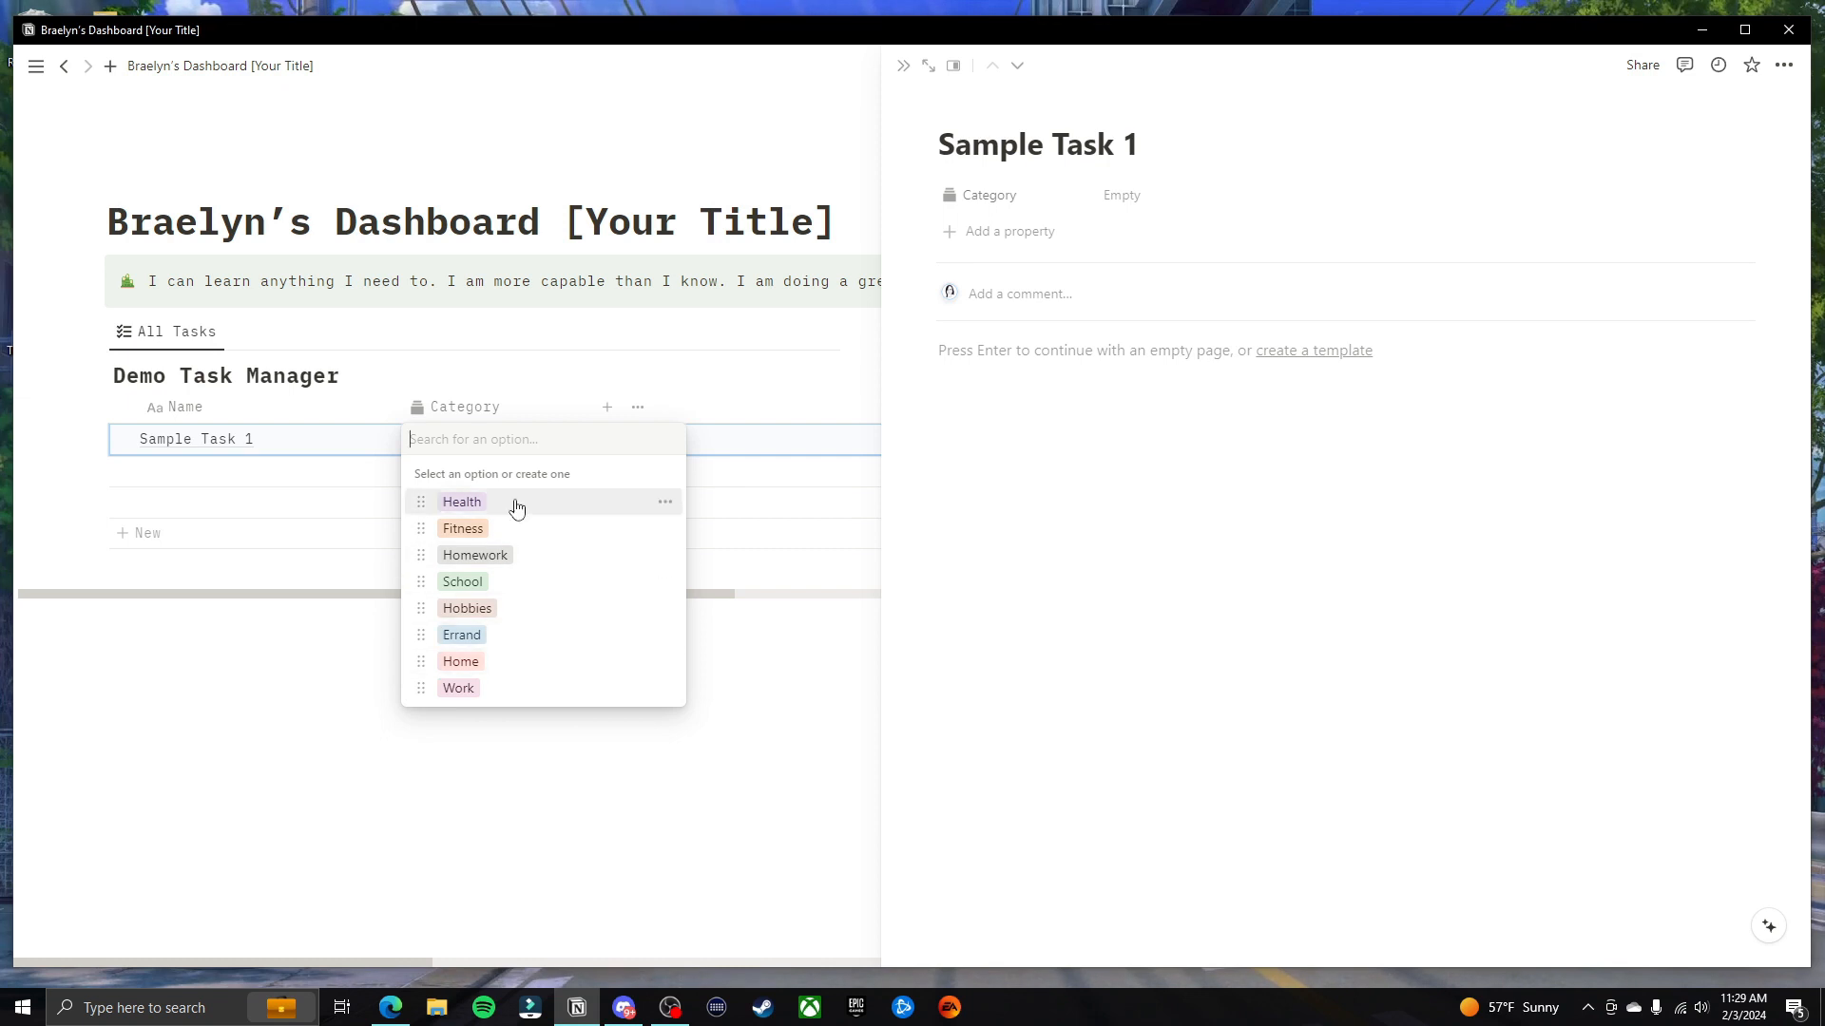
click(520, 690)
key(Escape)
key(Escape)
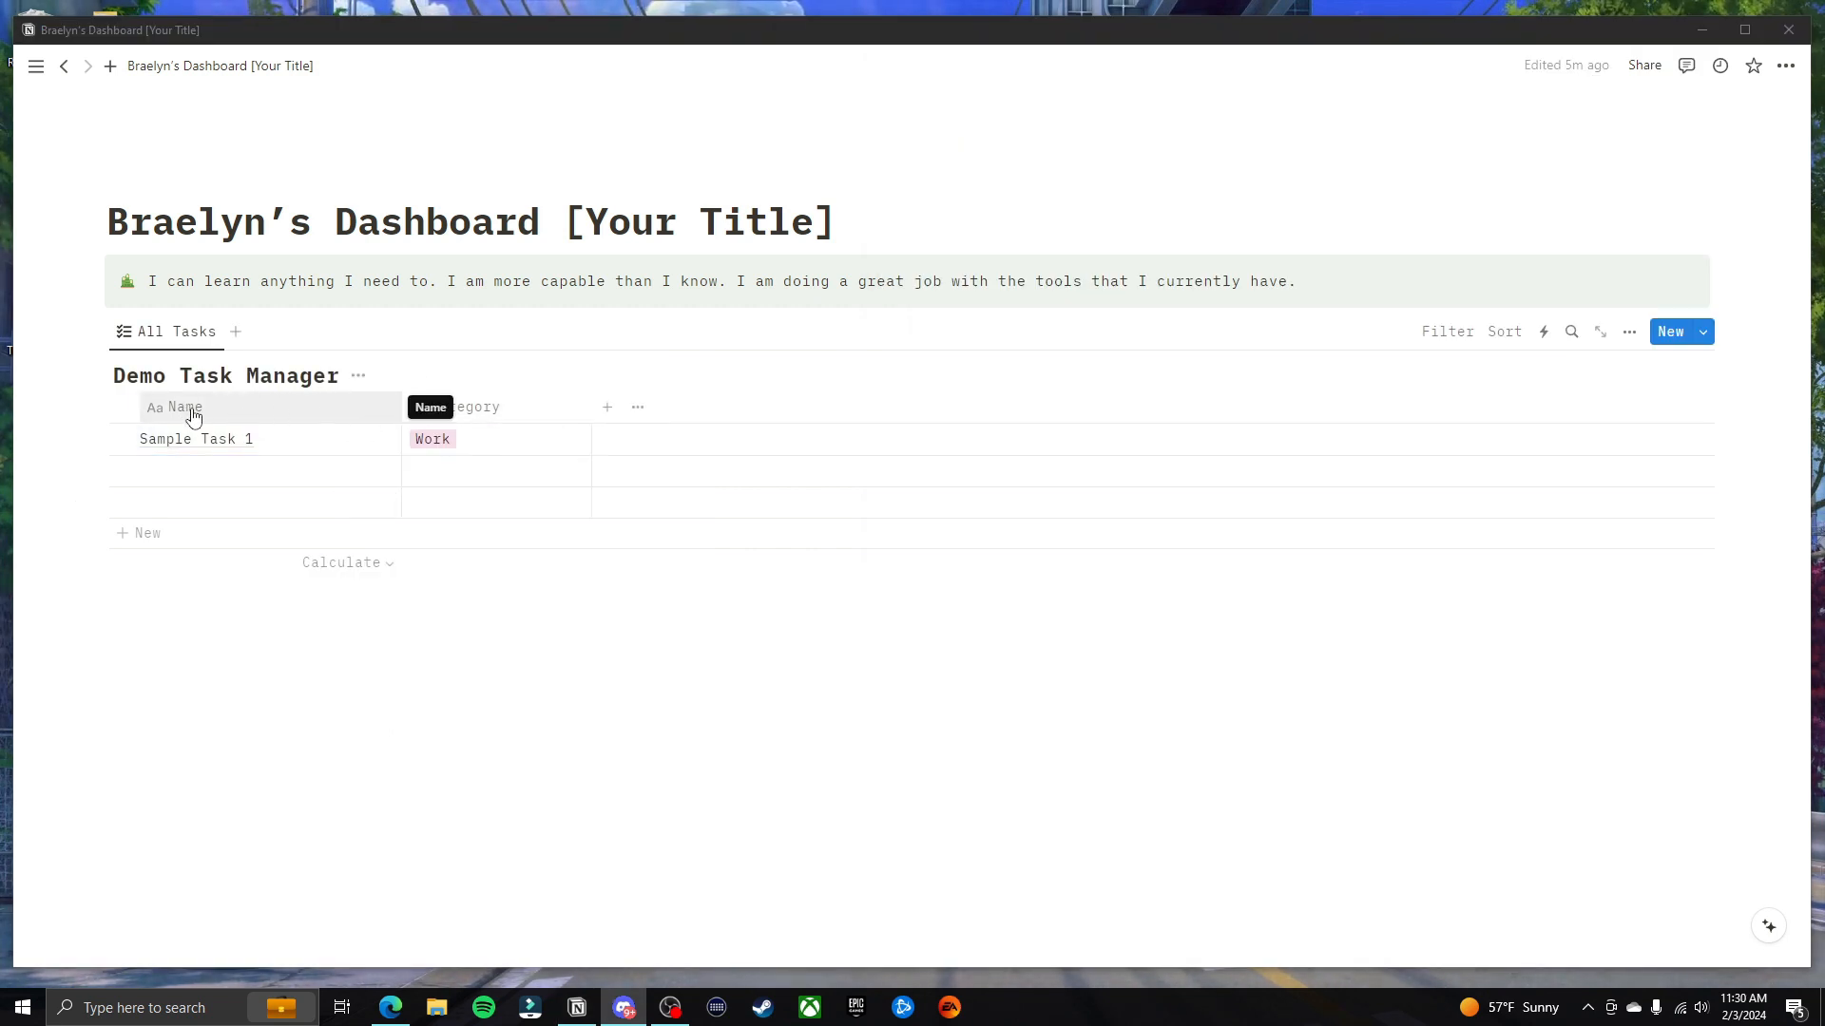
Rename the database's Name column to "Task" and give it the plain checkmark icon
click(223, 413)
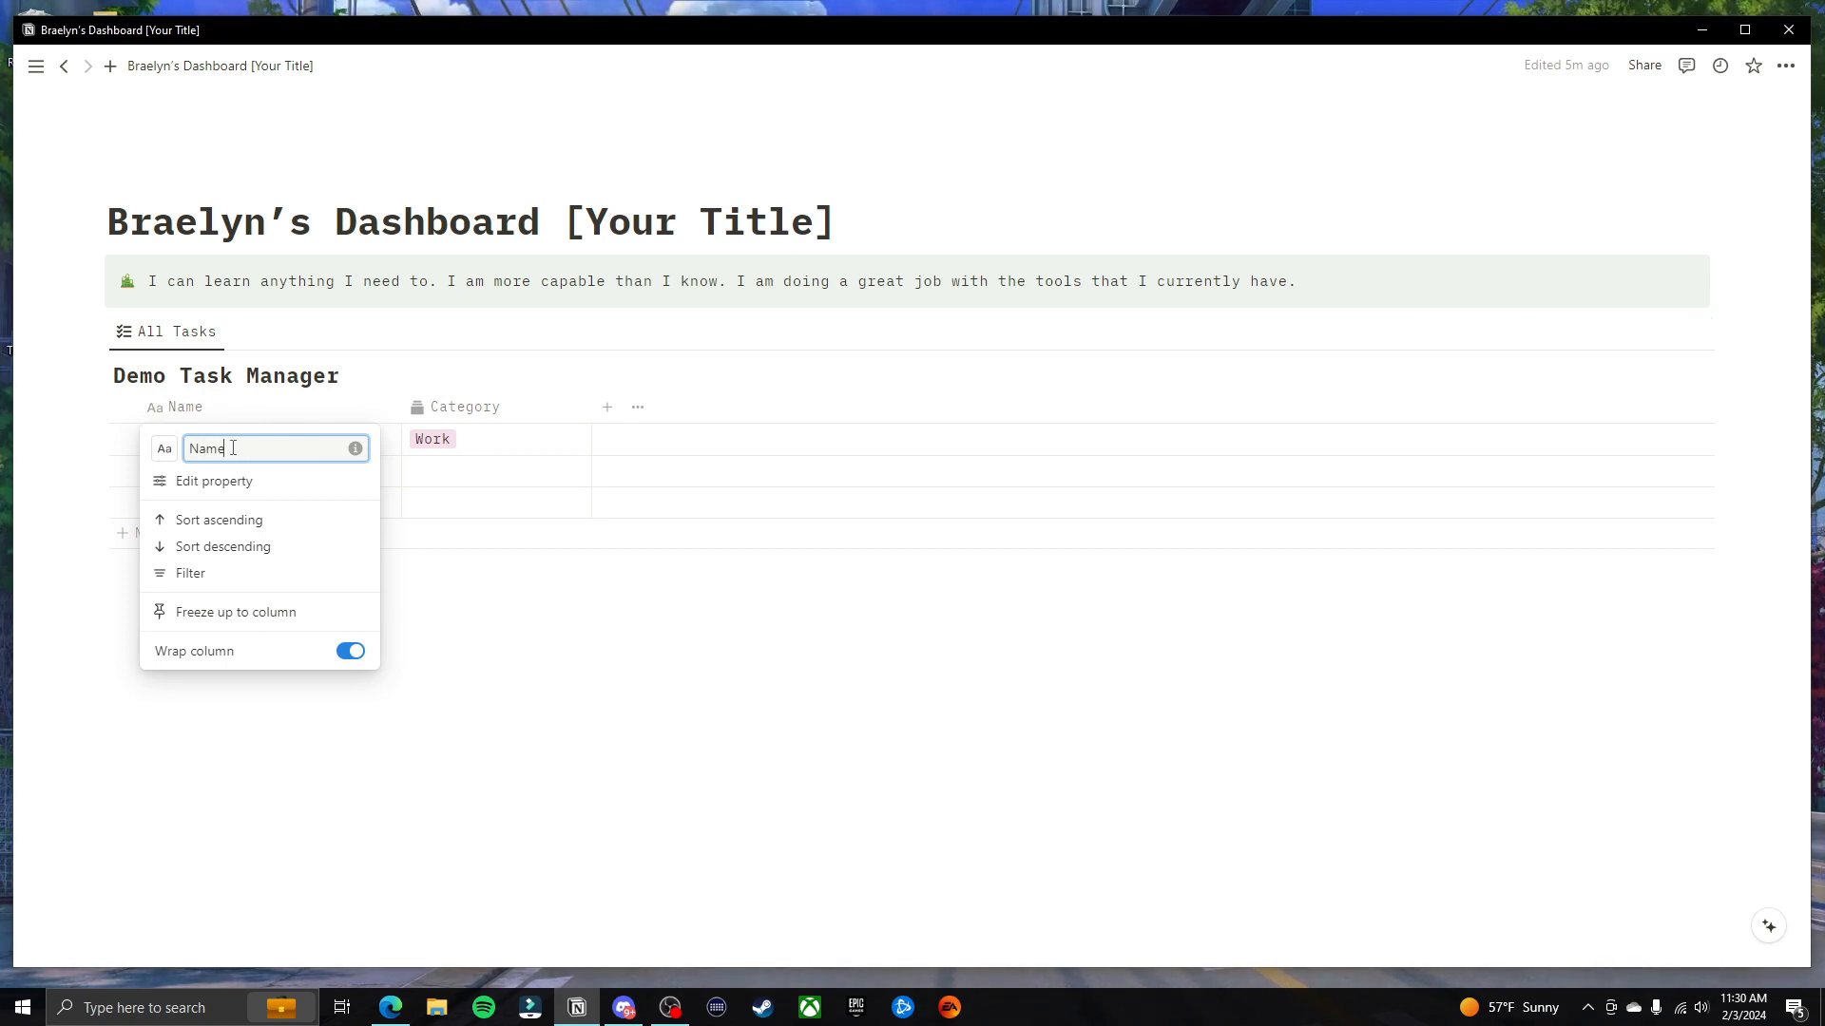
double_click(233, 448)
text(Task)
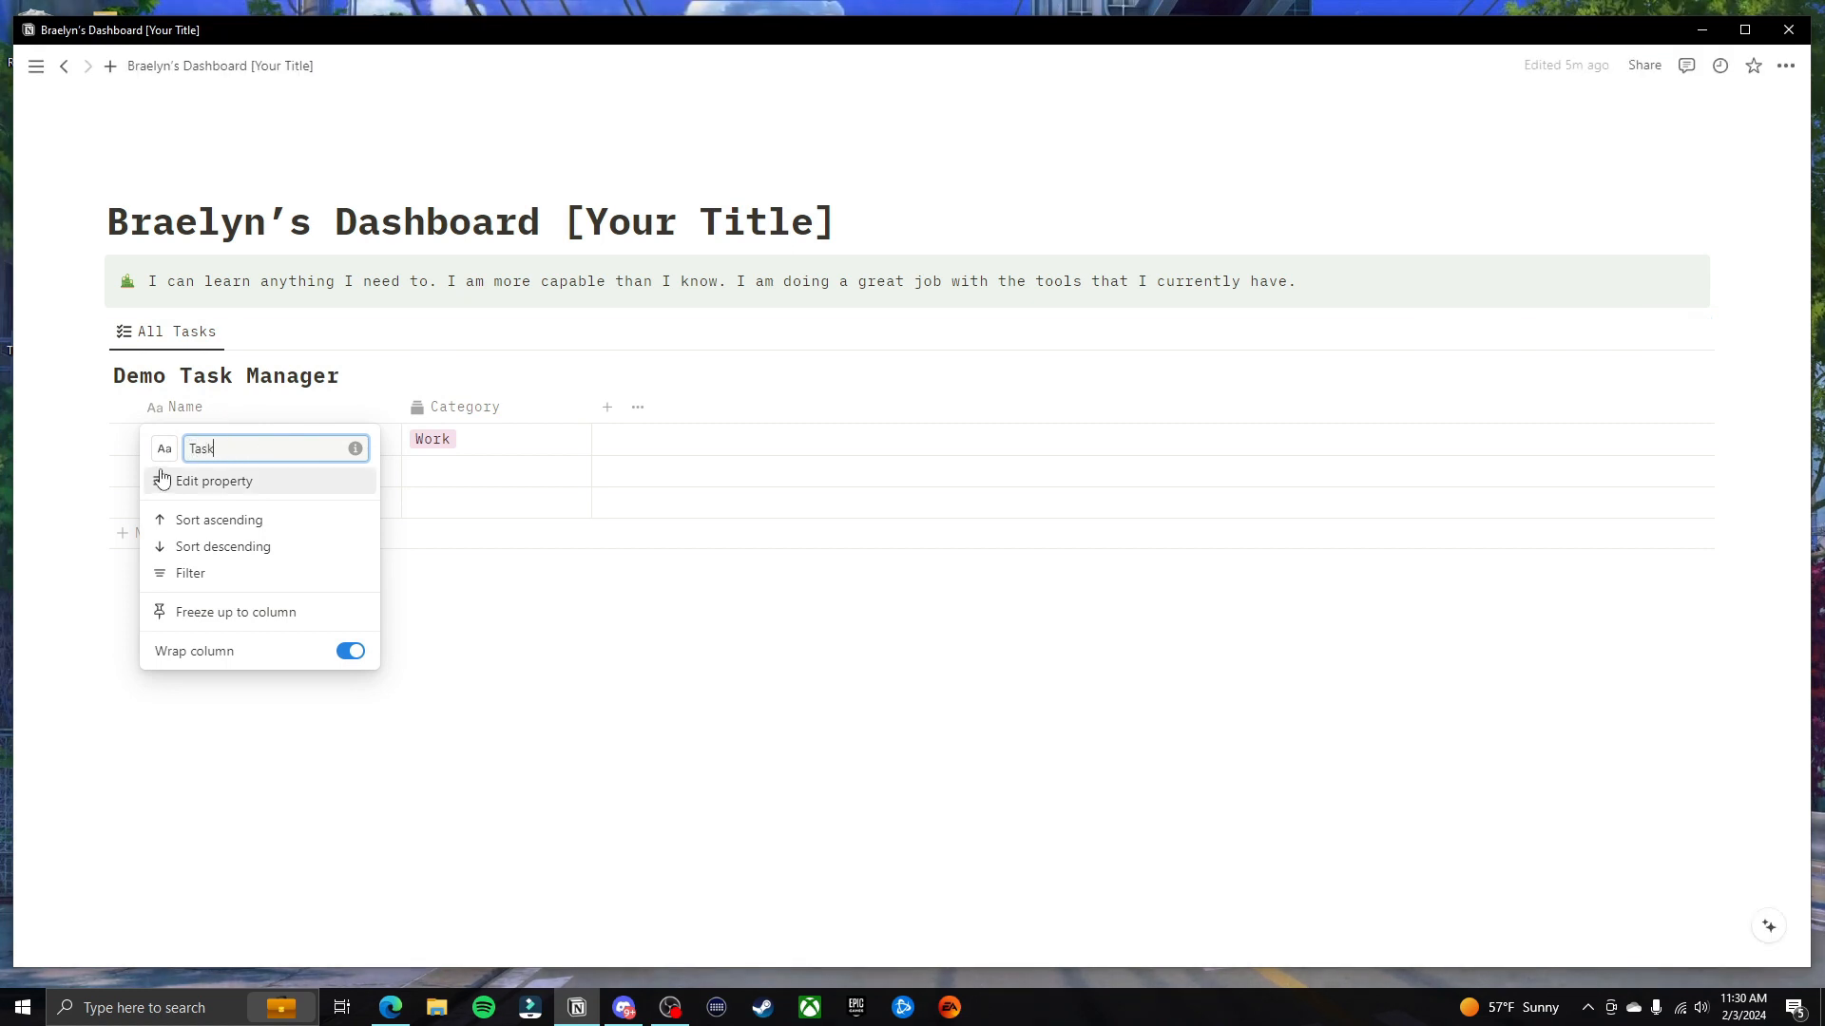
click(164, 451)
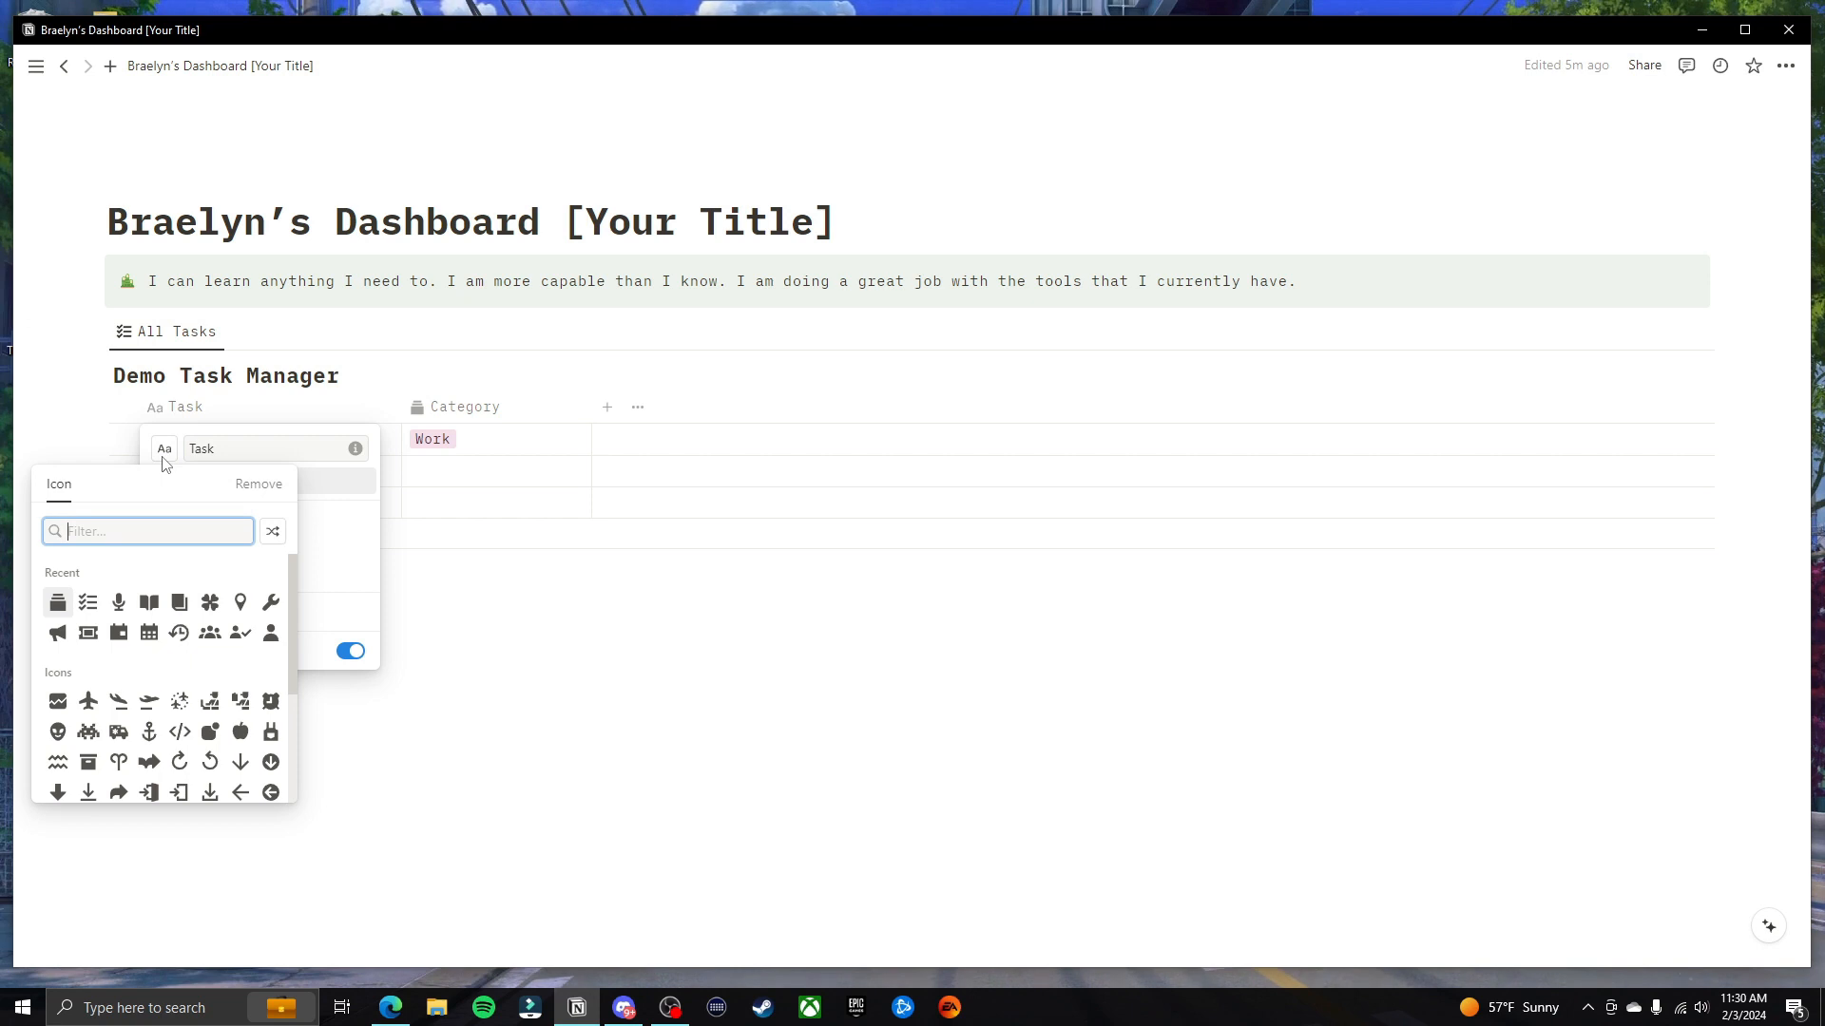
text(check)
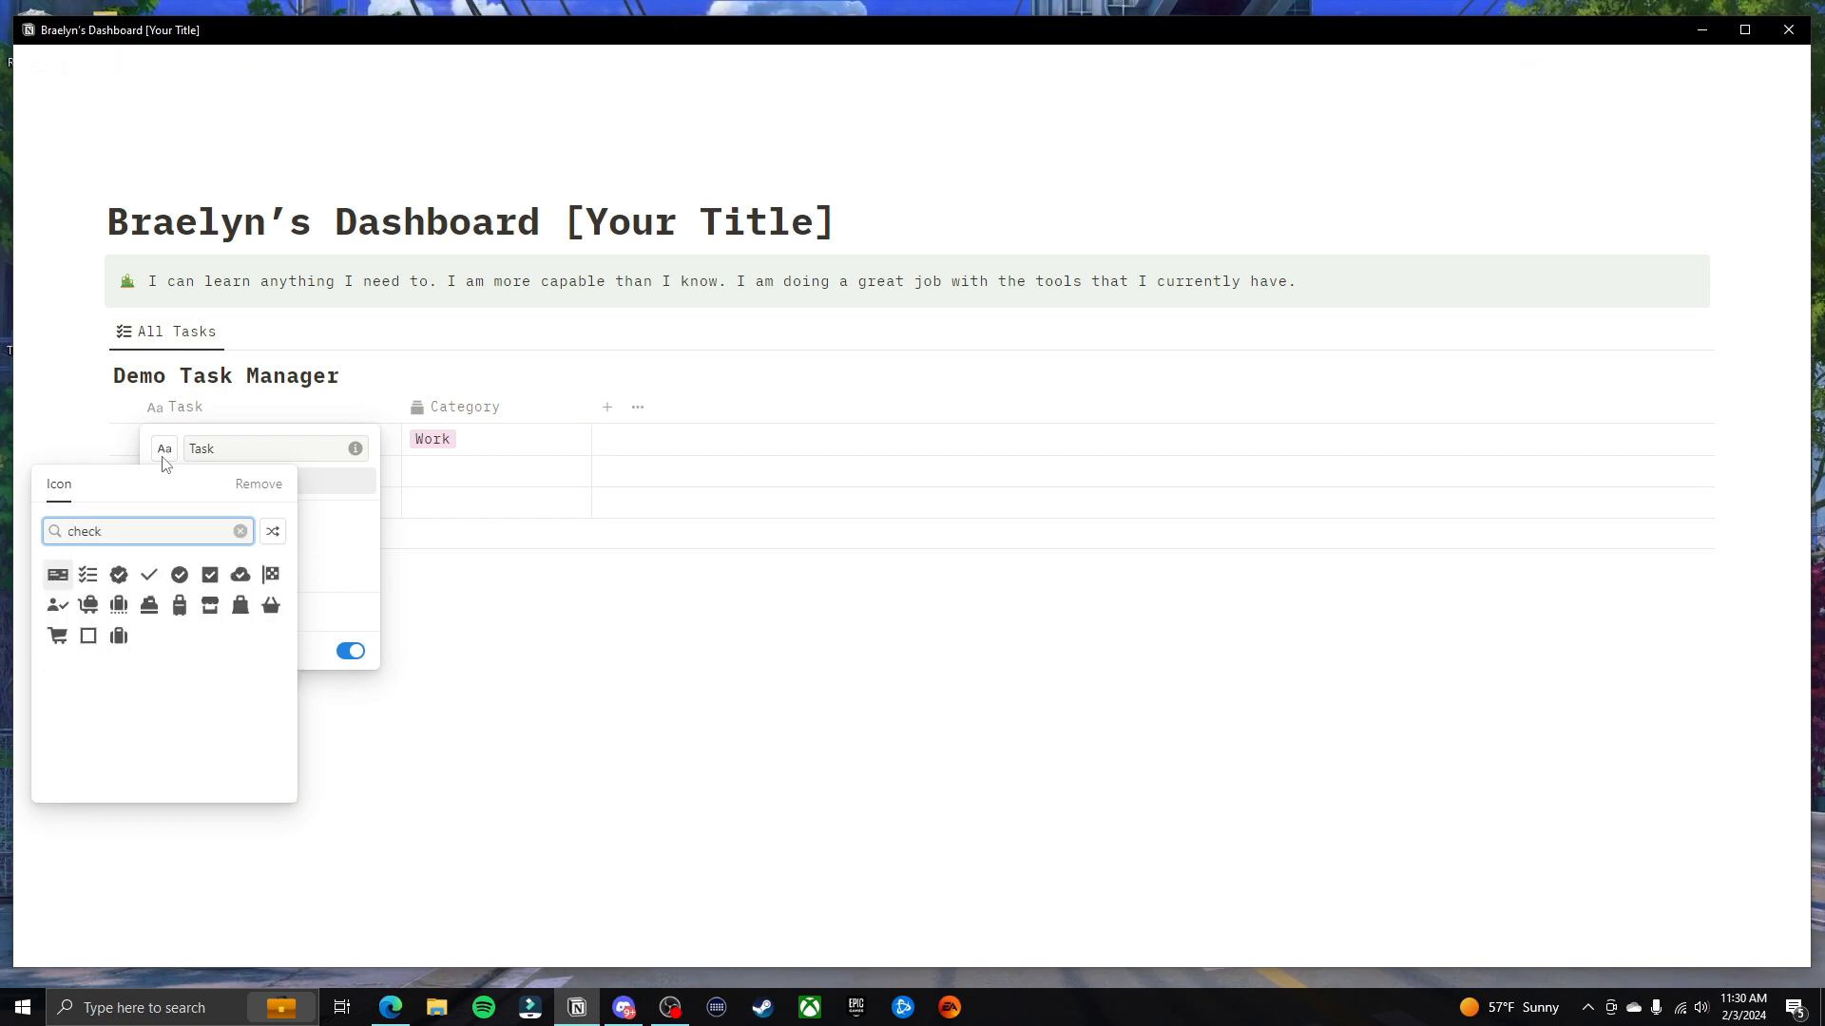
click(210, 575)
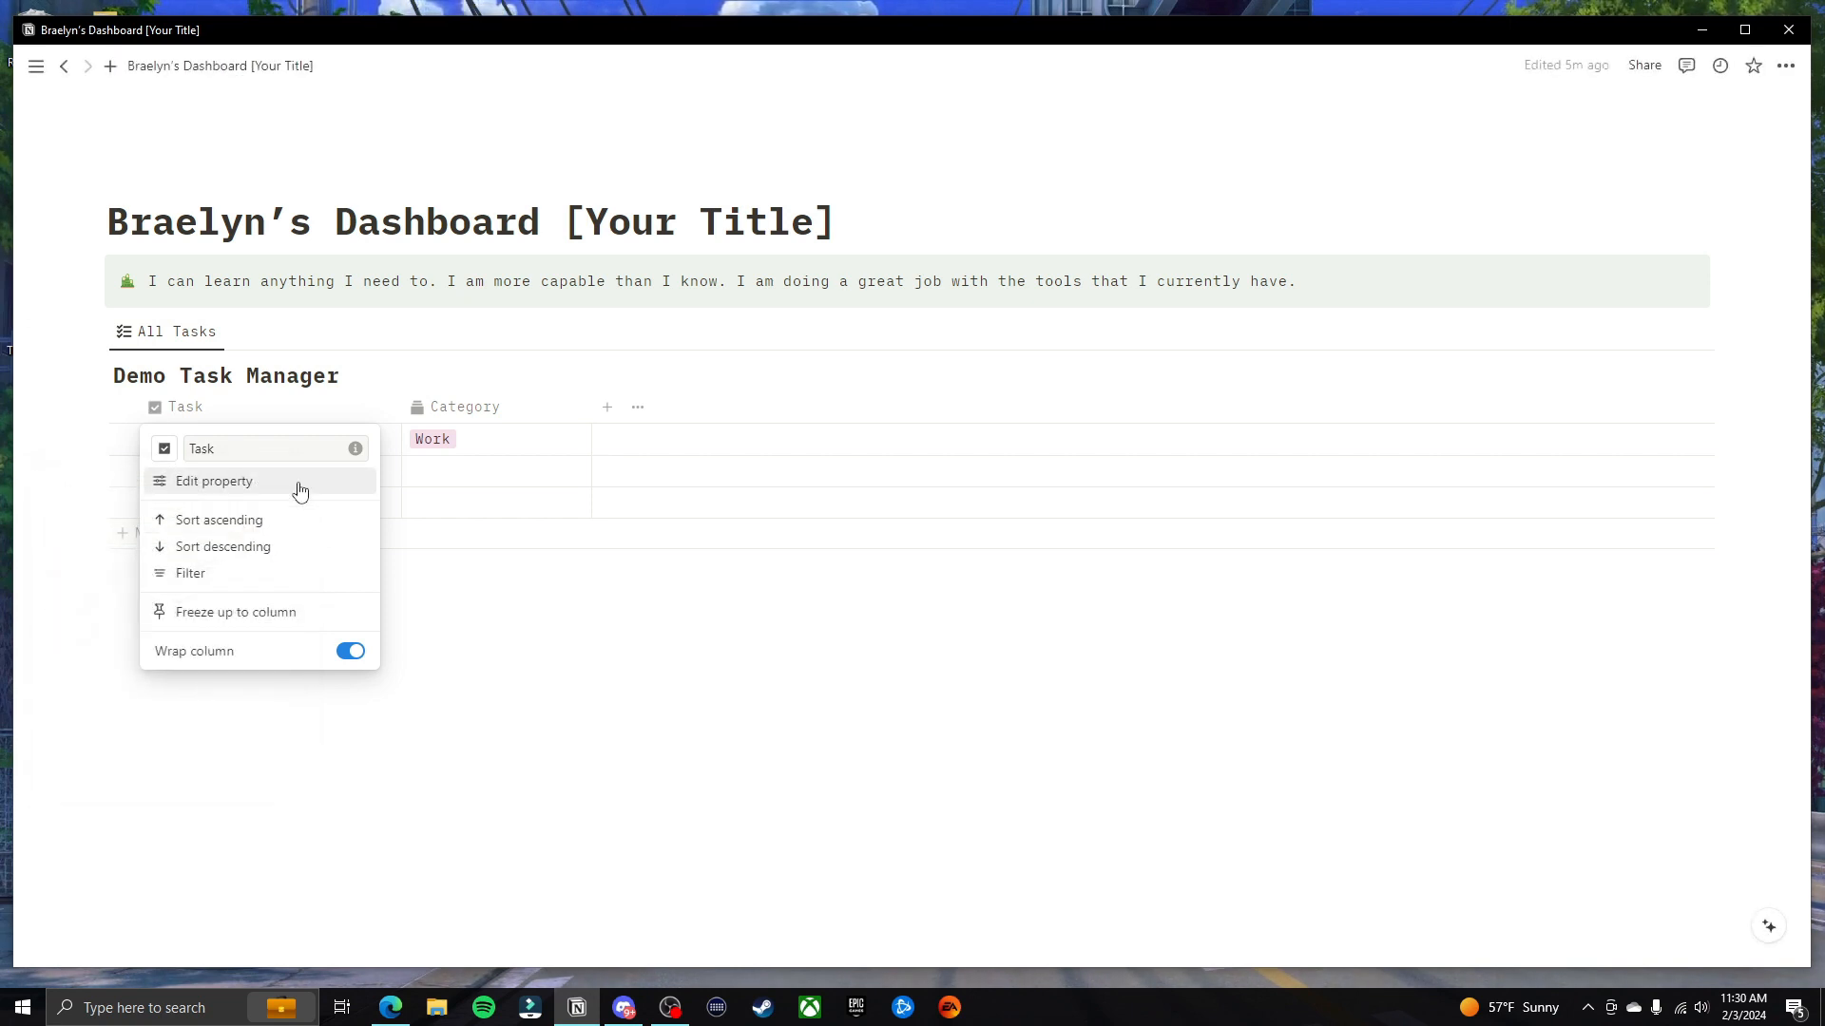
click(166, 449)
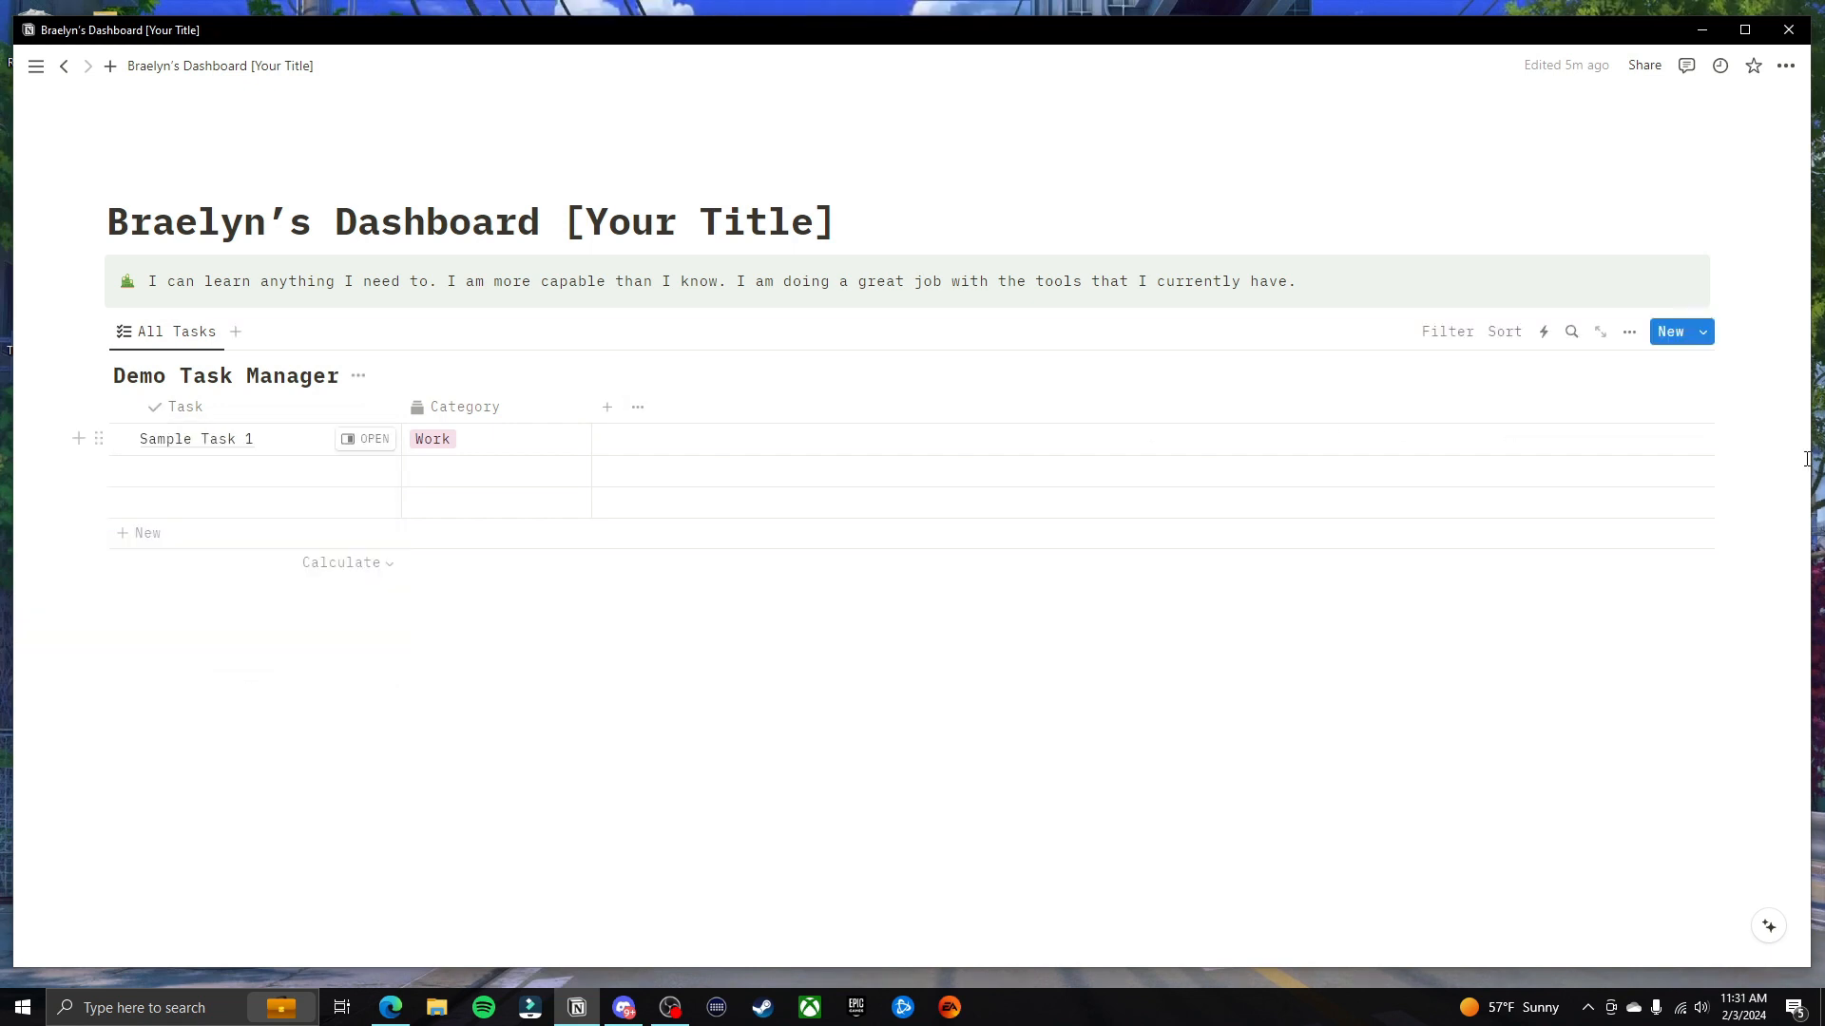
Add a Date property to the Demo Task Manager database
click(608, 417)
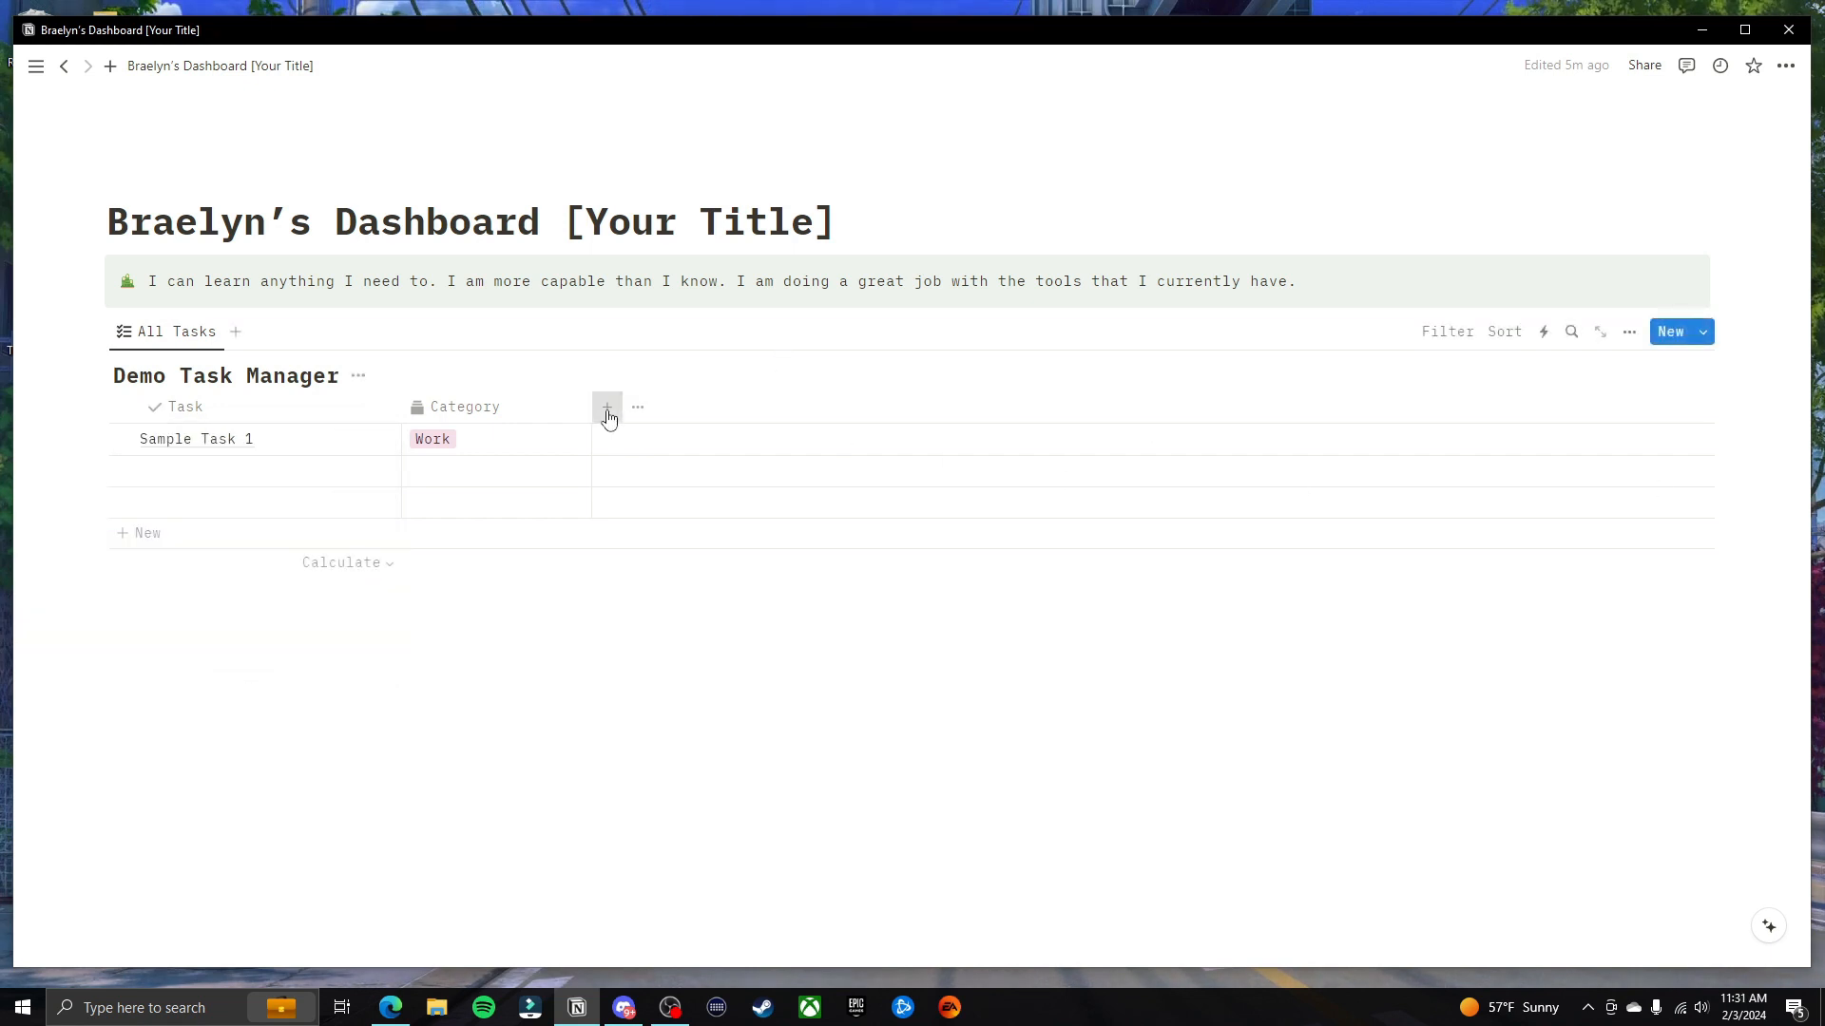
text(d)
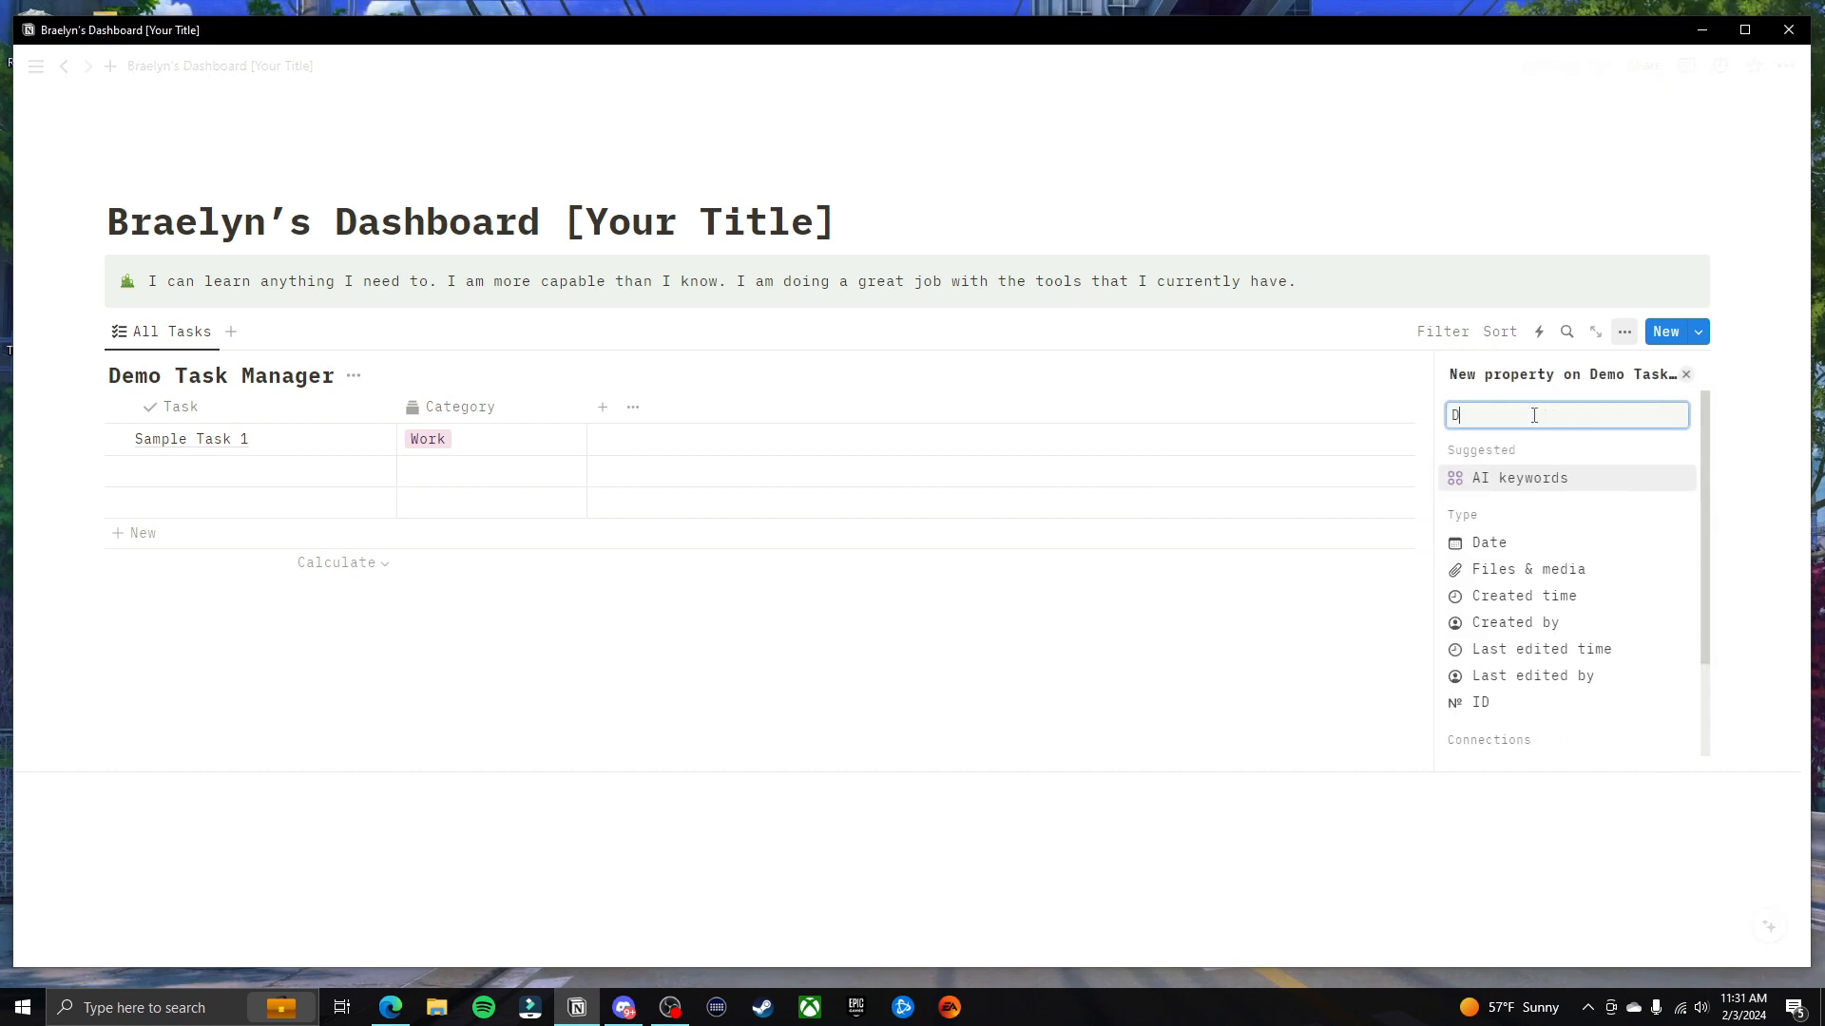
key(Return)
click(1660, 446)
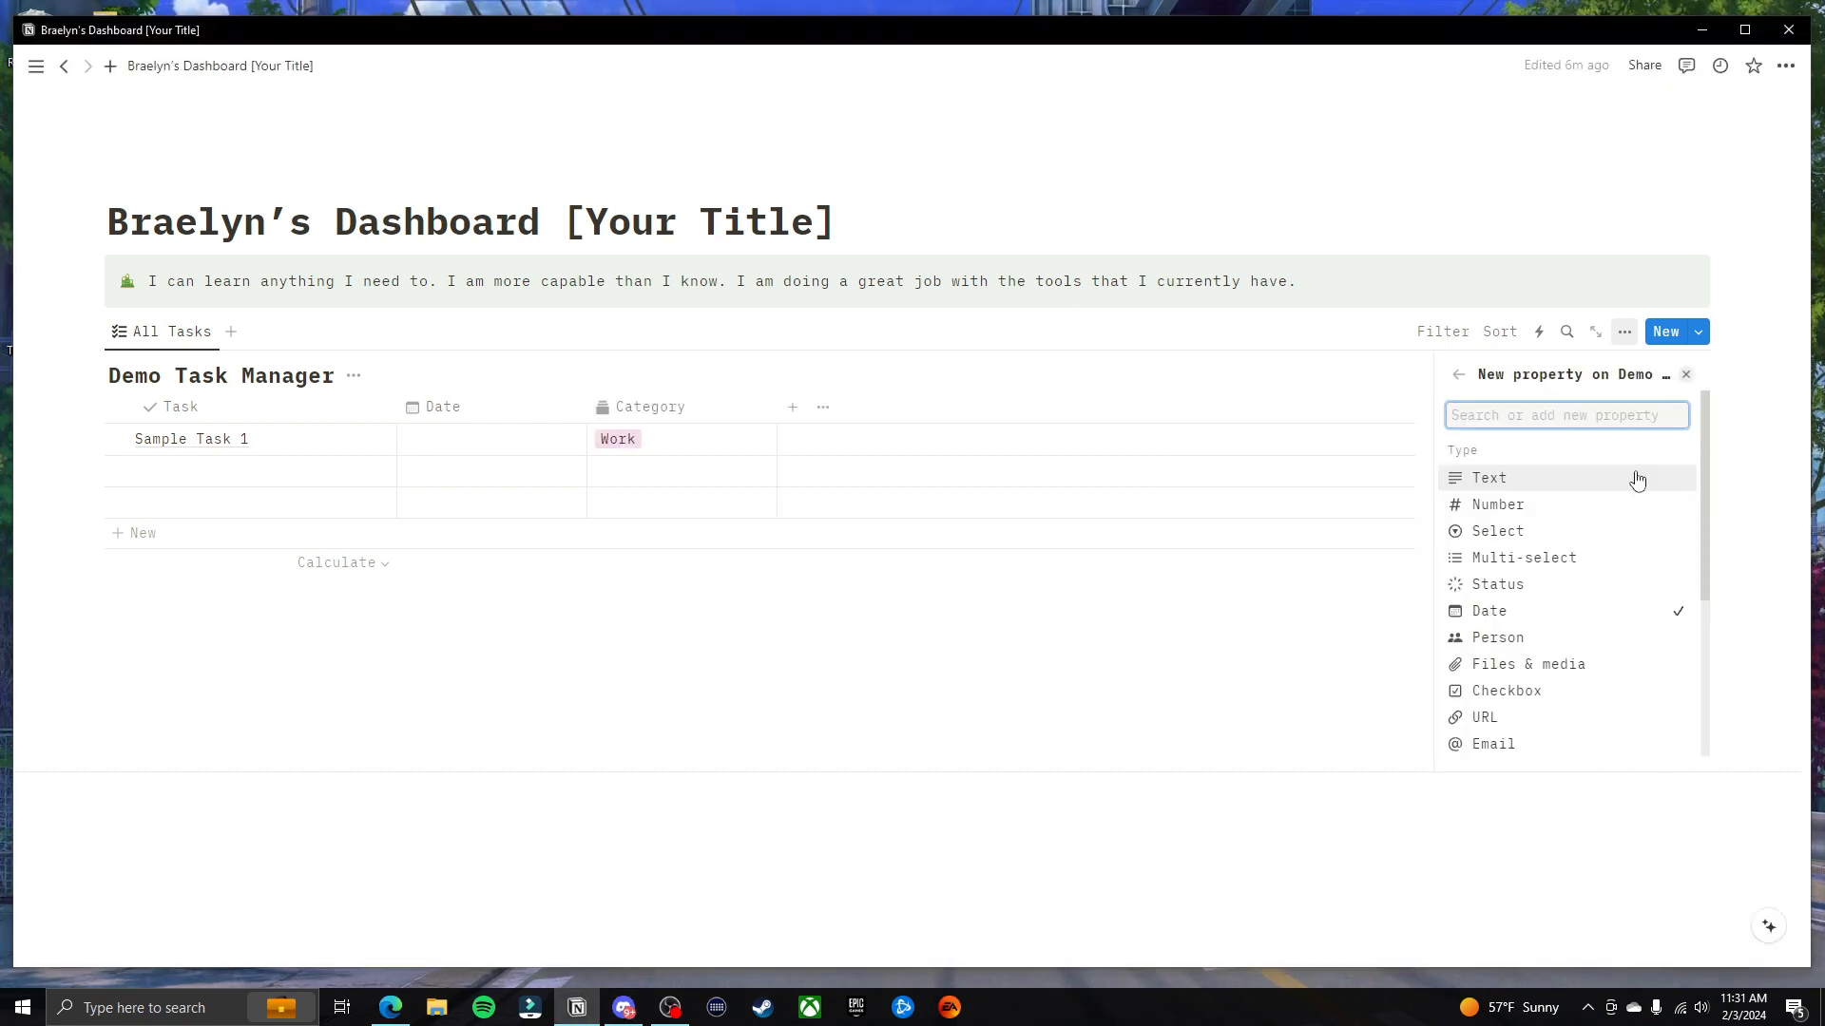
click(1570, 611)
Set the Date property's date format to Relative and close its settings
click(1635, 475)
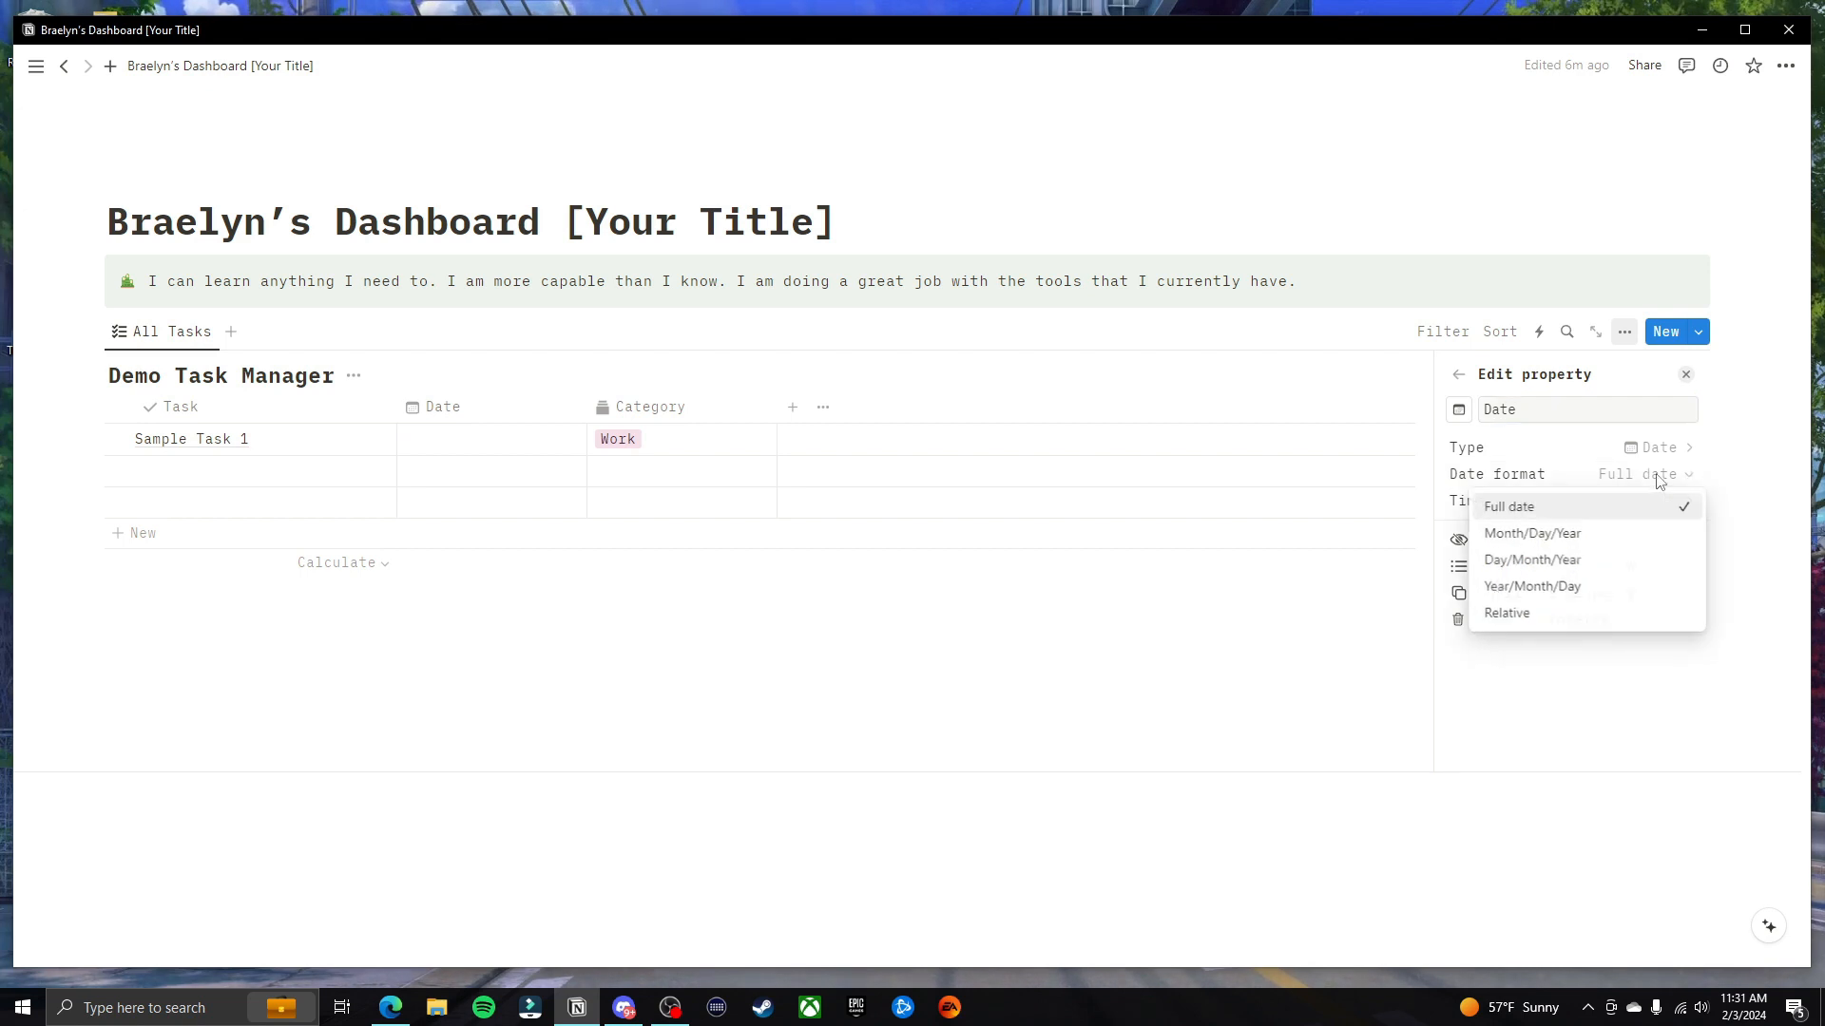
click(1618, 514)
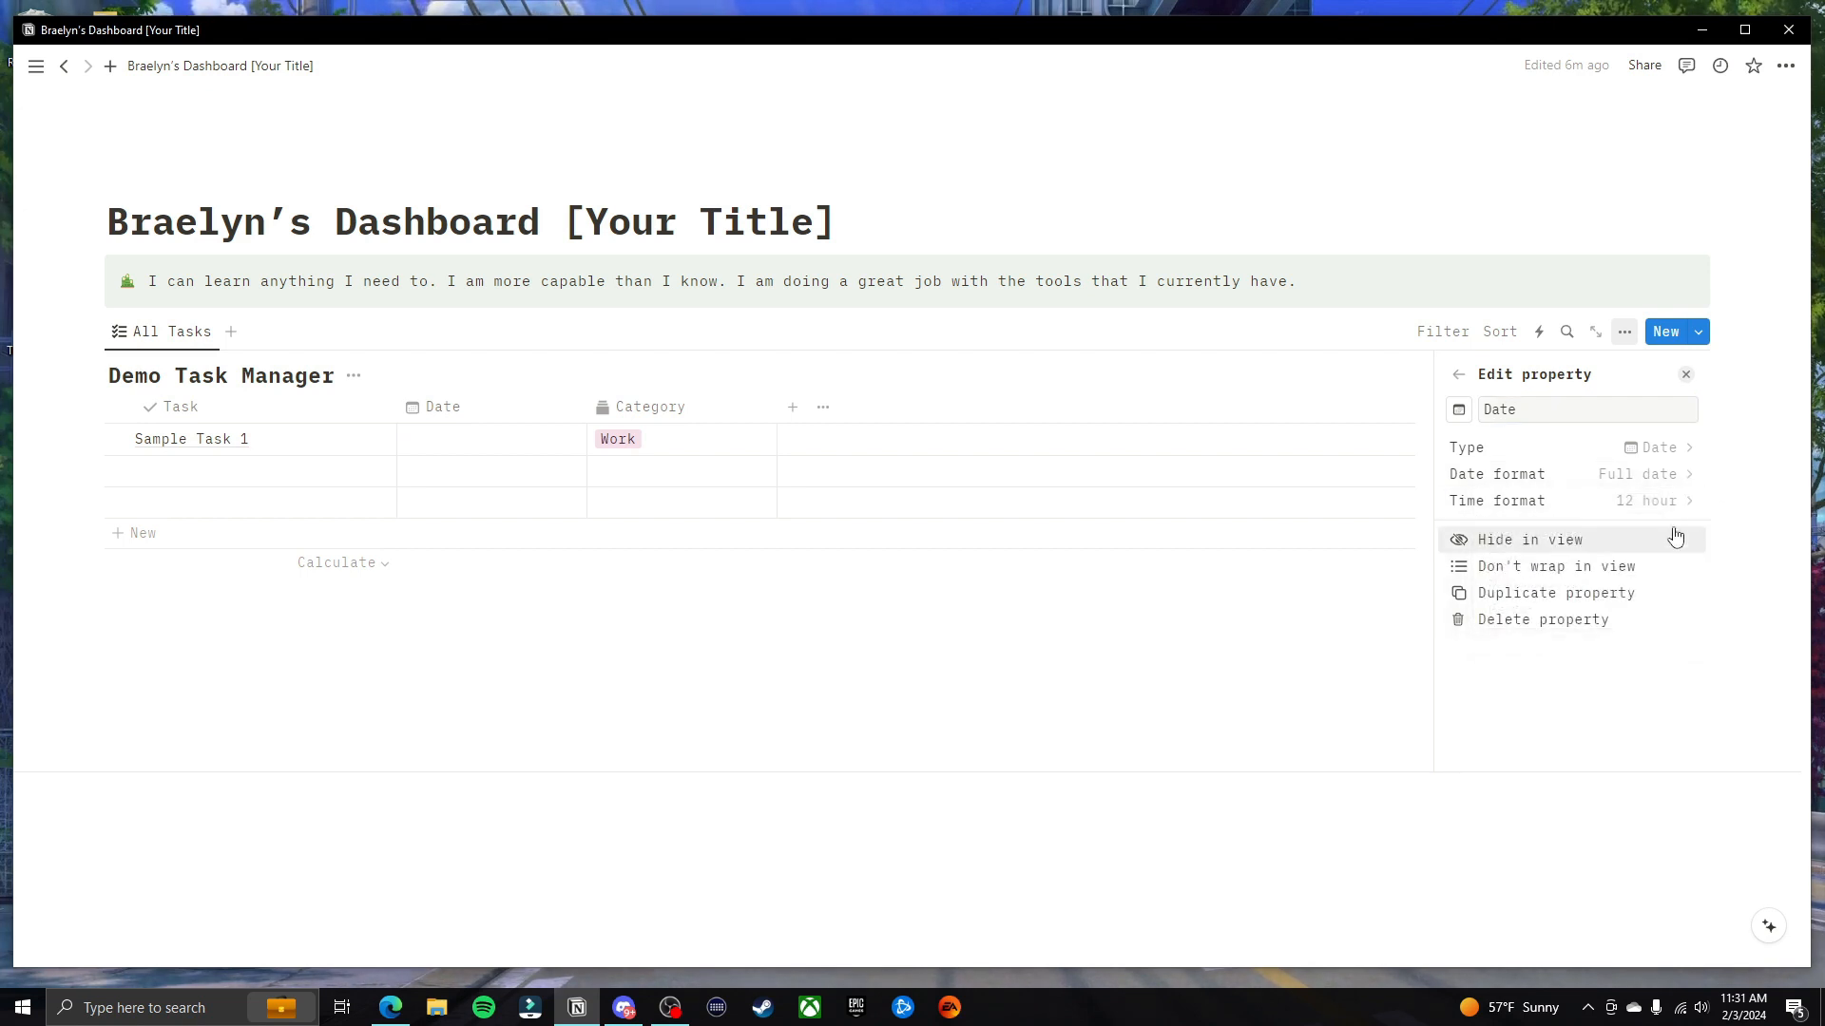
click(1665, 478)
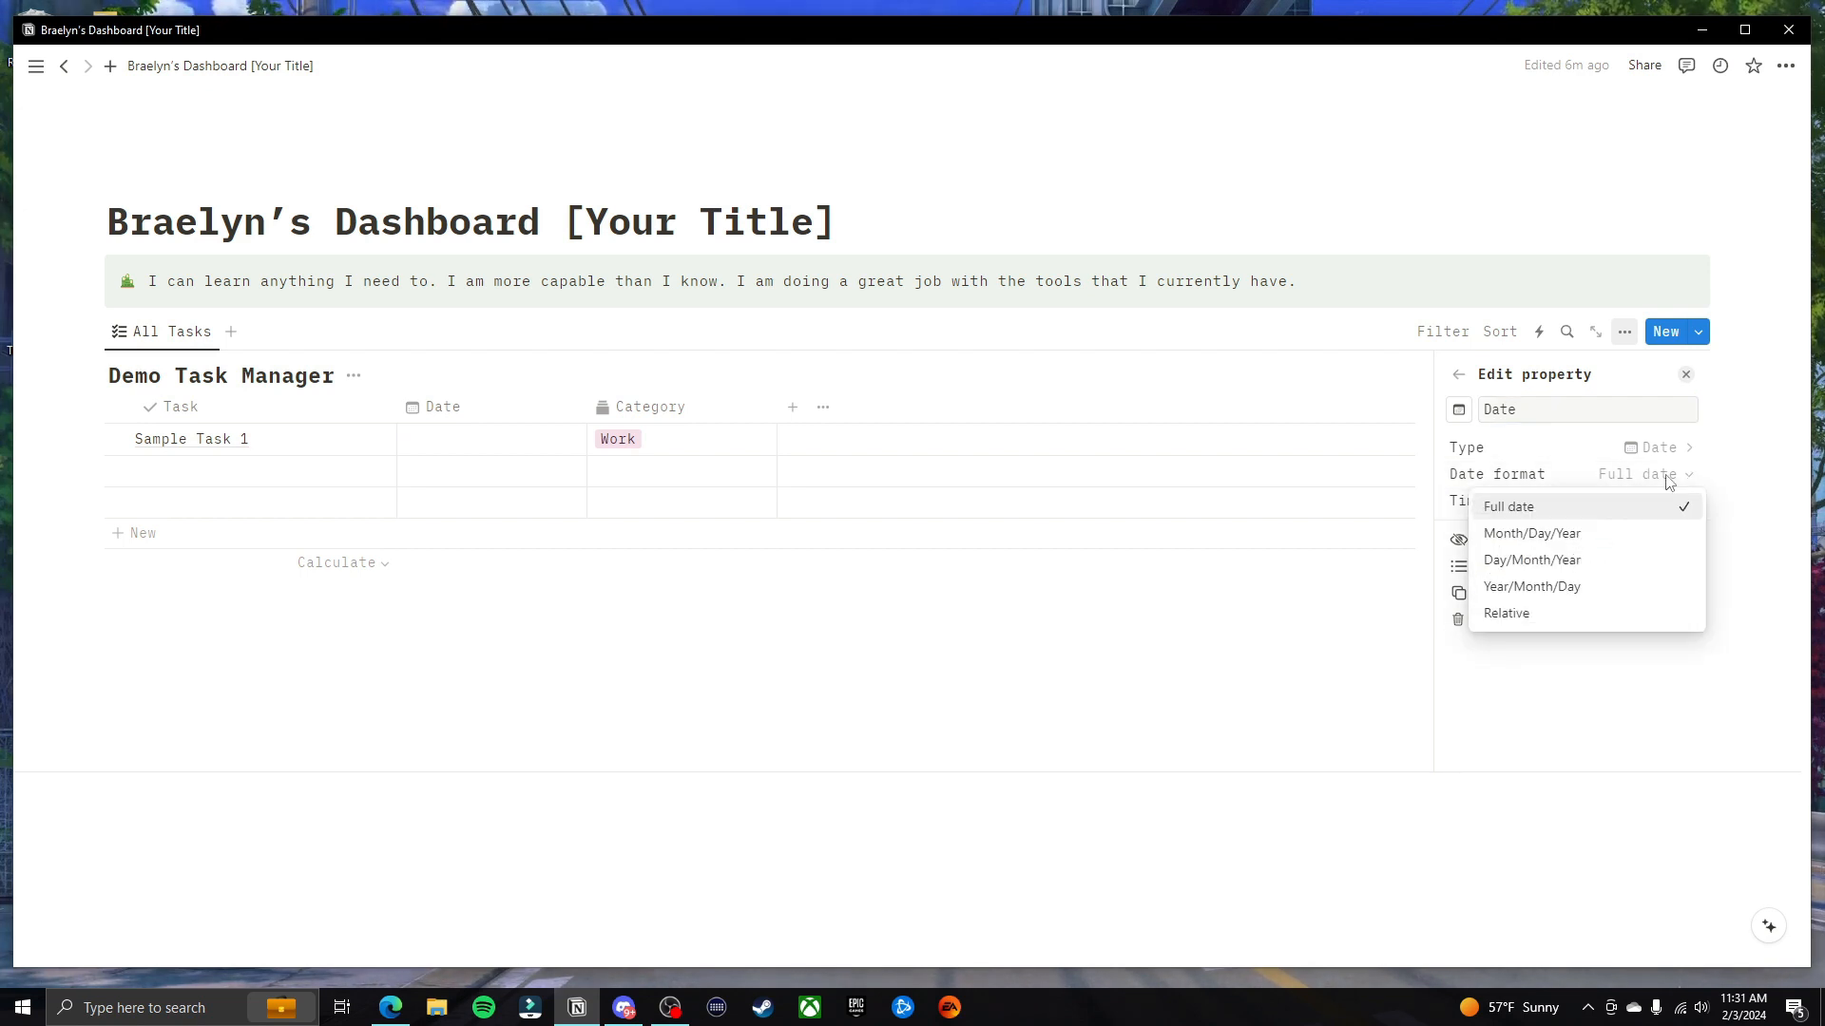
click(1535, 618)
click(1159, 651)
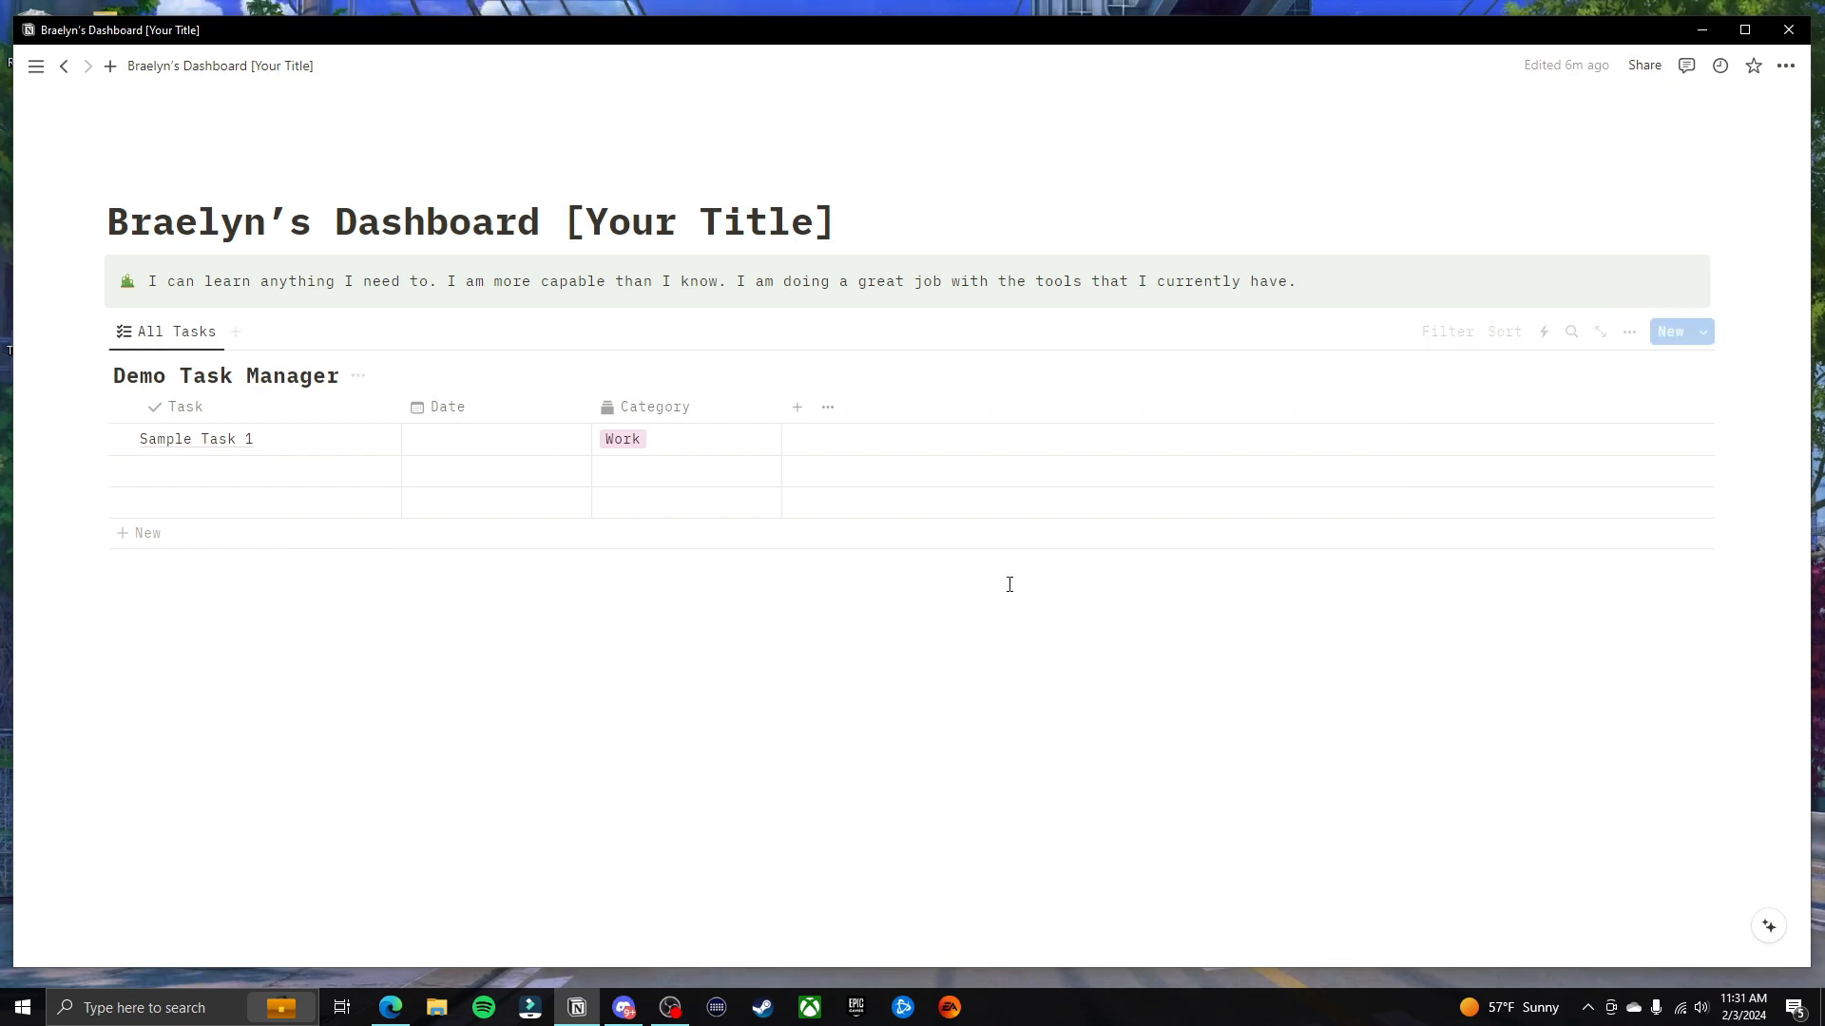
Set the date of Sample Task 1 to February 6, 2024
click(497, 447)
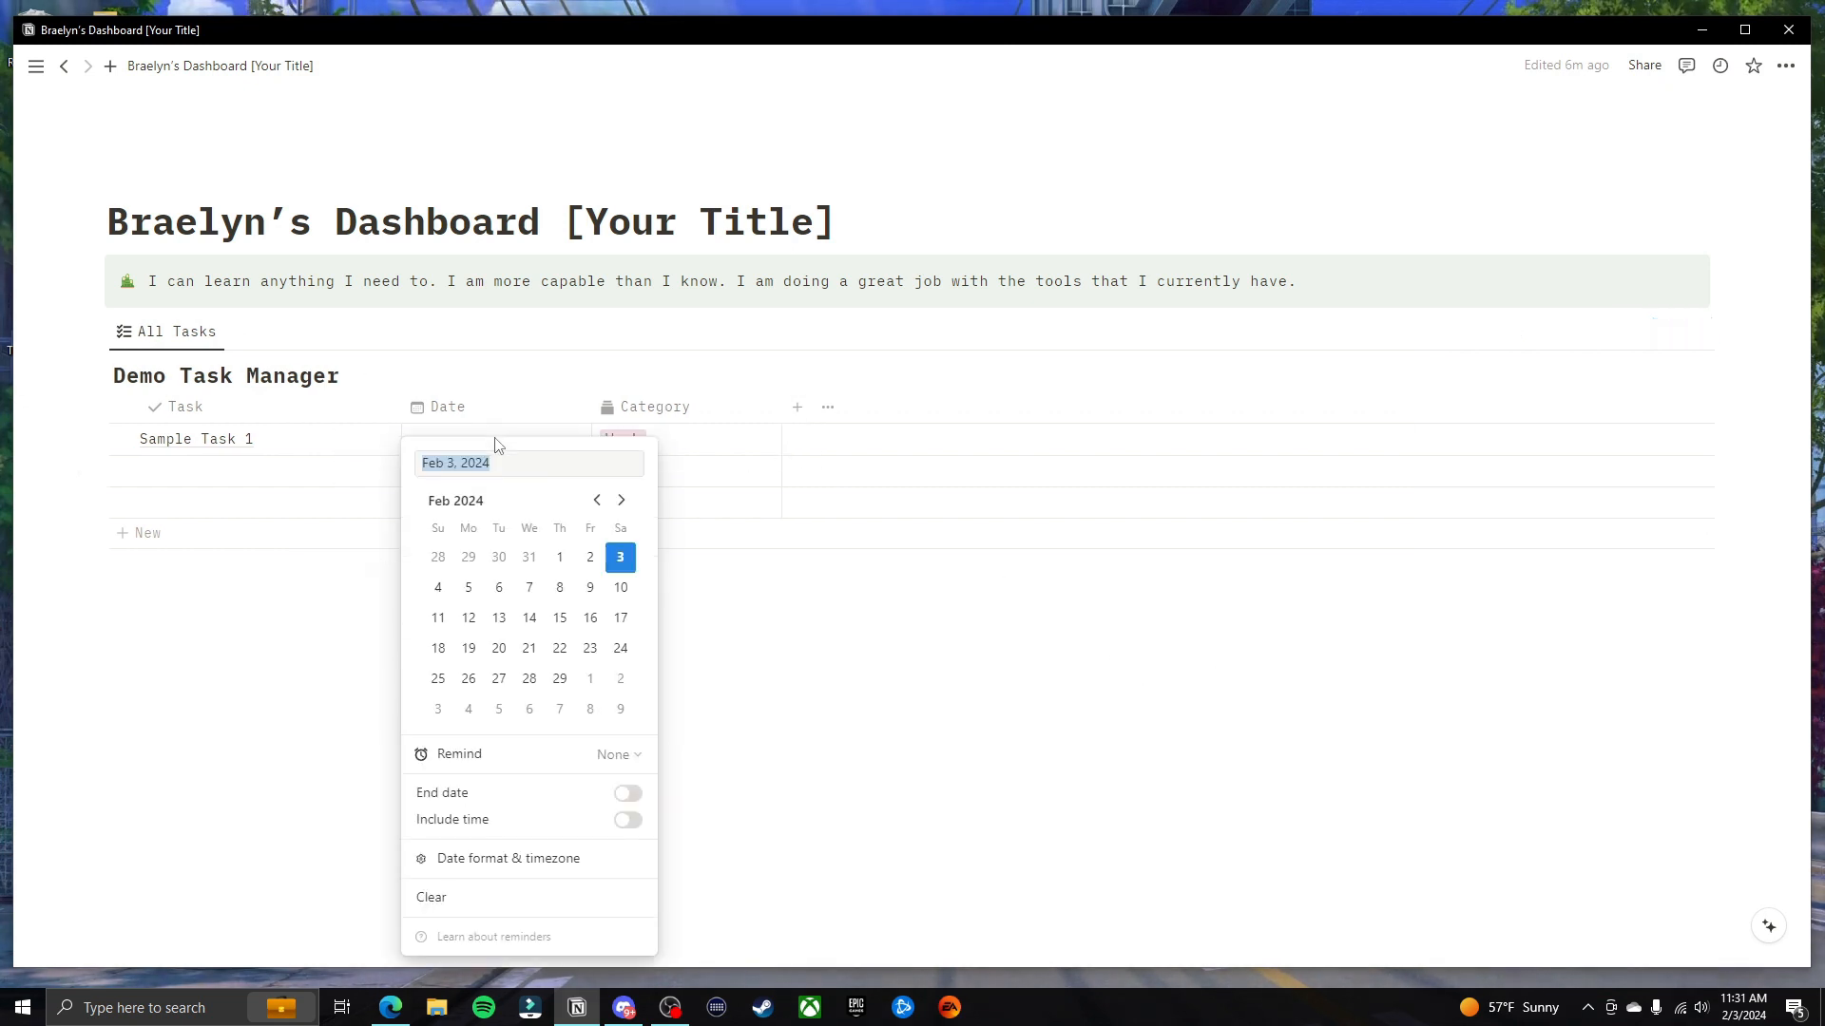
click(499, 588)
key(Escape)
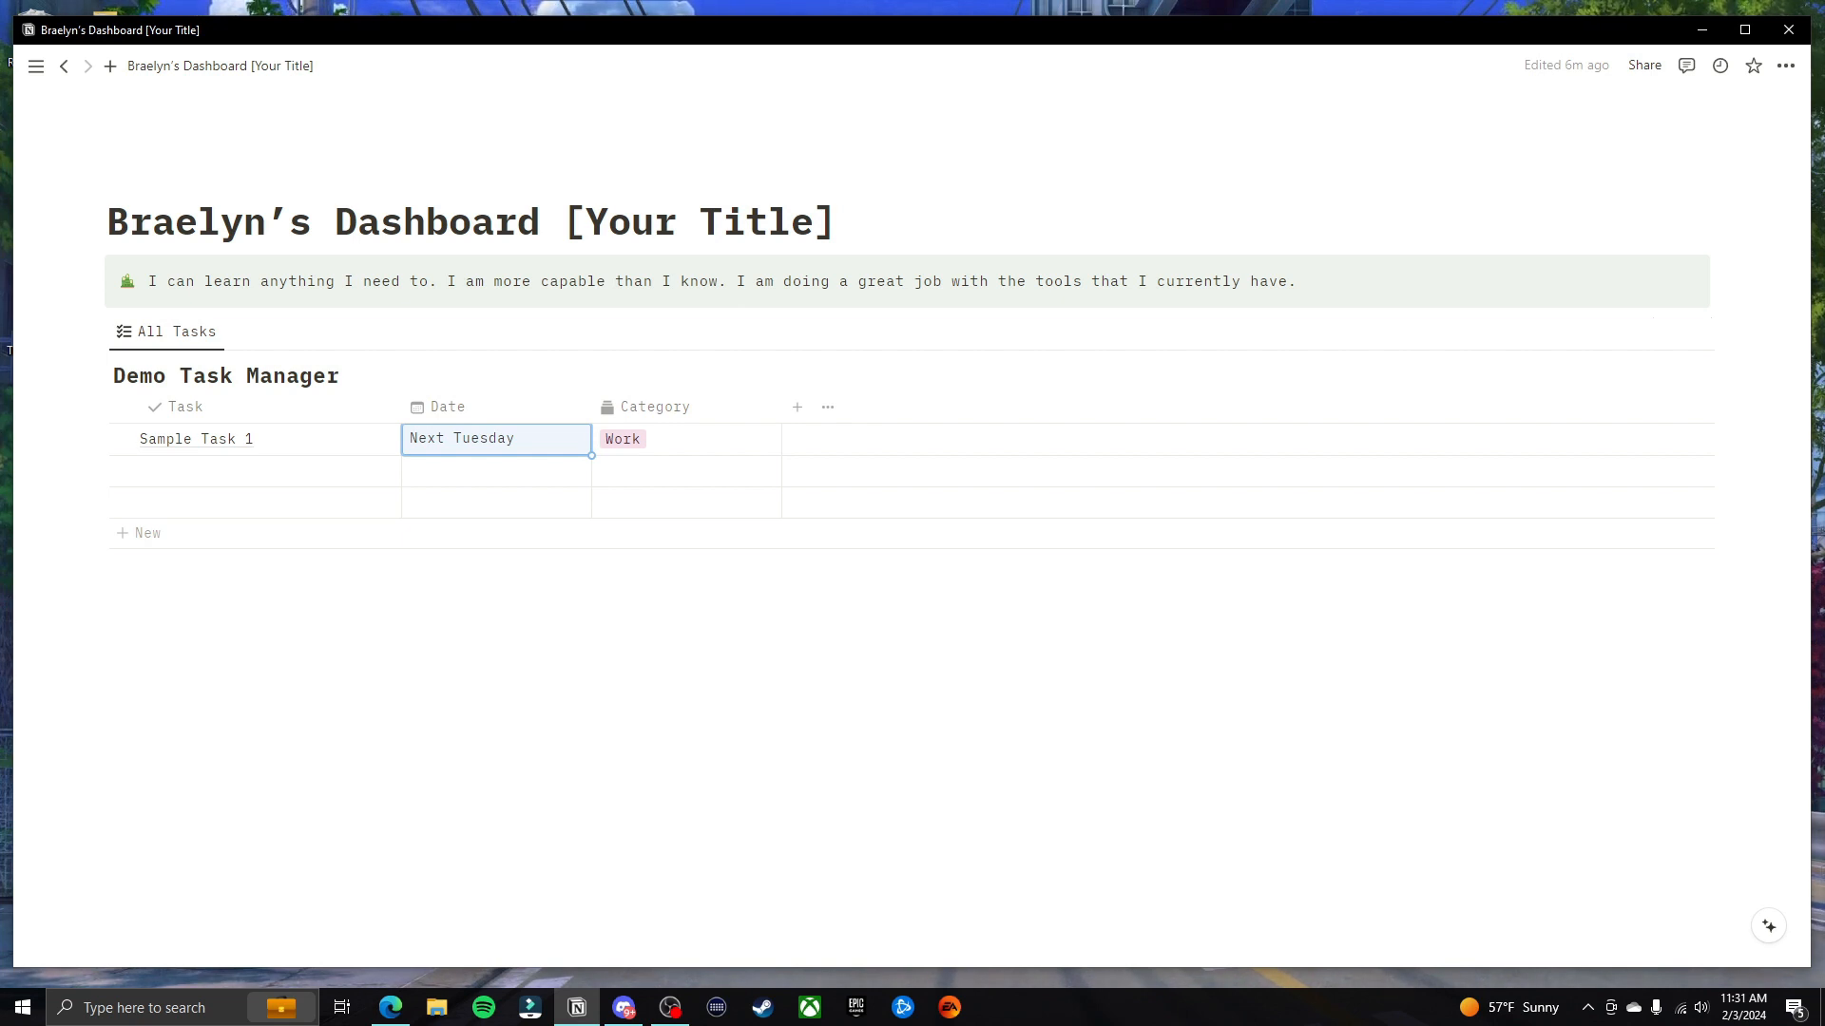
click(1511, 659)
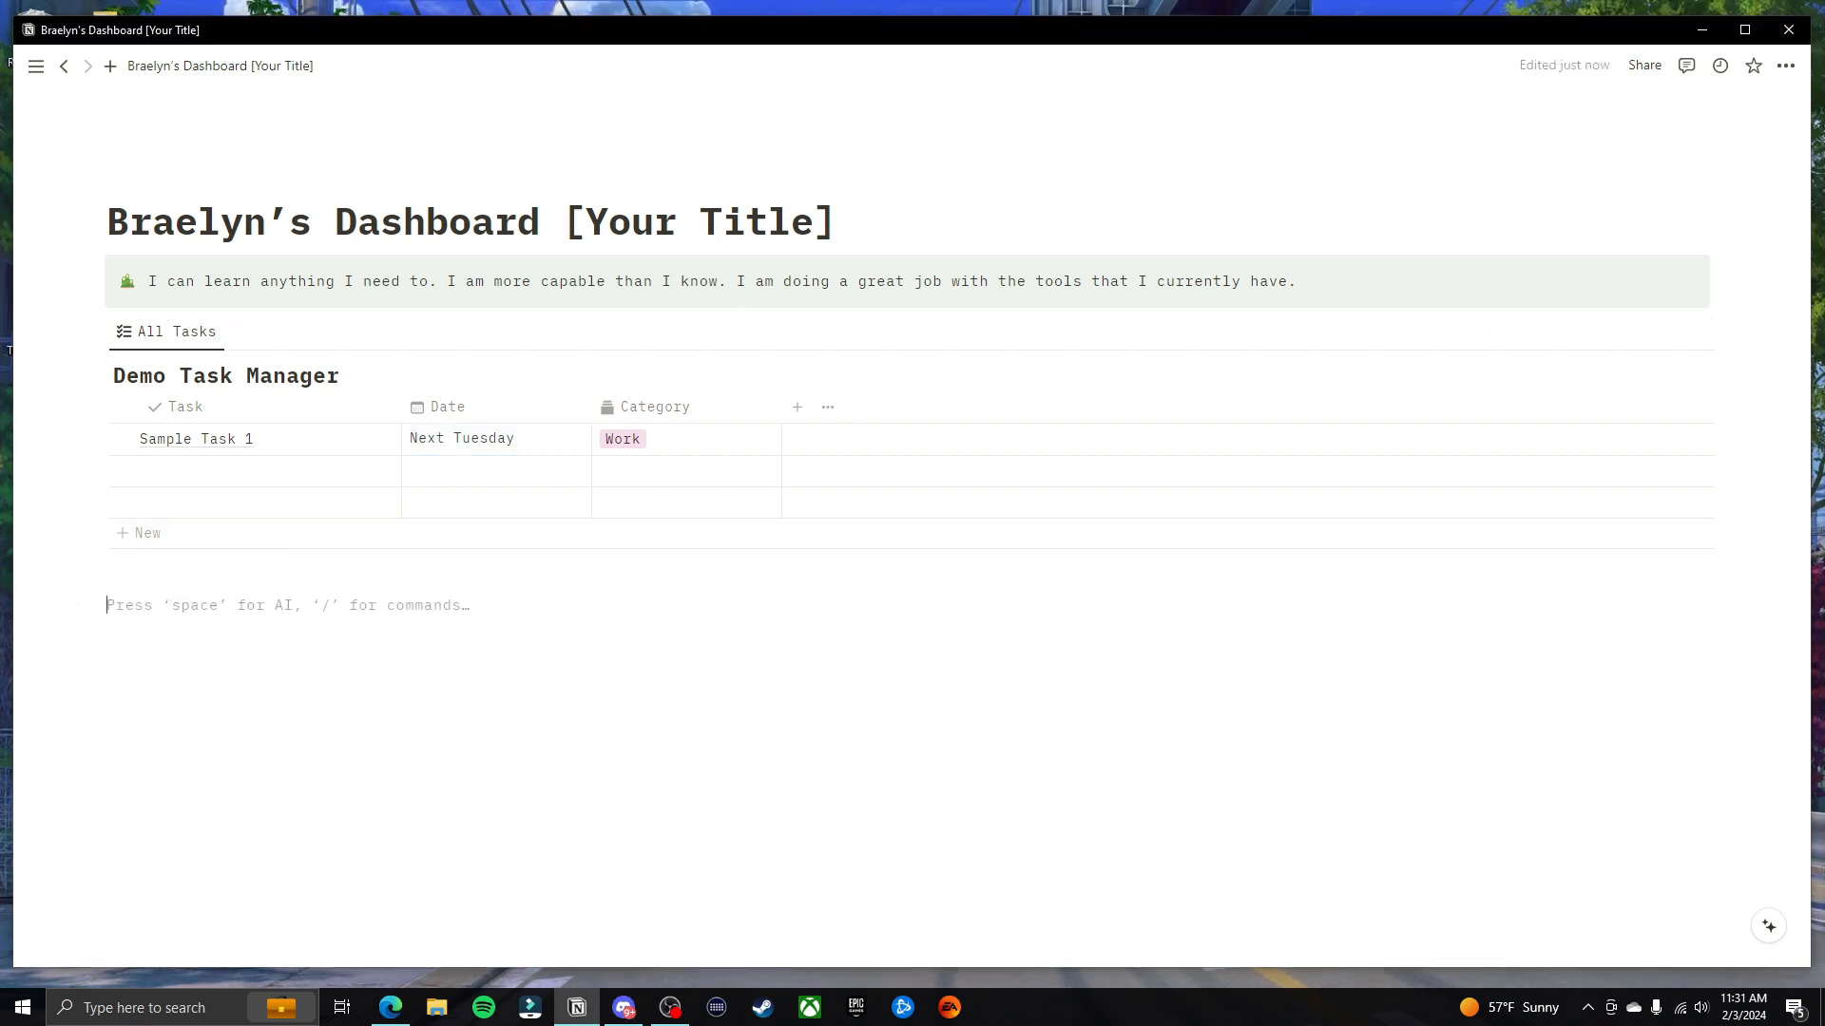
Review the time format options of the Date property
click(446, 406)
click(496, 481)
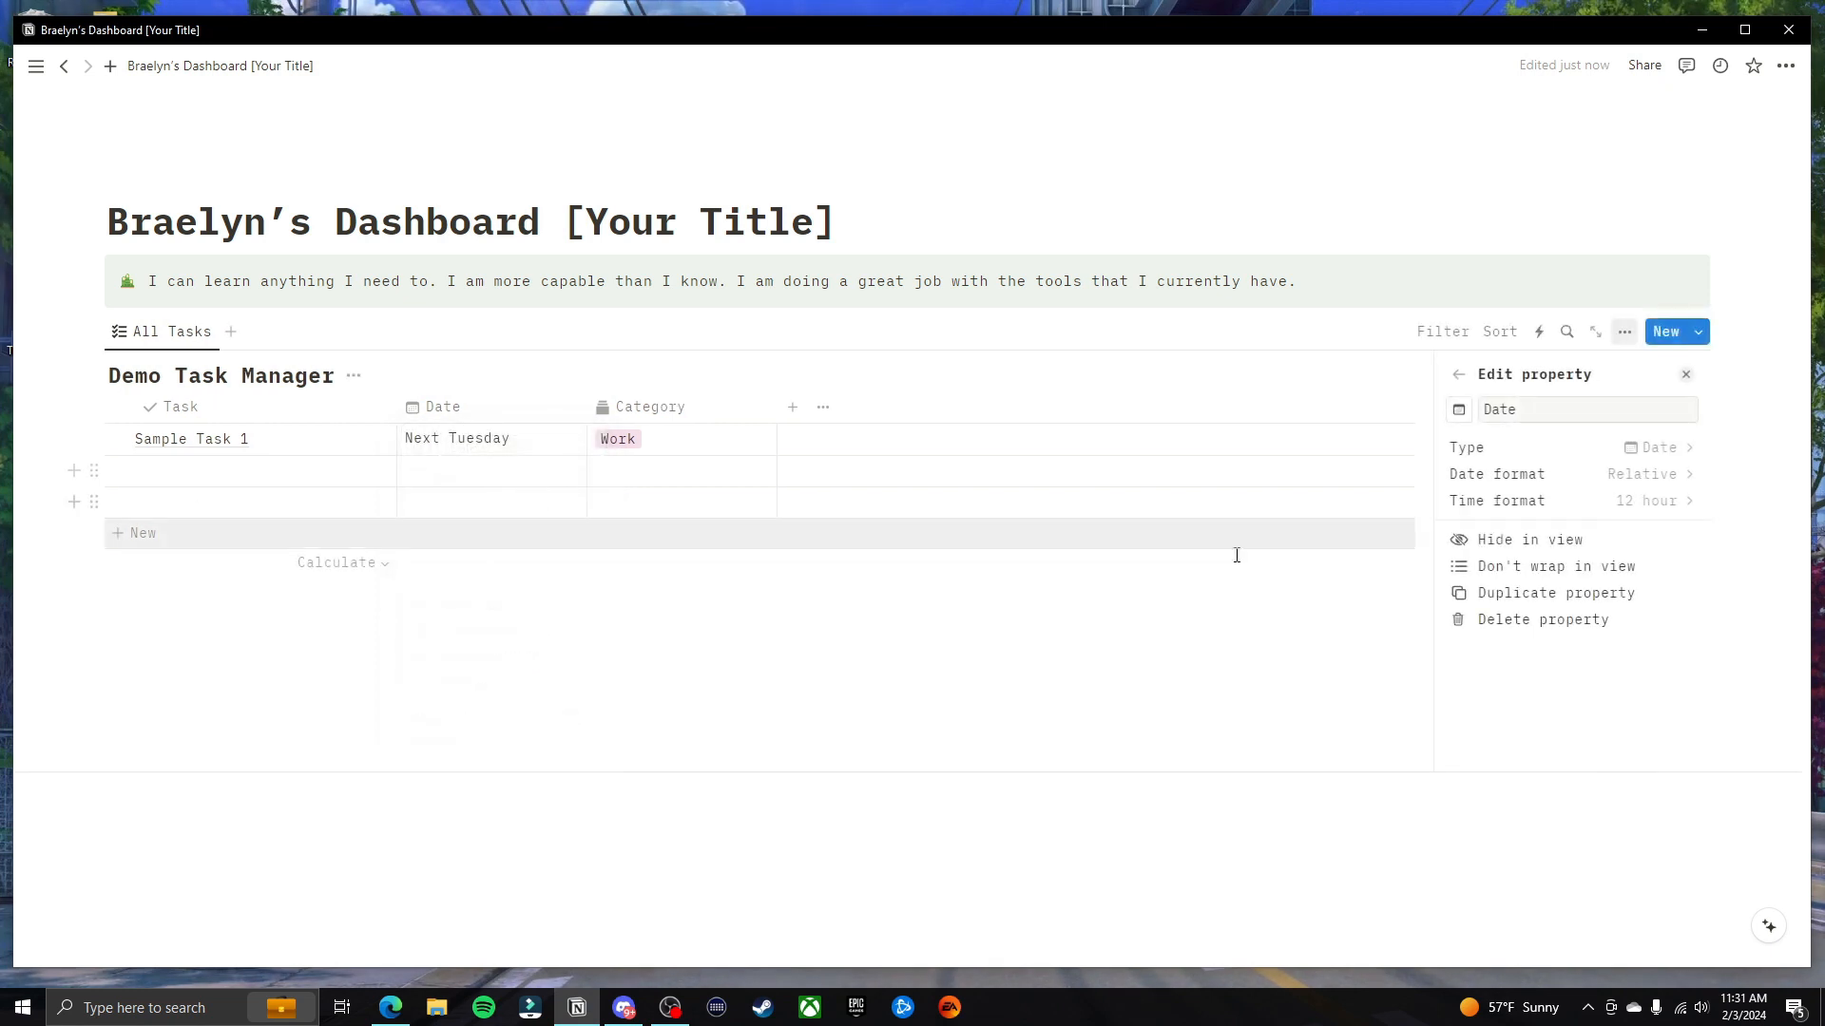
click(1650, 505)
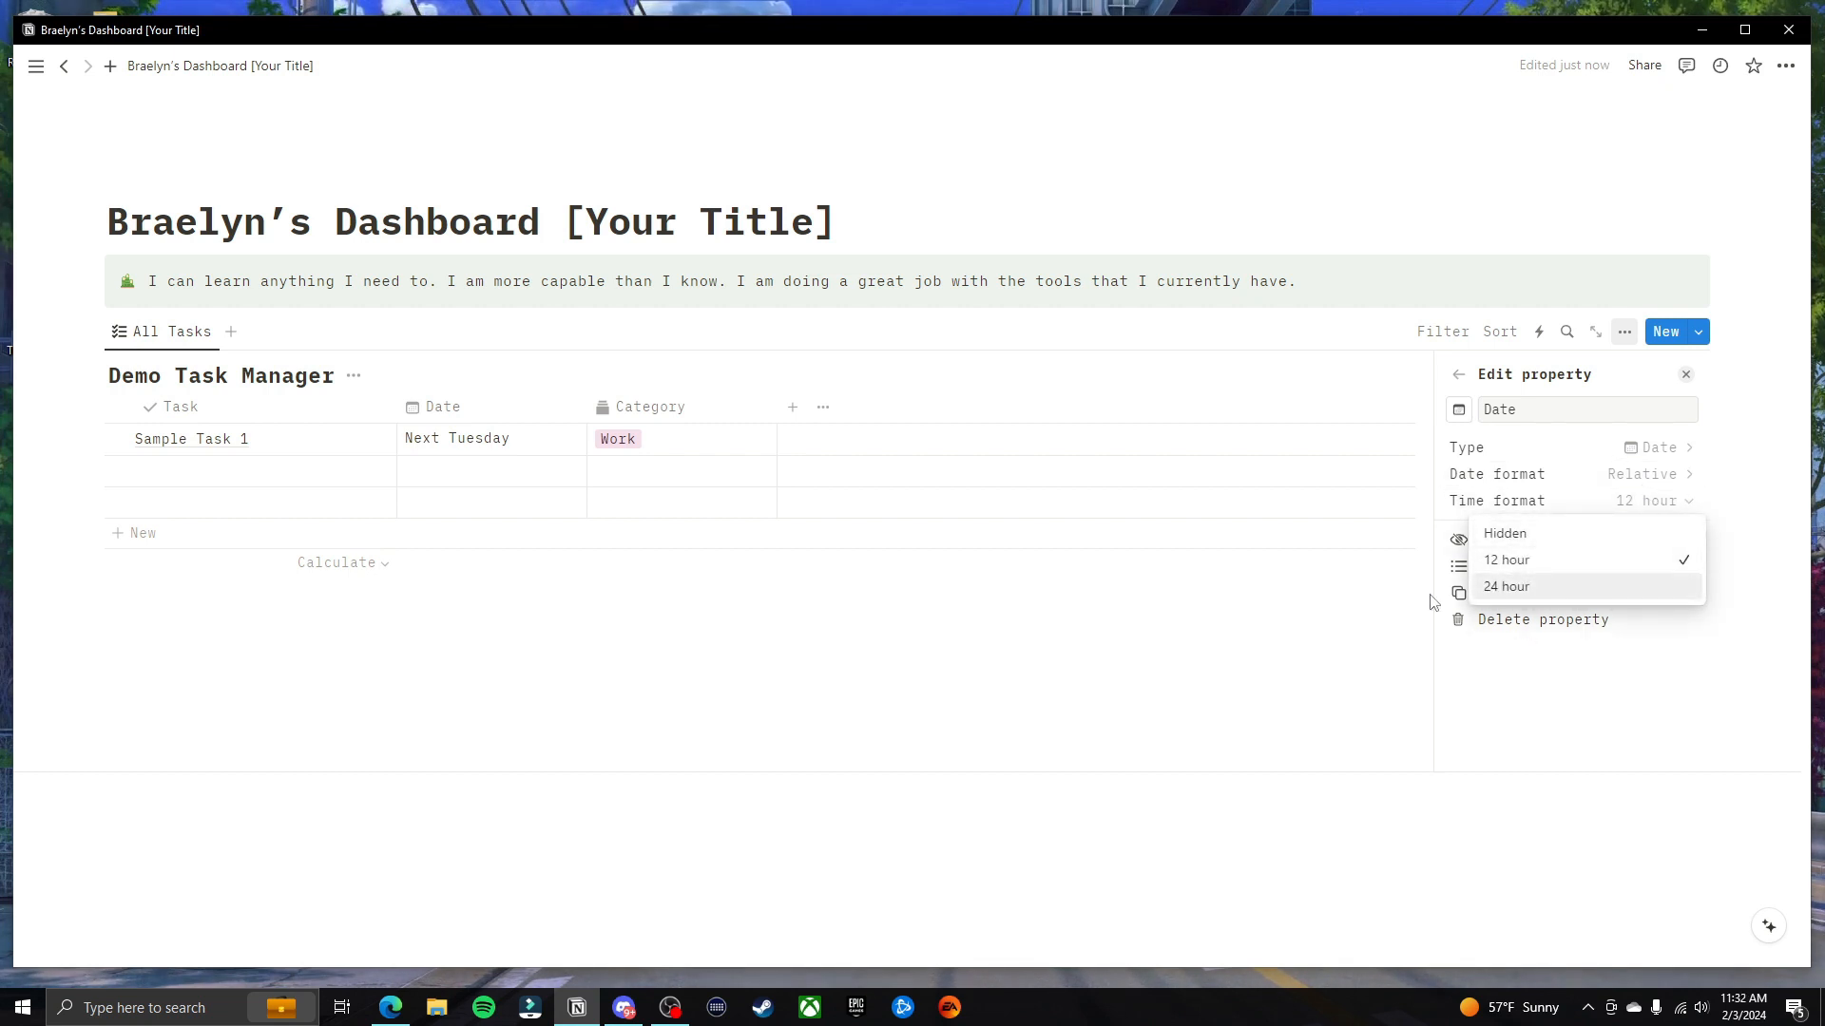
click(1185, 623)
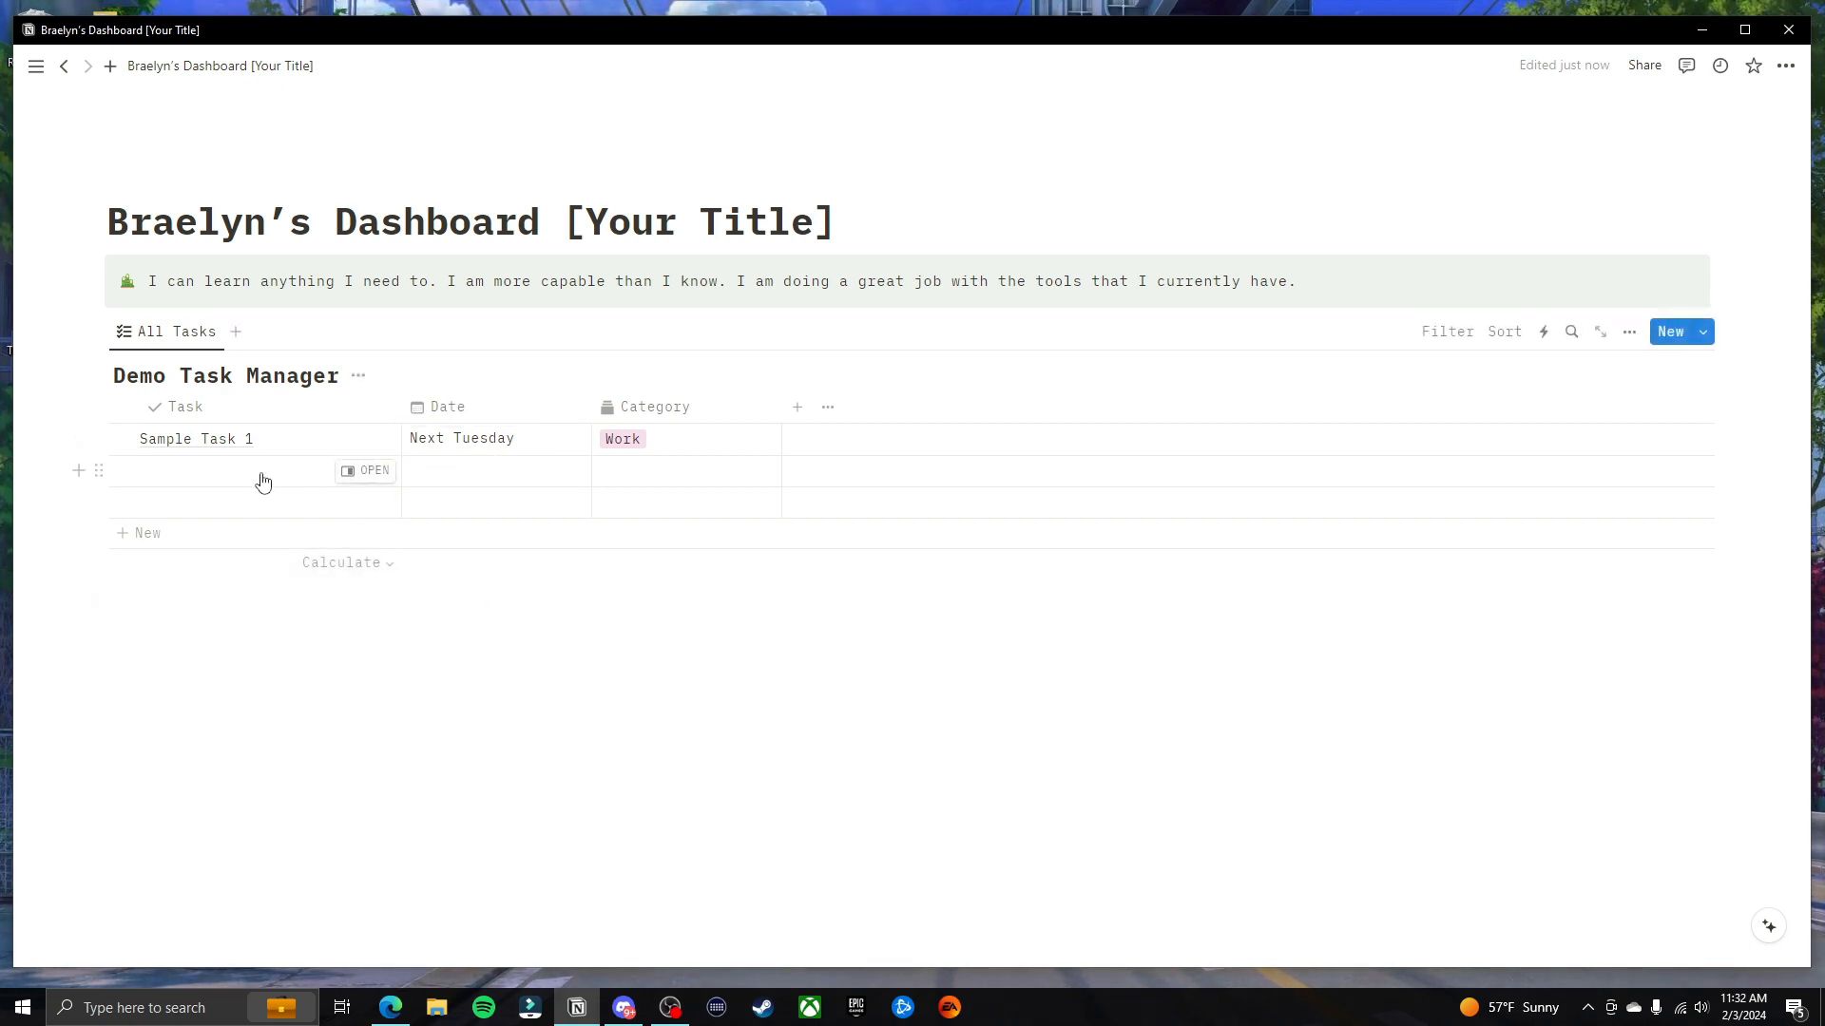
Fill in the second entry as "Sample Task 2" with category School and date February 9, 2024
click(364, 470)
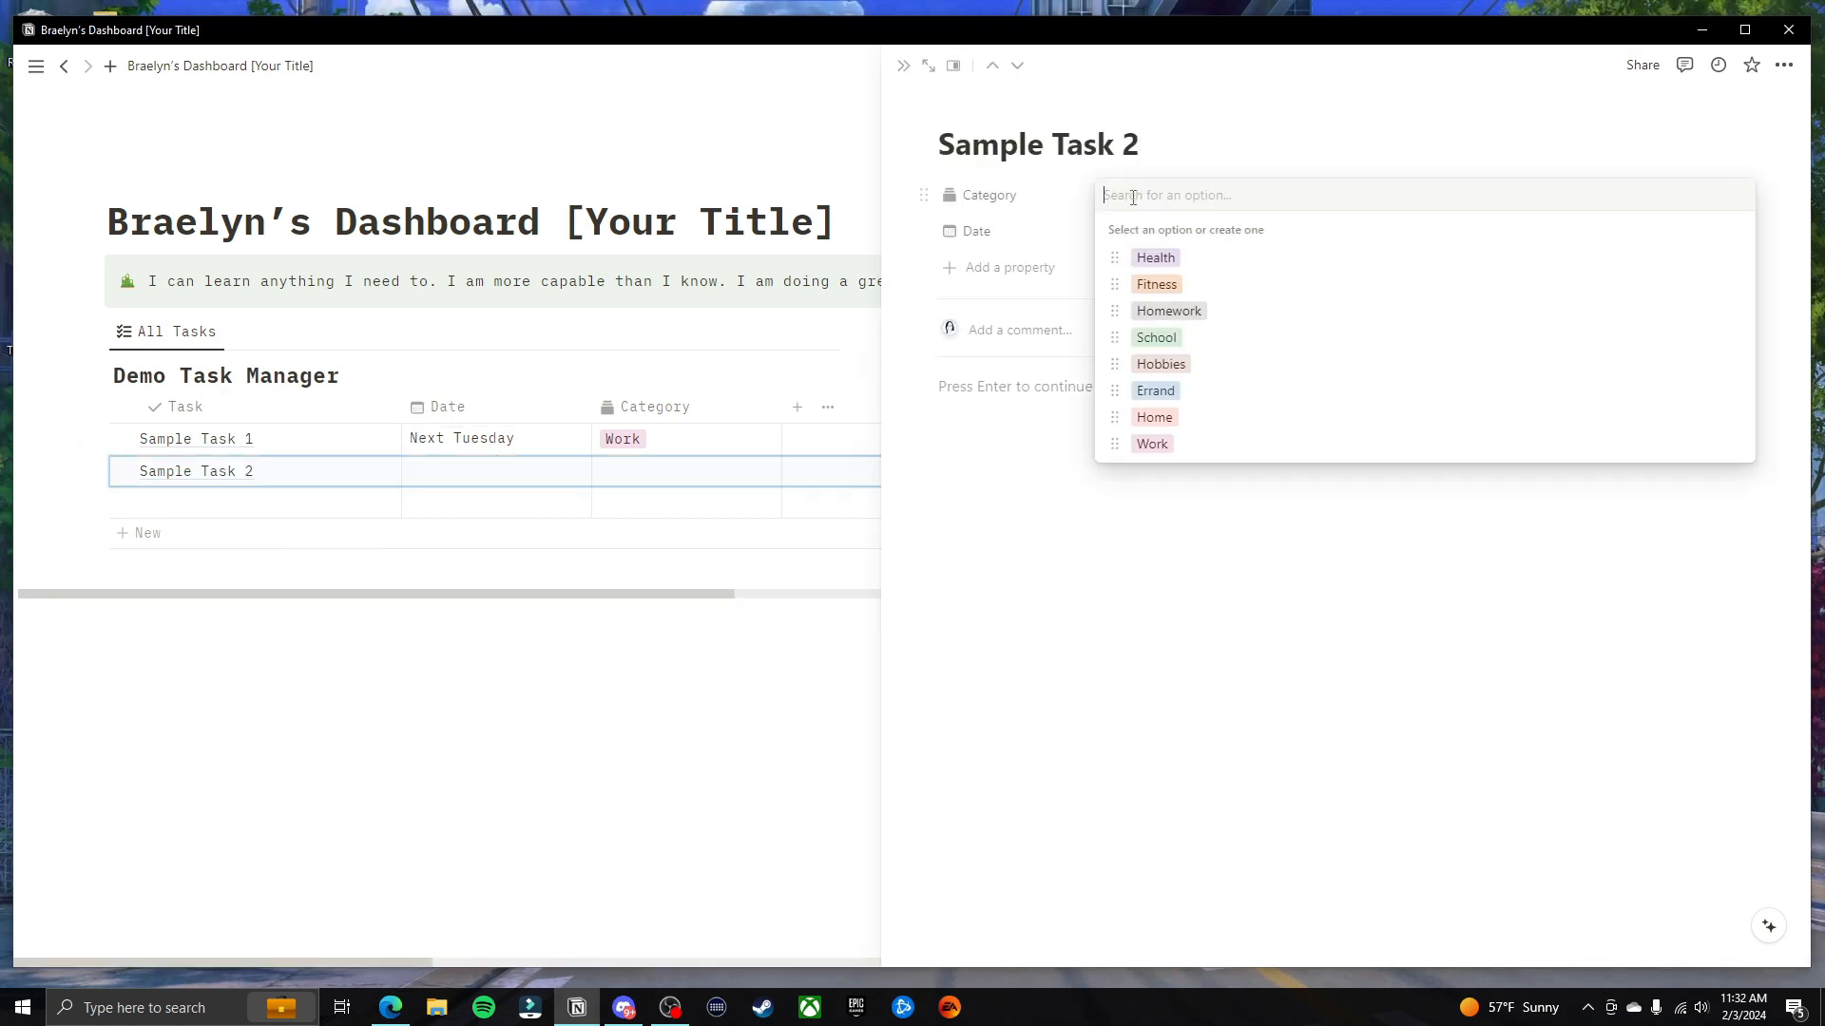
click(1164, 338)
click(522, 473)
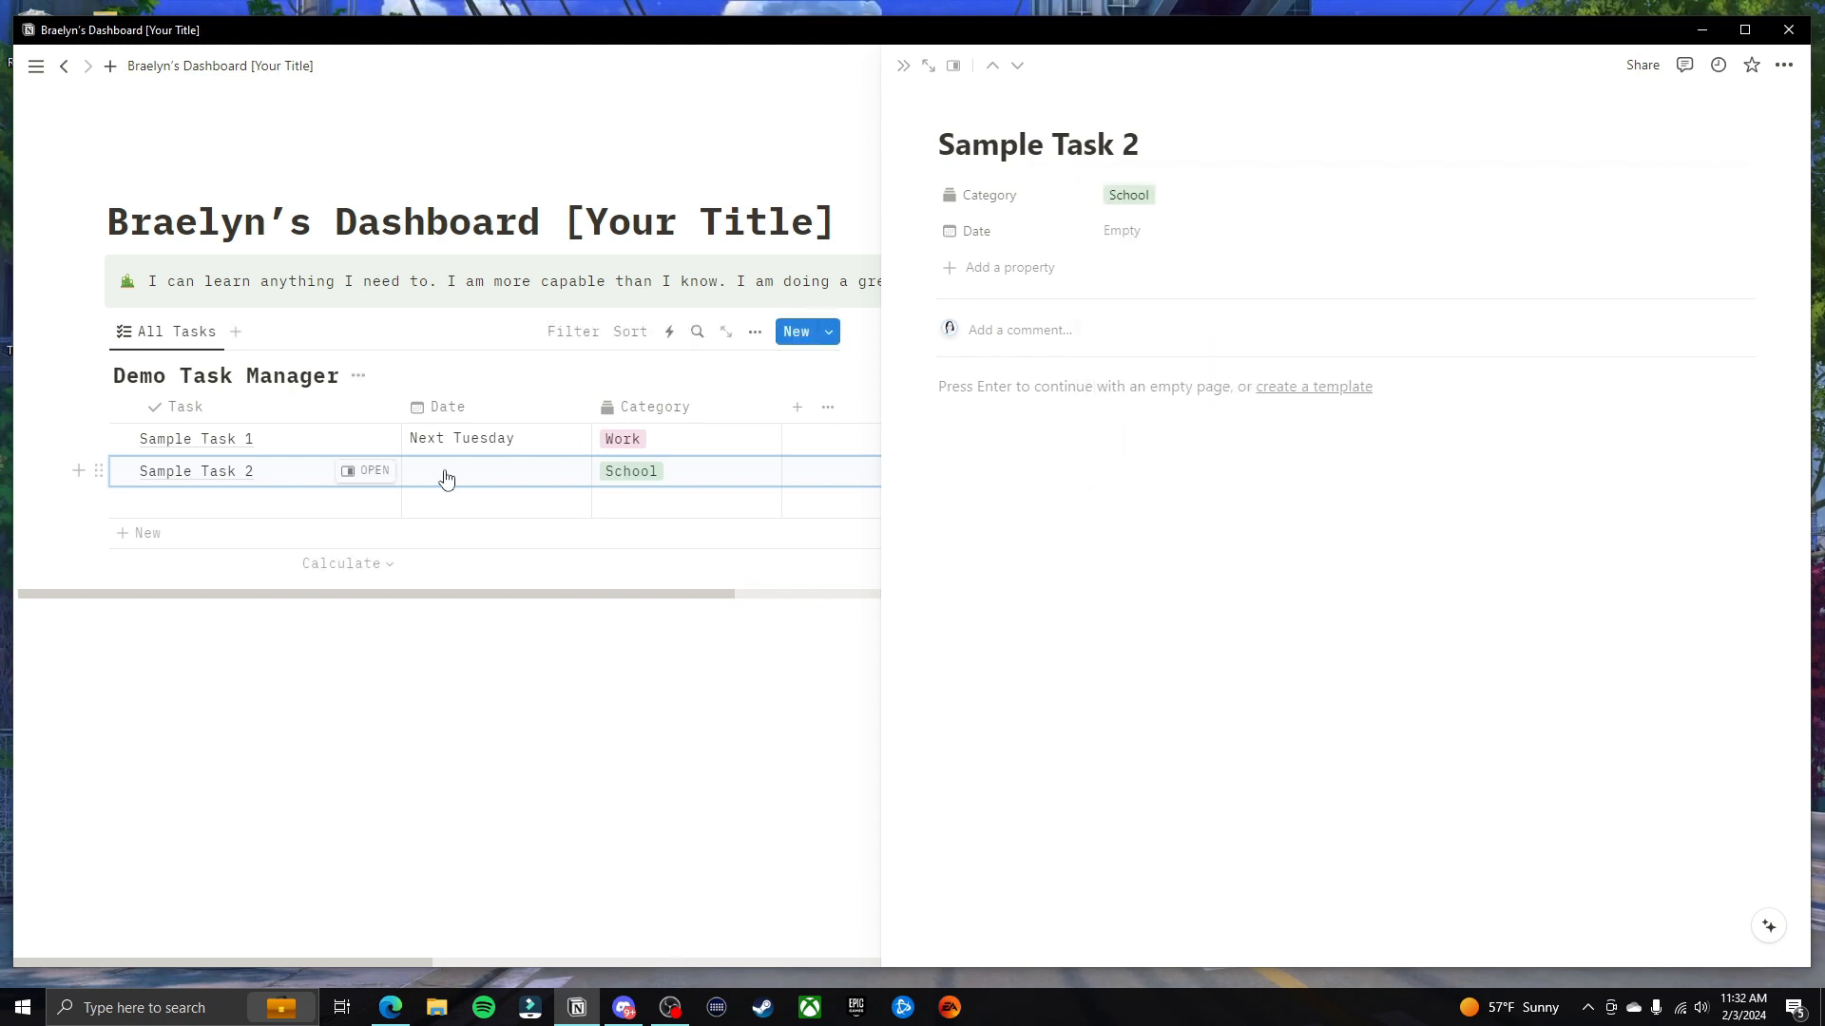
click(444, 476)
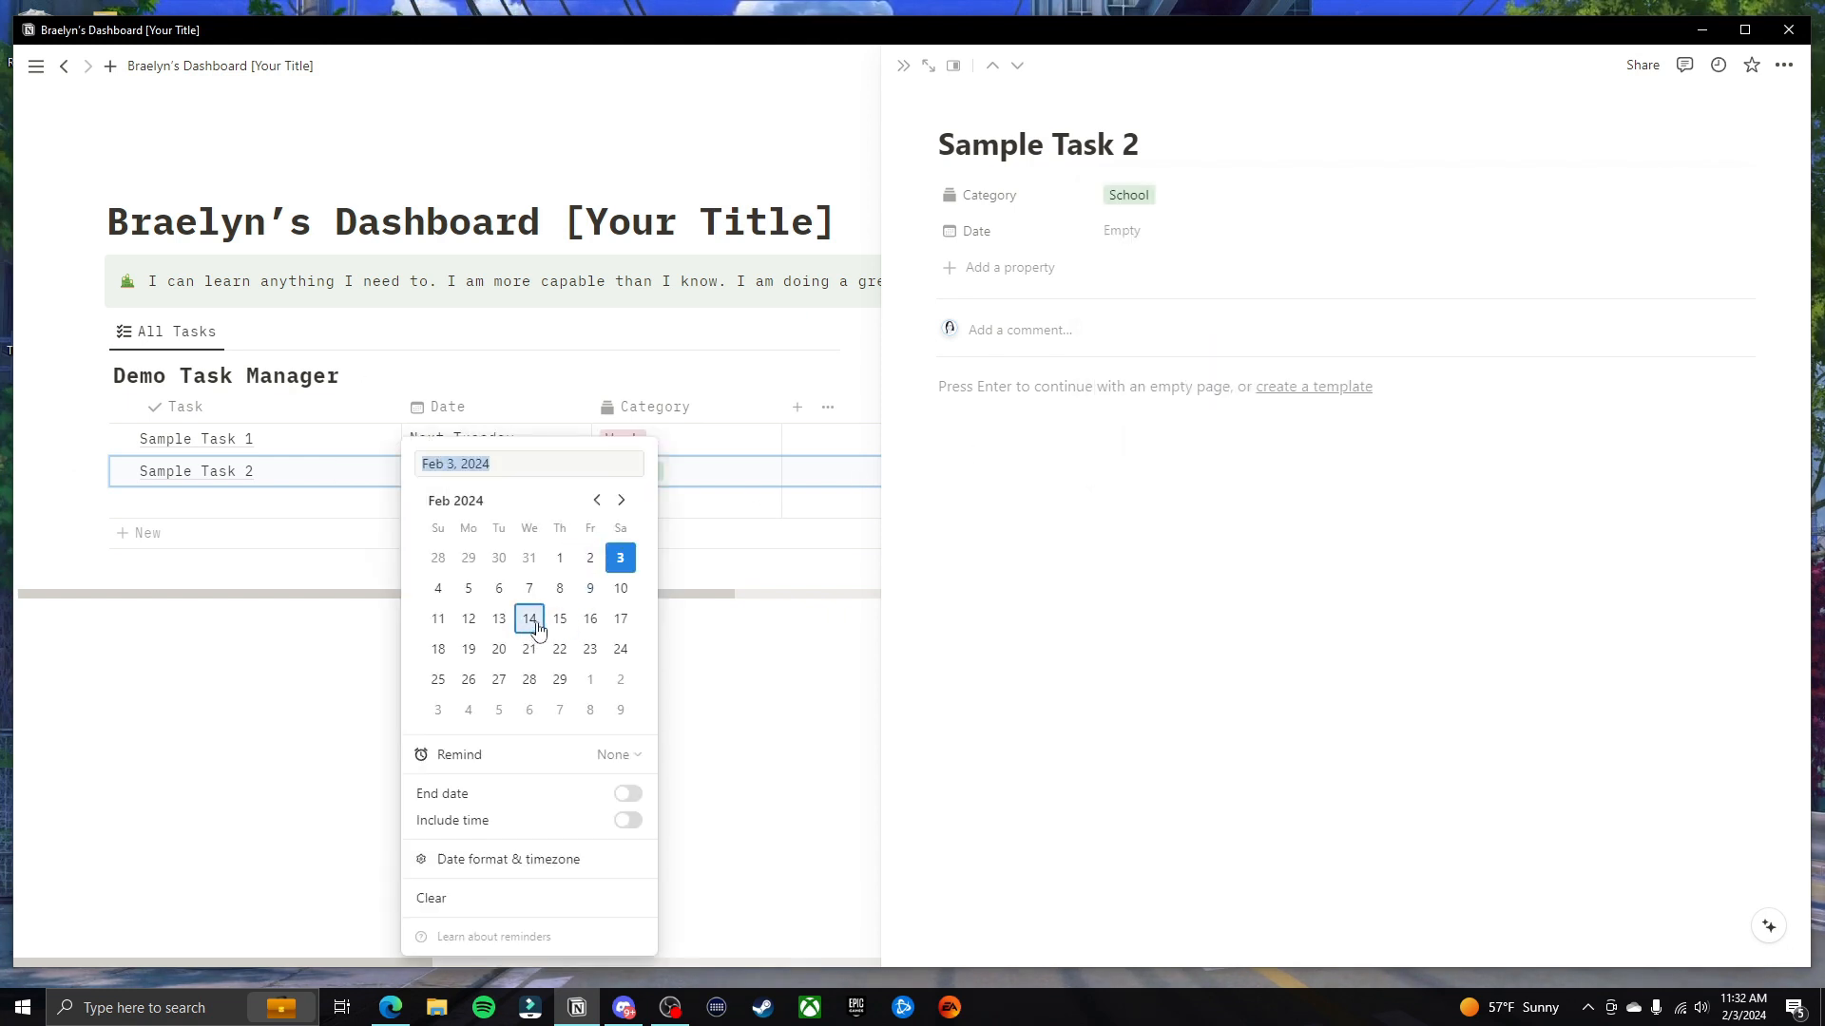
click(590, 588)
click(862, 643)
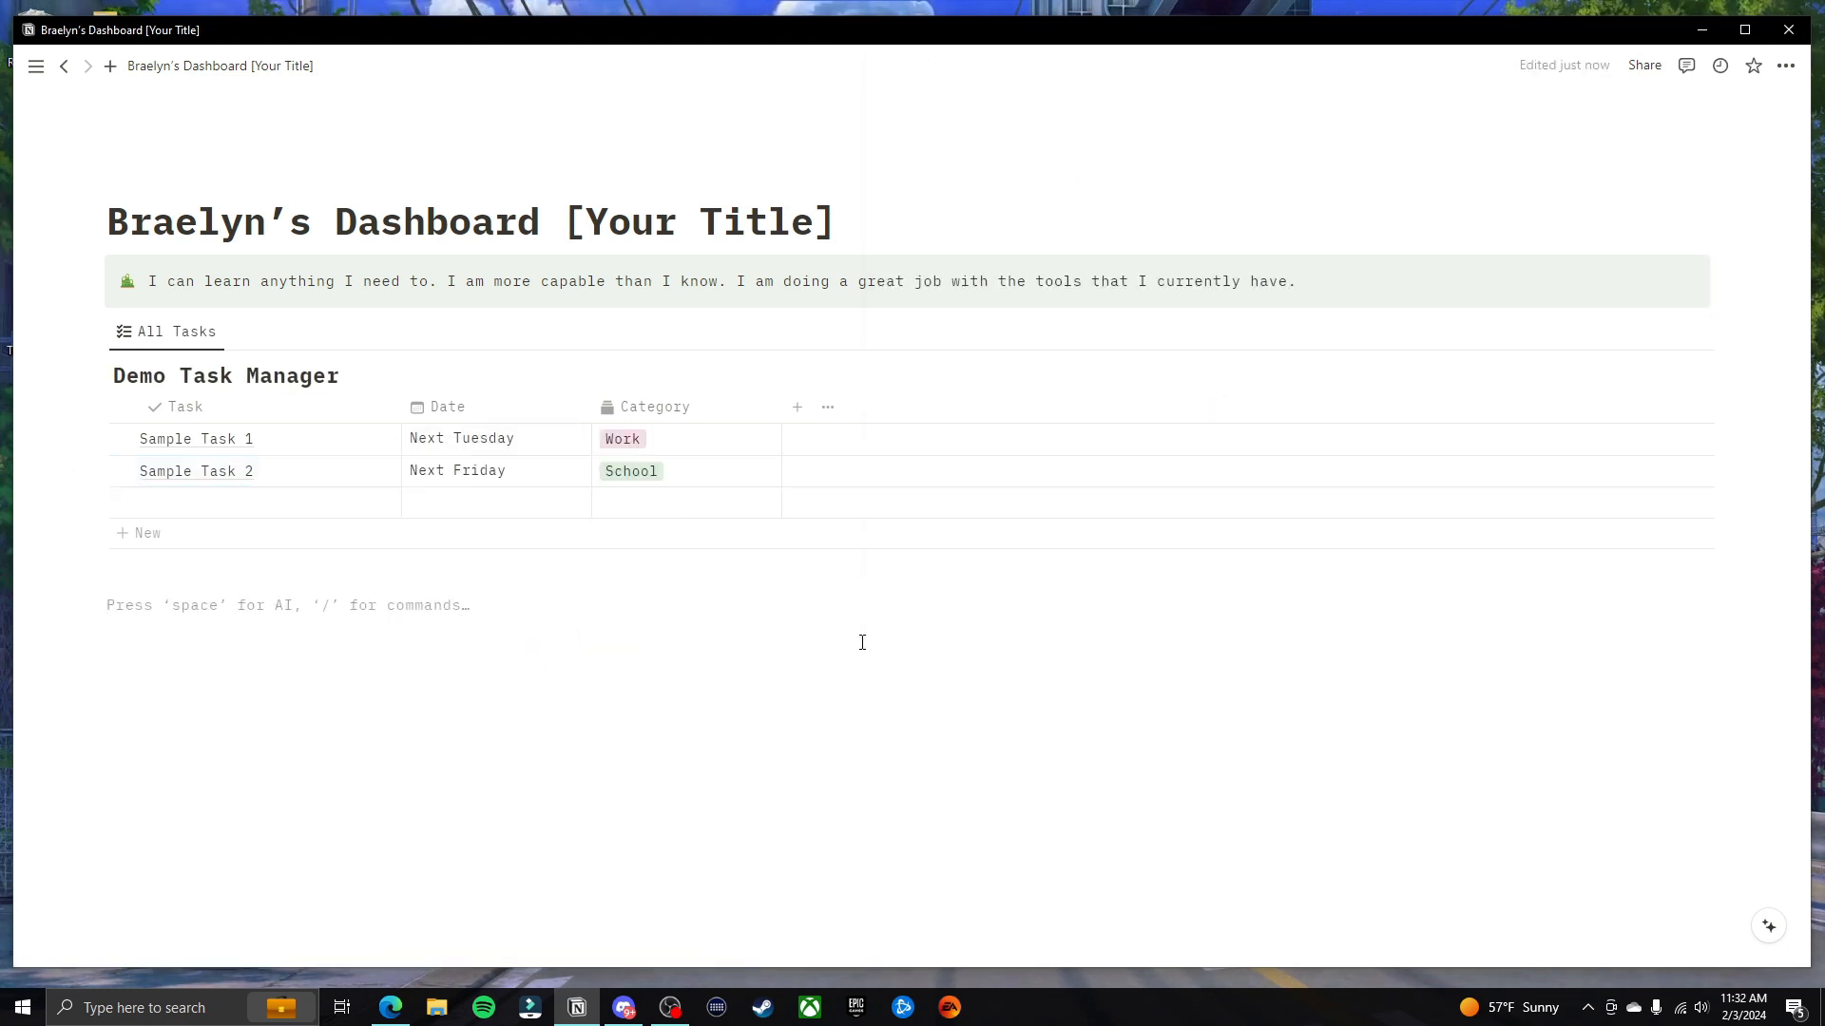
Add a checkbox property named "Done" to the database with the filled checkbox icon
click(798, 409)
scroll(1558, 685, down, 6)
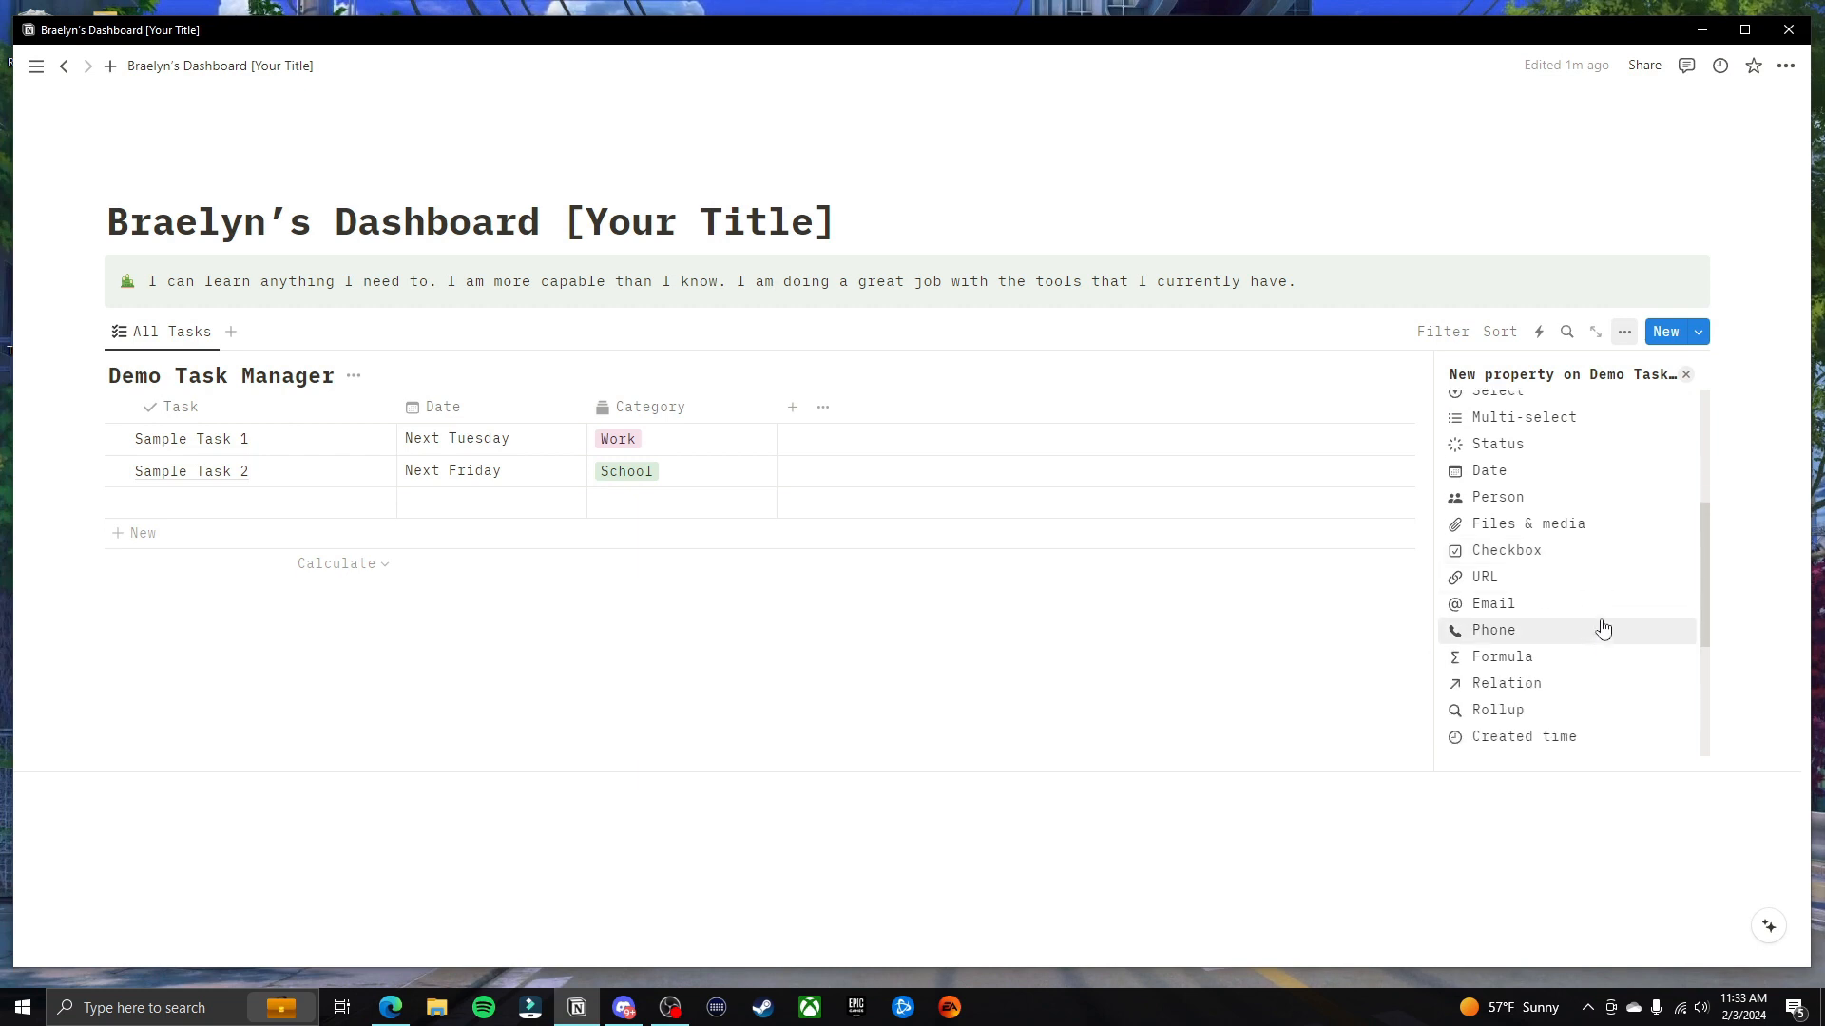
scroll(1578, 584, up, 2)
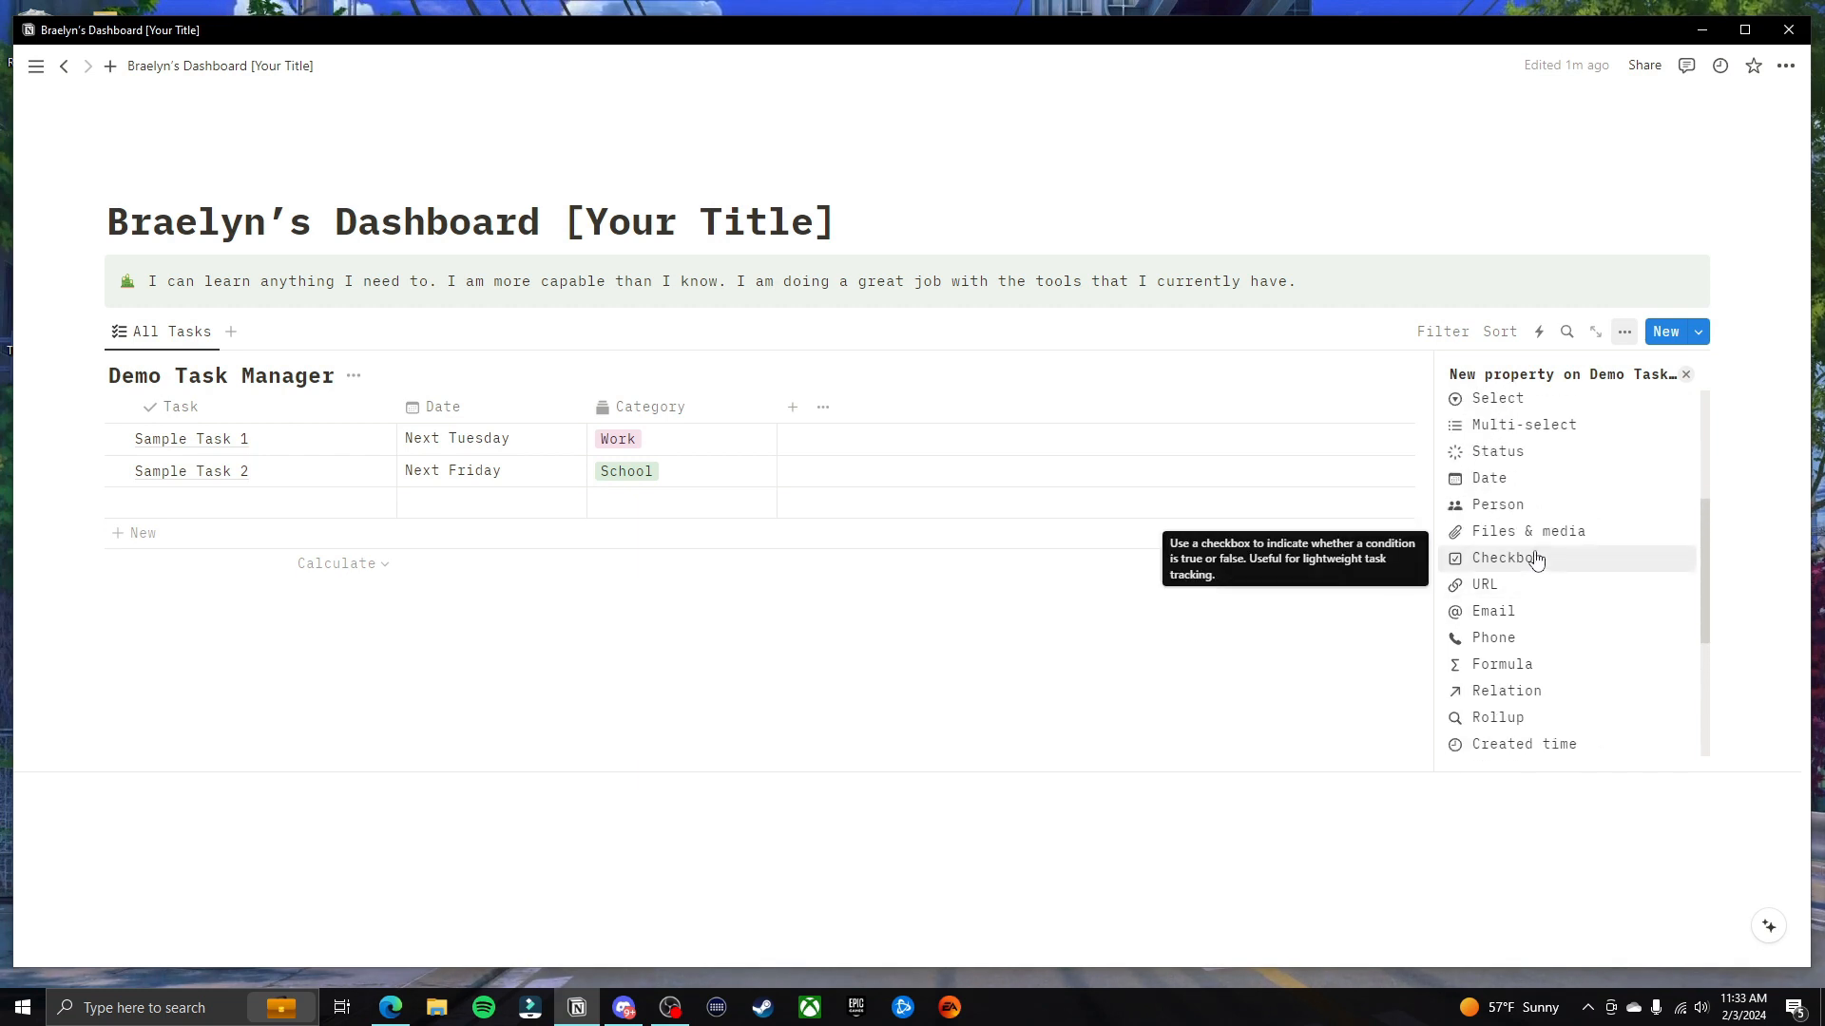
click(1537, 559)
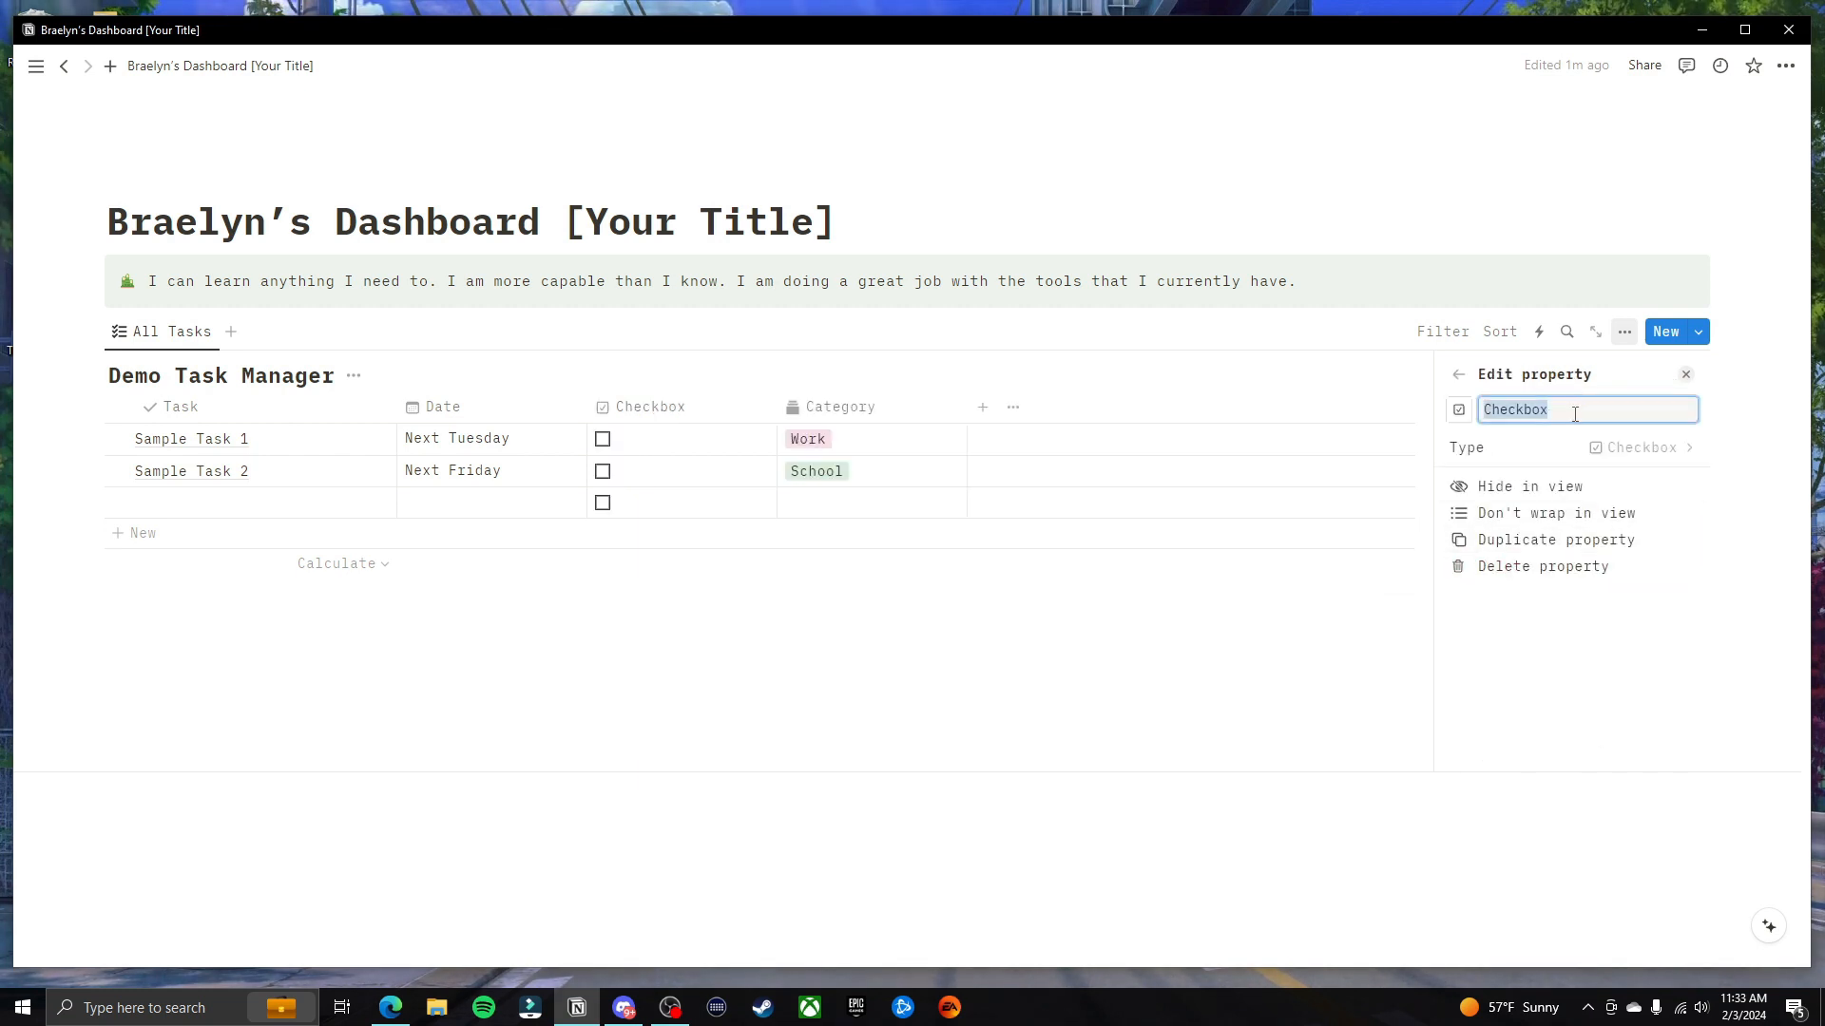
text(Done)
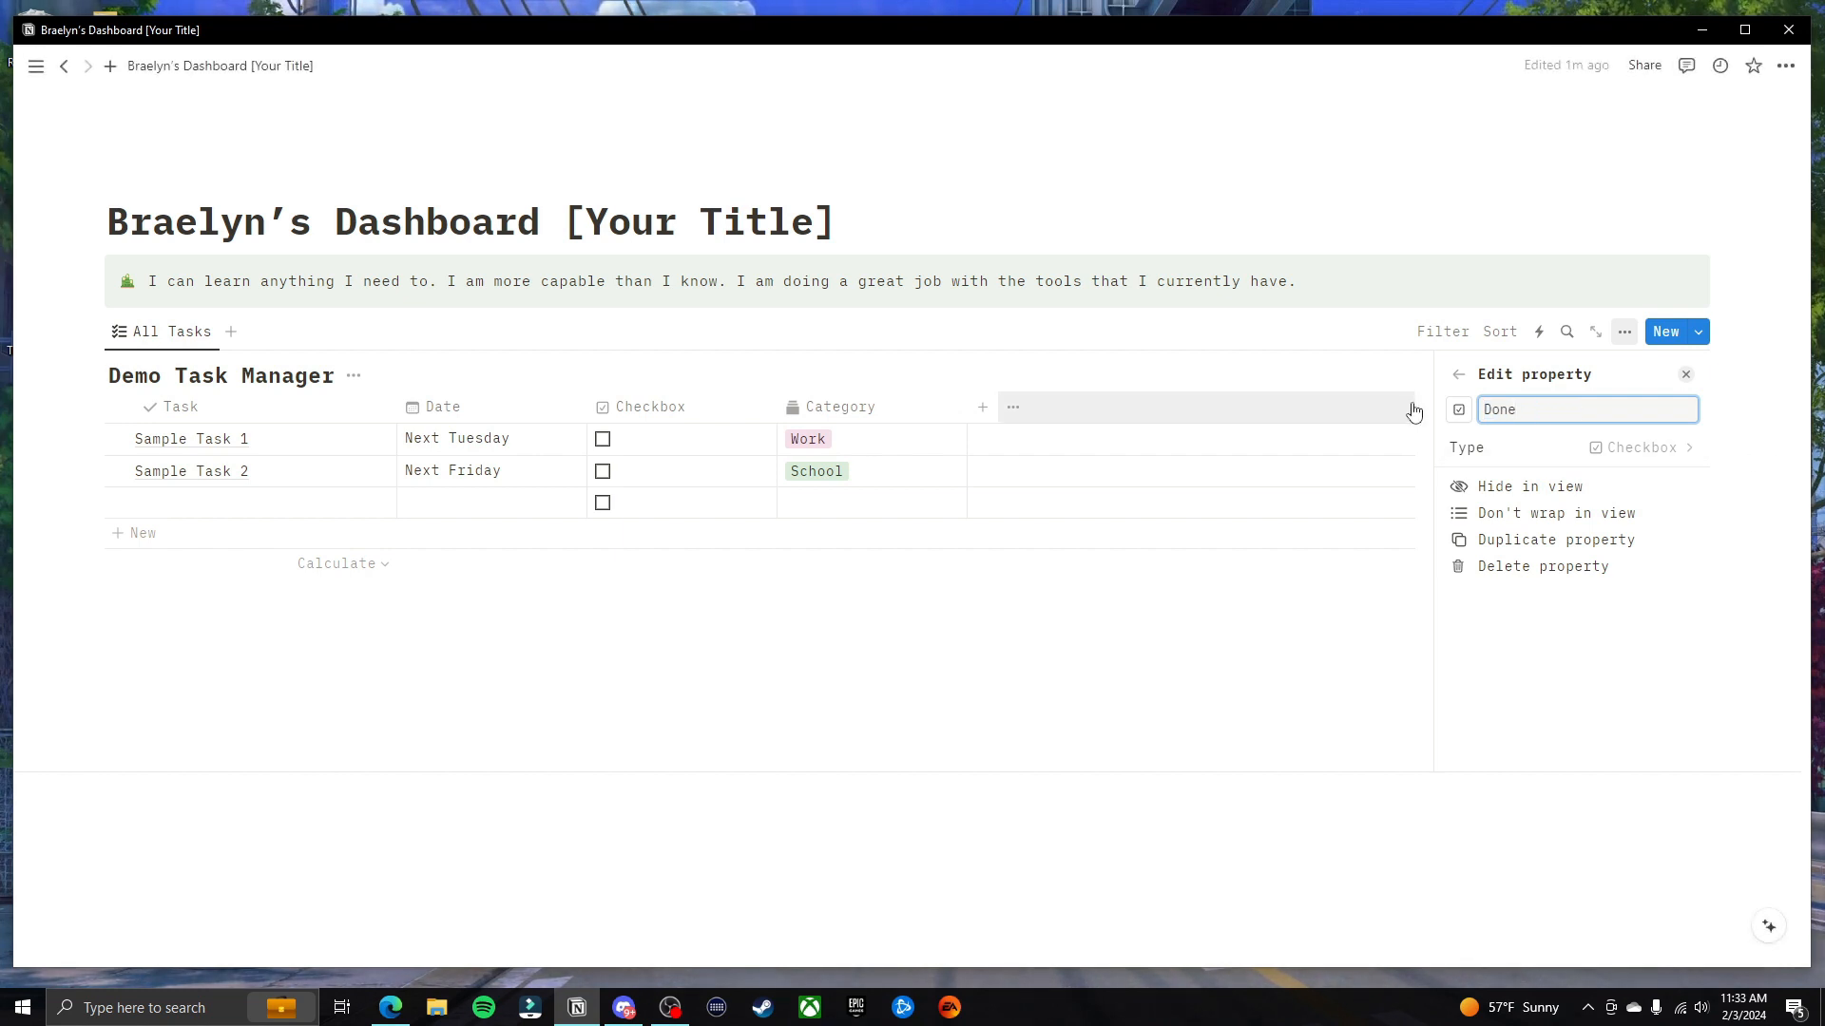
key(Return)
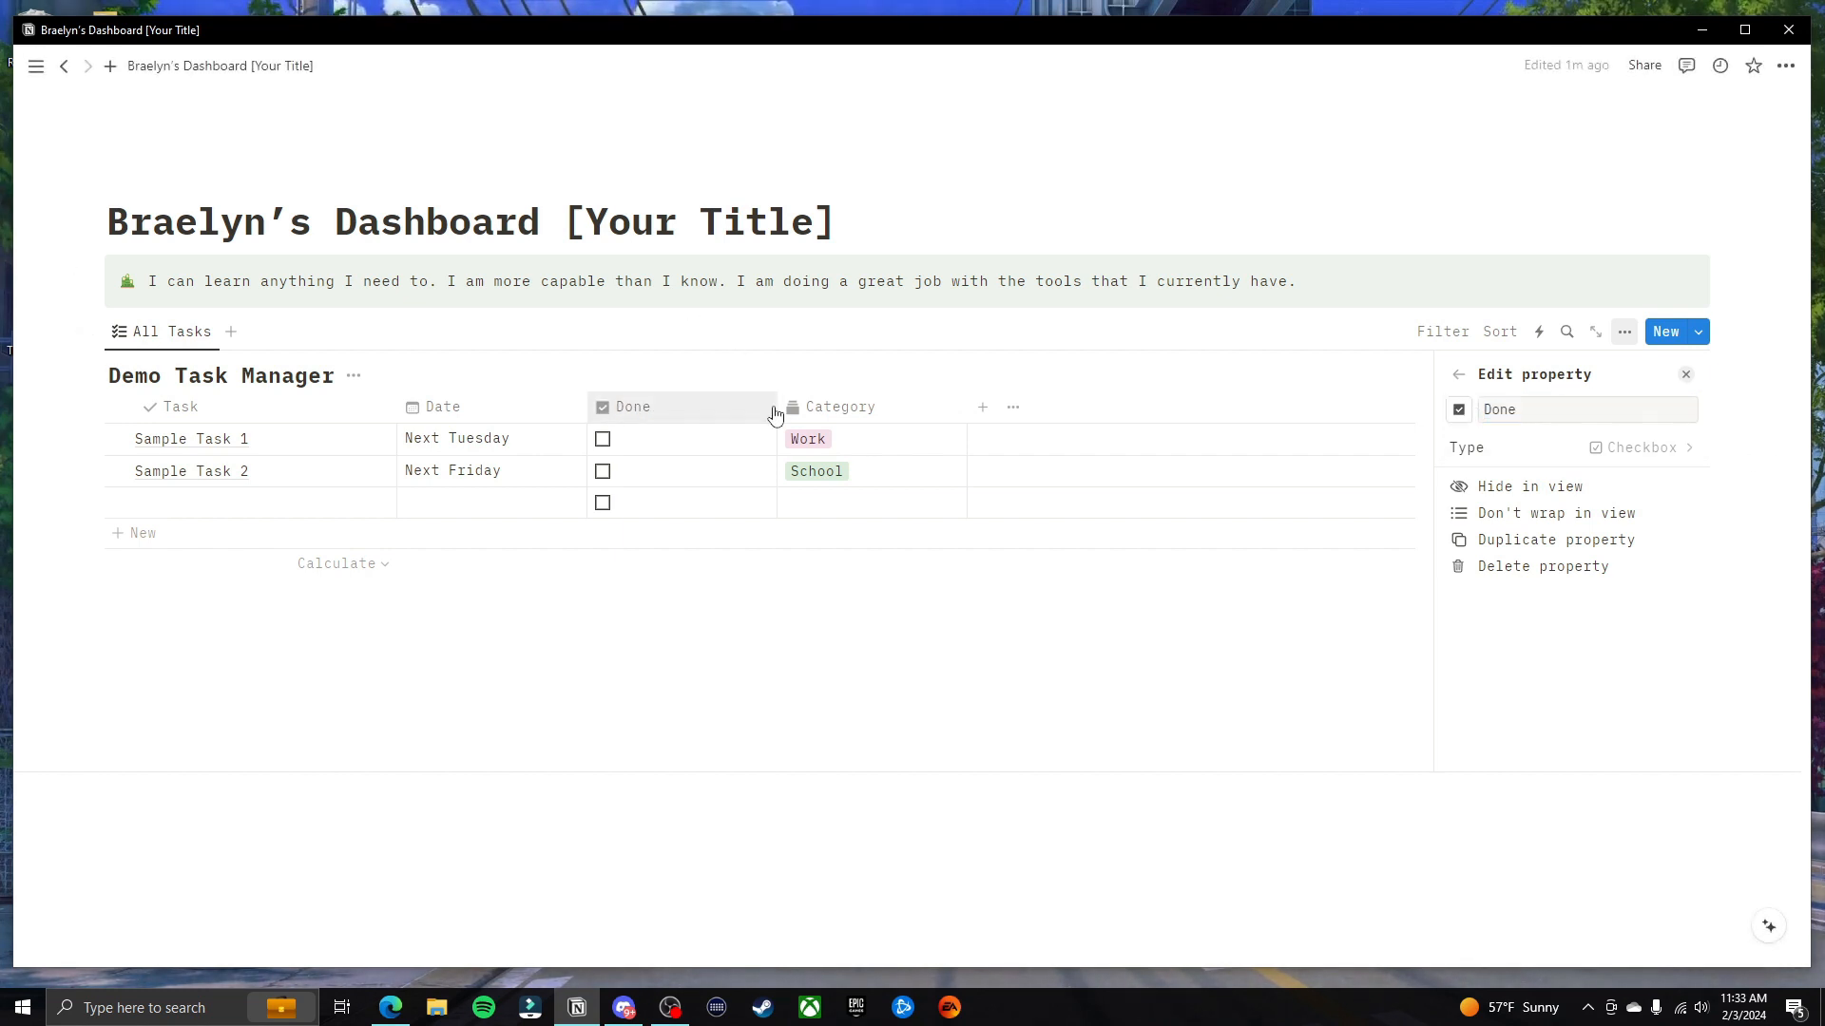
Move the Done column in front of the Task column and narrow it to the width of its checkboxes
drag(684, 406, 216, 413)
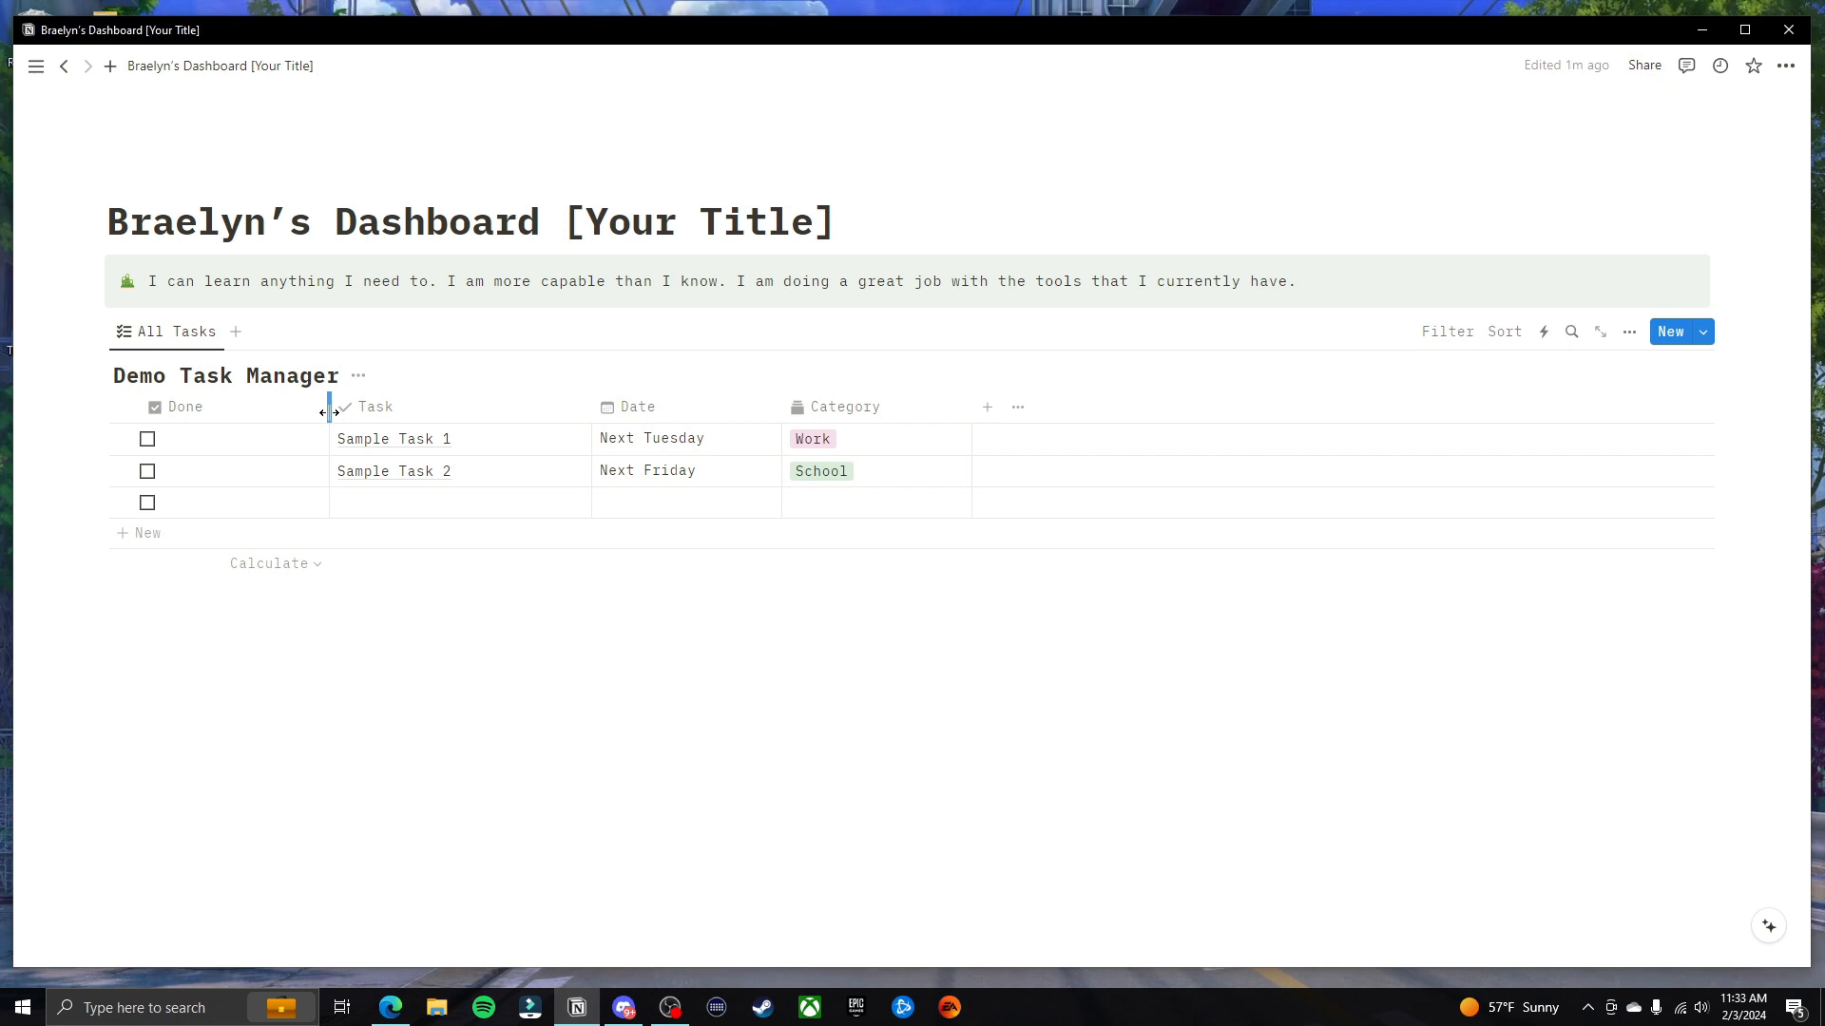
drag(329, 412, 169, 413)
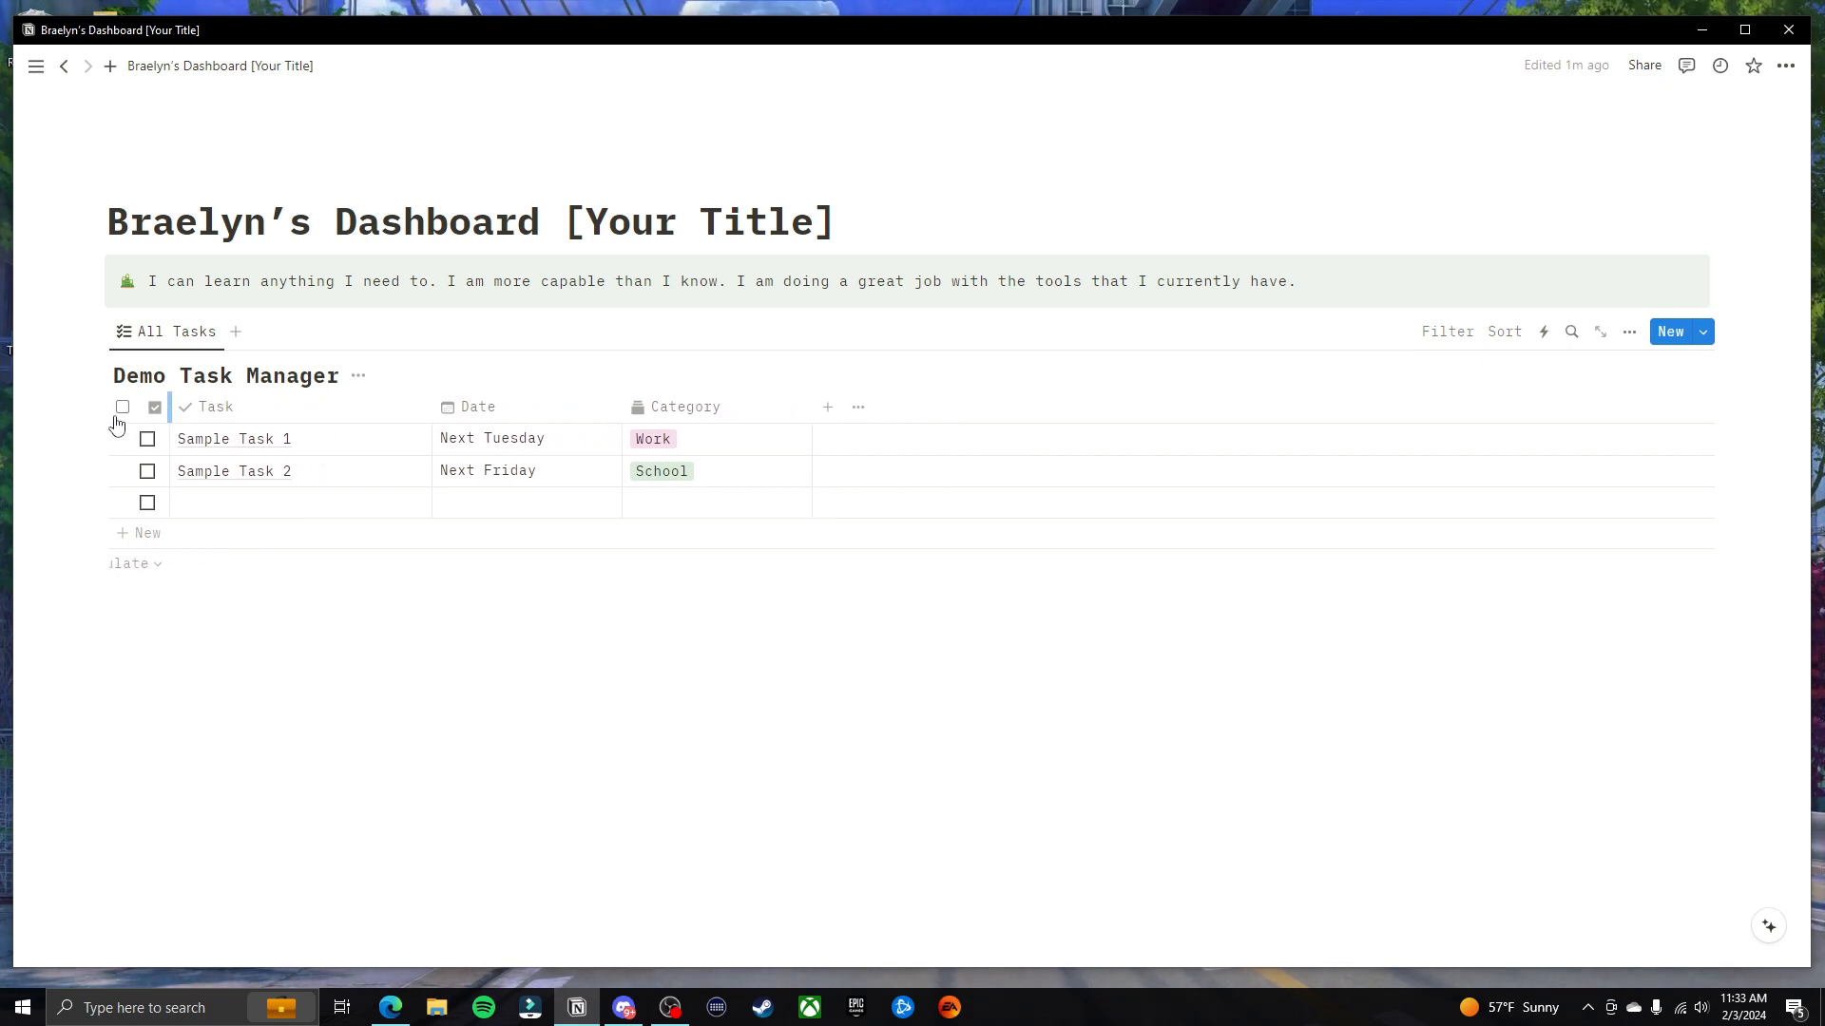
Try out the Done checkbox of Sample Task 1 by checking and clearing it
click(148, 441)
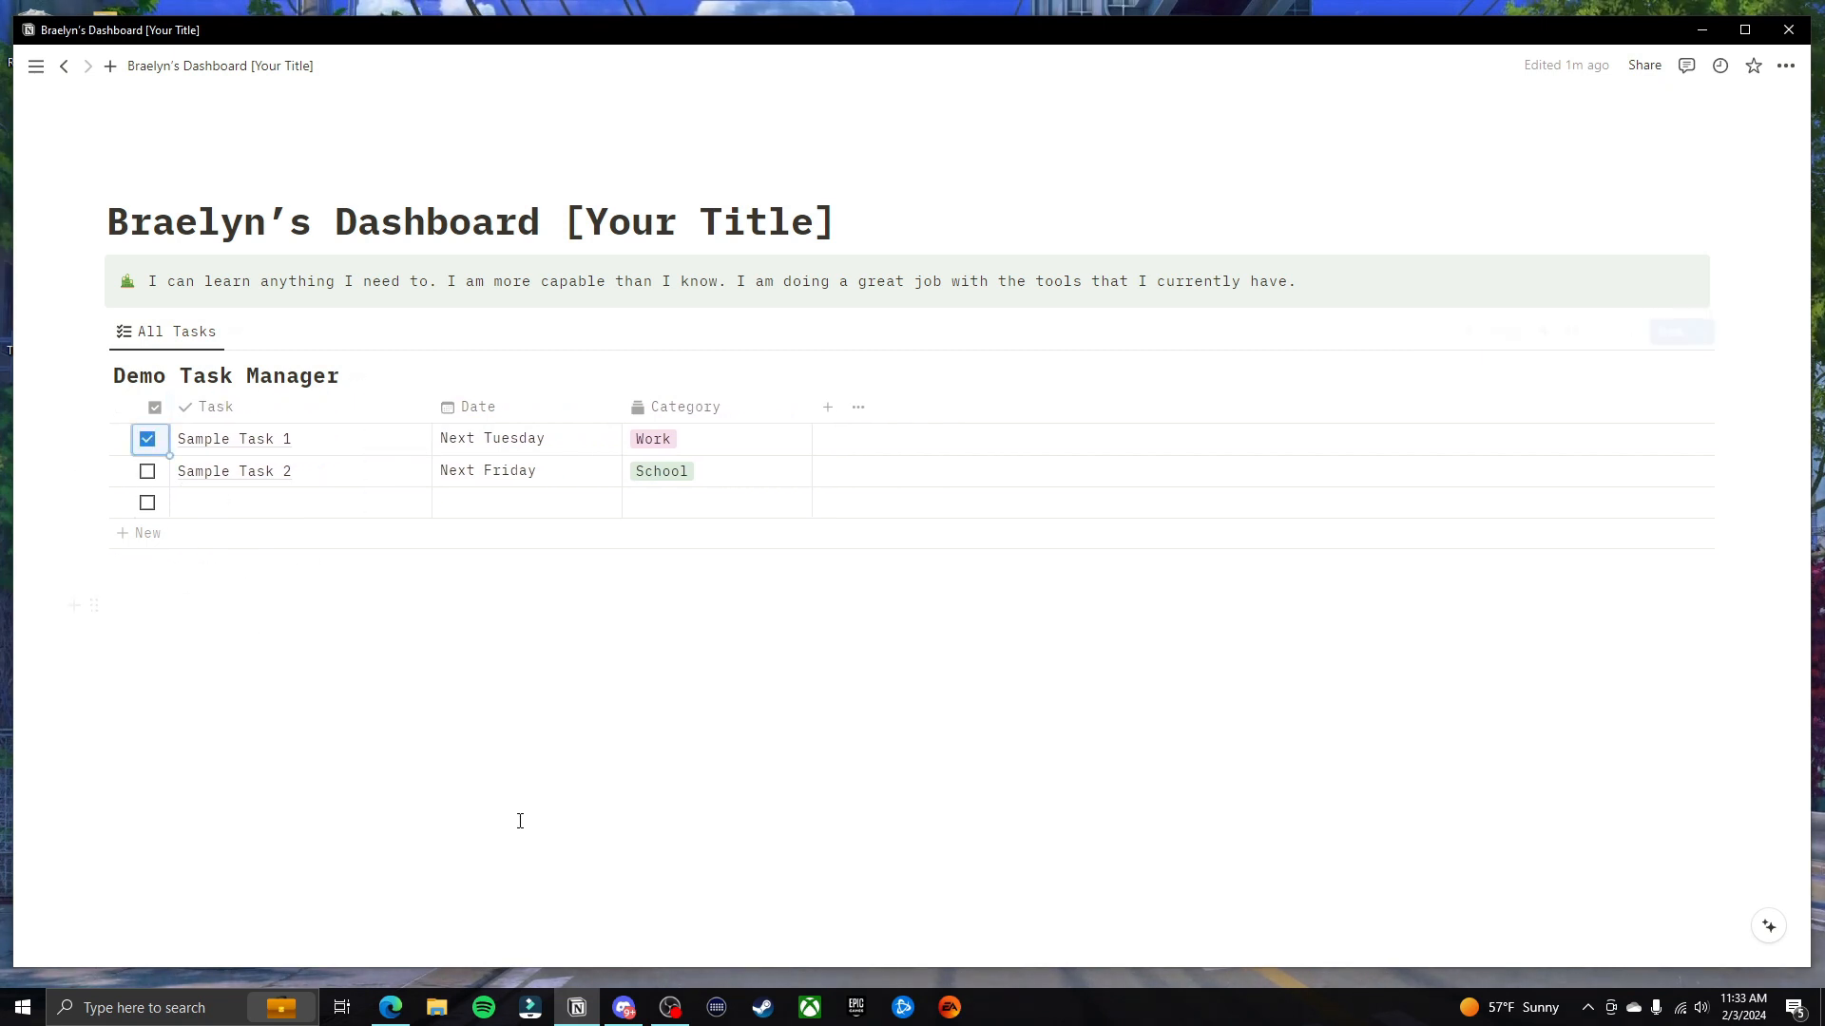
click(553, 658)
click(148, 439)
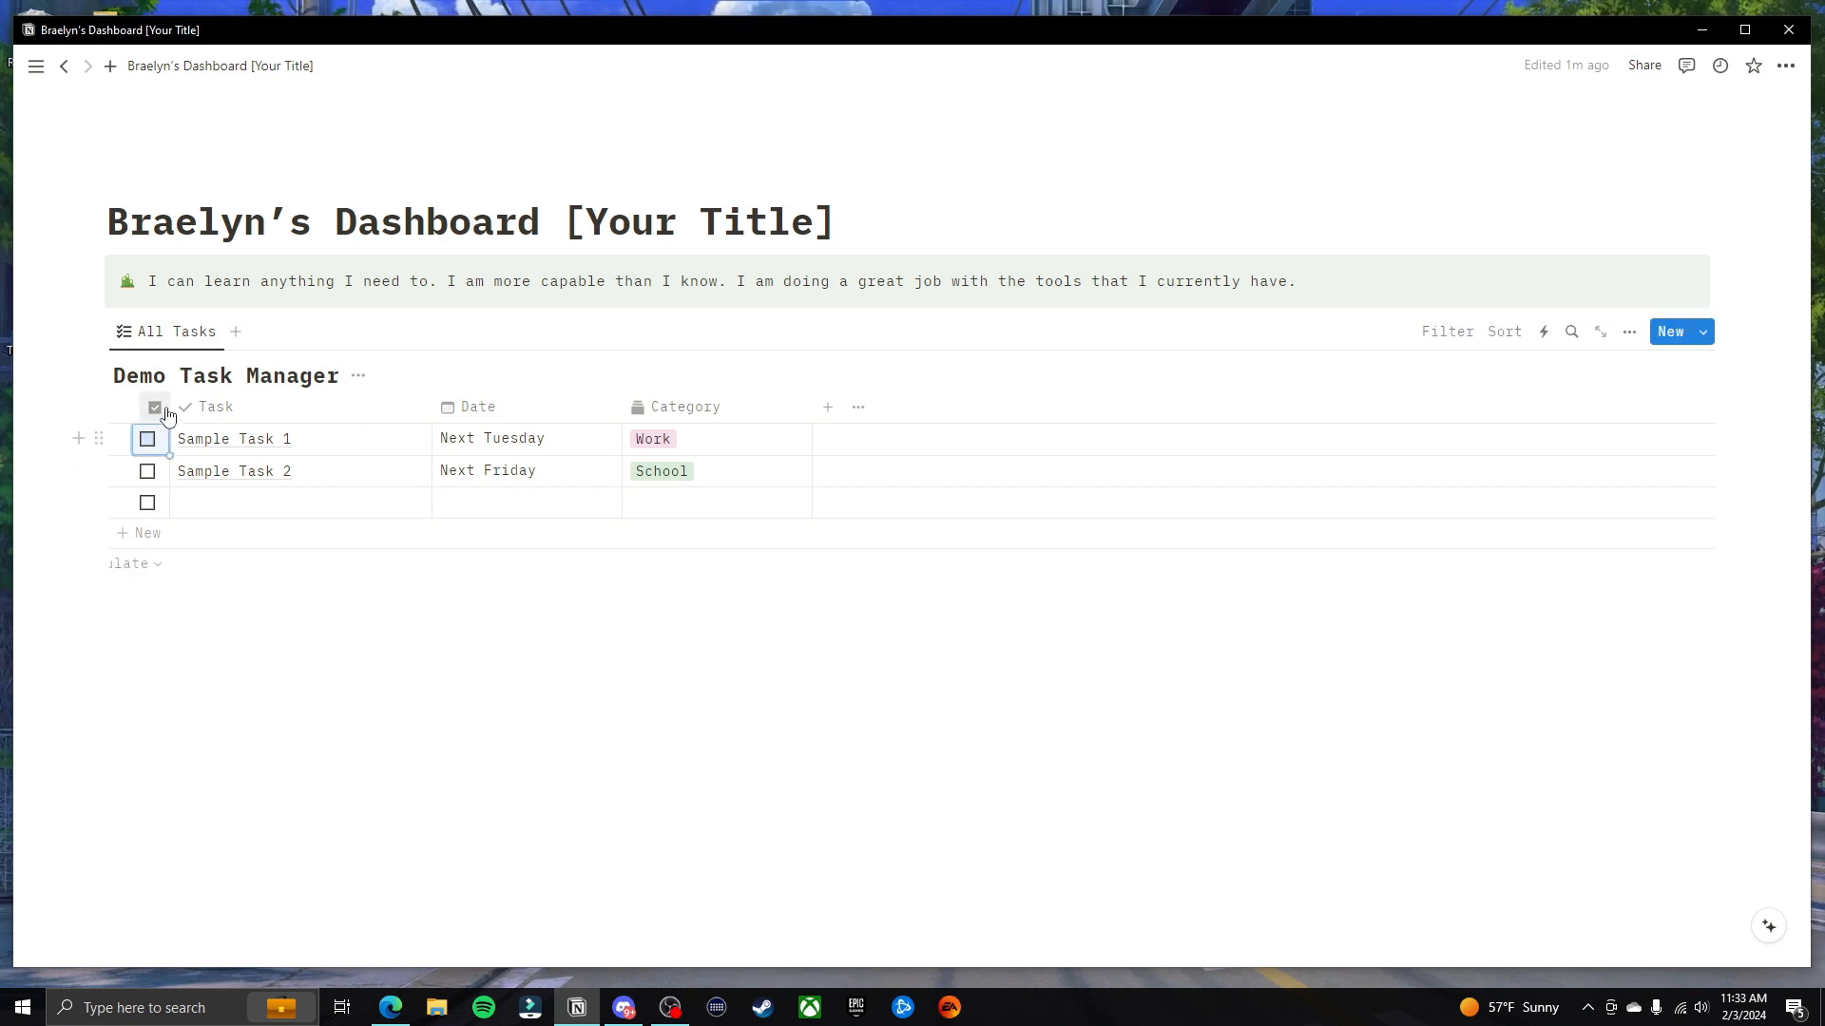
Narrow the Task and Date columns of the task table to fit their contents more closely
mouse_move(166, 409)
mouse_down()
mouse_move(239, 419)
mouse_move(169, 411)
mouse_up()
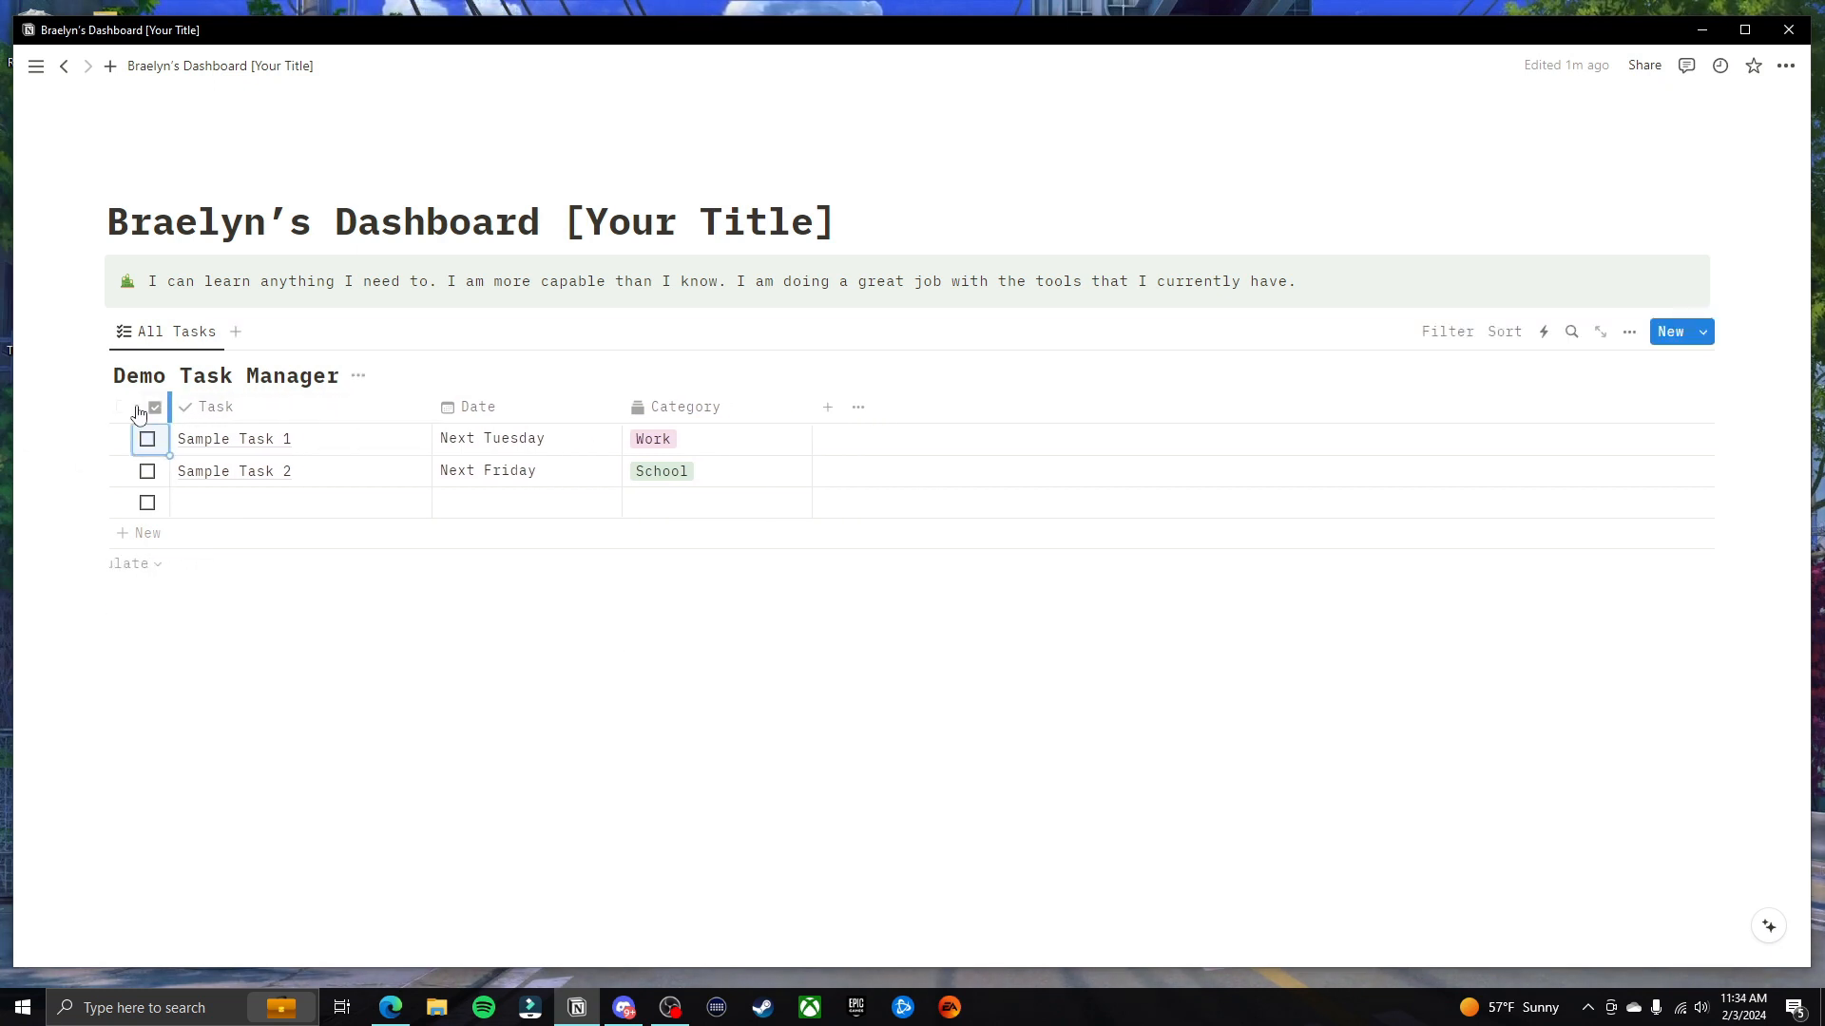
mouse_move(430, 406)
mouse_down()
mouse_move(355, 405)
mouse_move(425, 408)
mouse_up()
drag(617, 407, 693, 407)
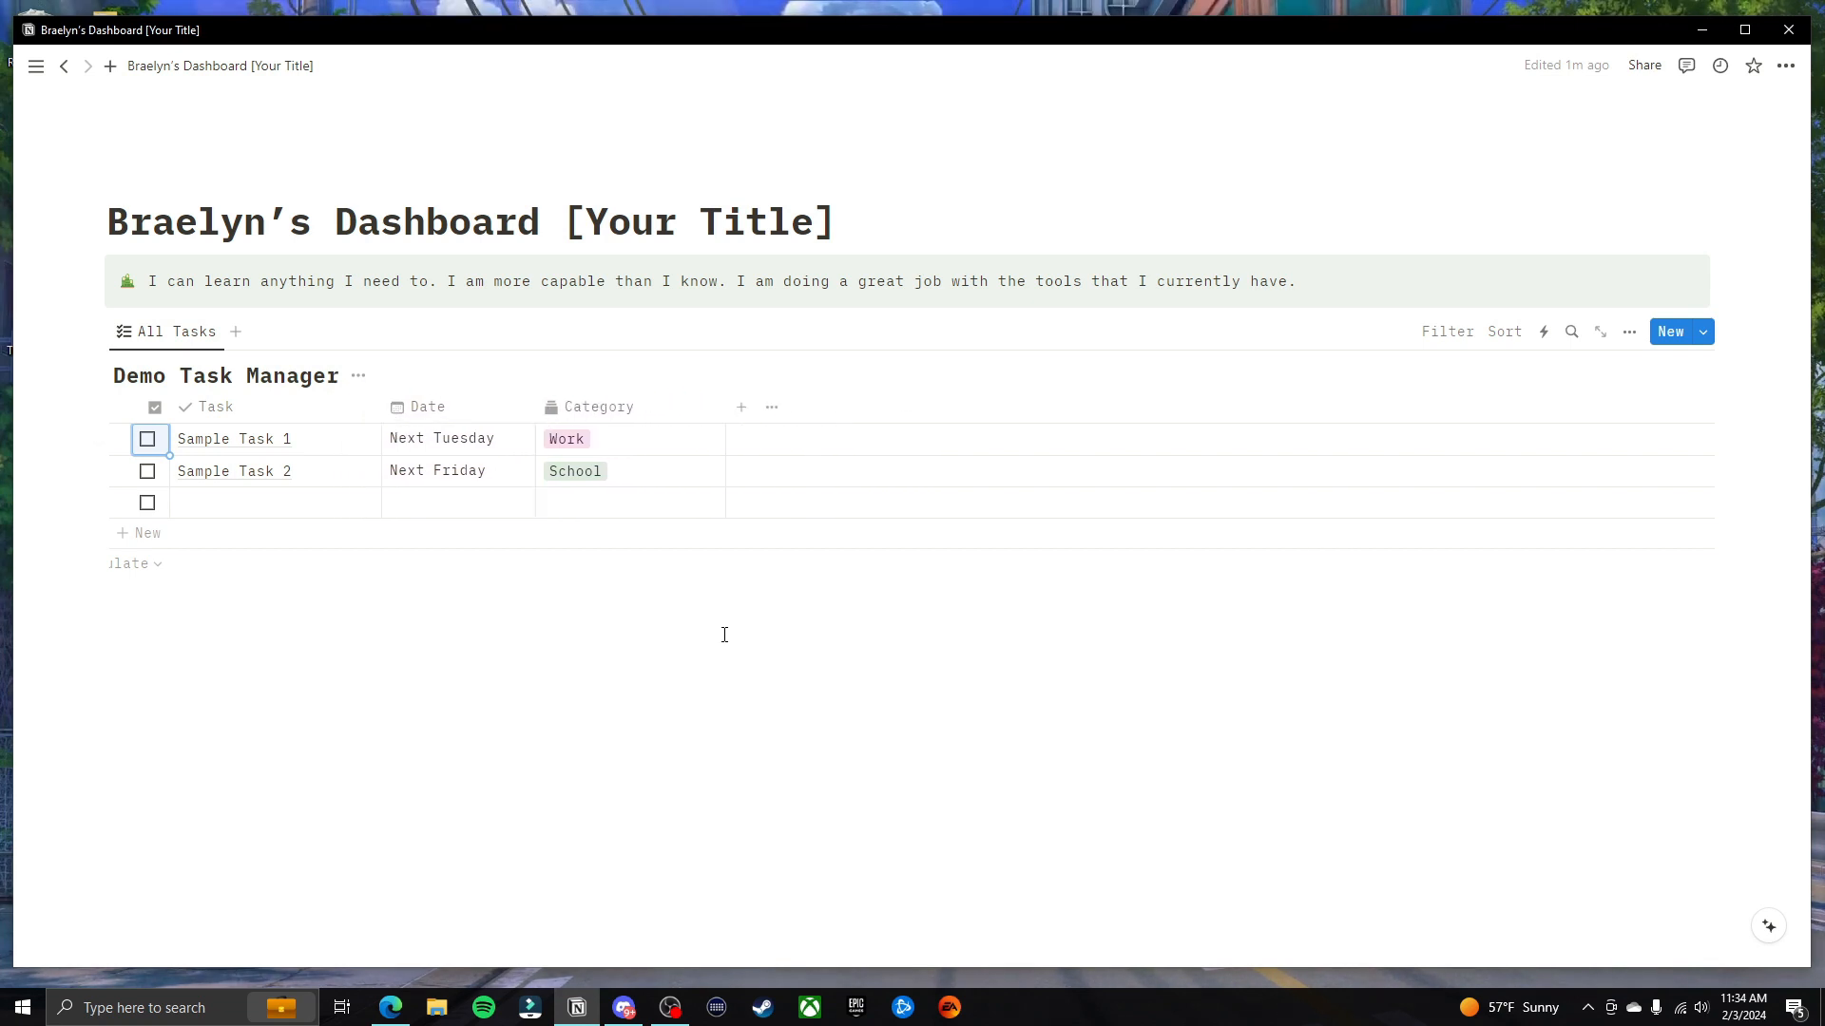
click(724, 634)
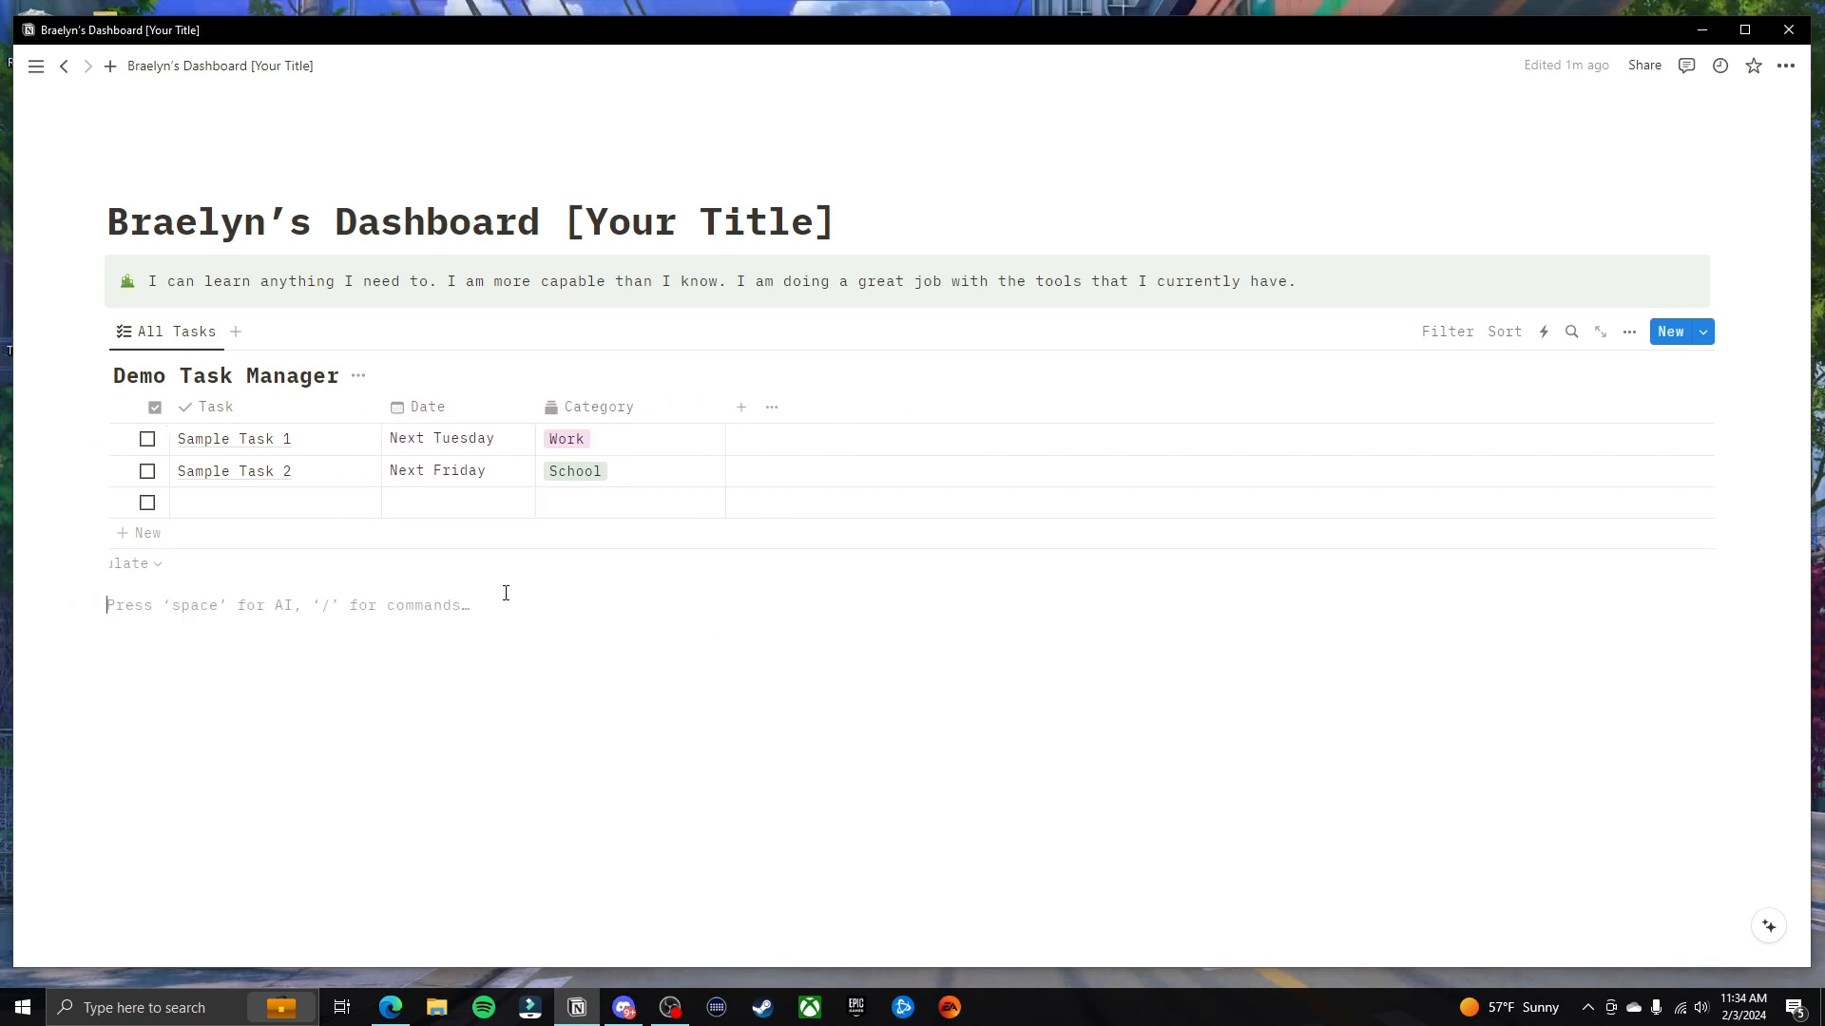
Fill in the third entry as "Sample Task 3" with date February 28, 2024 and category Fitness
click(248, 502)
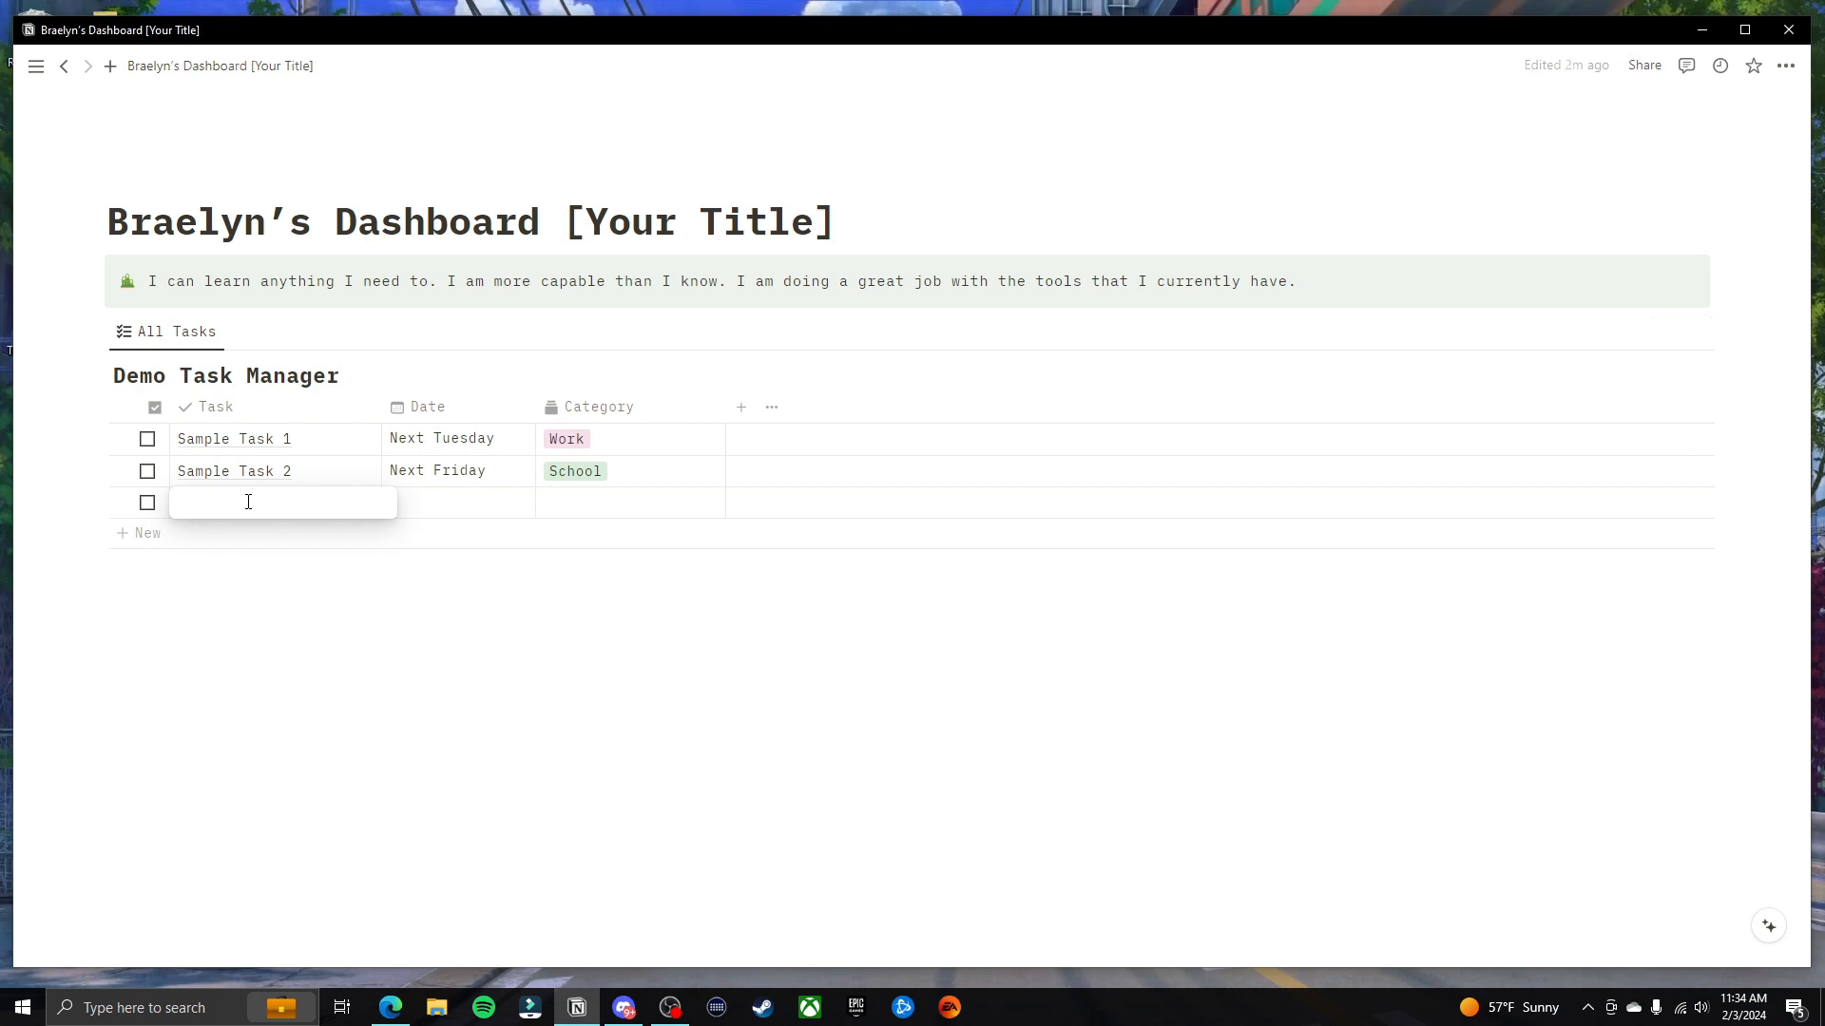
text(Sample Task 3)
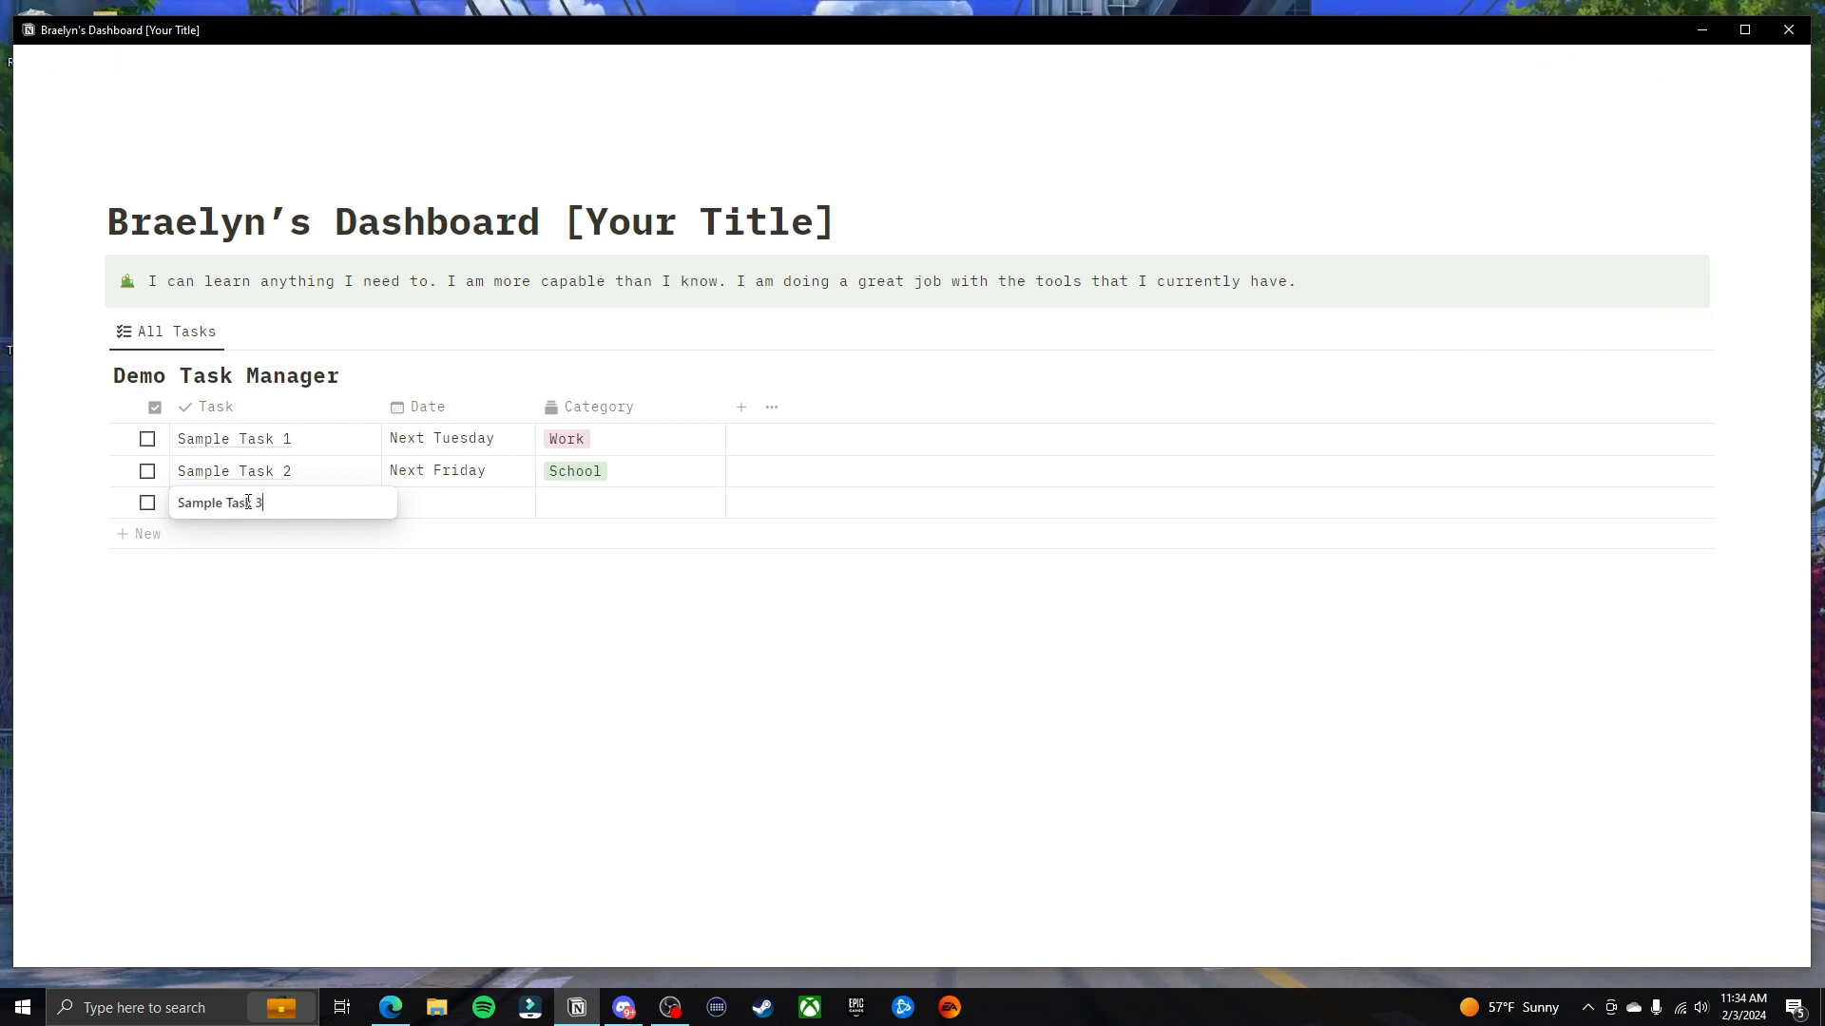
click(458, 505)
click(458, 505)
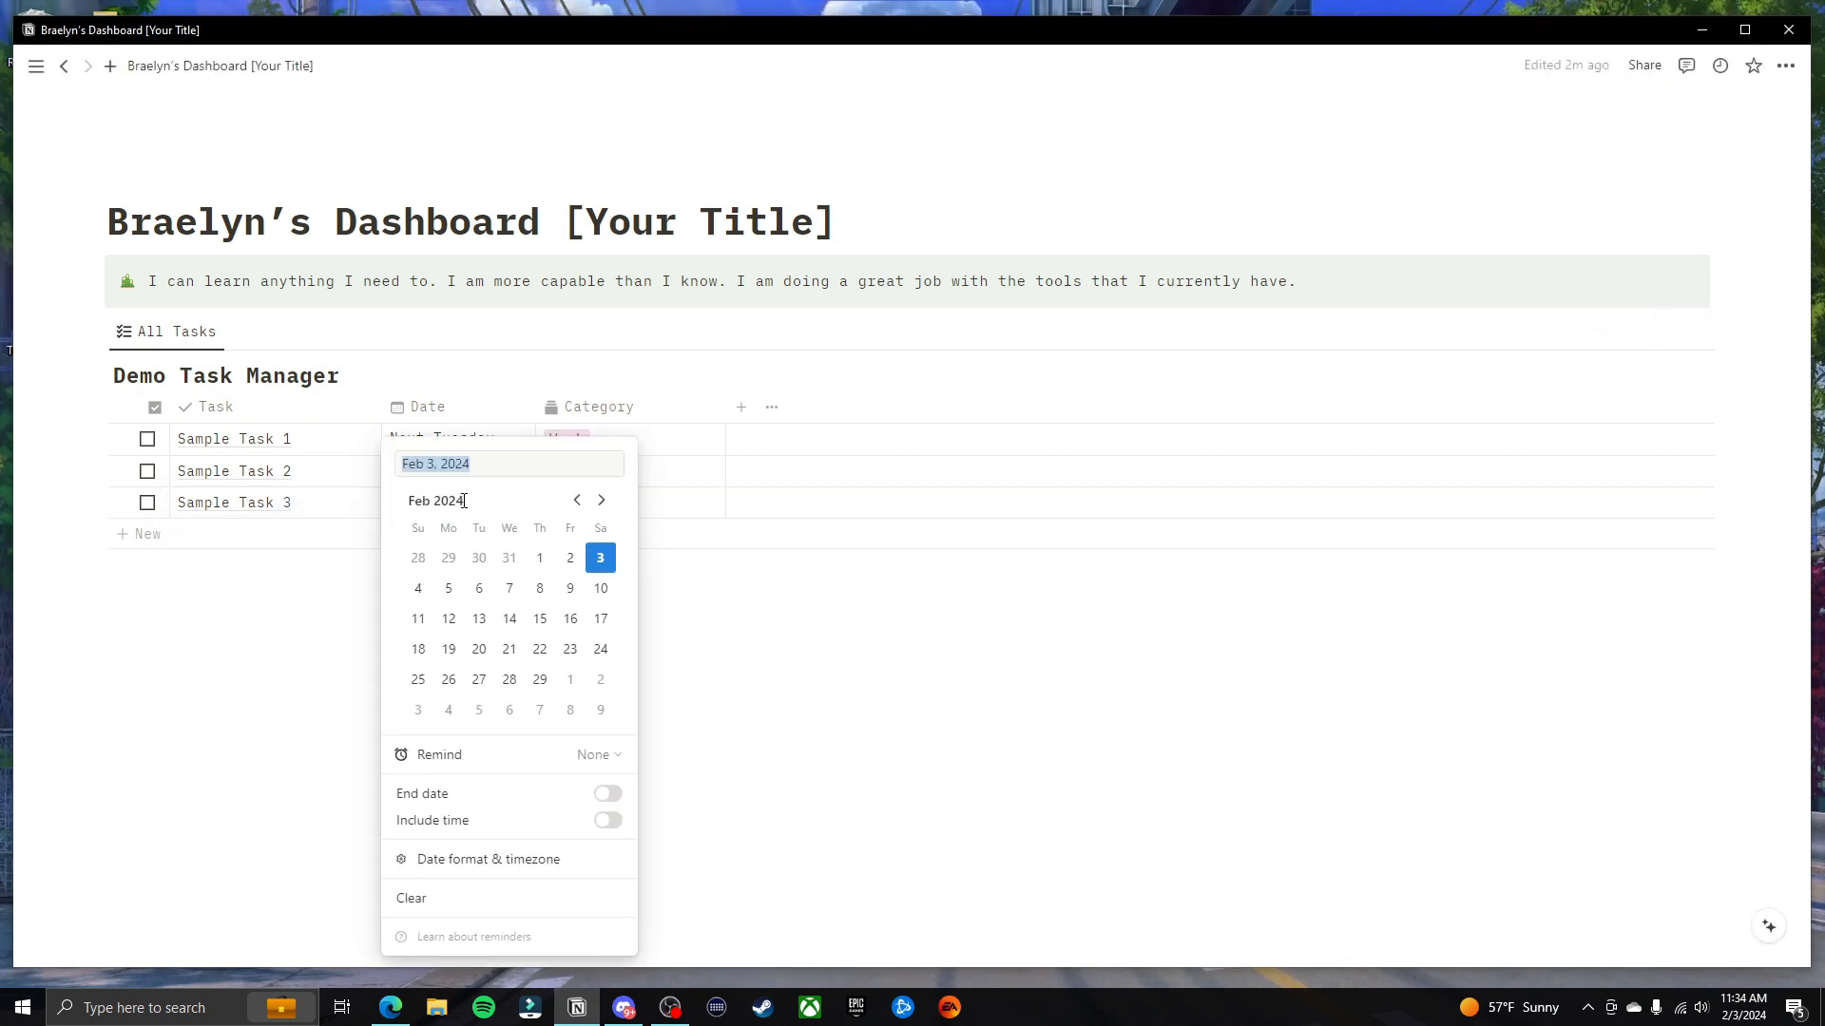
click(510, 677)
click(683, 584)
click(624, 506)
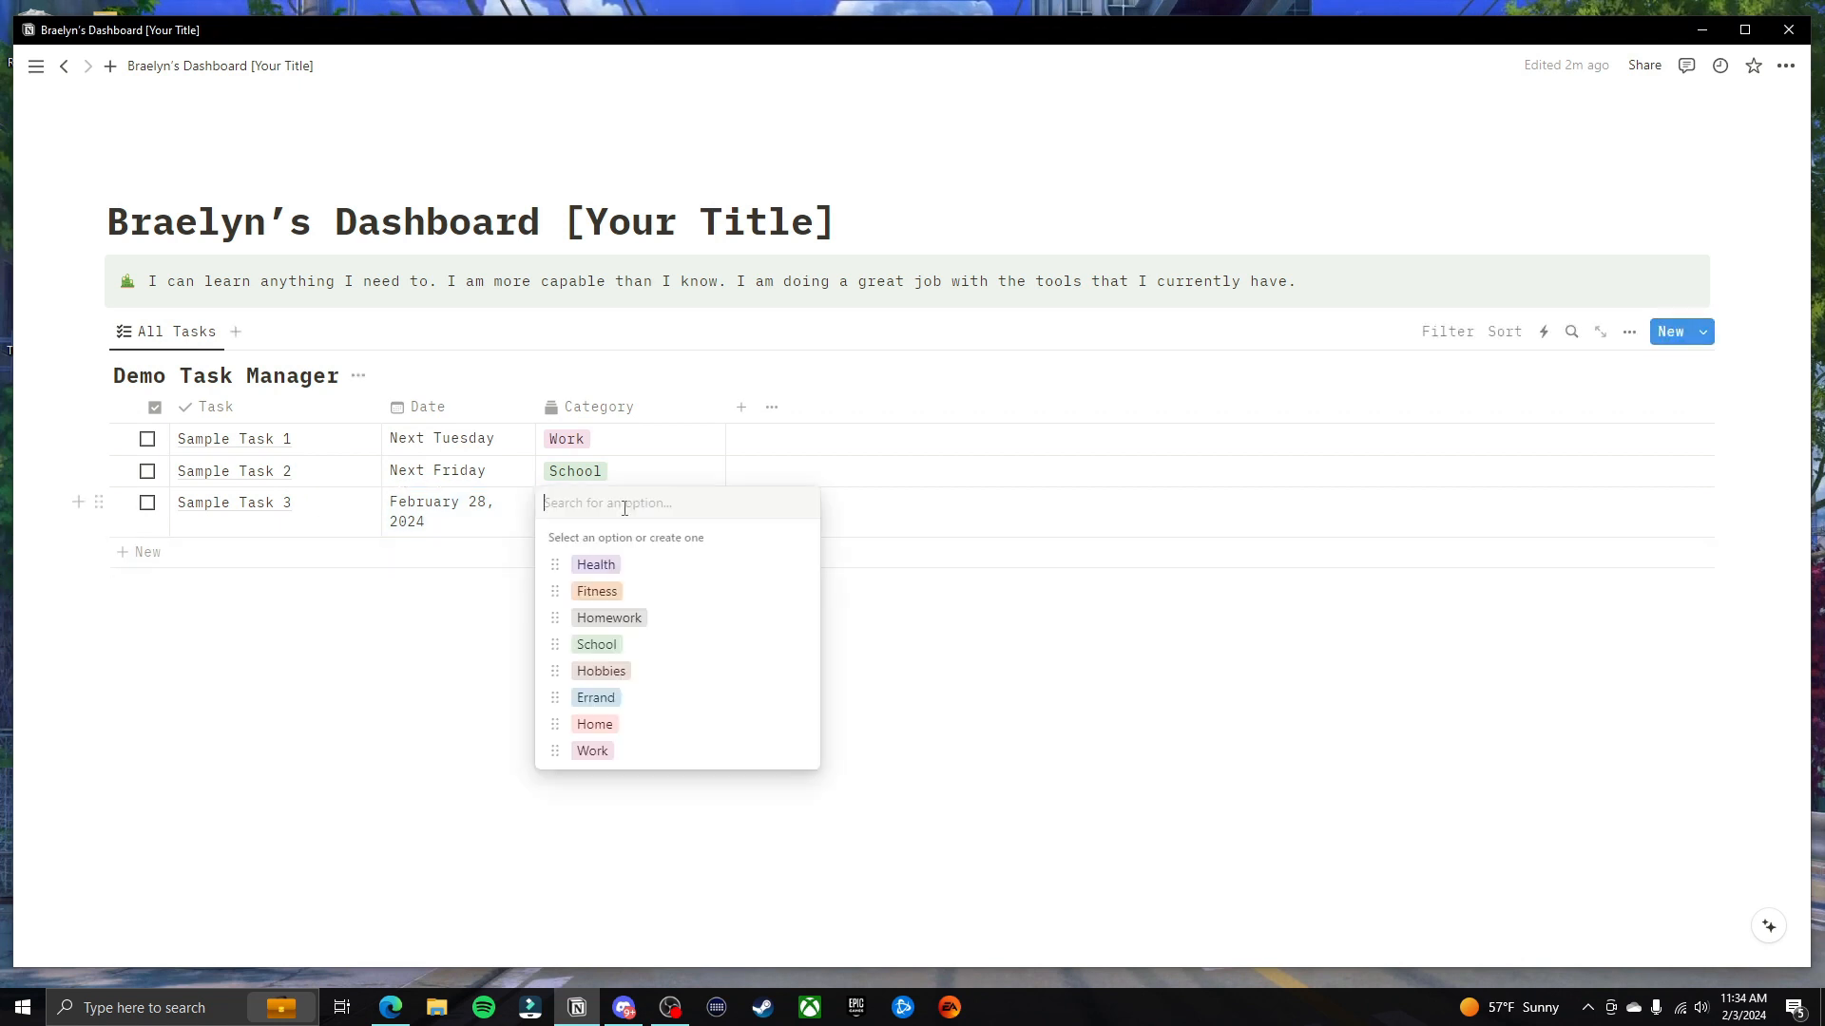
click(651, 591)
click(904, 720)
Try out the Done checkboxes of all three sample tasks, leaving every one of them unchecked
click(147, 439)
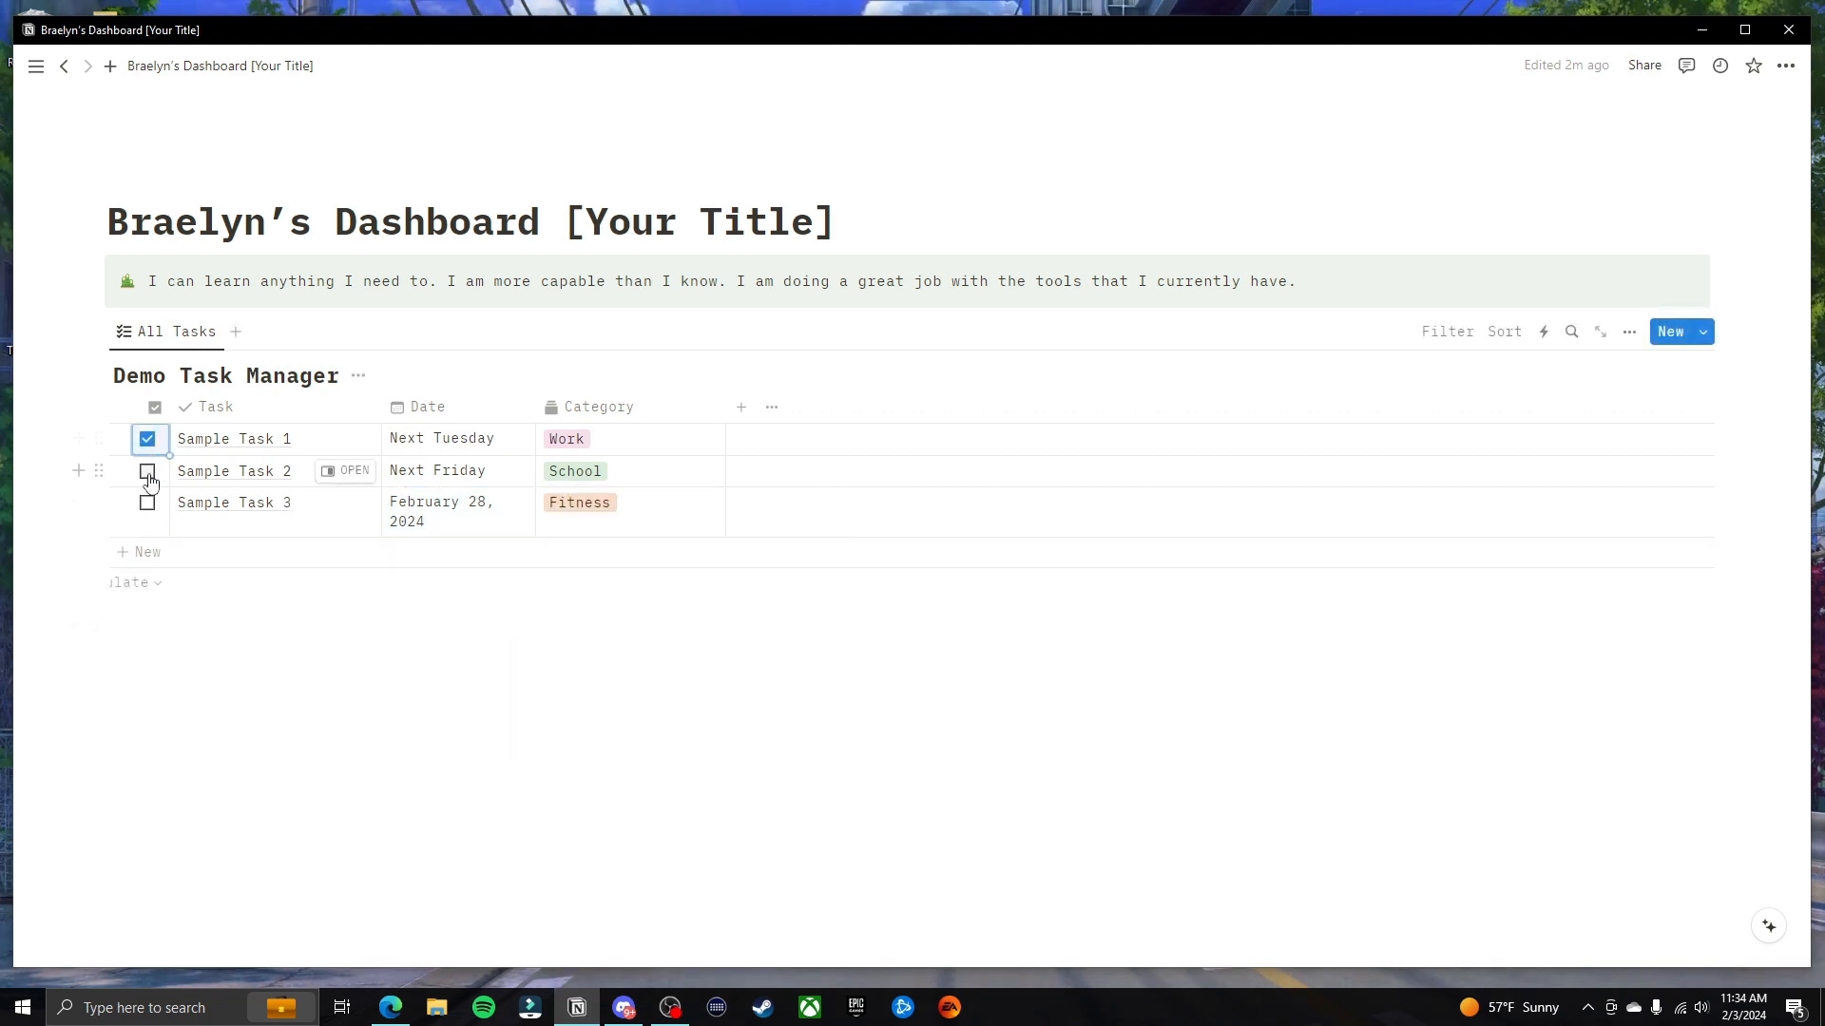
click(148, 471)
click(148, 503)
click(147, 503)
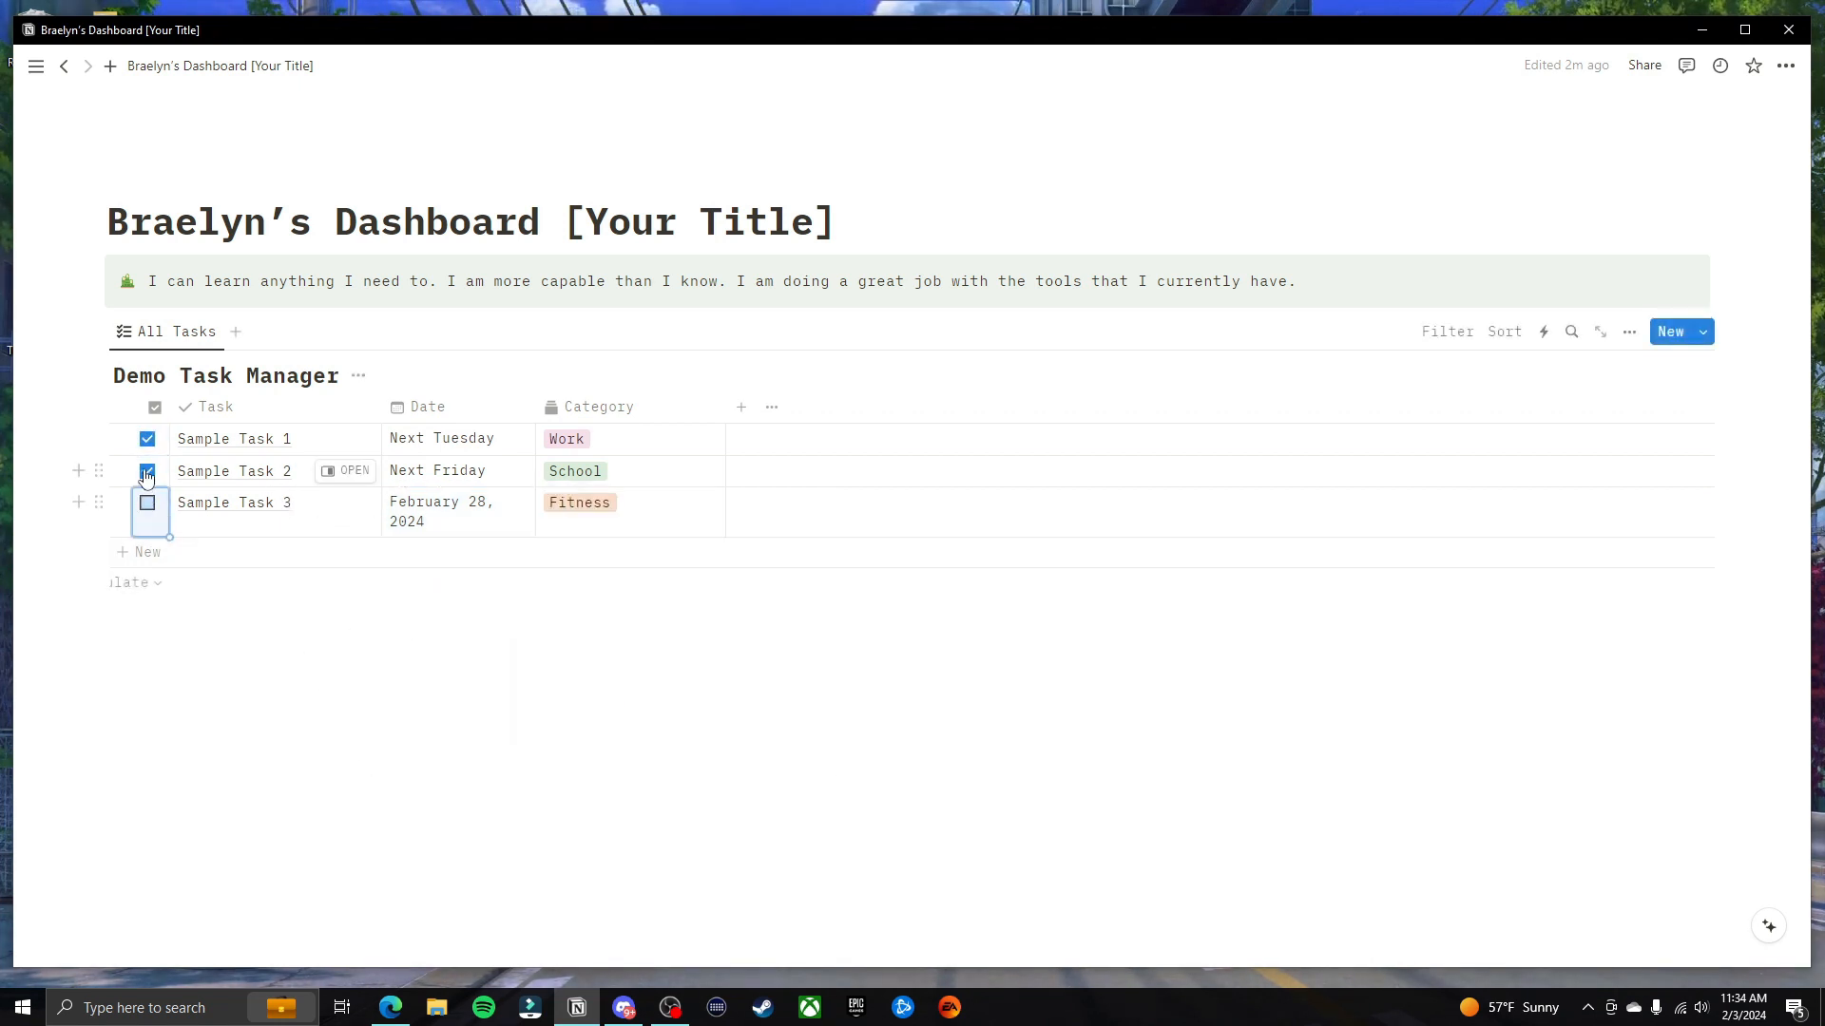
click(147, 471)
click(147, 439)
click(147, 472)
click(147, 503)
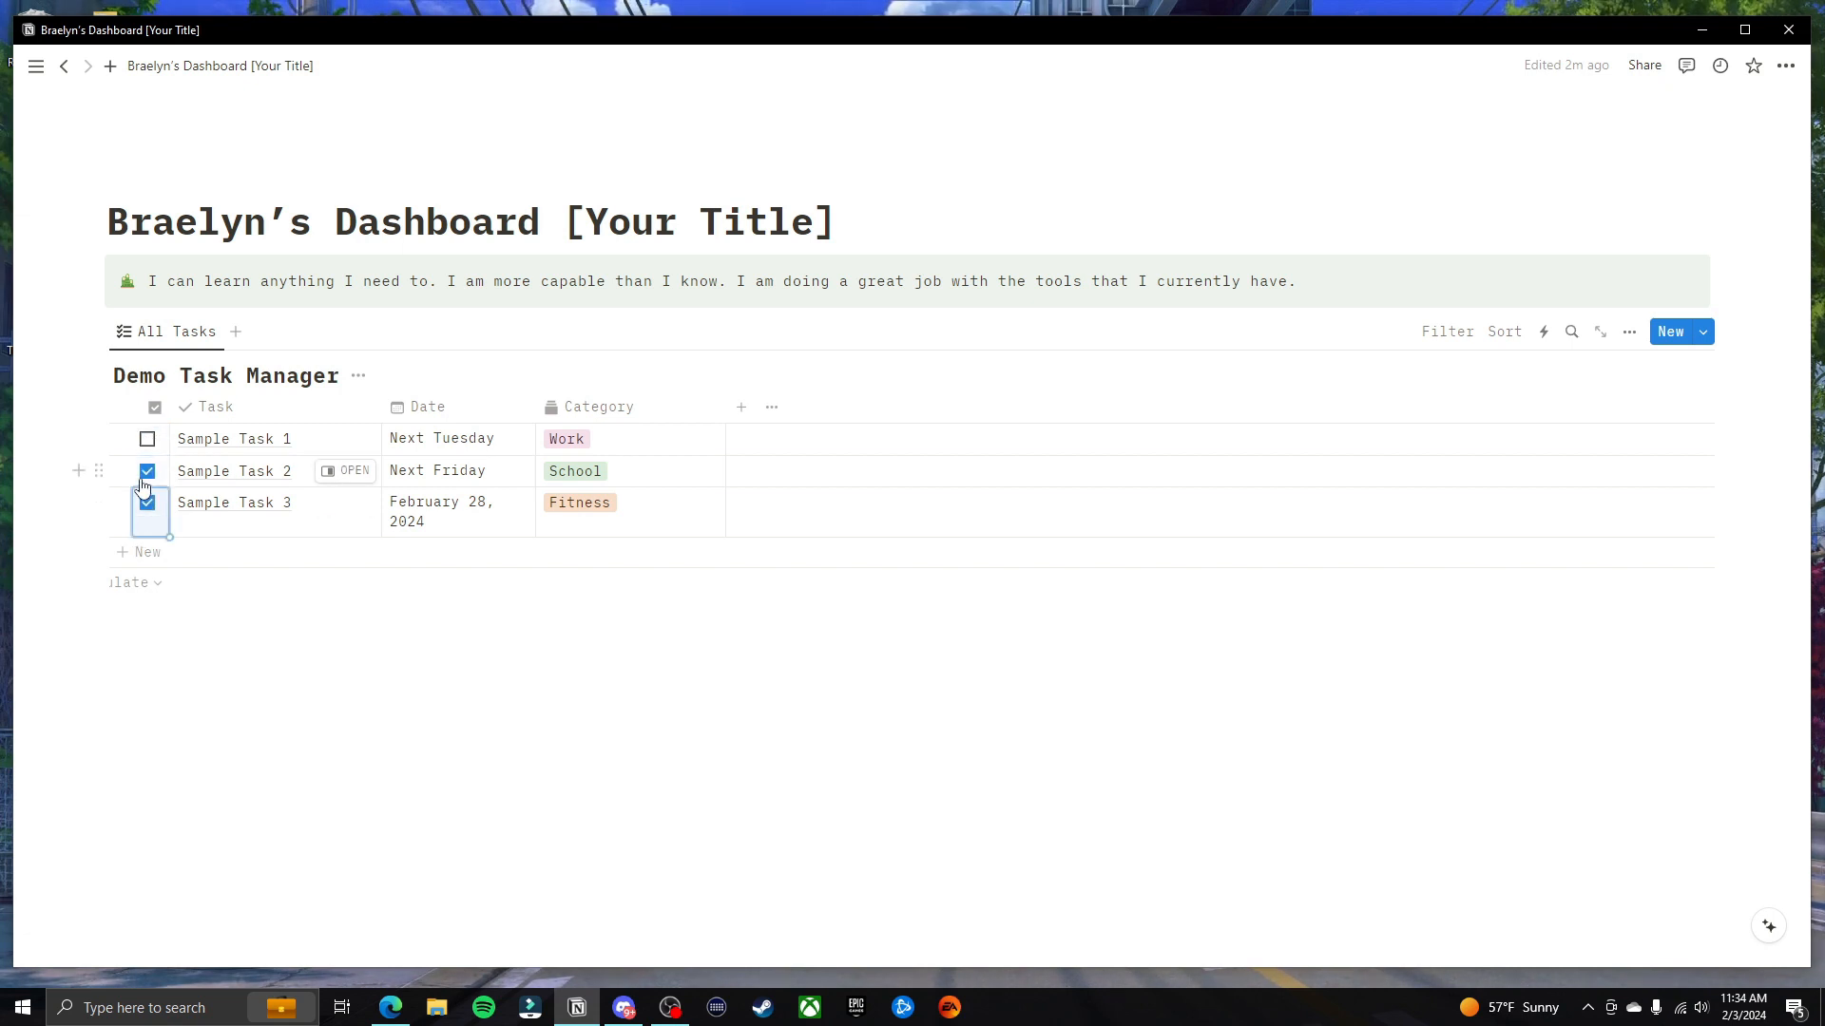
click(147, 471)
click(147, 503)
click(148, 439)
click(147, 471)
click(147, 439)
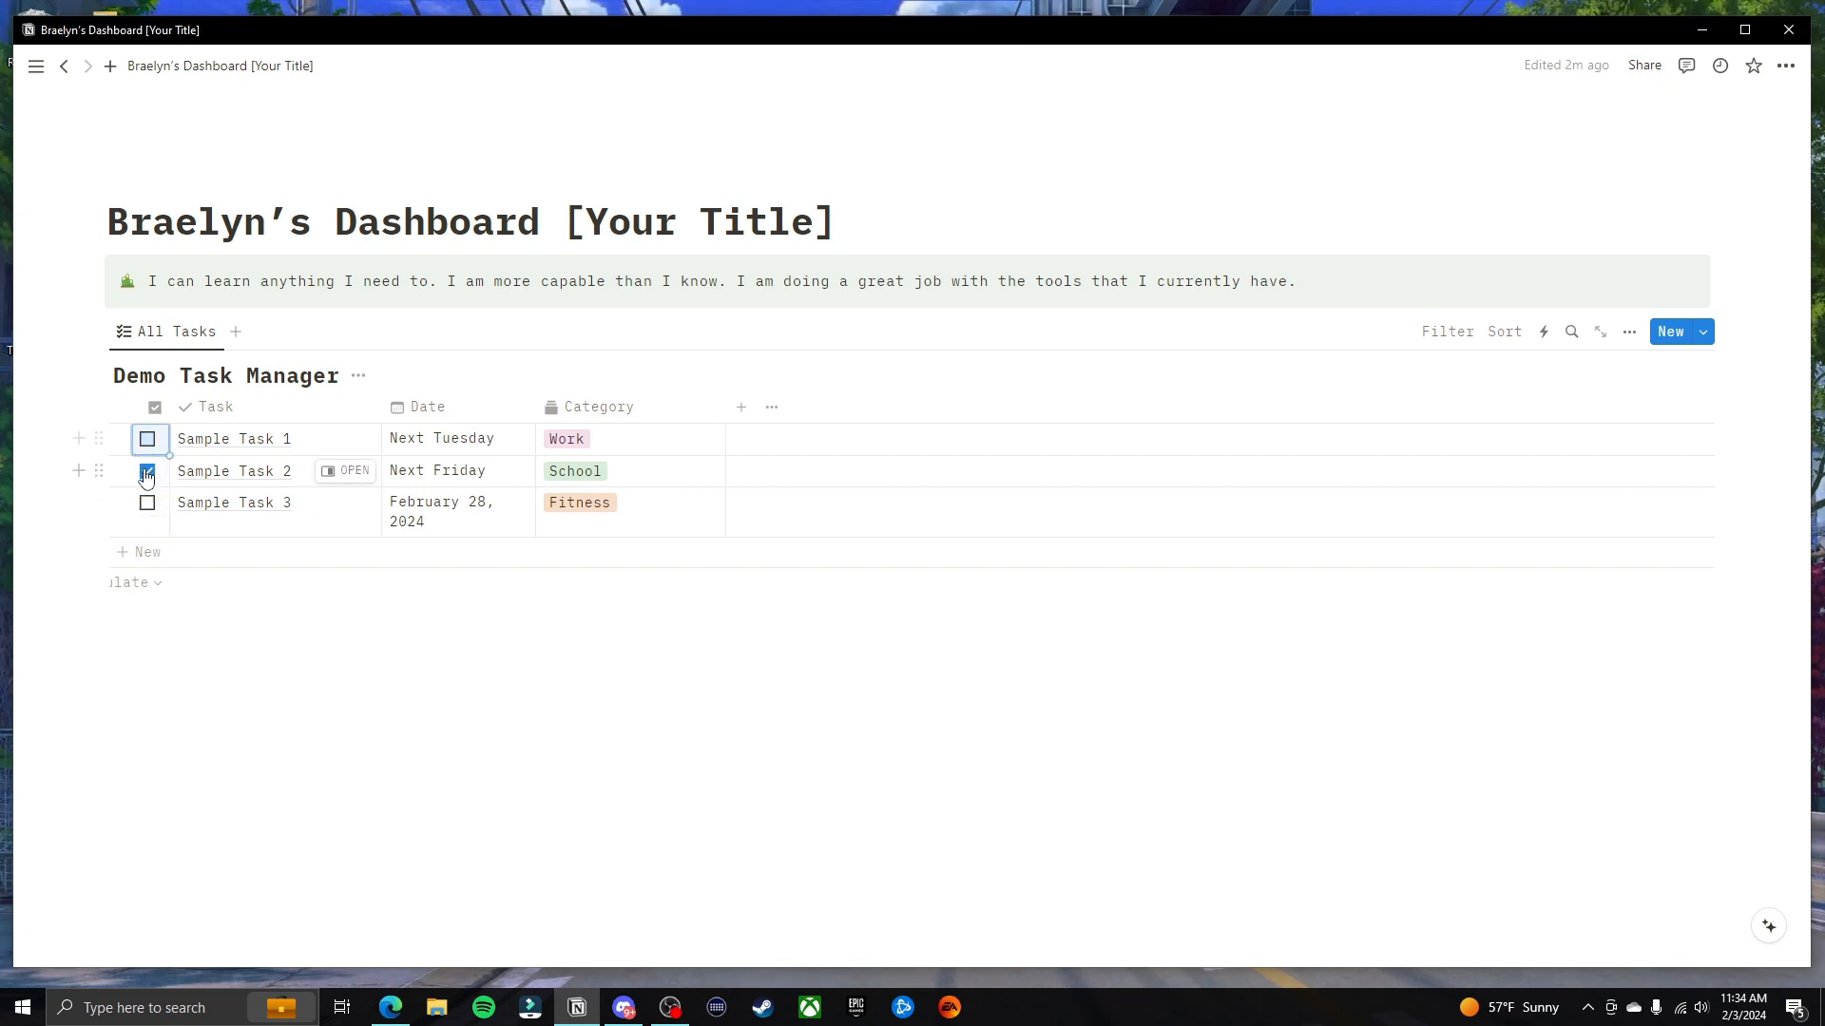
click(147, 473)
click(147, 503)
click(148, 472)
click(147, 439)
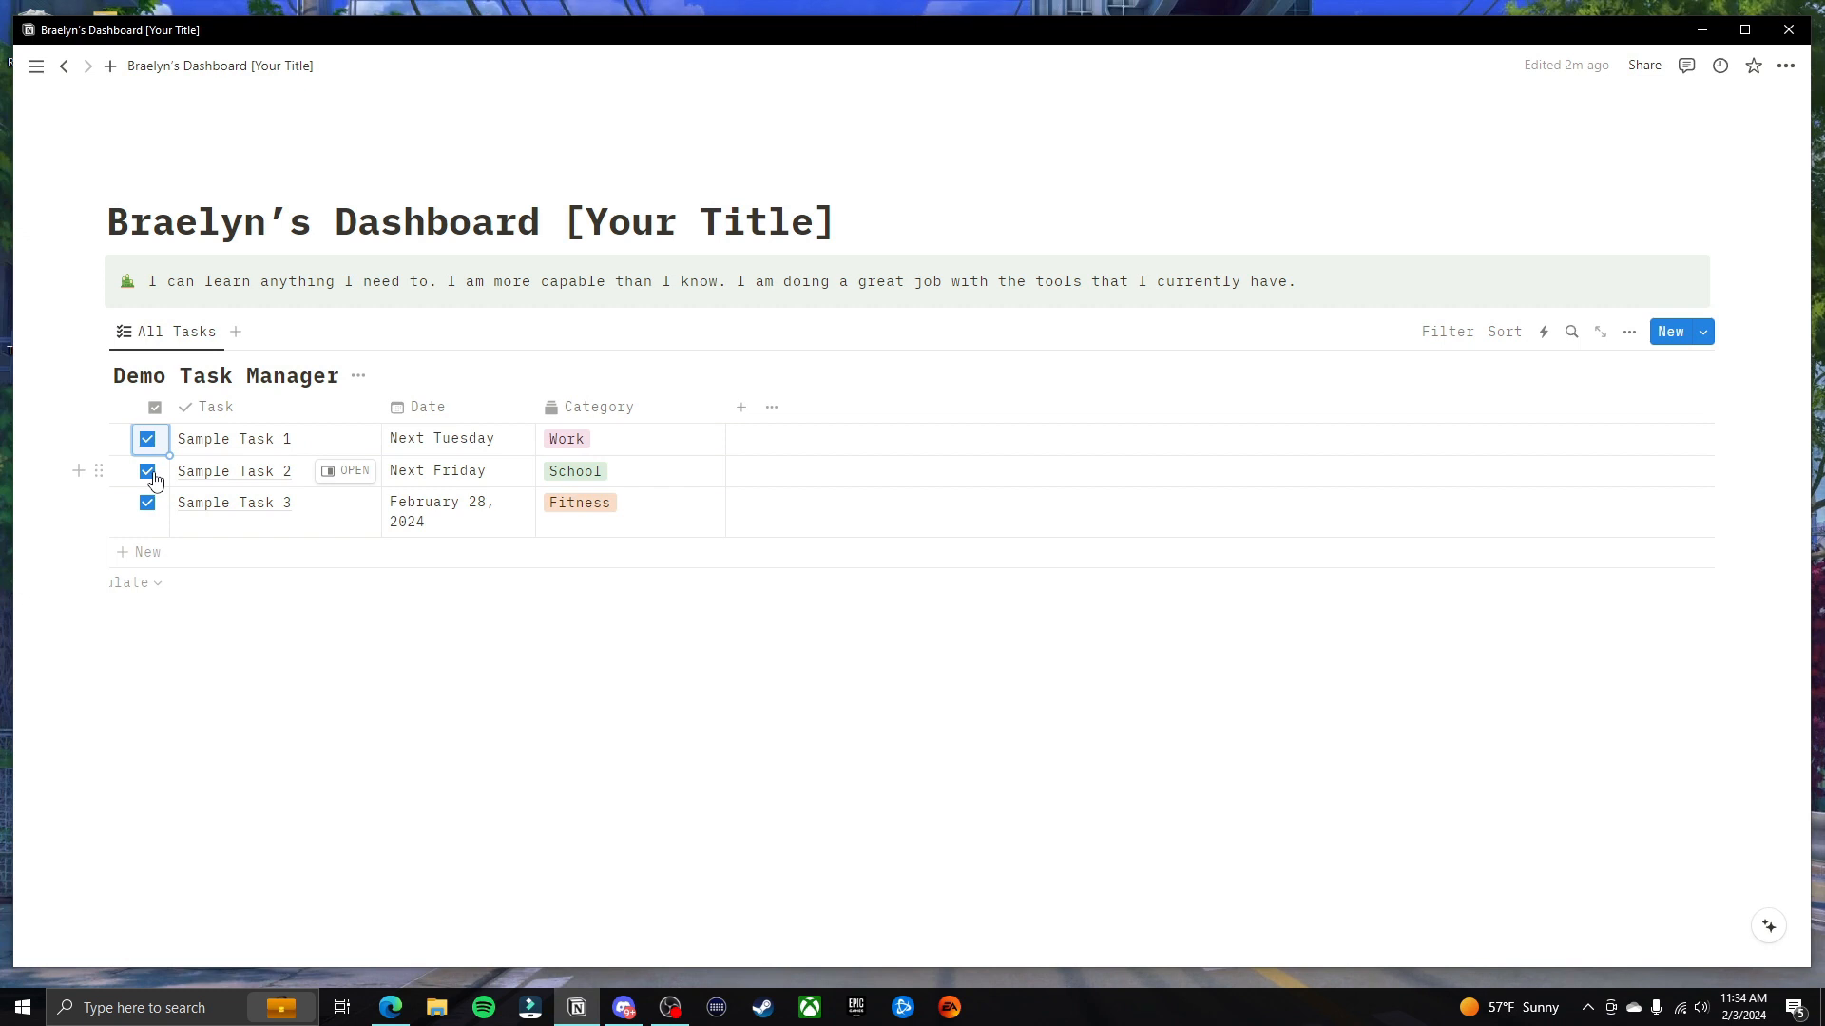
click(148, 439)
click(147, 471)
click(148, 503)
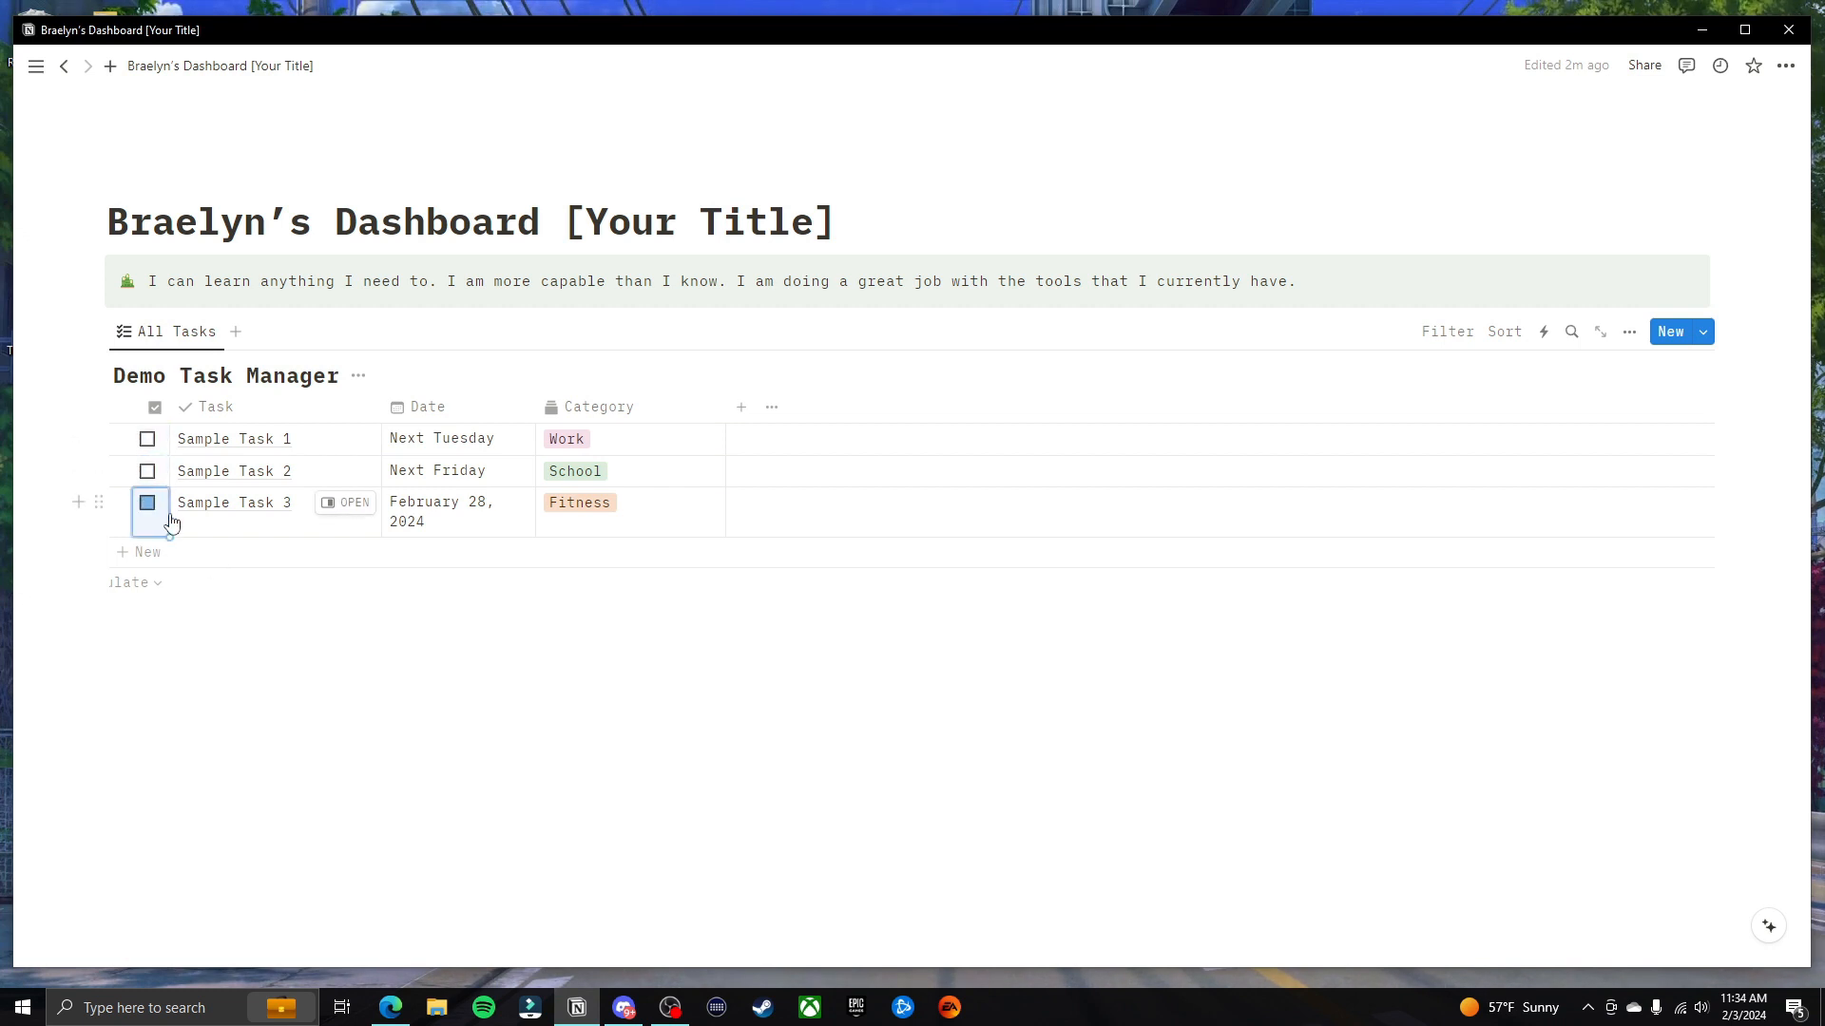
click(578, 652)
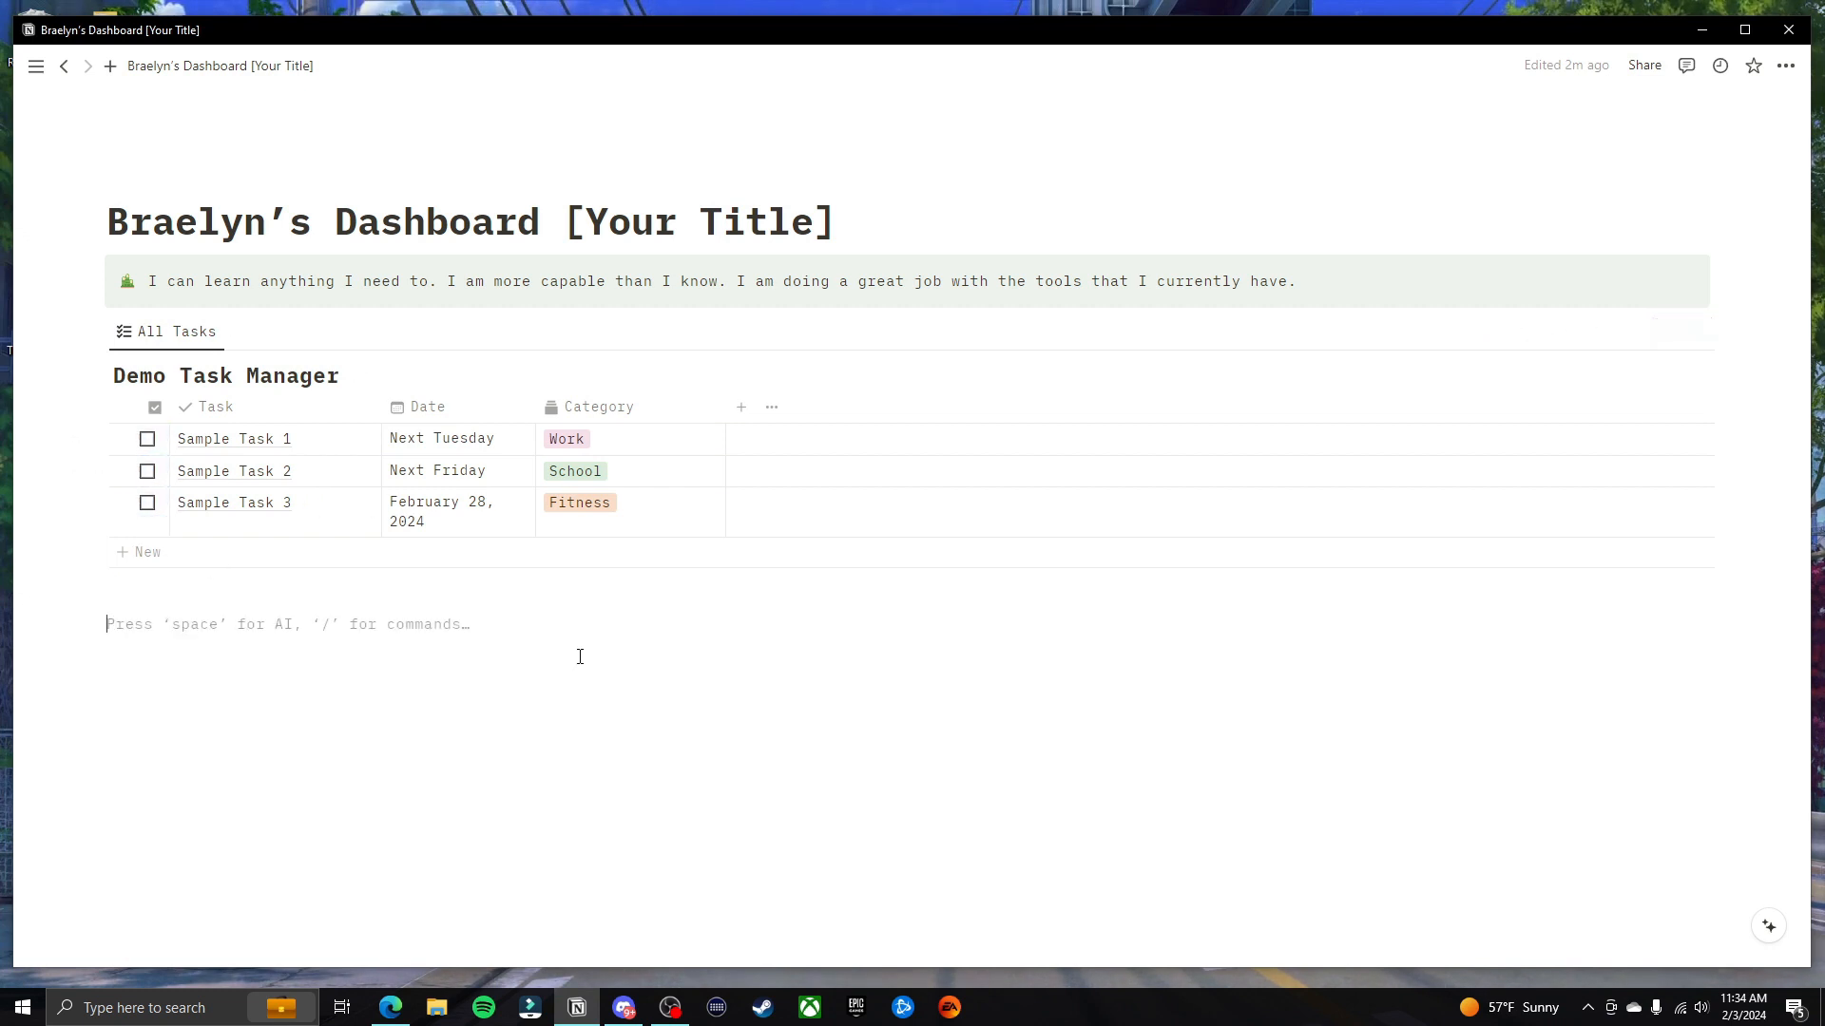
Duplicate the All Tasks view and name the copy "Completed Tasks"
click(194, 339)
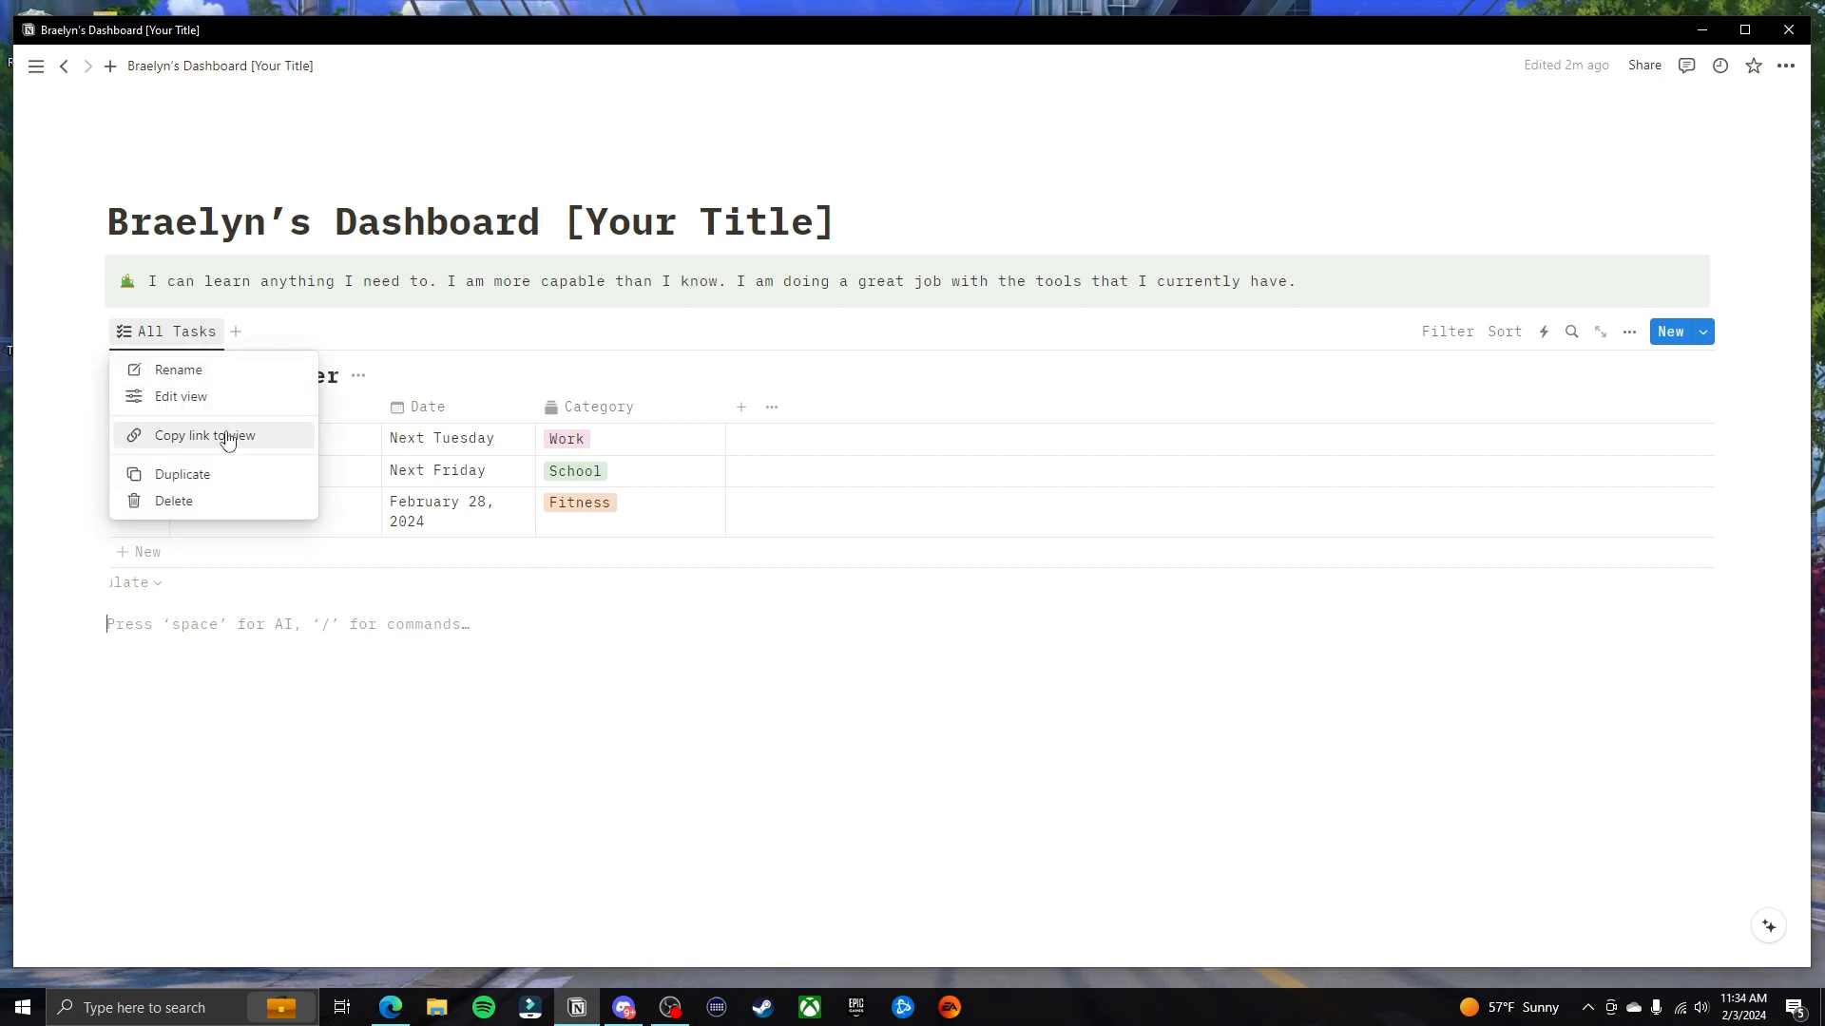
click(226, 479)
drag(1625, 419, 1457, 416)
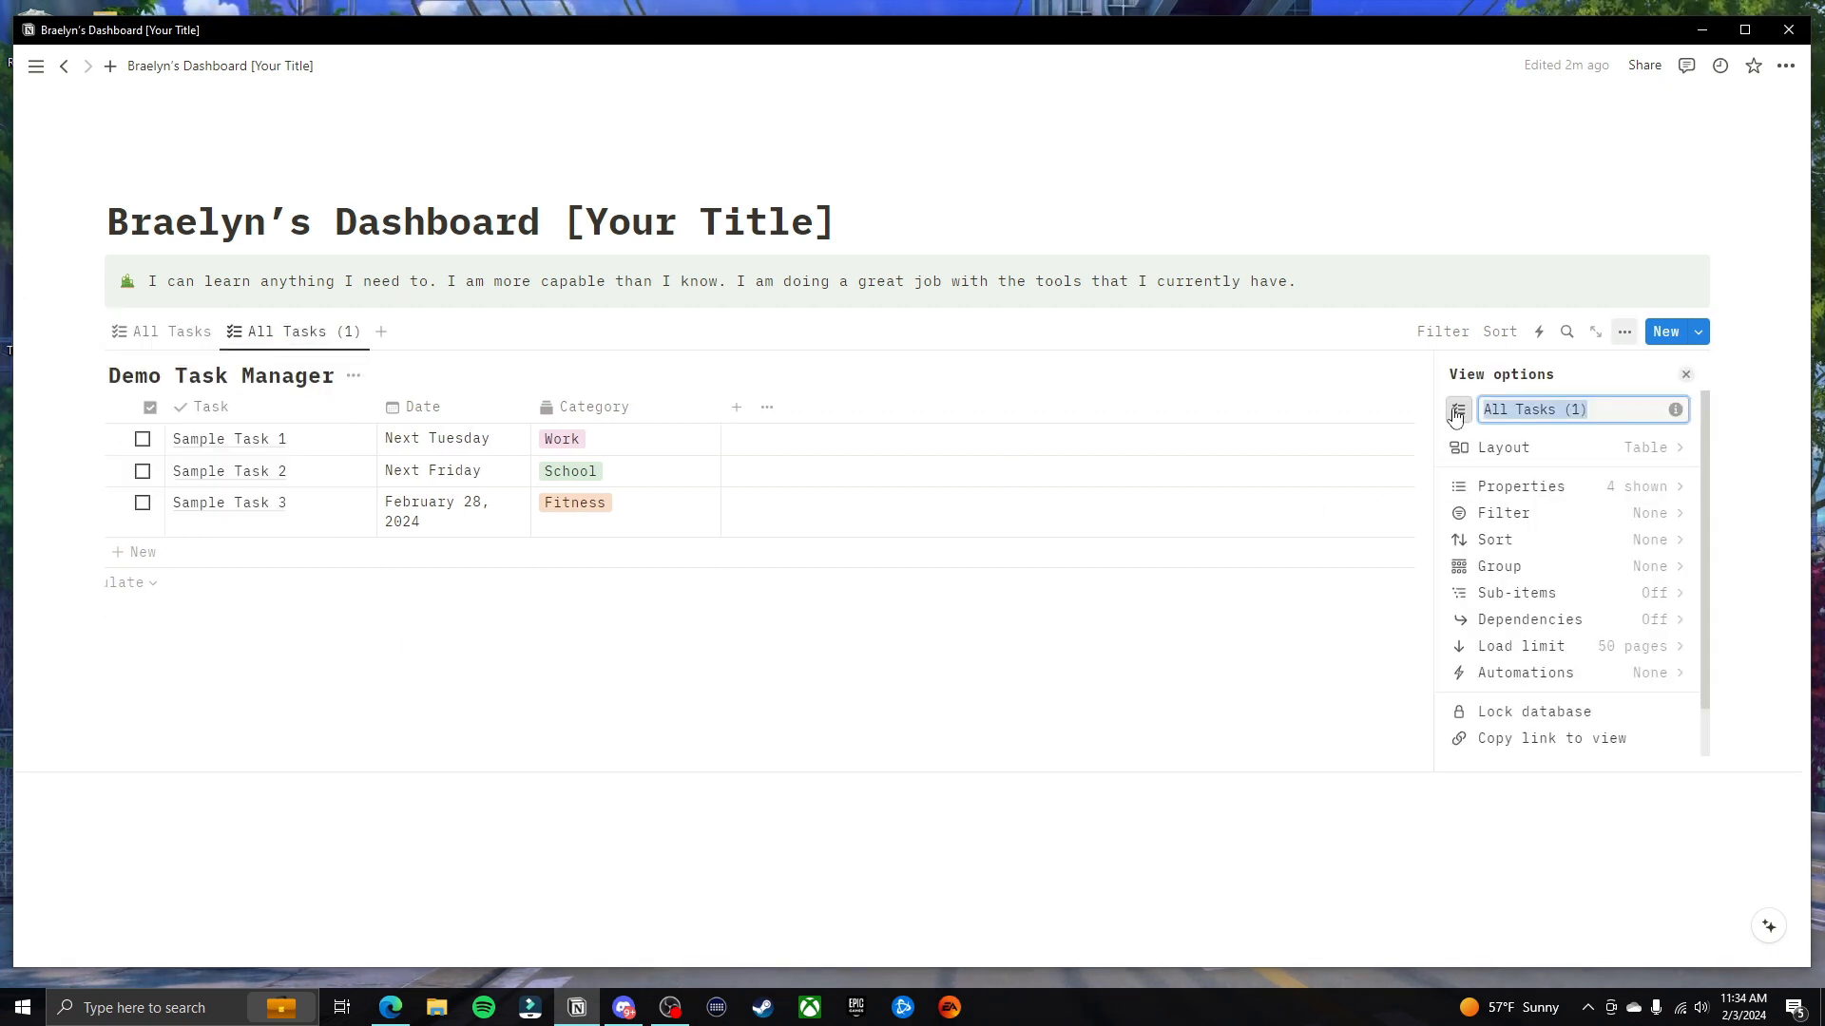
text(Completed T)
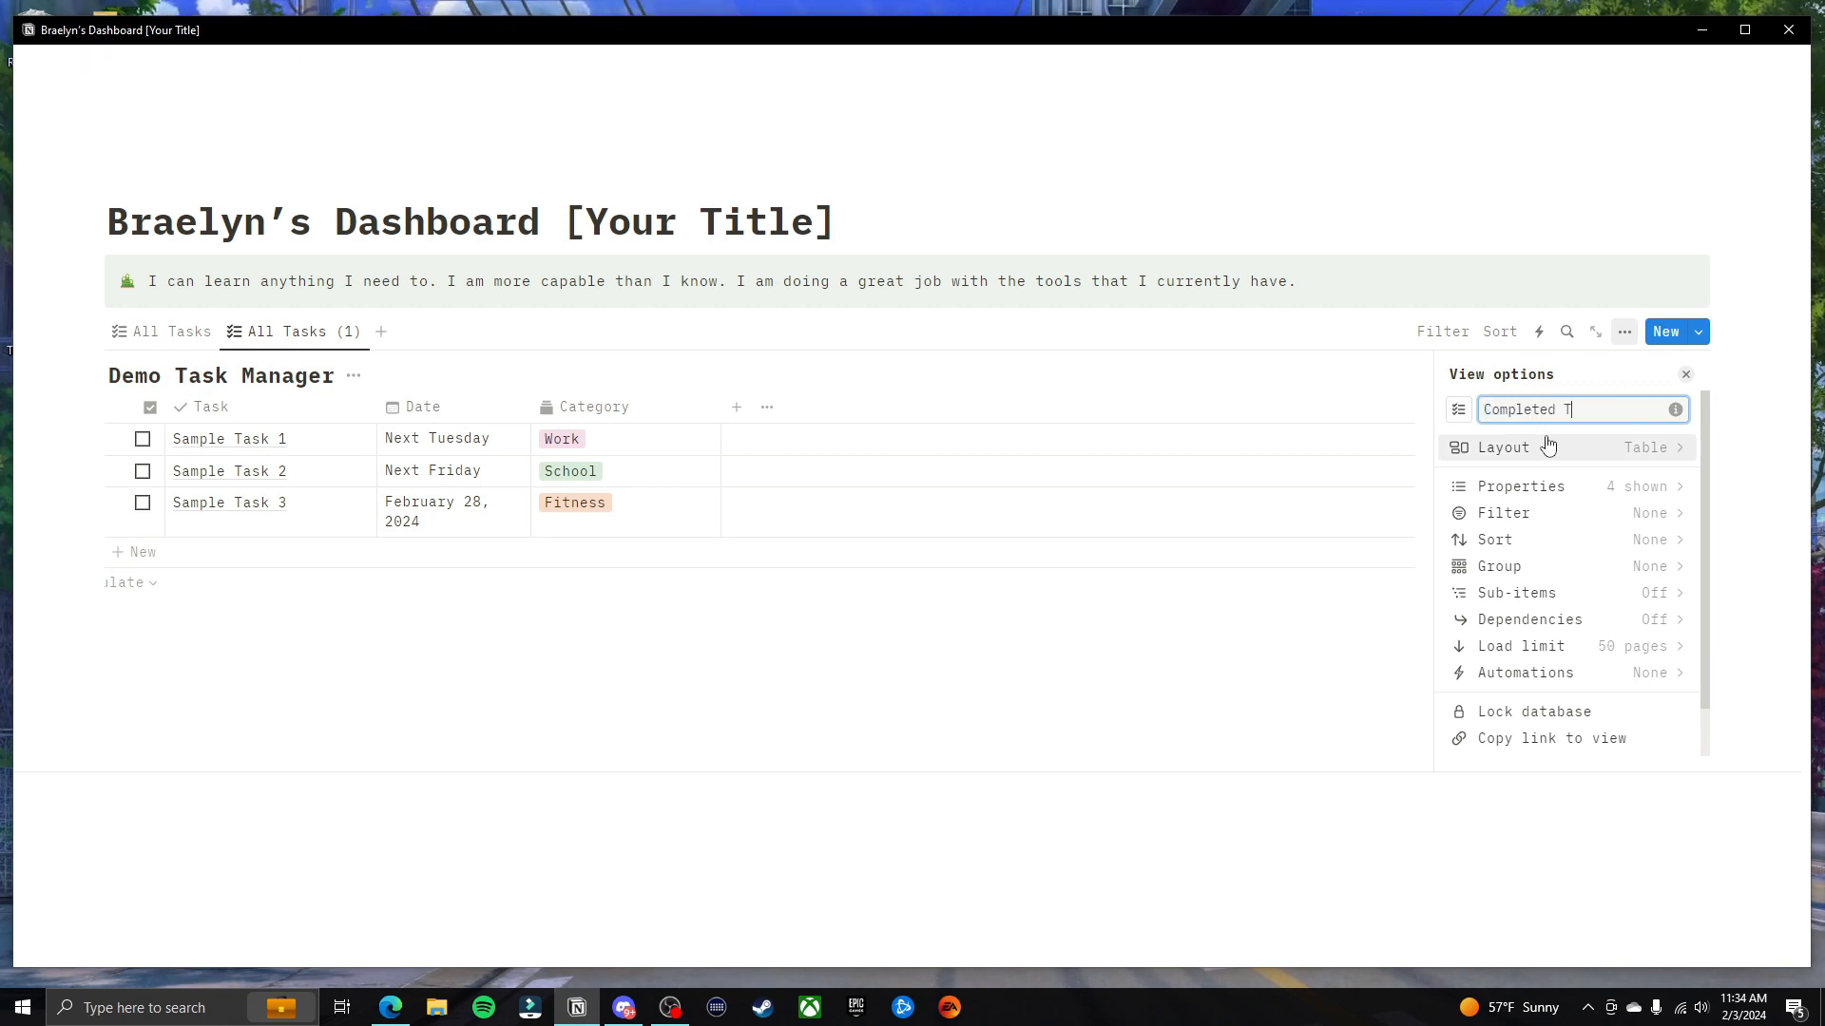
text(asks)
click(784, 632)
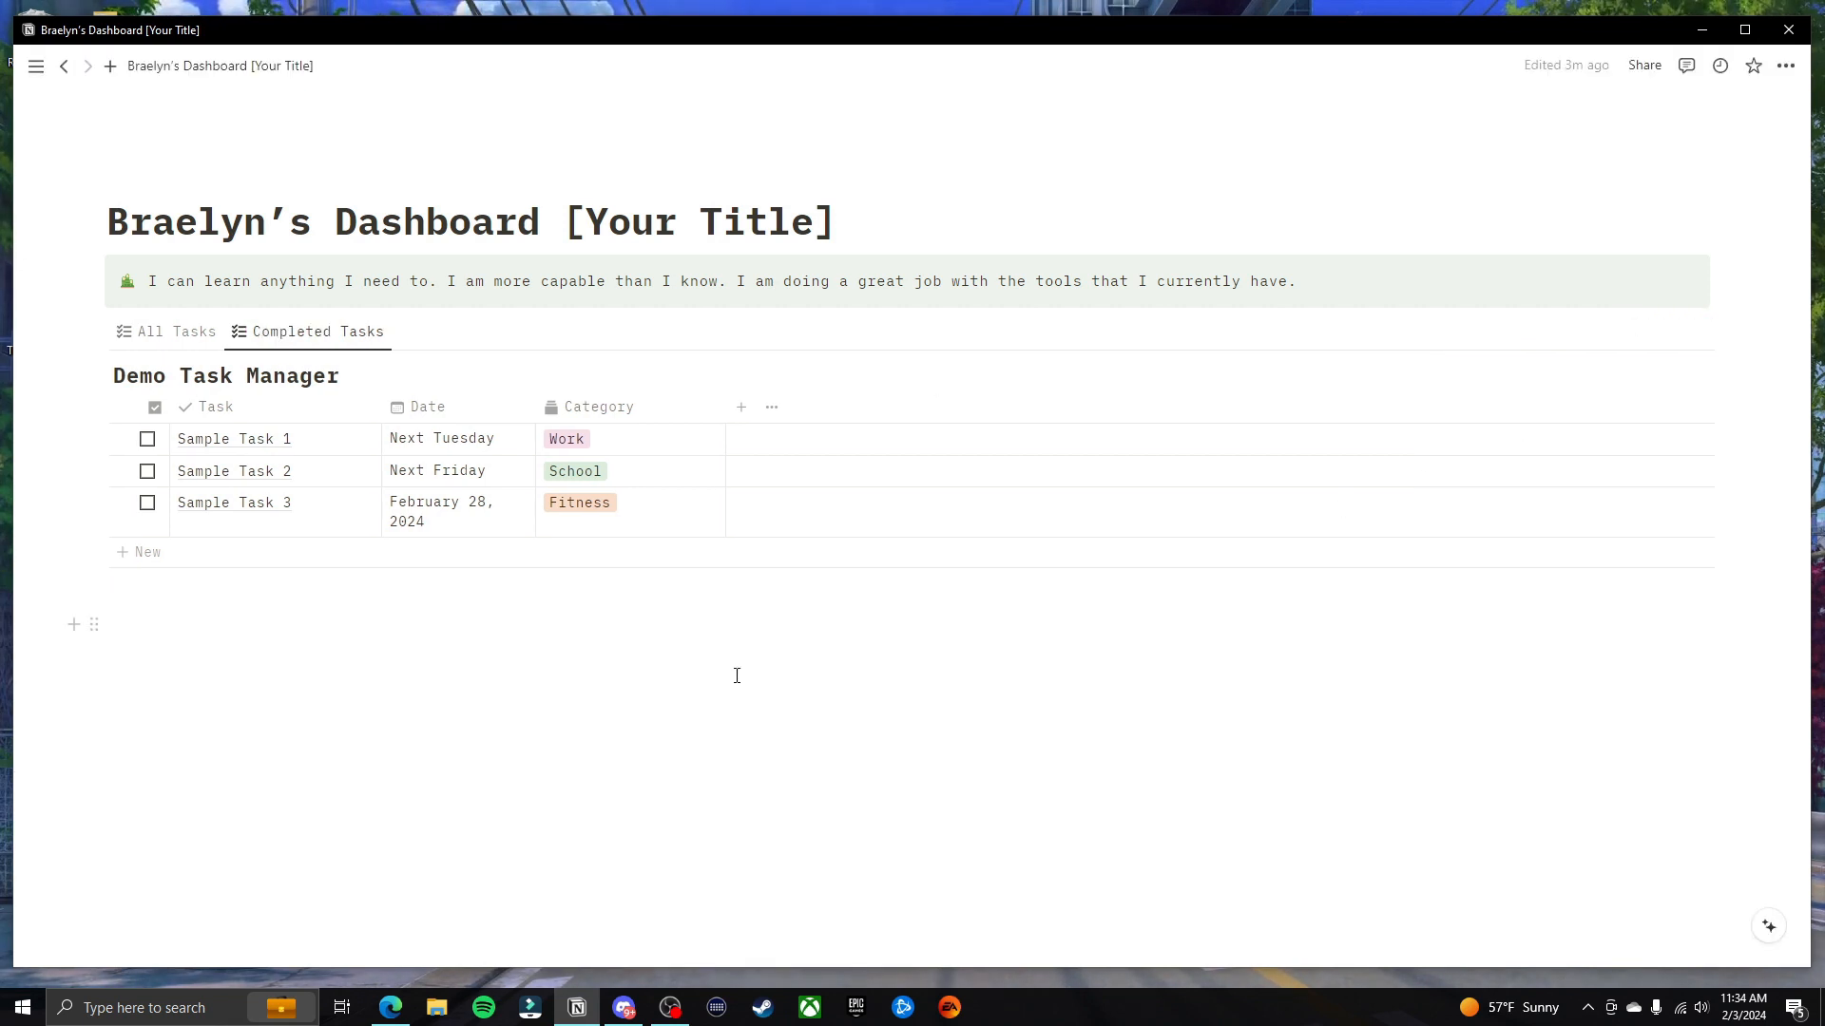
Change the icon of the Completed Tasks view to the filled checkbox
click(272, 333)
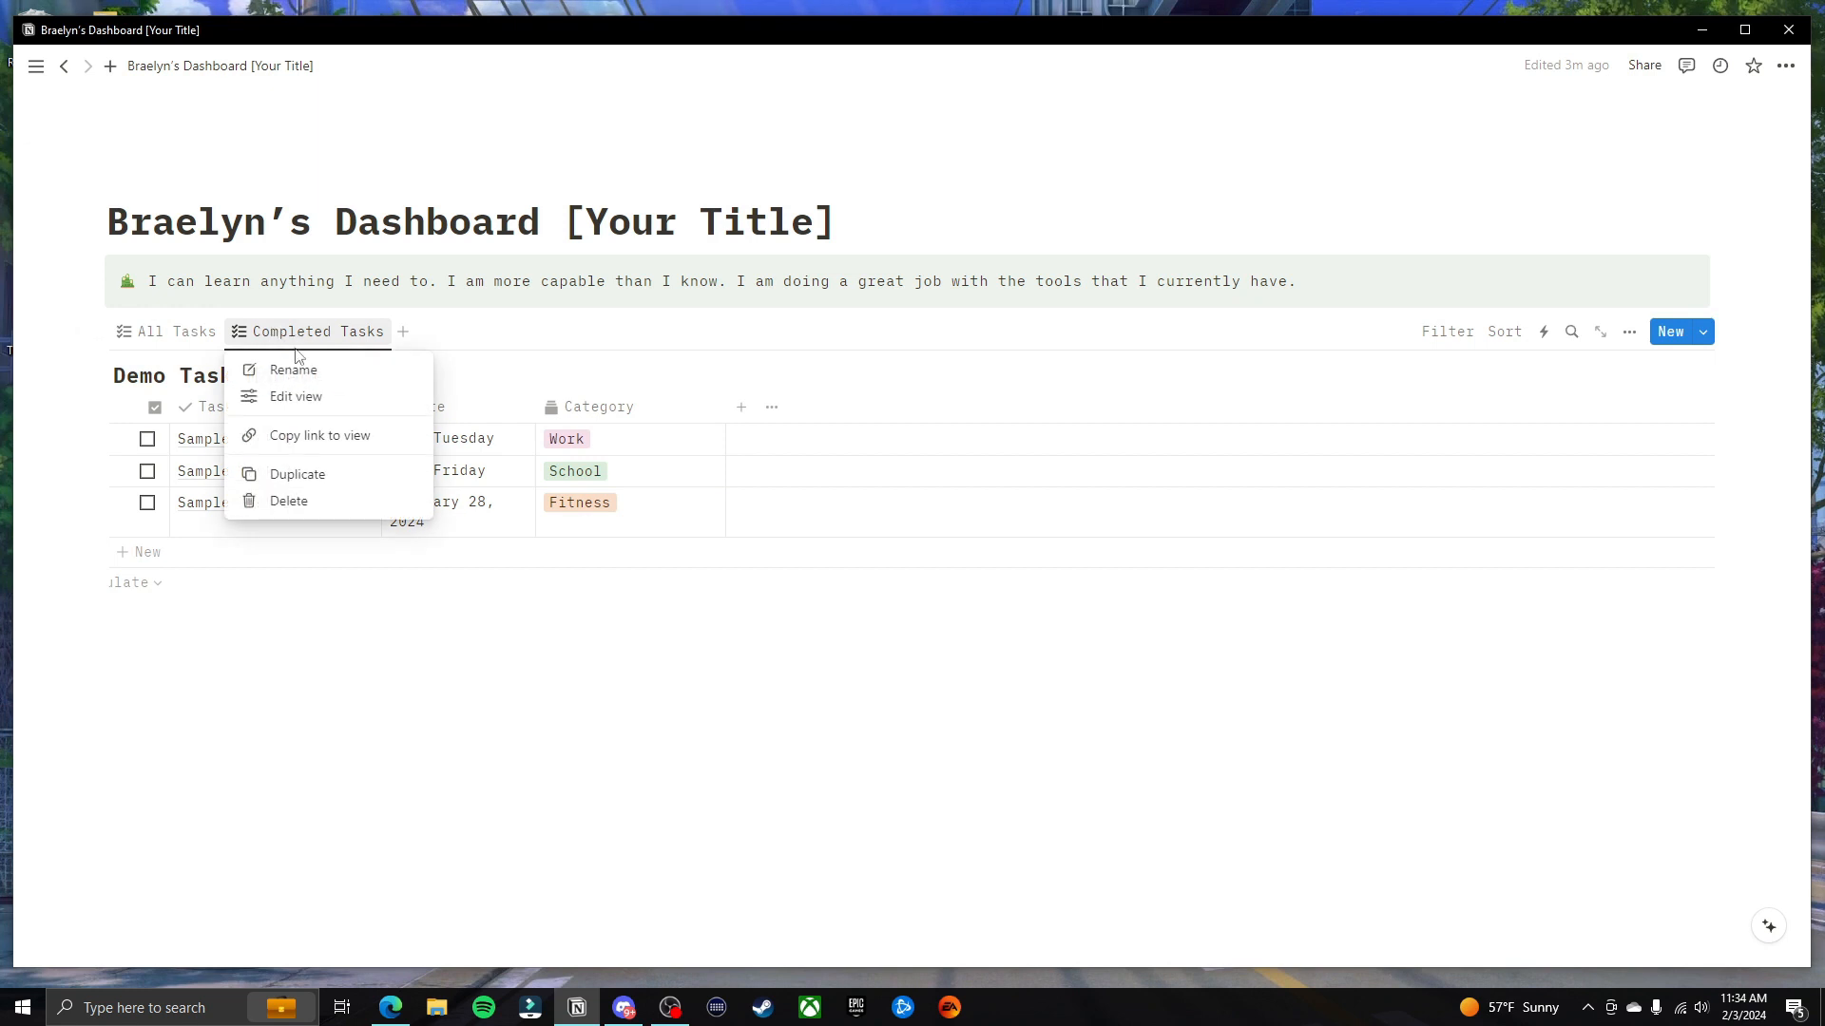
click(295, 395)
key(Escape)
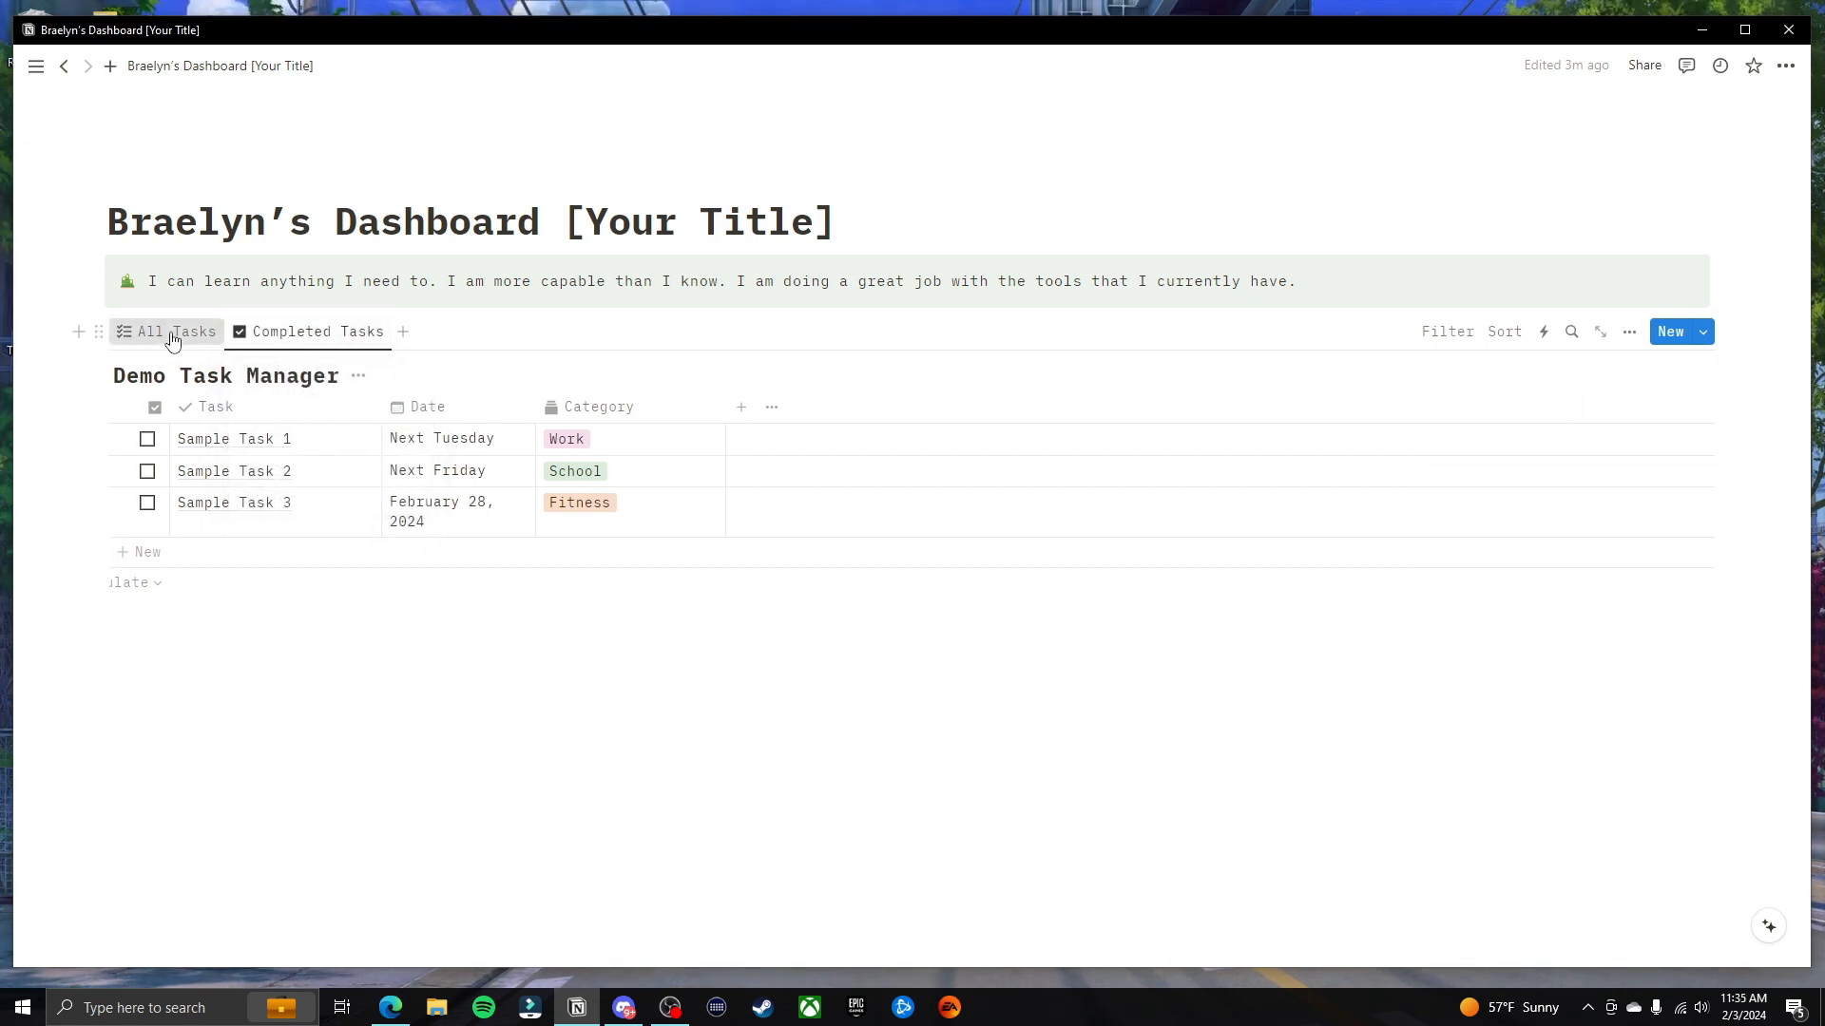
Filter the All Tasks view to entries whose Done property is Unchecked, and mark Sample Task 3 as done
click(181, 338)
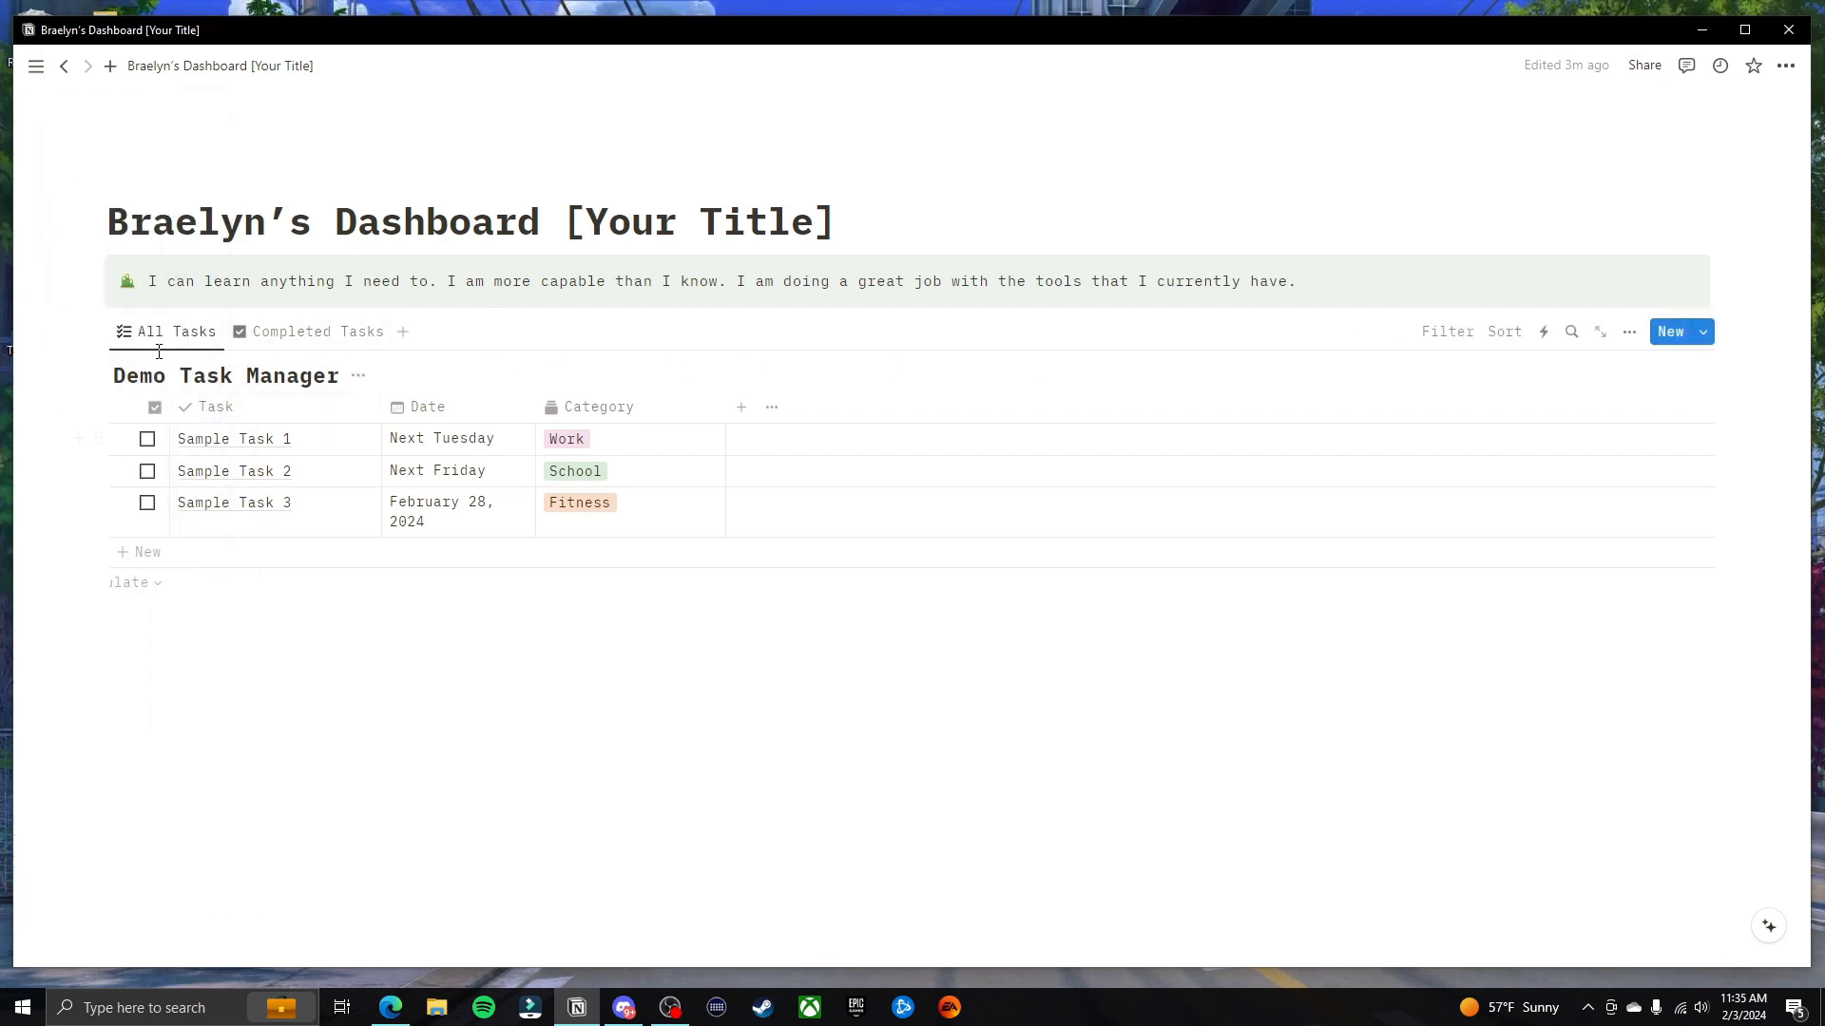
mouse_move(303, 353)
mouse_down()
mouse_move(314, 338)
mouse_move(460, 478)
mouse_move(342, 672)
mouse_move(289, 645)
mouse_move(326, 453)
mouse_move(310, 329)
mouse_move(308, 347)
mouse_up()
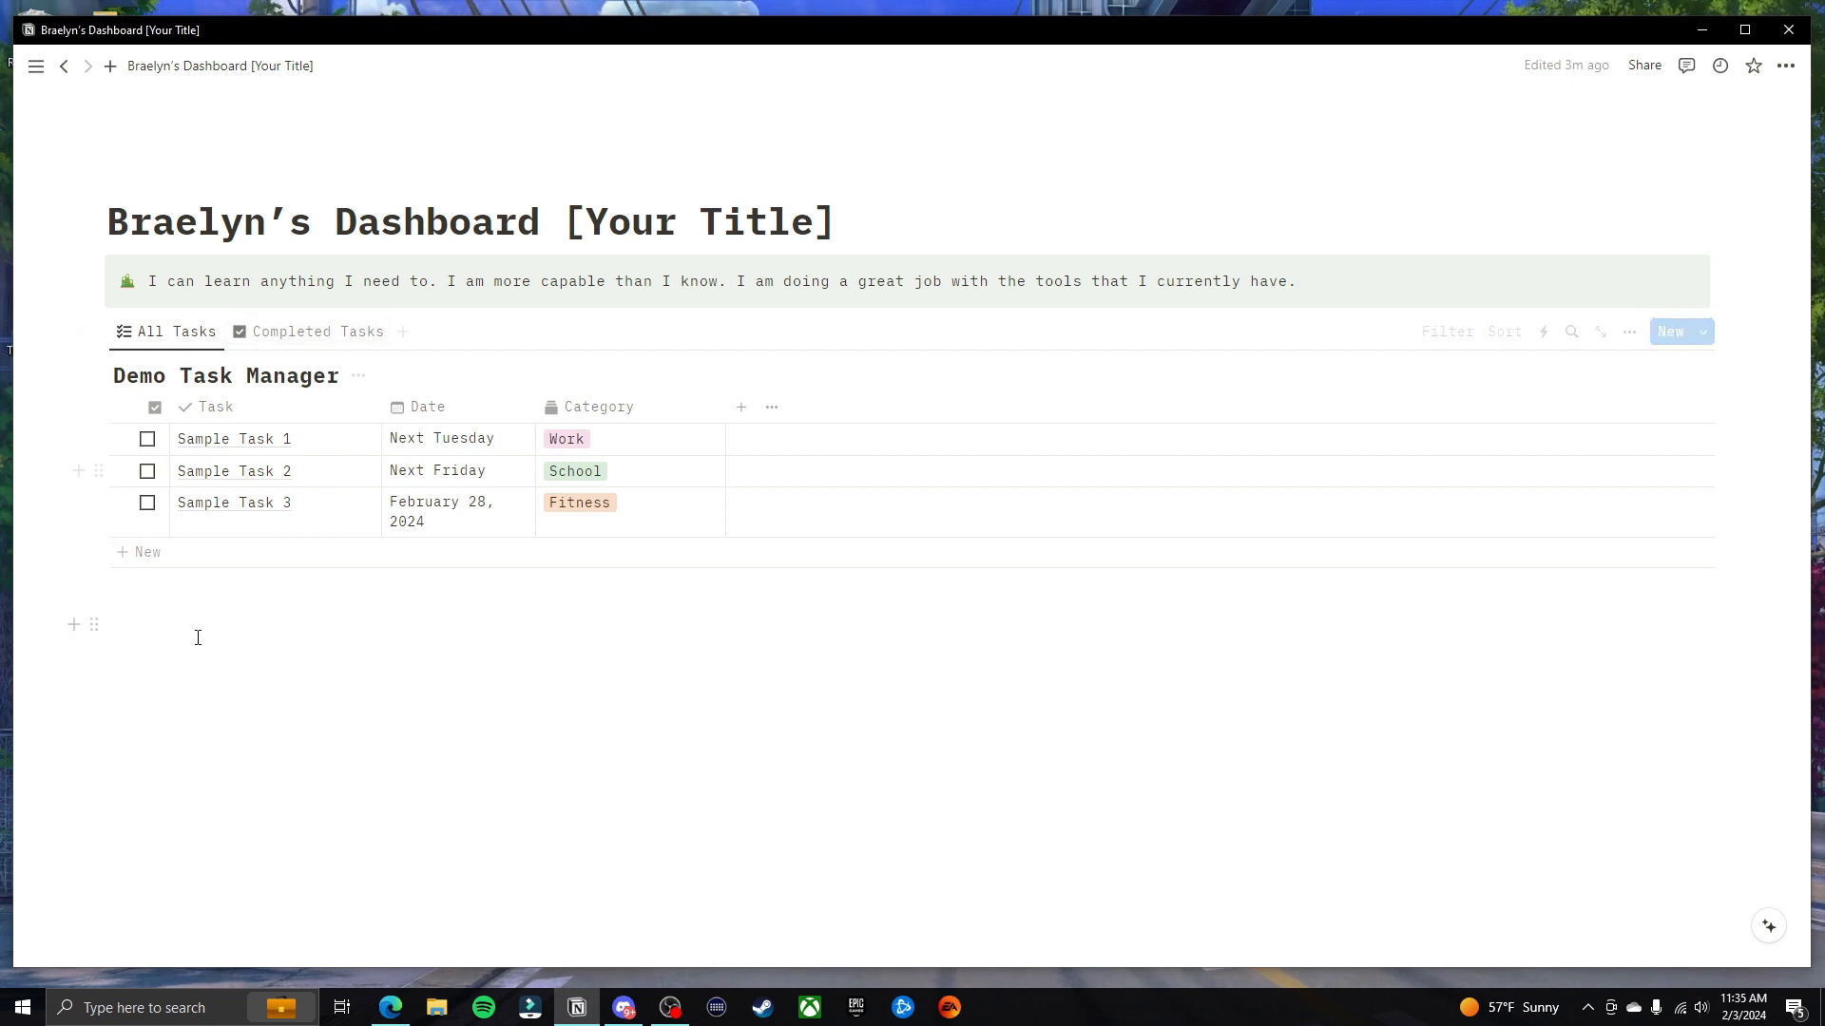
click(239, 645)
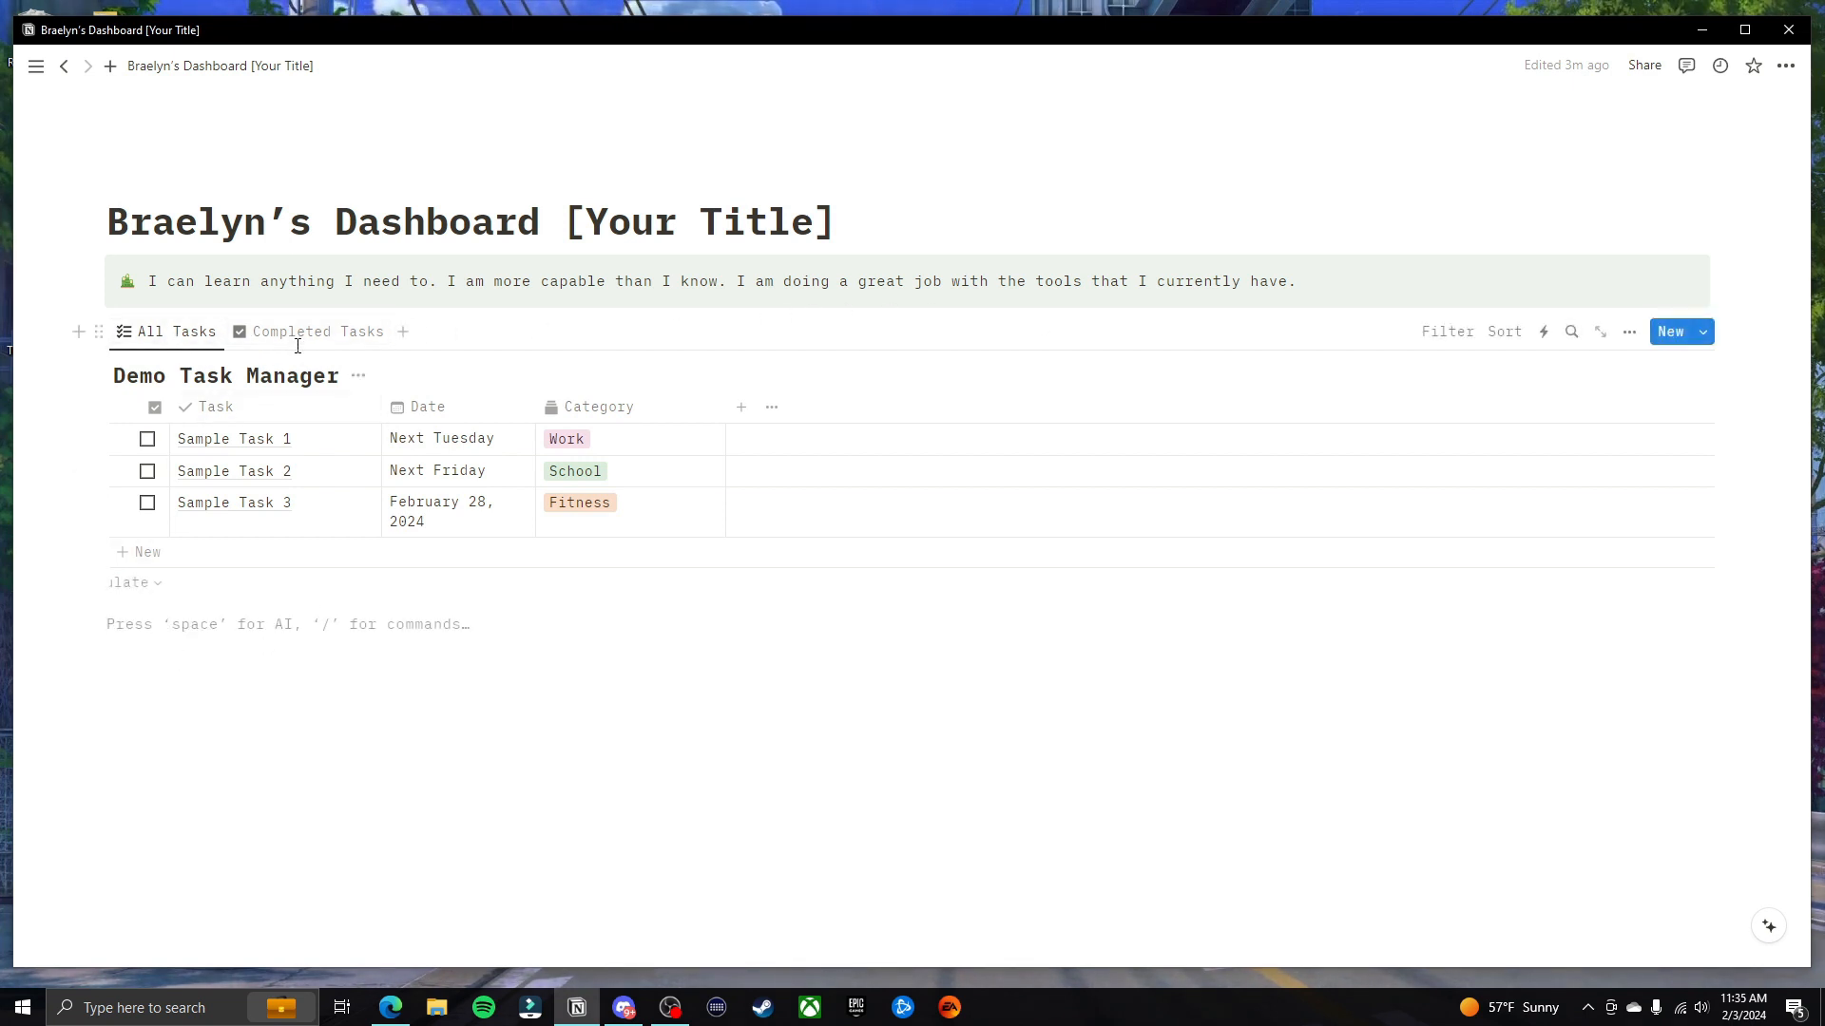
click(1454, 346)
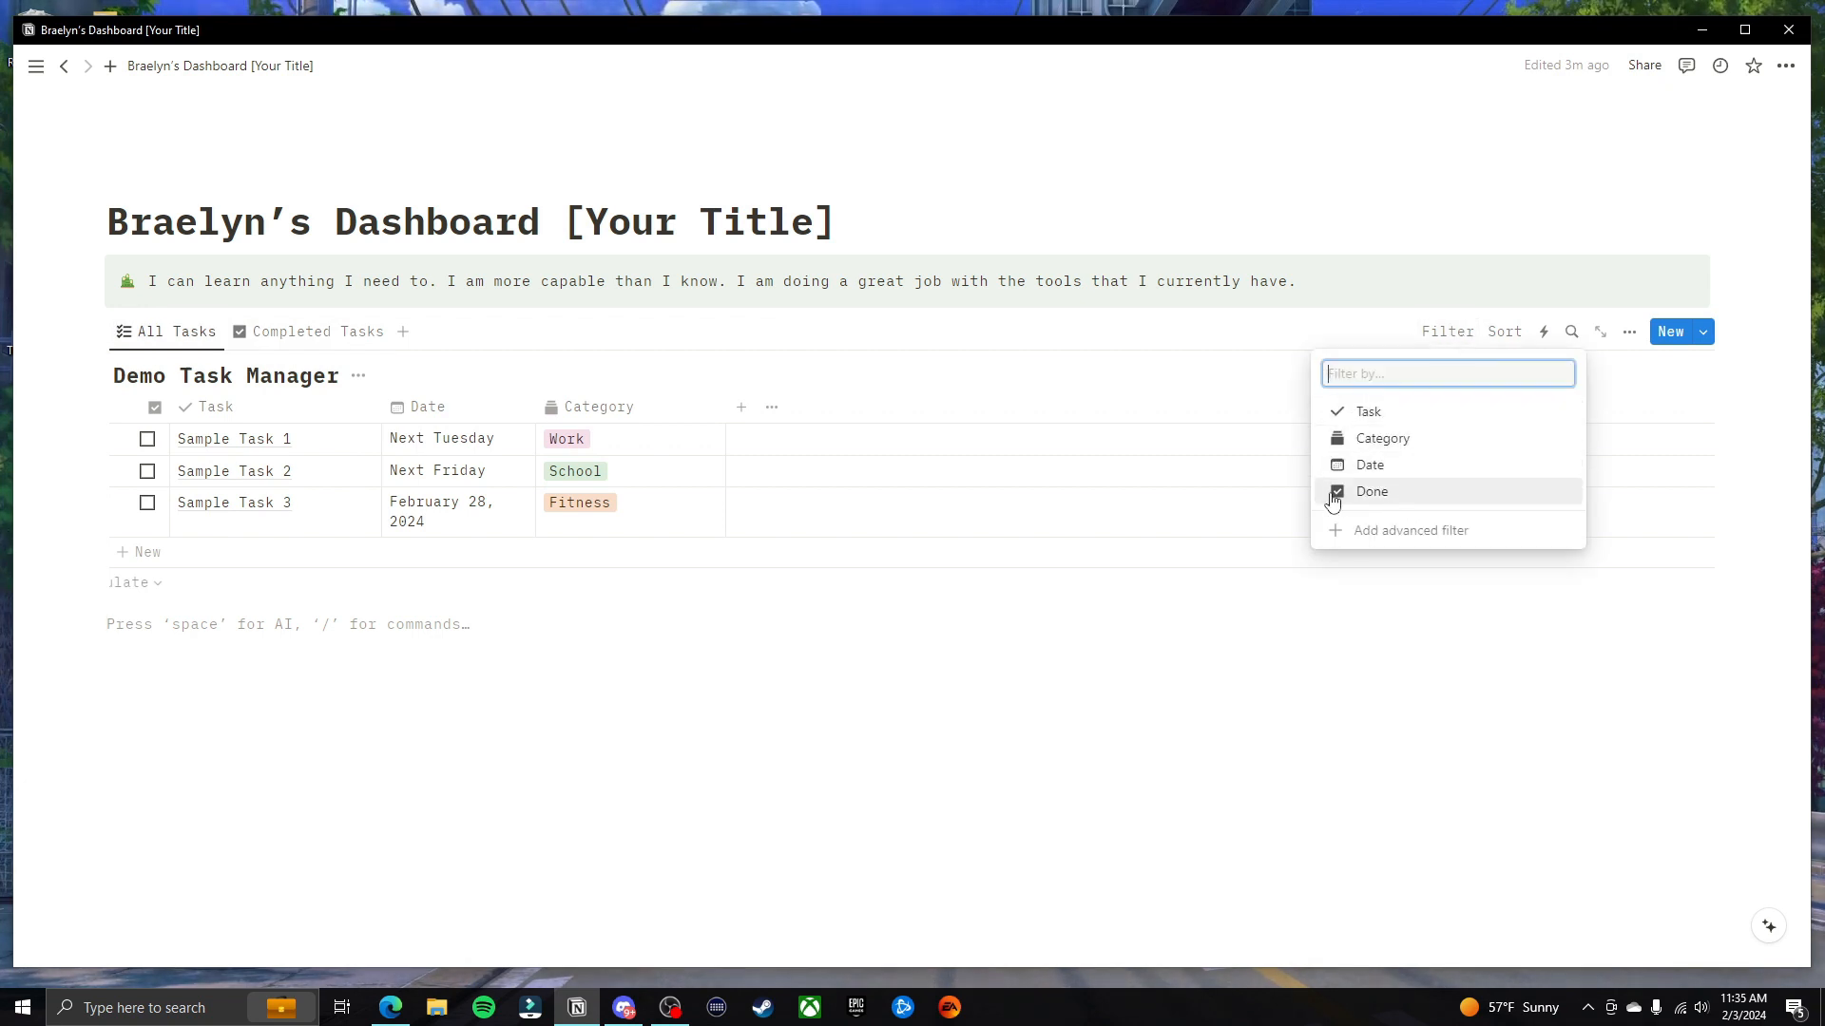
click(1383, 496)
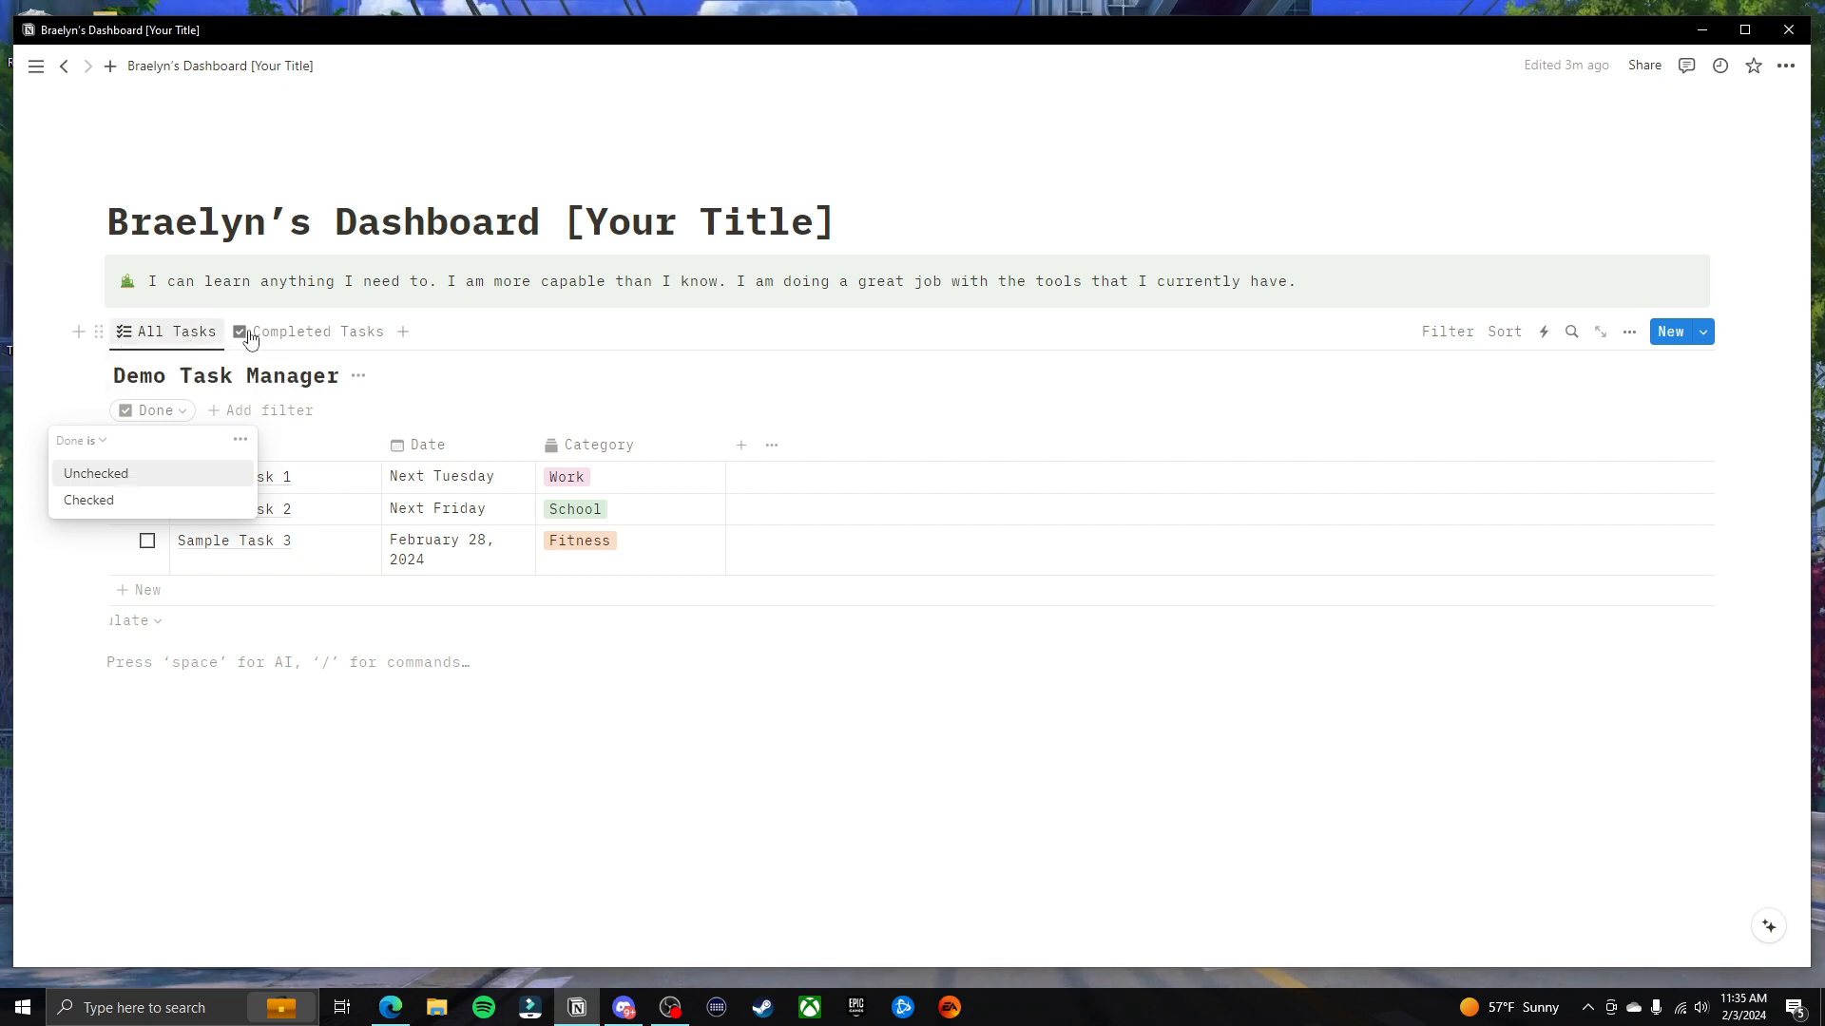
click(114, 475)
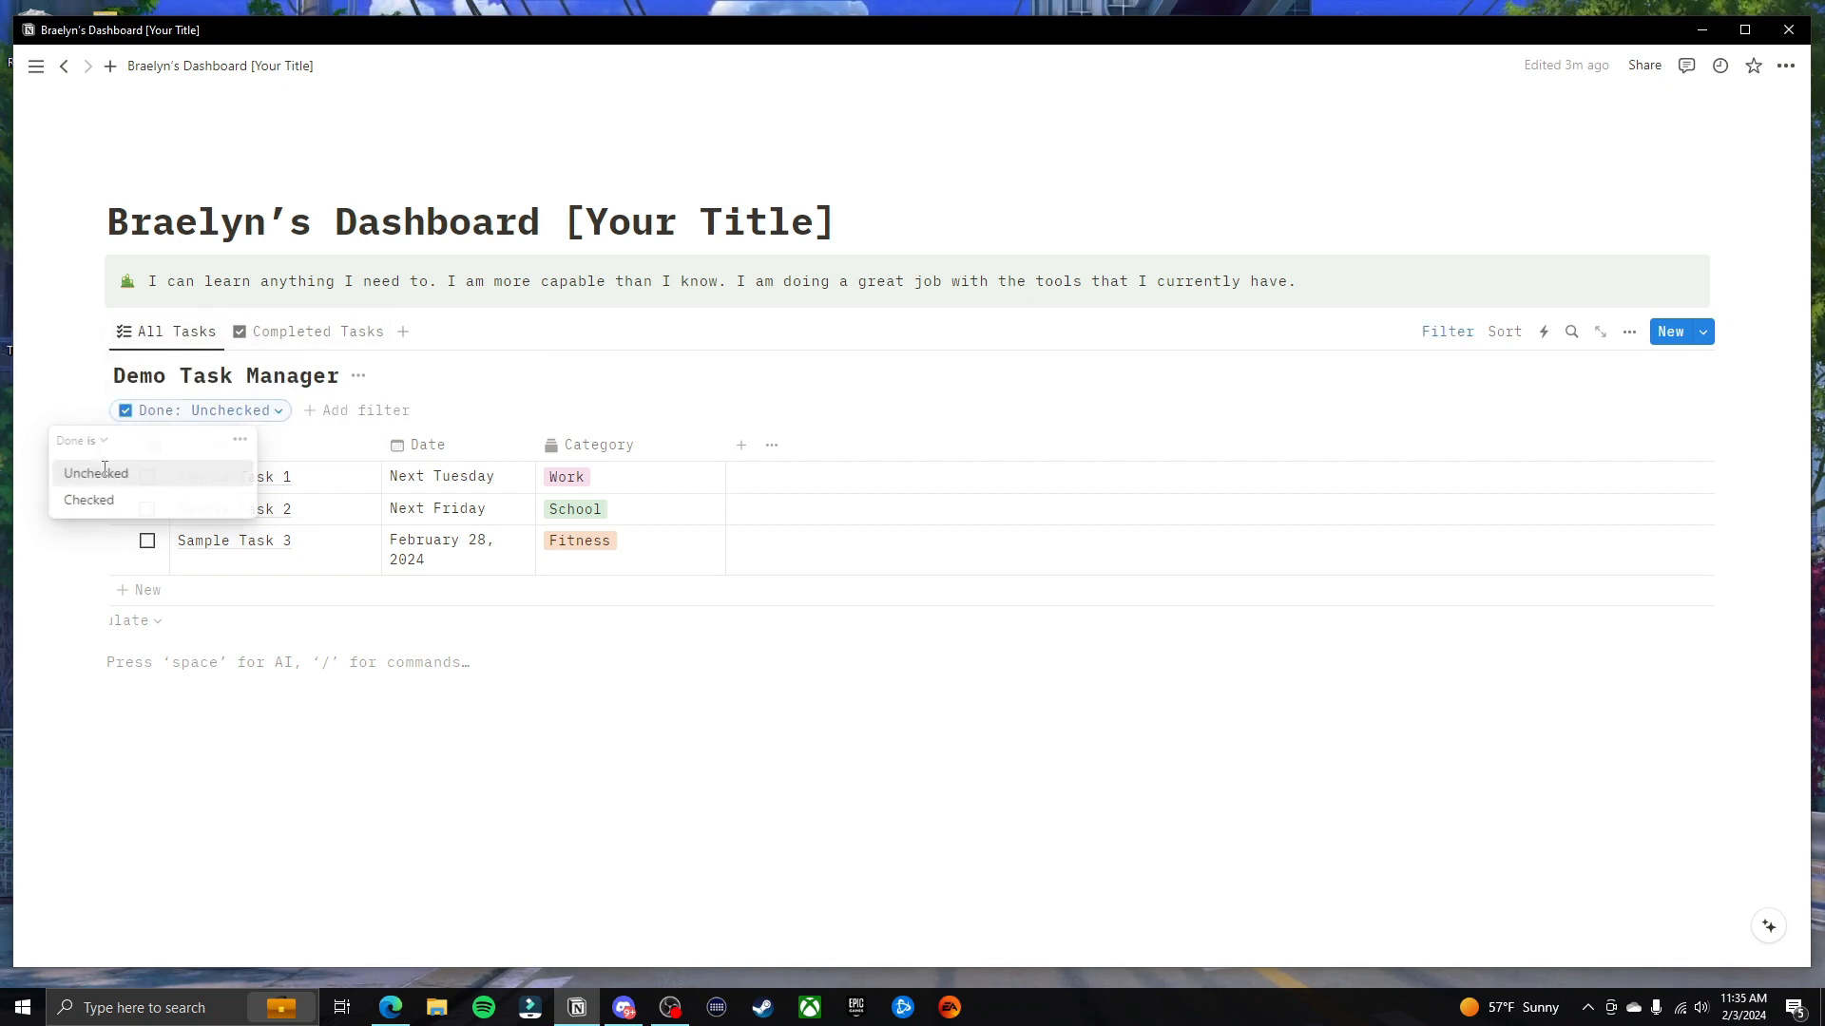
click(1340, 370)
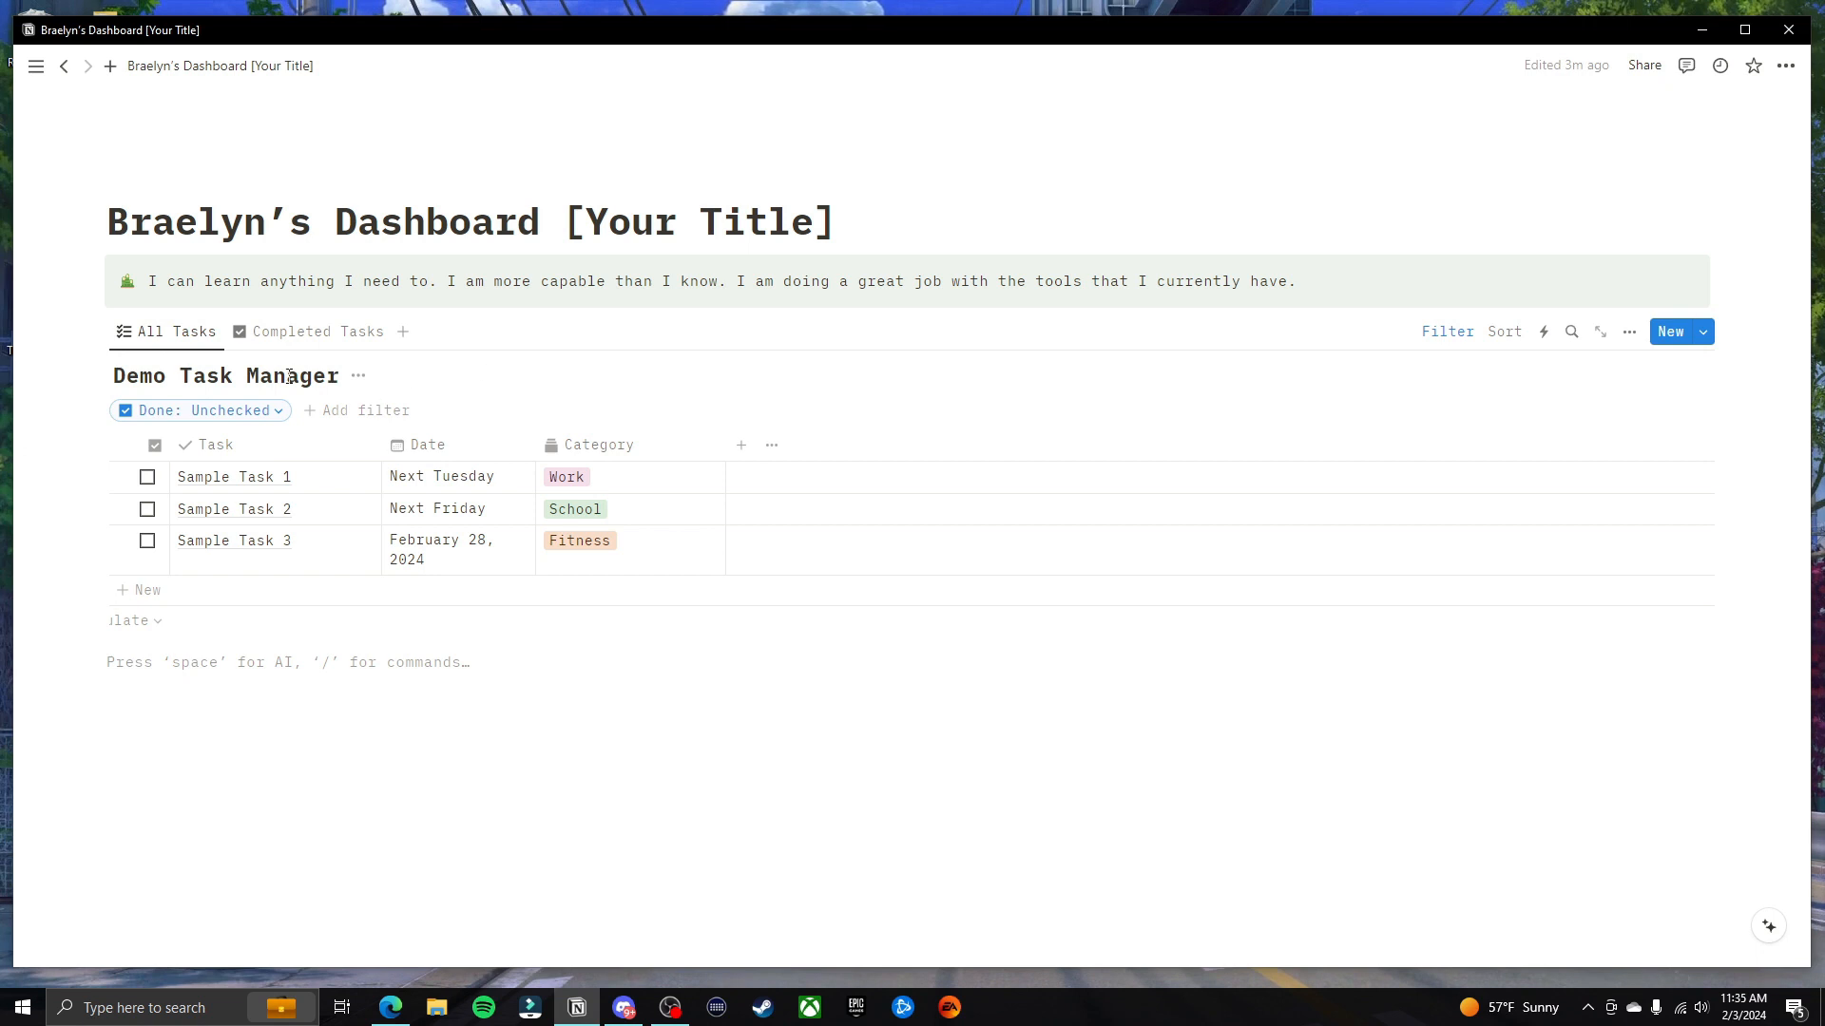
click(147, 542)
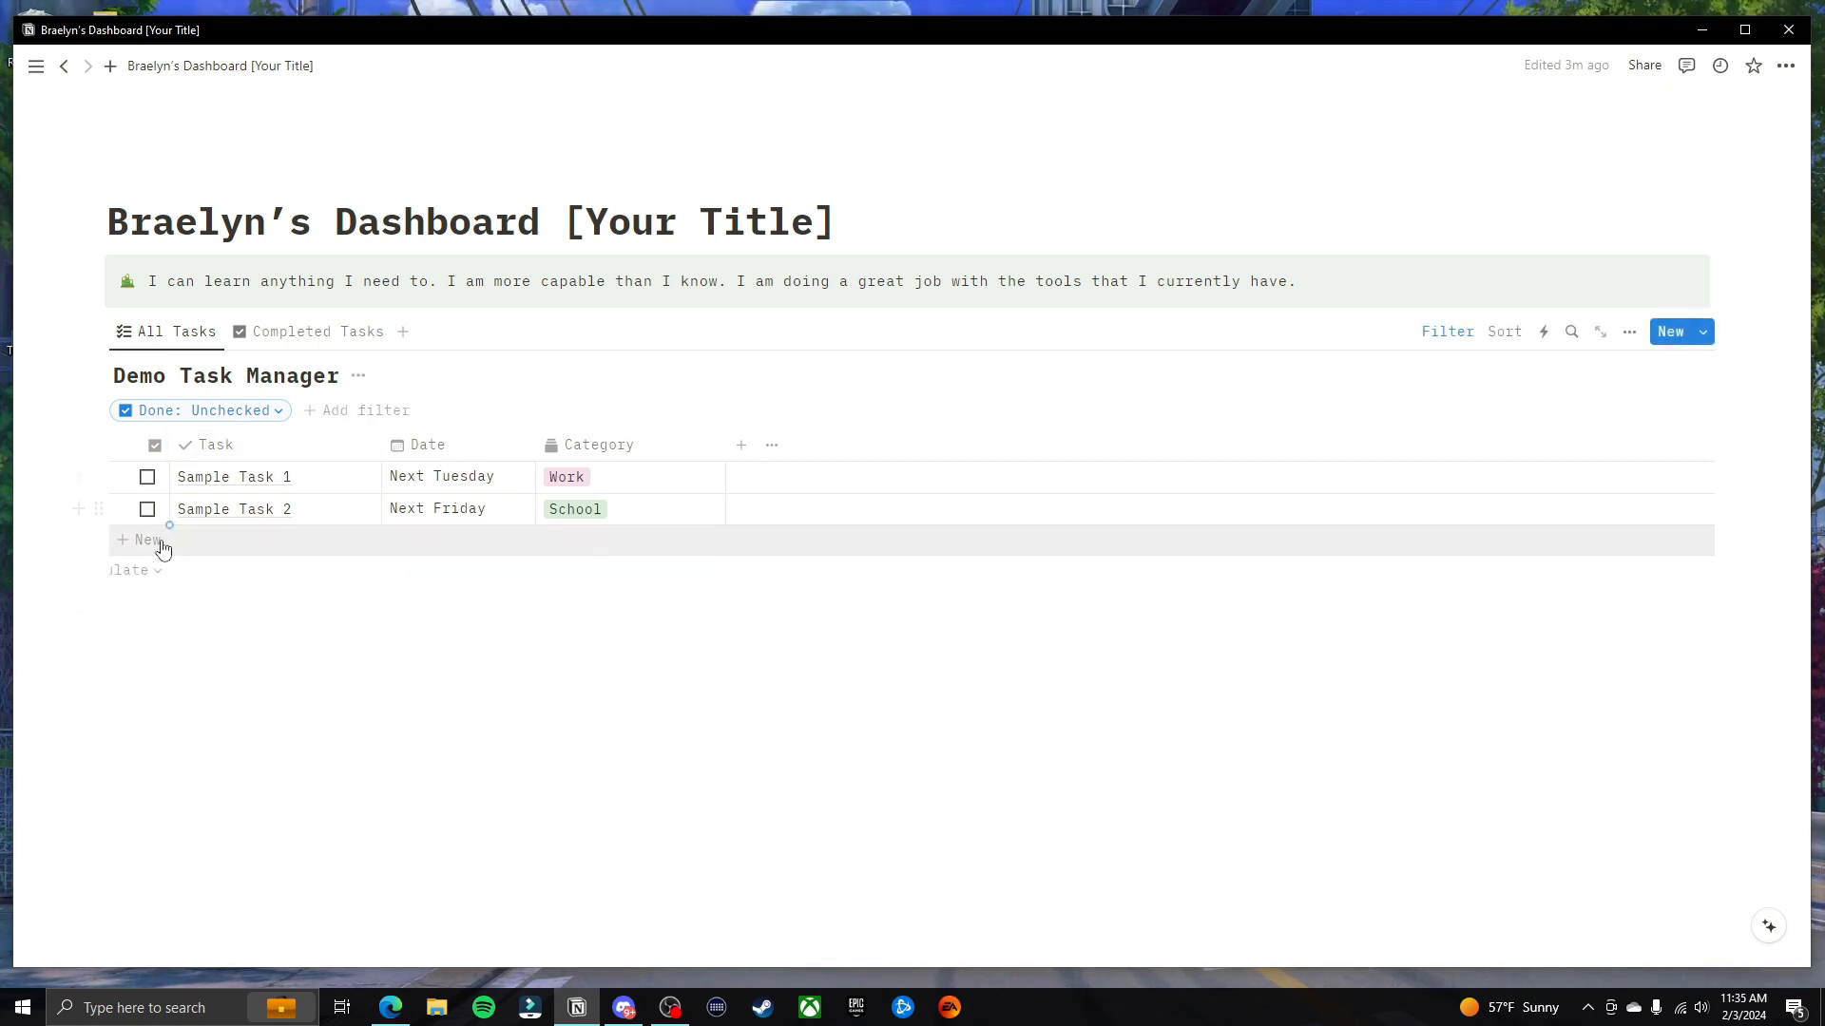
Filter the Completed Tasks view to entries whose Done property is Checked
click(297, 332)
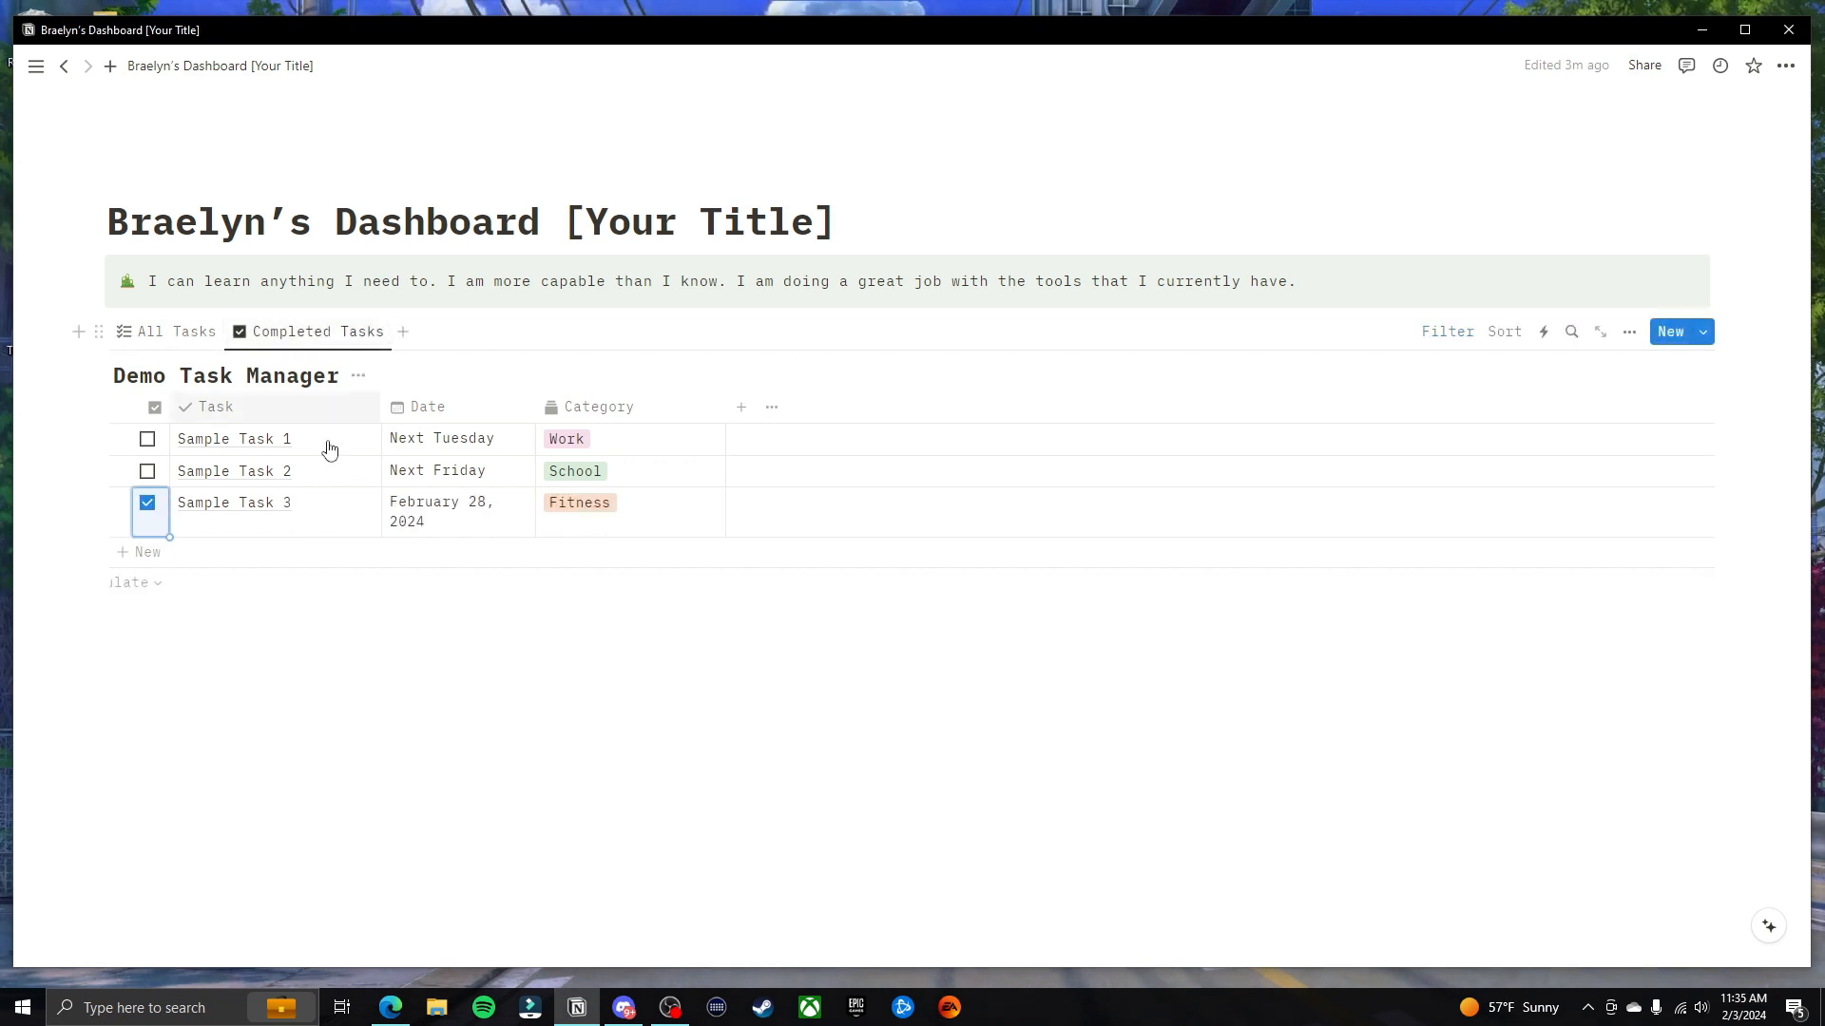
click(1460, 340)
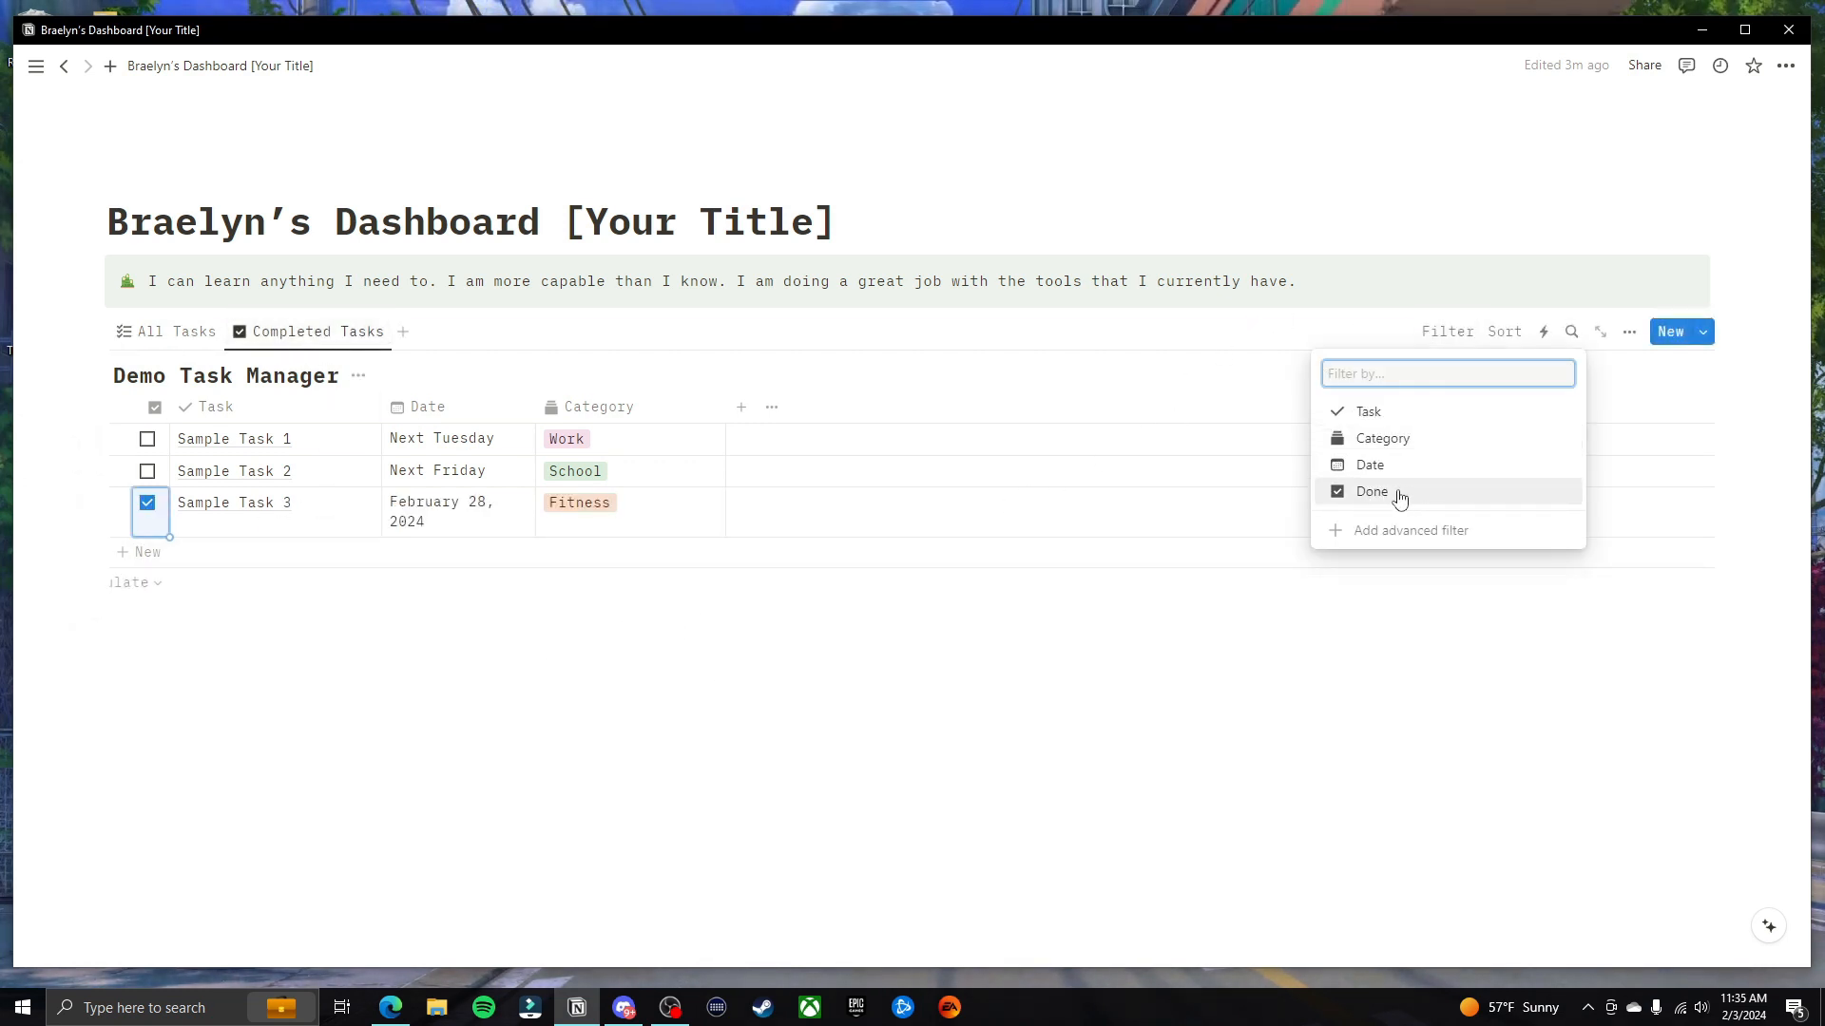
click(1393, 492)
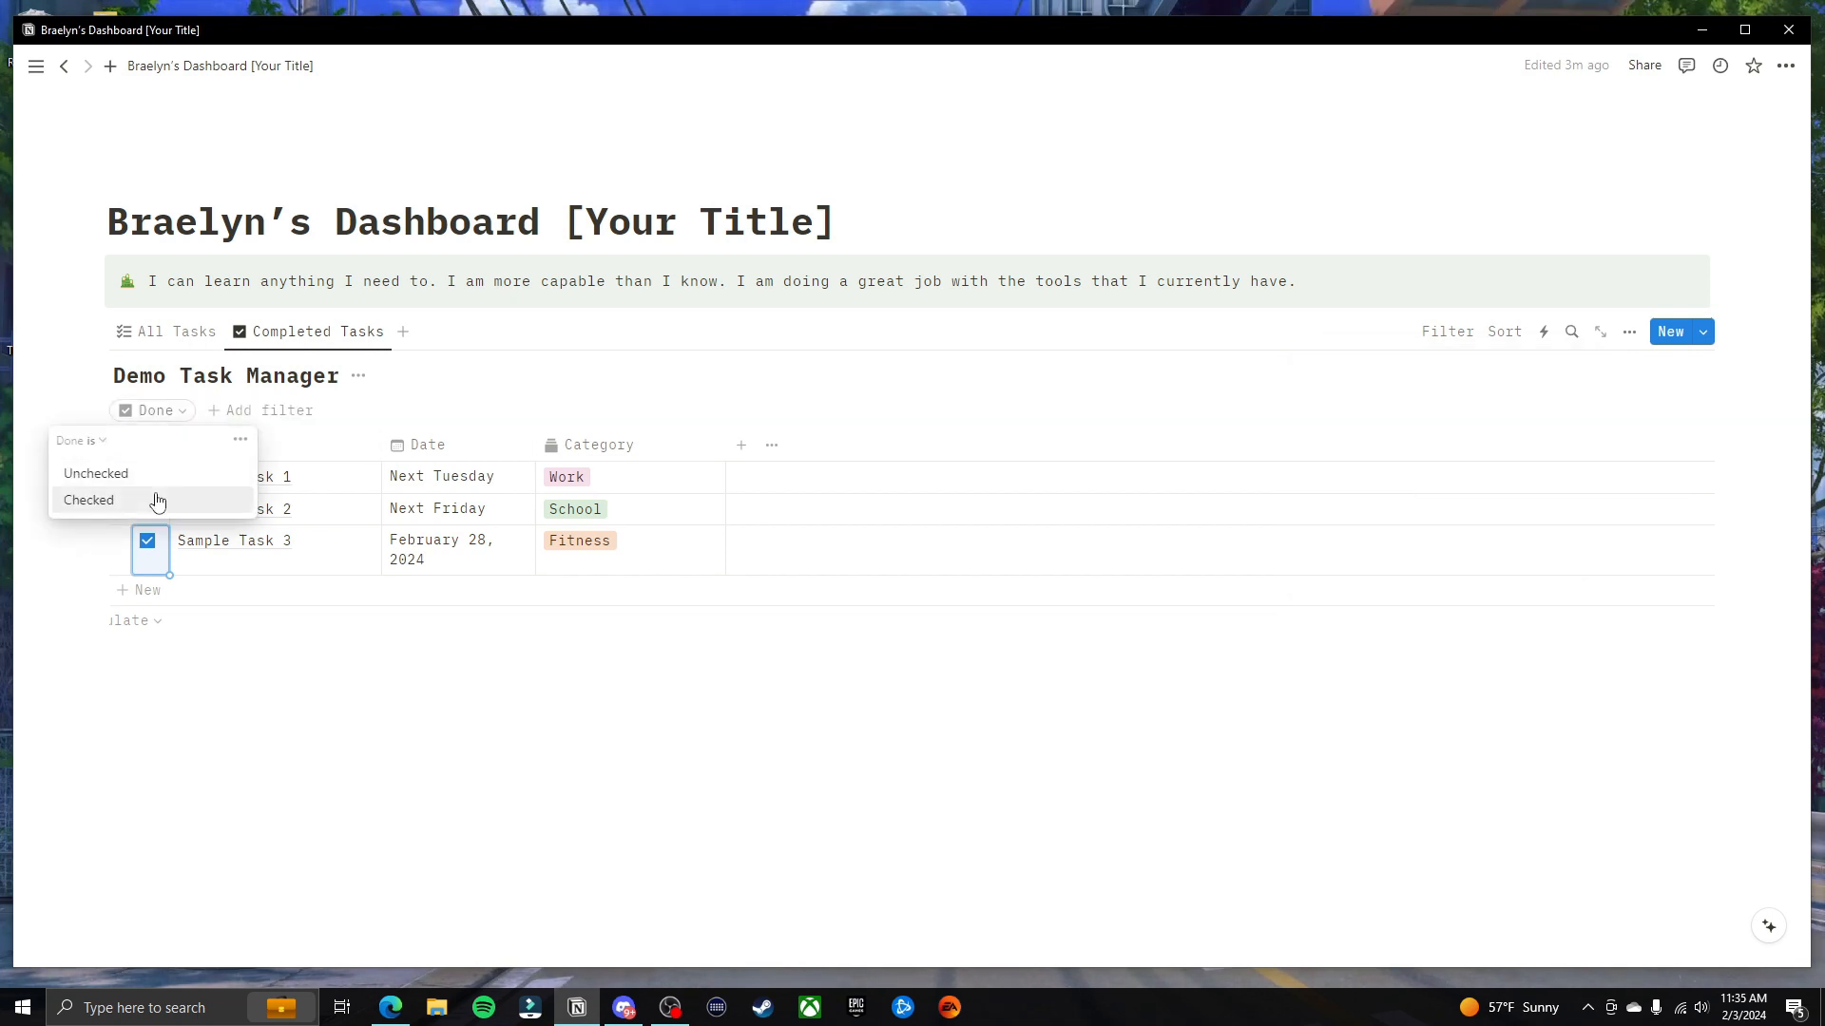
click(150, 497)
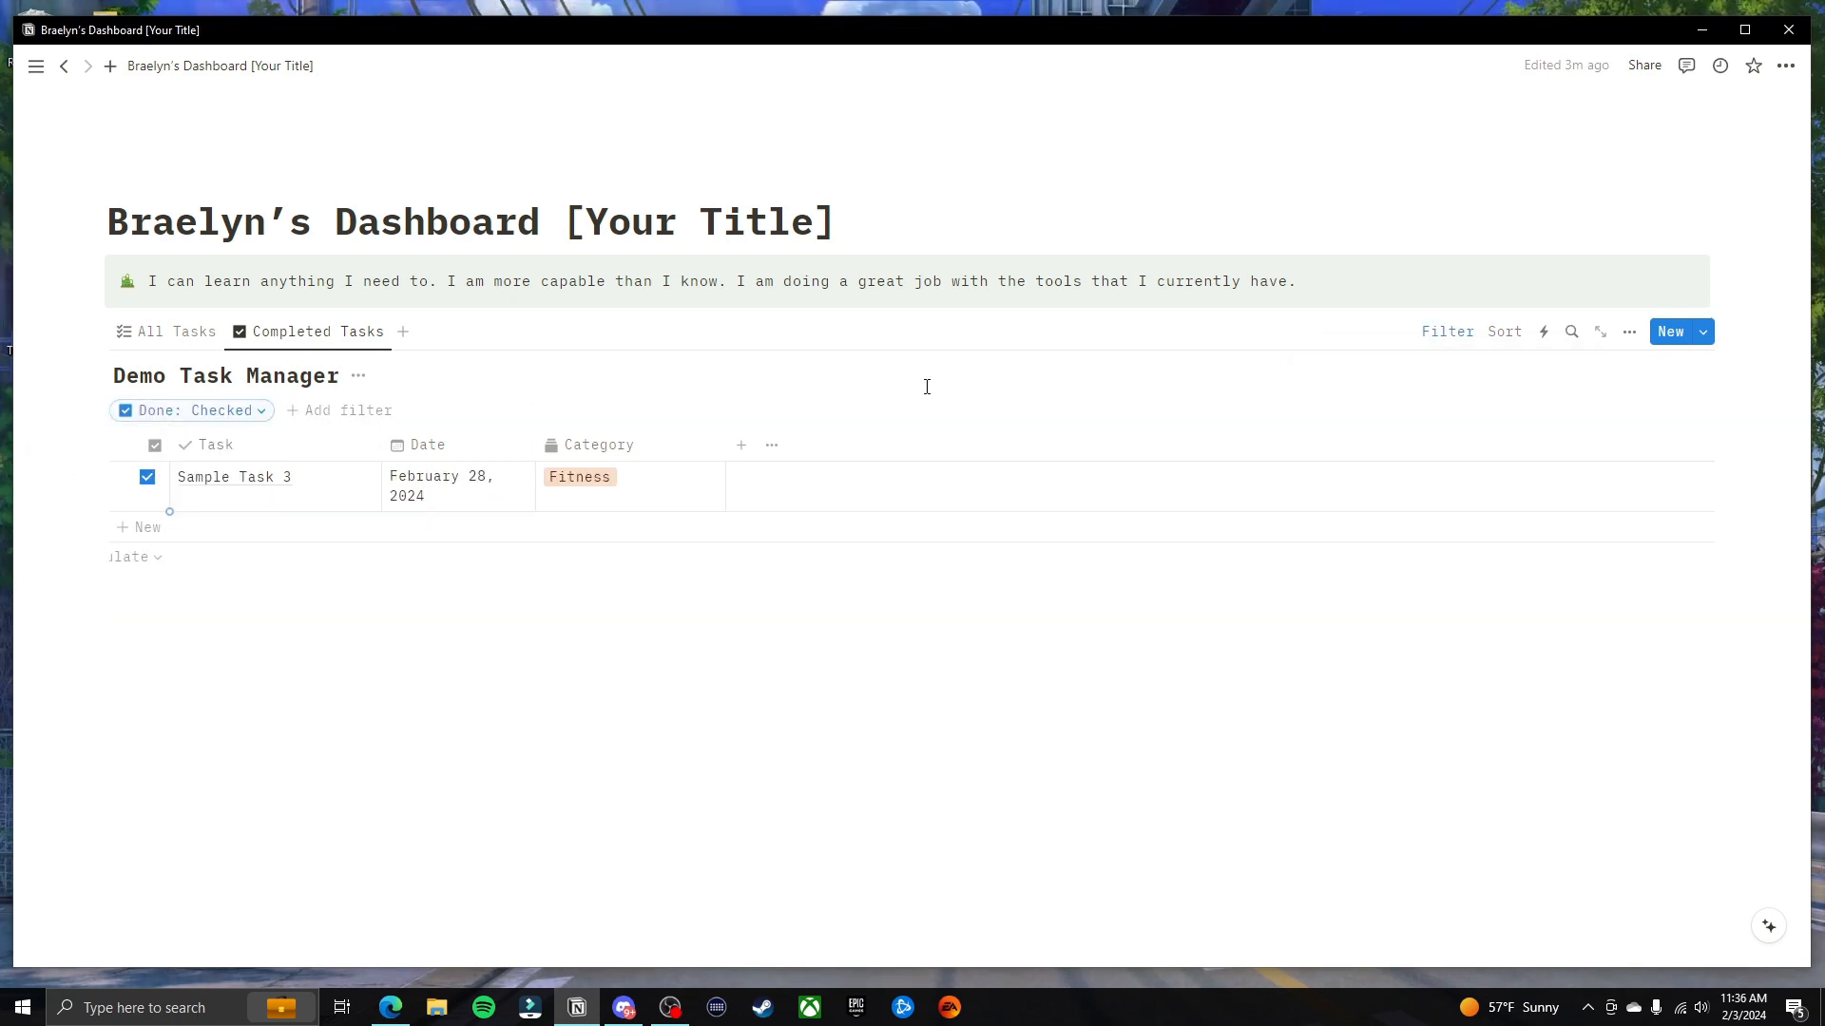
click(700, 597)
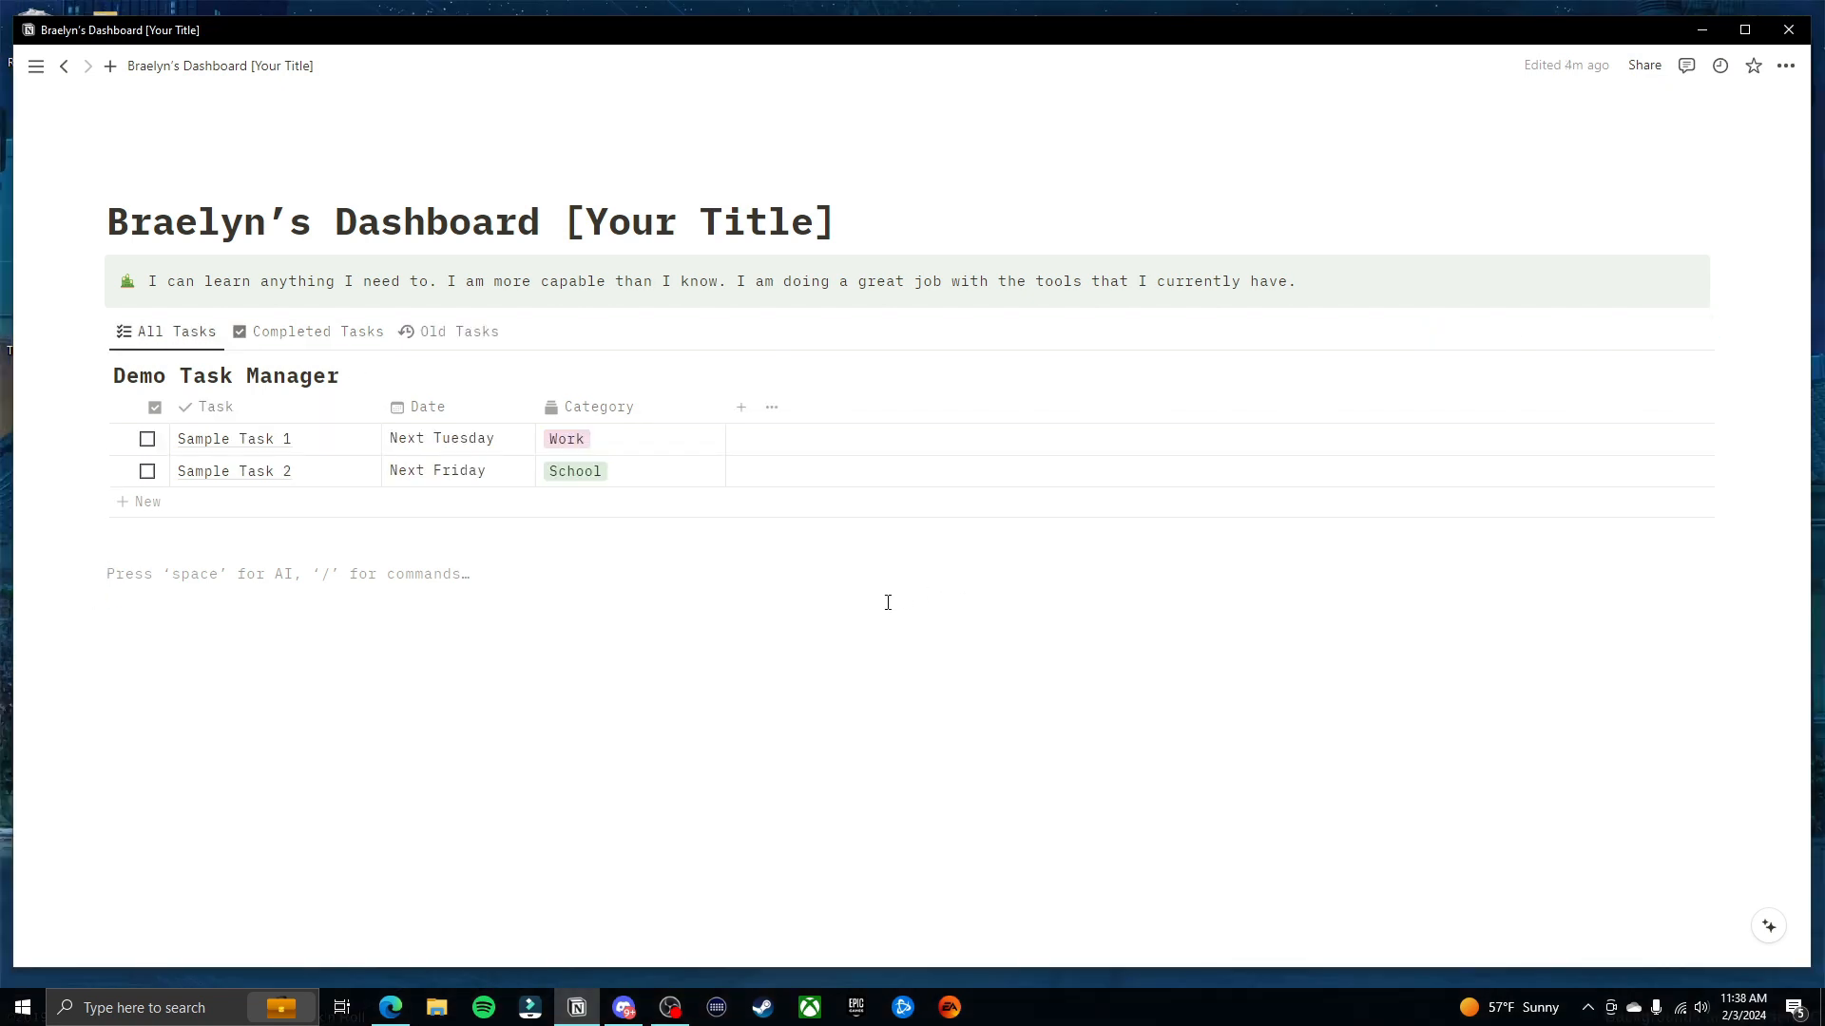
Add a Status property of the Status type to the Demo Task Manager database
click(740, 408)
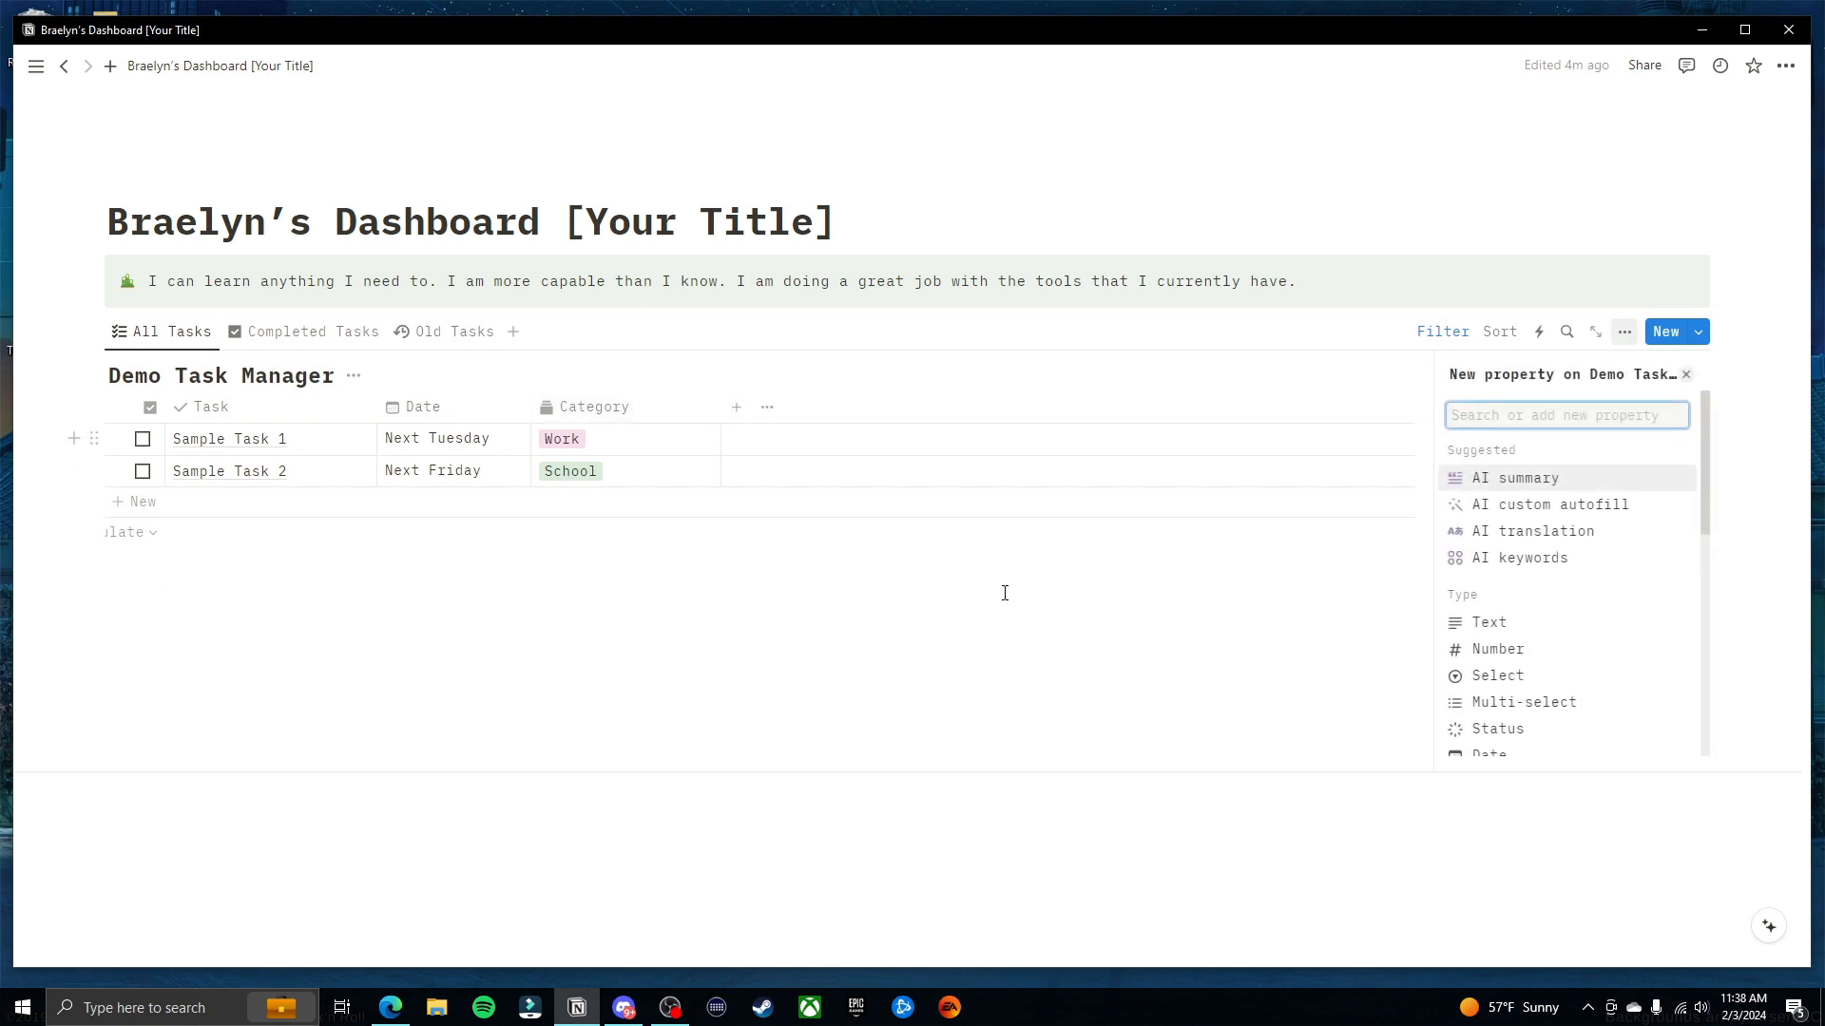
scroll(1547, 663, down, 2)
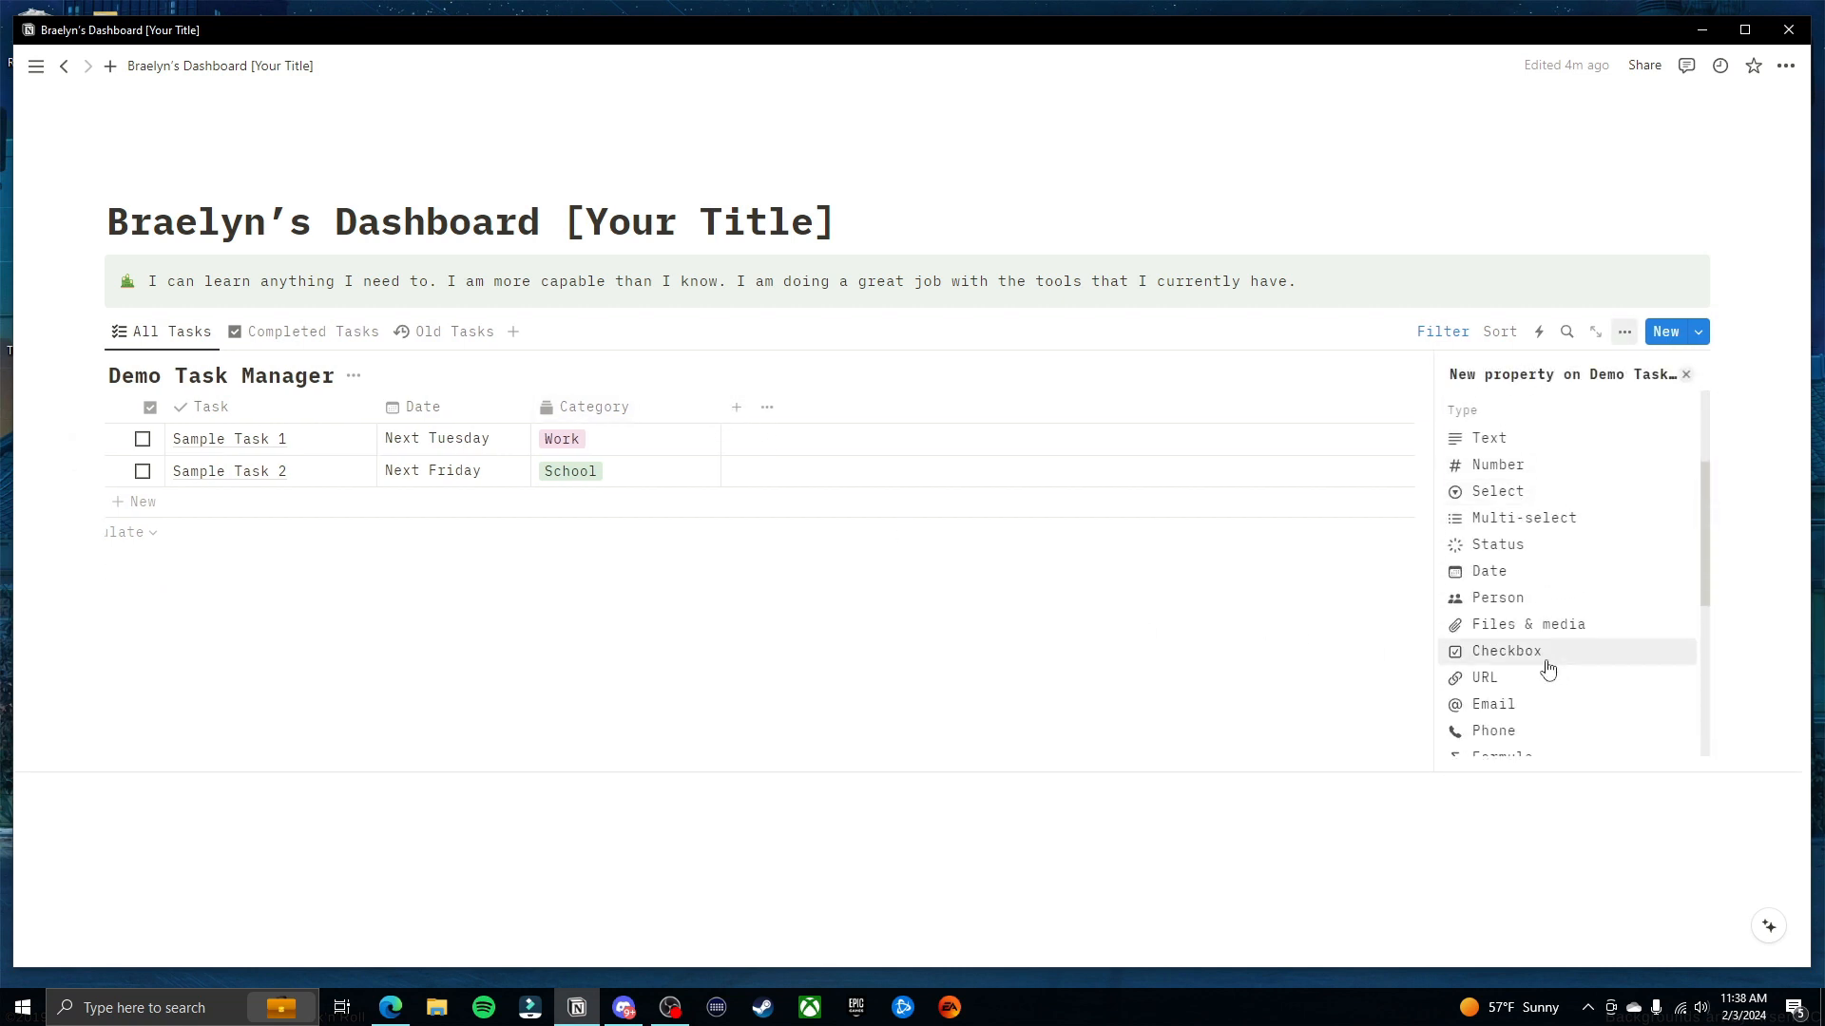
click(1562, 548)
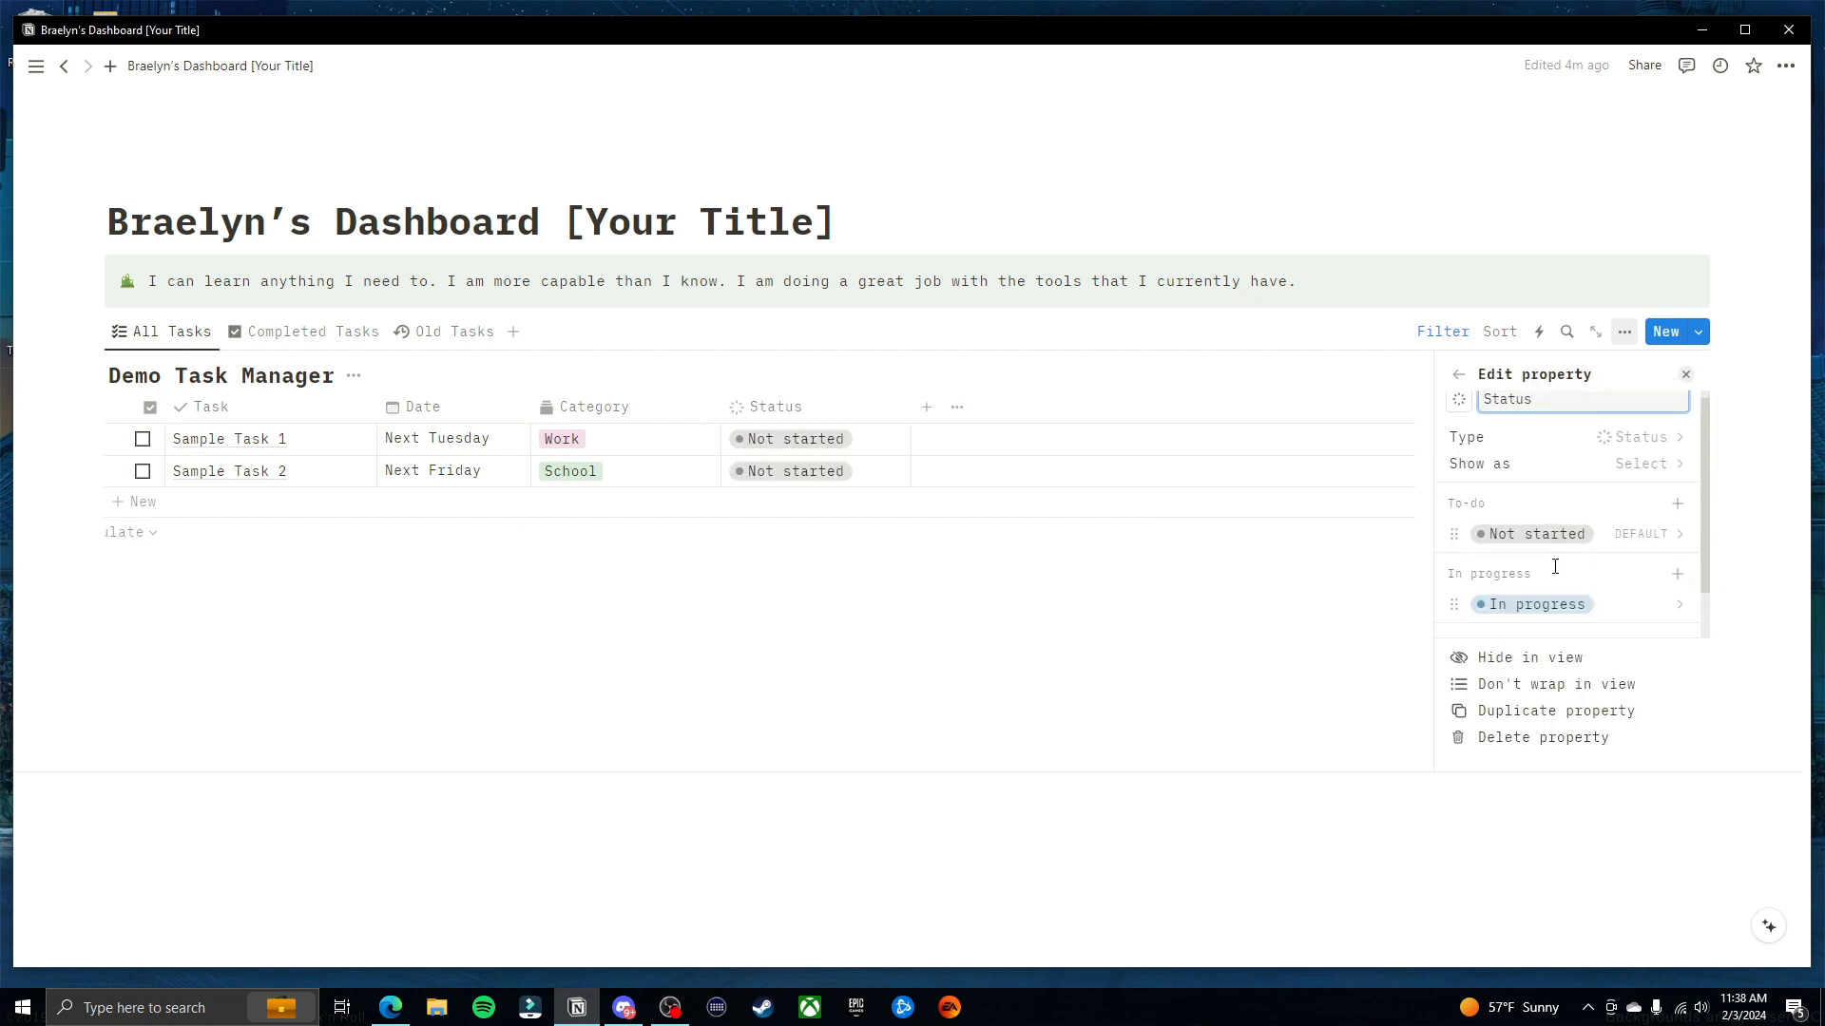
scroll(1521, 571, down, 1)
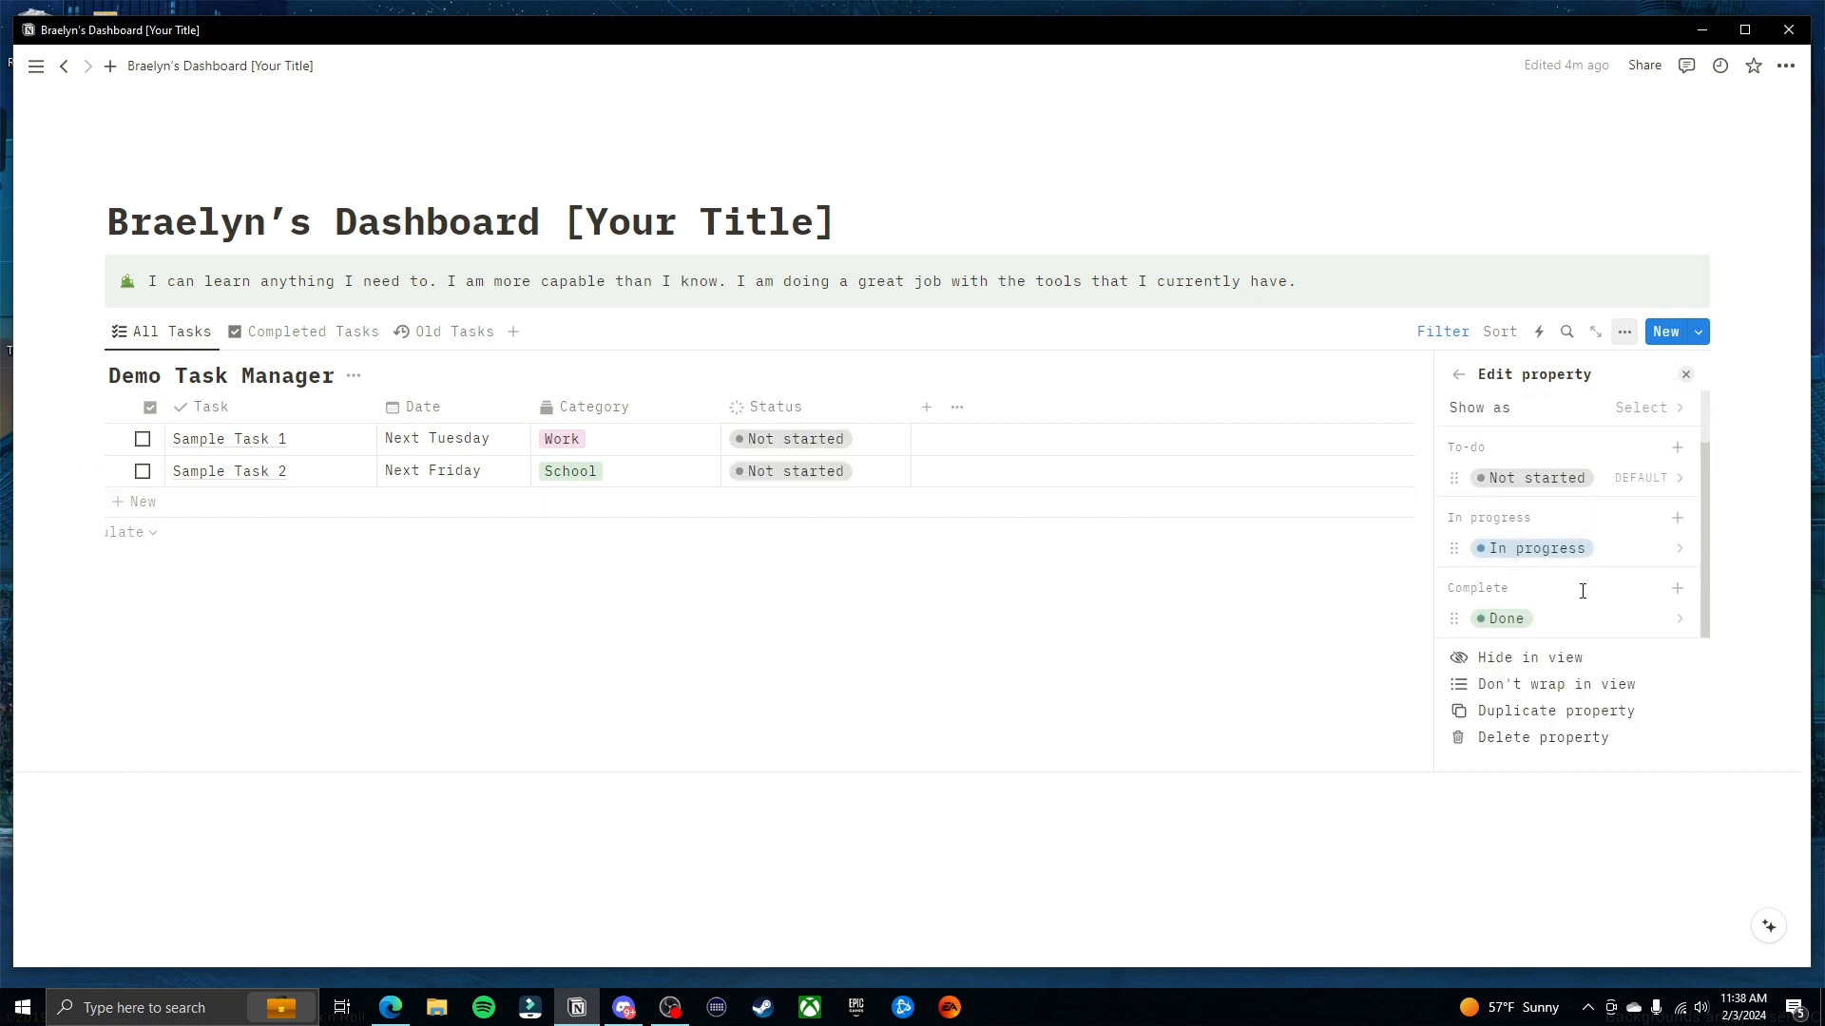
key(Escape)
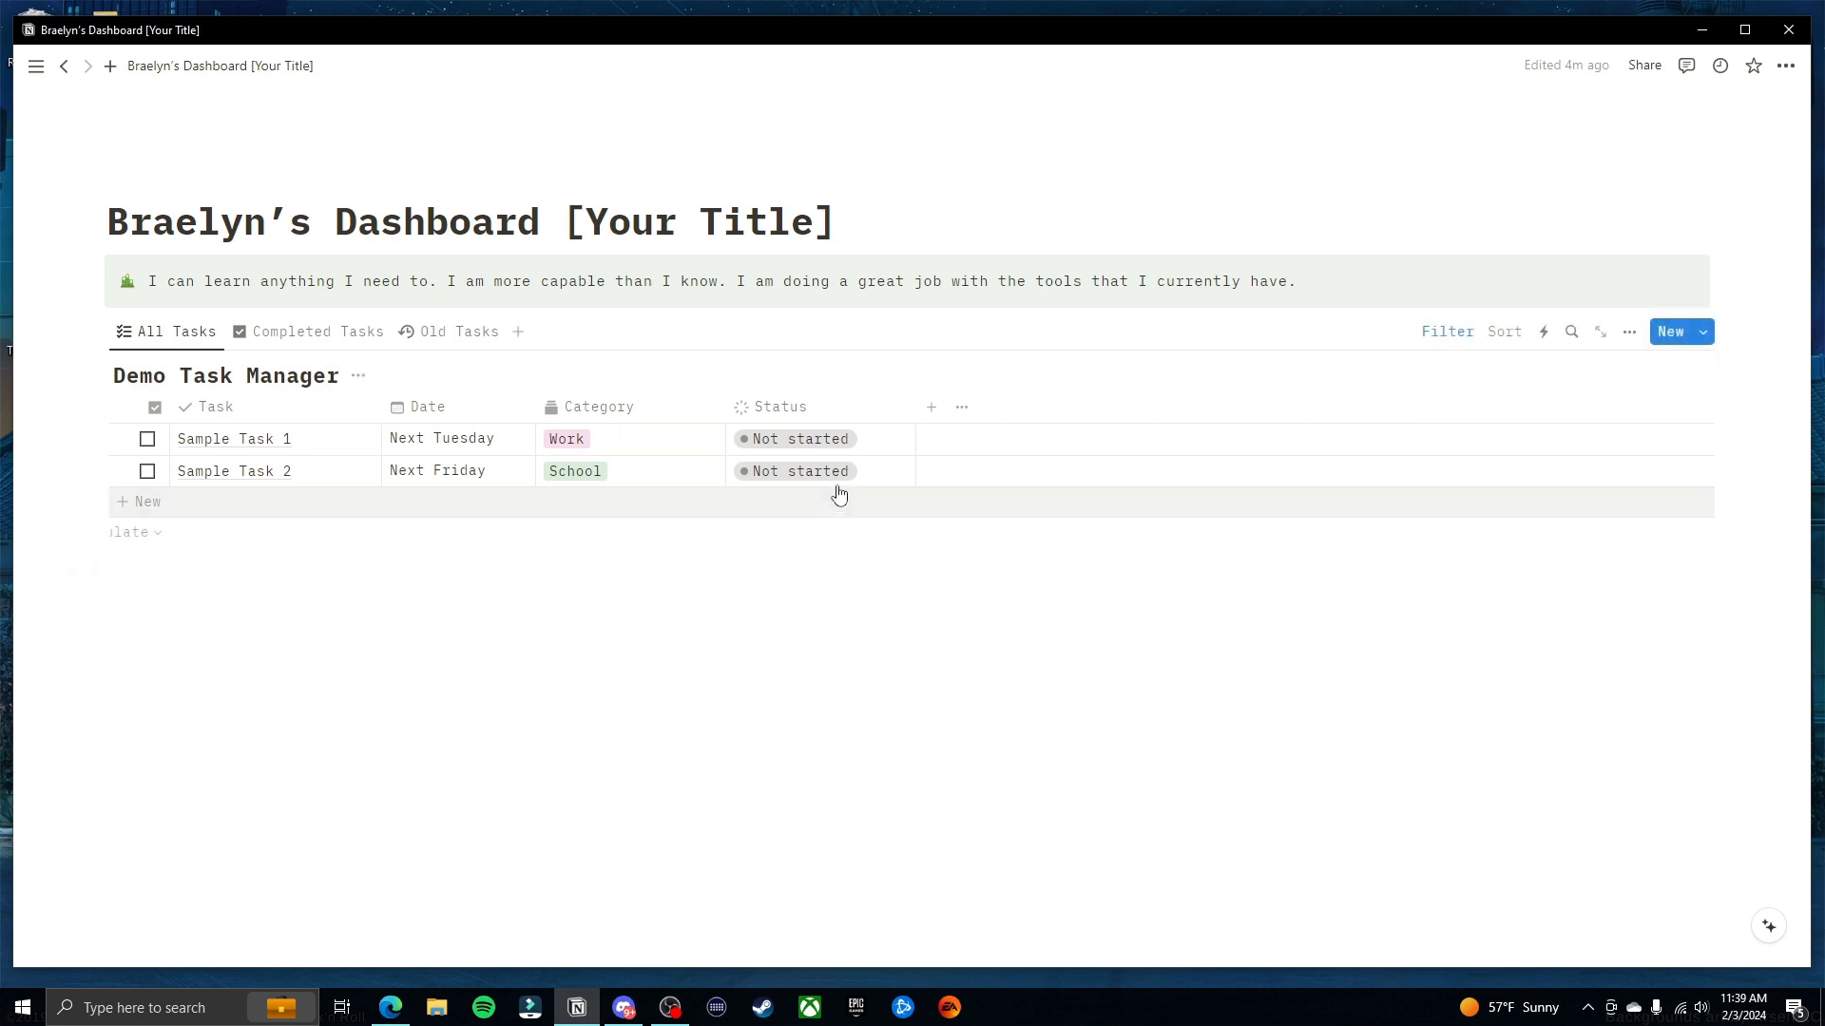
Add a "Needs feedback" option to the In progress group of the Status property
click(833, 447)
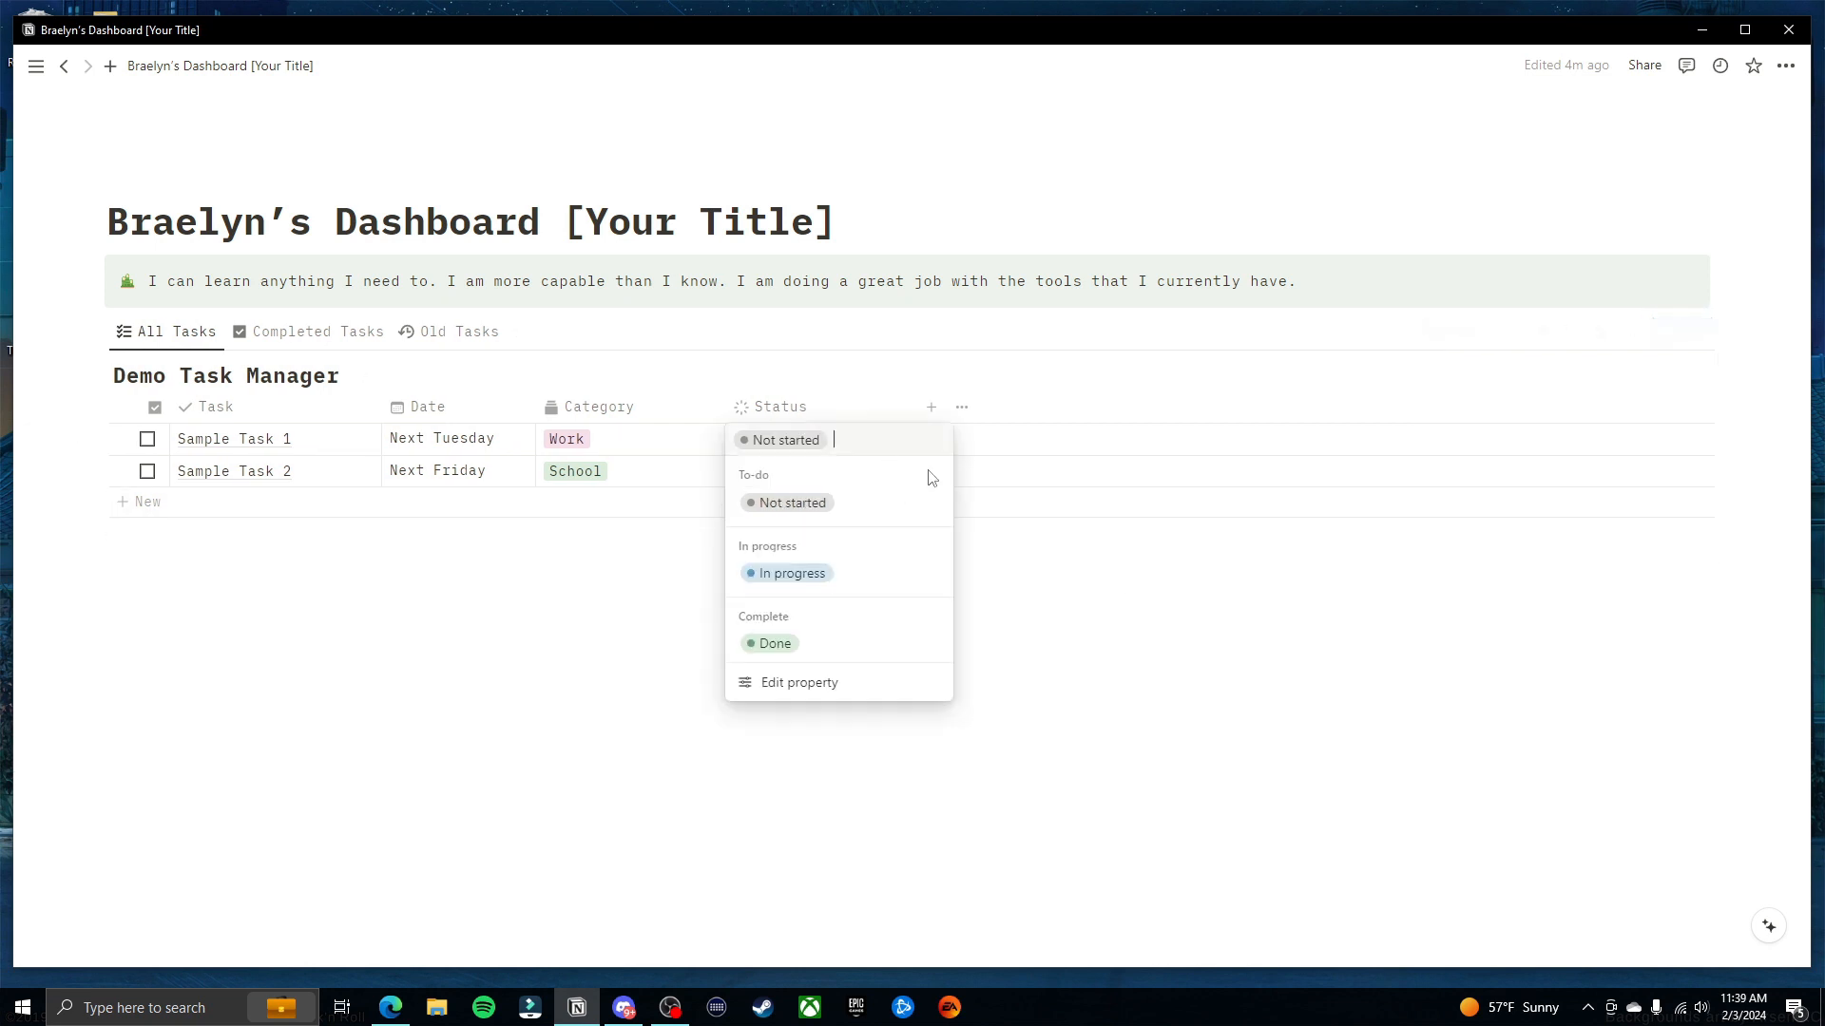
click(815, 682)
scroll(1584, 579, down, 2)
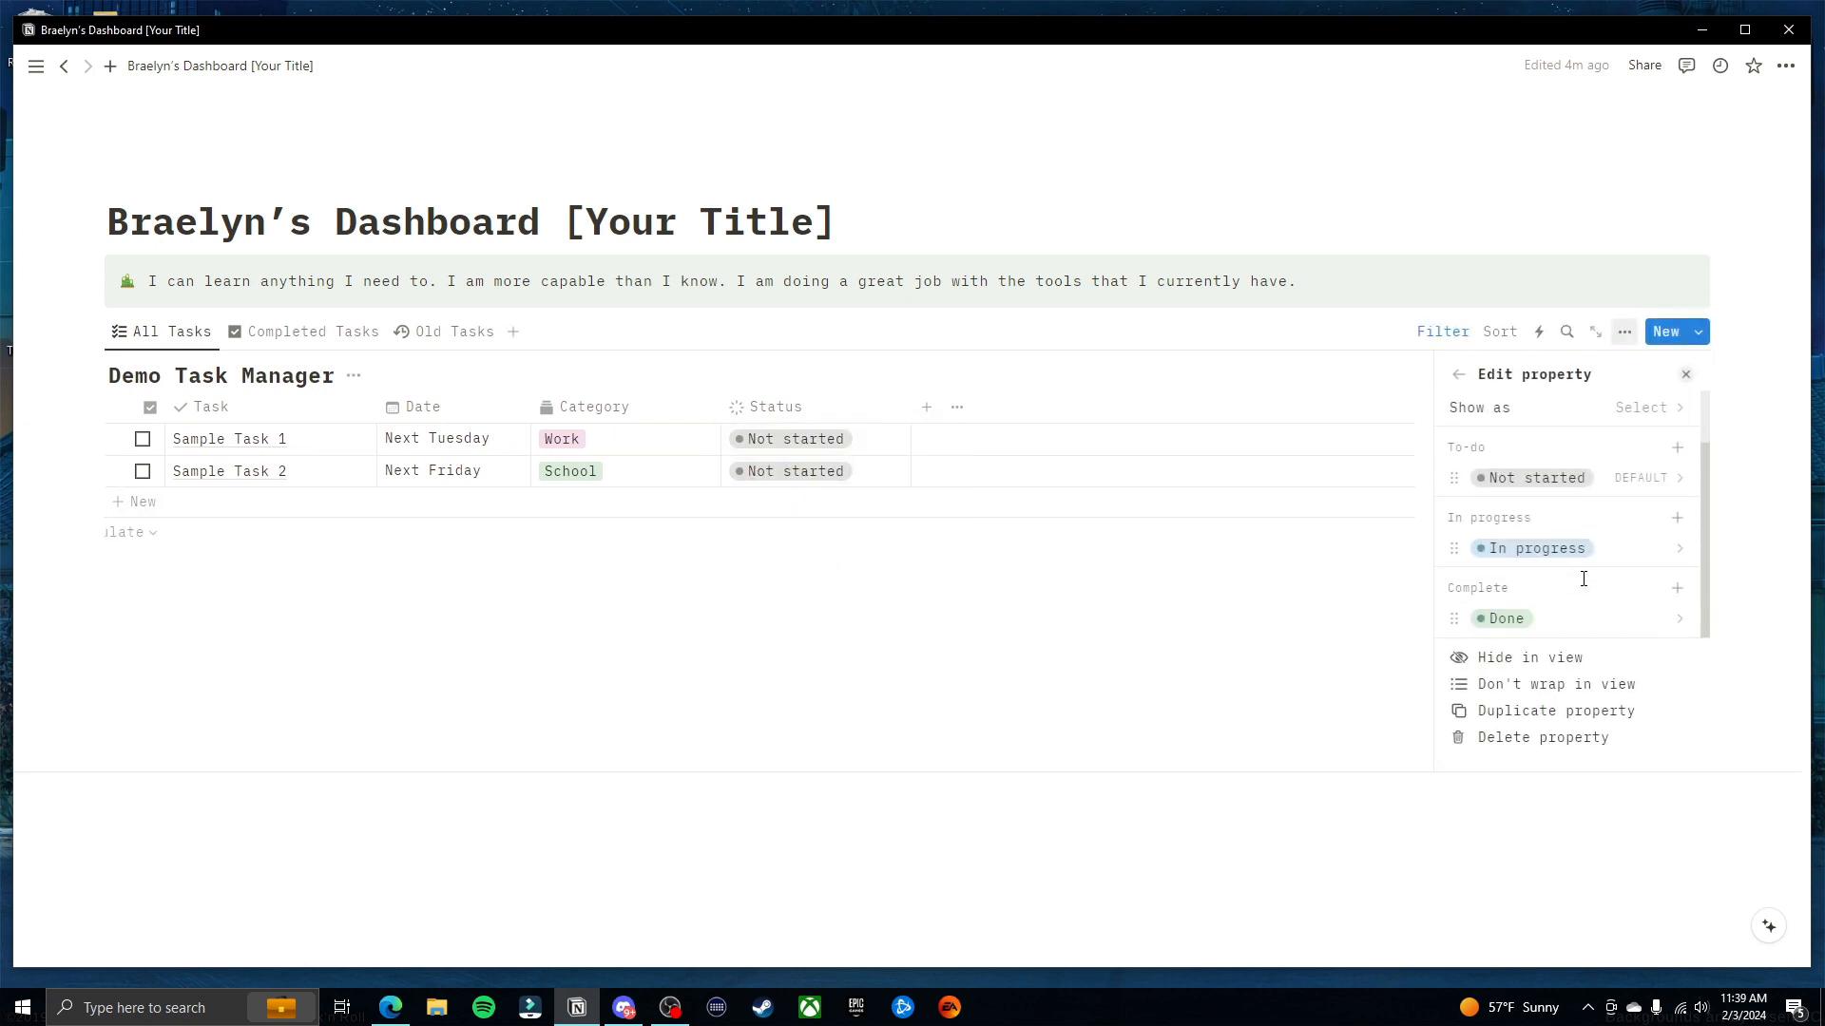
click(1677, 519)
text(Needs)
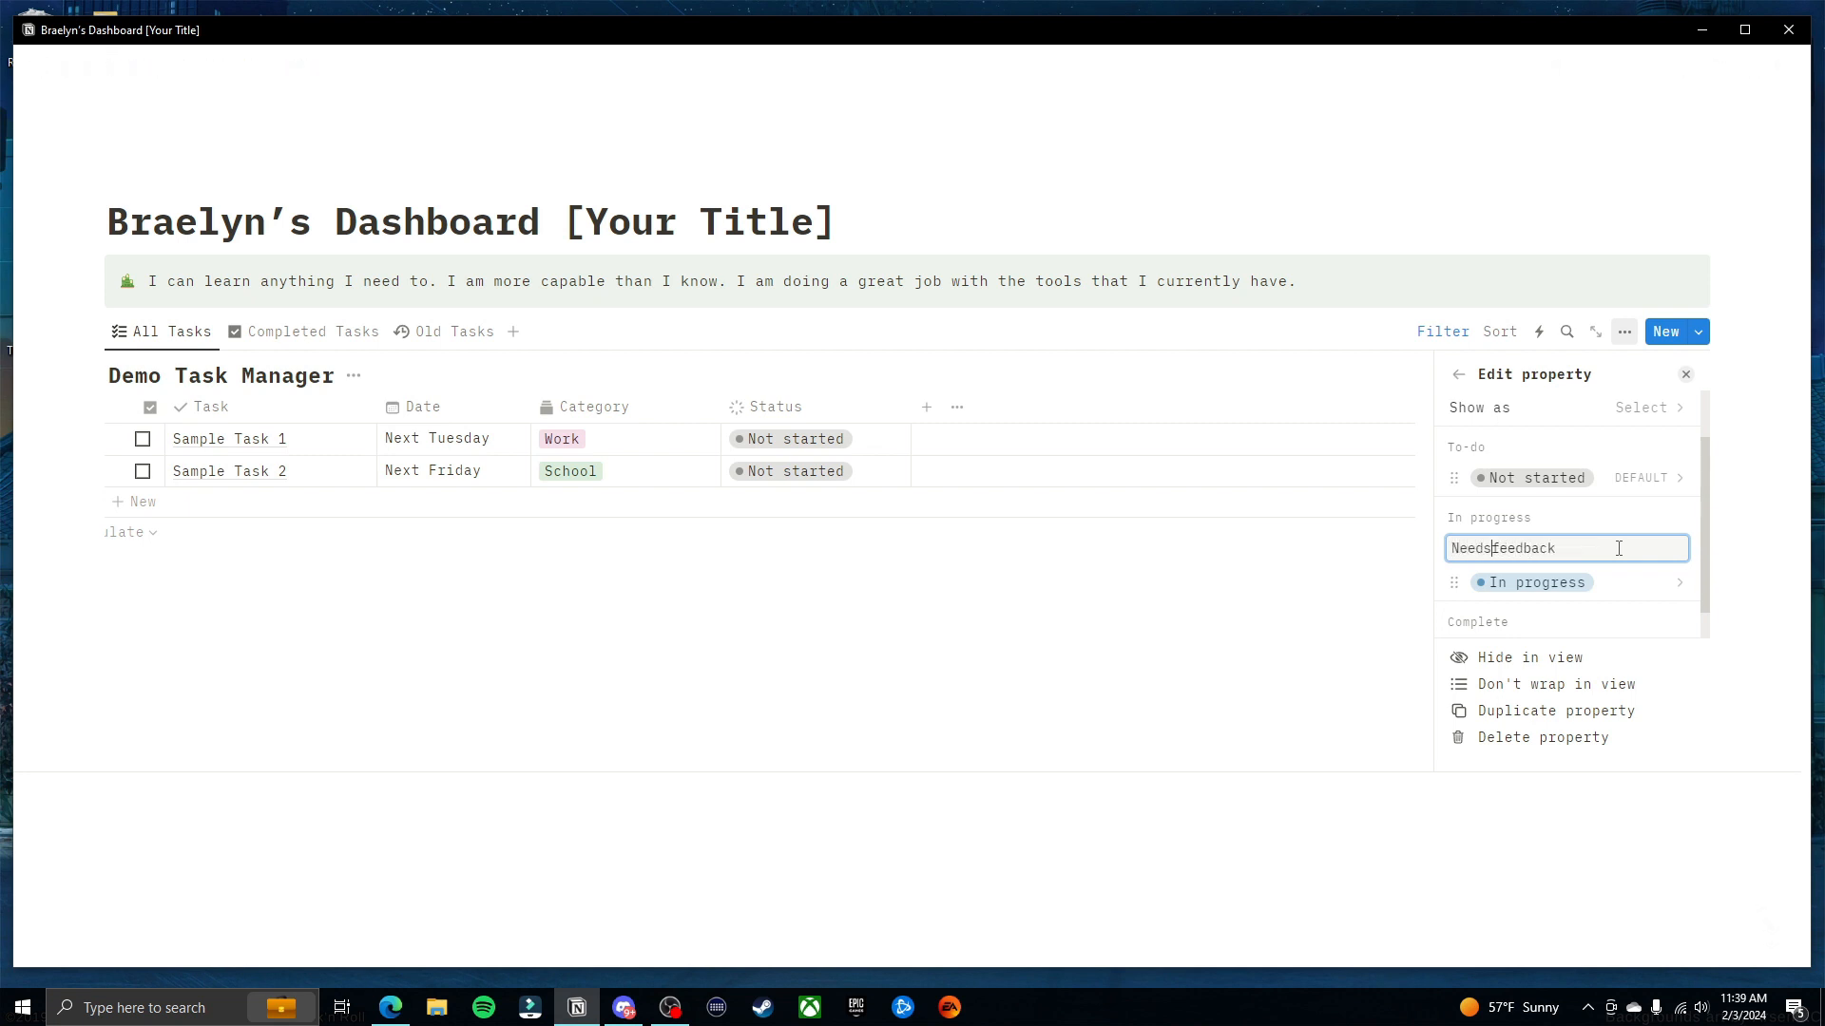
text( feedback)
key(Return)
click(1206, 555)
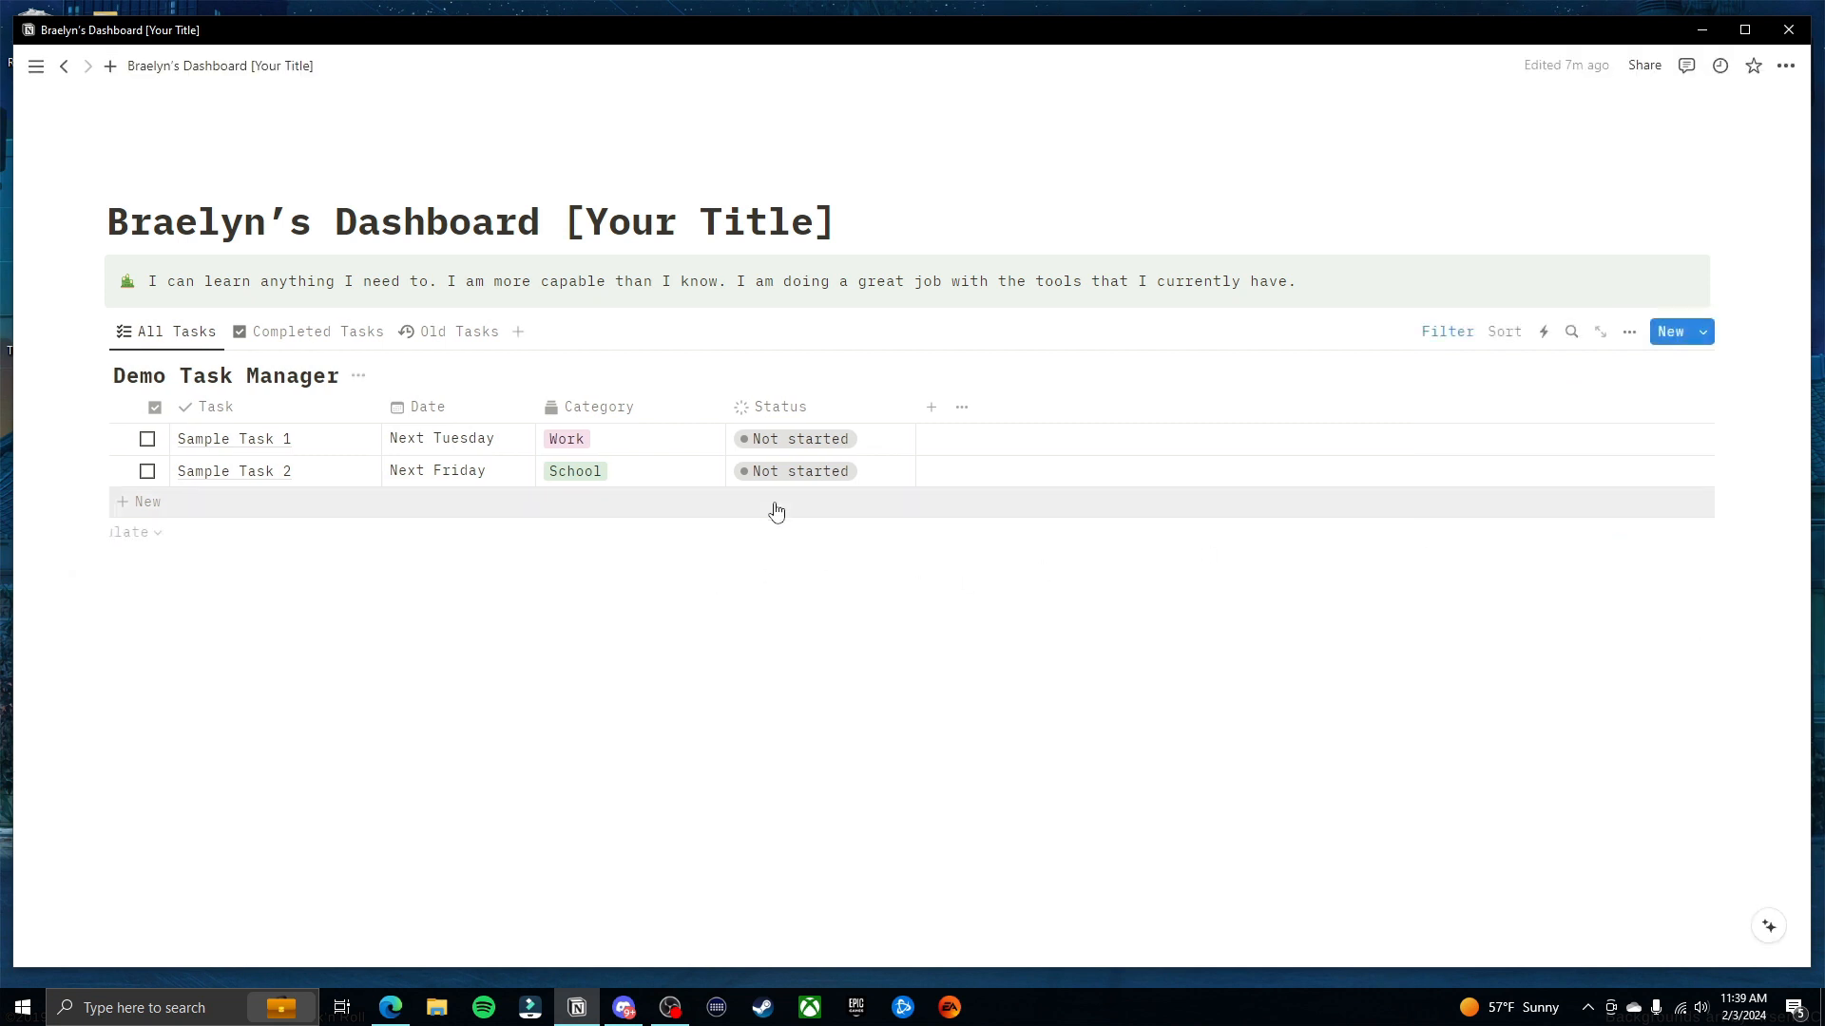
Add a task named "Write final paper" dated February 6, 2024 with the School category
click(140, 503)
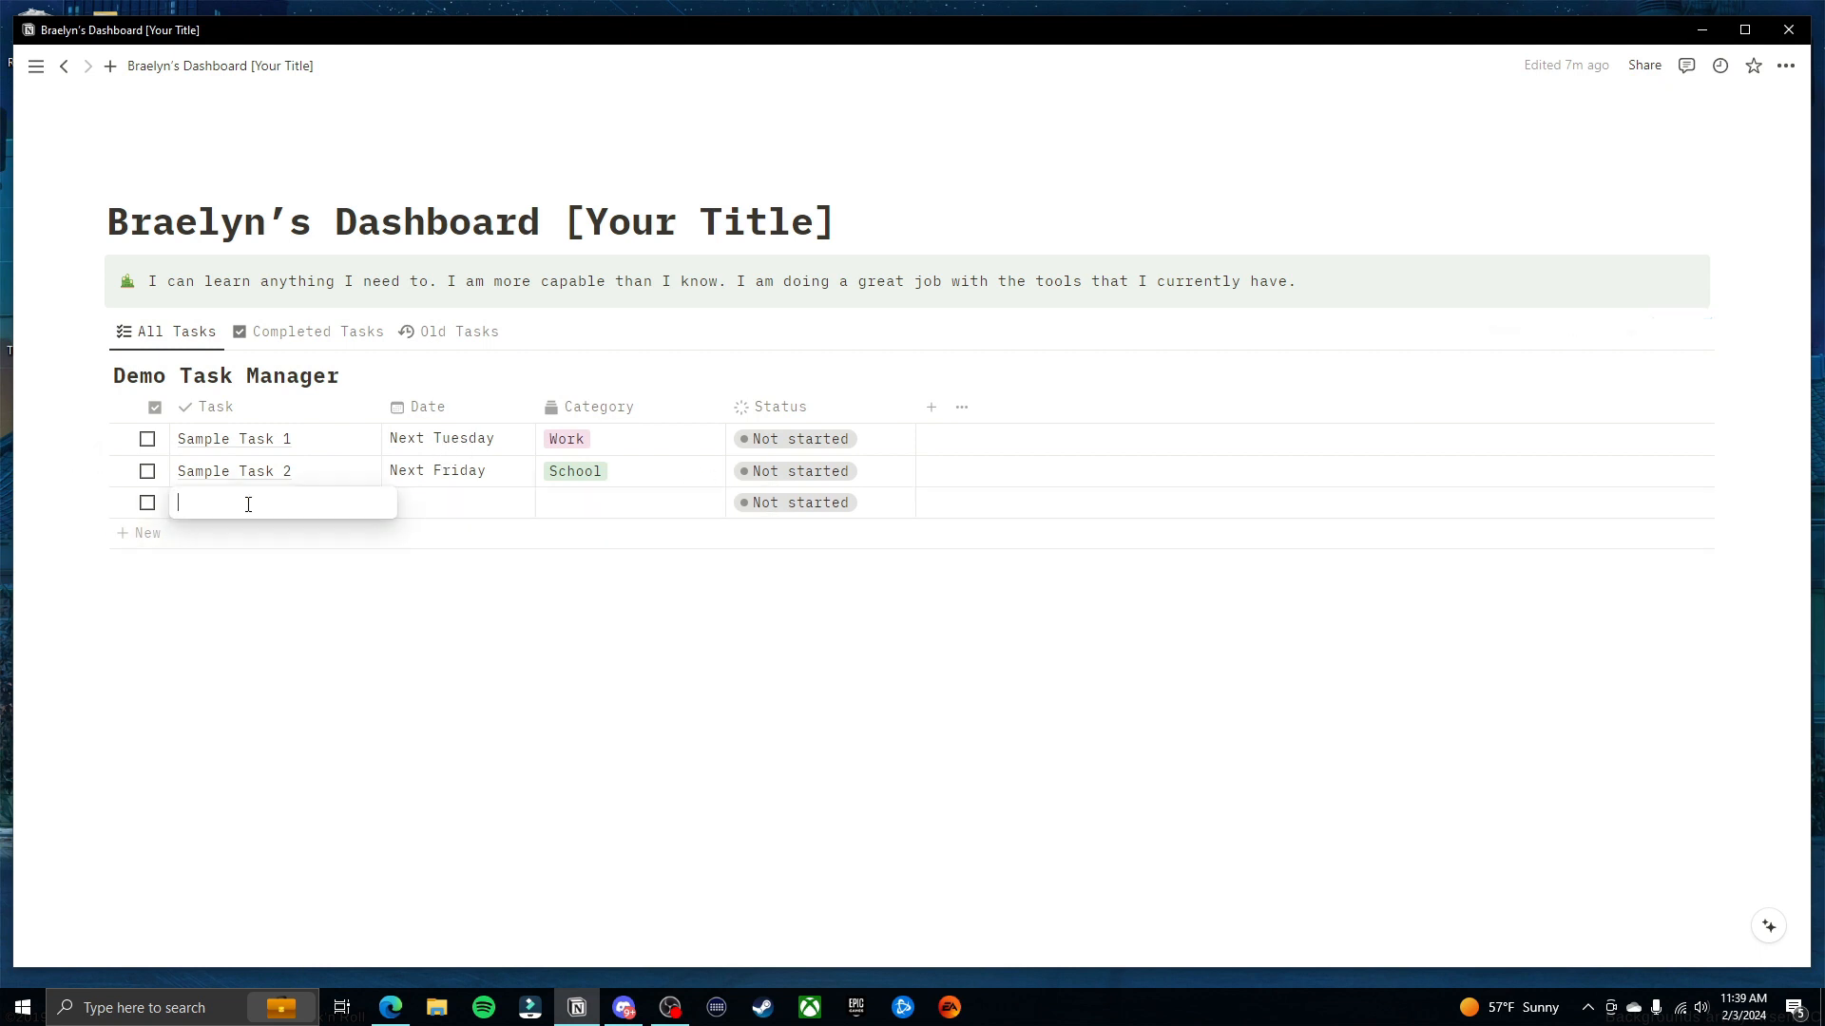
text(Writ)
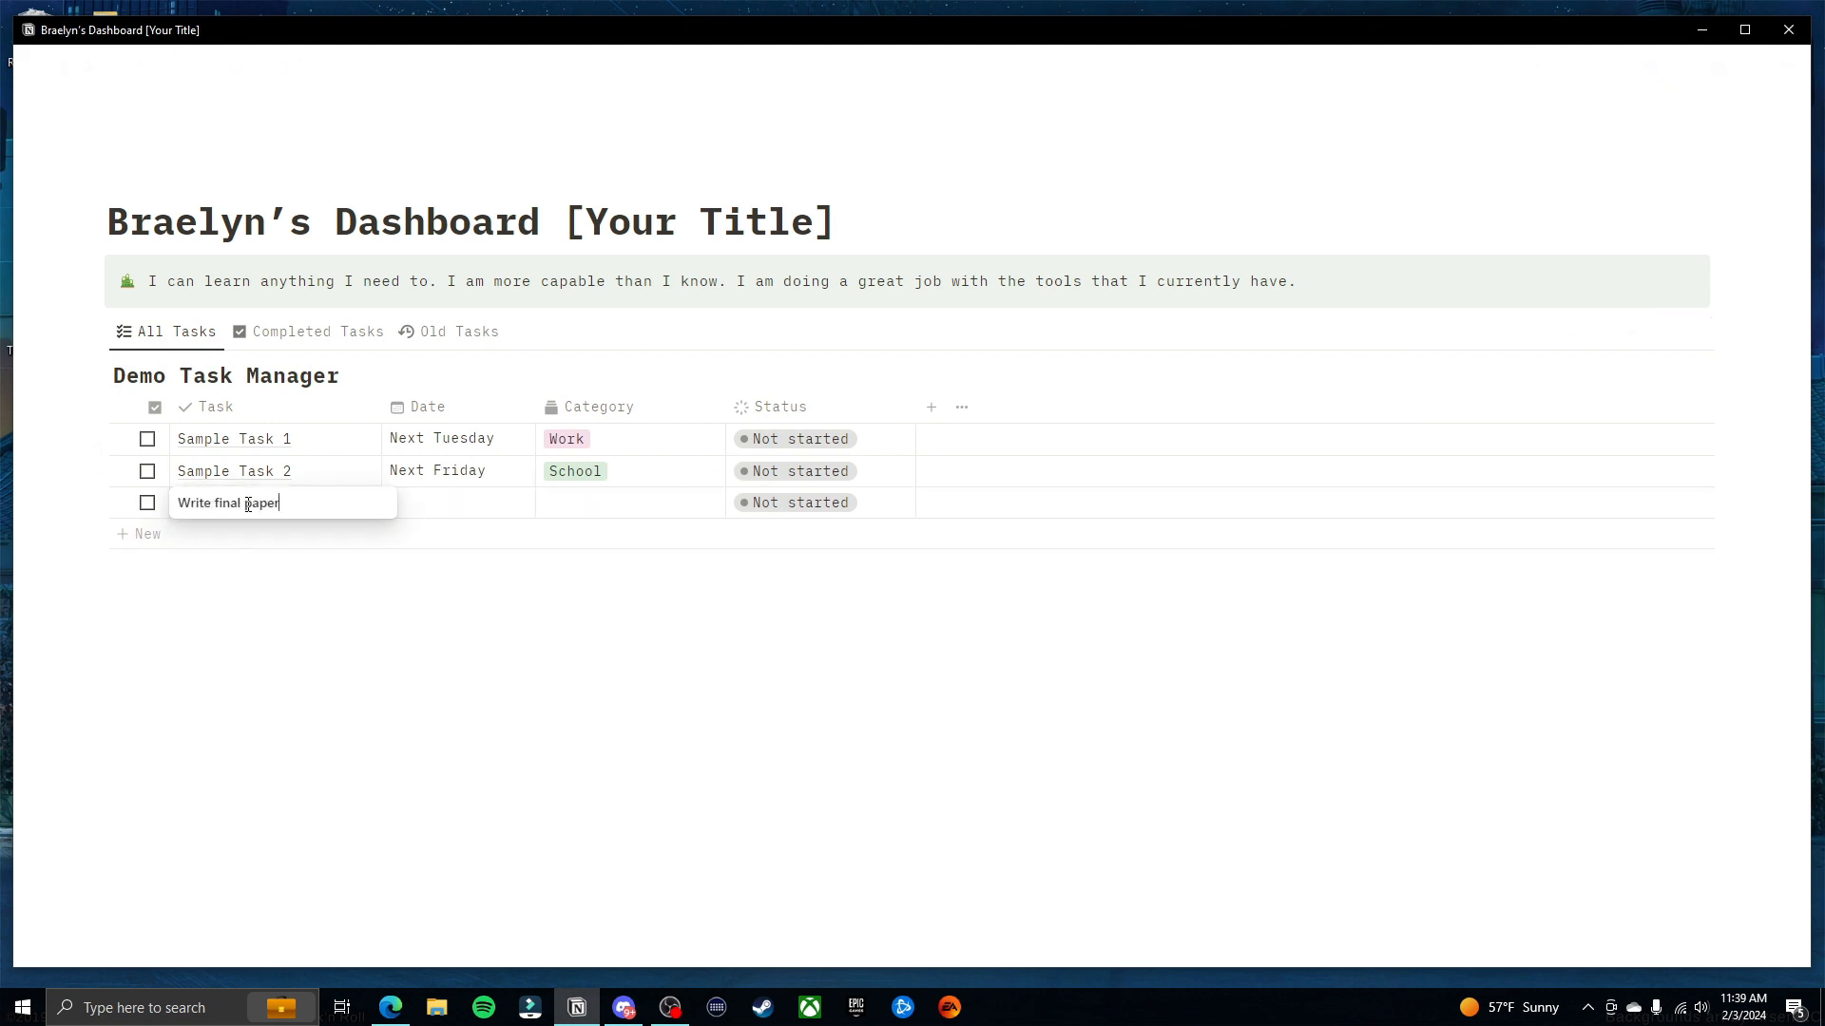
text(e final paper)
key(Return)
click(447, 502)
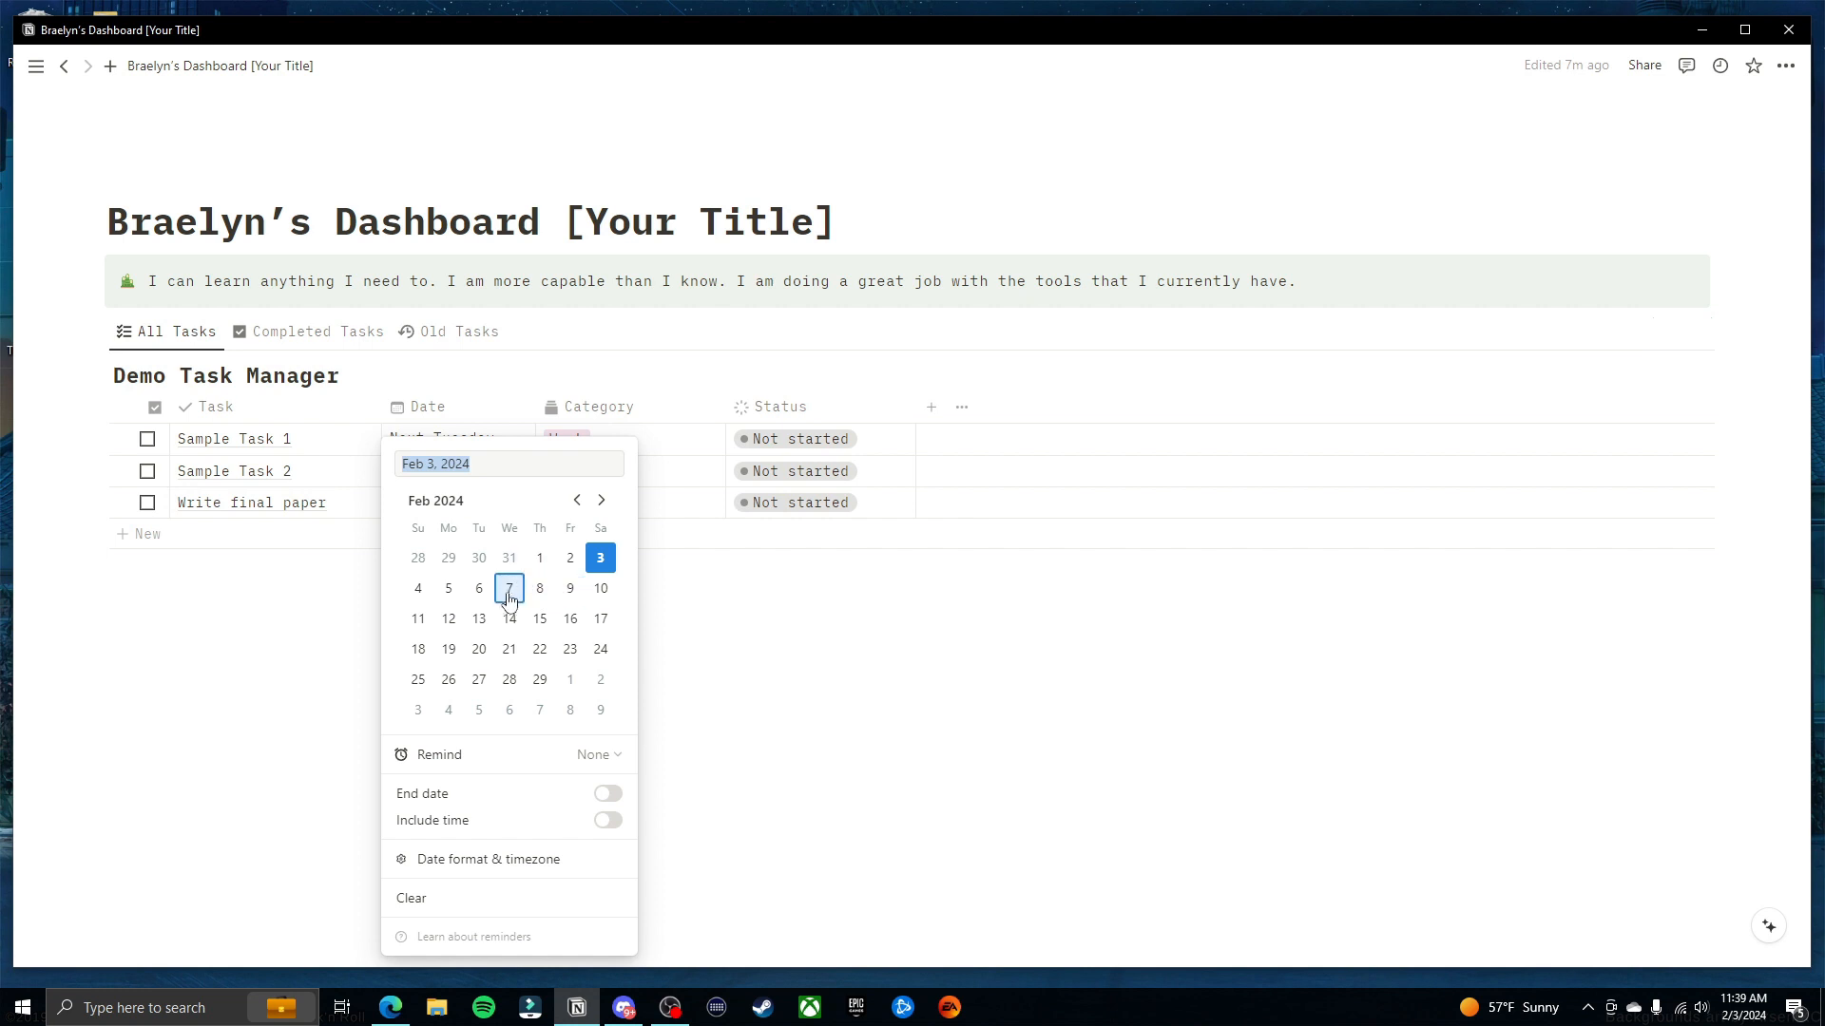
click(479, 588)
click(652, 509)
click(704, 645)
key(Escape)
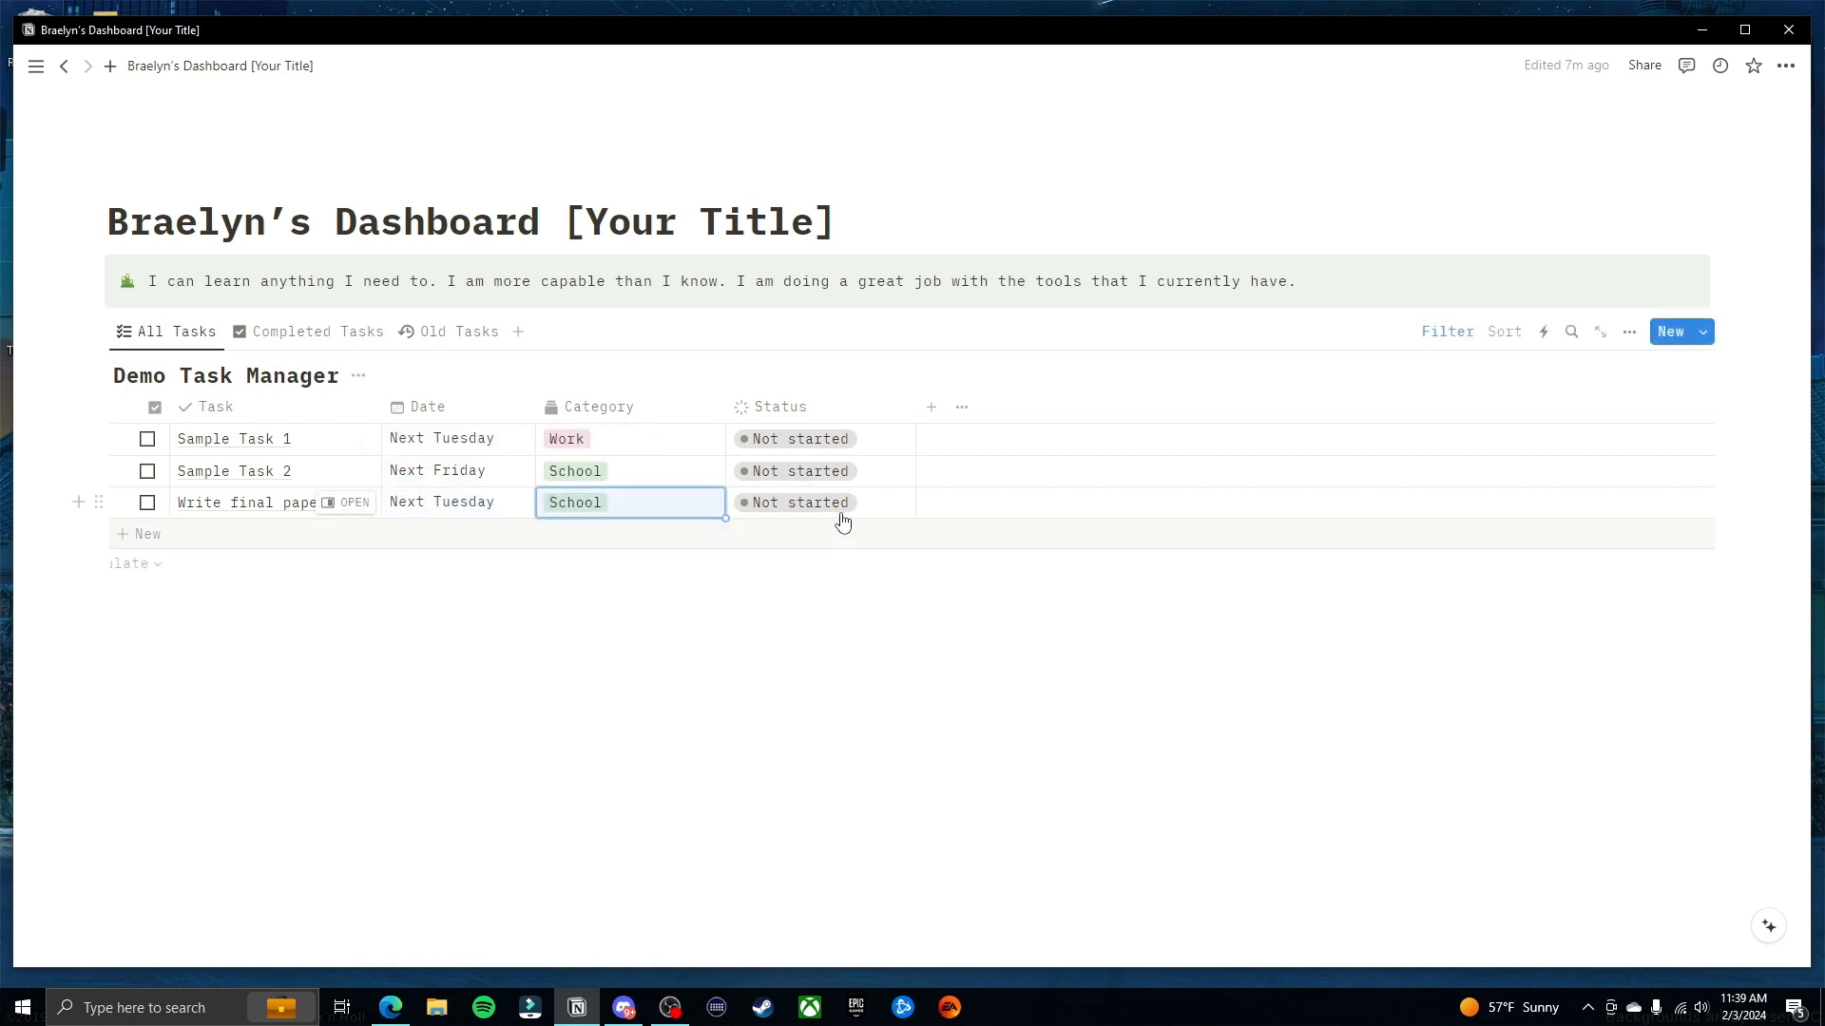
Set the status of the Write final paper task to In progress
click(839, 513)
click(795, 659)
click(1056, 632)
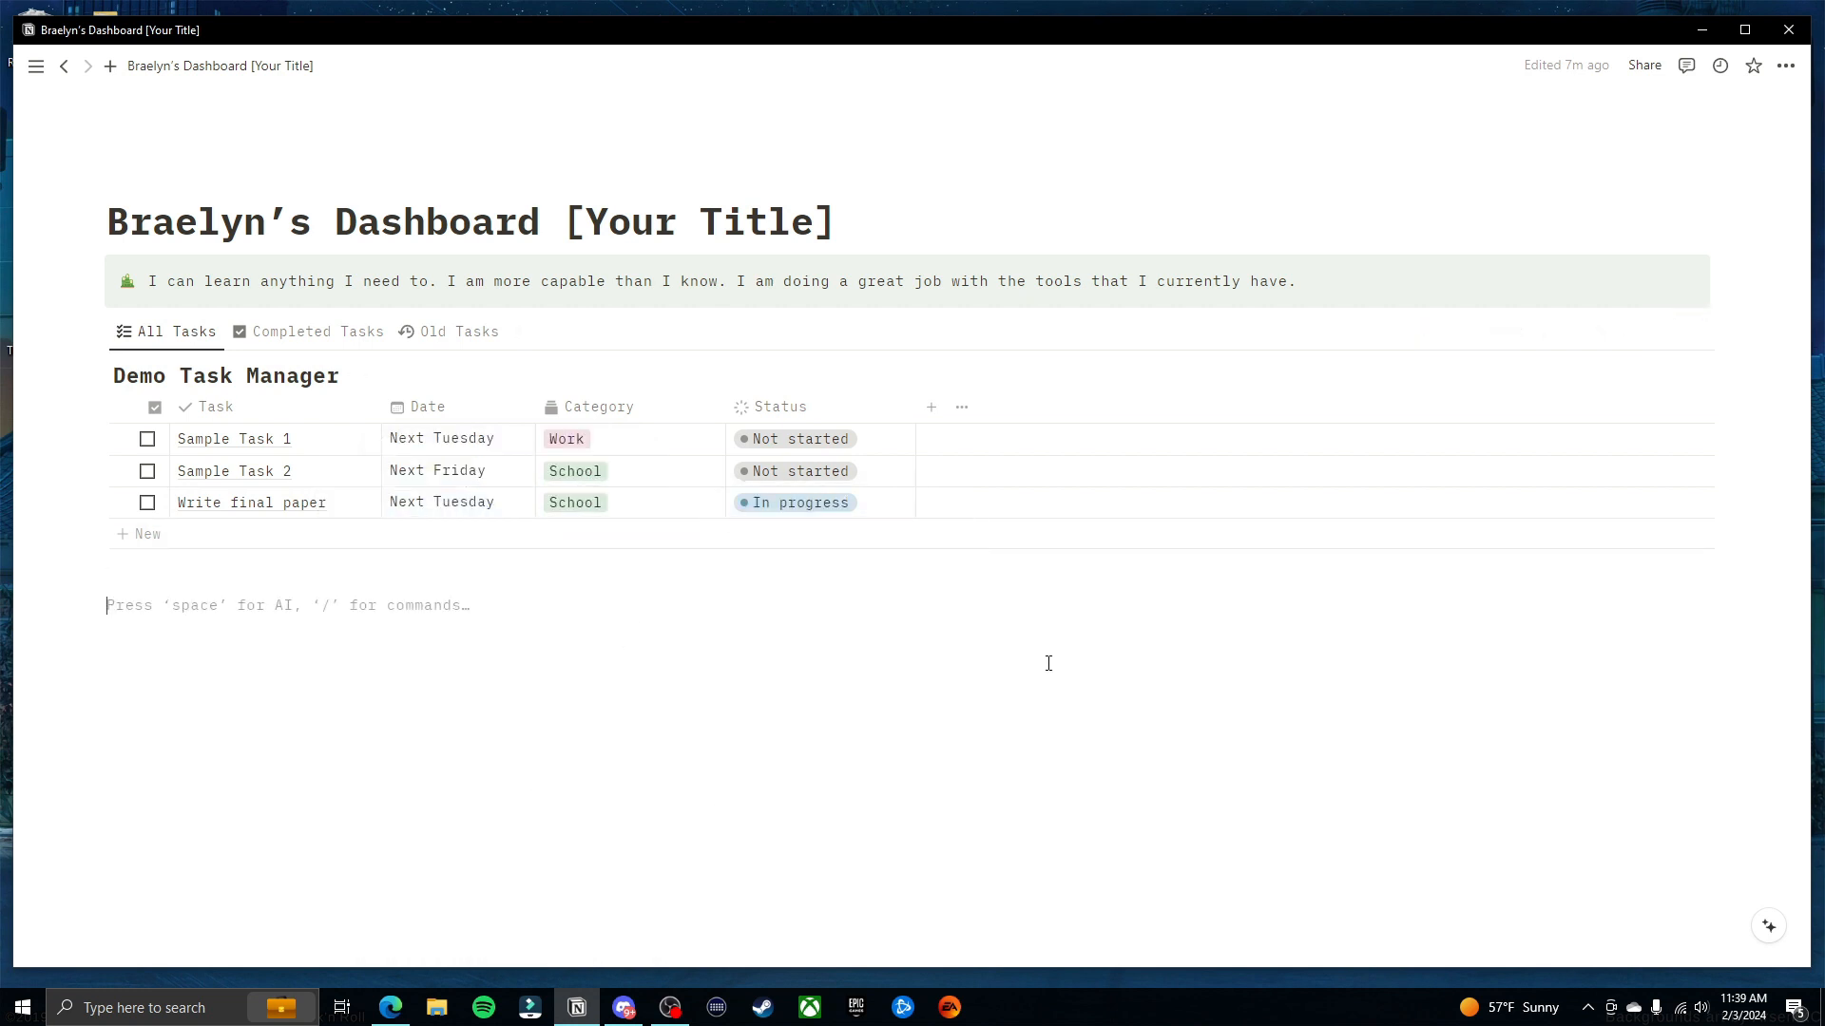
Add a "Drafted" option to the In progress group of the Status property
click(832, 504)
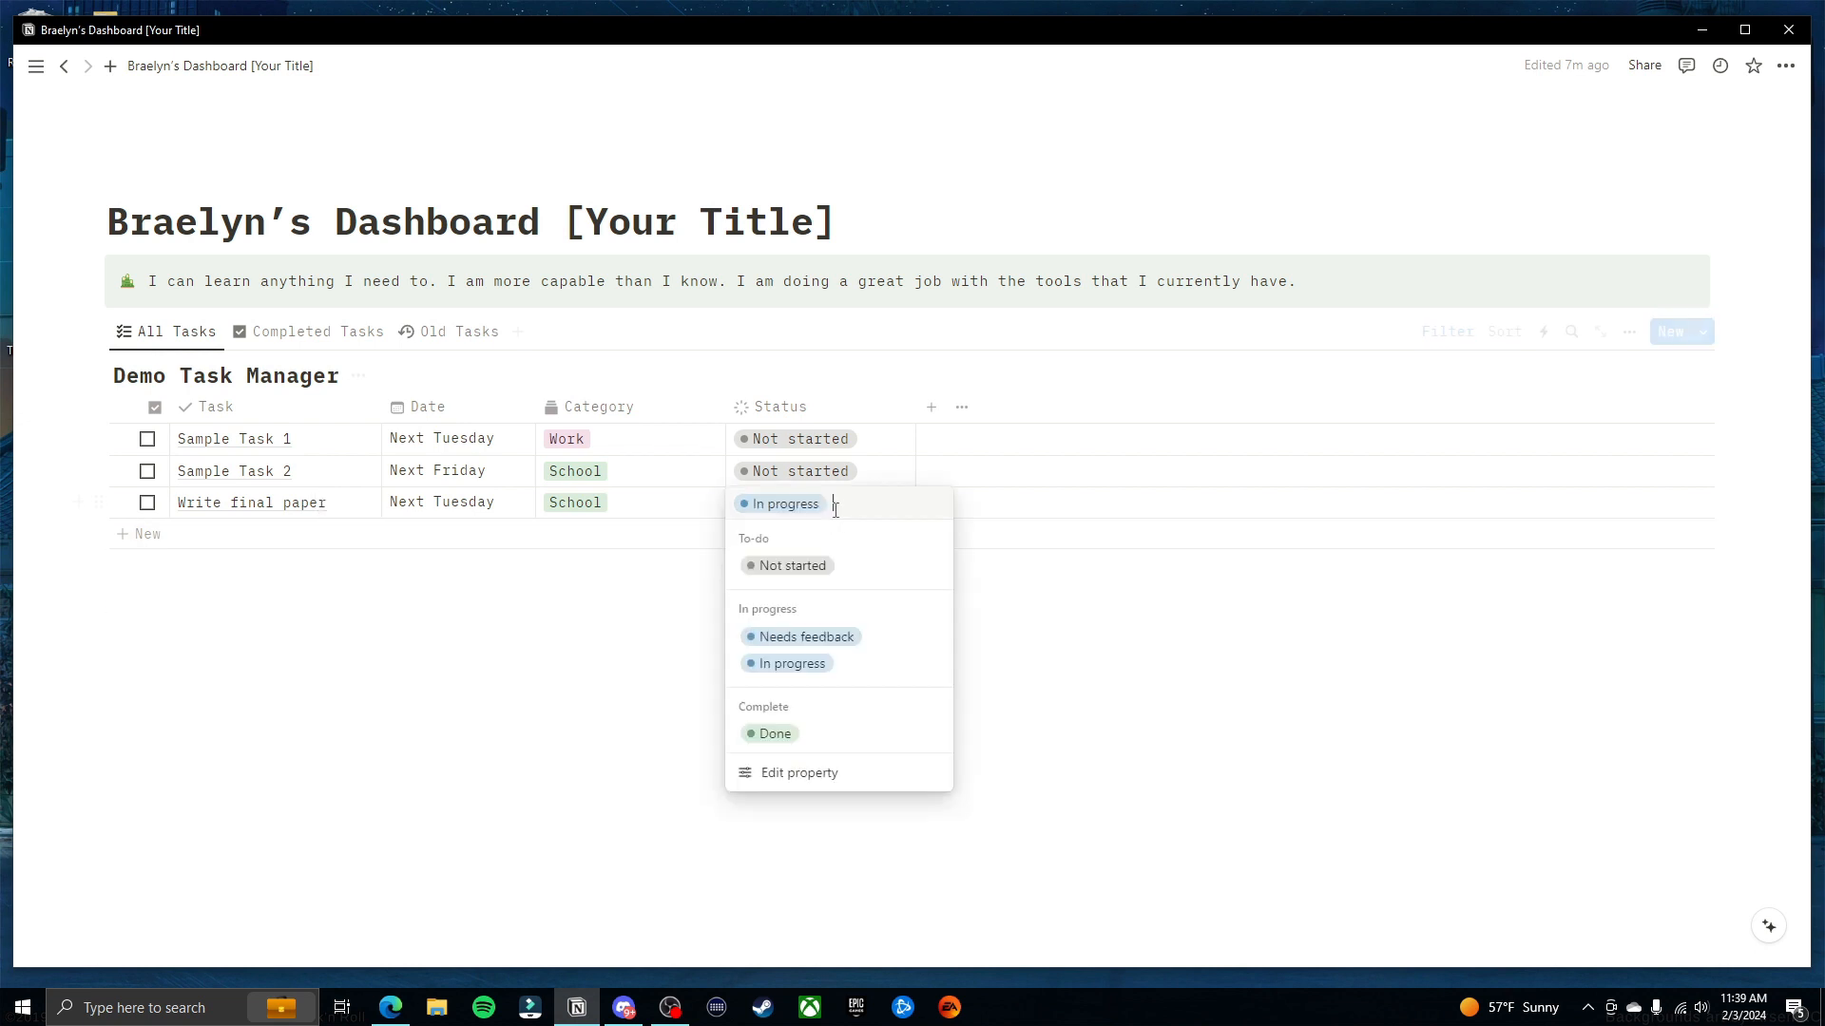
click(785, 773)
scroll(1584, 624, down, 1)
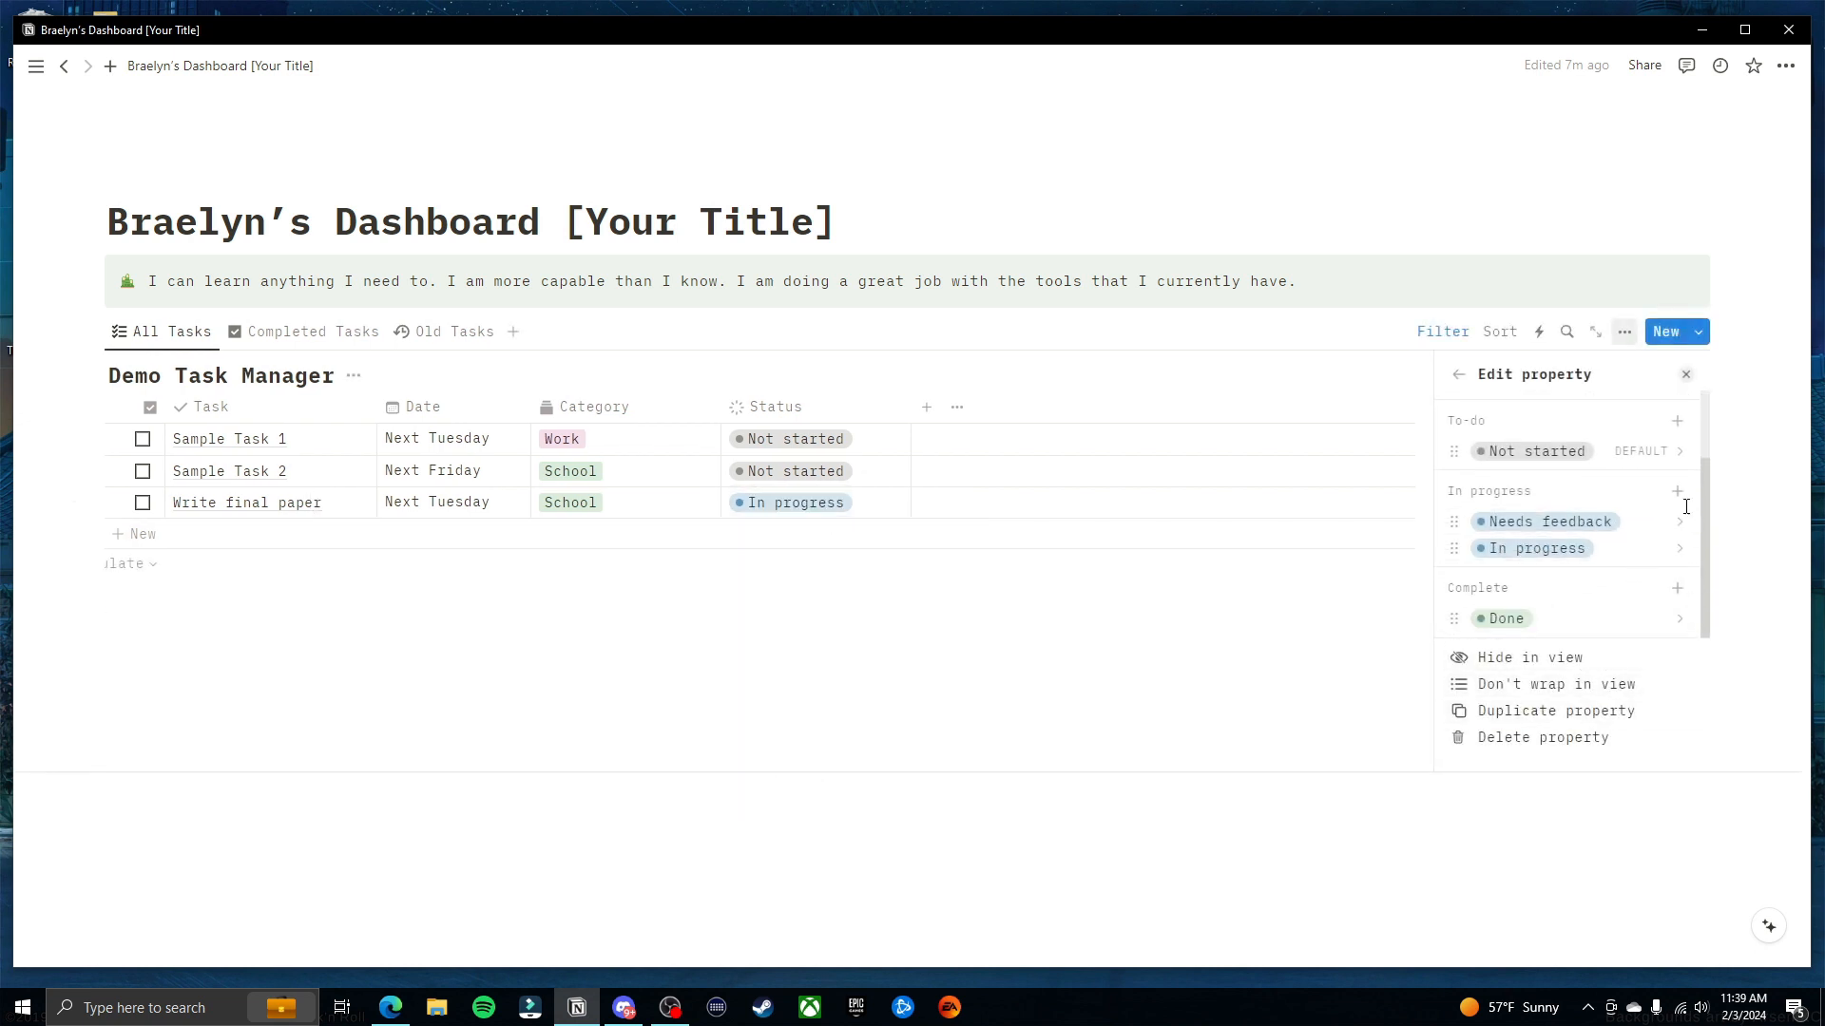
click(1676, 492)
text(Drafted)
key(Return)
key(Escape)
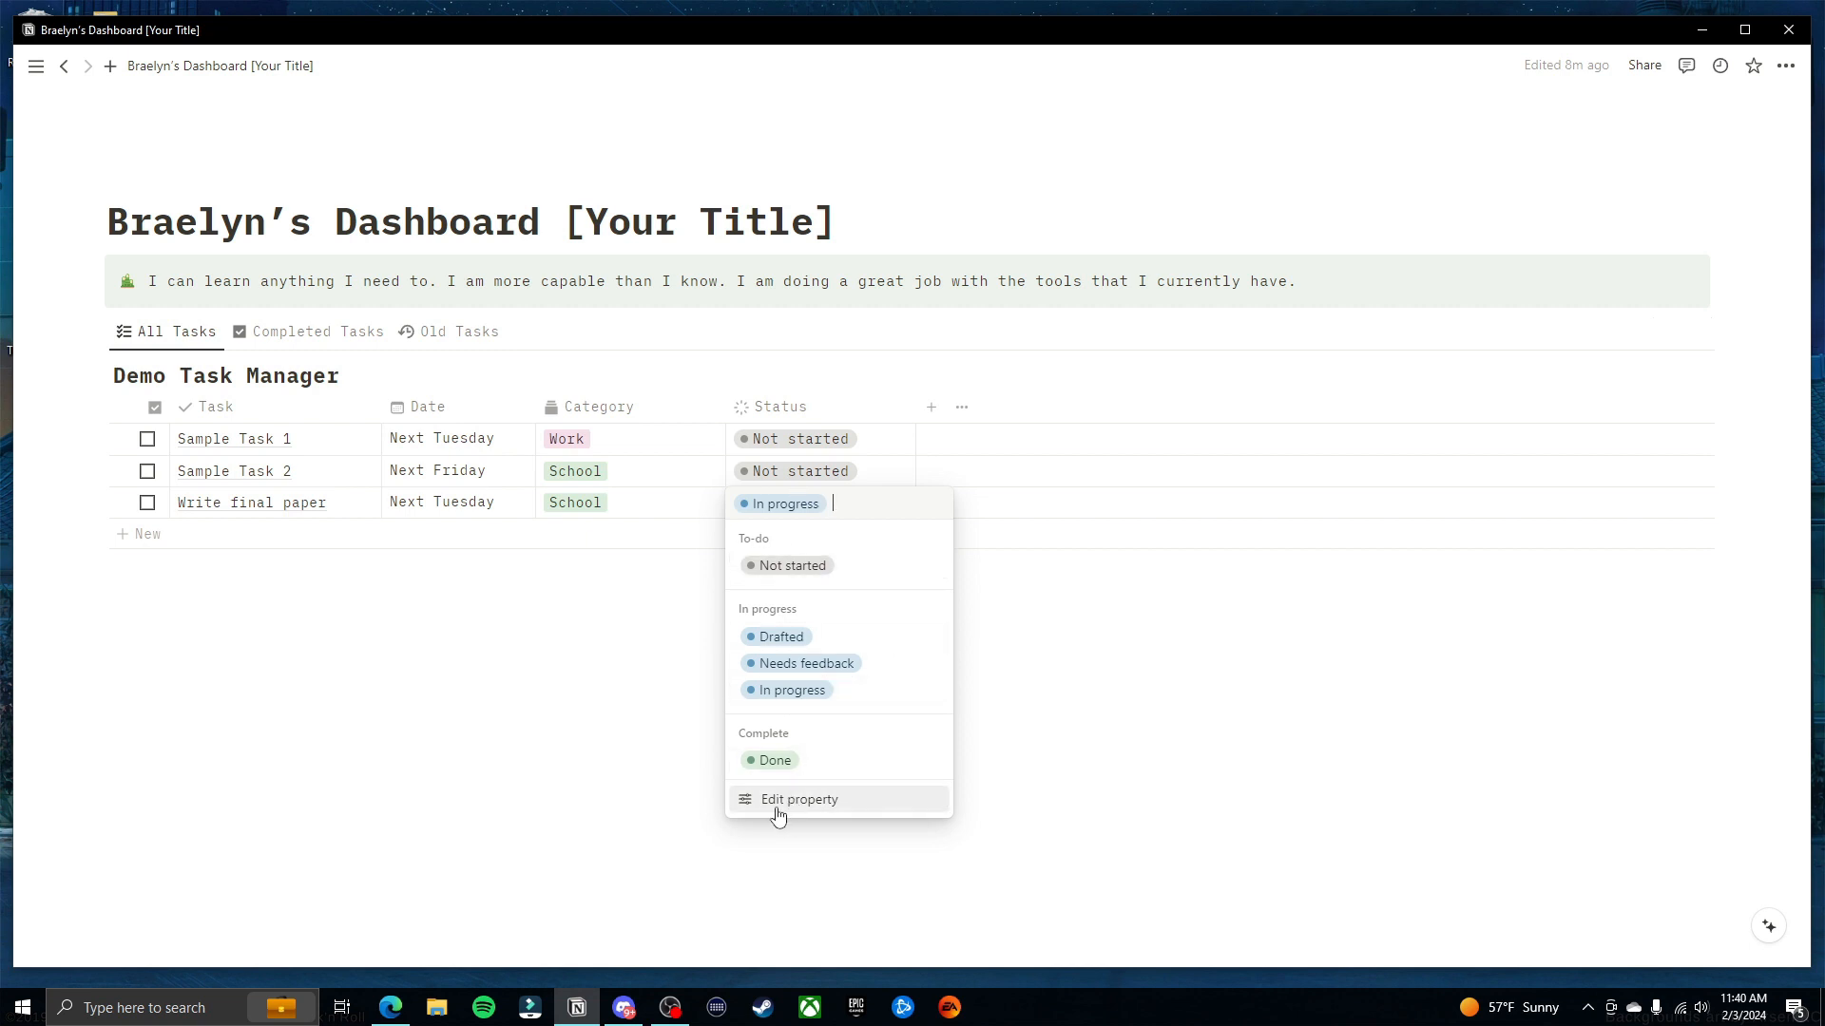
click(776, 804)
scroll(1577, 518, down, 3)
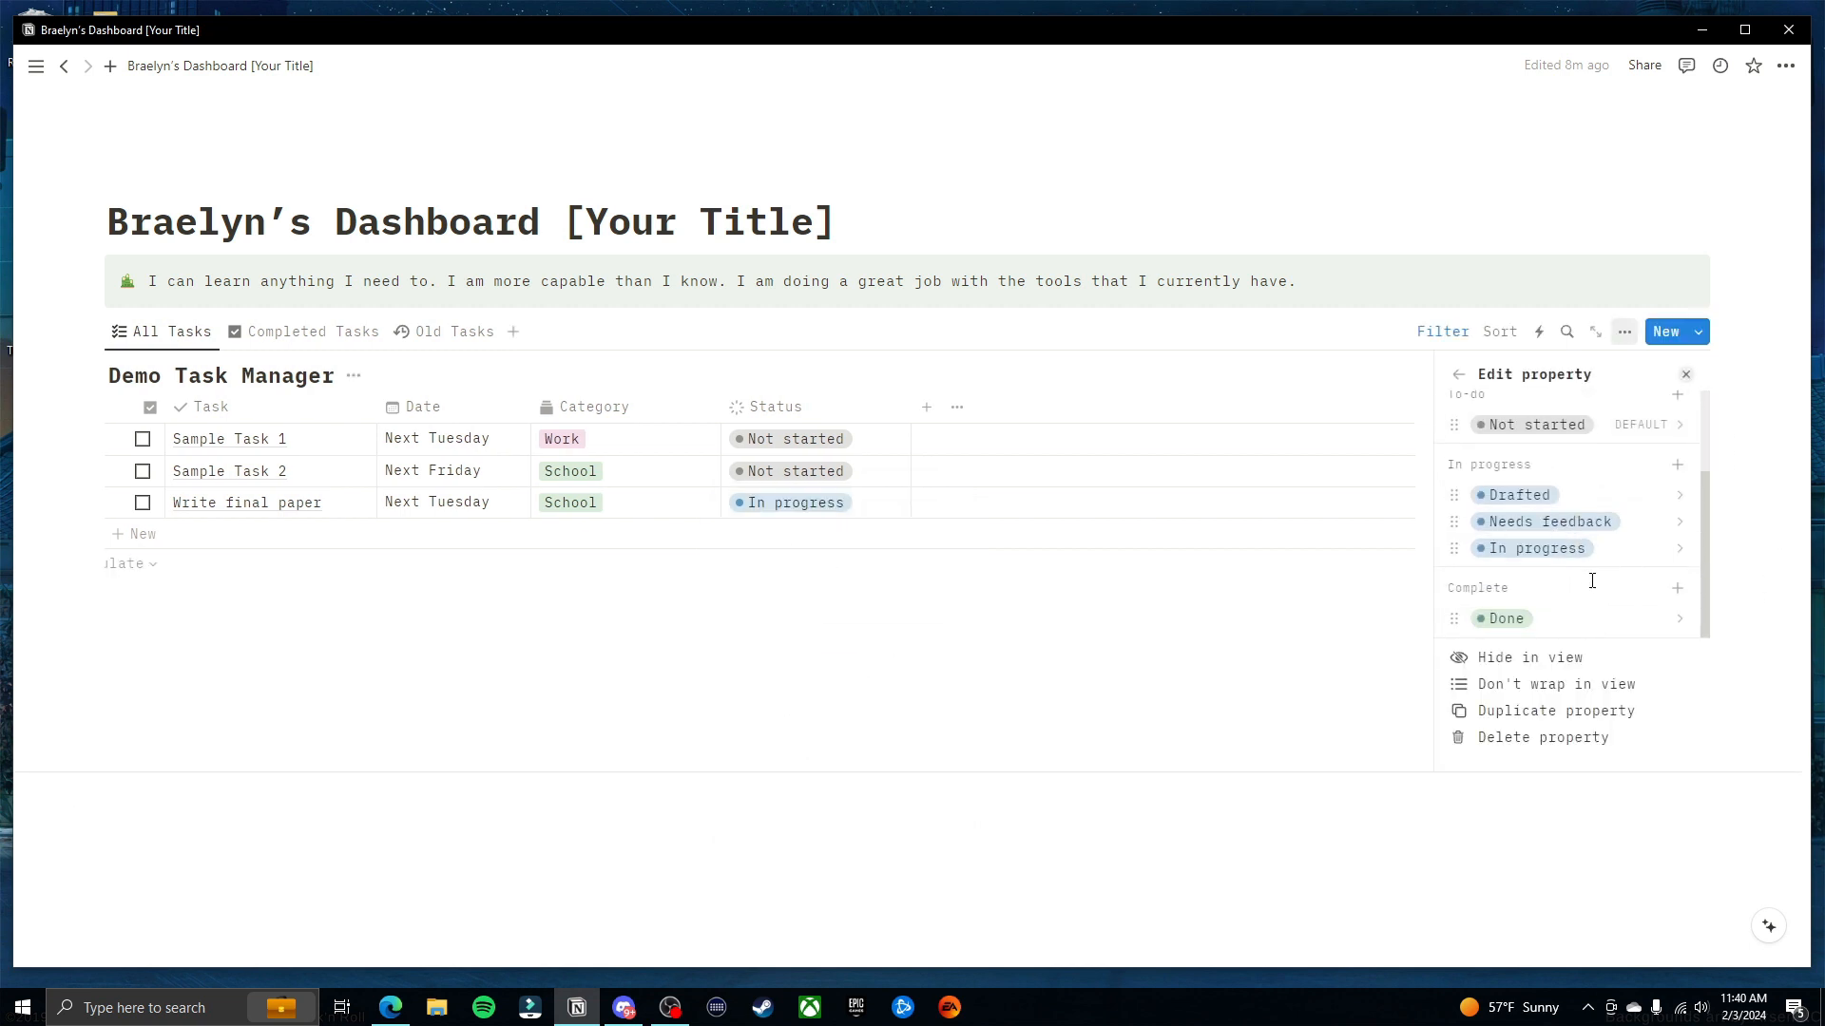
key(Escape)
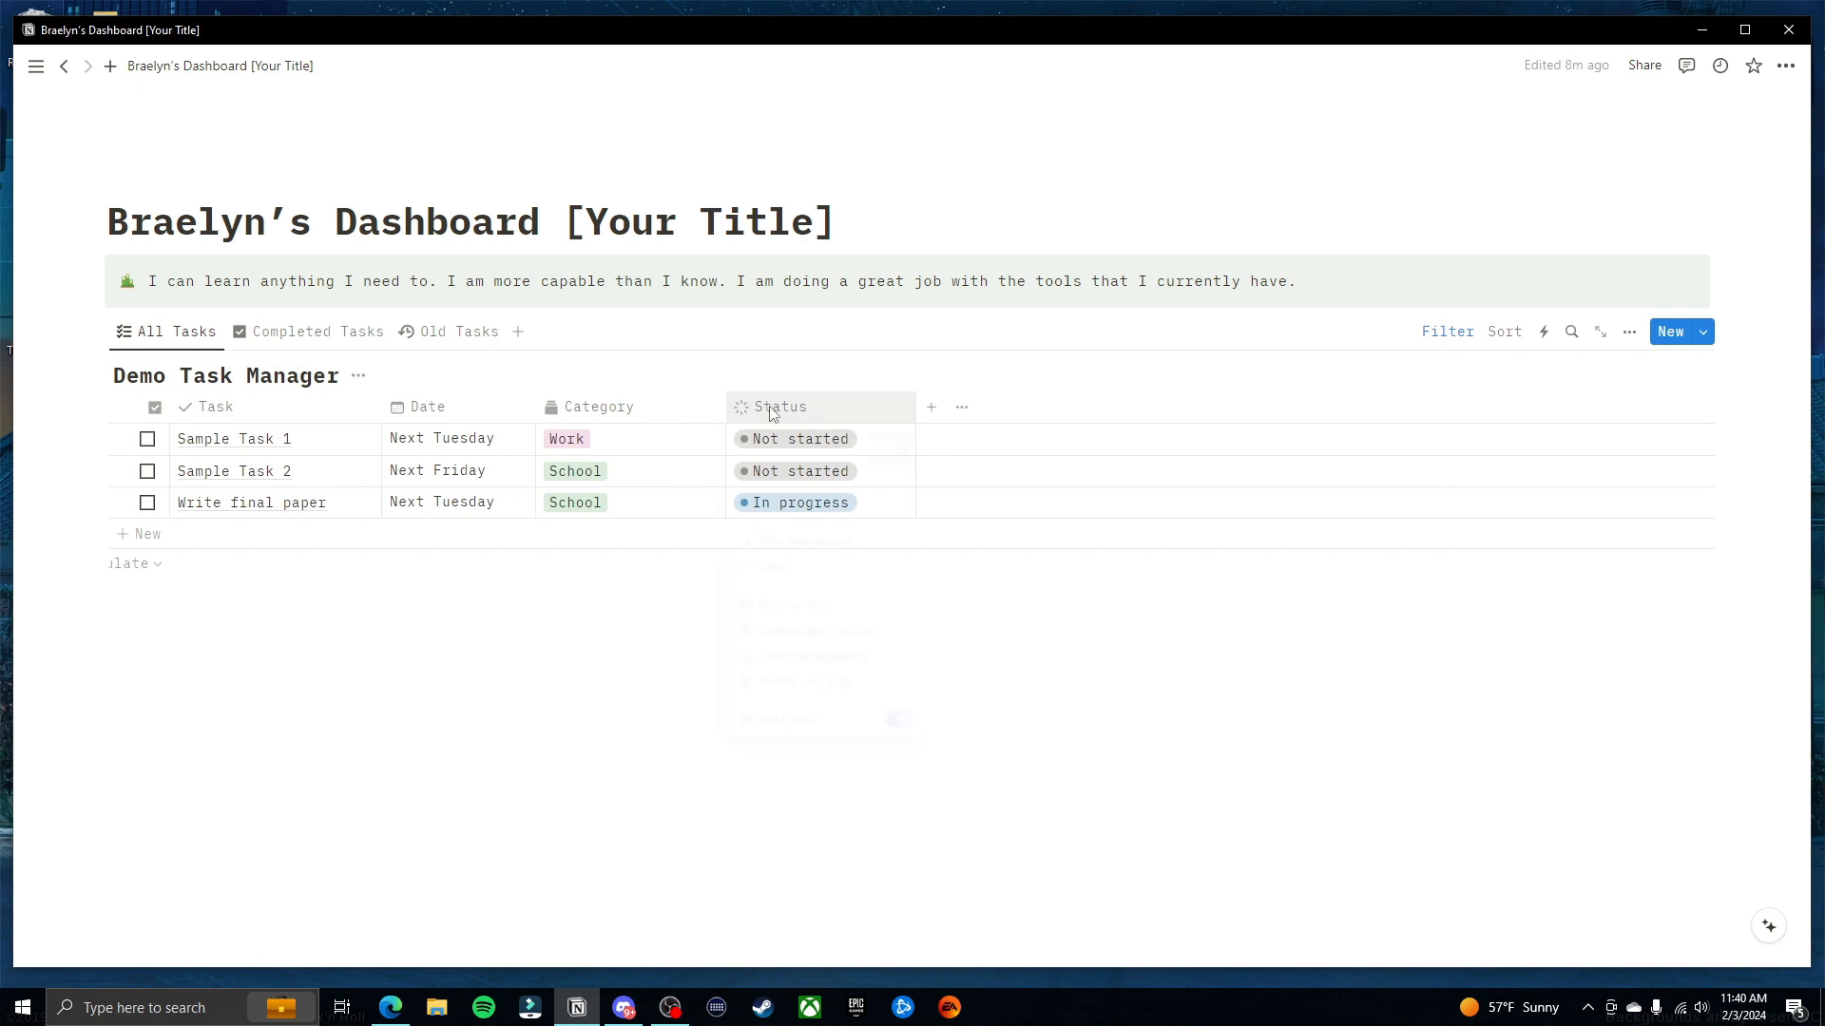
click(770, 409)
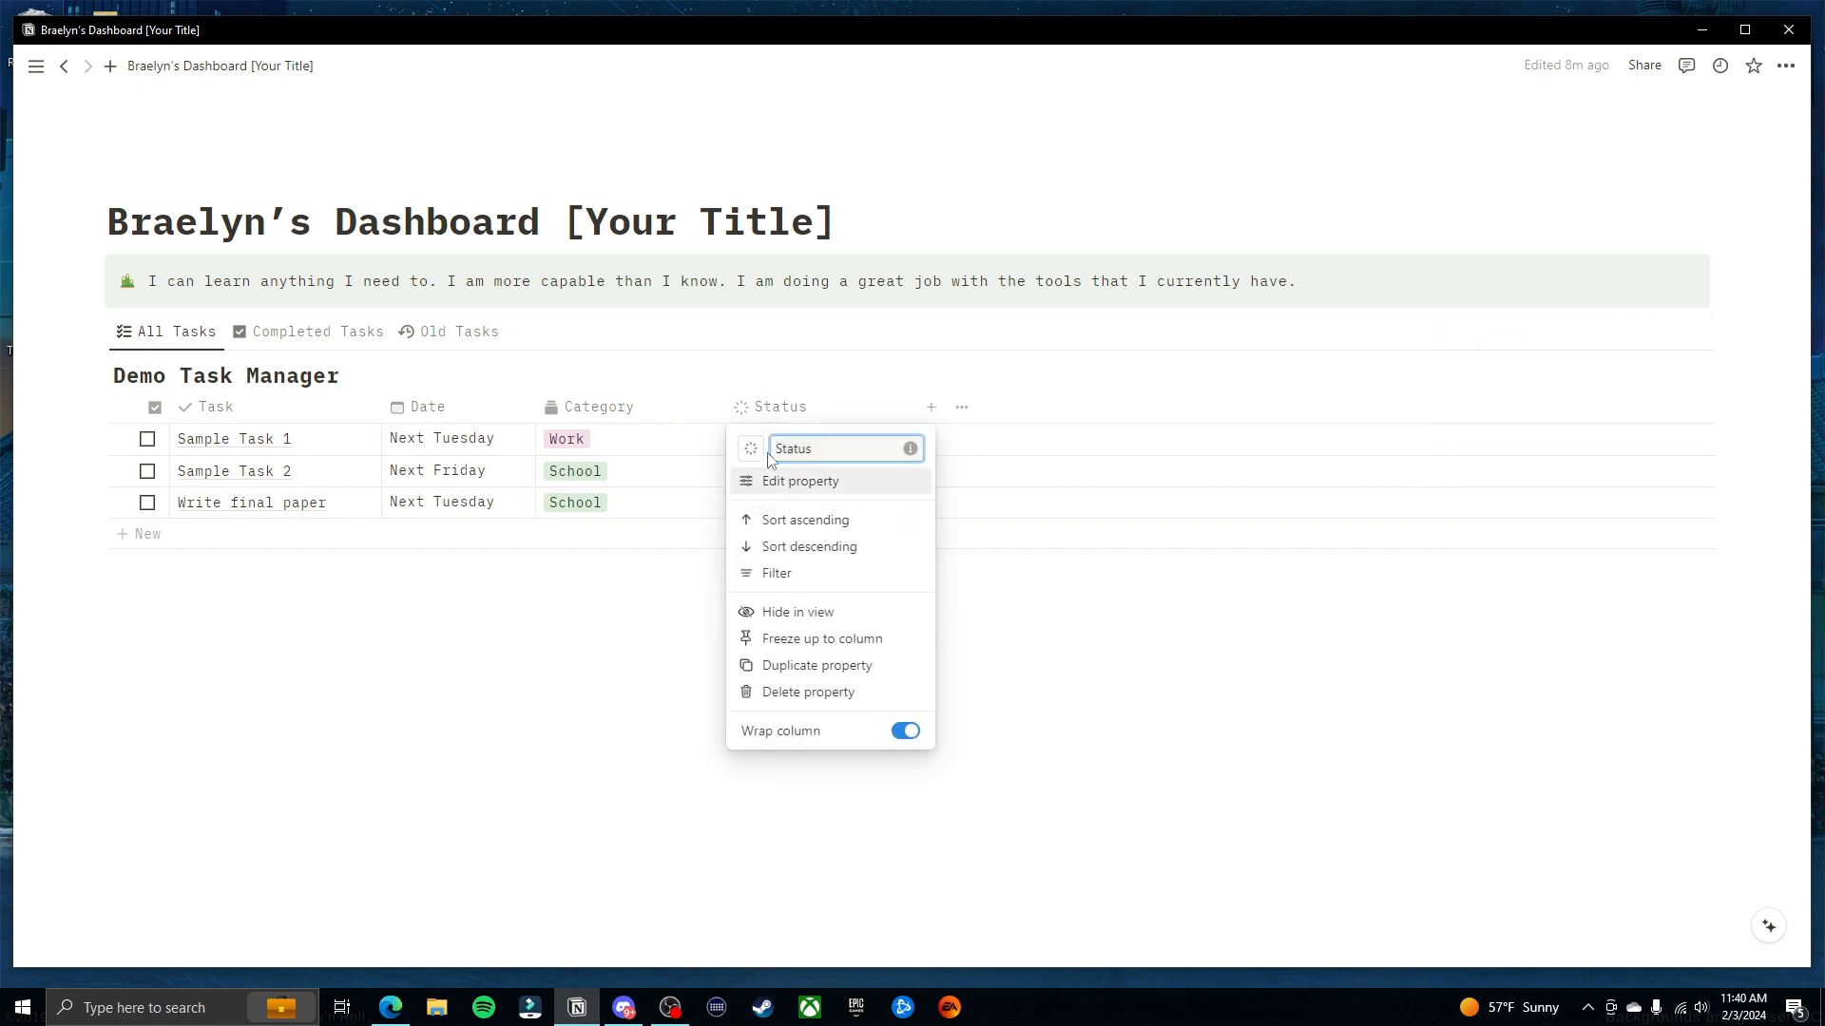
click(1169, 637)
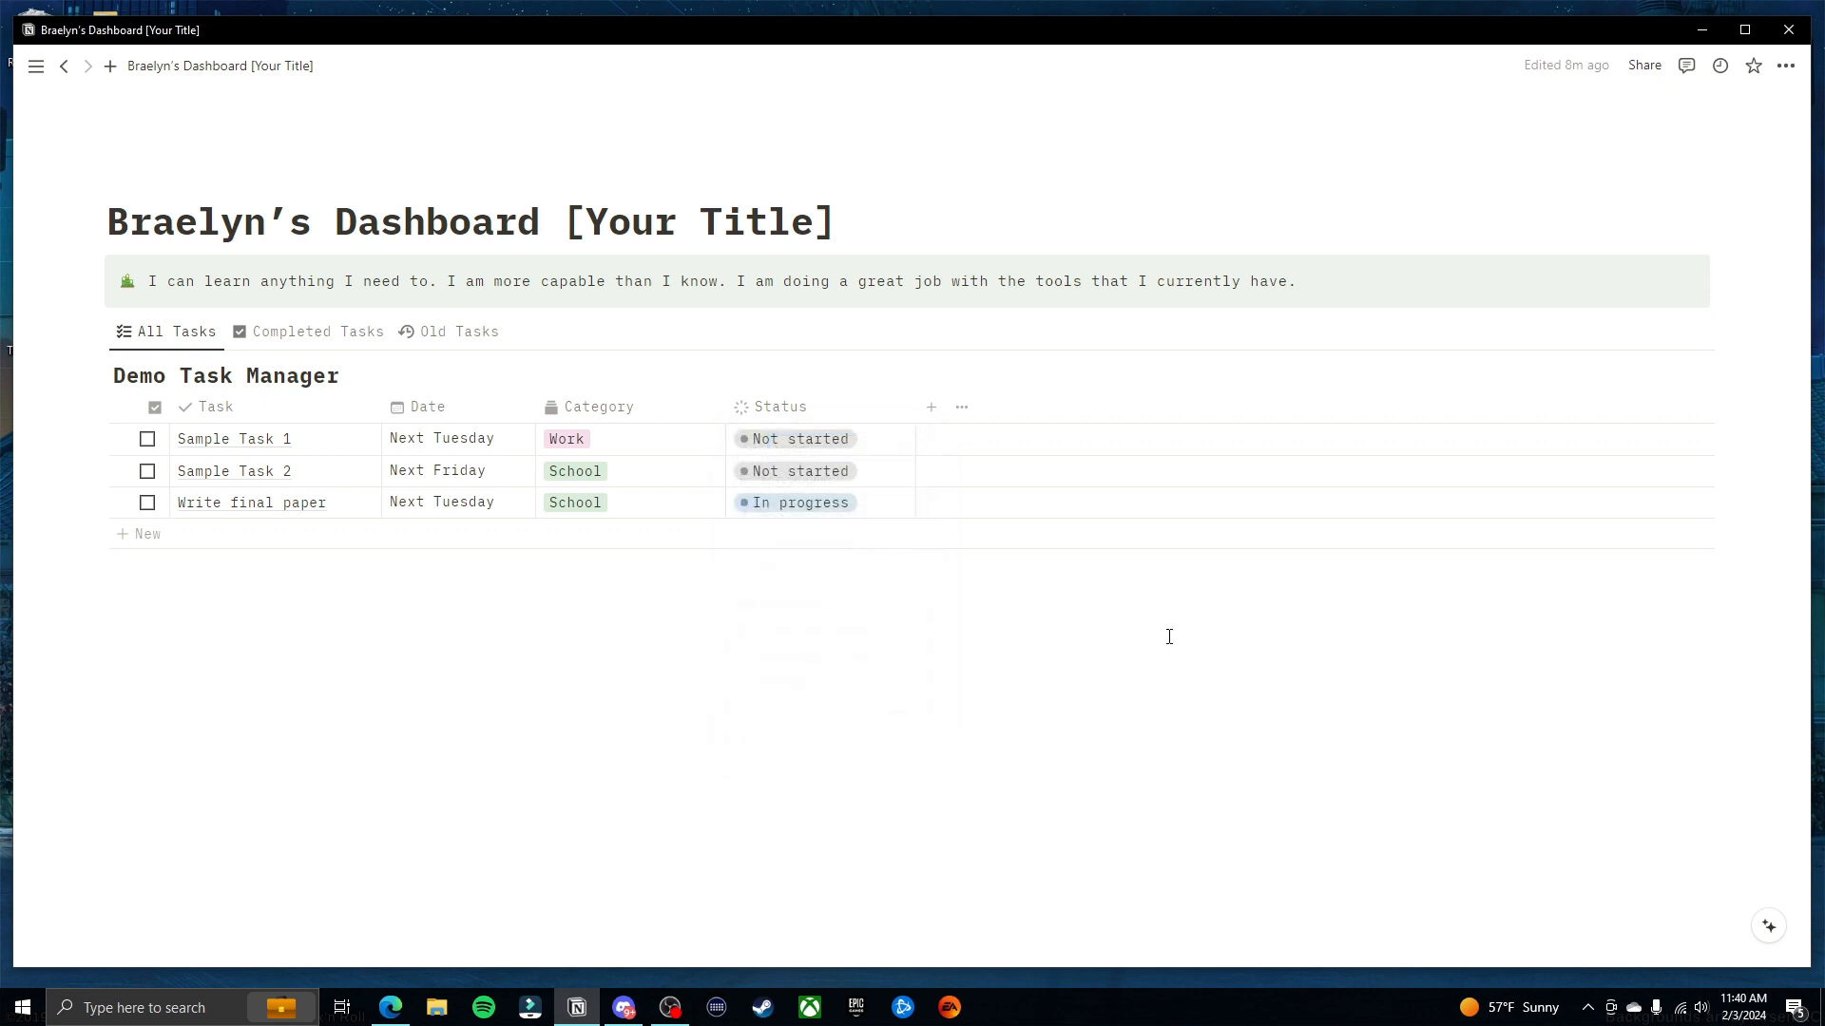
Sort the Completed Tasks view by Date in ascending order and return to the All Tasks view
click(317, 332)
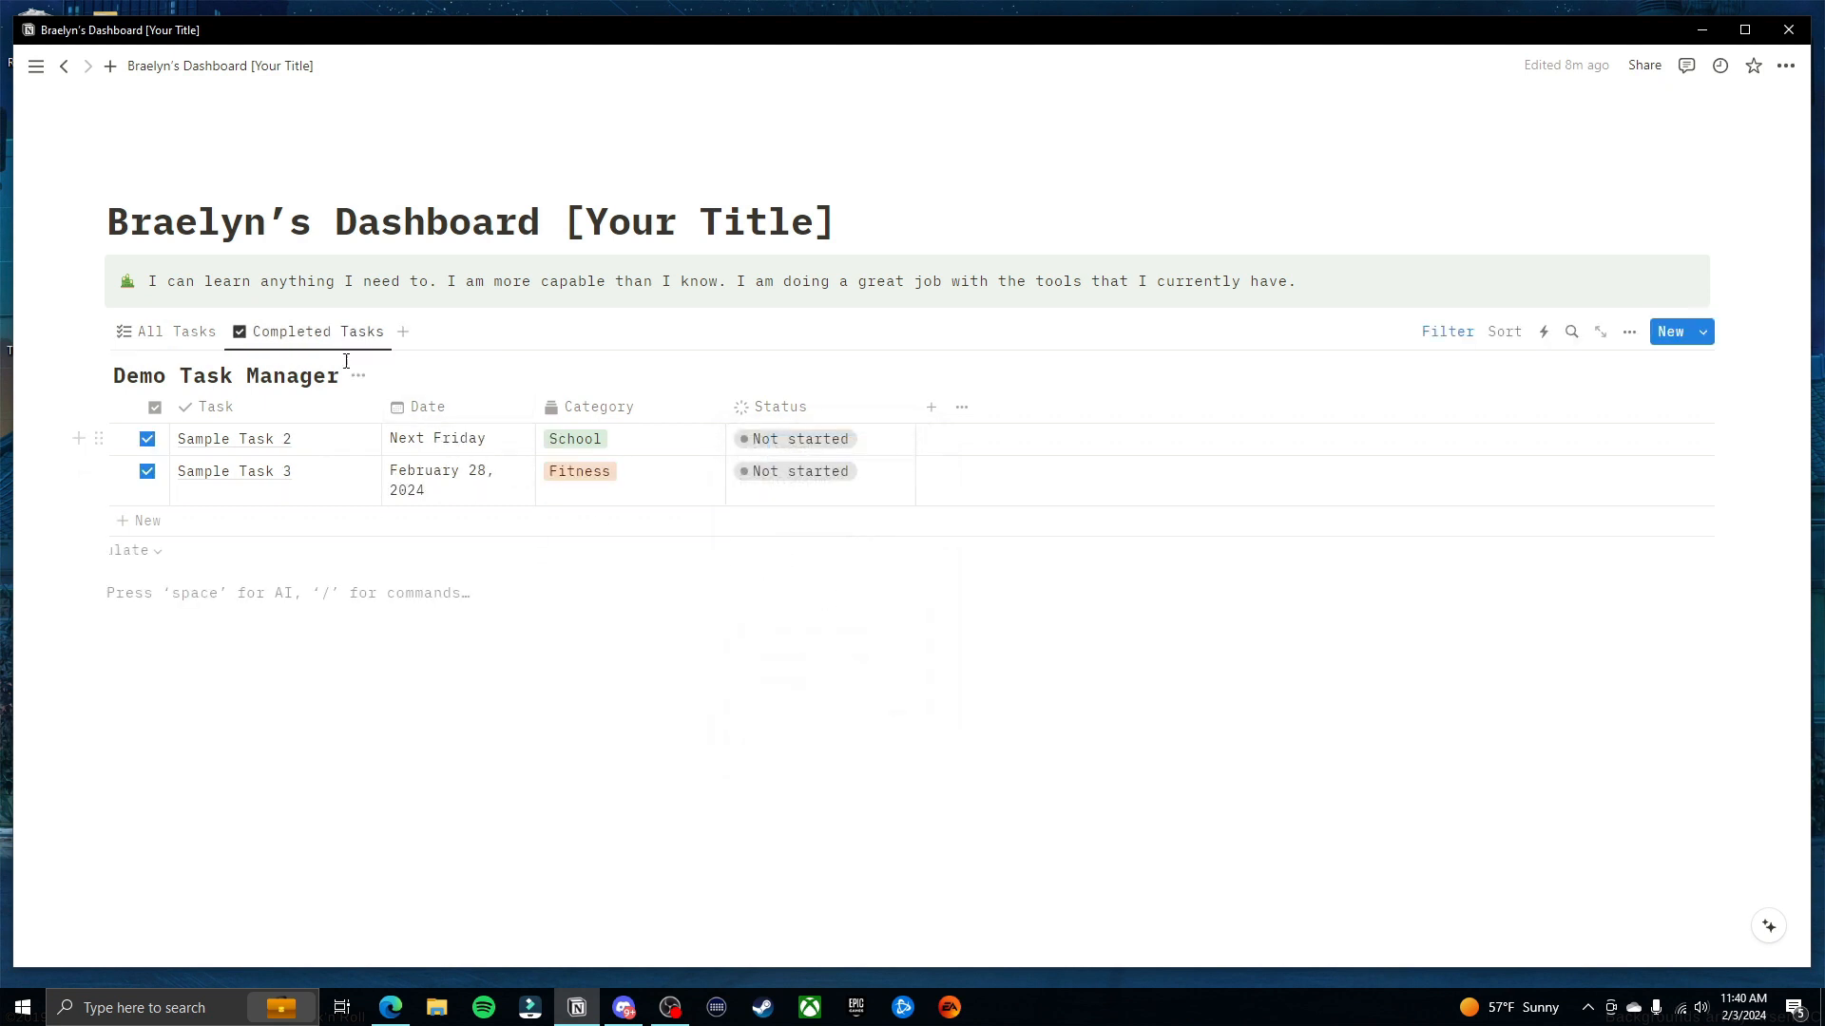
click(1511, 335)
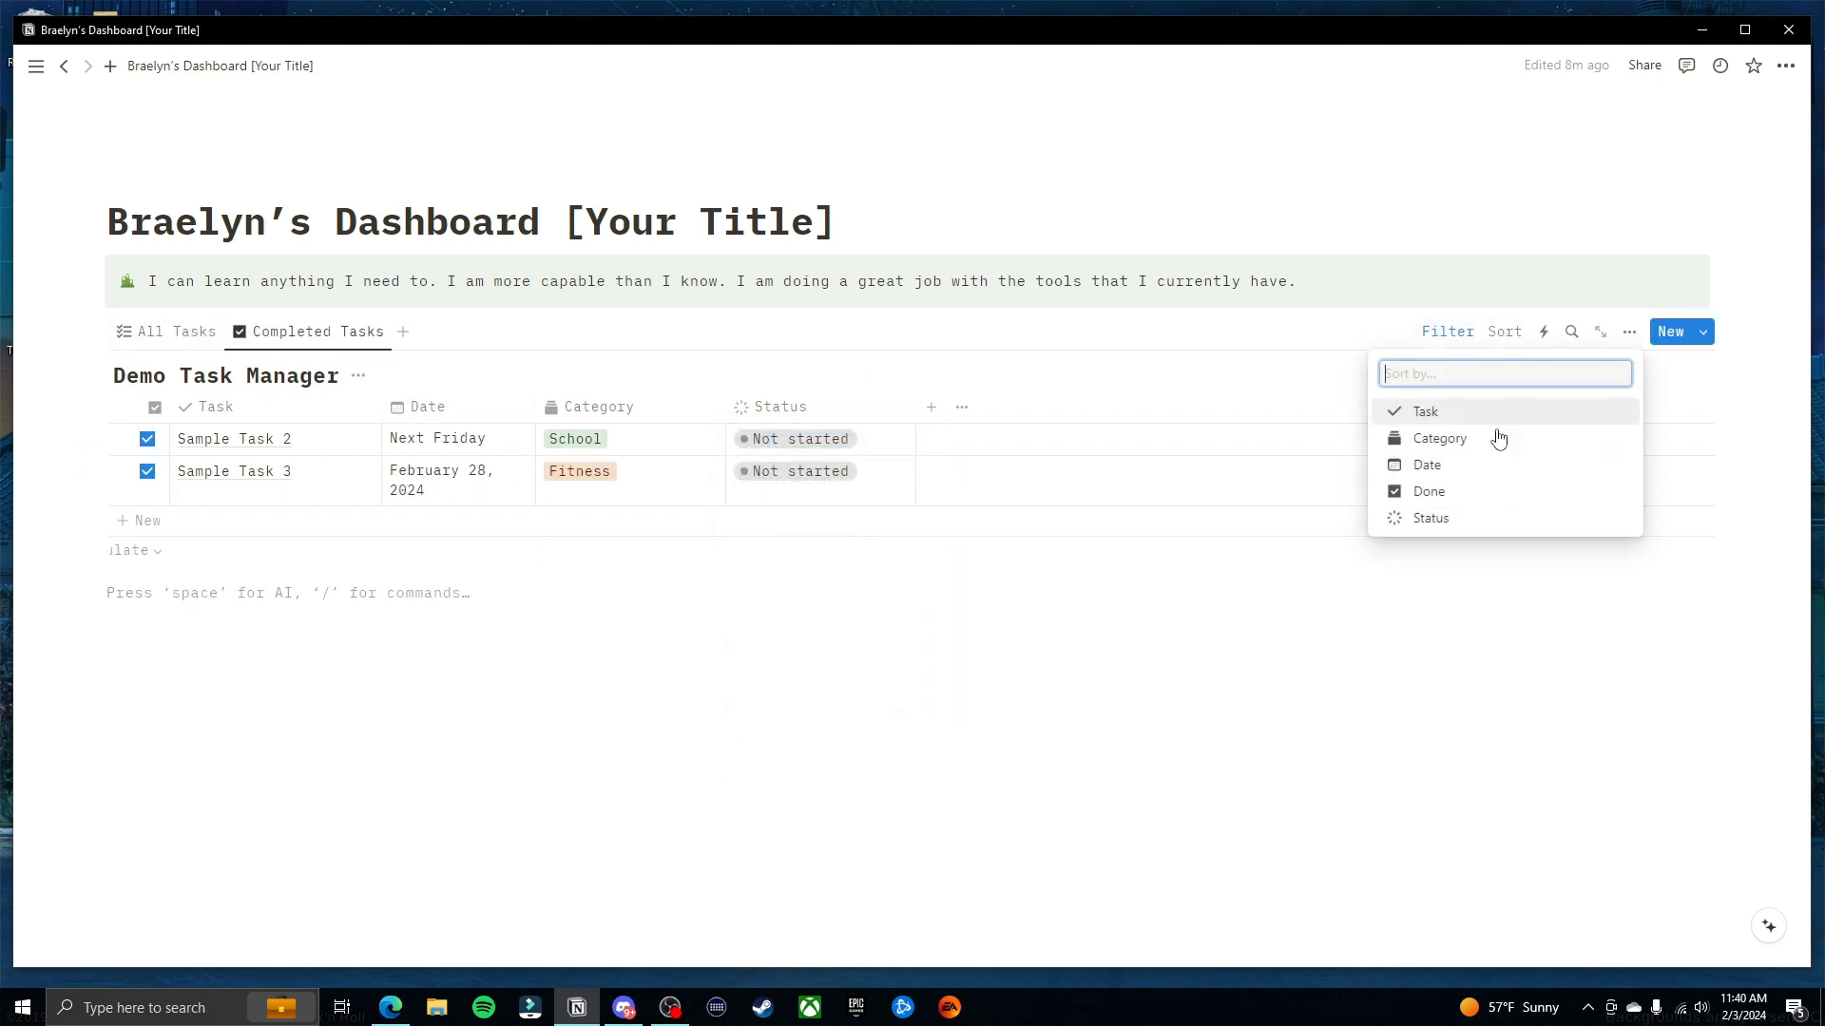
click(1464, 468)
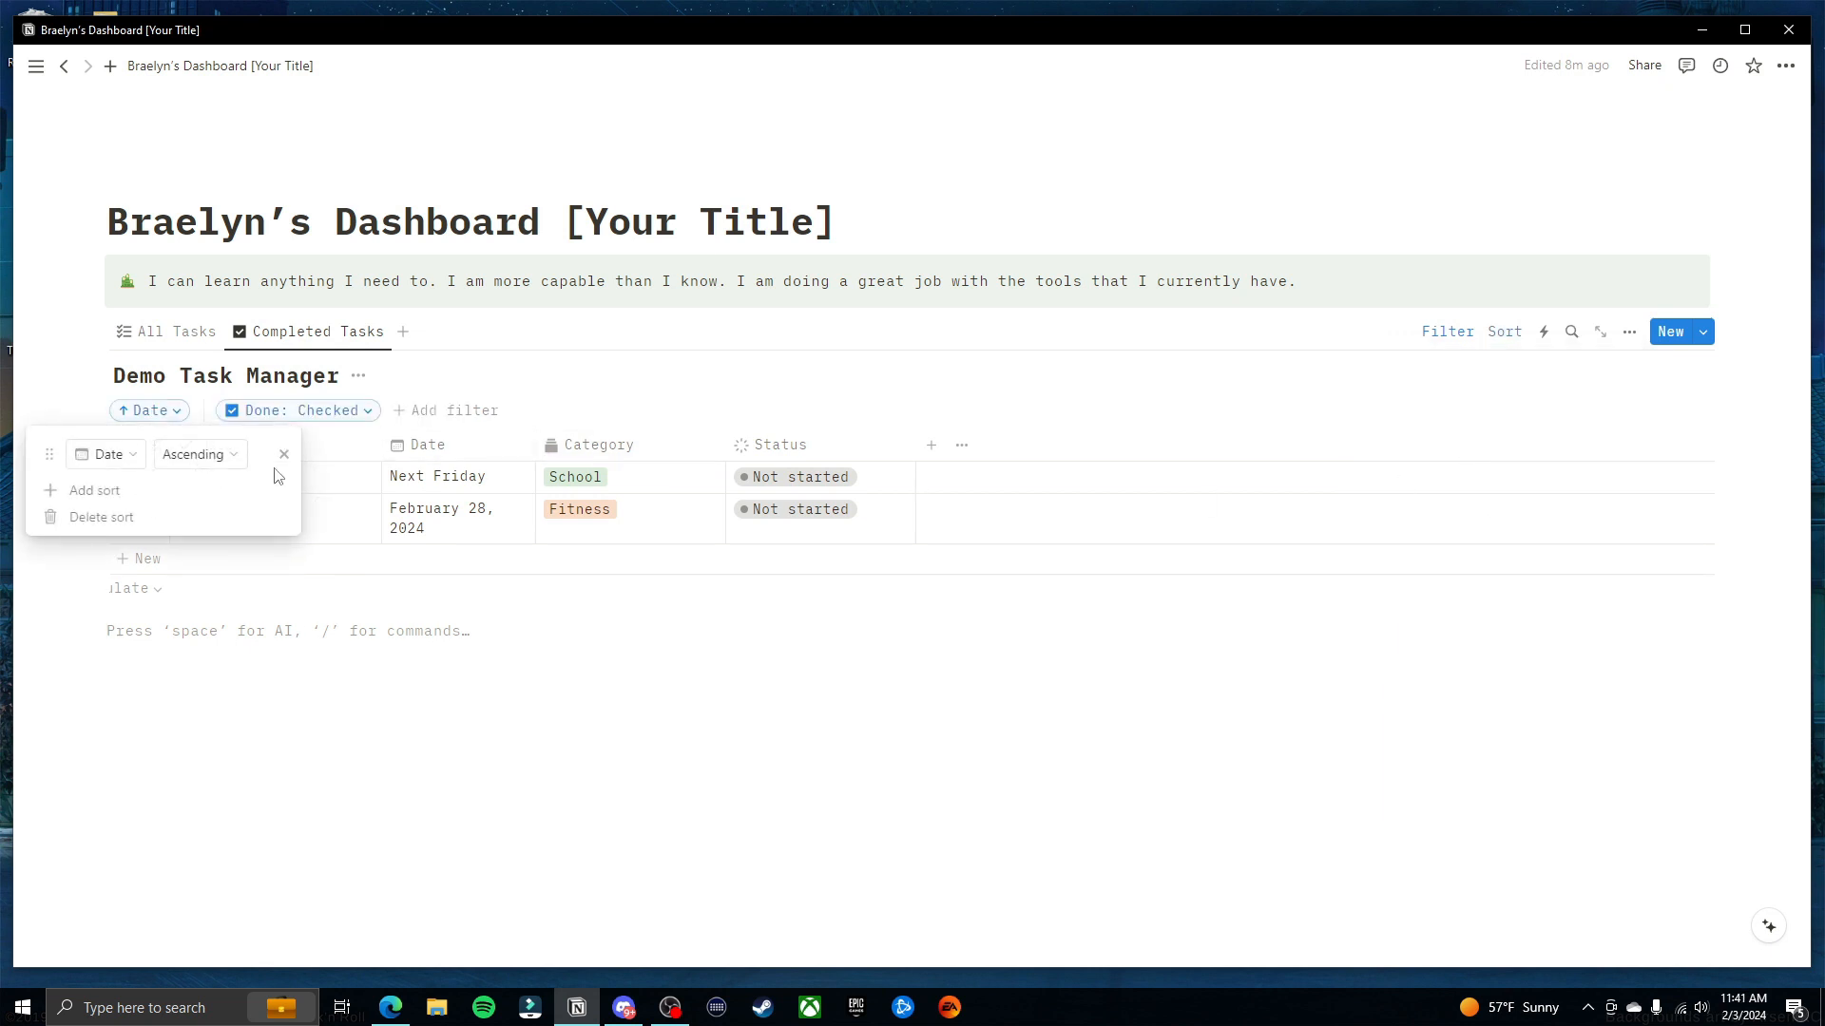
click(774, 387)
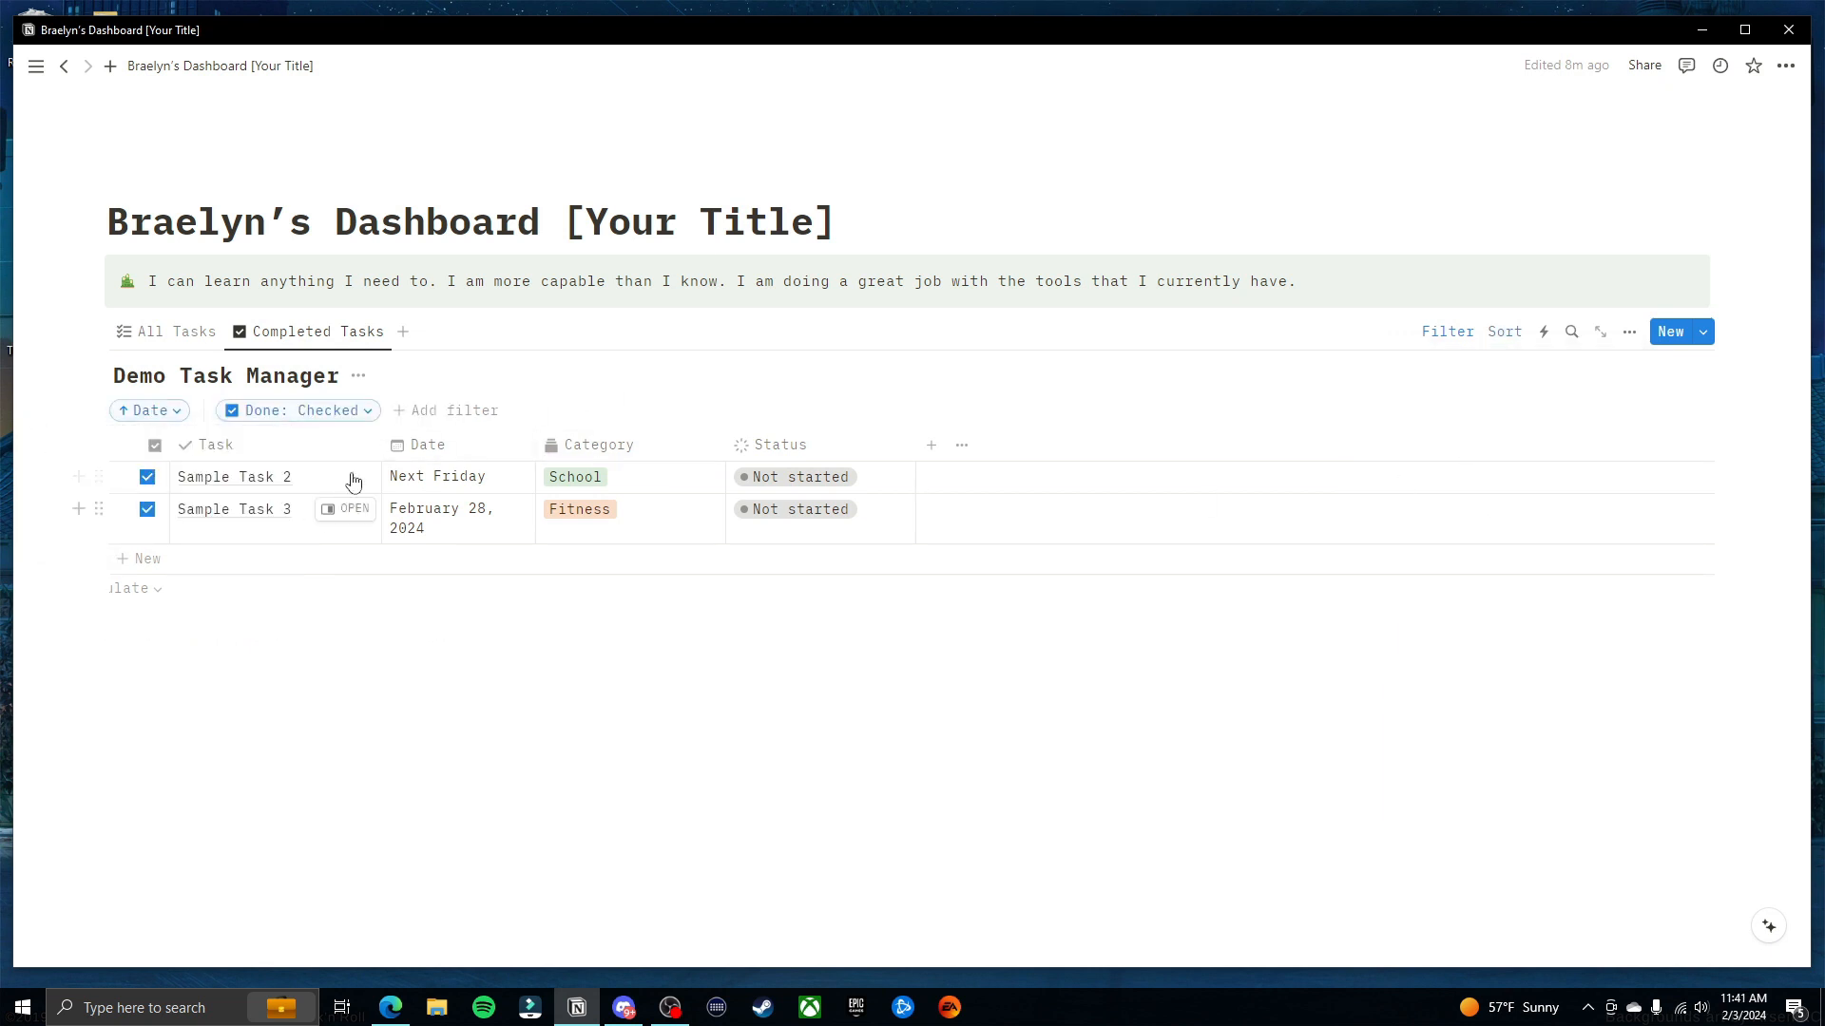
click(176, 331)
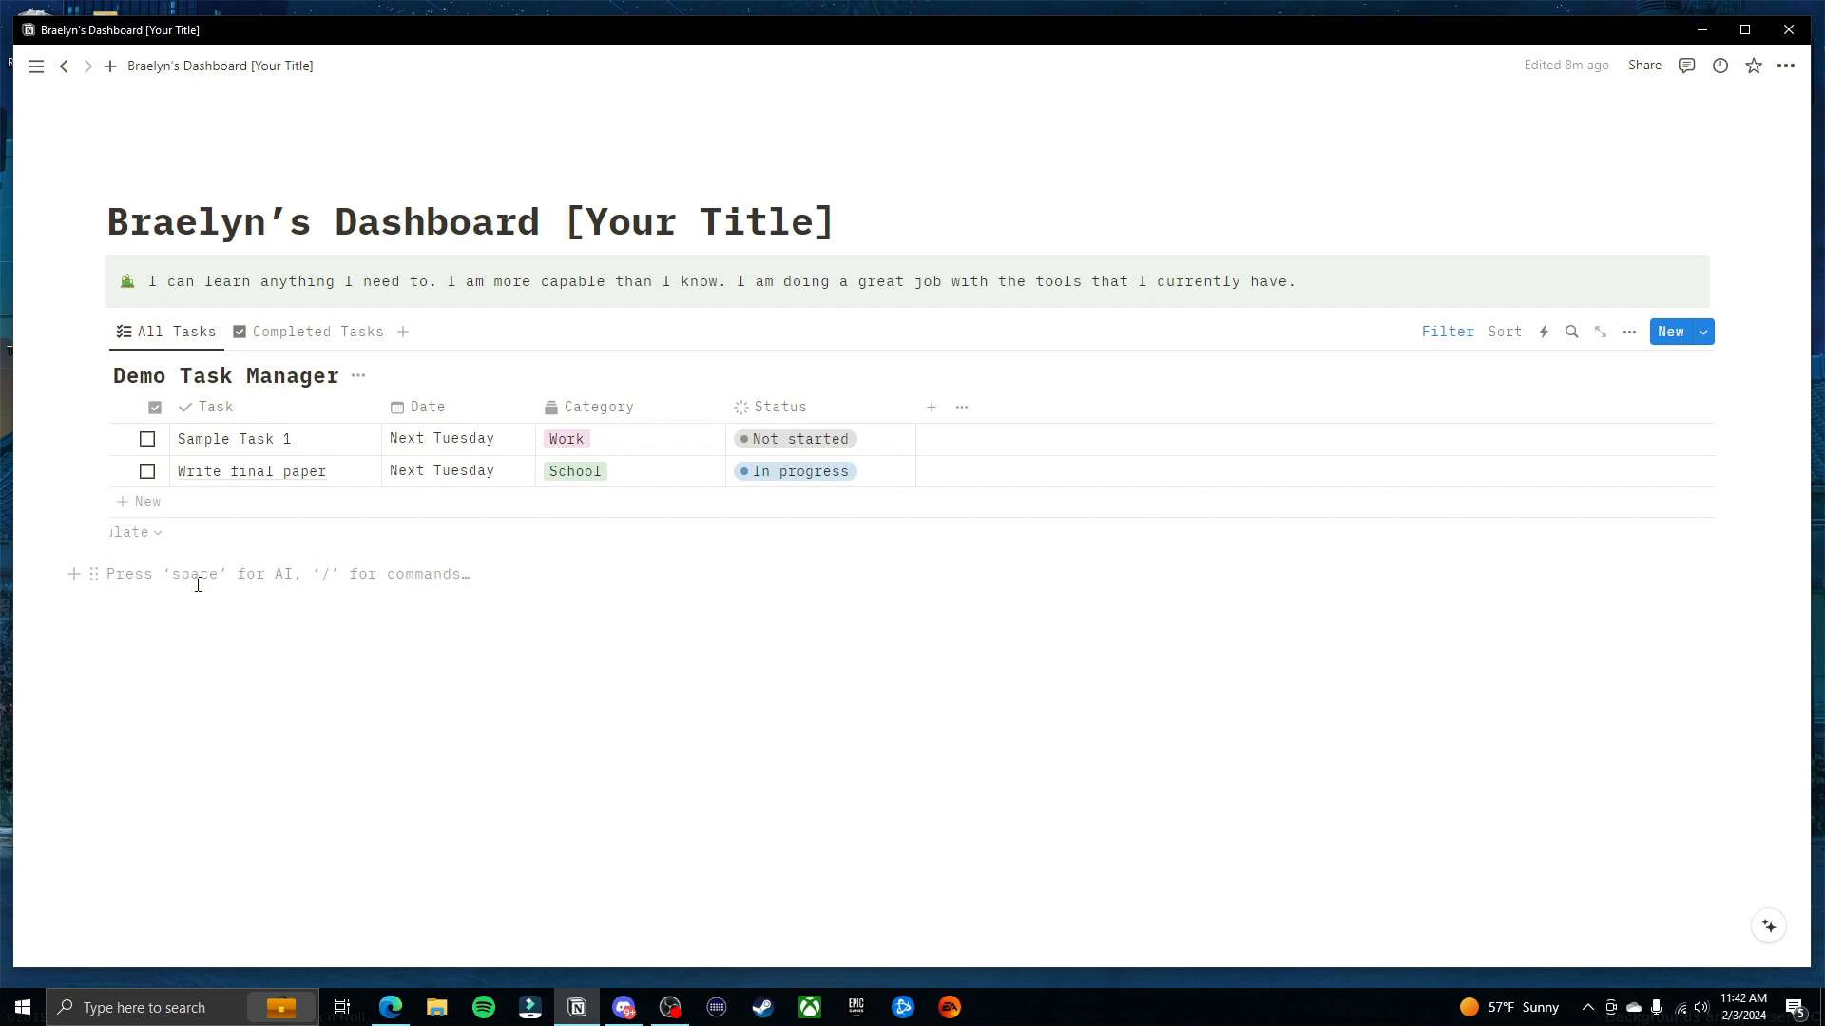
text(/)
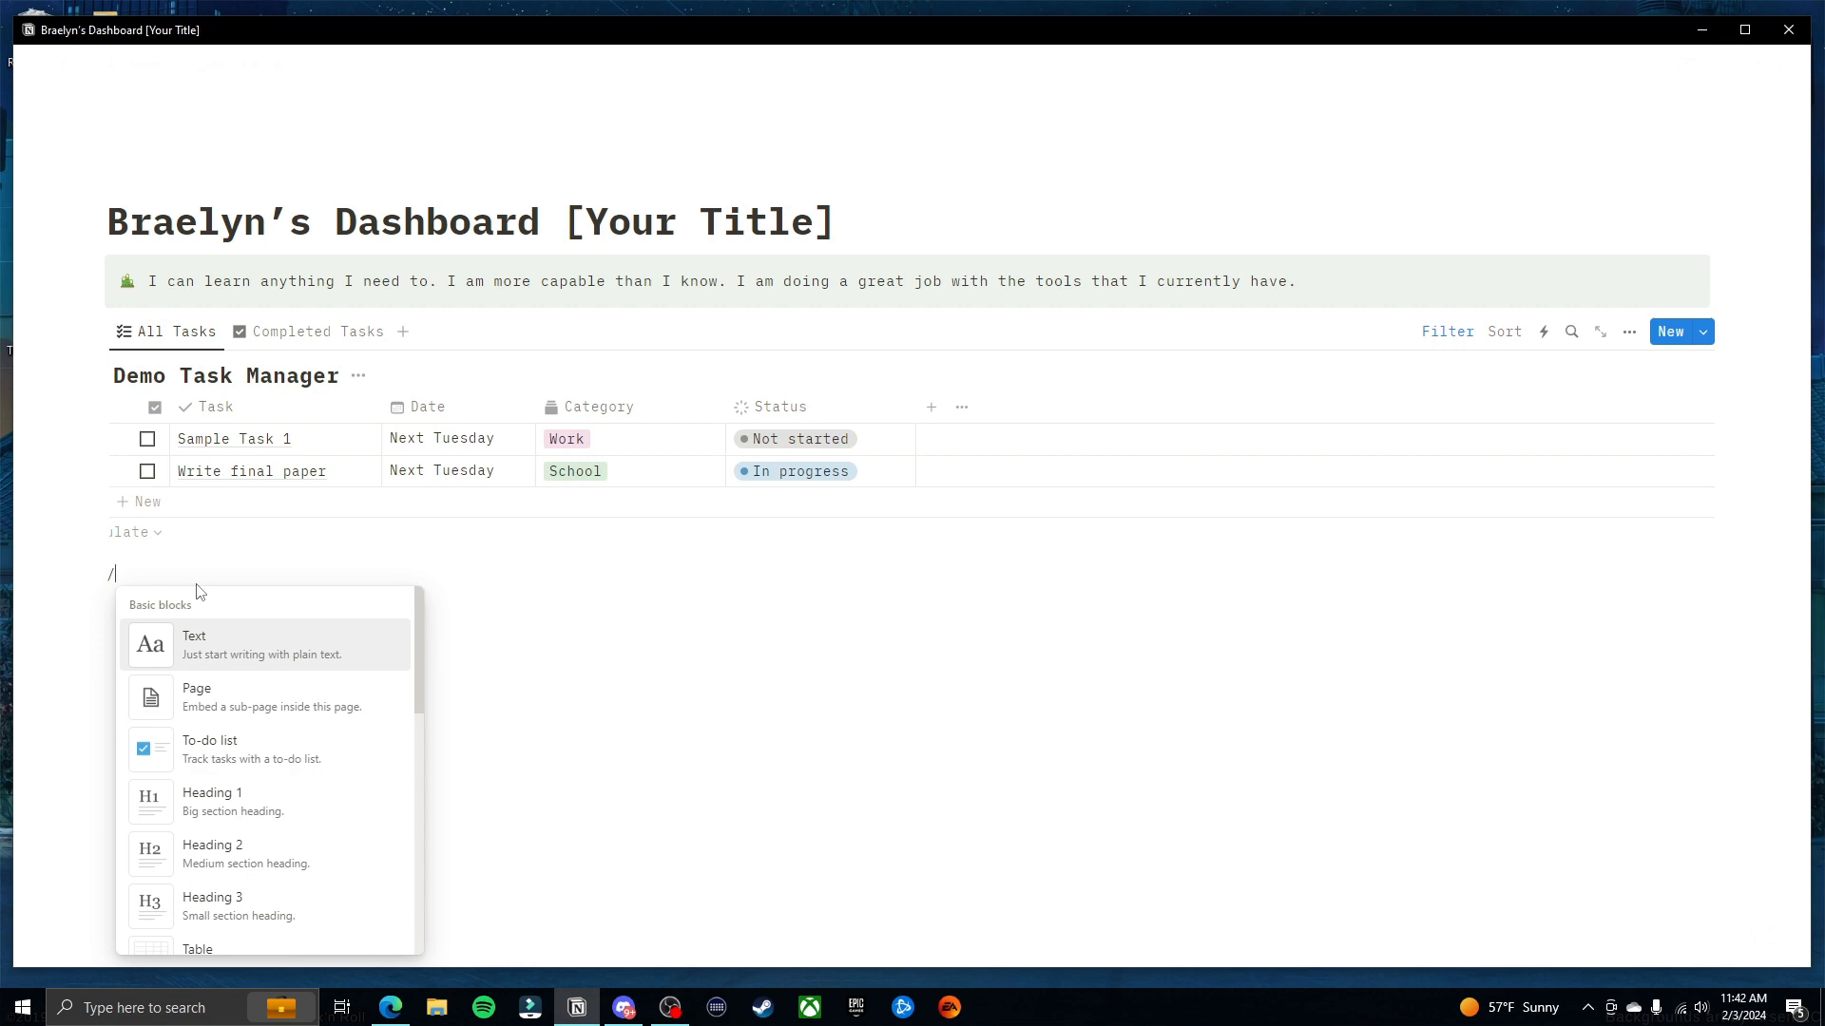
text(gal)
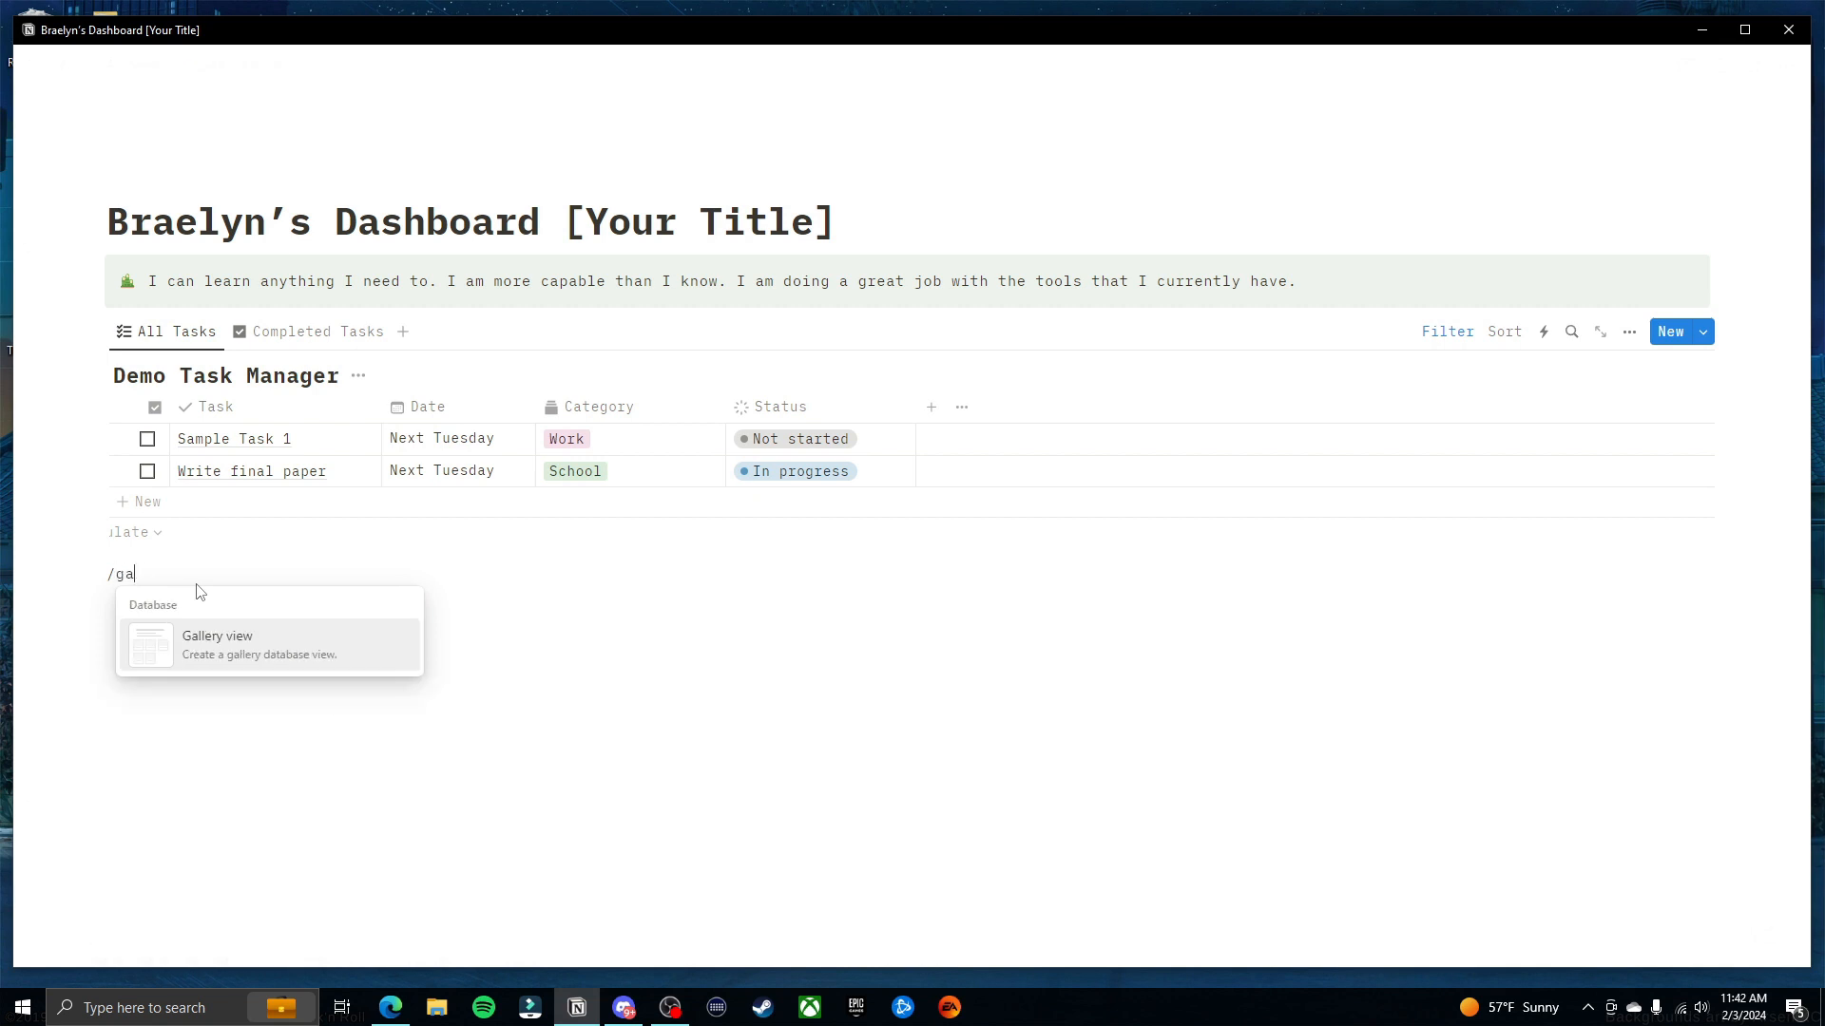
key(BackSpace)
key(BackSpace)
key(BackSpace)
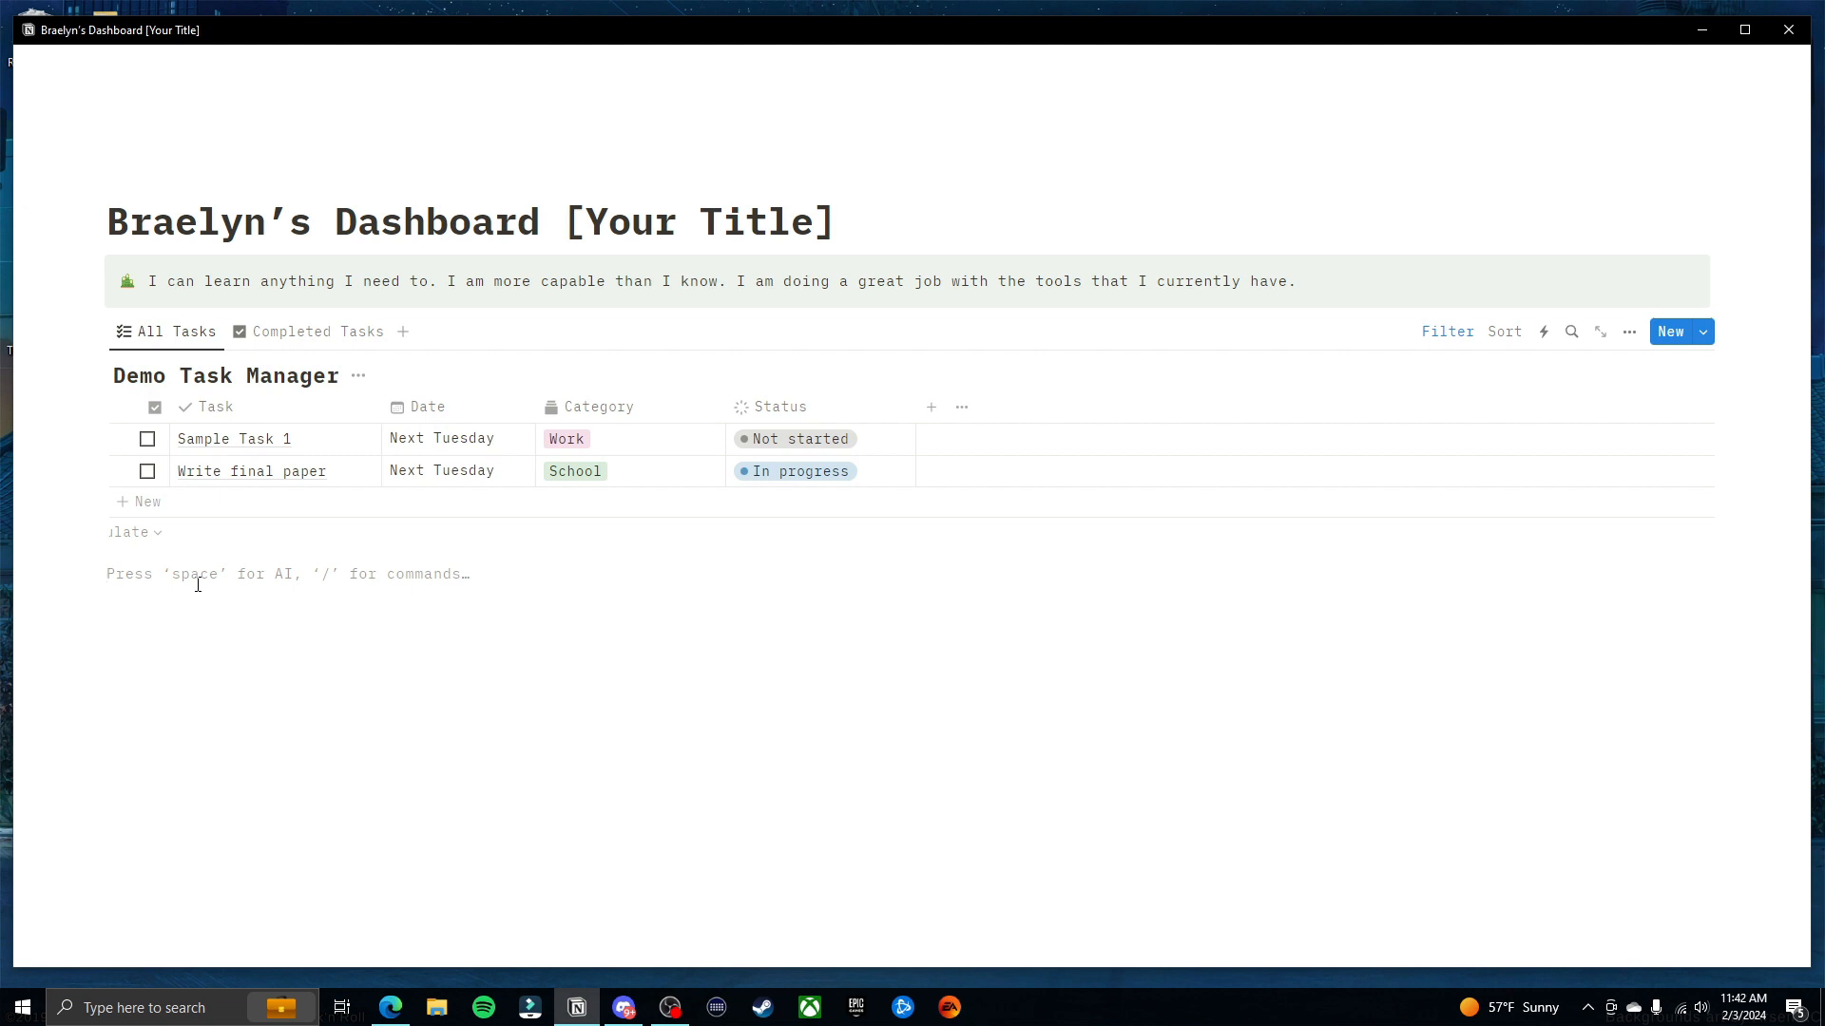
Insert a gallery view with a new database below the task manager and title it "Demo Information Hub"
text(/gall)
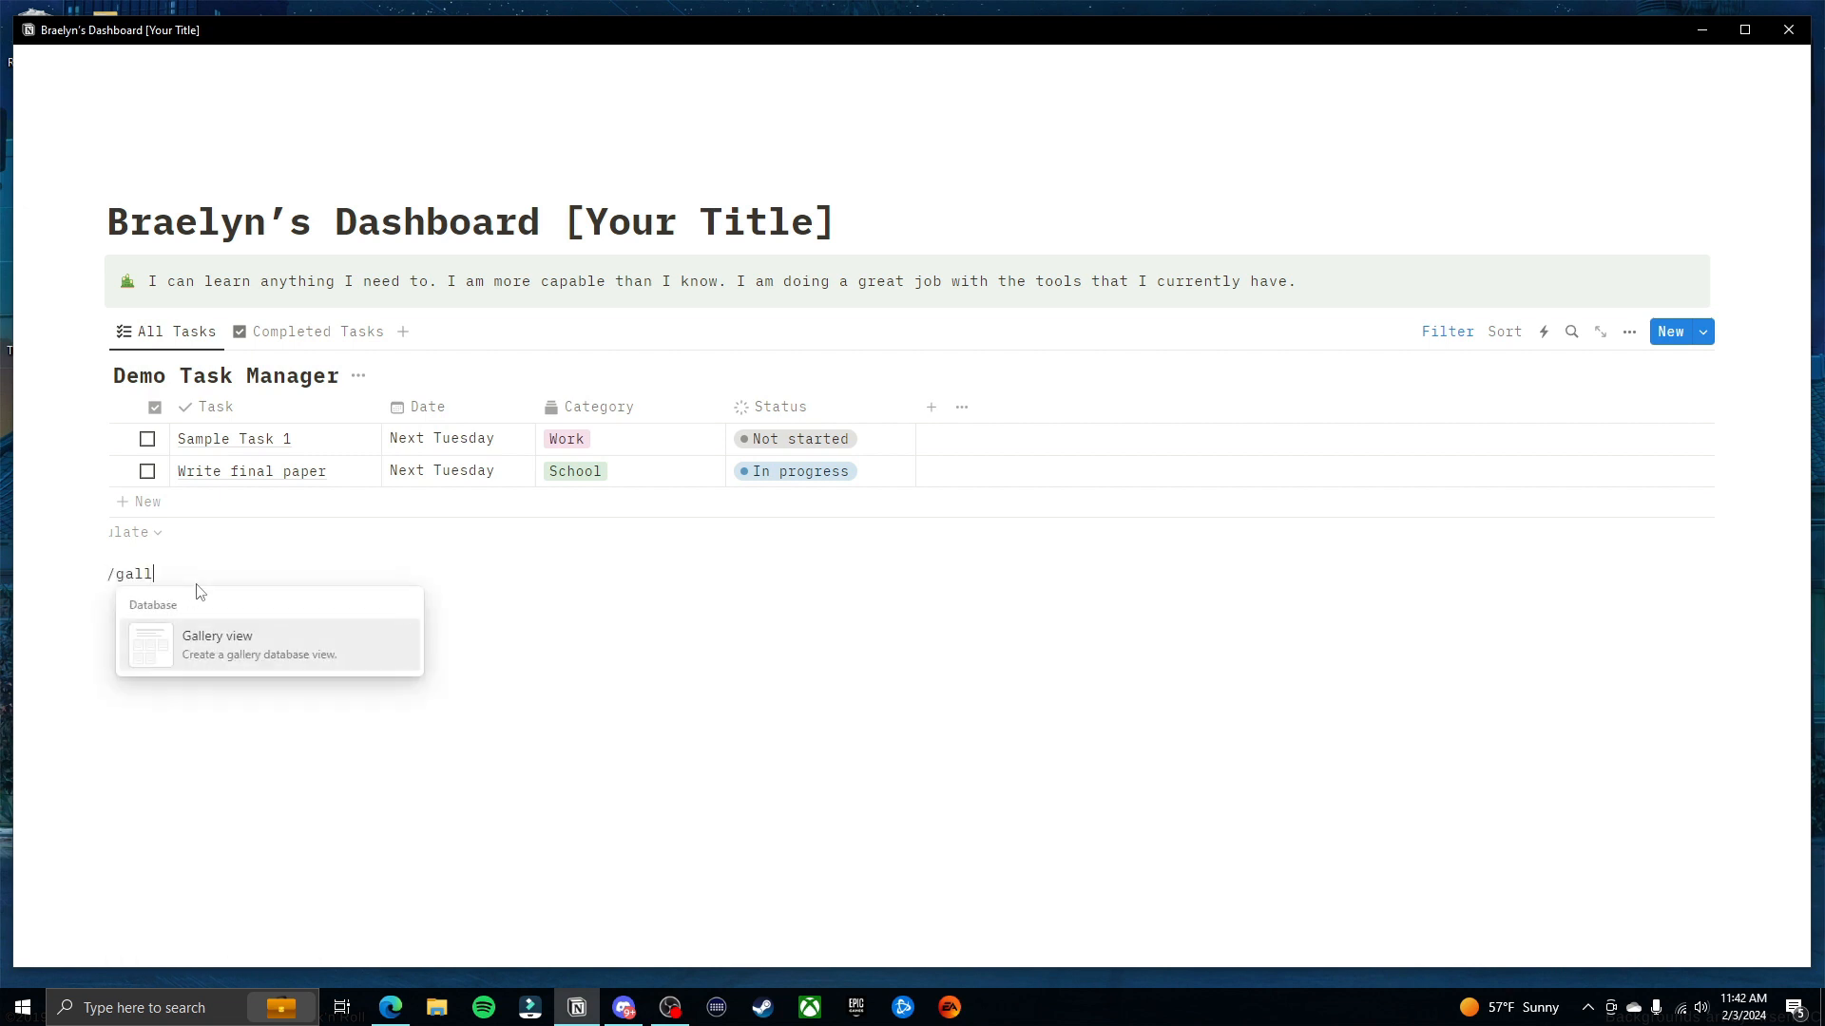
click(281, 668)
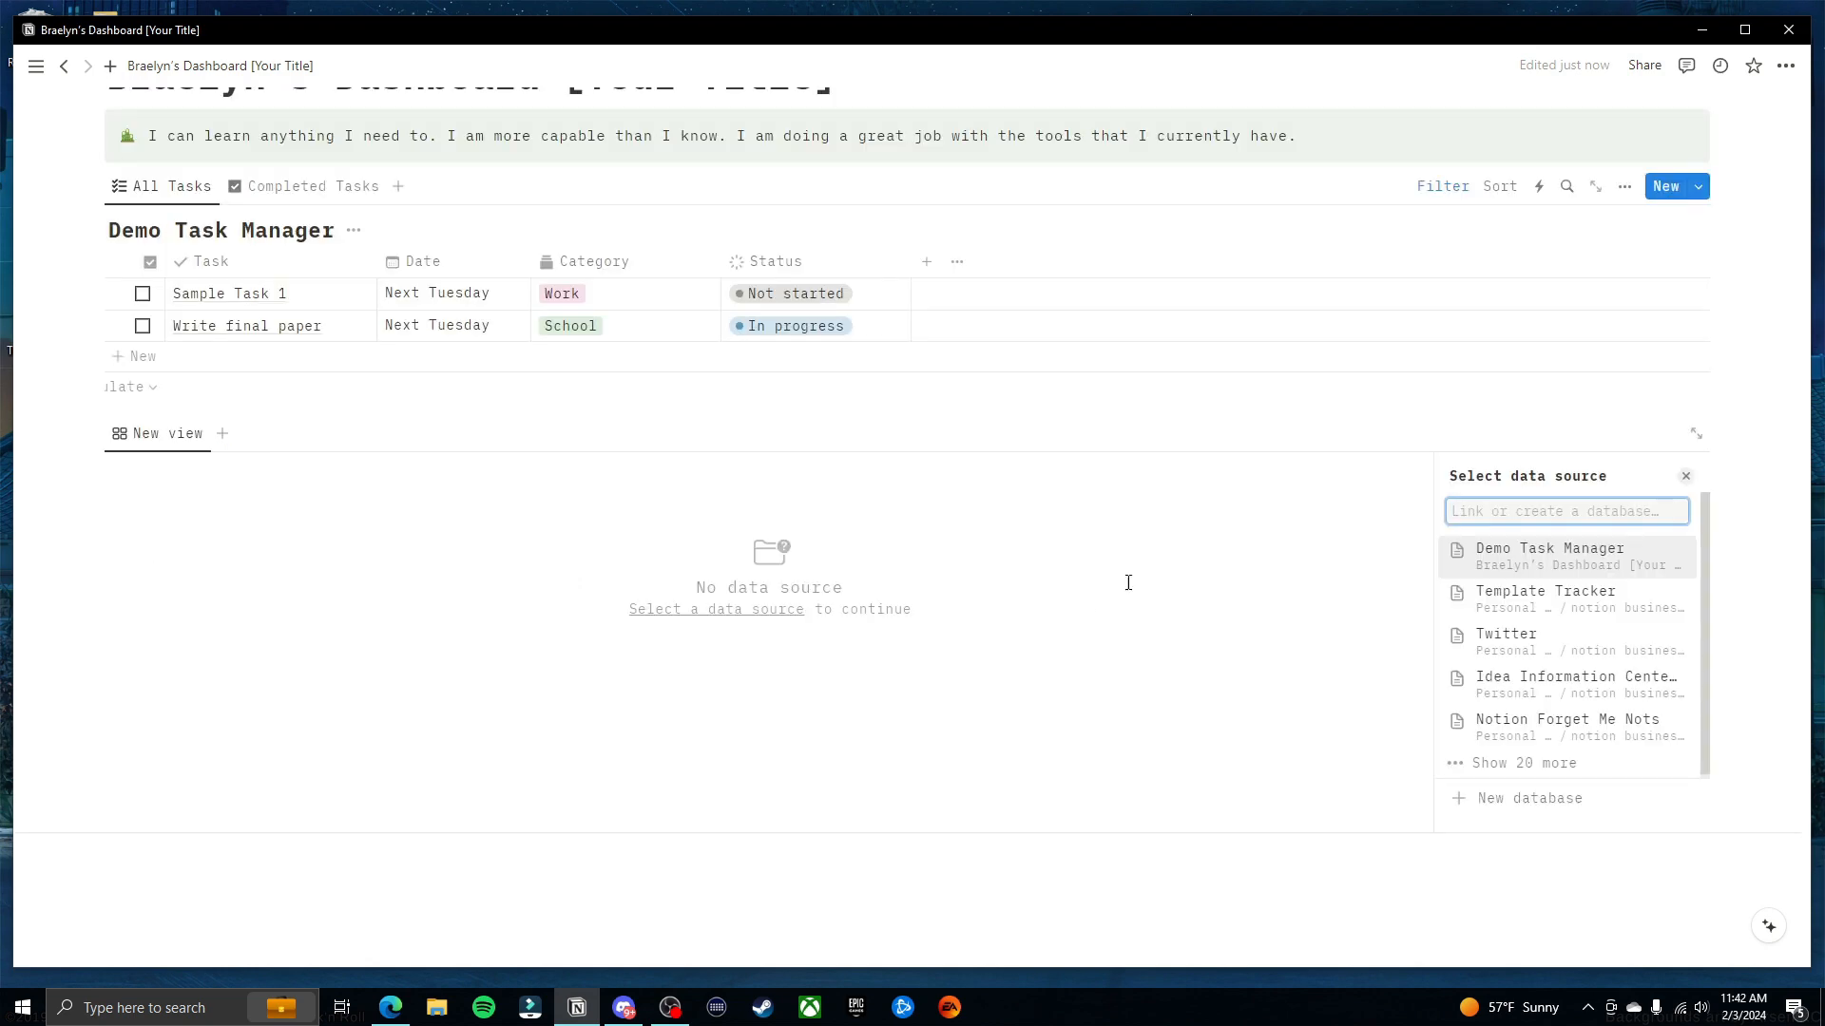
click(1522, 798)
scroll(204, 527, down, 1)
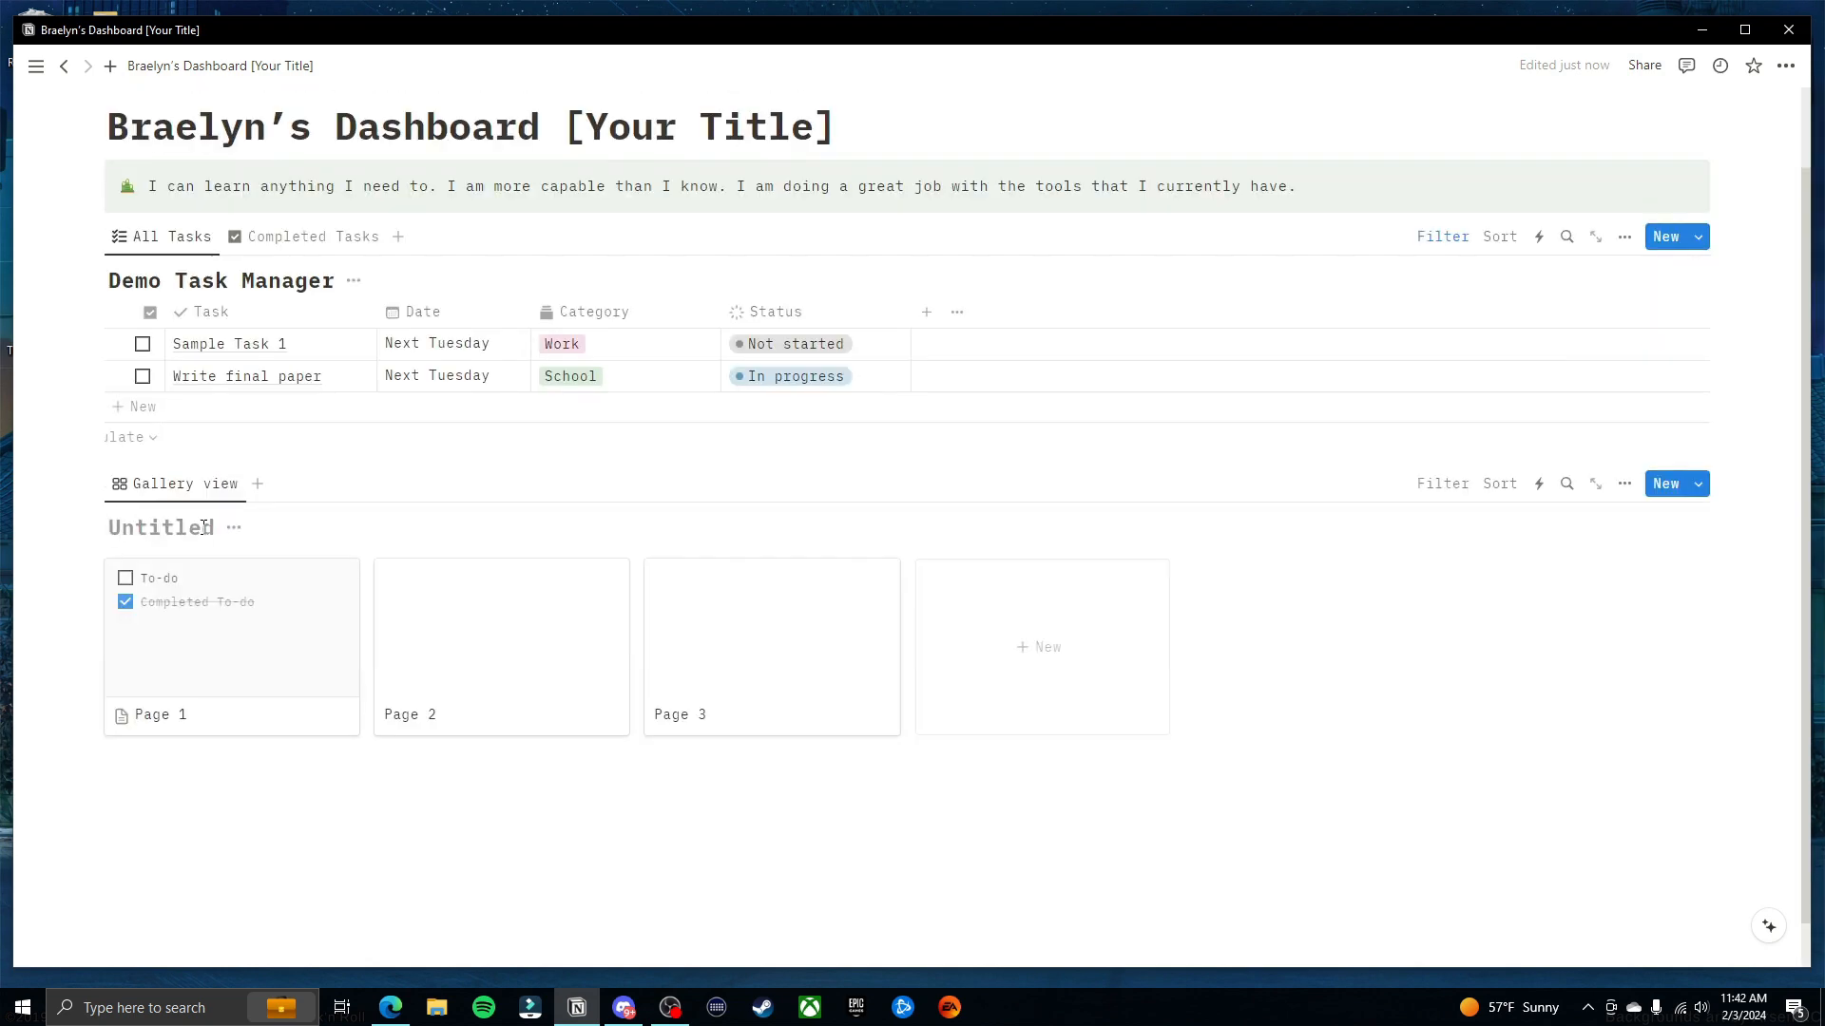
click(204, 527)
text(Demo Information Hub)
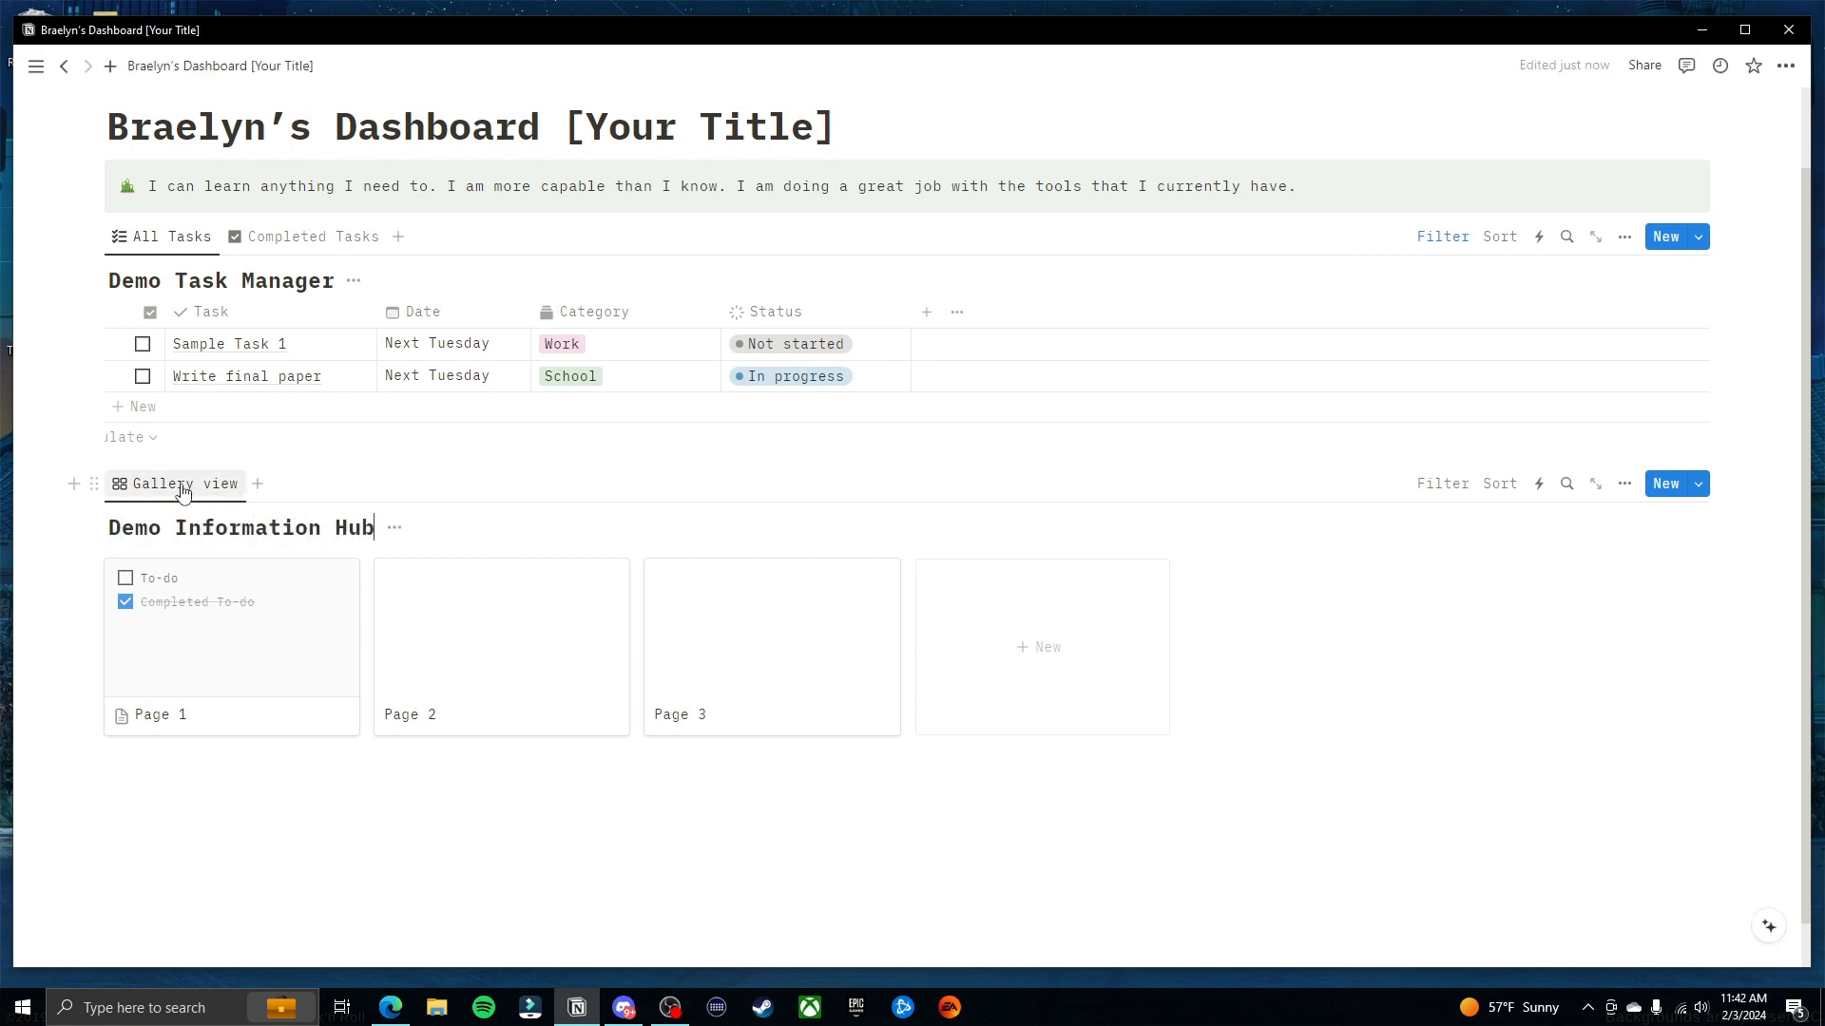
Rename the gallery view of the Demo Information Hub database to "Information Hub" and give it the info icon
click(203, 491)
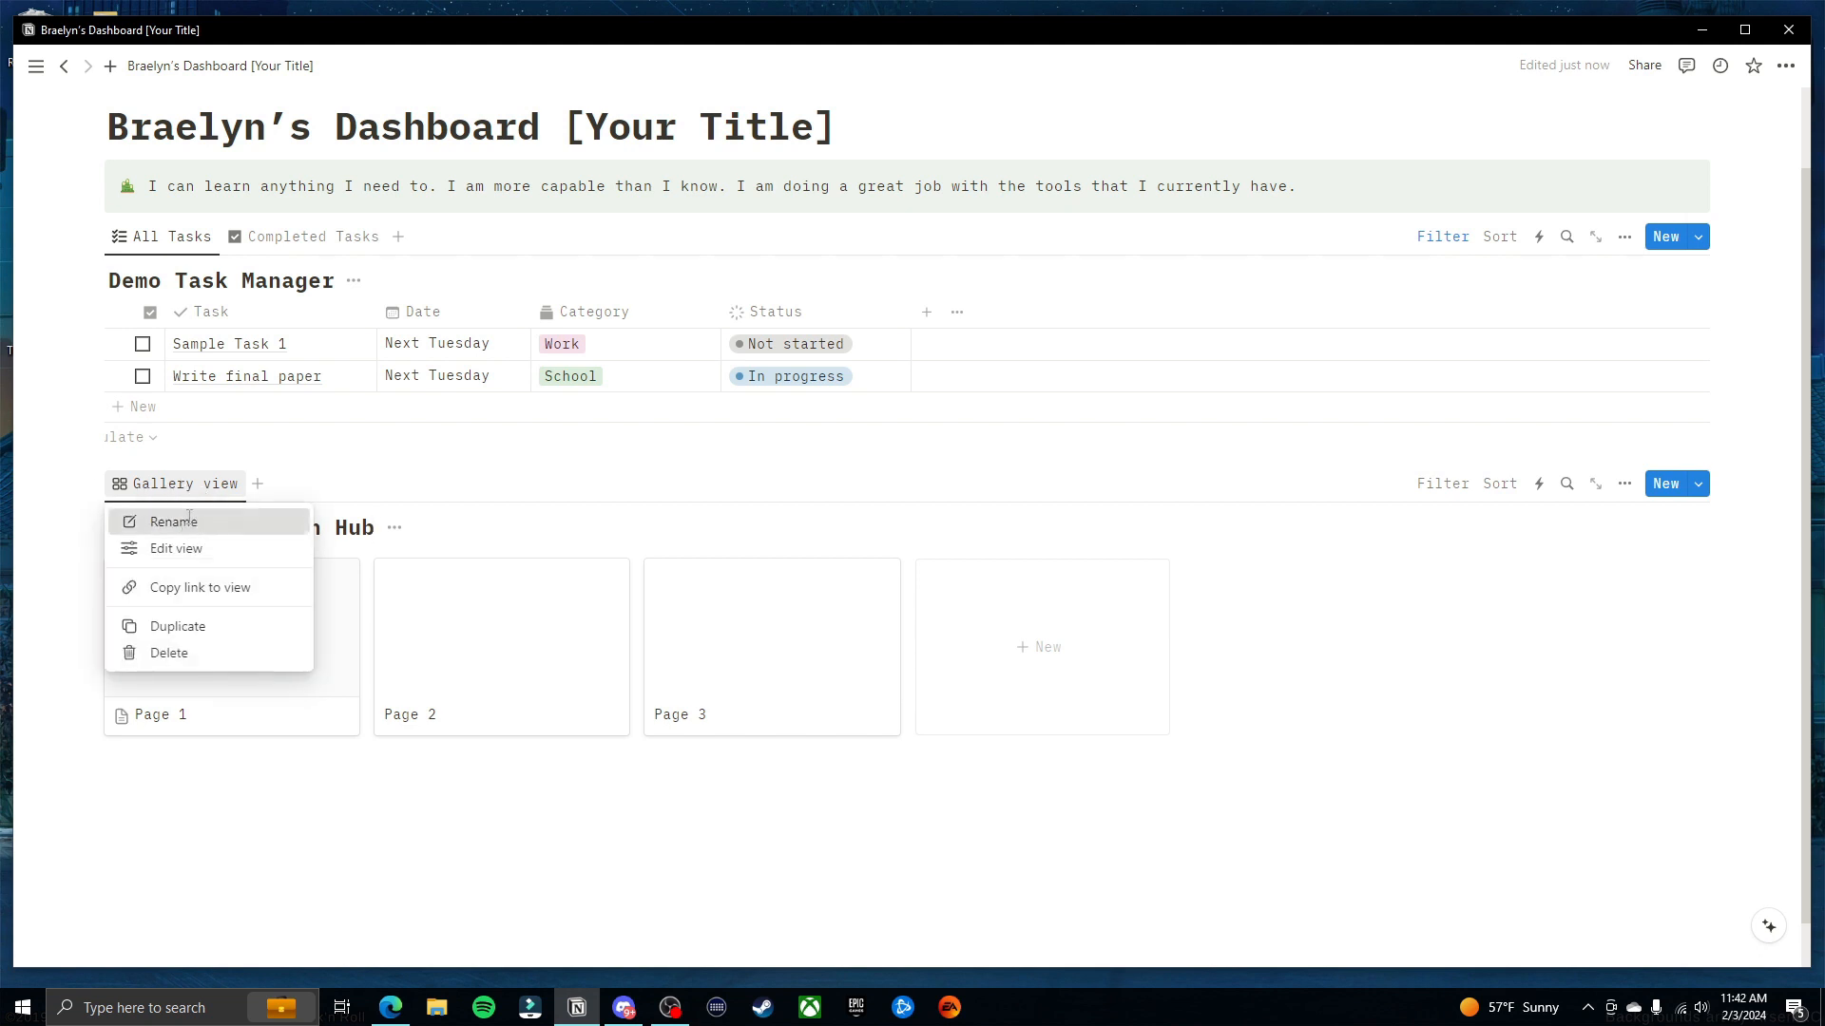
click(181, 521)
text(Information)
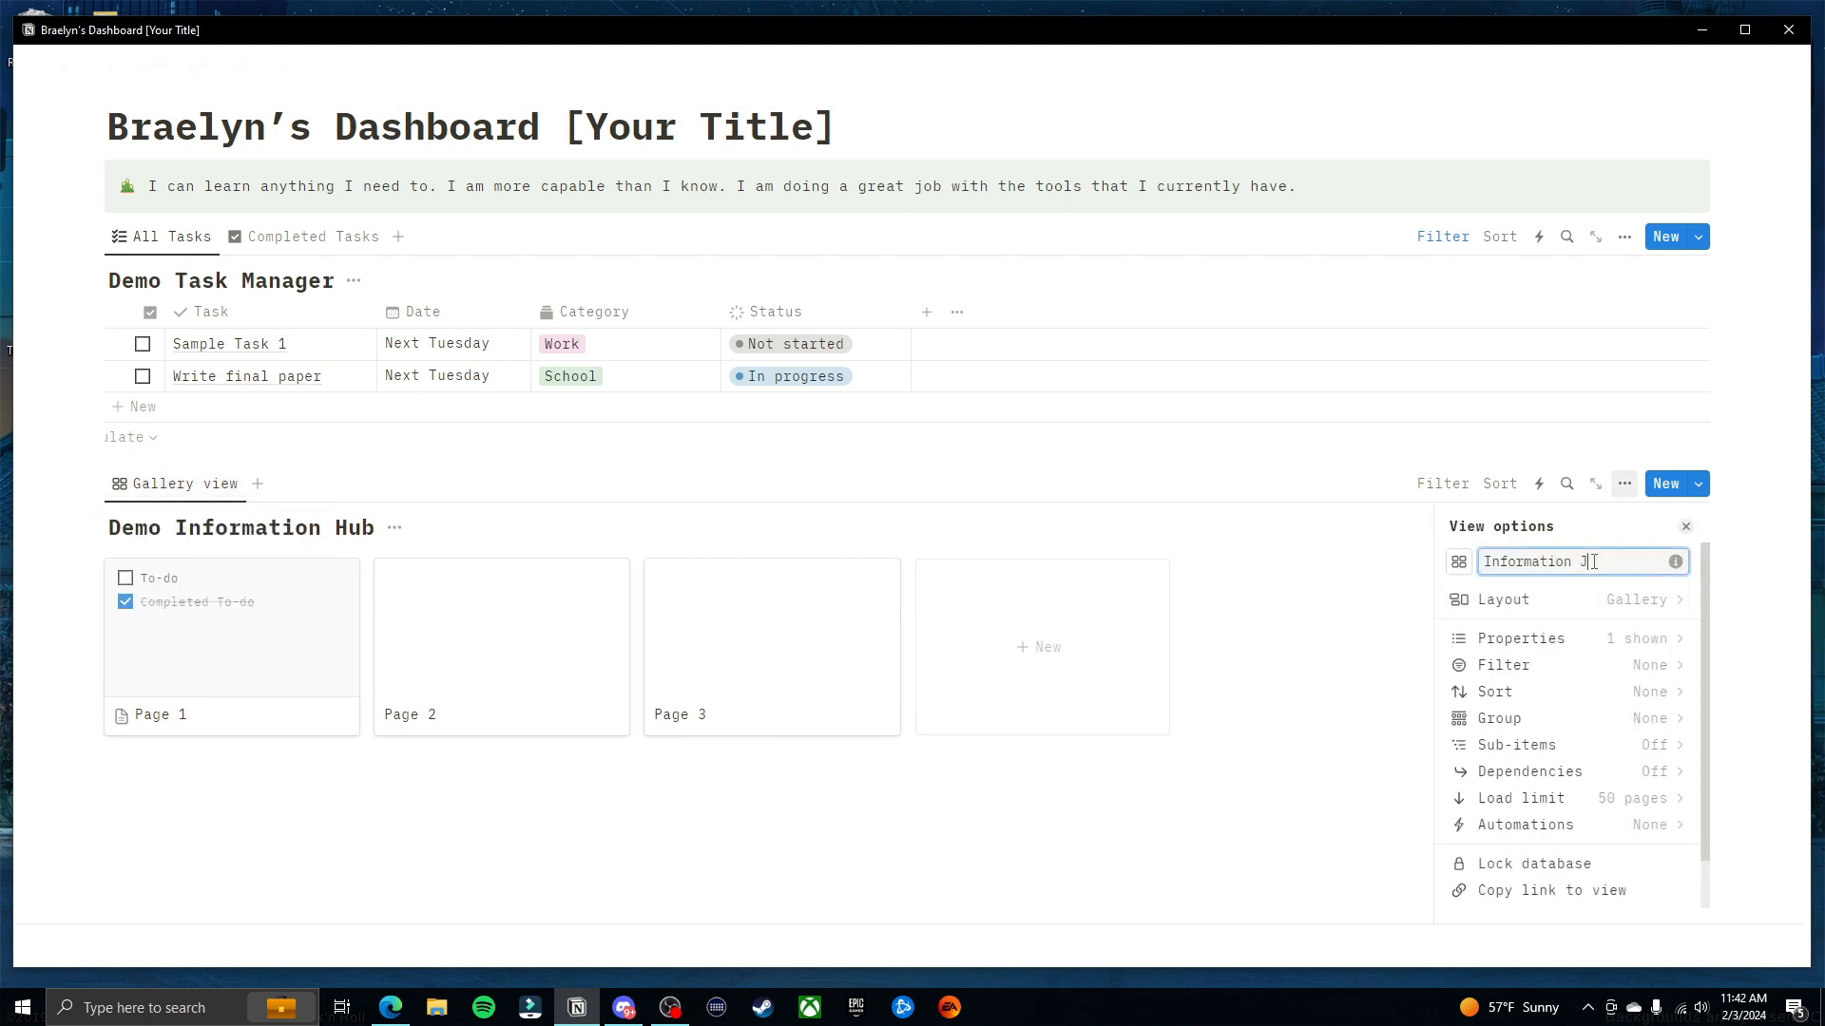
text( Hub)
click(1459, 563)
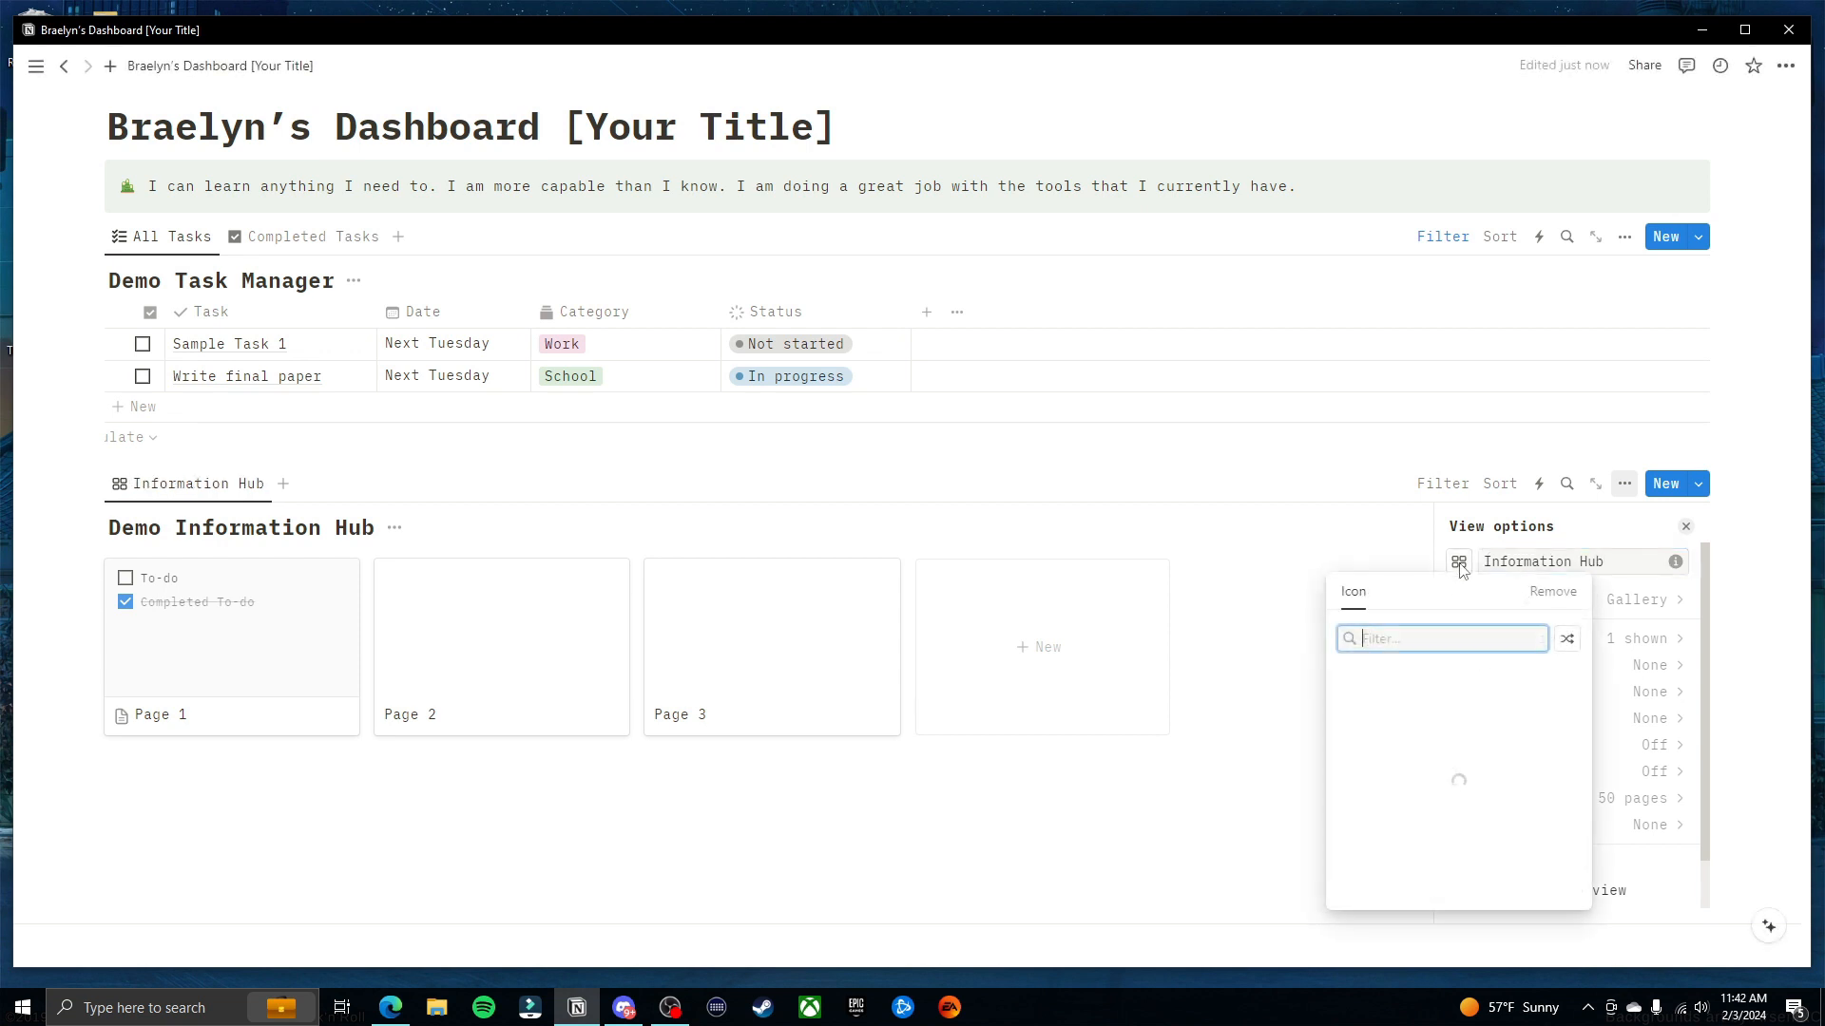
text(info)
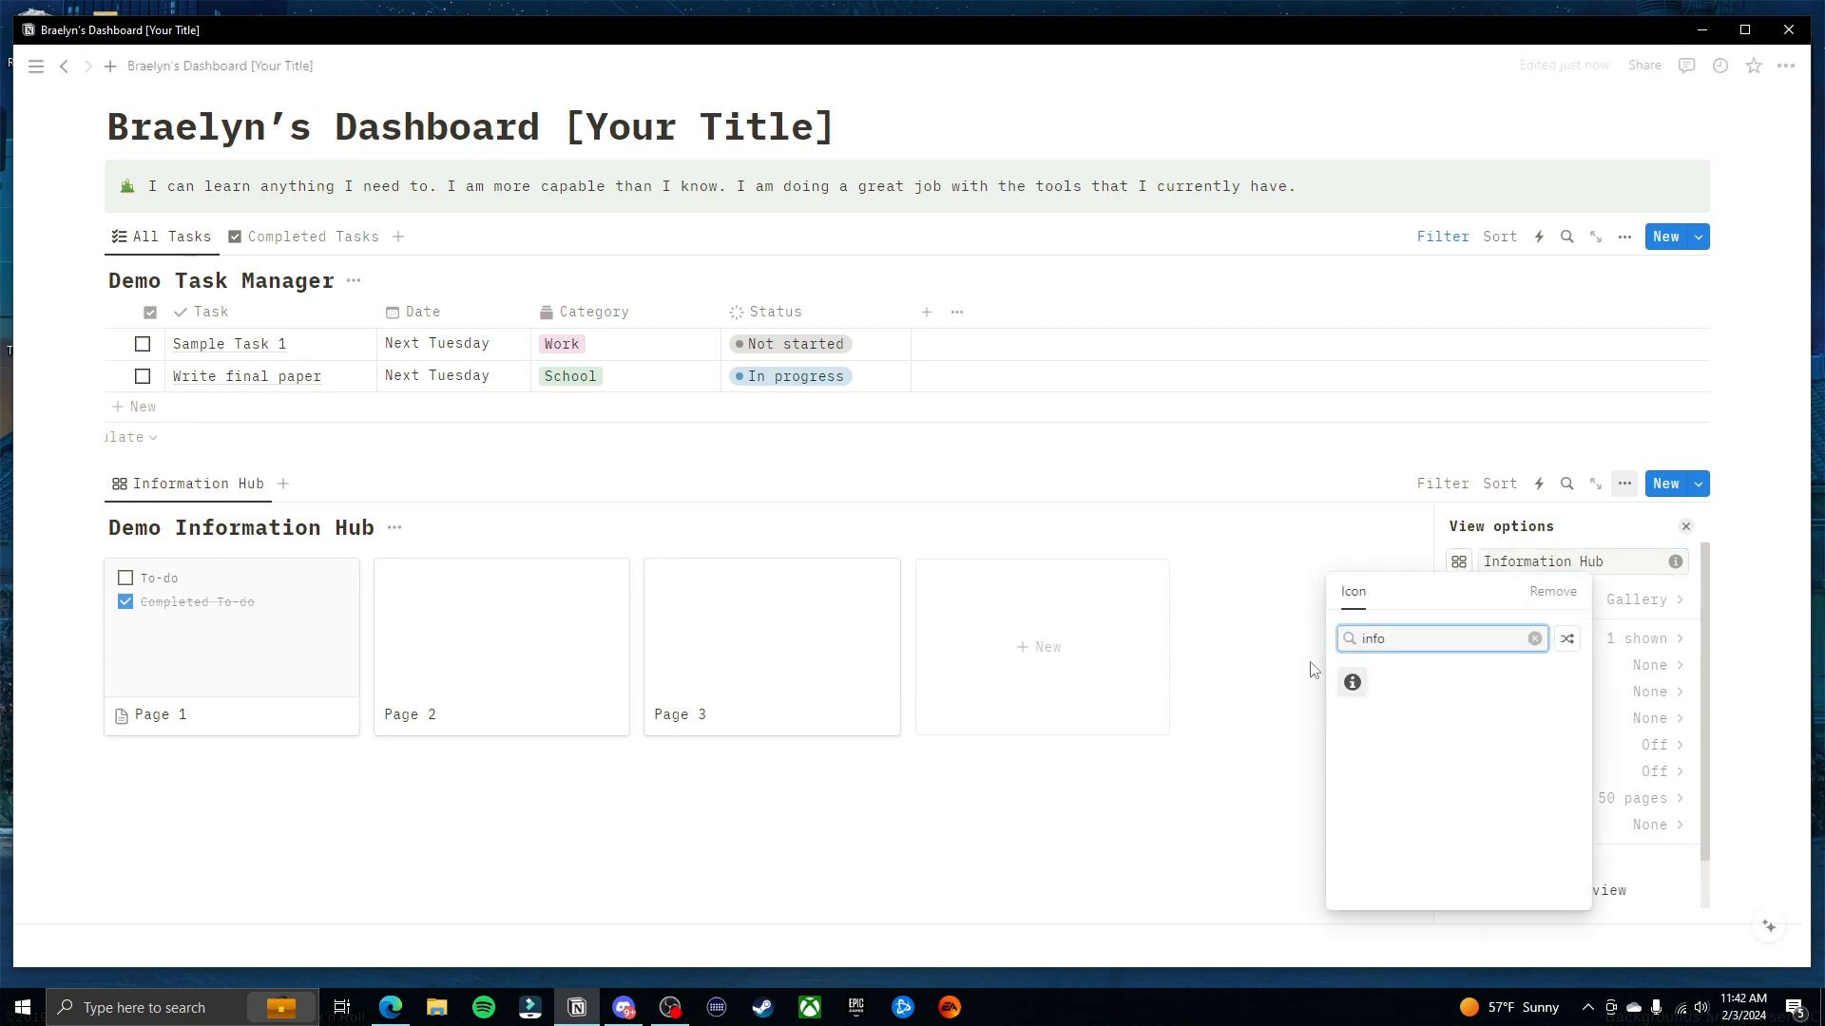
click(1353, 683)
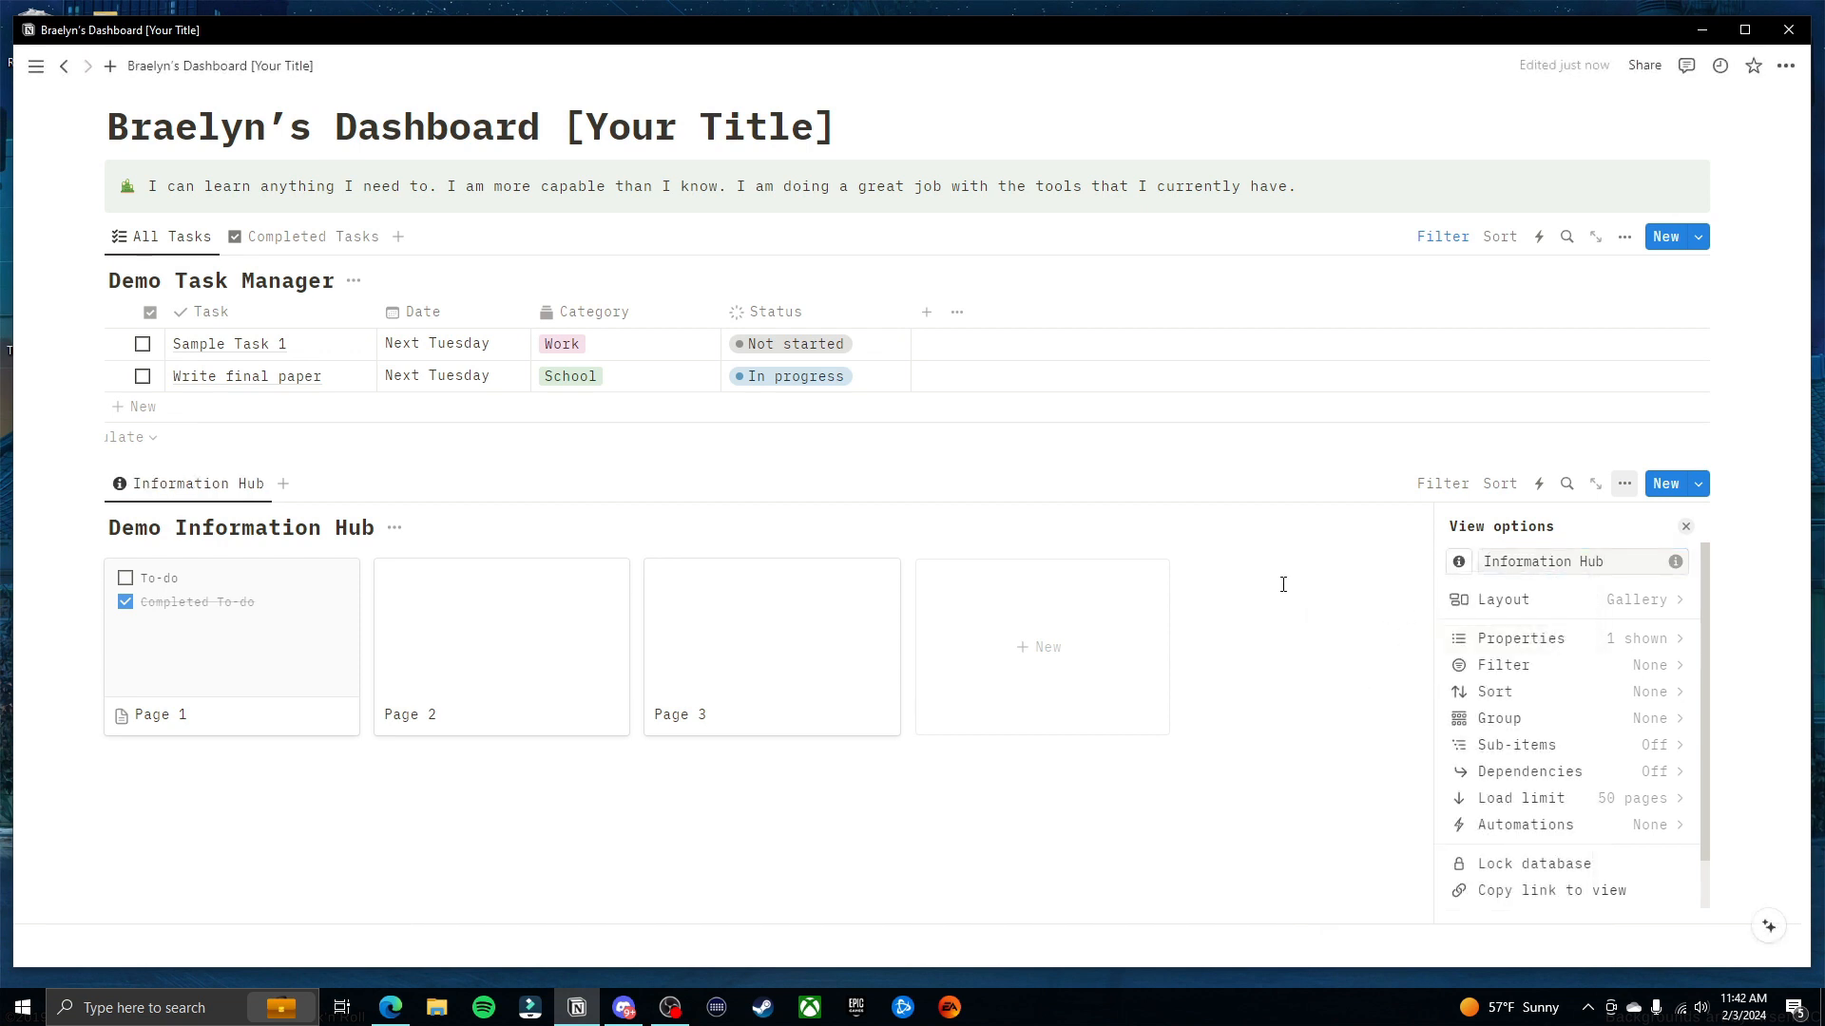
click(1216, 575)
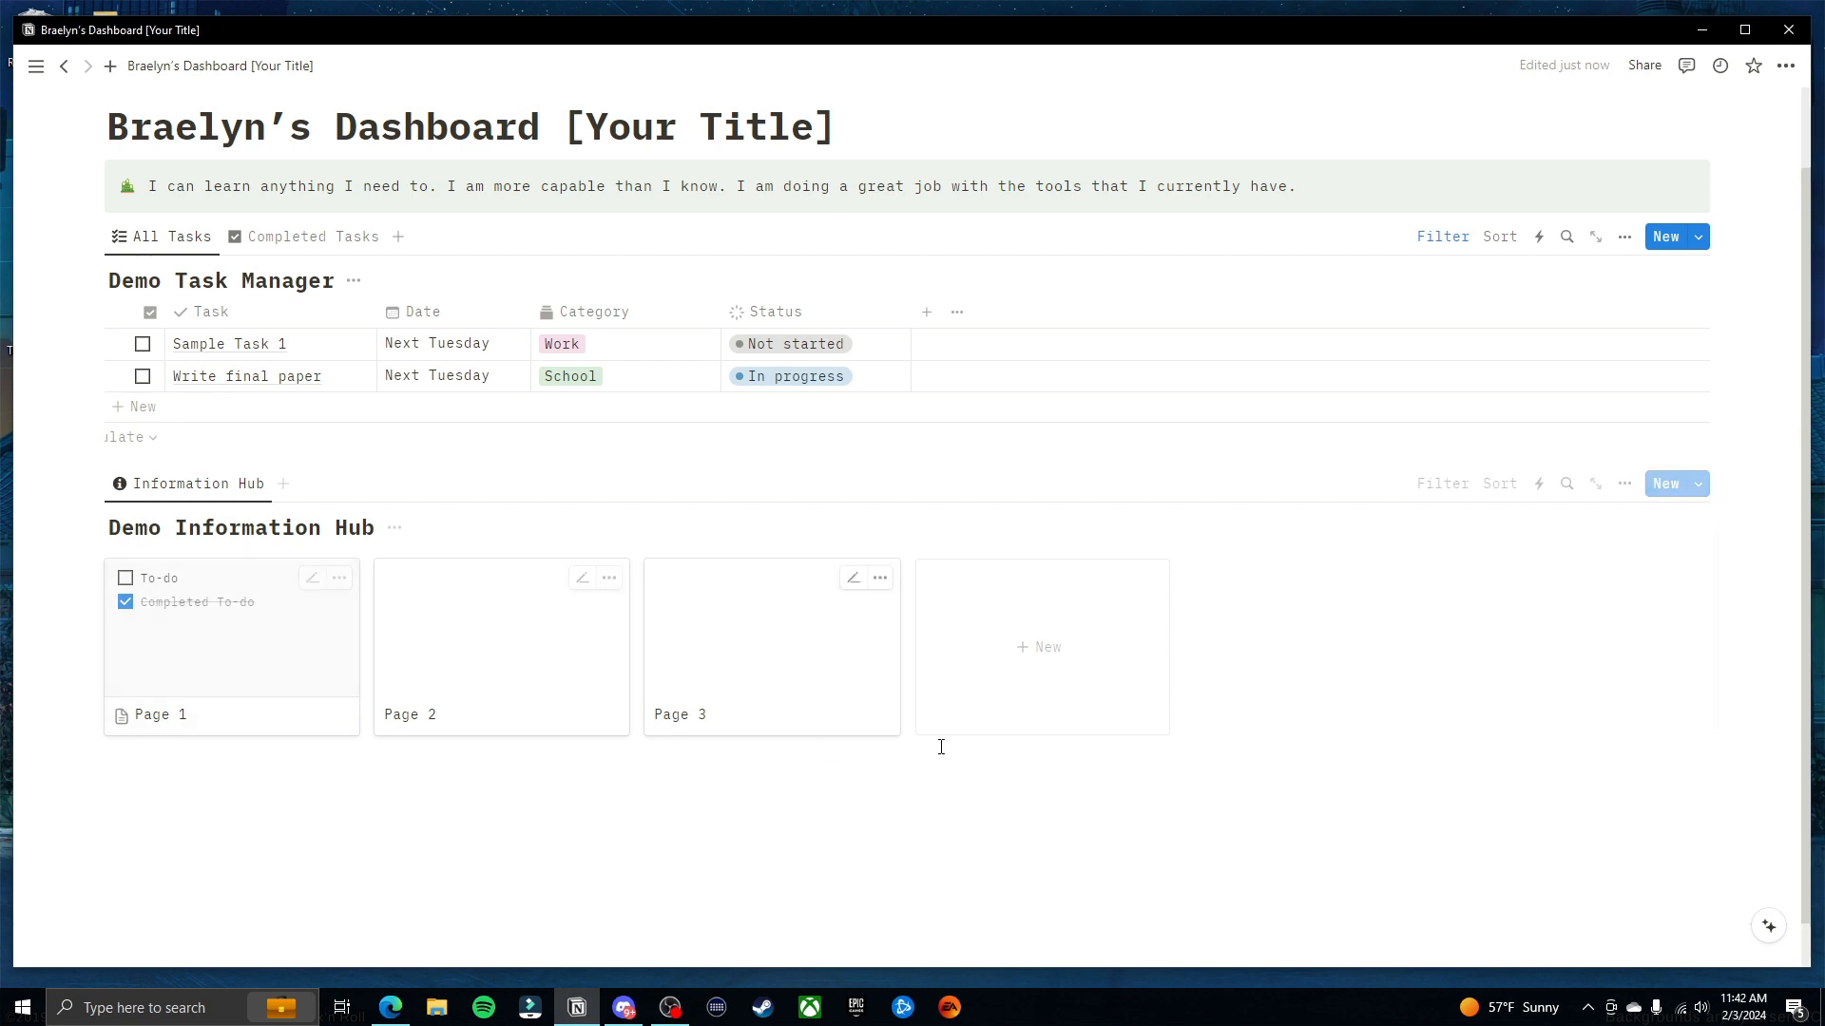
scroll(681, 760, down, 1)
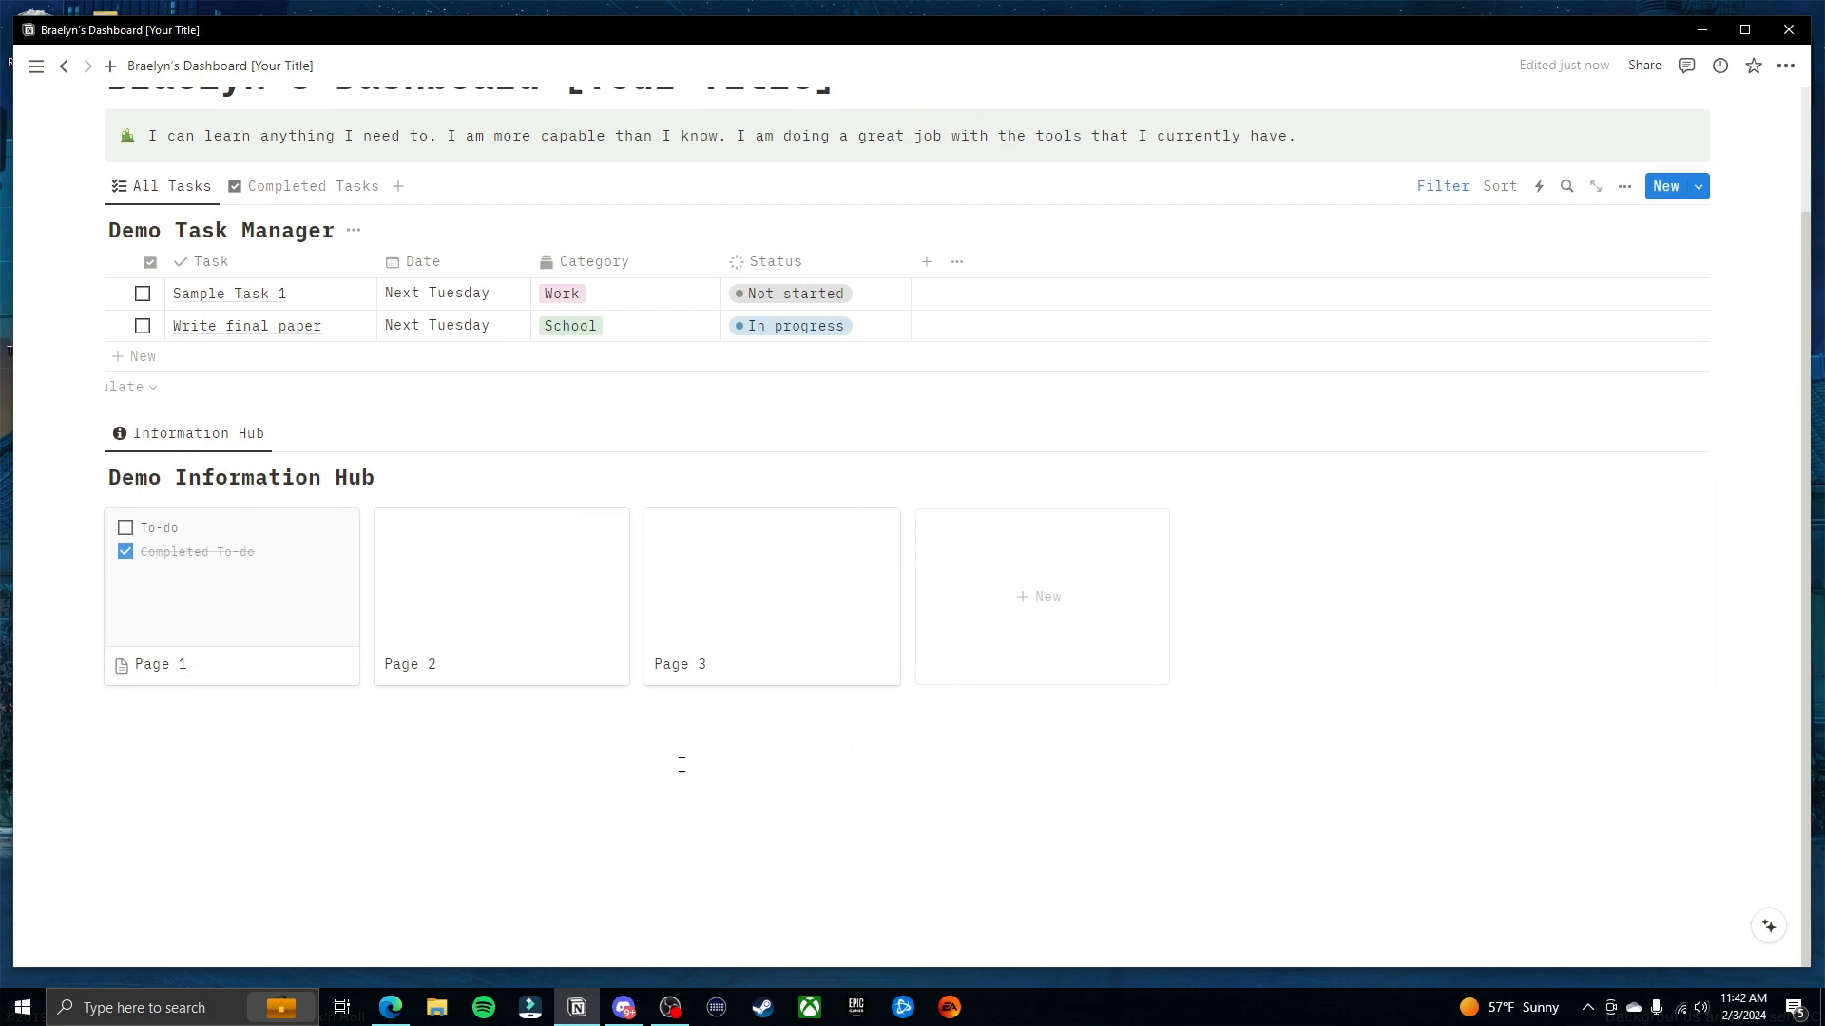
click(190, 669)
click(1474, 660)
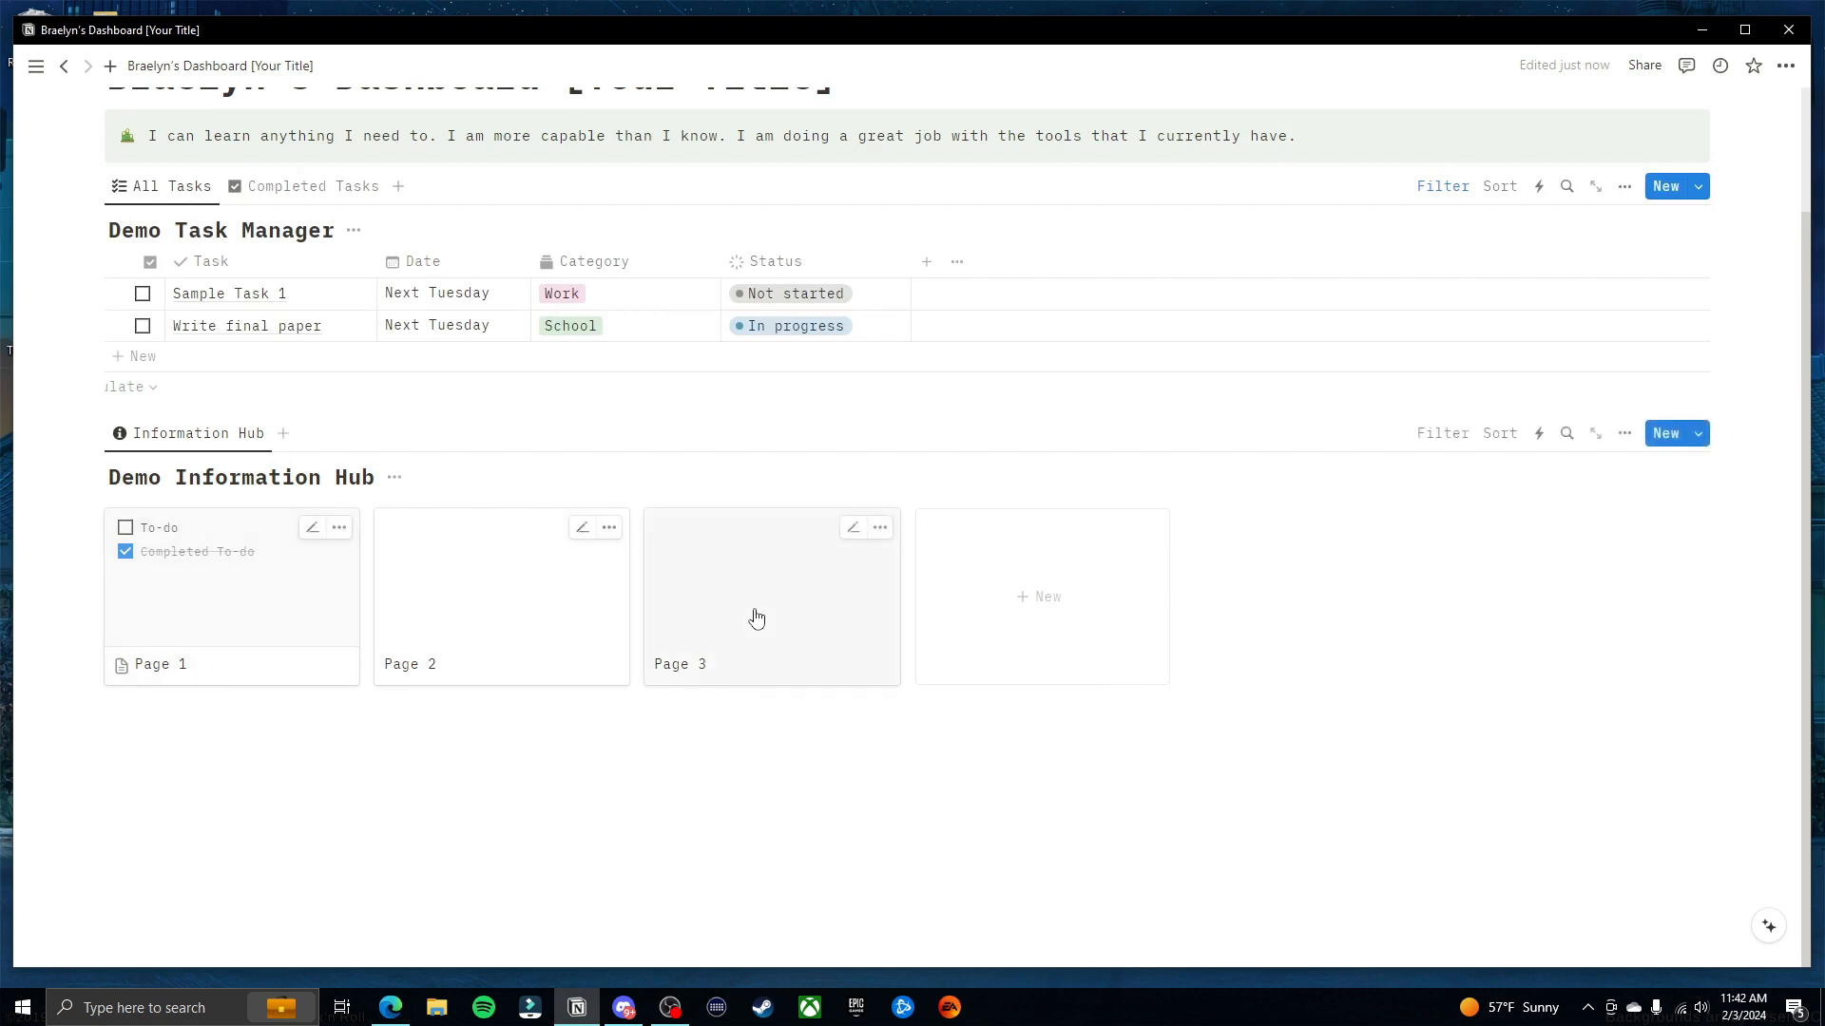
scroll(855, 656, up, 1)
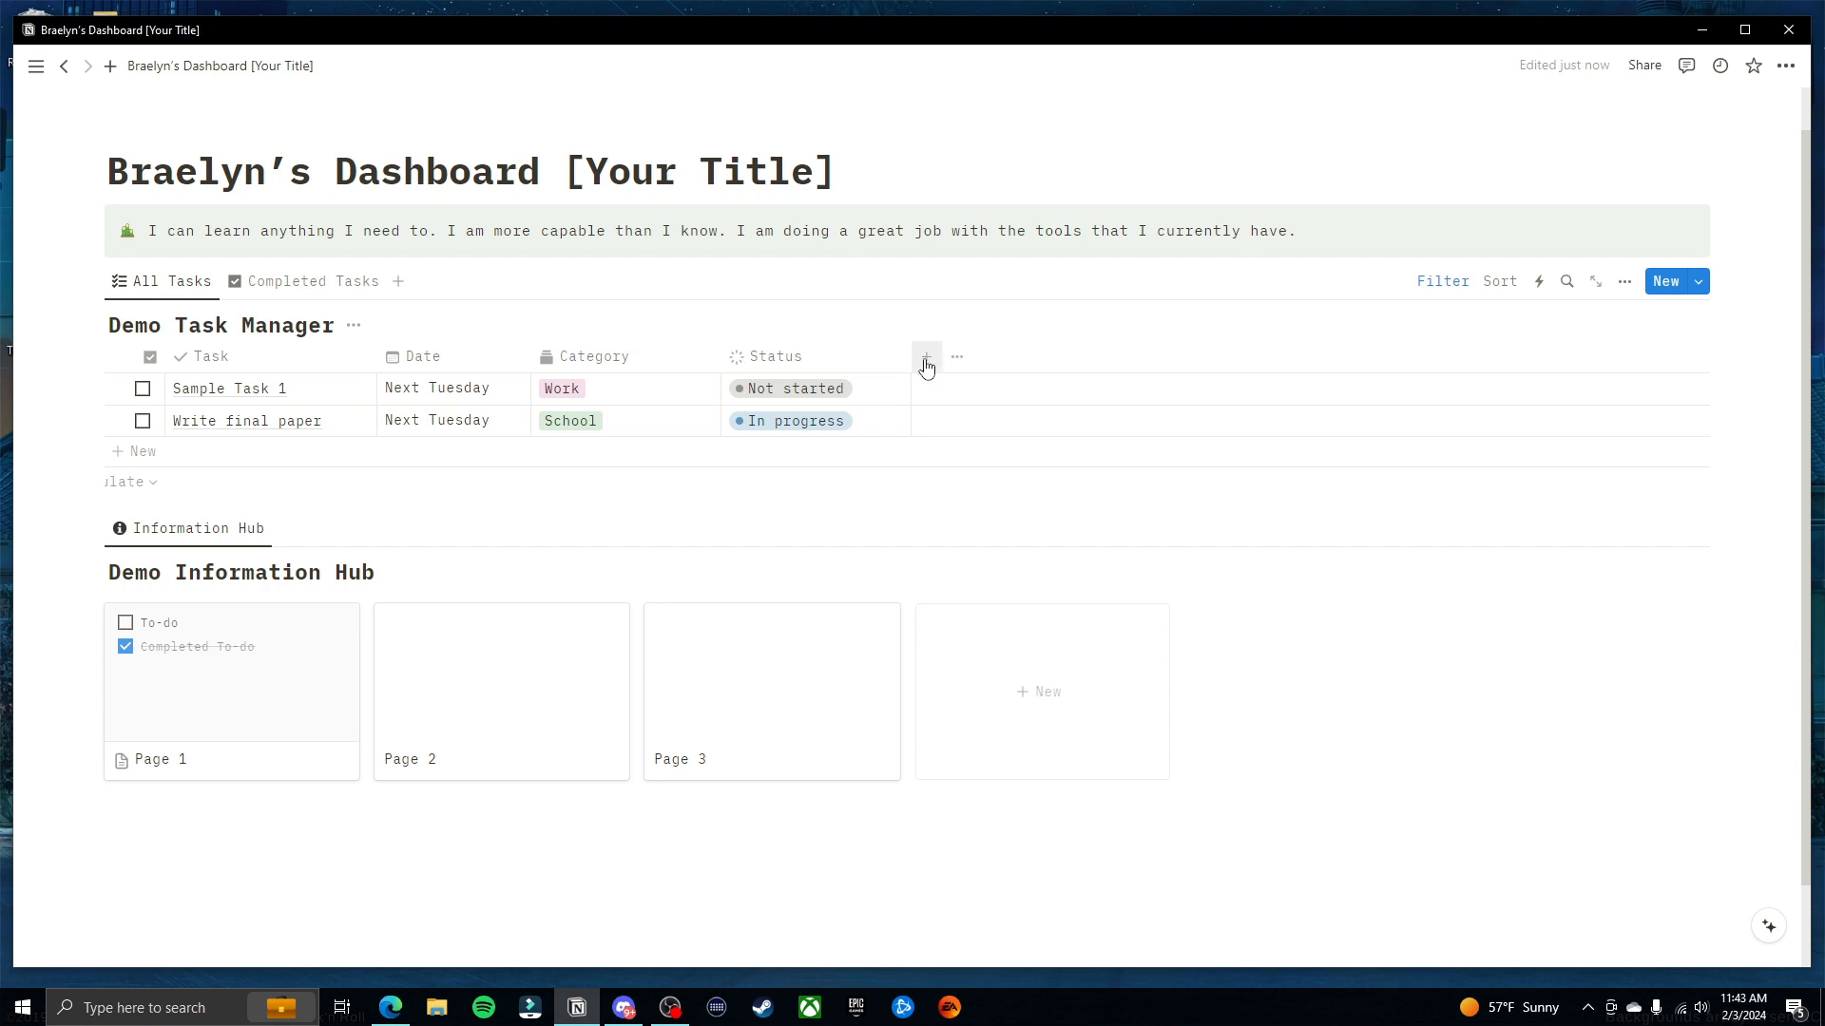
Add a blank untitled page to the Demo Information Hub gallery and delete the Tags property from within Page 1
click(1039, 696)
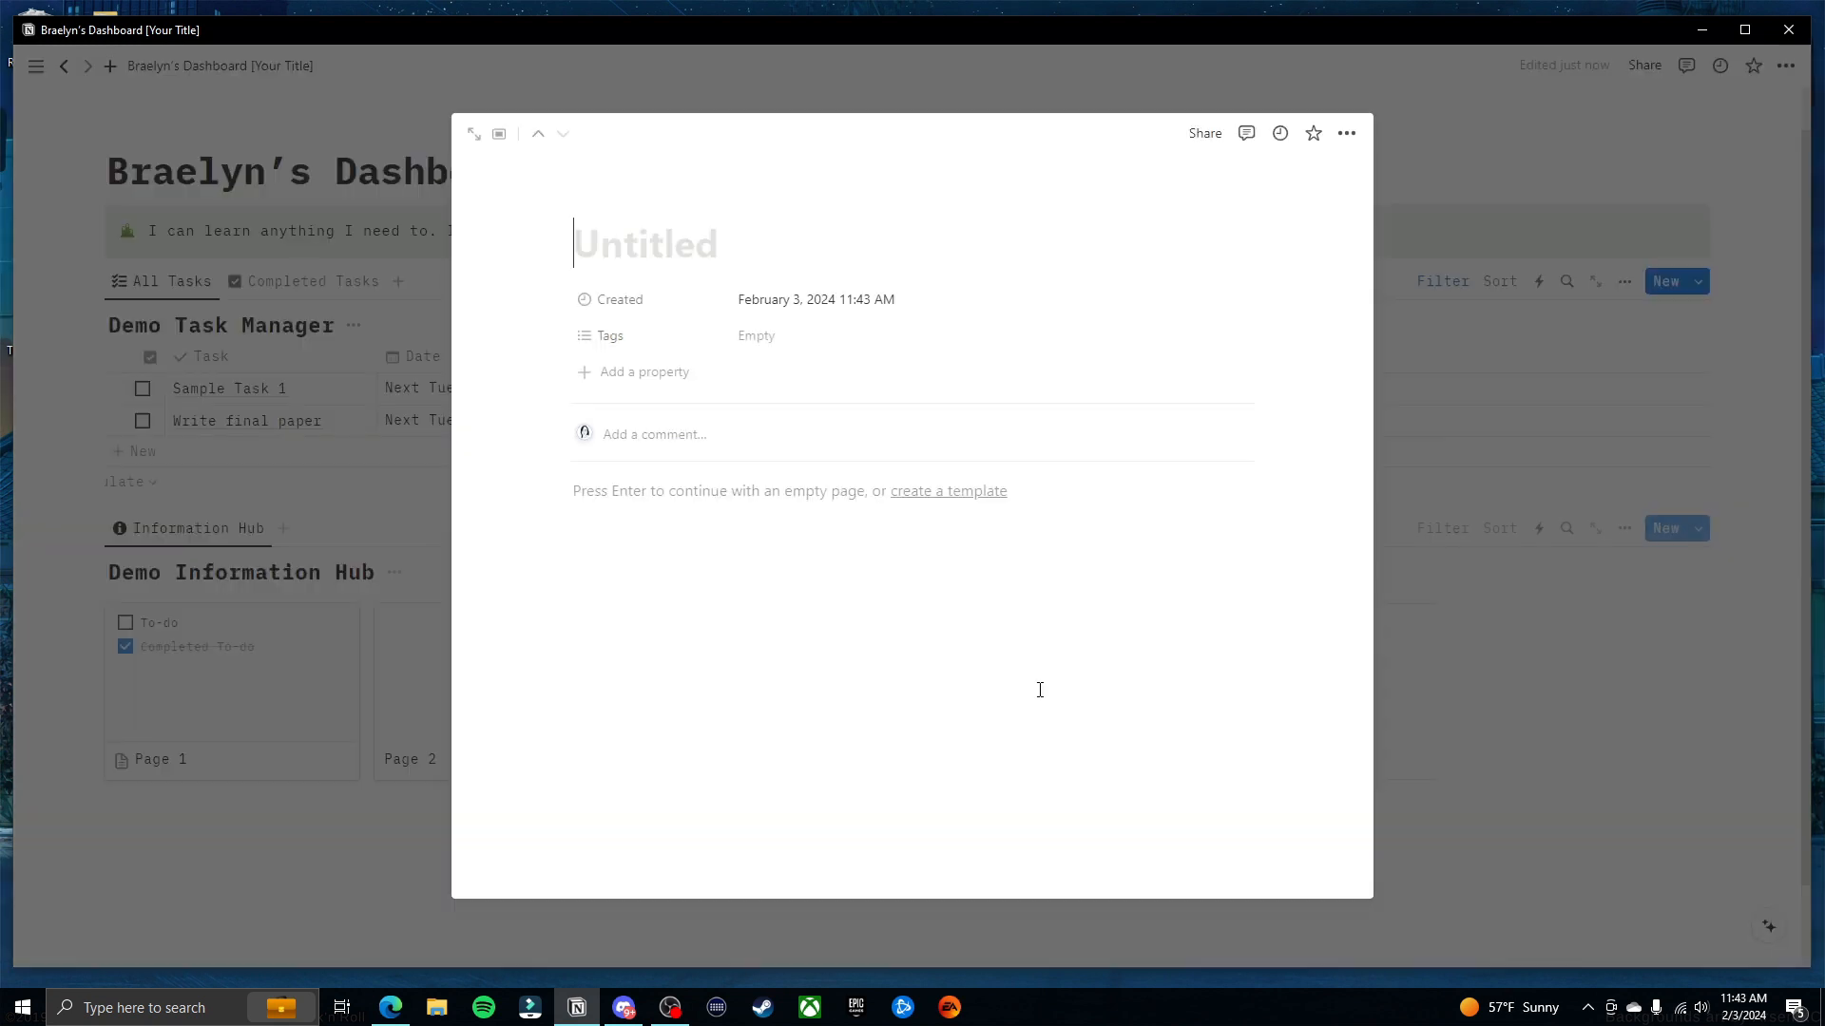
click(293, 745)
click(294, 745)
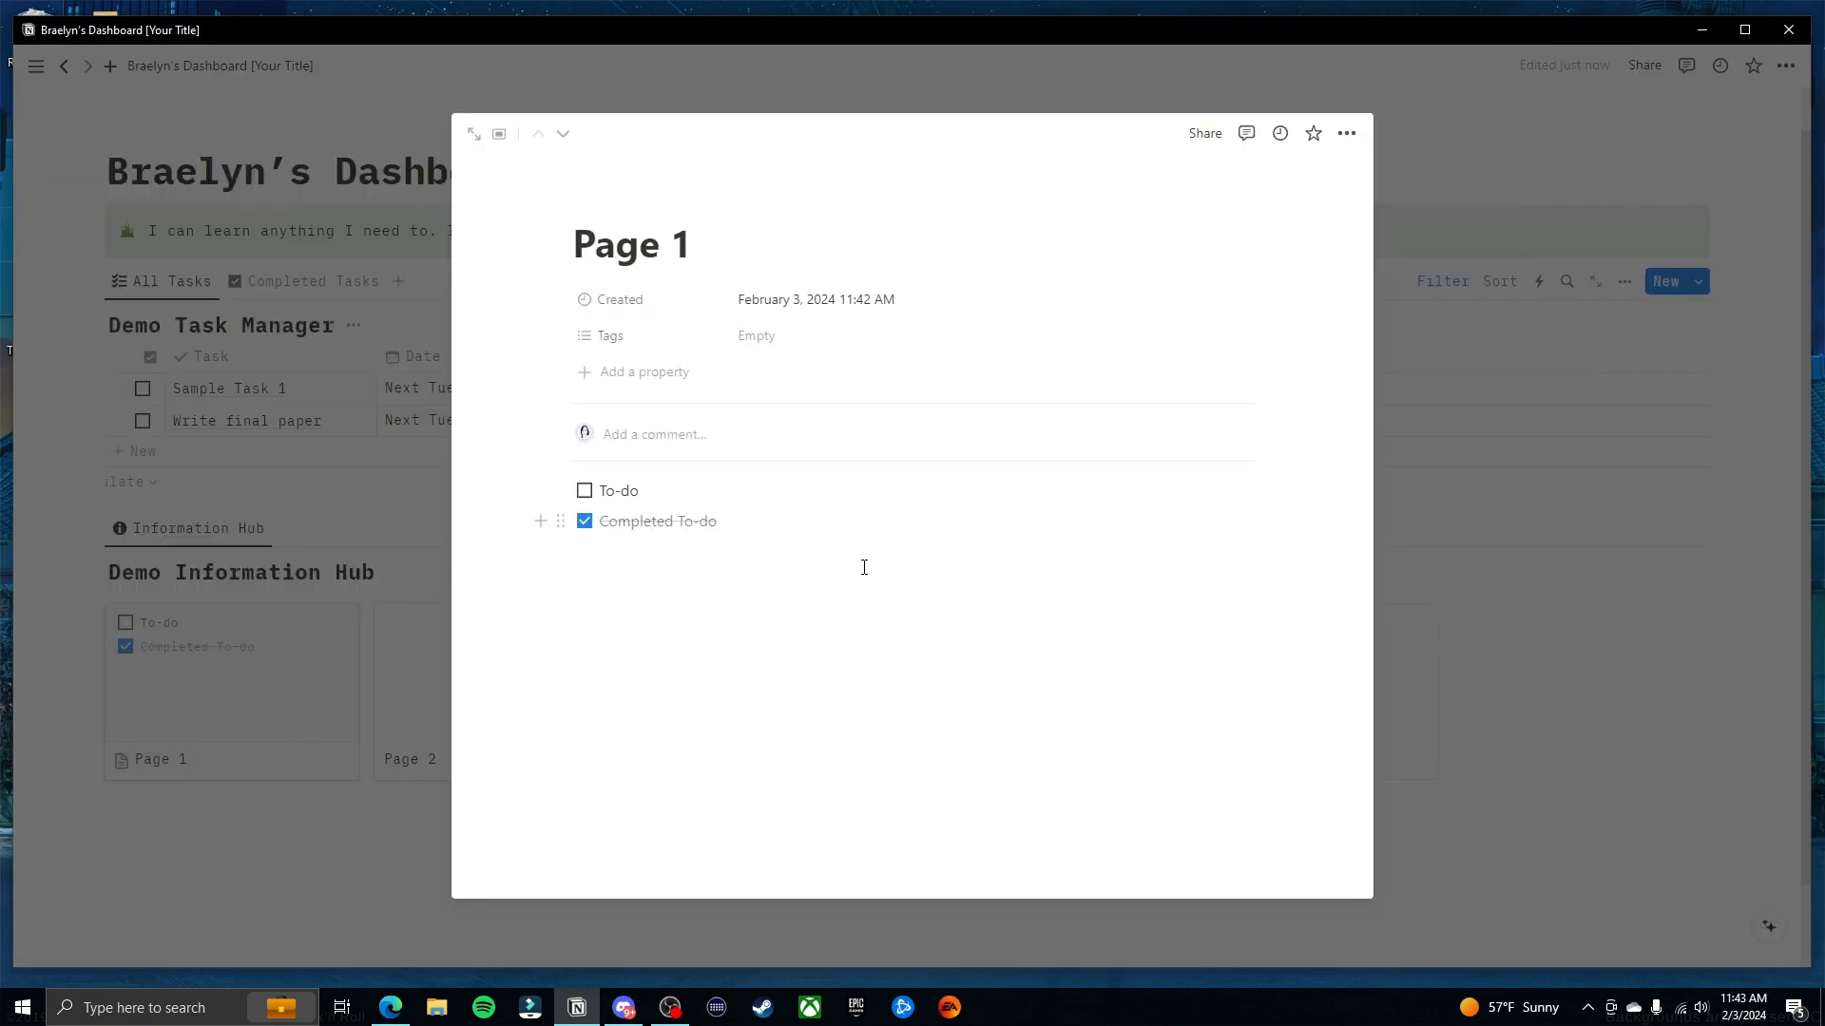
click(562, 340)
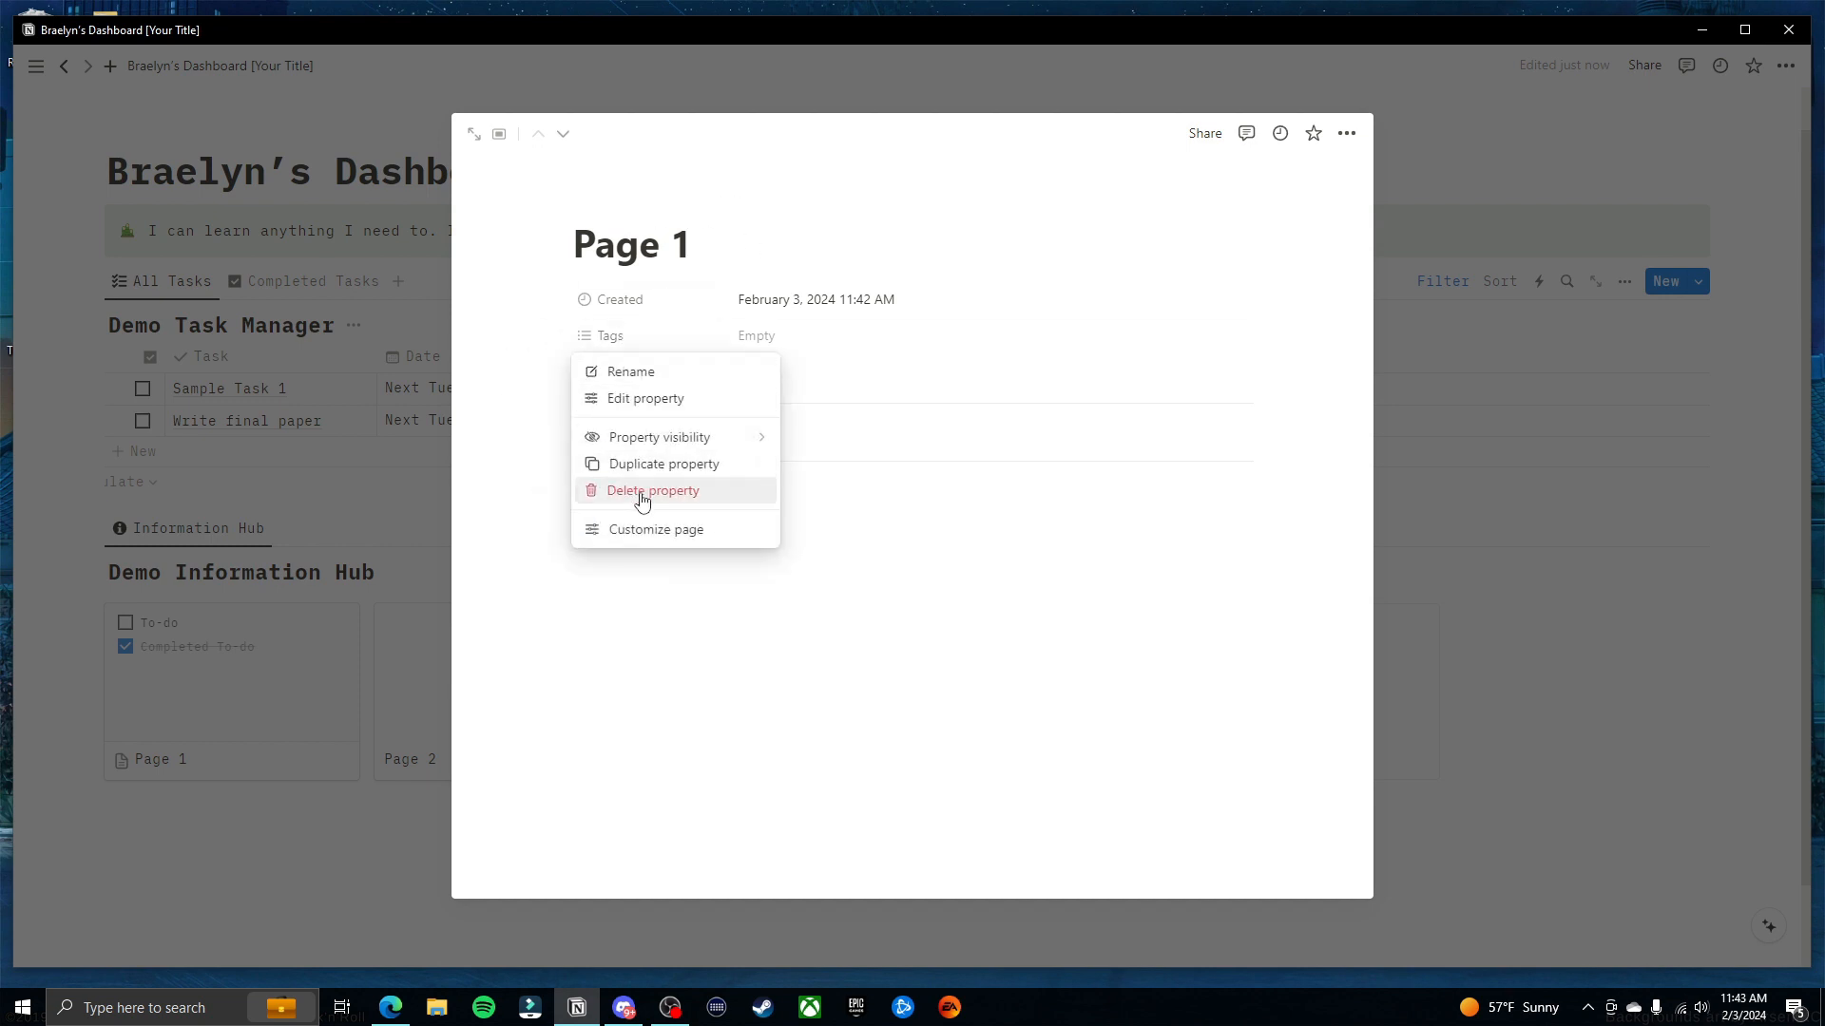
click(636, 492)
click(929, 513)
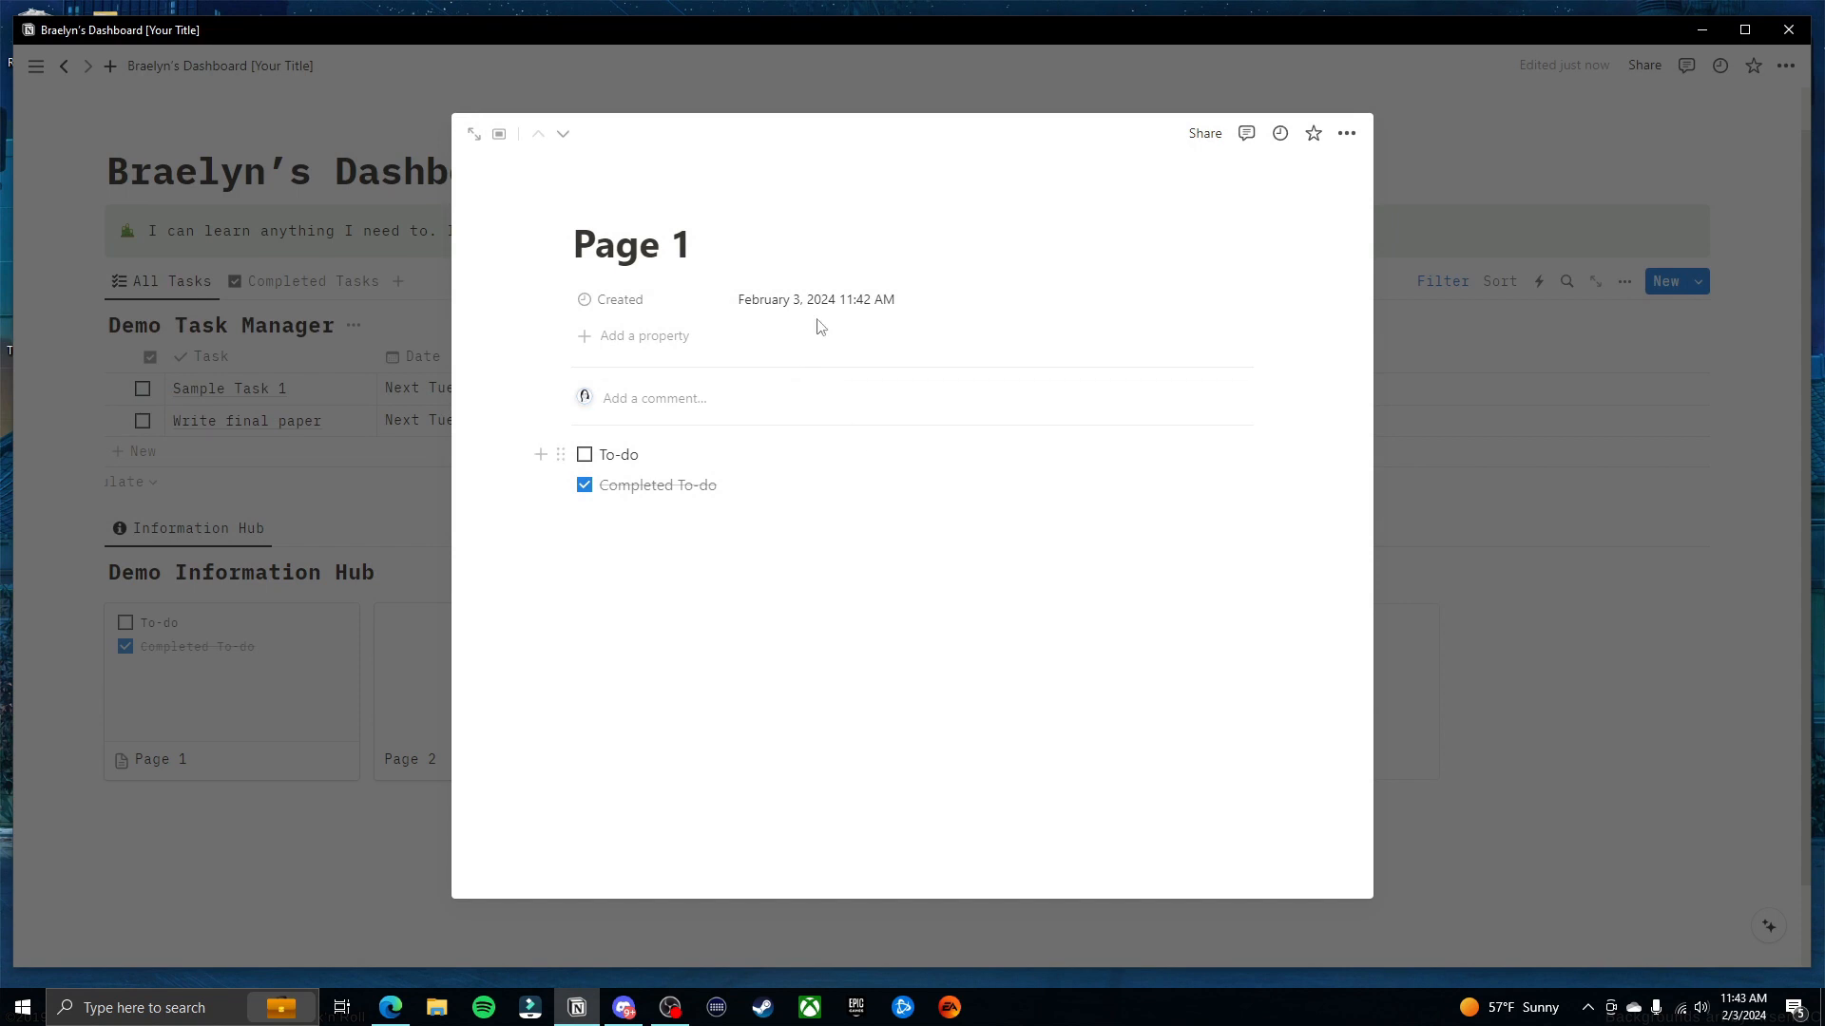
Add a multi-select property named "Category" to Page 1 in the Demo Information Hub
click(646, 345)
click(638, 340)
click(637, 341)
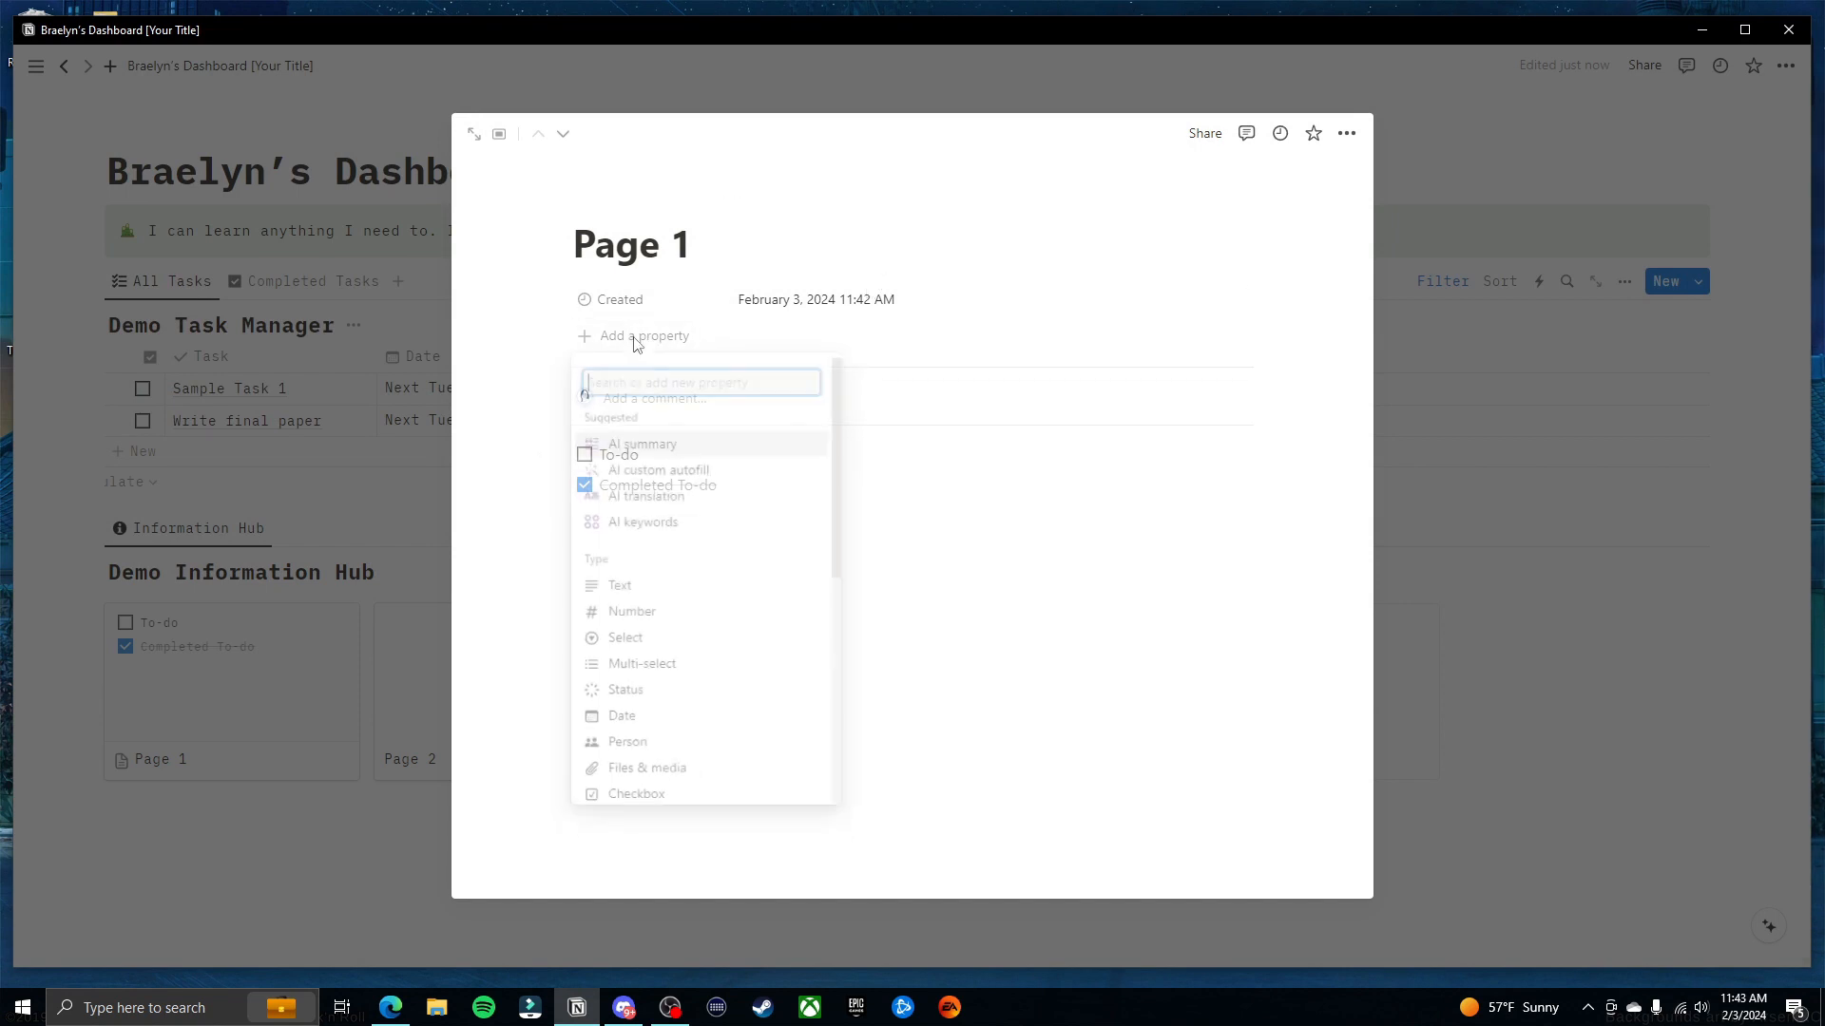
click(681, 670)
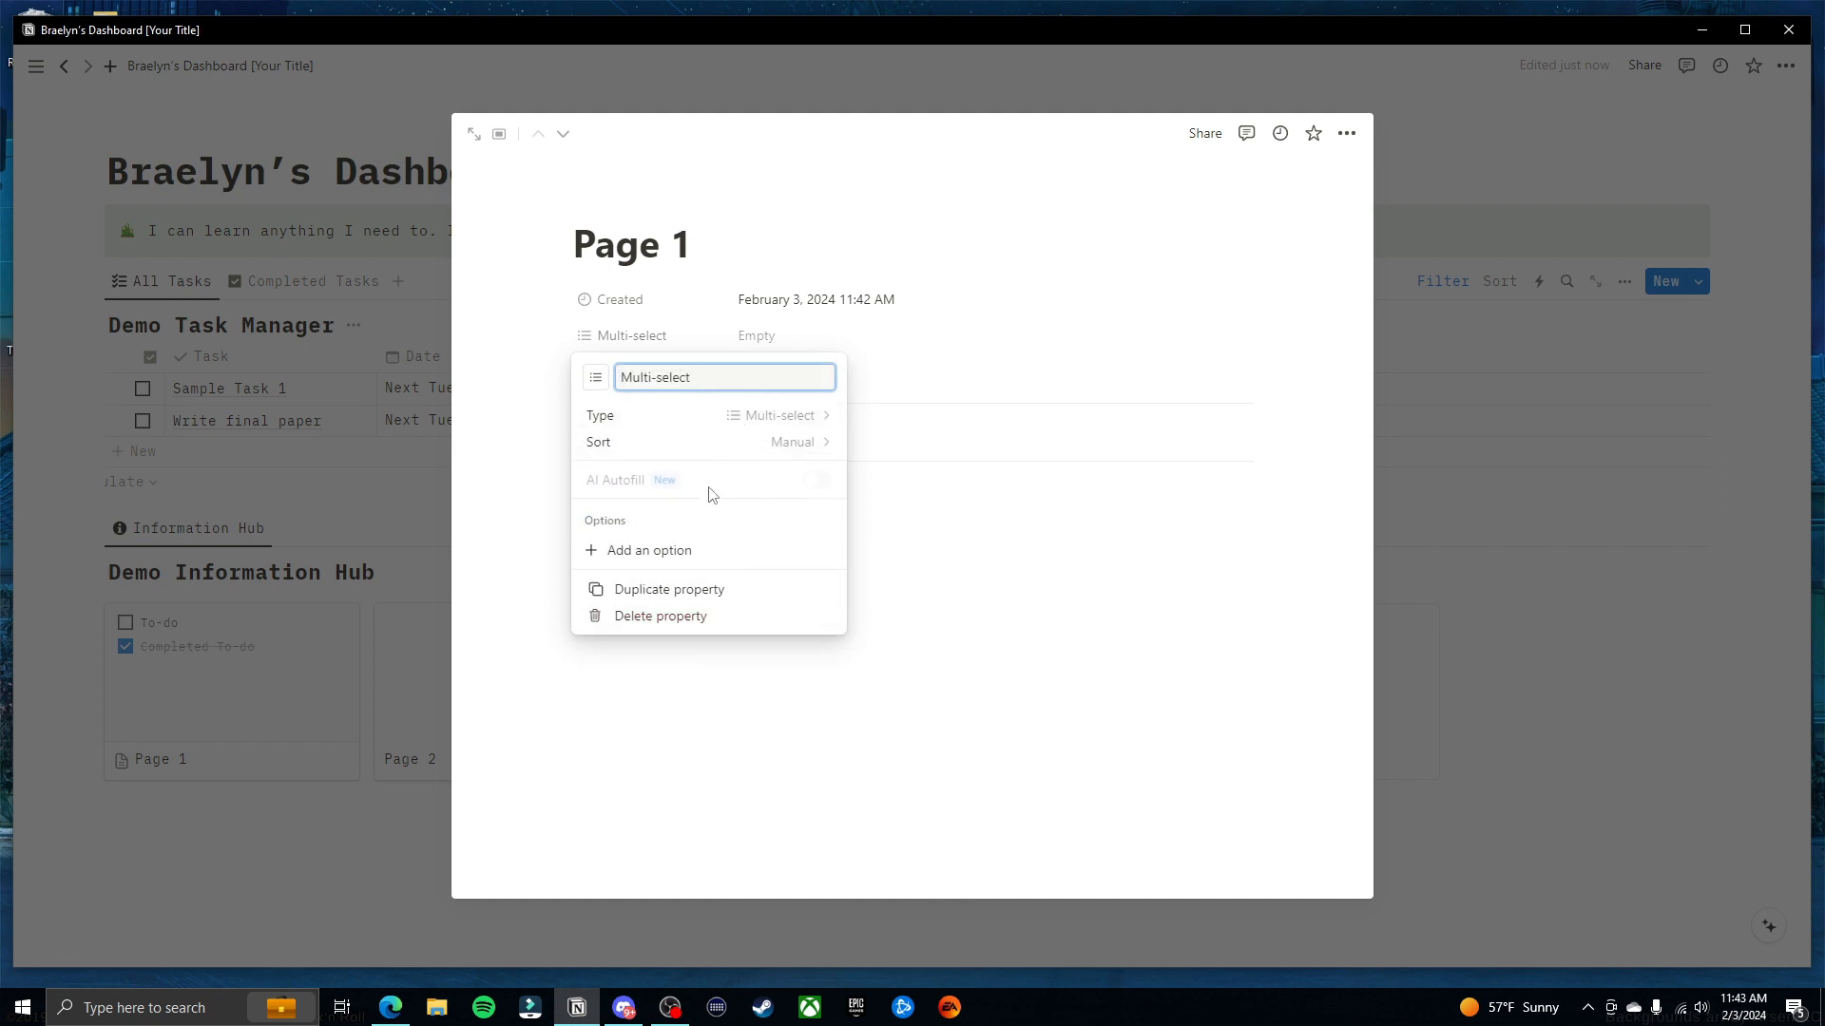
triple_click(704, 381)
text(Category)
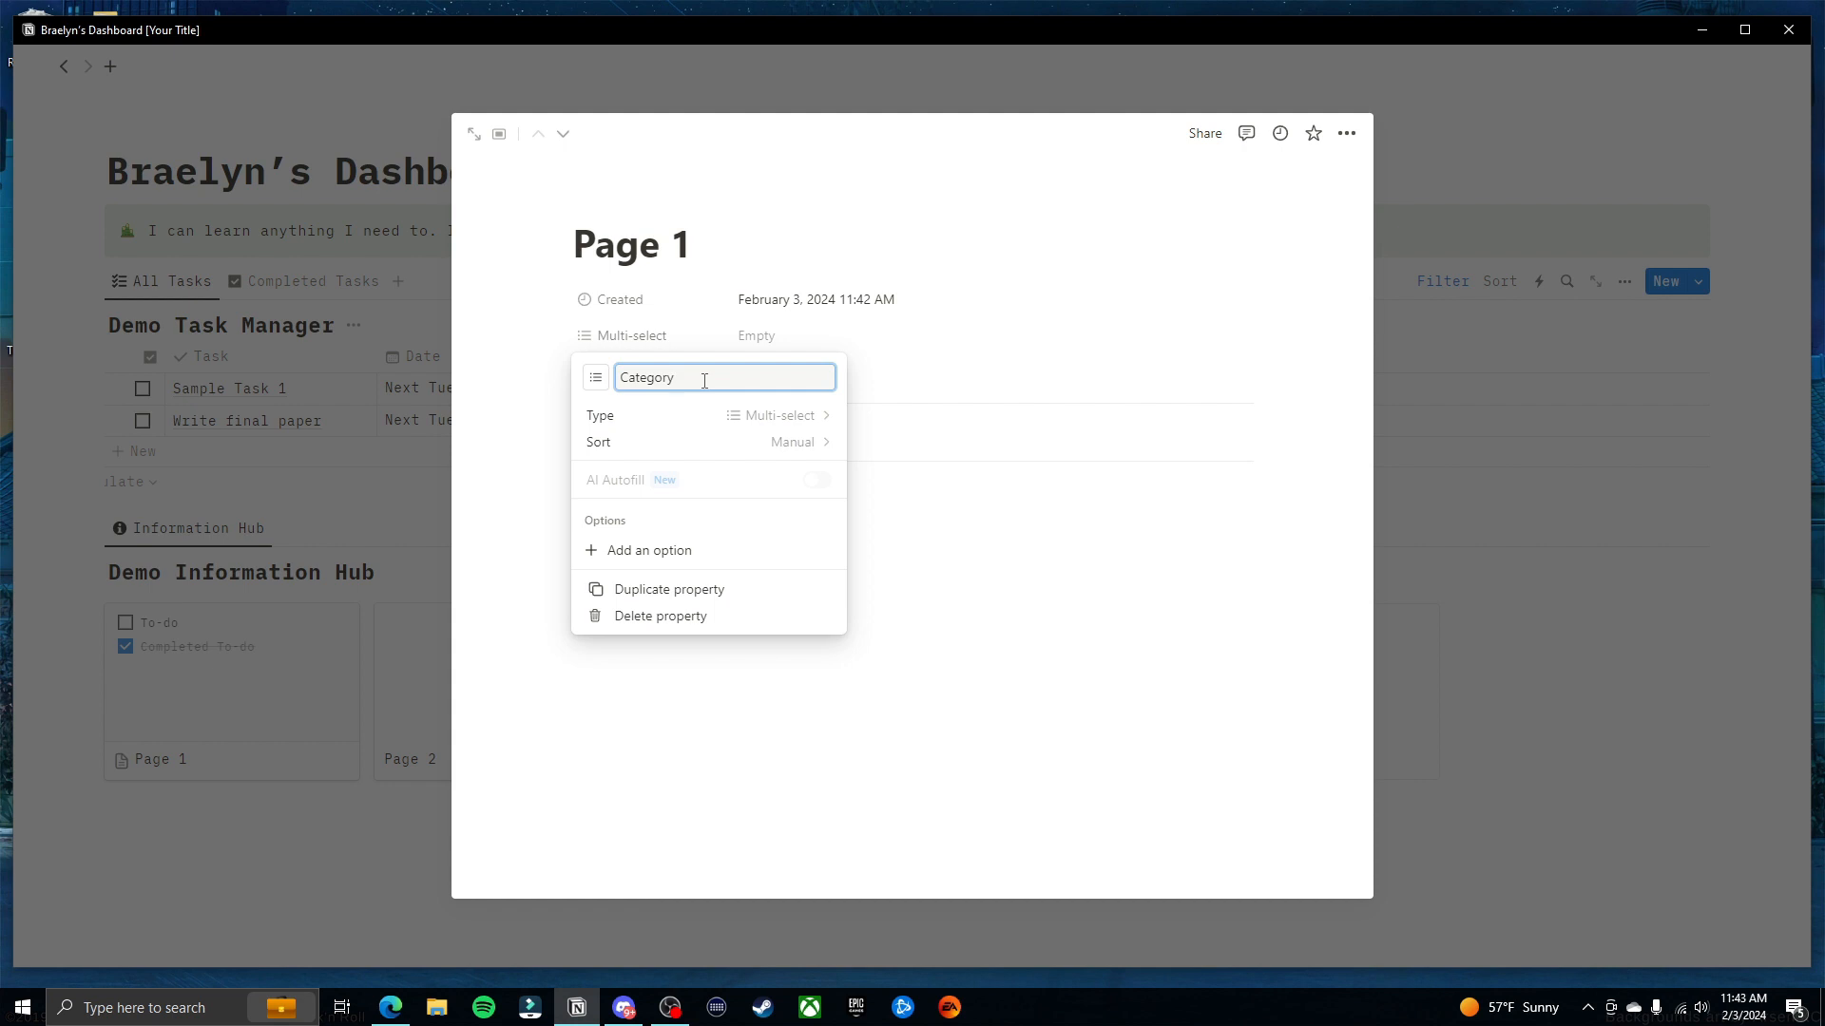
Add the options "Info Hub", "Brain Dump", "Mobile Page" and "Home Page" to the Category property and close the page
click(671, 549)
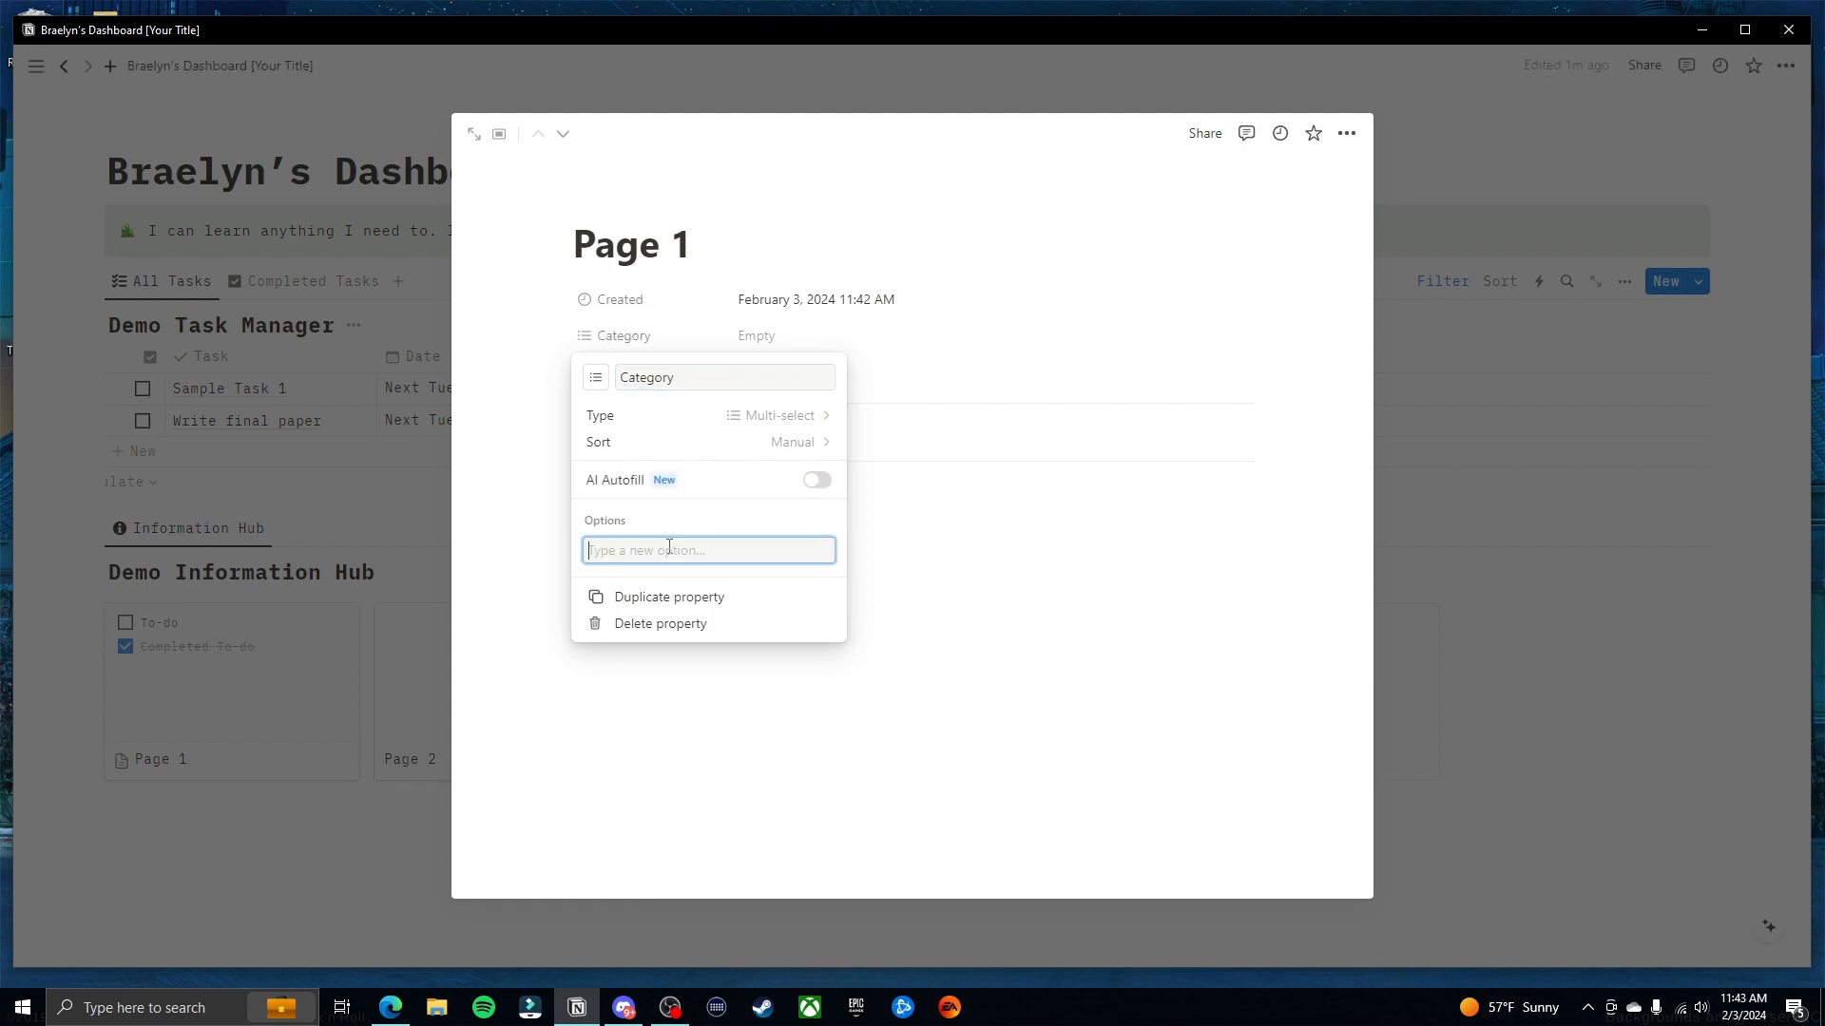
text(Info Hub)
key(Return)
text(B)
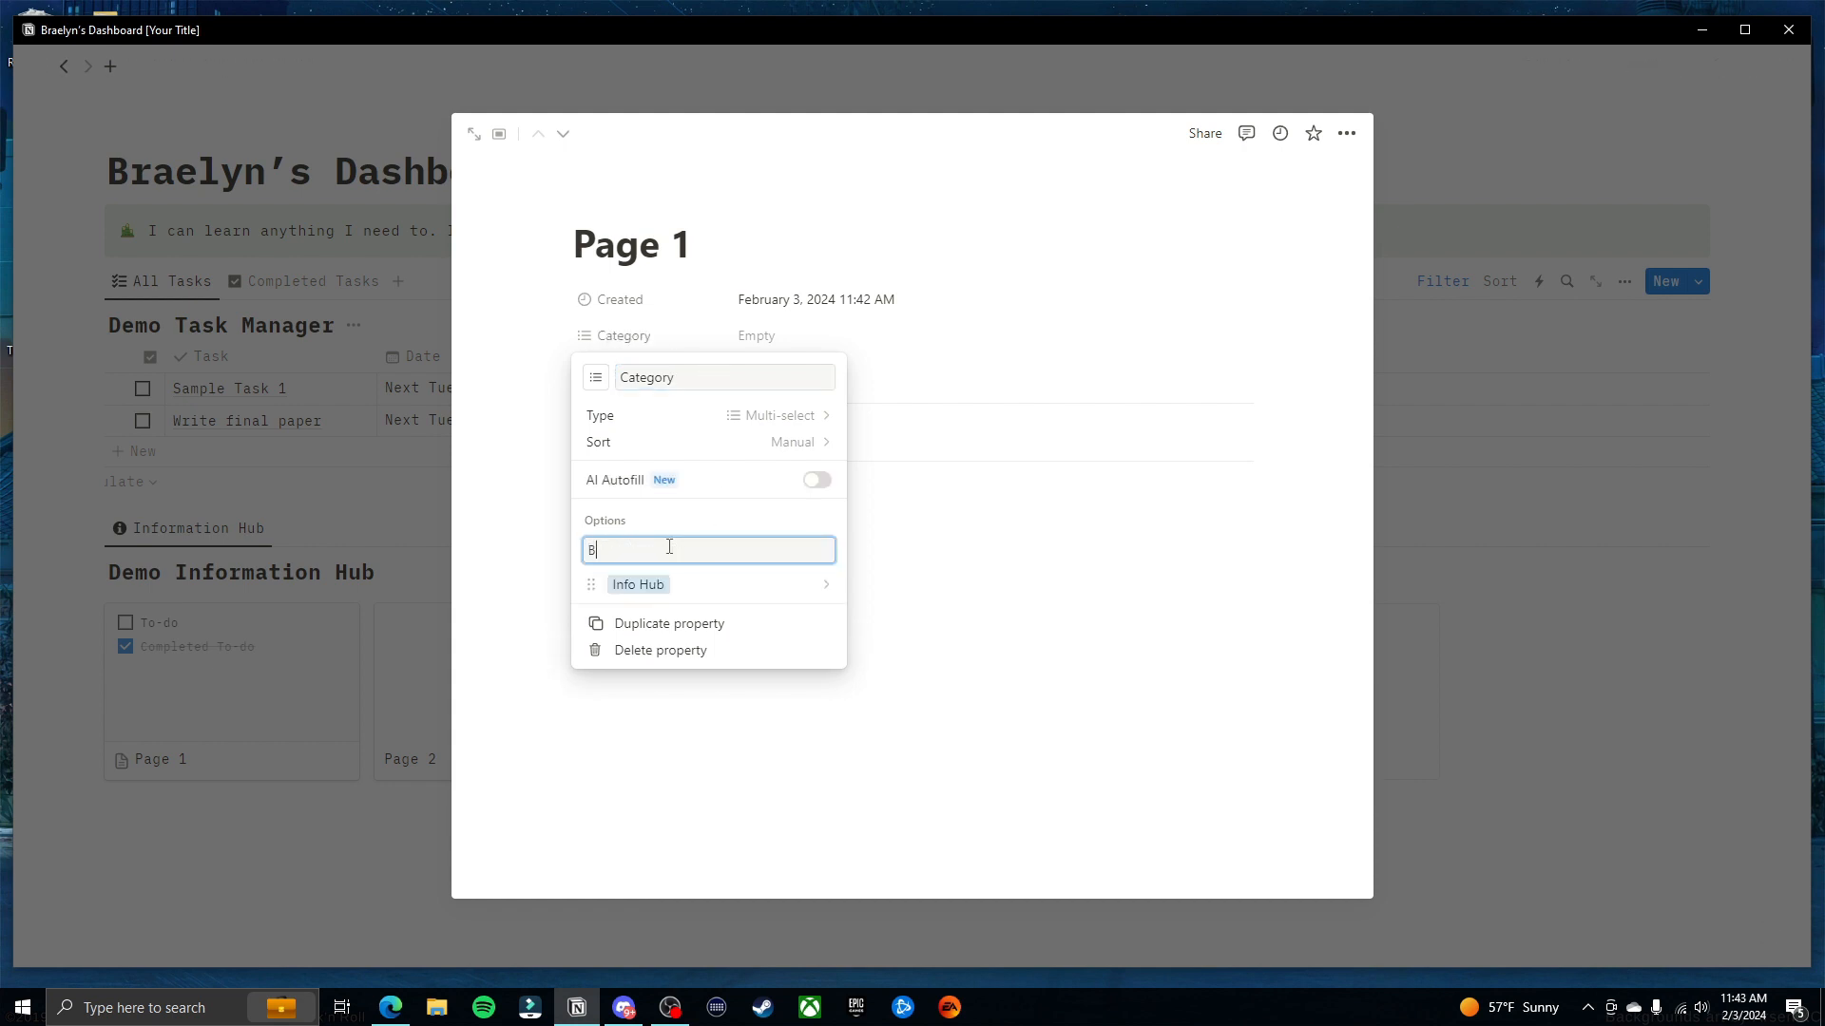
text(rain DU)
key(BackSpace)
text(ump)
key(Return)
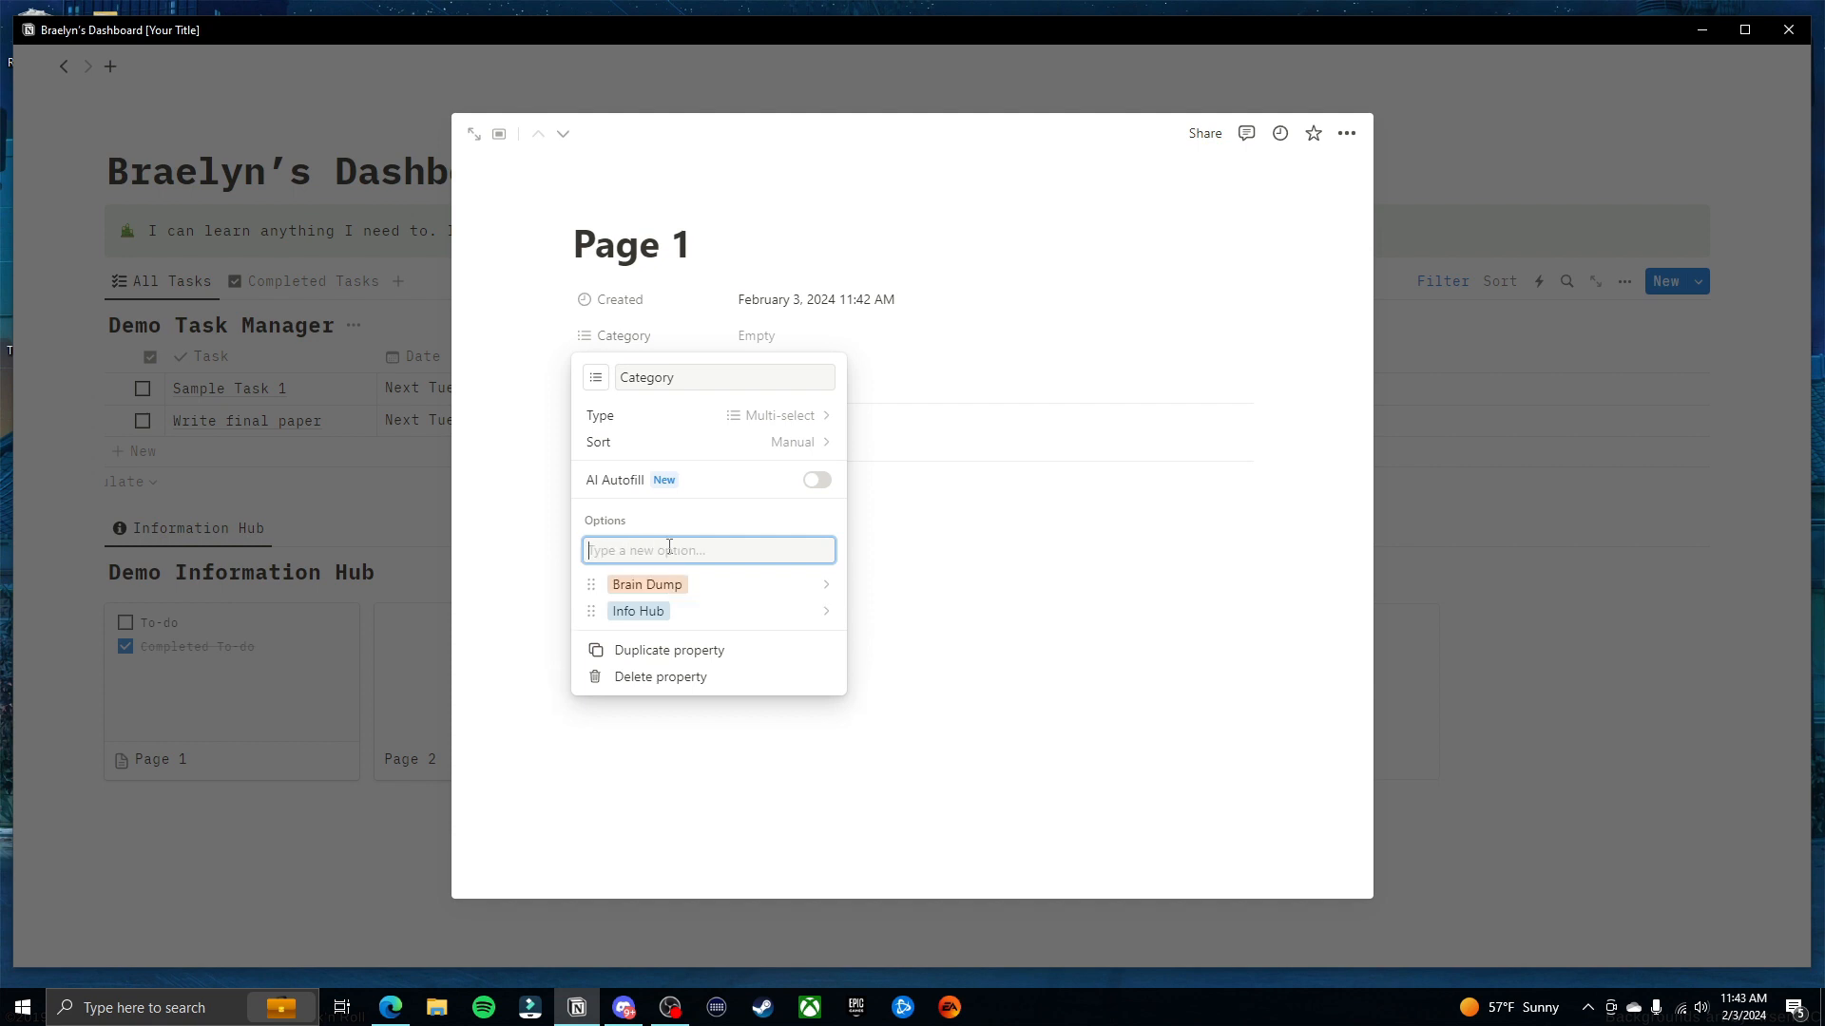
text(Mobile Page)
key(Return)
text(Home Page)
key(Return)
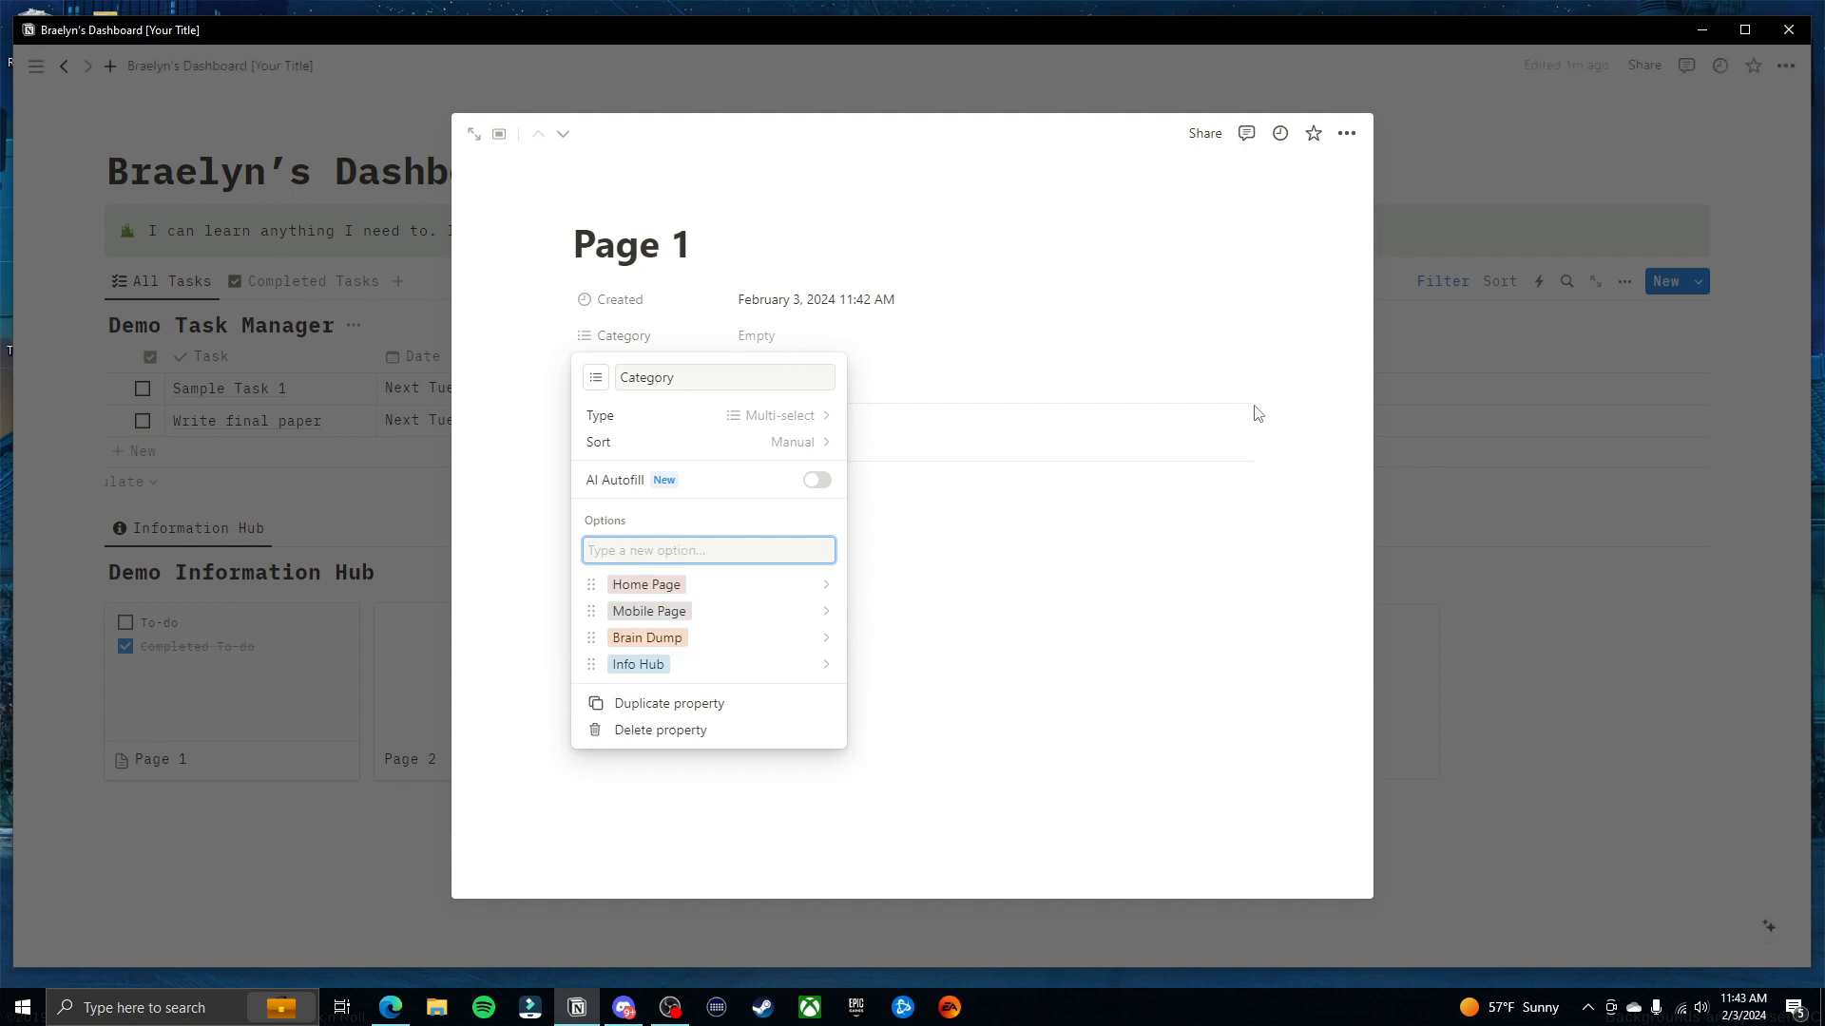
click(1318, 575)
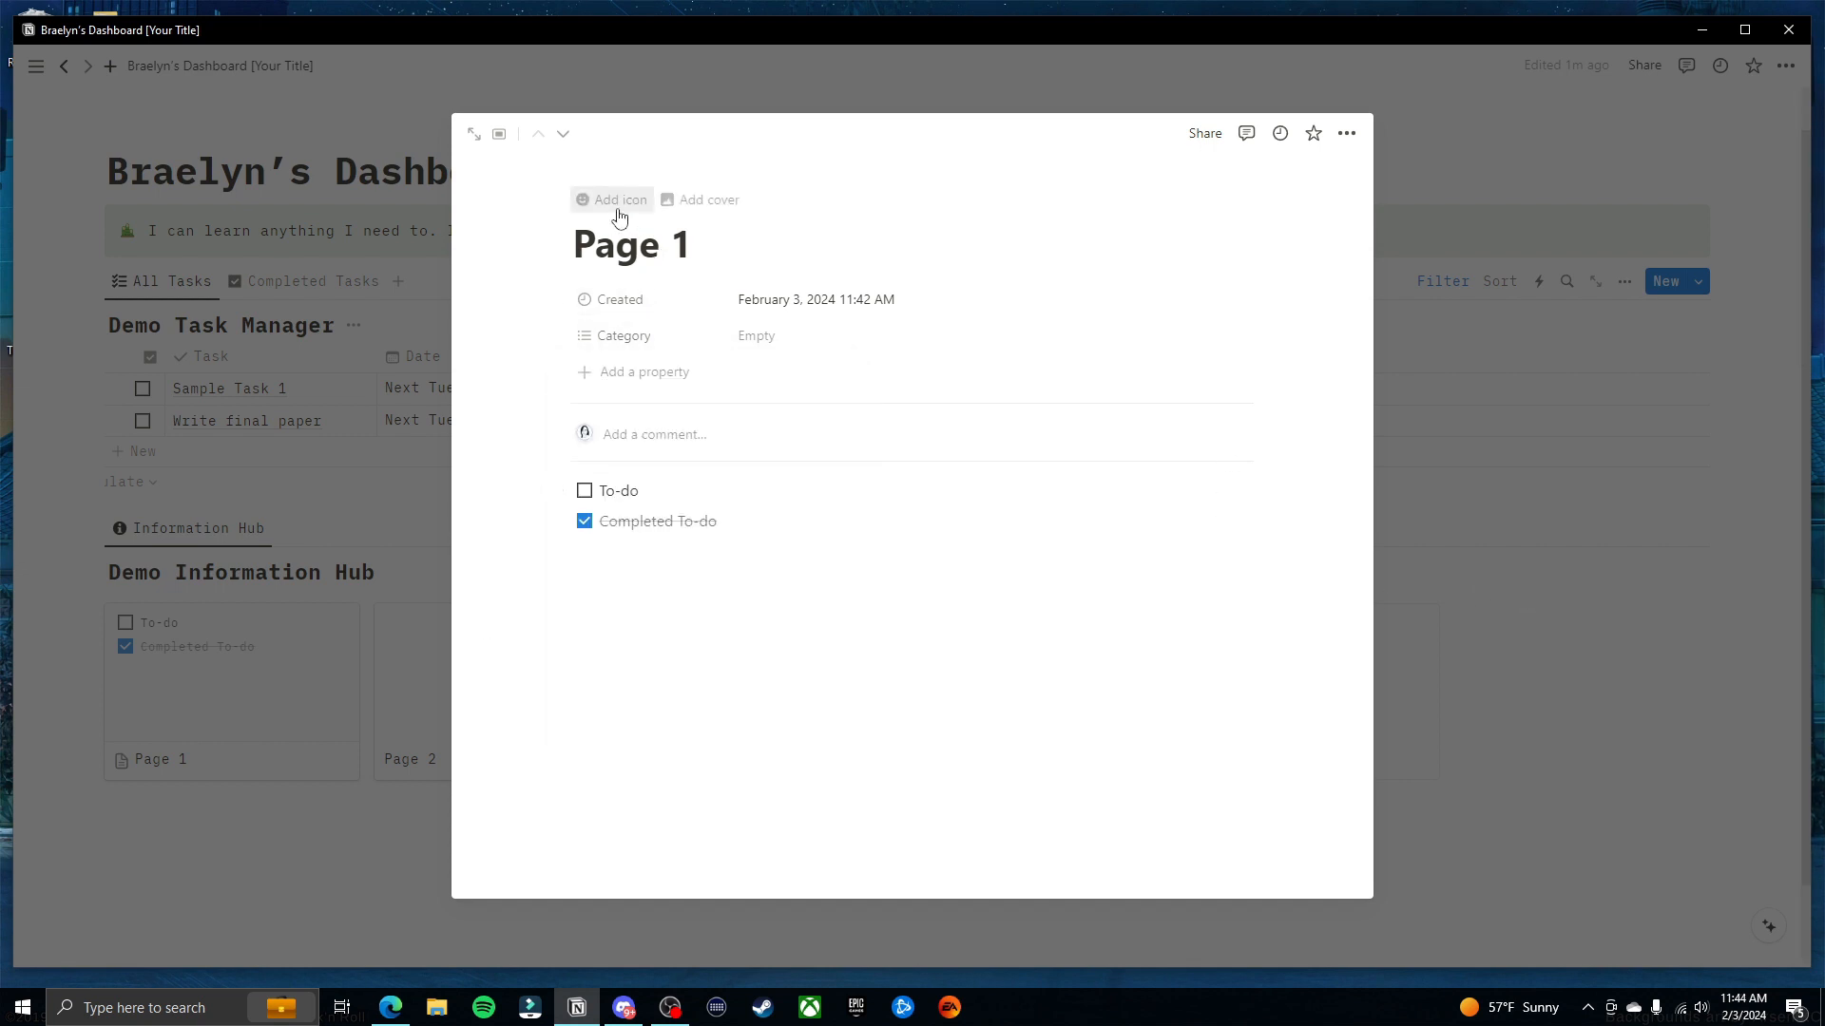
click(322, 817)
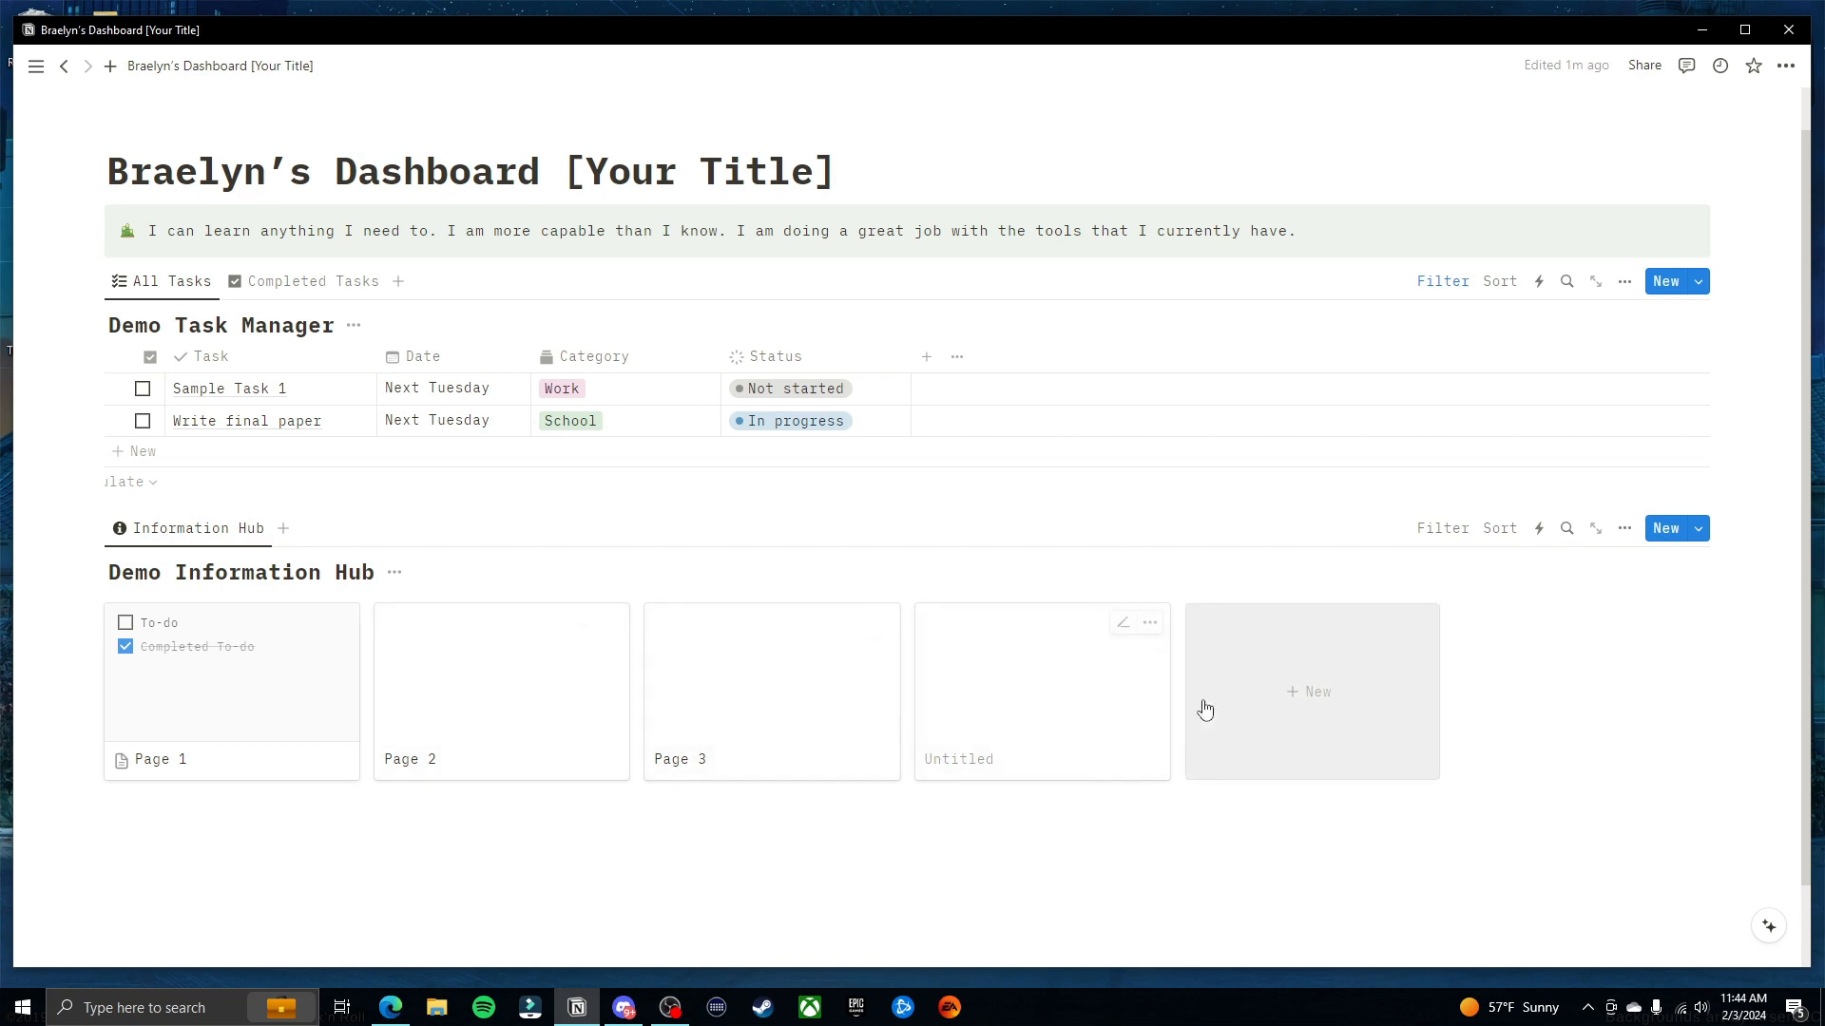
Give Page 1 the brain emoji as its icon and rename the page "Brain Dump"
click(228, 675)
click(587, 200)
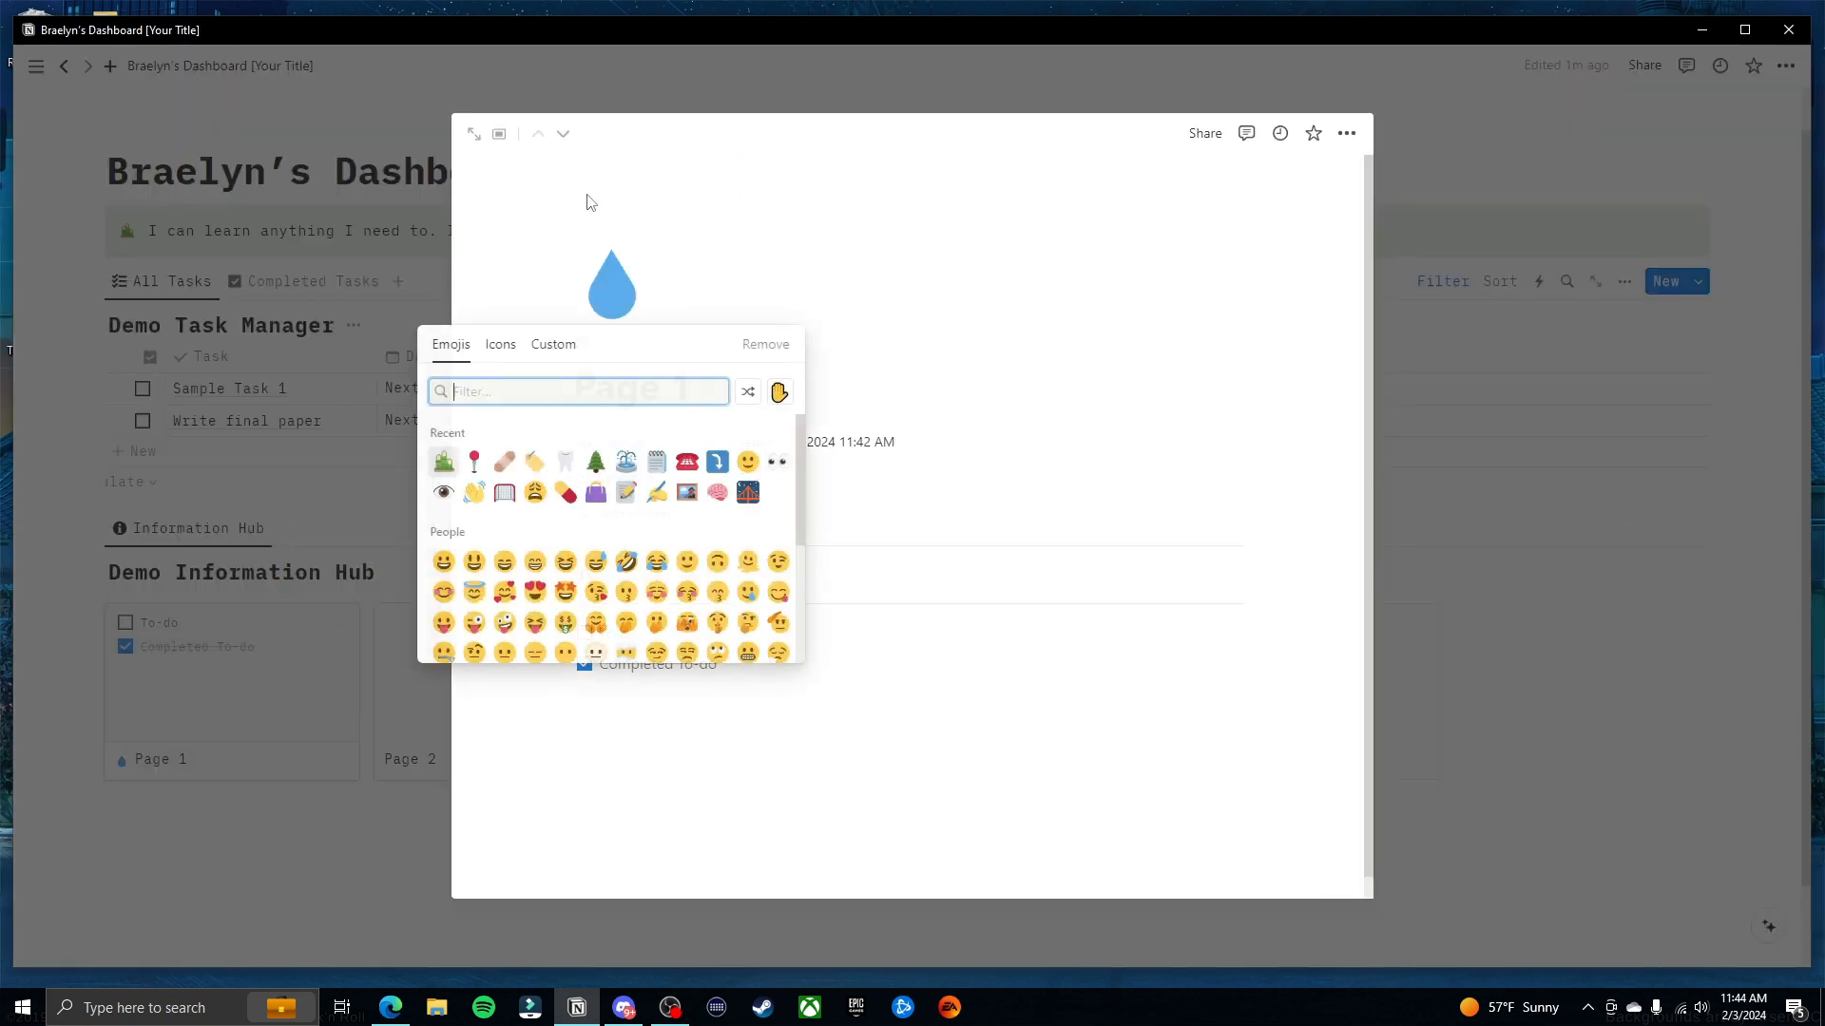
text(brain)
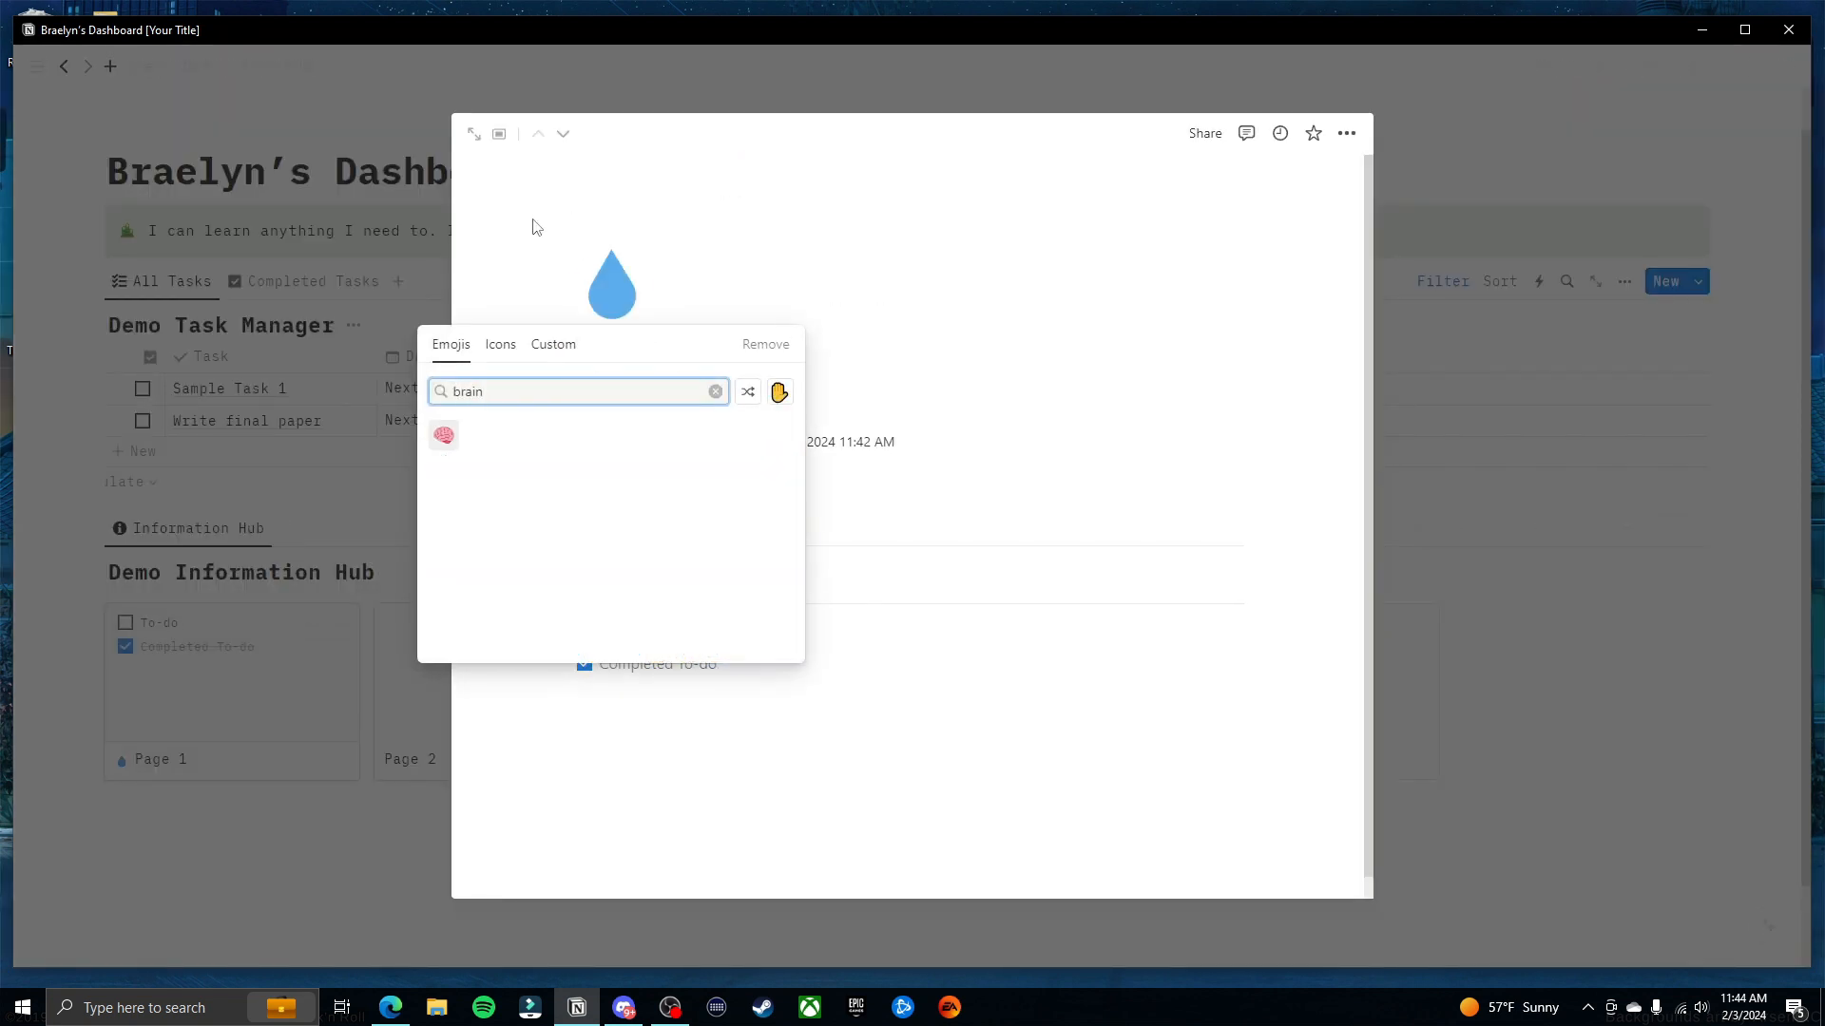
key(Return)
triple_click(619, 387)
text(Brain Du)
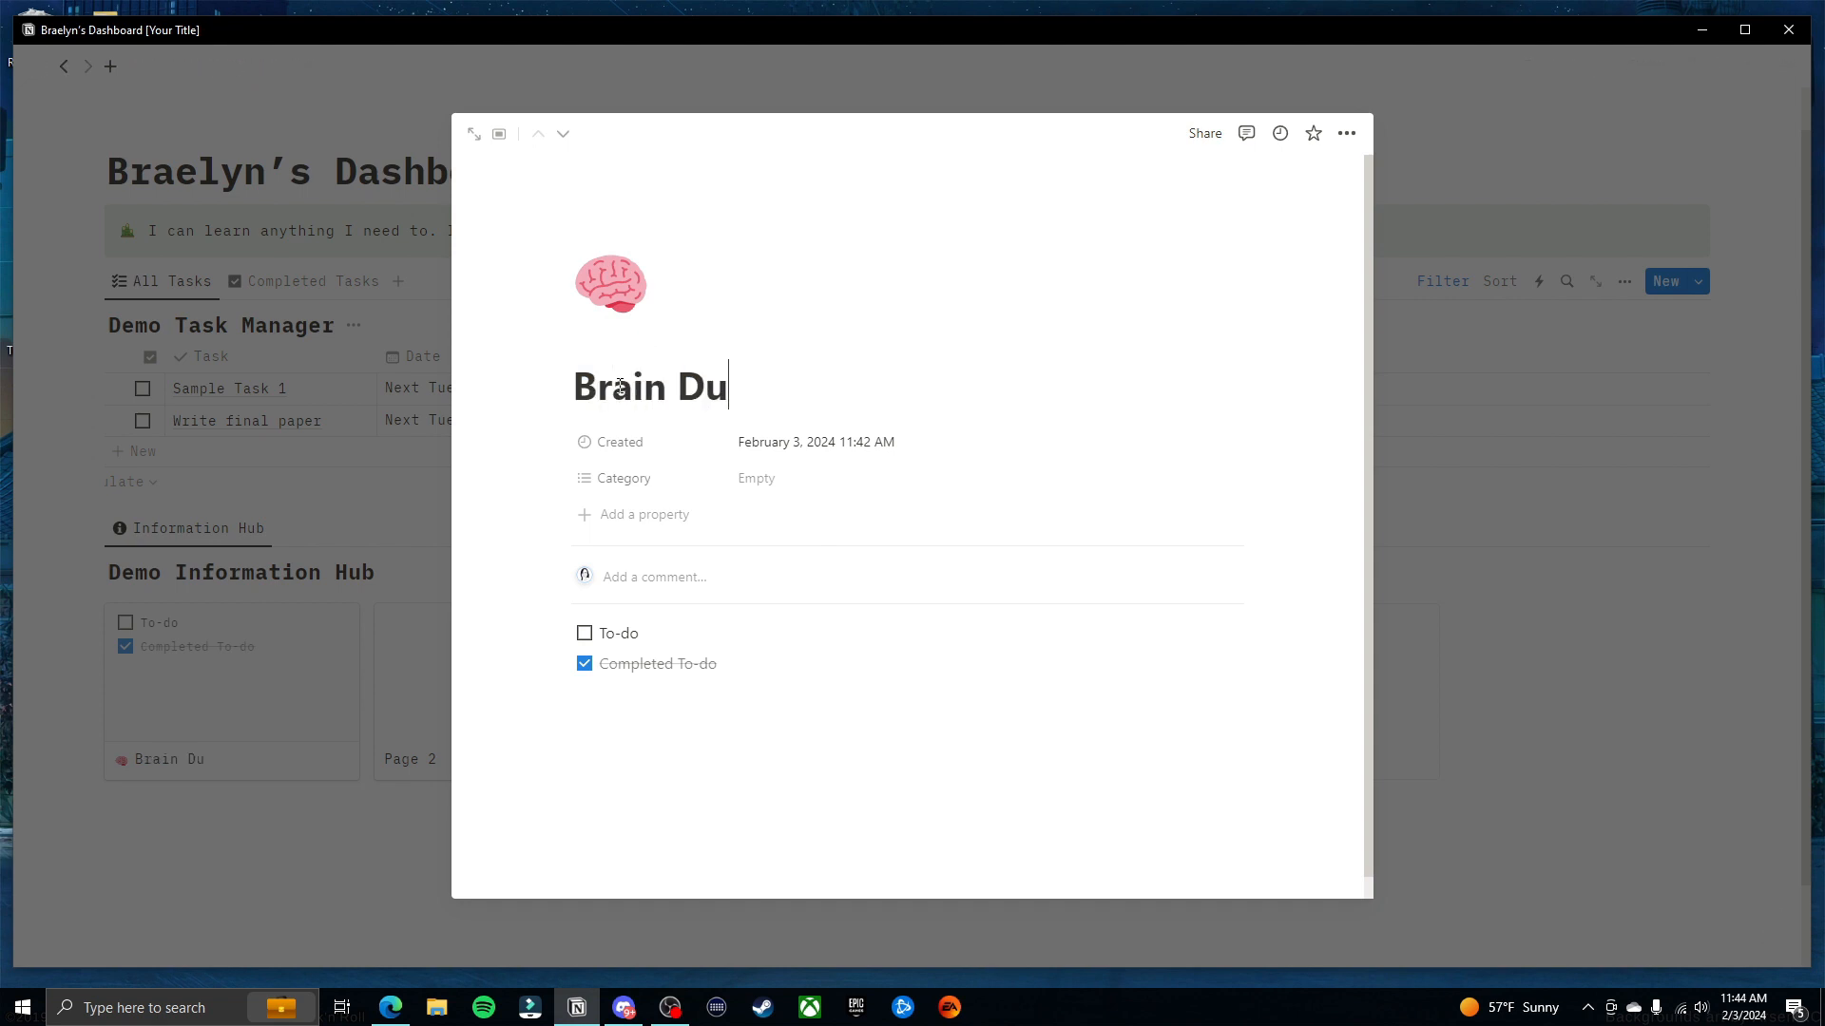
text(mp)
Rename Page 2 "Link Saver" and set its icon to the link emoji
click(418, 756)
triple_click(620, 244)
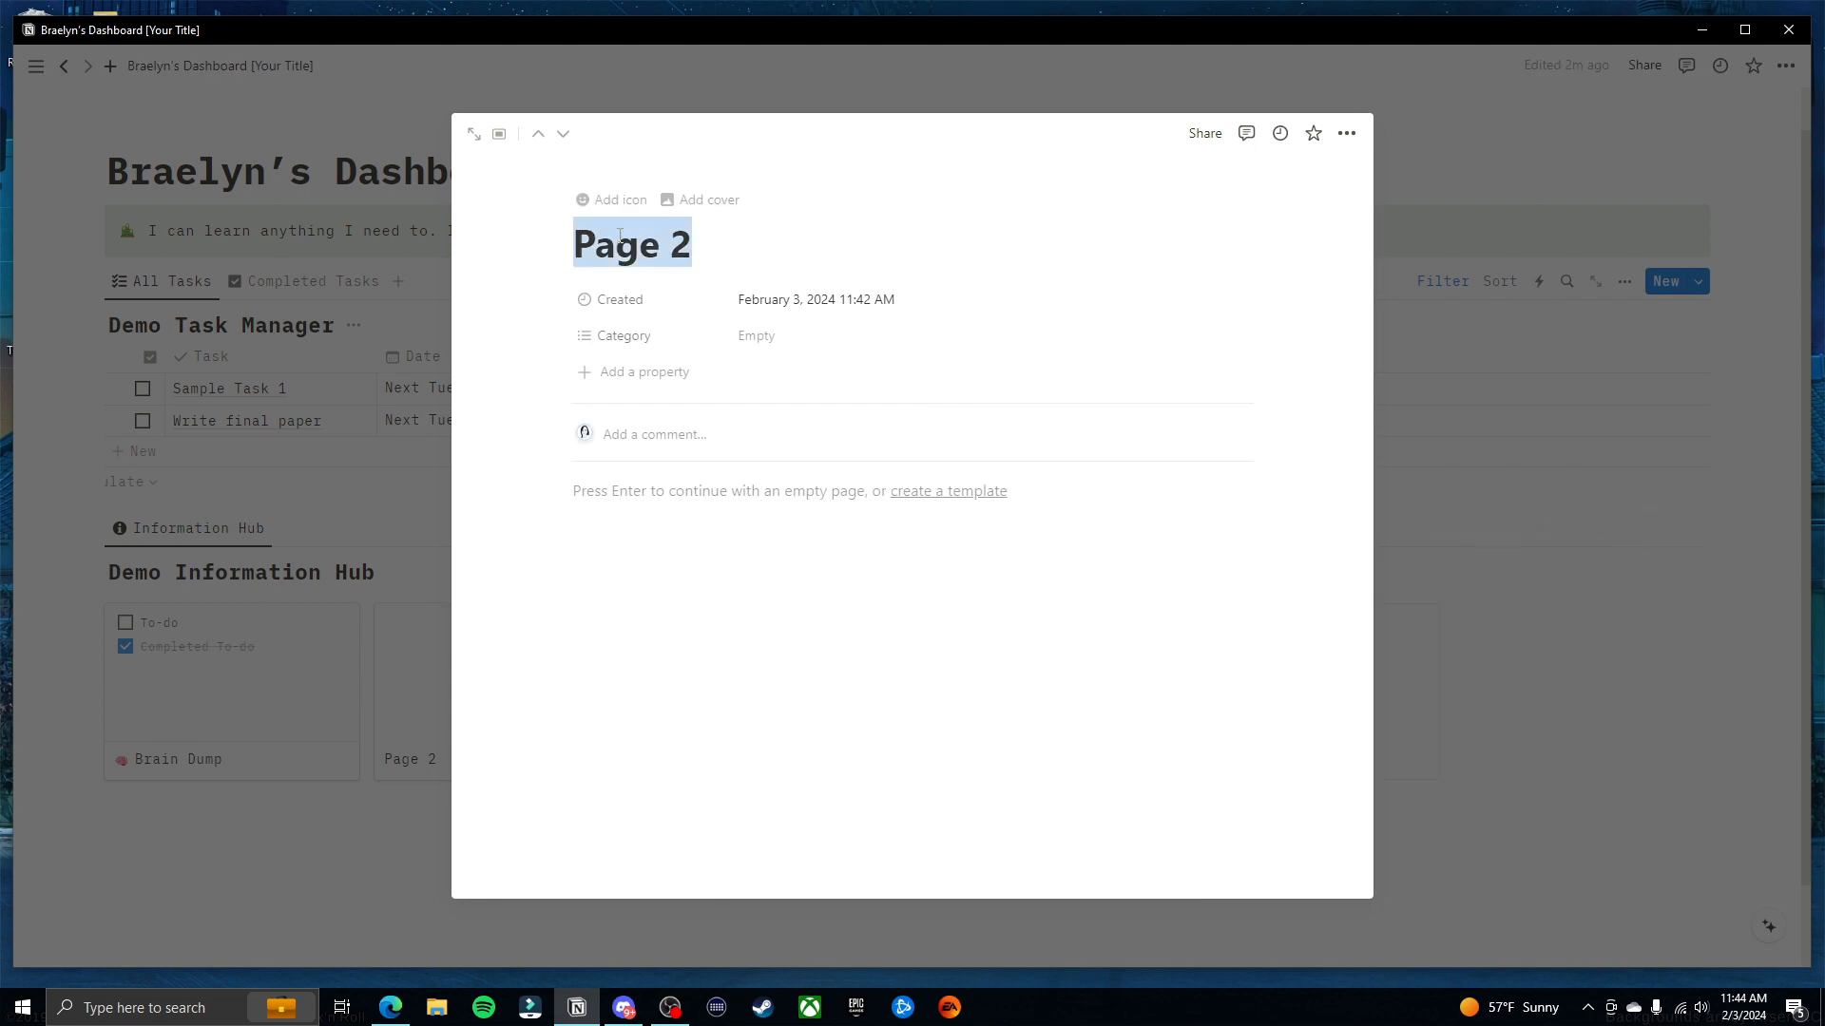
text(Link Saver)
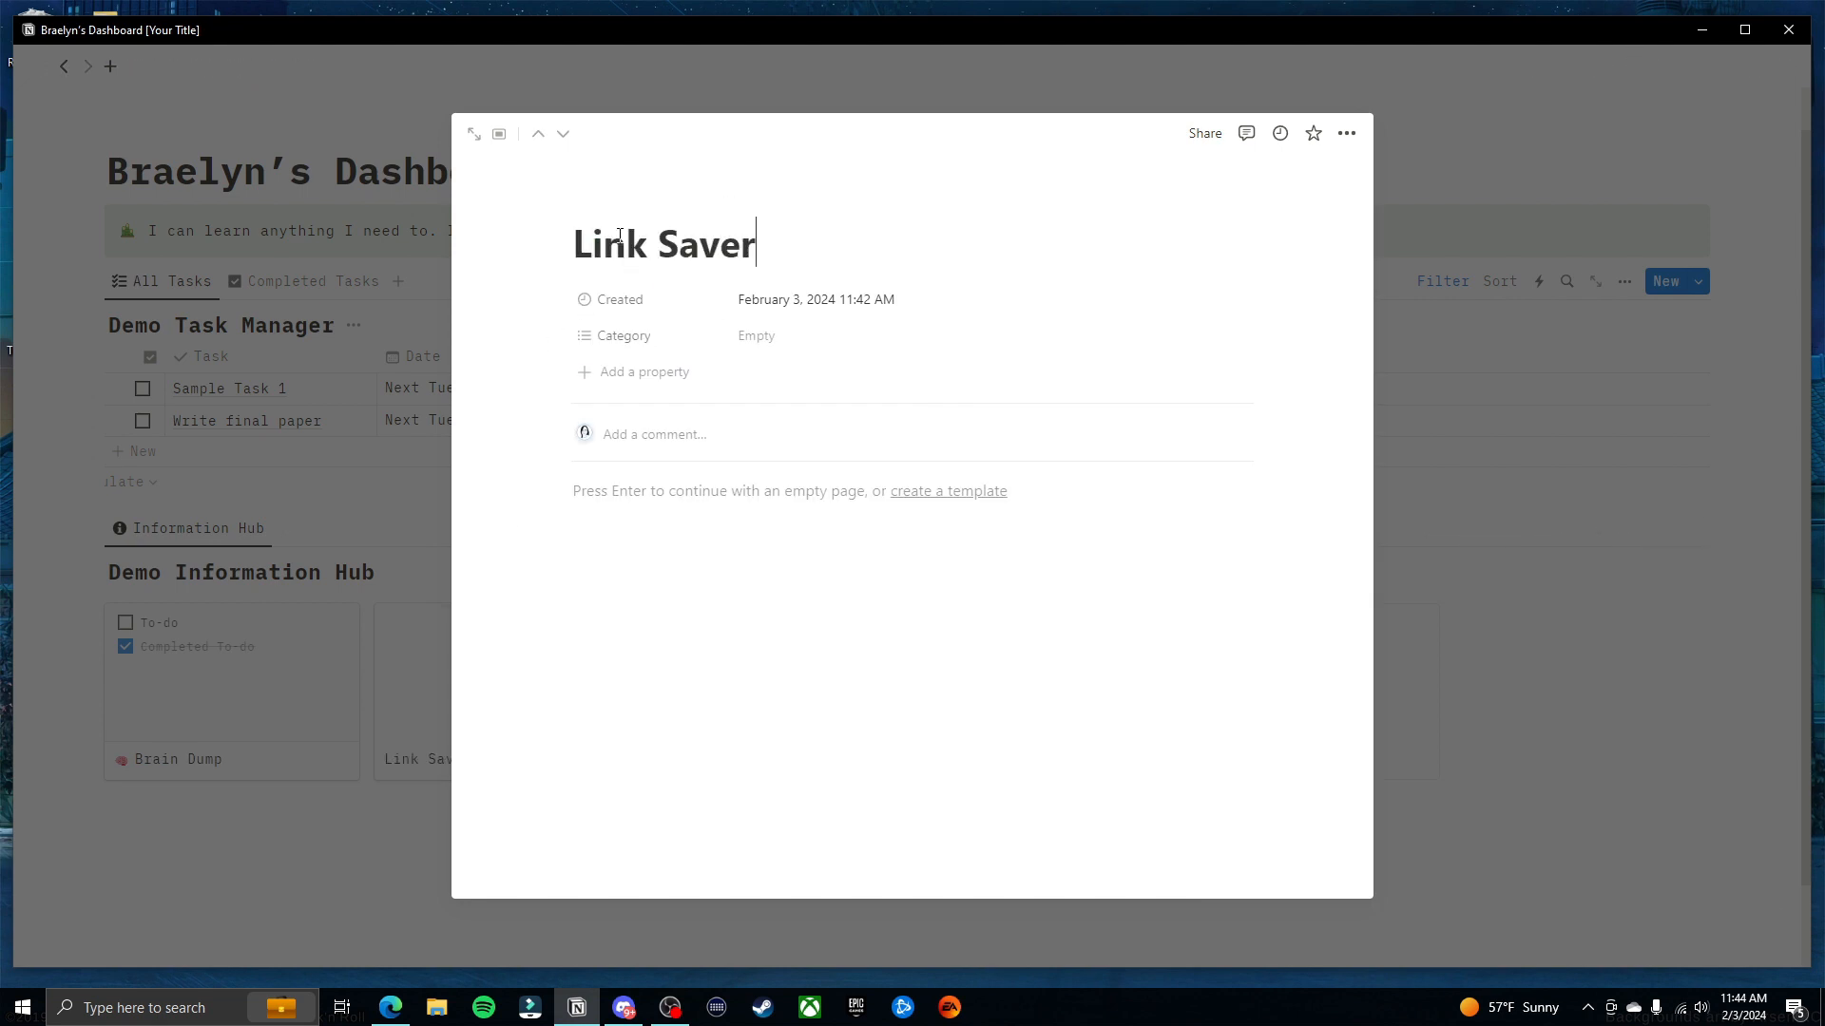
click(619, 203)
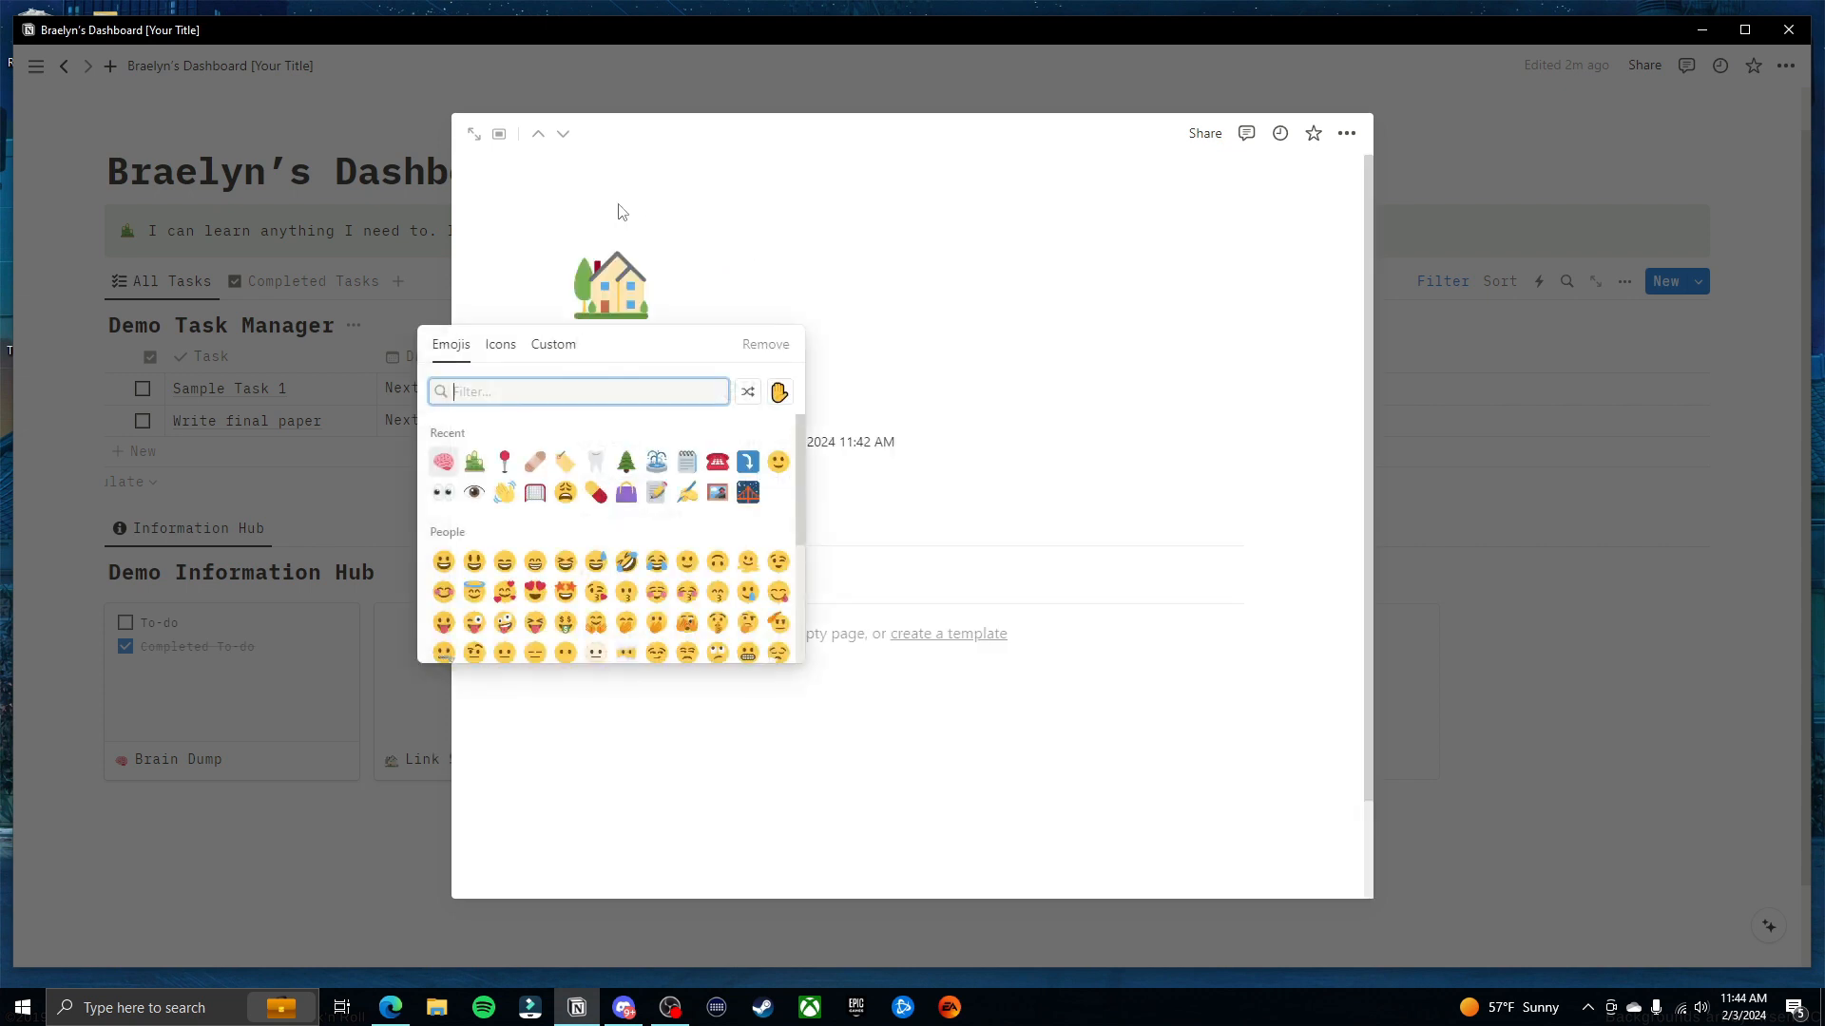
text(link)
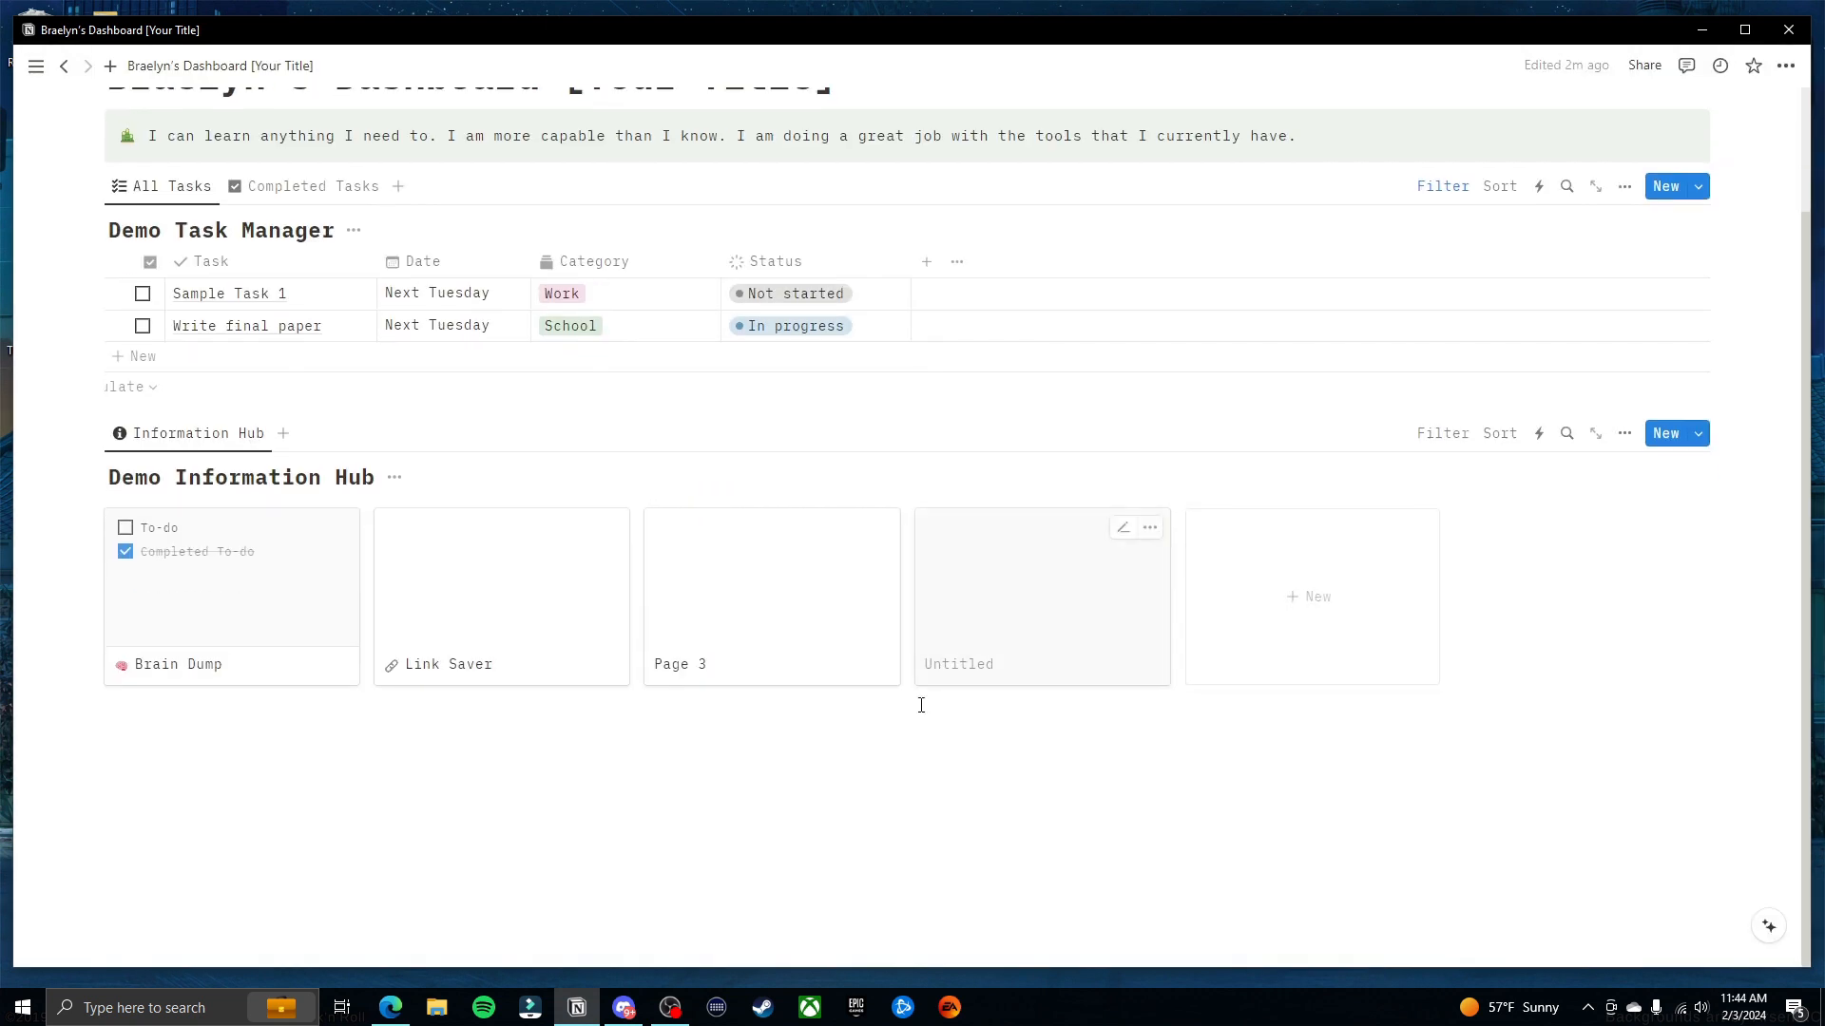
Insert an image block in the body of Page 3 and upload the green leaves picture into it
click(795, 615)
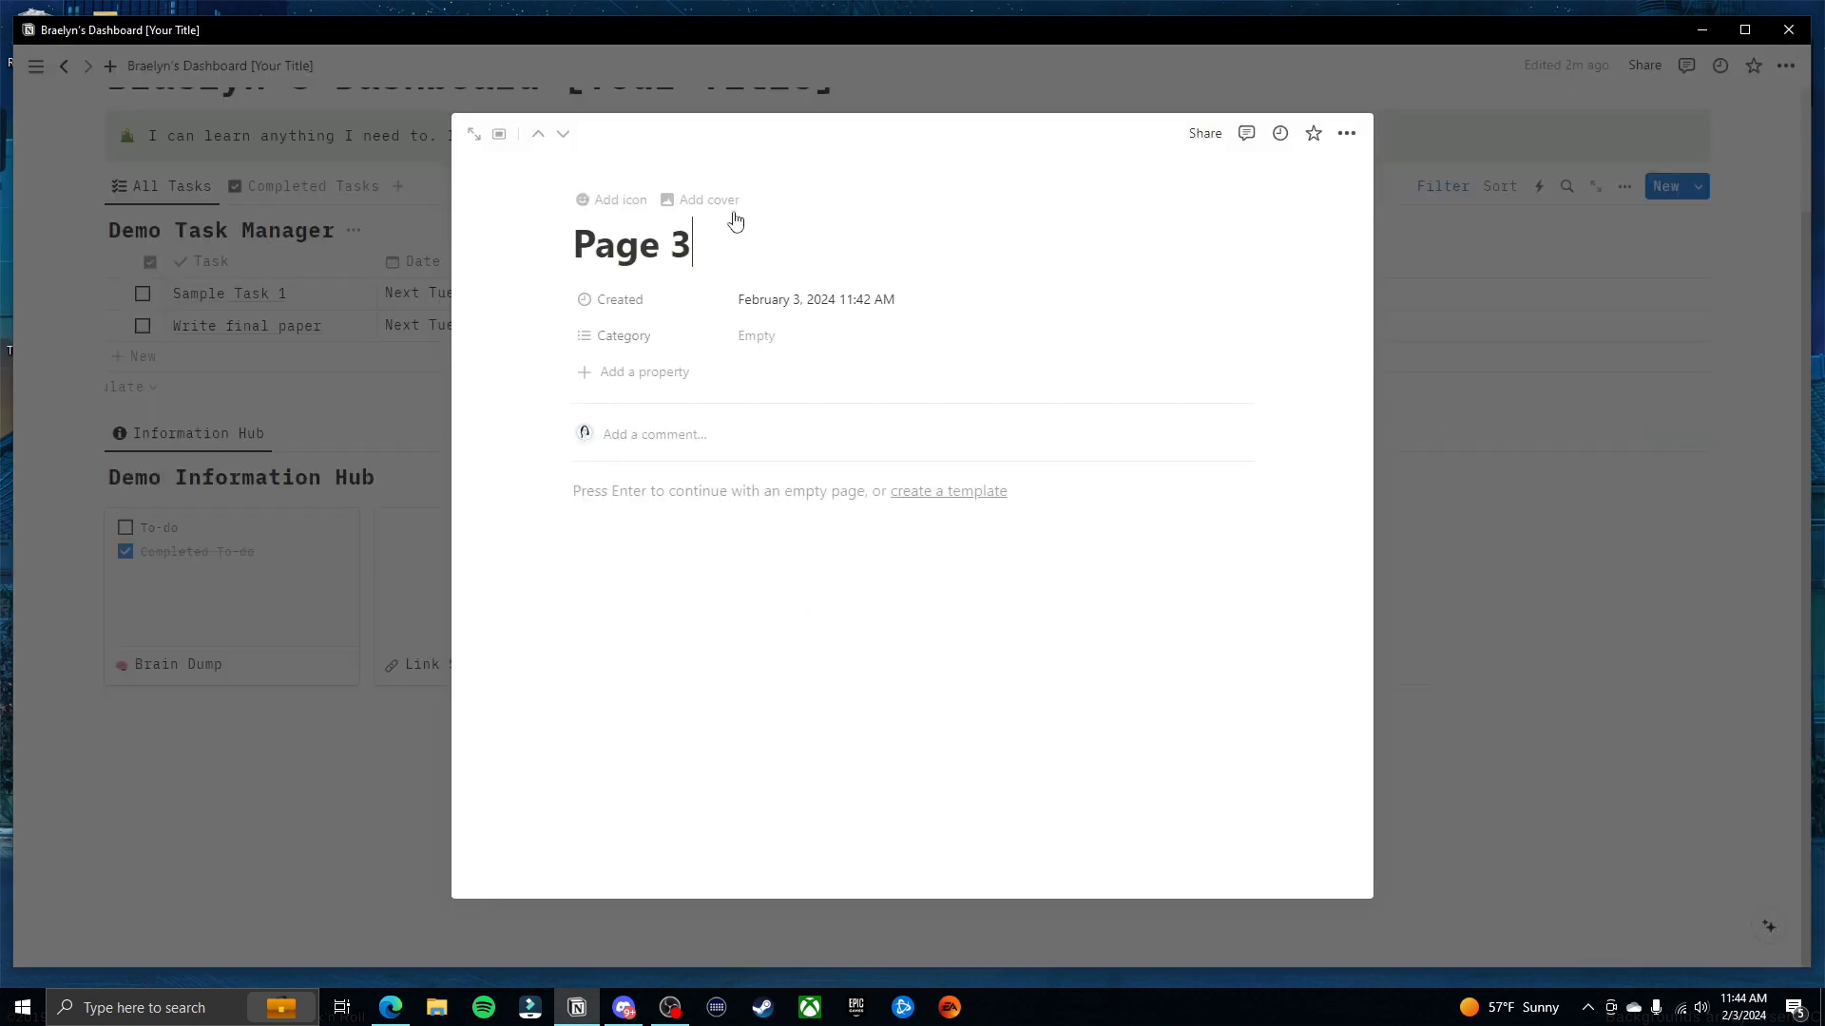
triple_click(696, 247)
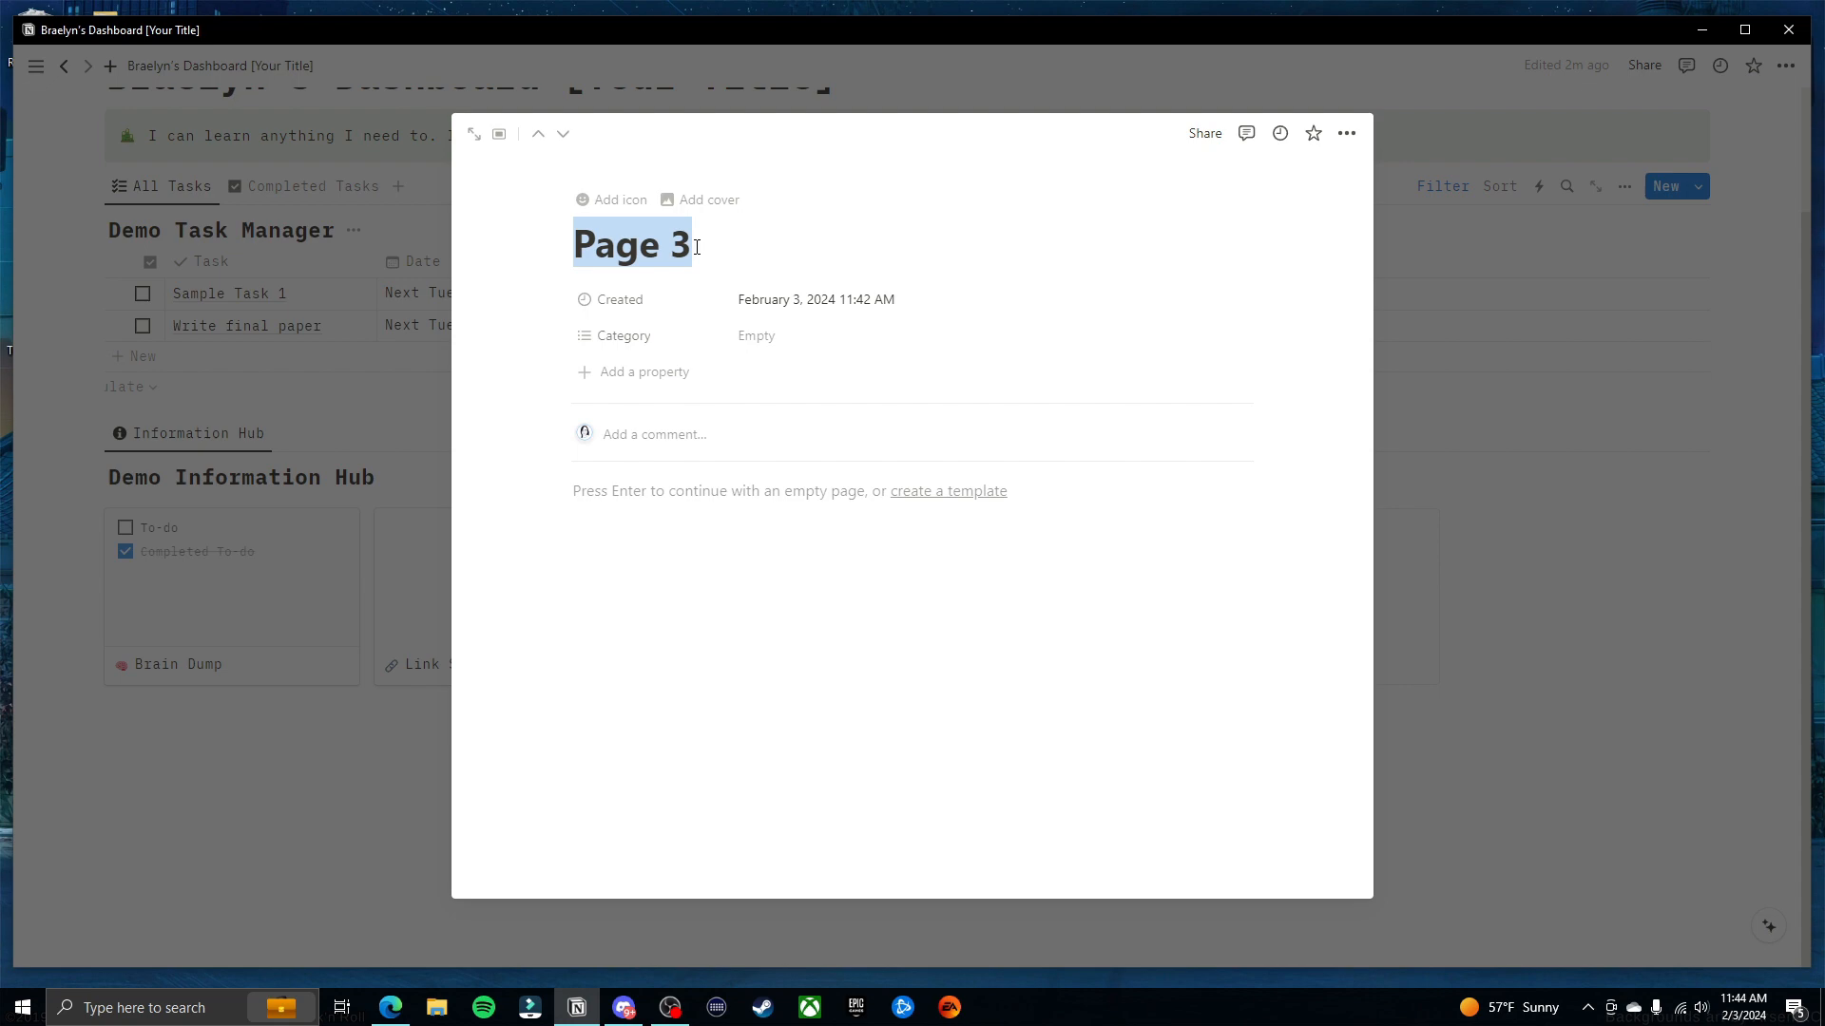
click(613, 497)
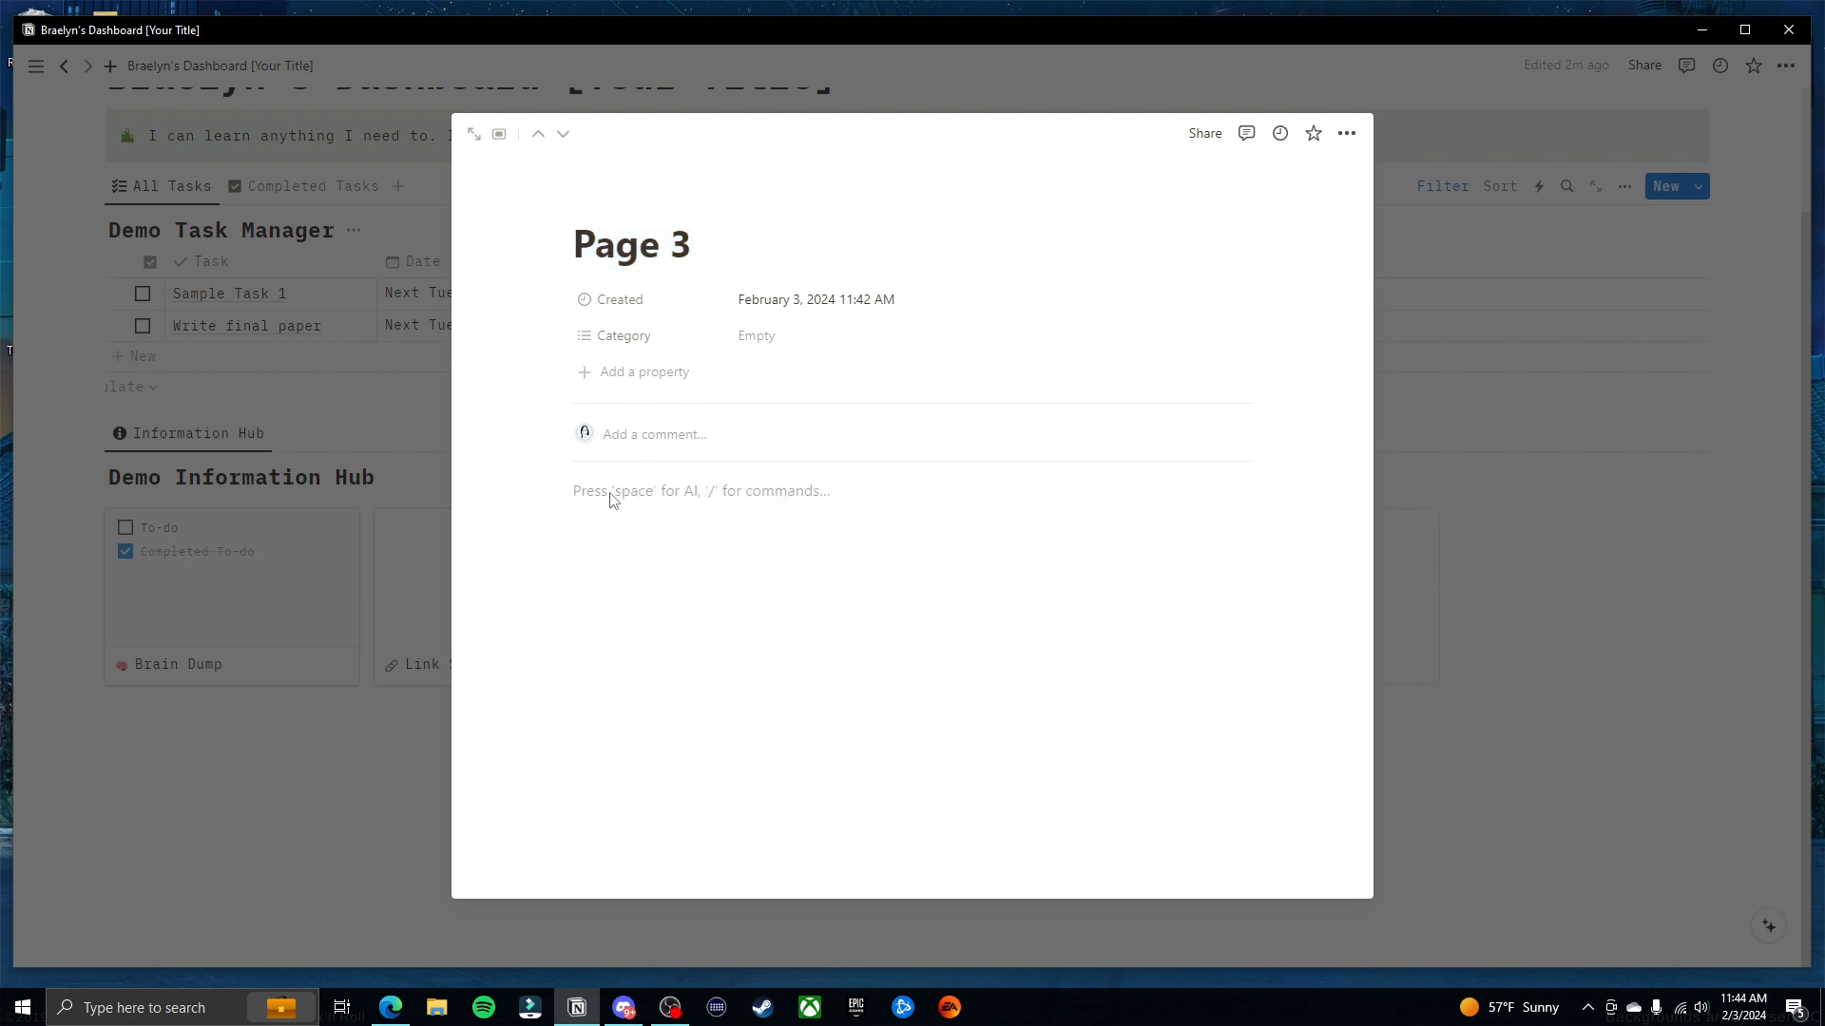
text(/im)
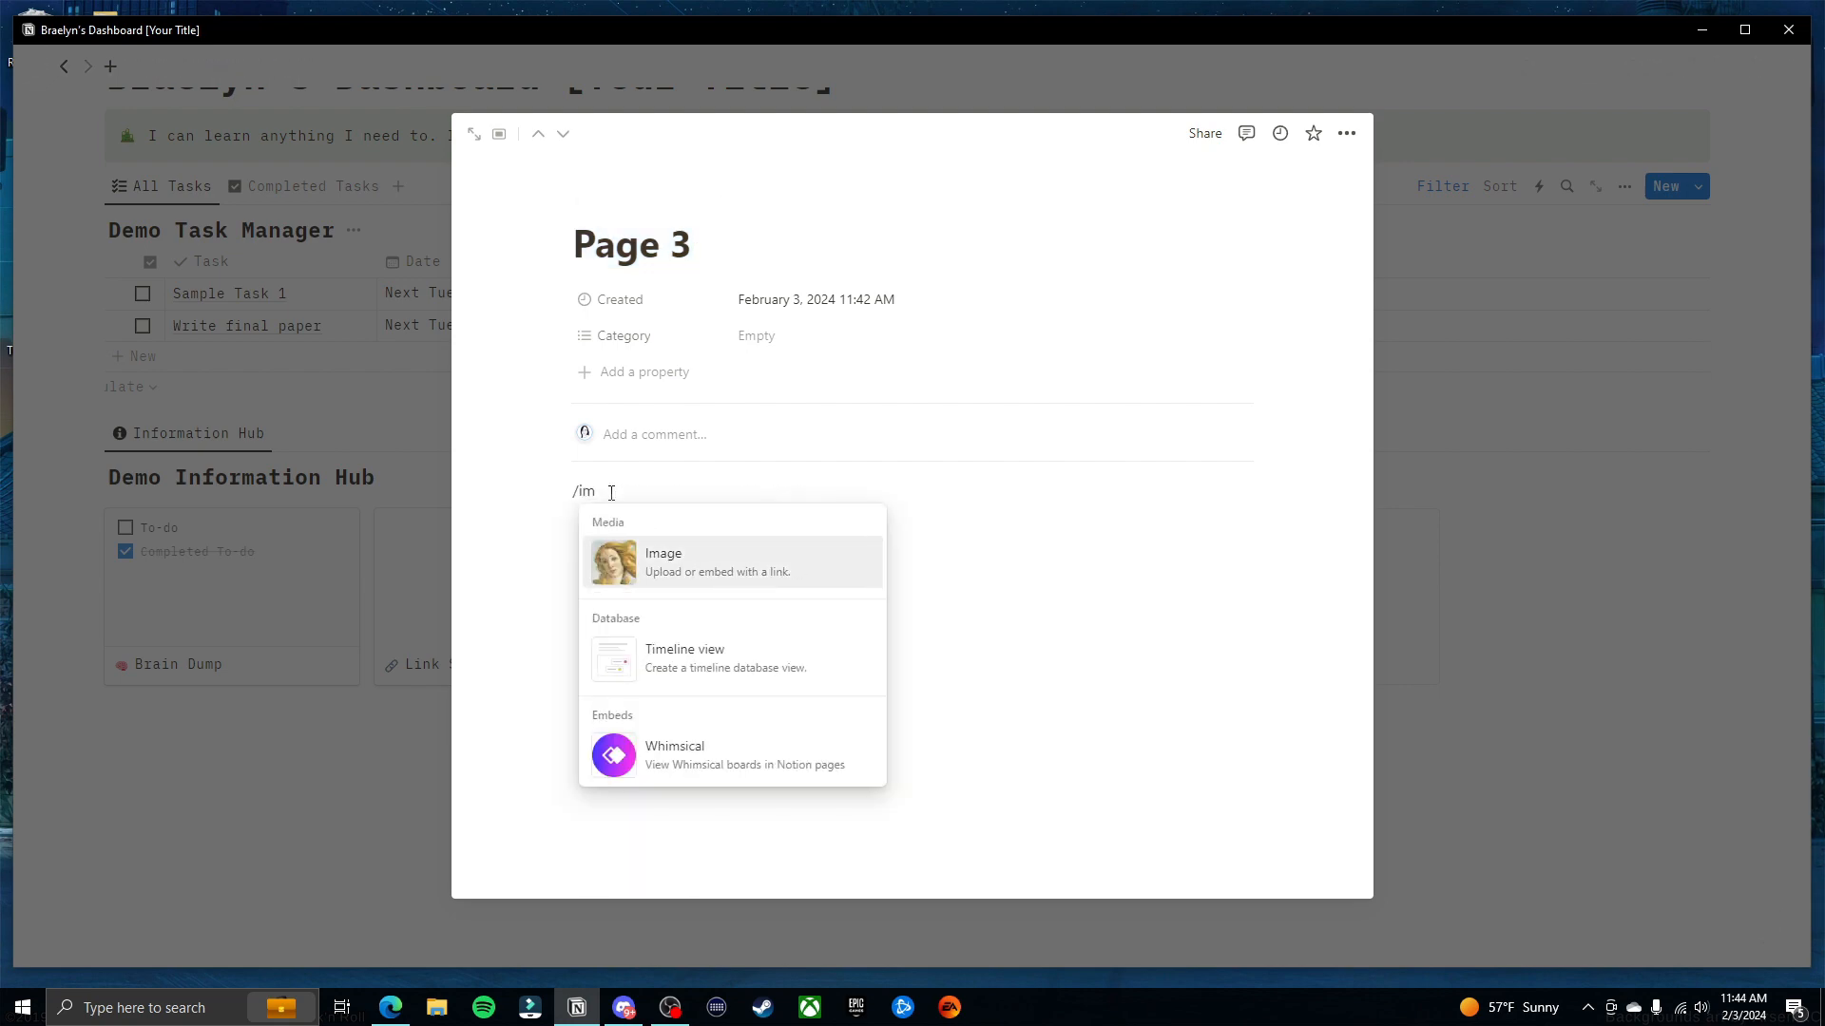
click(668, 566)
click(758, 841)
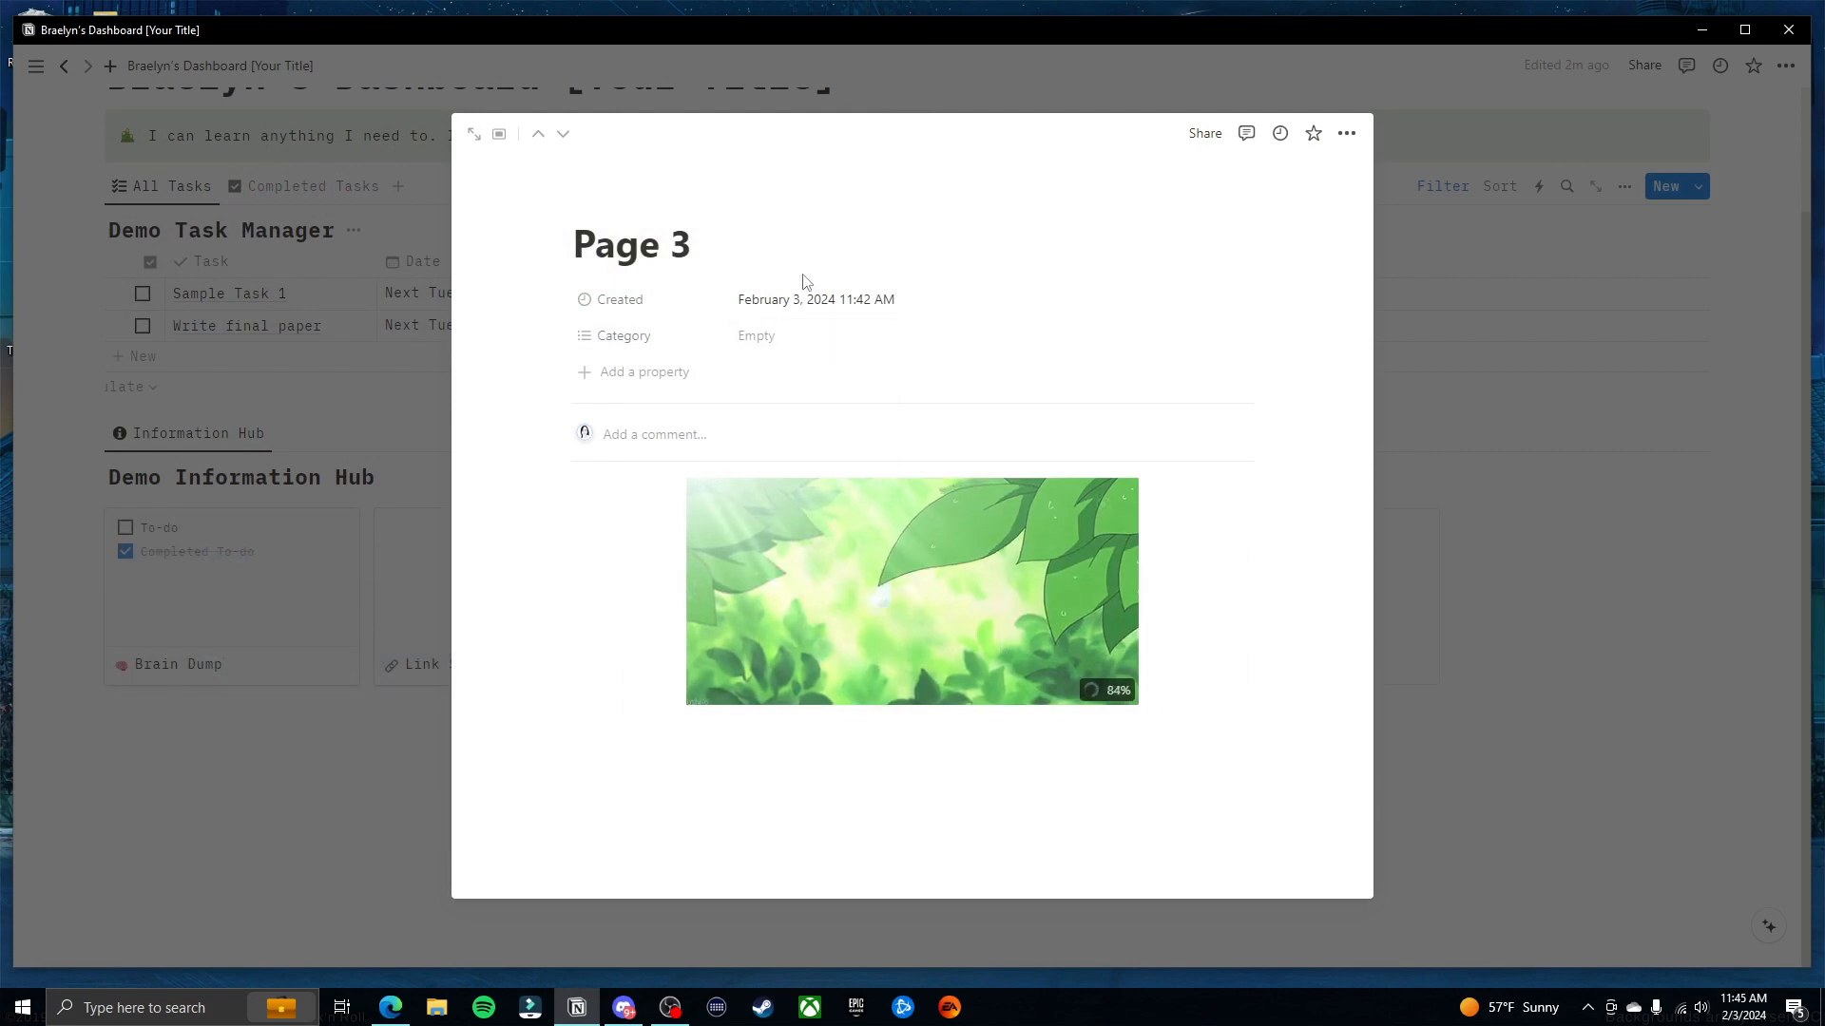
Assign the Home Page category to Page 3
click(807, 344)
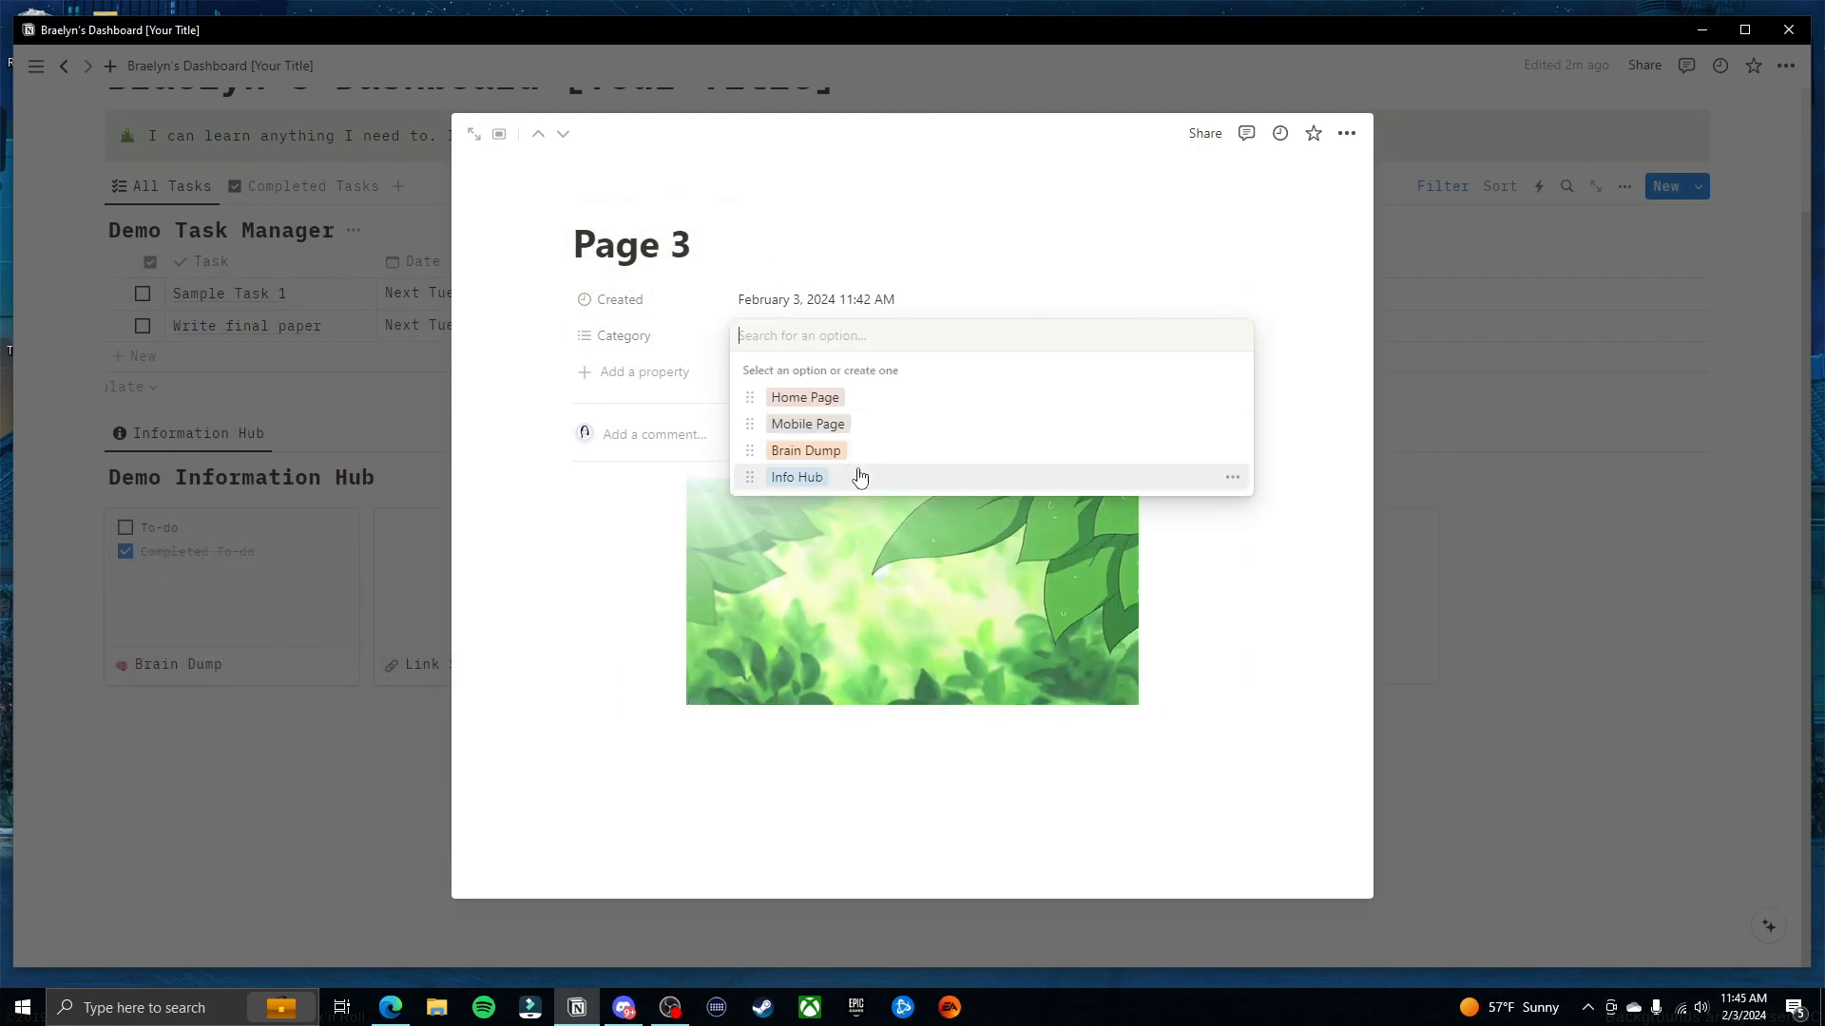
click(873, 398)
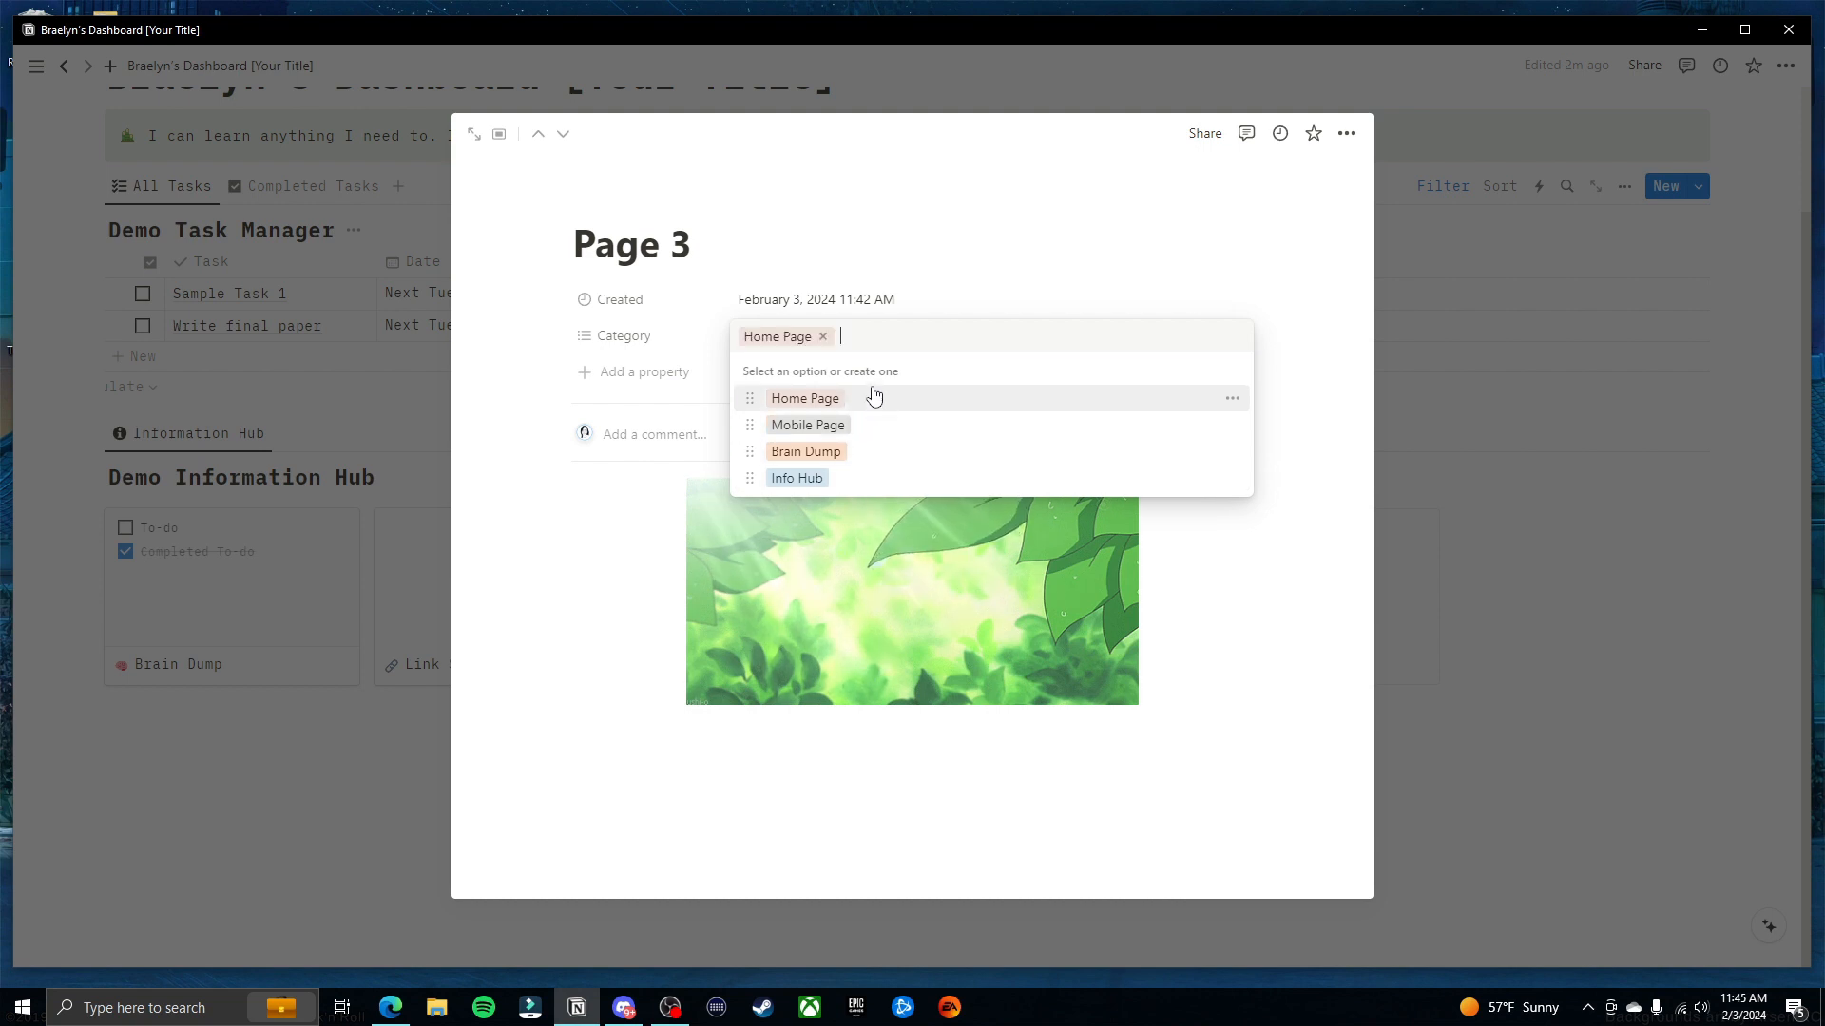
click(818, 293)
Rename Page 3 "The path you are on is where you are meant to be." and close the page
triple_click(680, 242)
text(The path you are)
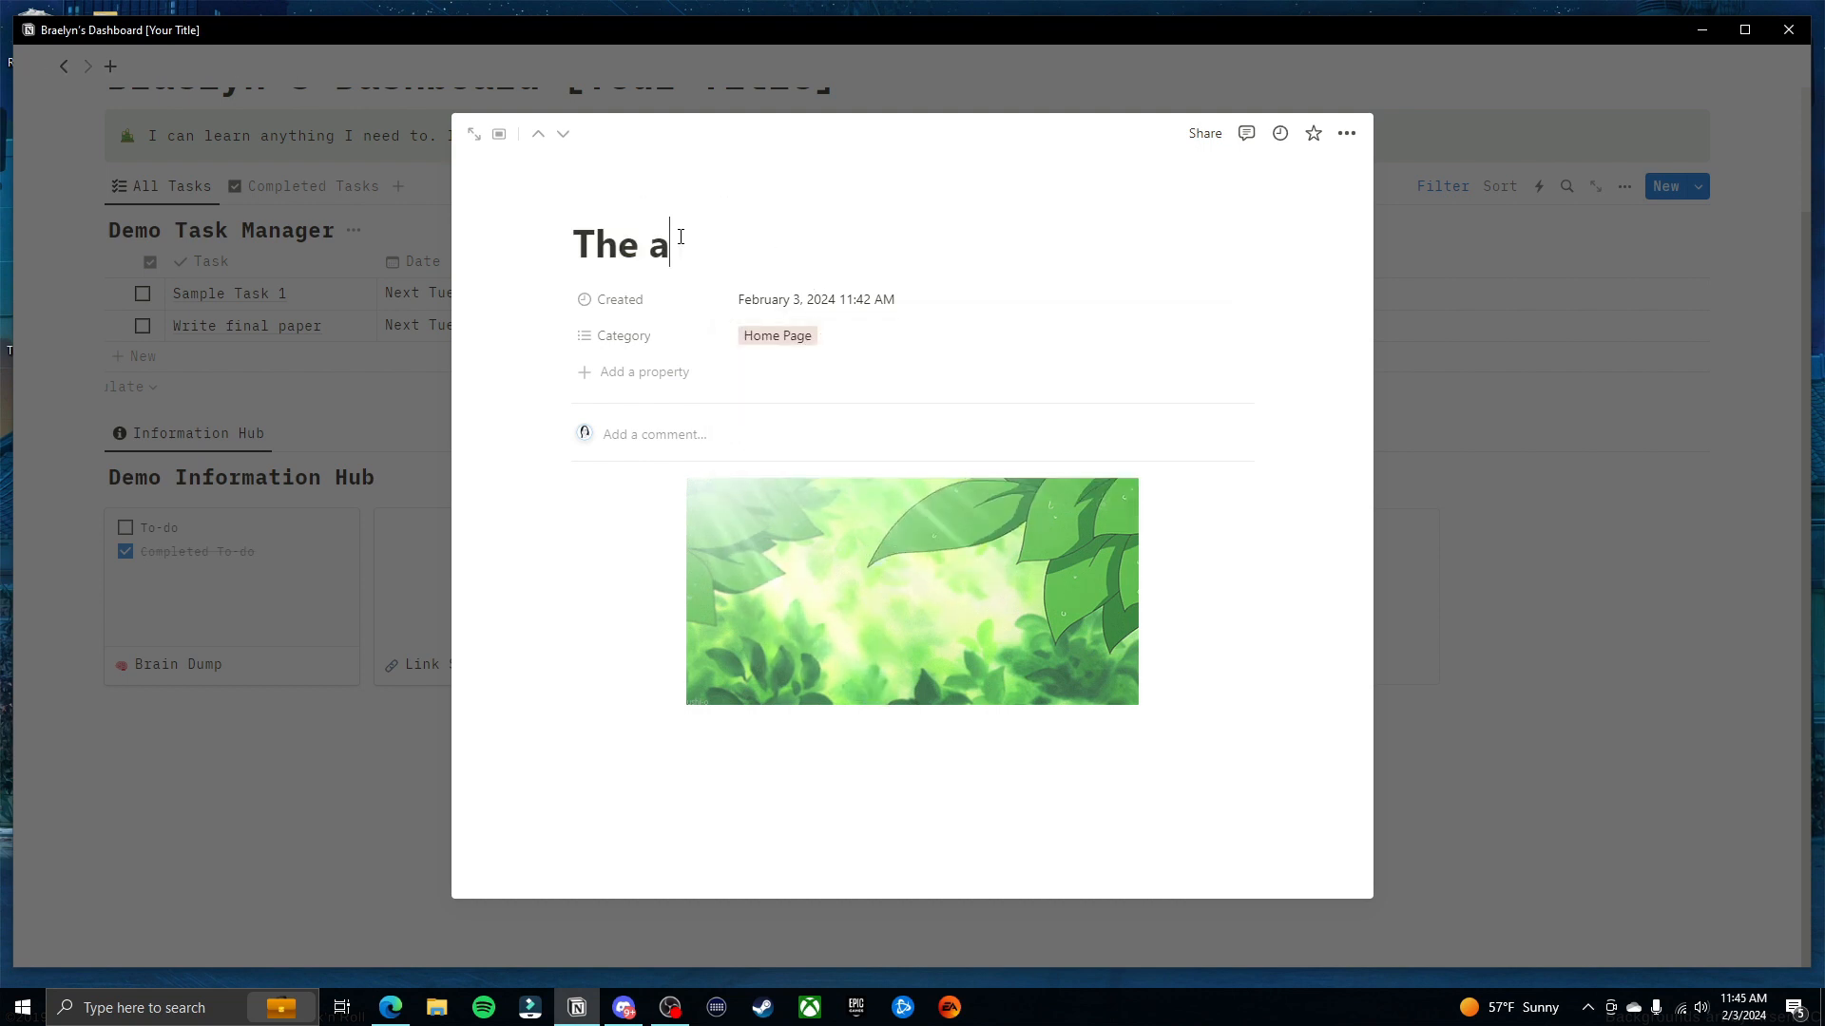
text( on )
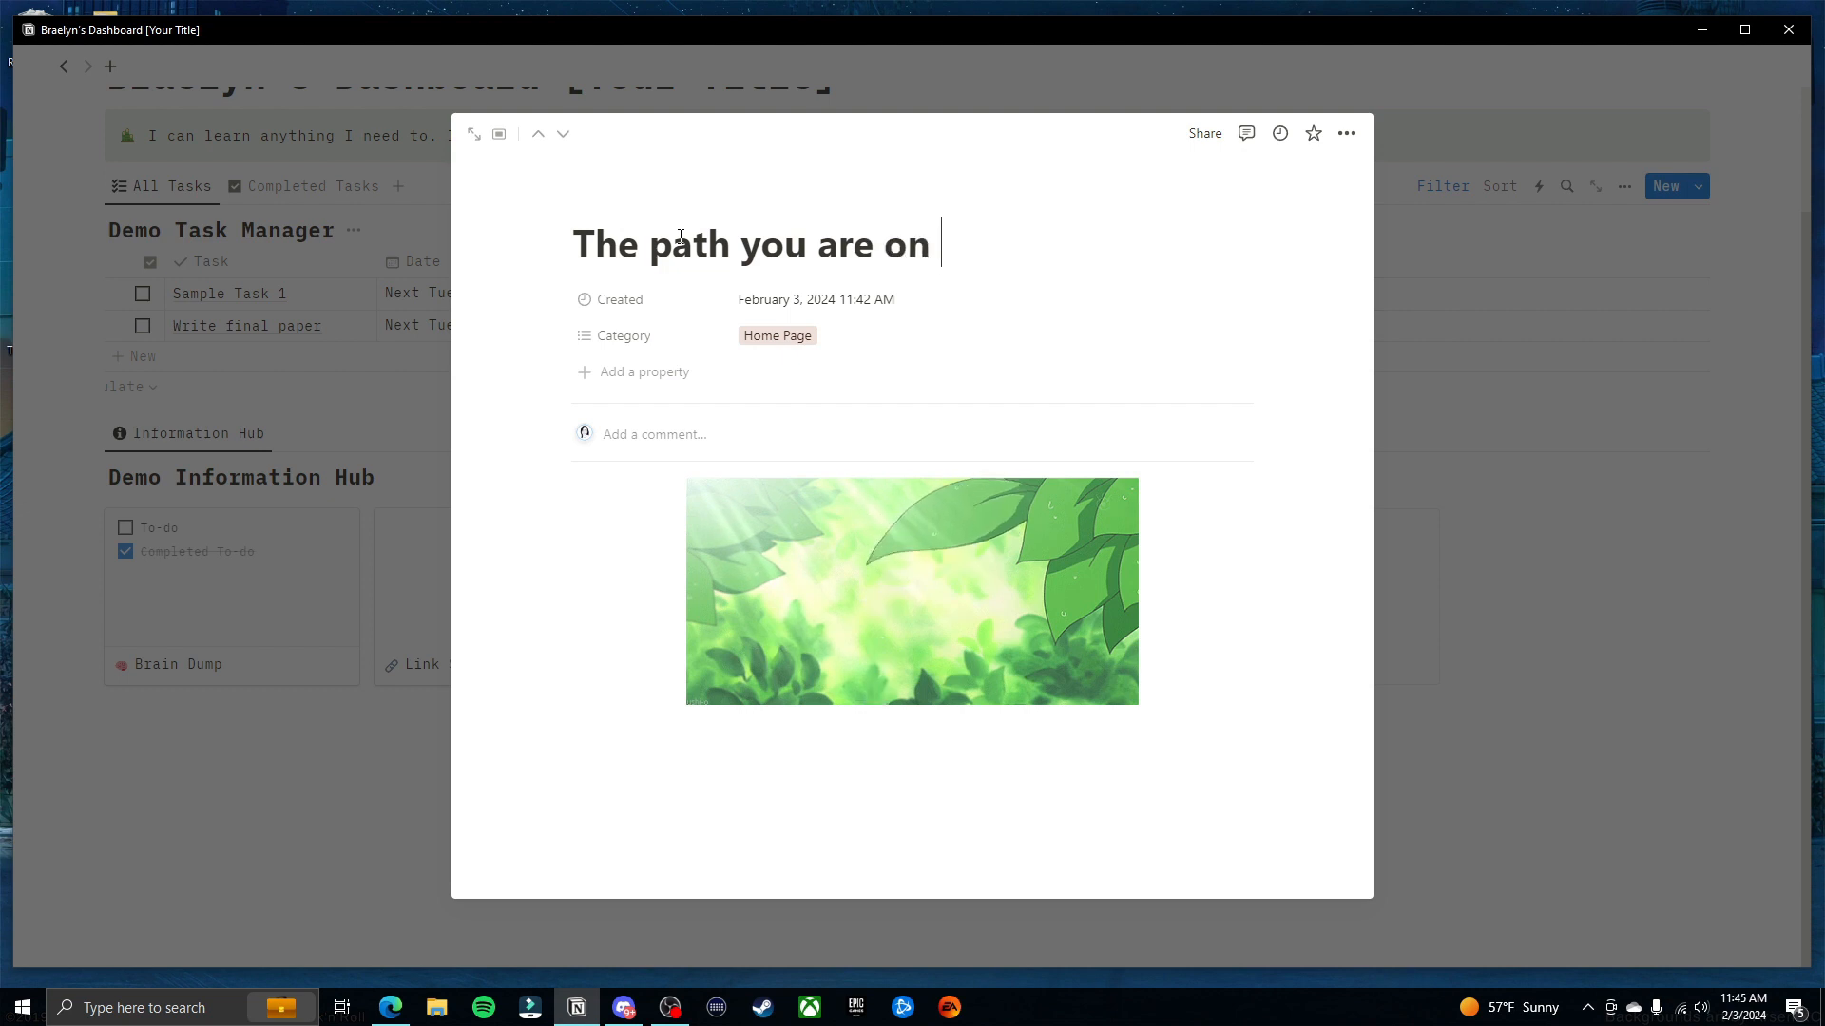
text(is what you are m)
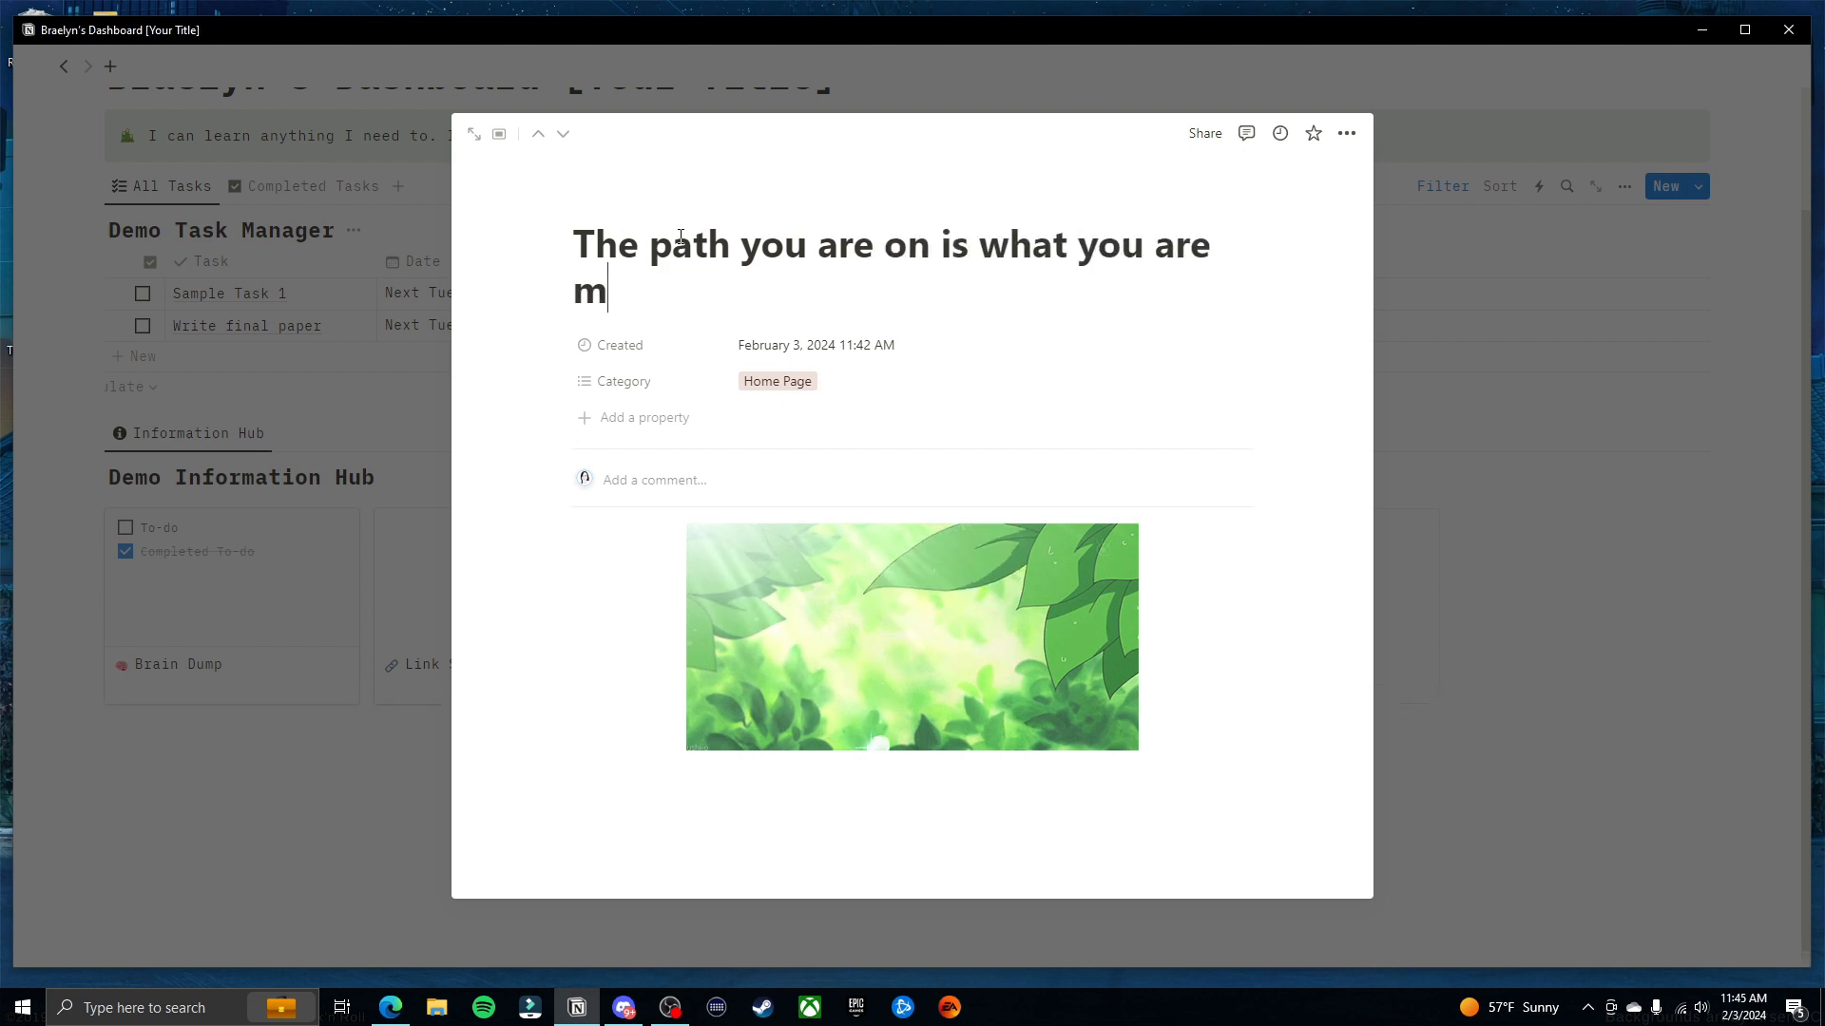
key(BackSpace)
key(BackSpace)
key(BackSpace)
key(BackSpace)
key(BackSpace)
key(BackSpace)
key(BackSpace)
key(BackSpace)
key(BackSpace)
key(BackSpace)
key(BackSpace)
key(BackSpace)
text(were)
key(BackSpace)
key(BackSpace)
key(BackSpace)
key(BackSpace)
key(BackSpace)
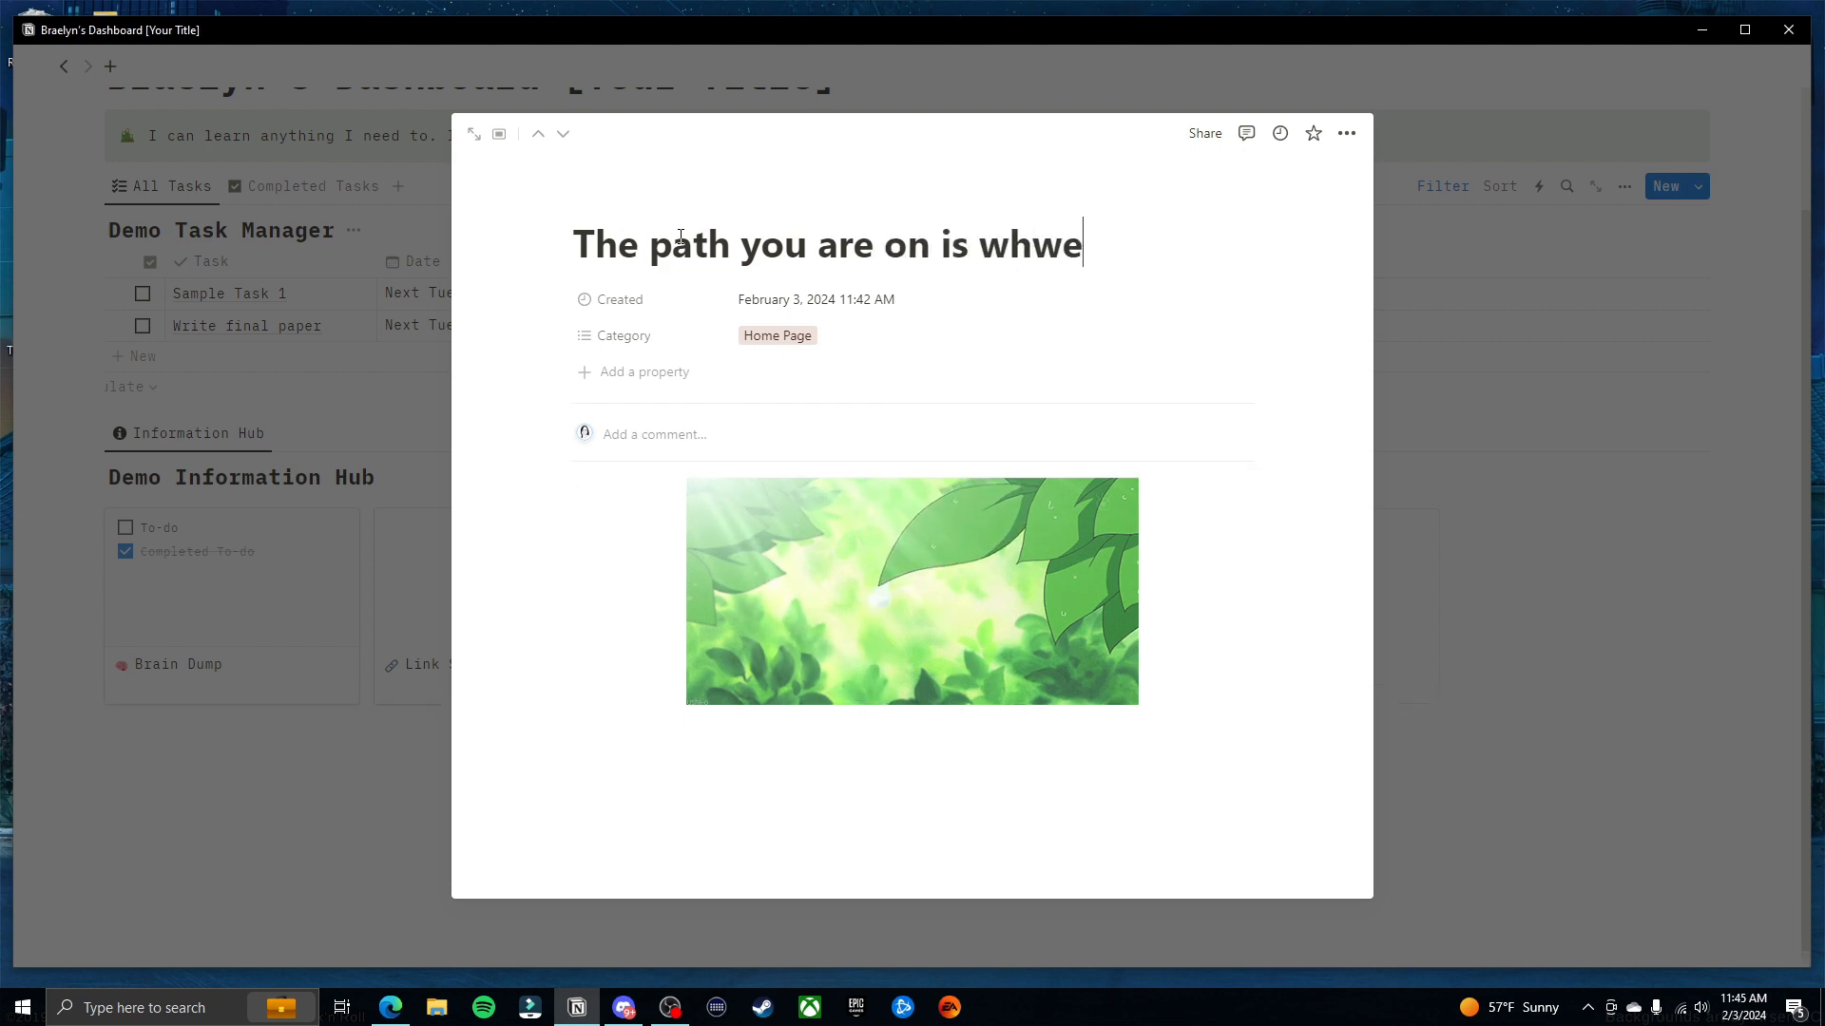
text(ere you are meant t ob)
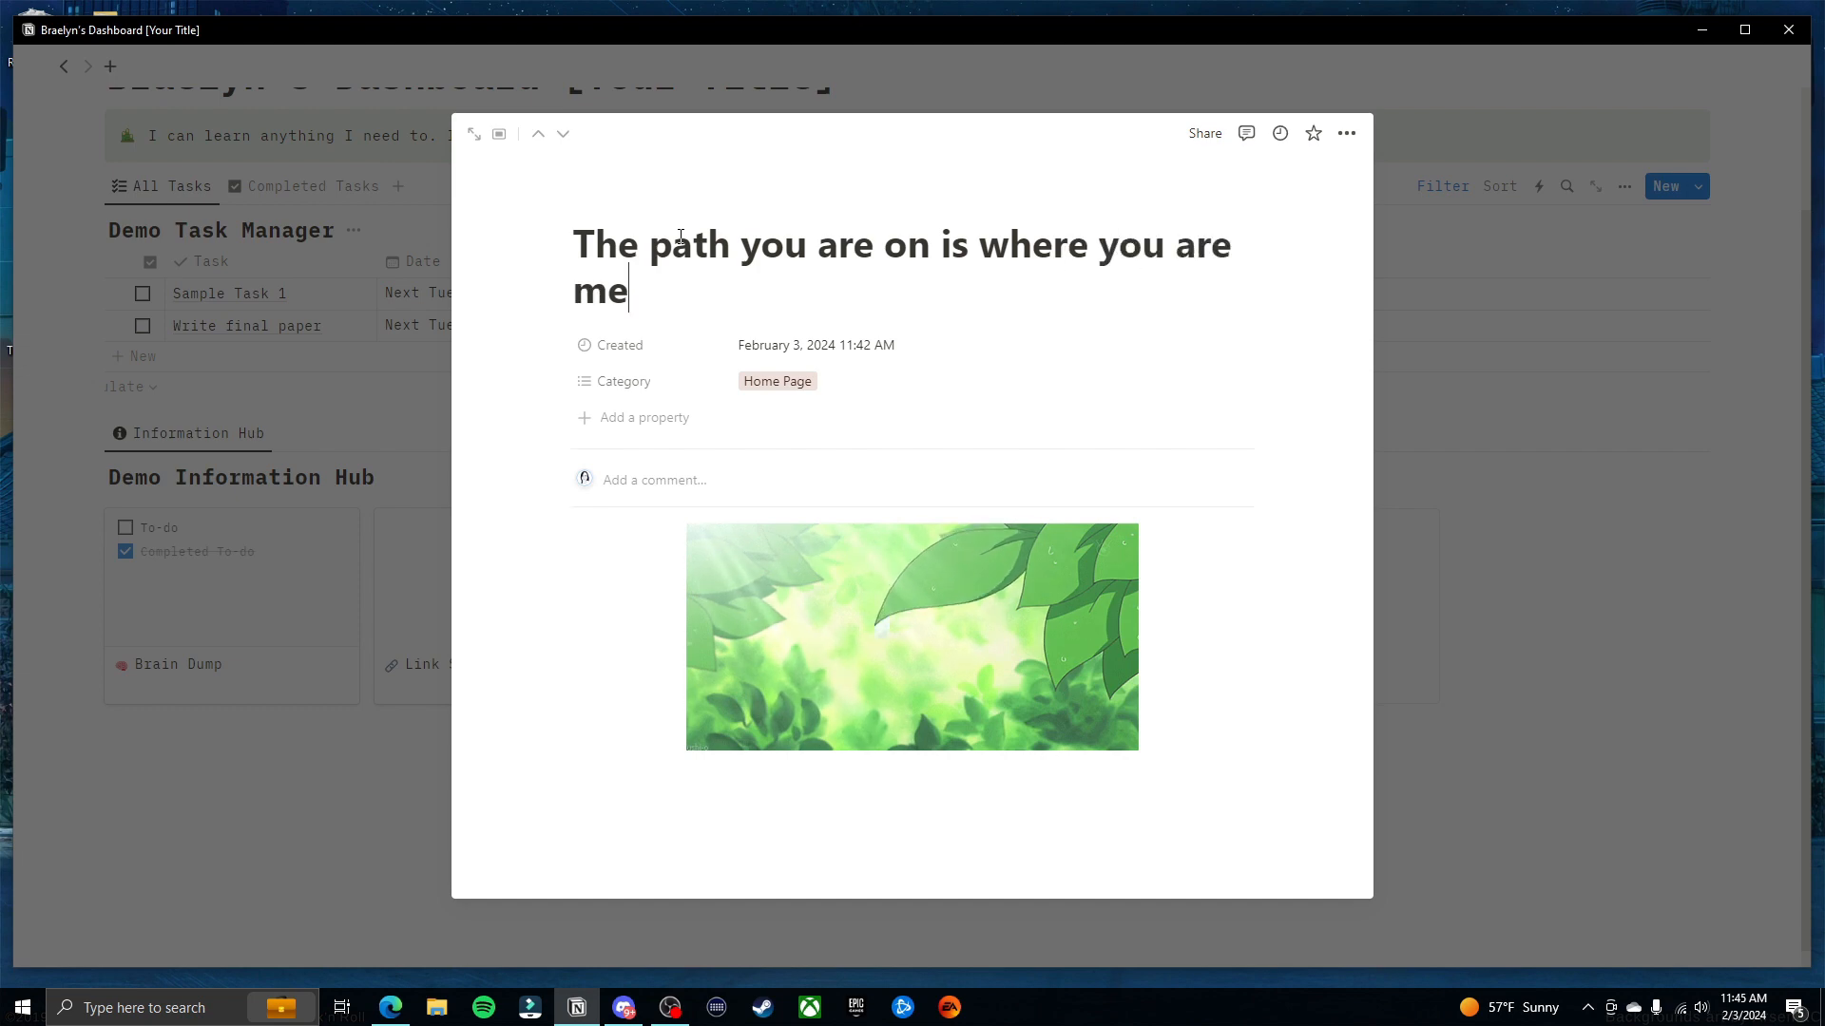
key(BackSpace)
key(BackSpace)
key(BackSpace)
text(o be.)
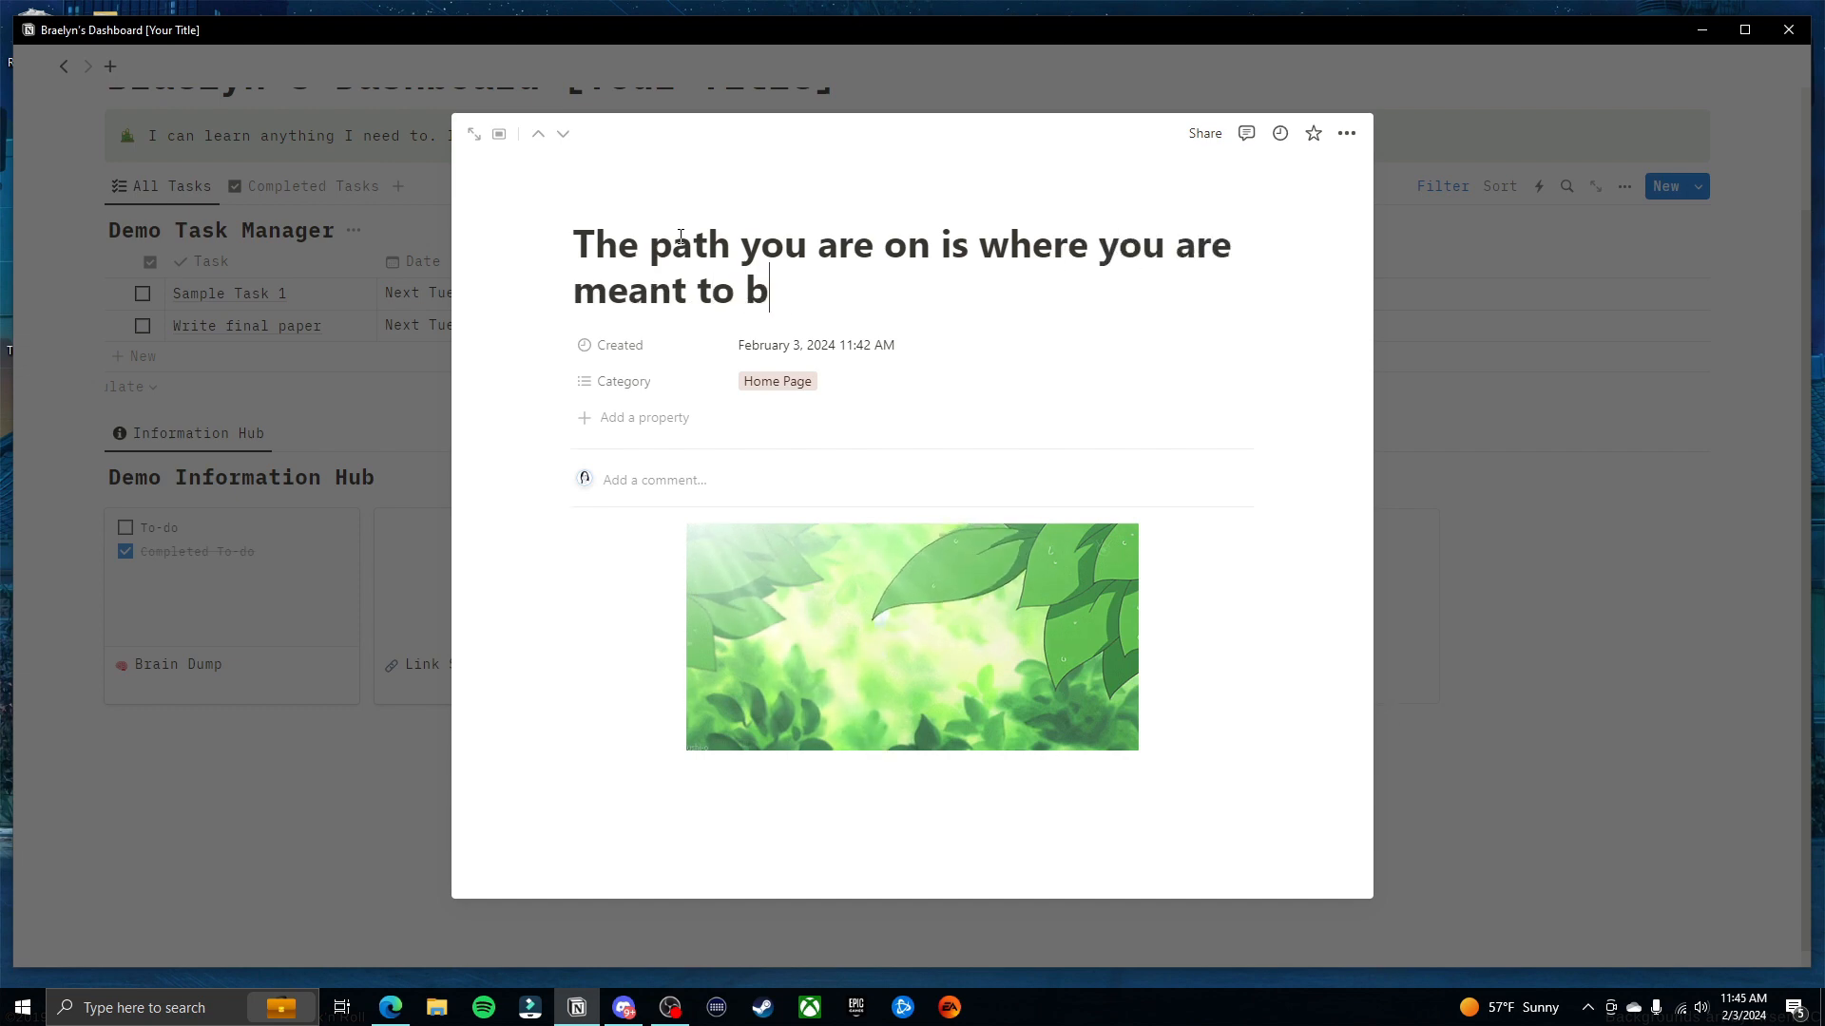
click(1526, 702)
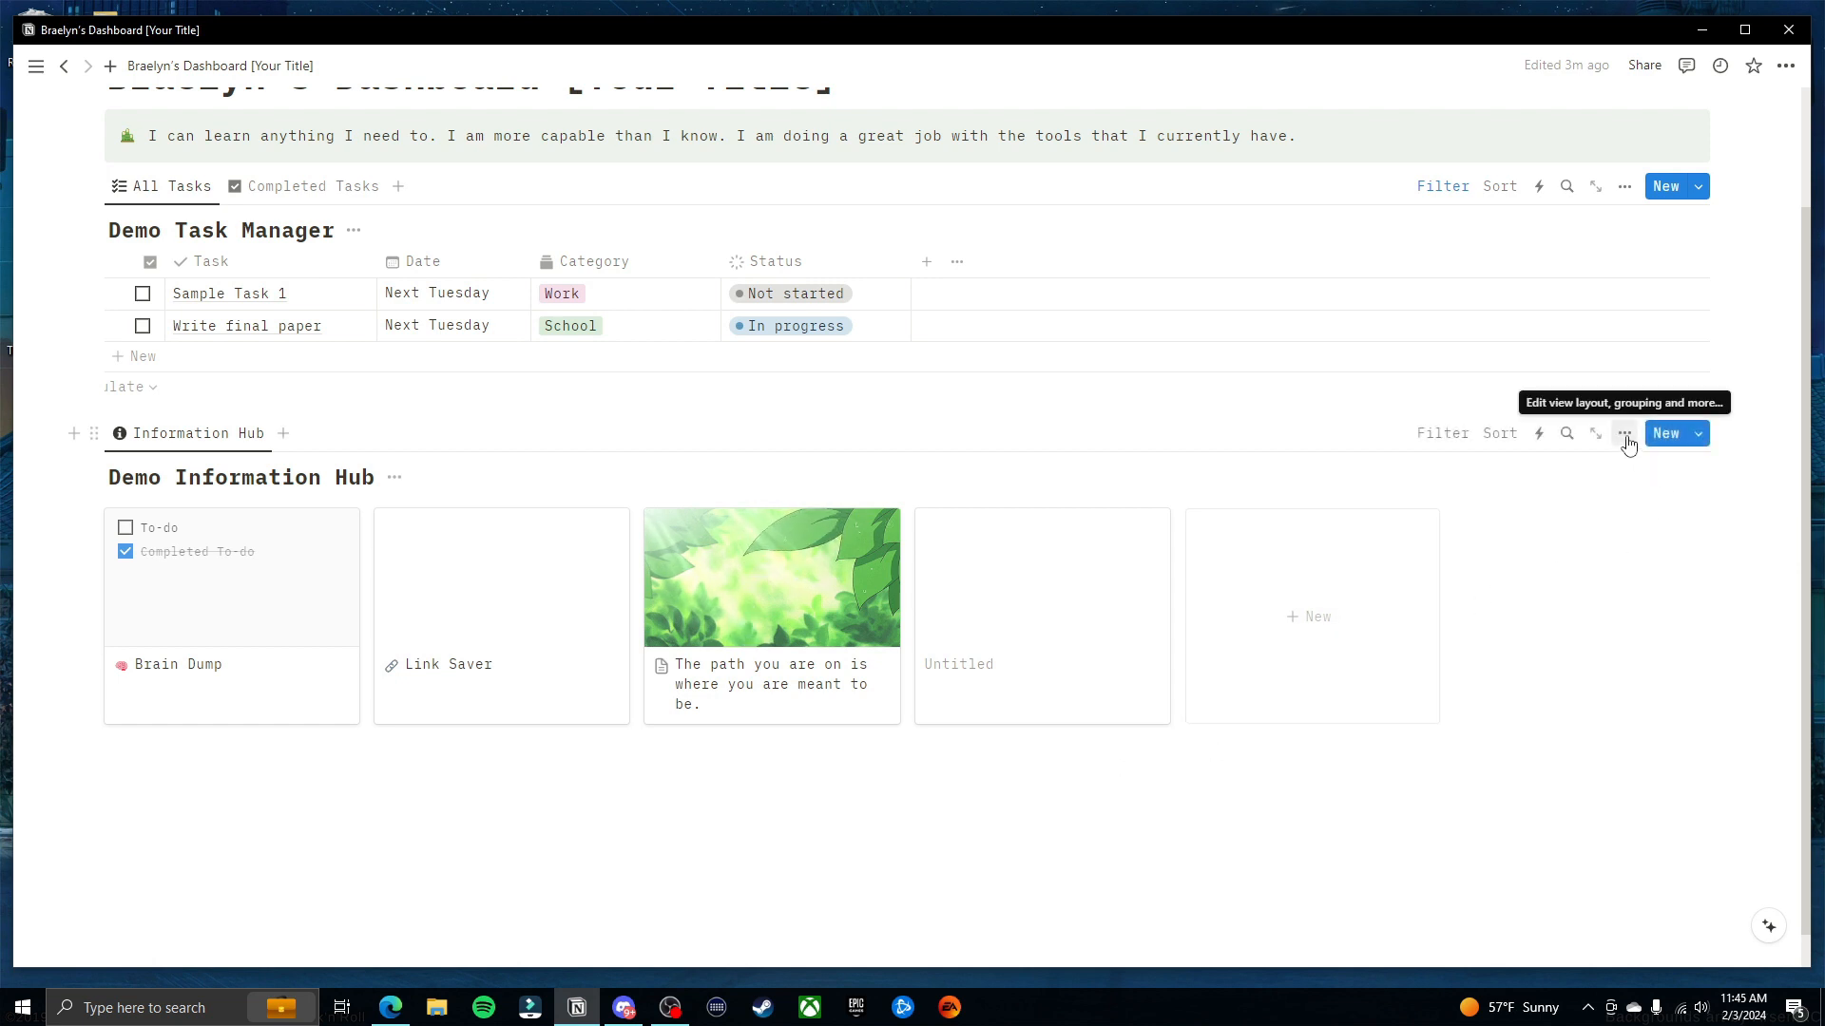
Set the card size of the Information Hub gallery view to Large
click(1624, 433)
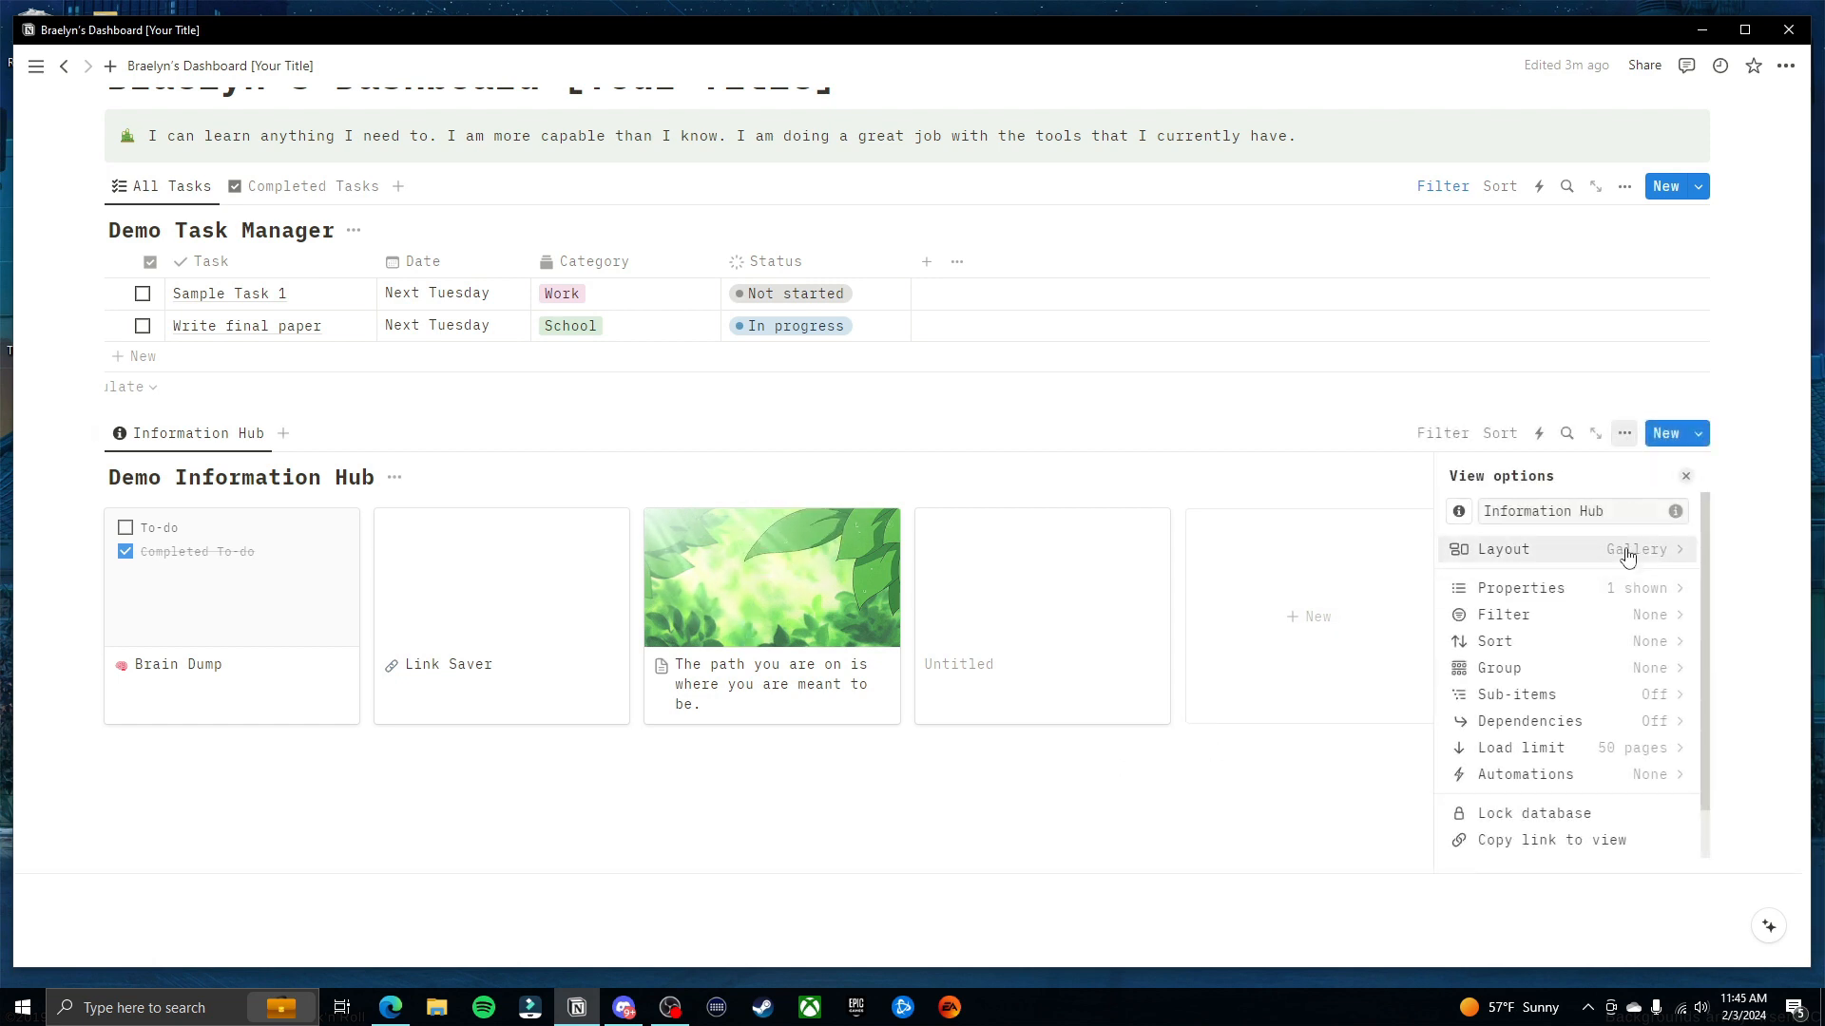
click(1670, 551)
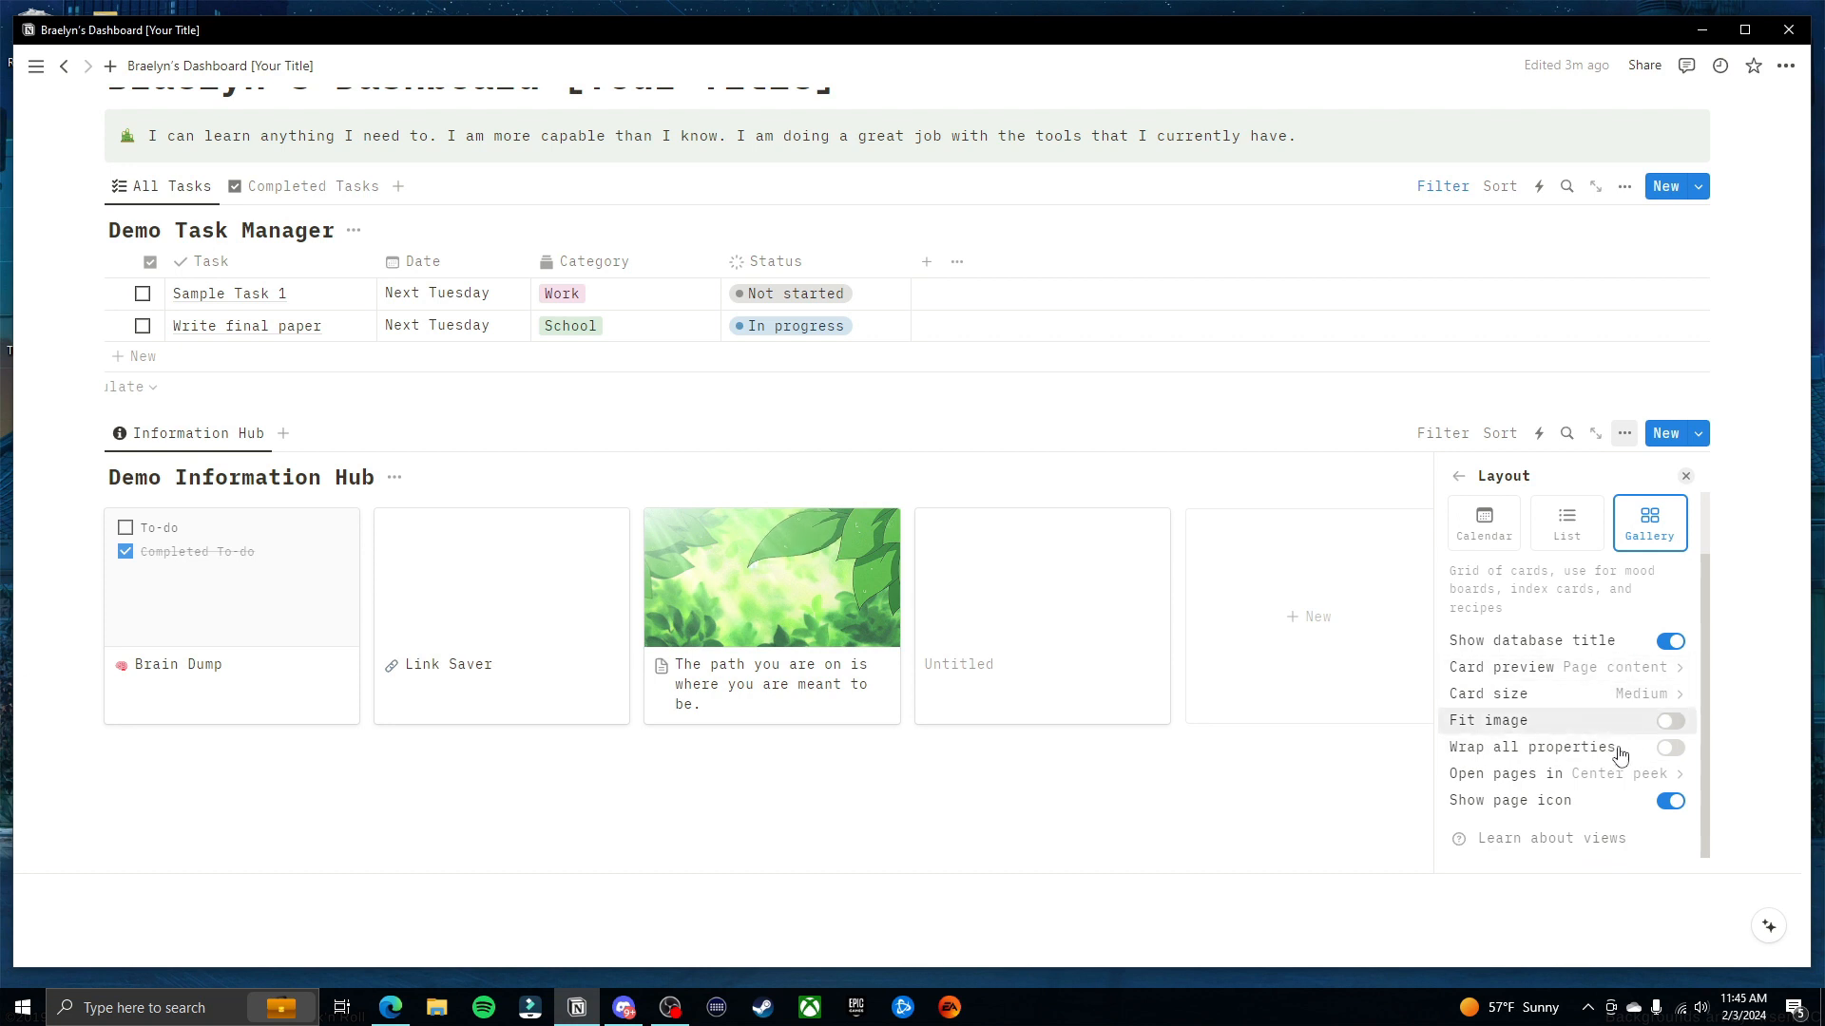
click(1658, 698)
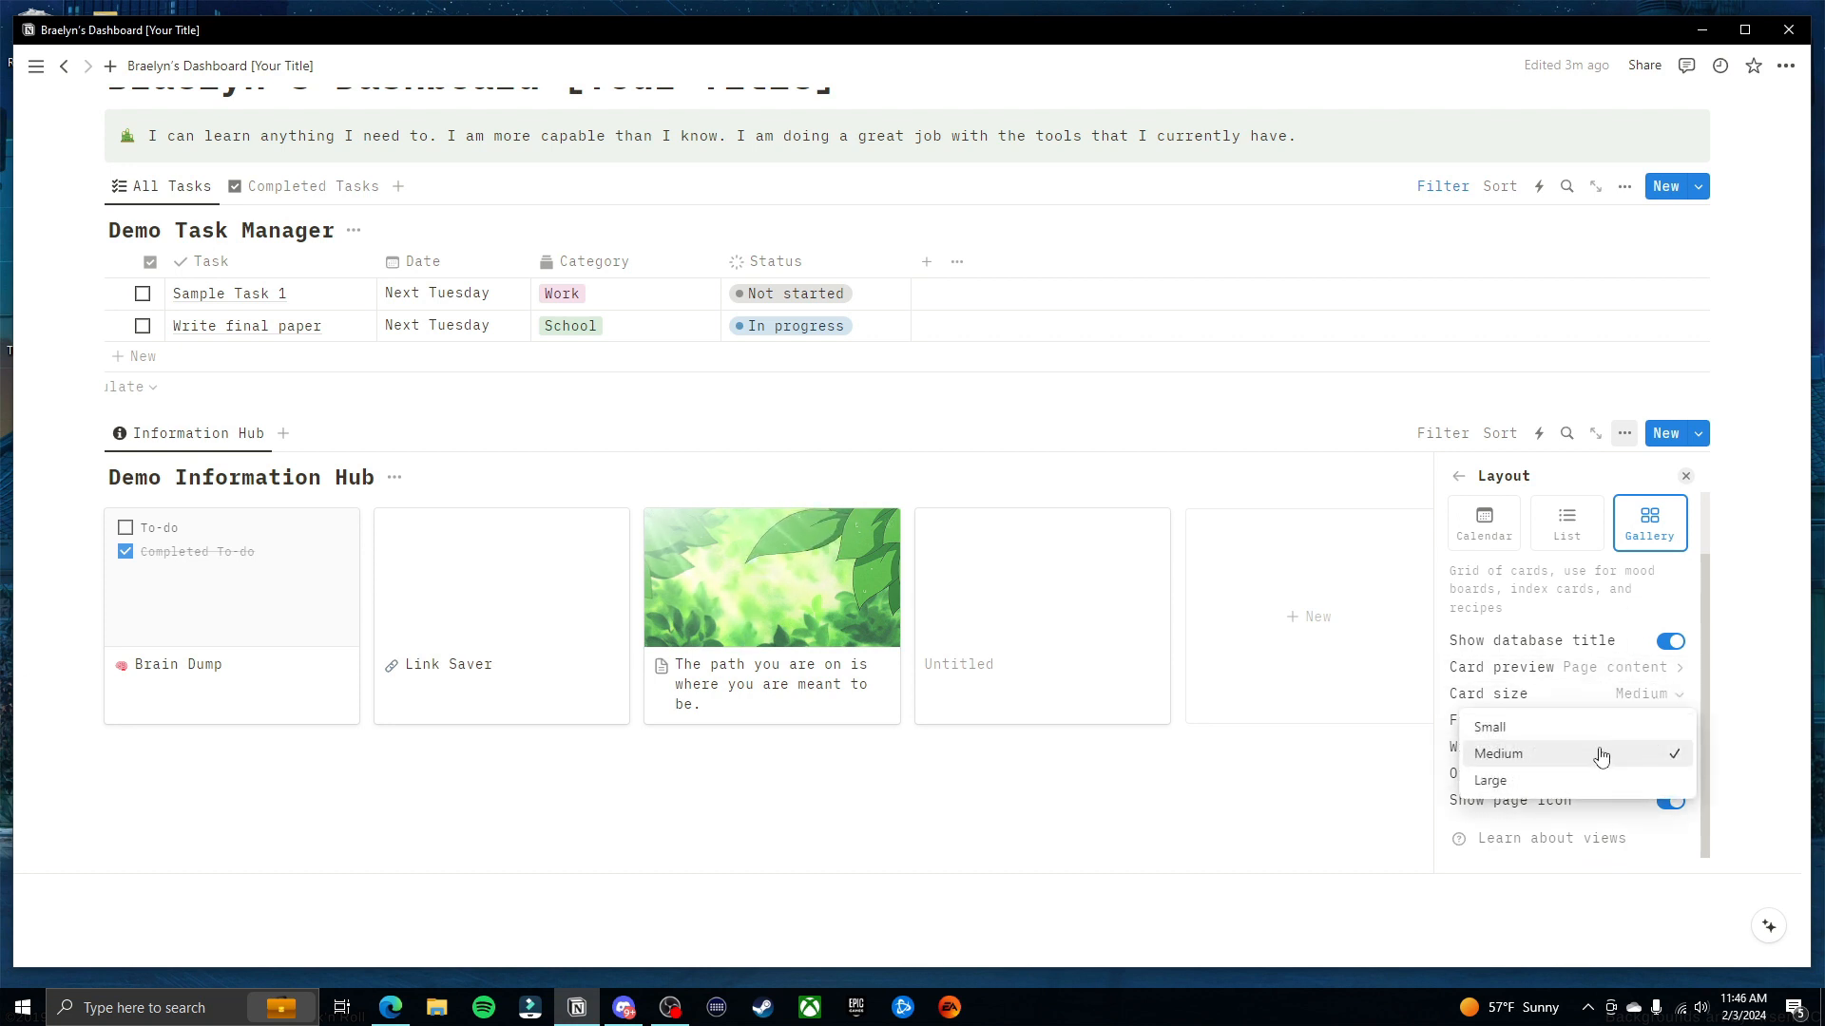
click(1573, 783)
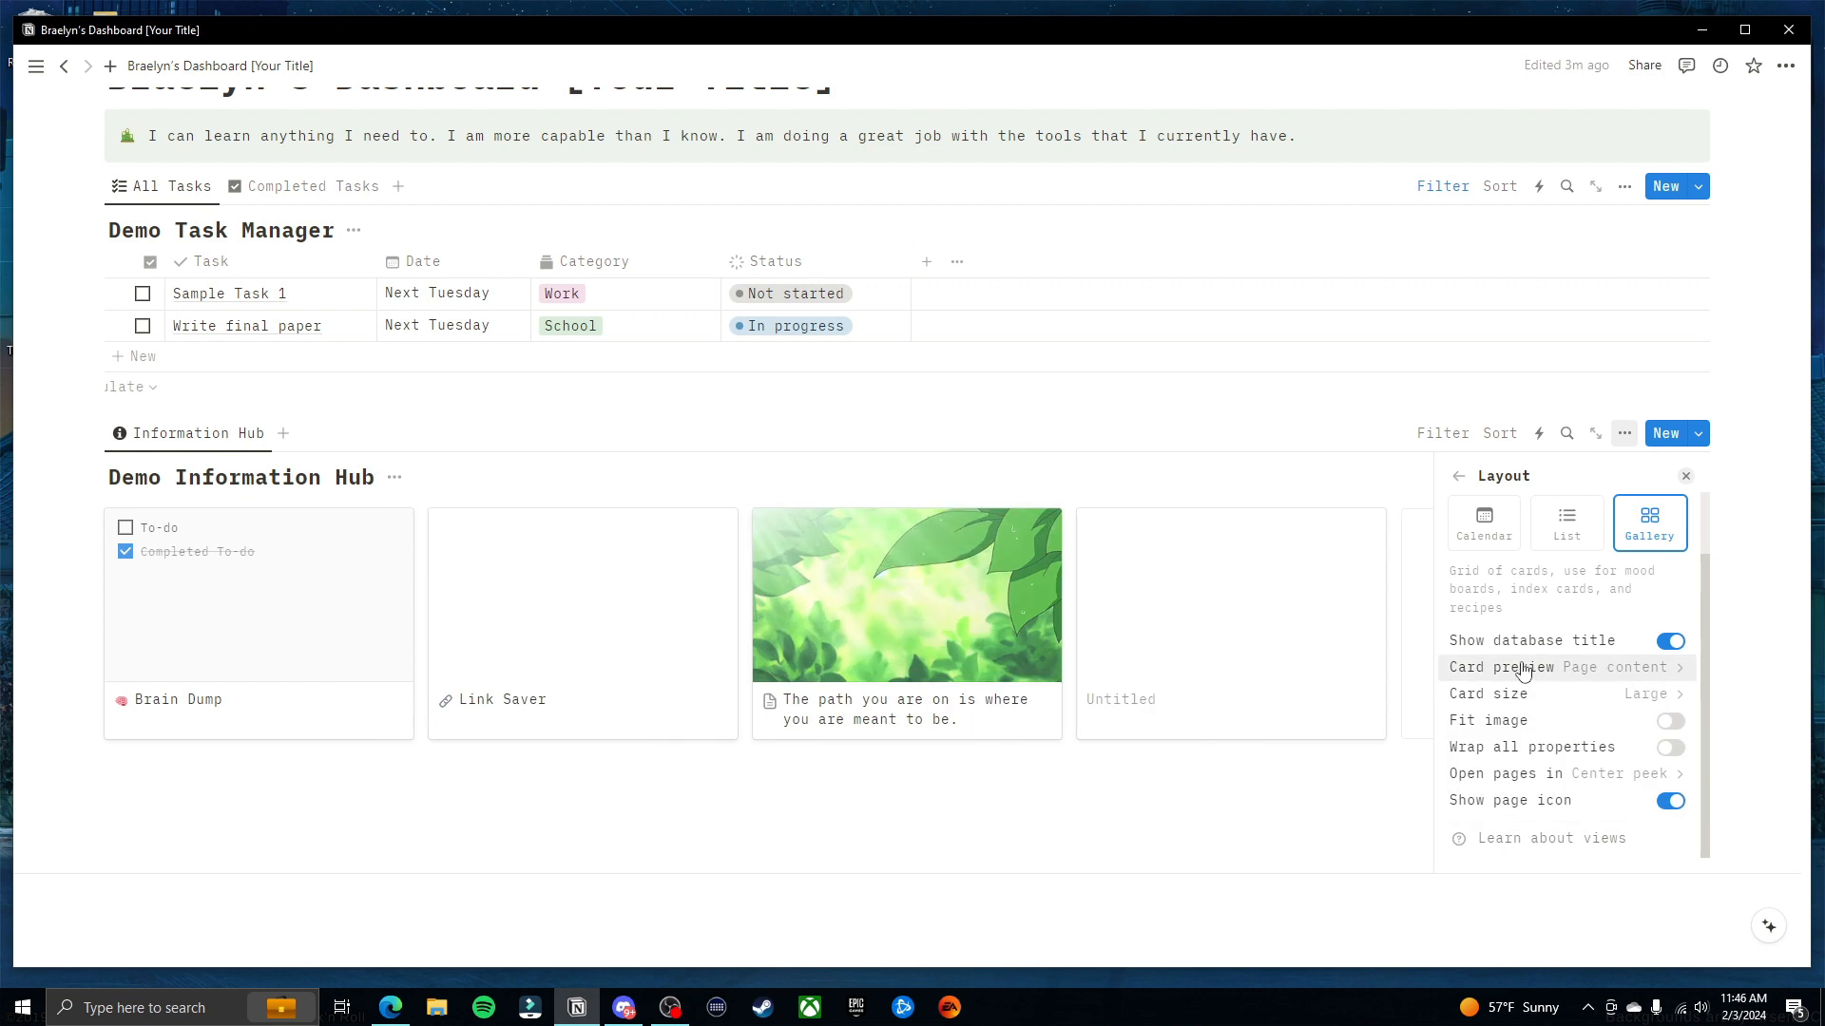
click(1616, 670)
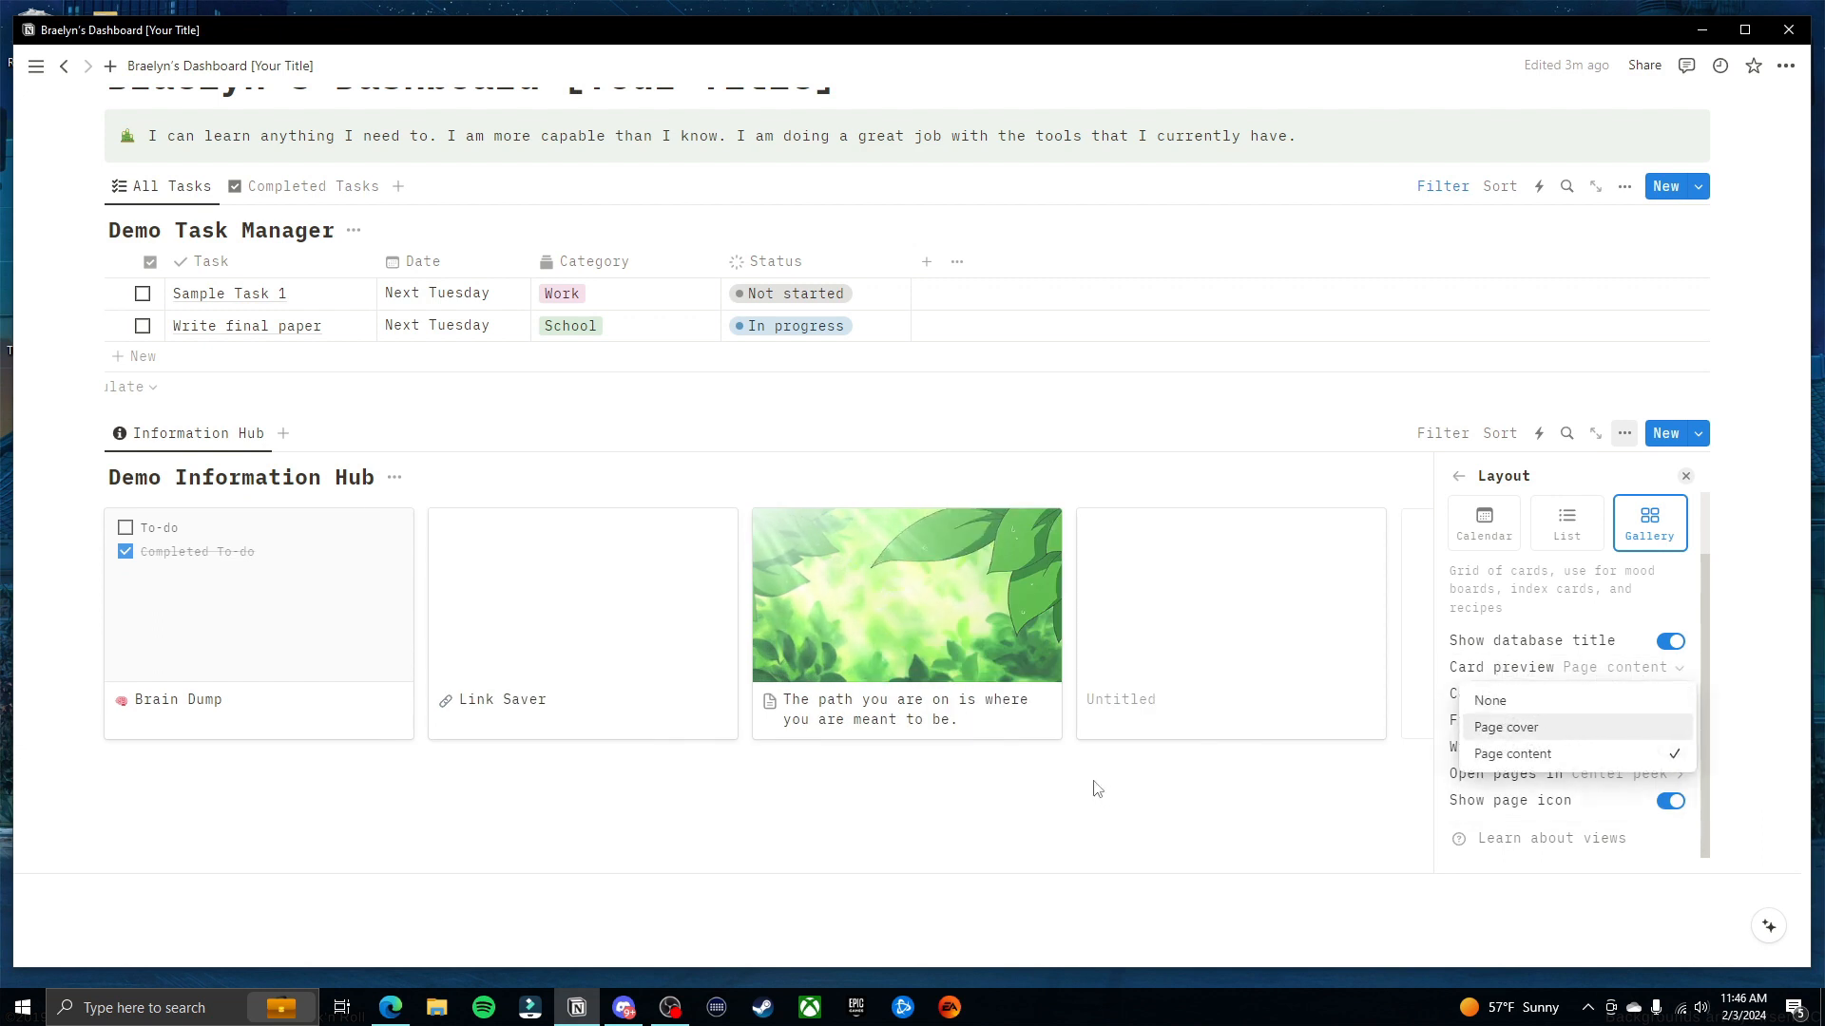
click(1238, 869)
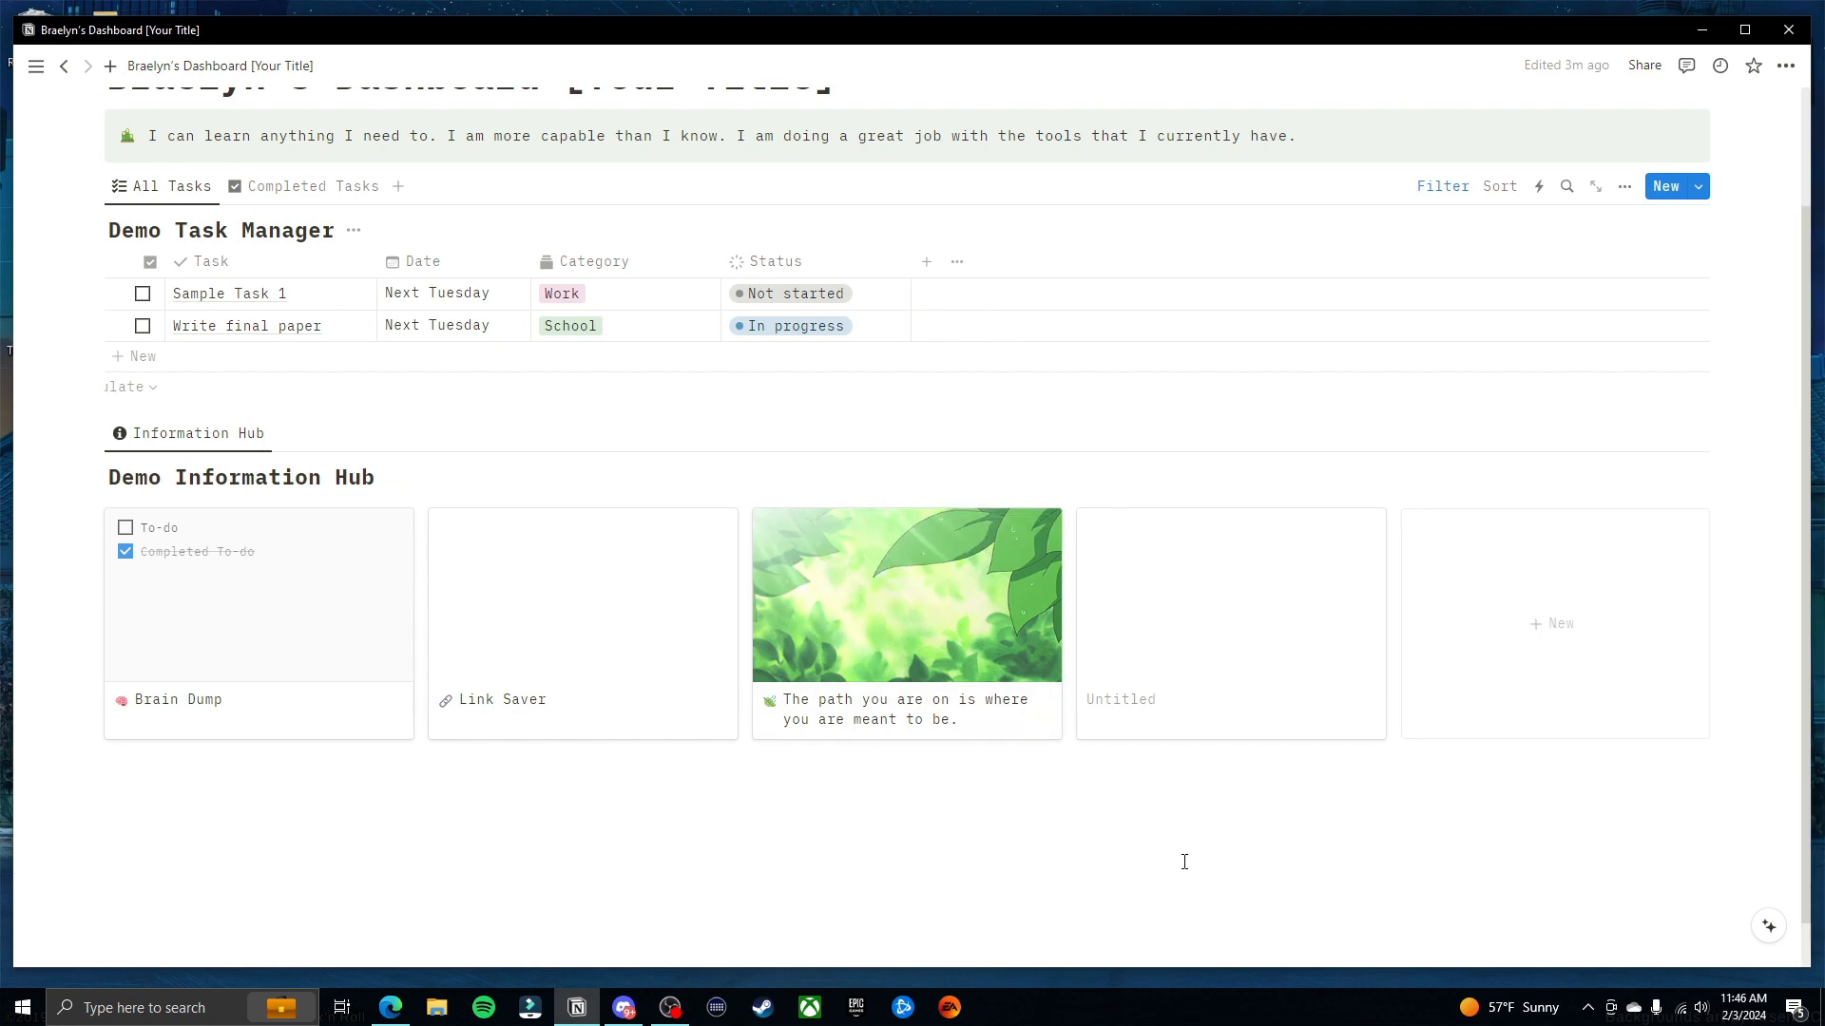
Title the untitled gallery page "Grocery List" and assign it the categories Info Hub, Home Page and Mobile Page
click(1210, 729)
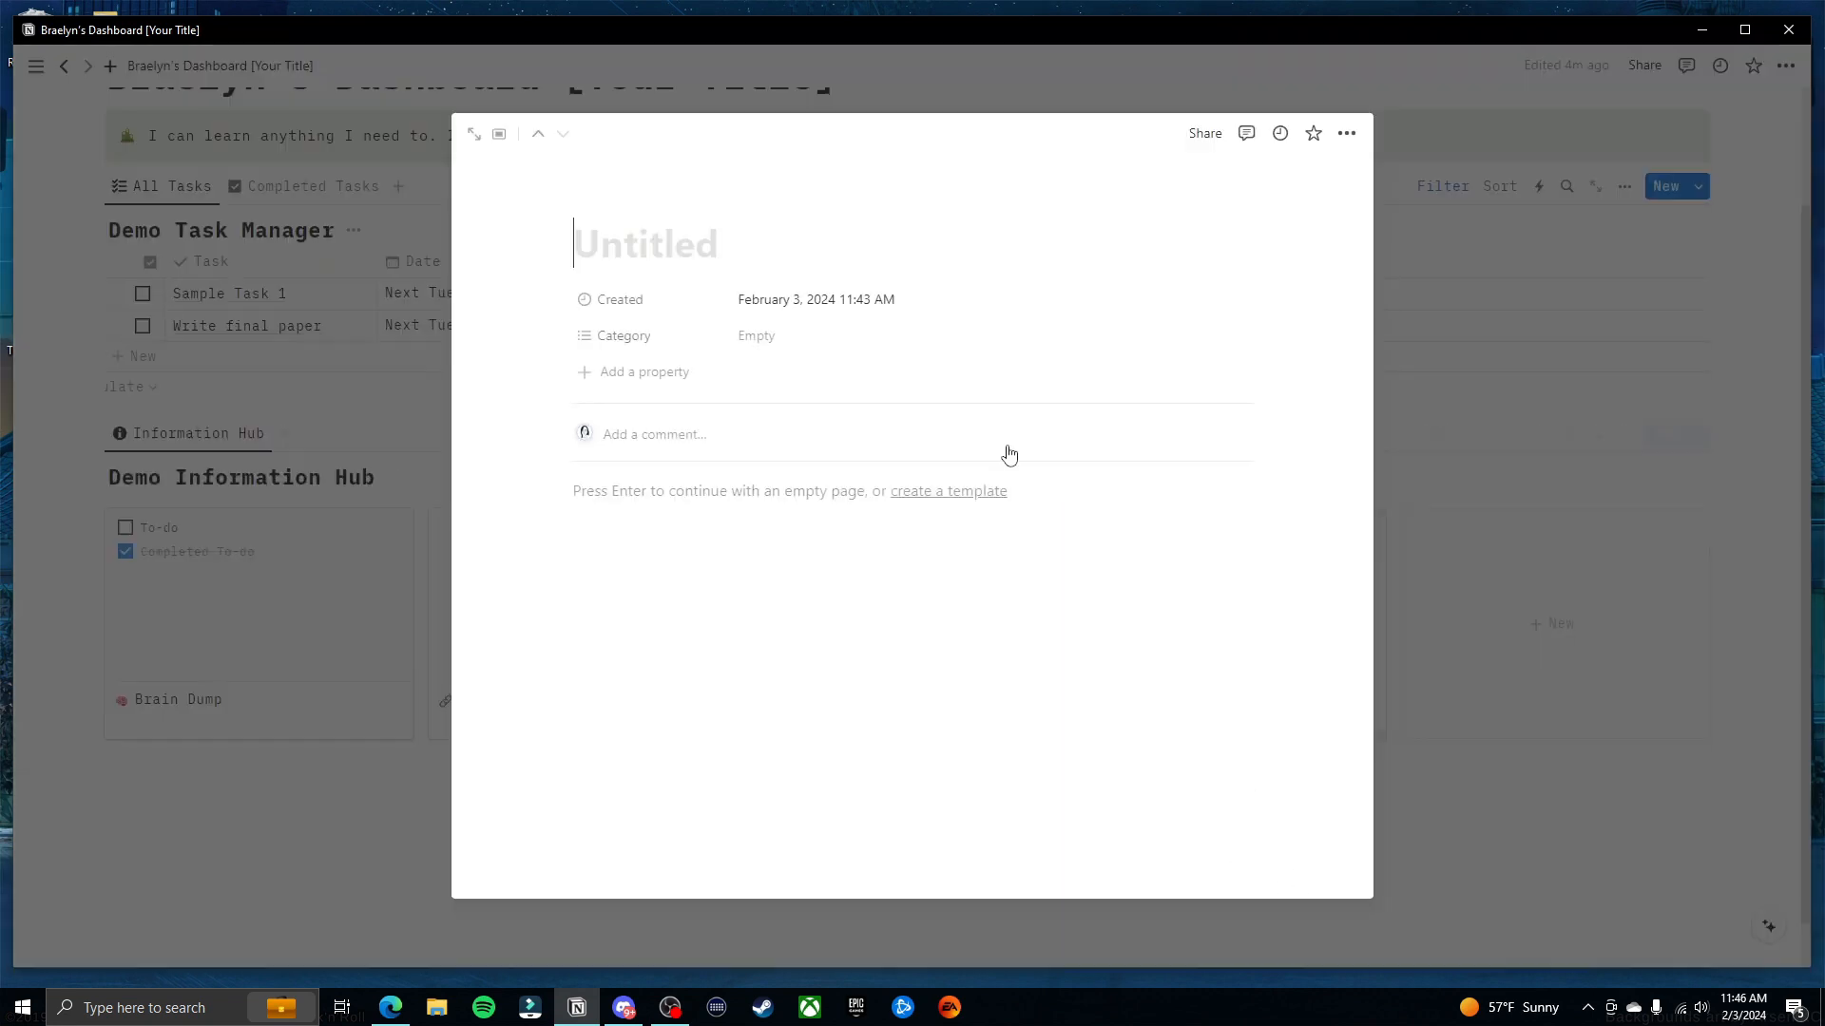
text(Grocery List)
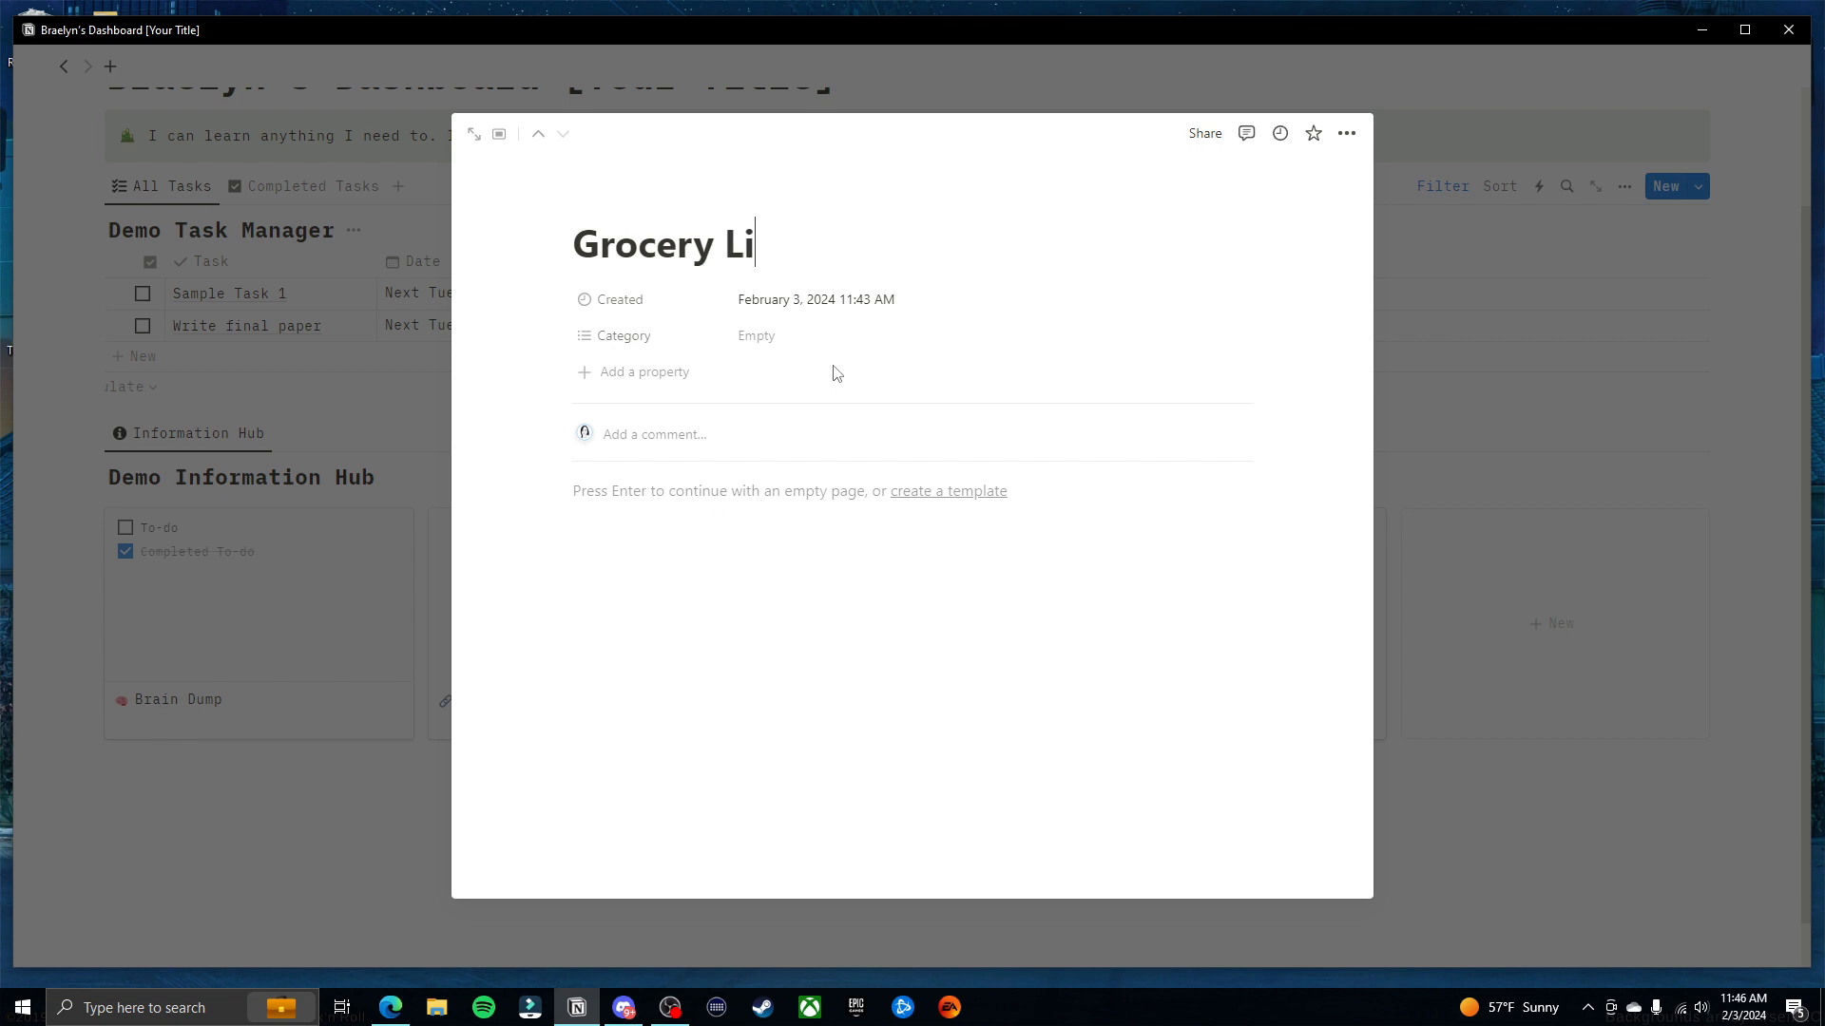
click(836, 335)
click(848, 479)
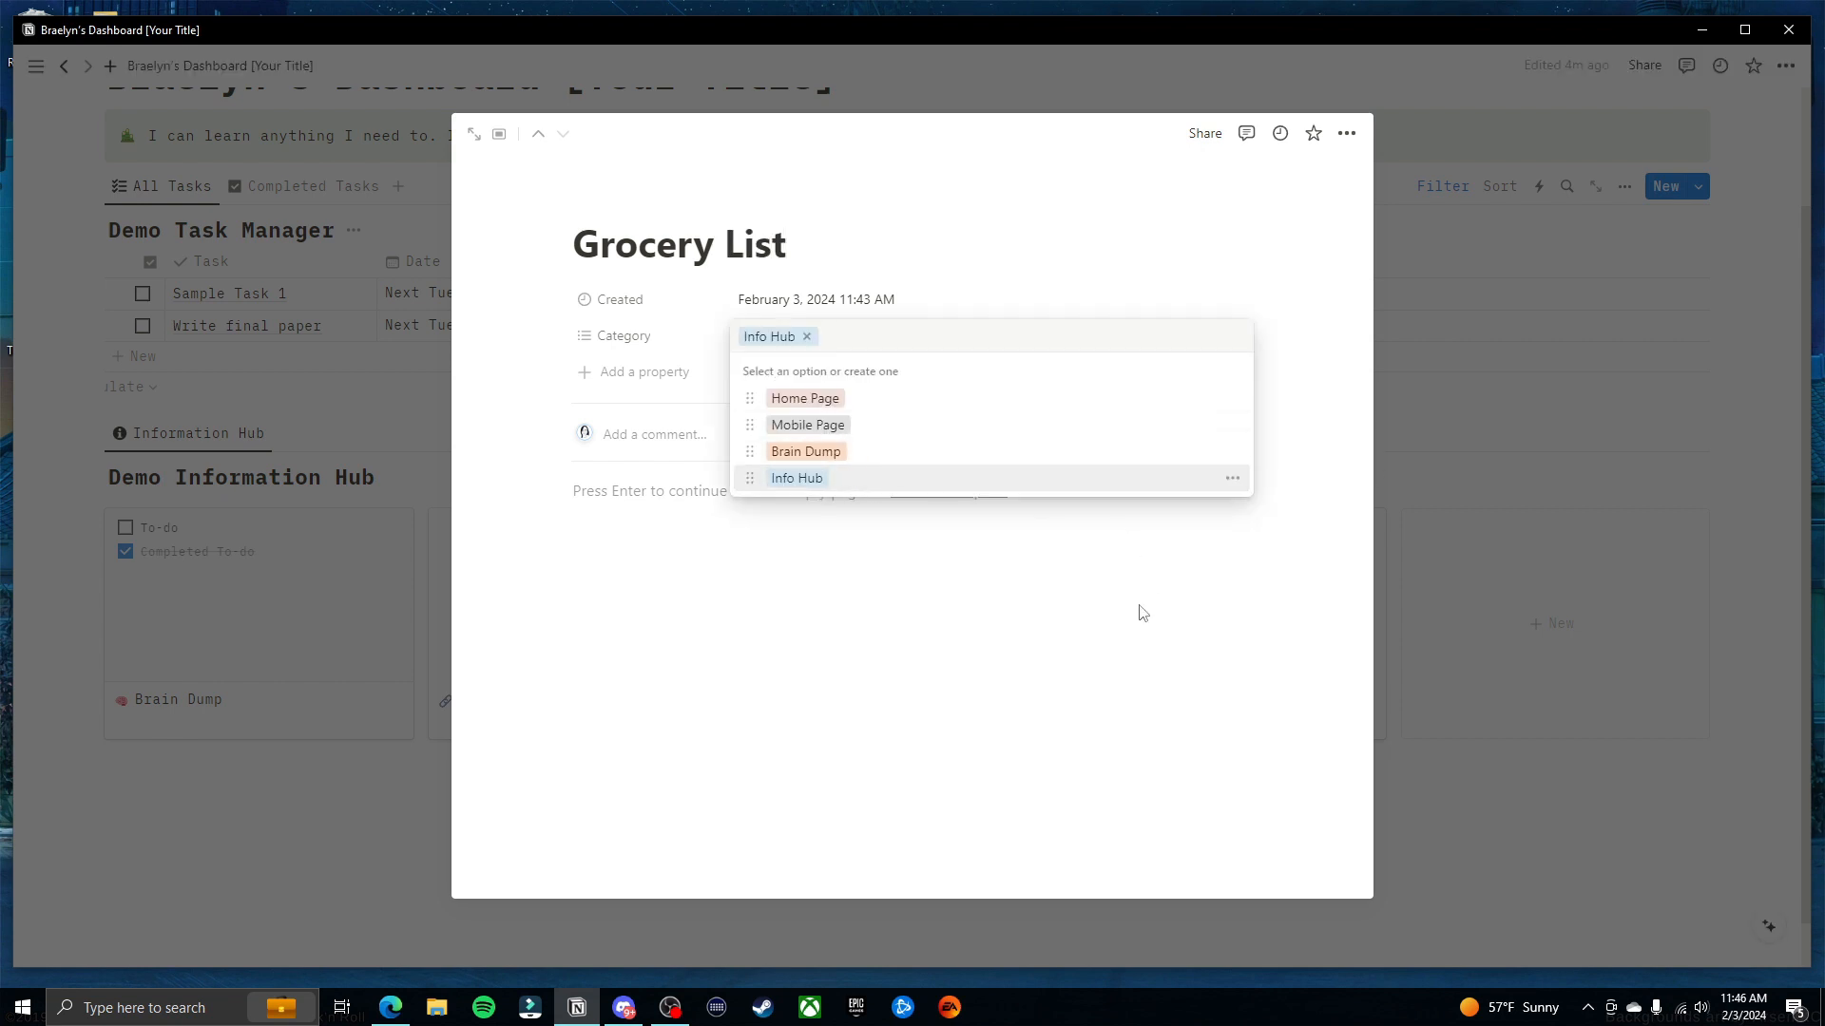
click(1137, 611)
Add a to-do list to the Grocery List page with the items "Milk", "Eggs" and "Cheese"
text(/to)
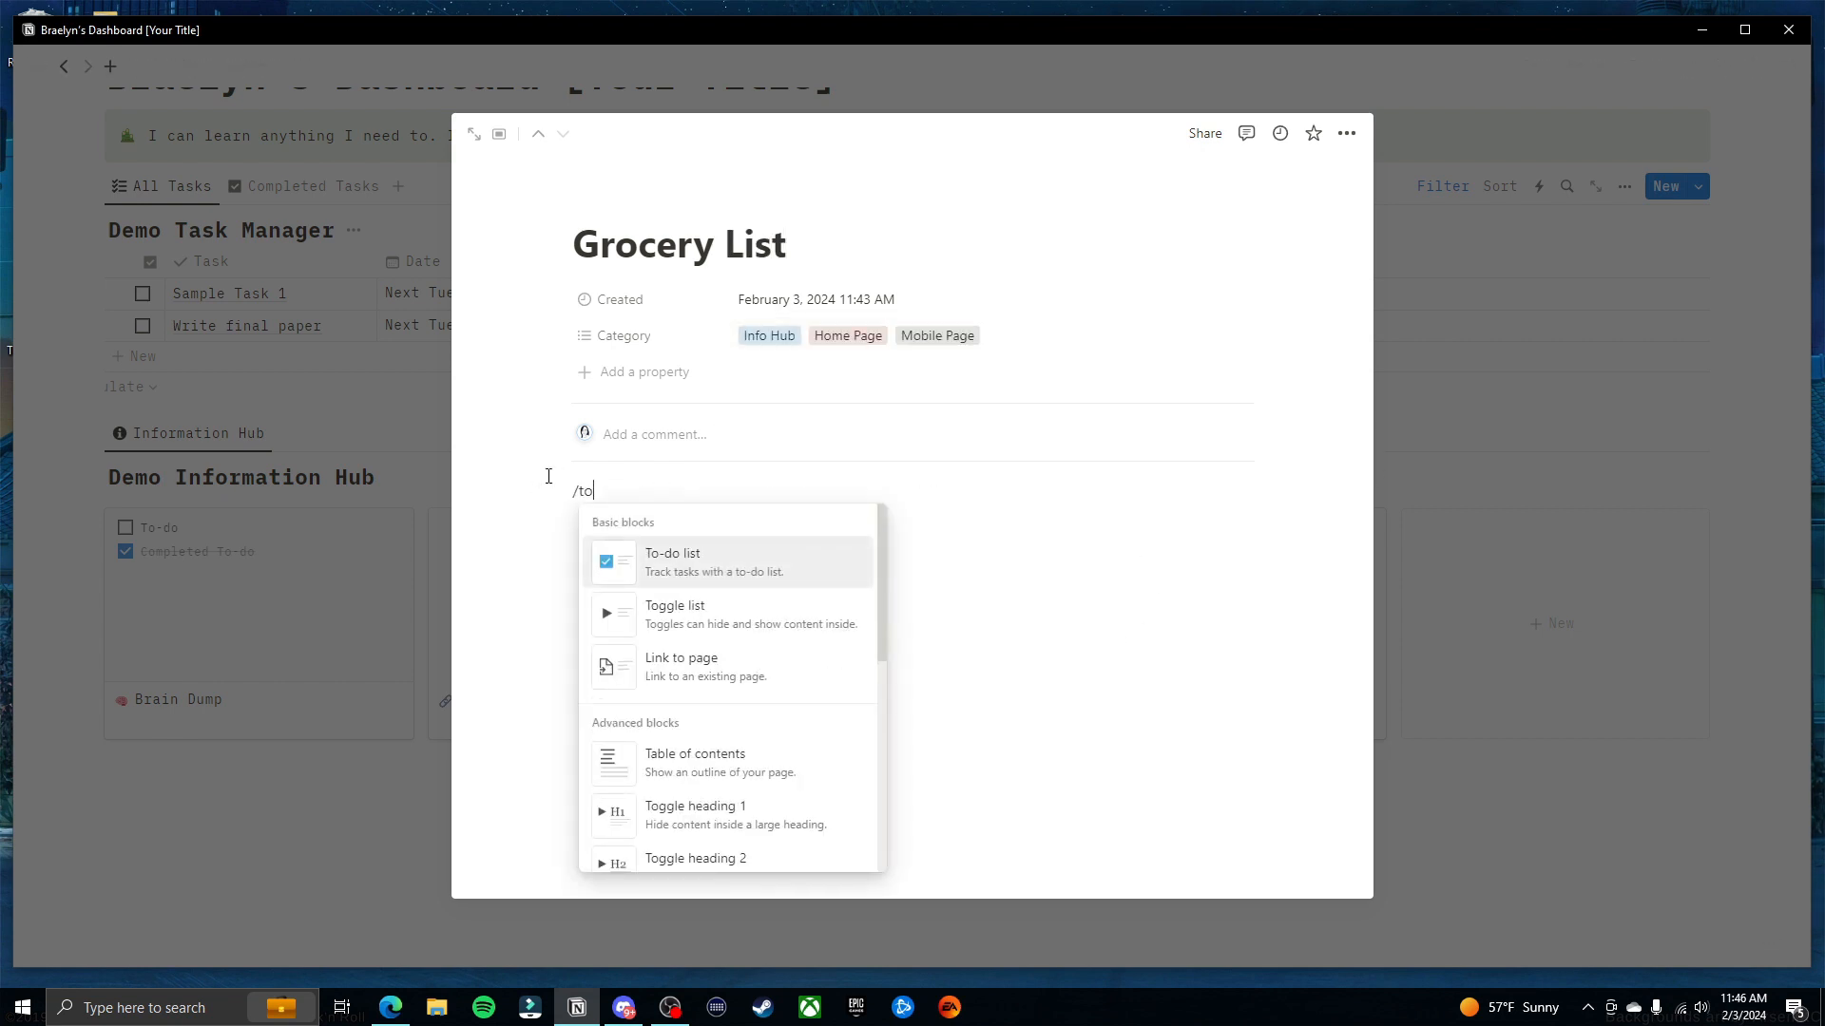
key(BackSpace)
key(BackSpace)
key(BackSpace)
text(/to)
key(Return)
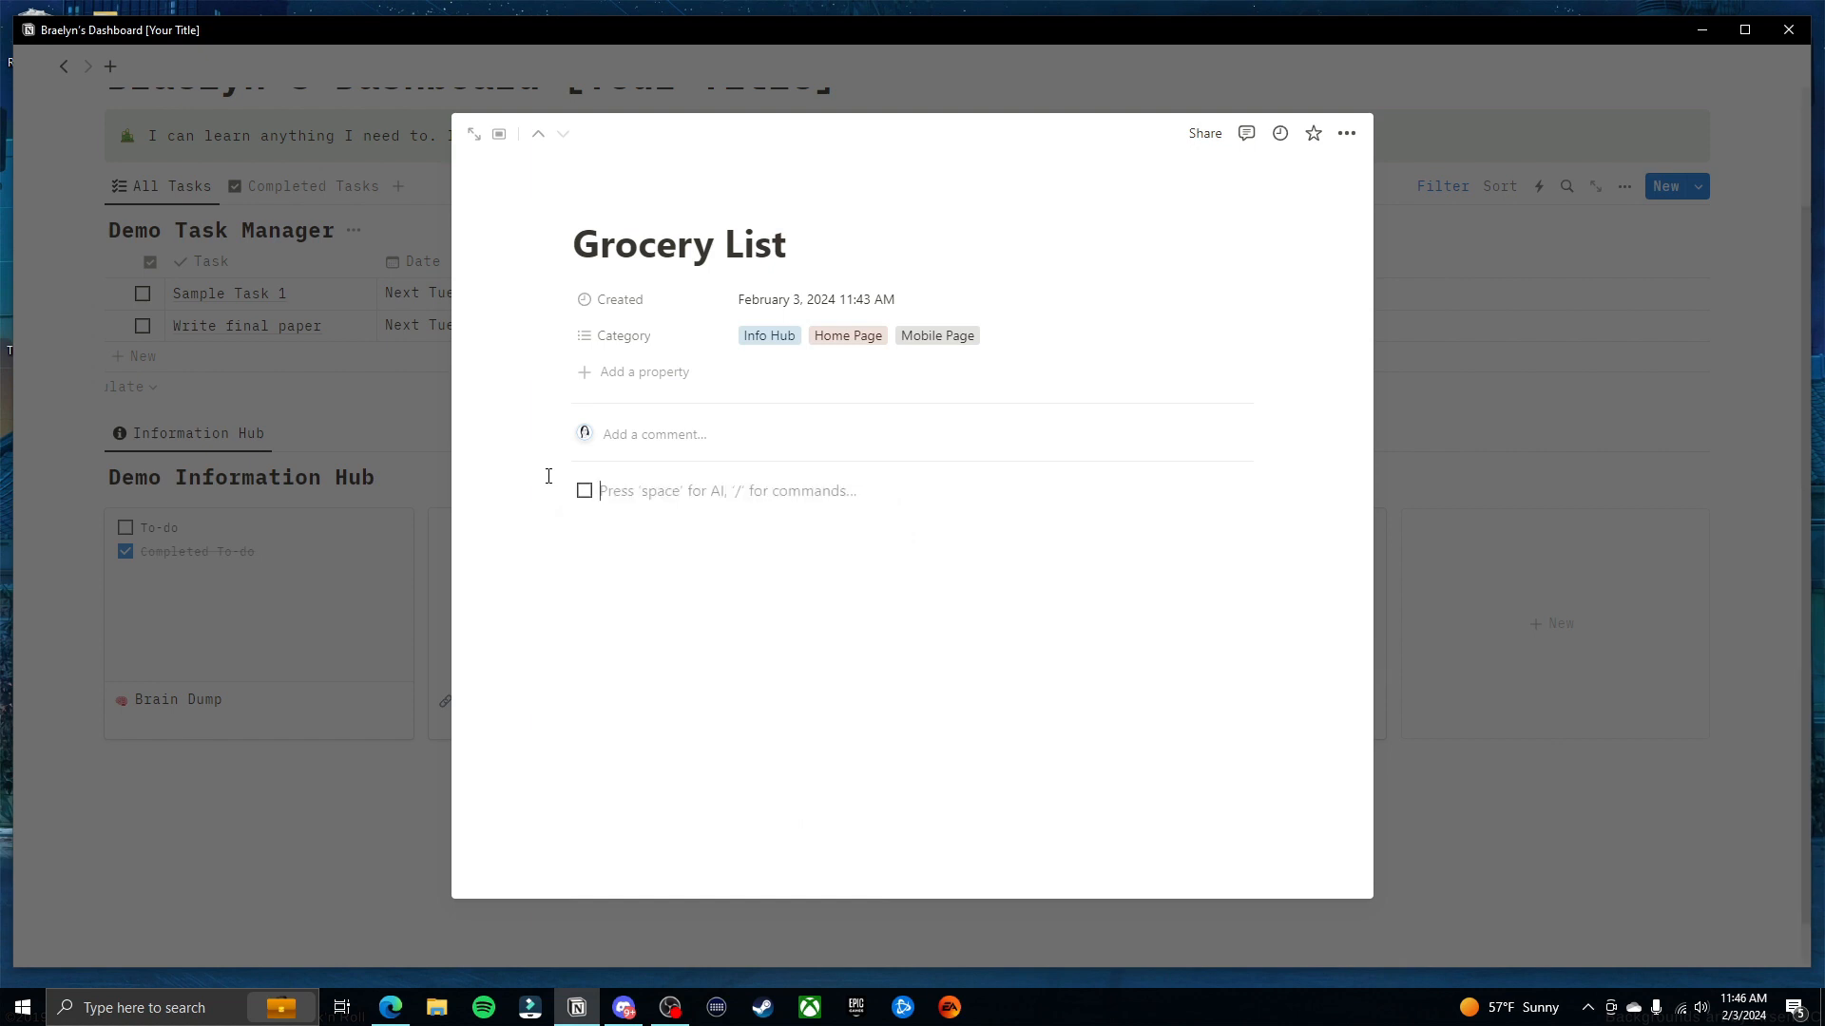
text(Milk)
key(Return)
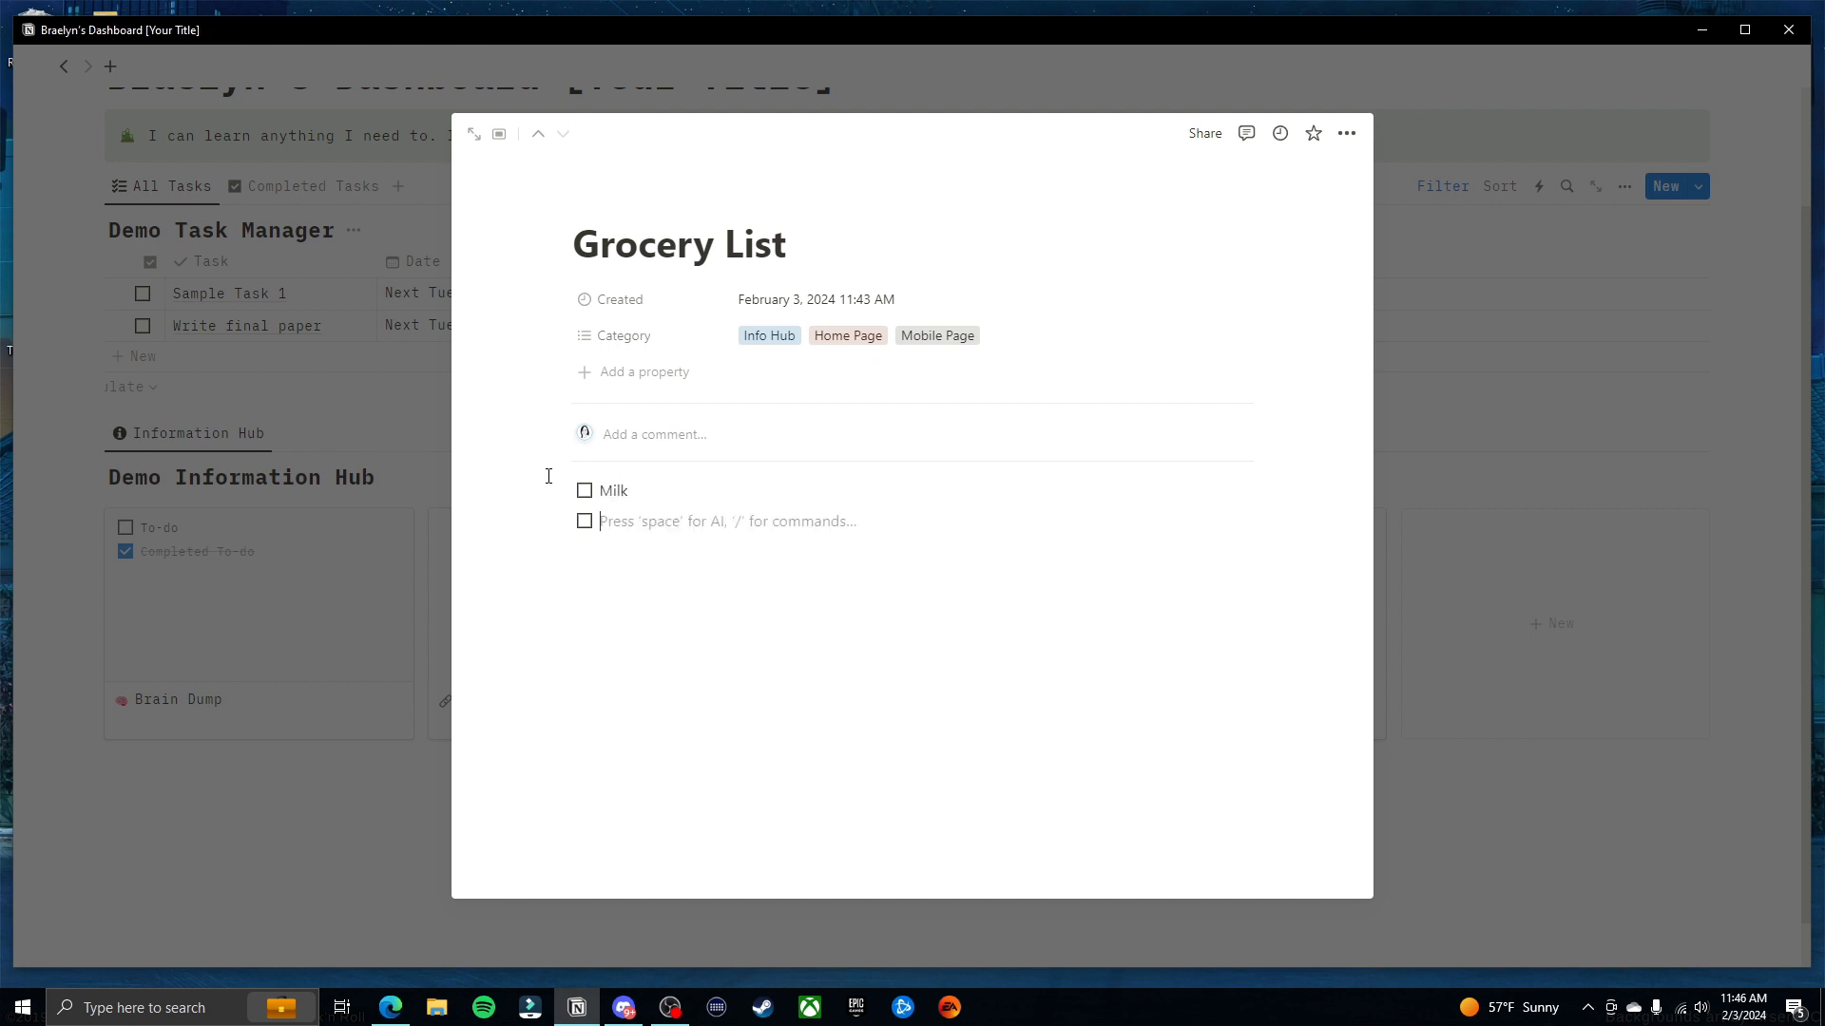
text(Eggs)
key(Return)
text(Cheese)
key(Return)
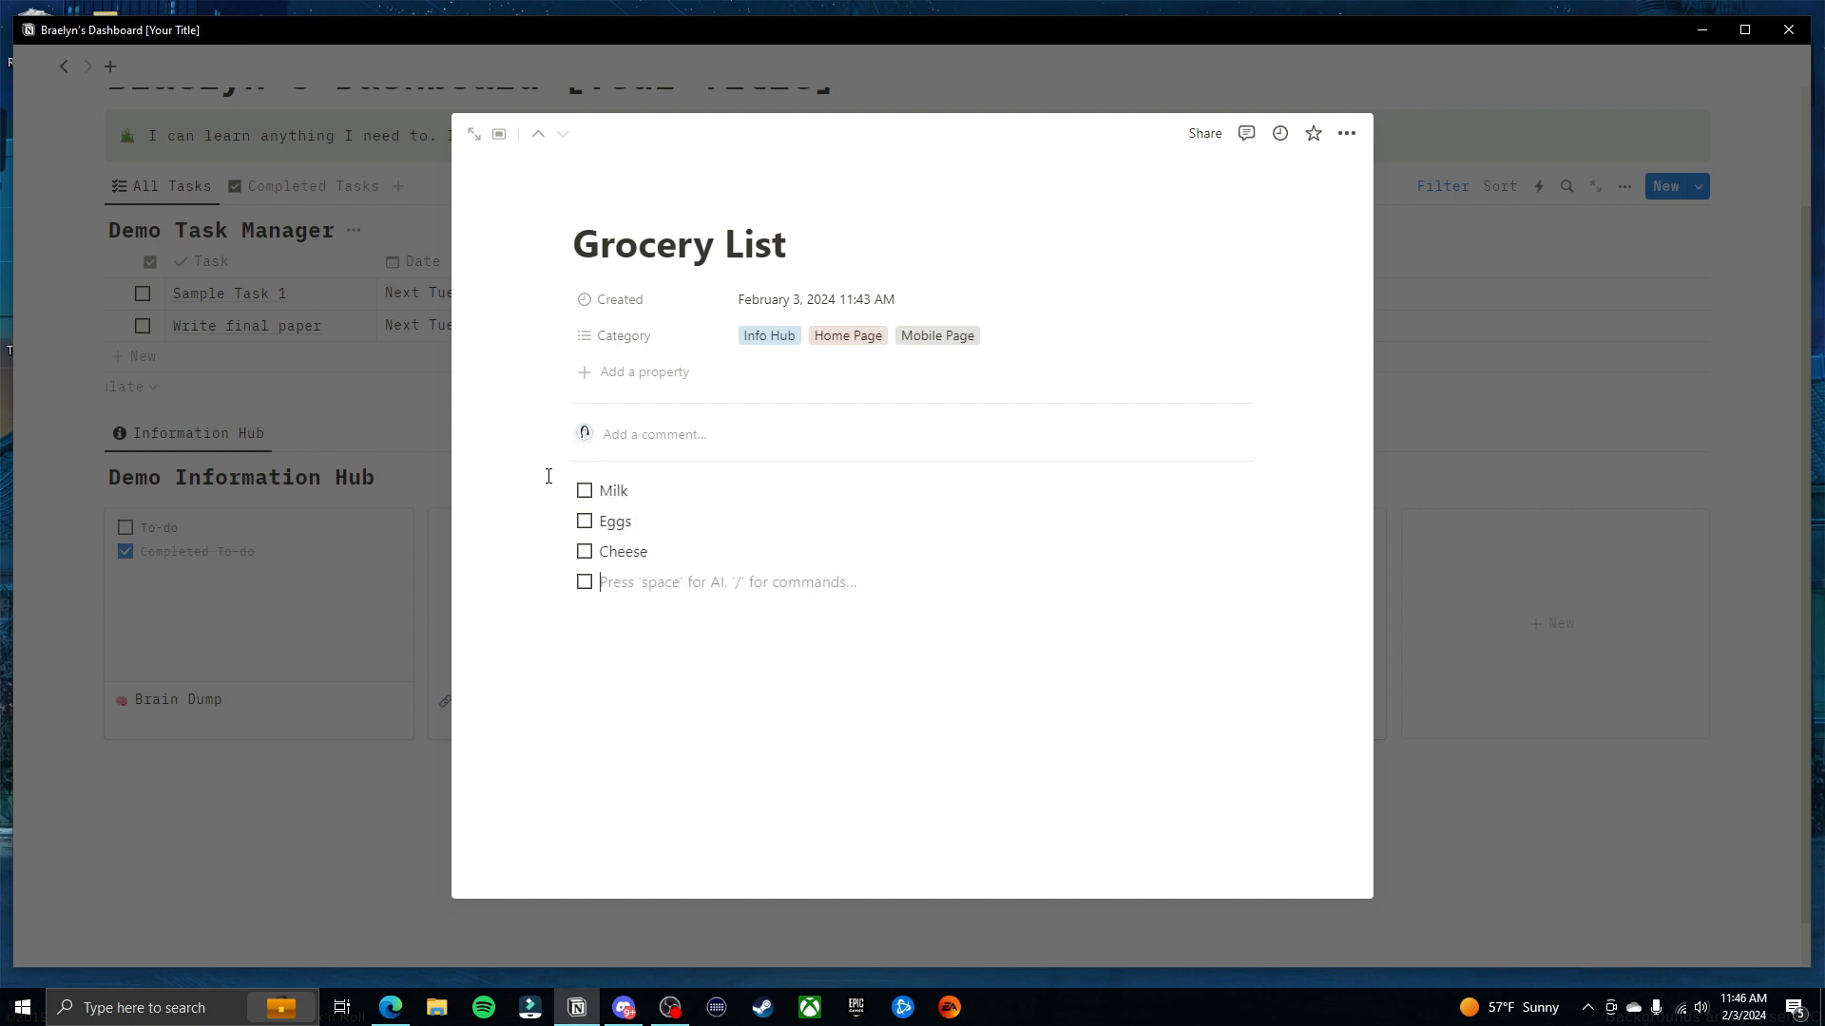
Check off the to-do items on the Grocery List page and uncheck them again
click(585, 555)
click(586, 524)
click(584, 494)
click(583, 493)
click(582, 522)
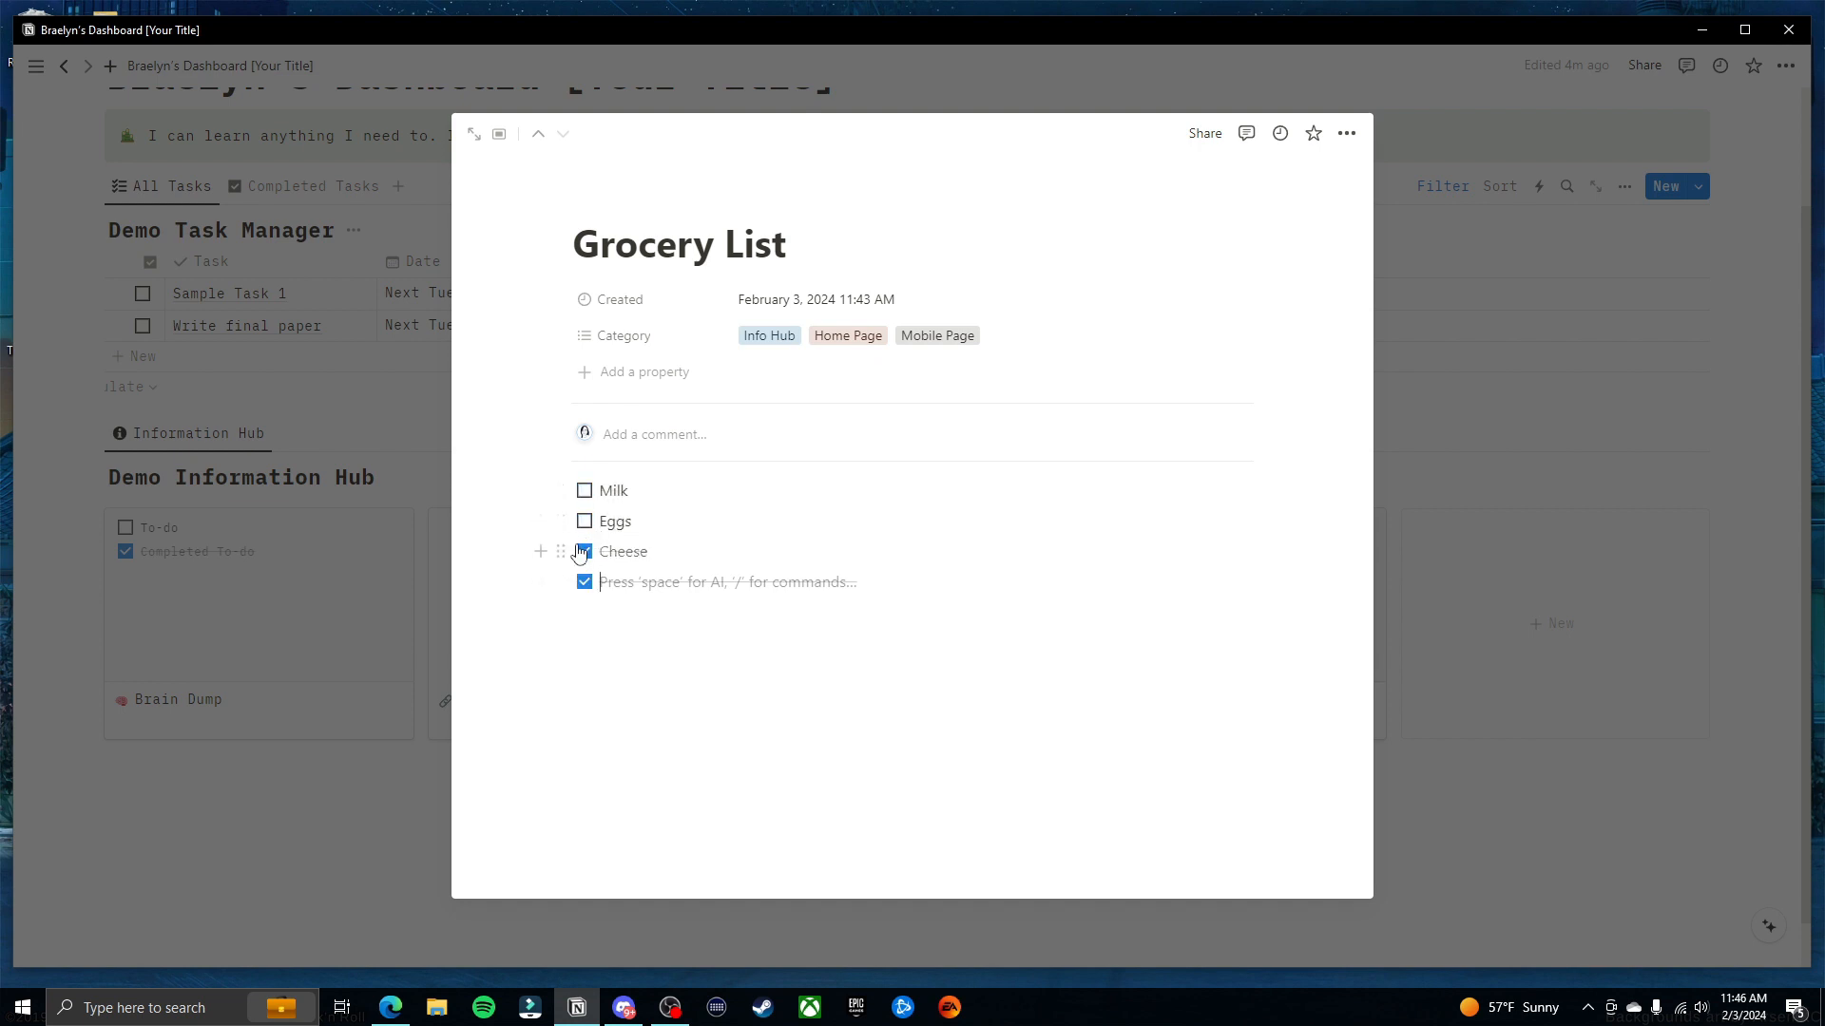
click(584, 583)
Delete all the to-do items on the Grocery List page and undo the deletion
drag(779, 635, 598, 489)
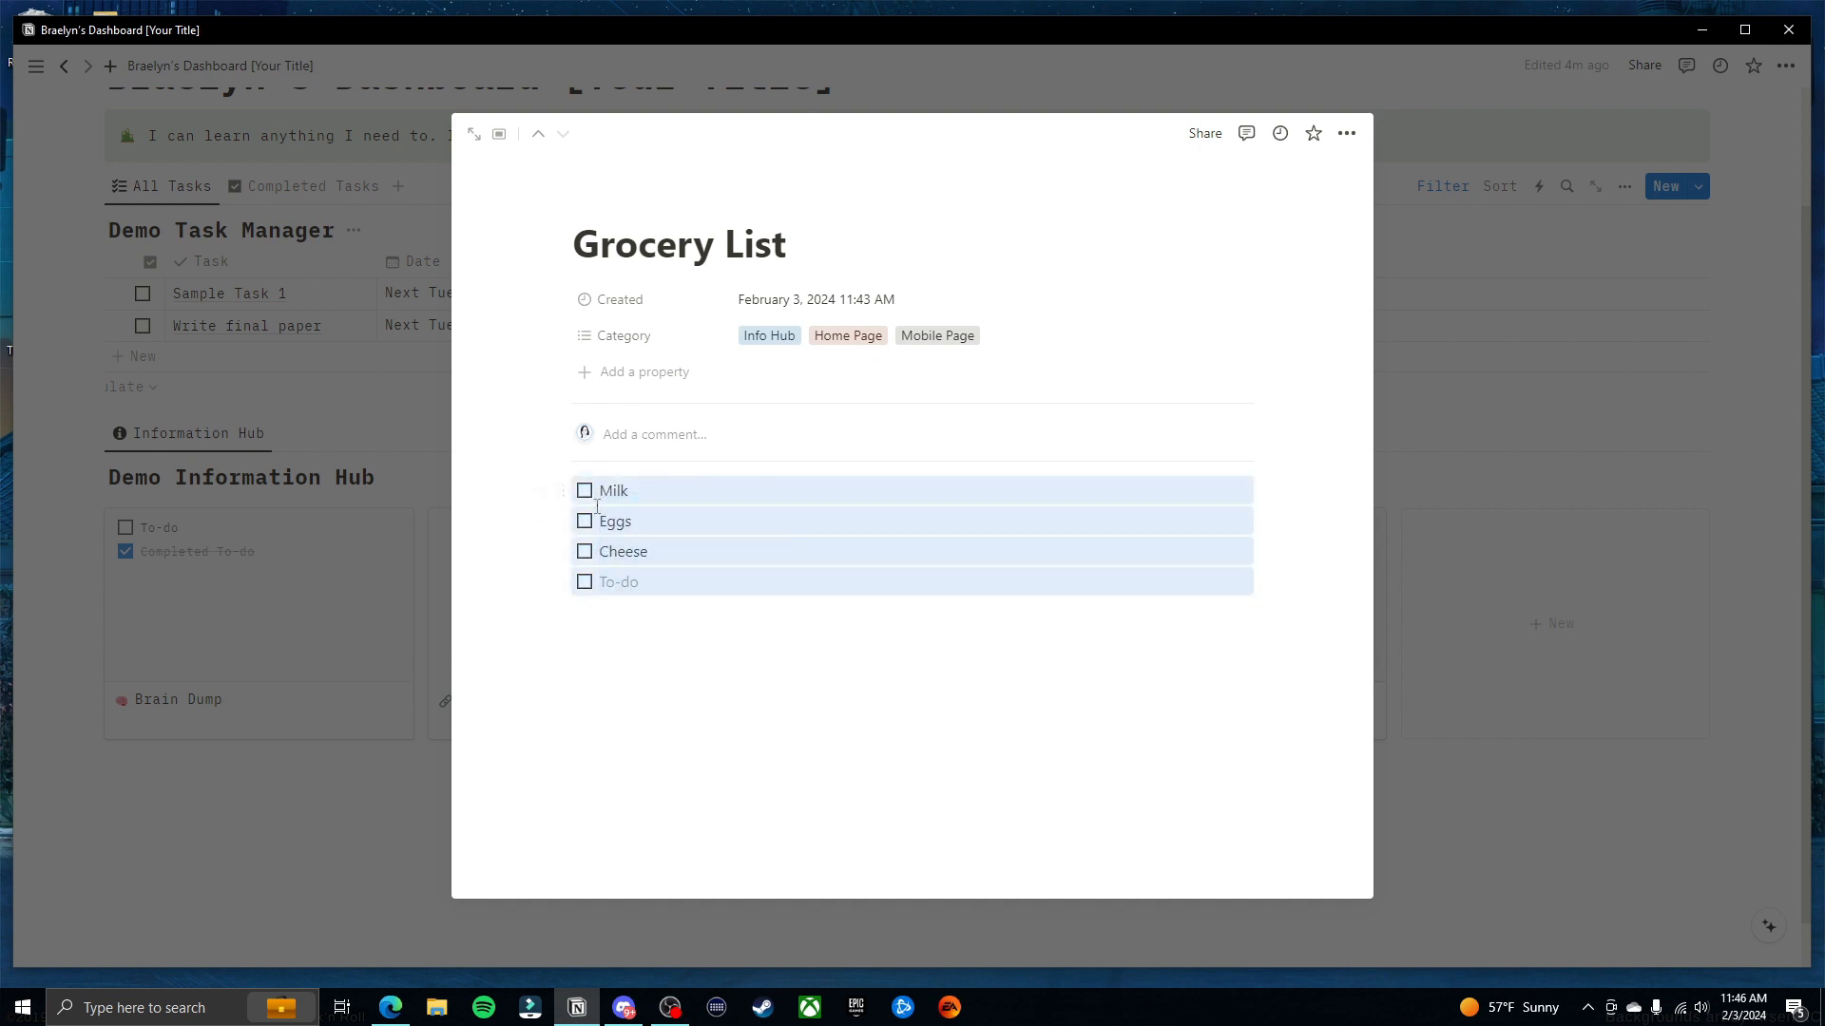
key(BackSpace)
key(ctrl+z)
Close the Grocery List page and create a new gallery page titled "Target List" with the bullseye emoji as its icon
click(1483, 409)
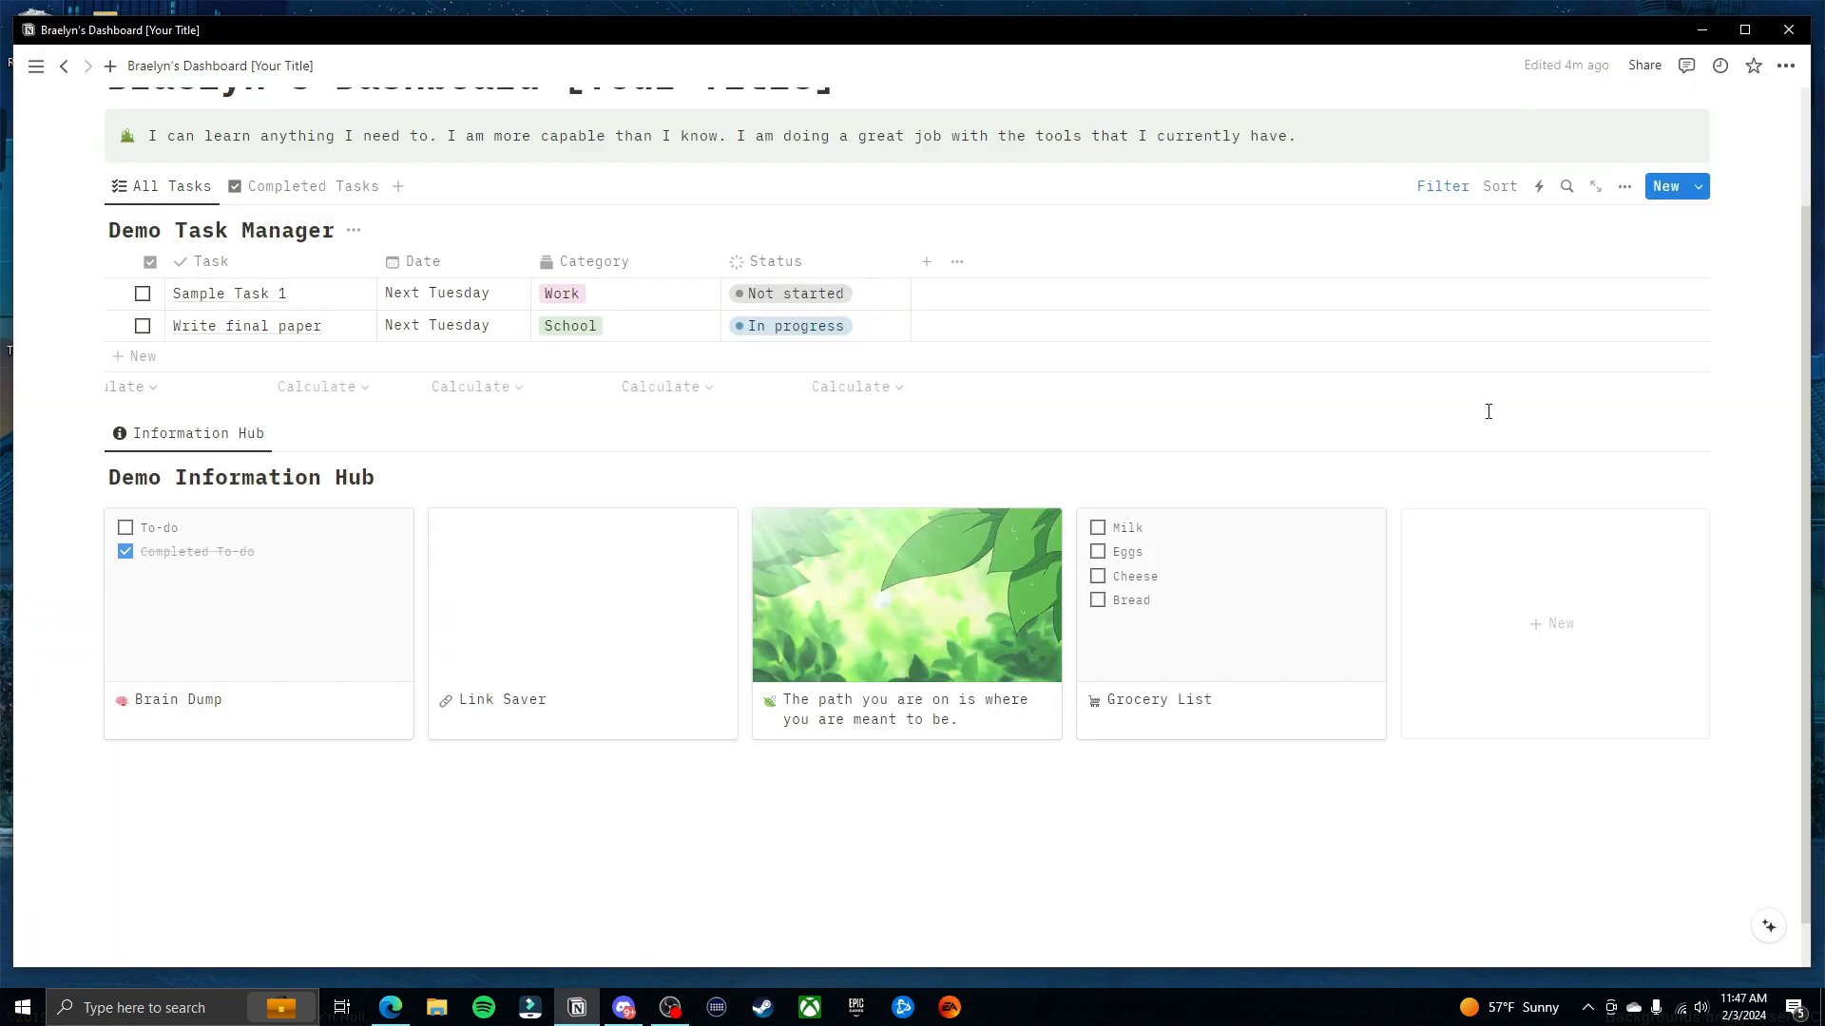
click(1567, 712)
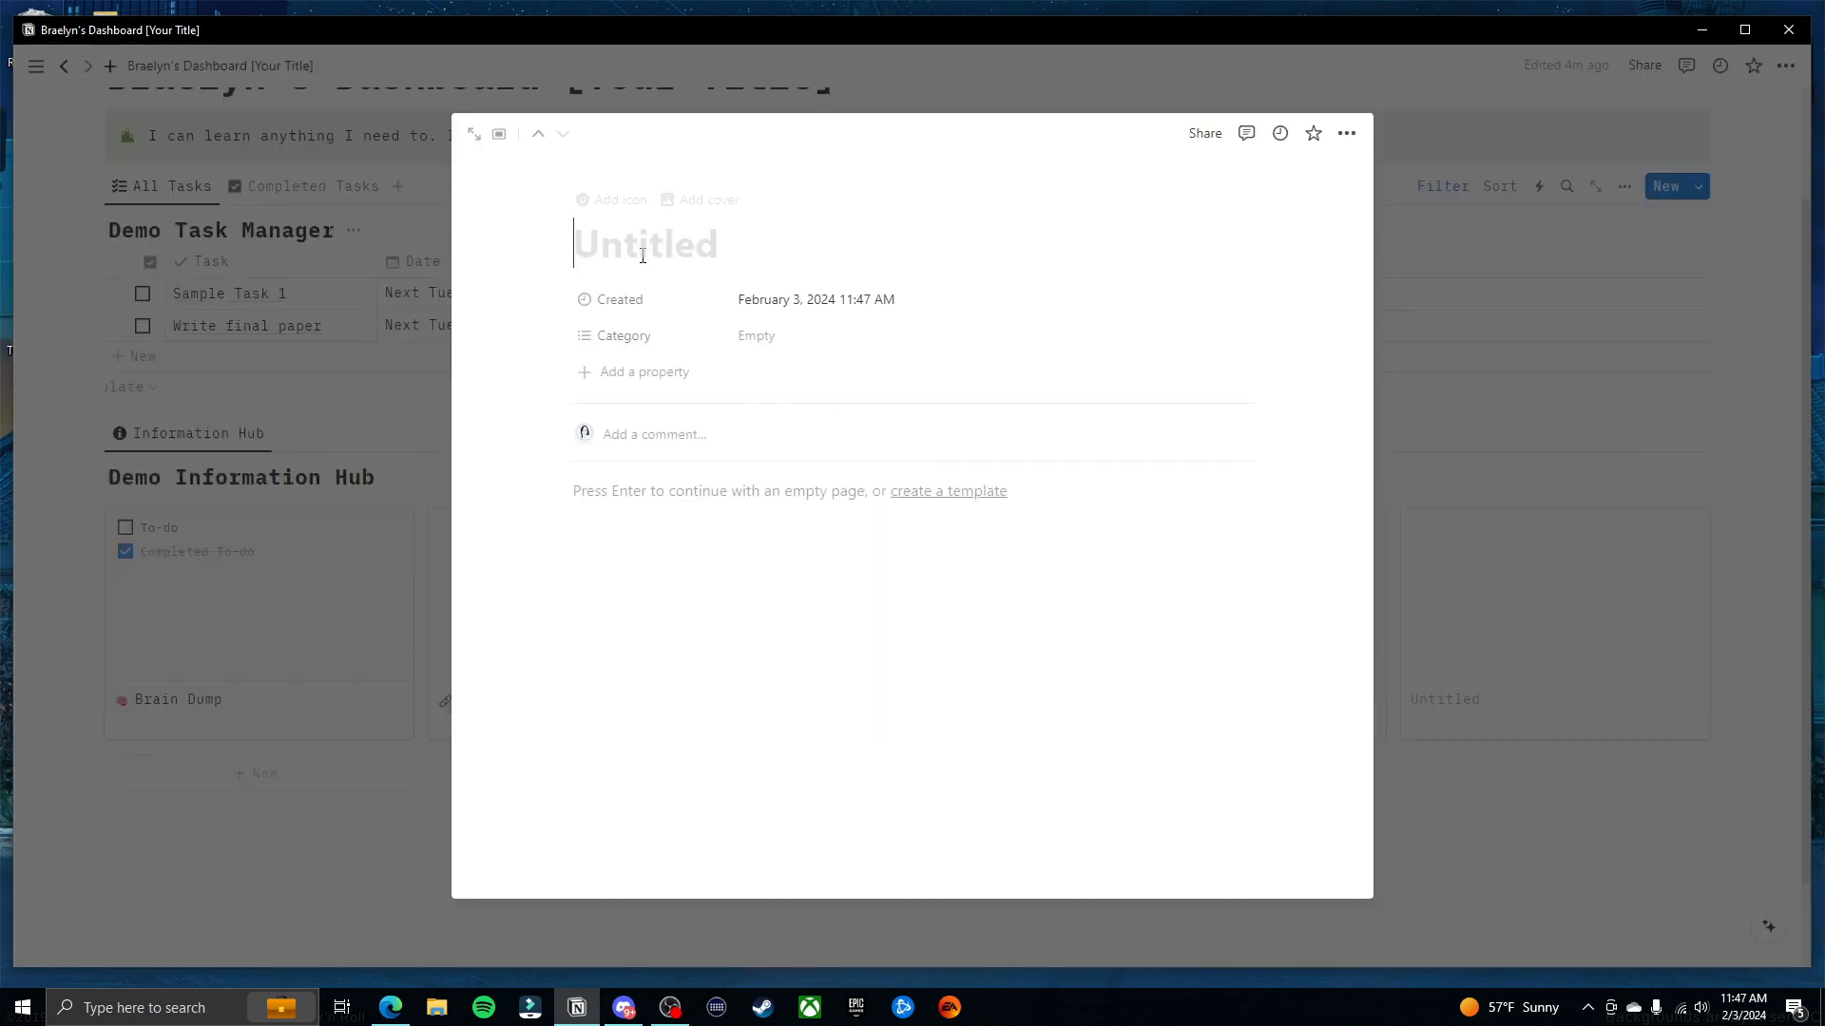
text(Target List)
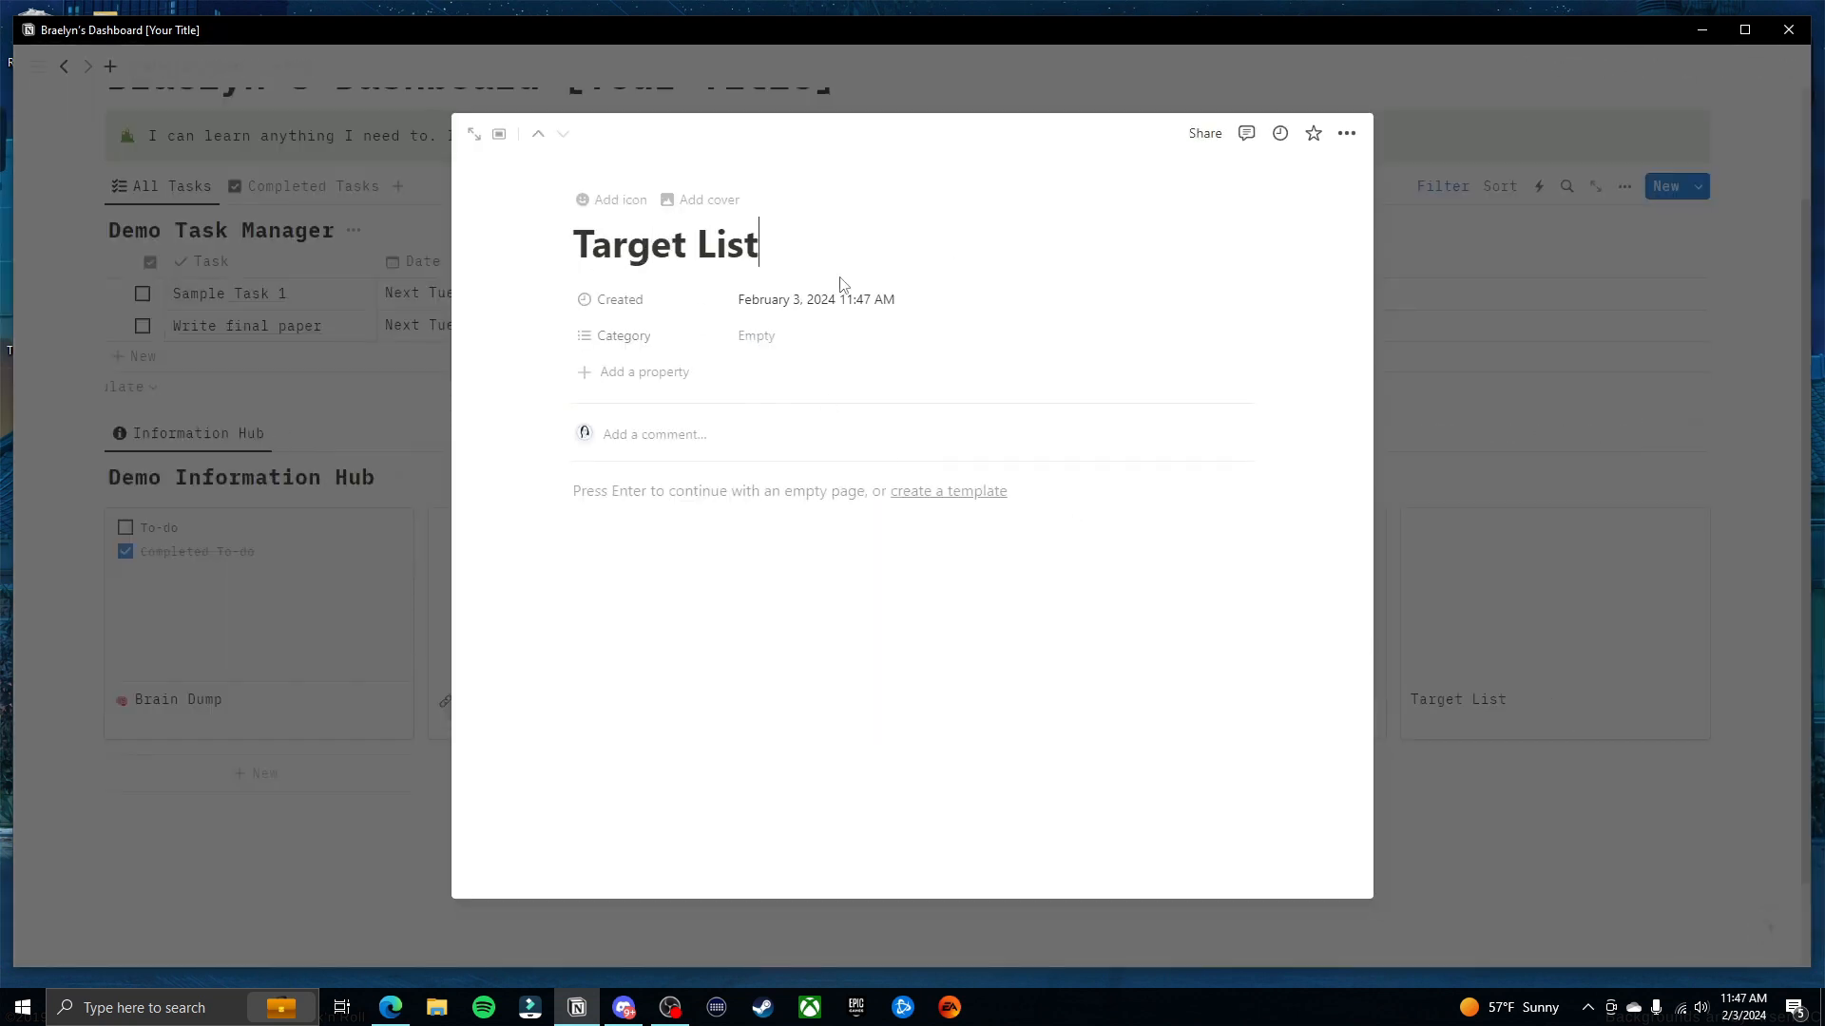
click(612, 209)
click(574, 682)
click(574, 682)
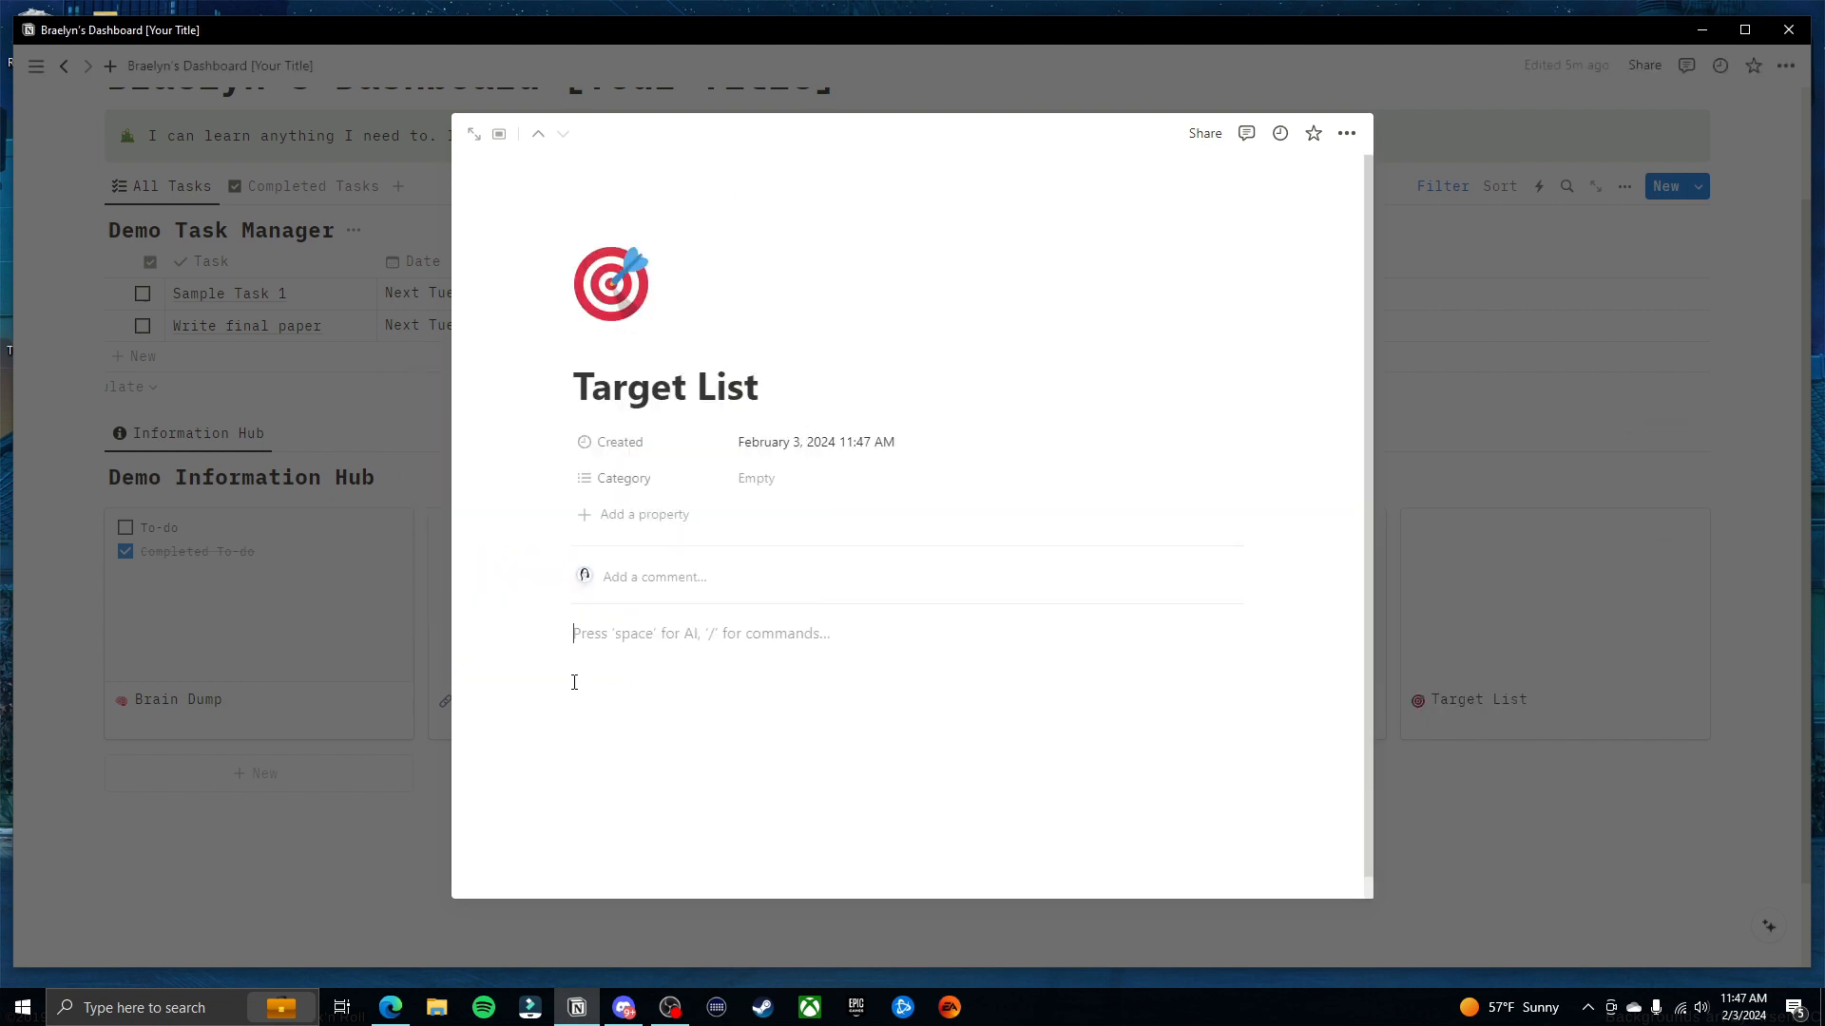
Add a to-do list with "Shampoo", "Pokemon cards", "Plushies" and "Body wash" to the Target List page and close it
text(/to)
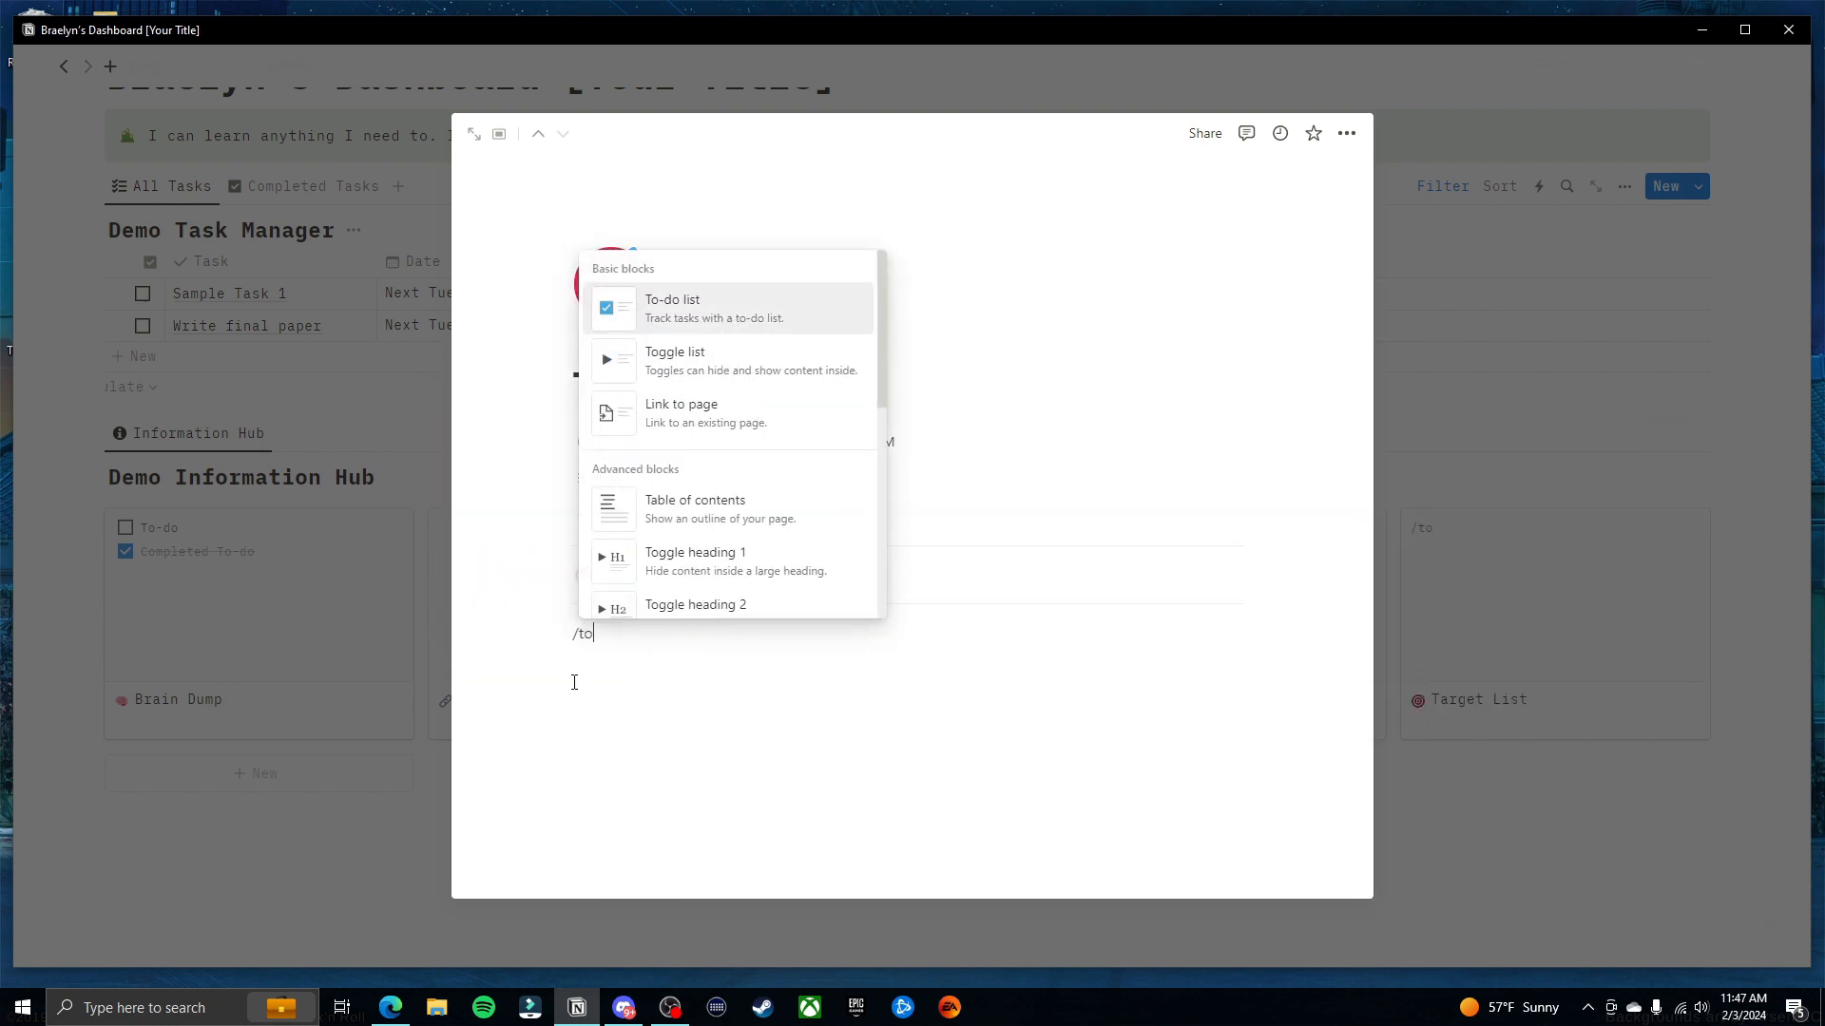
key(Return)
text(Shampoo)
key(Return)
text(Po)
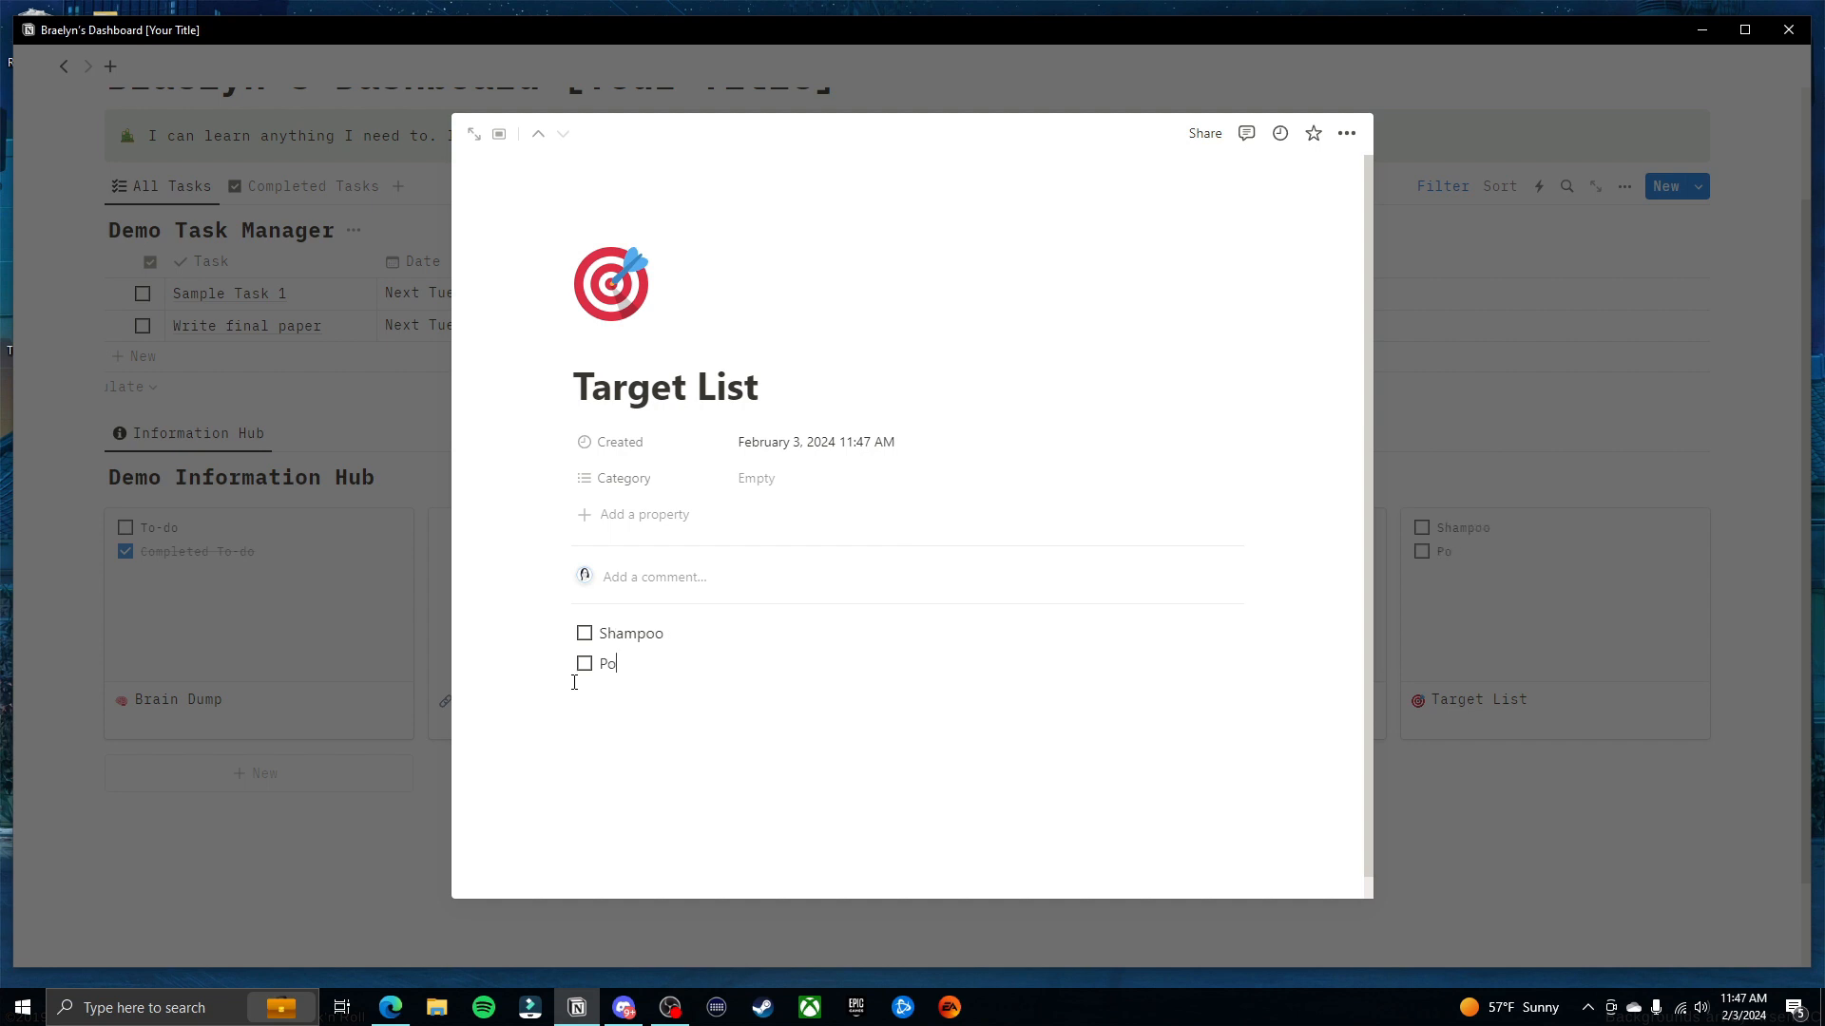
text(kemon cards)
key(Return)
text(Plushies)
key(Return)
text(Body wash)
click(1402, 599)
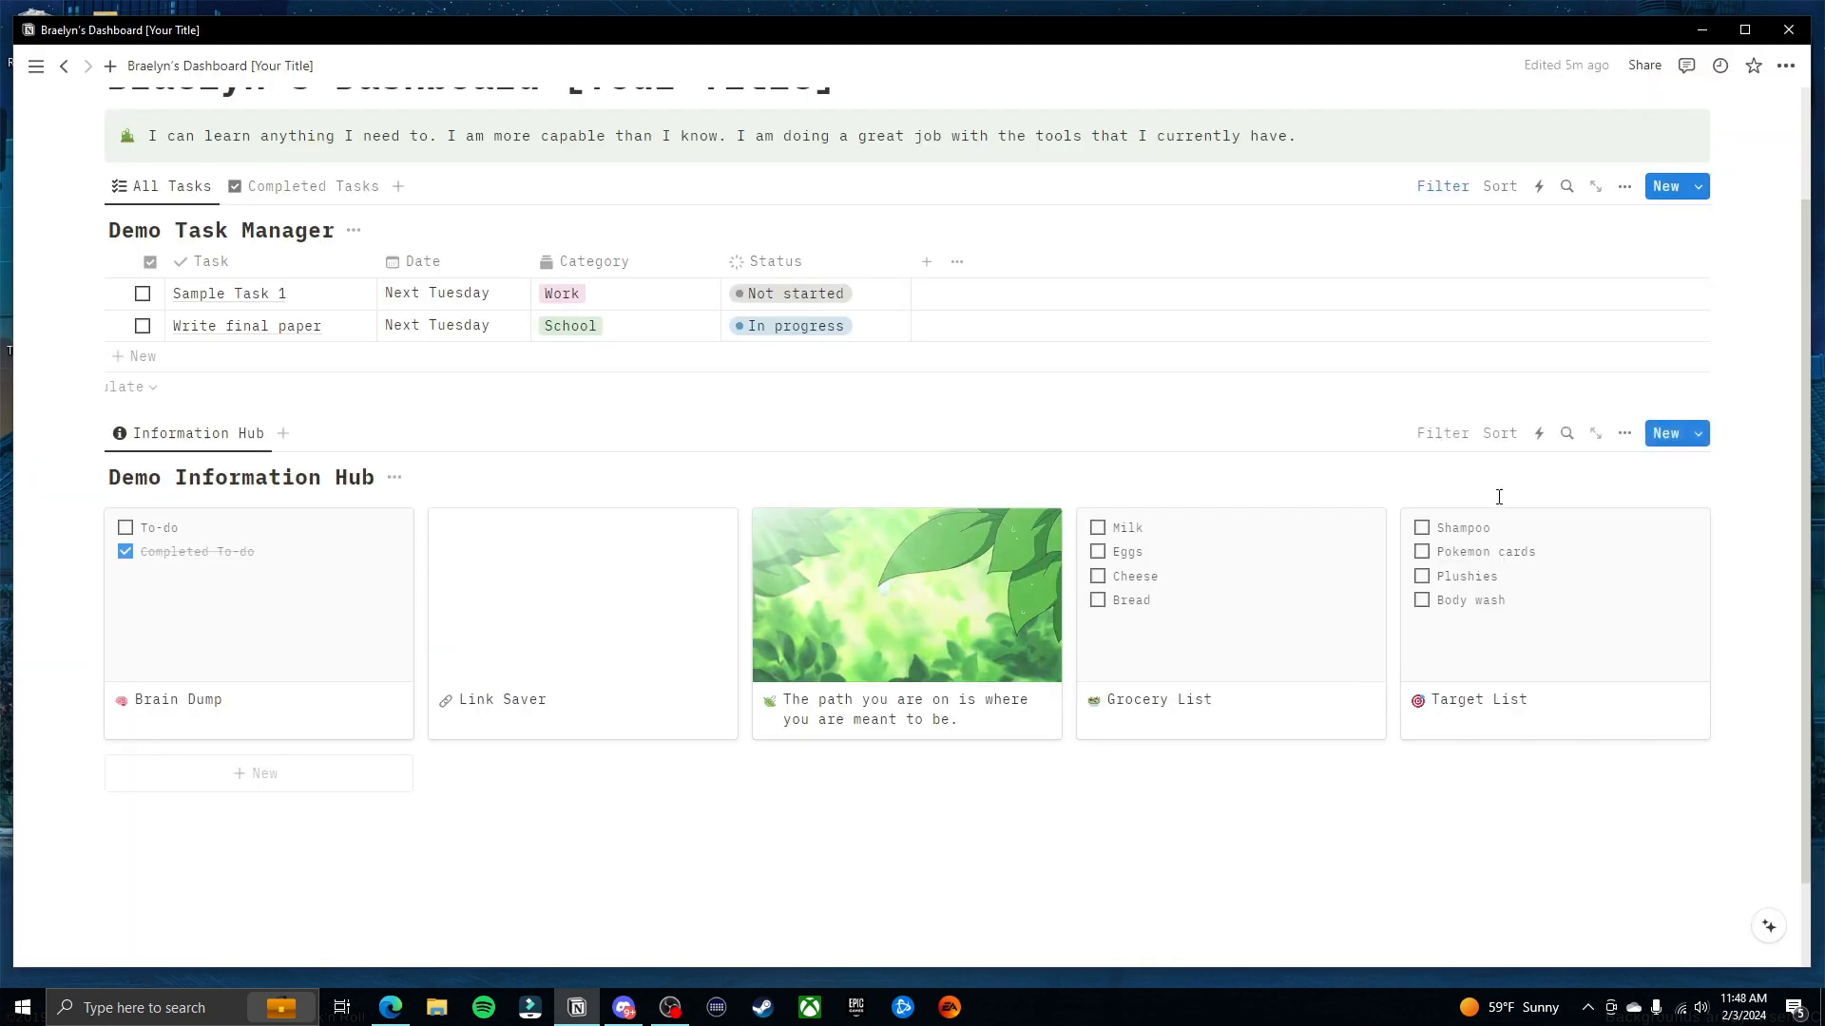
Add the toggle list items "Notion Links" and "Logins for Insurance" to the body of the Link Saver page
click(611, 650)
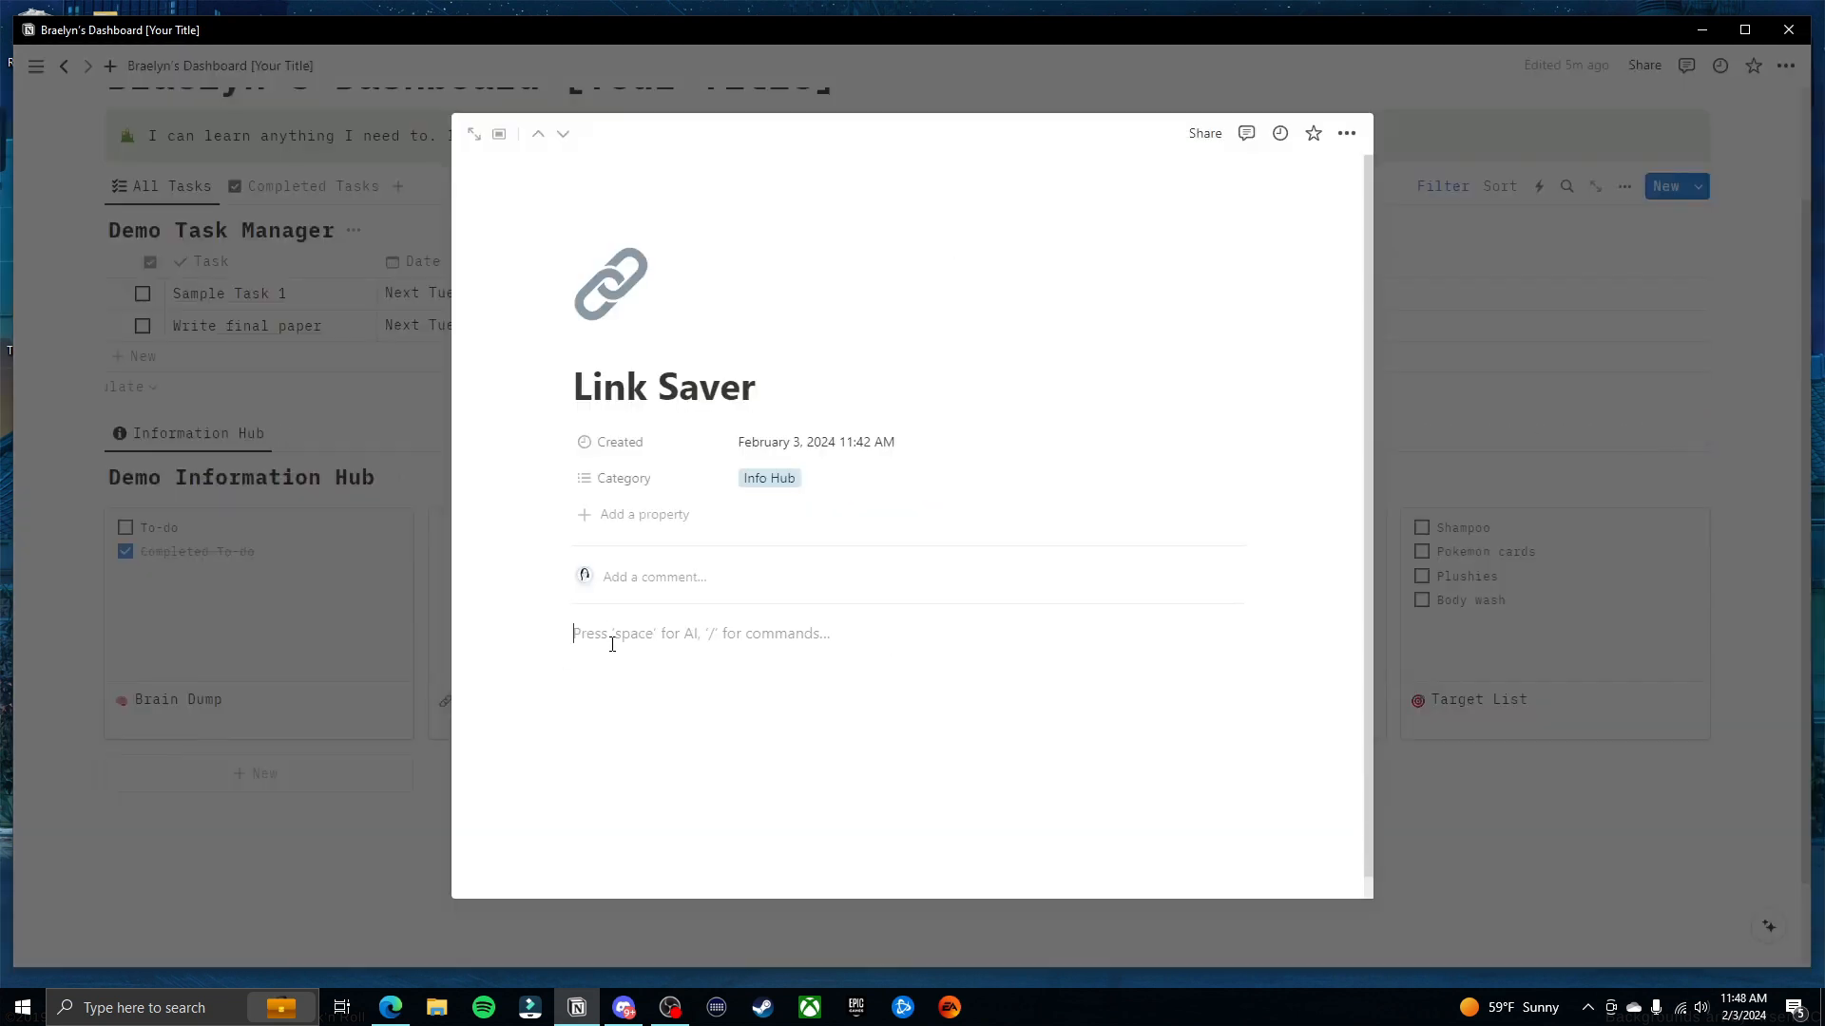
text(/to)
key(Return)
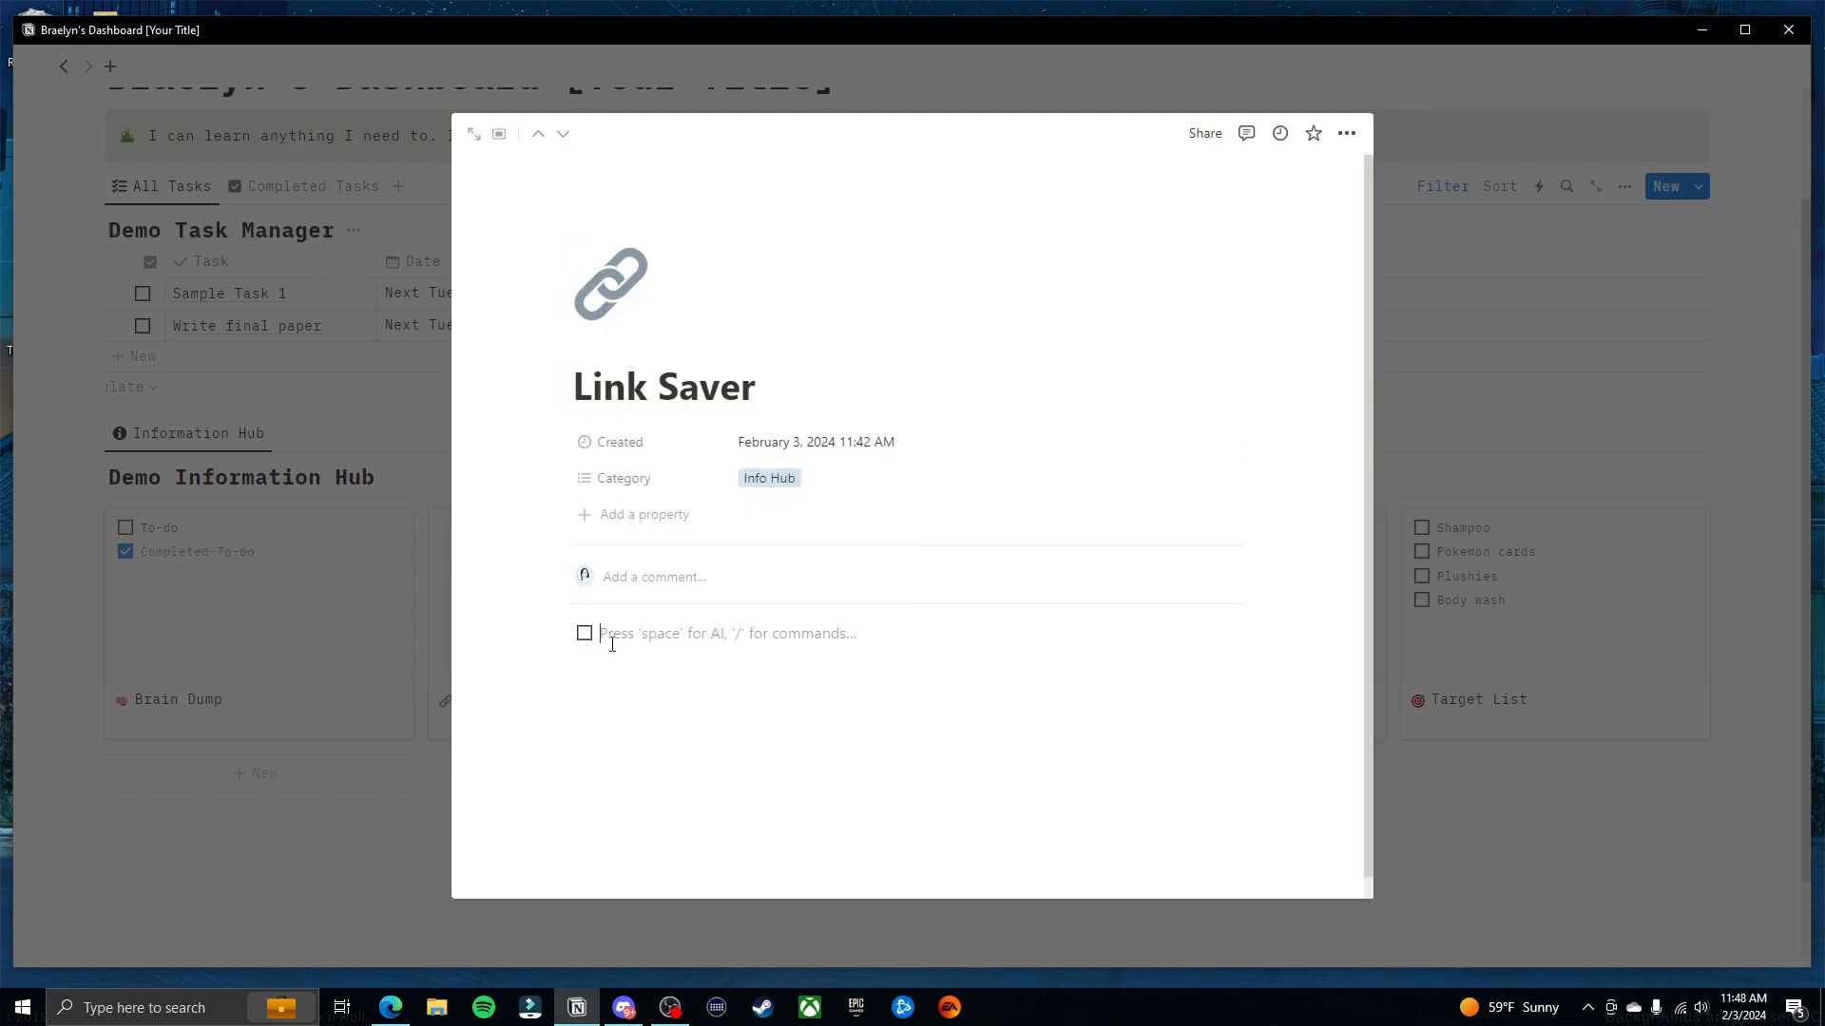
text(/tog)
key(Return)
text(Notion Links)
key(Return)
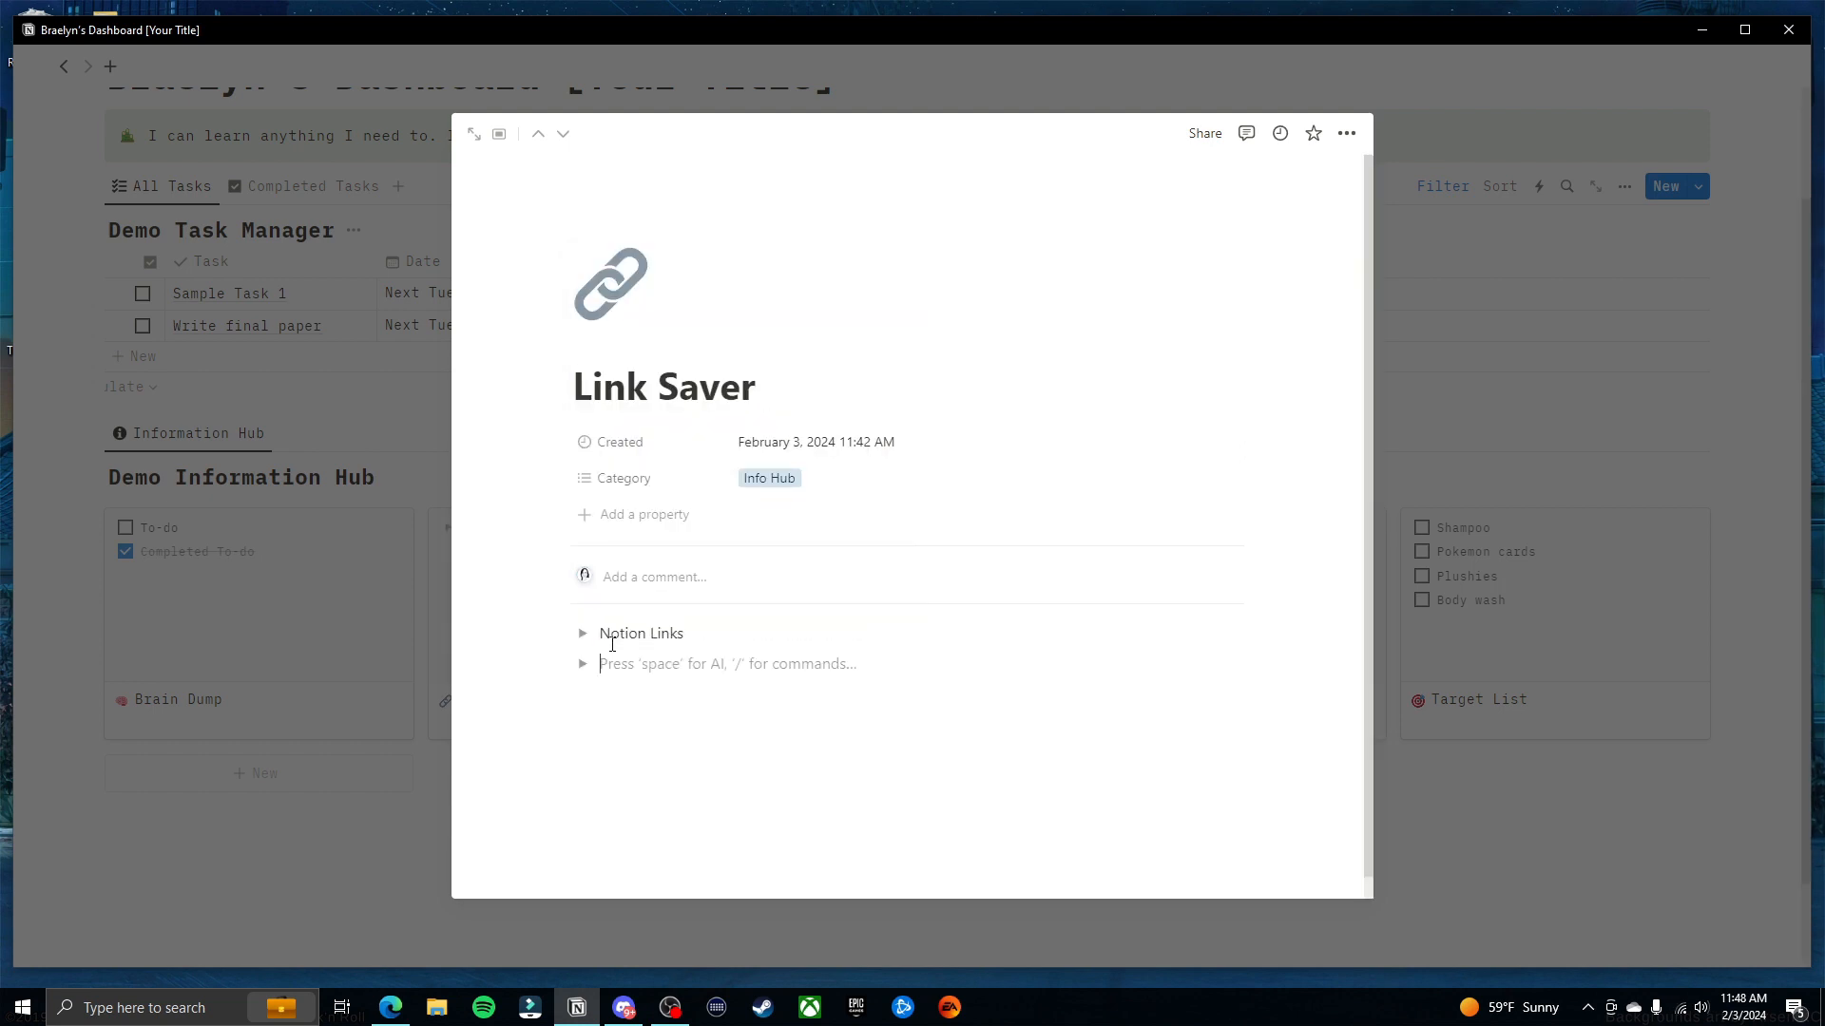
text(Logins for Insurance)
key(Return)
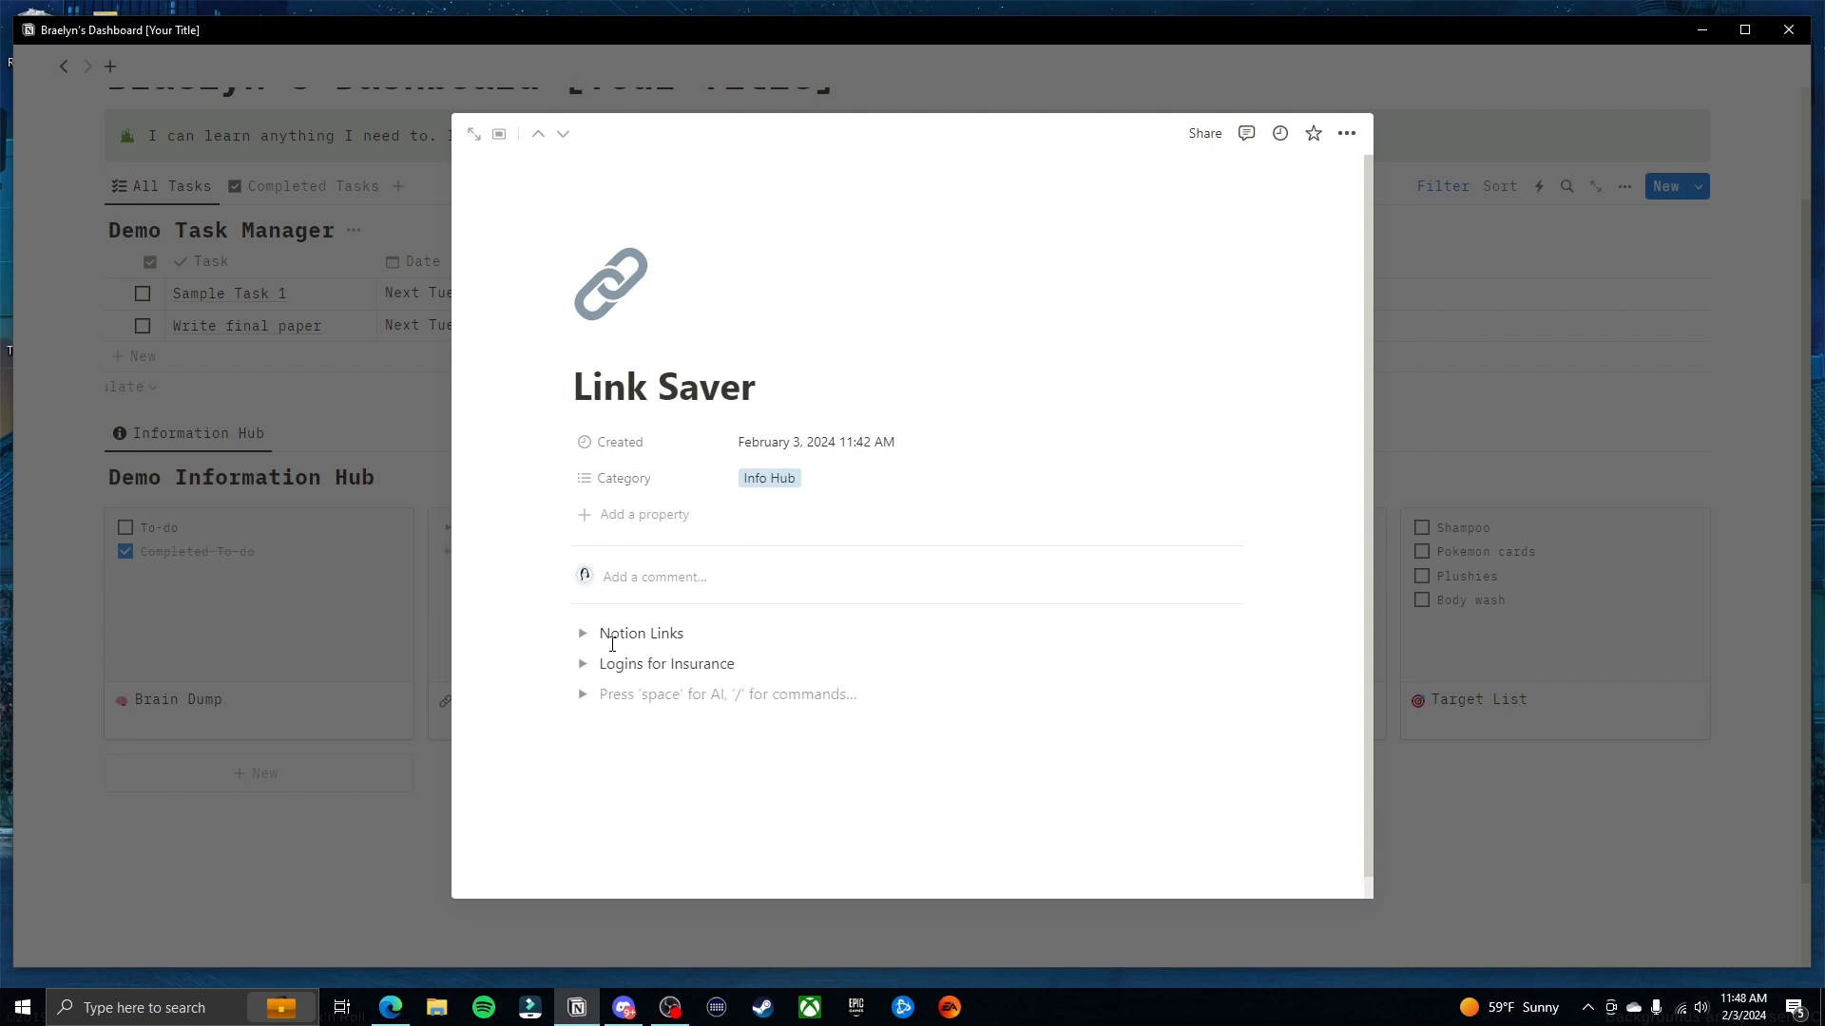
Add the toggle items "Link to favorite Etsy shops" and "Logins for online school" below the existing toggles on the Link Saver page
text(Lin)
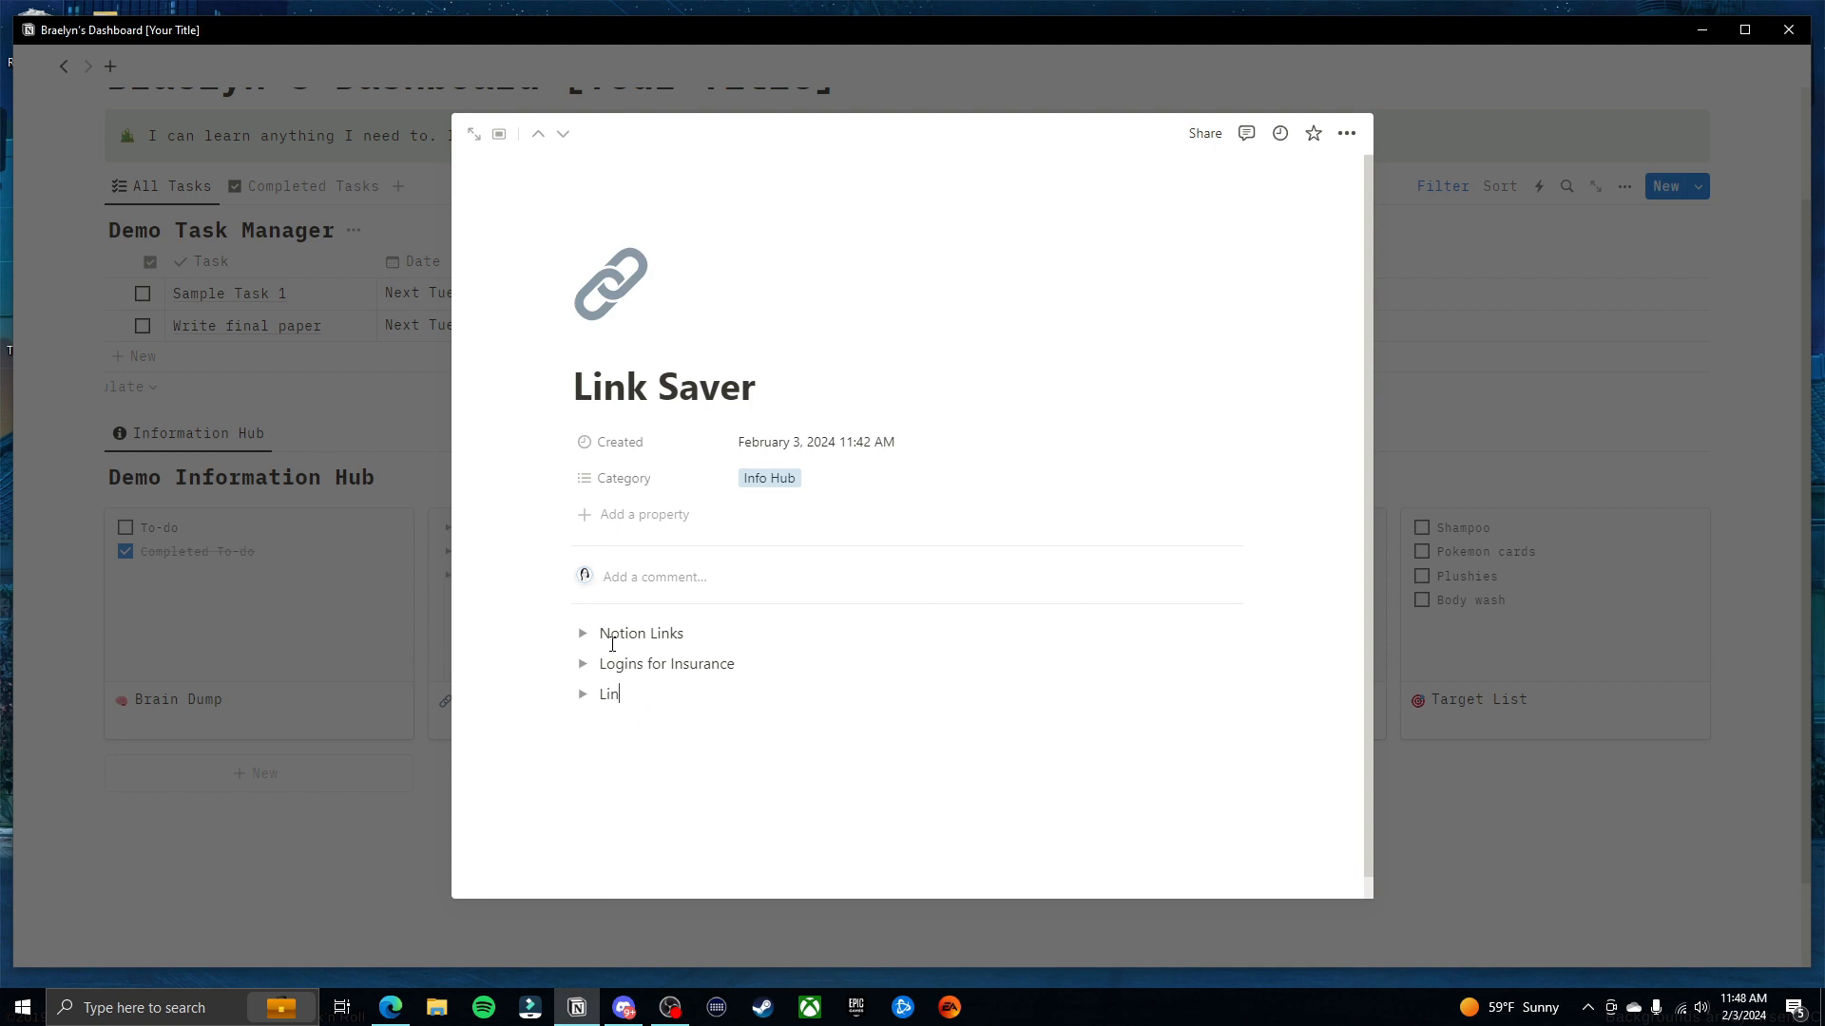
text(k to favorite Etsy shops)
key(Return)
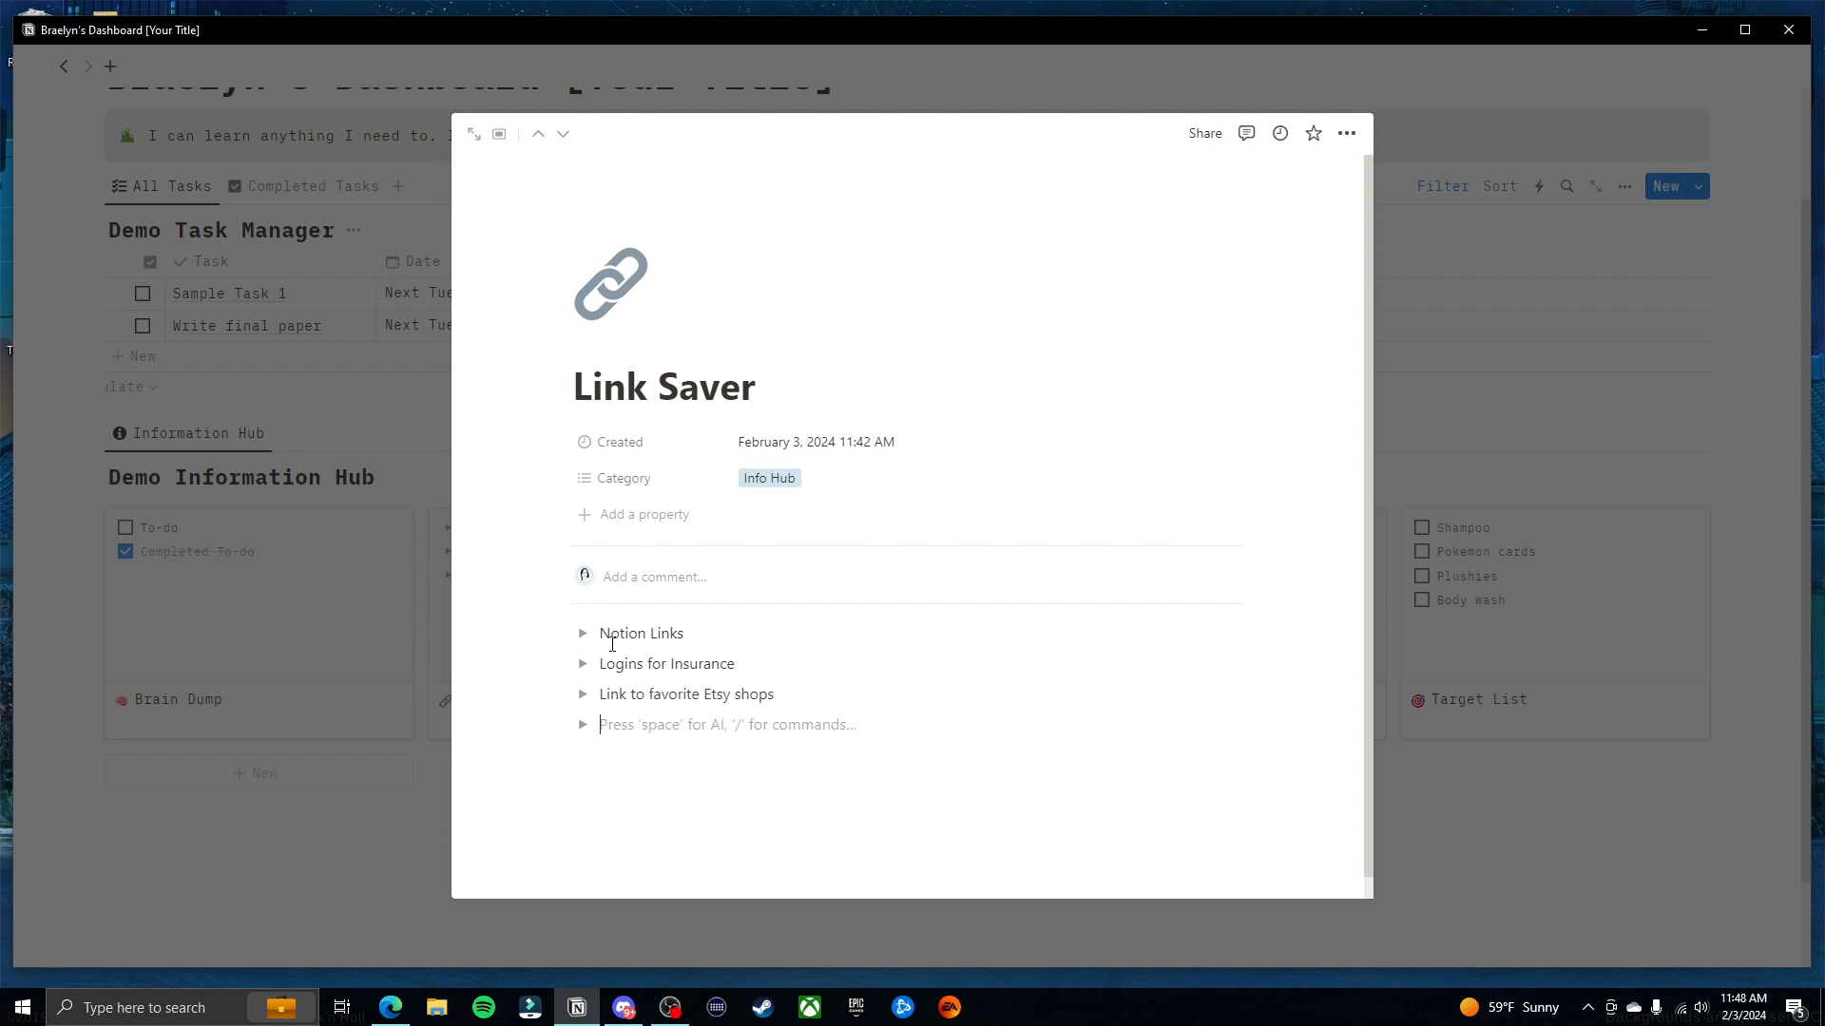
text(Logins for online school)
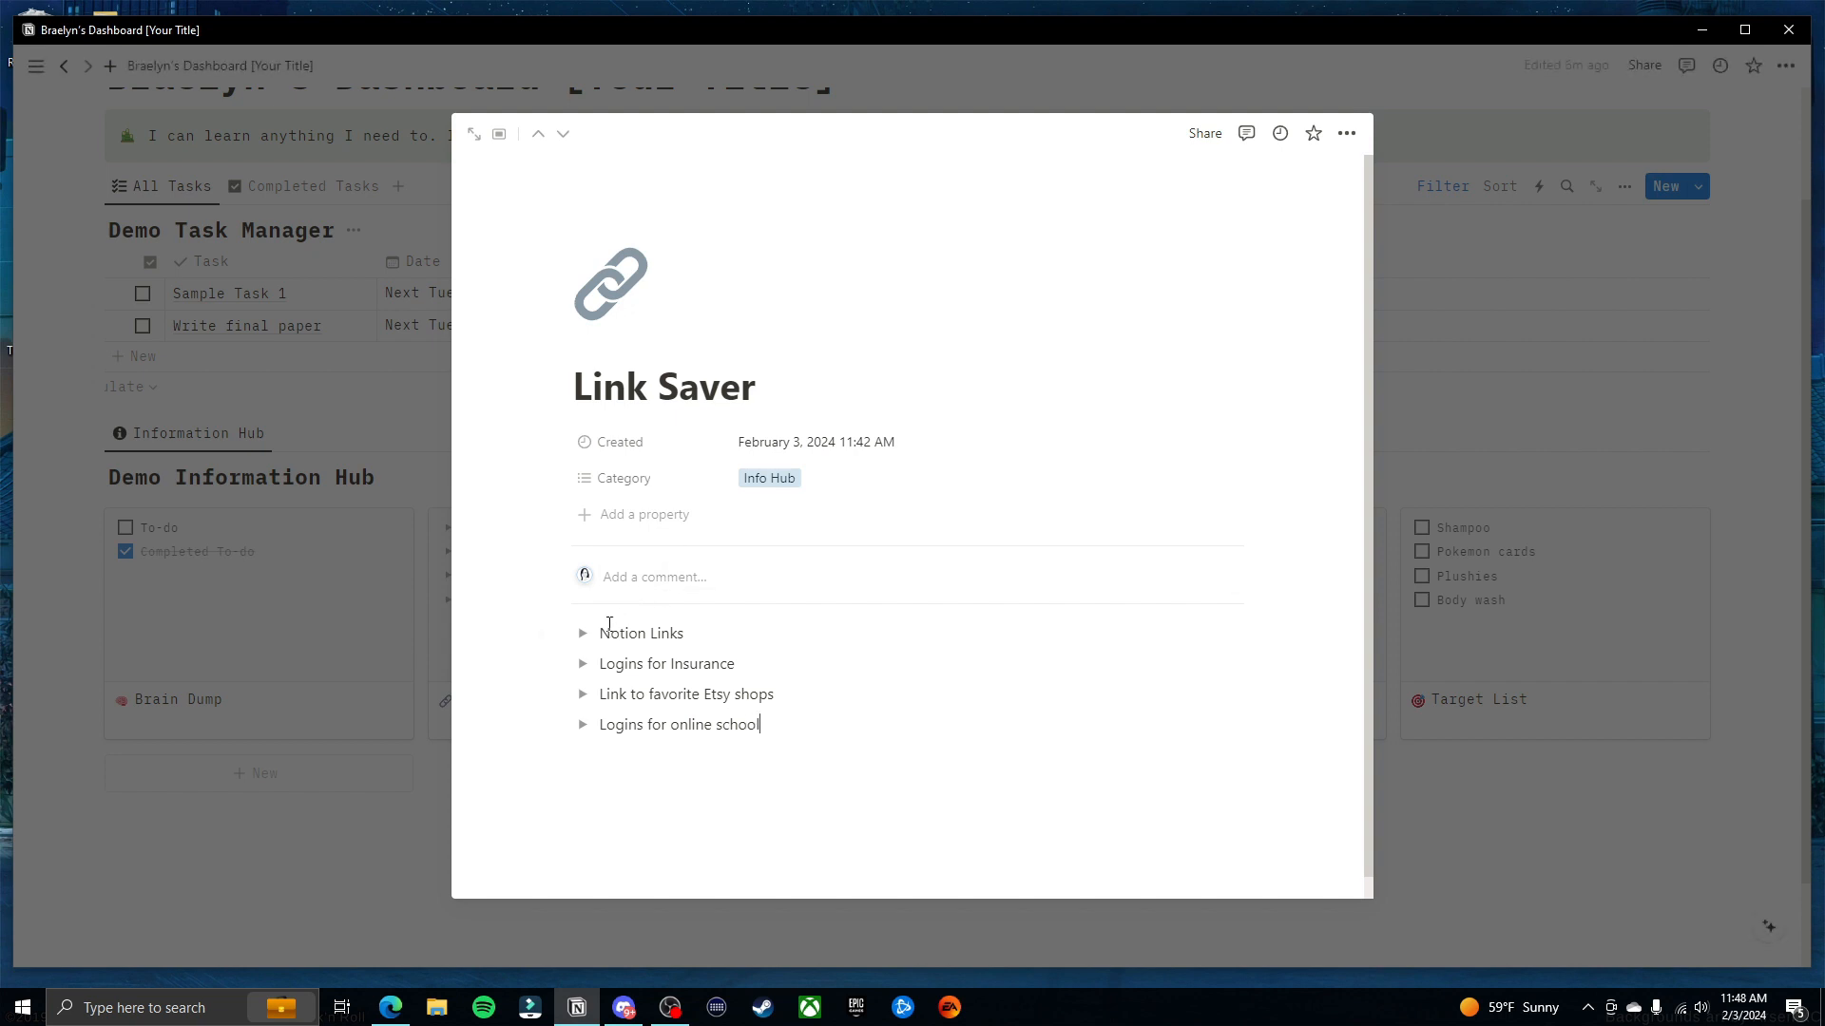
Write "Put a link here." inside the Notion Links toggle and collapse it
click(583, 633)
click(646, 671)
text(Put a)
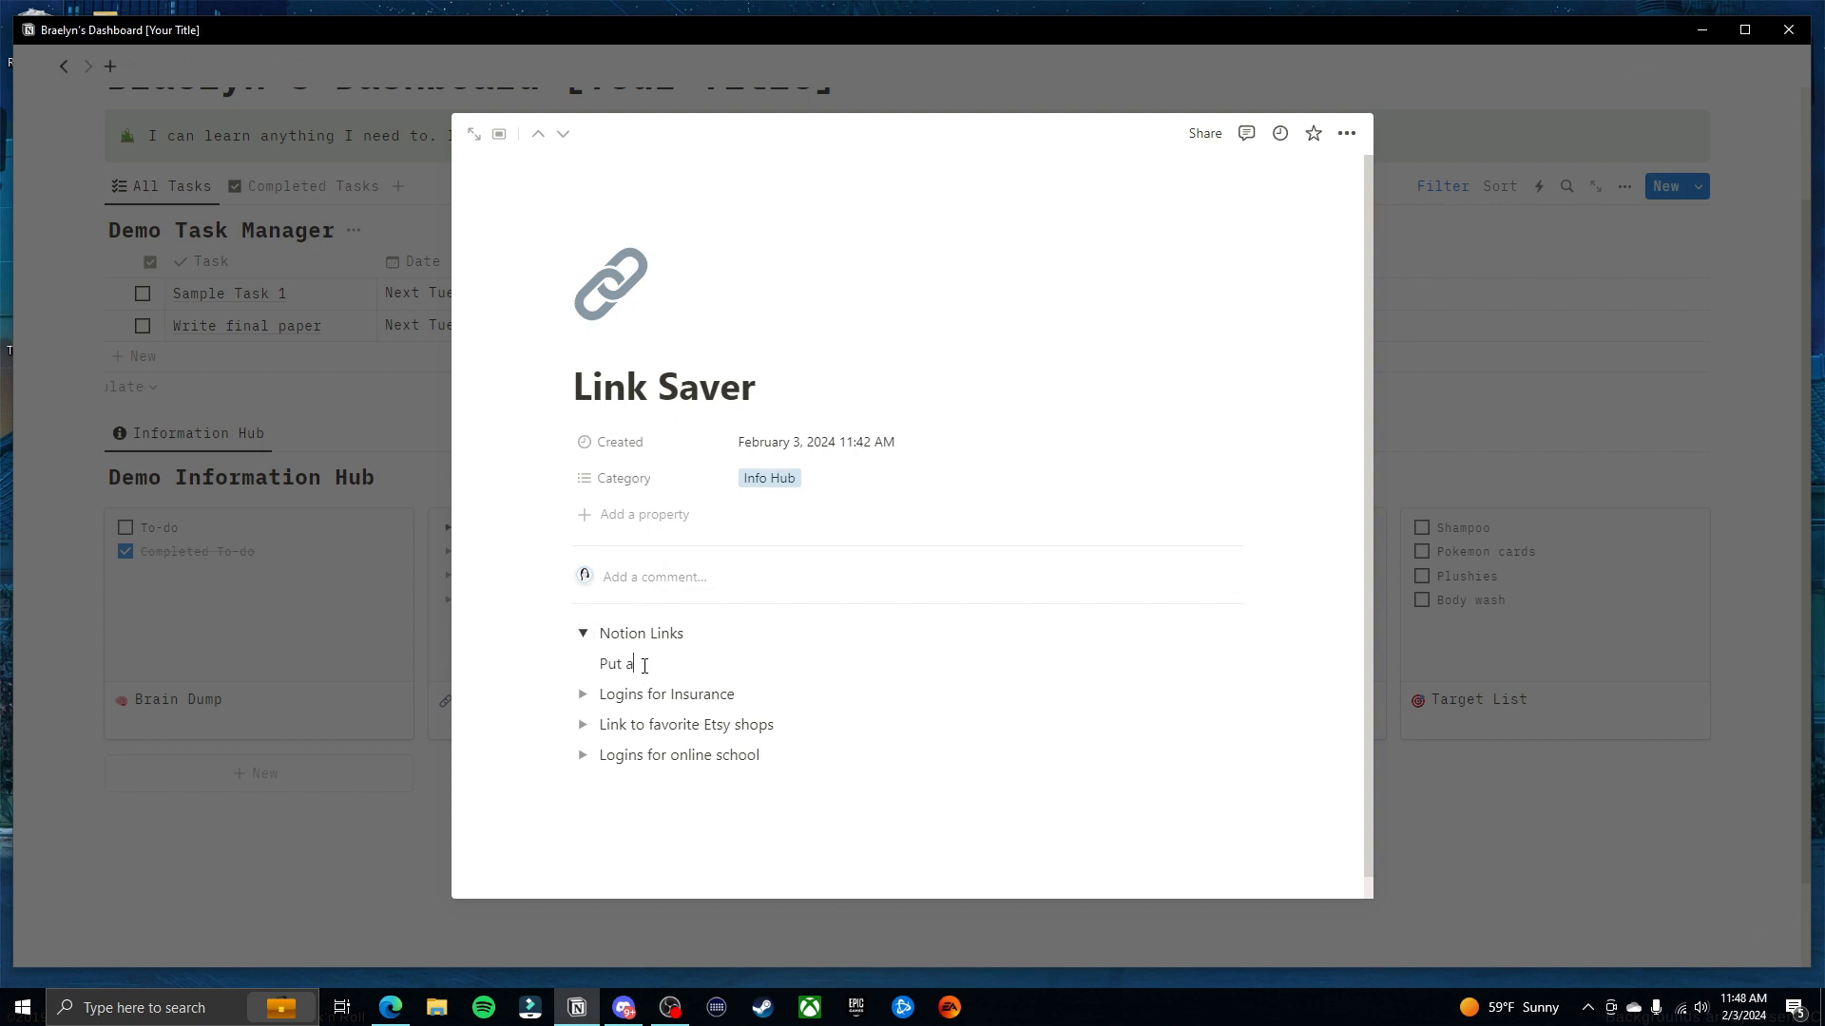
text( link here.)
click(582, 633)
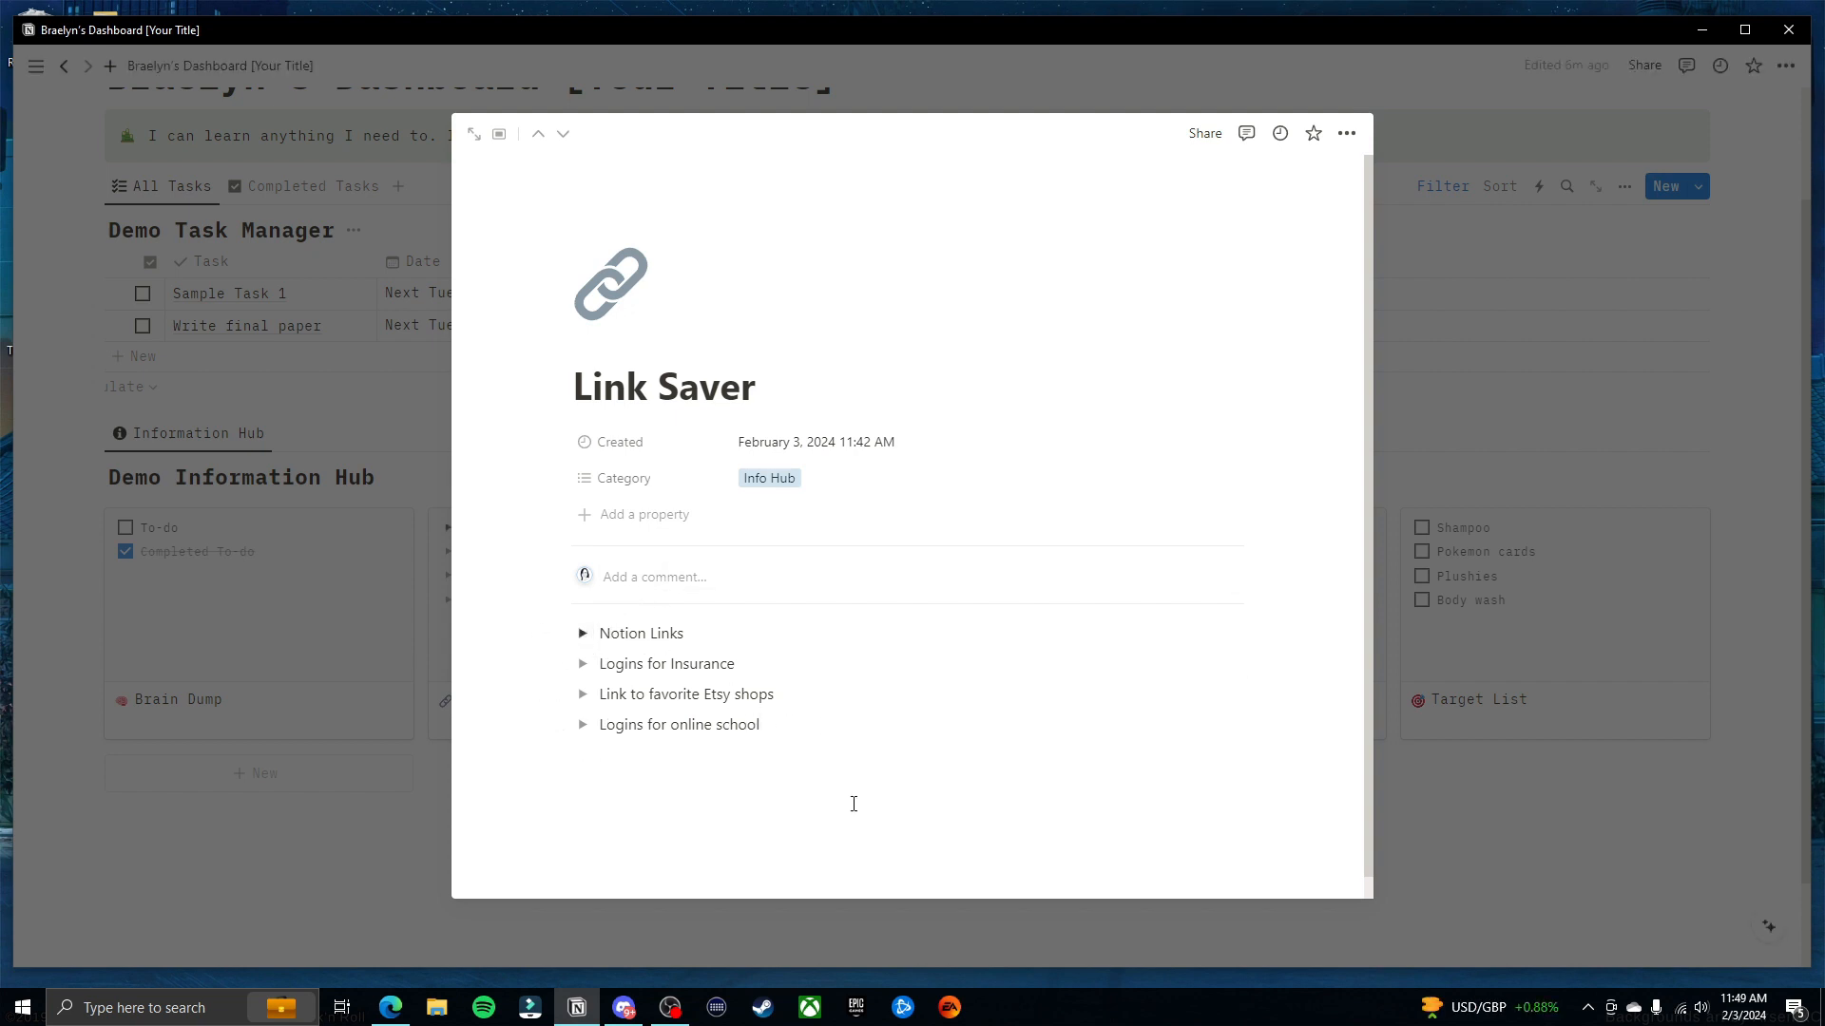
Fill in the Logins for Insurance toggle, collapse it and close the Link Saver page
click(584, 664)
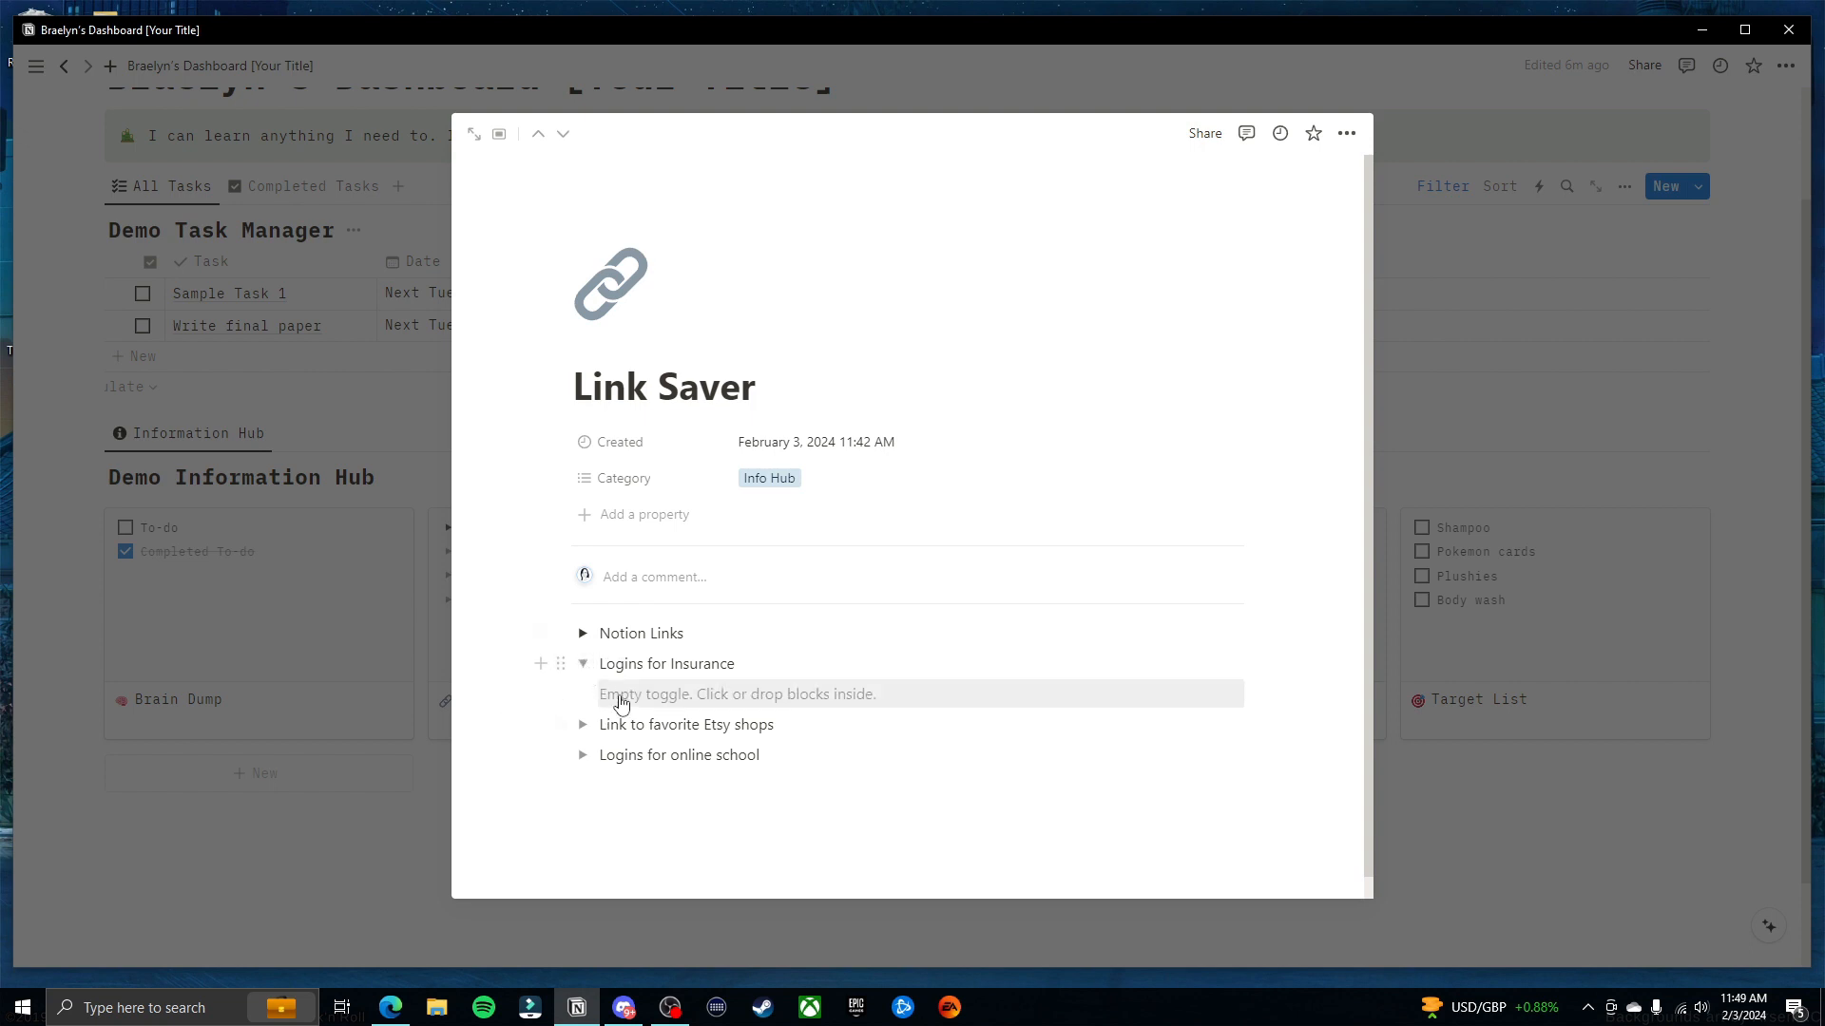
click(646, 694)
click(583, 664)
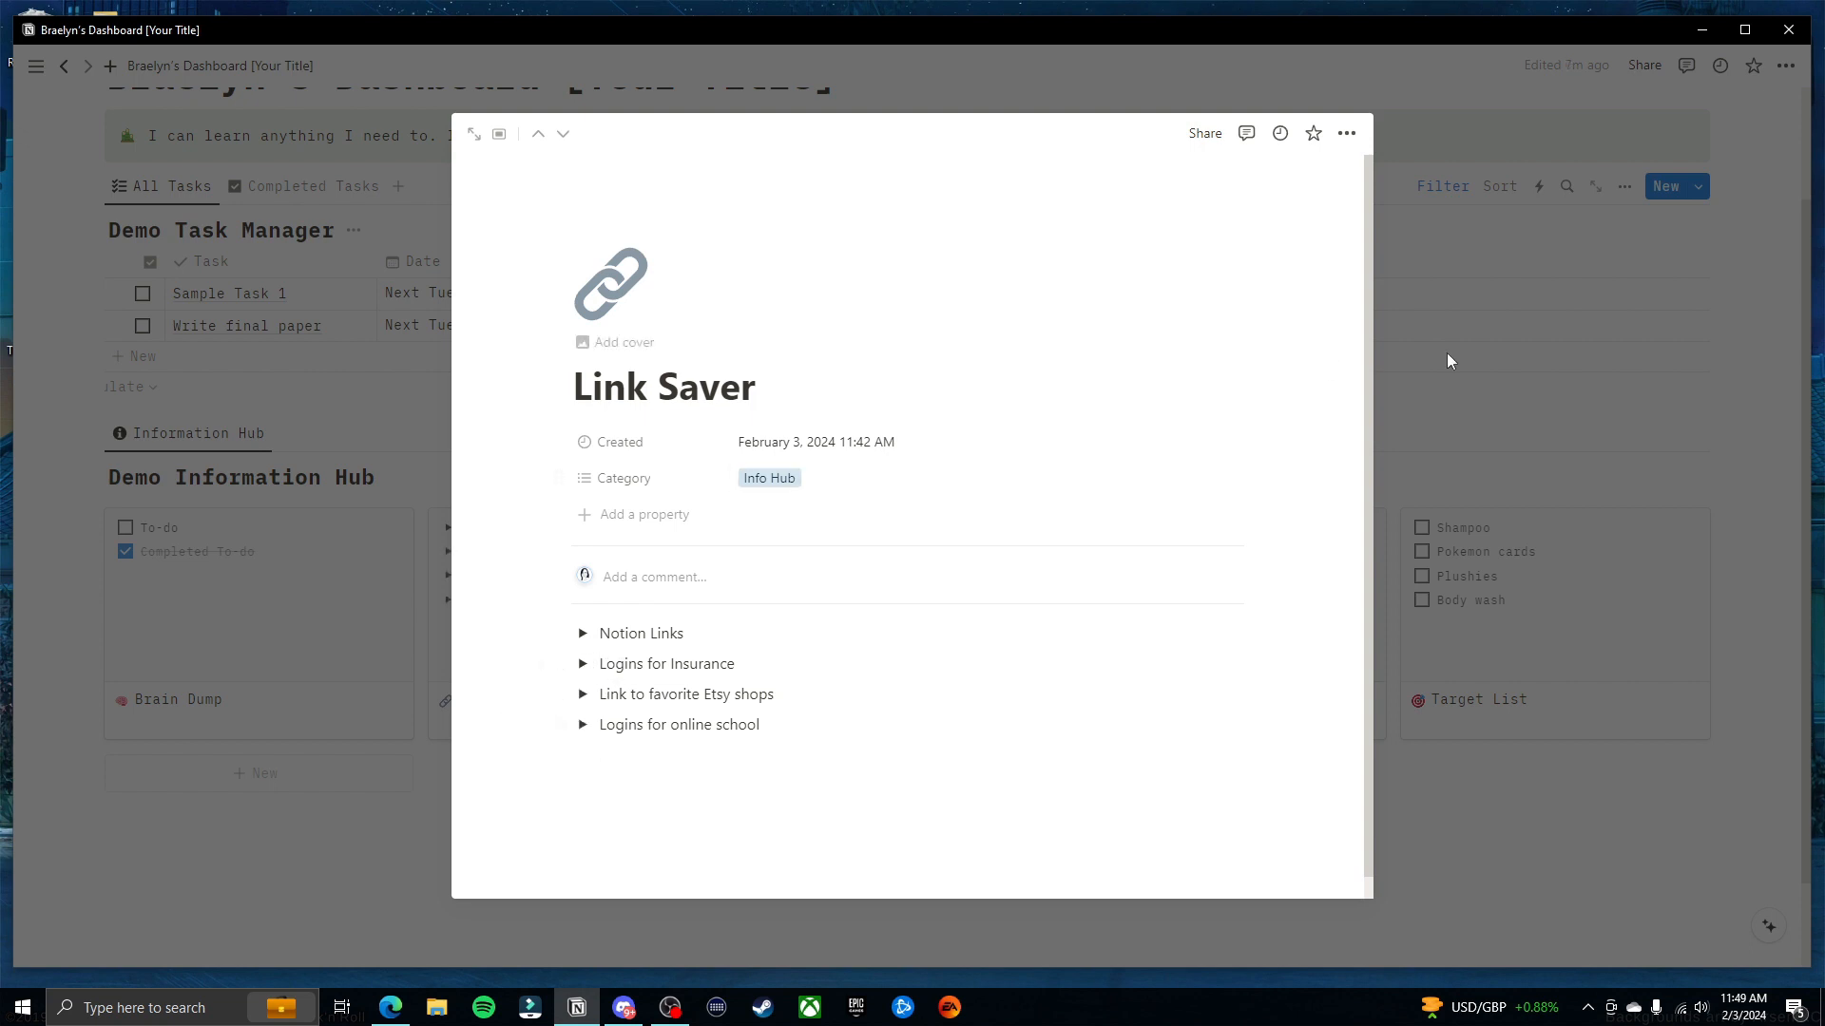
click(1513, 405)
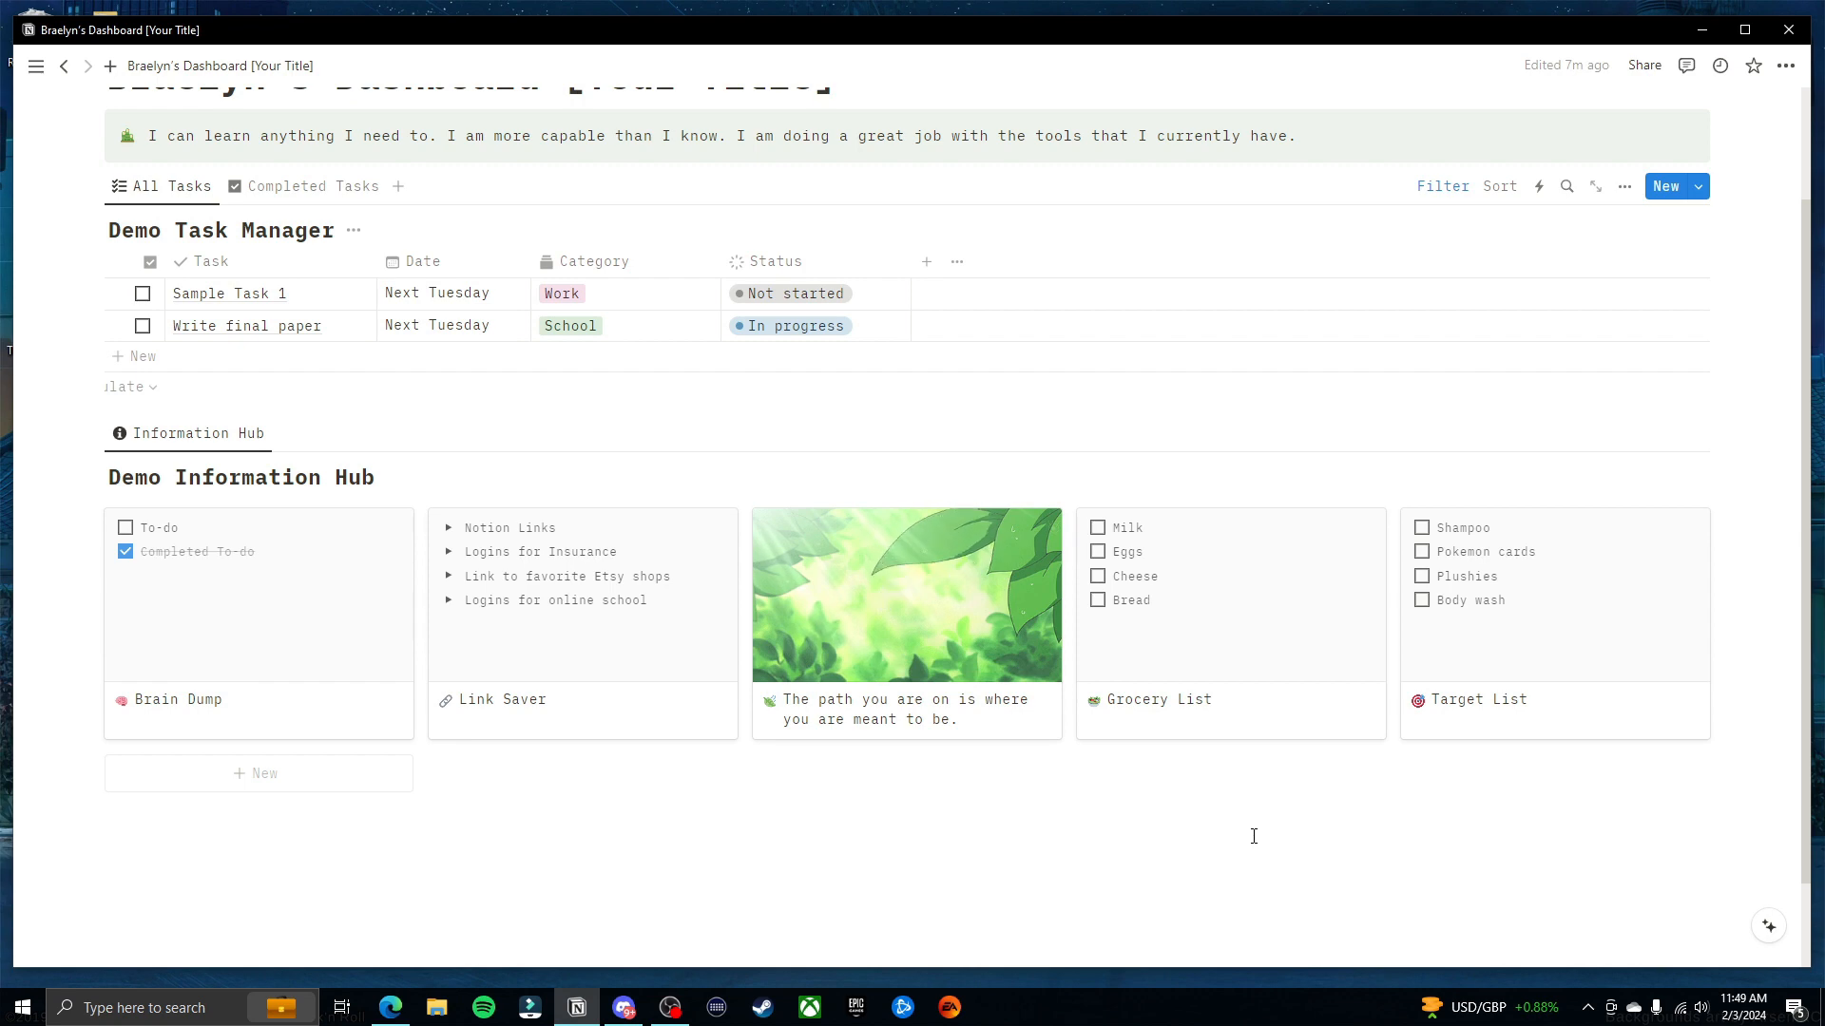
Replace the Brain Dump page's to-do items with "I will put all kinds of things here." and random notes like "118" x 78" for wallpaper"
scroll(1330, 803, up, 1)
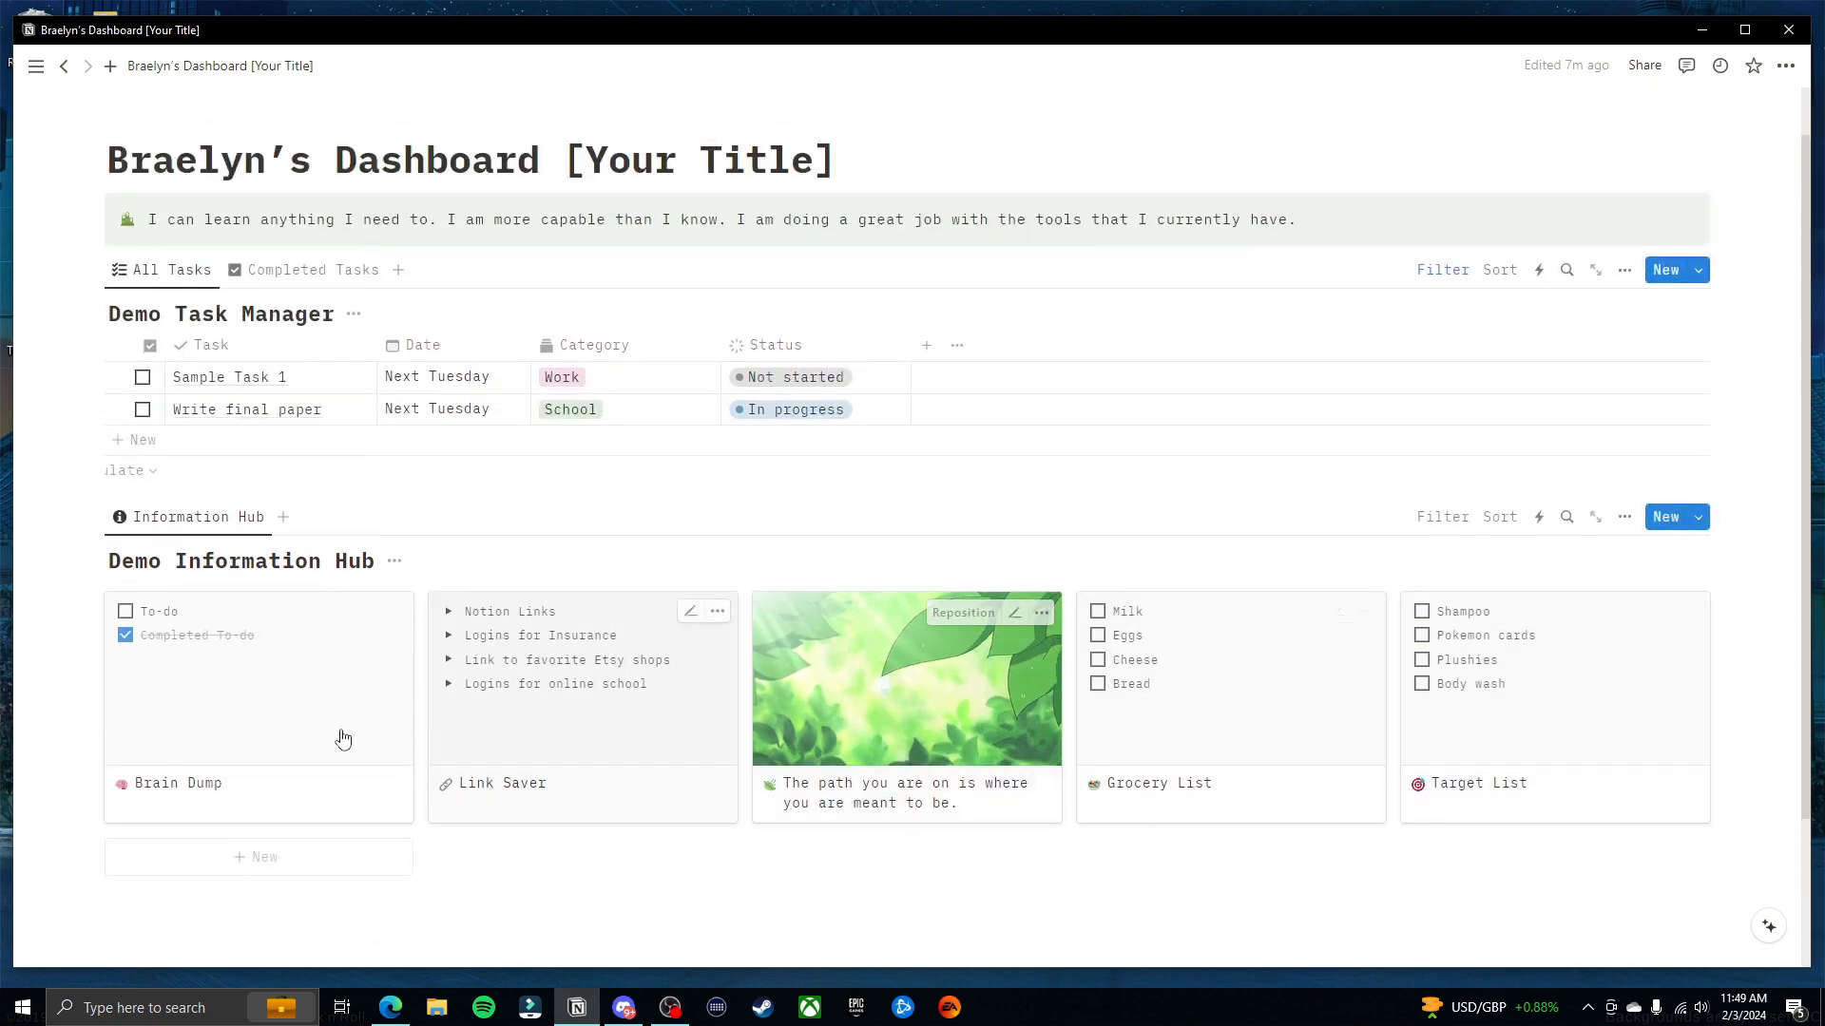
click(237, 725)
drag(720, 663, 606, 615)
text(I will put all kinds of things here.)
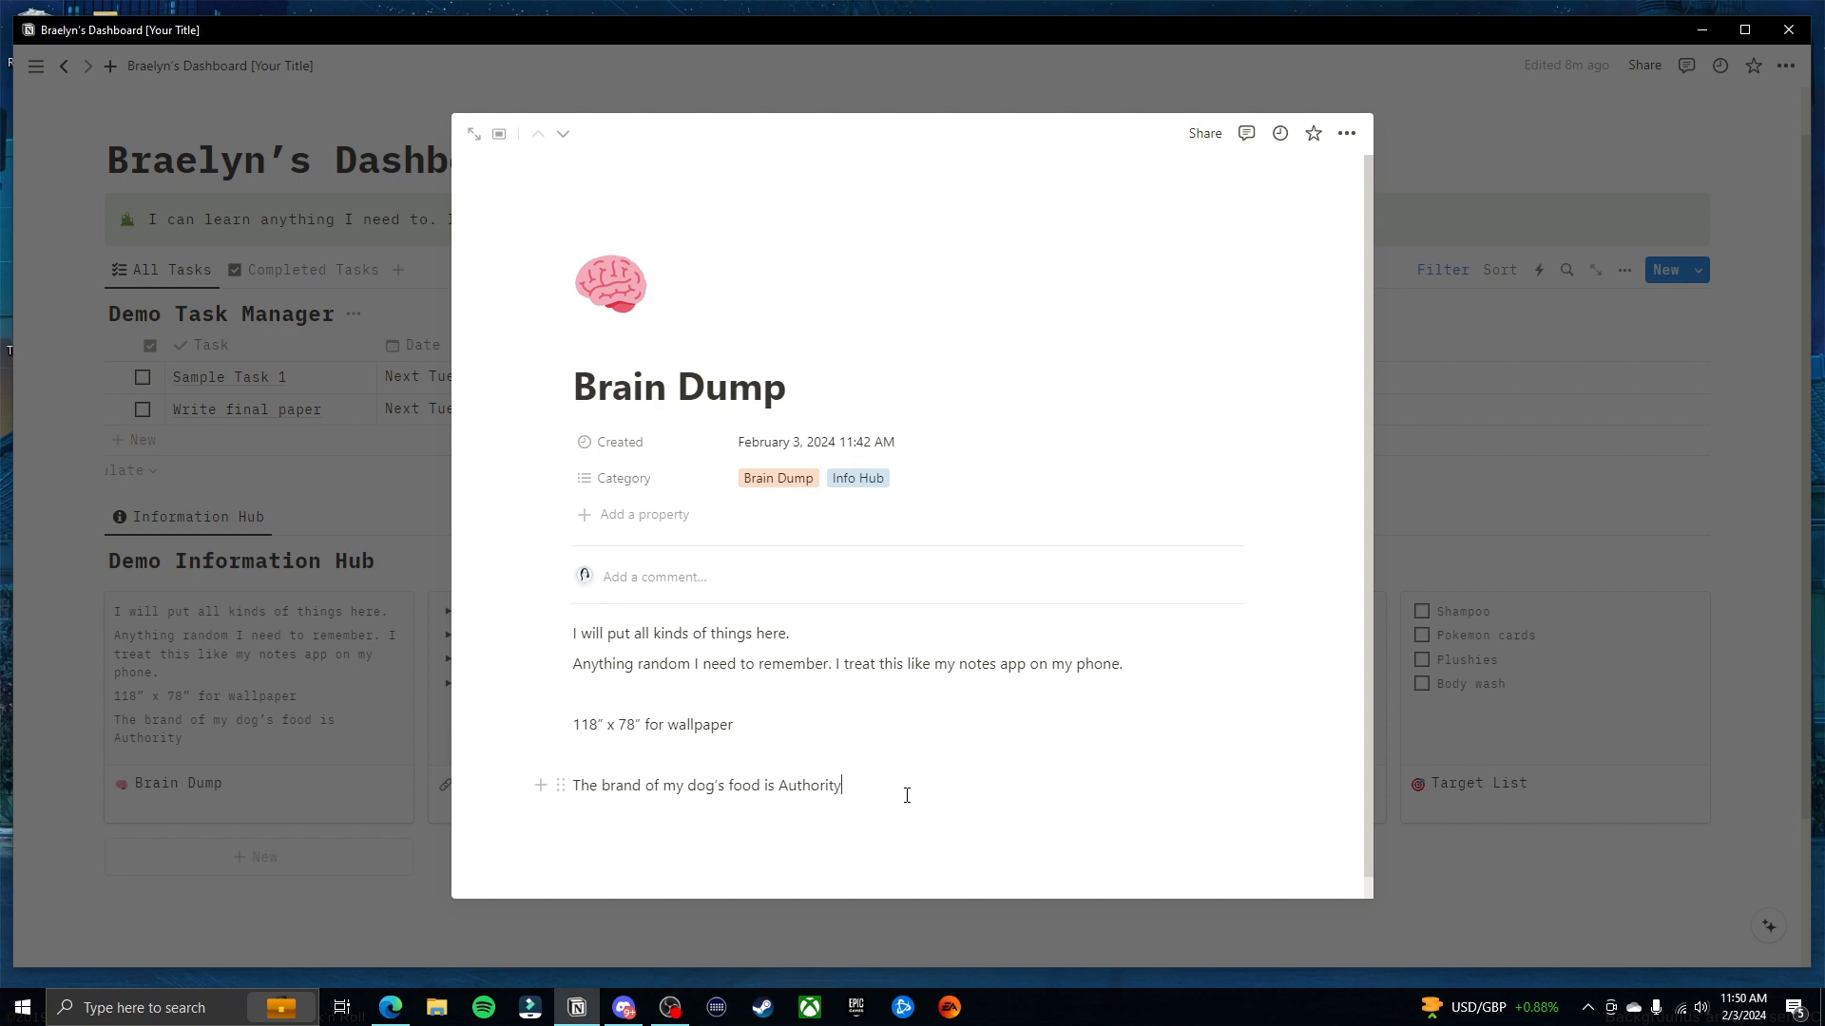
scroll(917, 666, down, 1)
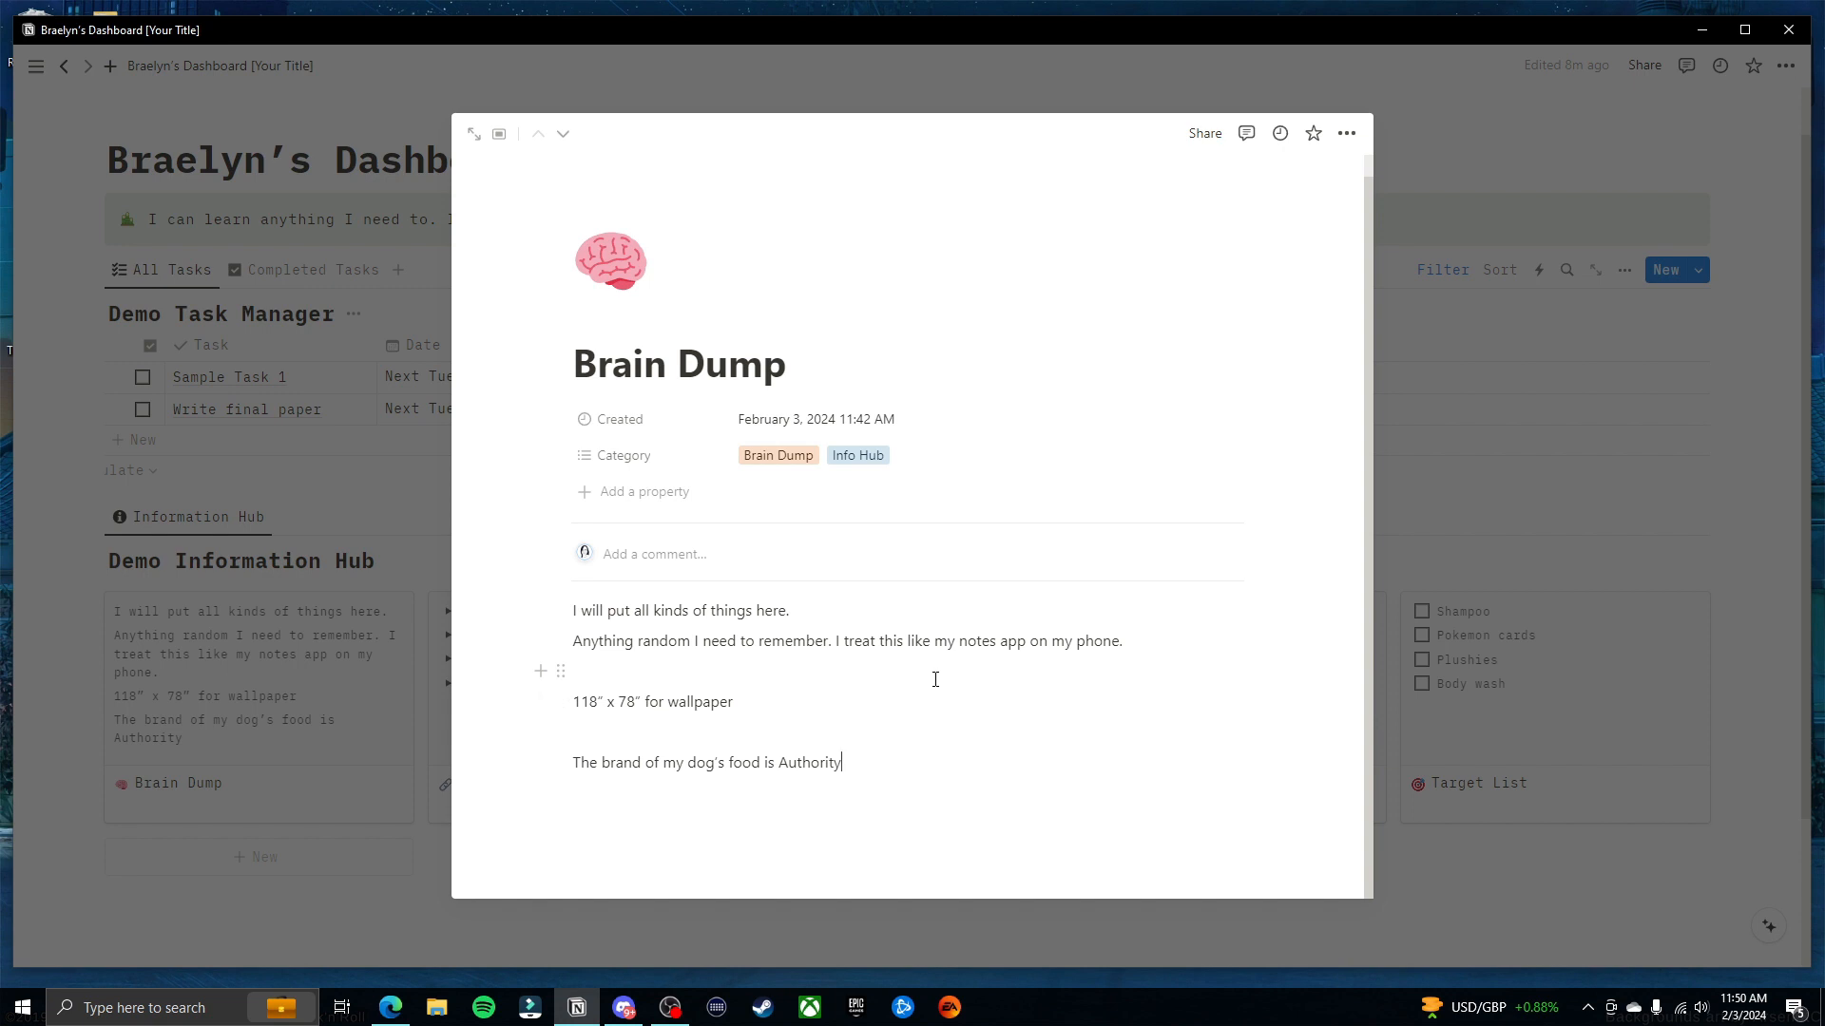
key(Return)
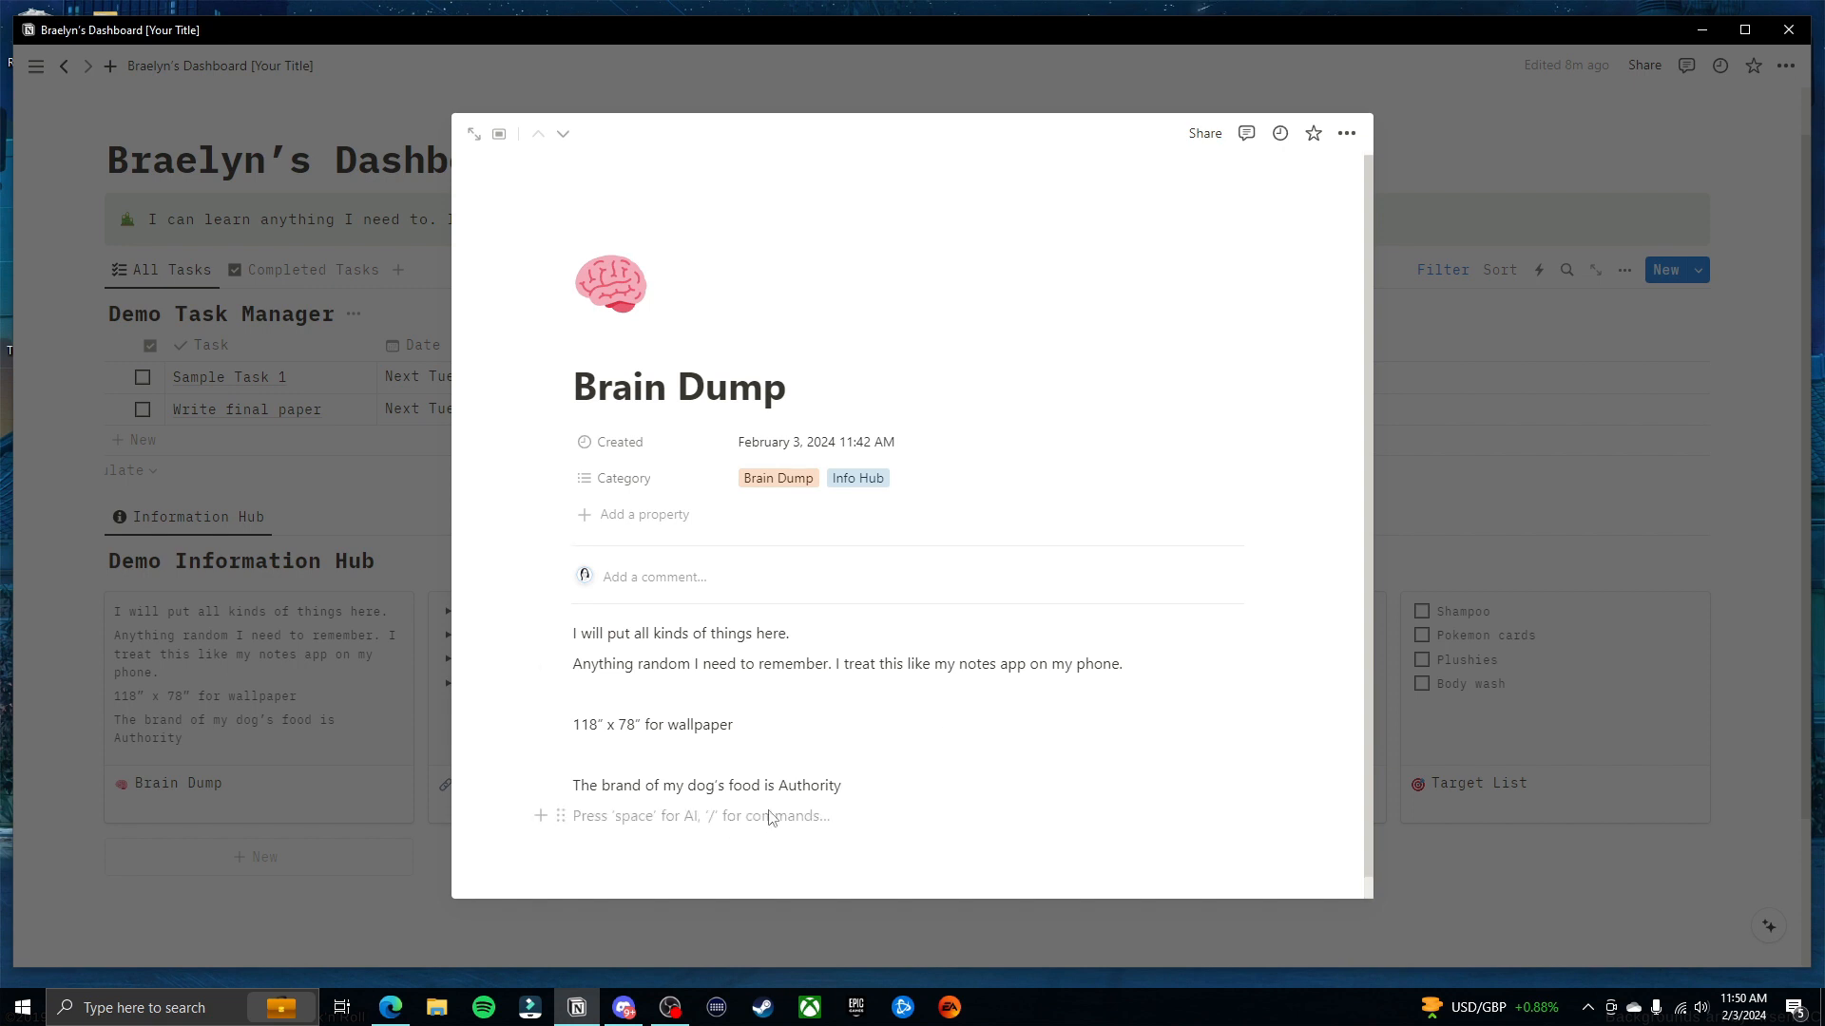
click(1554, 887)
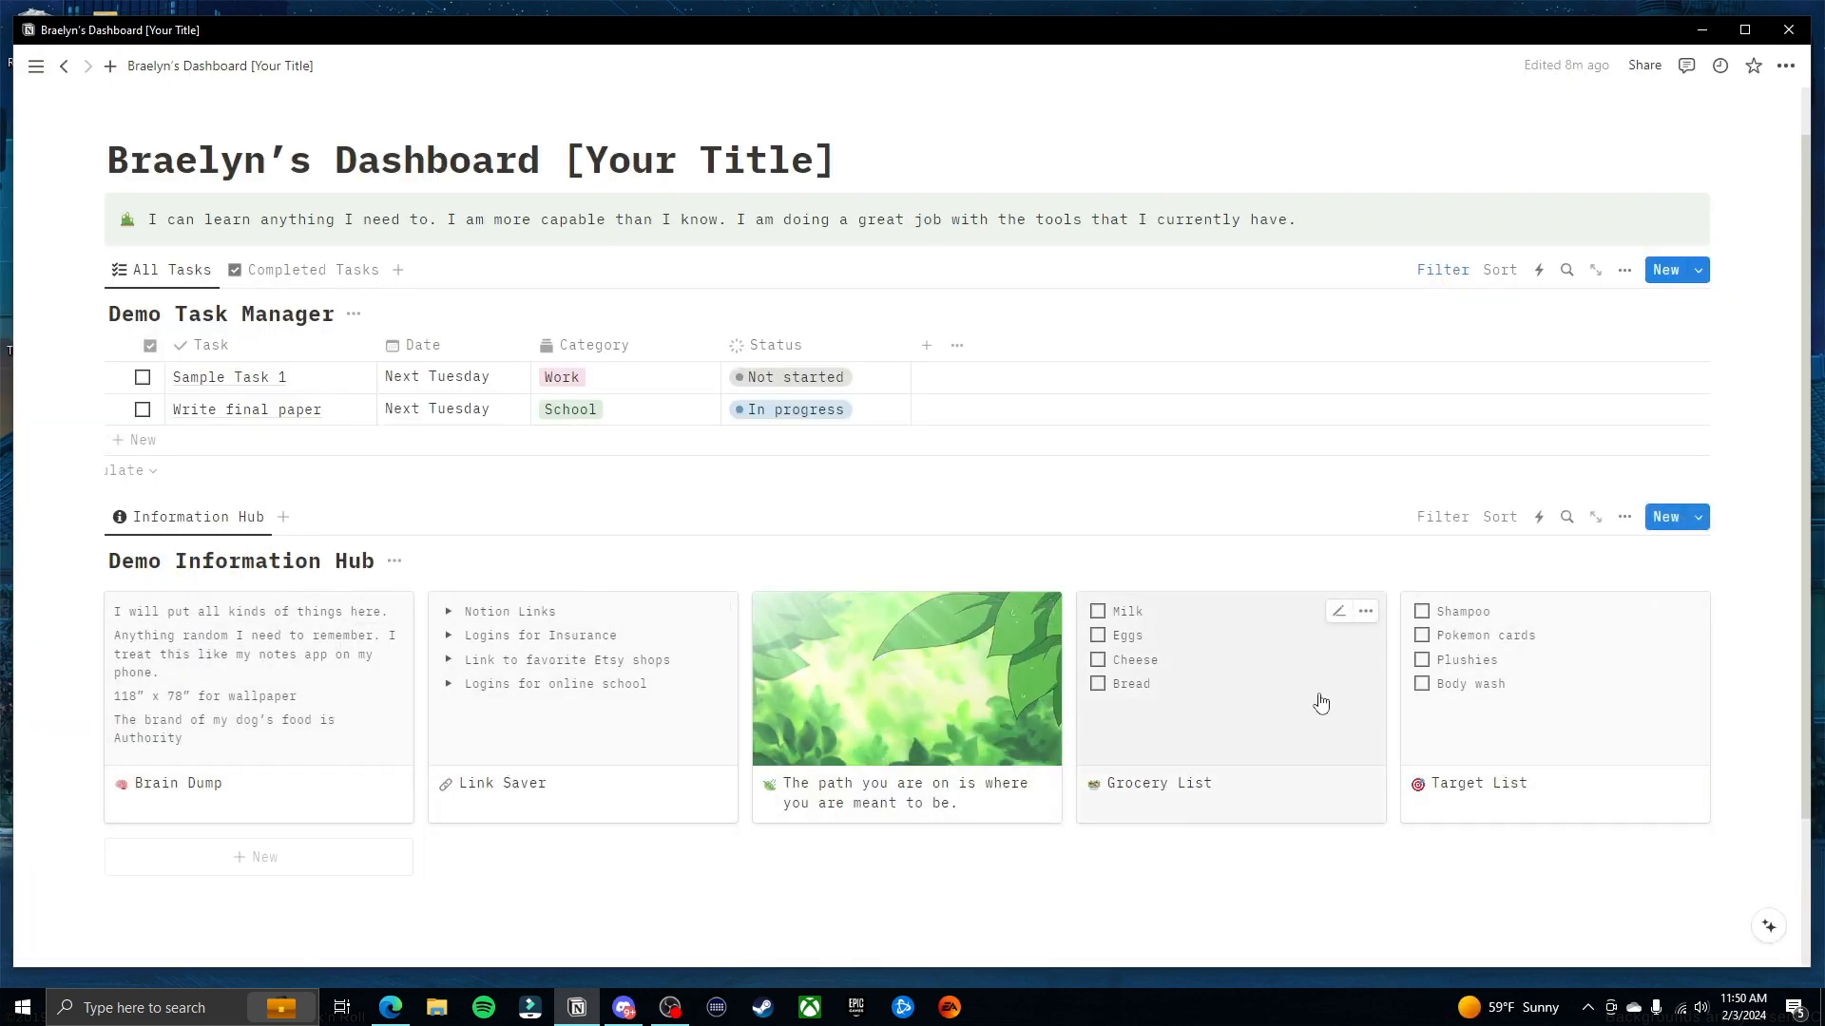
Open the Brain Dump and Grocery List pages to review their contents and return to the dashboard
scroll(1559, 703, down, 1)
click(258, 656)
click(1407, 665)
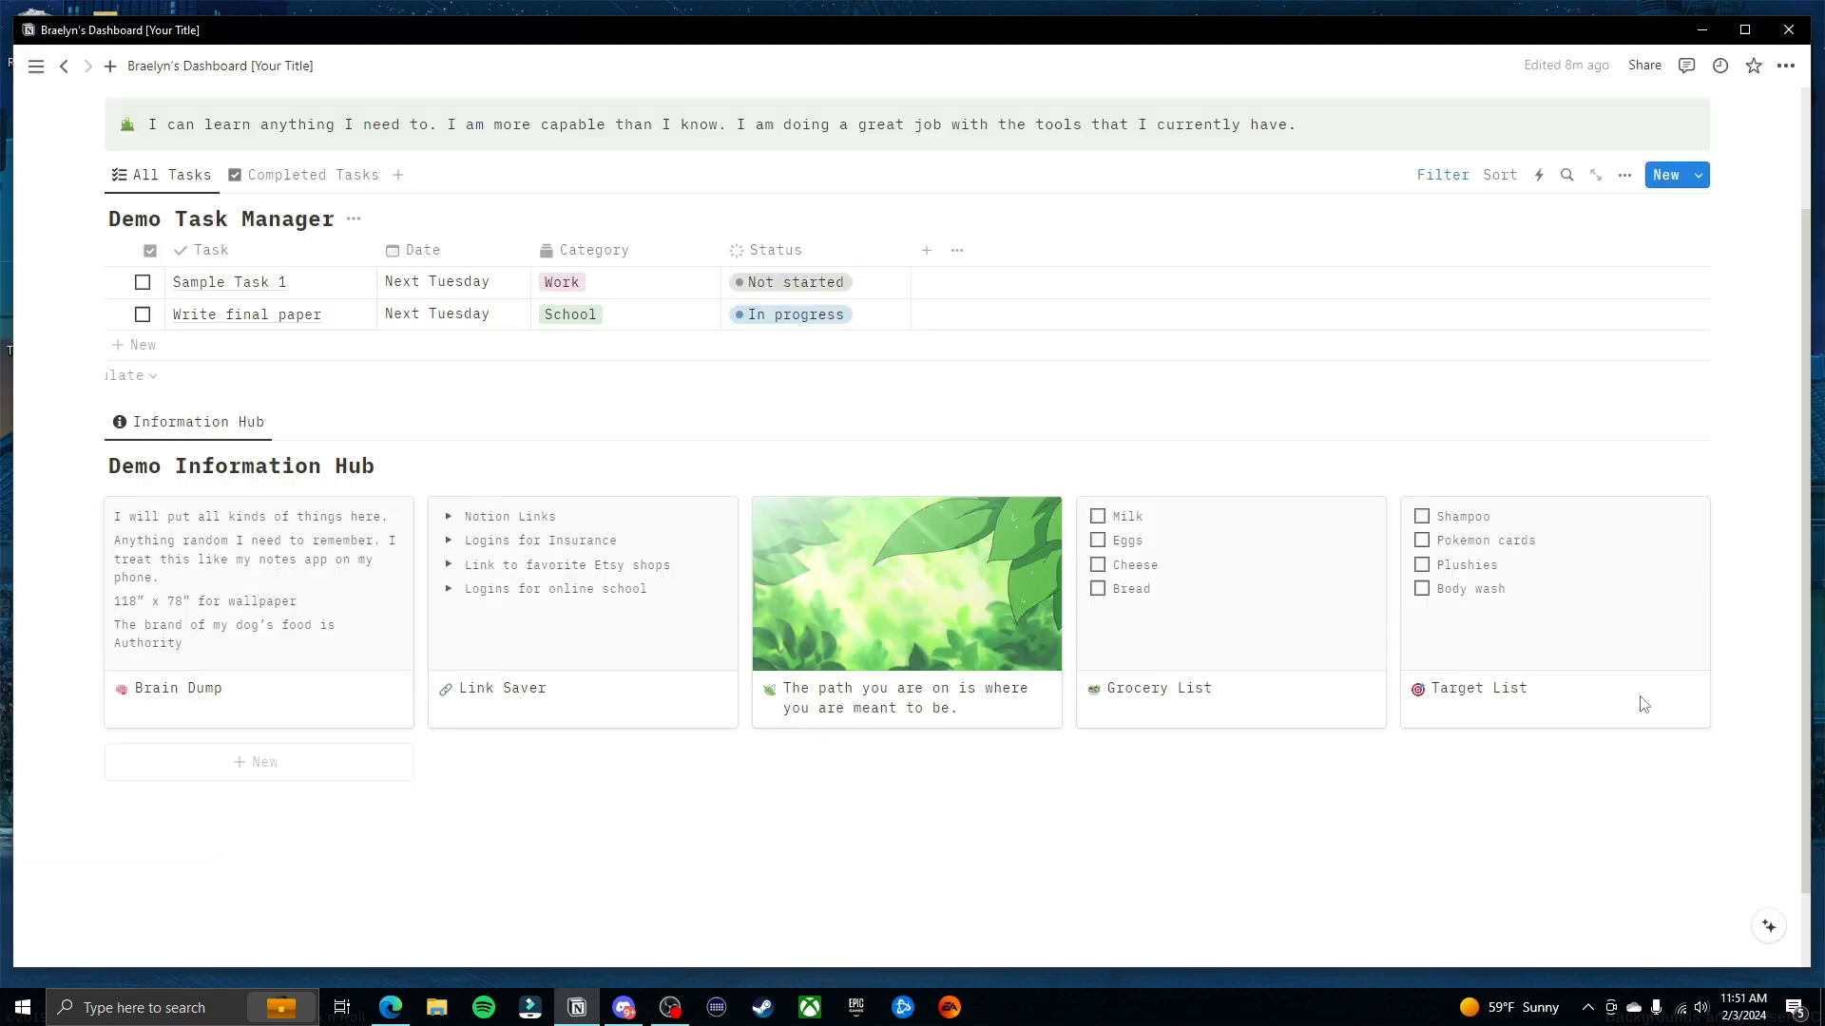
click(1210, 602)
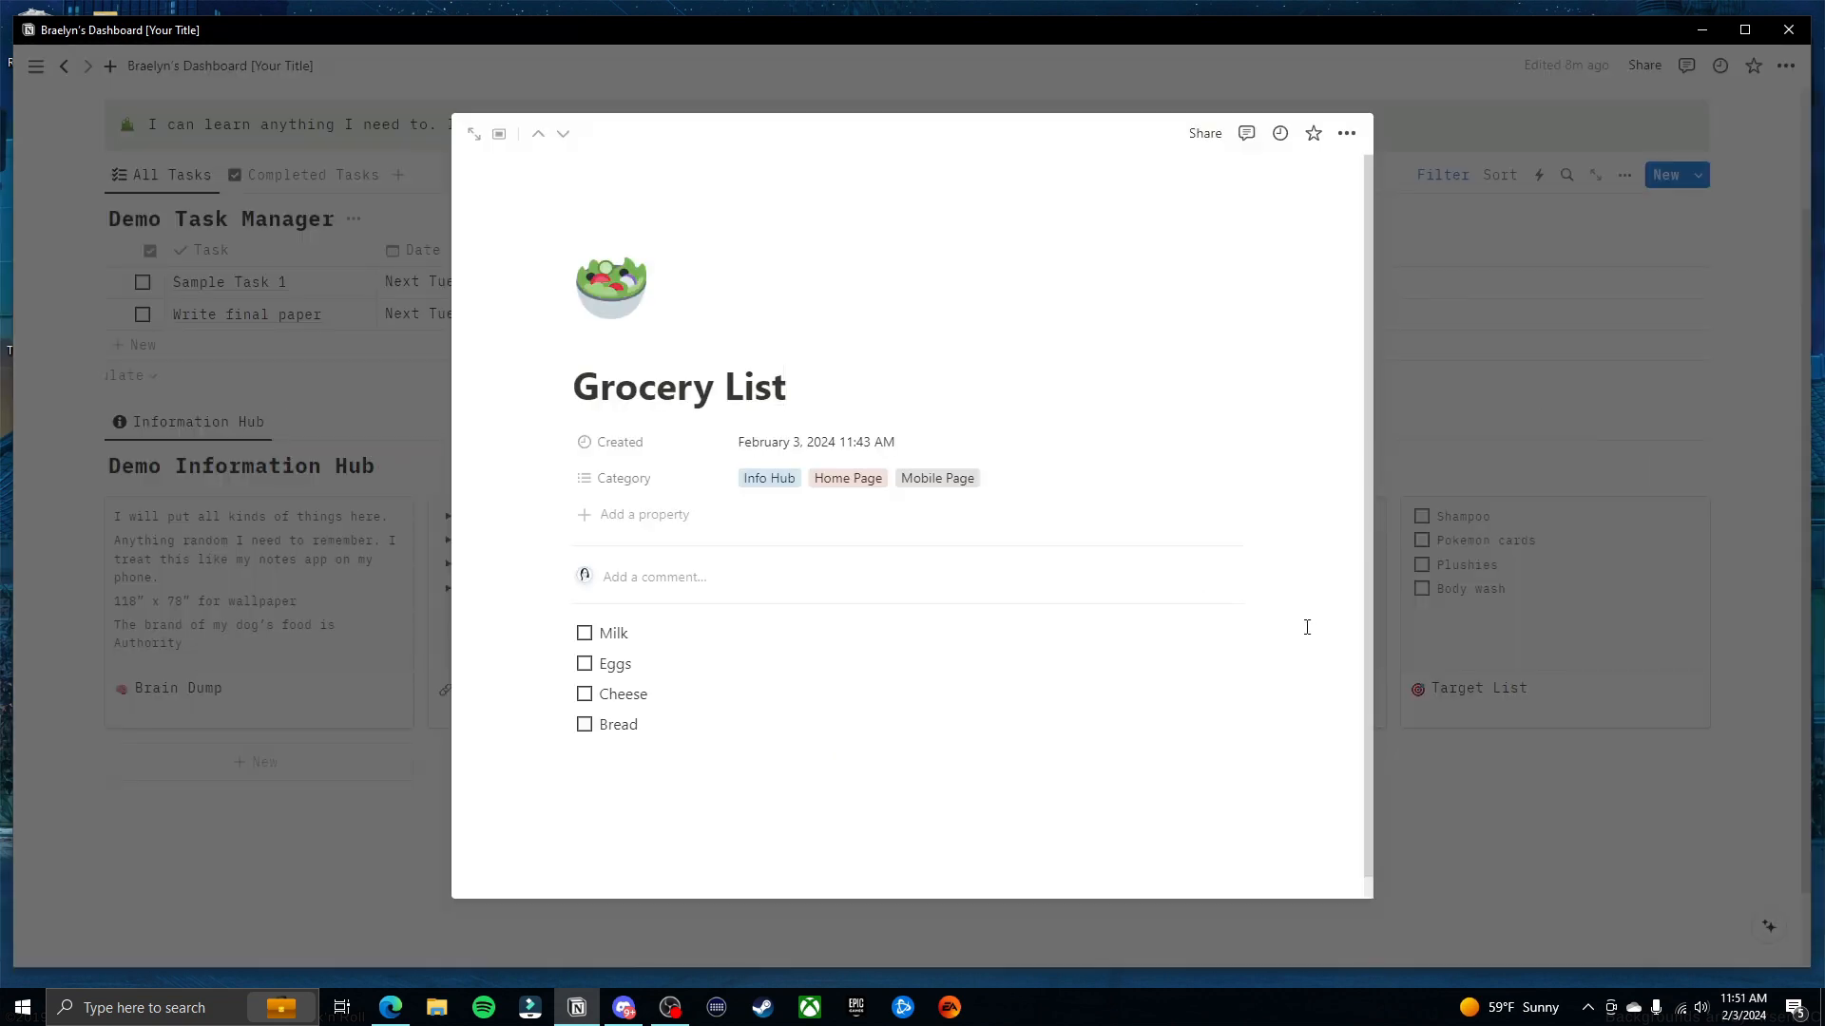
click(1570, 824)
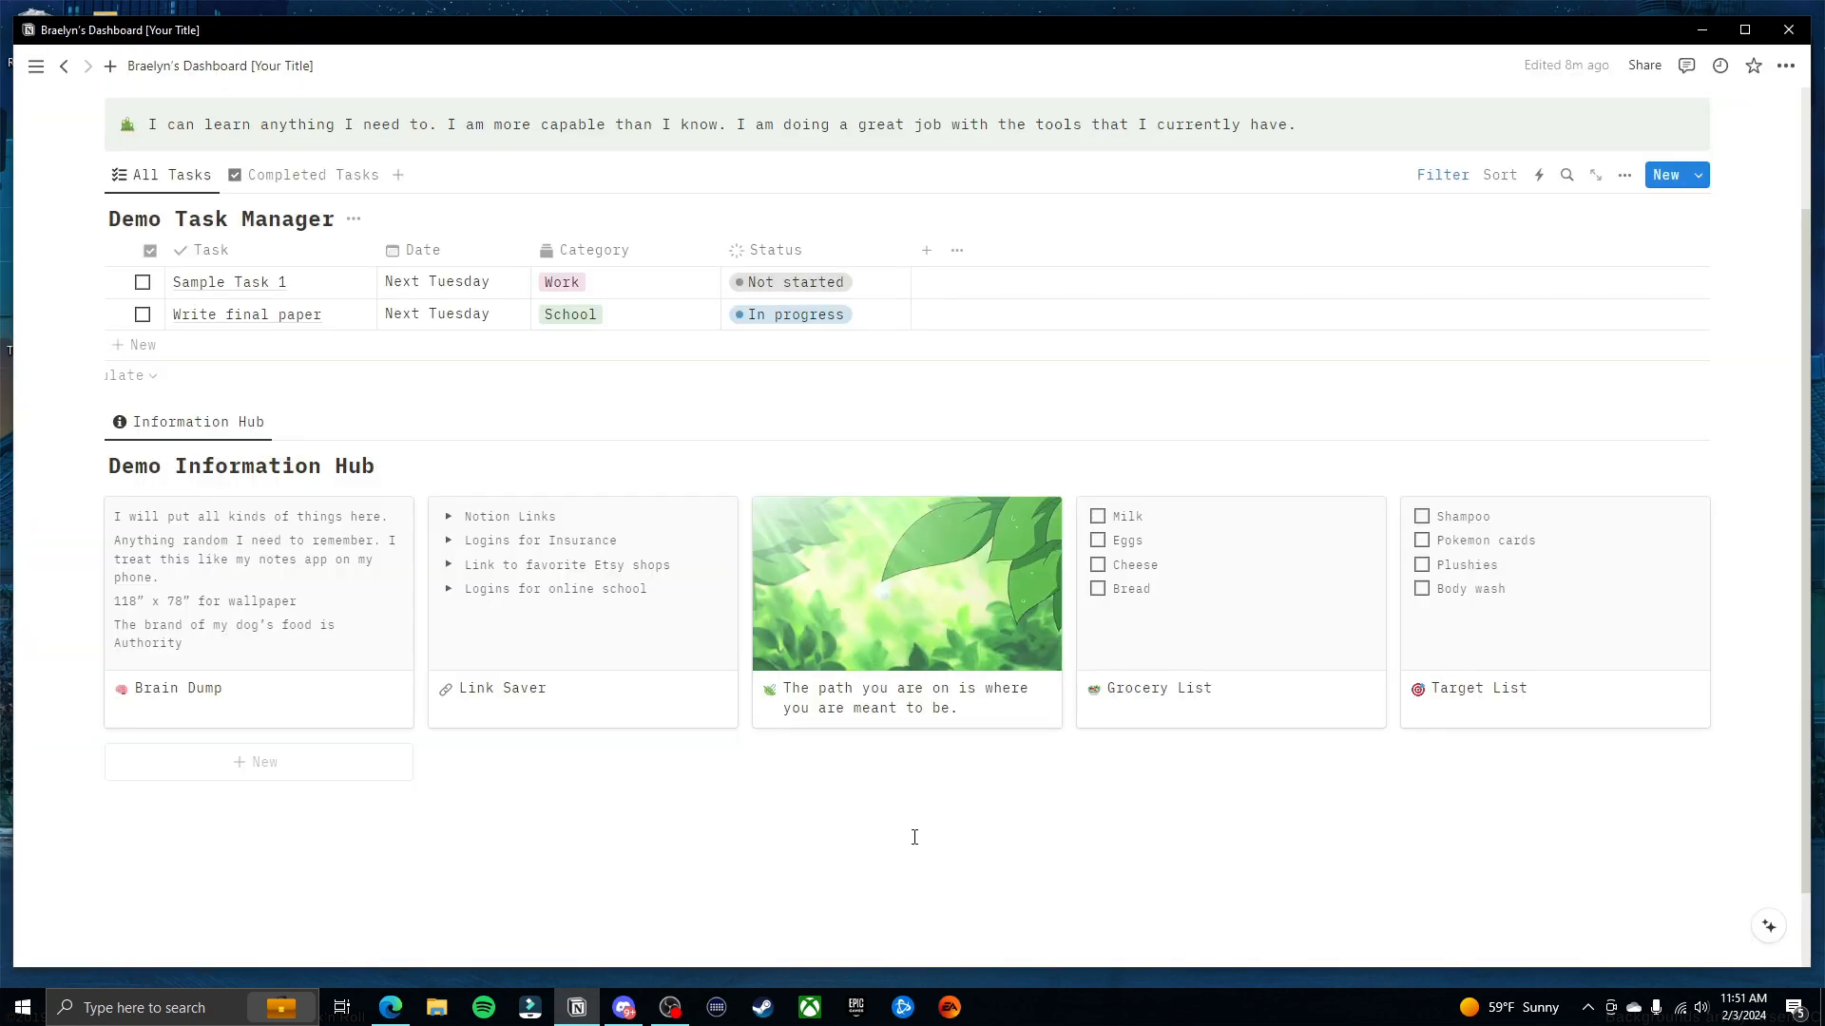
Look over the dashboard's sections and start an empty text line below the Information Hub gallery
scroll(1469, 755, up, 2)
scroll(1335, 775, down, 2)
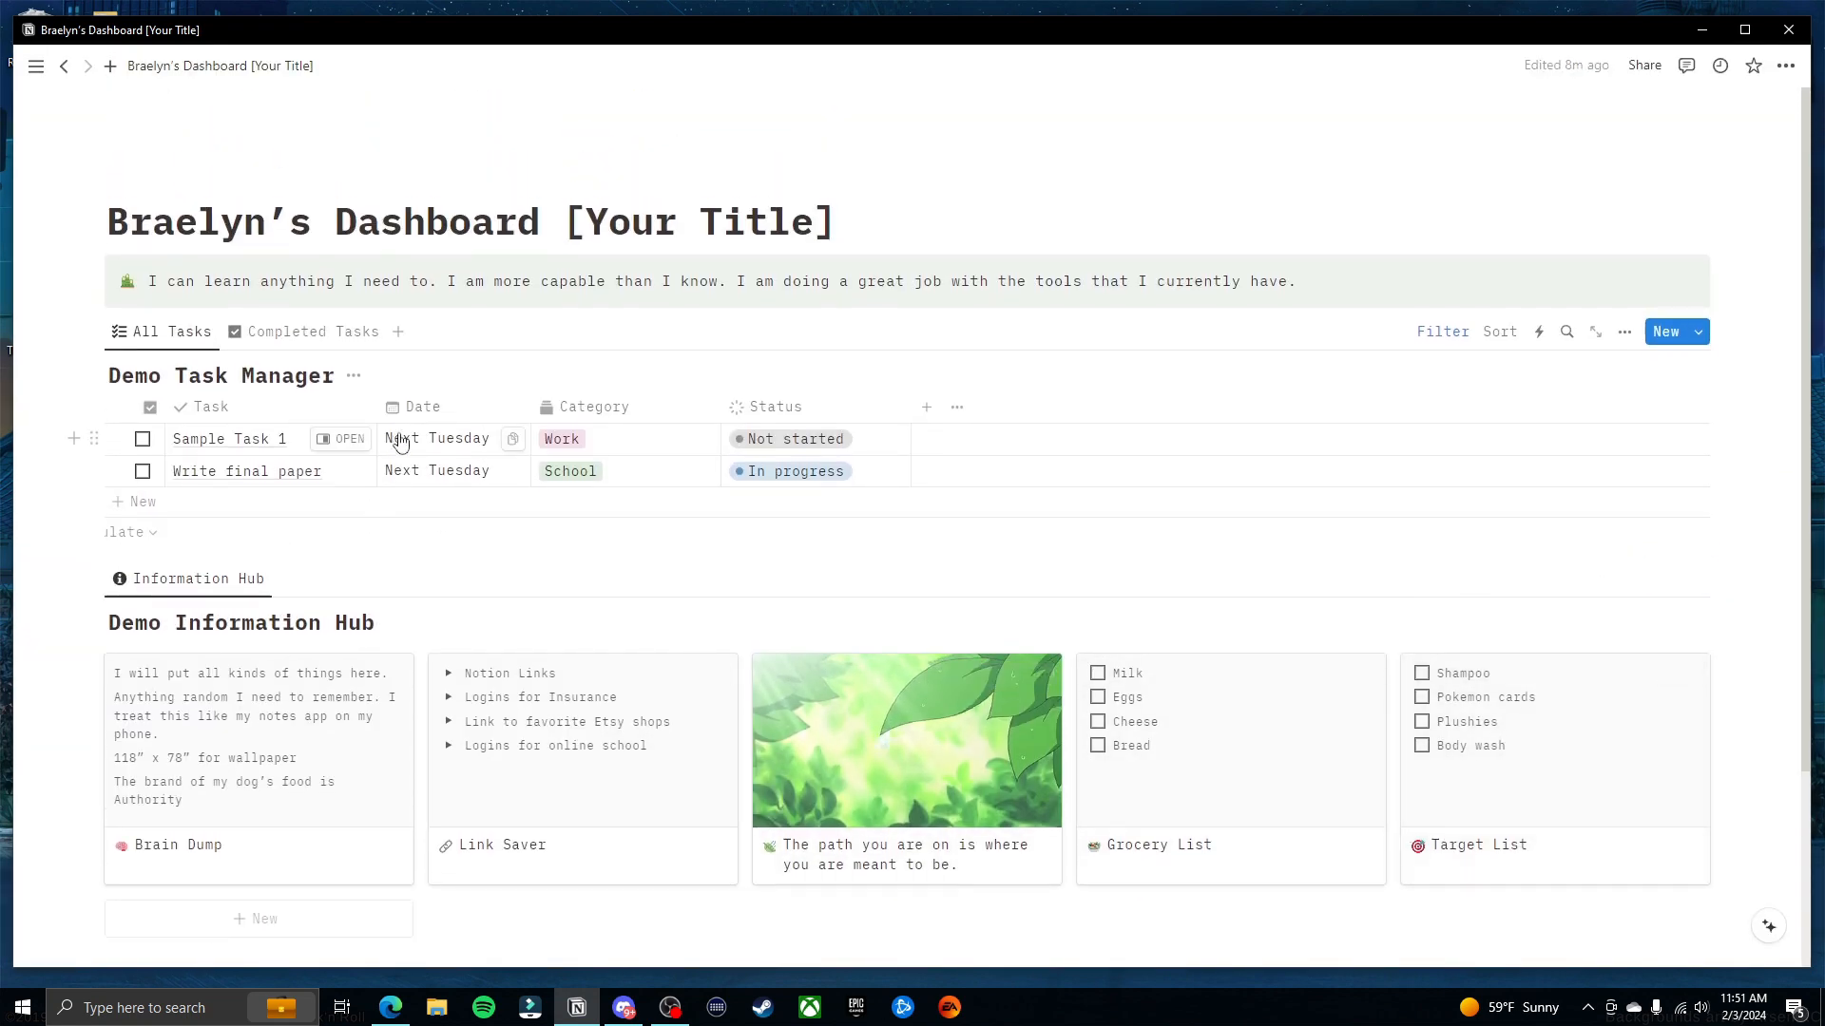
scroll(1342, 837, down, 1)
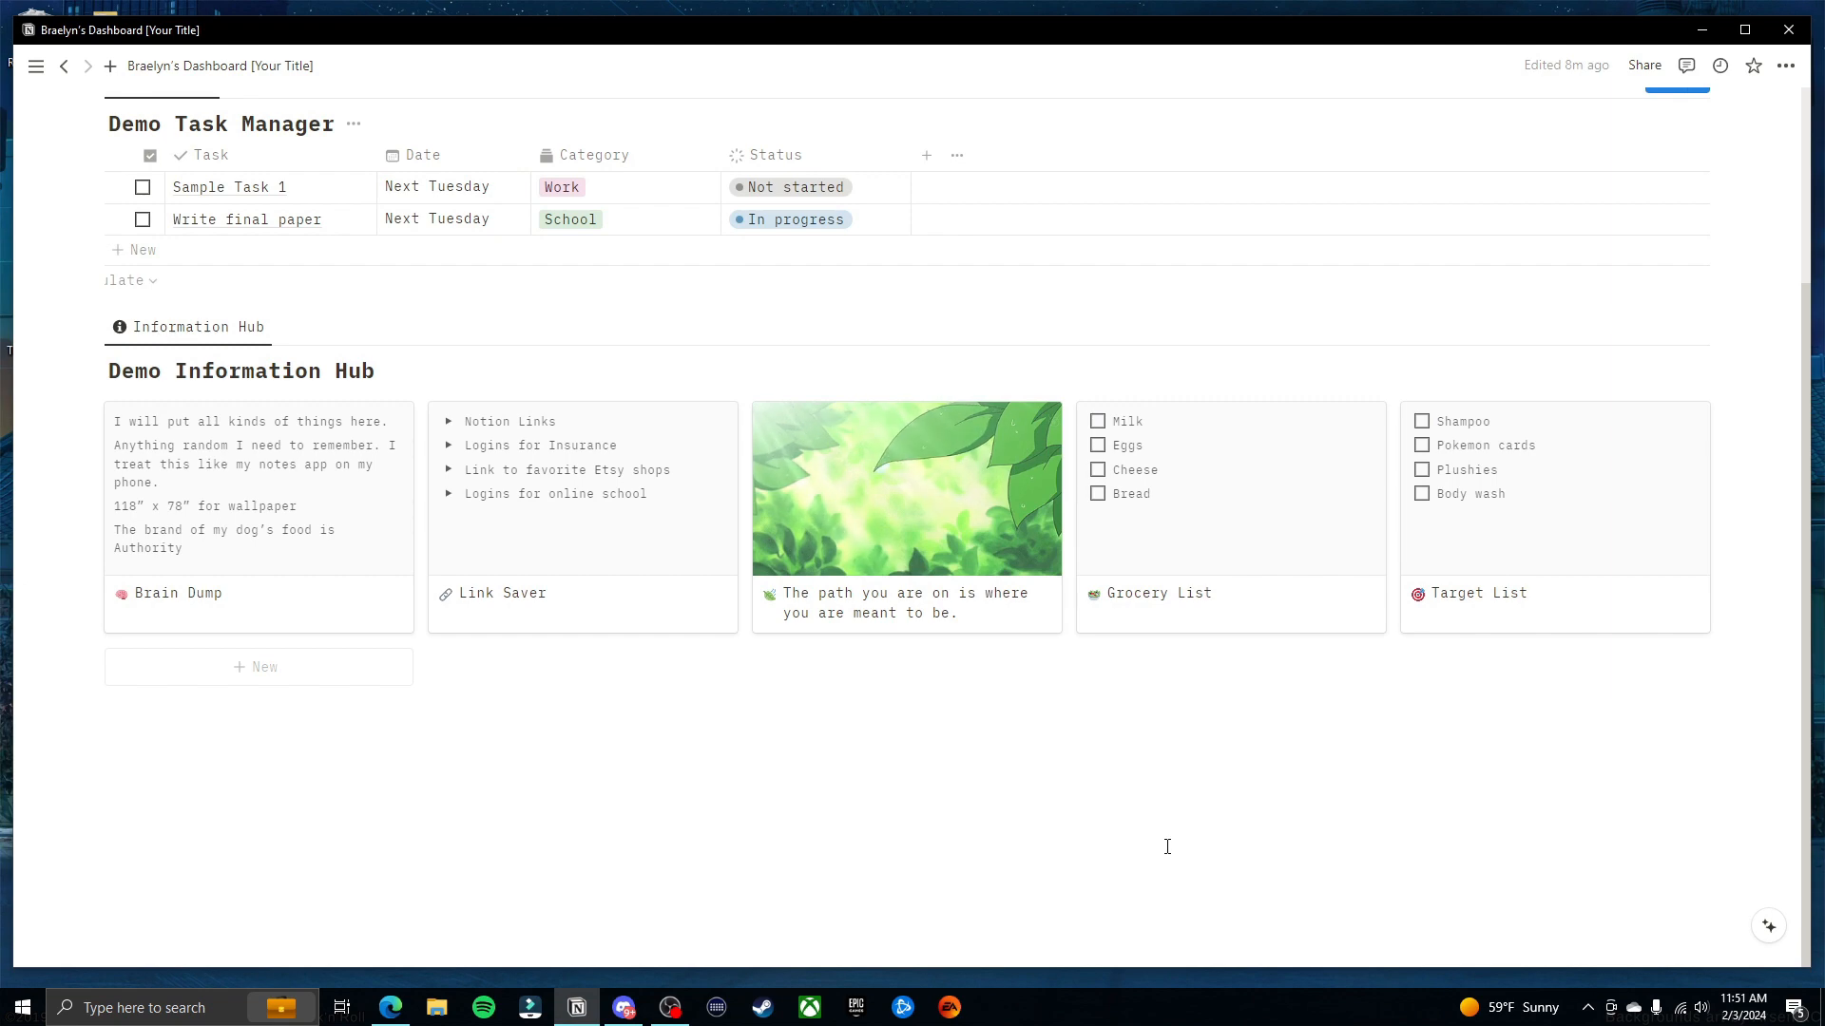
scroll(1144, 844, up, 2)
scroll(1144, 844, down, 2)
click(173, 752)
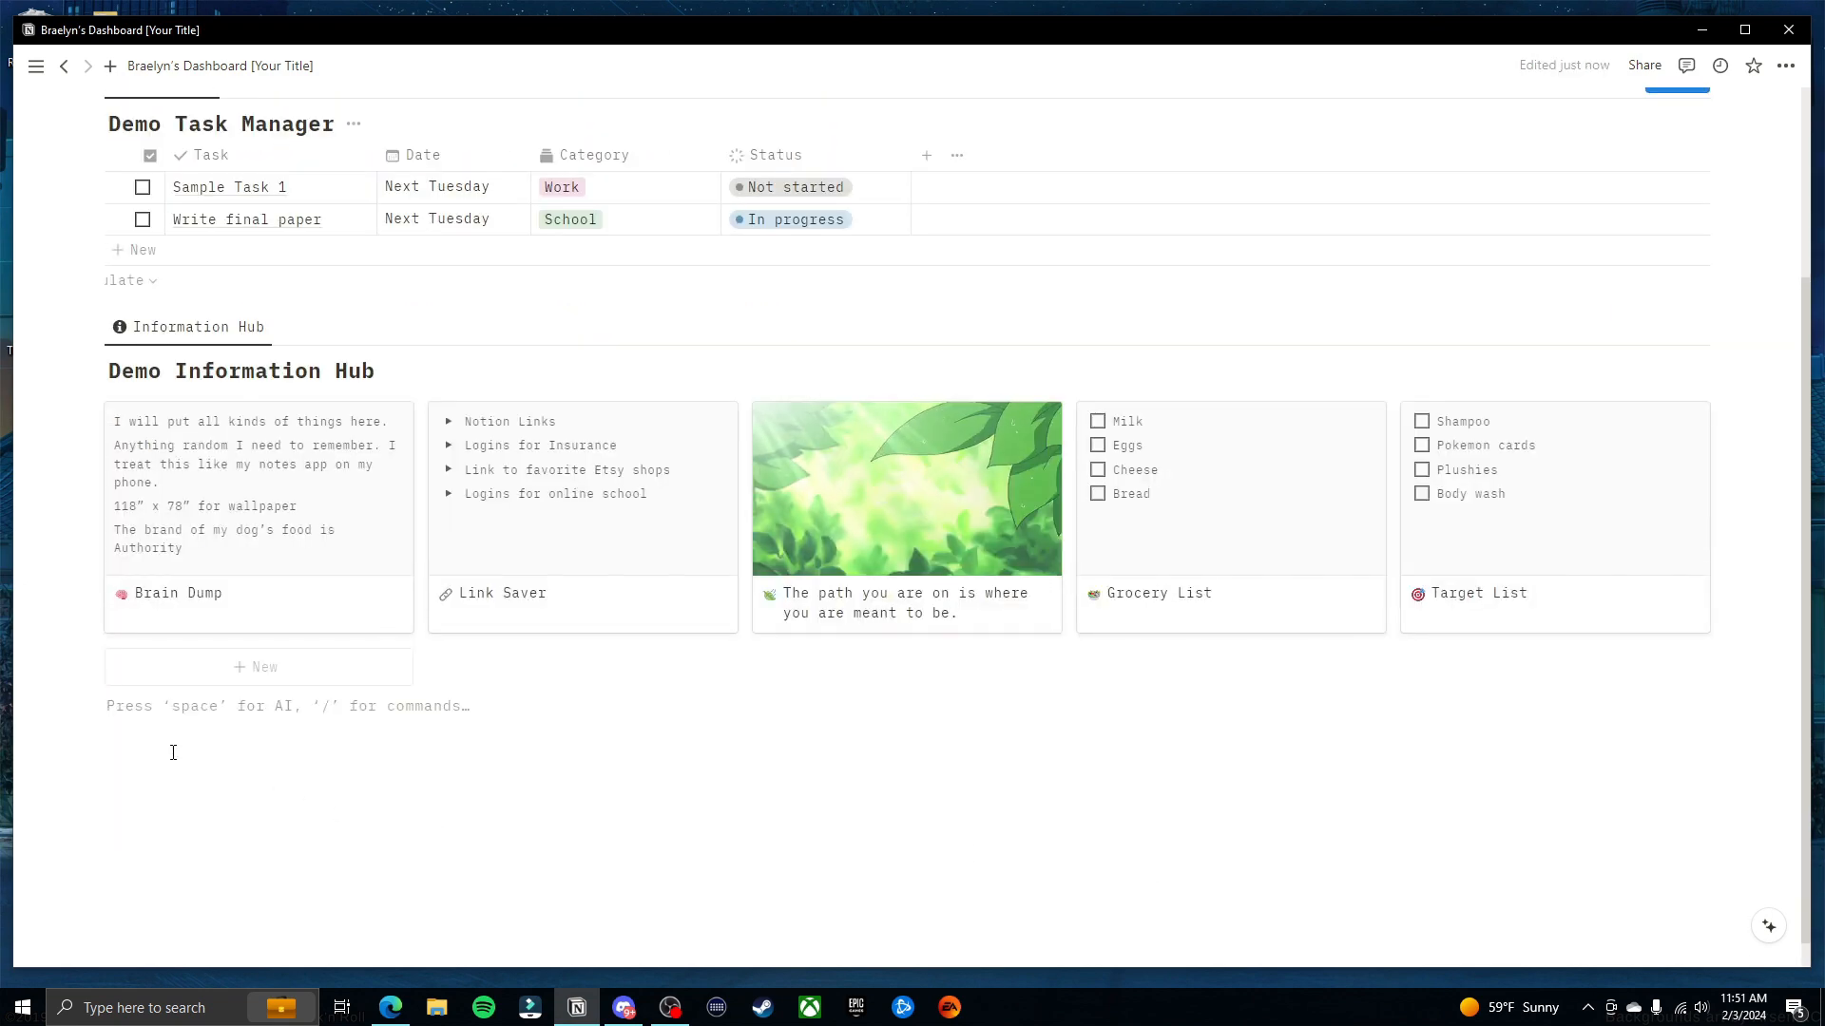
scroll(659, 830, up, 3)
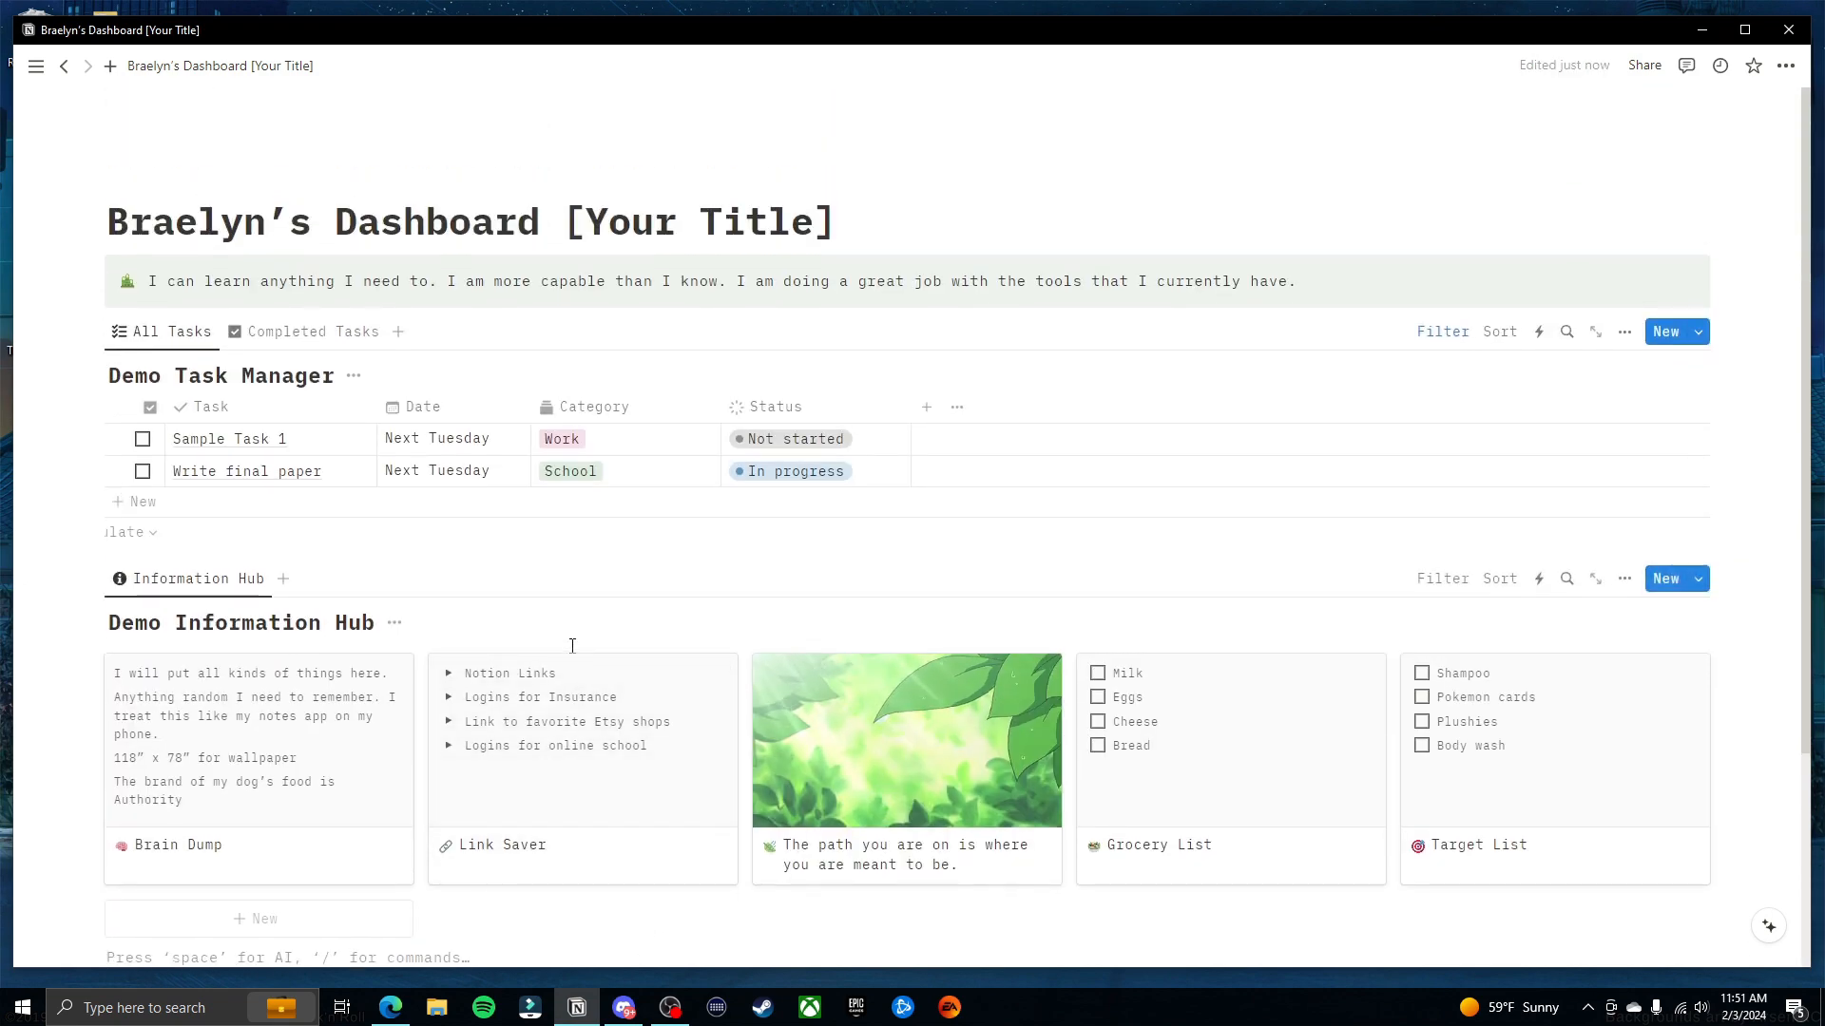
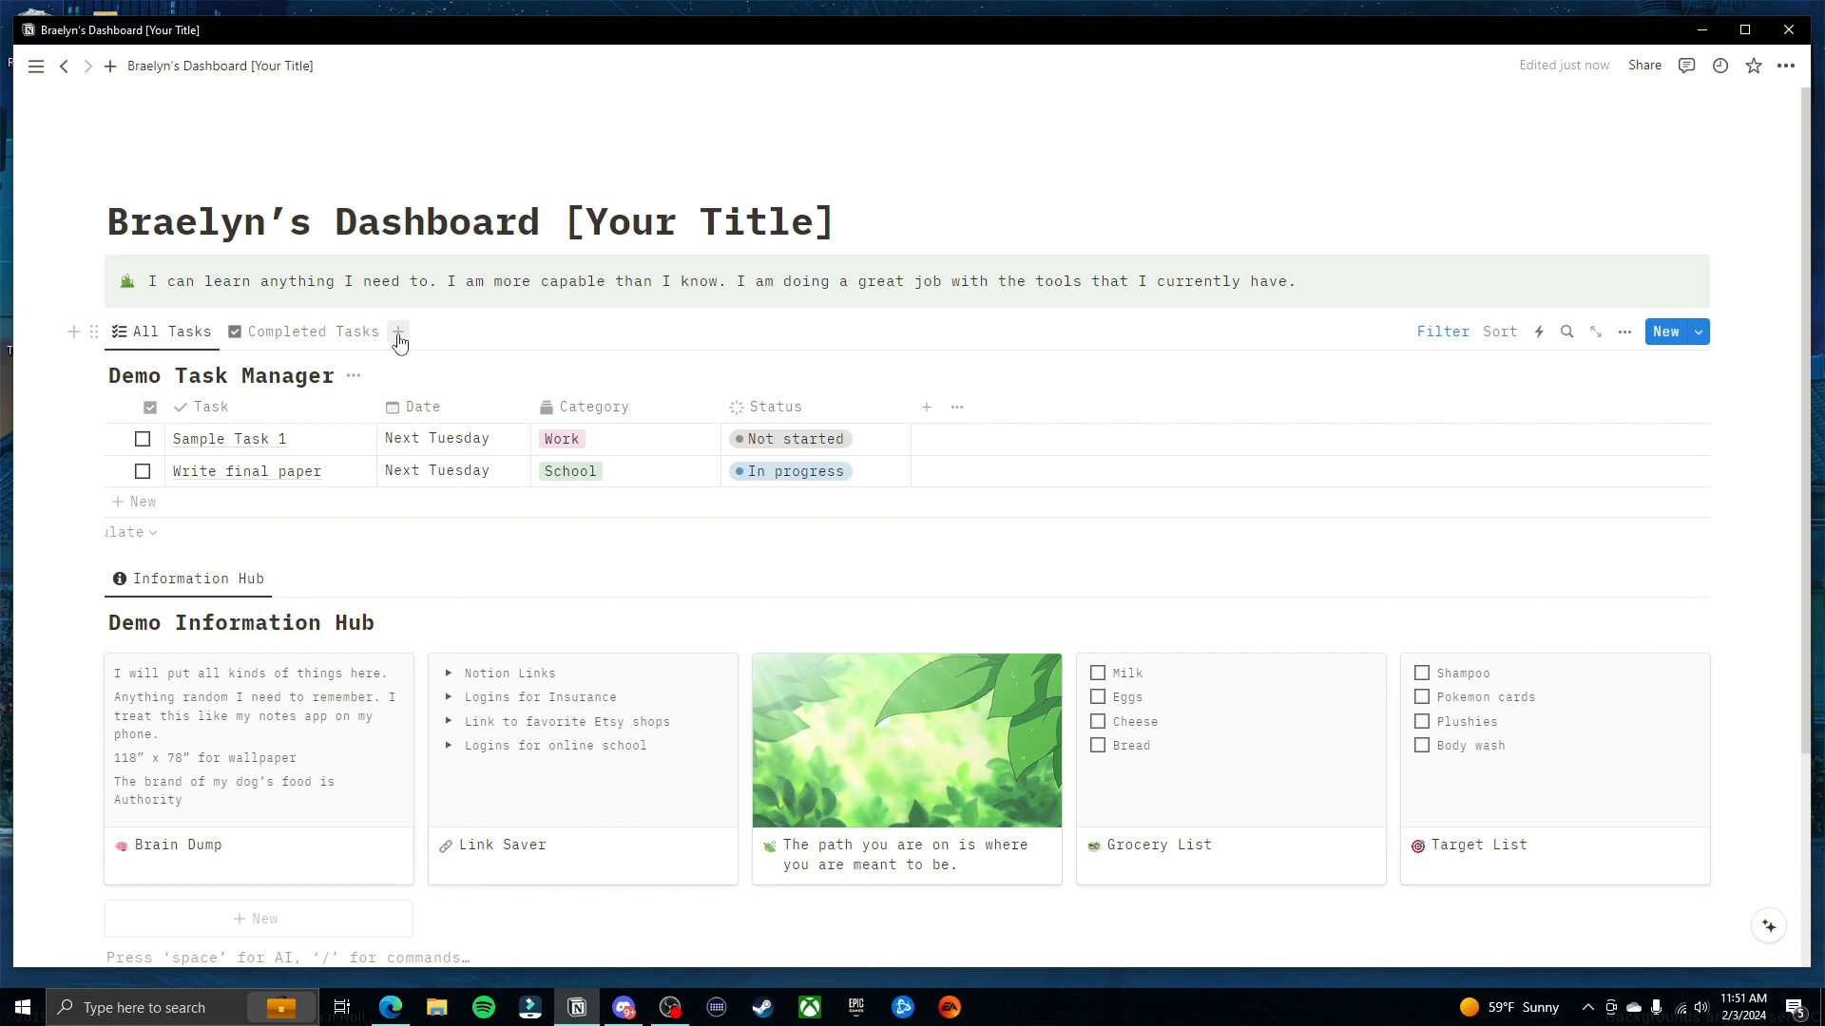
Add a calendar view named "Weekly Calendar" to the task manager and show the calendar as Week
click(398, 333)
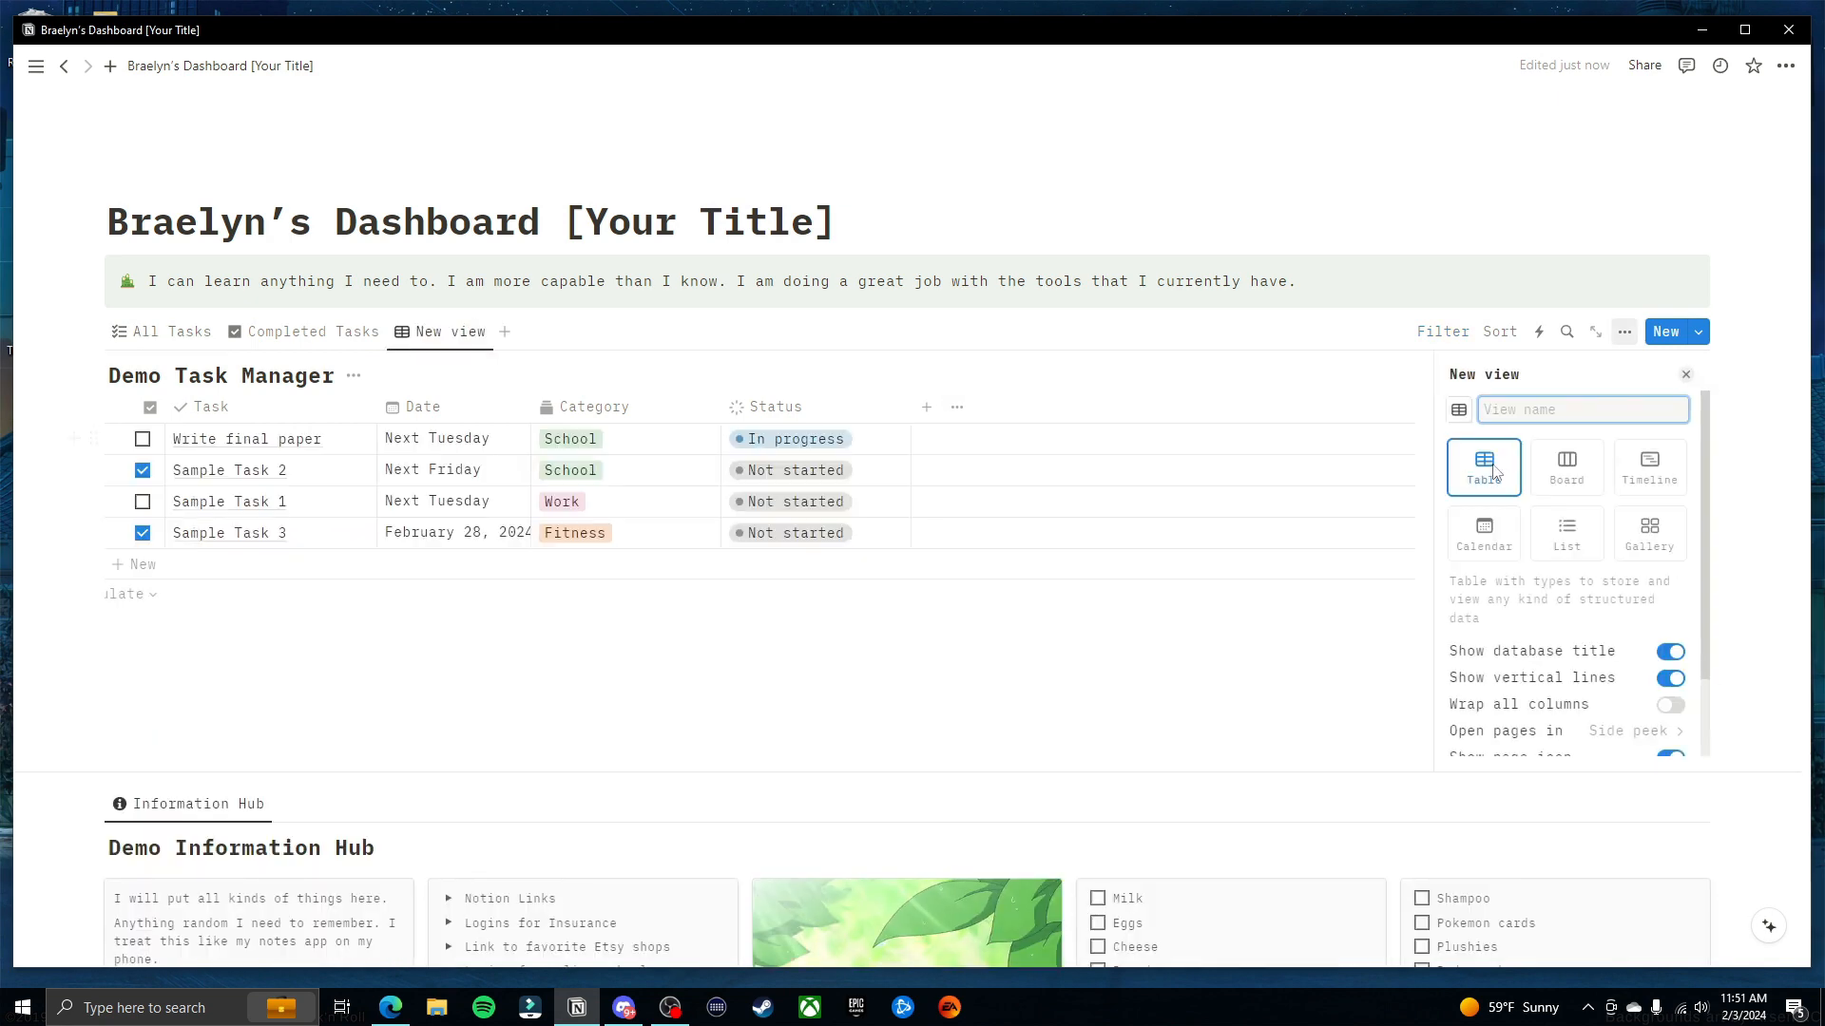
click(1486, 533)
text(Week)
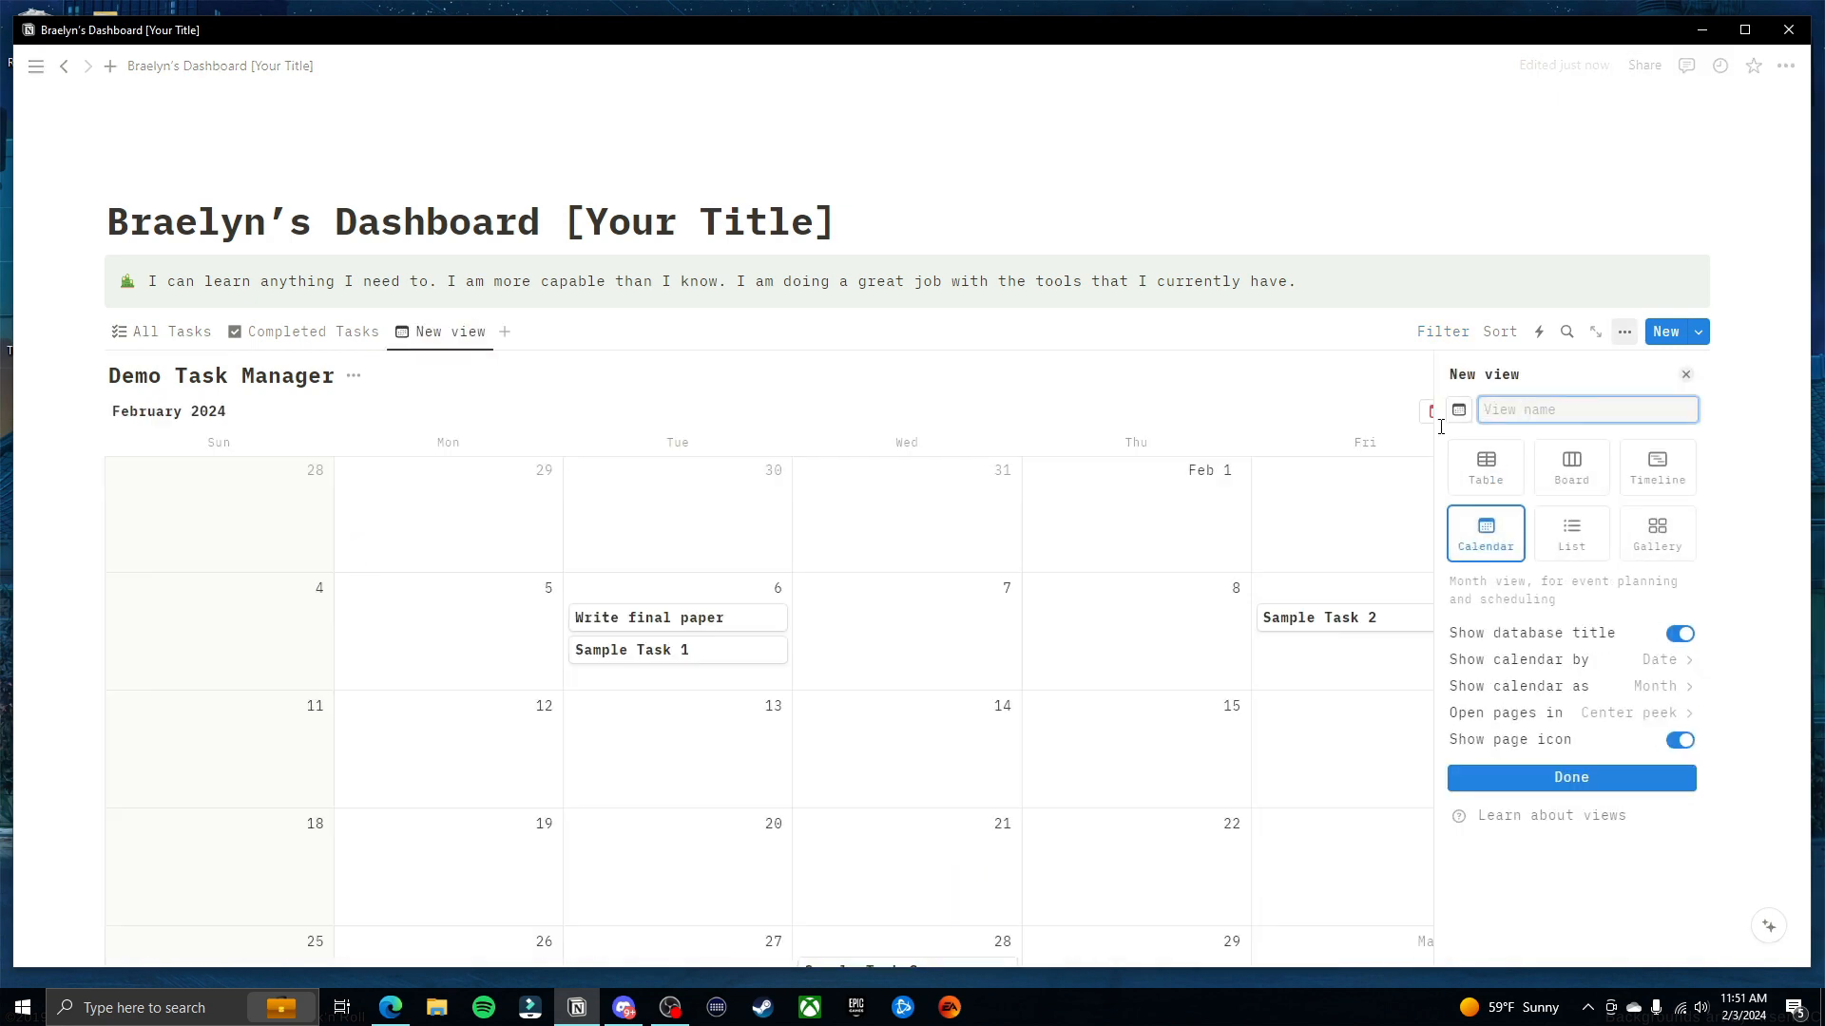
text(ly Calendar)
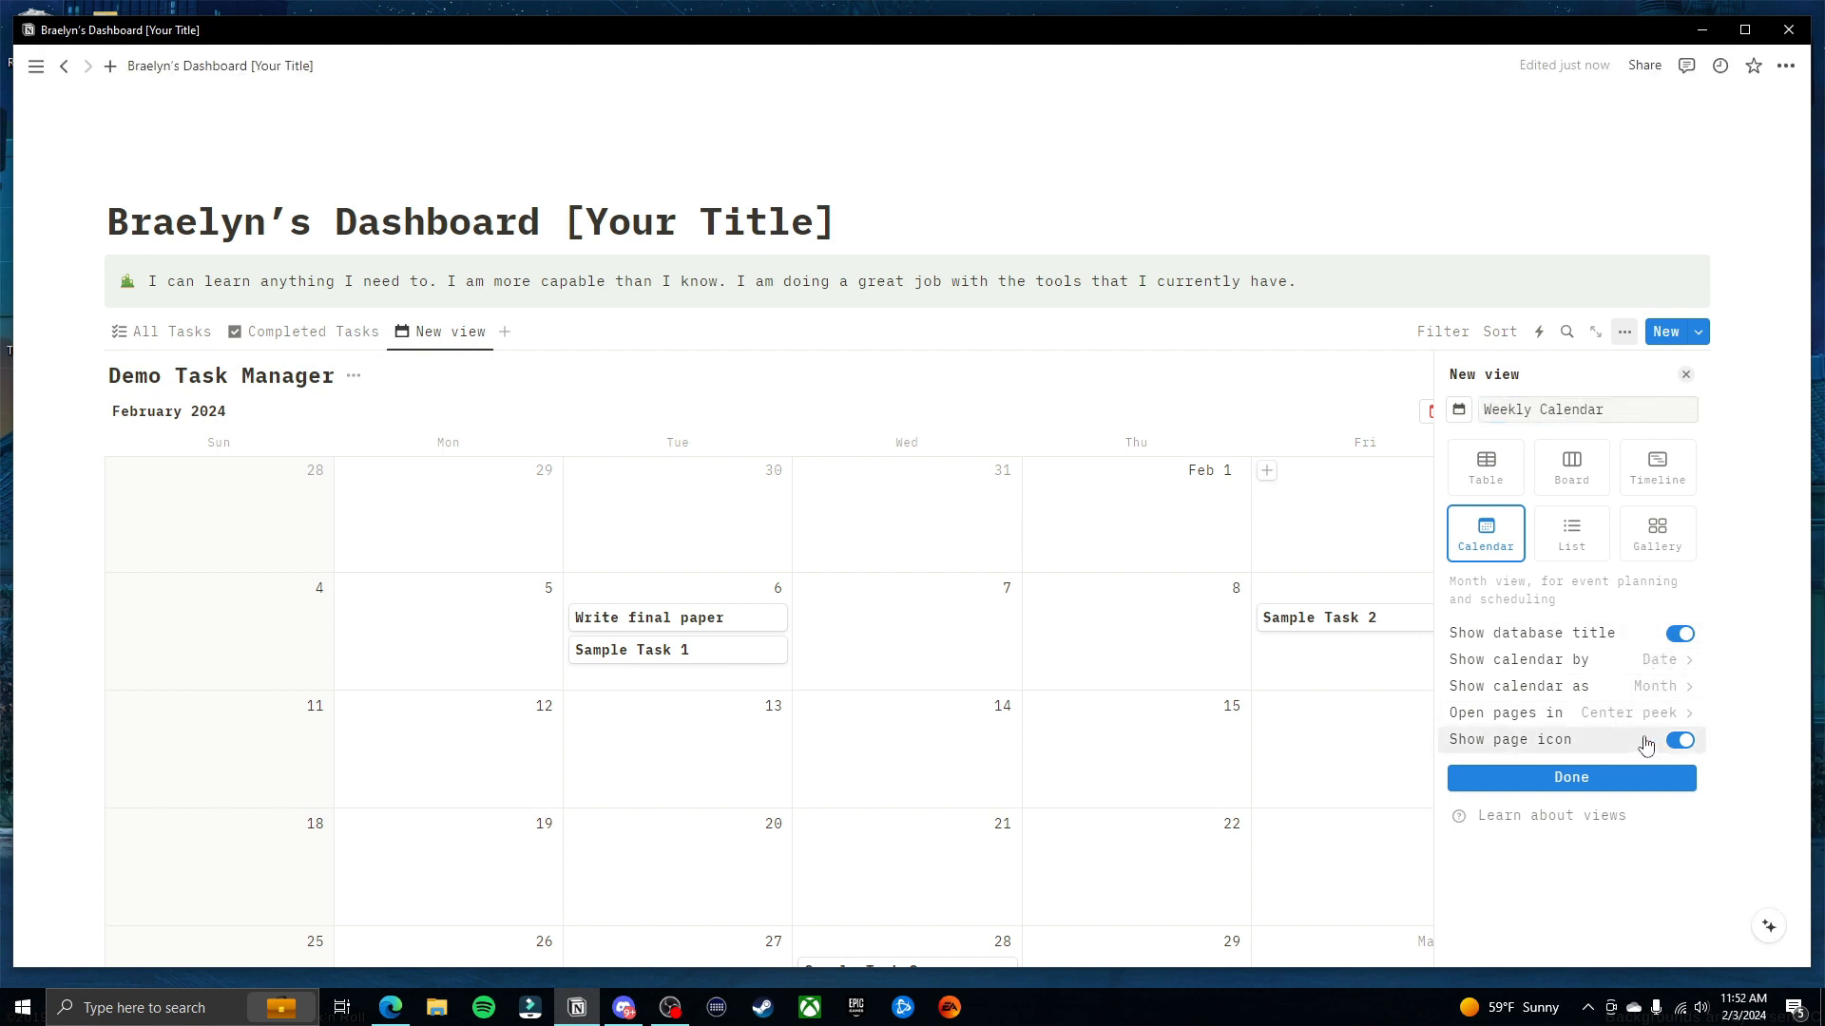
click(1662, 690)
click(1592, 747)
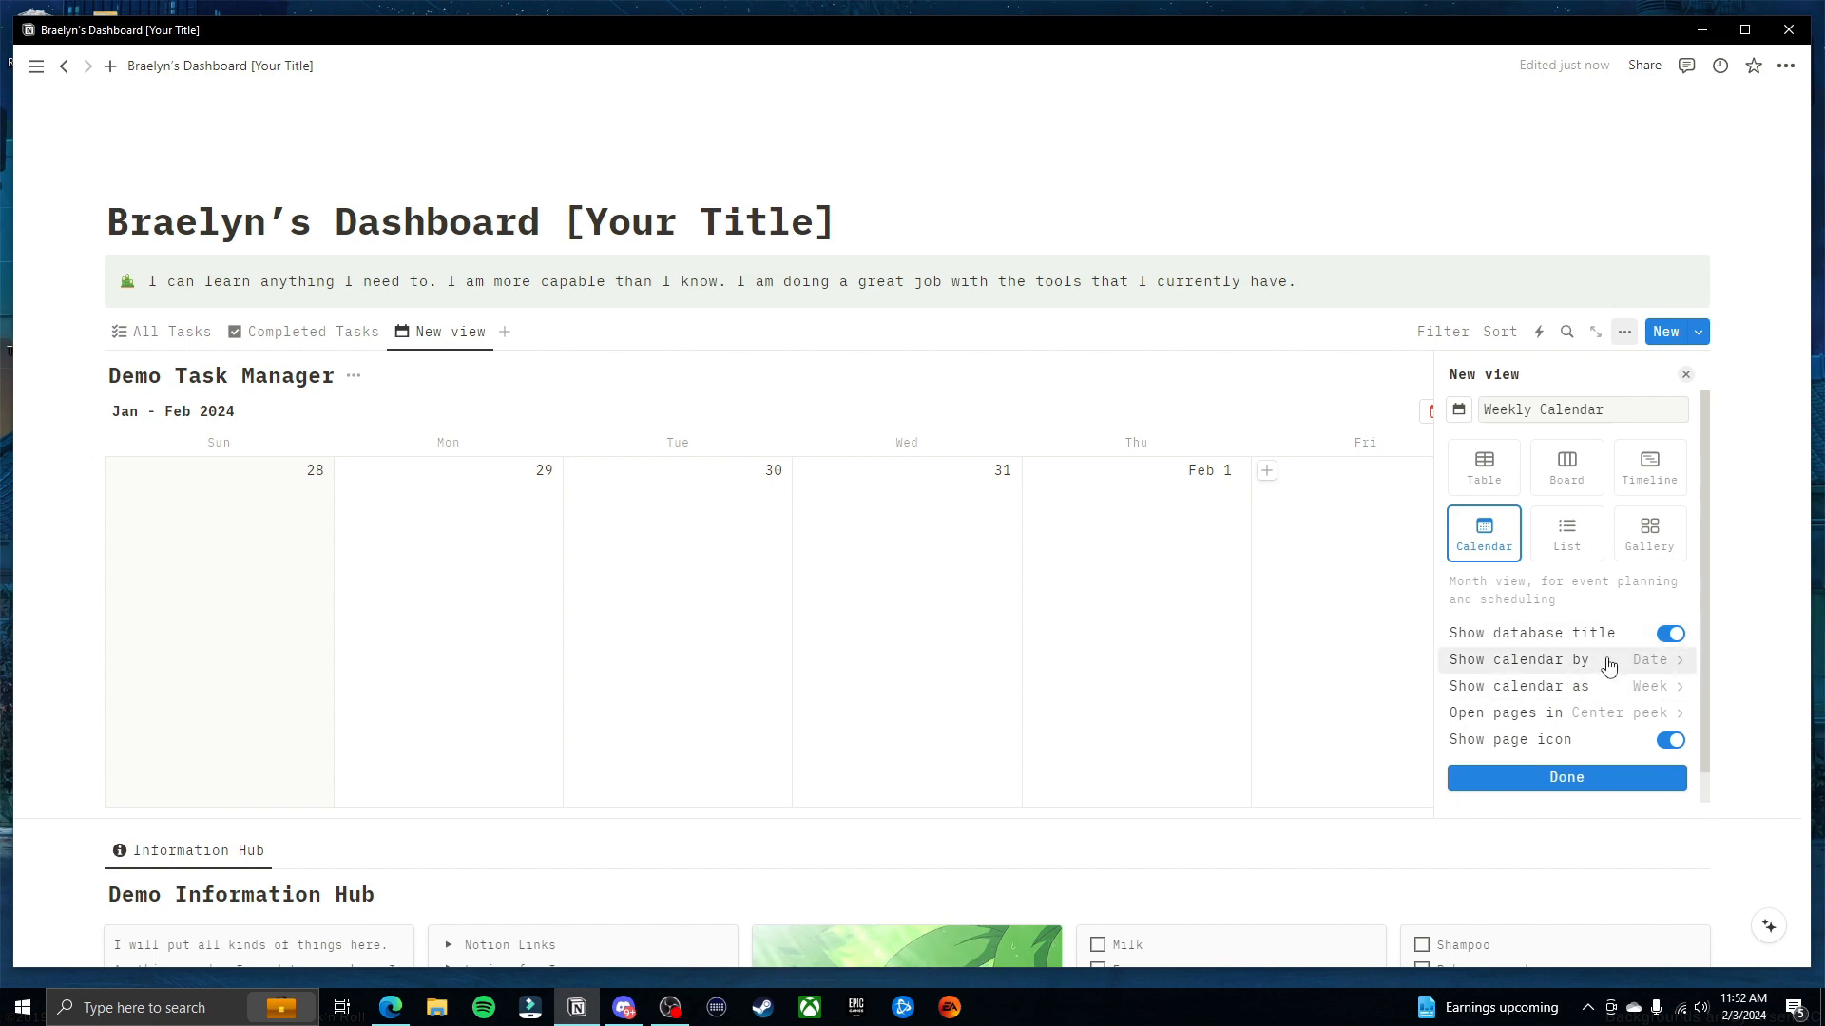
click(1598, 788)
click(1195, 428)
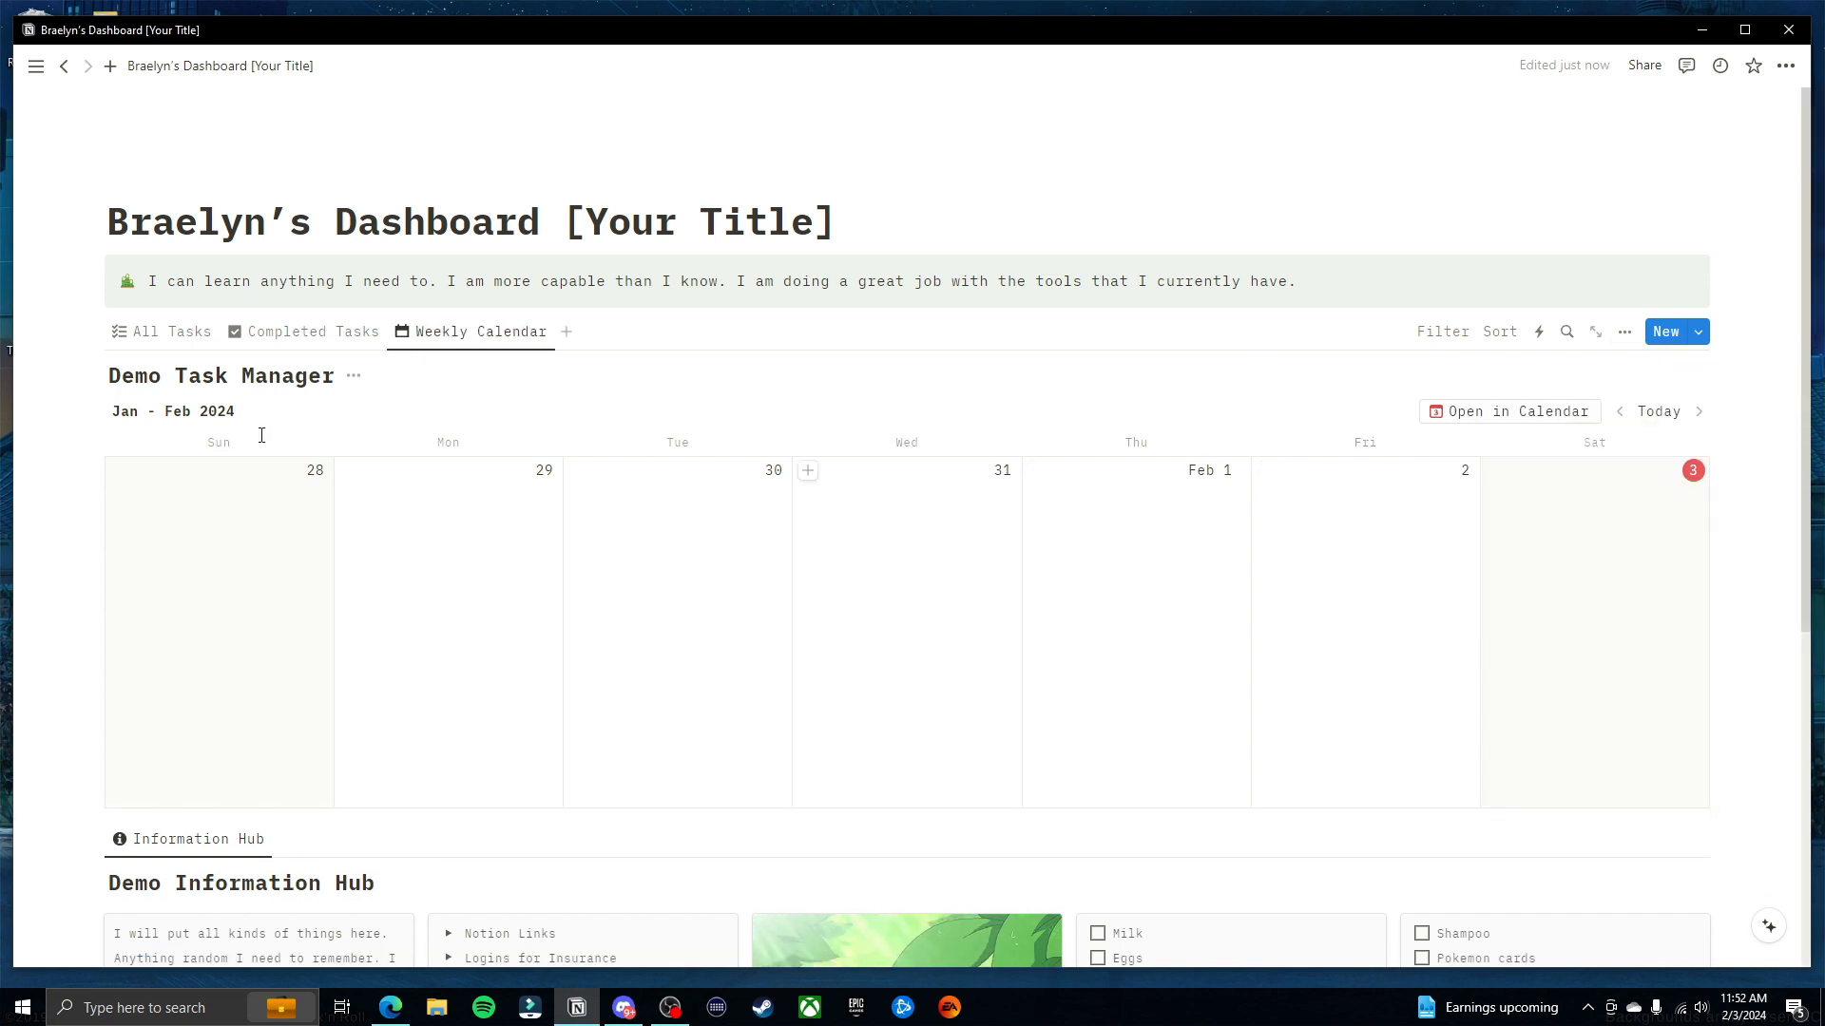
Add the task "Edit Notion video" dated today with category Hobbies in All Tasks, and return to the Weekly Calendar view
click(191, 334)
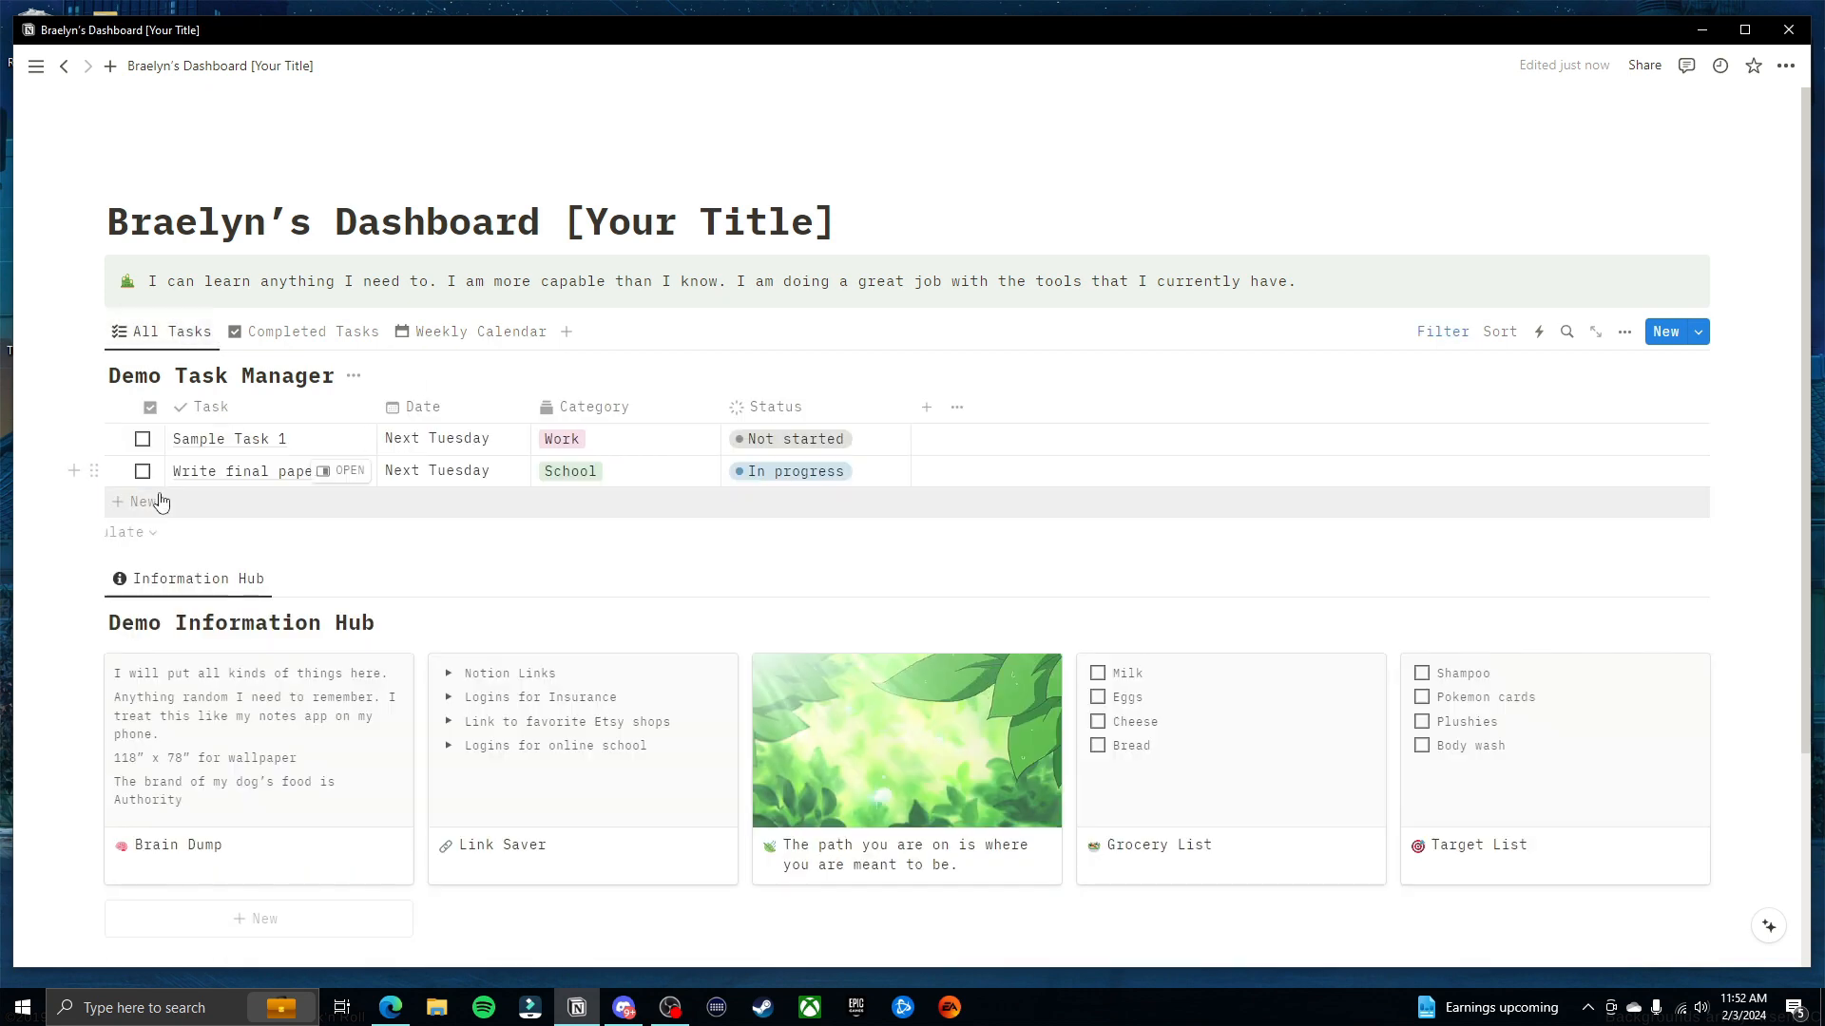
click(242, 500)
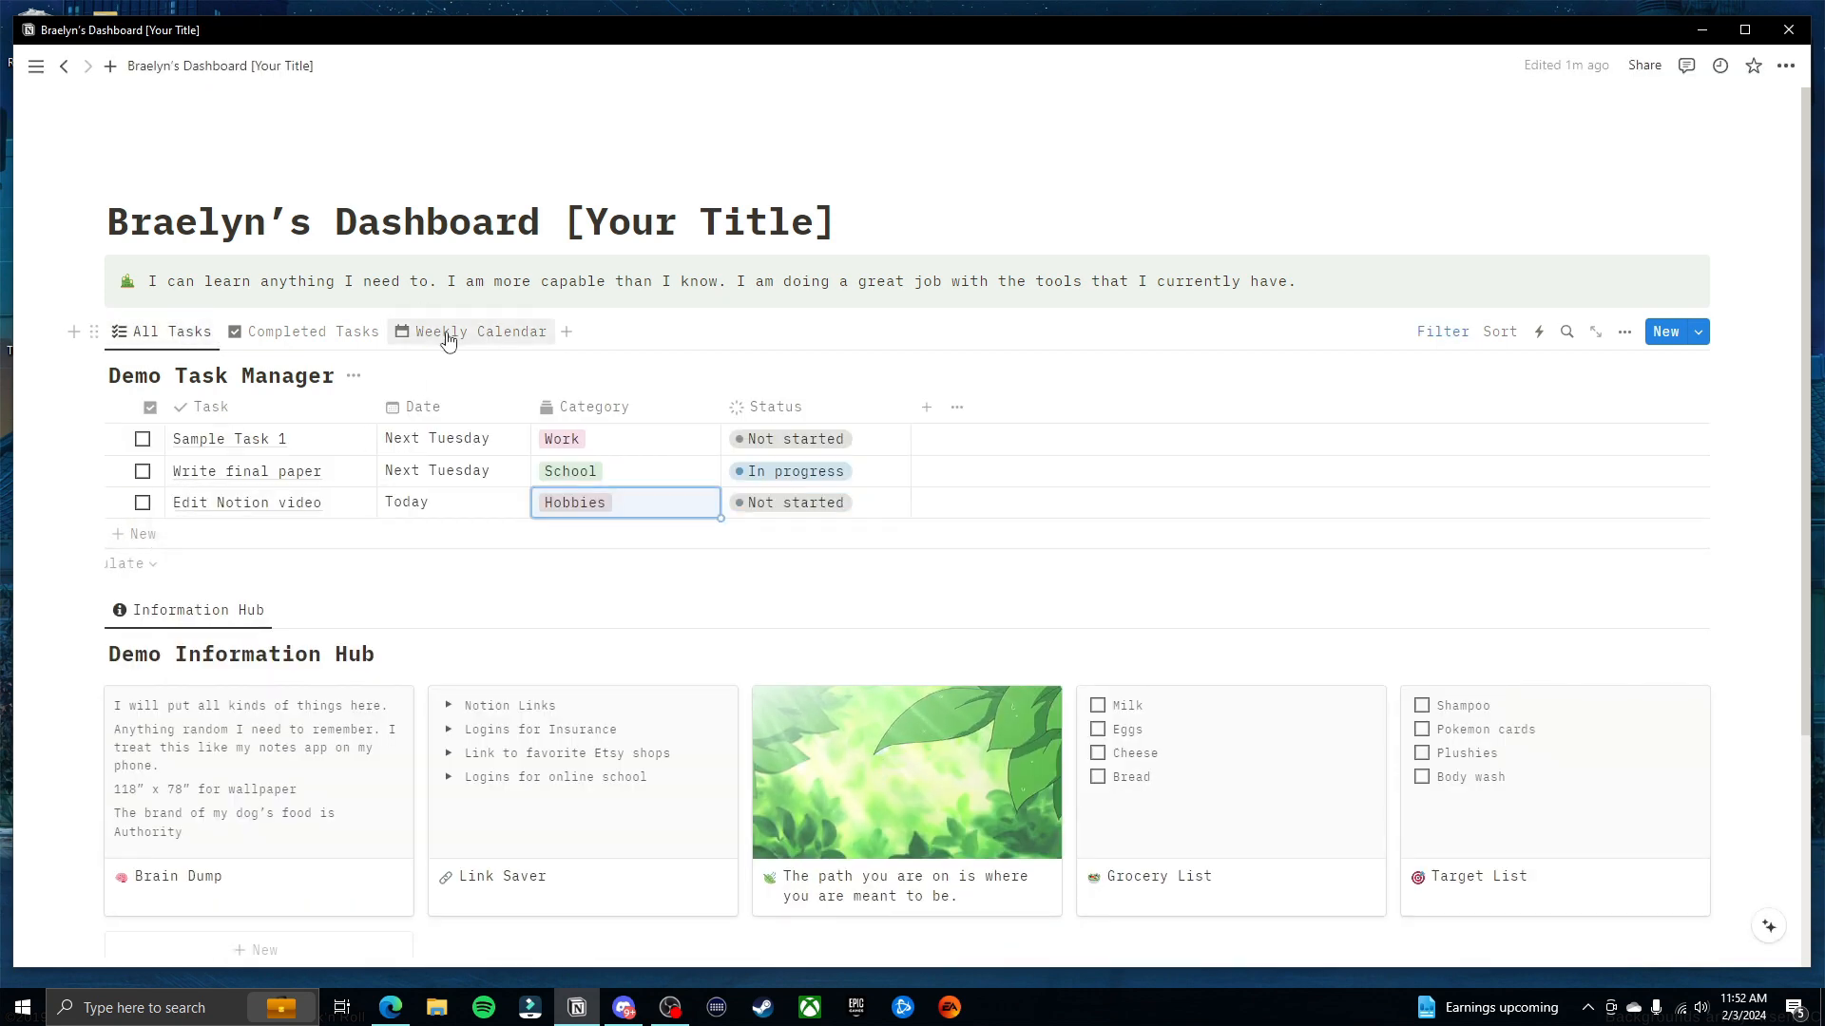
click(468, 332)
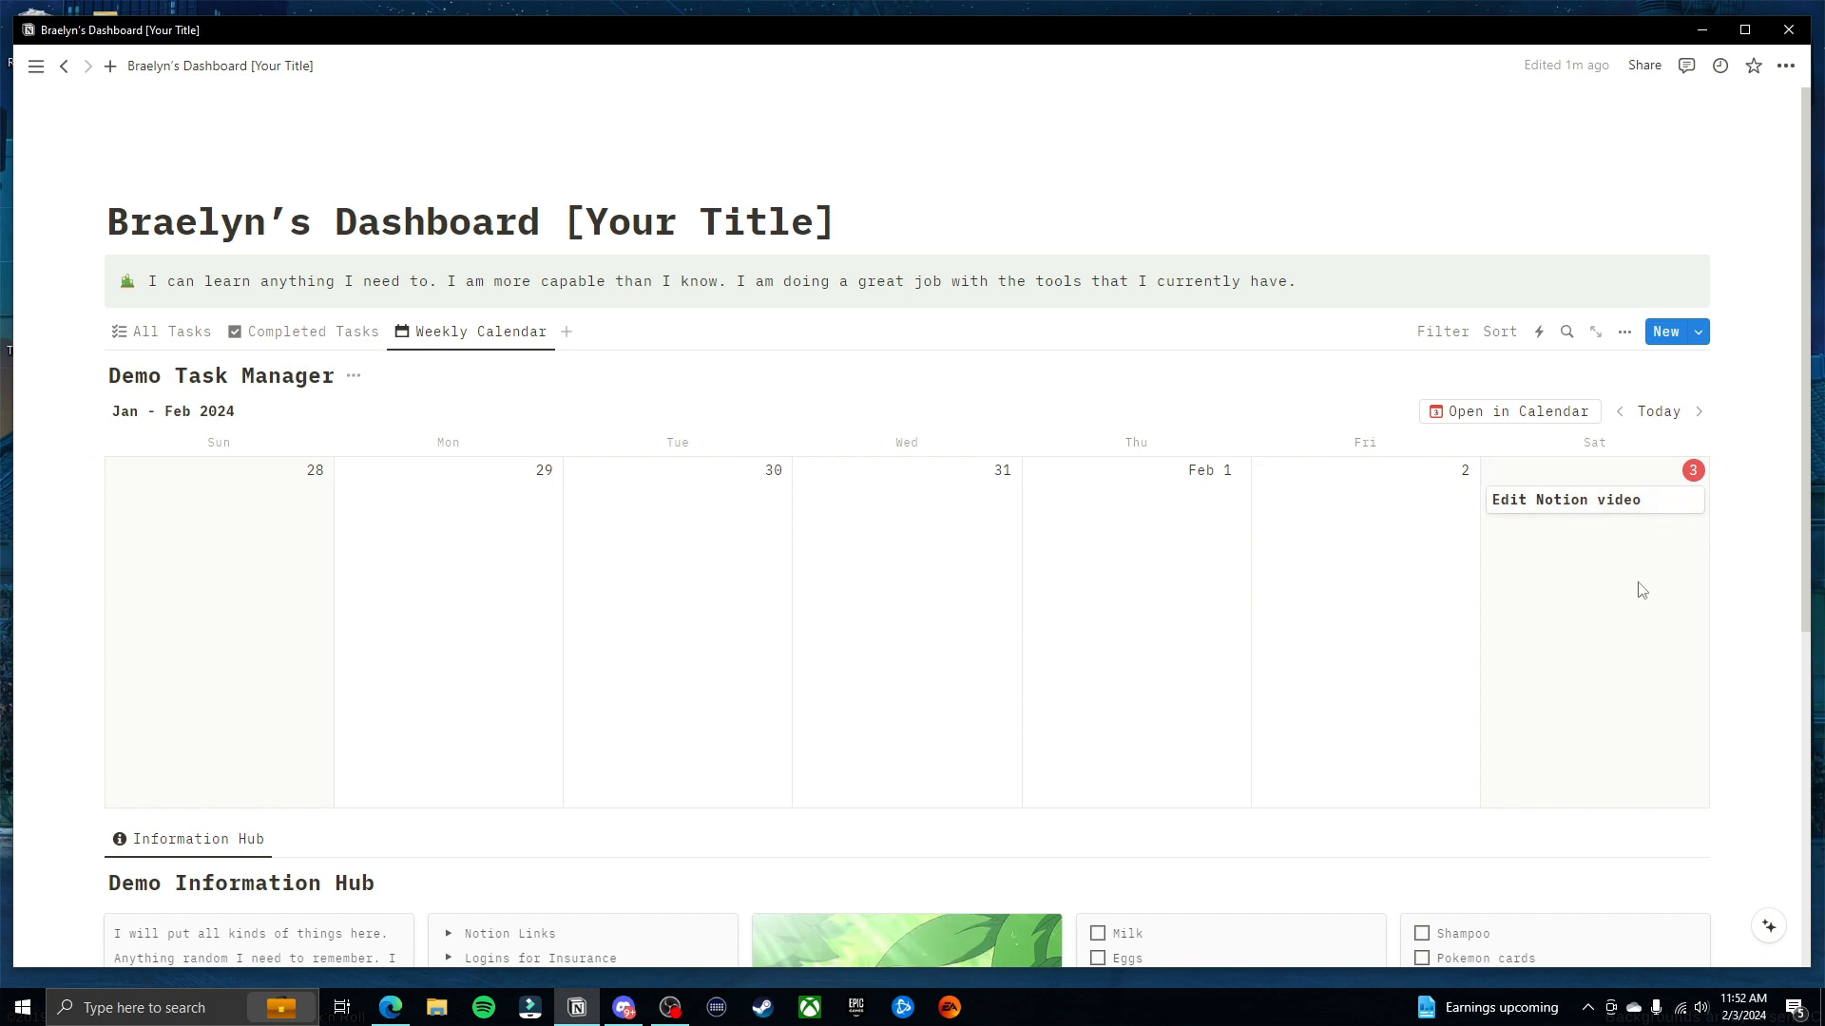
Show the Done and Category properties on the Weekly Calendar cards
click(1625, 334)
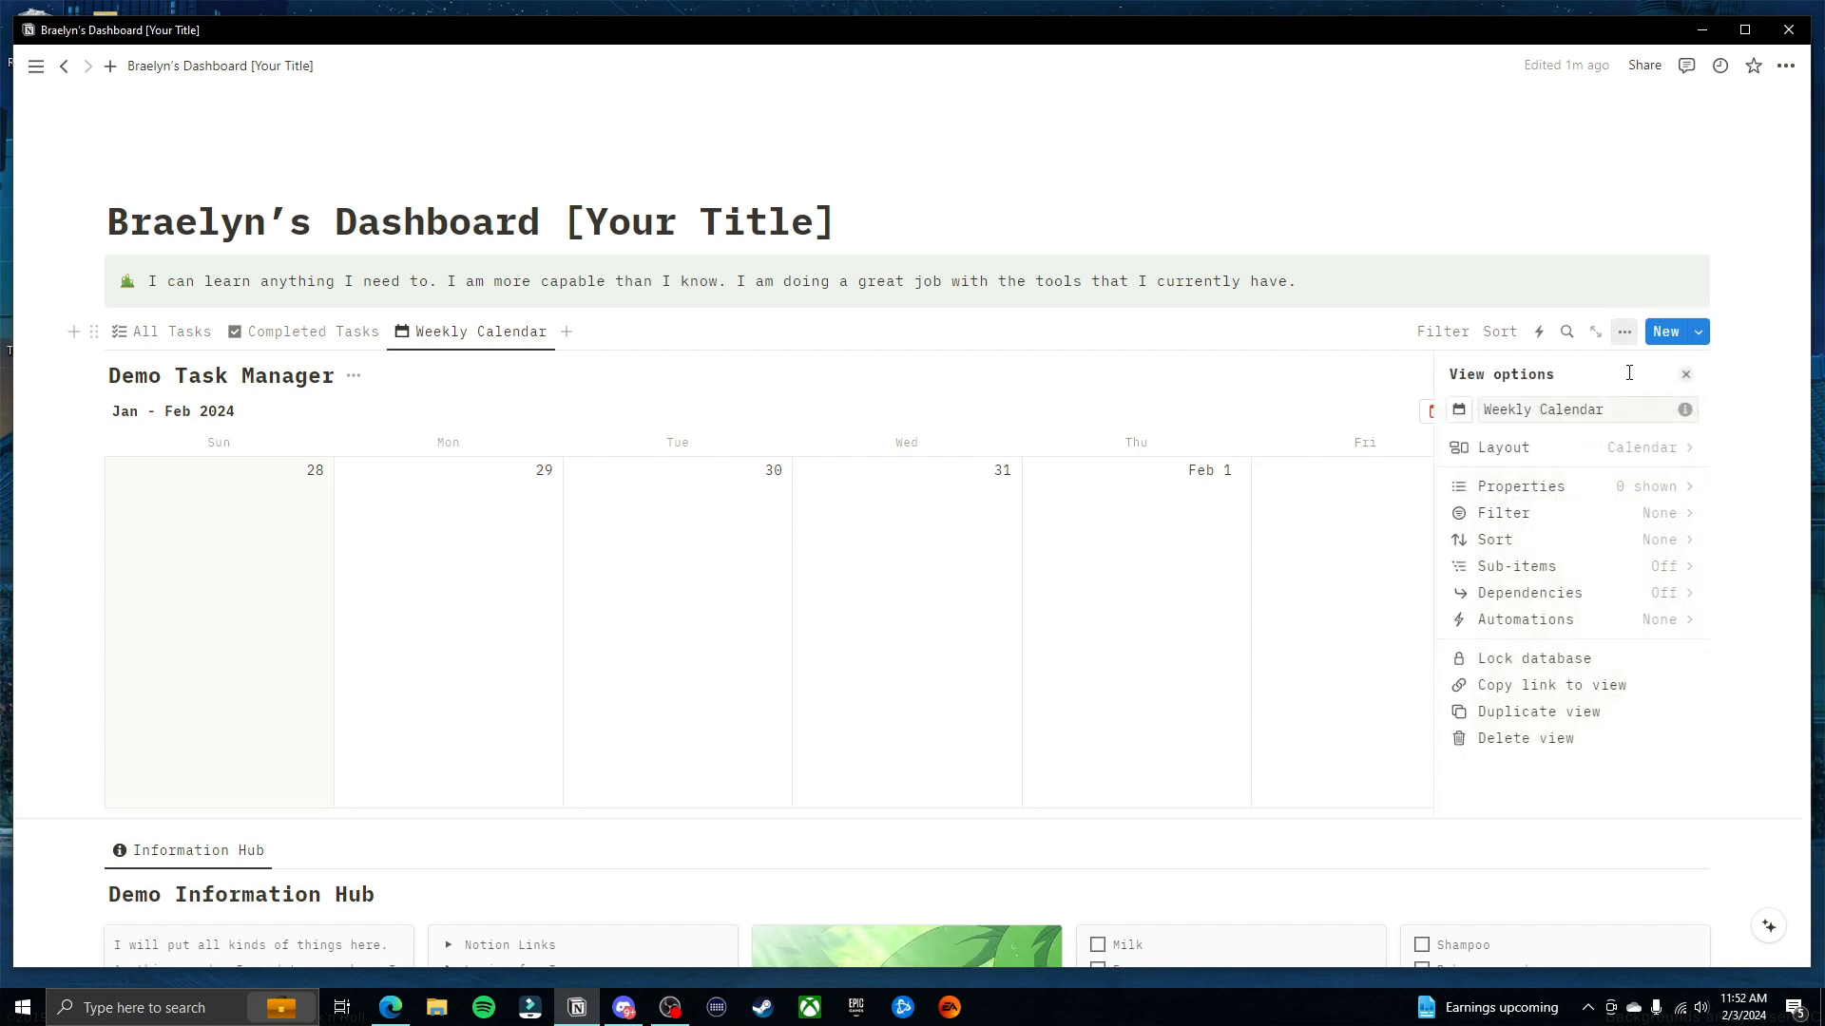
click(1621, 494)
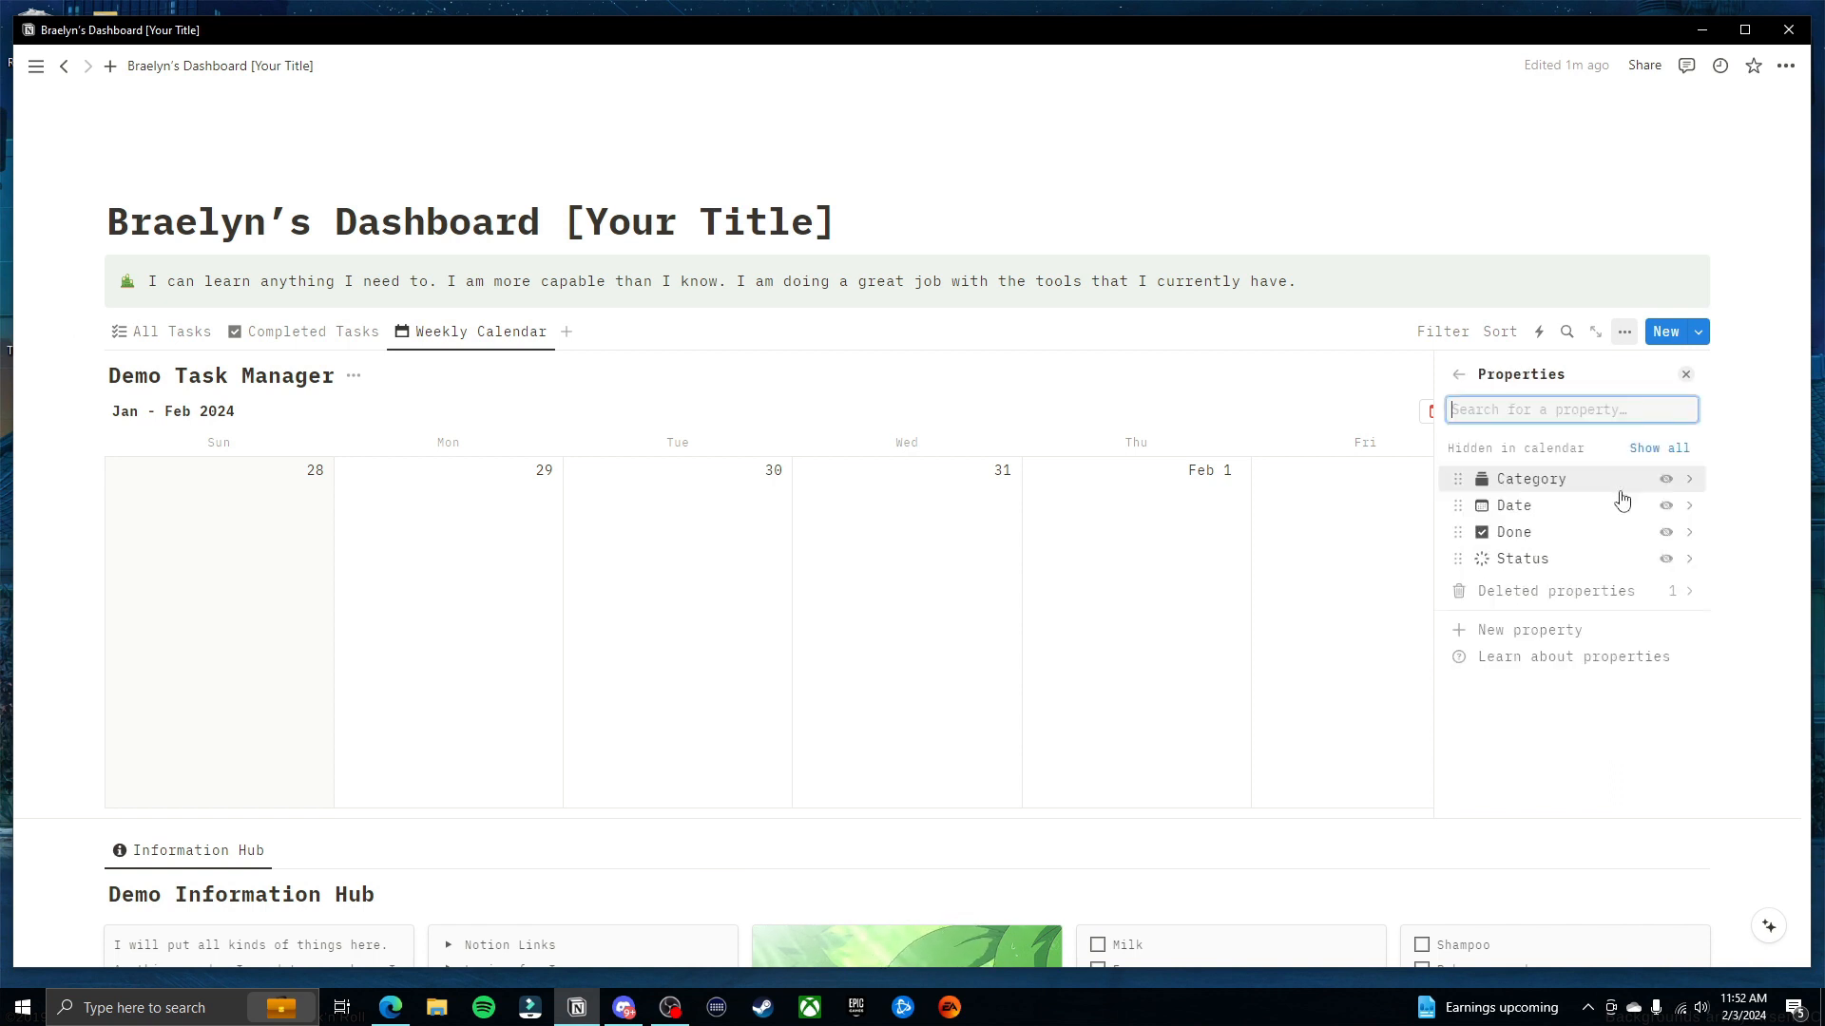
click(1665, 535)
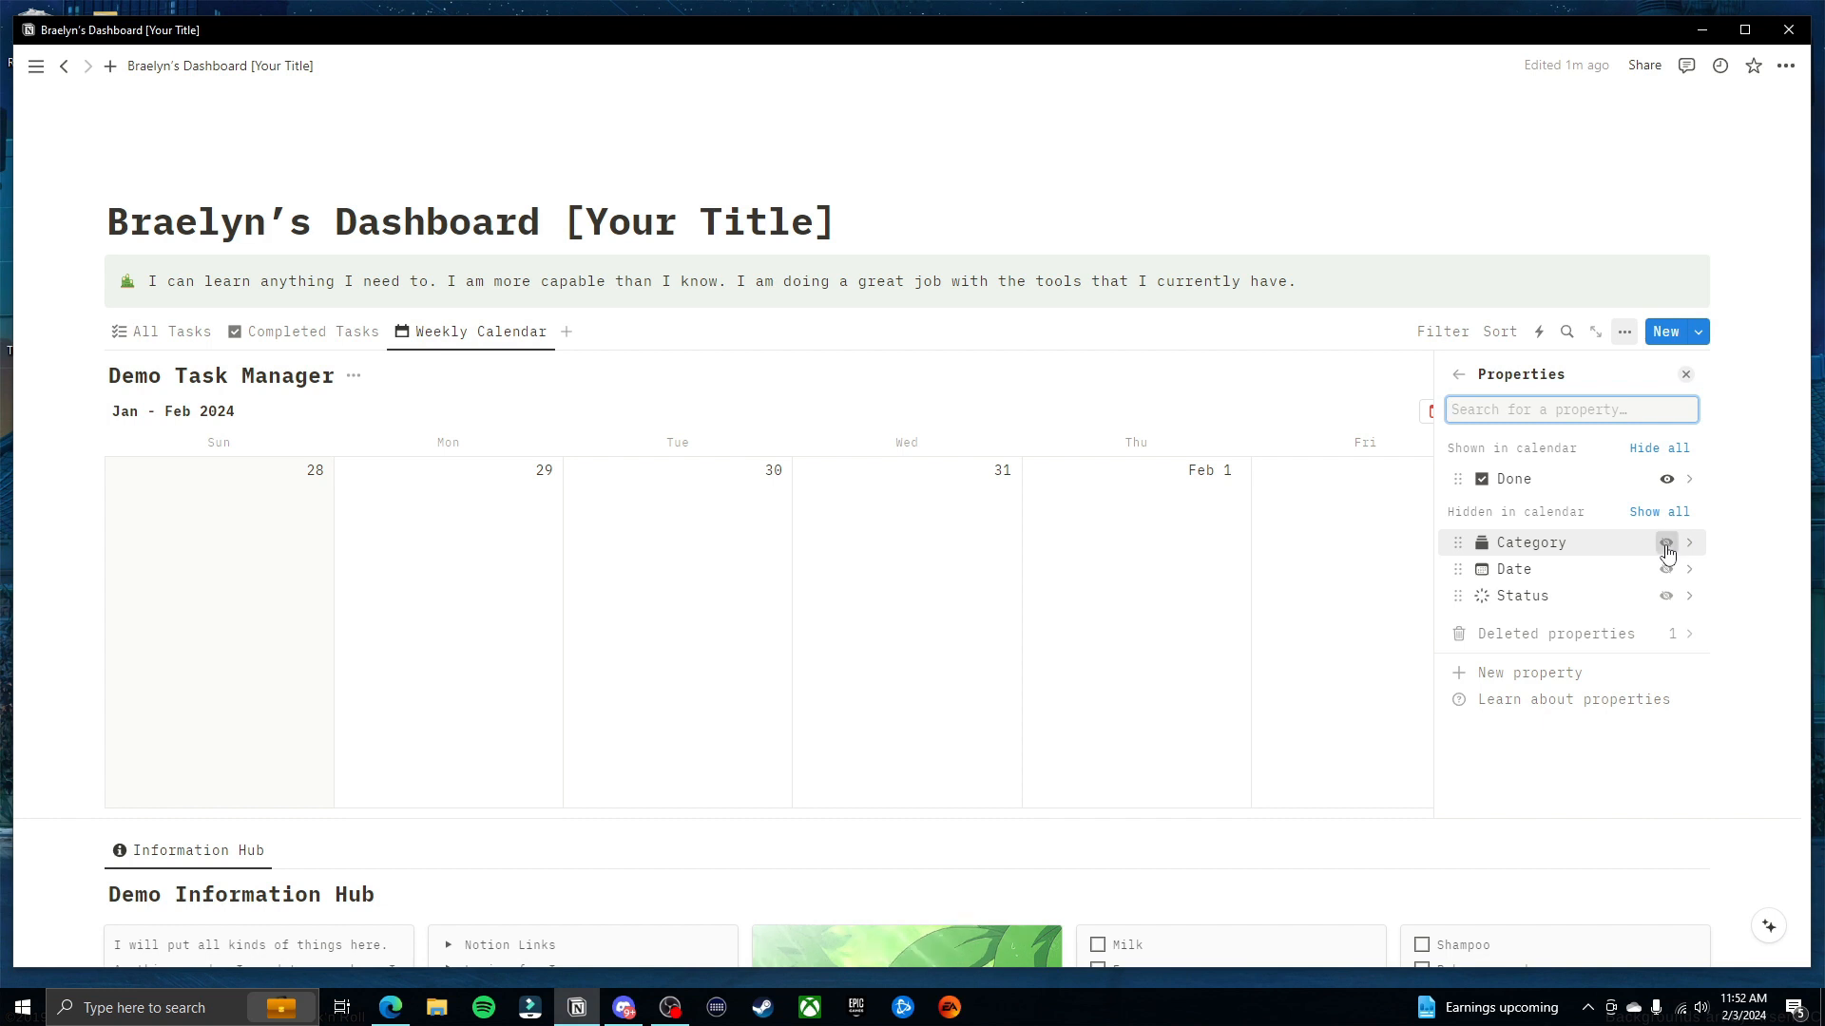
click(1666, 544)
click(1288, 372)
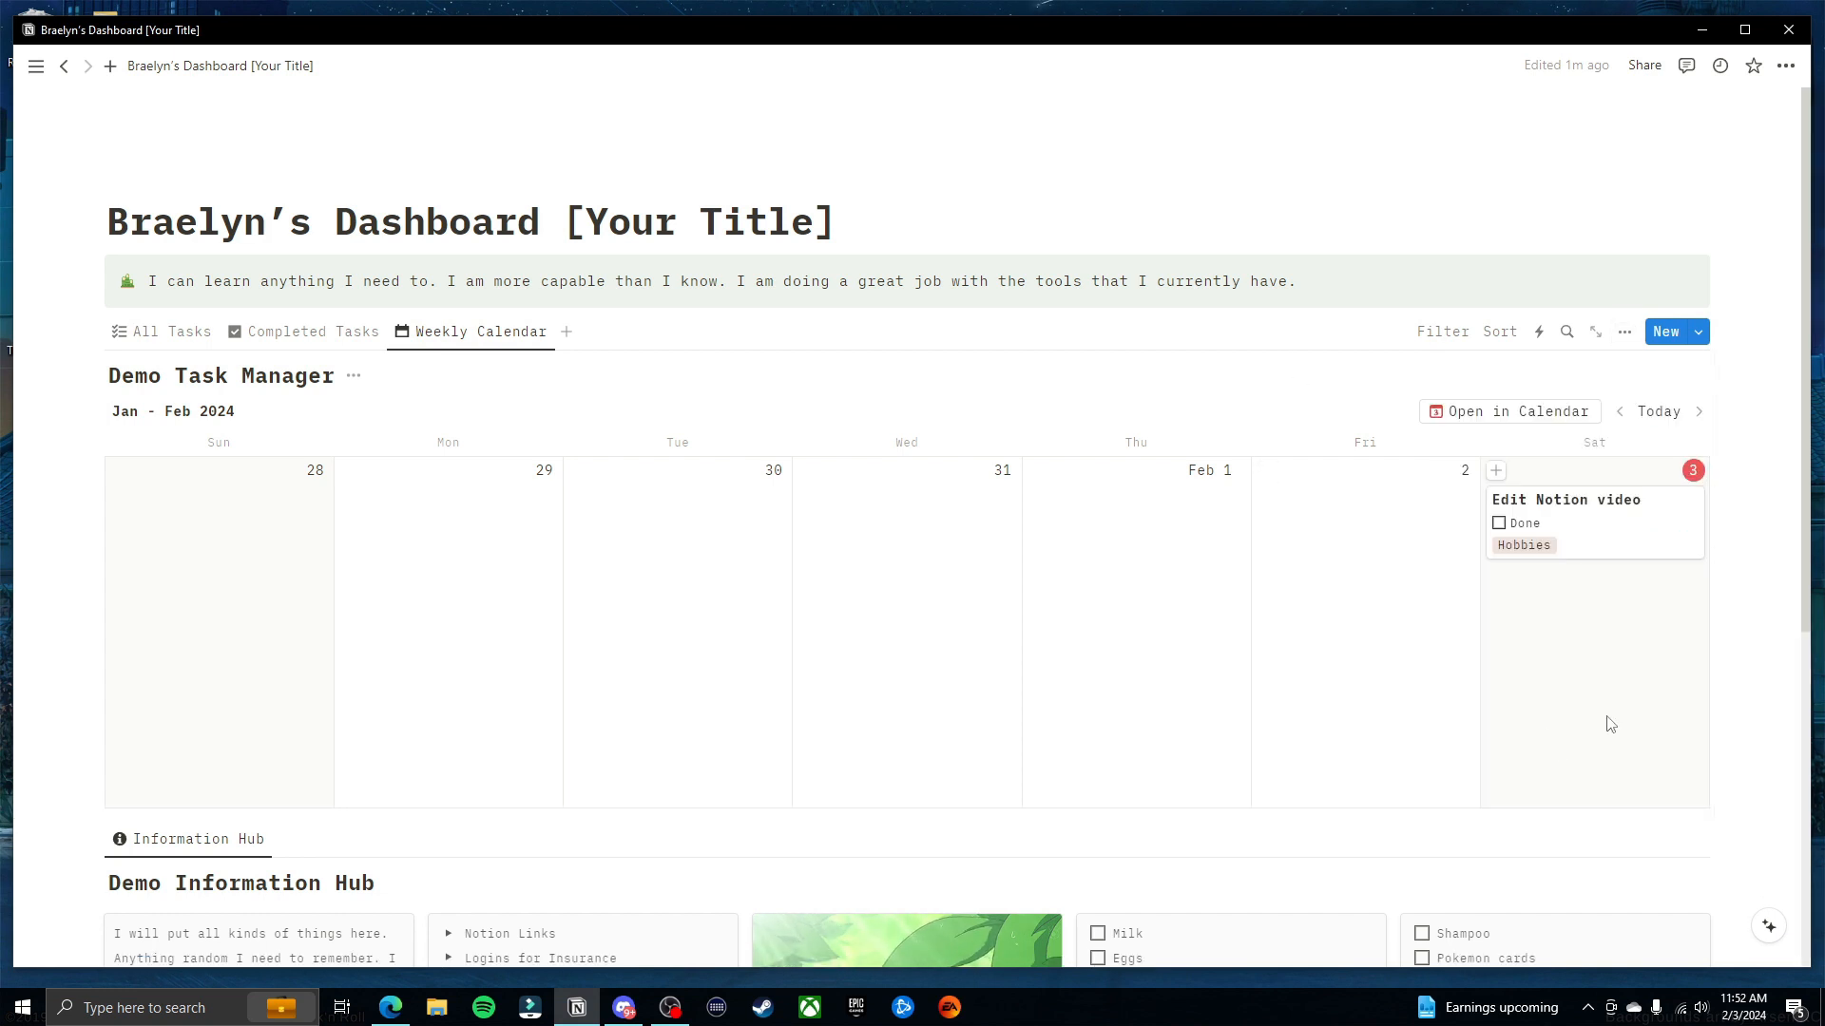
Mark "Edit Notion video" as done and add the completed tasks "Sample Task" (Fitness) on January 29 and "Task 34" (Hobbies) on January 30
click(1499, 524)
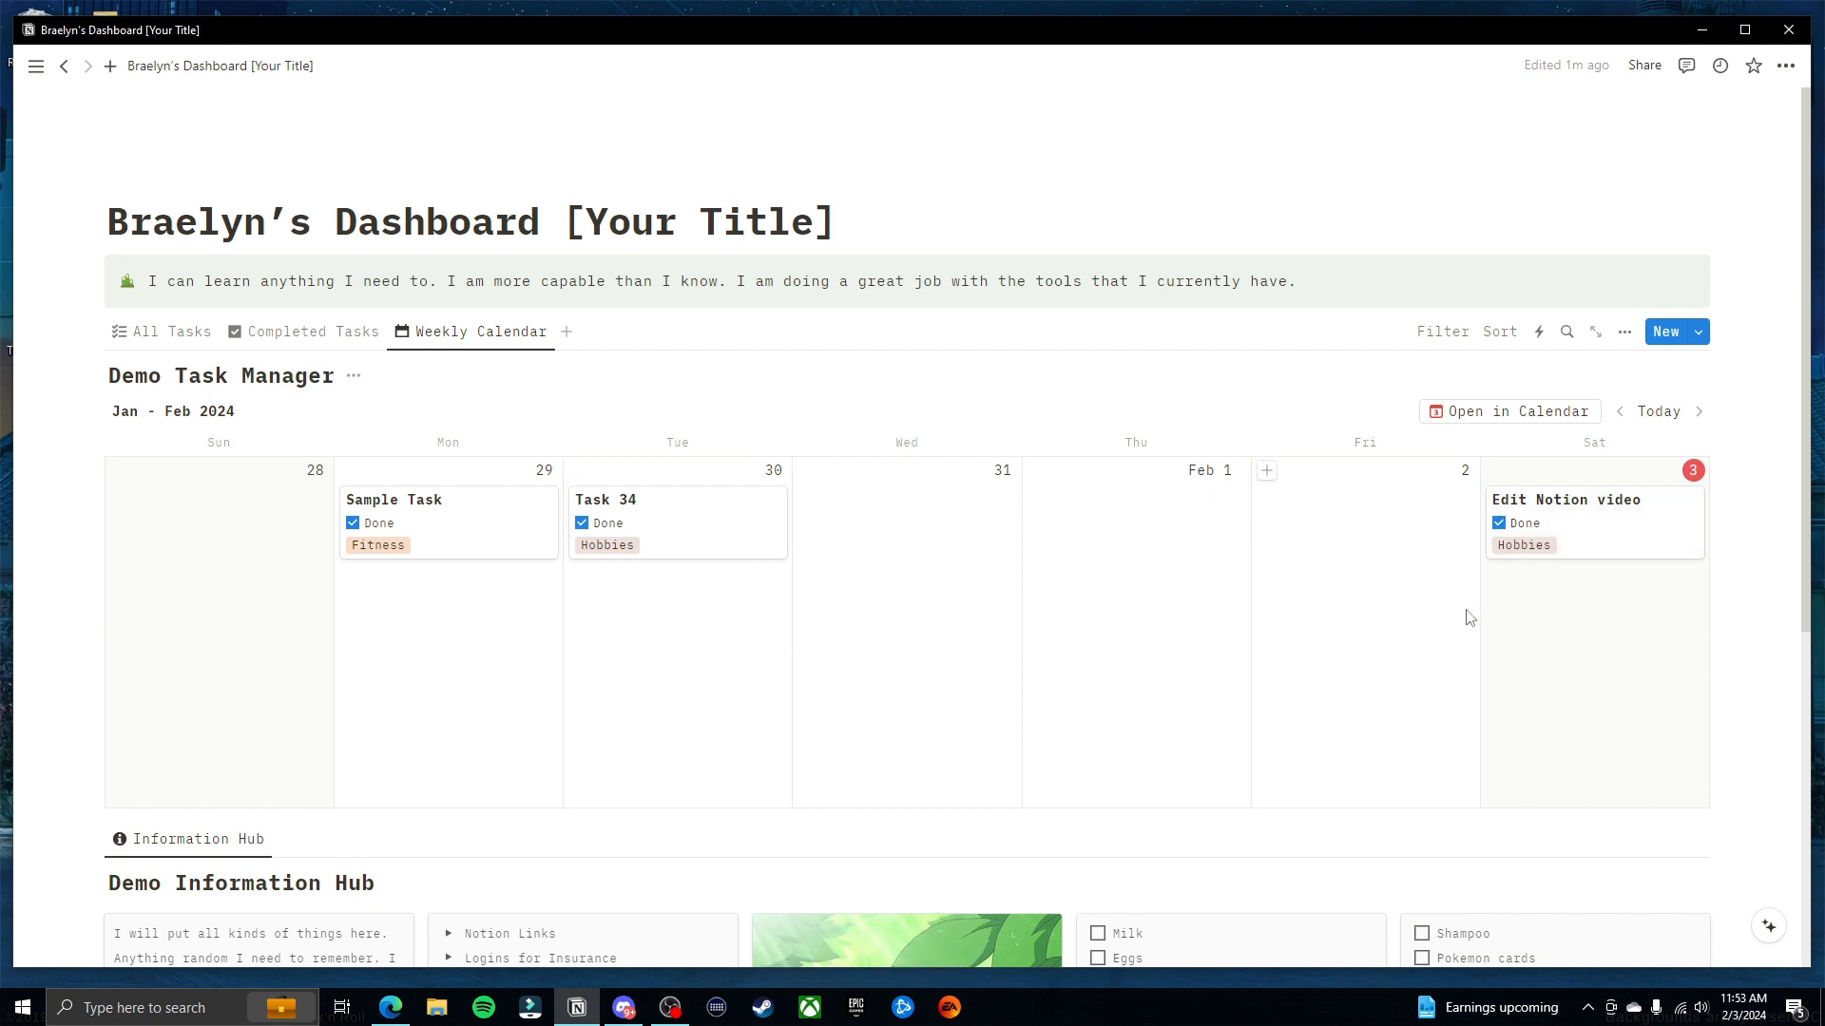
mouse_move(1572, 542)
mouse_down()
mouse_move(1372, 639)
mouse_move(1178, 570)
mouse_move(1184, 555)
mouse_move(961, 578)
mouse_move(1161, 541)
mouse_move(1579, 536)
mouse_up()
Add "Task 1" with category Homework, "Task 2" with category Hobbies and "Task 4" to Wednesday, January 31
click(812, 476)
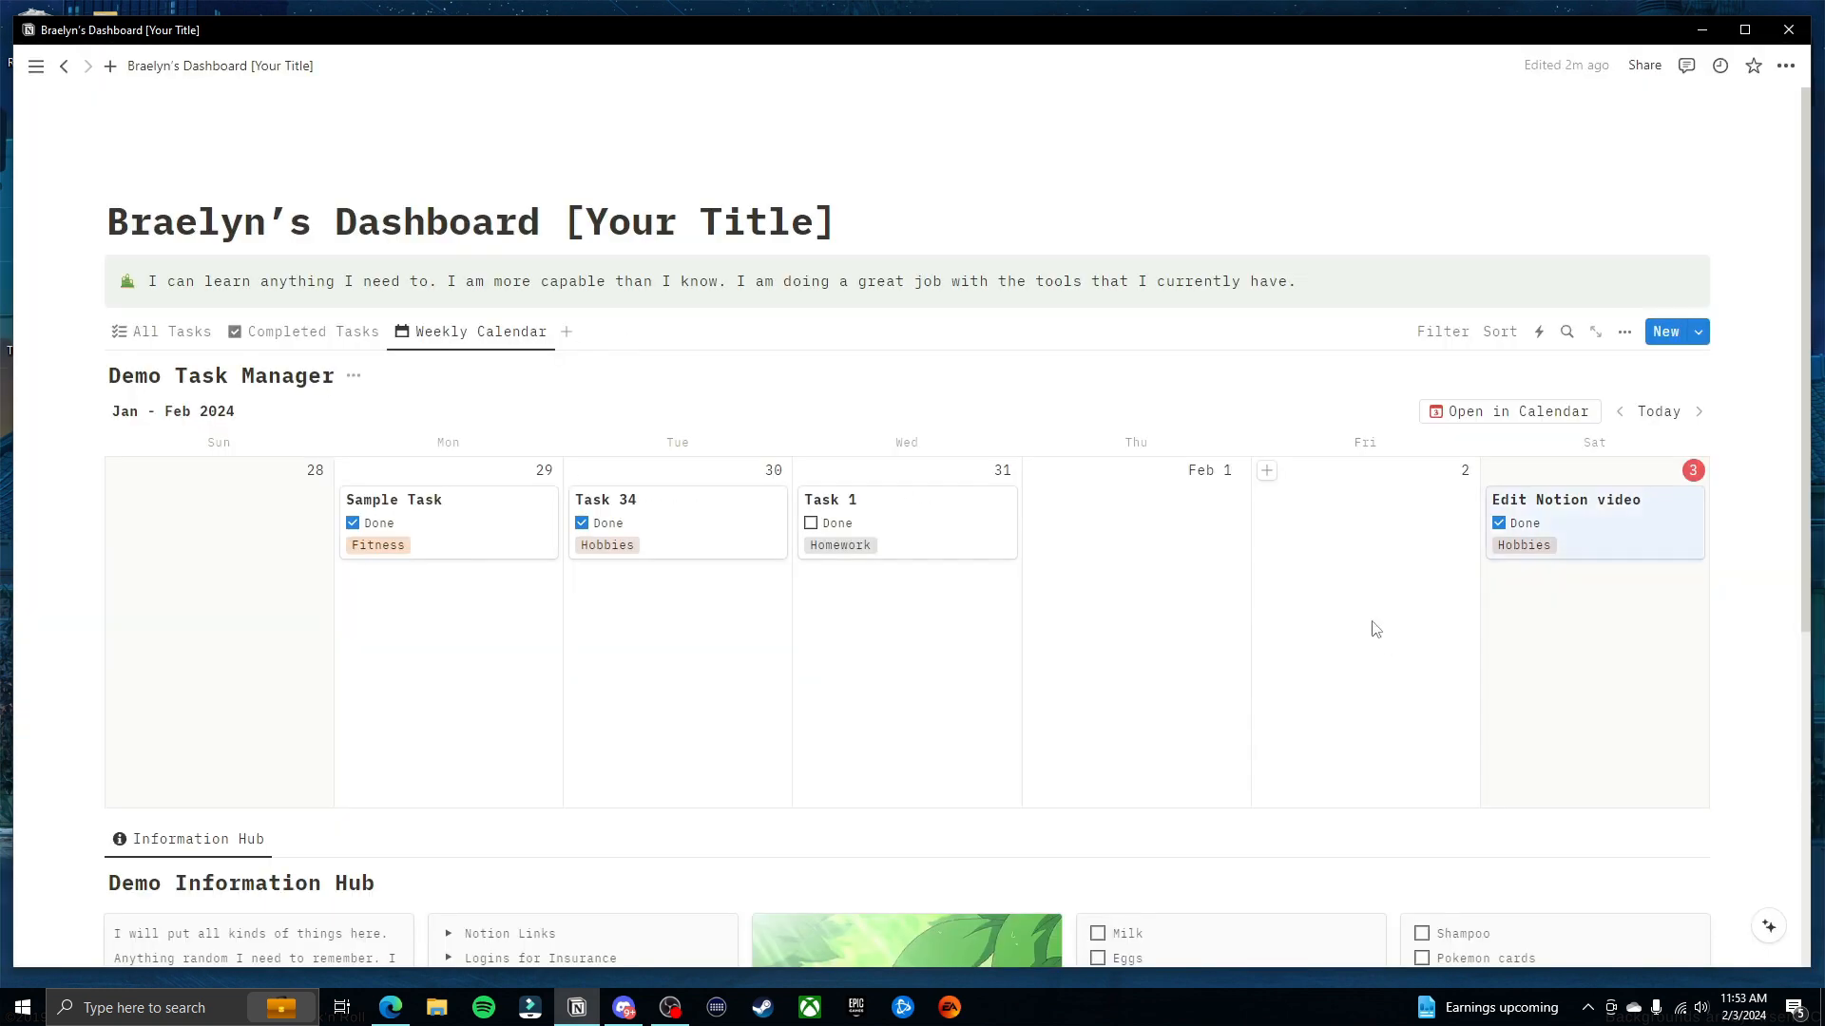
click(809, 475)
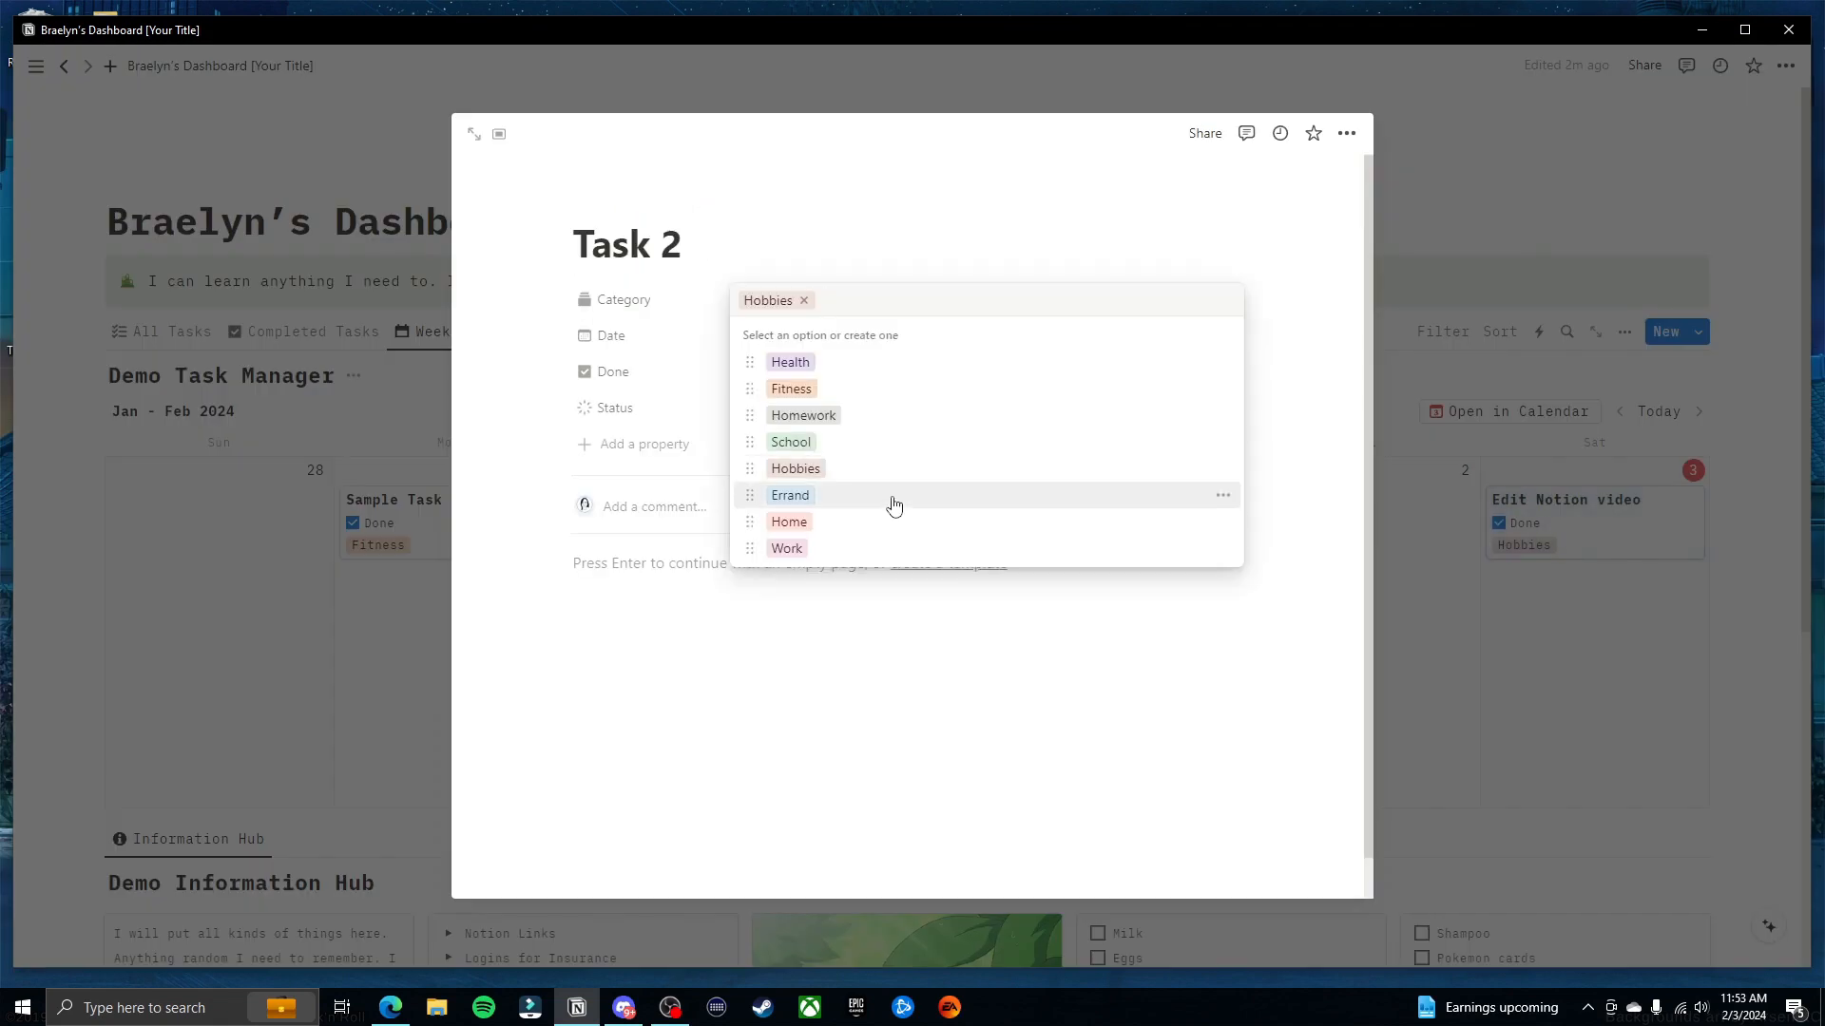
key(Escape)
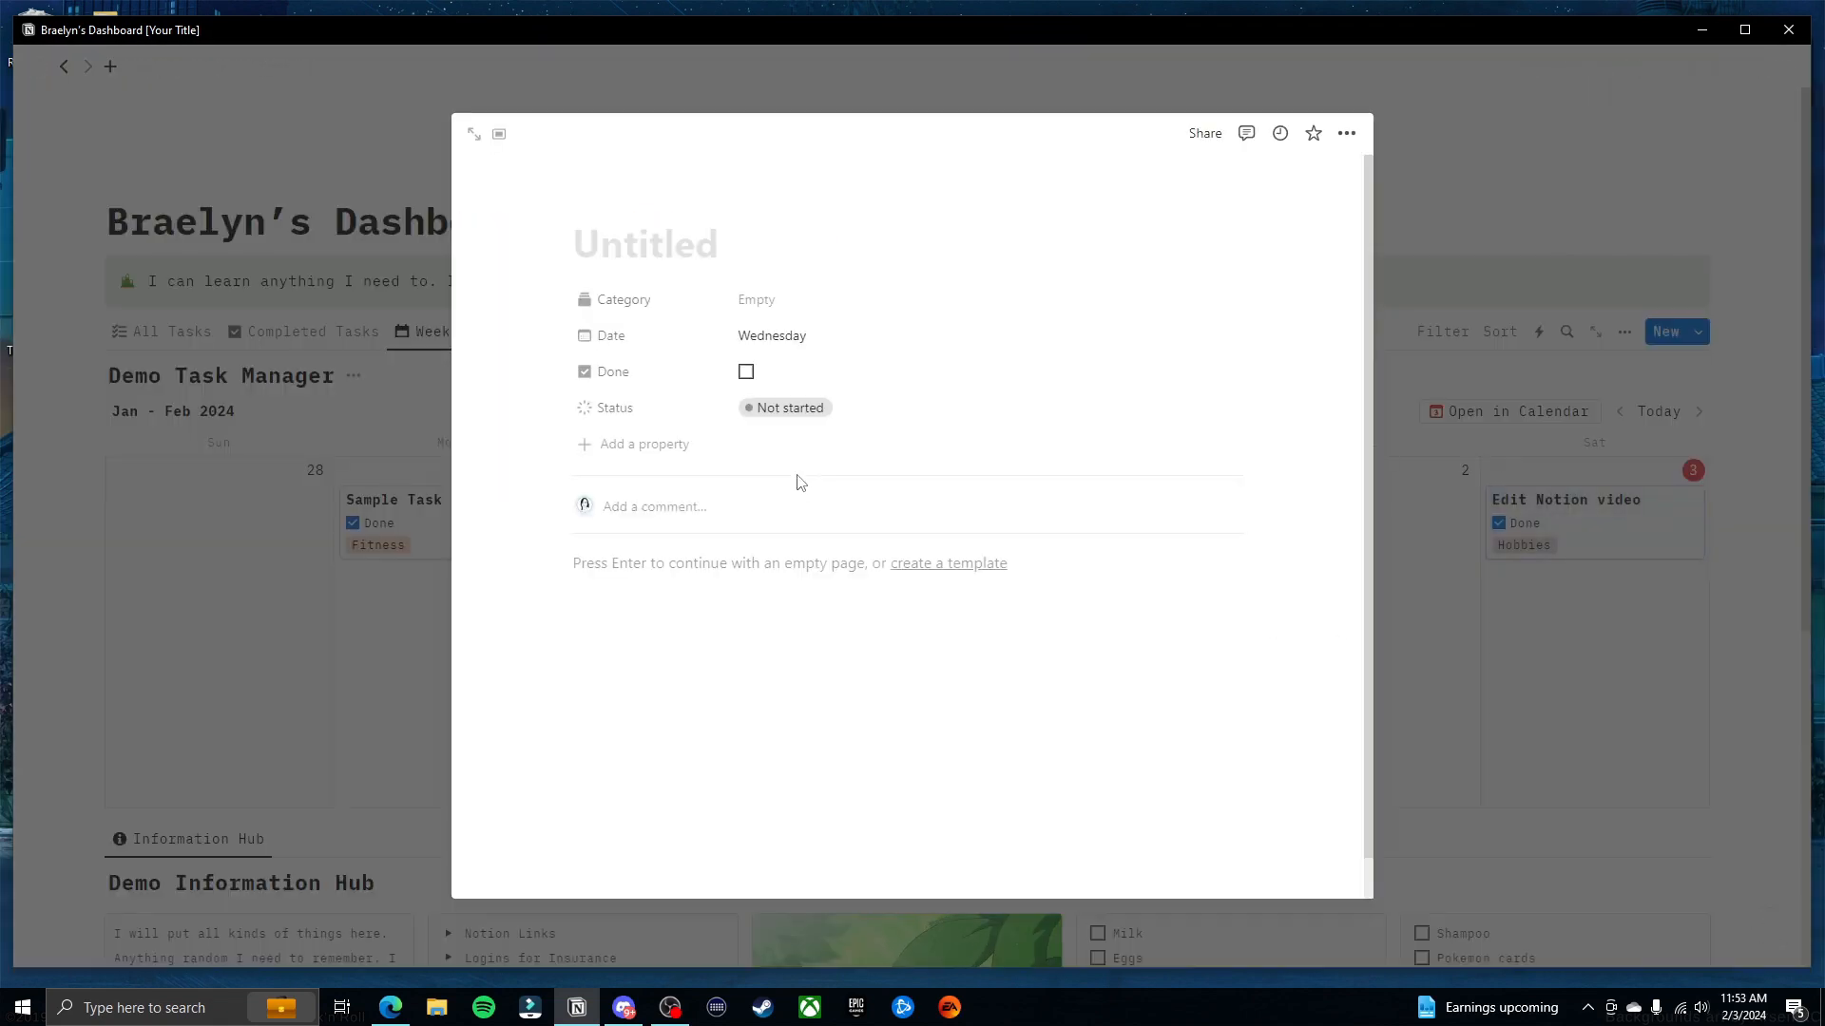
text(Task 4)
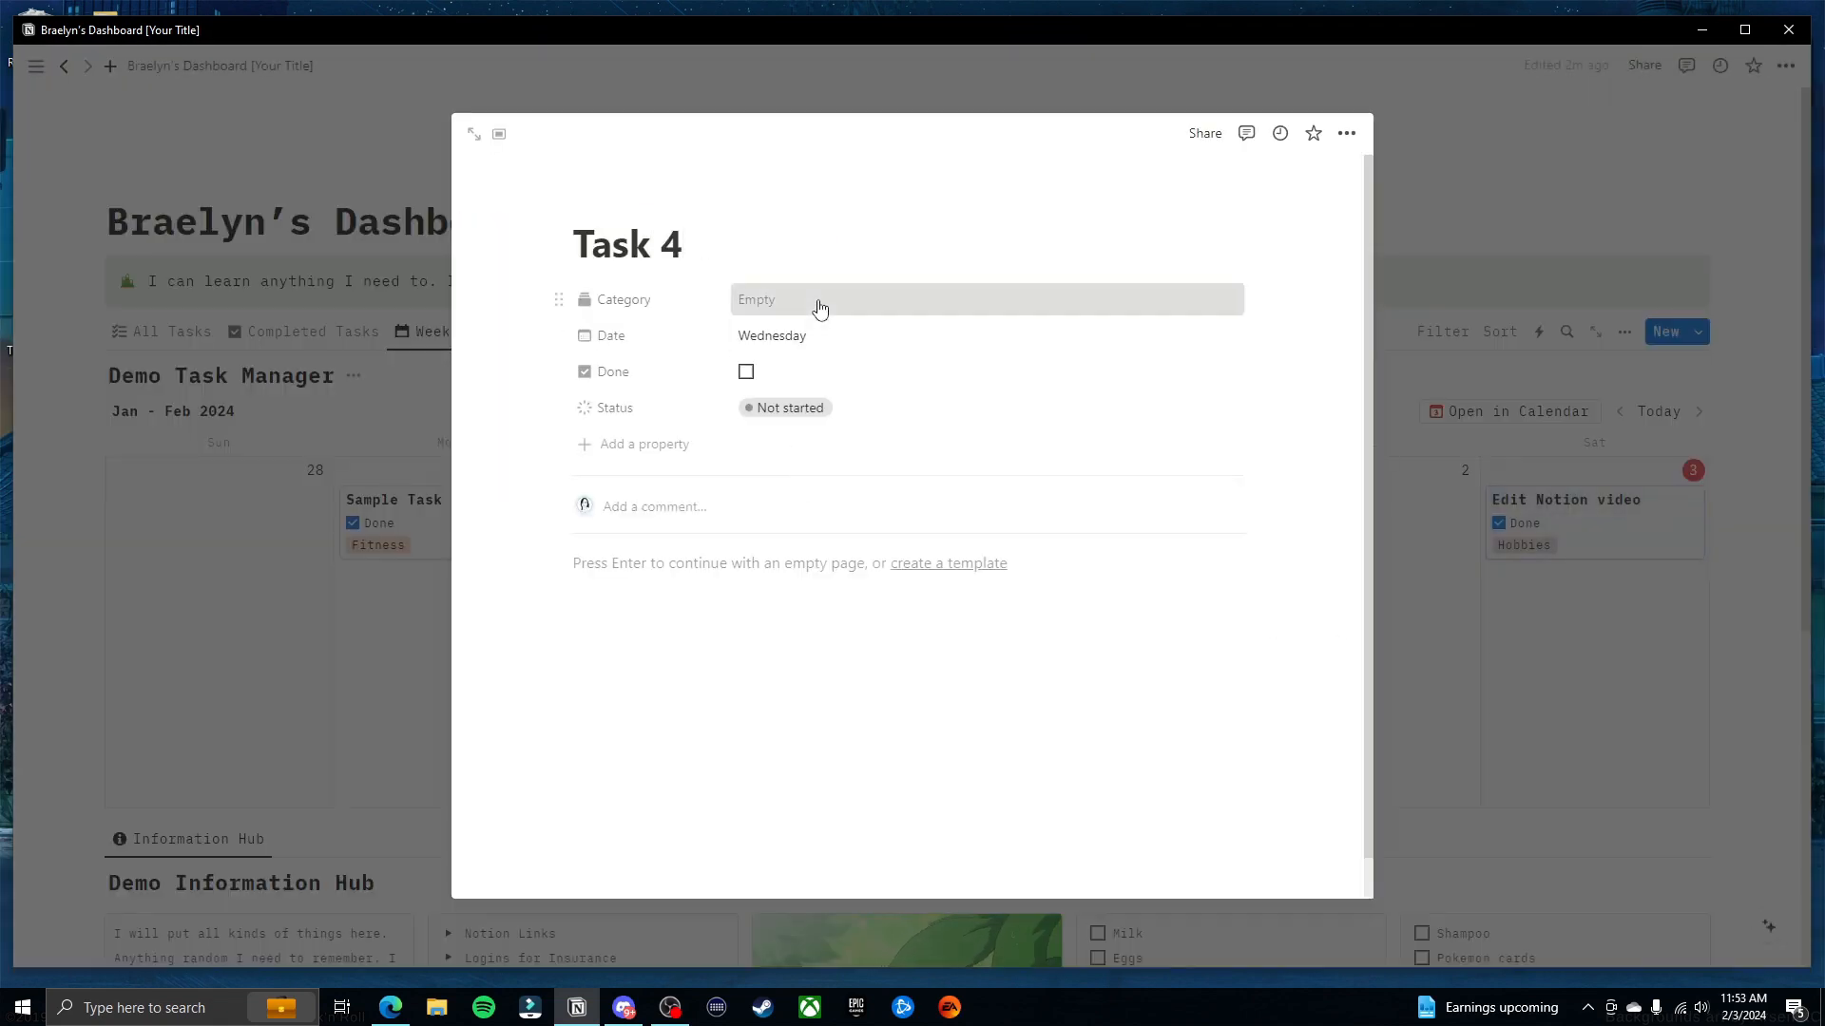
Set Task 4's category to Work and return to the weekly calendar
click(819, 310)
click(857, 551)
click(1565, 713)
click(1550, 672)
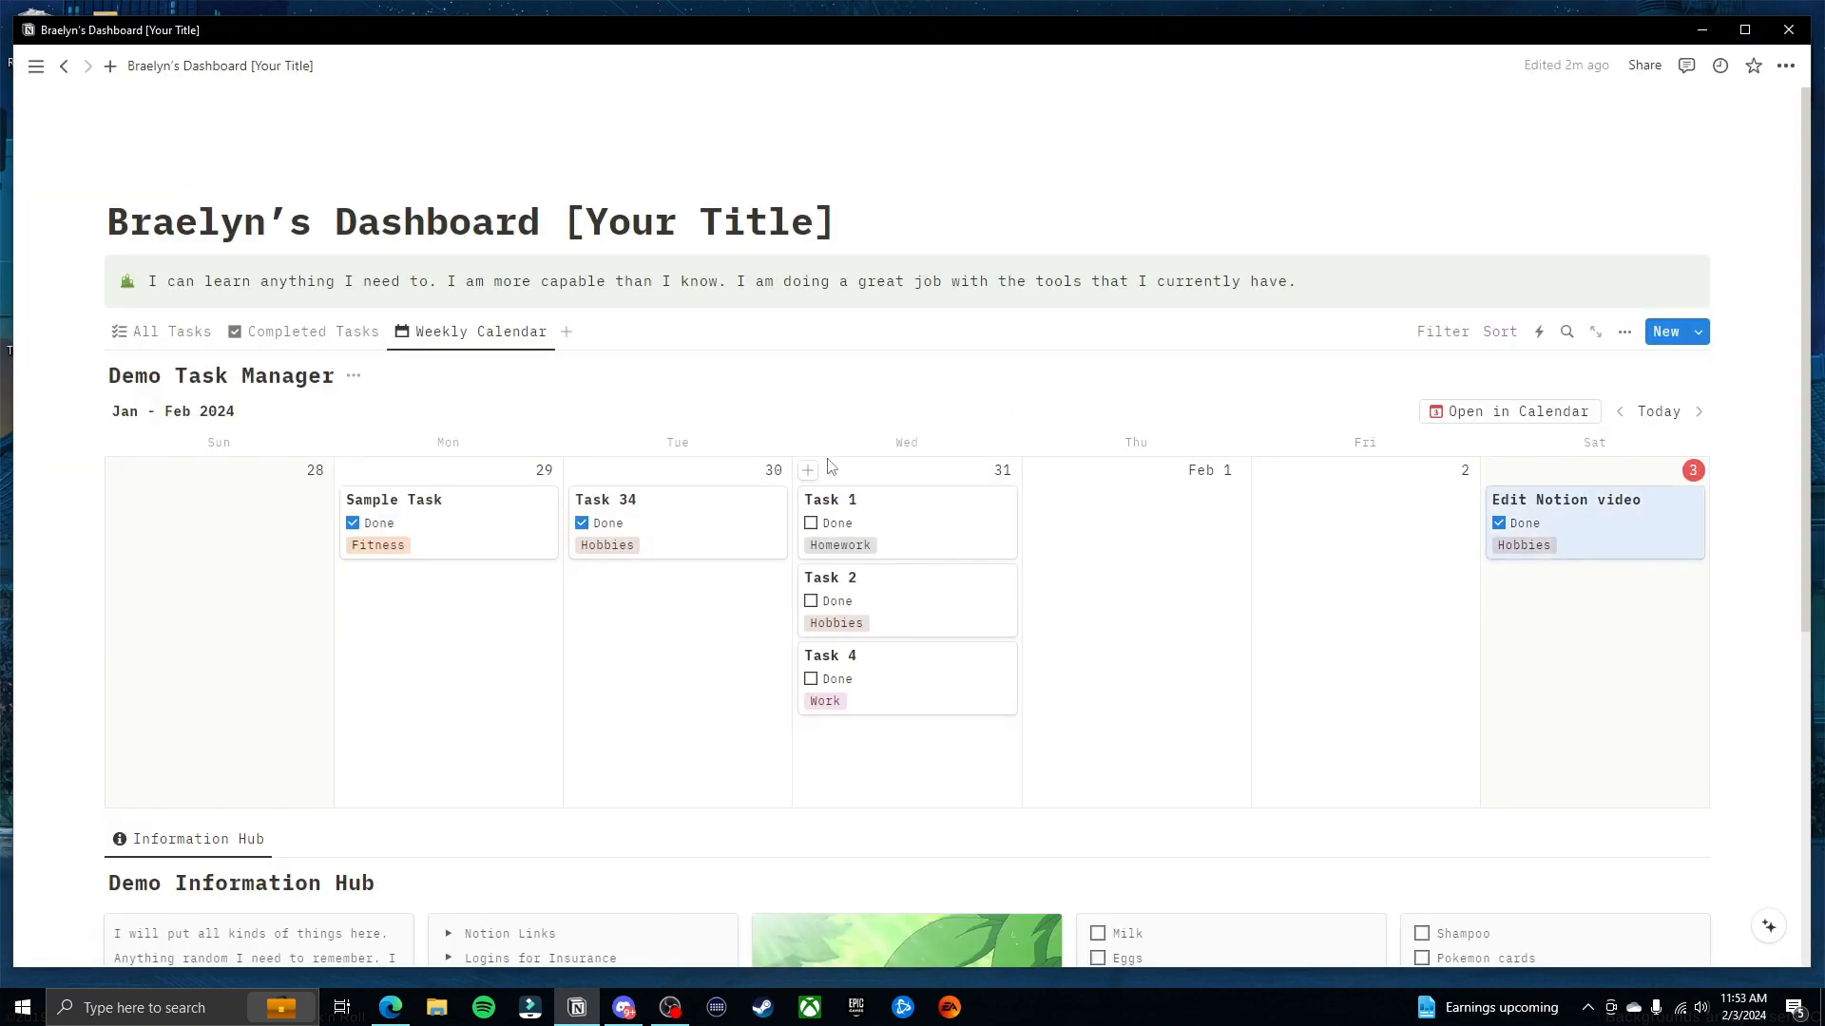
Add a task named Task 5 on Wednesday, January 31 with the category Homework
click(808, 469)
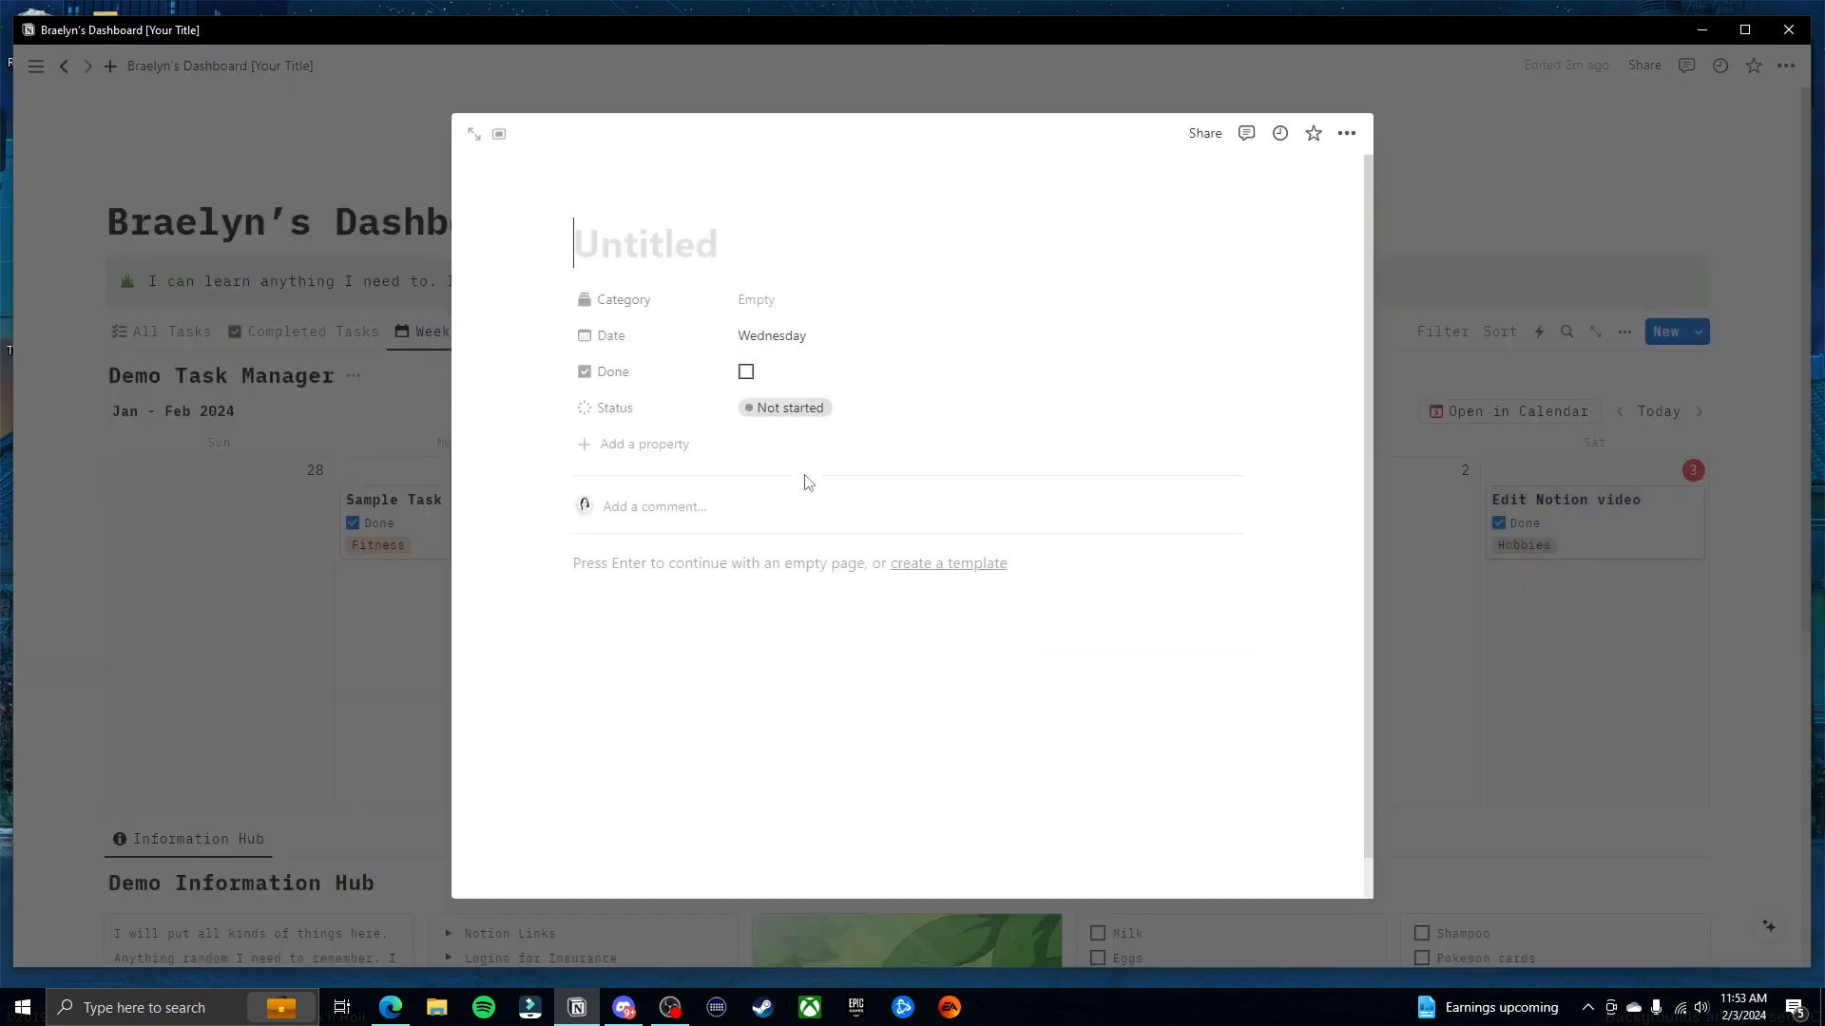
text(Task )
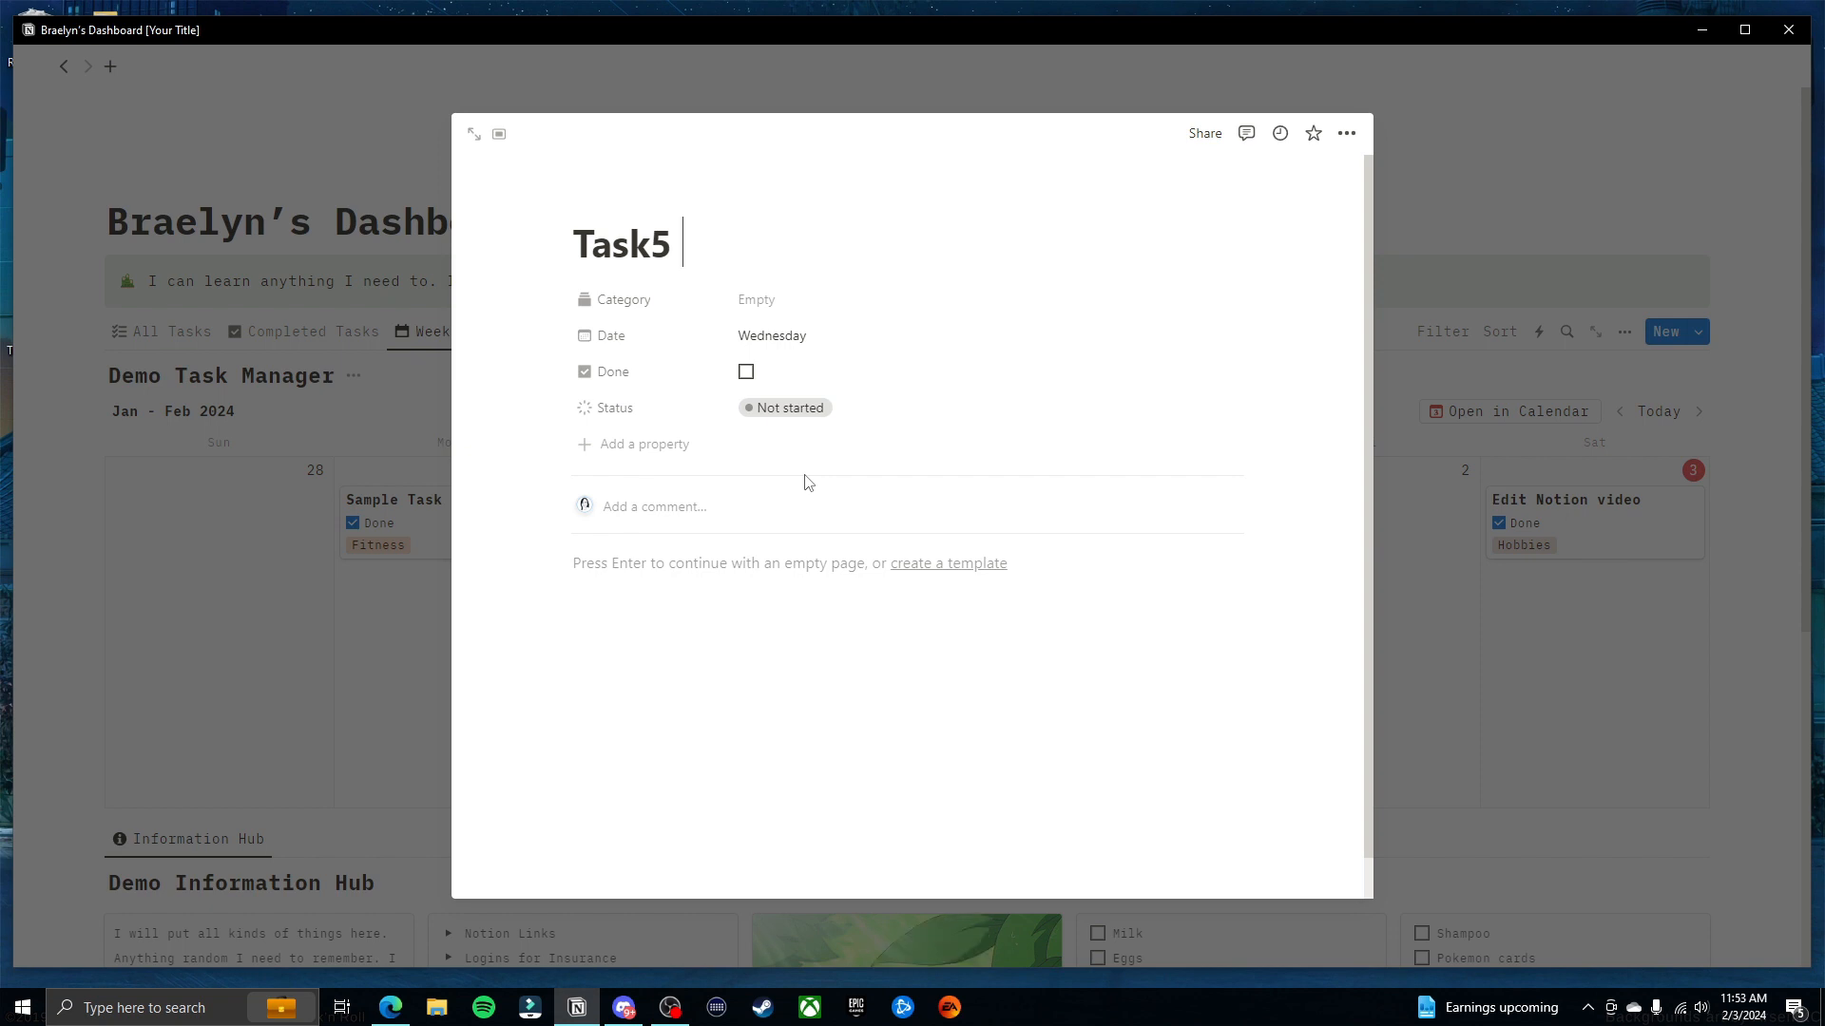
text(5)
key(BackSpace)
text(5)
click(812, 304)
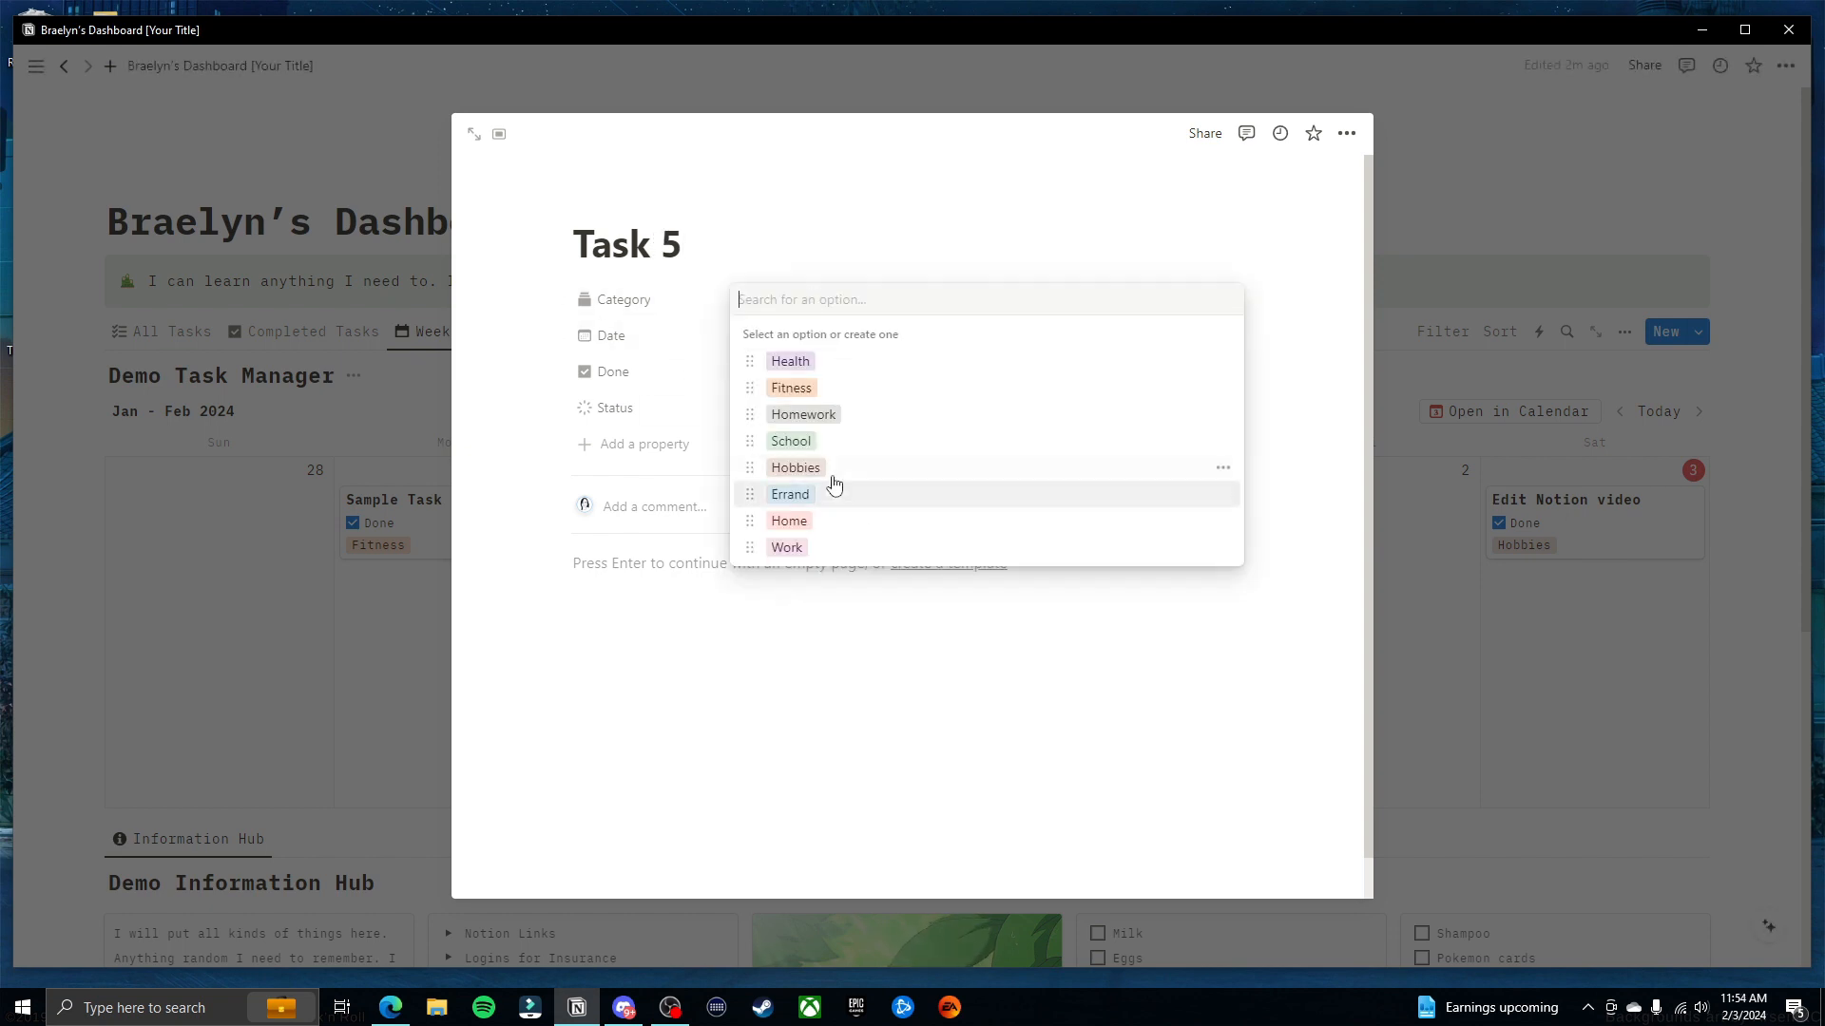
click(846, 418)
click(1531, 664)
click(1531, 663)
Try out rescheduling in the weekly calendar, placing Task 5 on Thursday, February 1 and Task 2 on Friday, February 2
drag(979, 591, 1141, 594)
drag(975, 677, 1360, 607)
drag(916, 620, 960, 608)
drag(1126, 533, 950, 599)
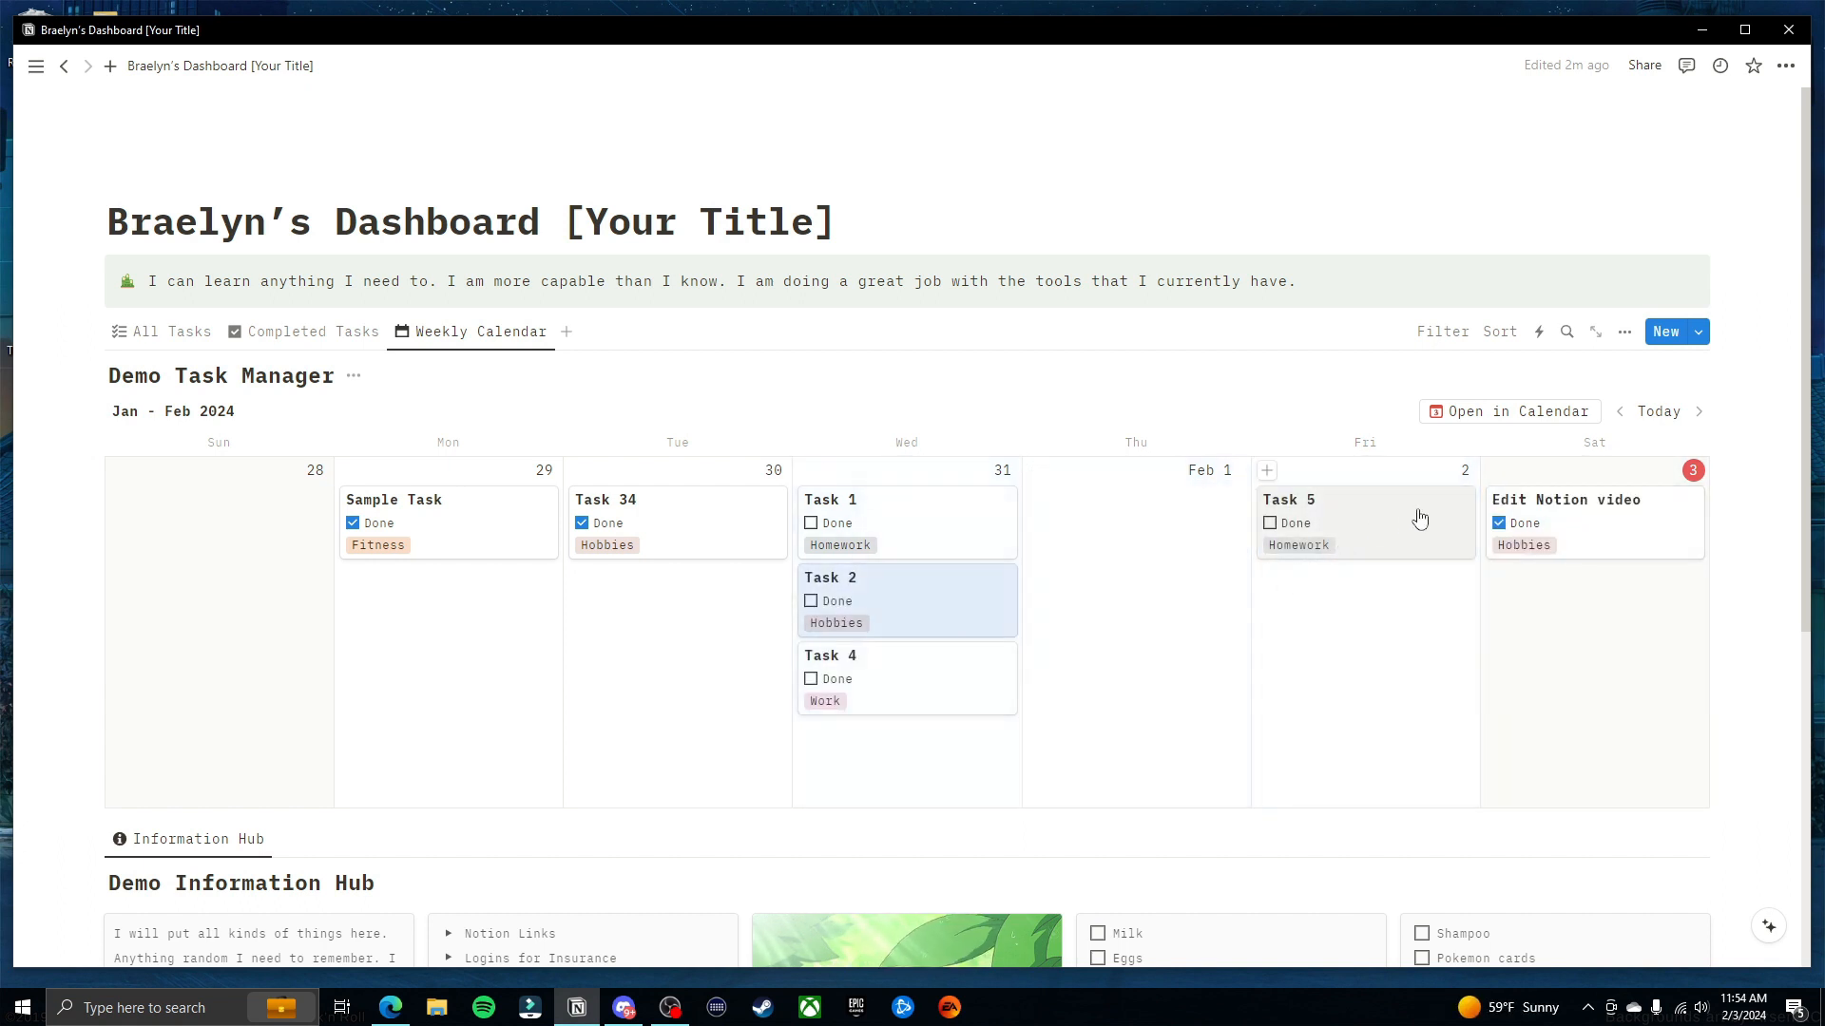
drag(1416, 529, 983, 637)
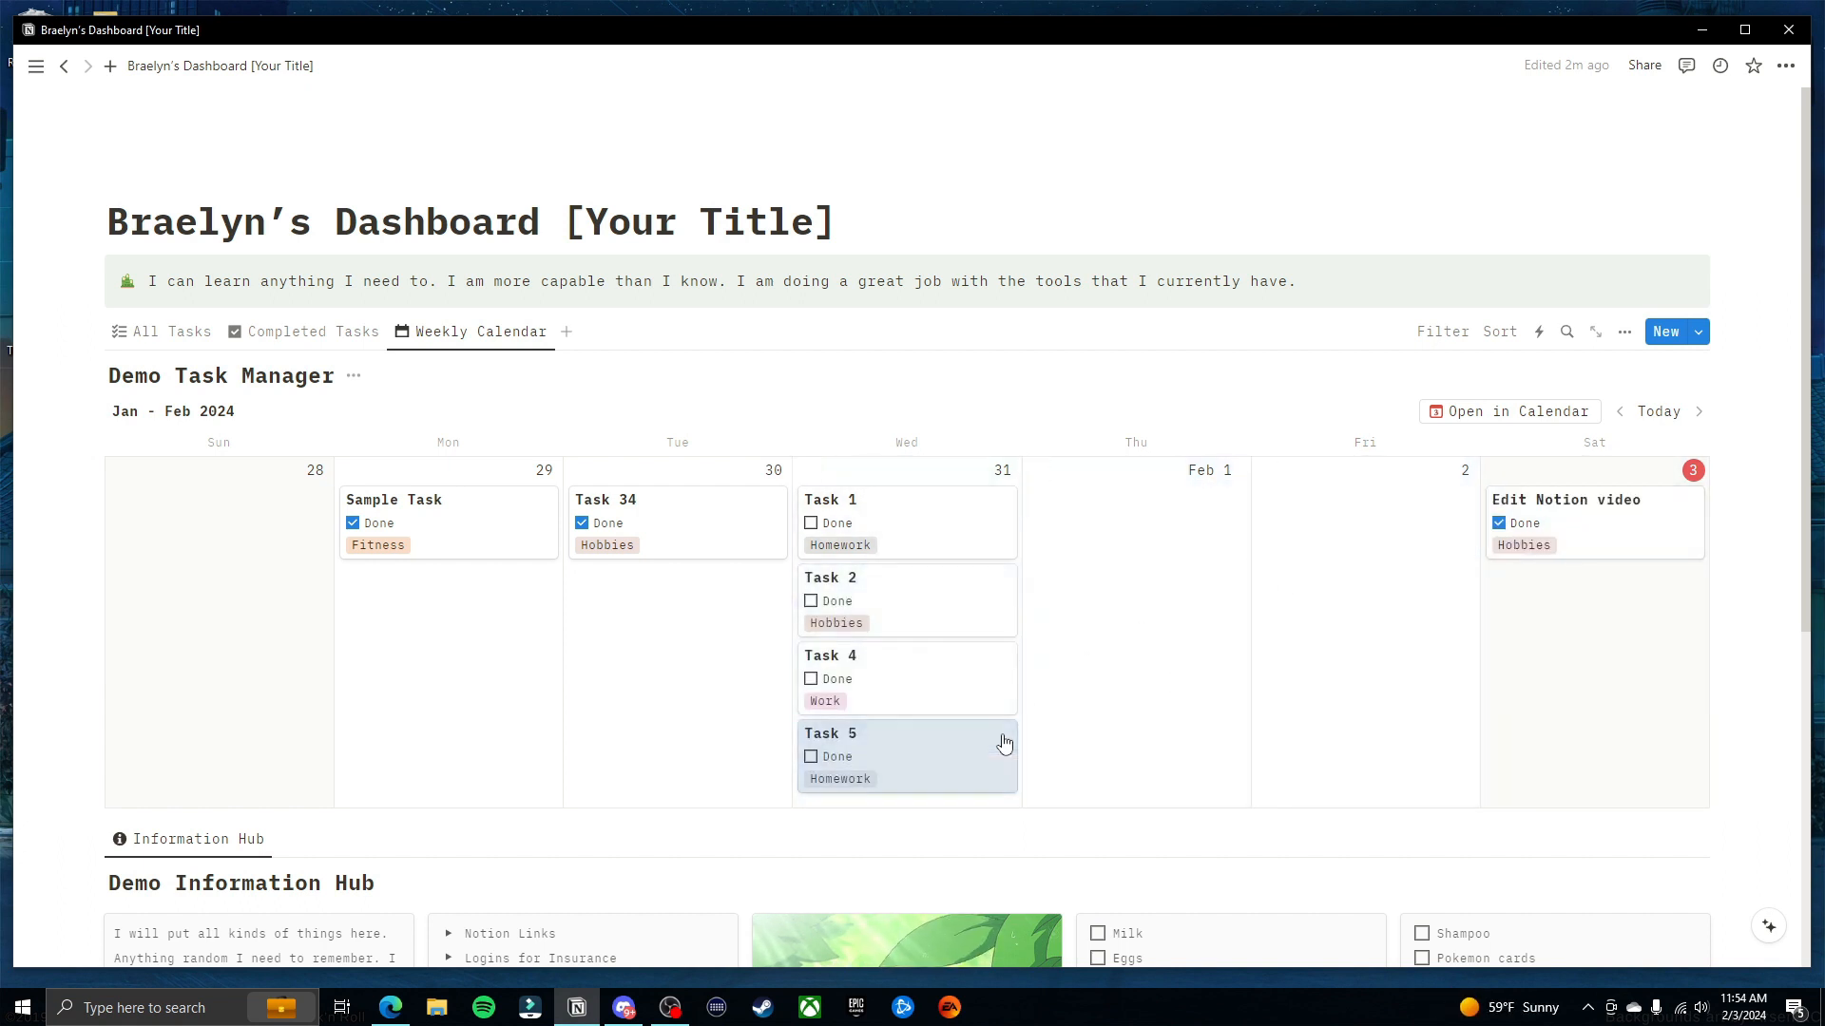
drag(1001, 743, 1131, 656)
drag(988, 609, 1356, 551)
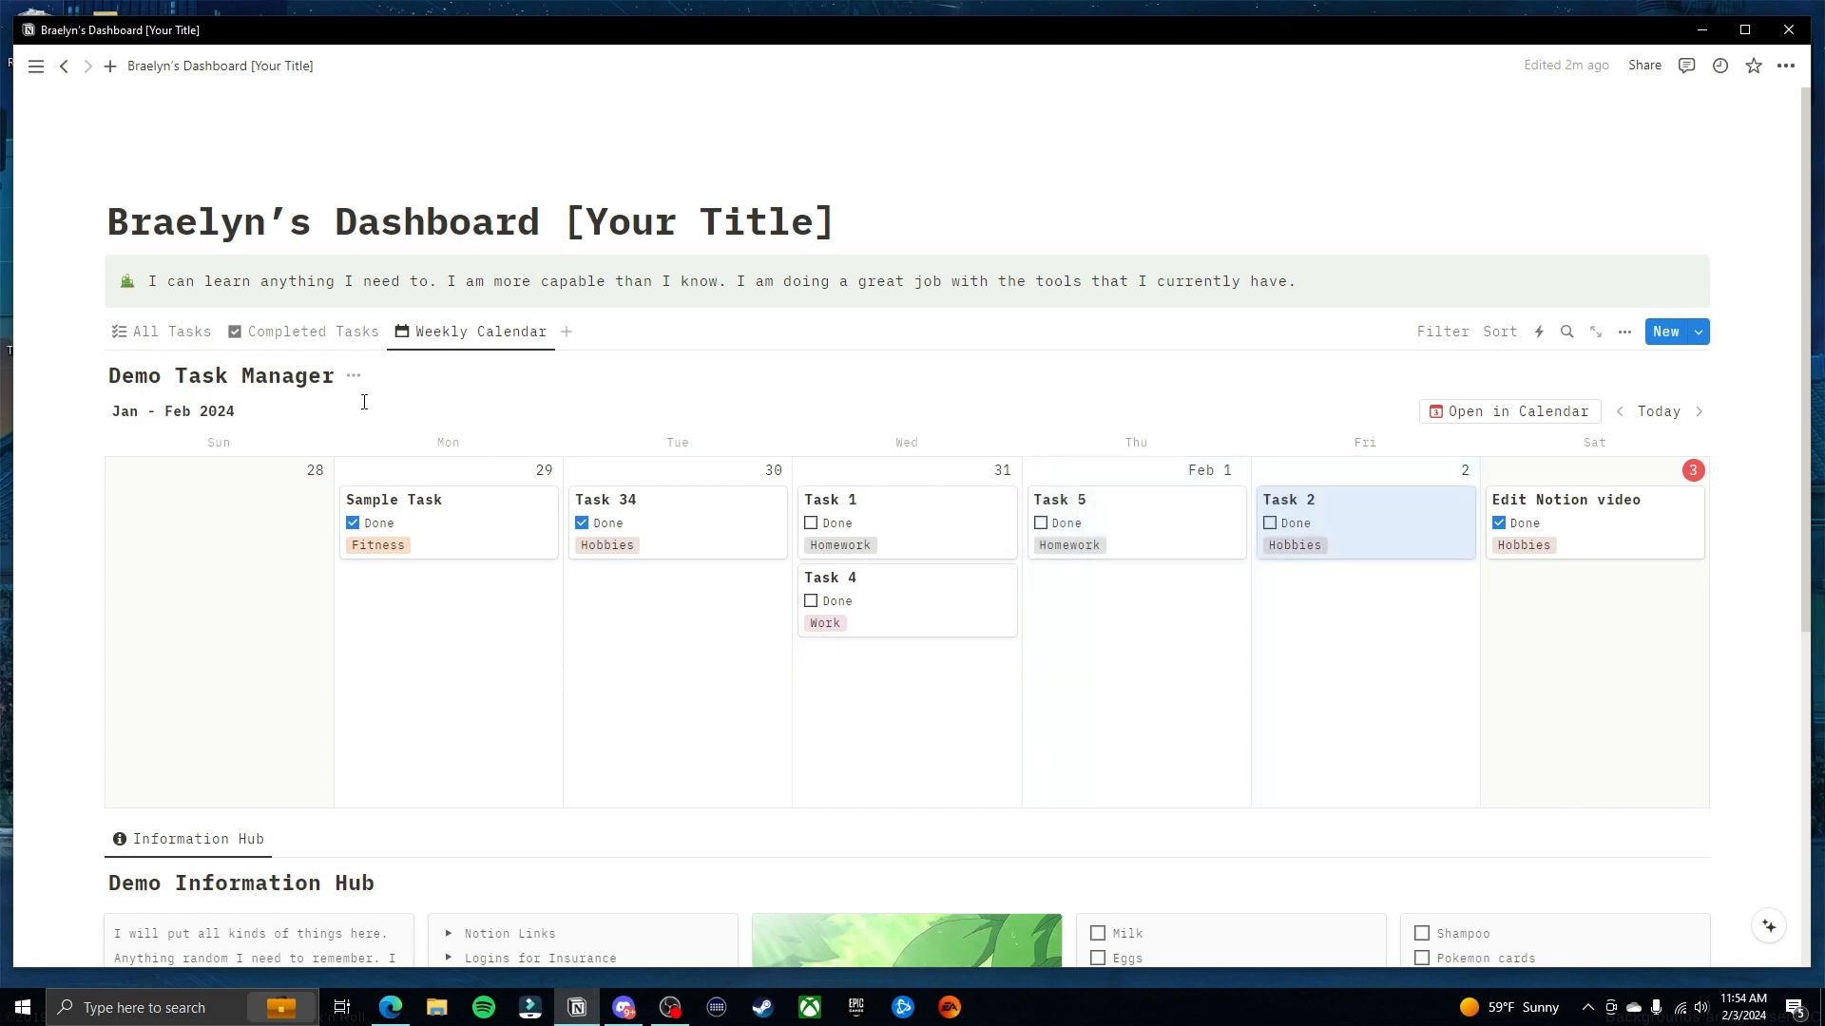
Compare how the tasks are listed in the All Tasks, Completed Tasks and Weekly Calendar views
click(157, 332)
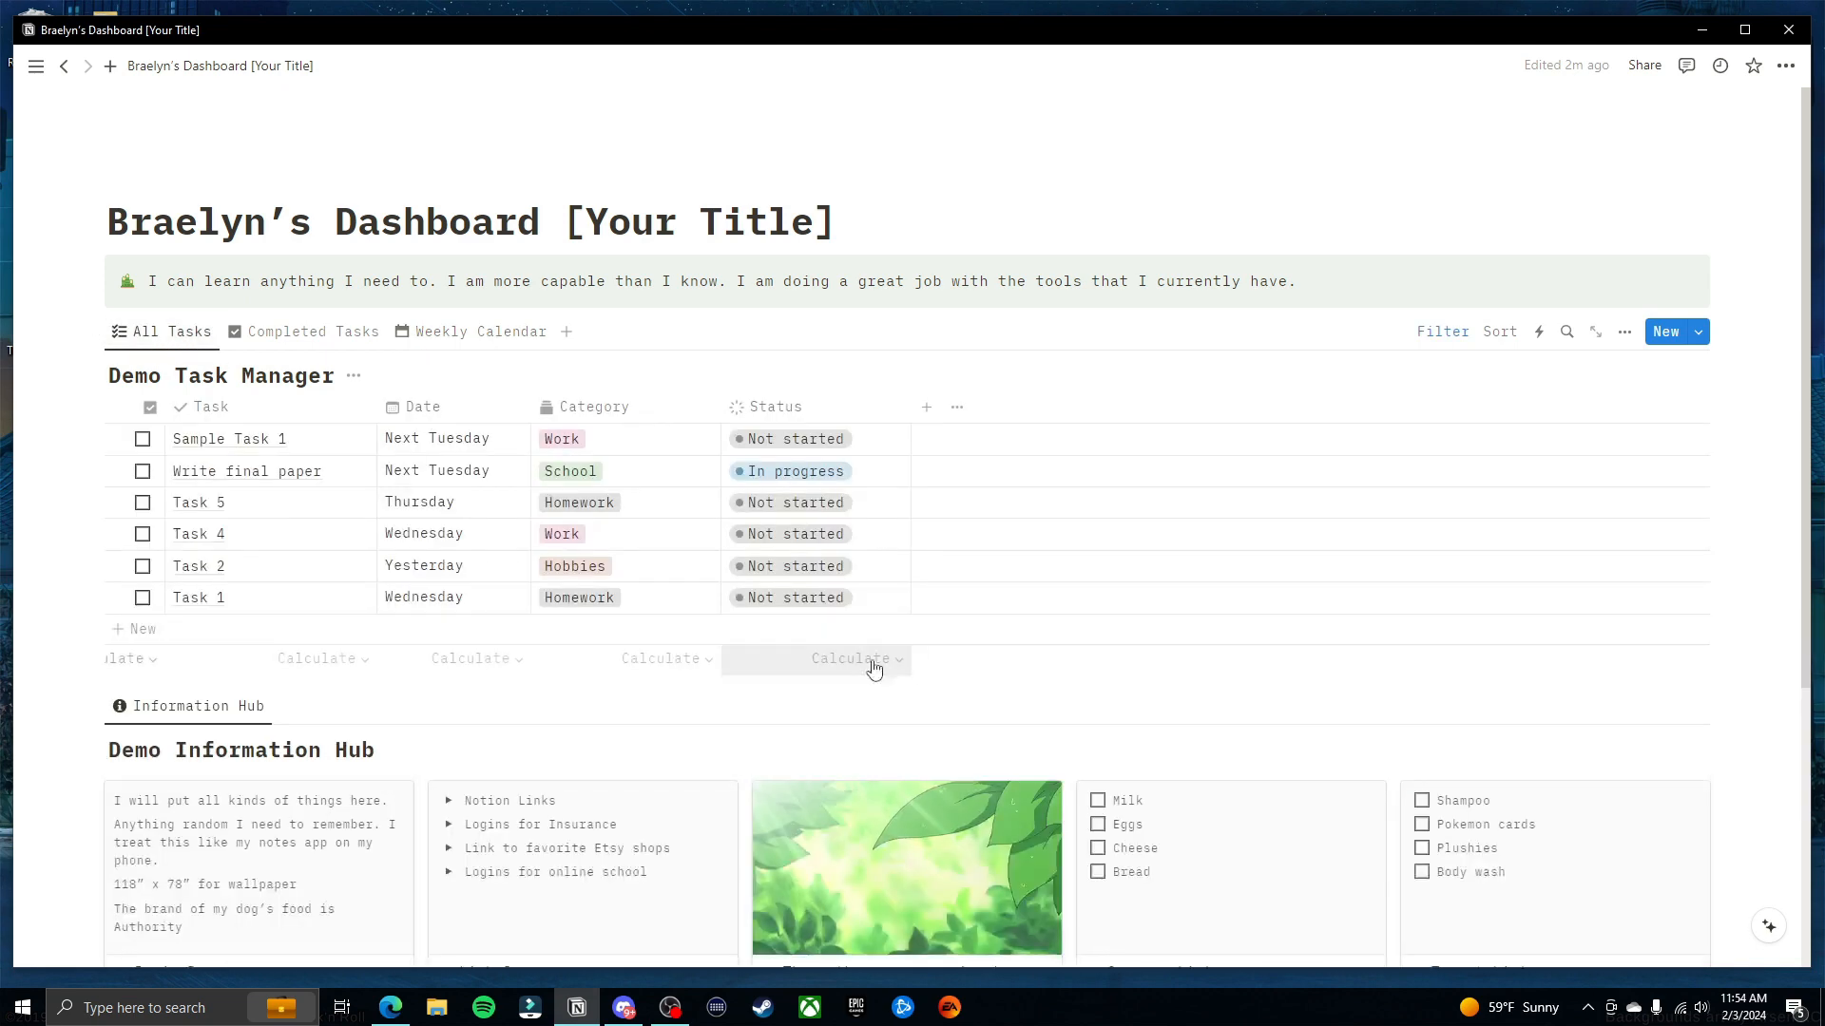
click(288, 335)
click(484, 335)
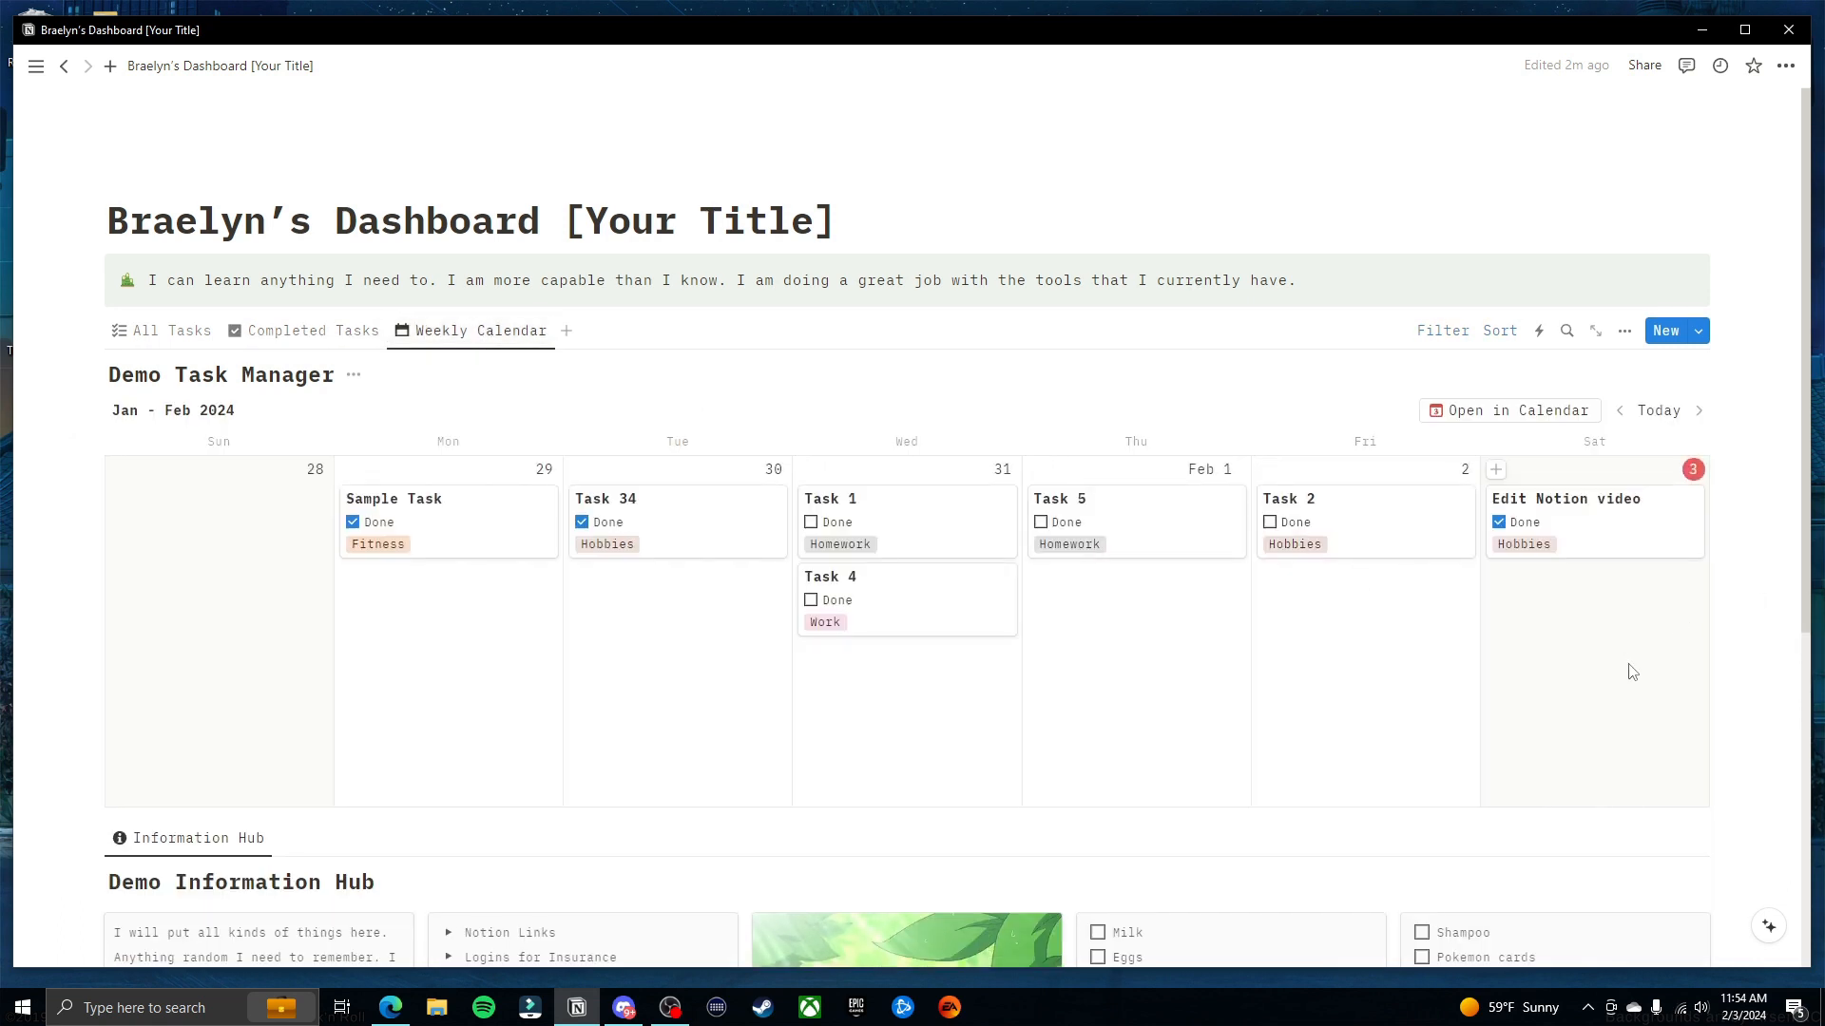
scroll(1625, 655, down, 1)
scroll(951, 475, up, 1)
click(152, 335)
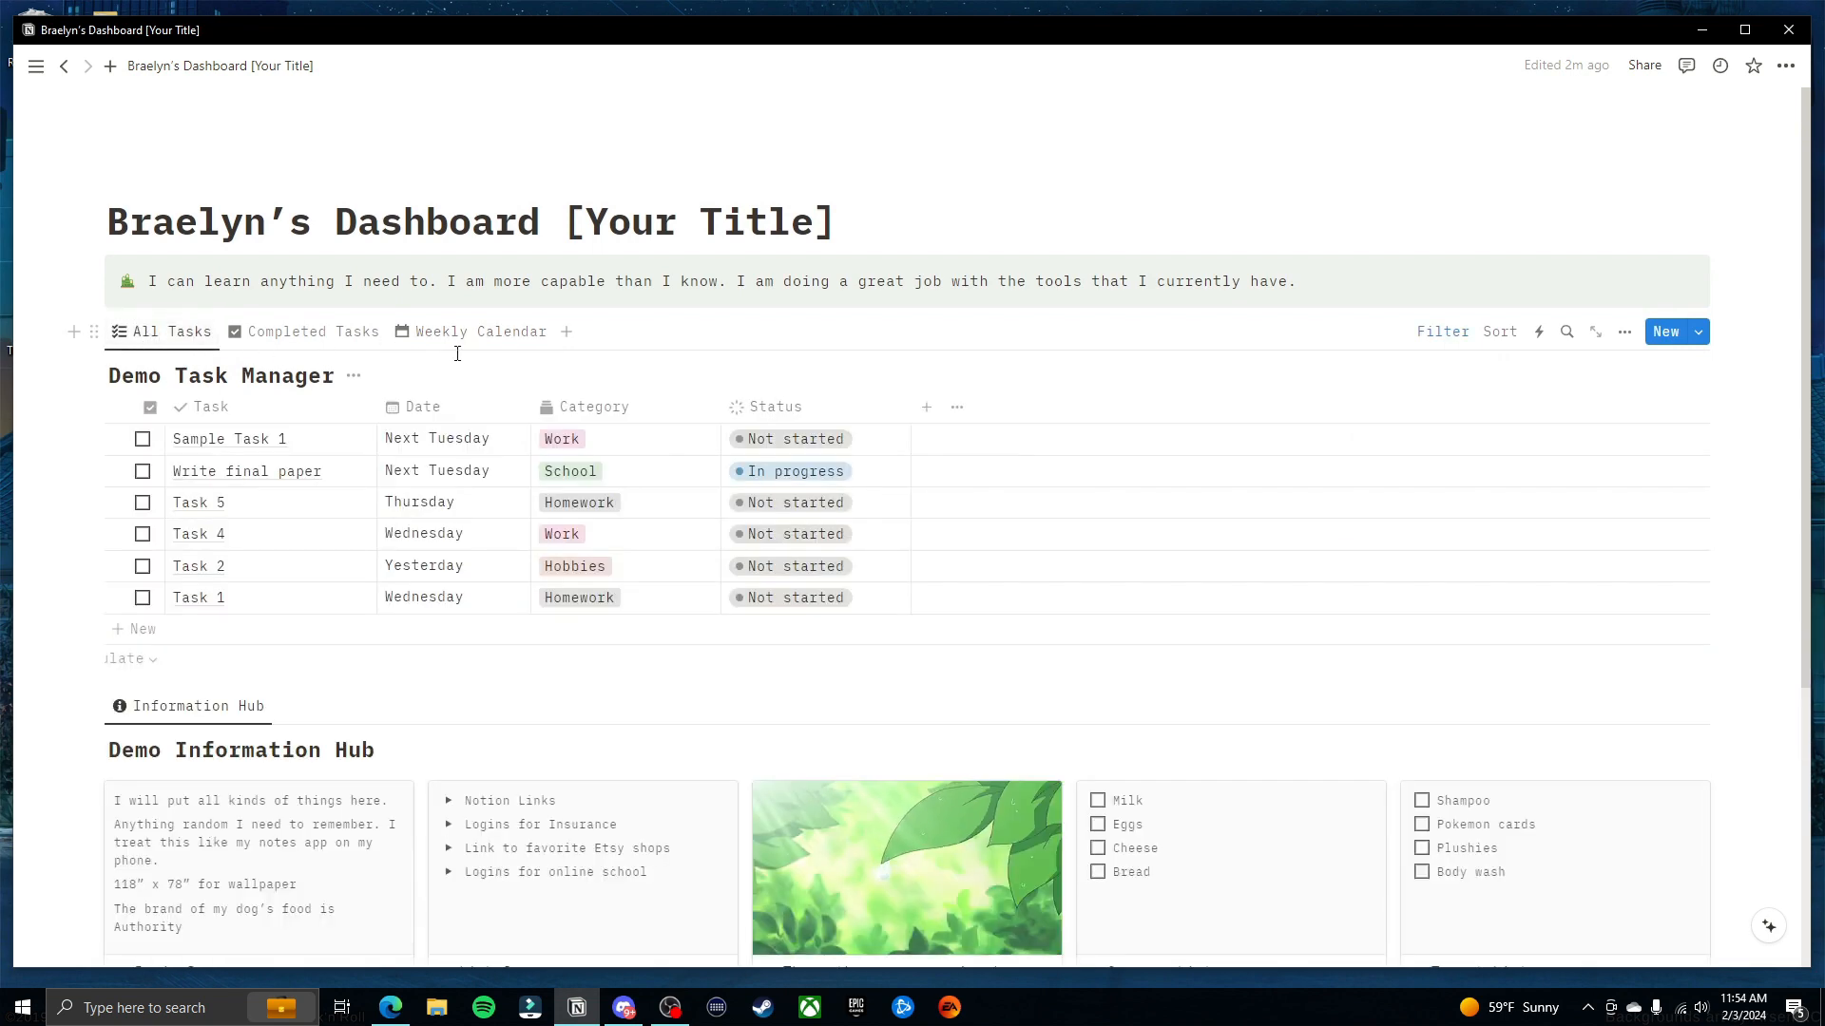
click(468, 340)
click(187, 333)
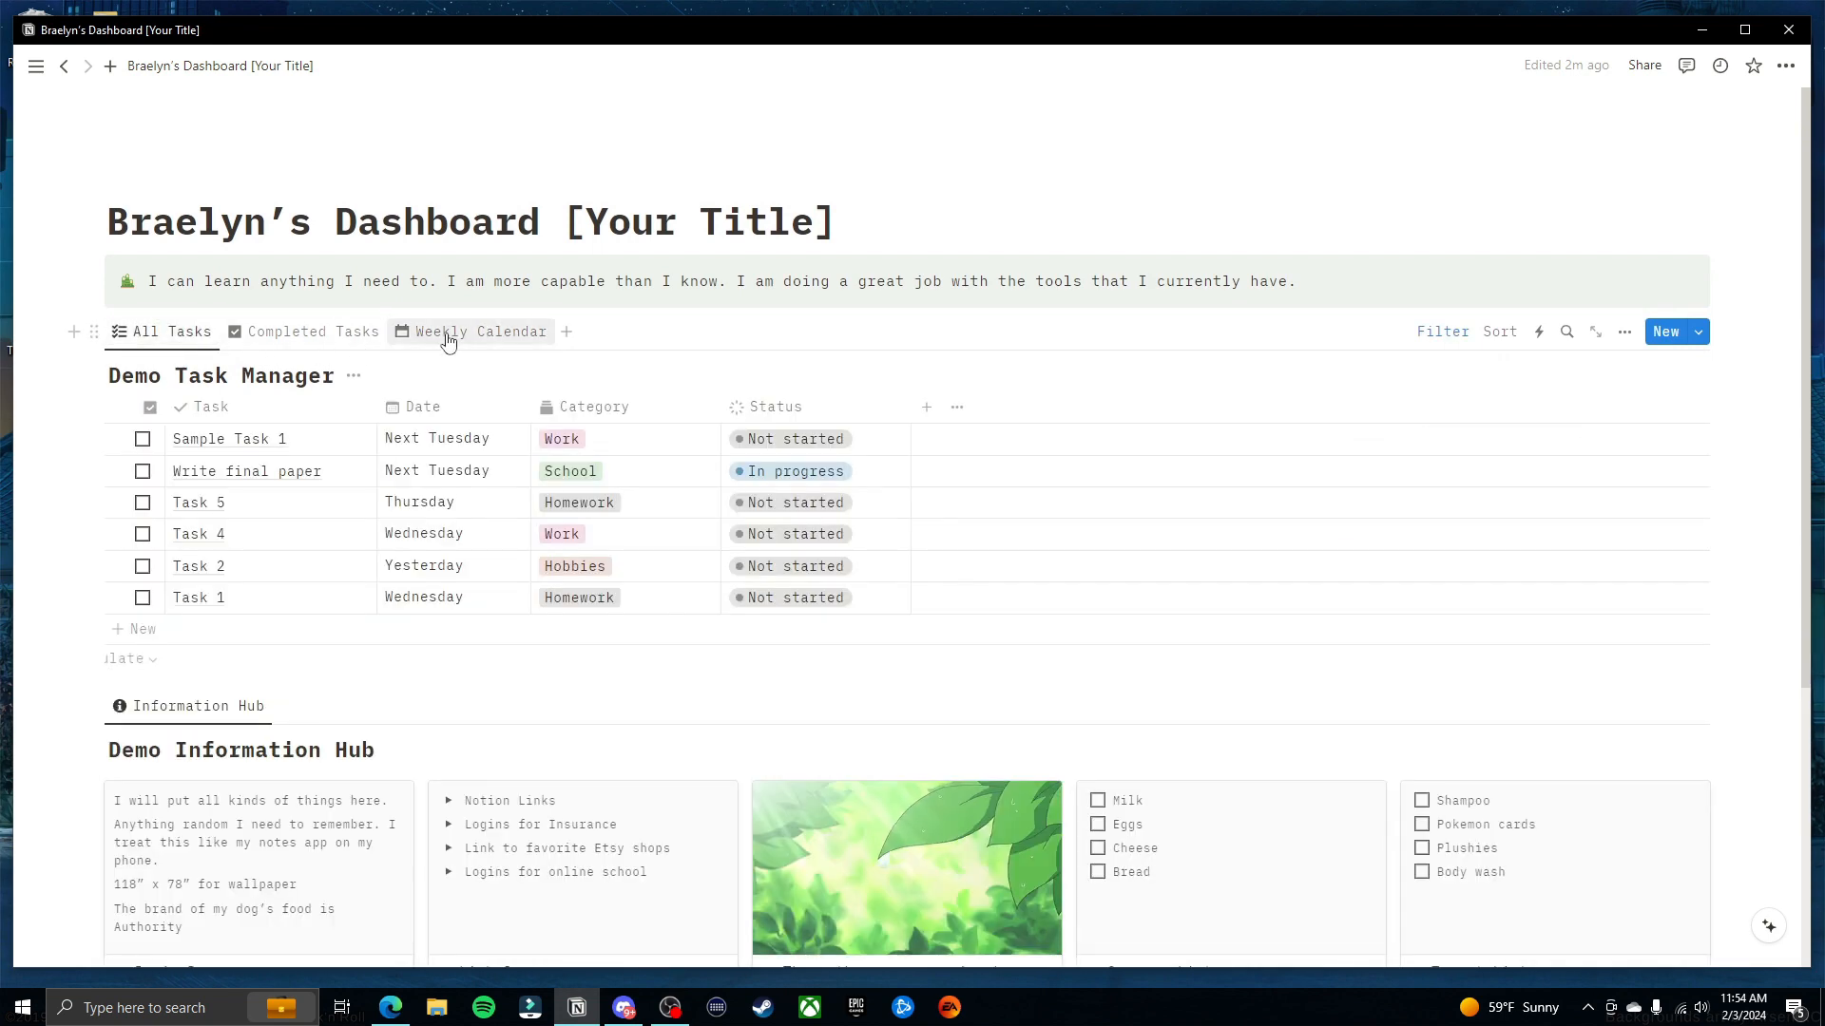
click(437, 332)
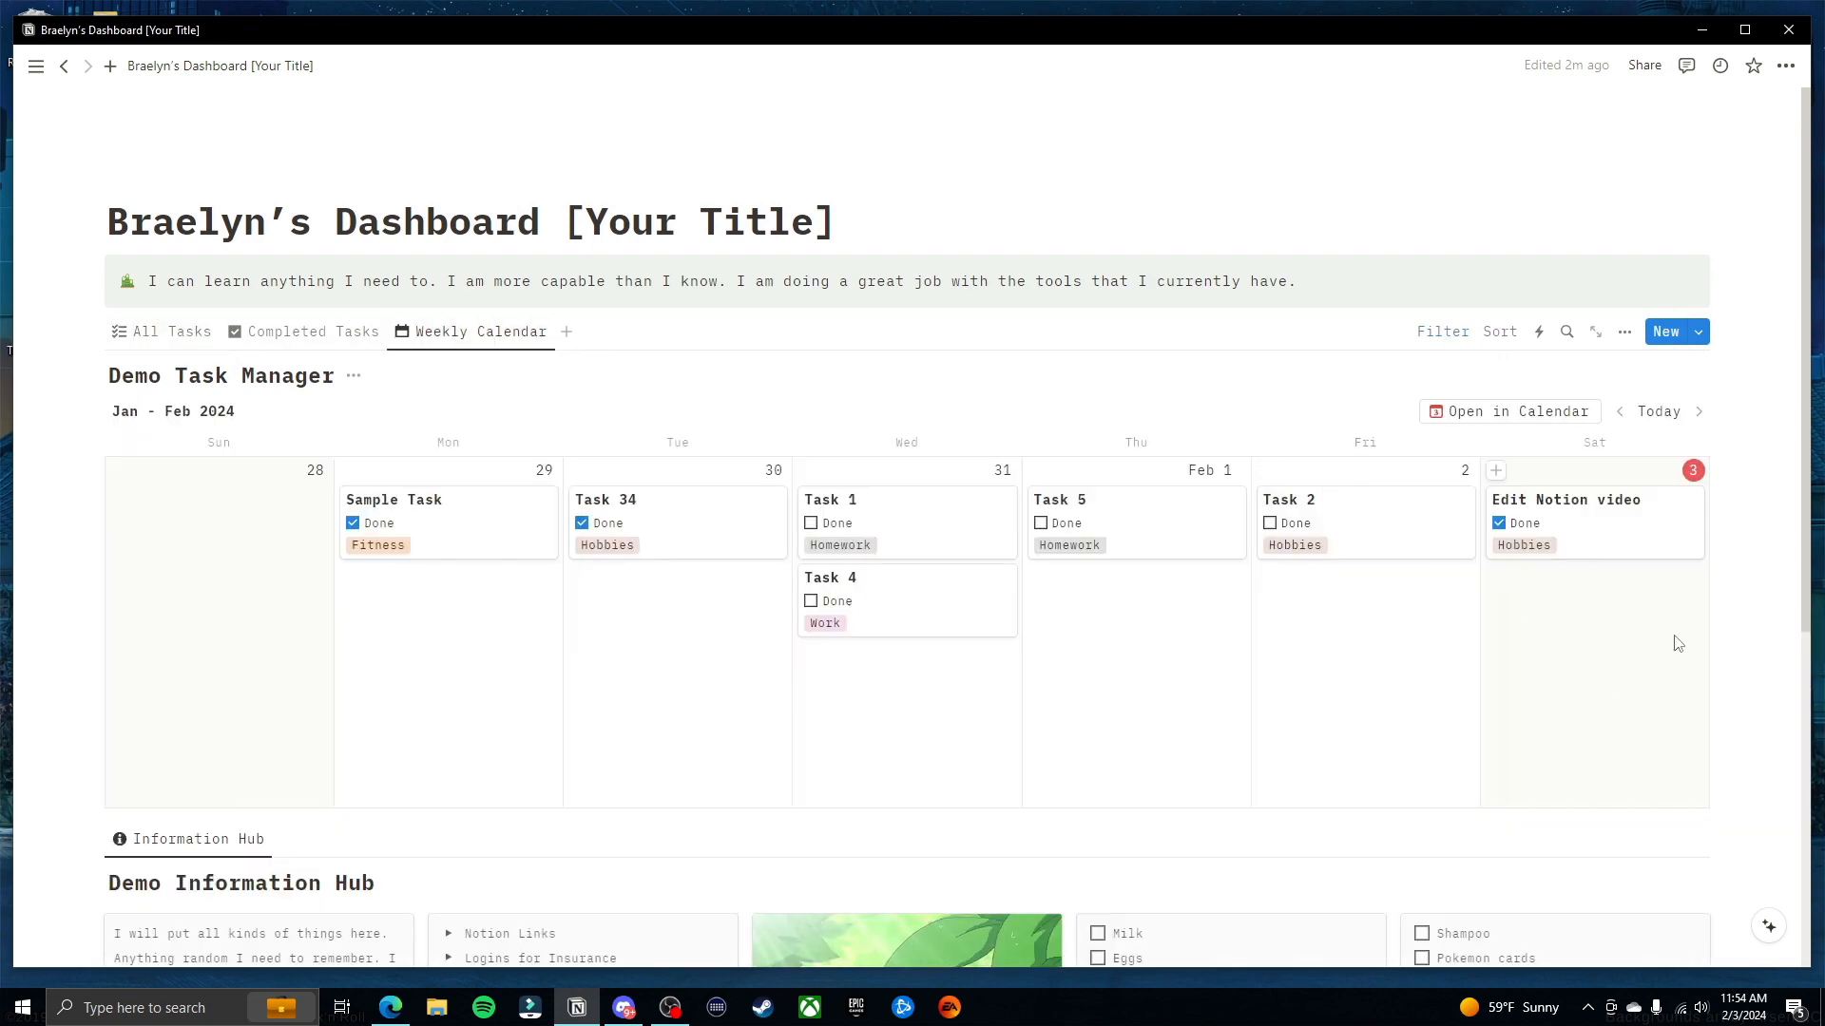
Reschedule Task 2 and Task 5 to Thursday, February 1 in the weekly calendar and mark both as done
scroll(1680, 655, down, 1)
drag(1074, 423, 989, 570)
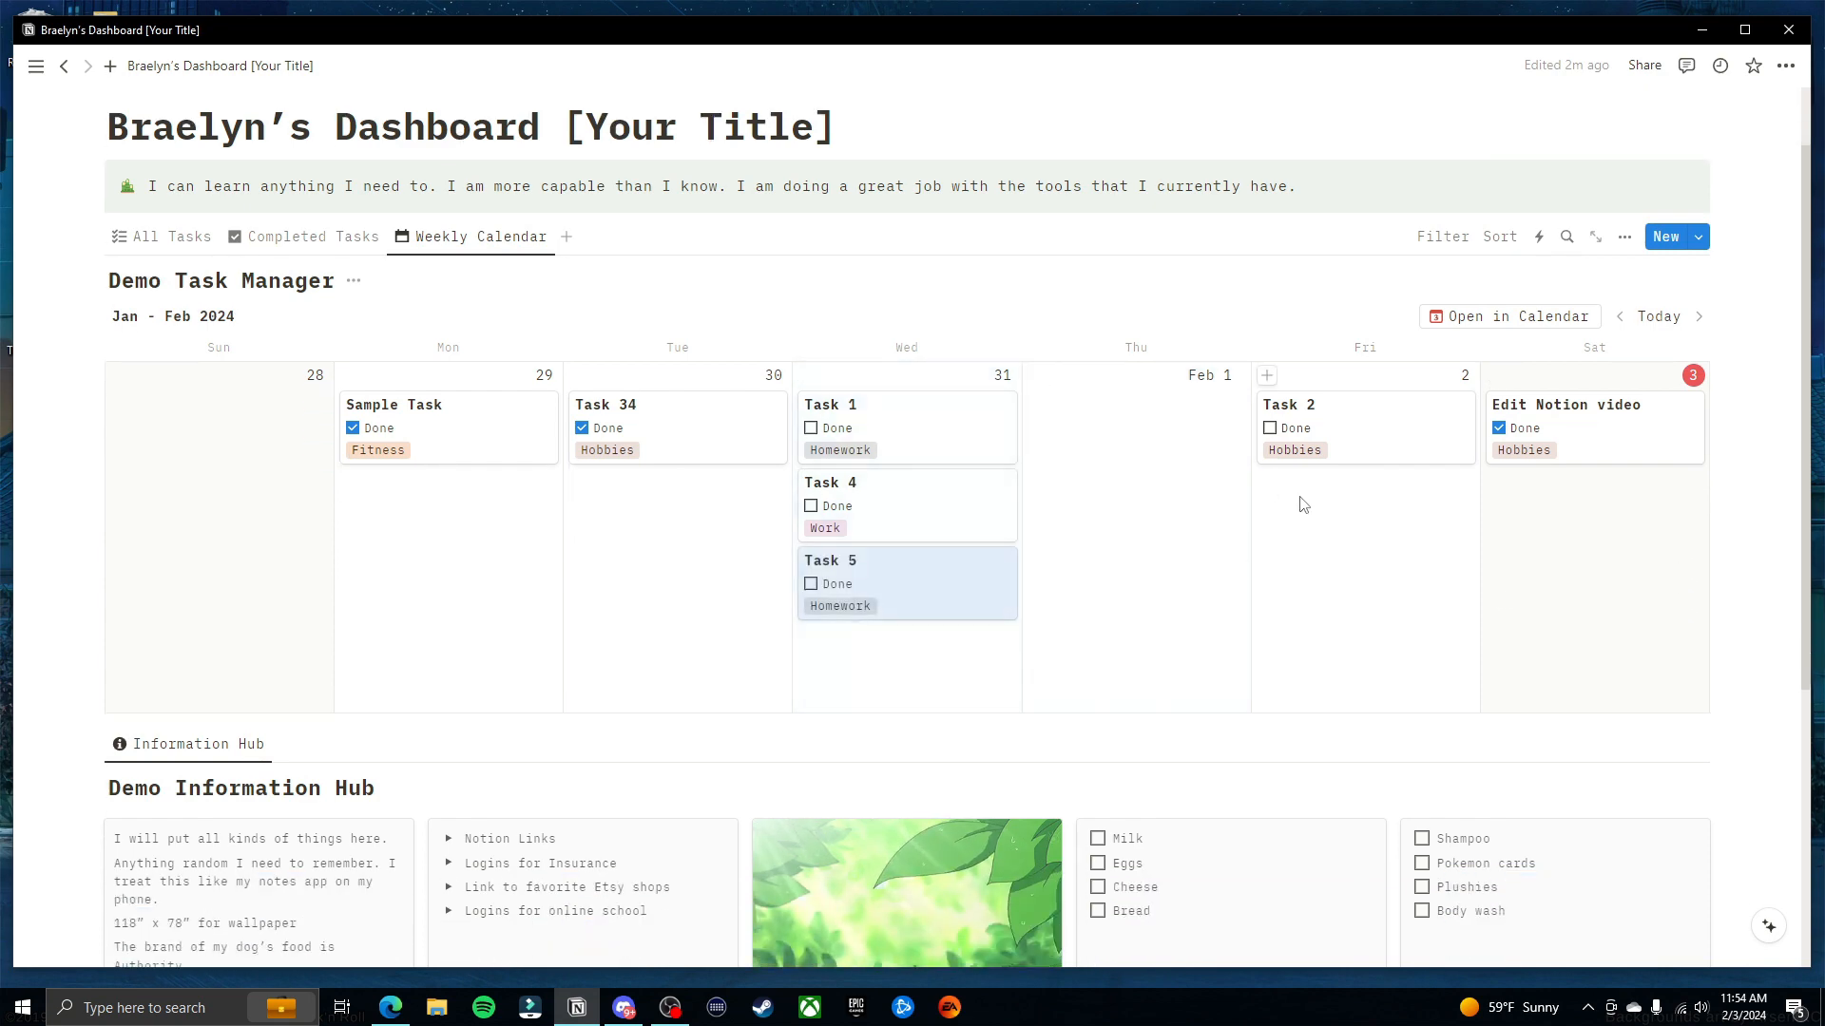
drag(1306, 447, 1155, 605)
drag(982, 586, 1188, 533)
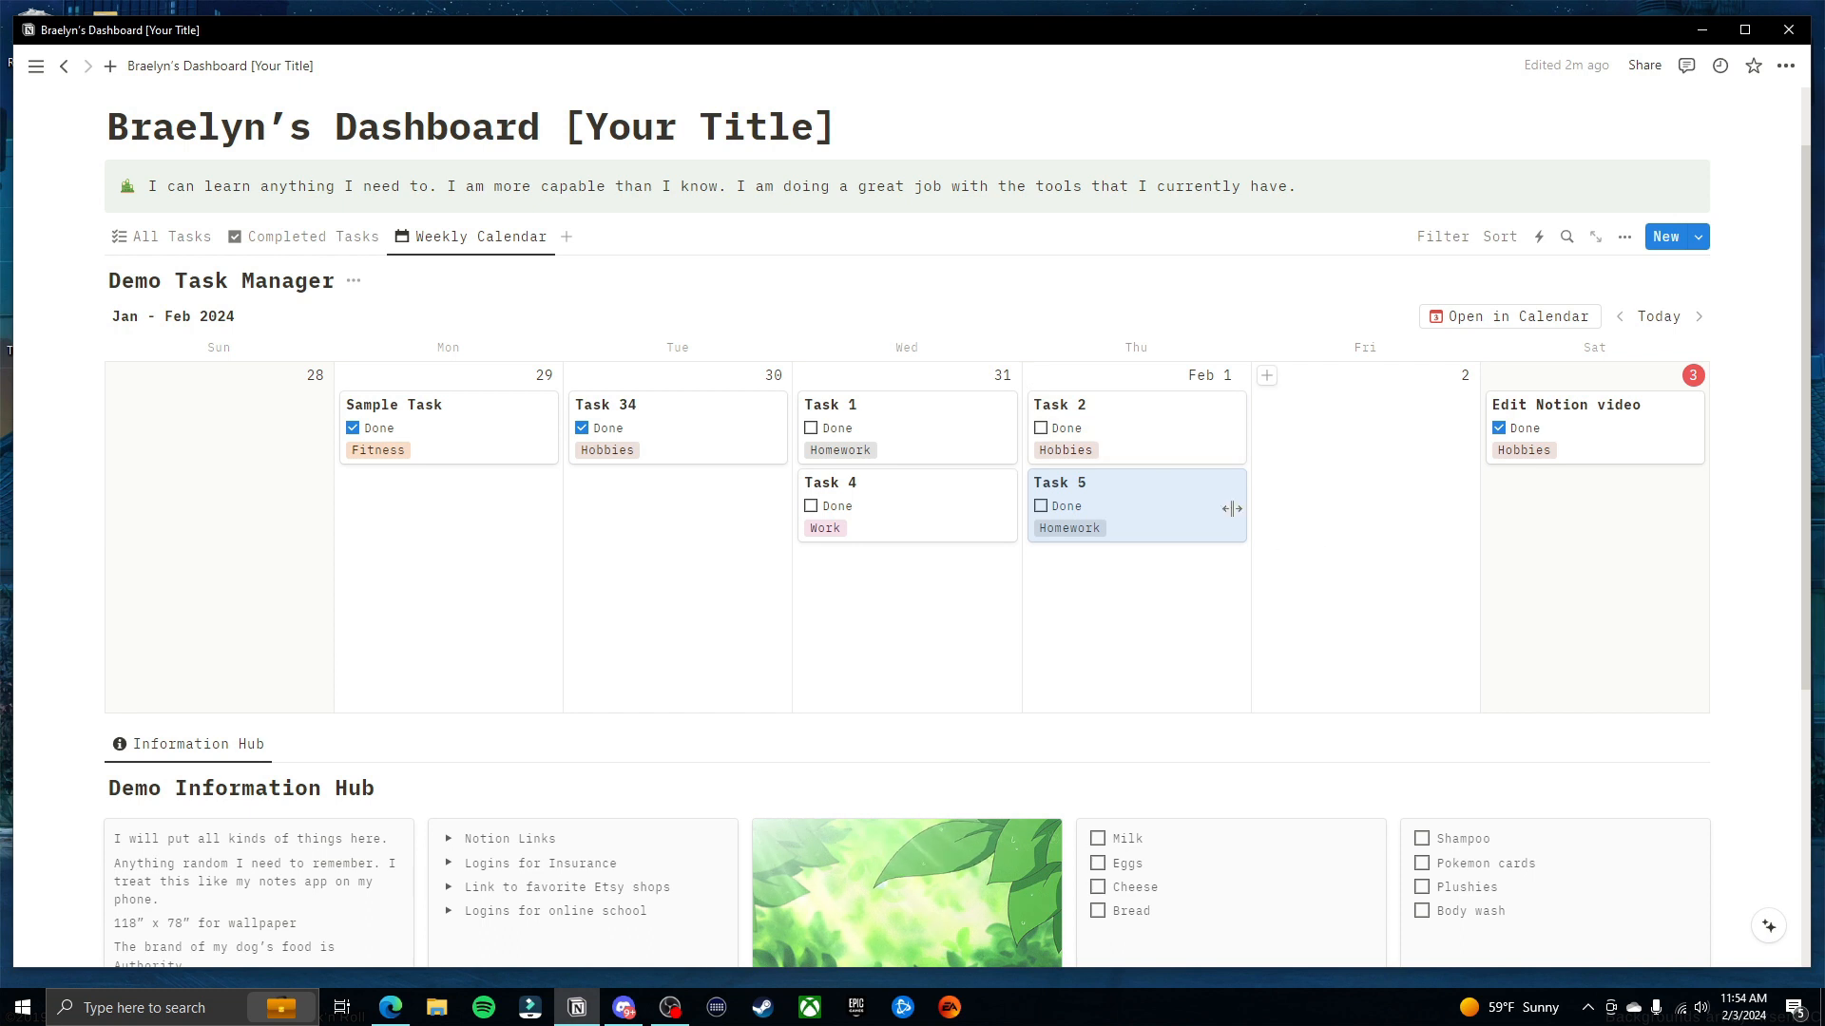
click(1040, 428)
click(1041, 505)
Check where the finished Task 2 and Task 5 are listed across the all-tasks, completed-tasks and calendar views
click(184, 237)
click(468, 237)
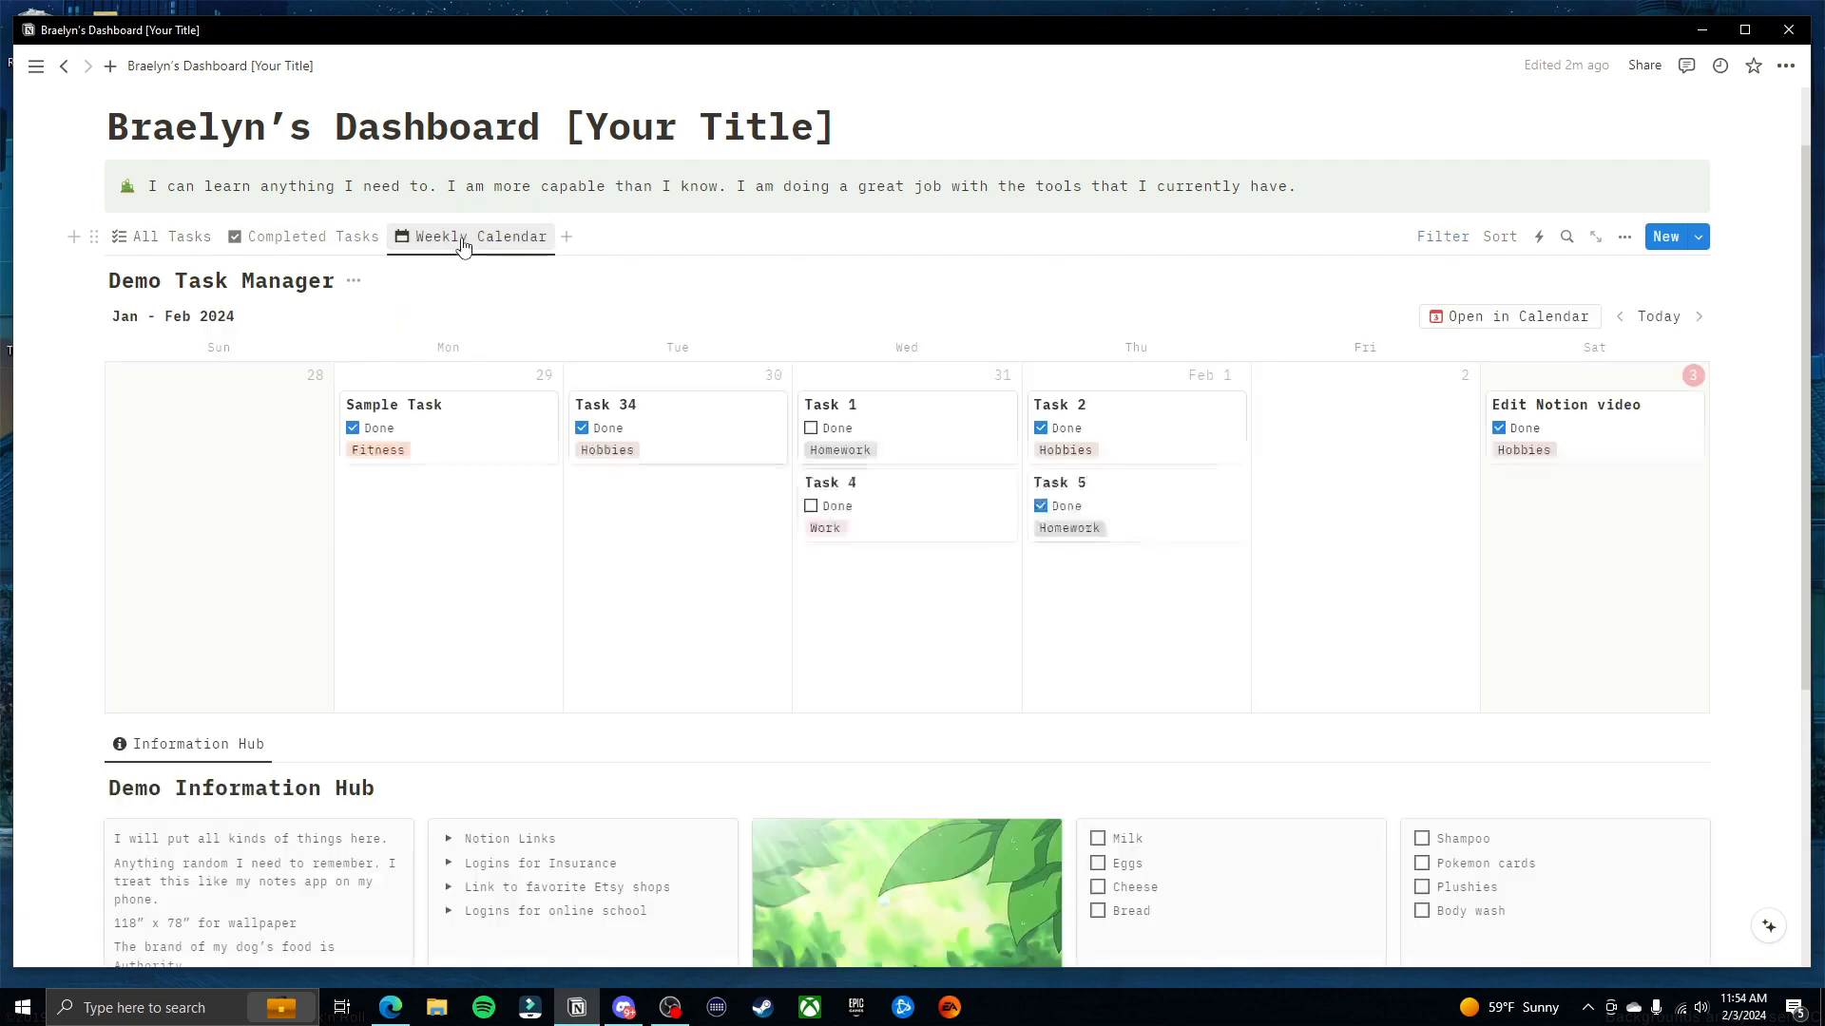
click(339, 236)
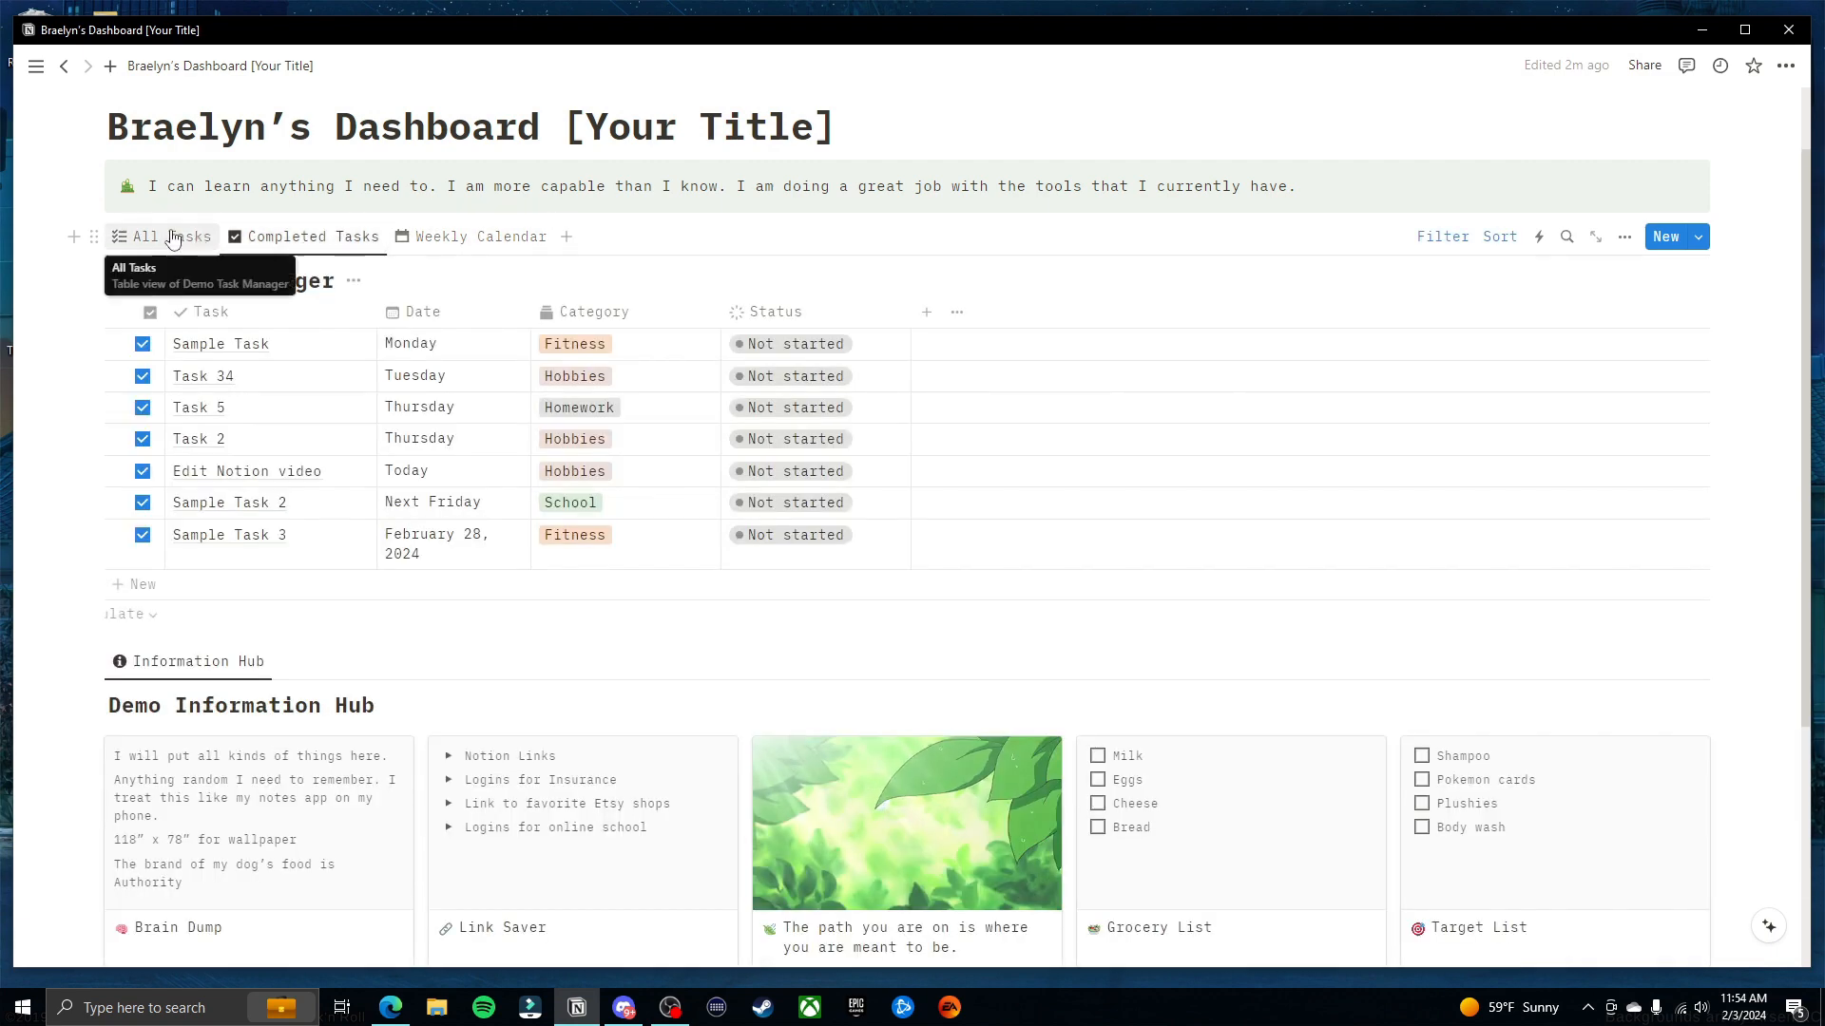
click(164, 238)
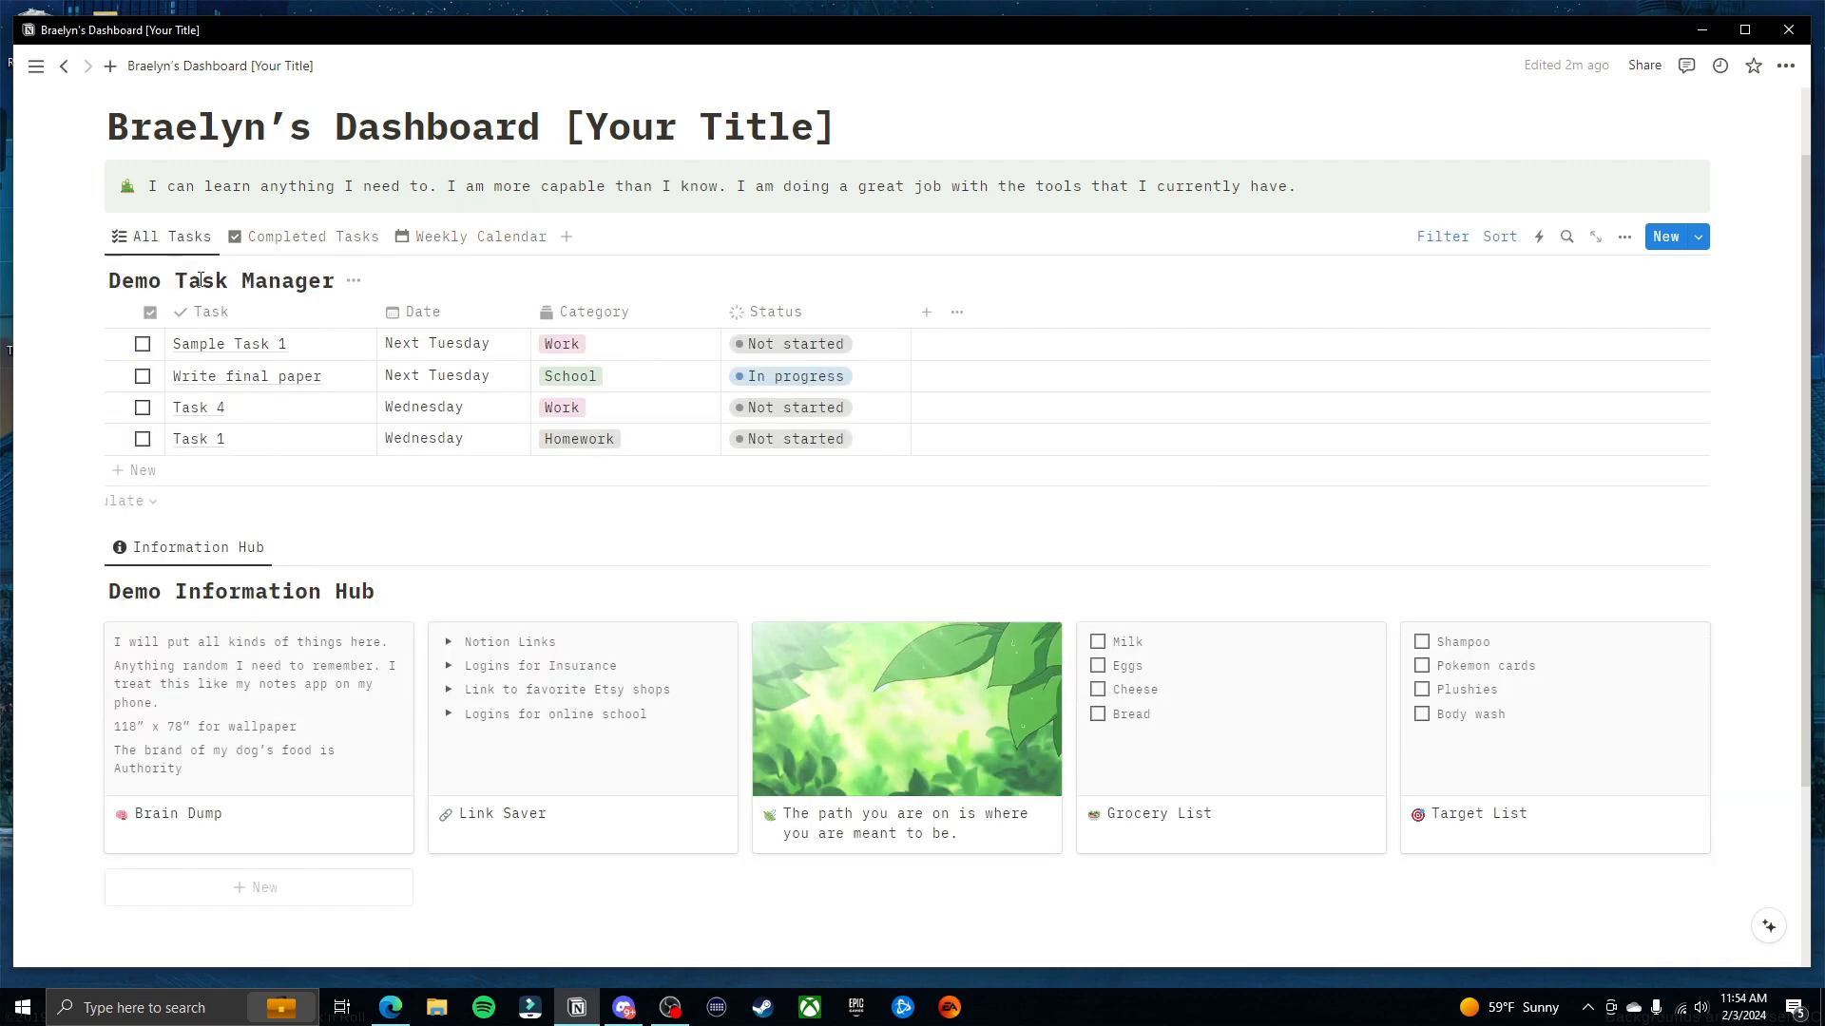
click(295, 237)
click(472, 236)
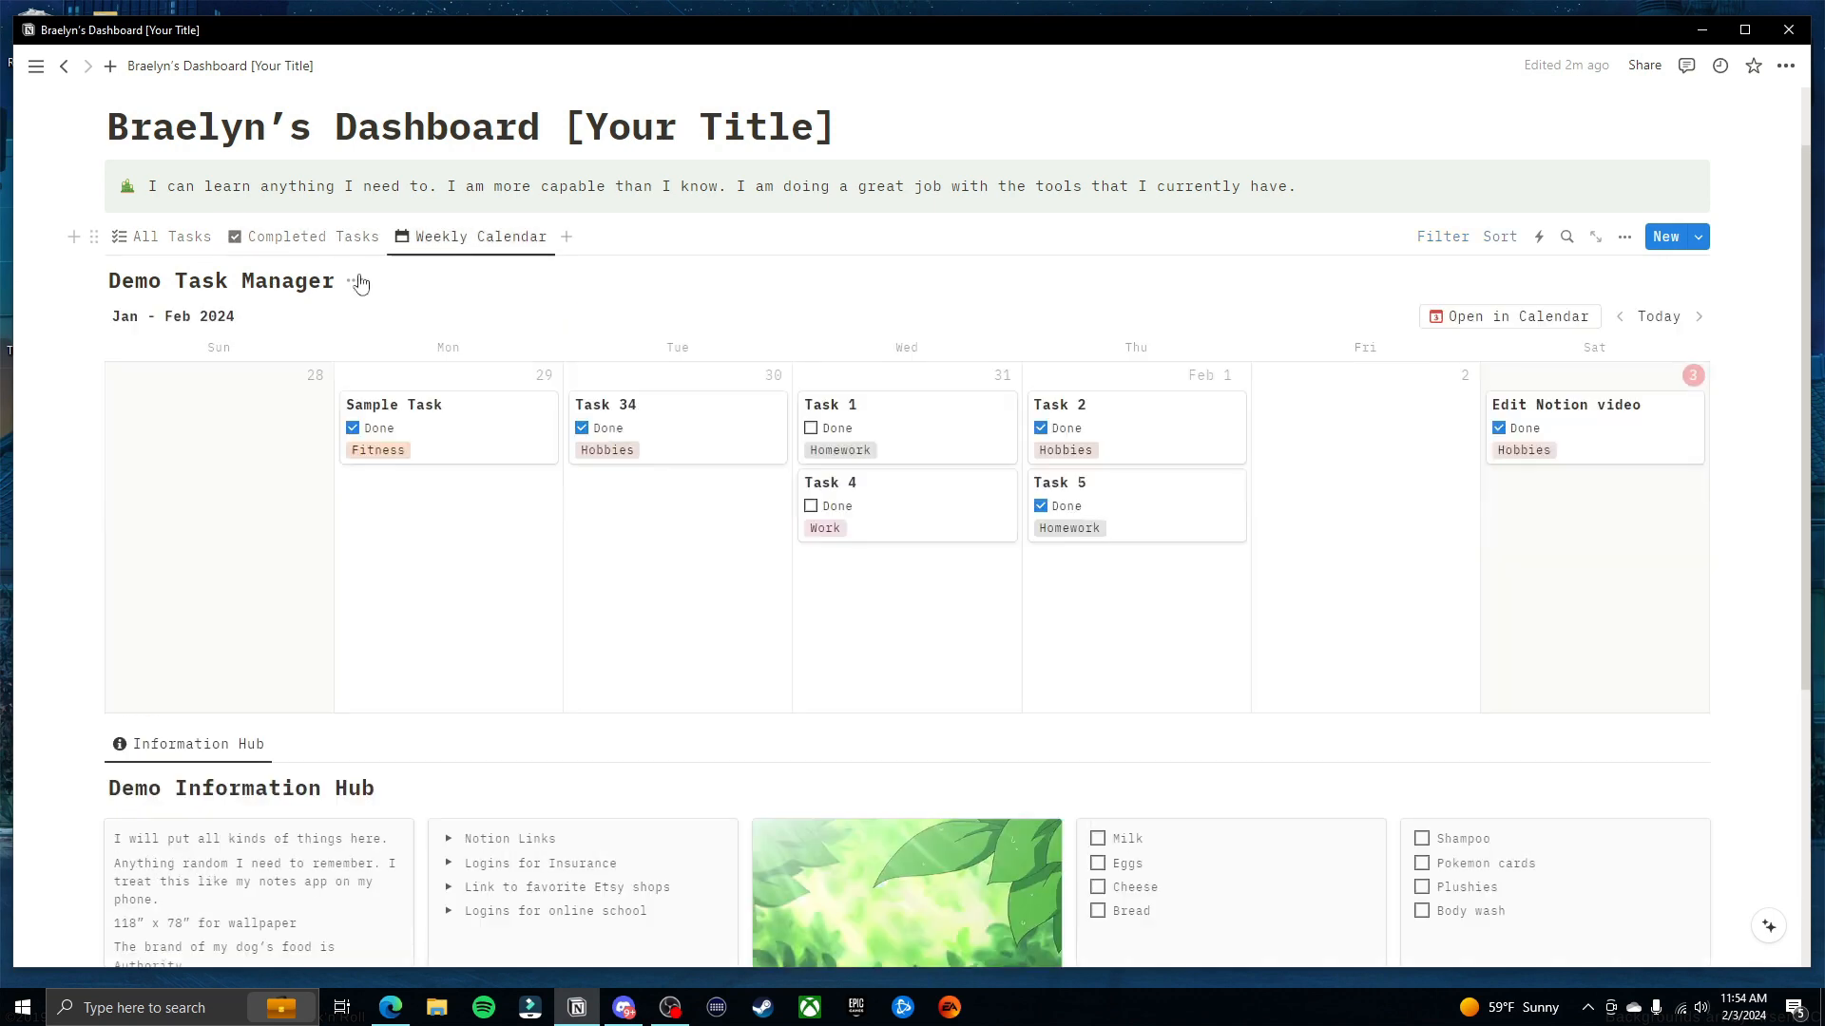
click(313, 246)
click(157, 236)
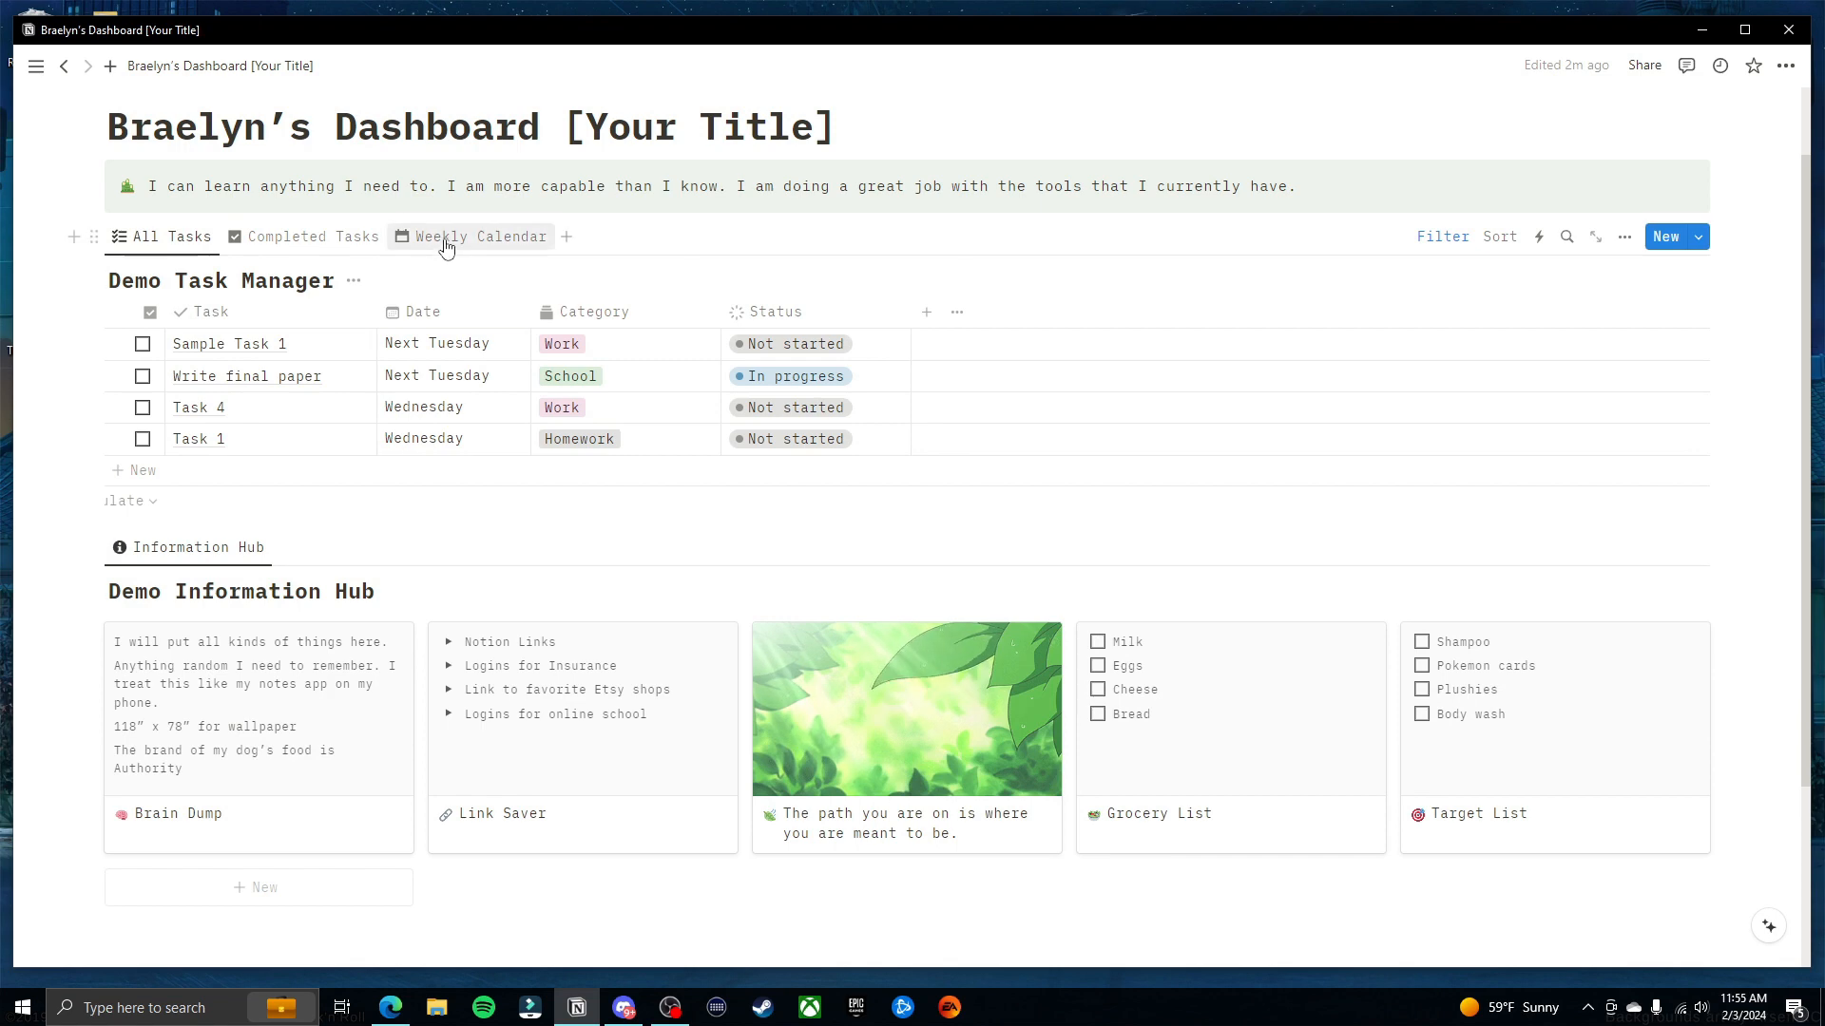
click(446, 246)
Insert a calendar view at the end of the page, backed by a new database titled Habit Tracker
scroll(1716, 640, down, 4)
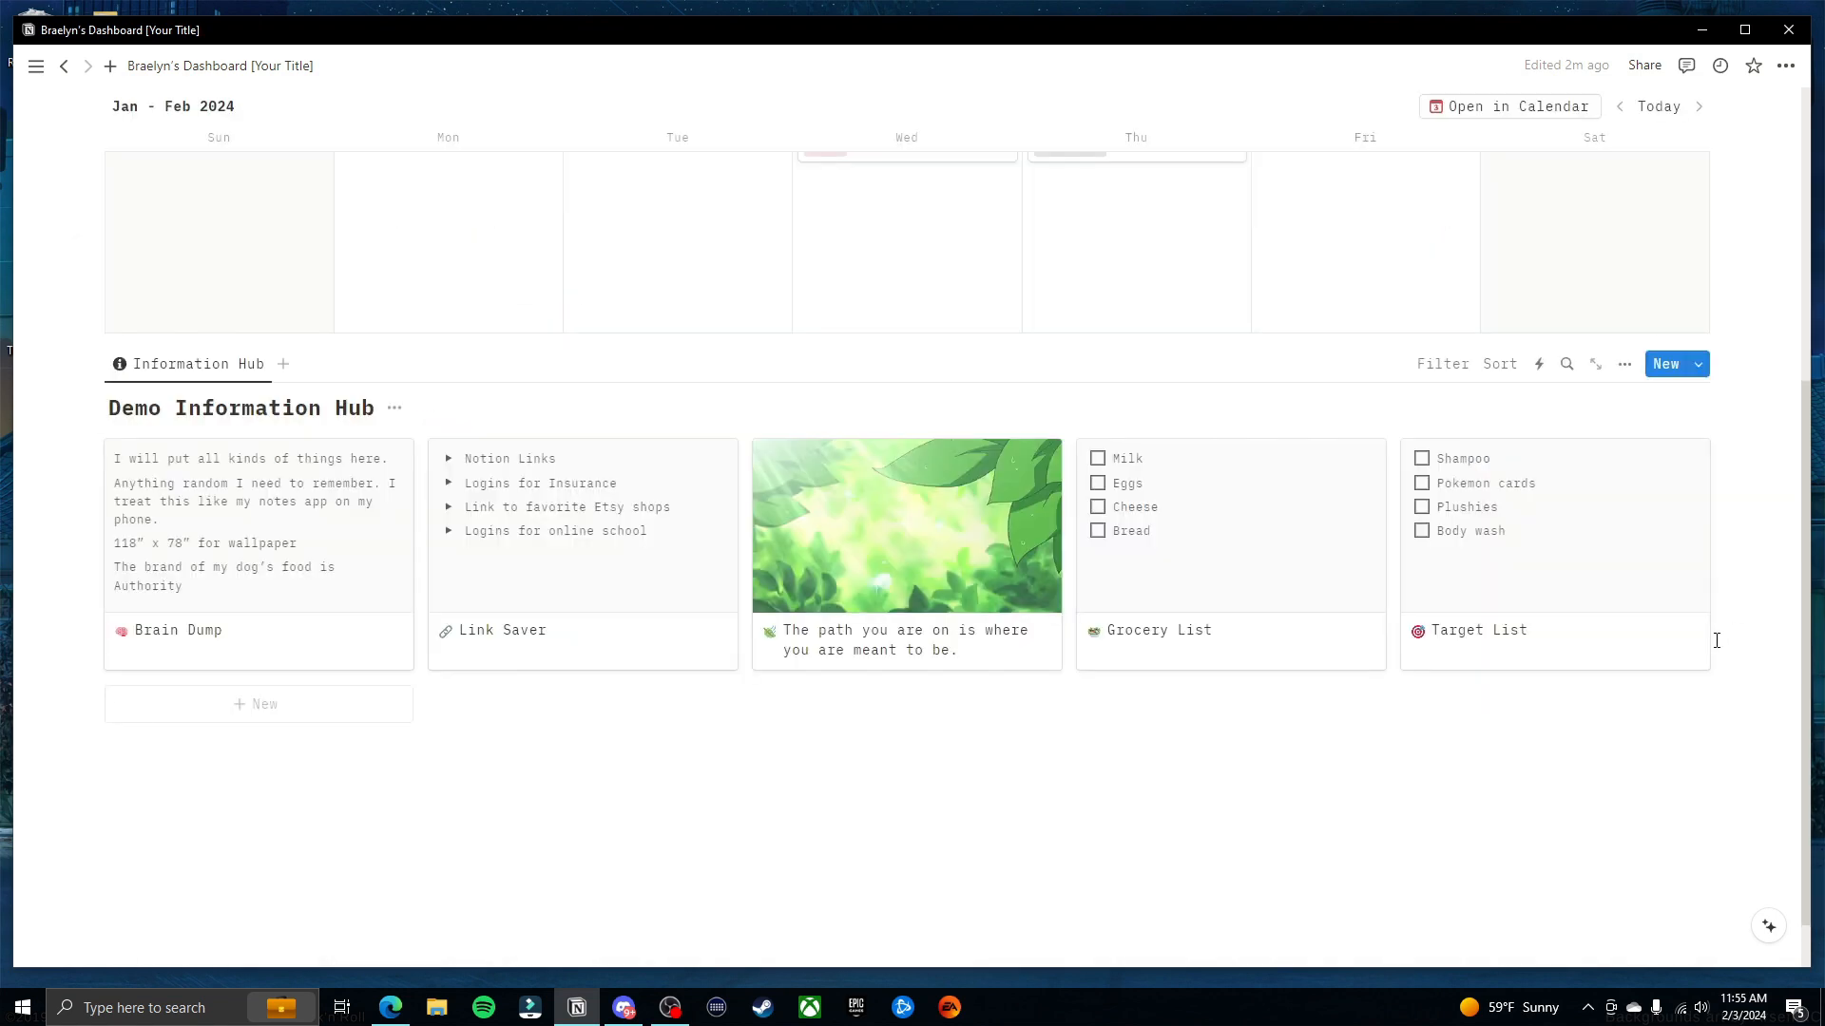
scroll(1319, 754, down, 1)
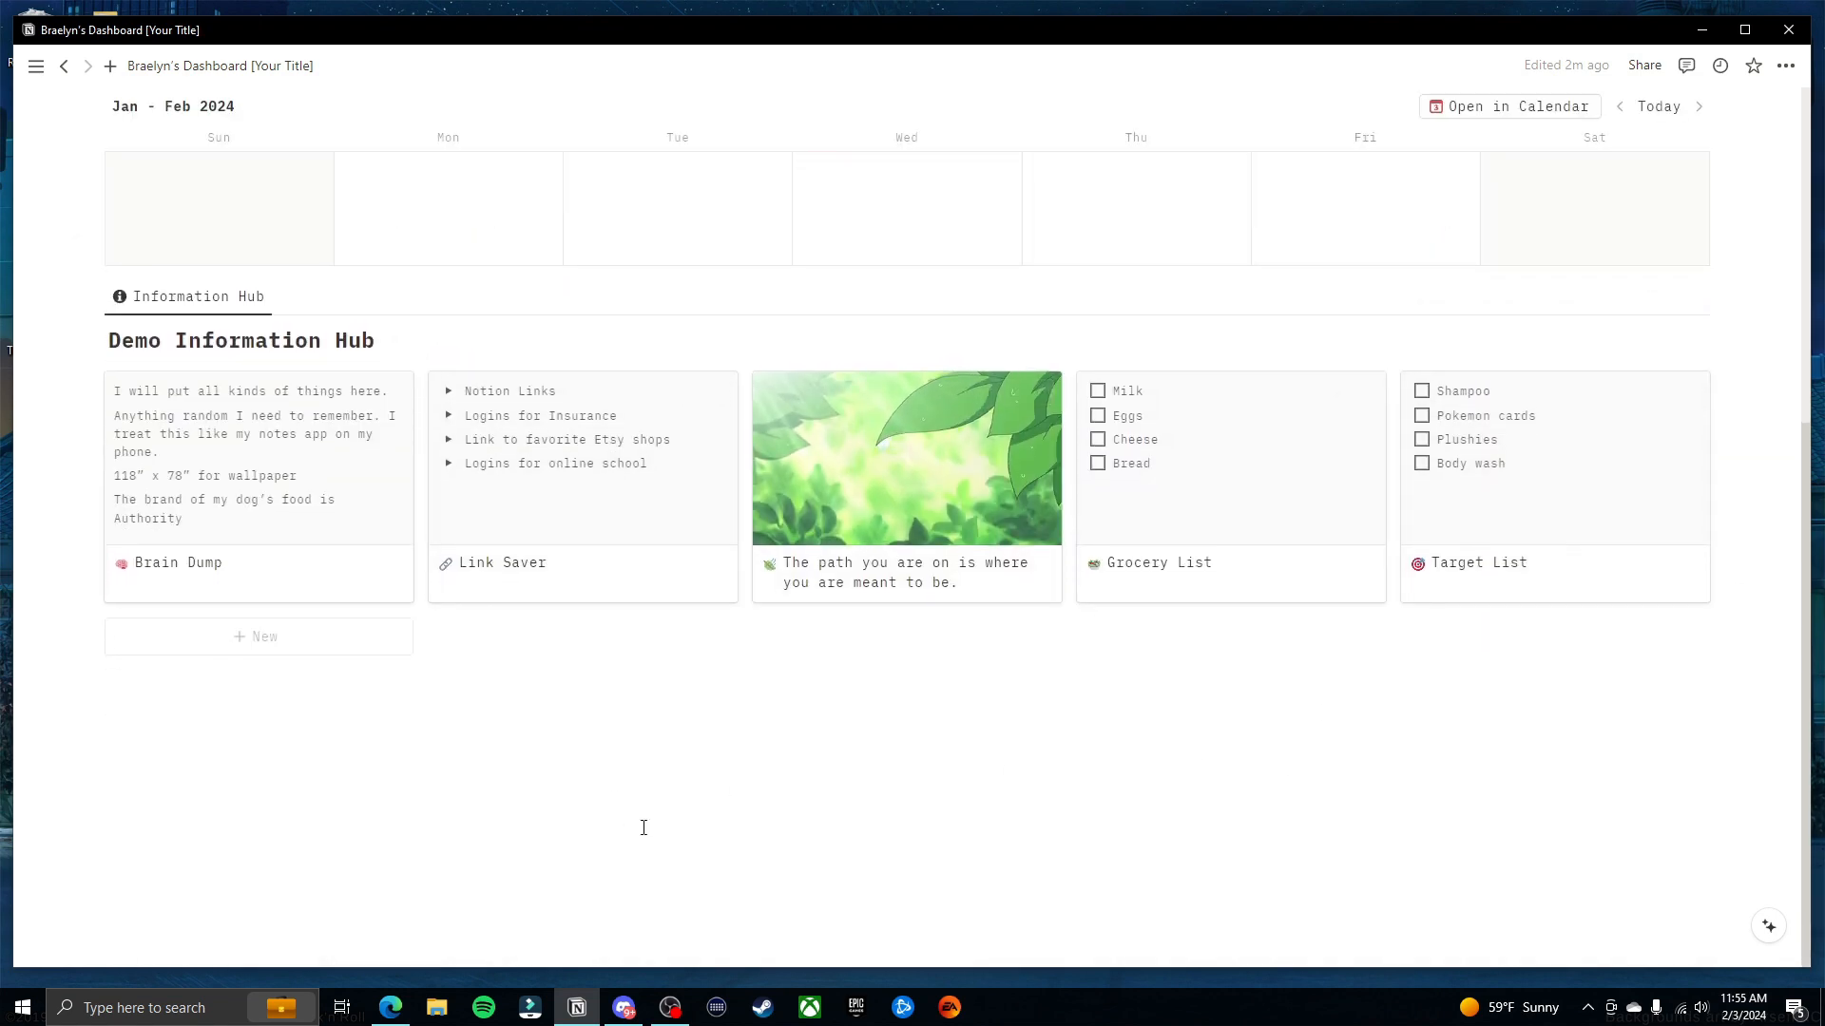
click(261, 753)
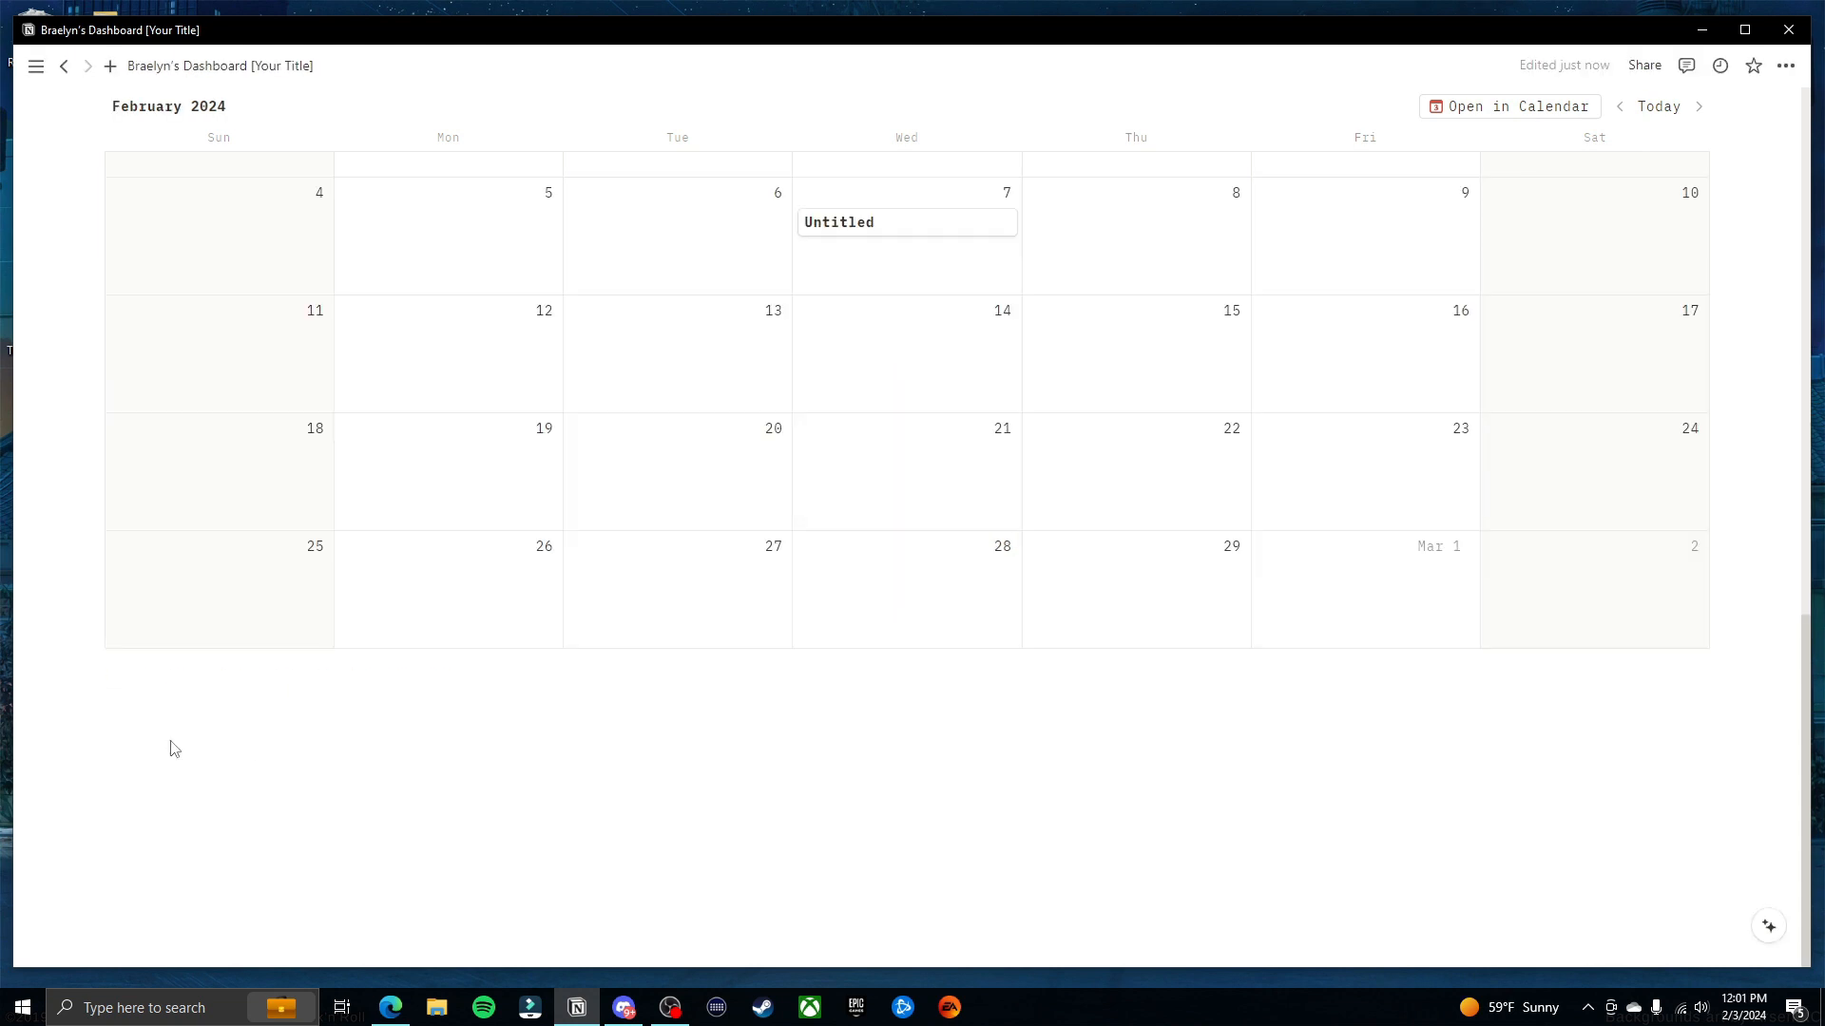
click(172, 733)
key(Return)
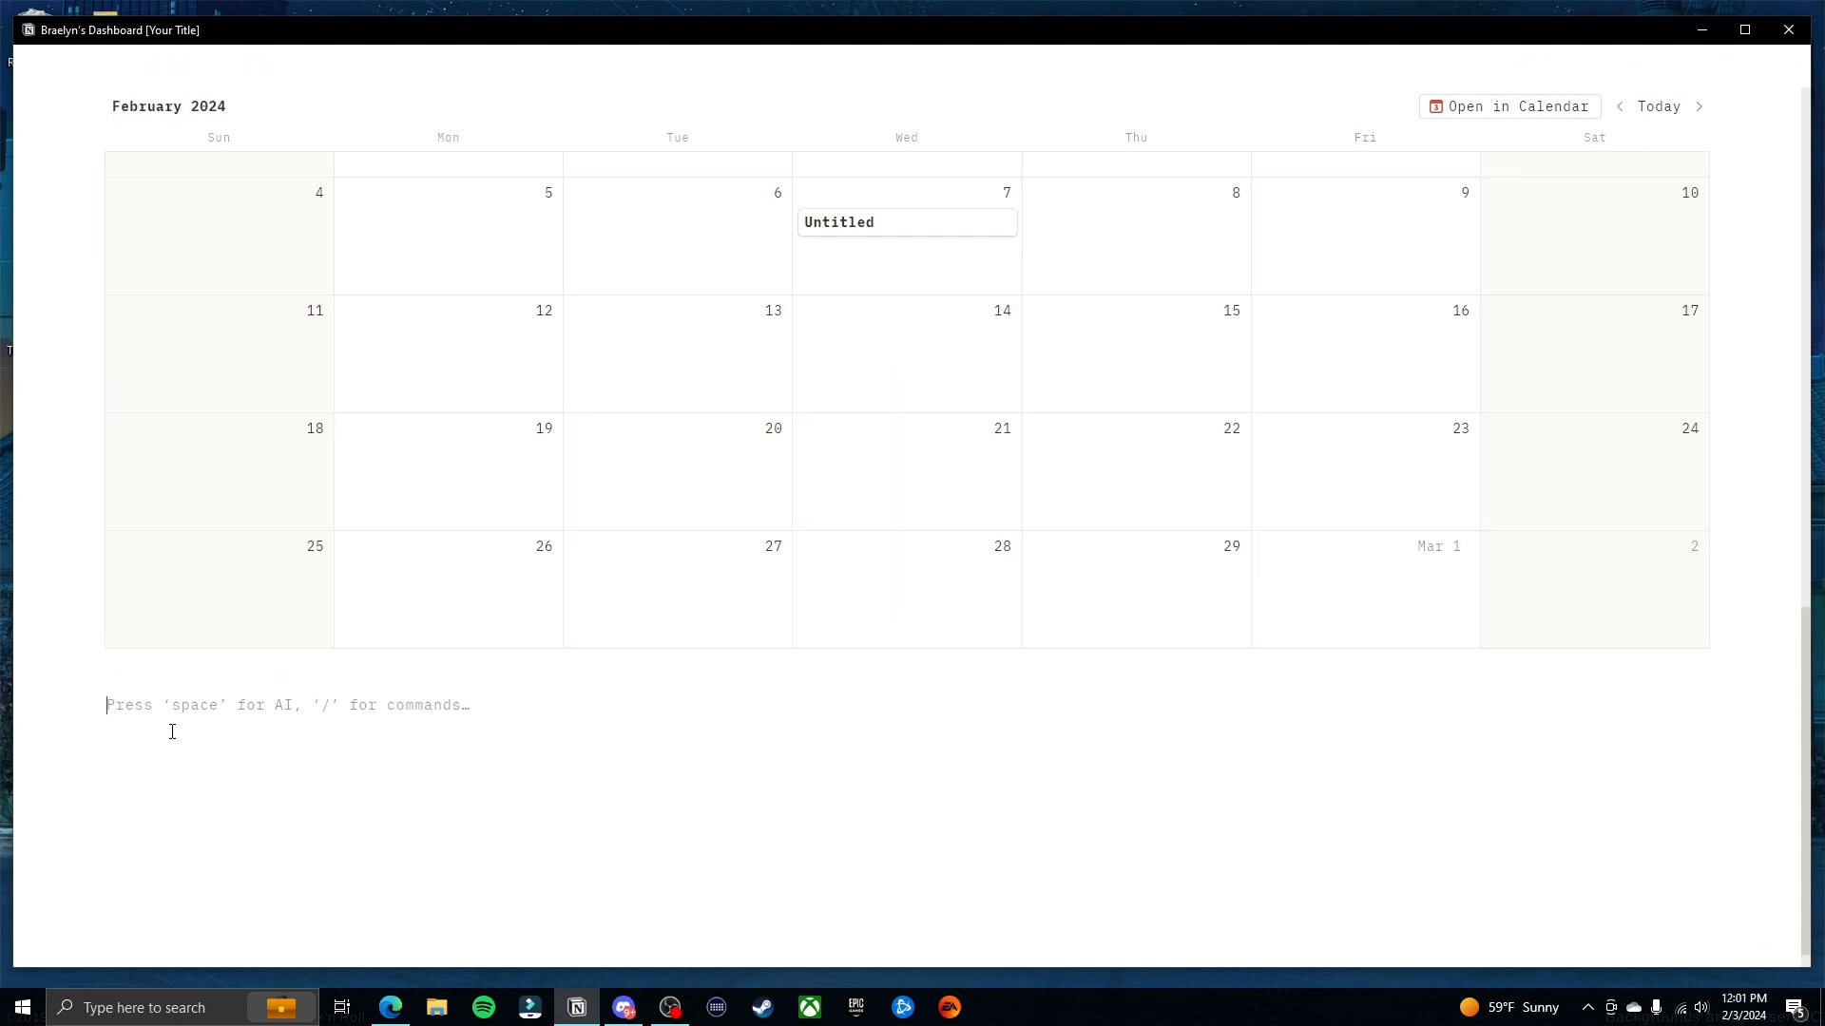
text(/cal)
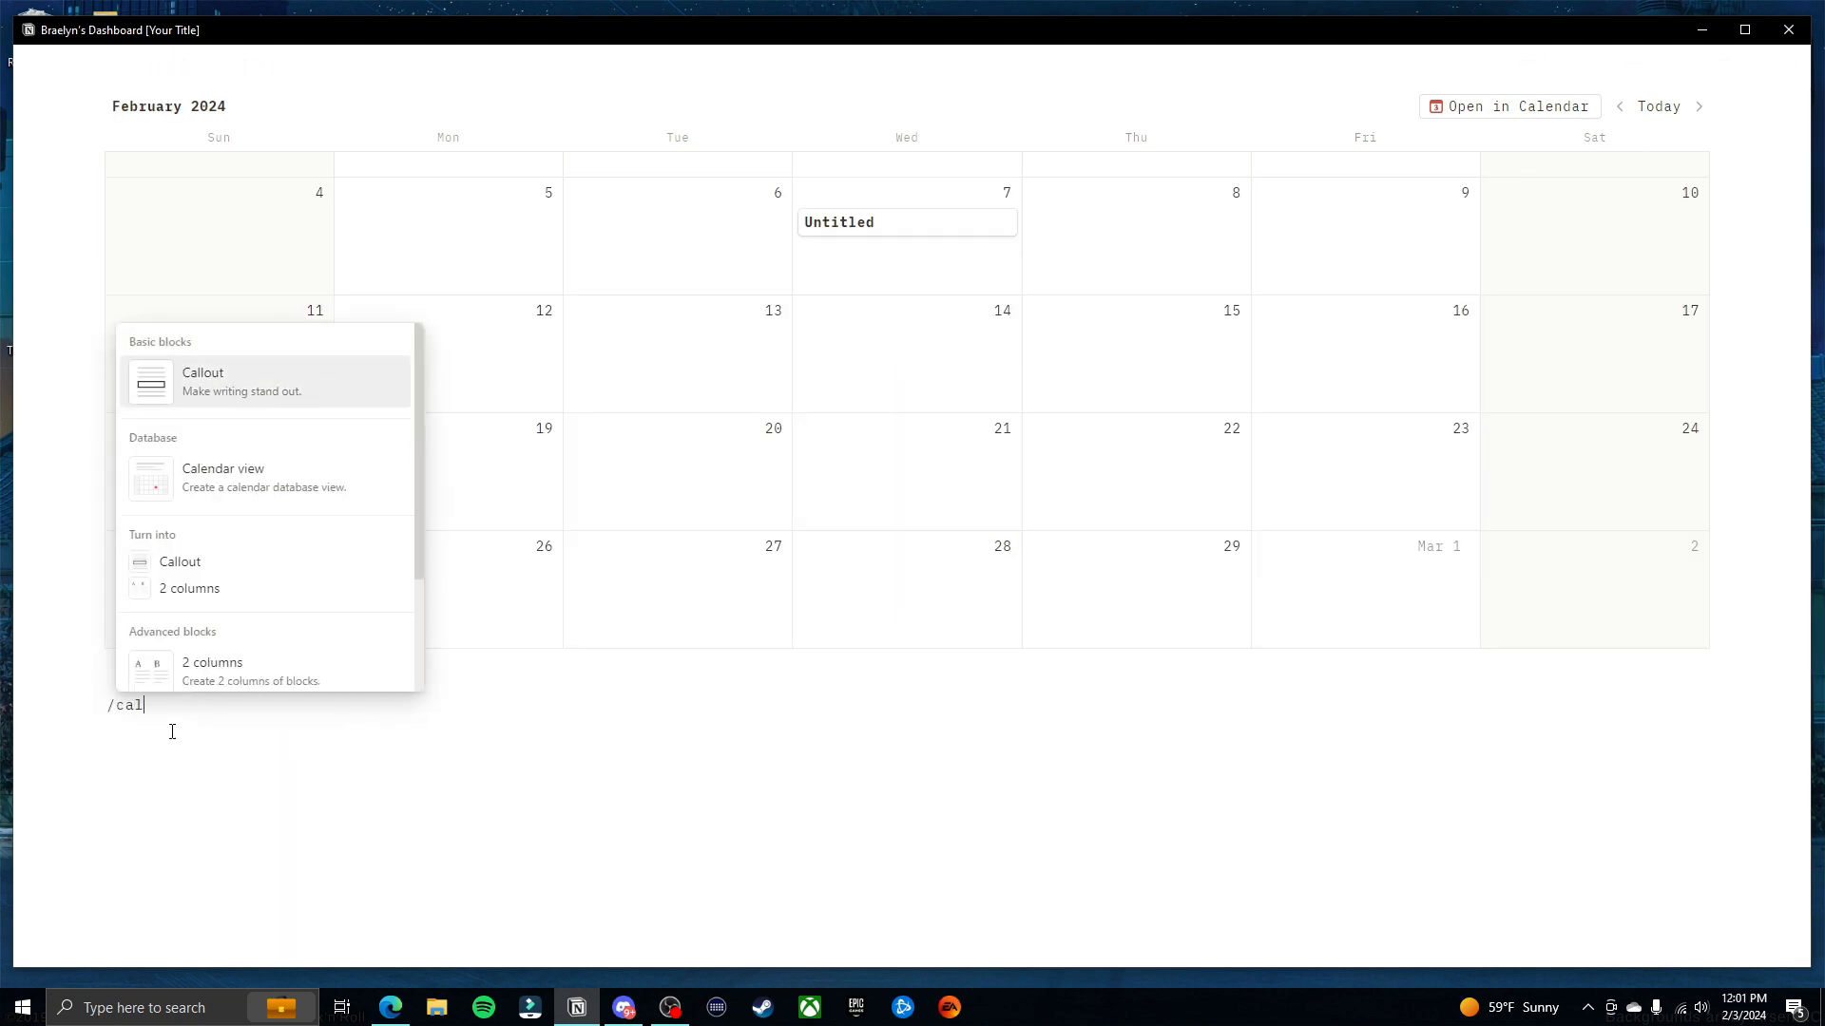
click(232, 480)
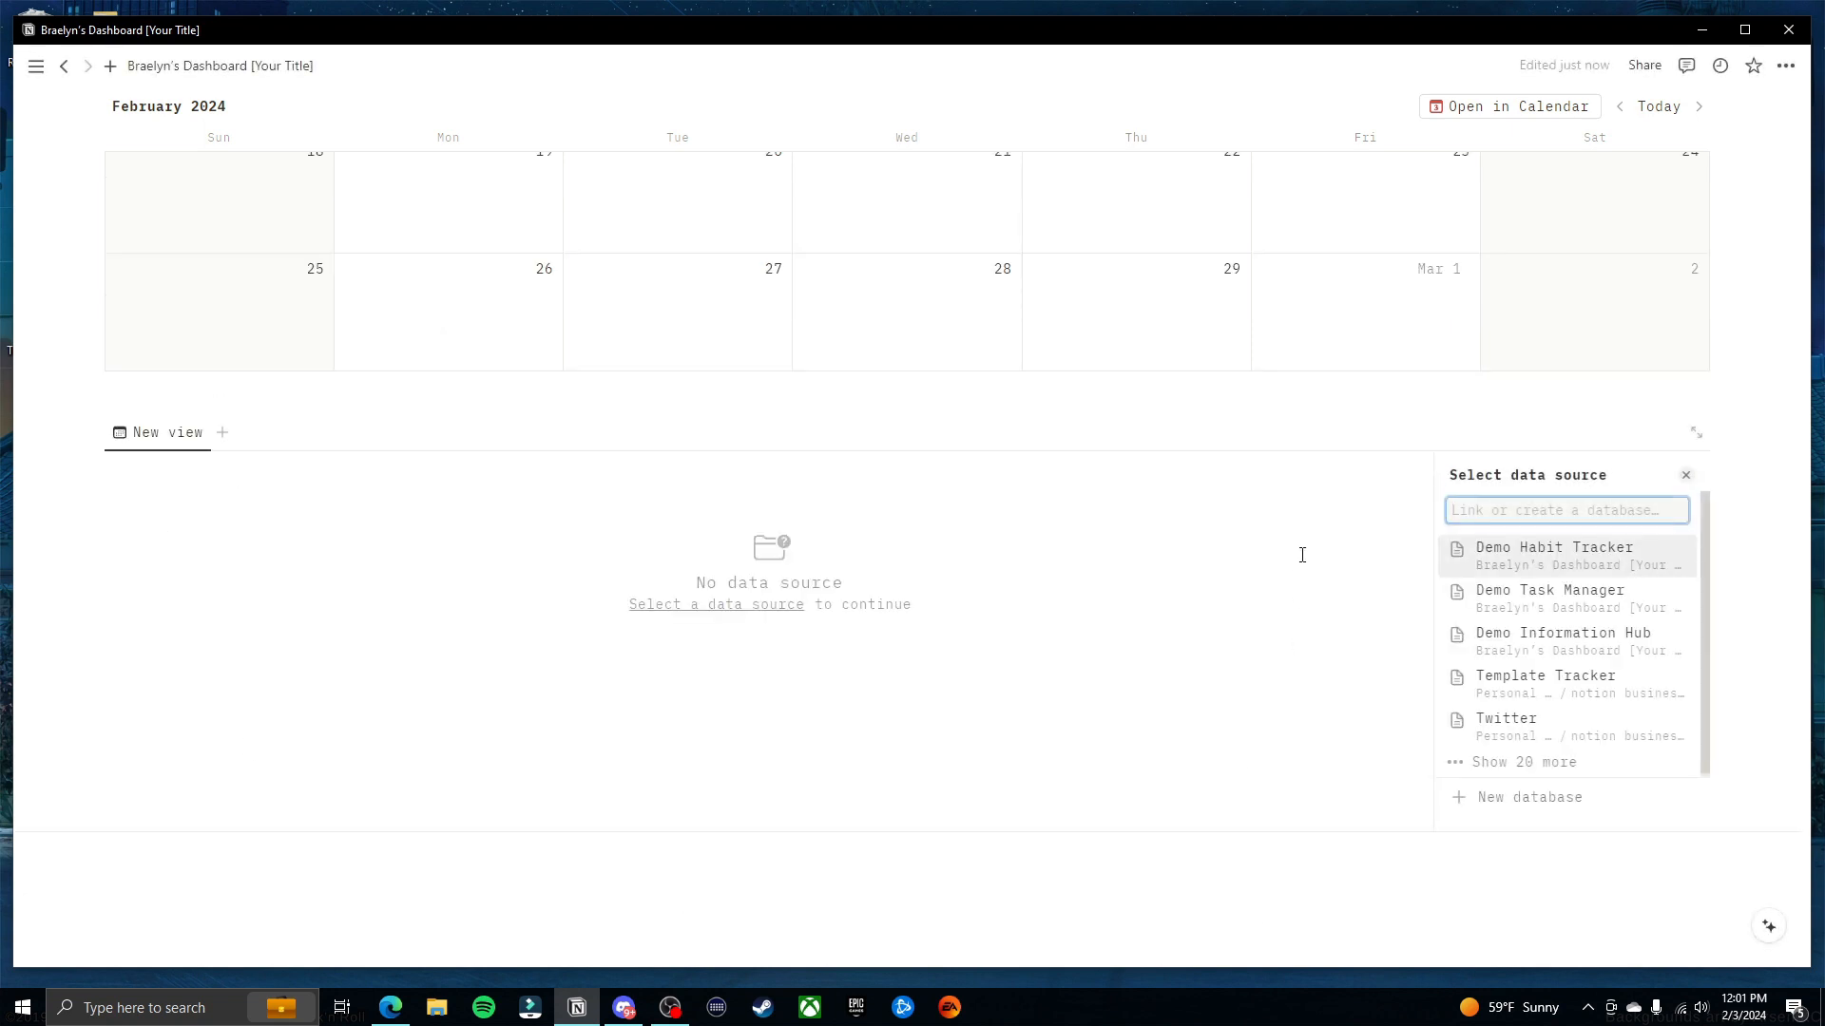
click(1533, 803)
text(H)
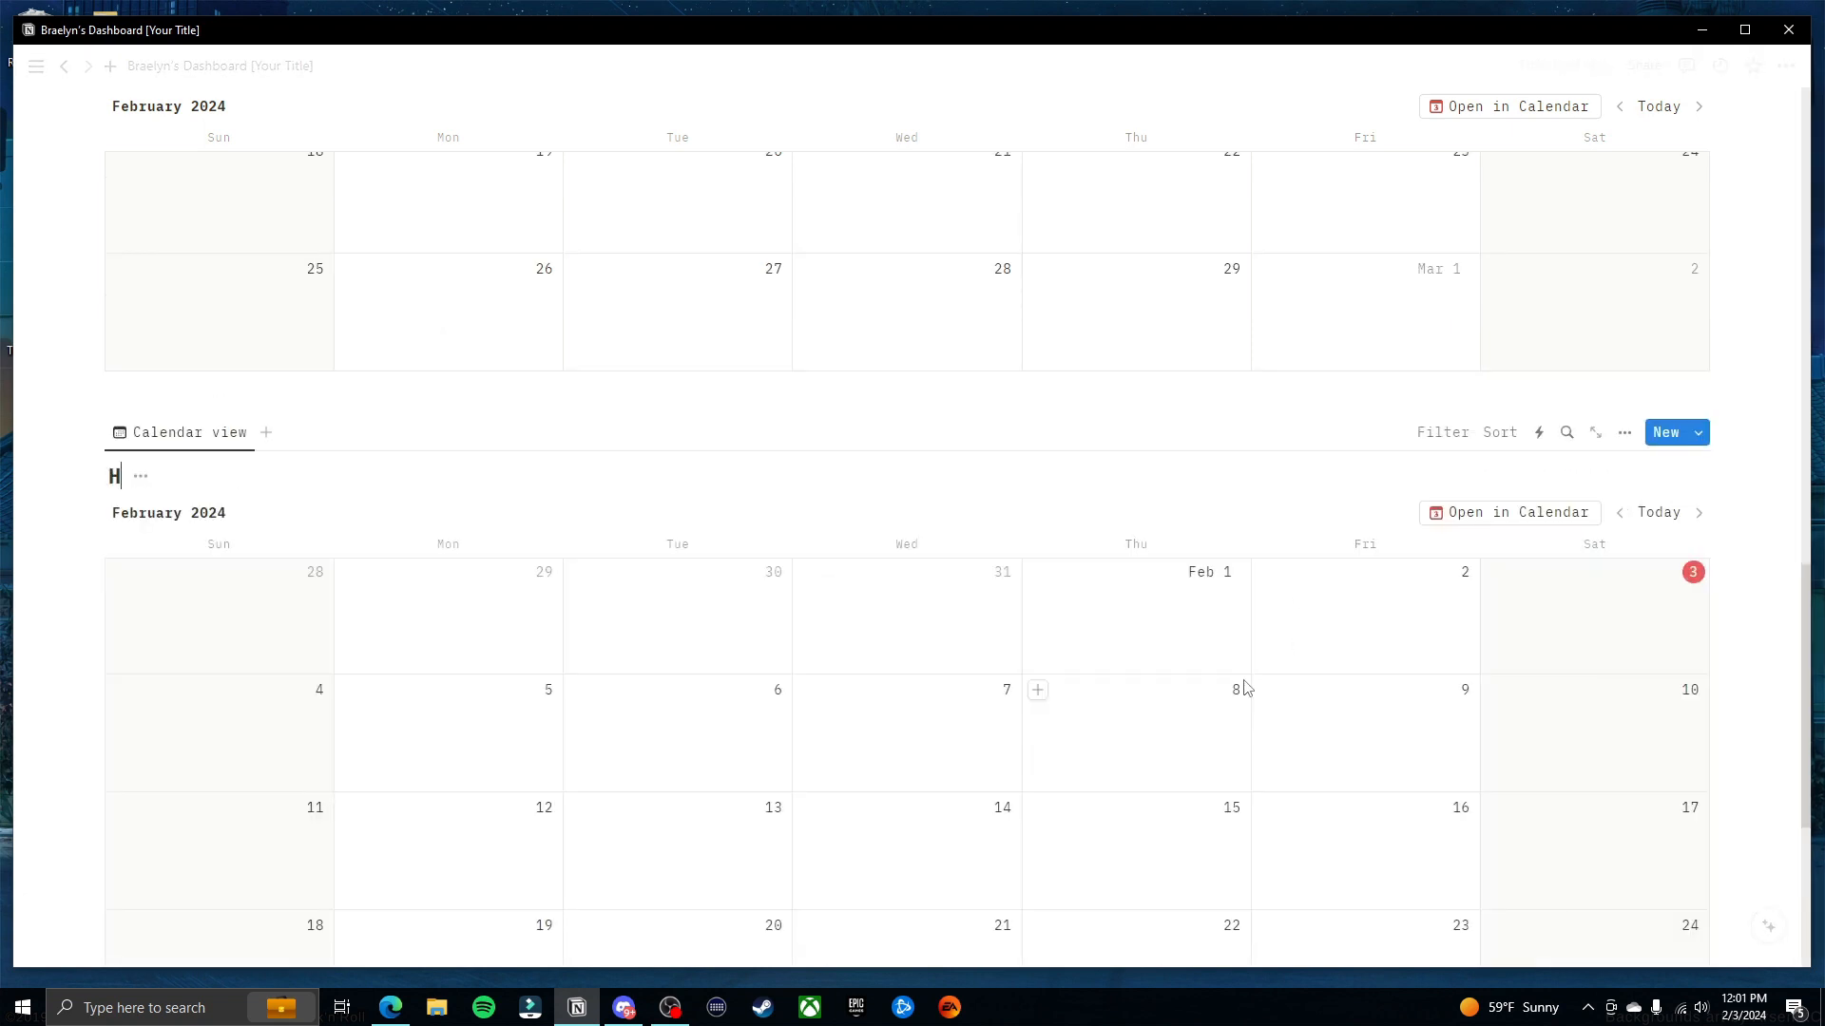
text(abit Tracker)
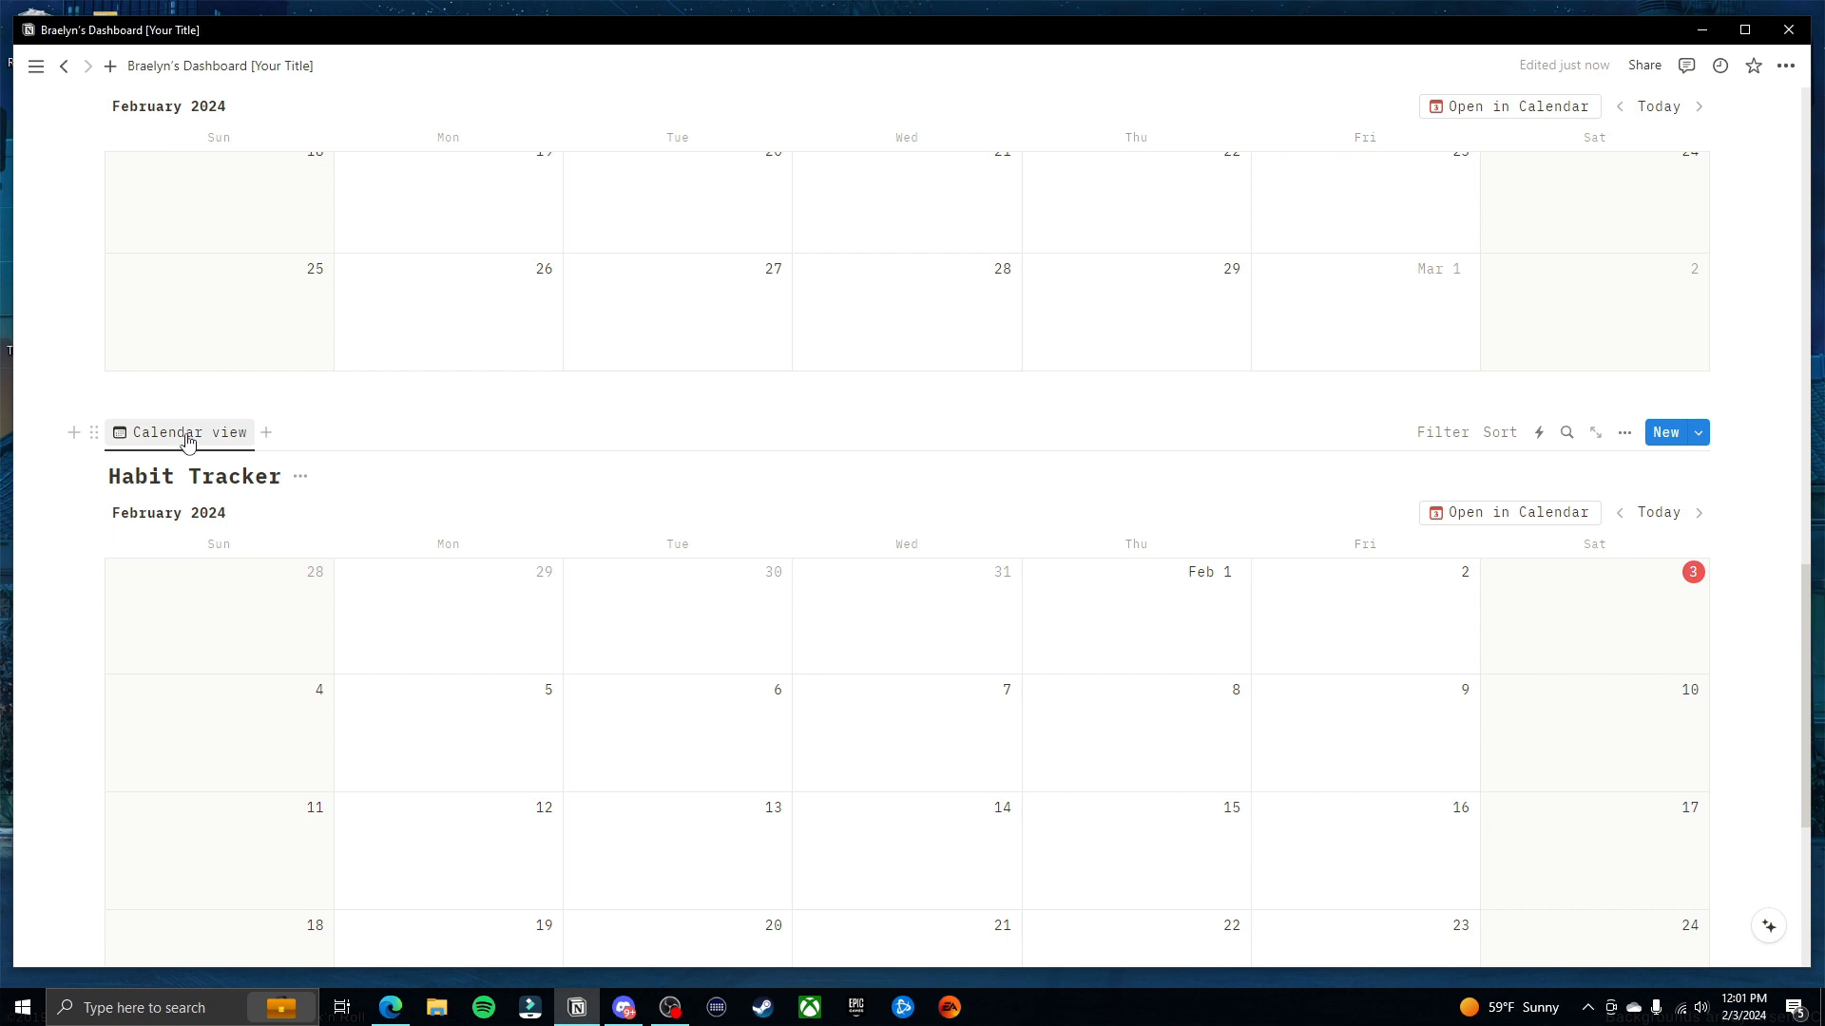
Rename the new database's calendar view as Habit Tracker and give it the circled checkmark icon
click(204, 440)
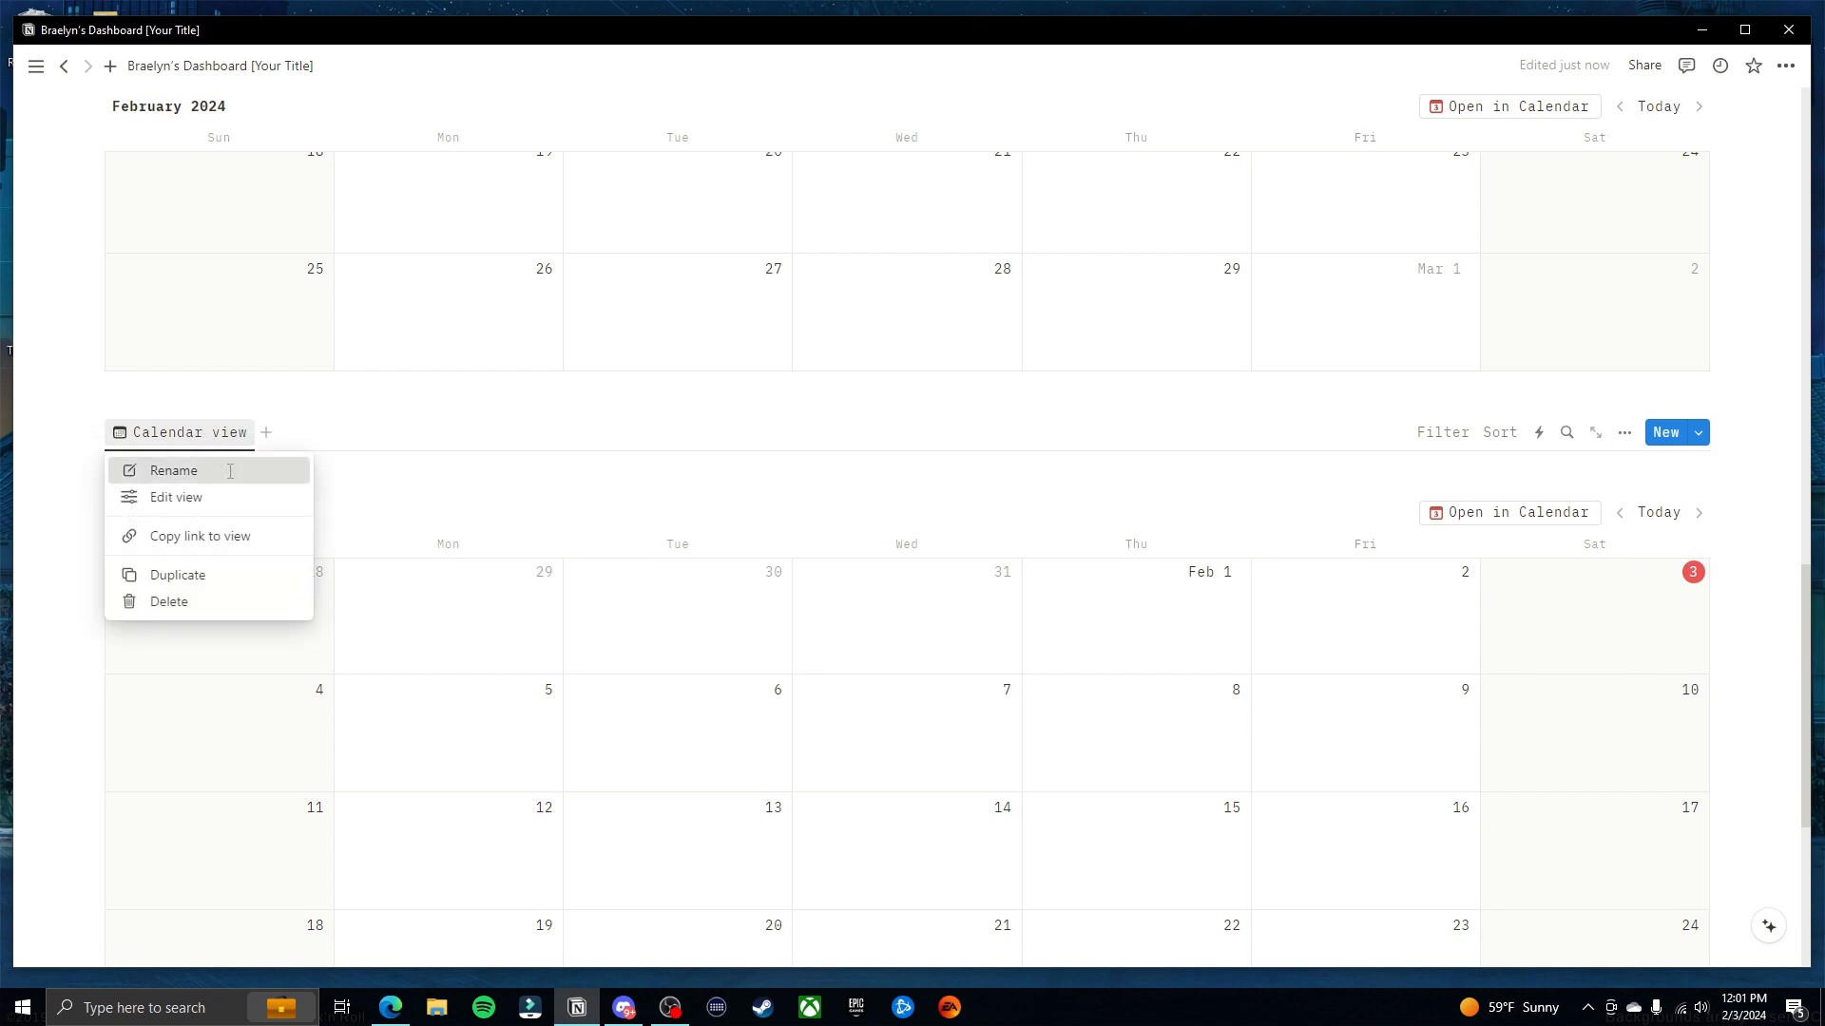
click(171, 469)
text(Habit Tracker)
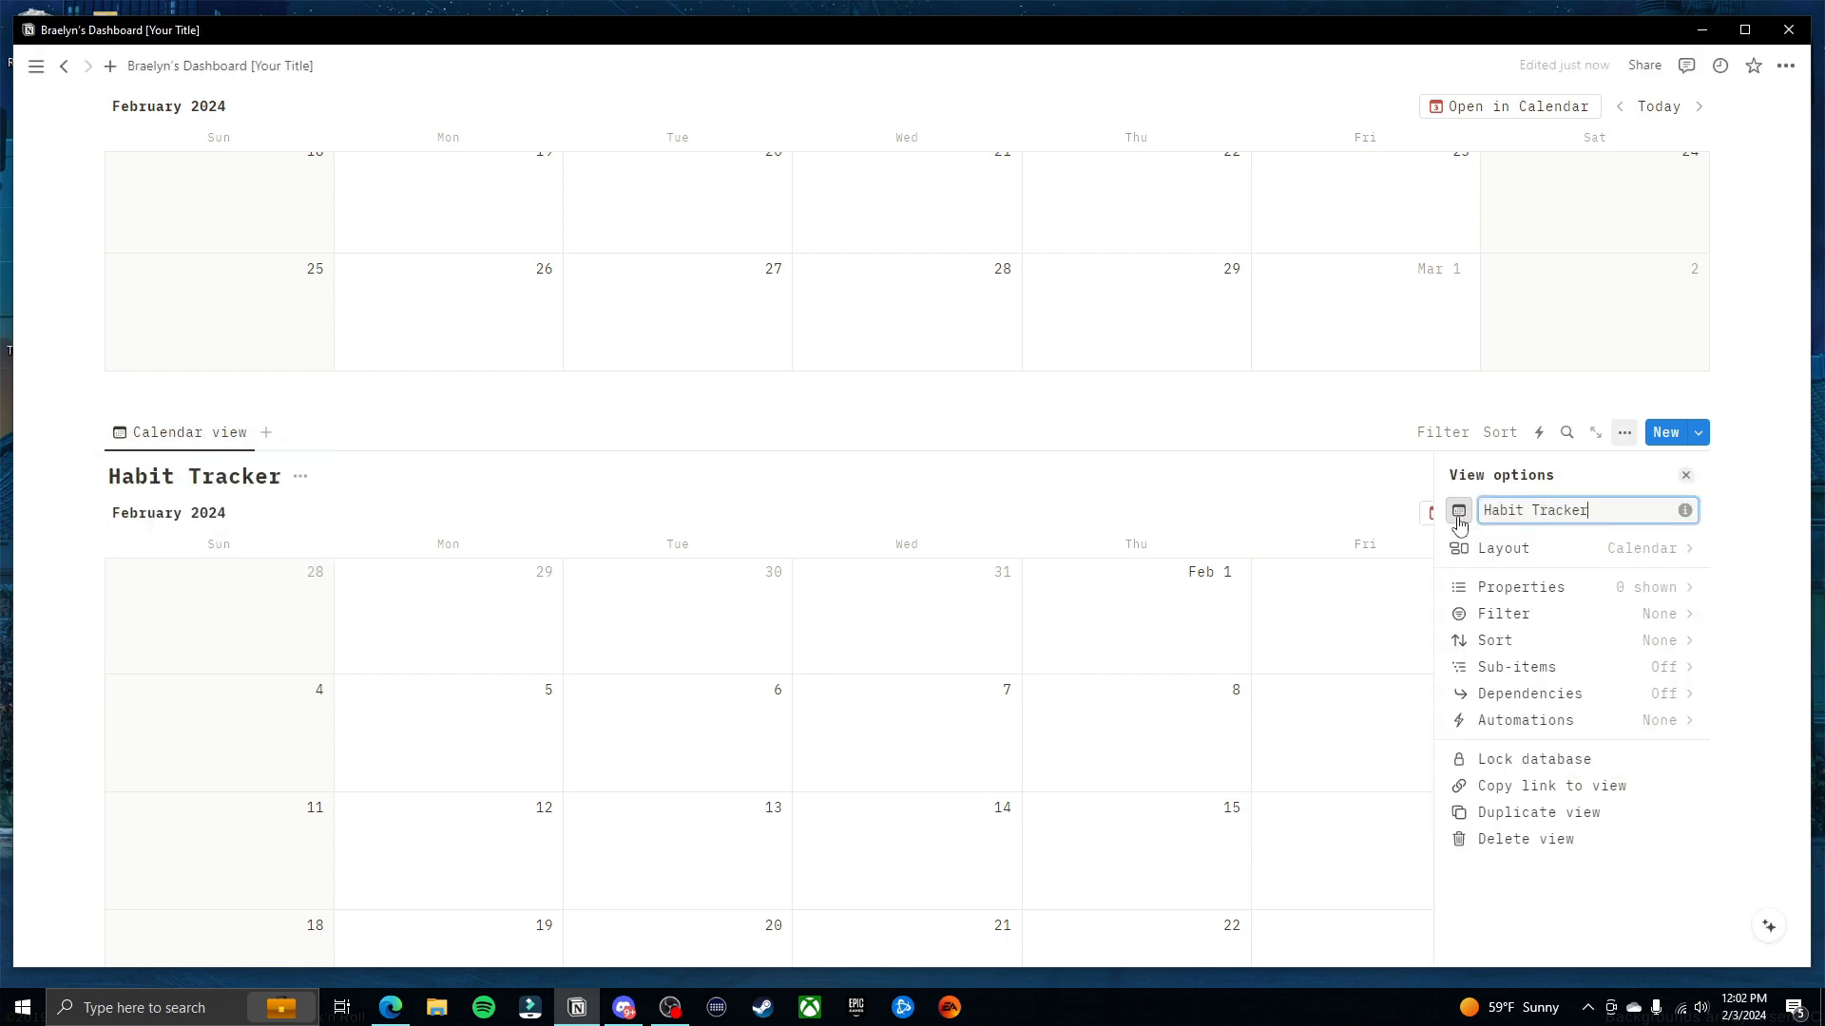
click(1461, 523)
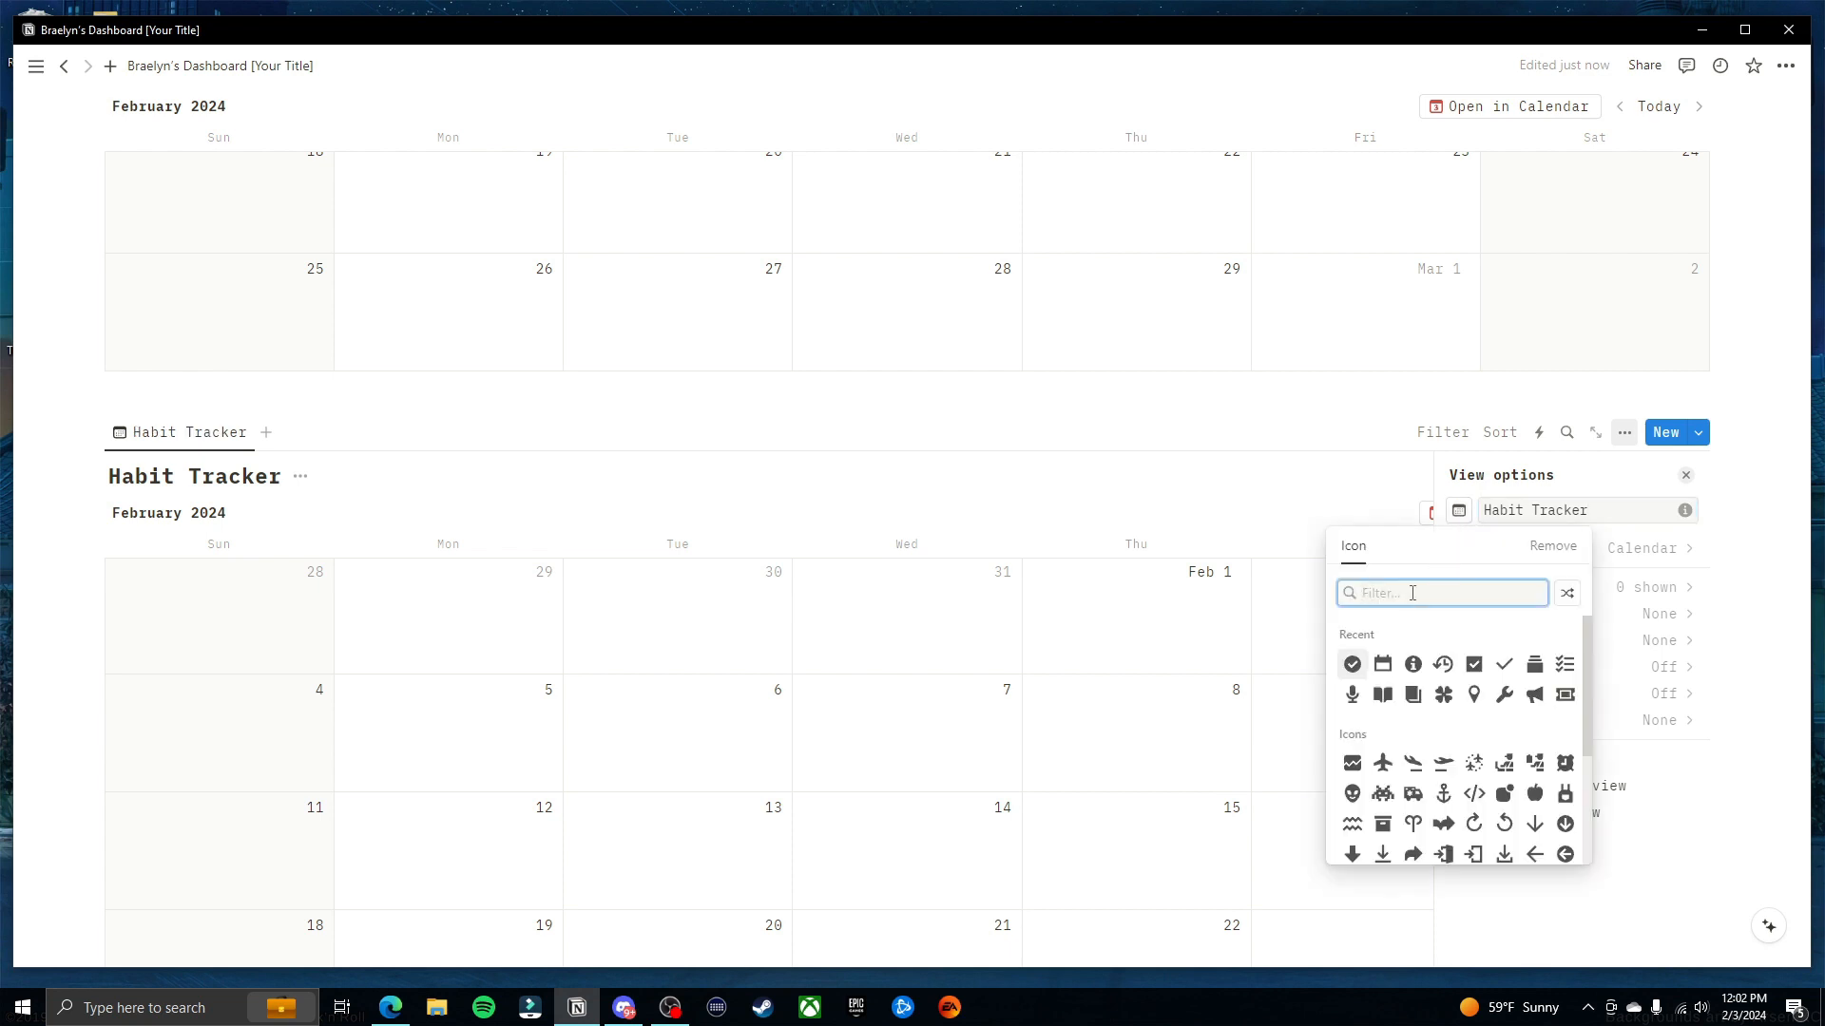
click(1353, 664)
click(864, 481)
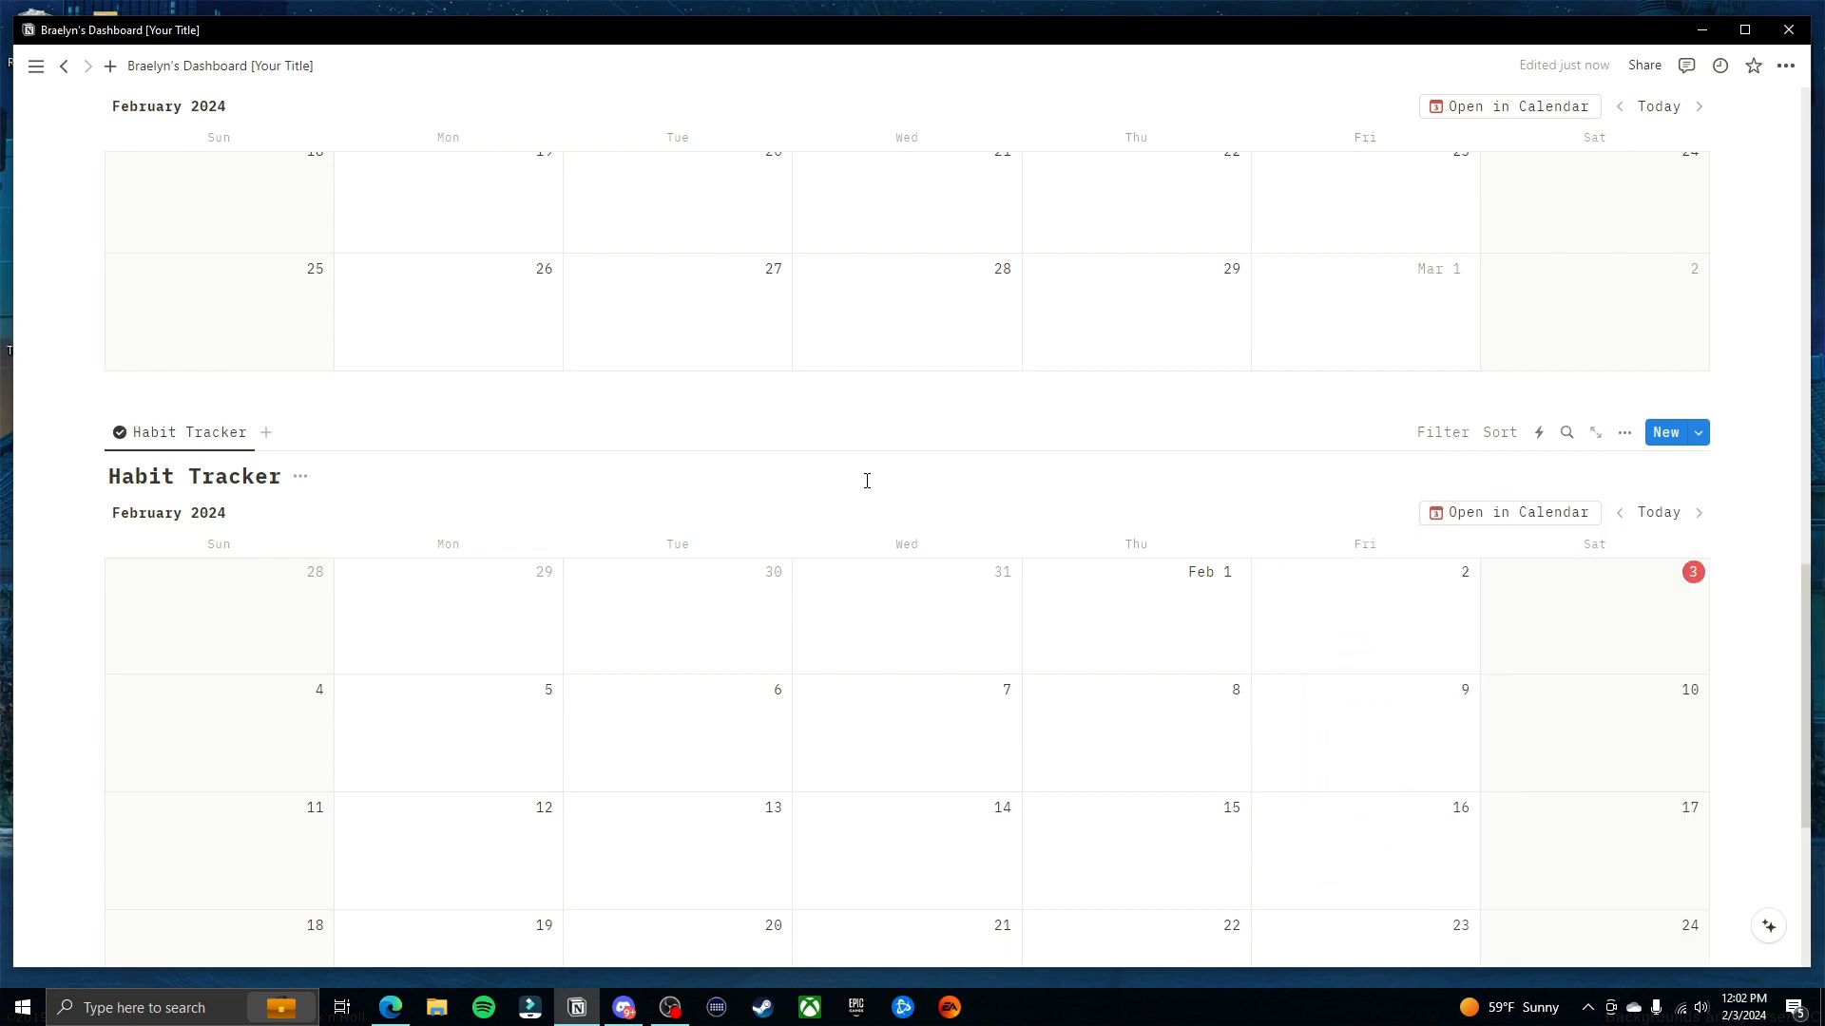
Create an entry on February 7 in the Demo Habit Tracker calendar and add a checkbox property named Habit Two
scroll(827, 533, down, 2)
click(807, 618)
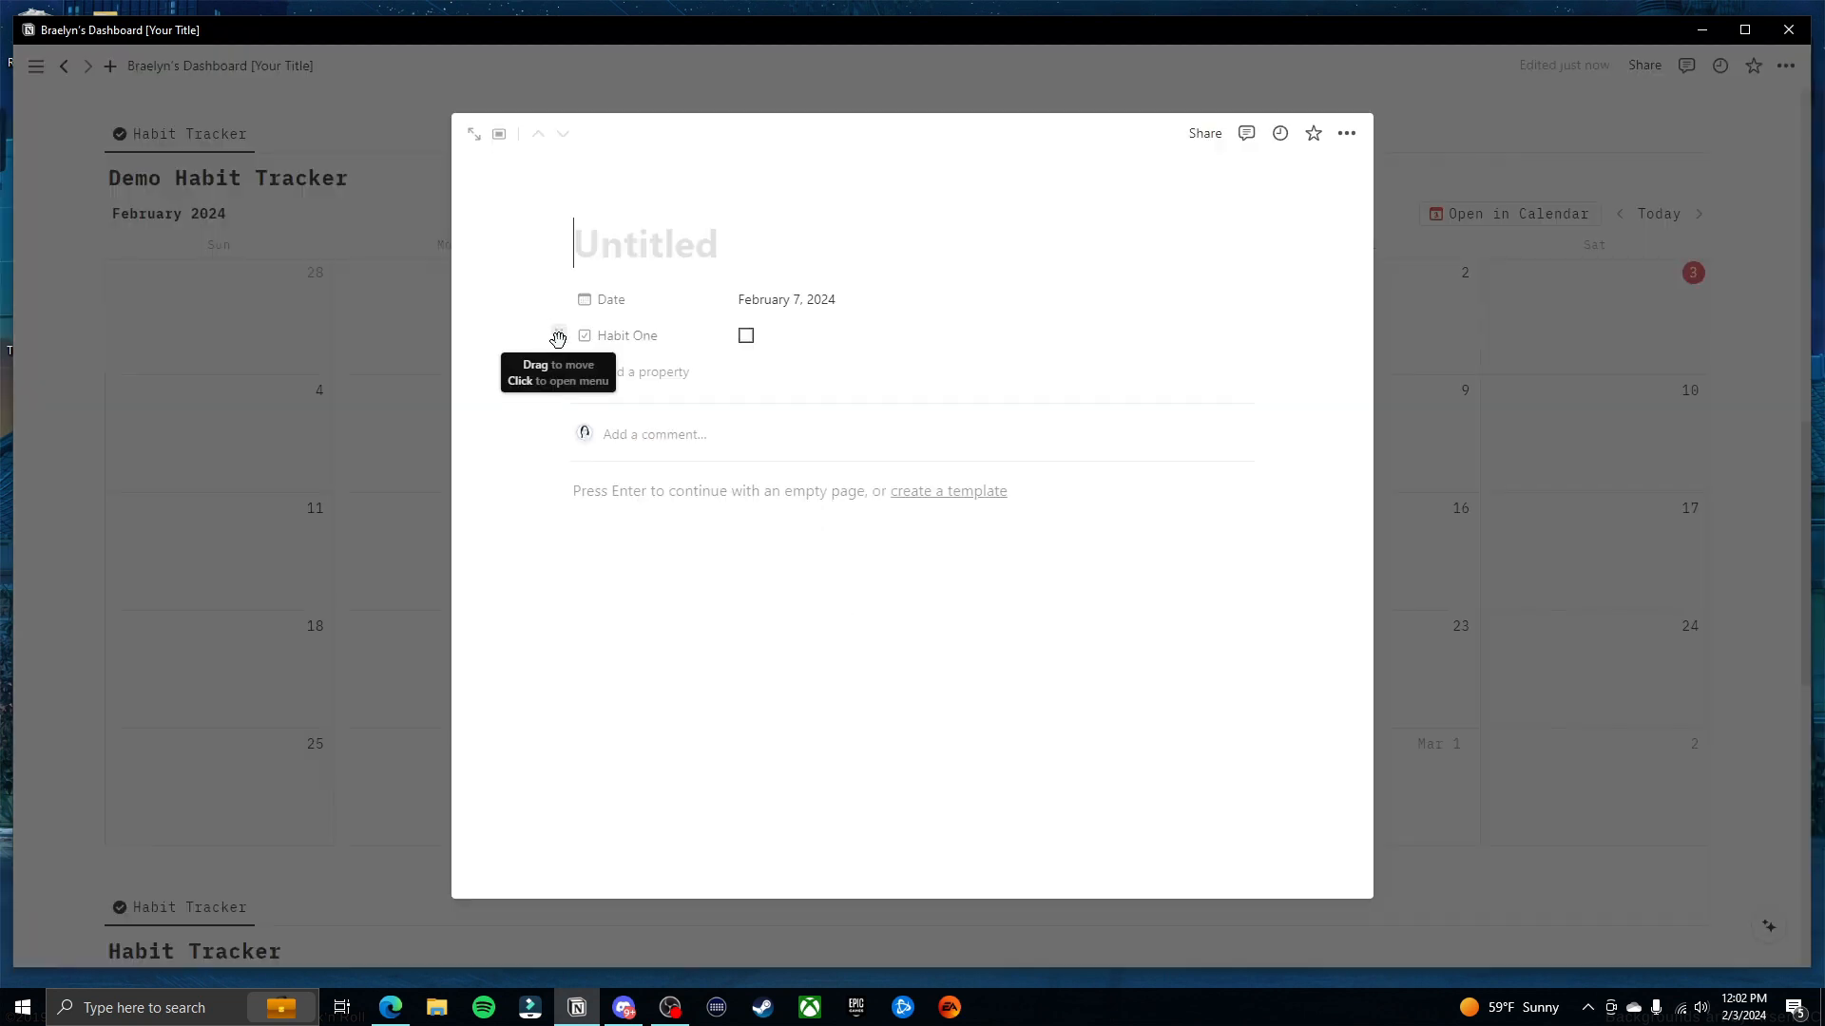
click(633, 377)
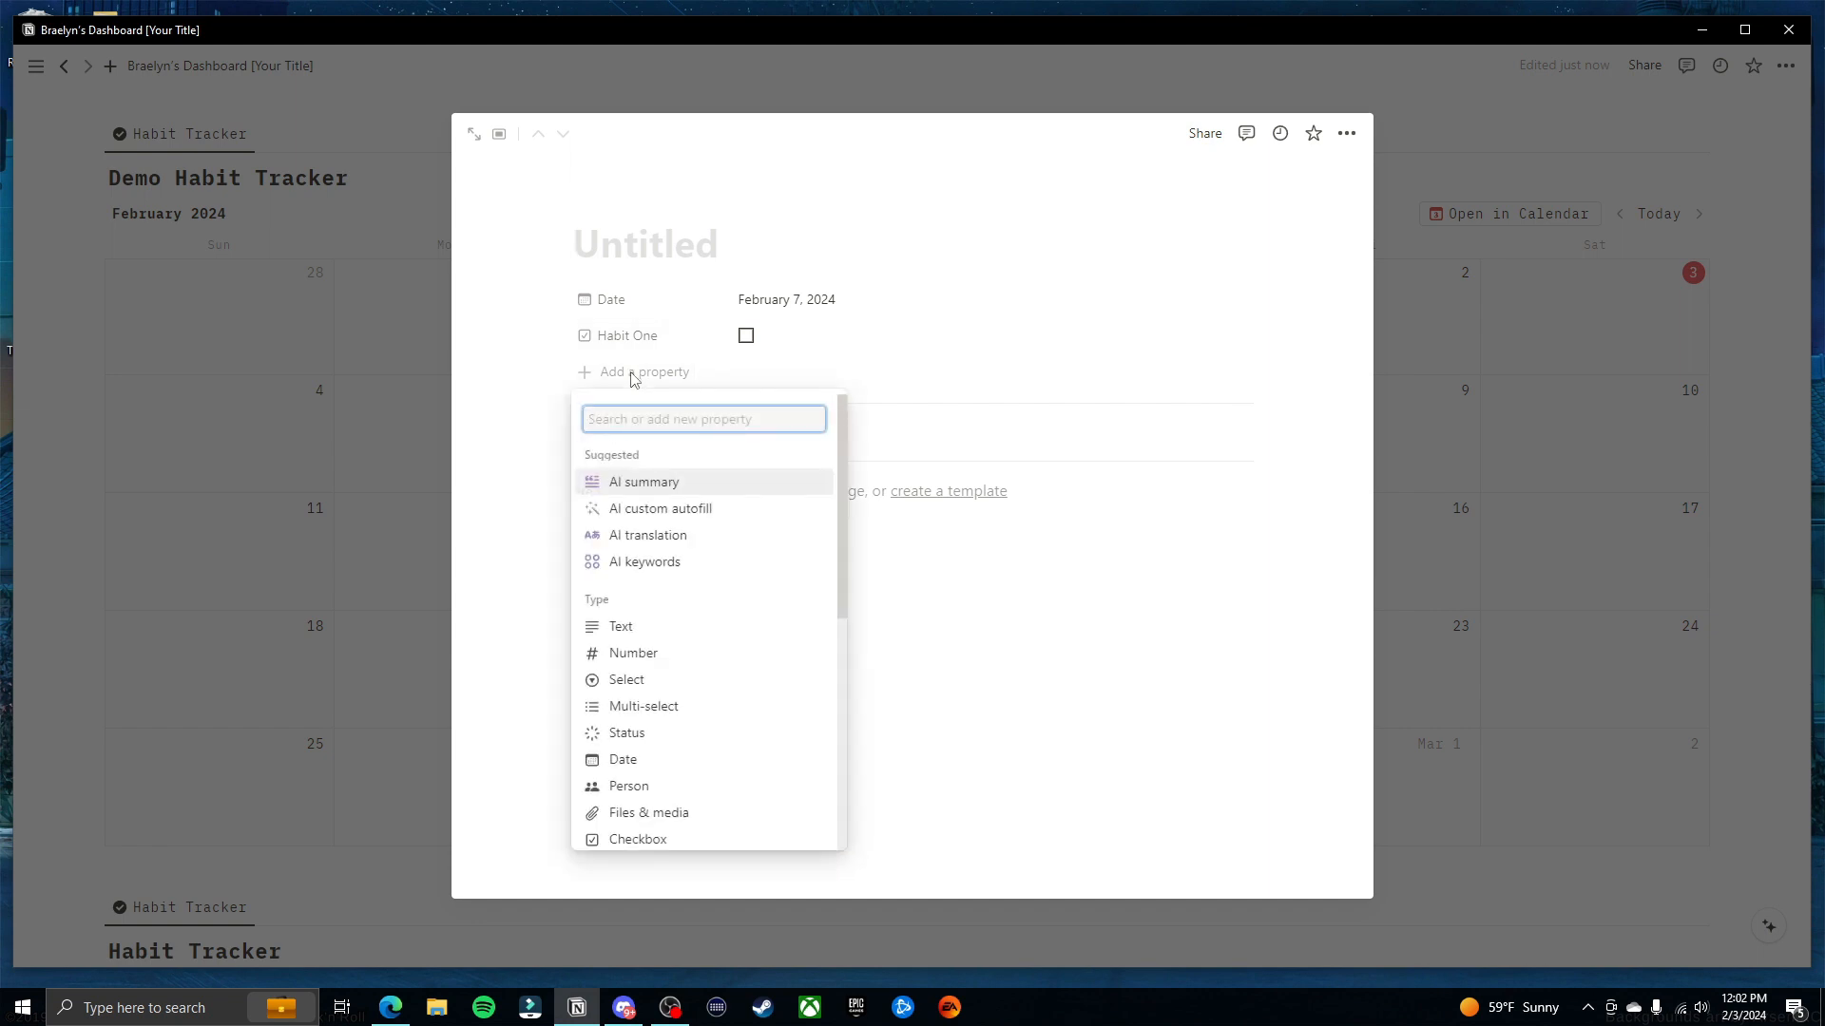
scroll(704, 644, down, 3)
click(702, 652)
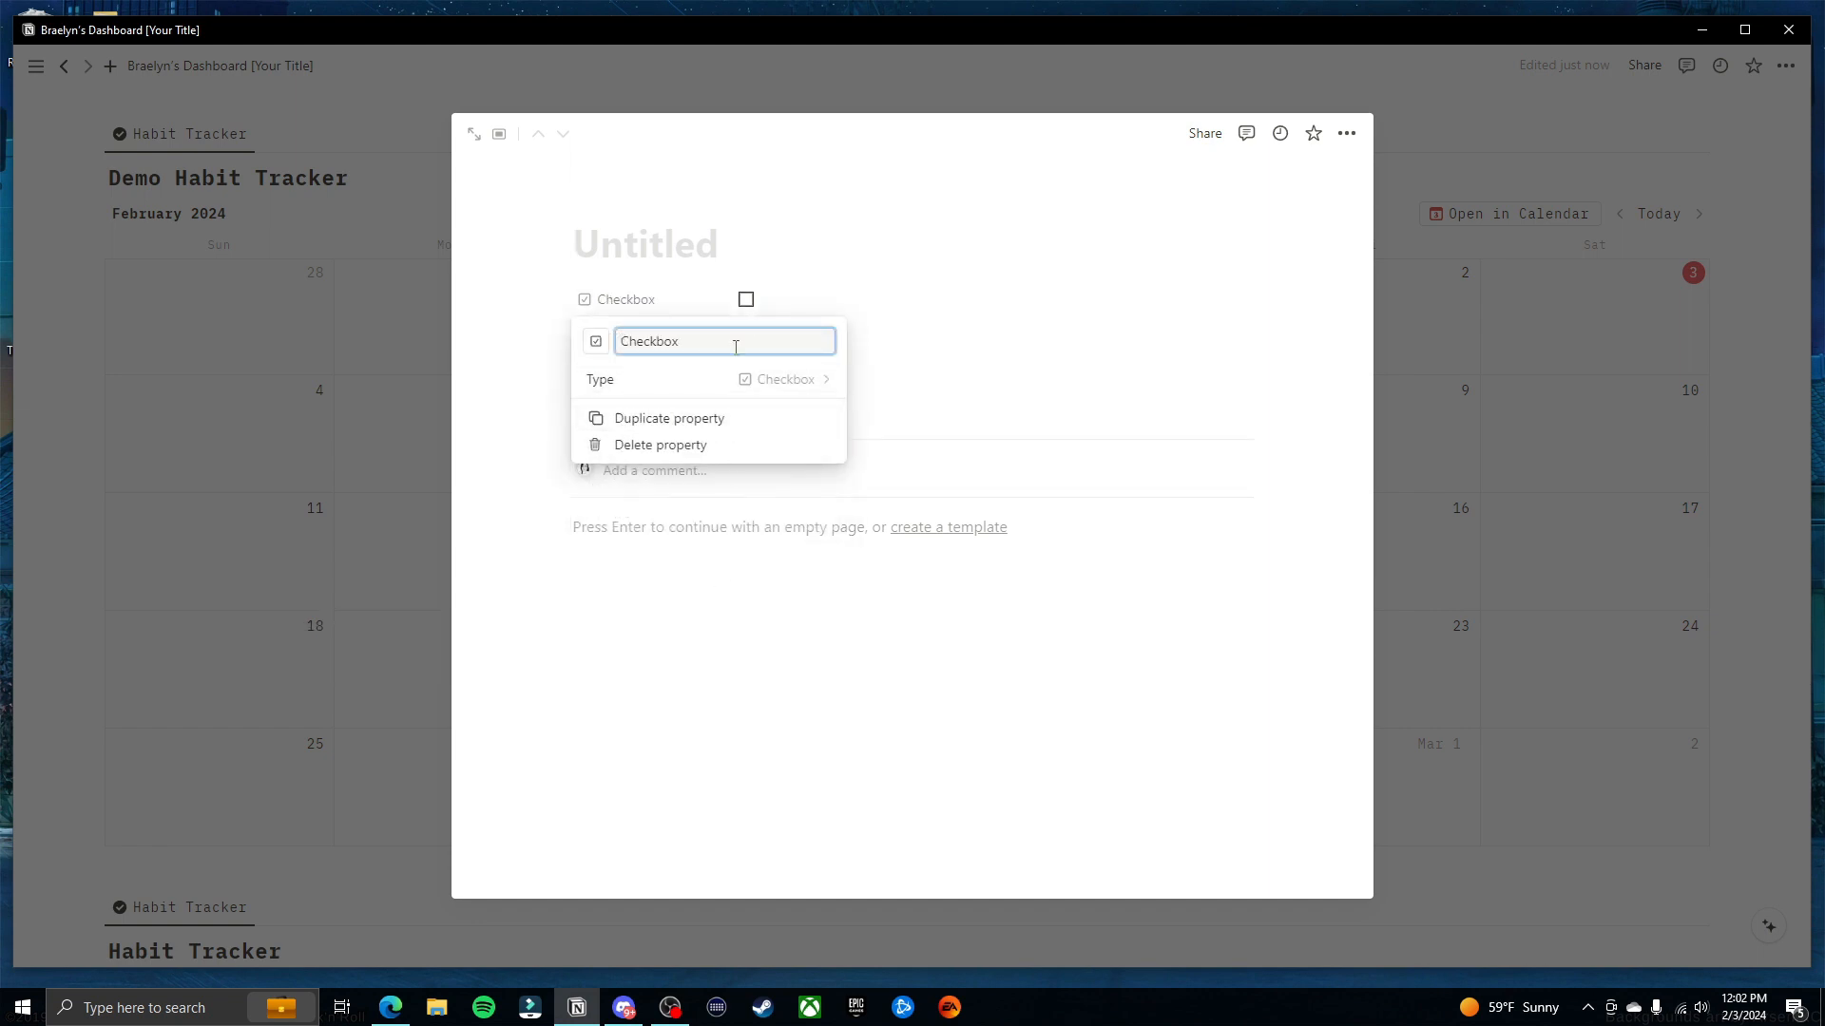
text(Habit)
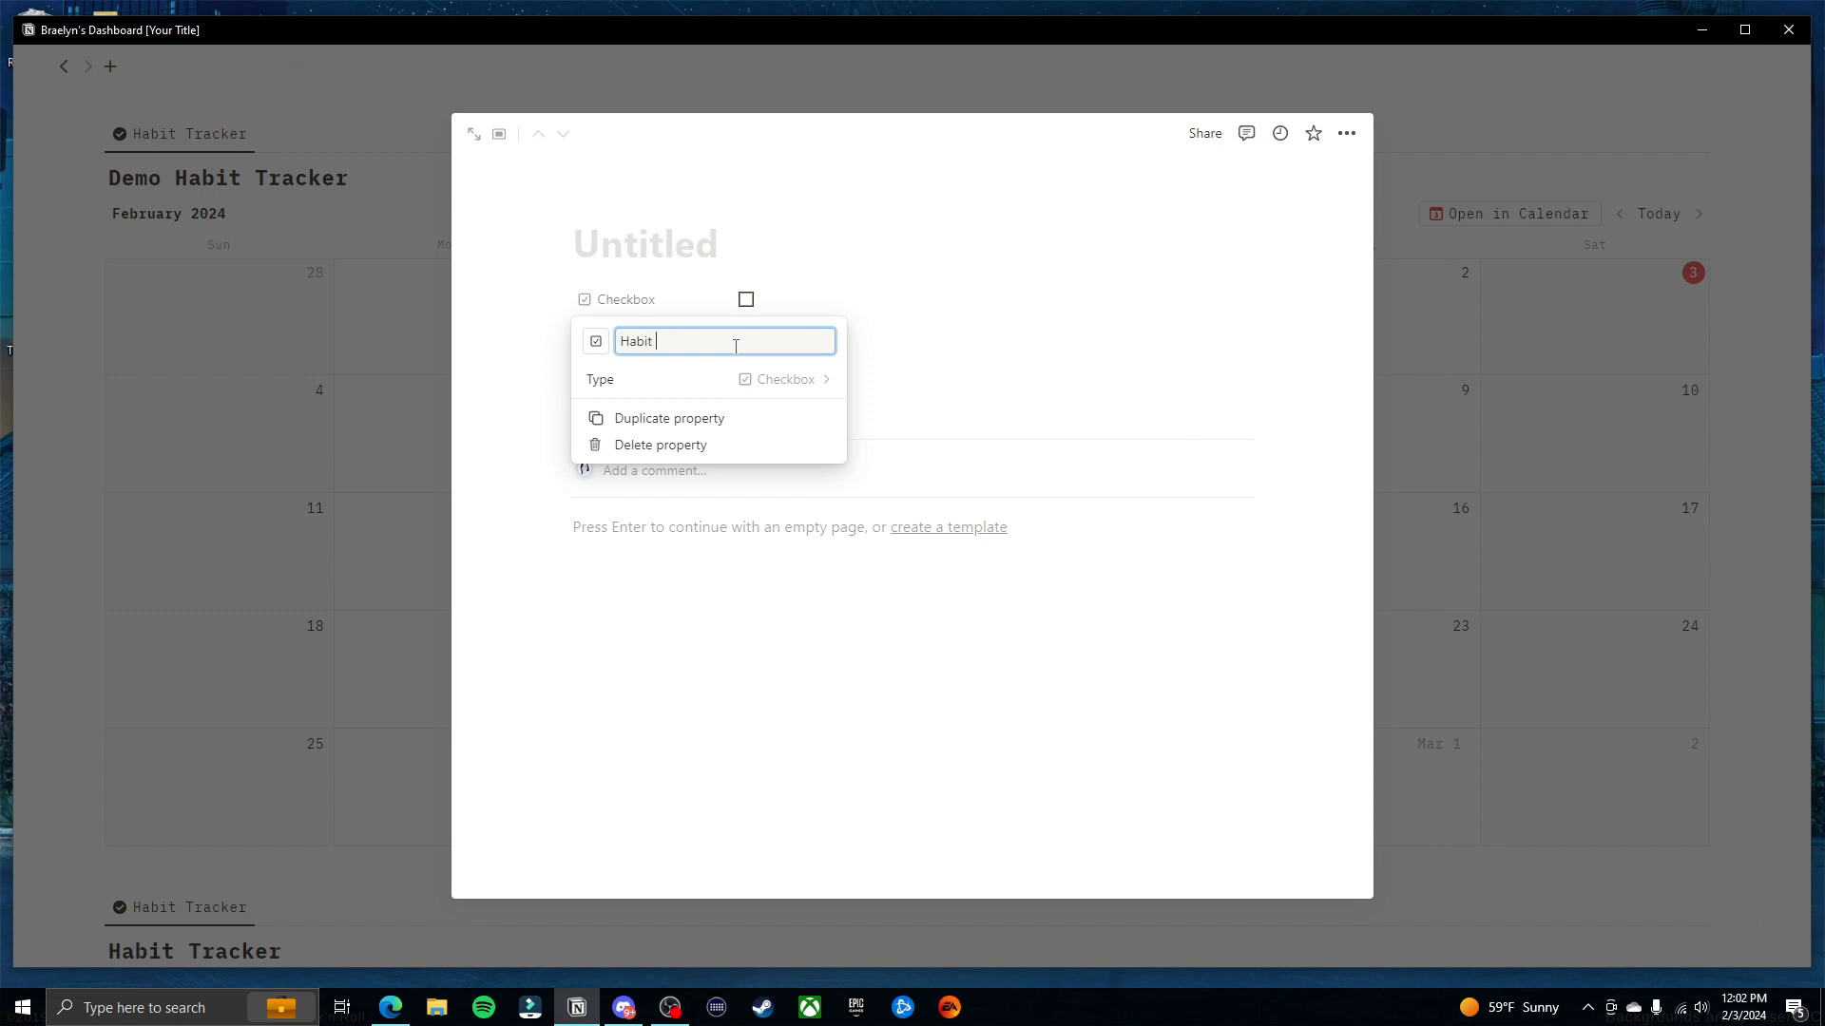
text( Two)
key(Return)
click(667, 411)
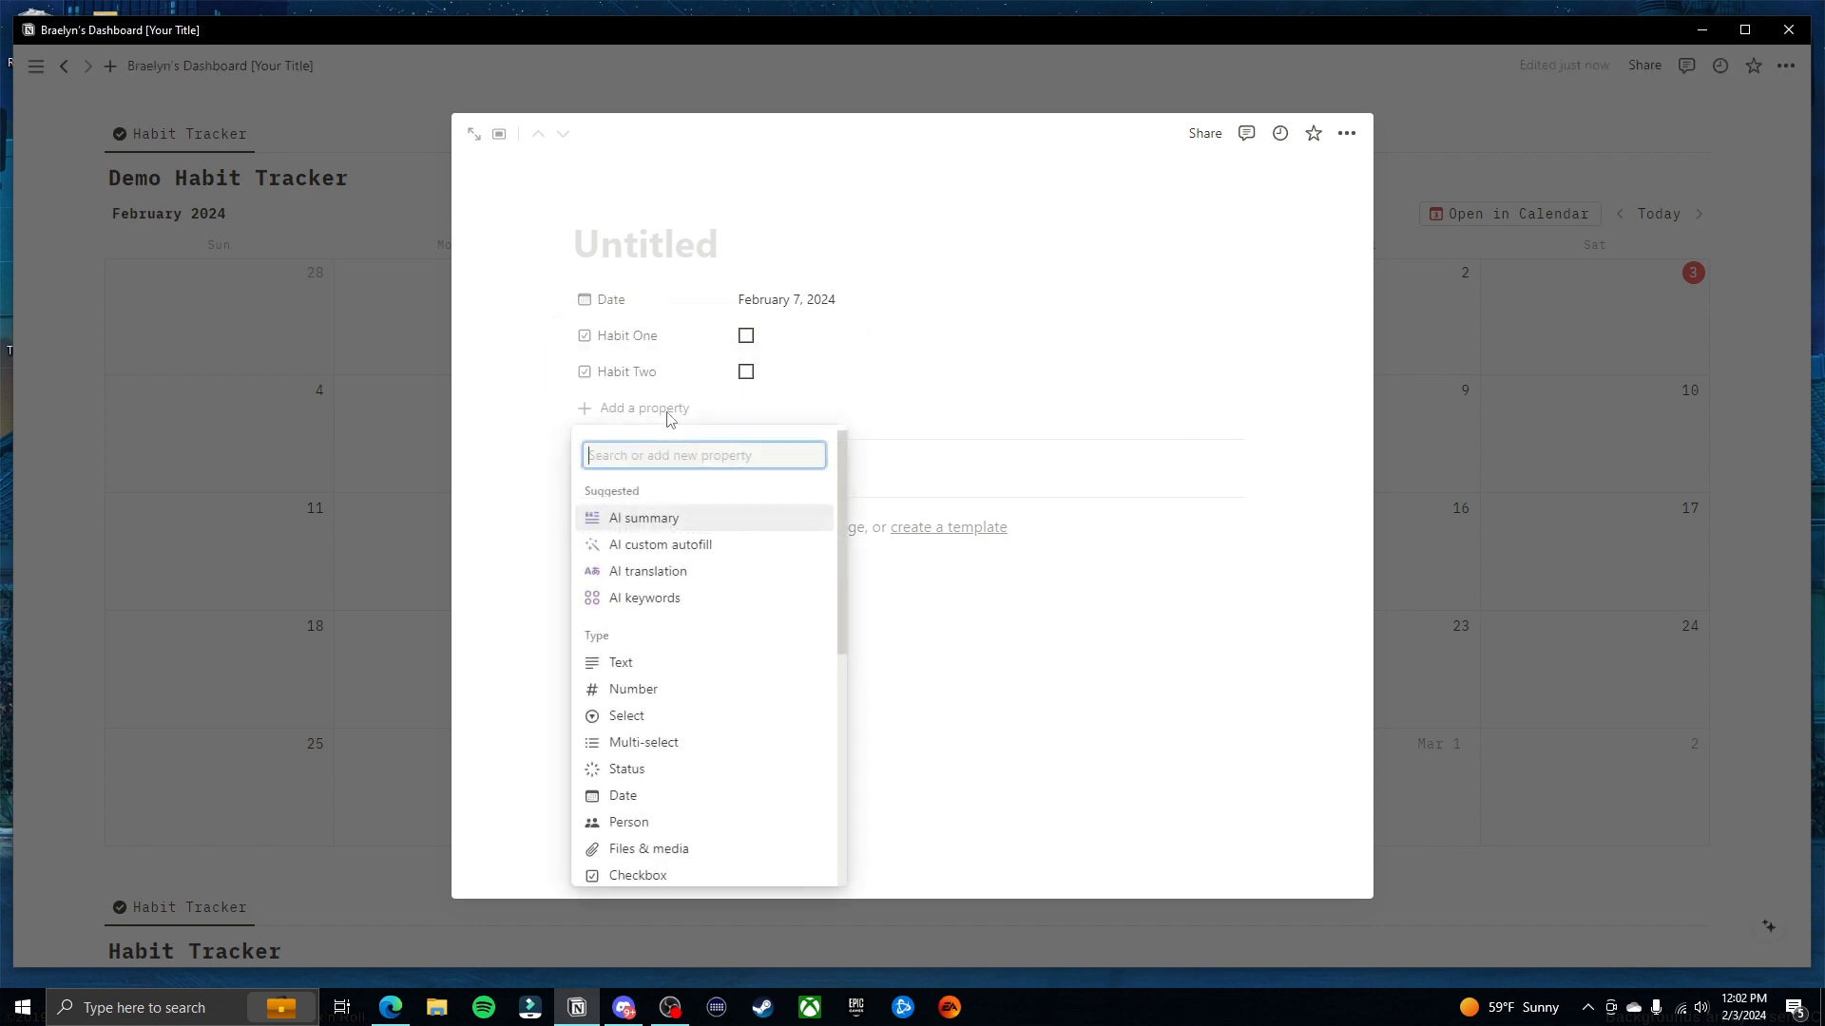
click(878, 400)
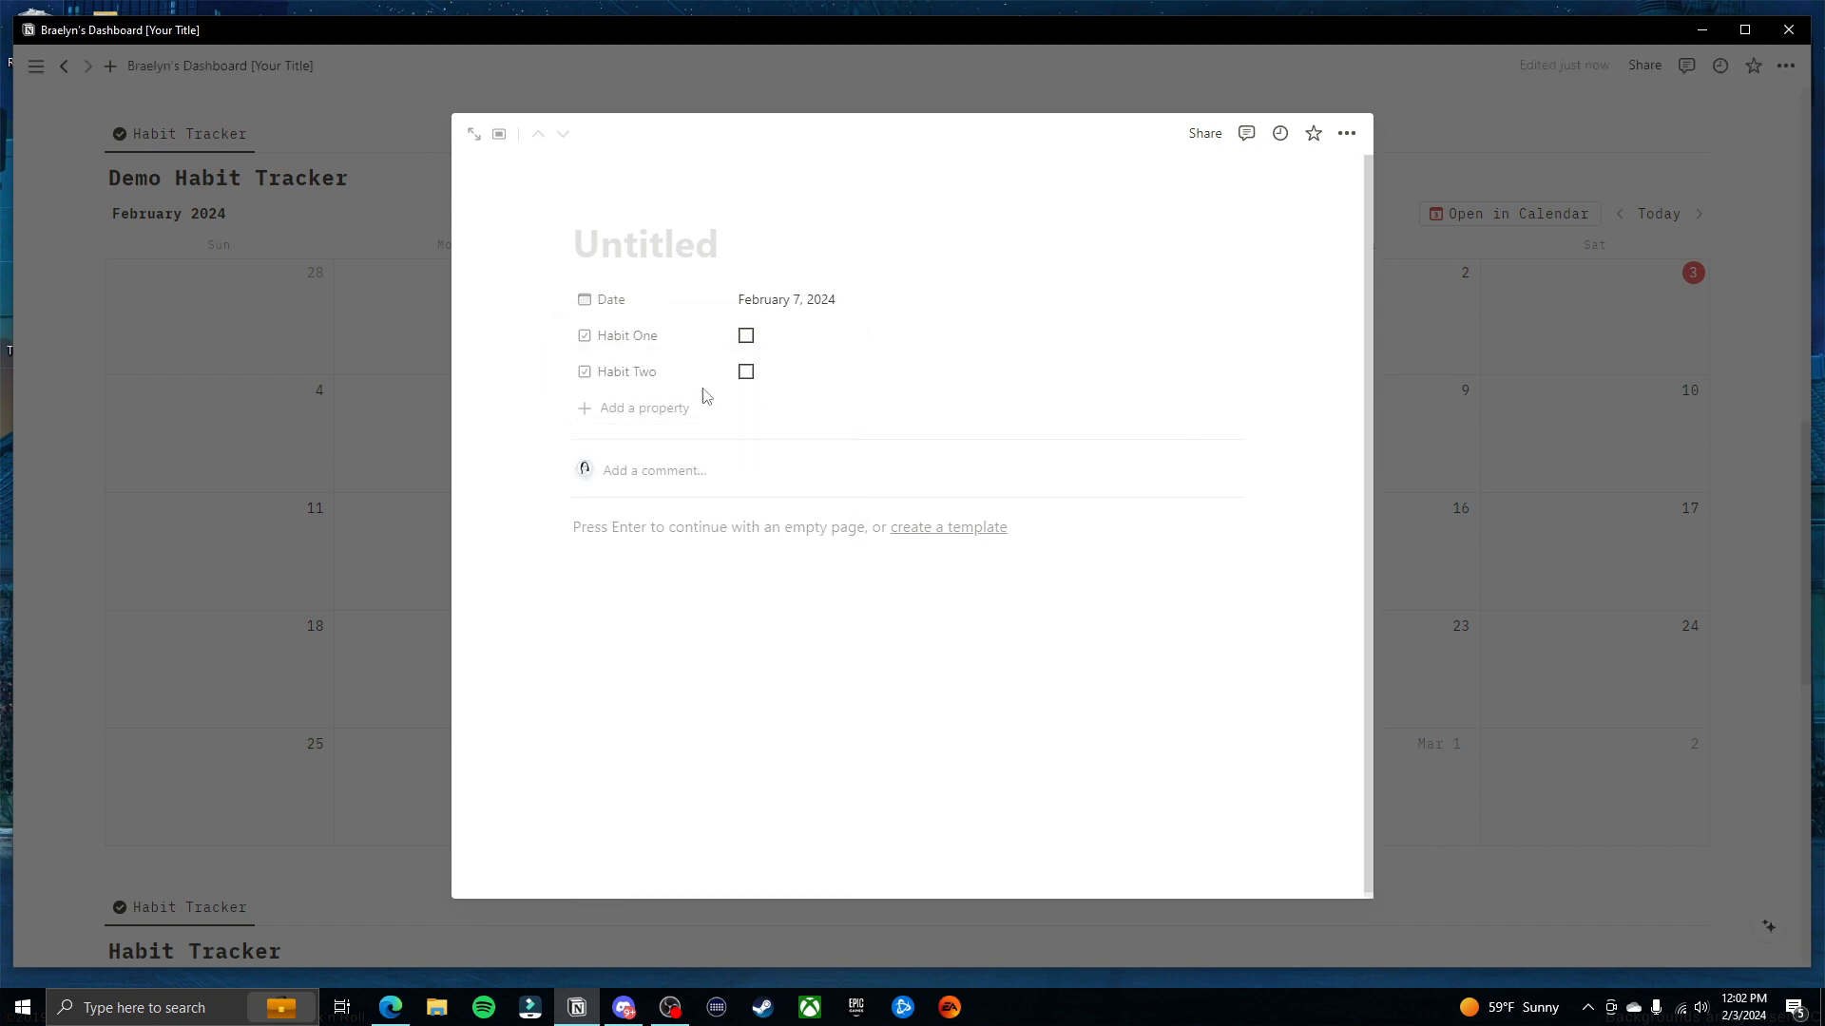
Duplicate the Habit Two checkbox property and rename the copy as Habit Three
click(561, 372)
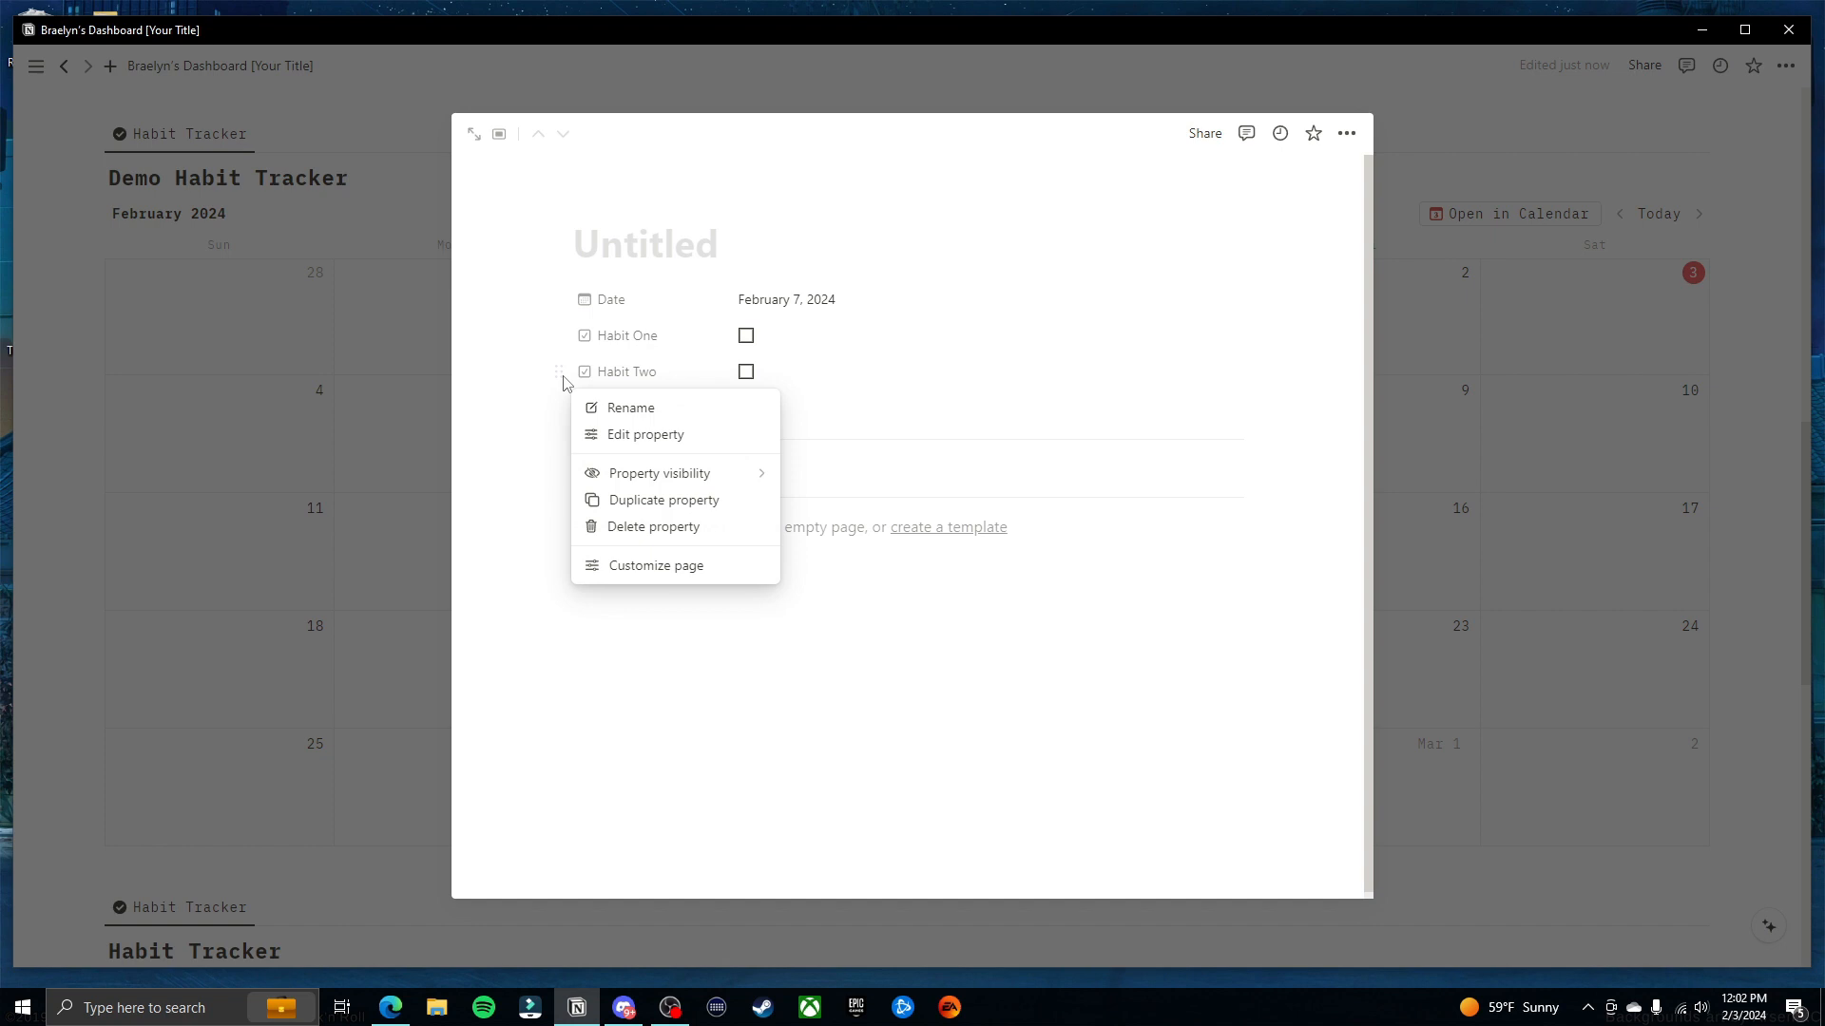
click(655, 499)
click(673, 408)
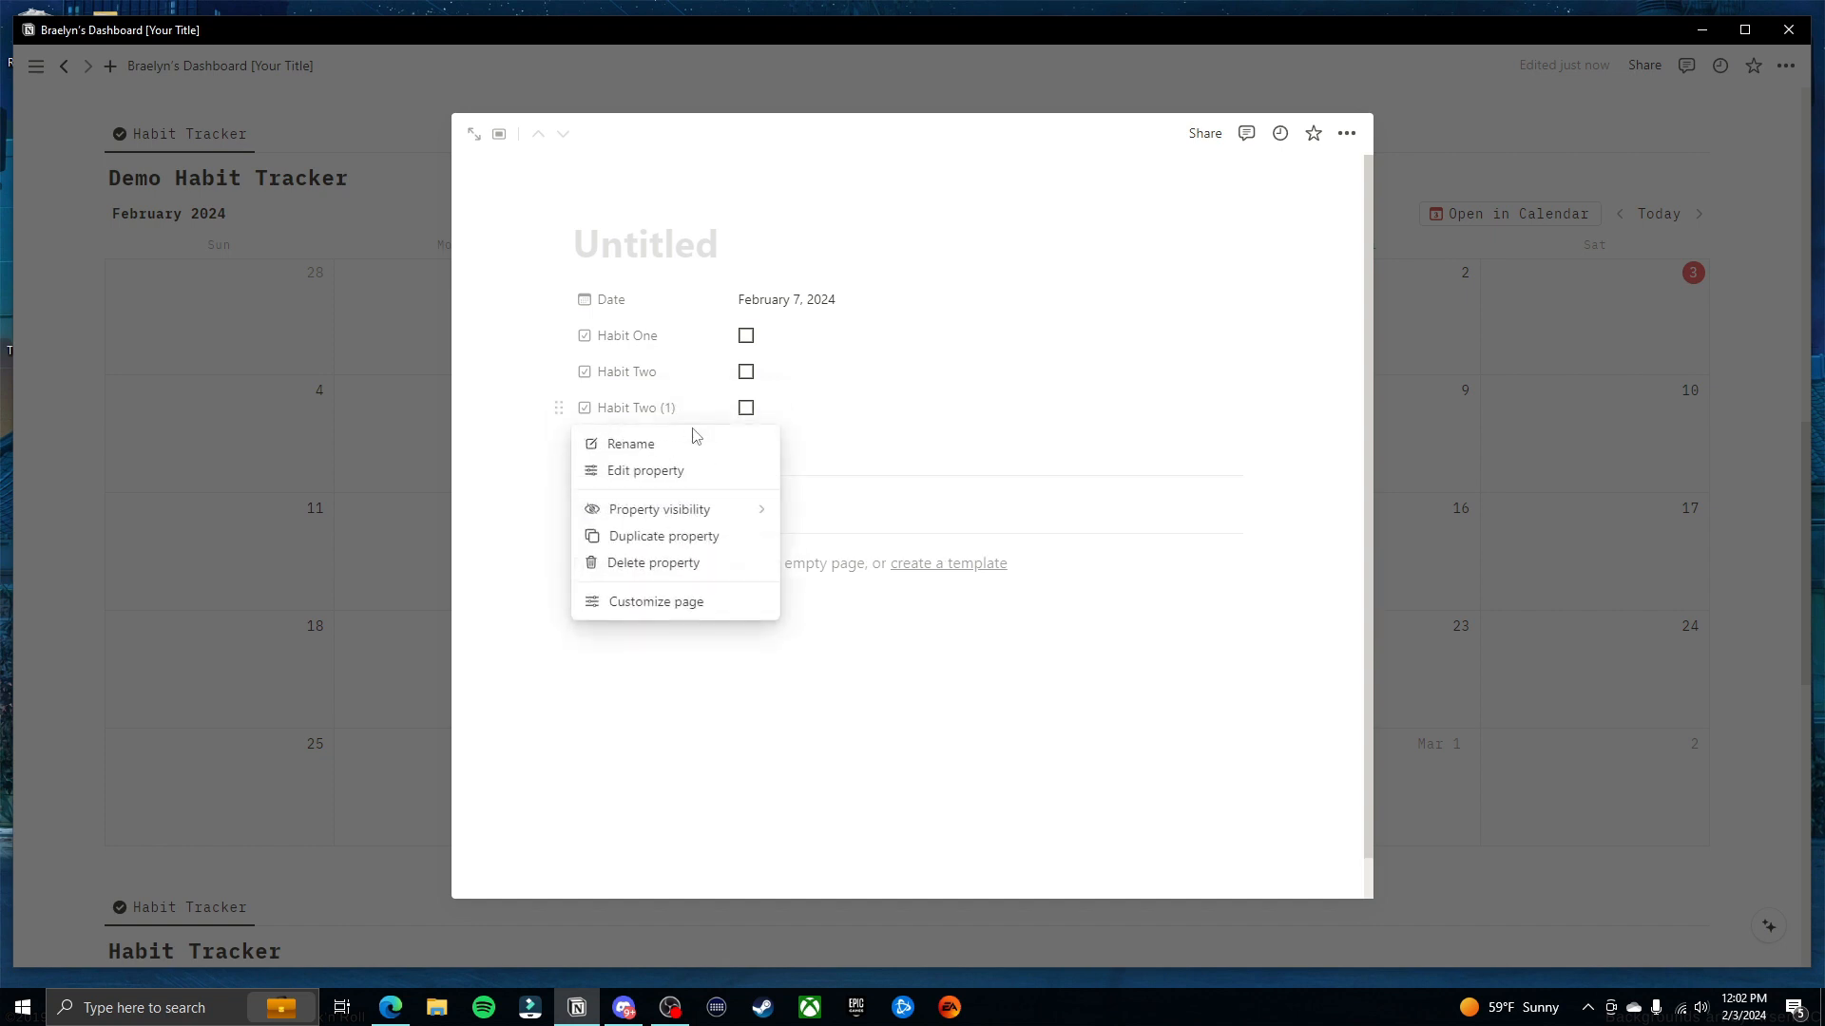
click(696, 443)
drag(726, 448, 620, 449)
text(Habit Three)
click(936, 440)
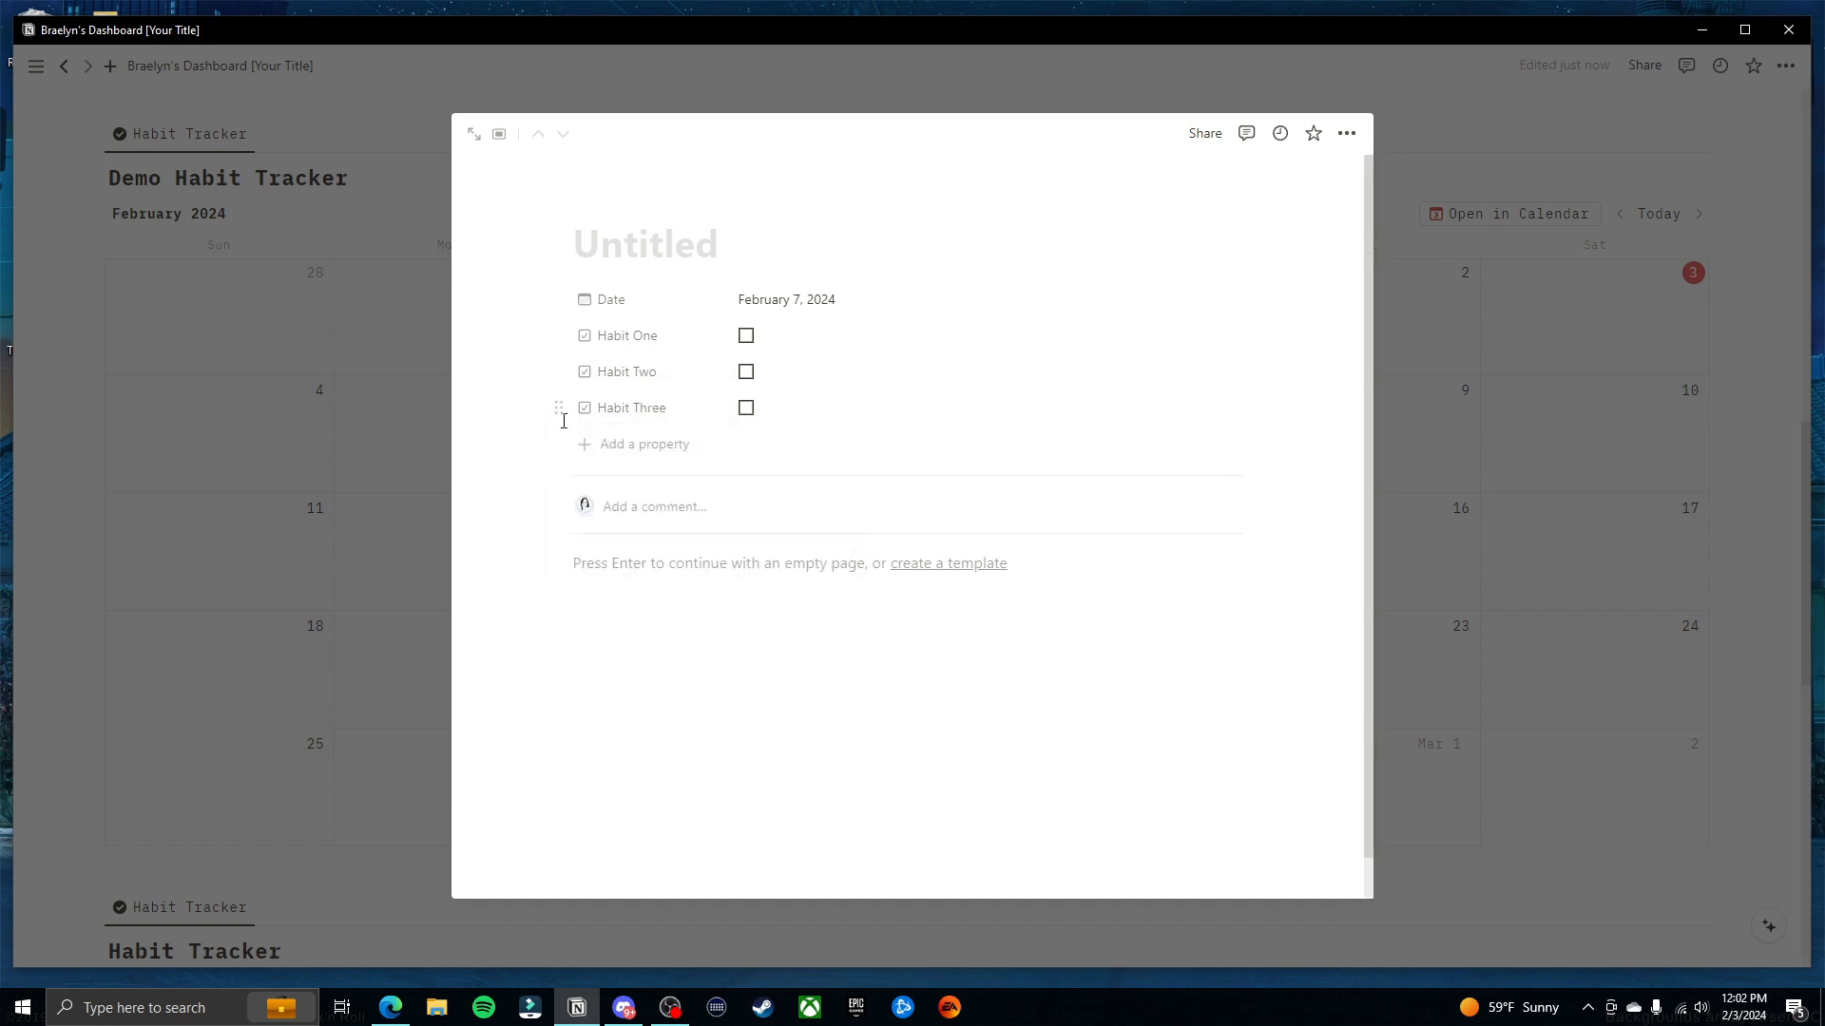
Duplicate the Habit Three checkbox property and rename the copy as Habit Four
click(559, 415)
click(654, 538)
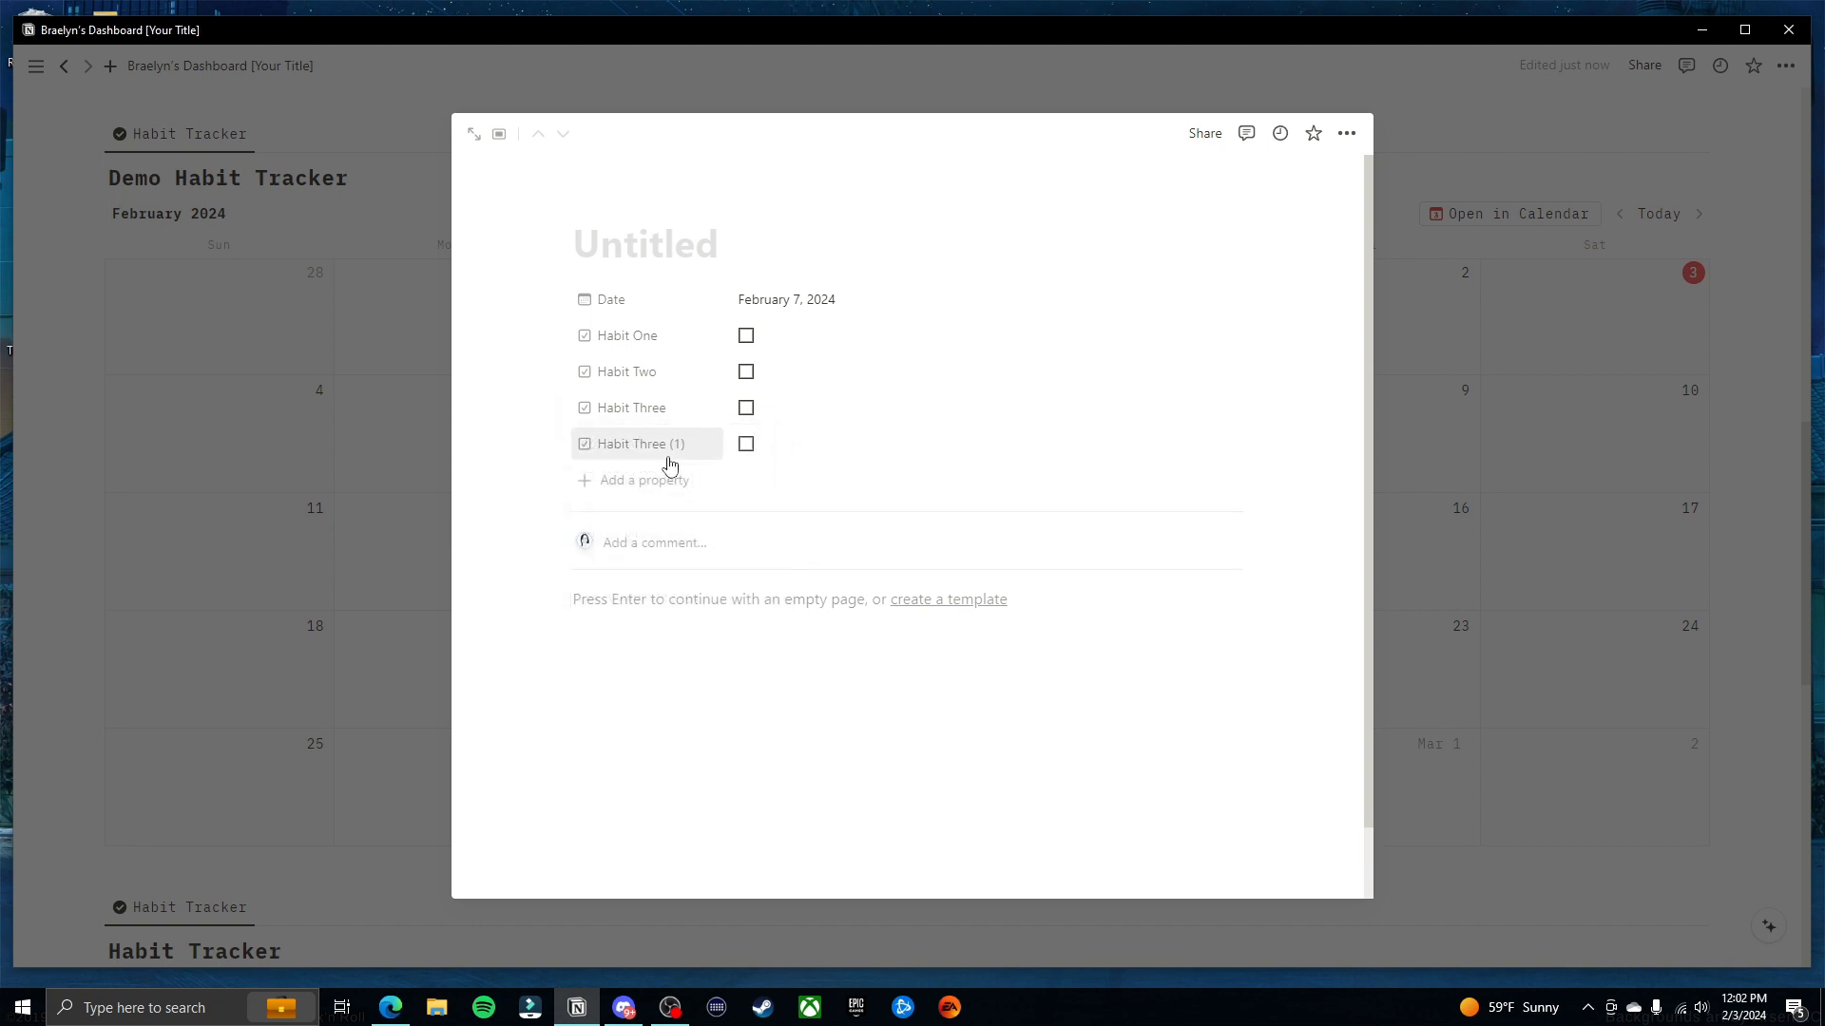
click(672, 456)
click(686, 478)
drag(714, 485, 695, 485)
text(Four)
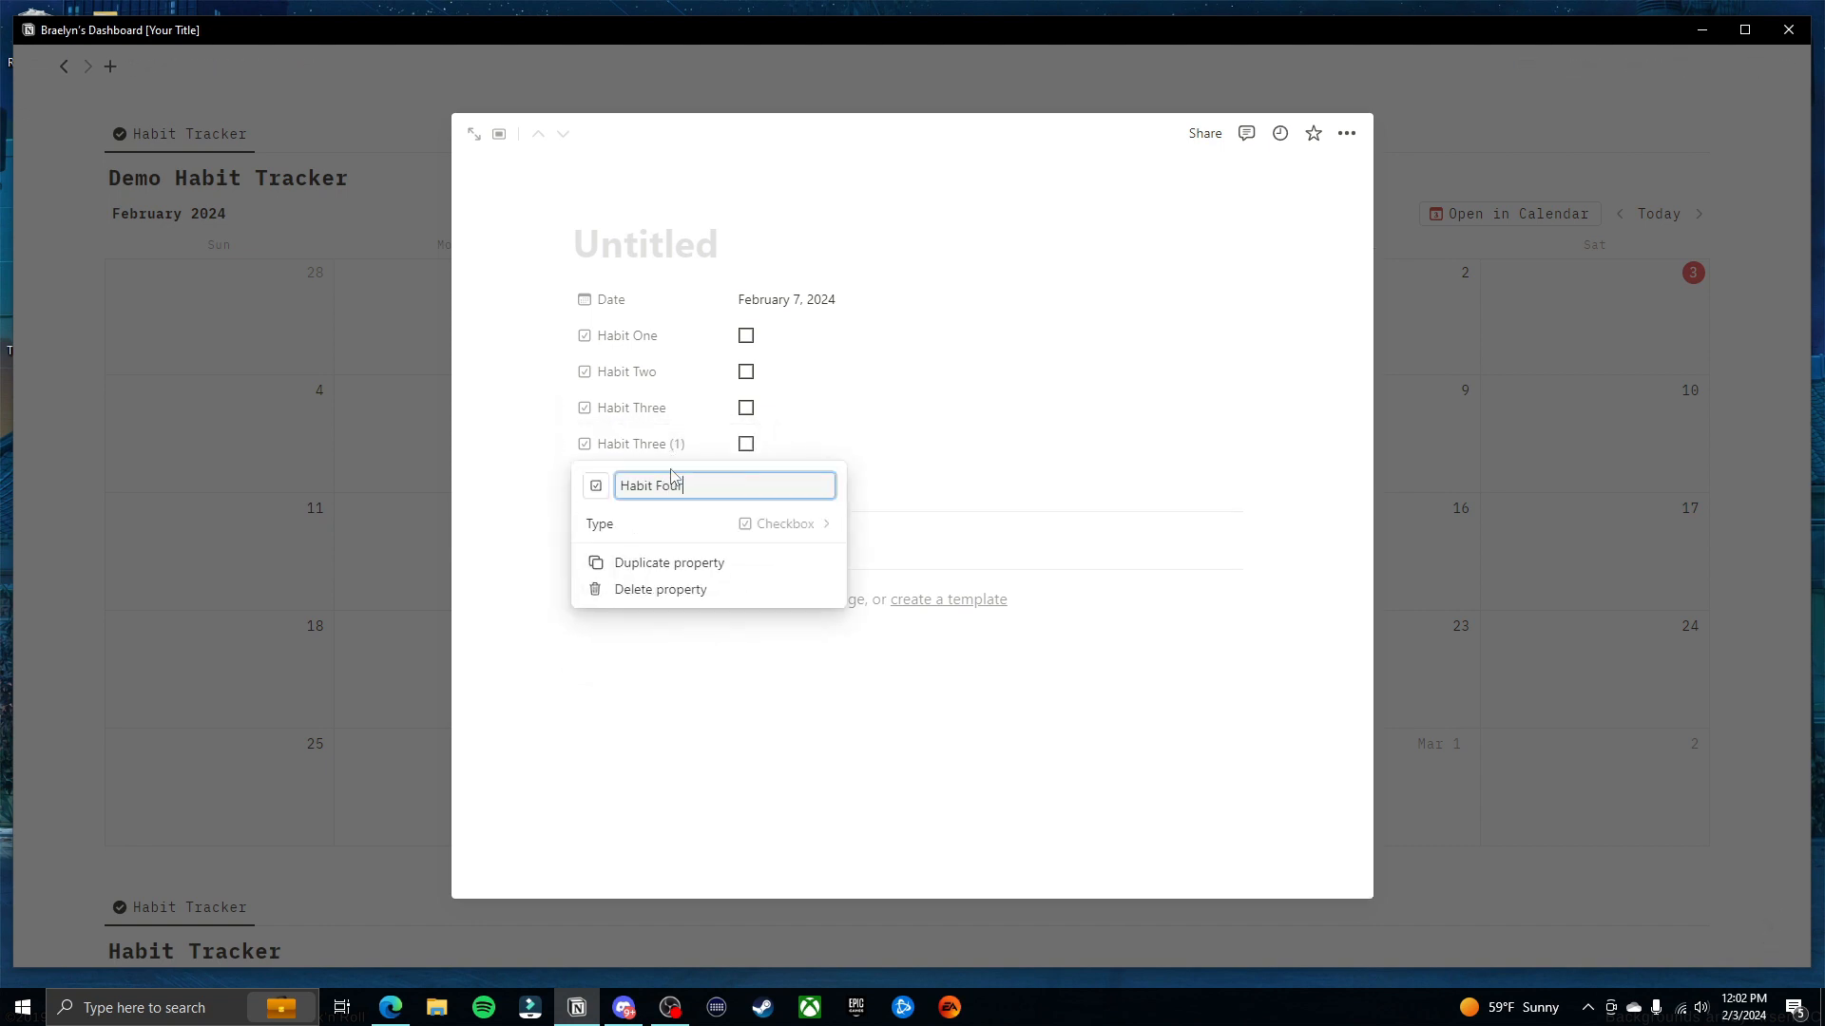
key(Return)
Duplicate the Habit Four checkbox property and rename the copy as Habit Five
click(652, 571)
click(689, 489)
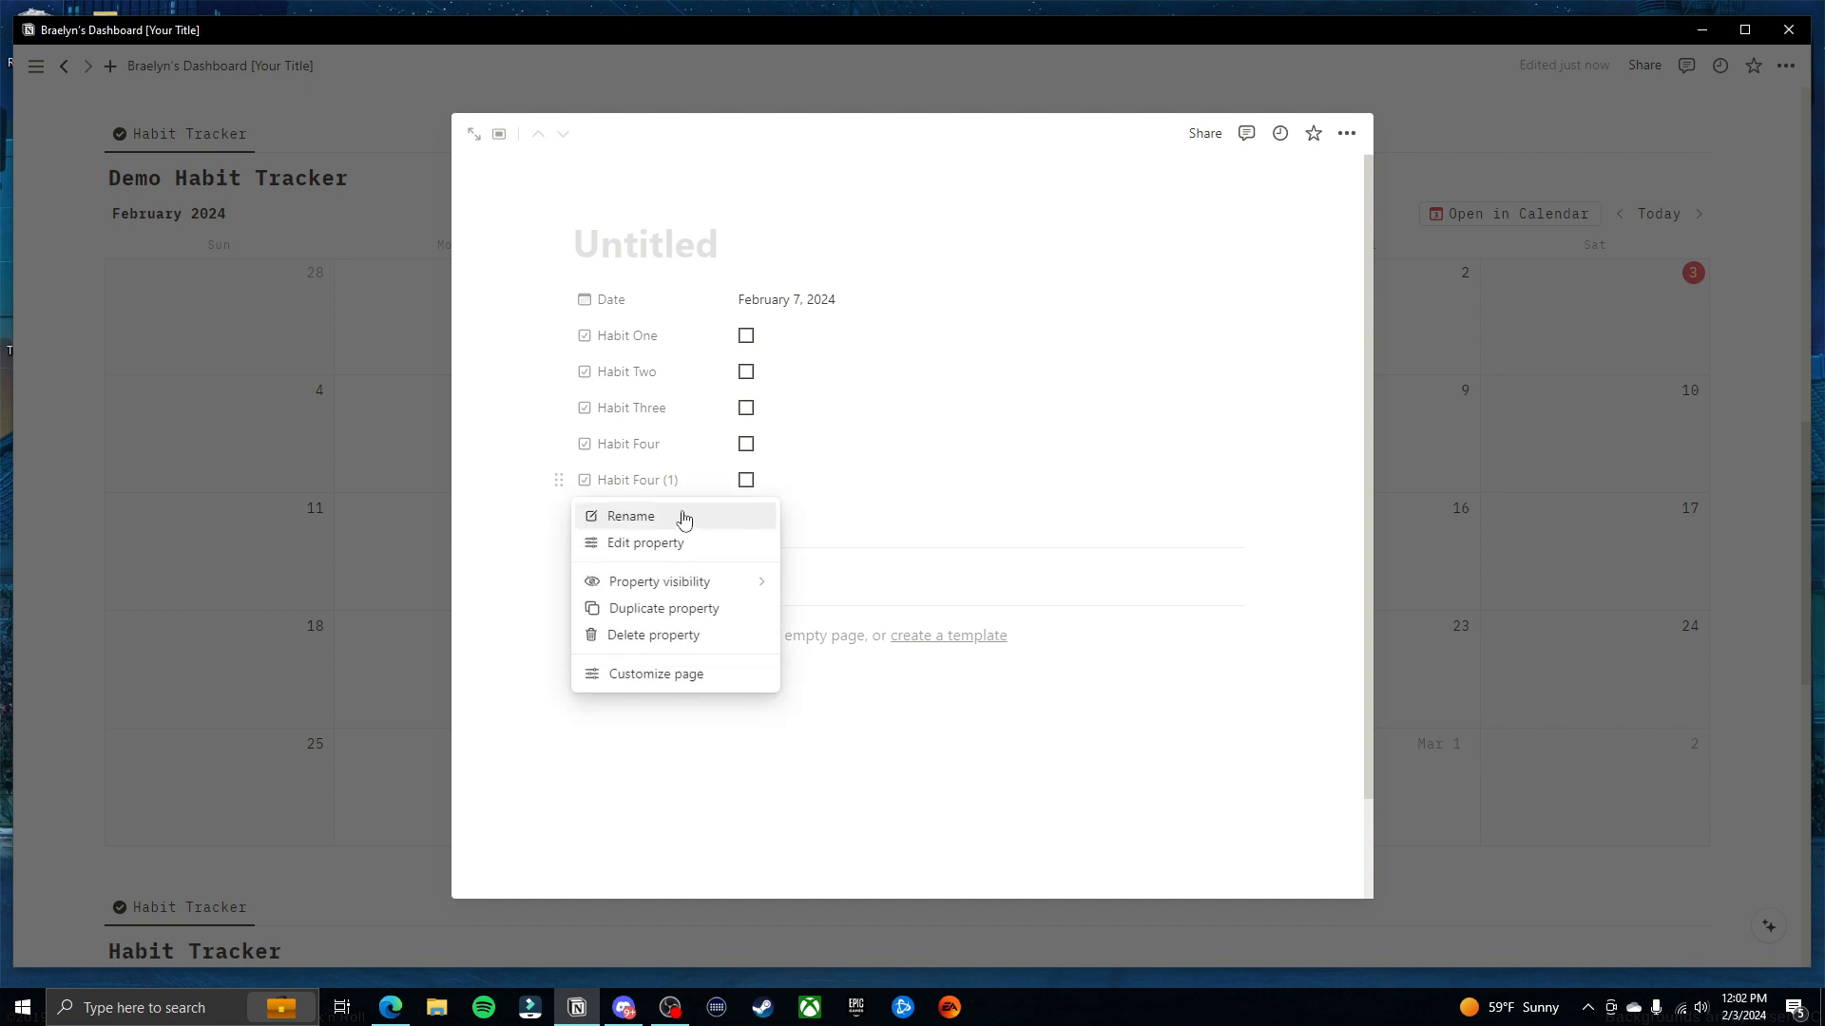
click(685, 517)
drag(679, 522, 657, 522)
text(Five)
key(Return)
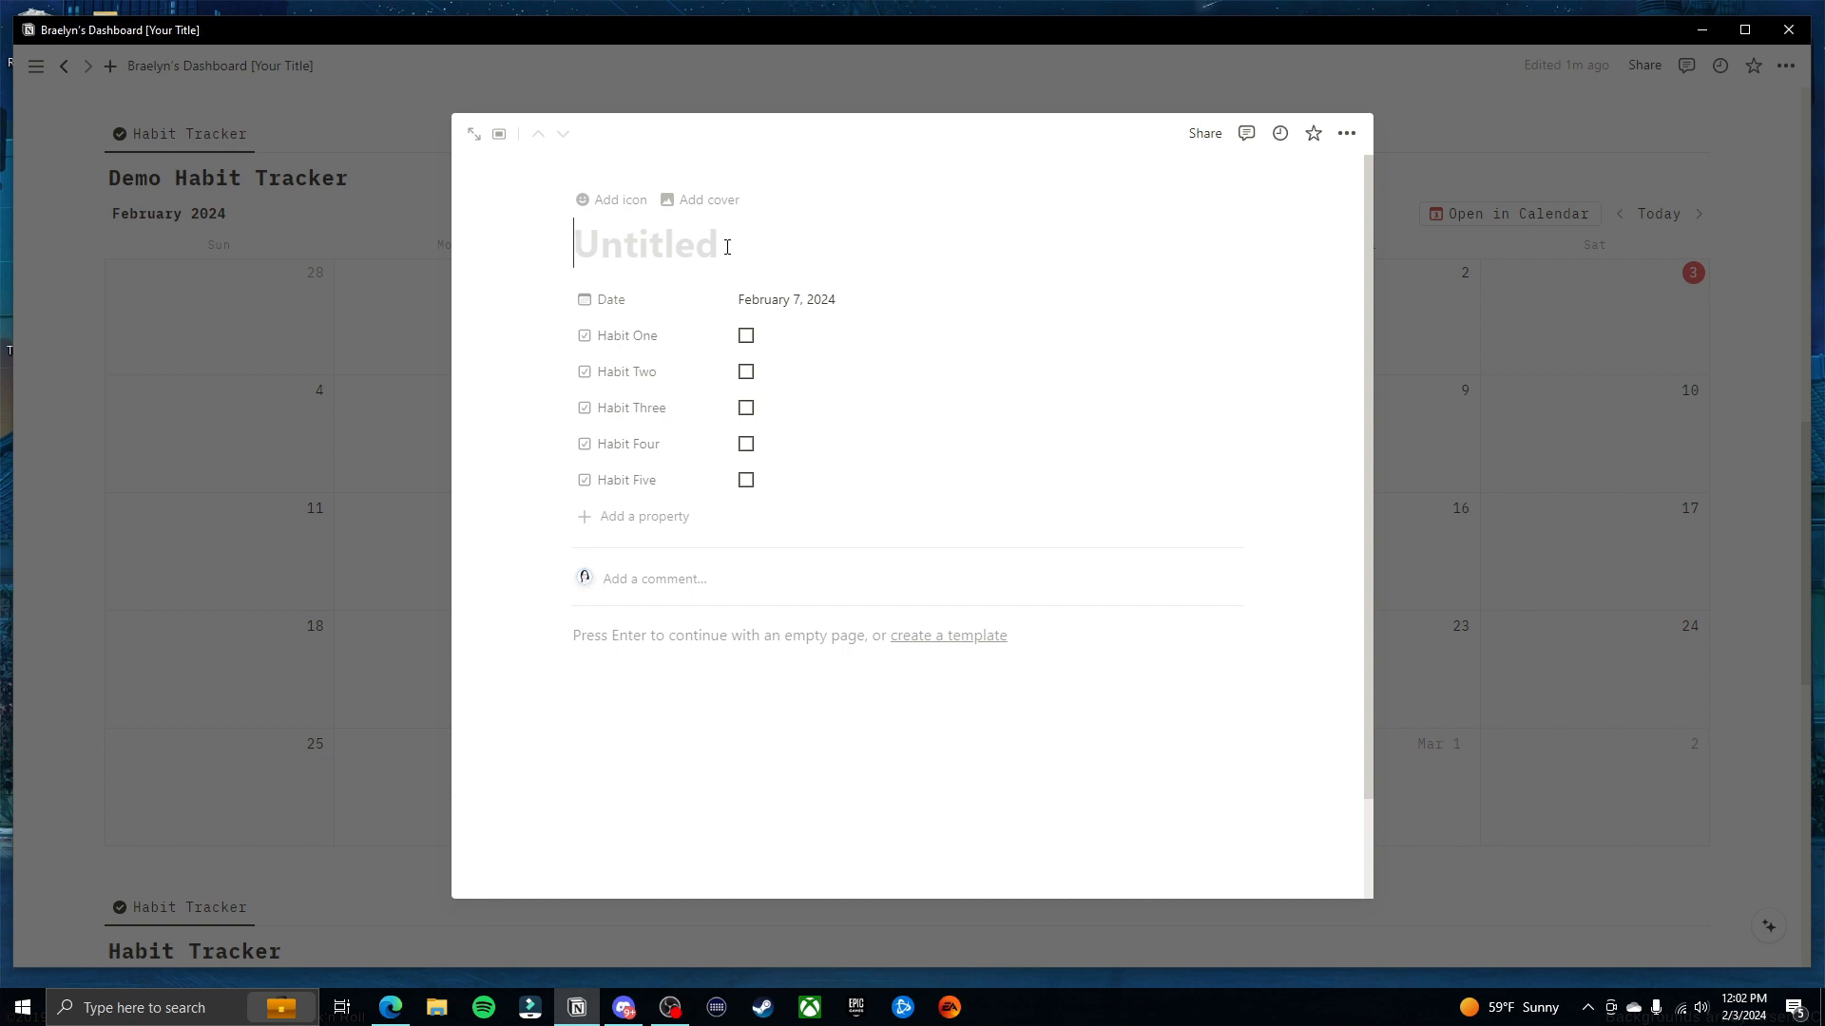
Title the February 7 entry Daily Log and close it to return to the calendar
text(Daily Log)
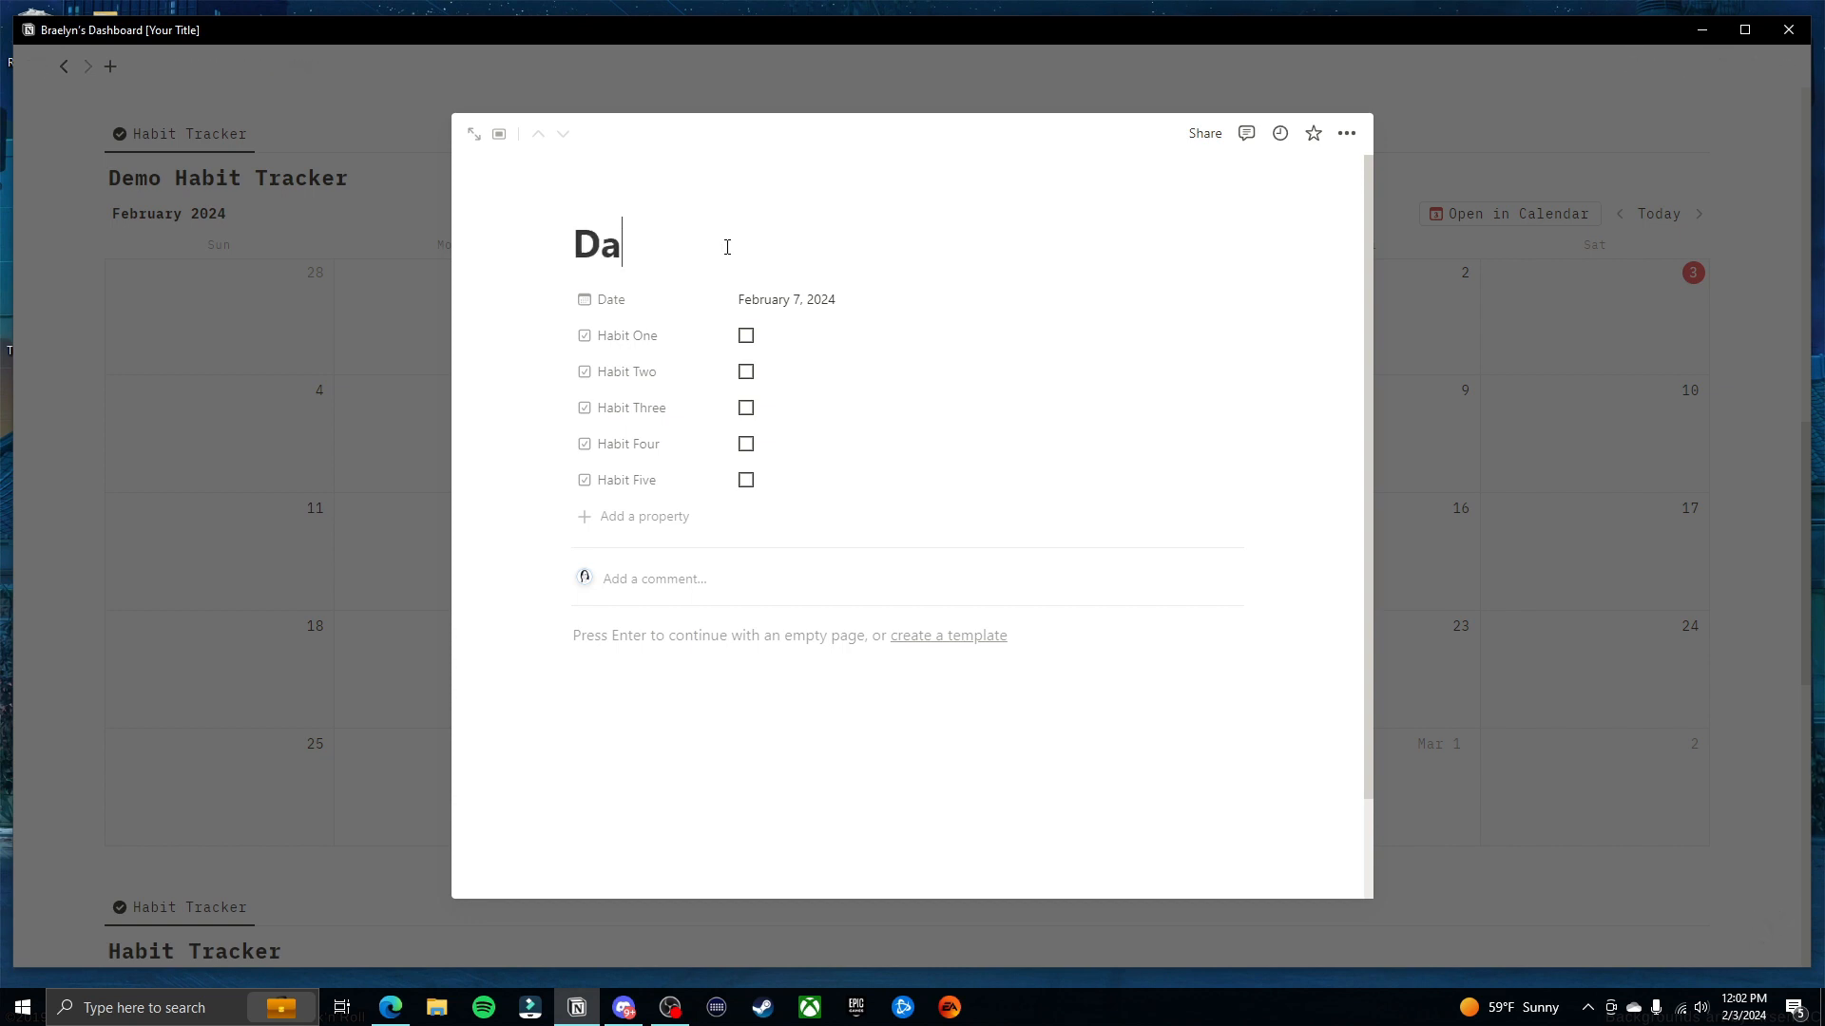
click(1442, 522)
scroll(904, 472, up, 1)
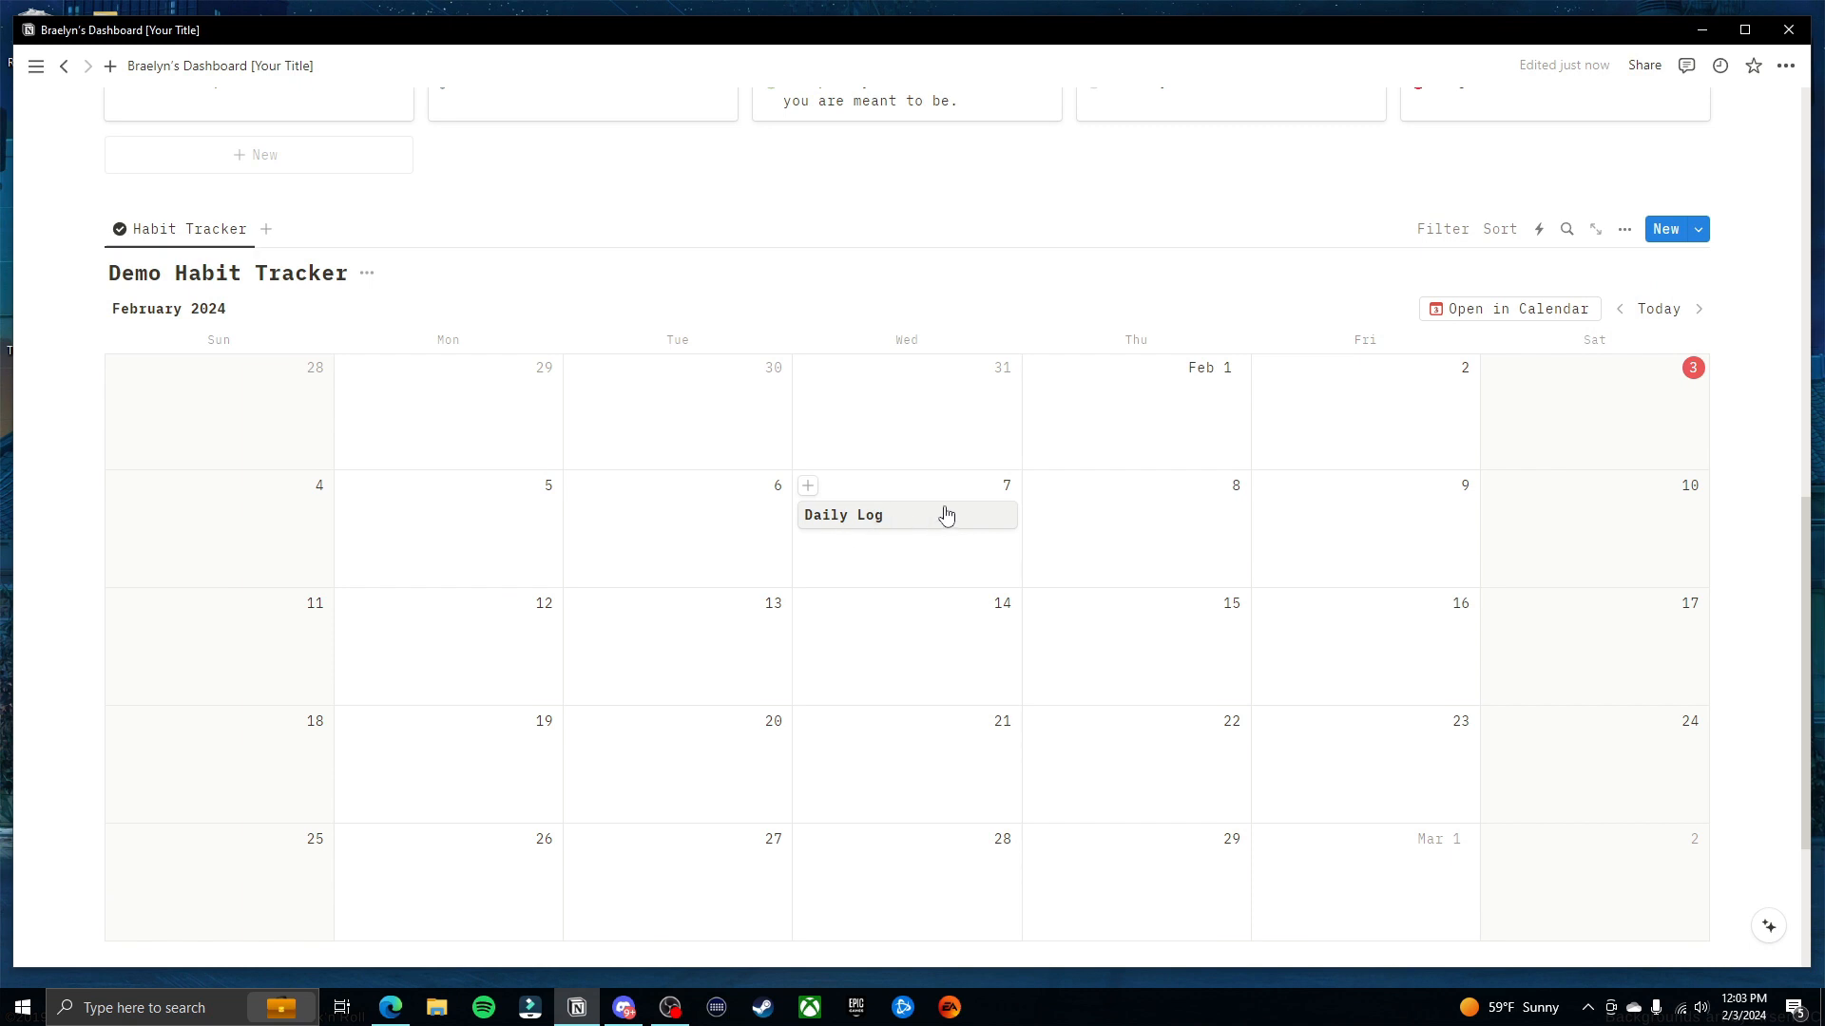
scroll(945, 514, down, 1)
scroll(1344, 436, up, 1)
scroll(1496, 340, down, 1)
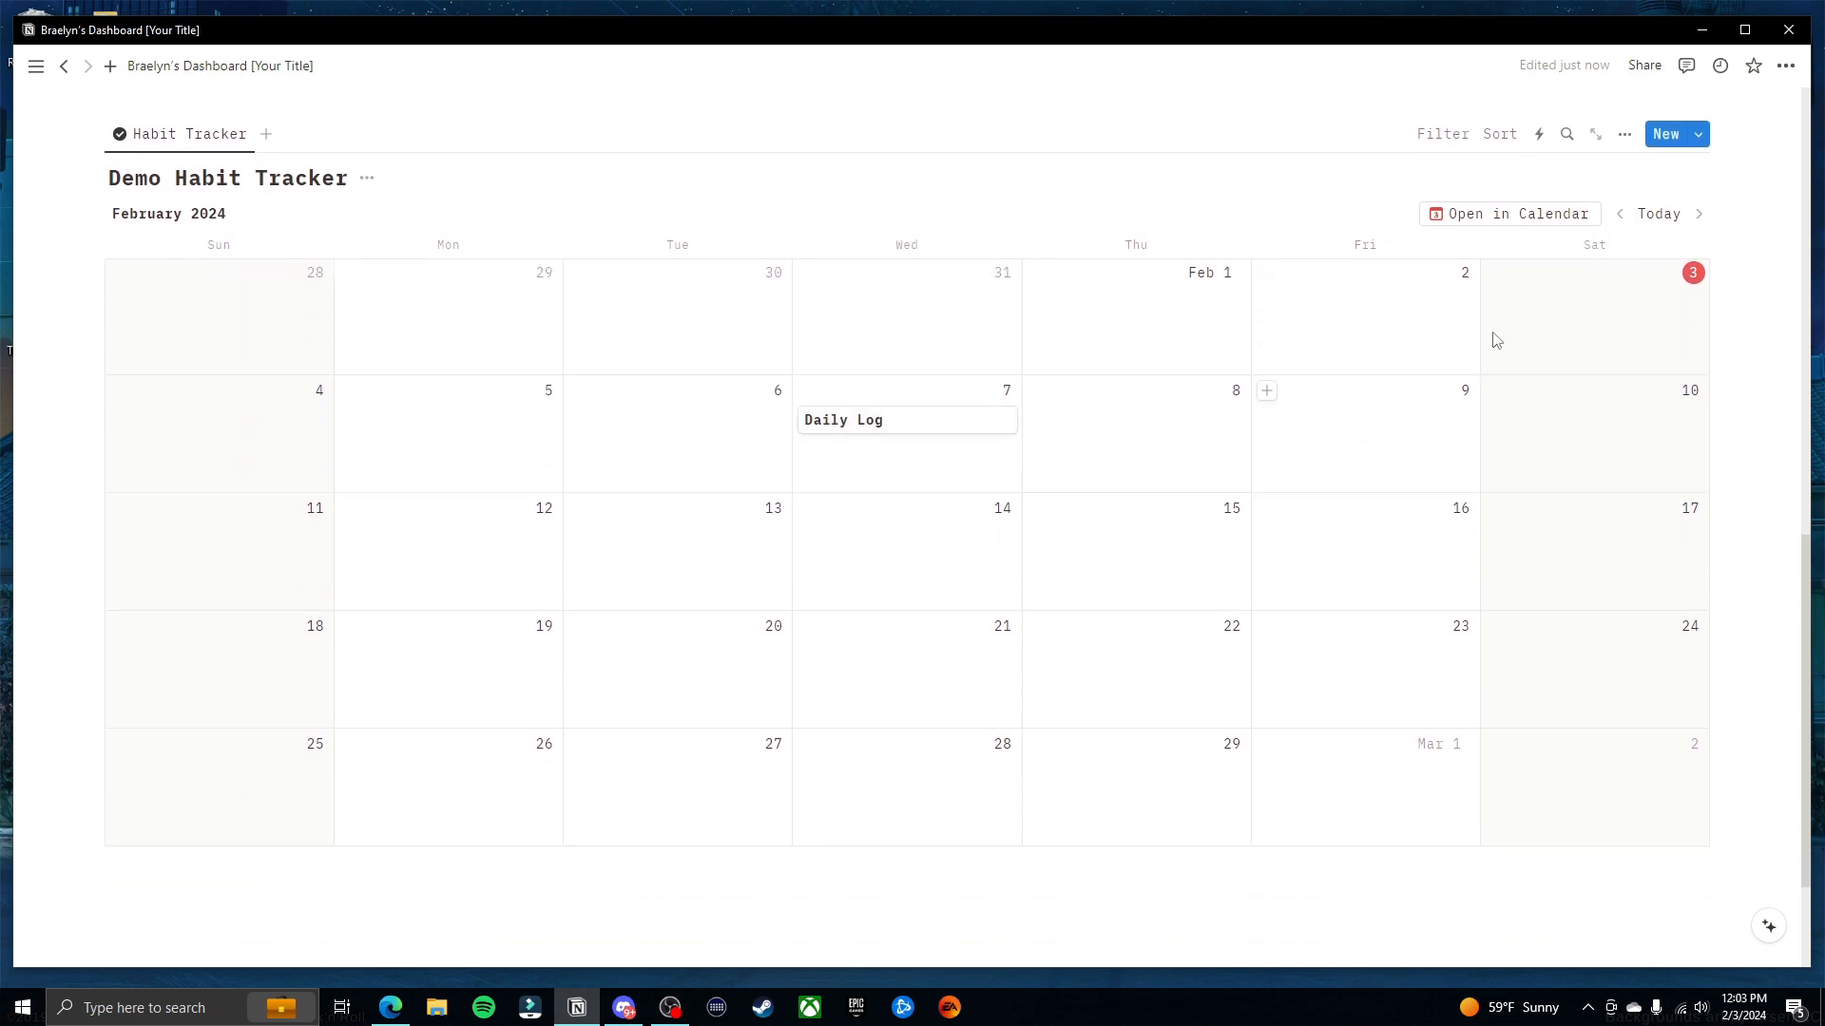
Show the Habit One to Habit Five properties on the Demo Habit Tracker calendar cards, leaving Date hidden
click(1626, 136)
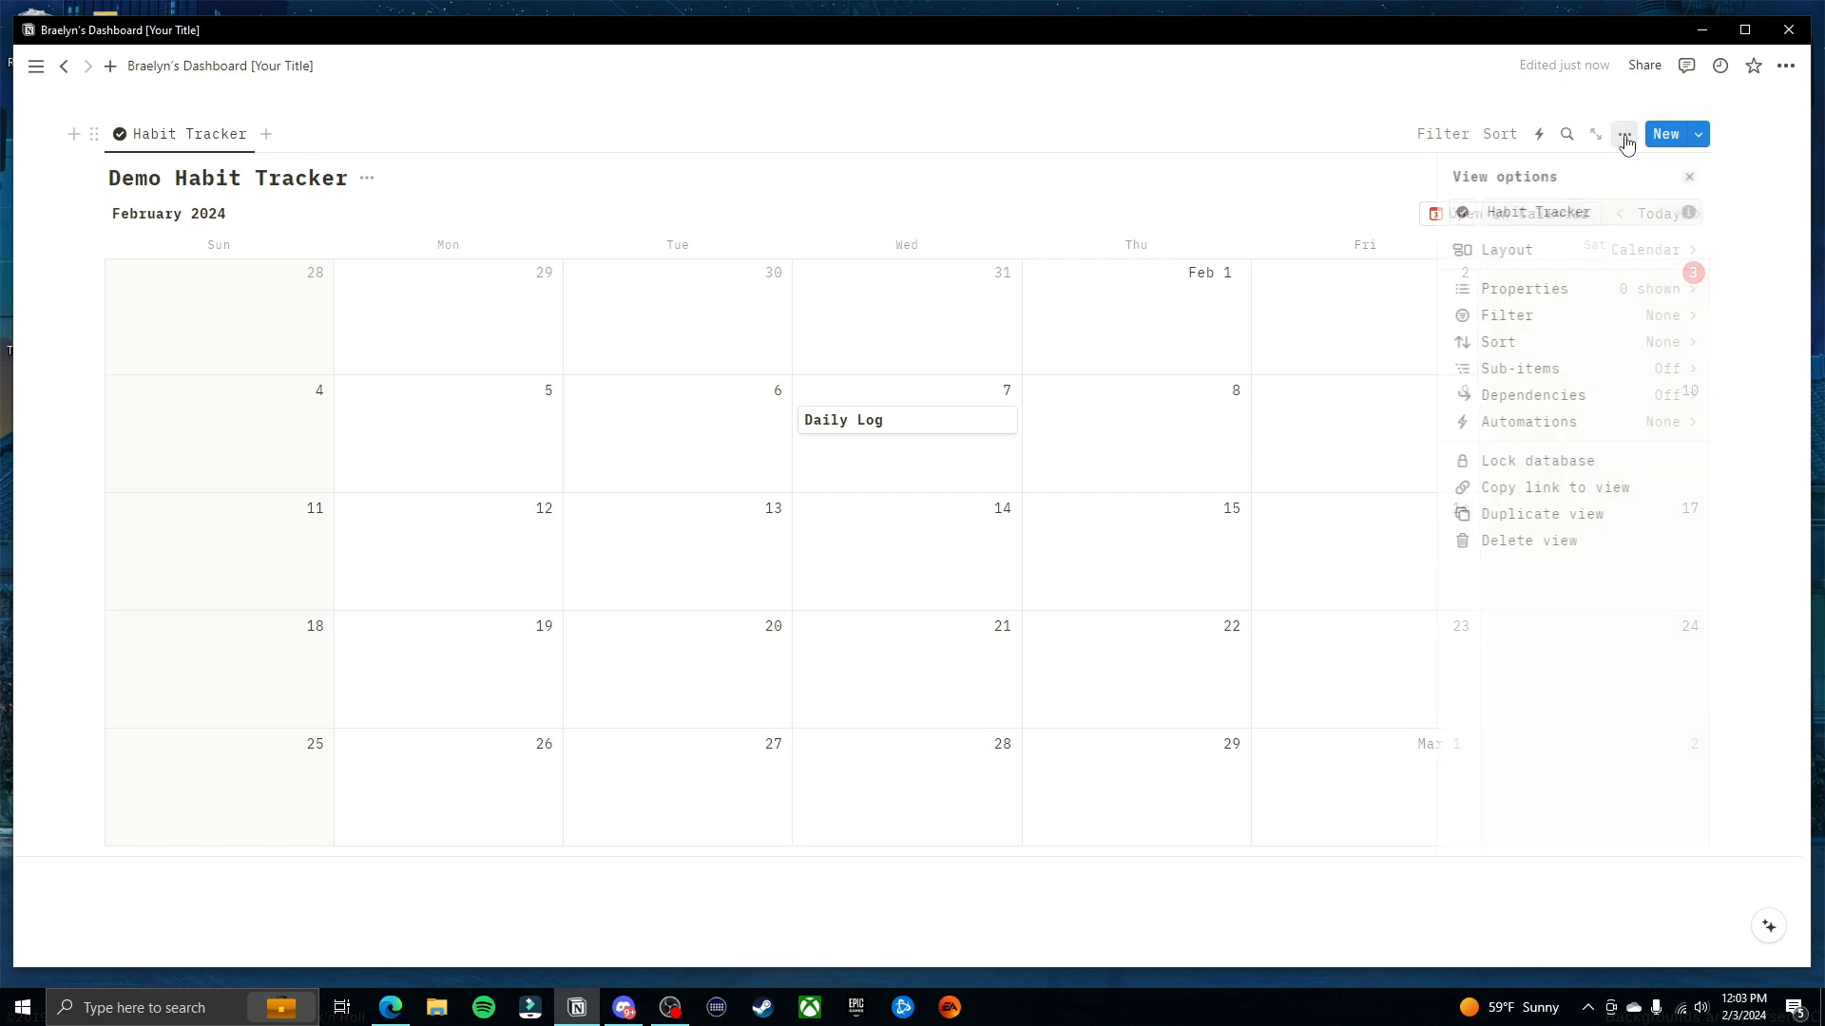
click(1628, 300)
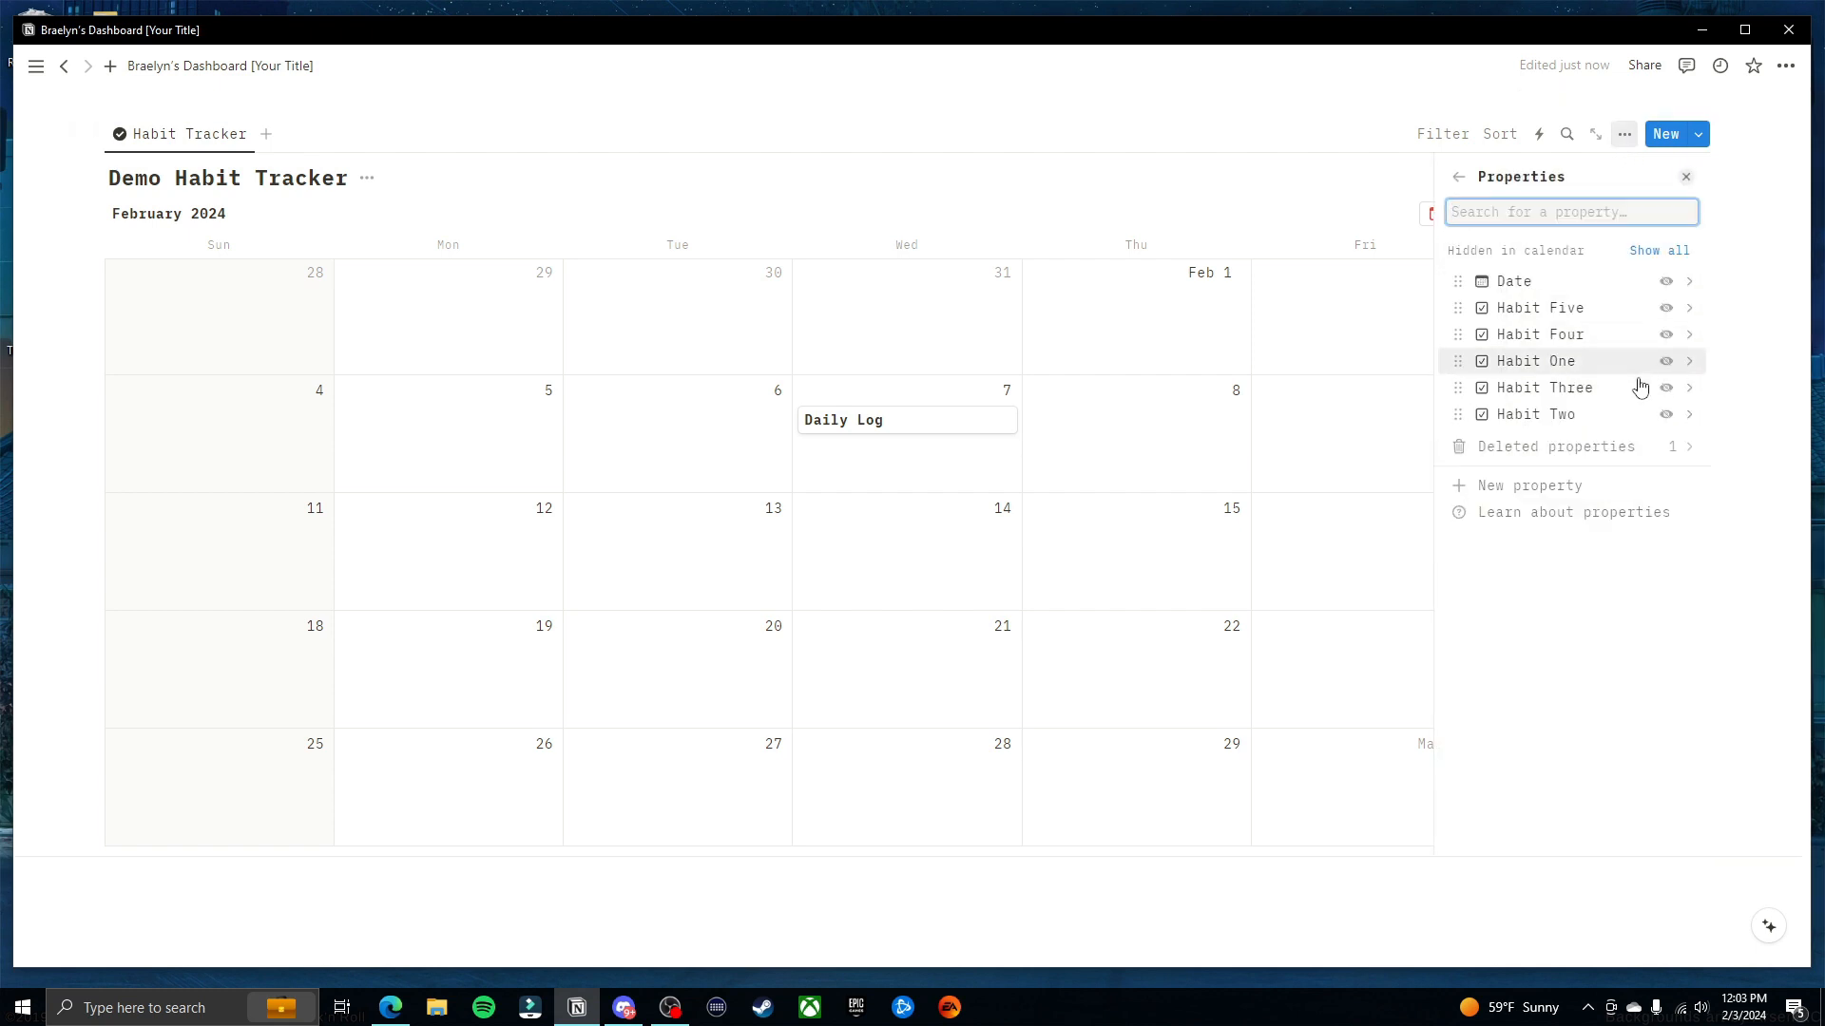
click(1666, 425)
click(1666, 371)
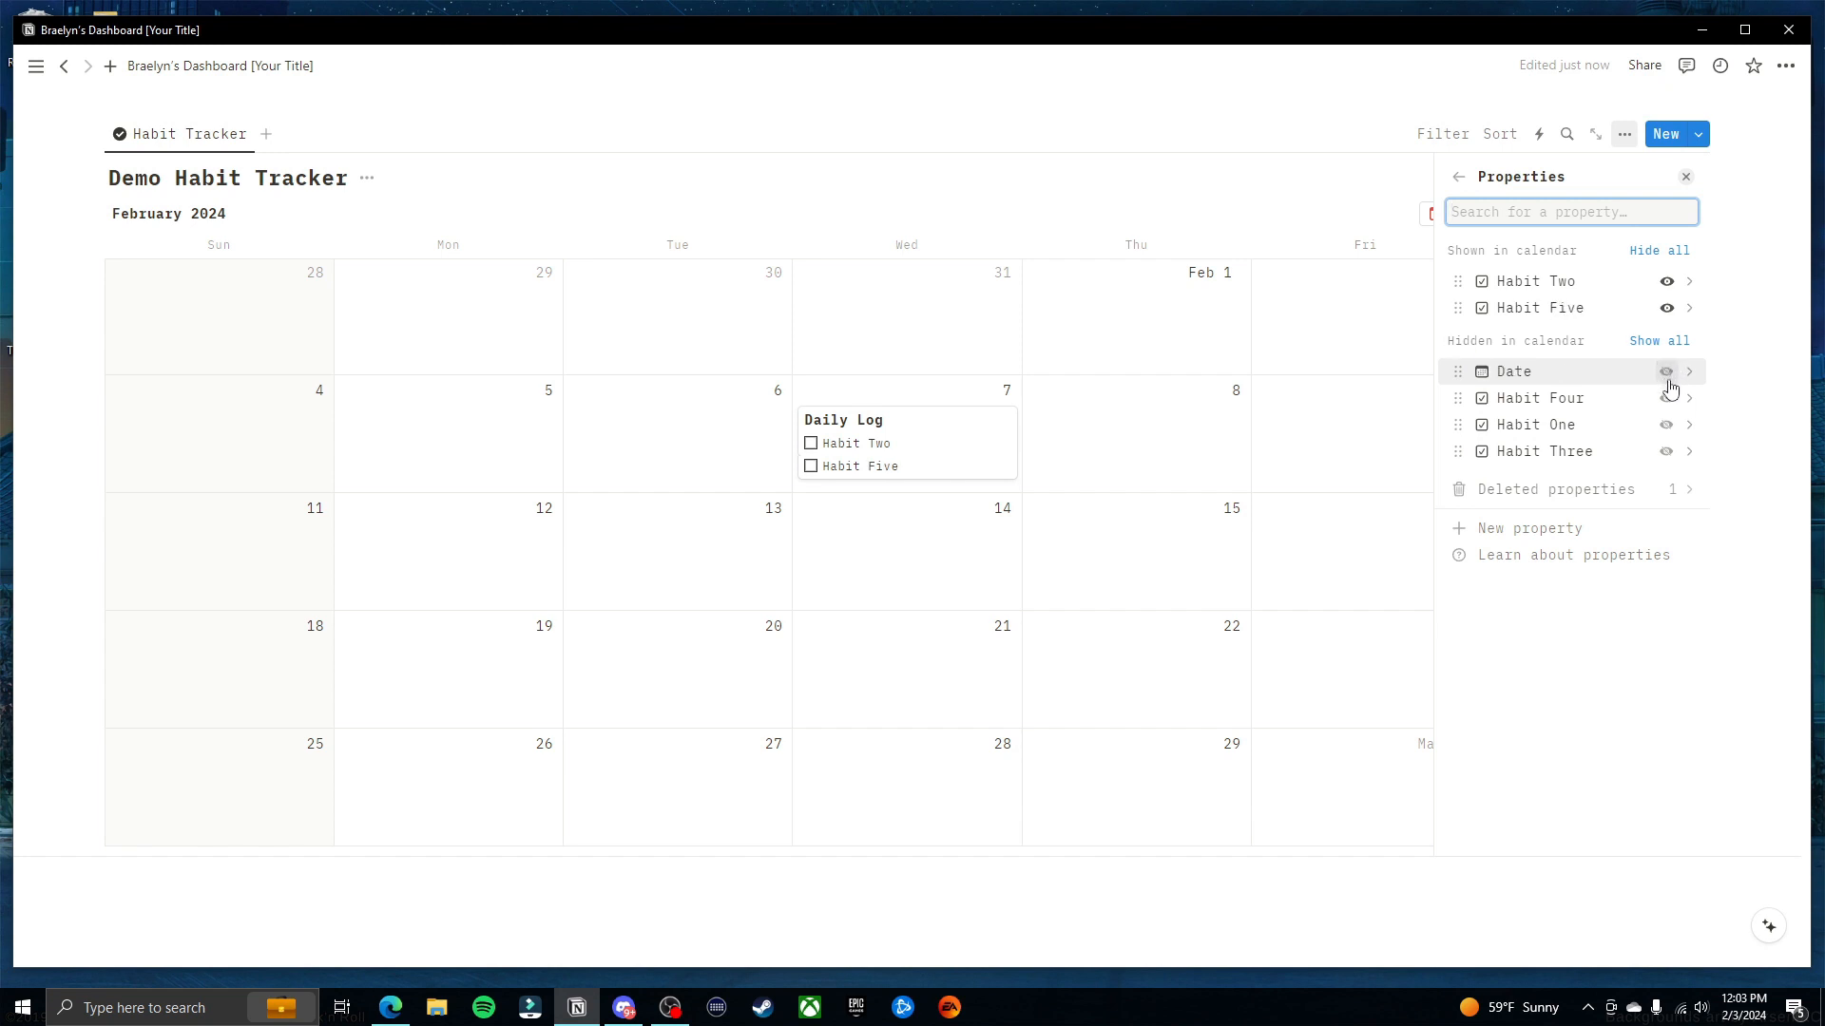
click(1666, 398)
click(1666, 425)
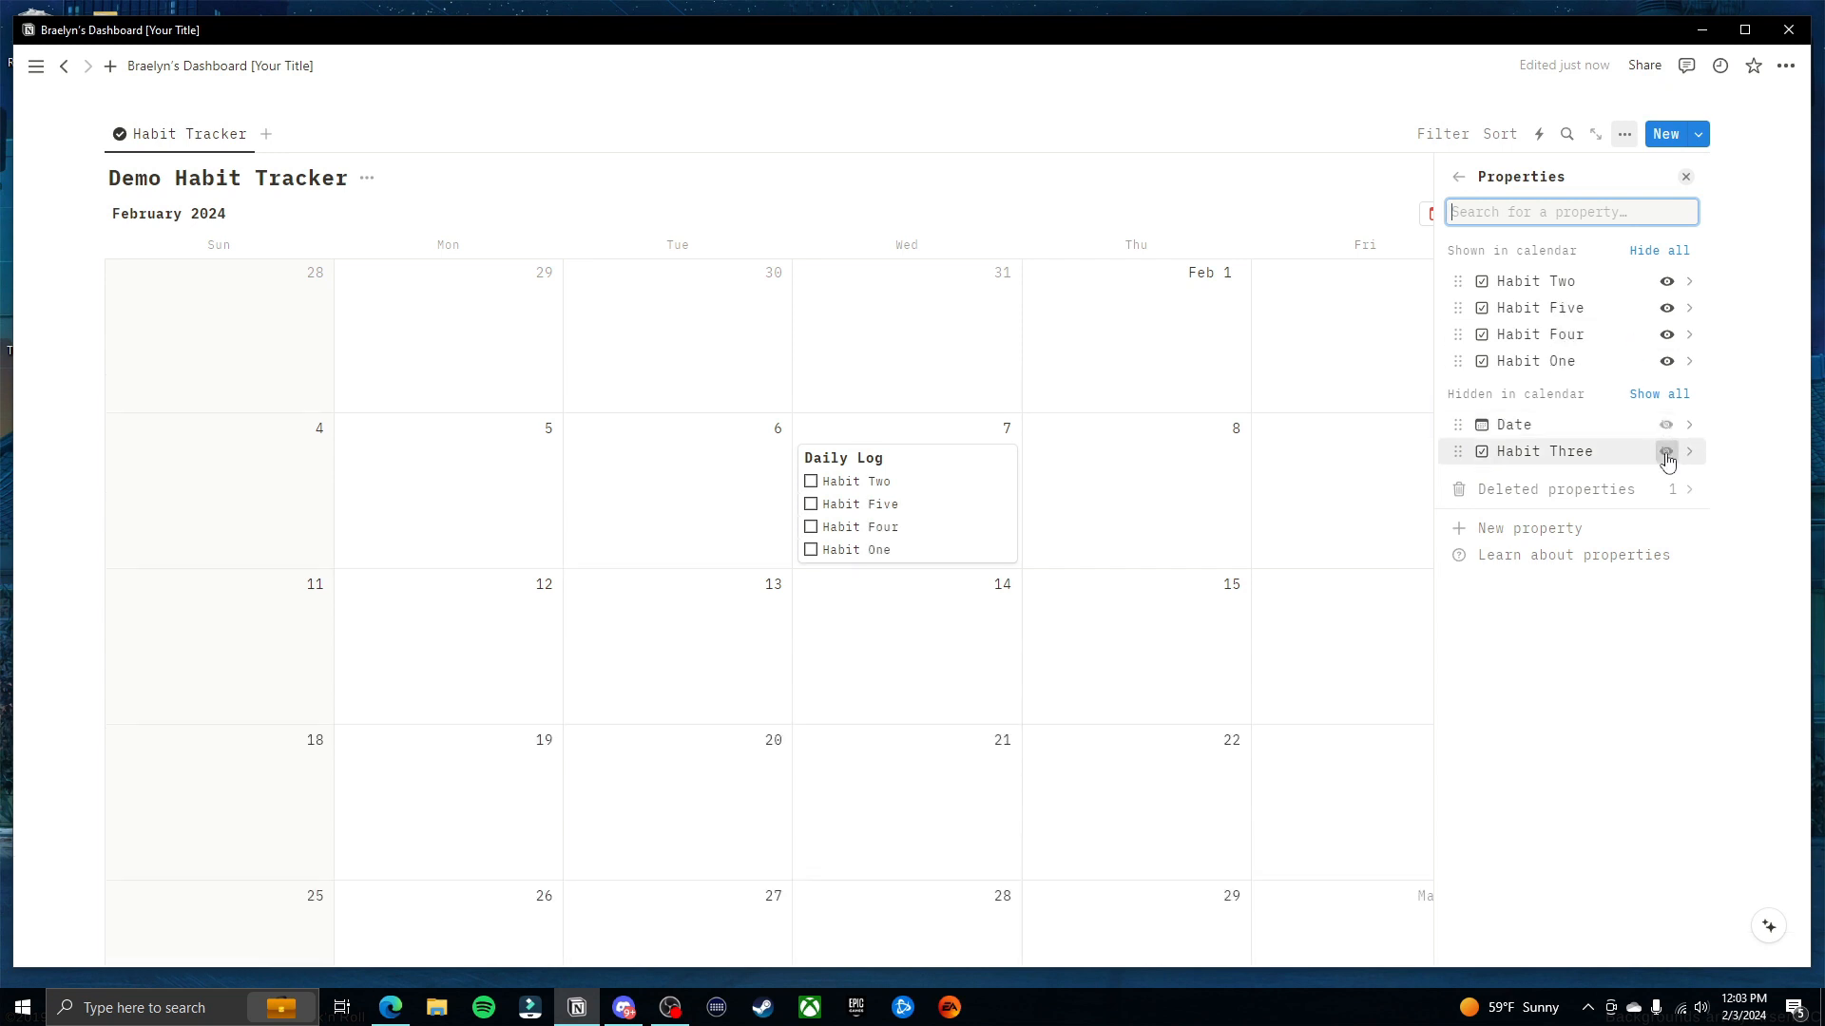
click(1666, 452)
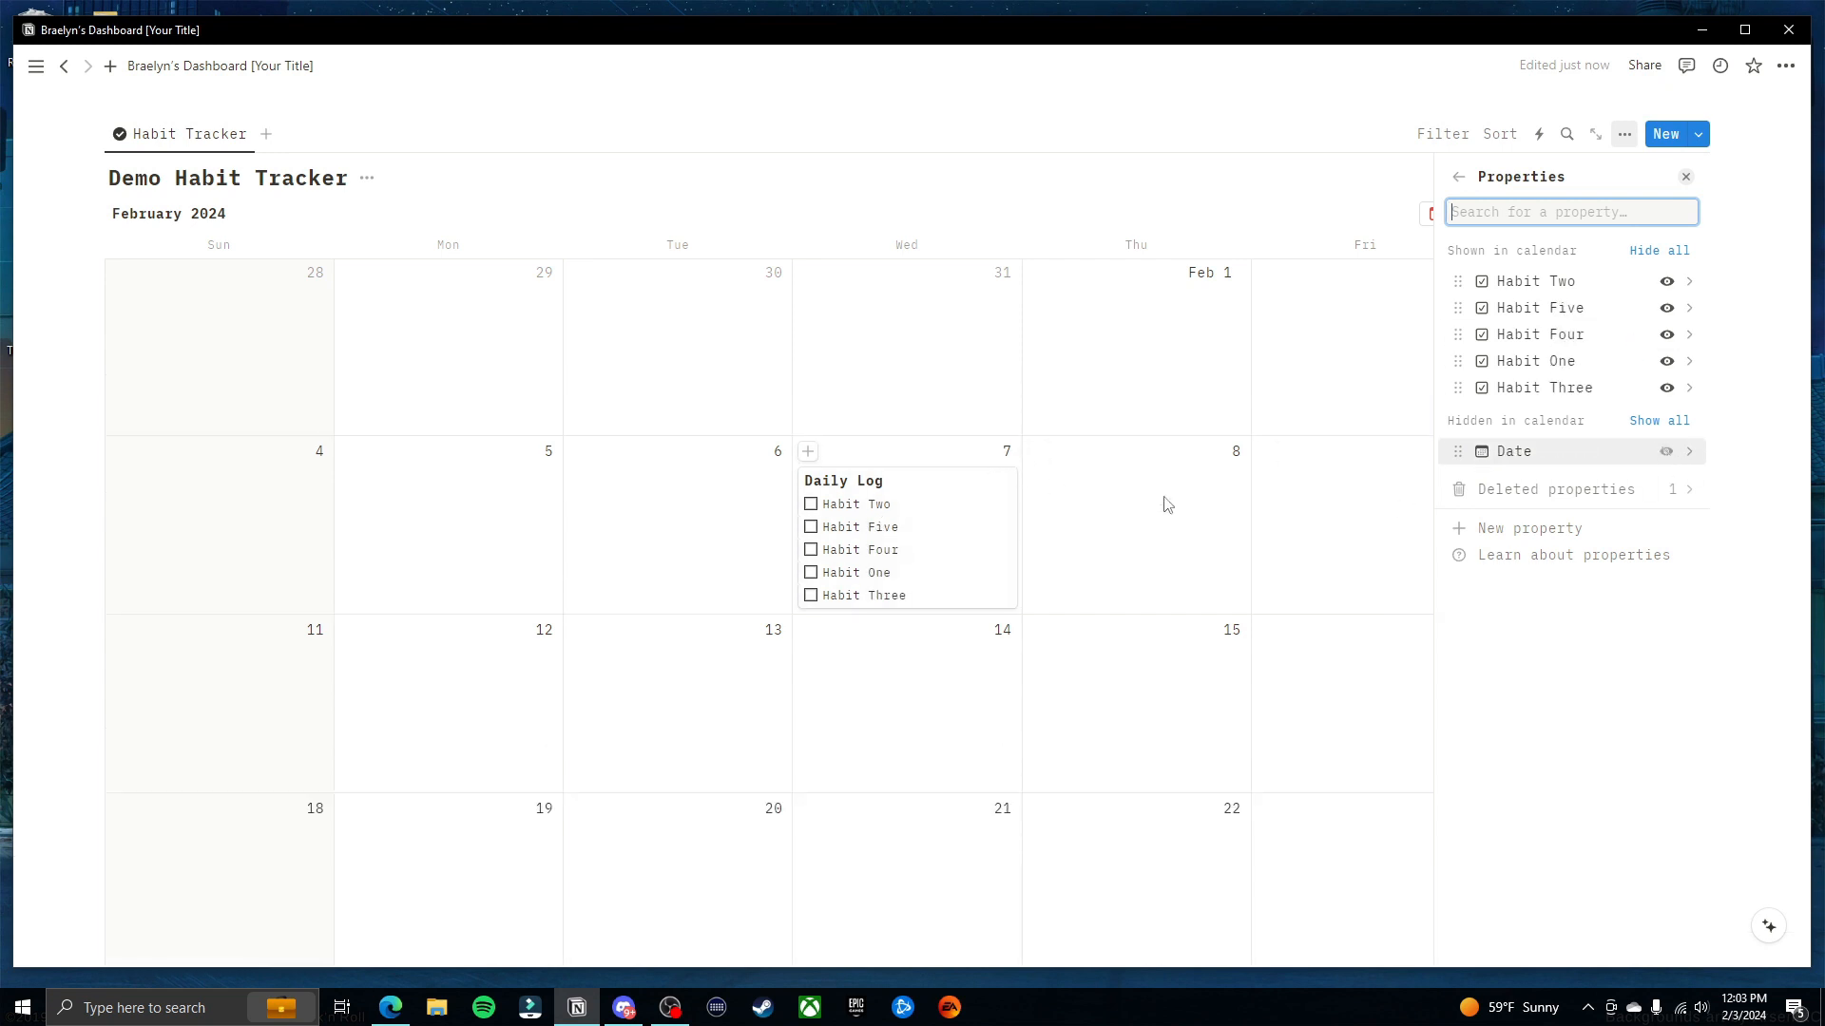
click(974, 705)
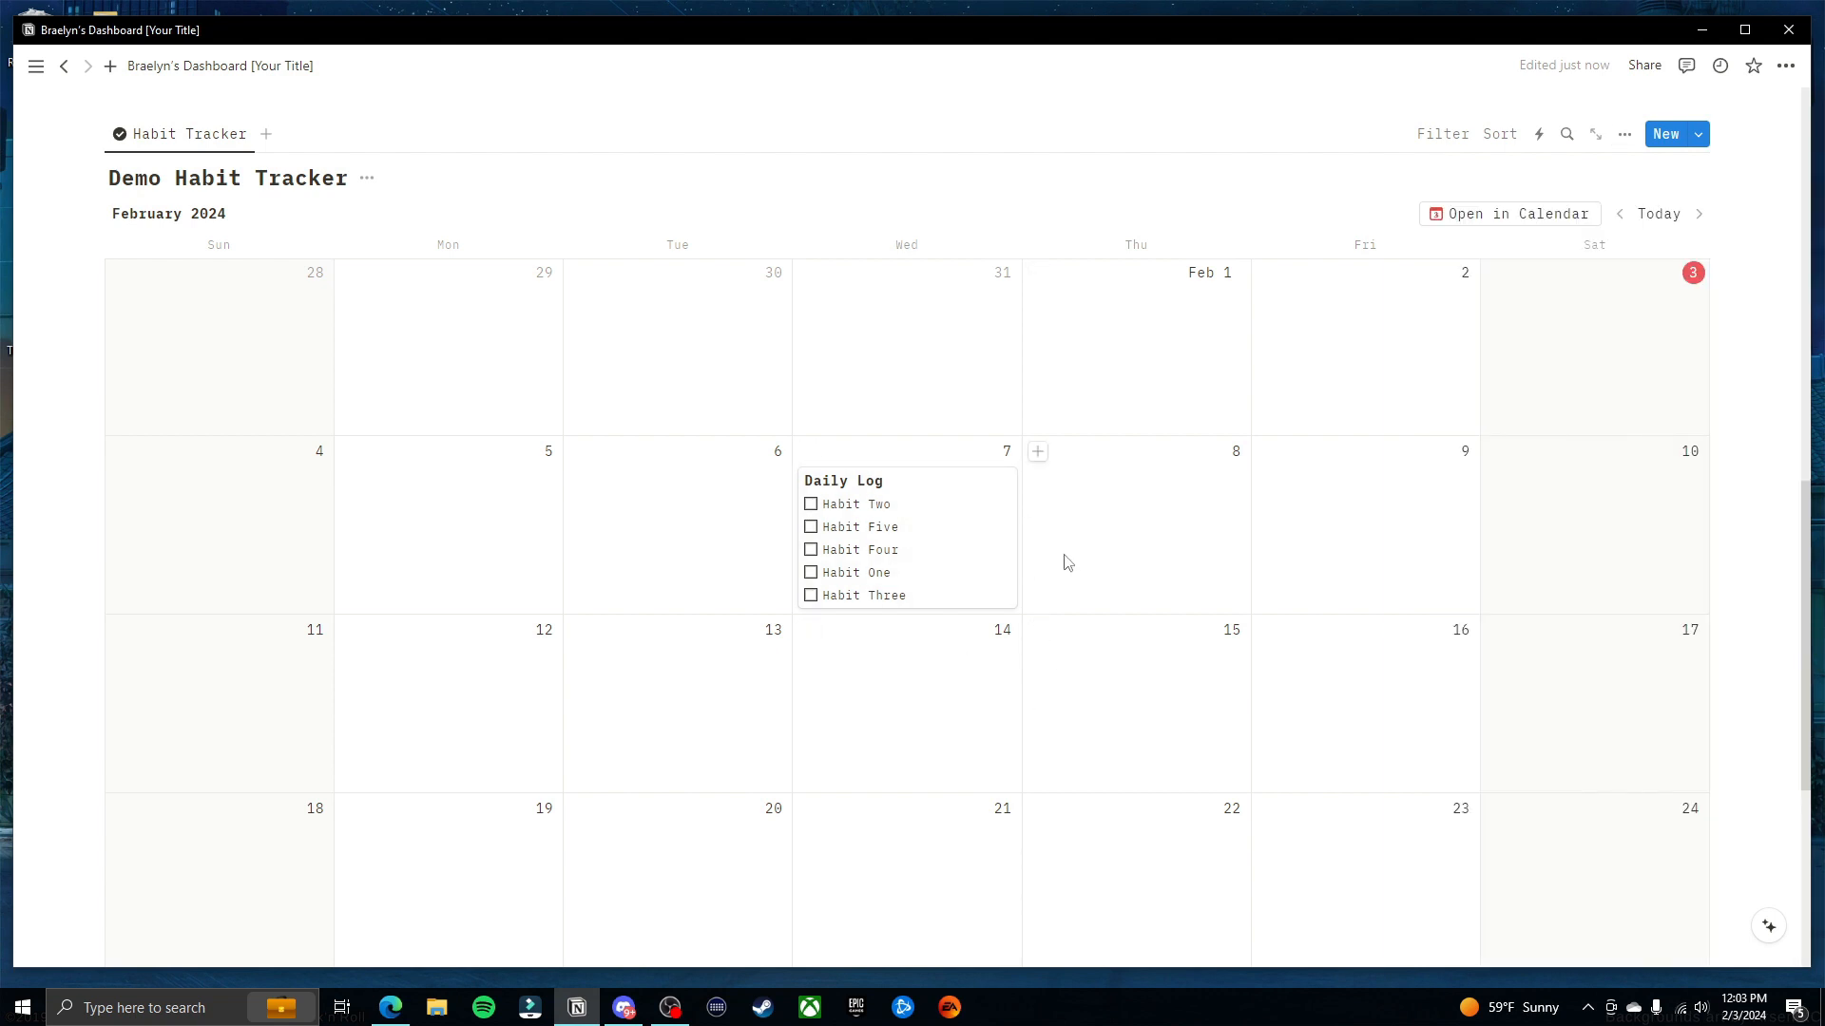
Try ticking off the habits on the February 7 Daily Log card and clear all their checkboxes again
scroll(1067, 563, down, 1)
scroll(1154, 579, up, 1)
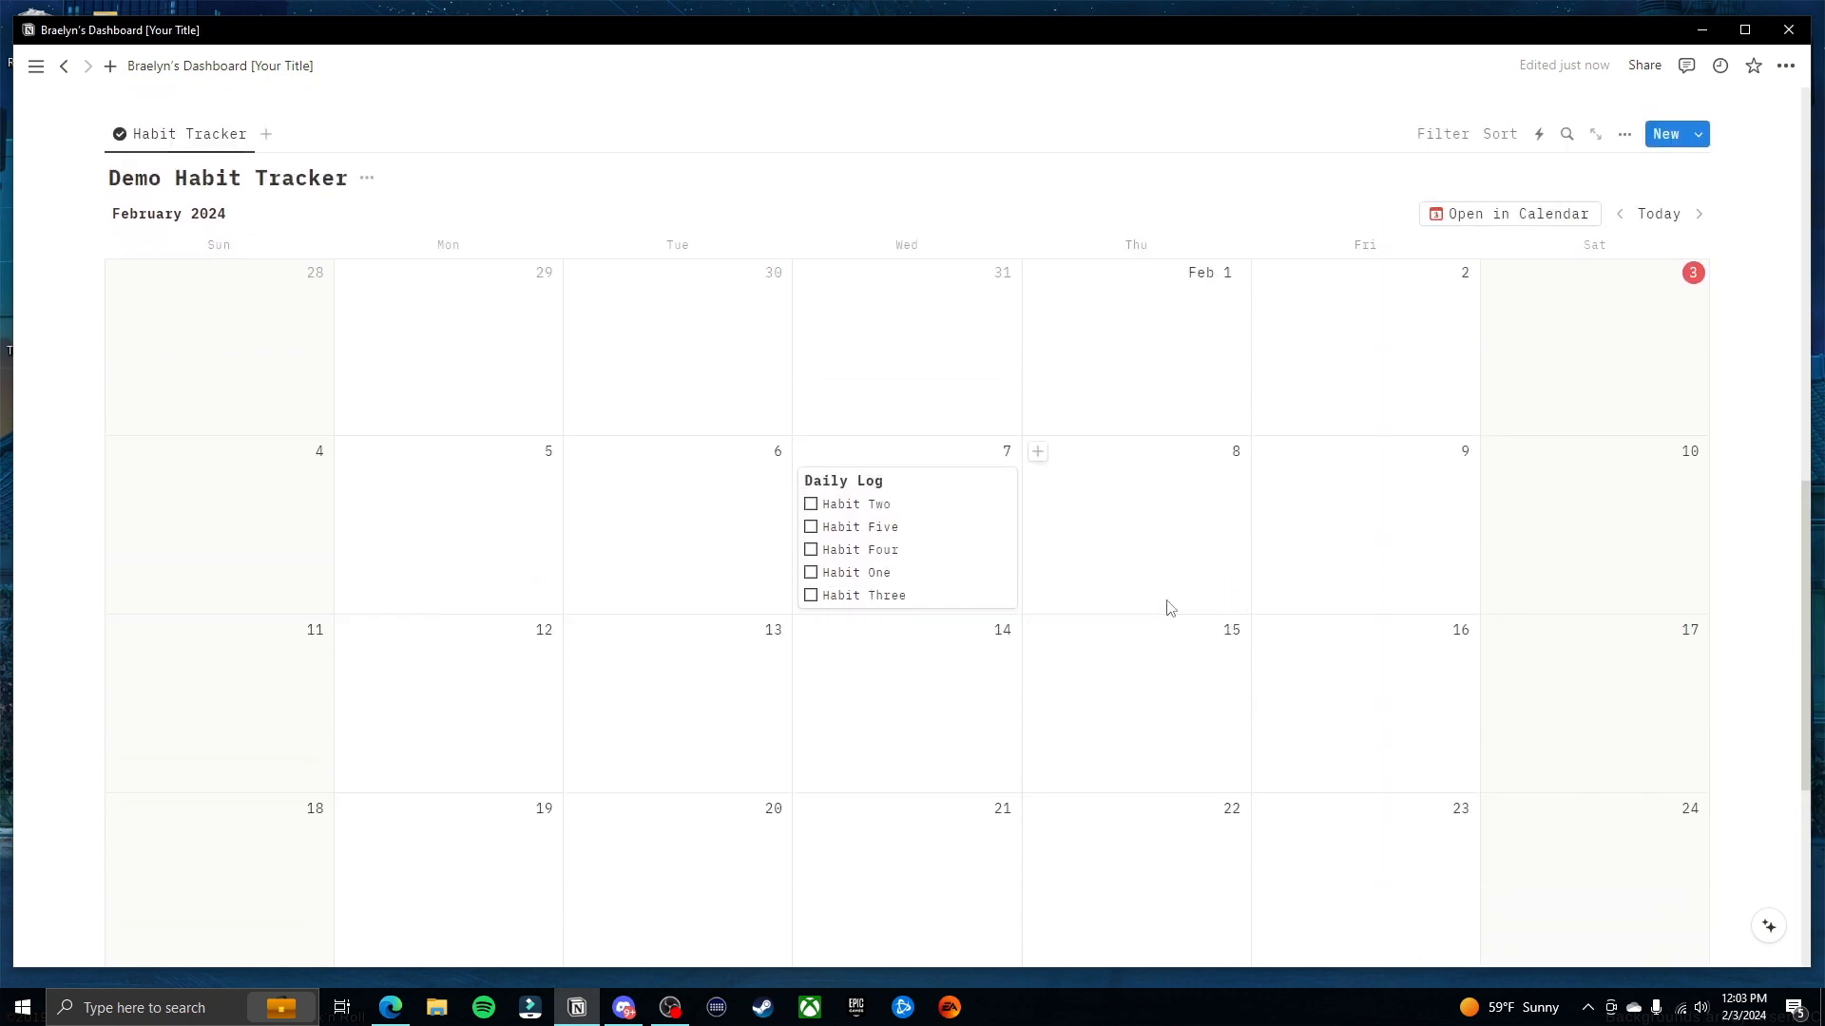
click(810, 572)
click(811, 549)
click(811, 526)
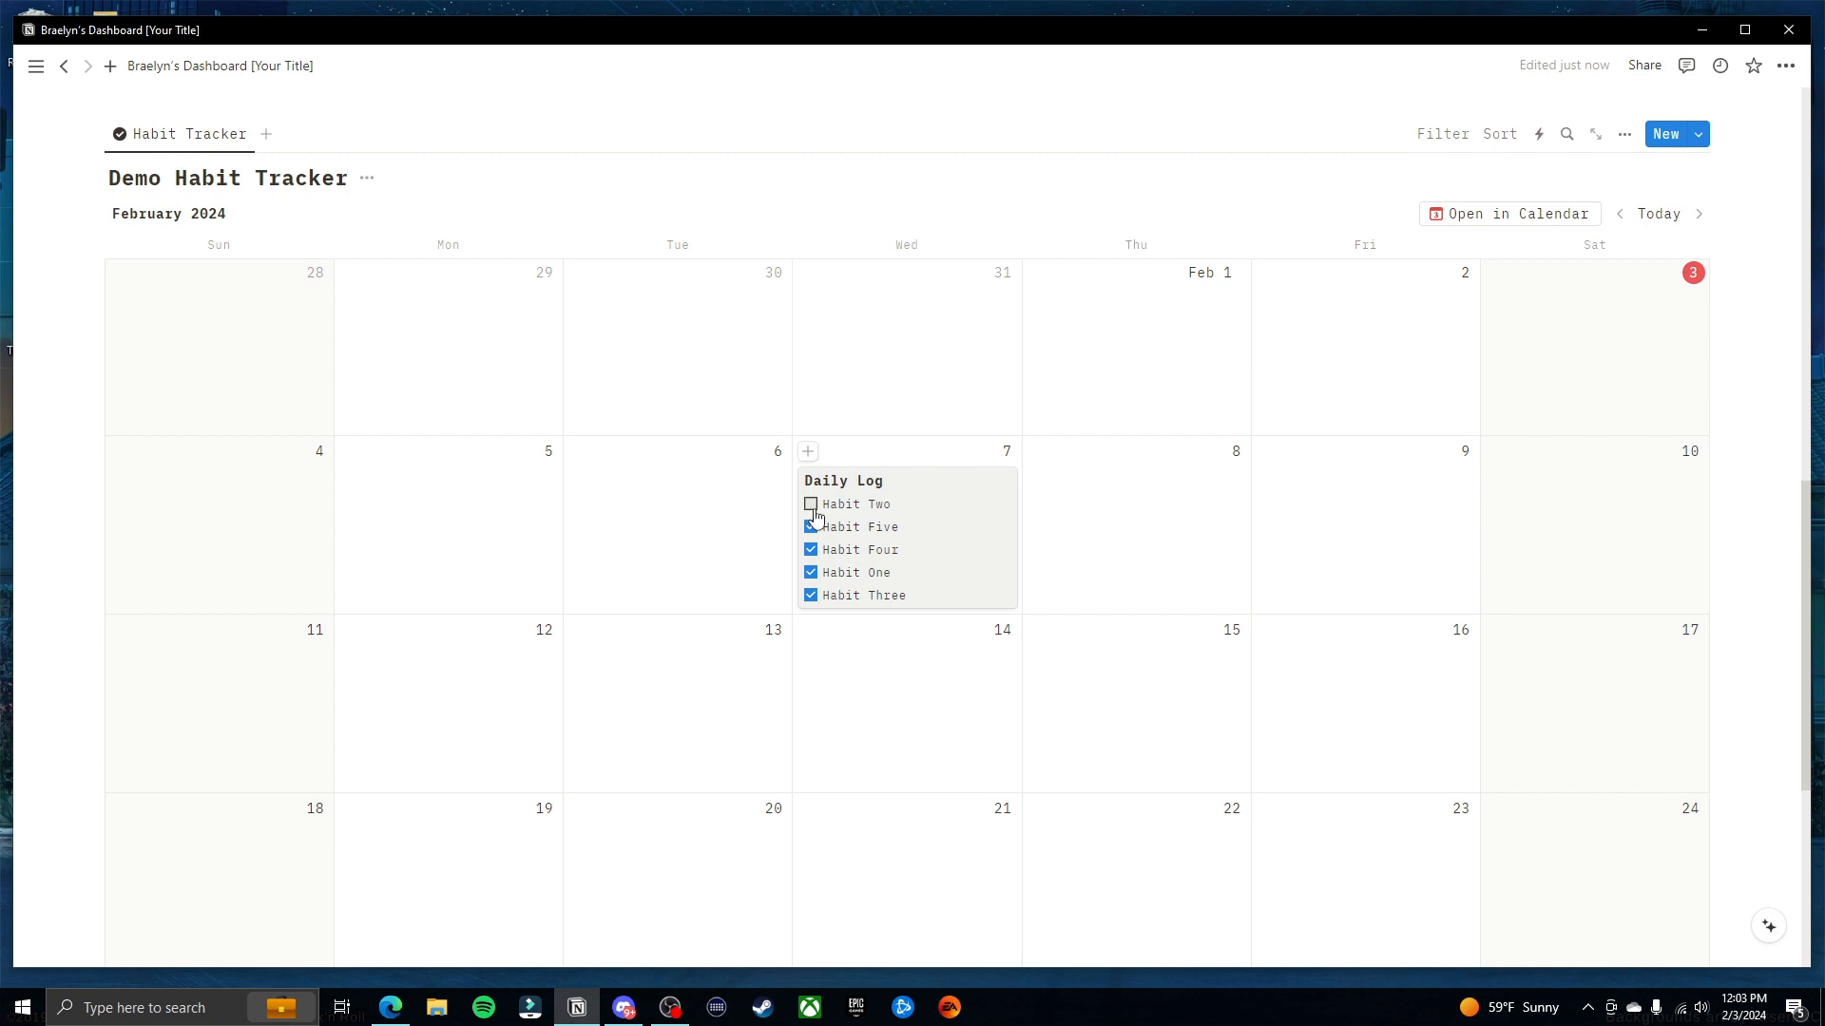
click(810, 527)
click(811, 504)
click(810, 550)
click(811, 572)
click(811, 595)
Add an entry titled Daily Log on February 8 in the calendar and delete it again
scroll(1149, 567, down, 2)
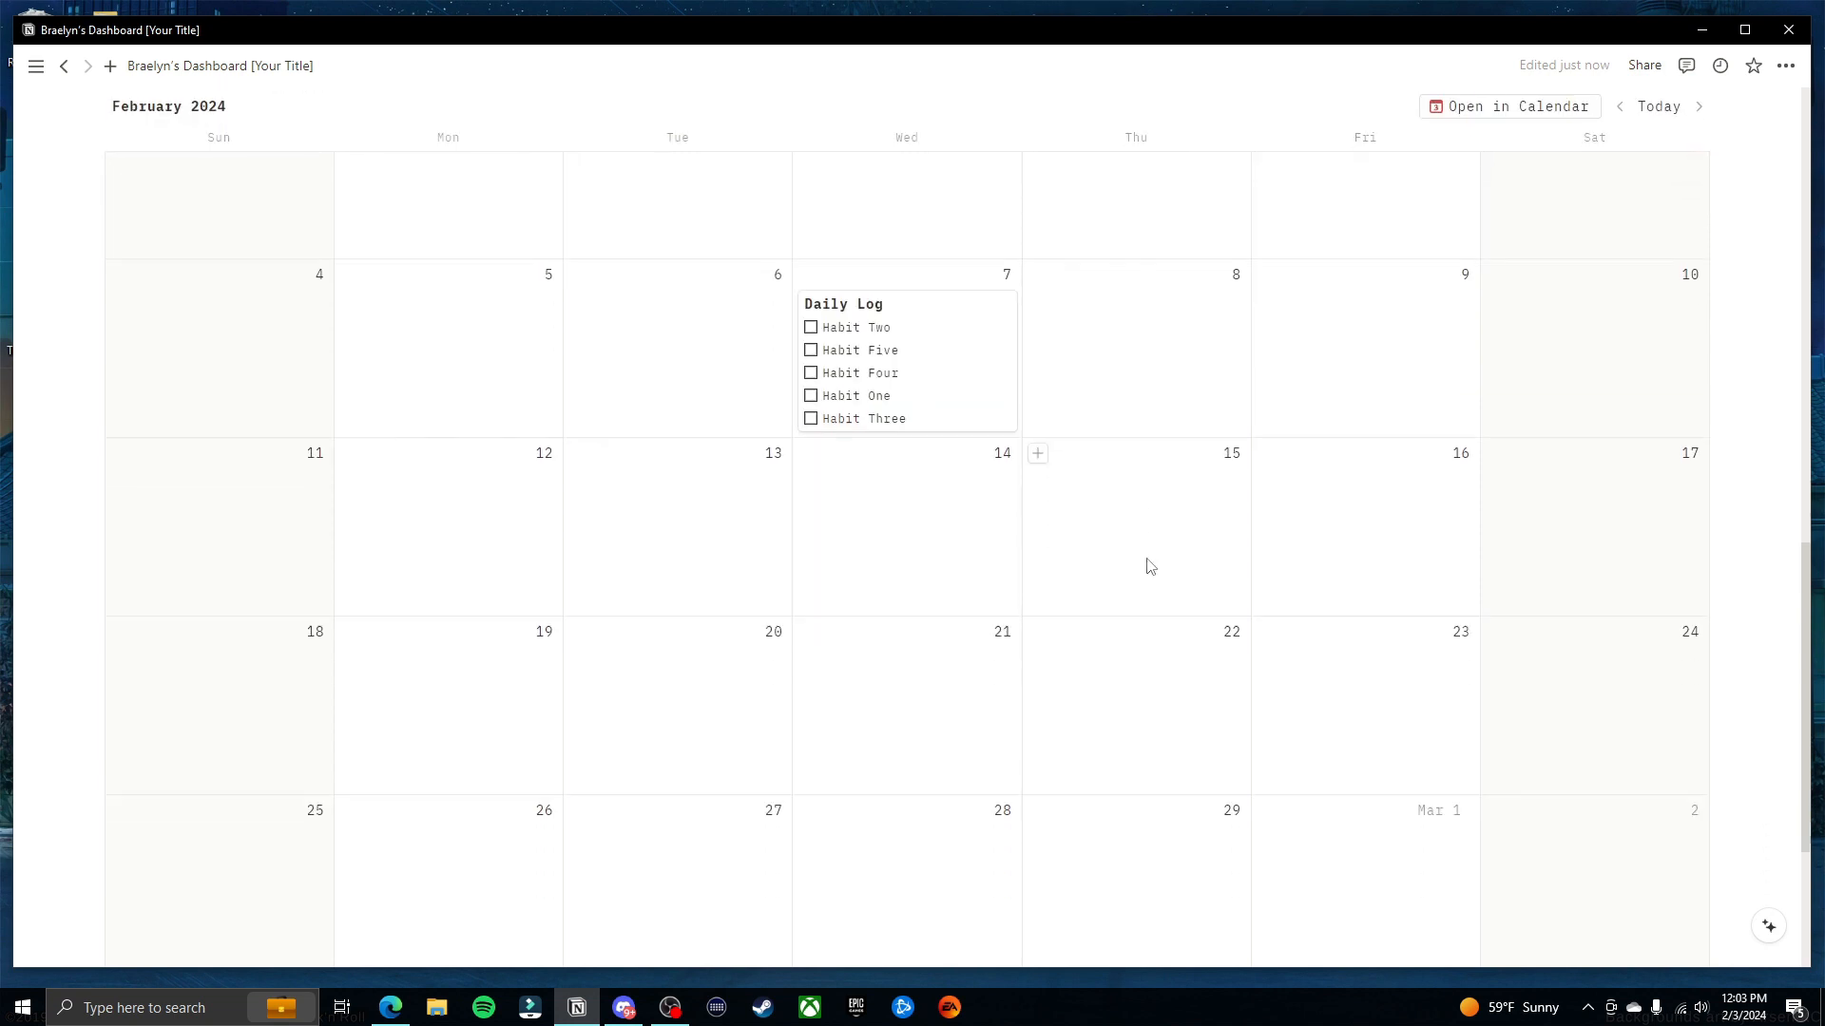
scroll(1146, 557, up, 1)
scroll(1169, 538, up, 1)
scroll(1195, 518, down, 1)
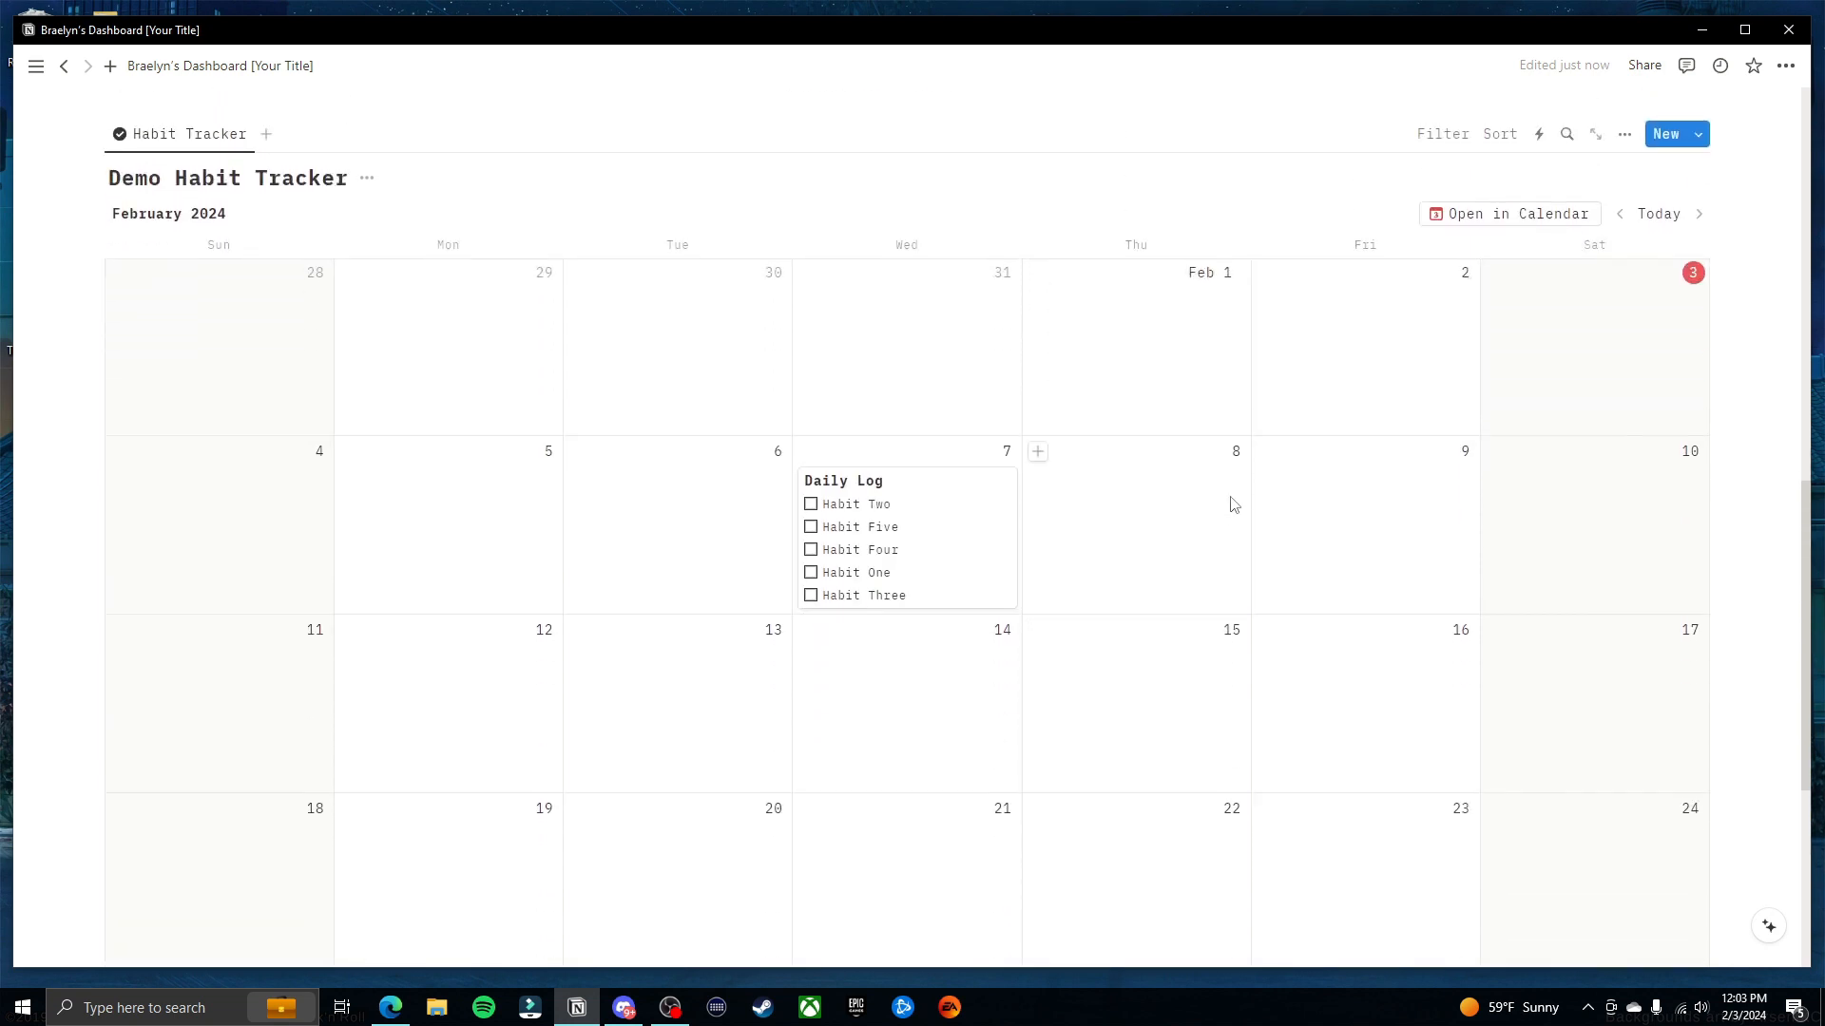
scroll(1252, 489, up, 1)
click(1038, 548)
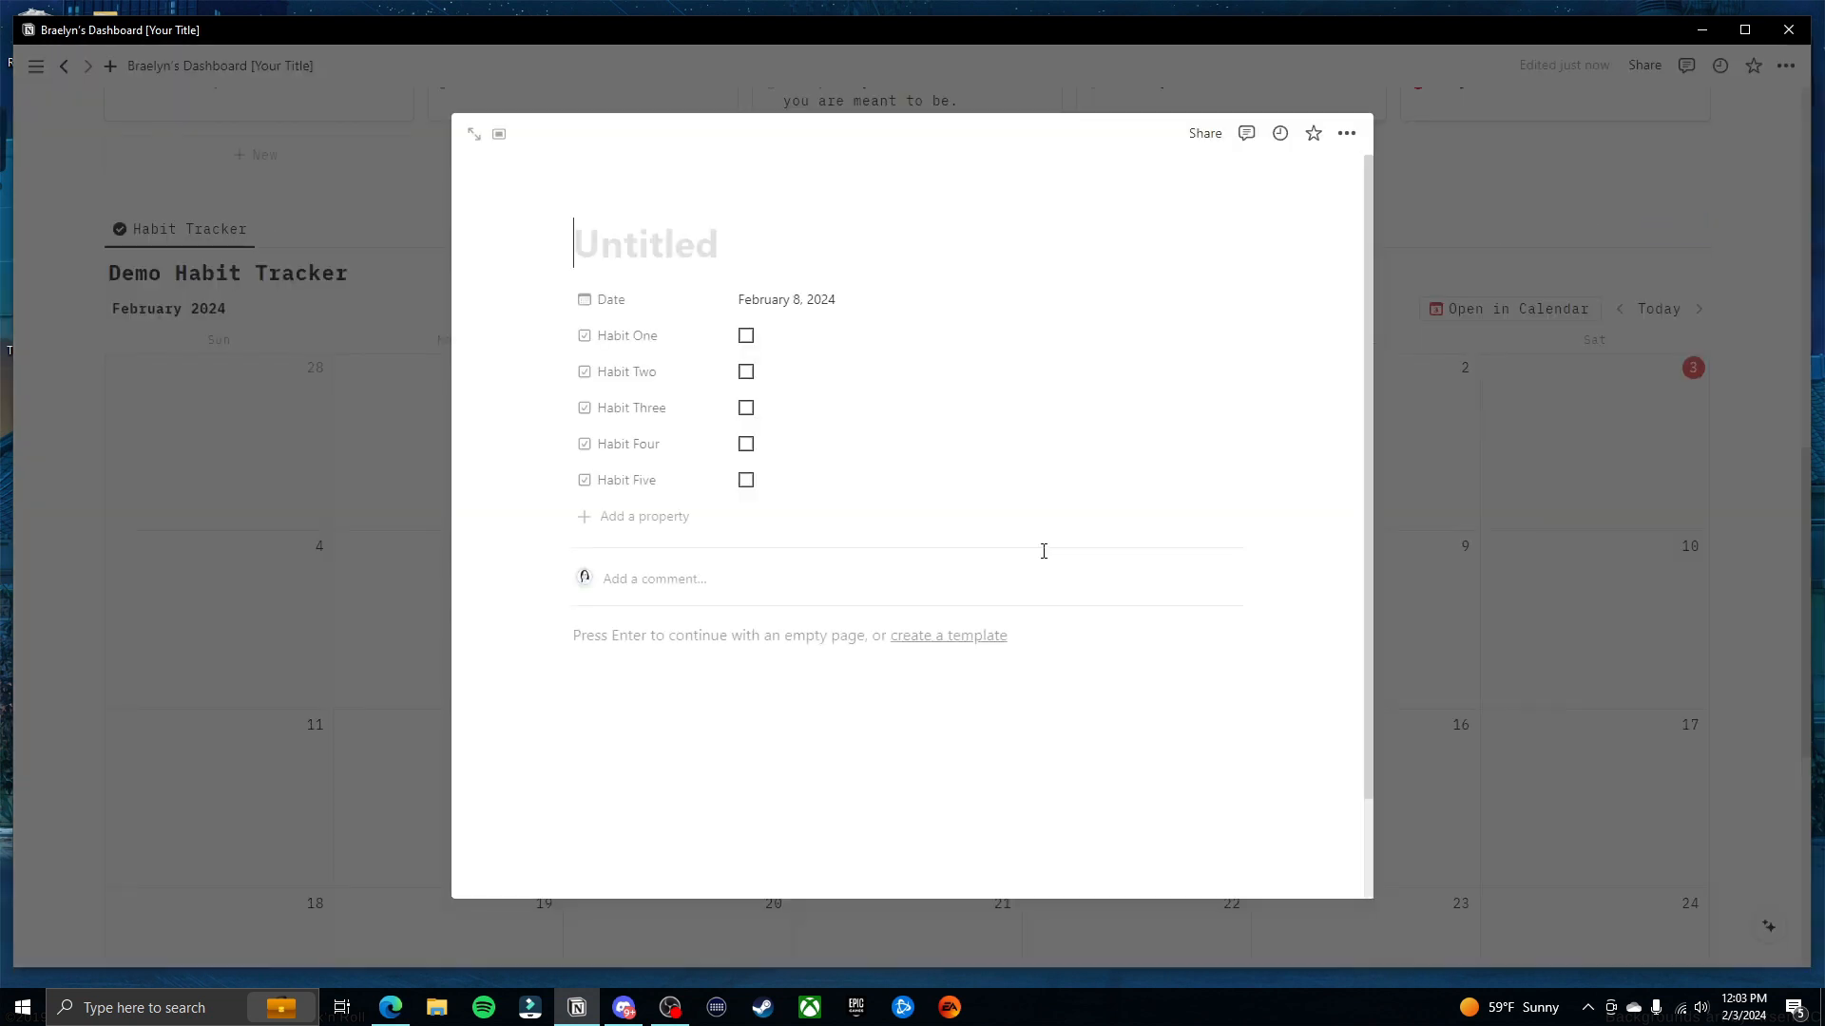
text(Daily Log)
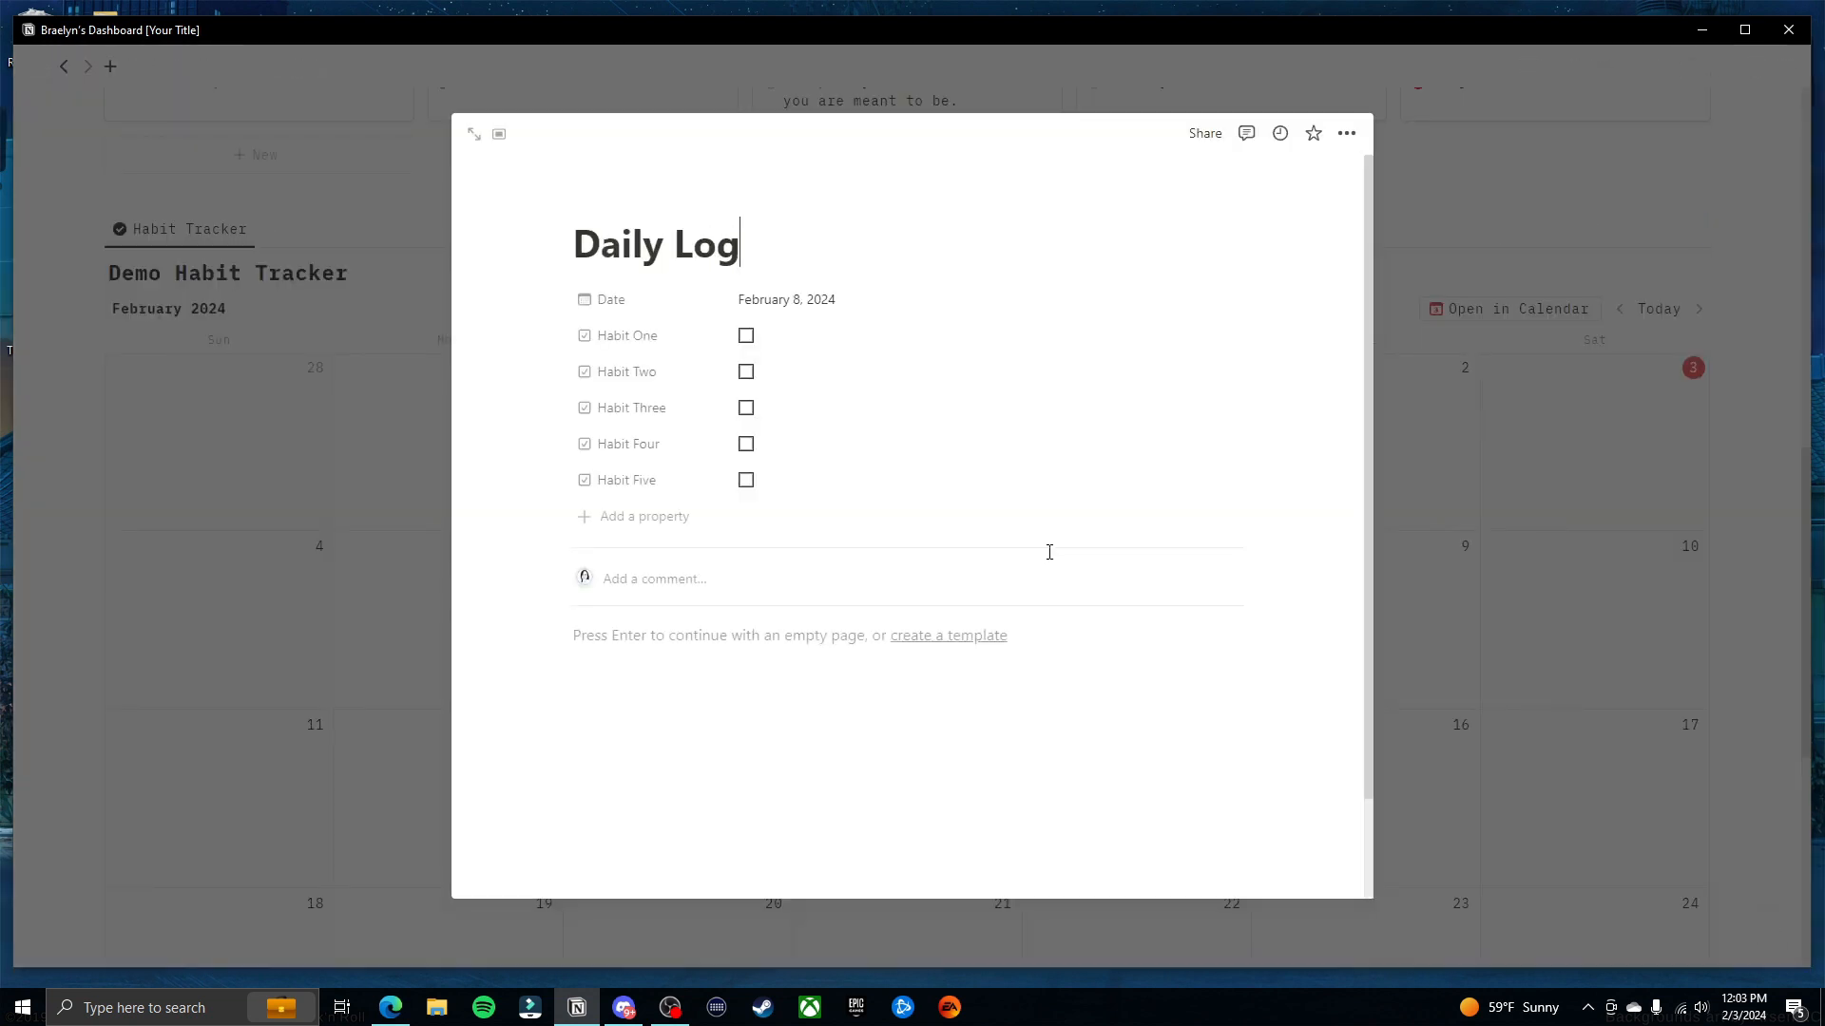
click(1393, 675)
right_click(1119, 654)
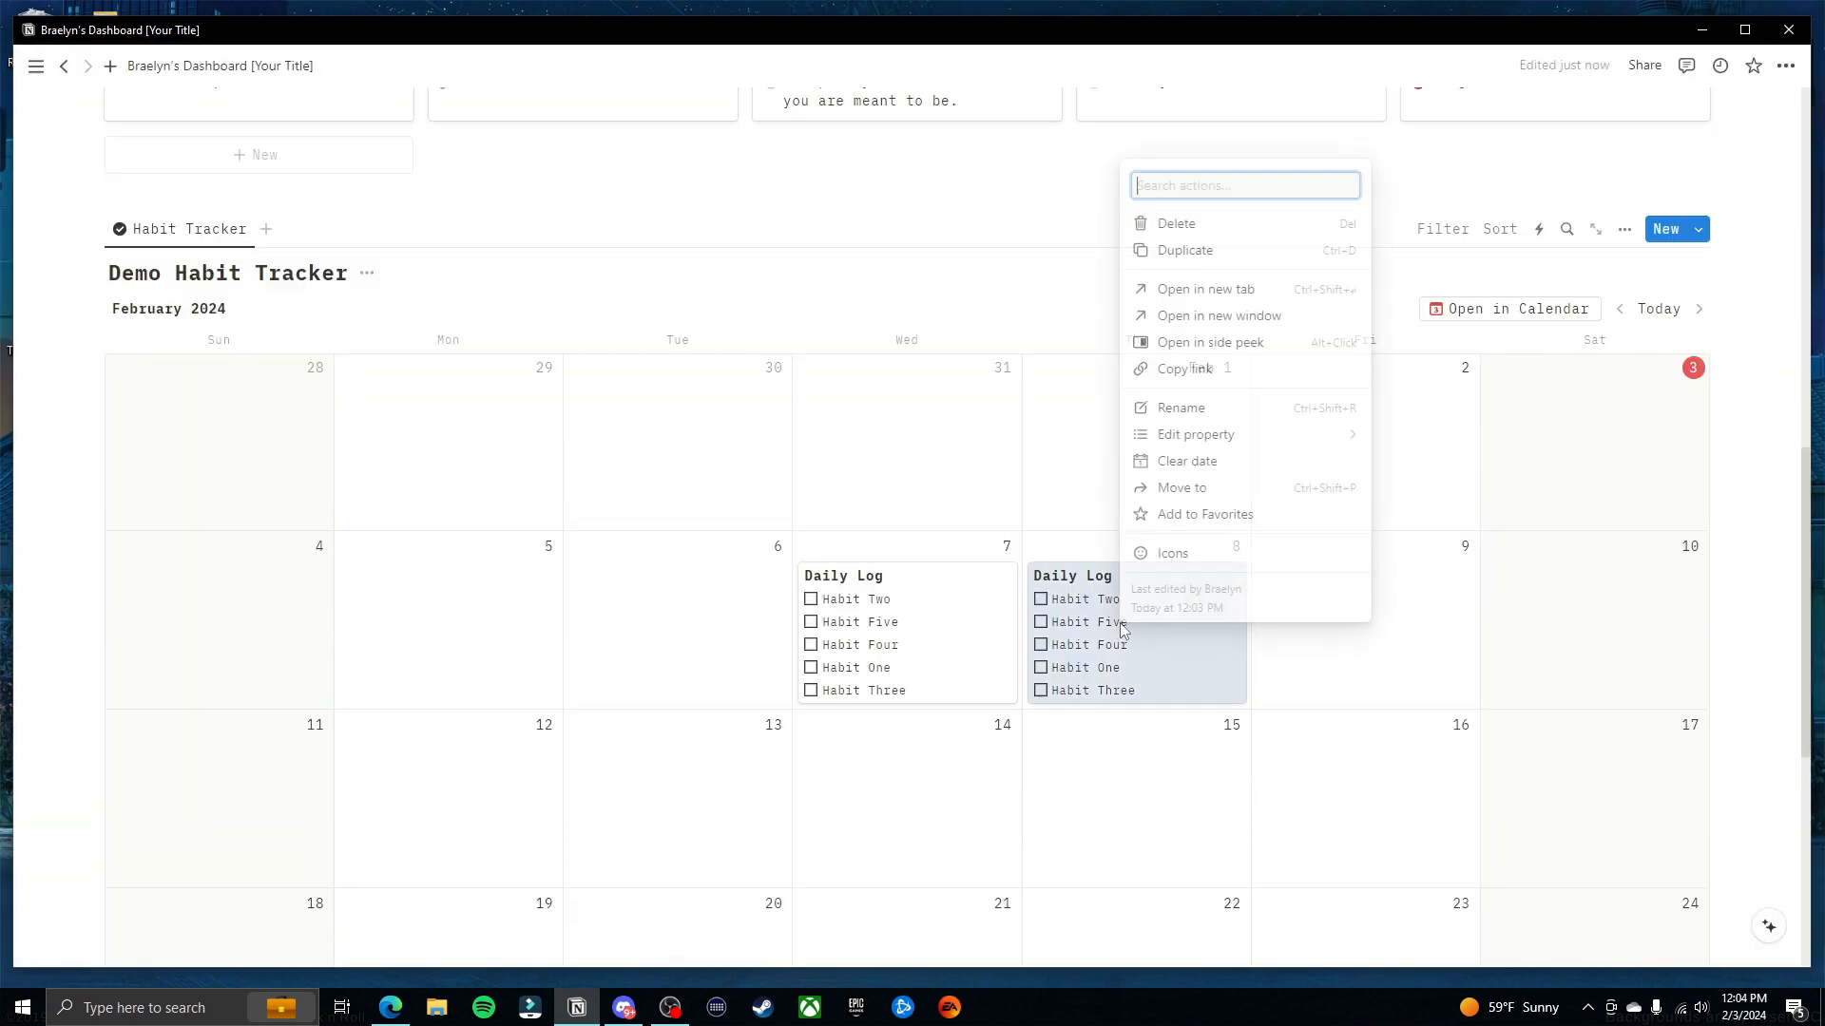
click(1213, 223)
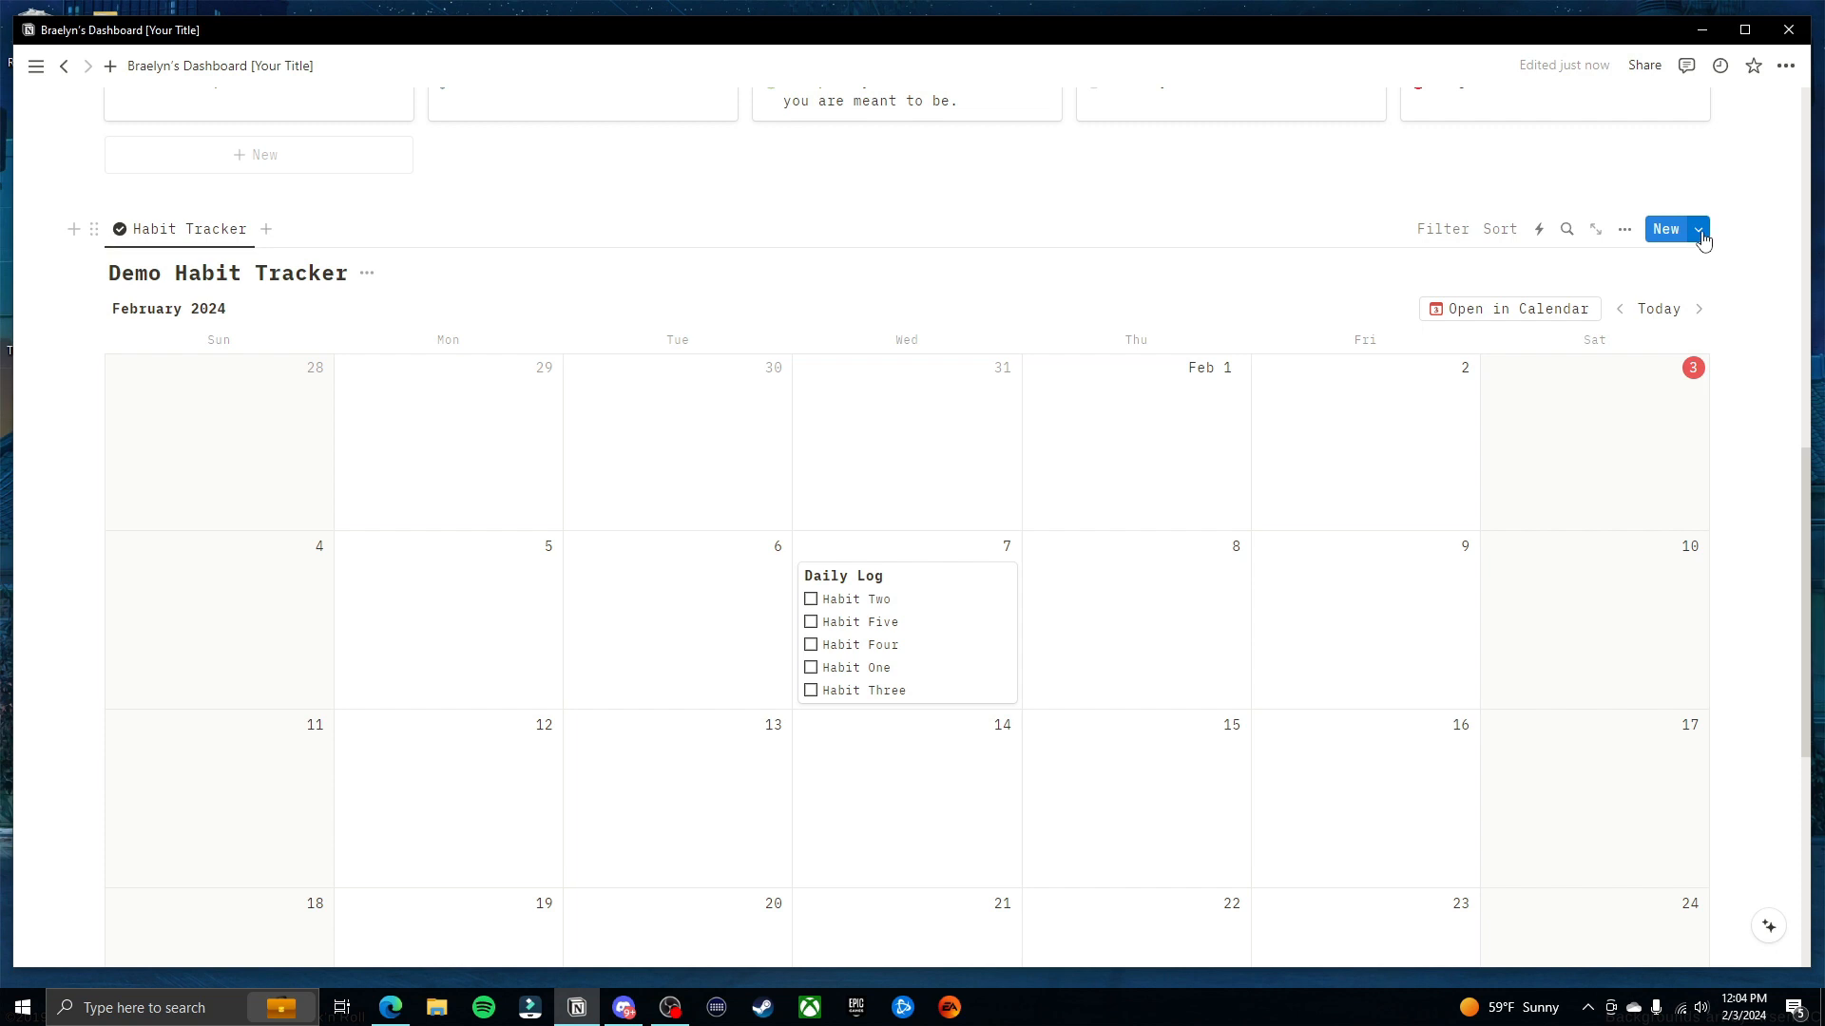
Create a new template titled Daily Log for the Demo Habit Tracker database
click(1698, 230)
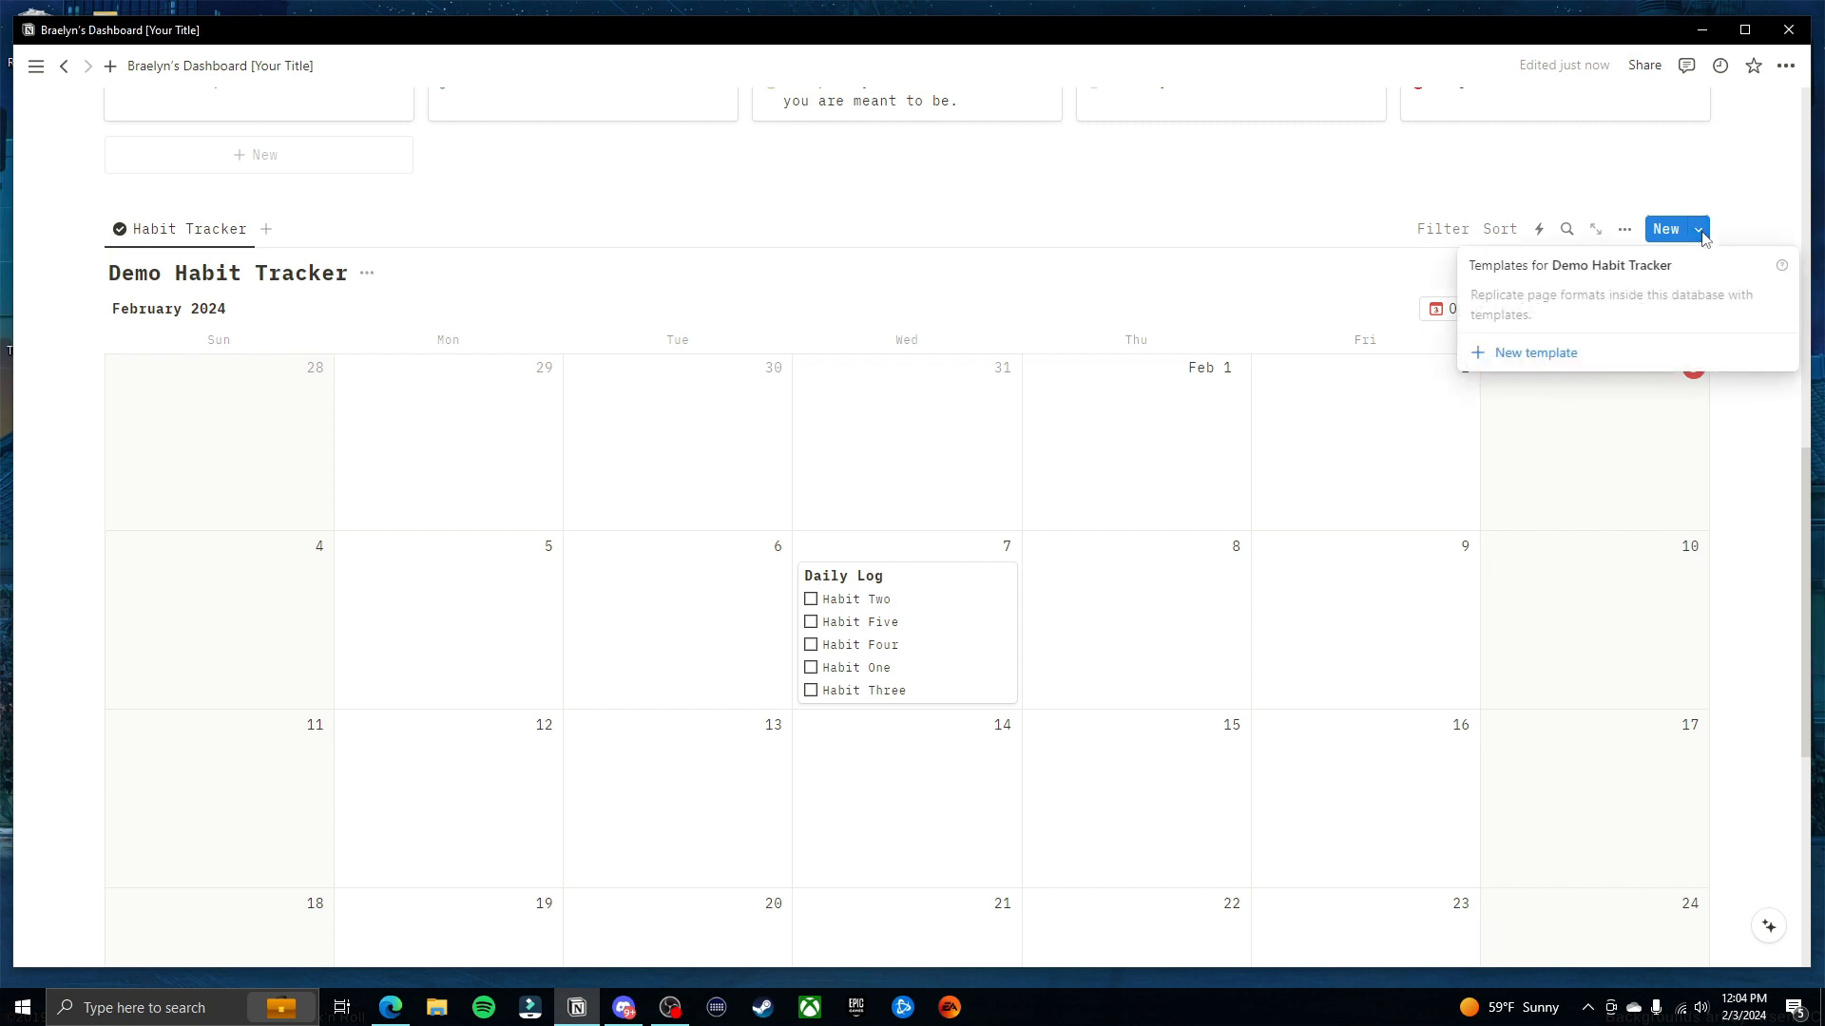
click(1568, 355)
text(Daily Log)
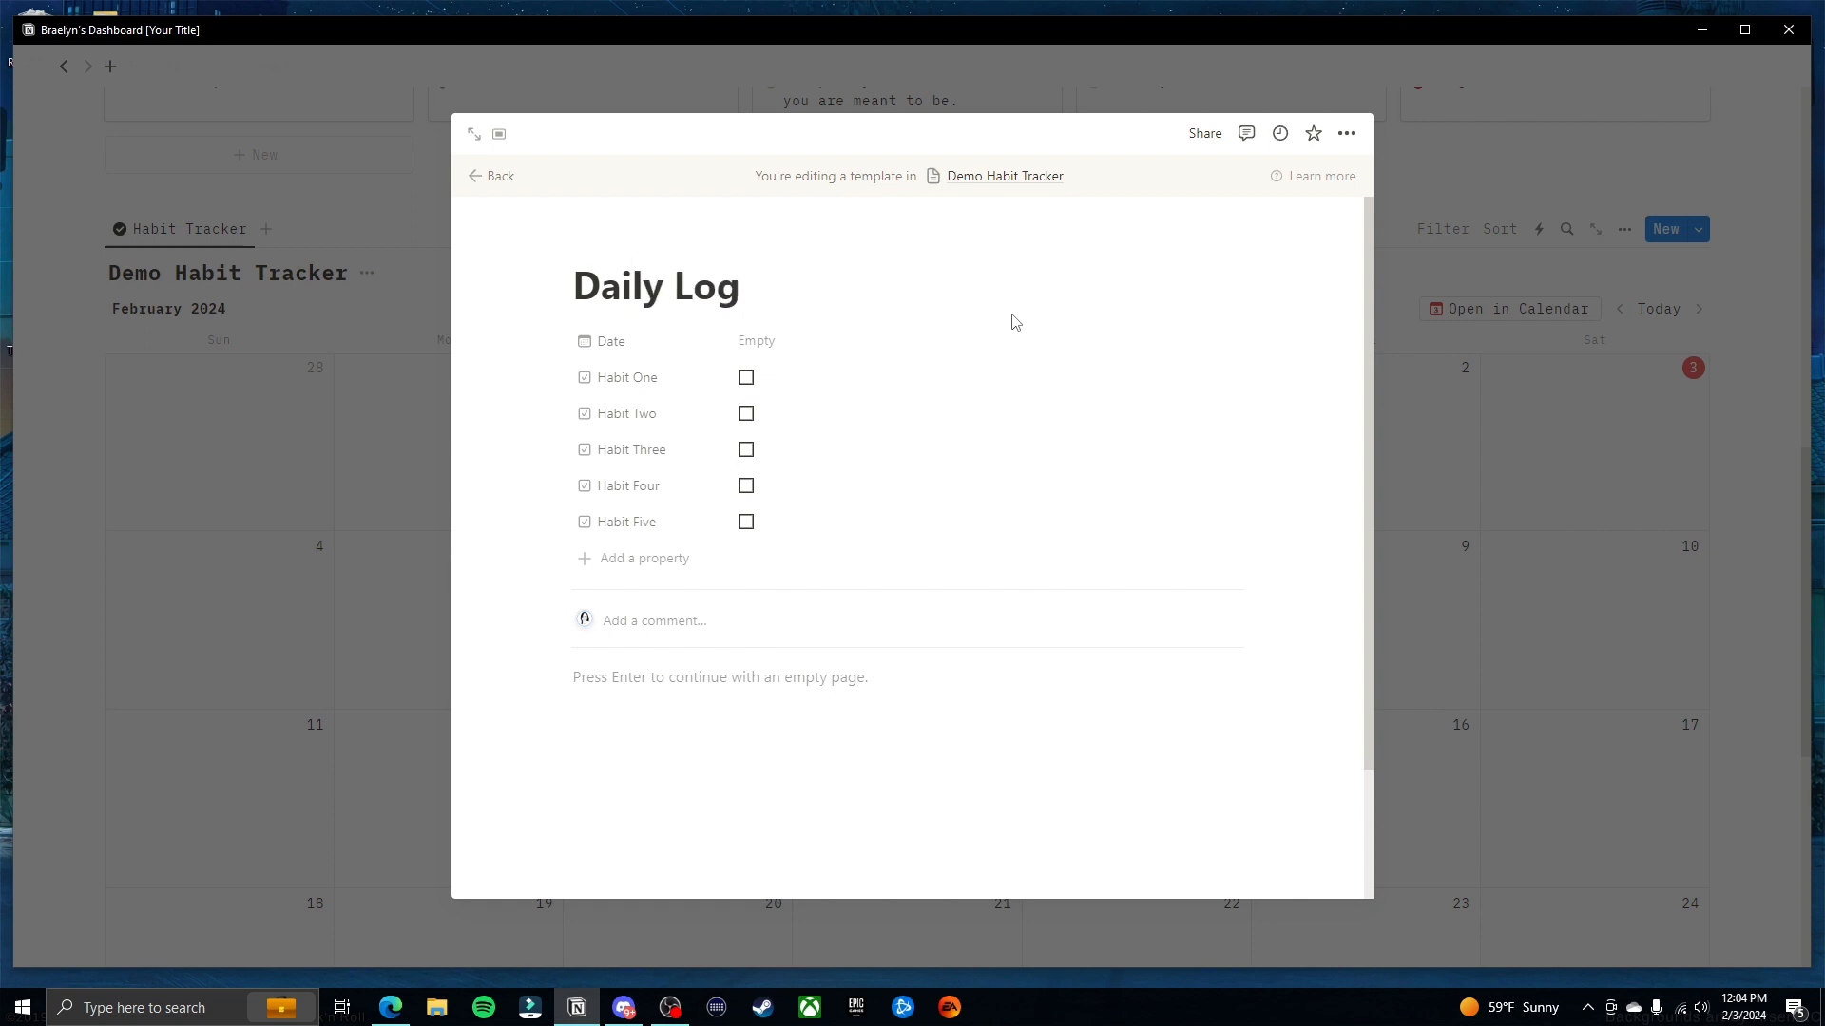
triple_click(770, 296)
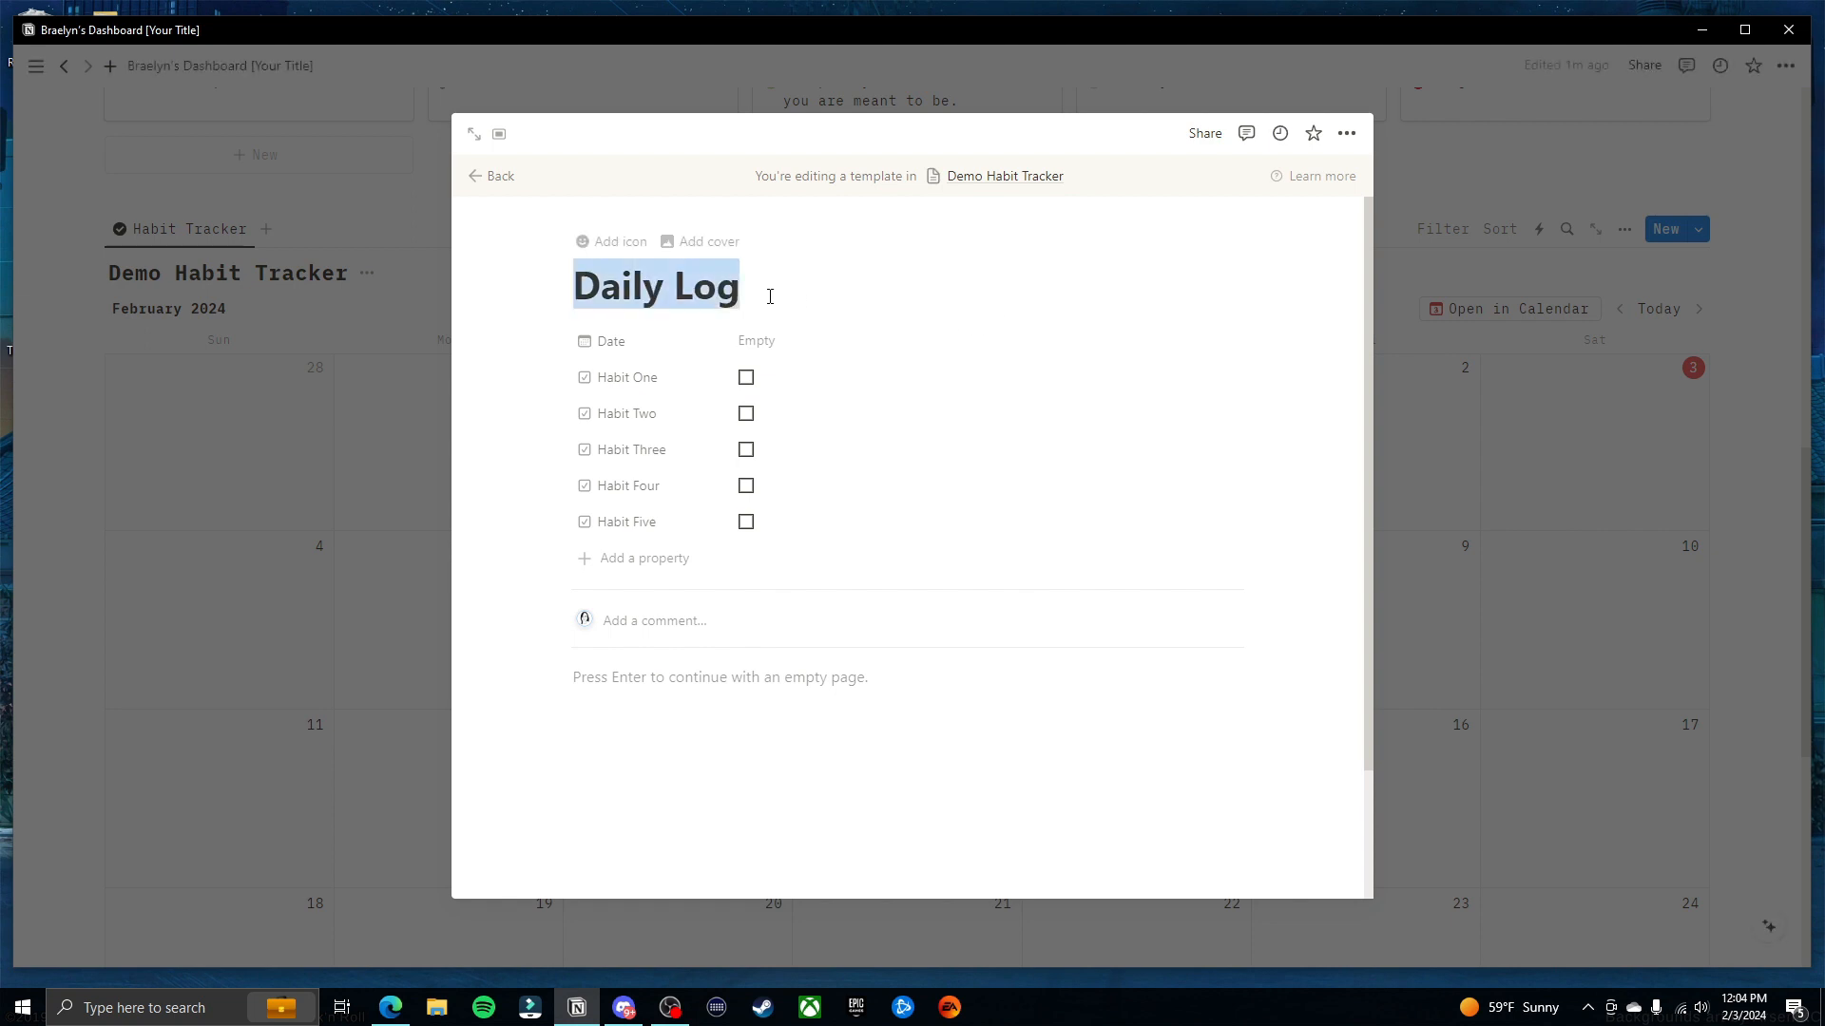
click(770, 301)
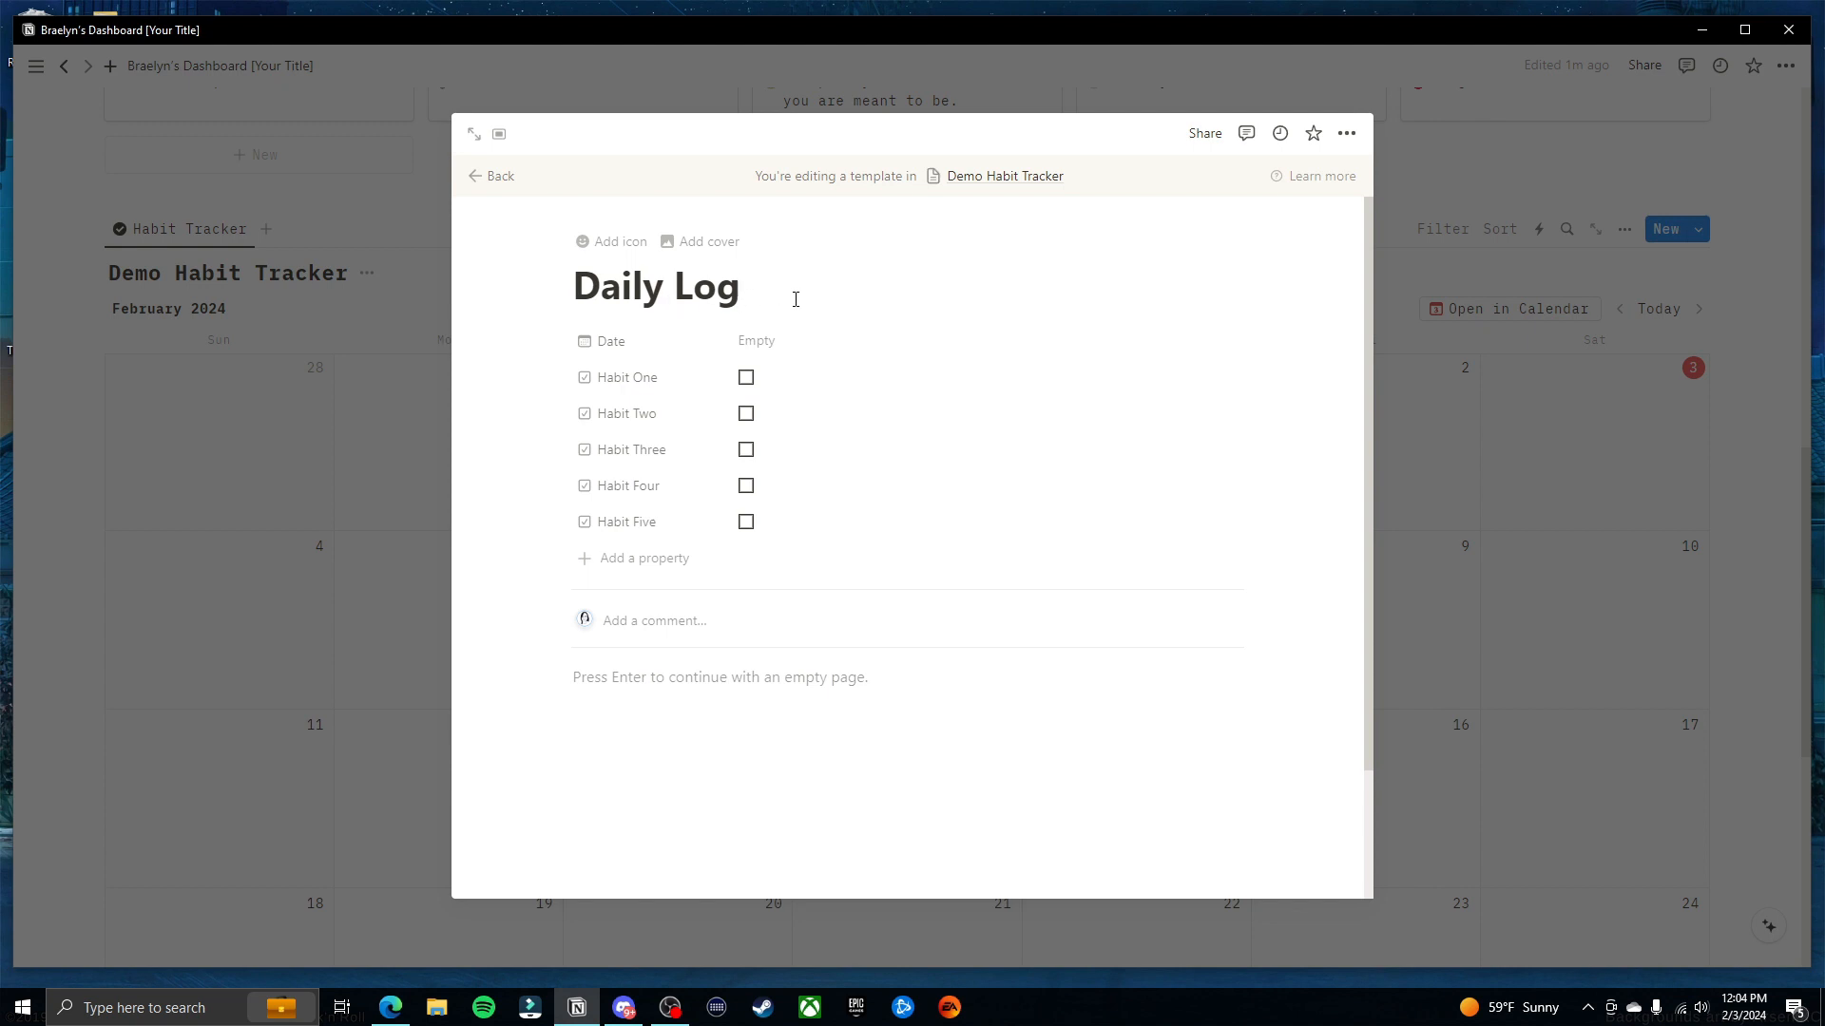
Set the Daily Log template's Date to Today, the date when duplicated, and close the template
click(773, 347)
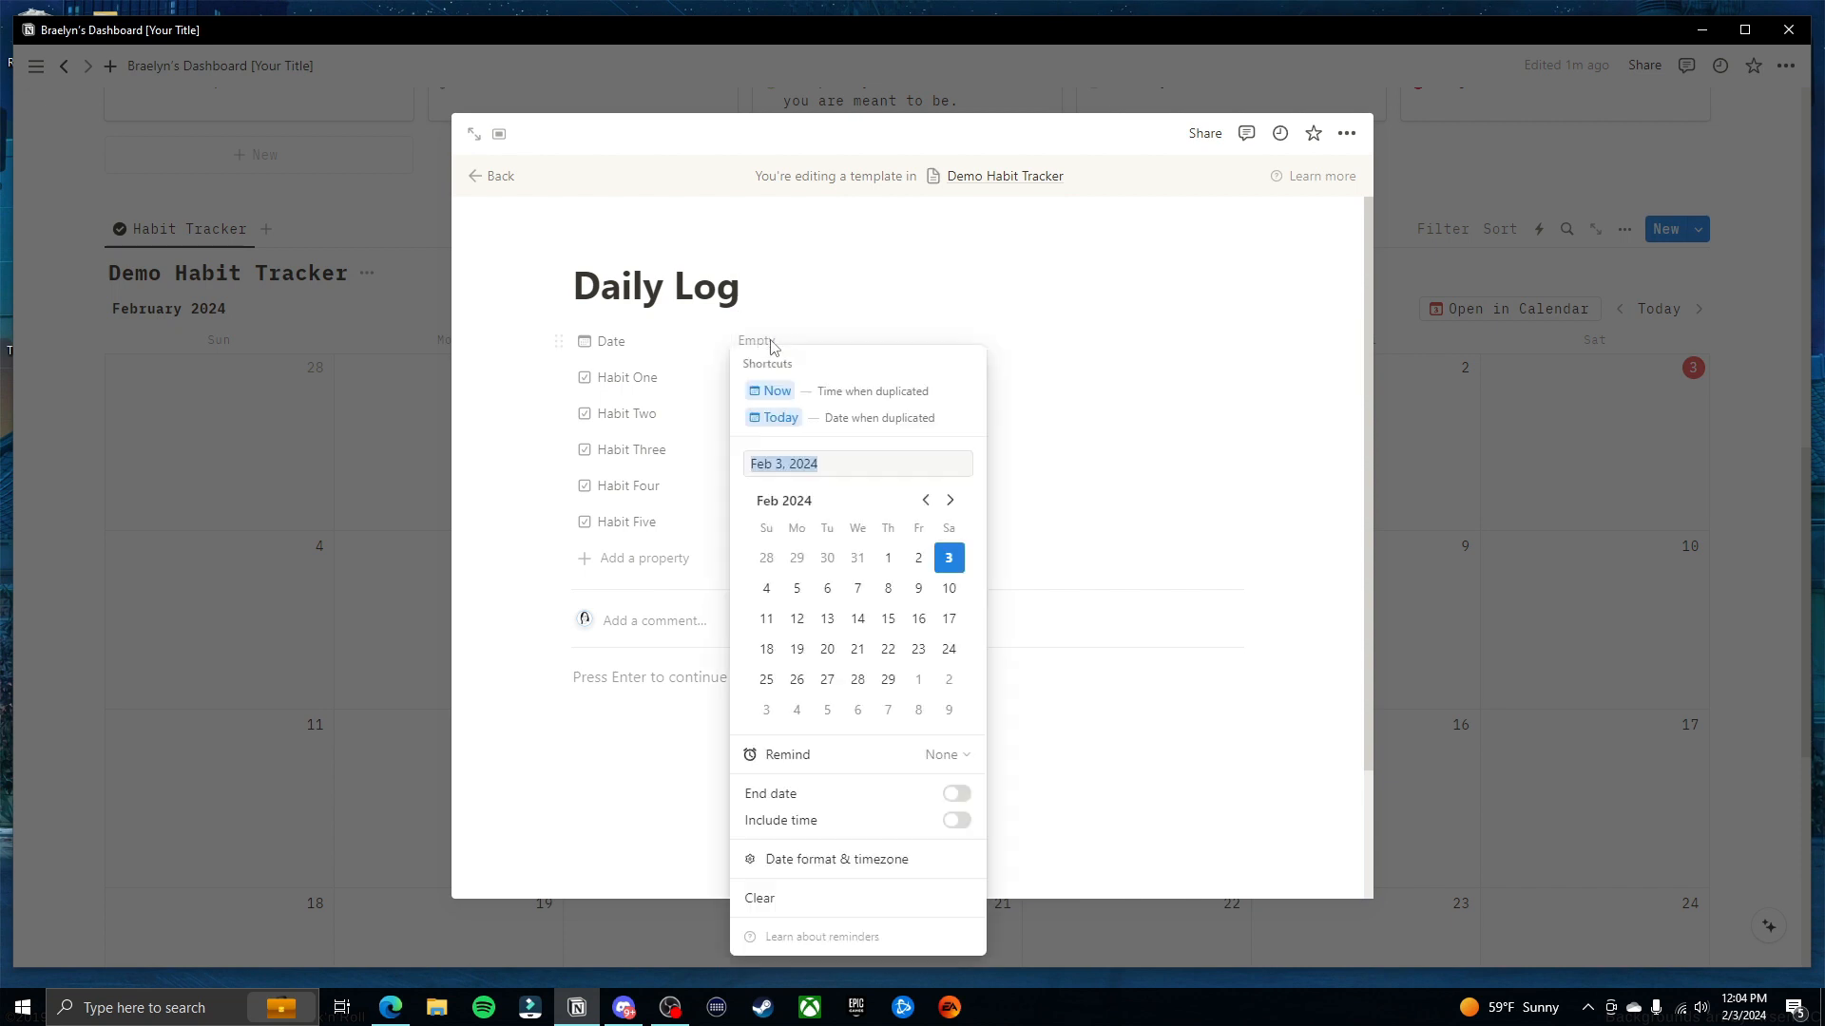
click(778, 413)
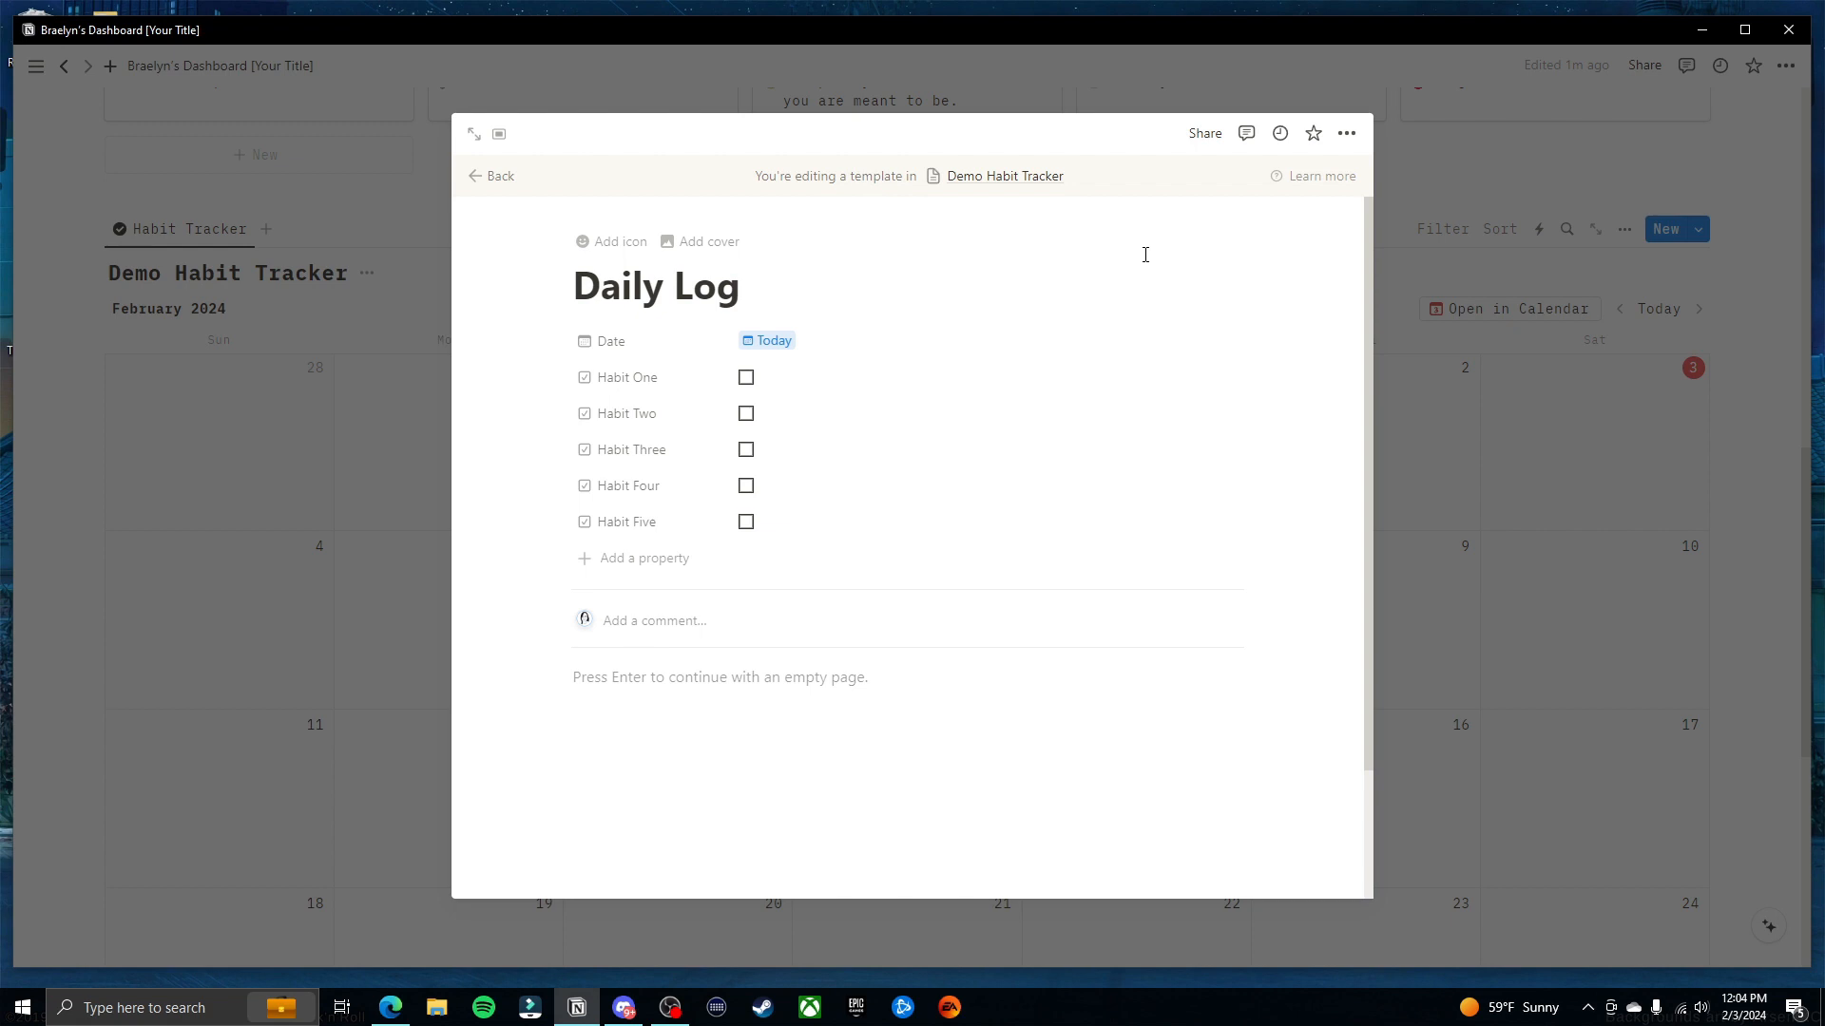
click(1471, 183)
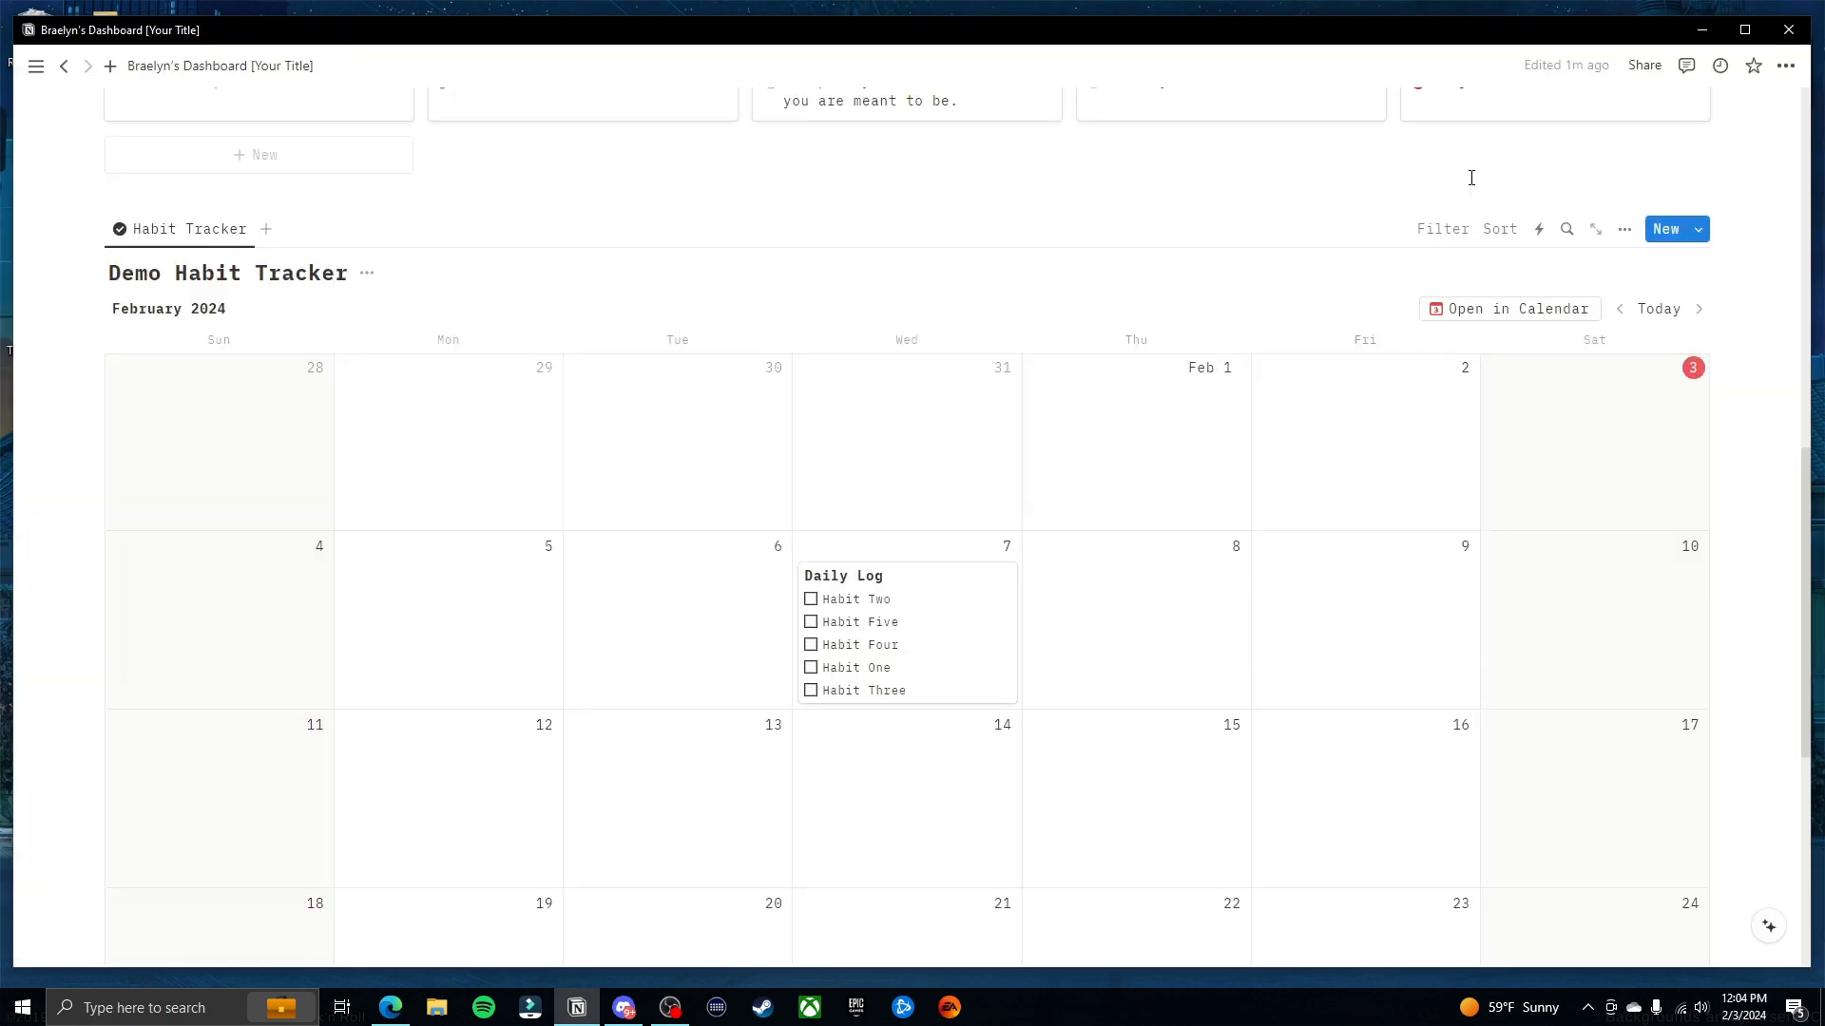
Make Daily Log the default template for all views of the Demo Habit Tracker
click(1698, 229)
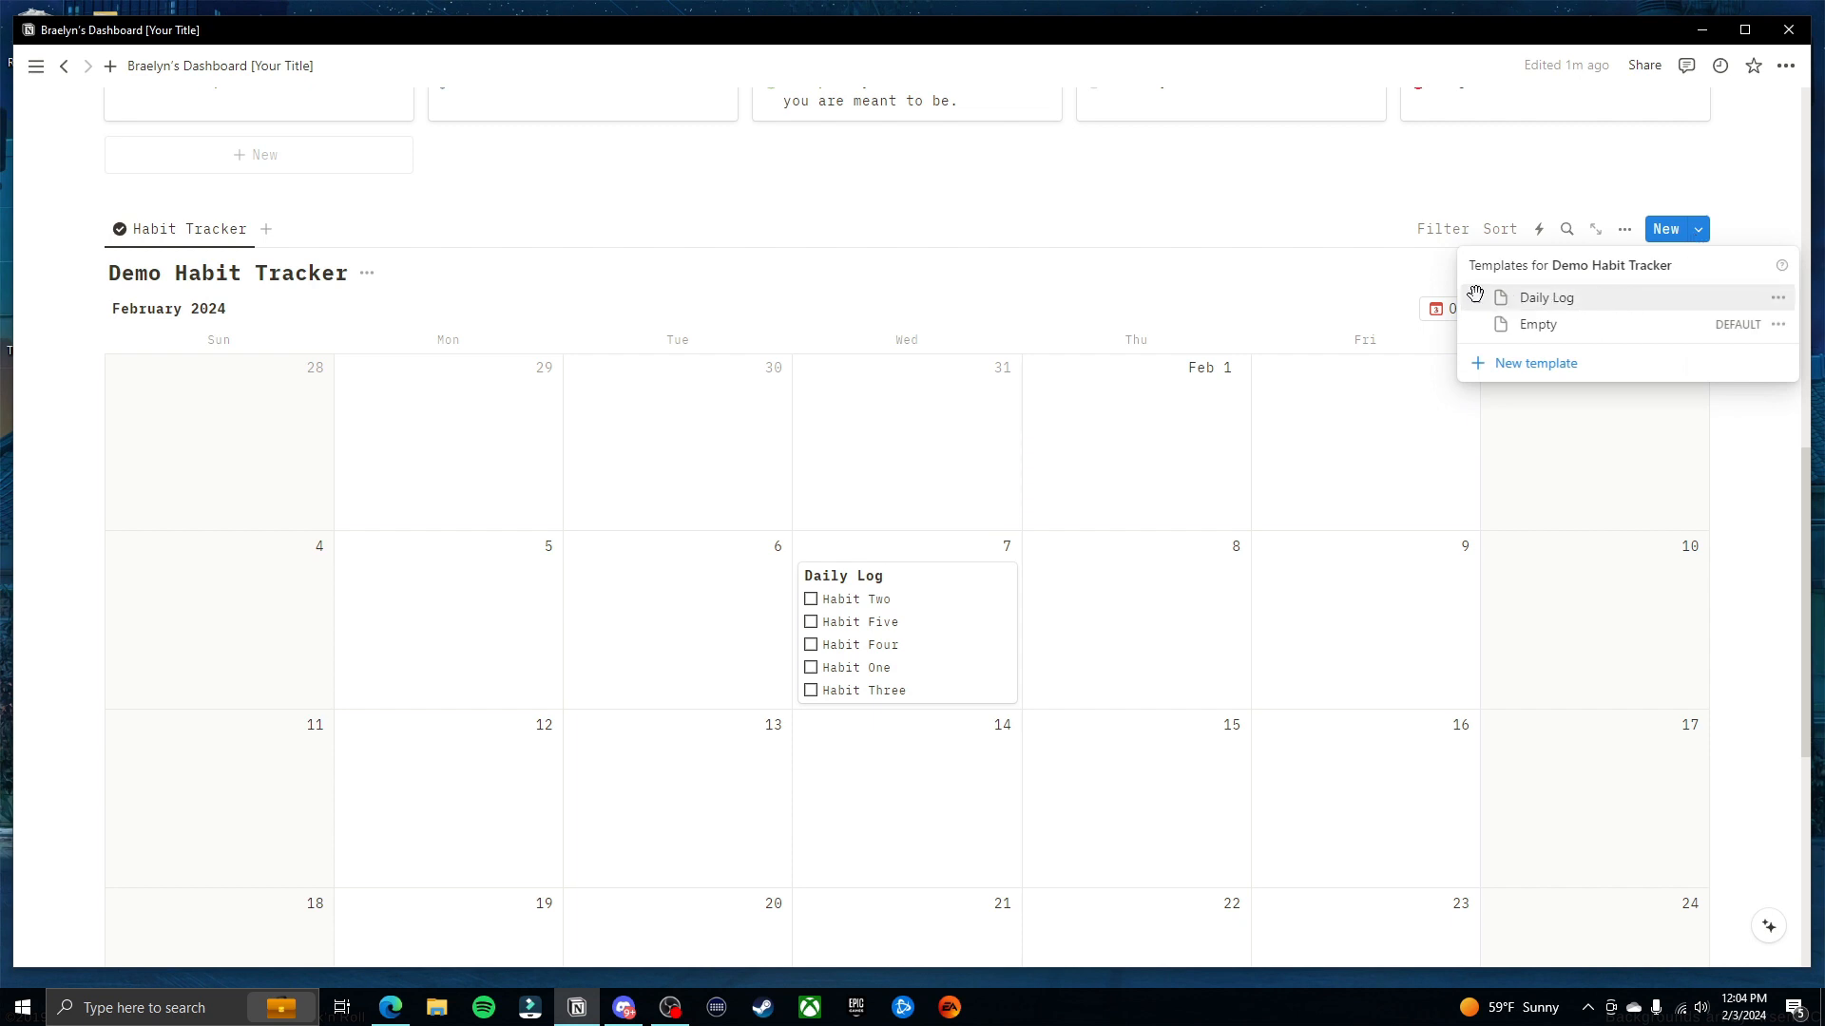
click(1778, 300)
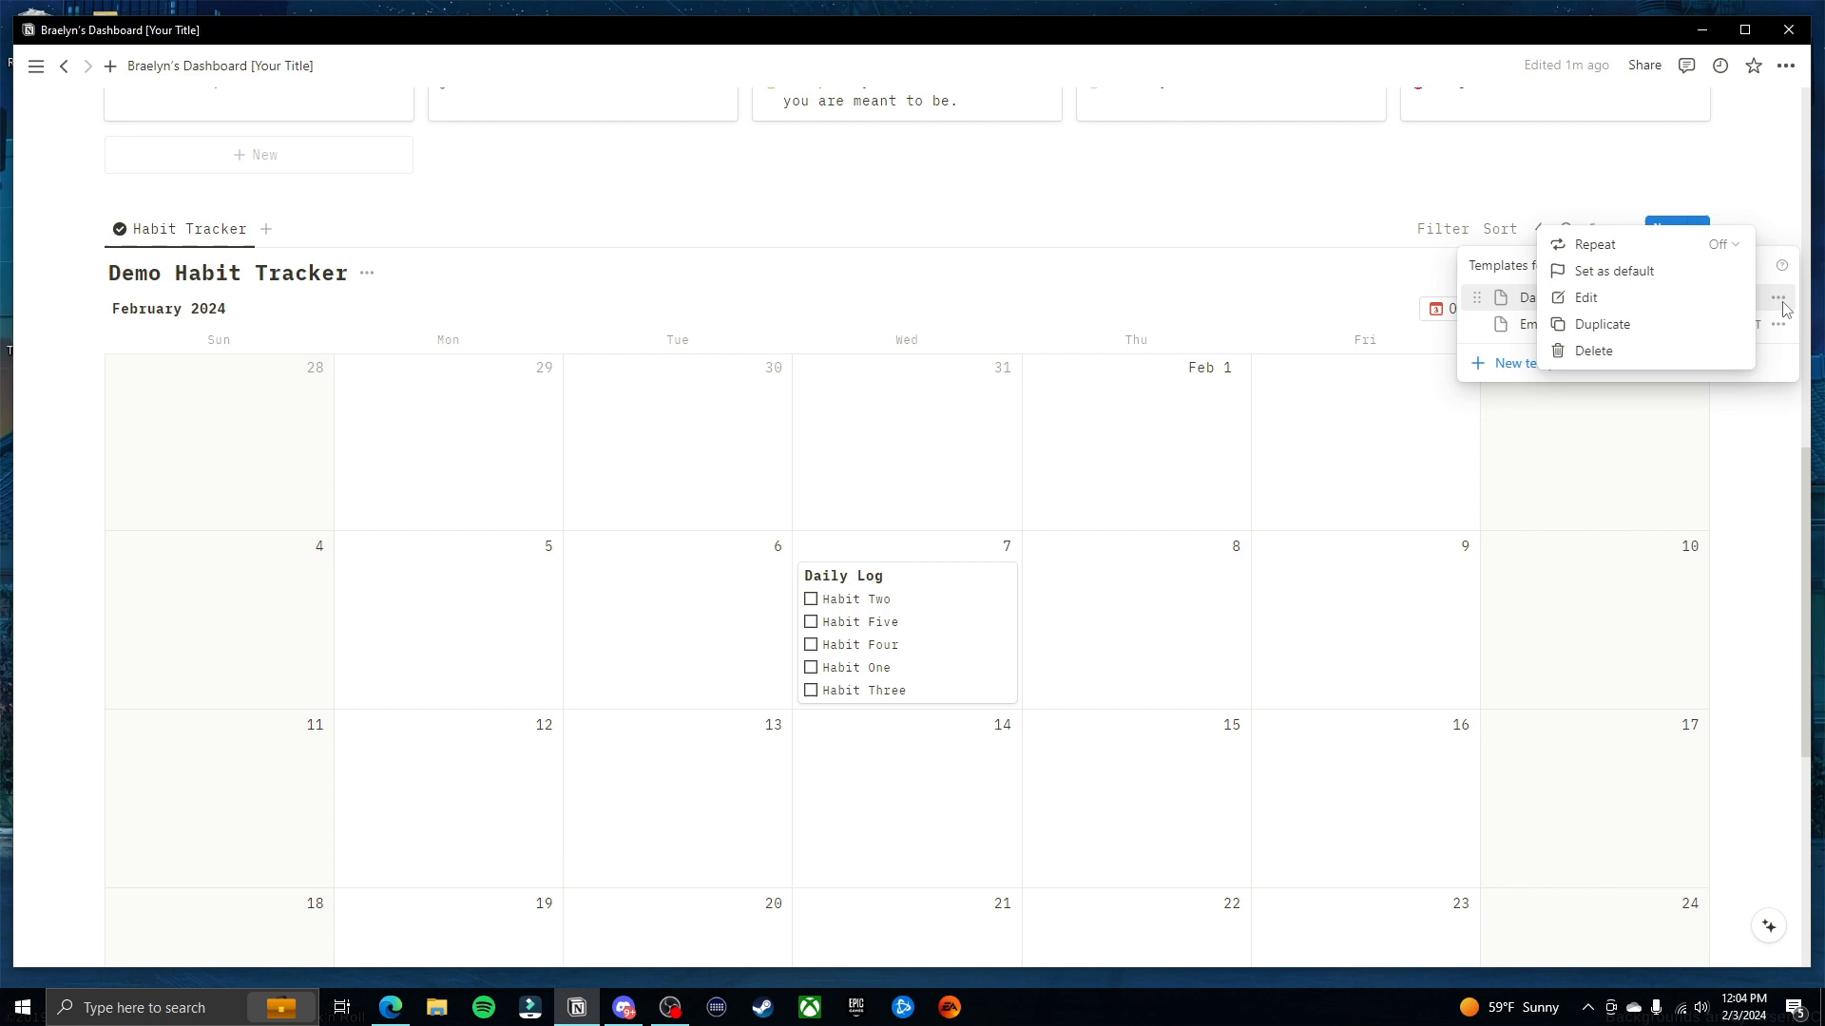
click(1689, 278)
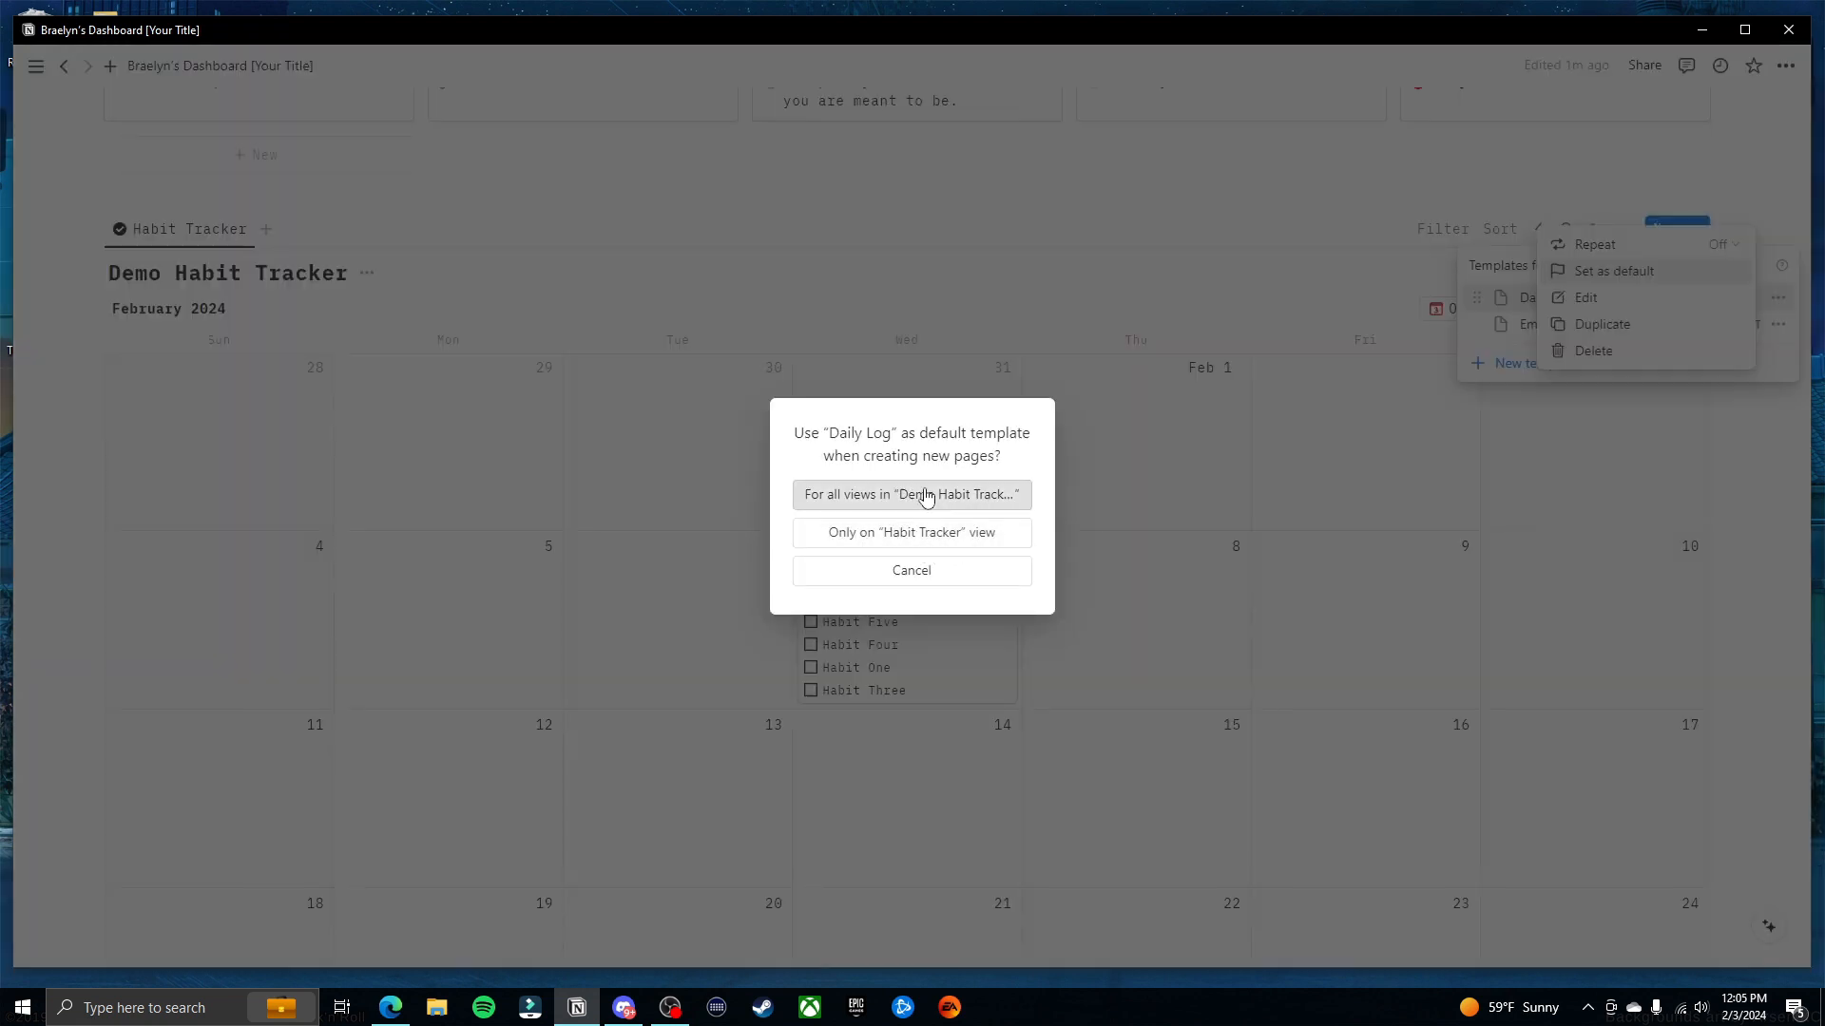
click(933, 497)
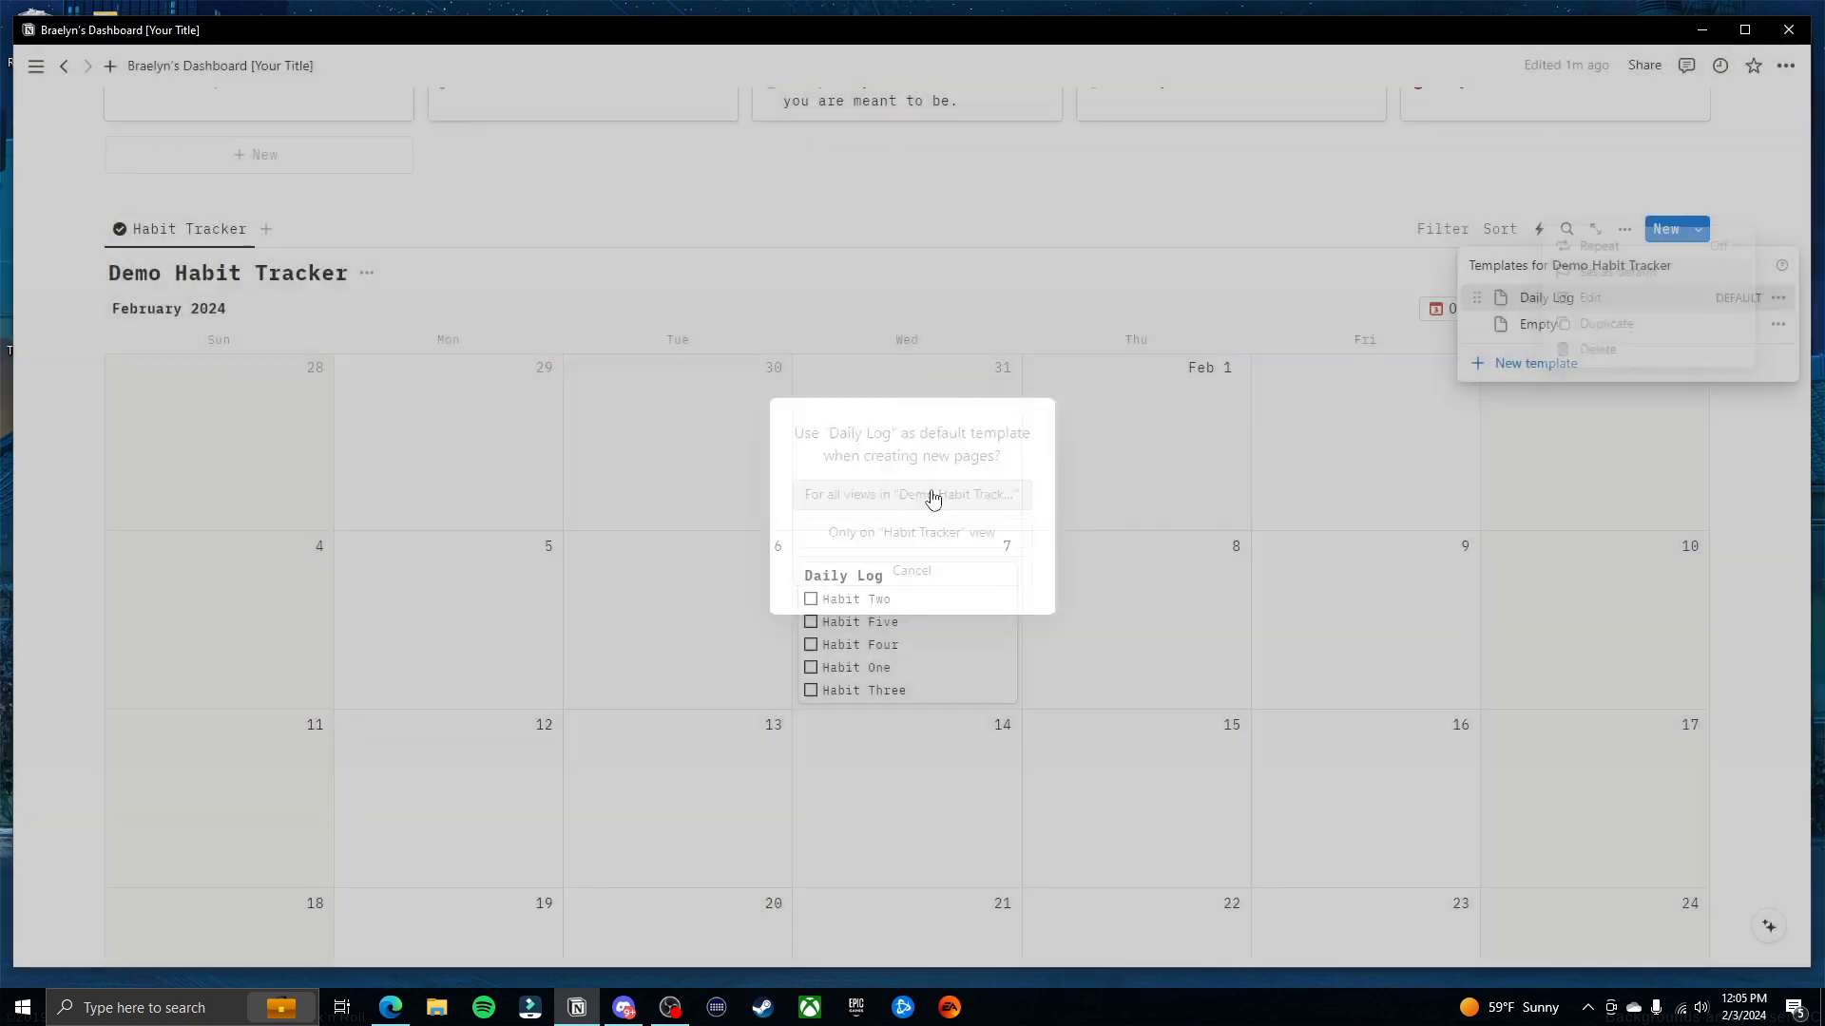
click(1319, 217)
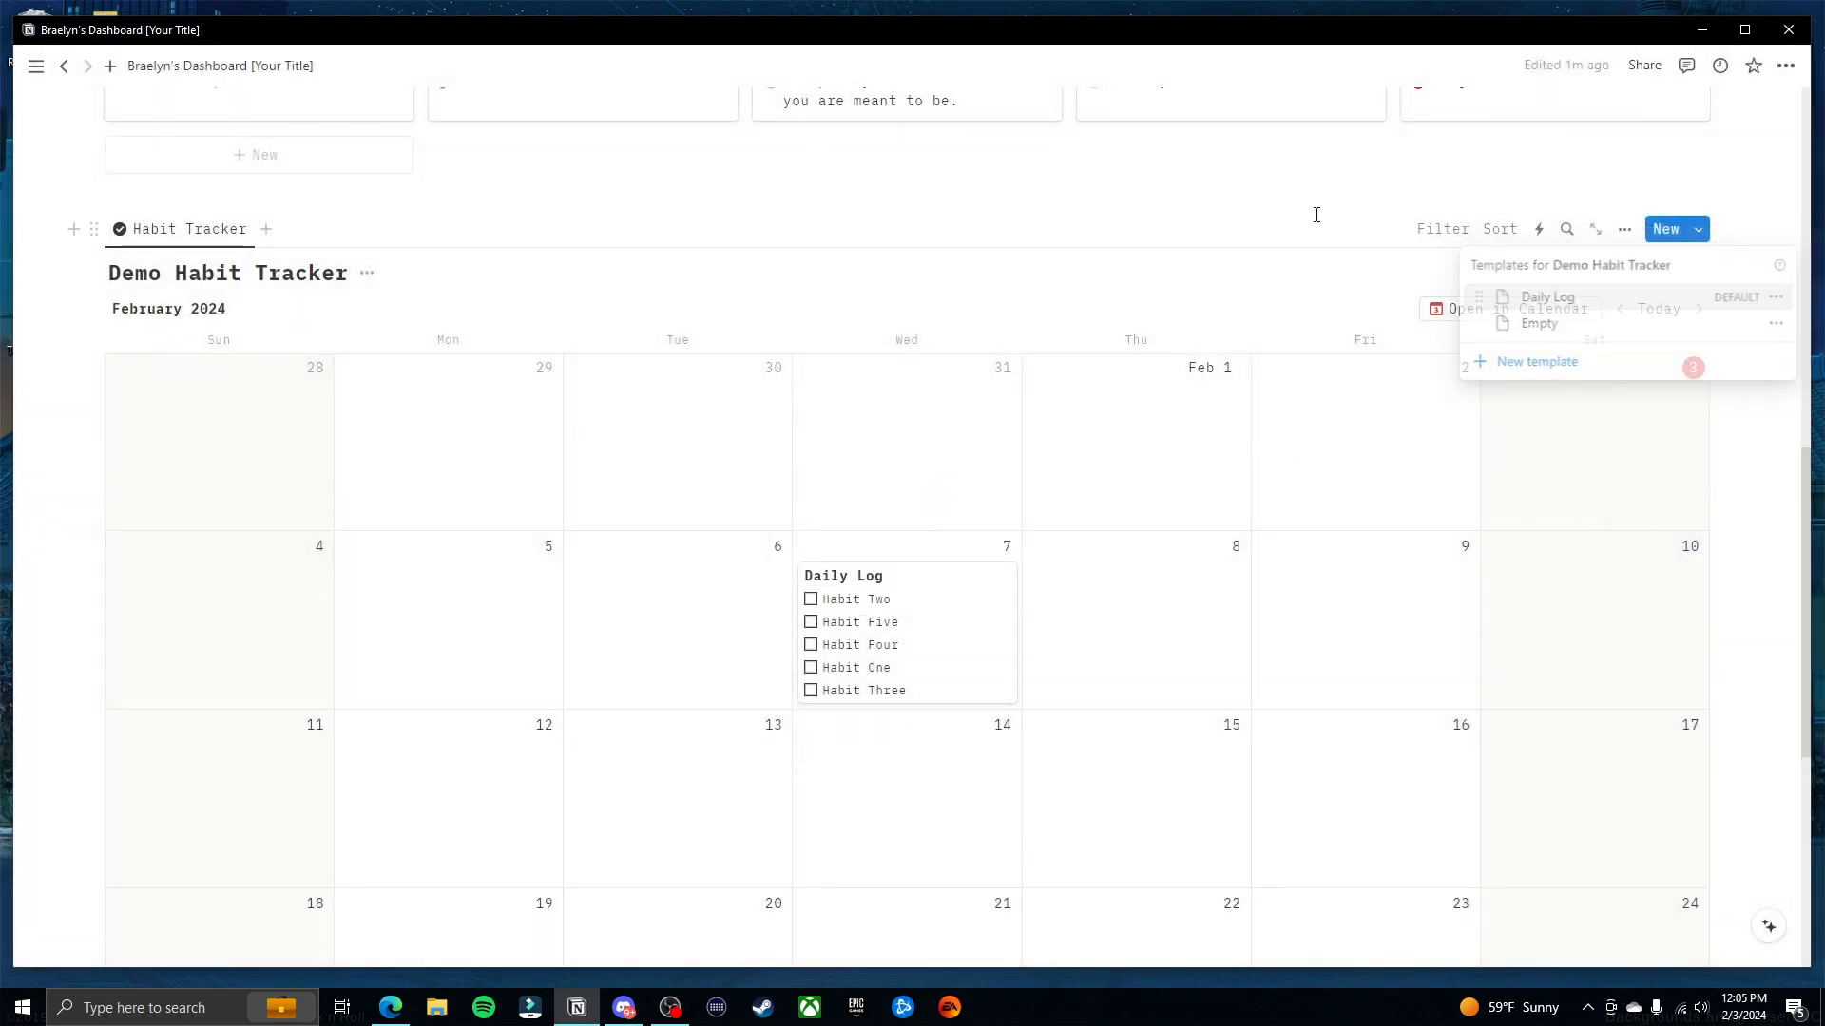
Add two new Daily Log entries from the default template, moving the first to February 2 and keeping the second on February 3
click(1675, 228)
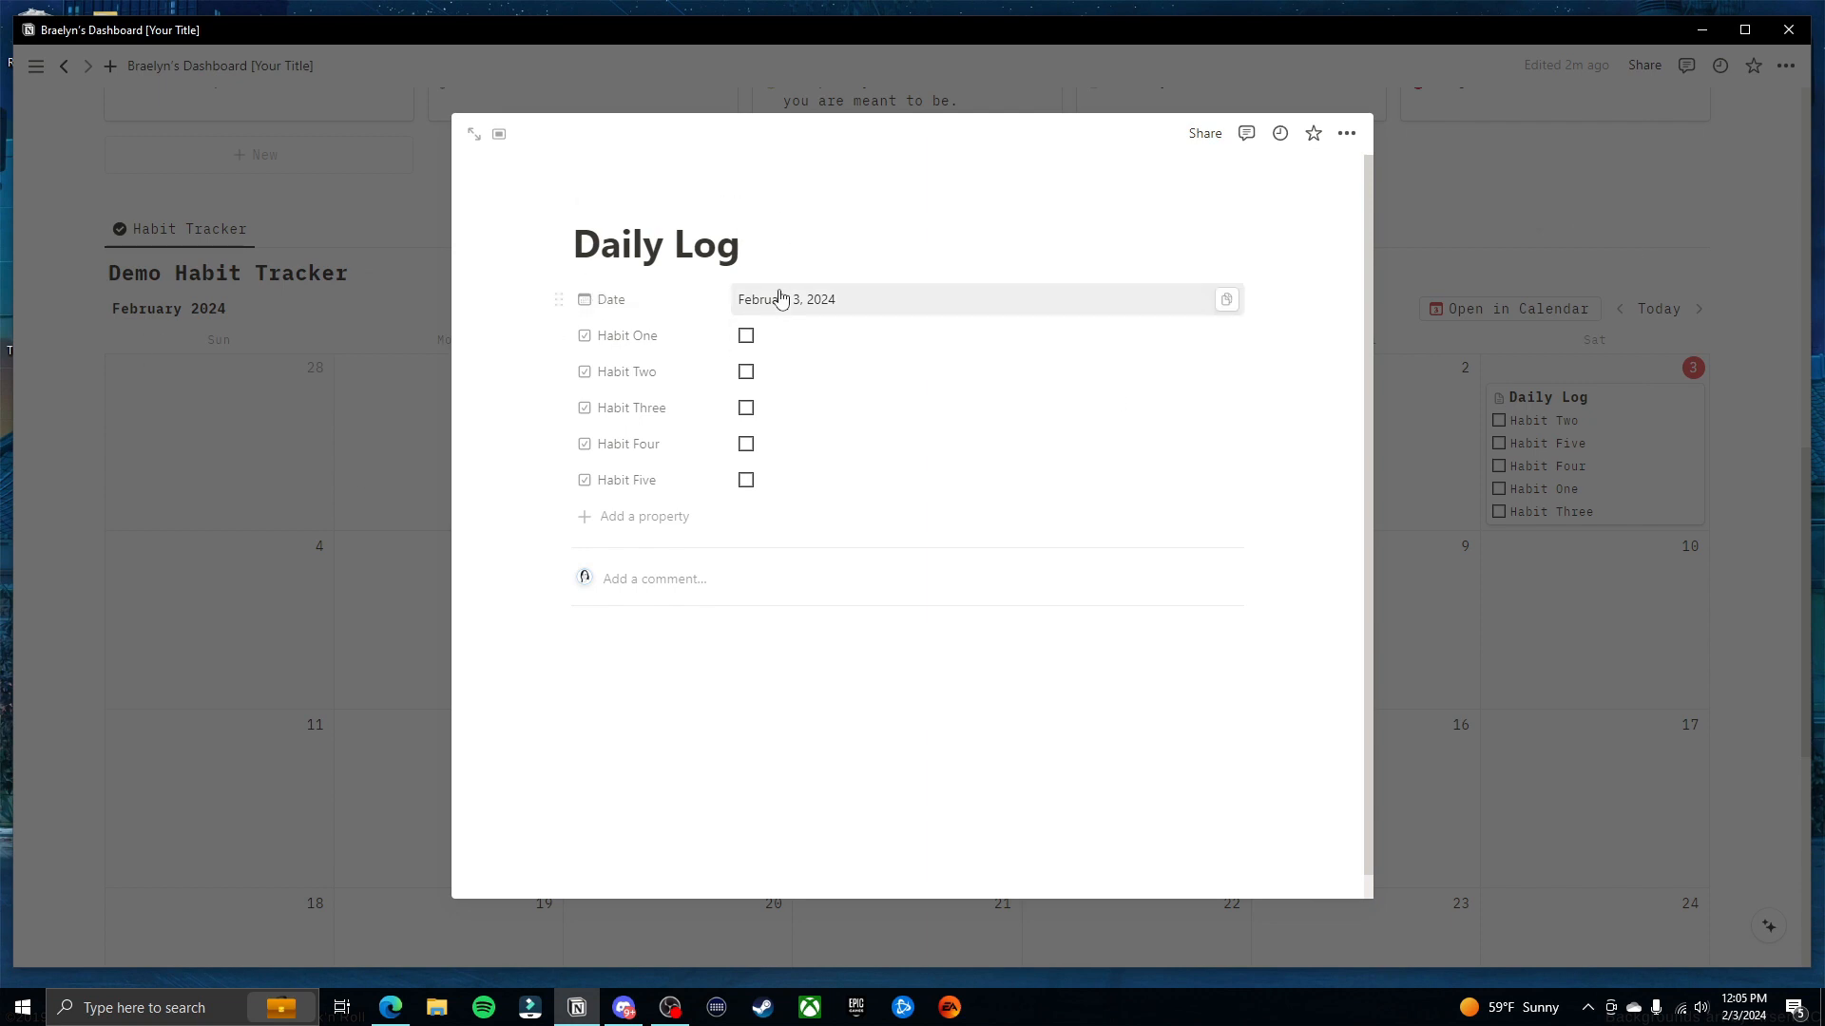
click(1430, 583)
drag(1600, 419, 1425, 418)
click(1659, 228)
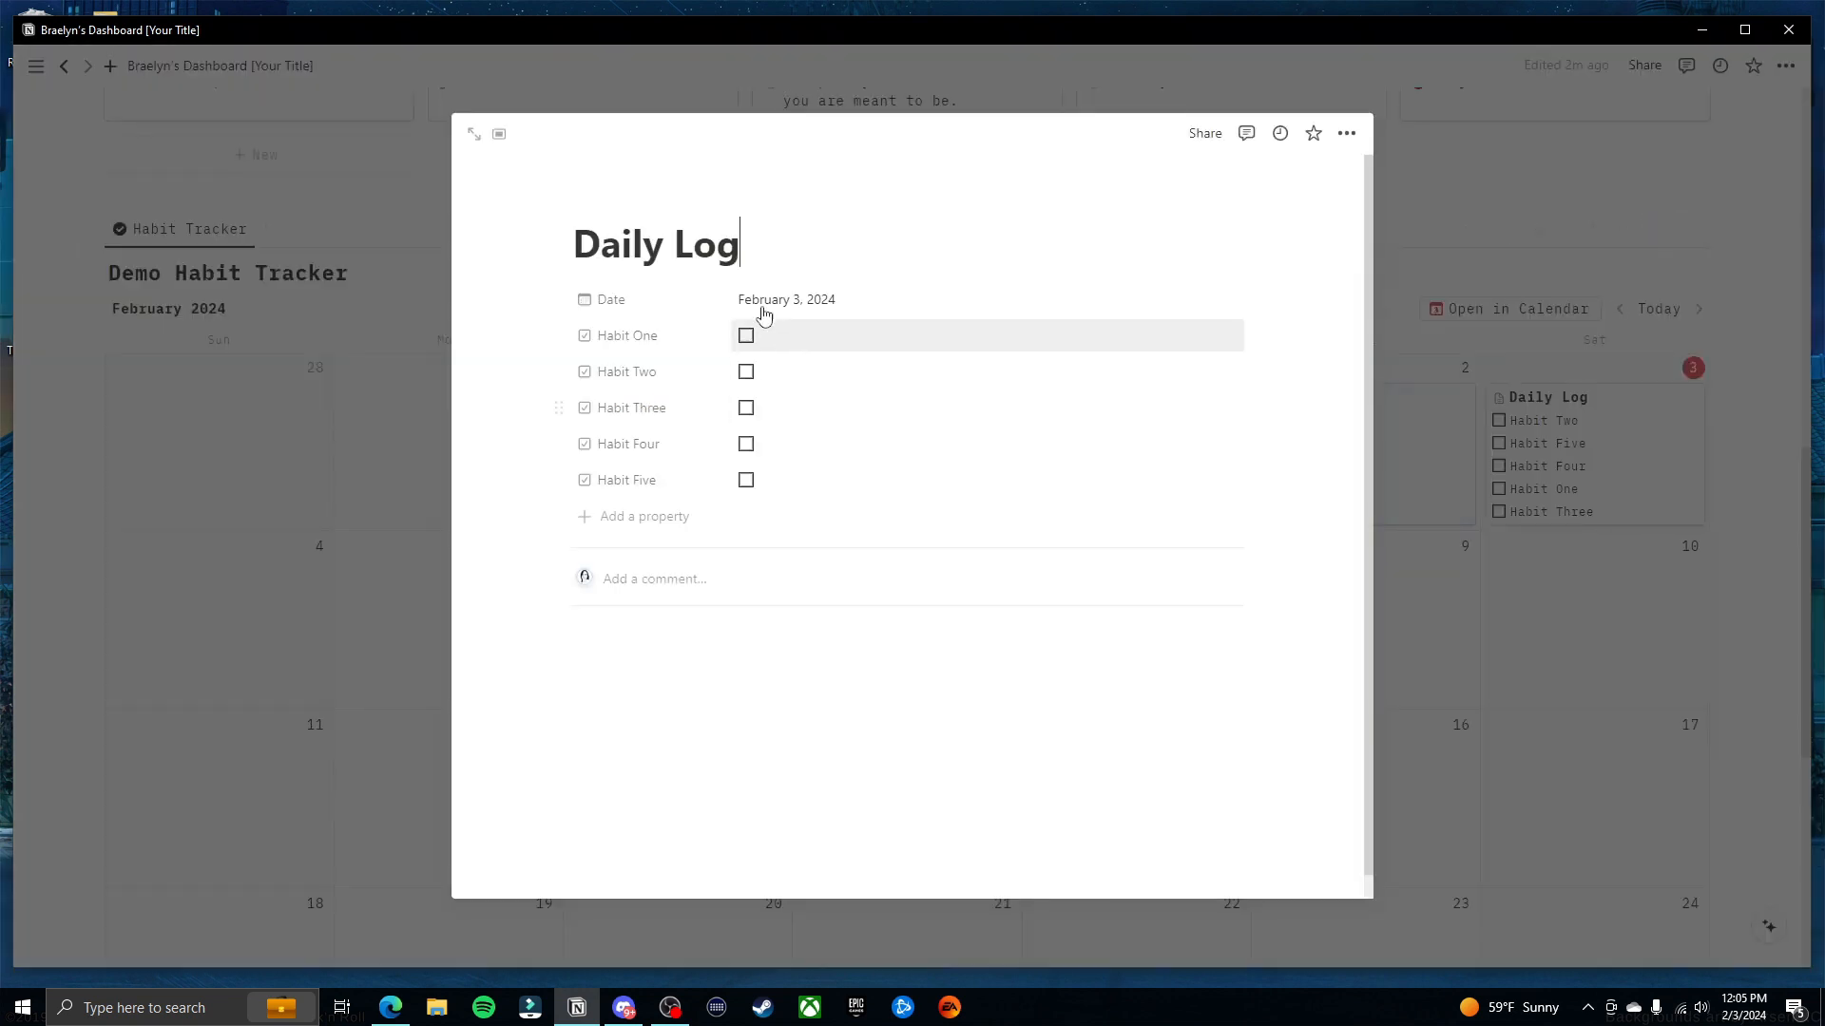
click(1644, 619)
Add a Daily Log entry on February 8 from the default template and delete it again
click(1037, 552)
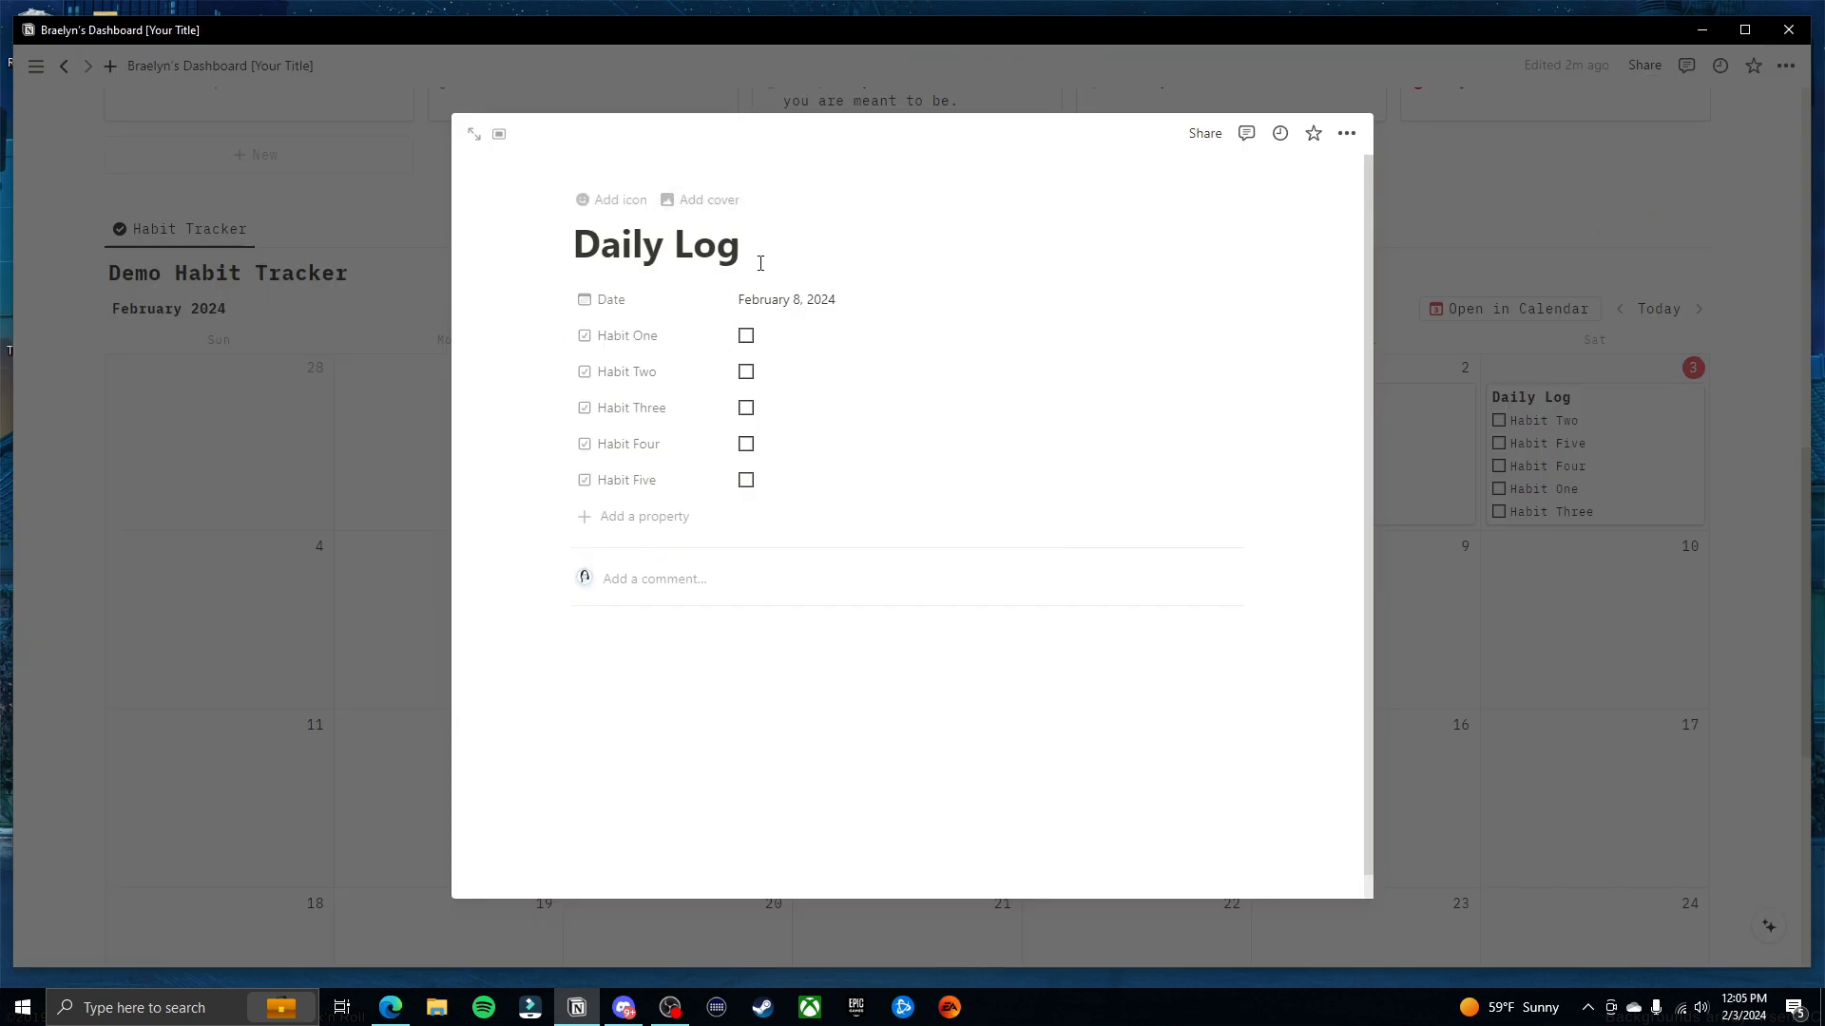
click(1504, 613)
right_click(1078, 584)
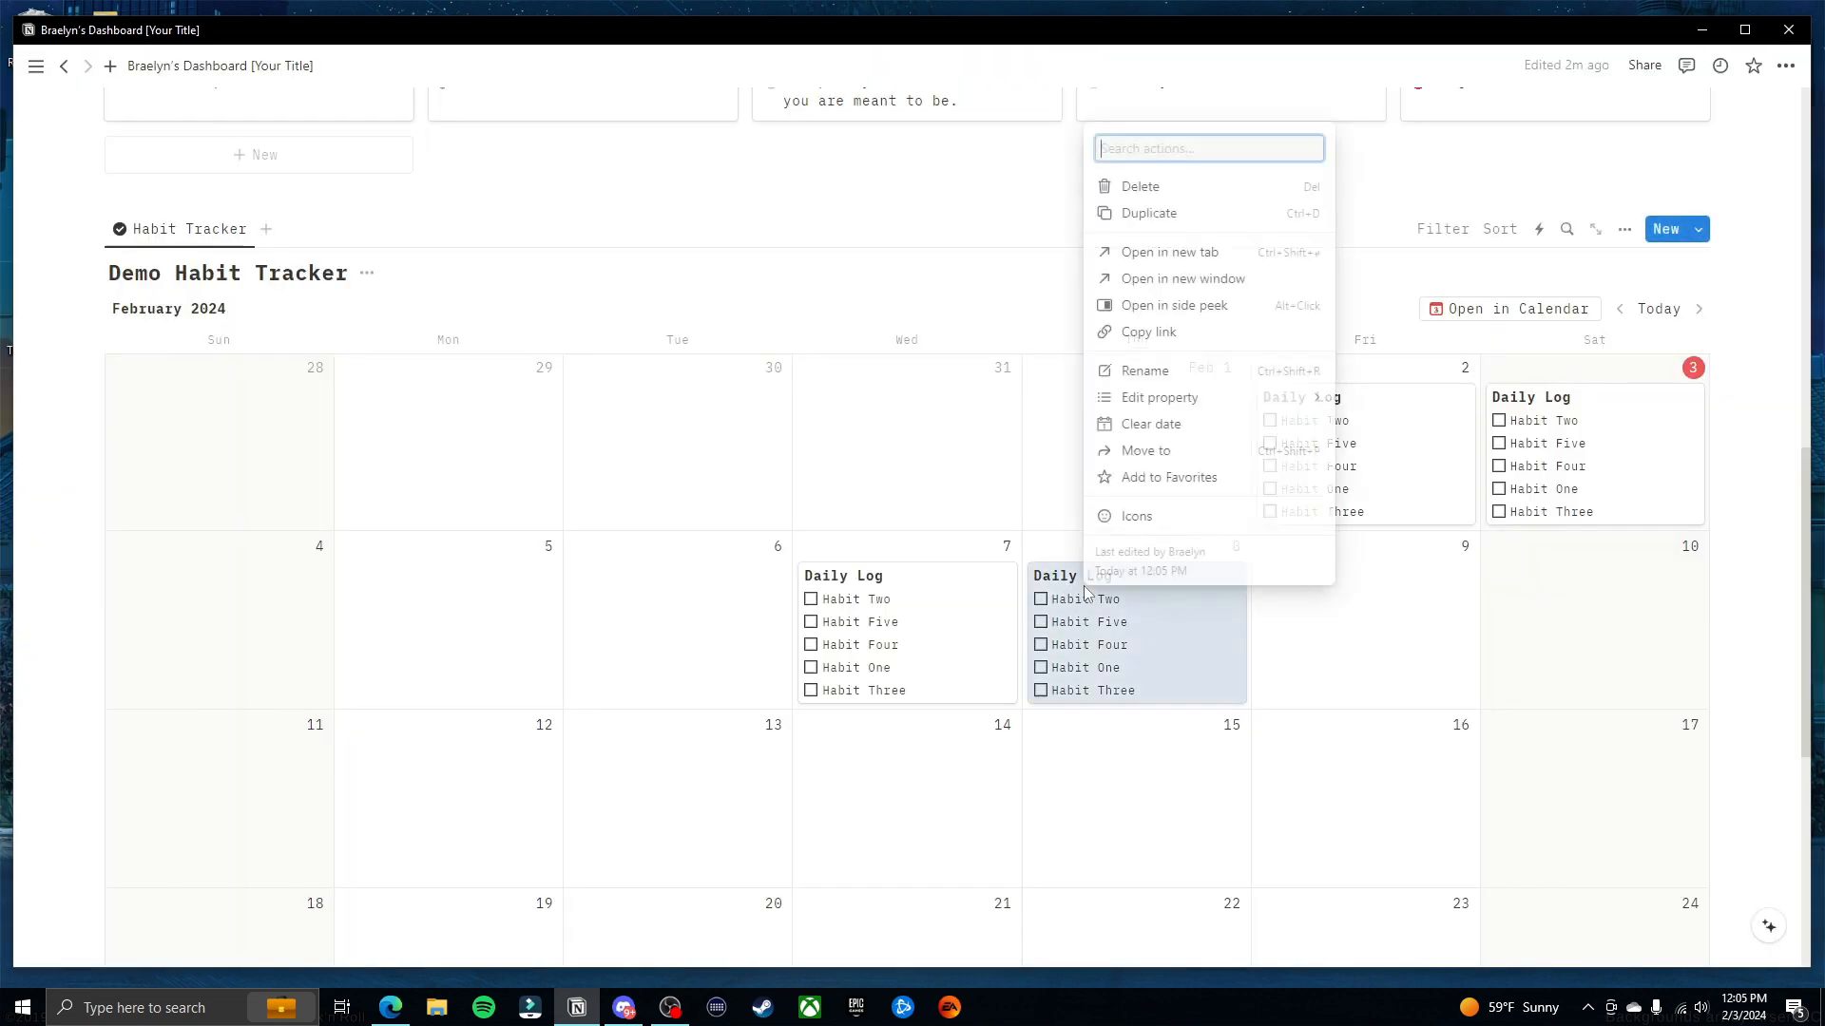
click(1185, 186)
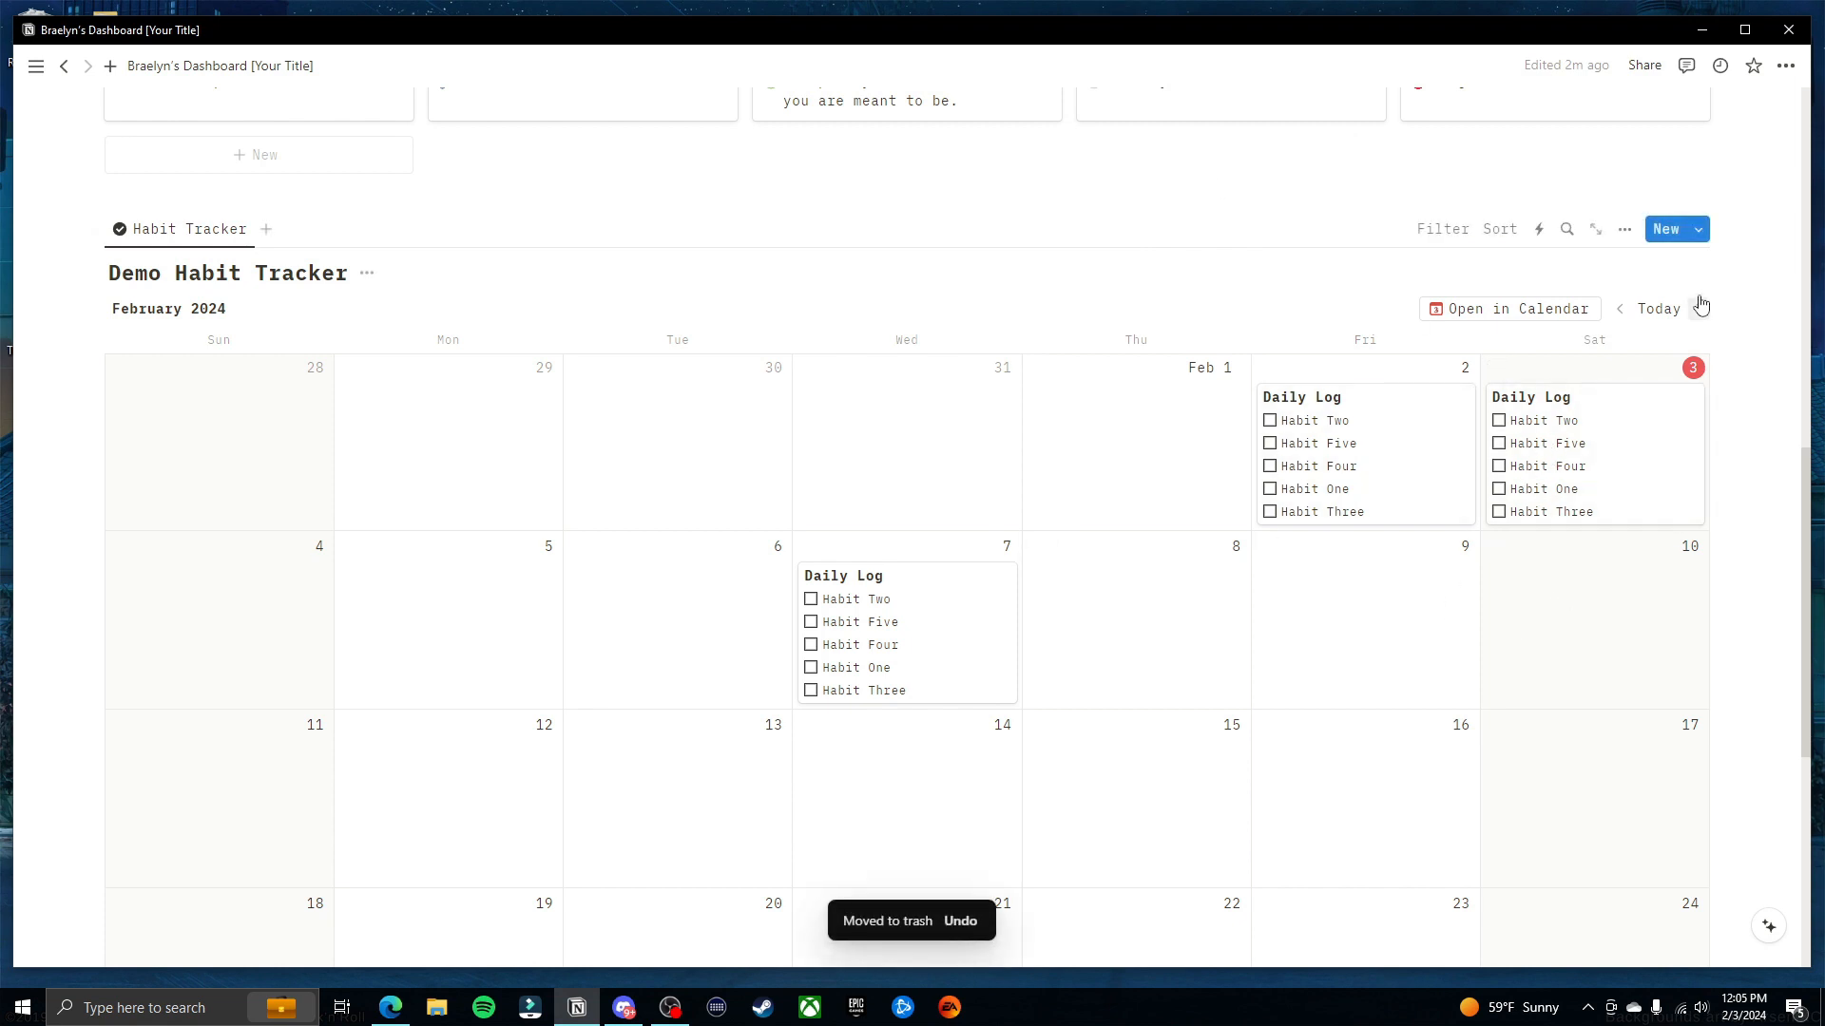
Set the Daily Log template to repeat every day and save the repeat schedule
click(1699, 230)
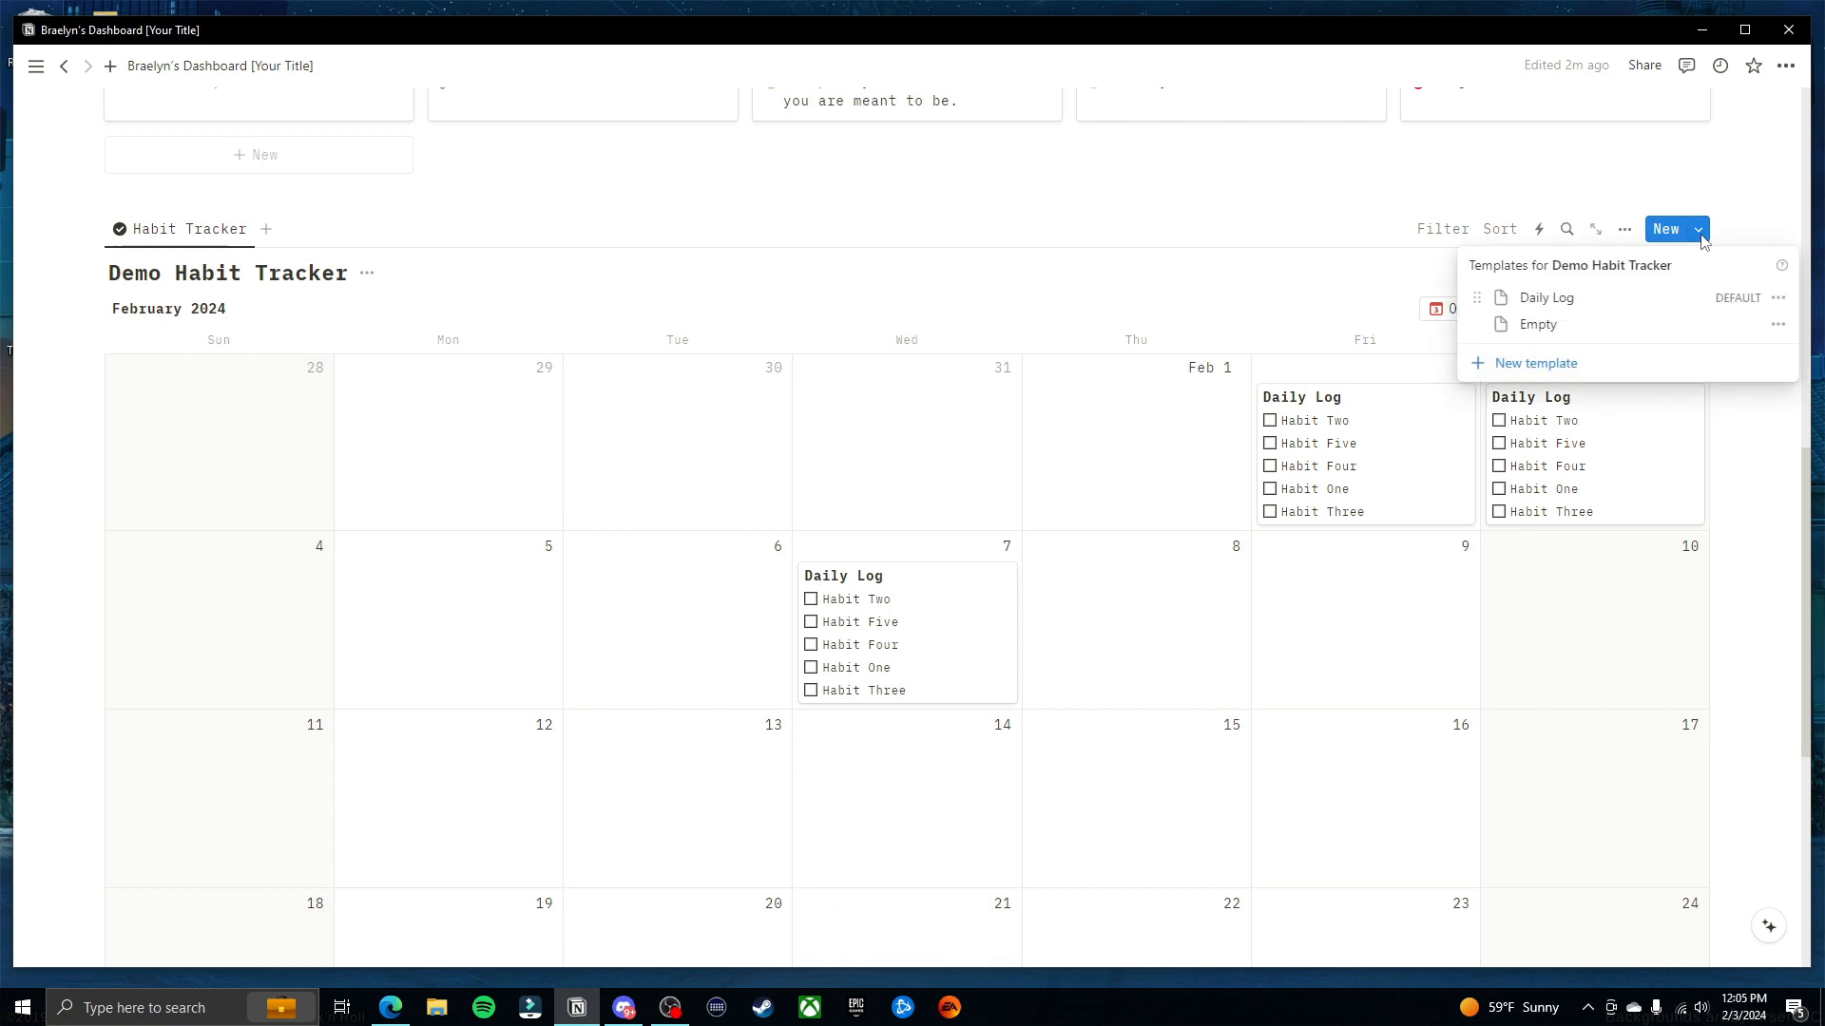
click(1777, 298)
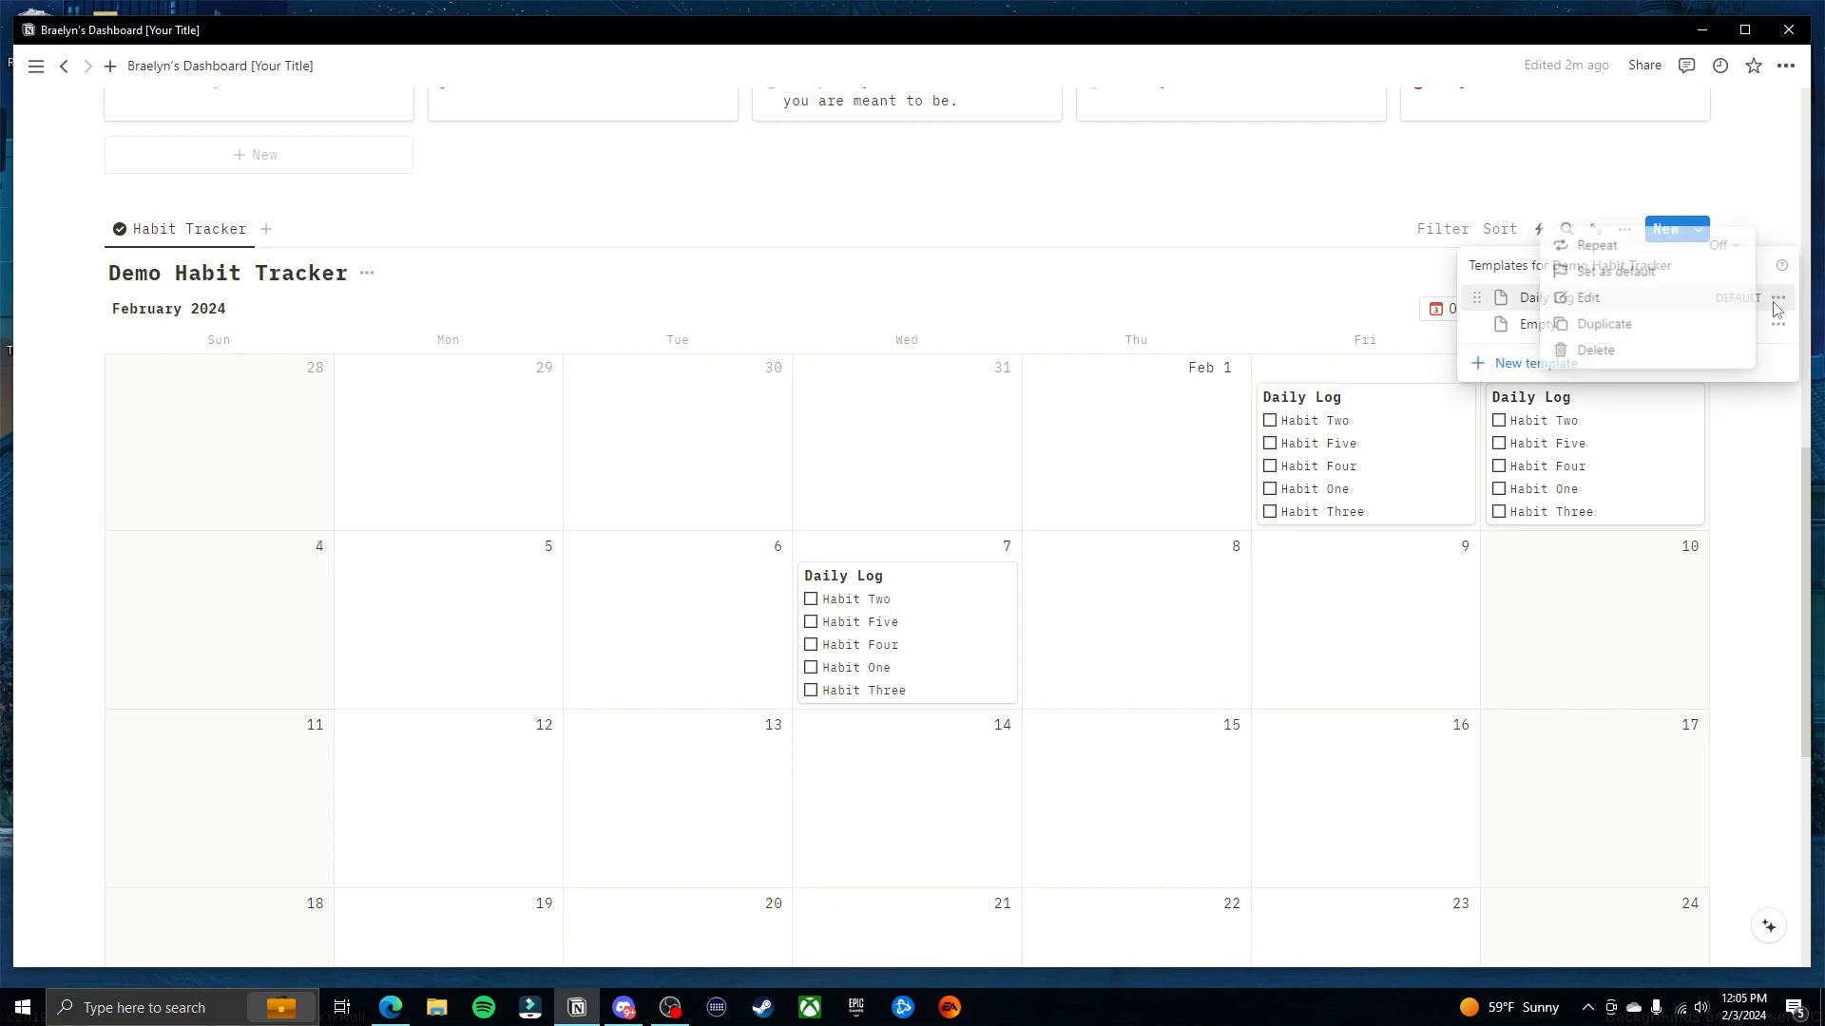
click(1663, 249)
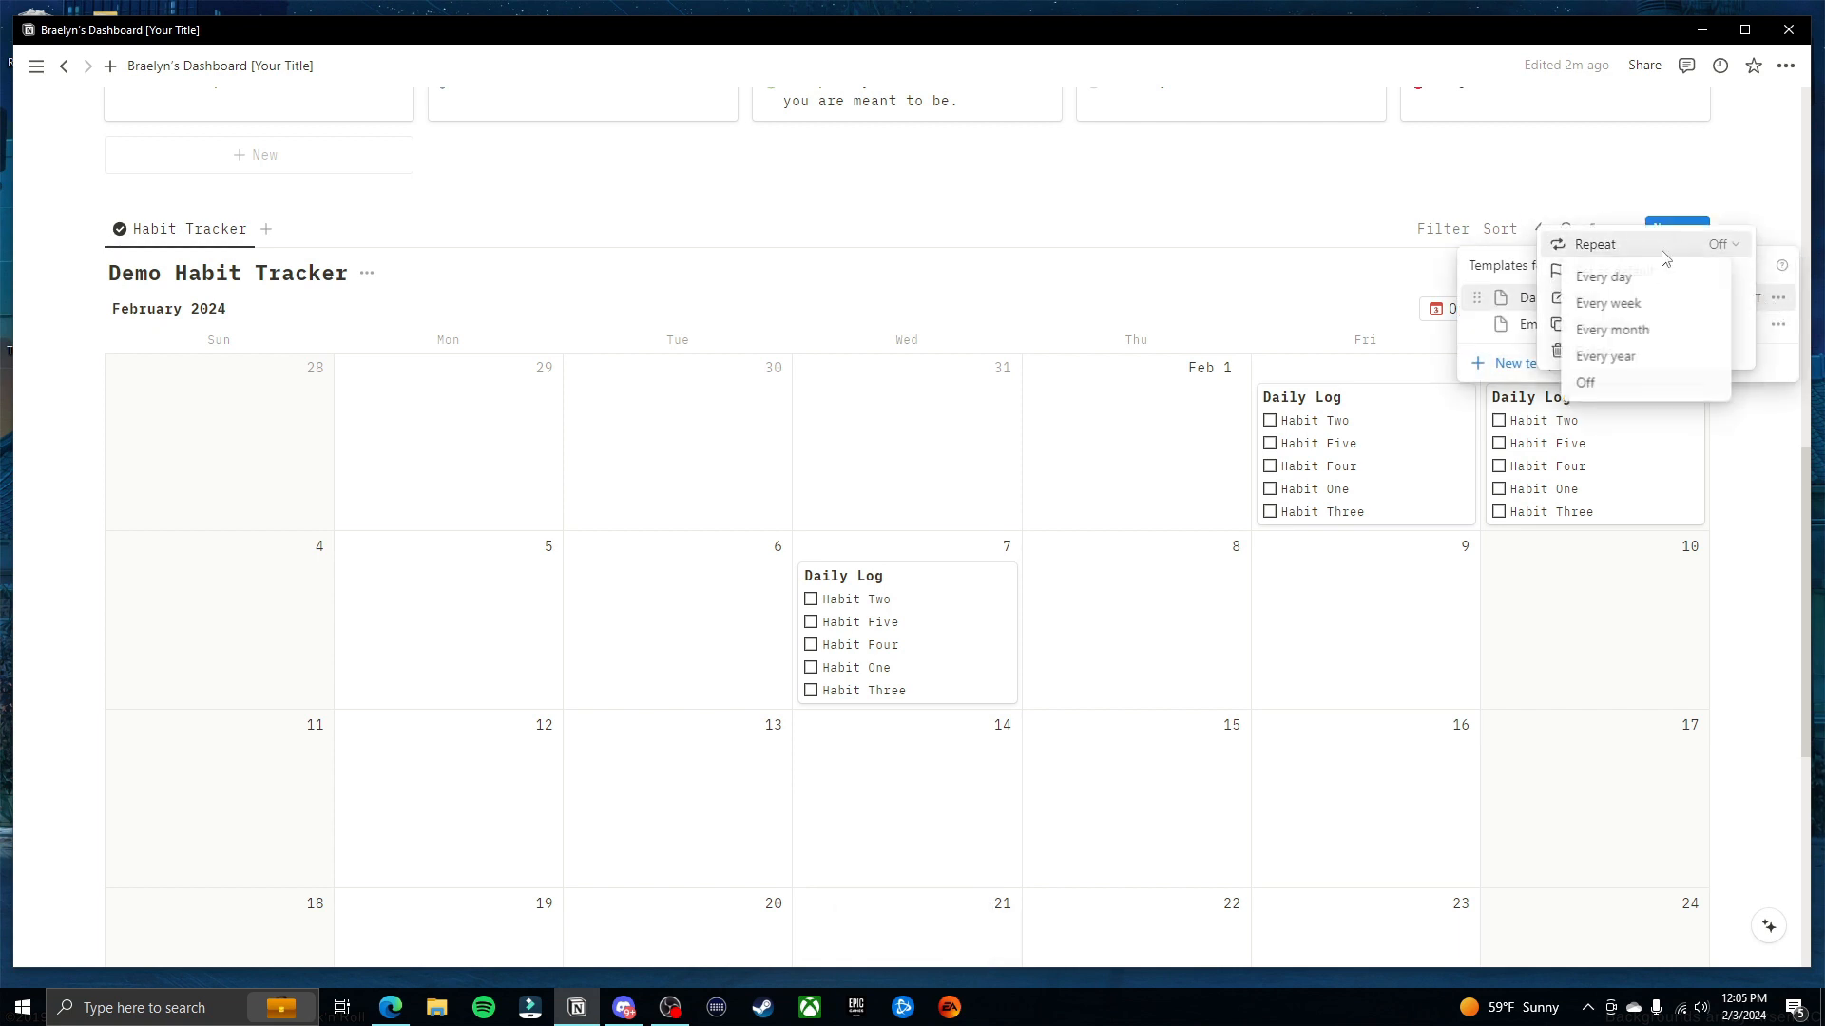
click(1639, 286)
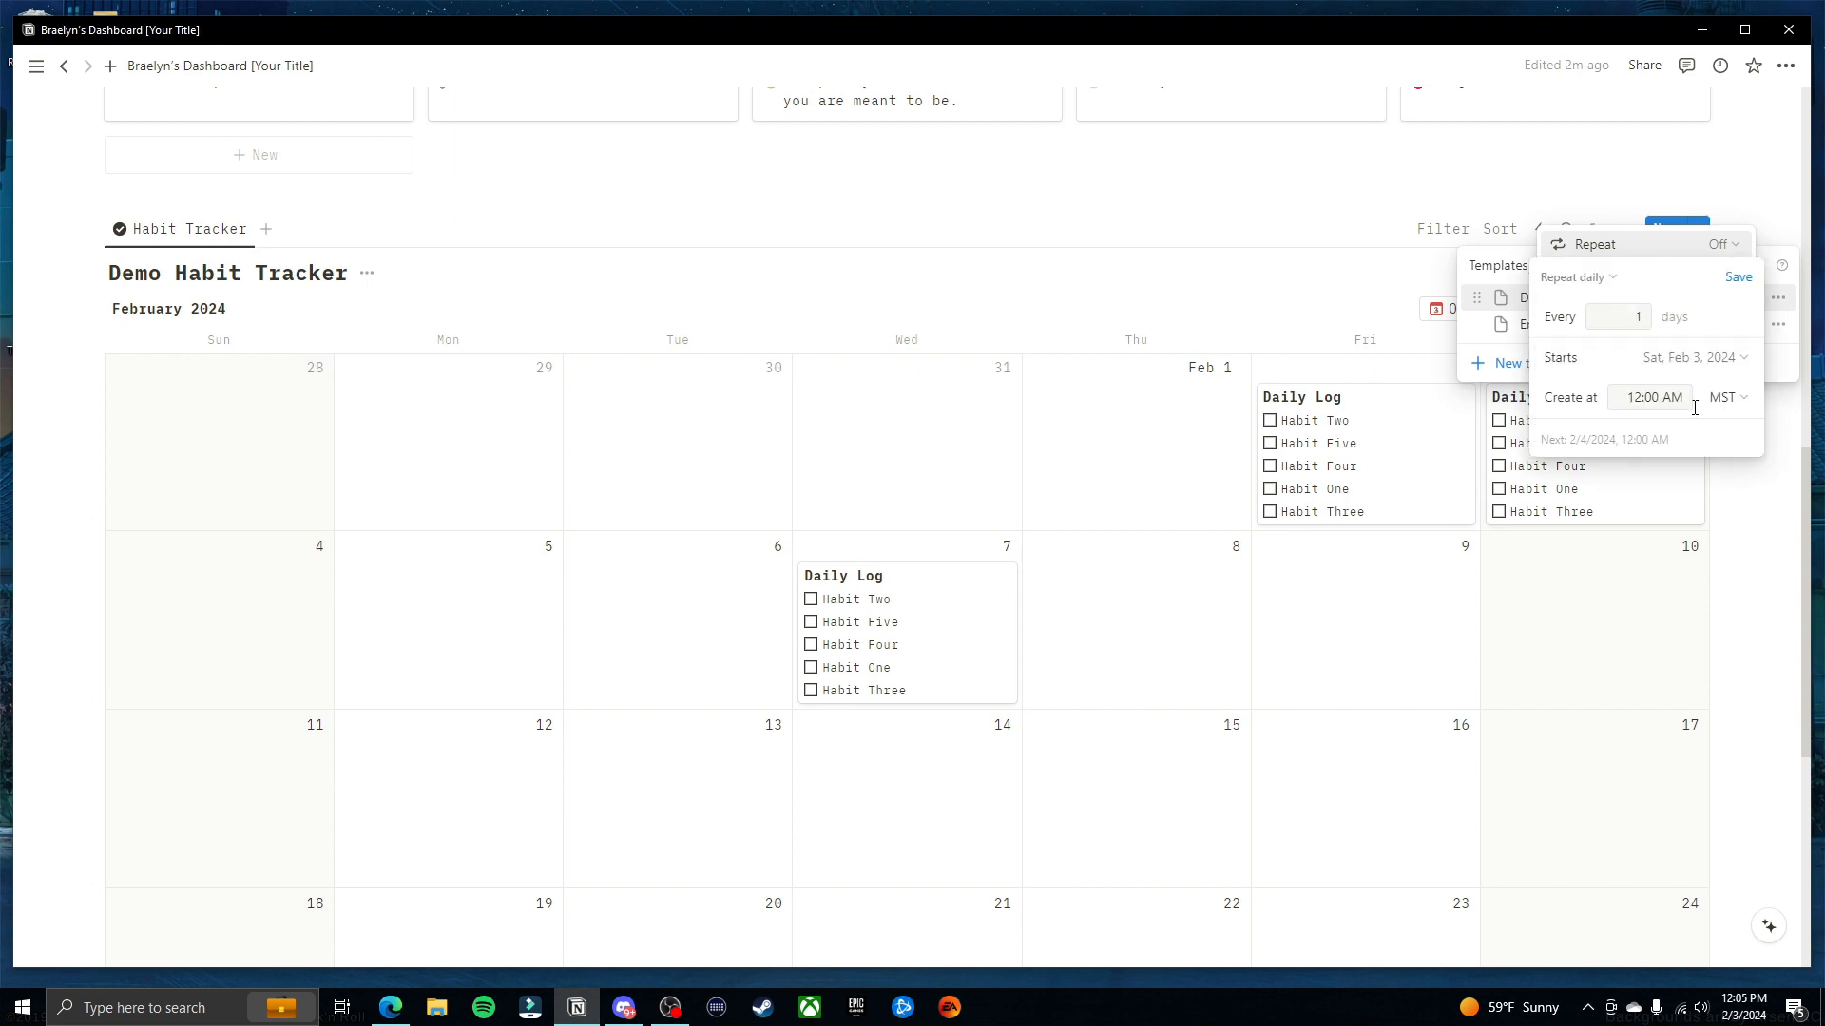
click(1738, 278)
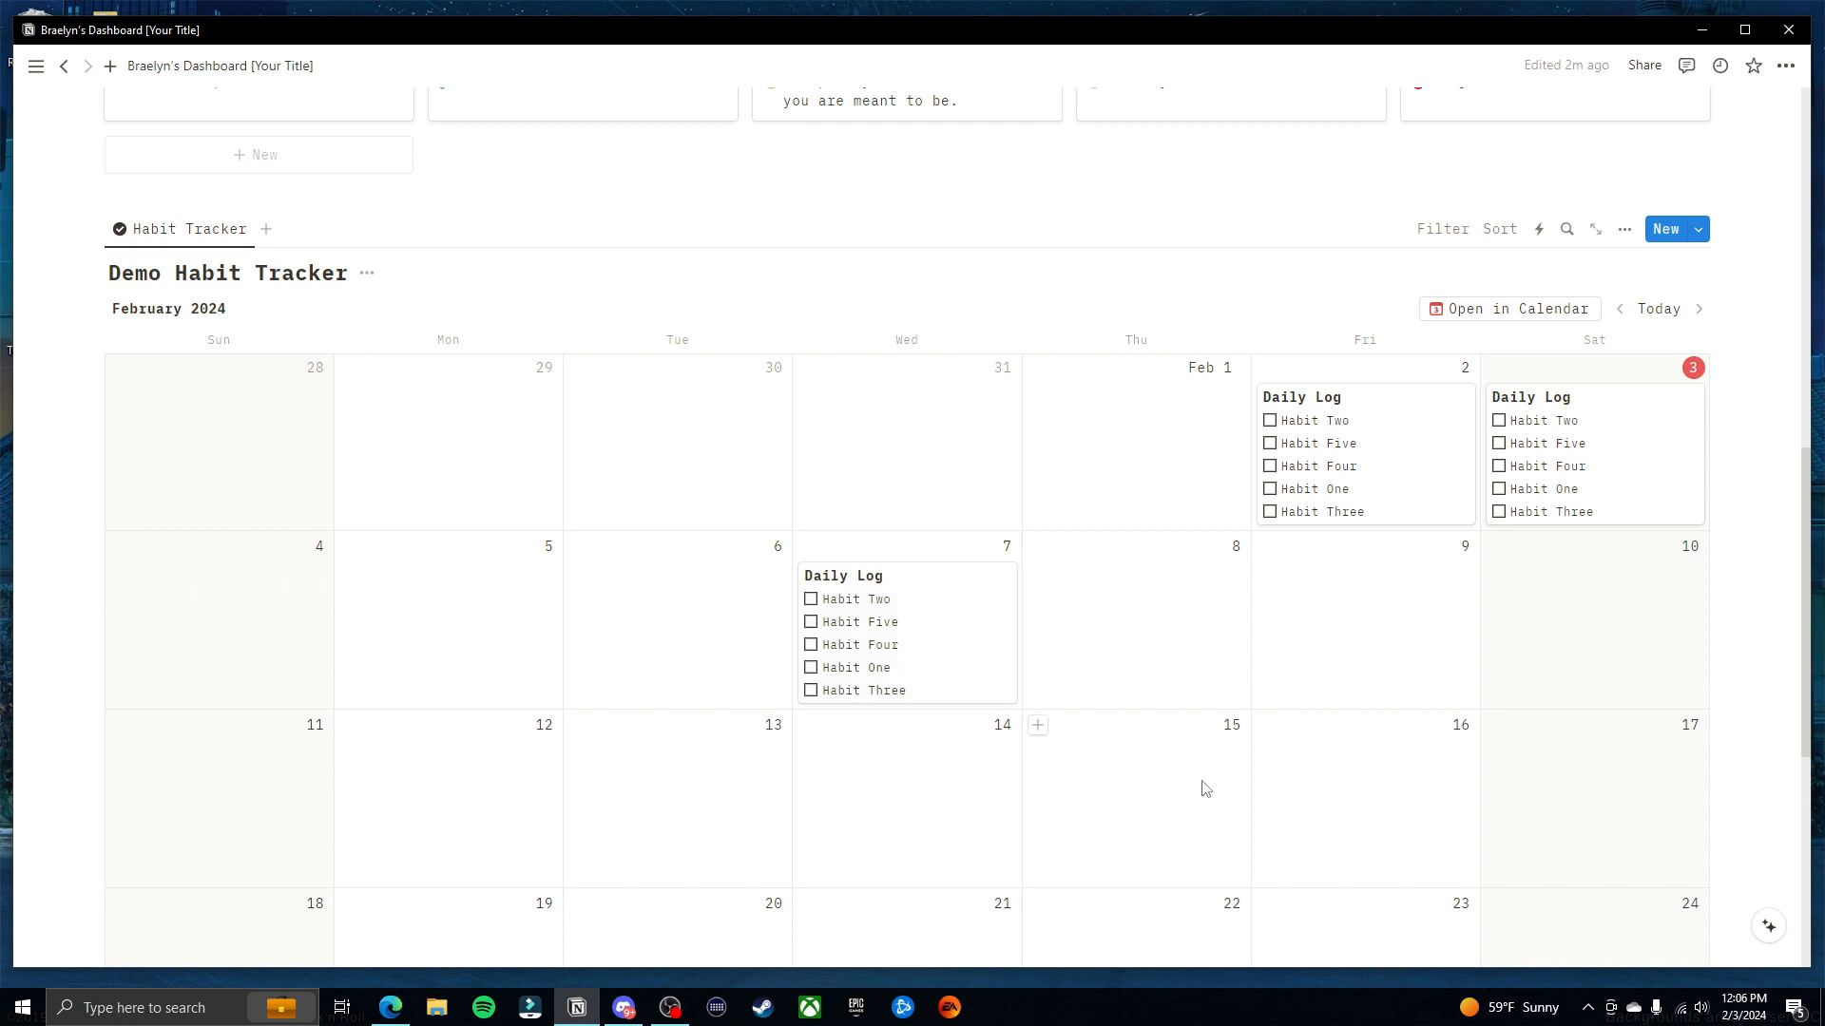
Insert a sub-page titled Habit Tracker below the habit calendar on the dashboard
scroll(1284, 708, down, 4)
scroll(1389, 656, up, 4)
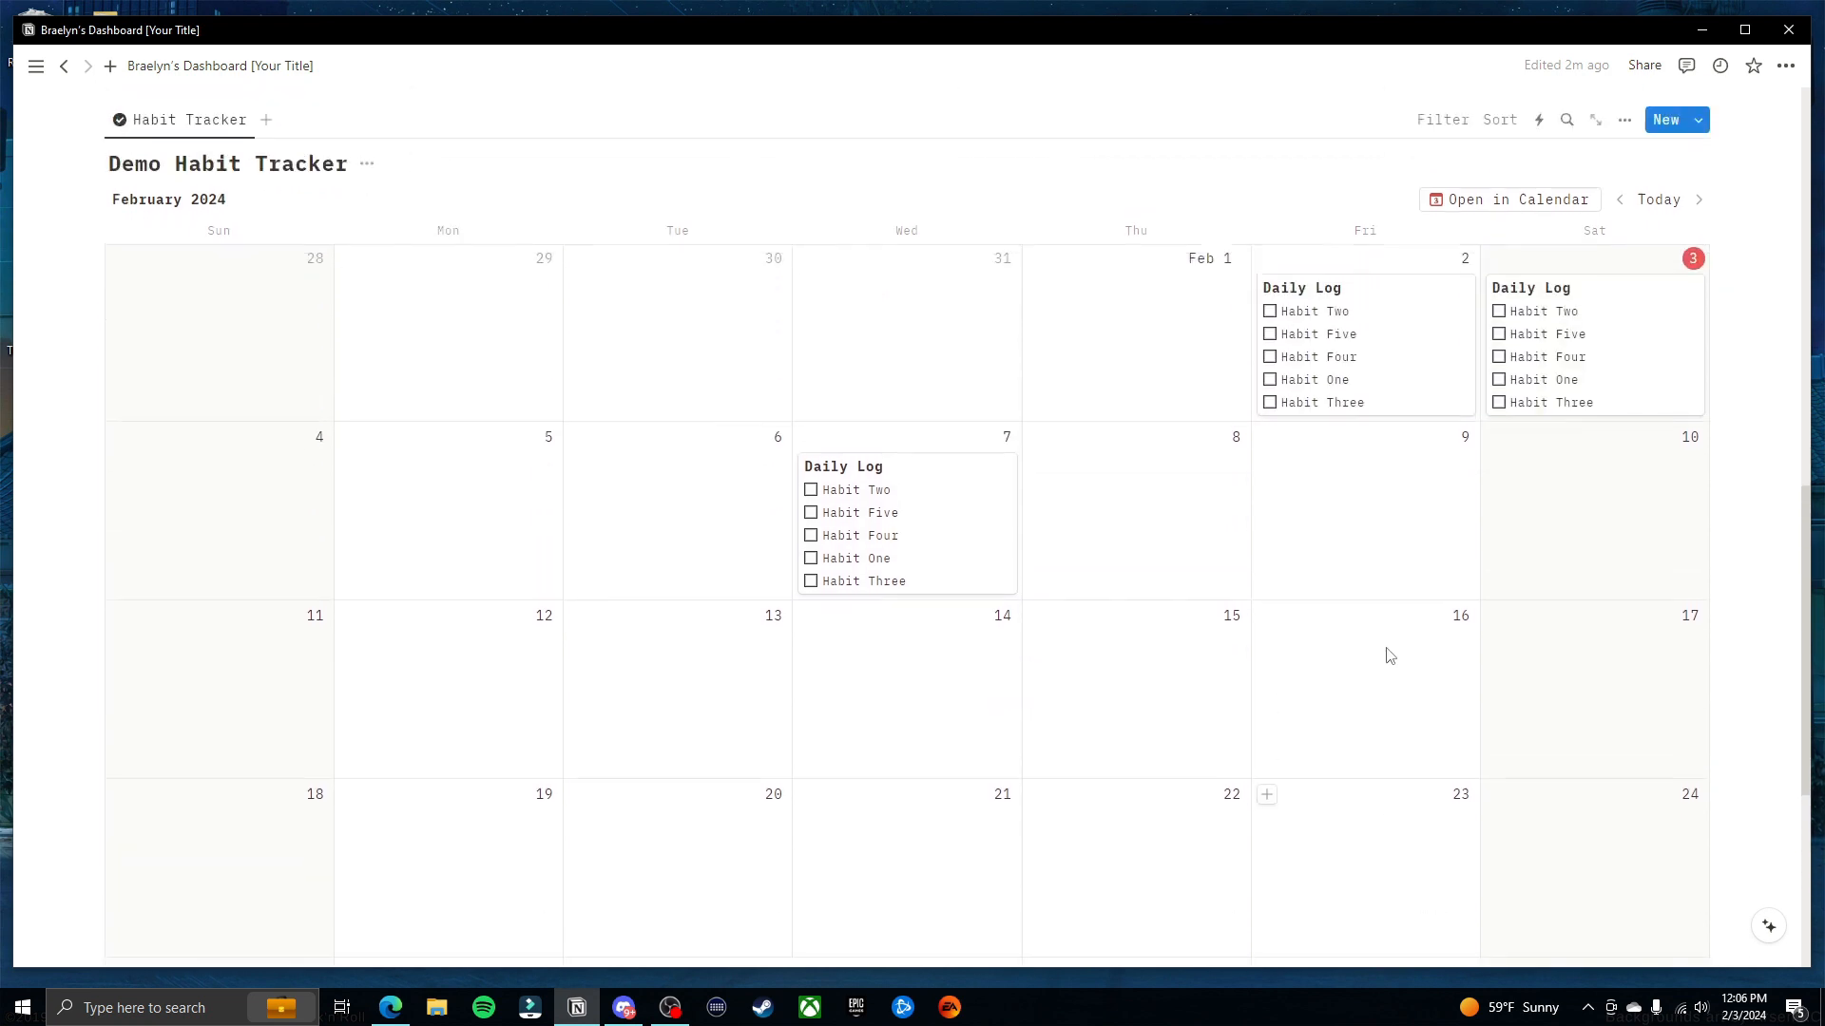
scroll(1501, 721, up, 2)
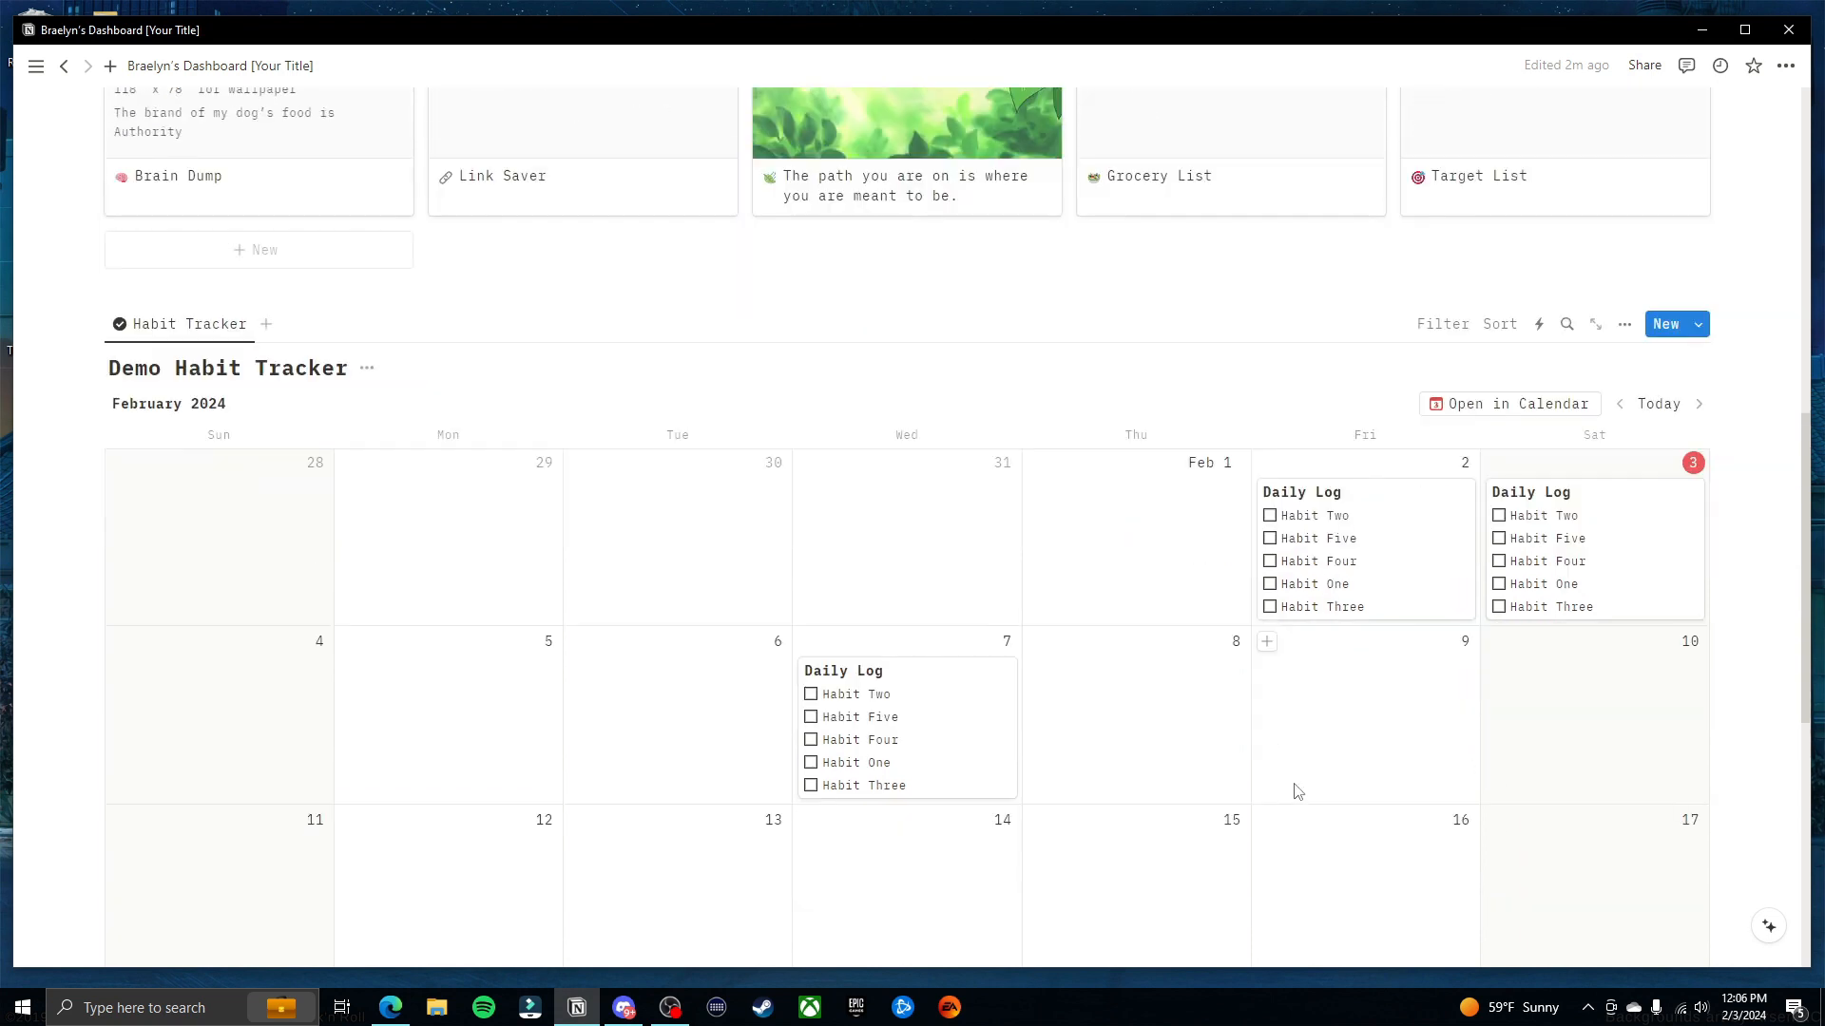
scroll(1295, 786, up, 3)
scroll(573, 716, down, 10)
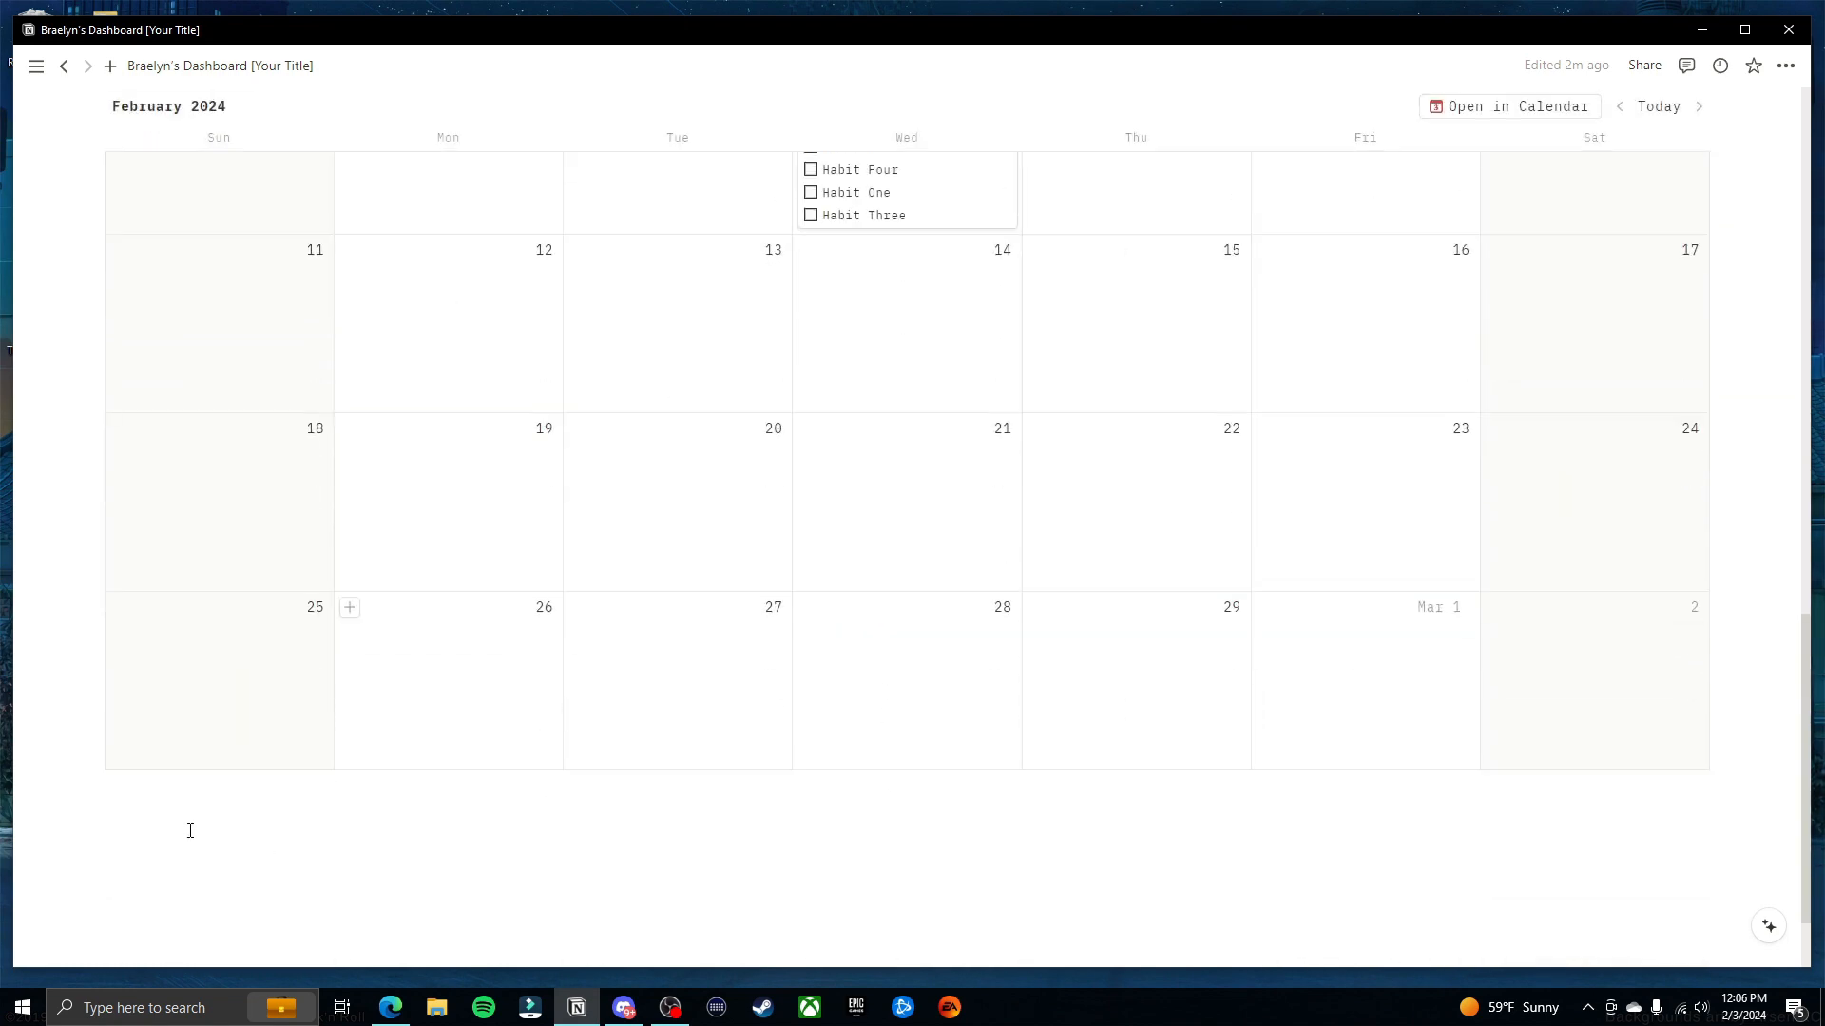
click(190, 831)
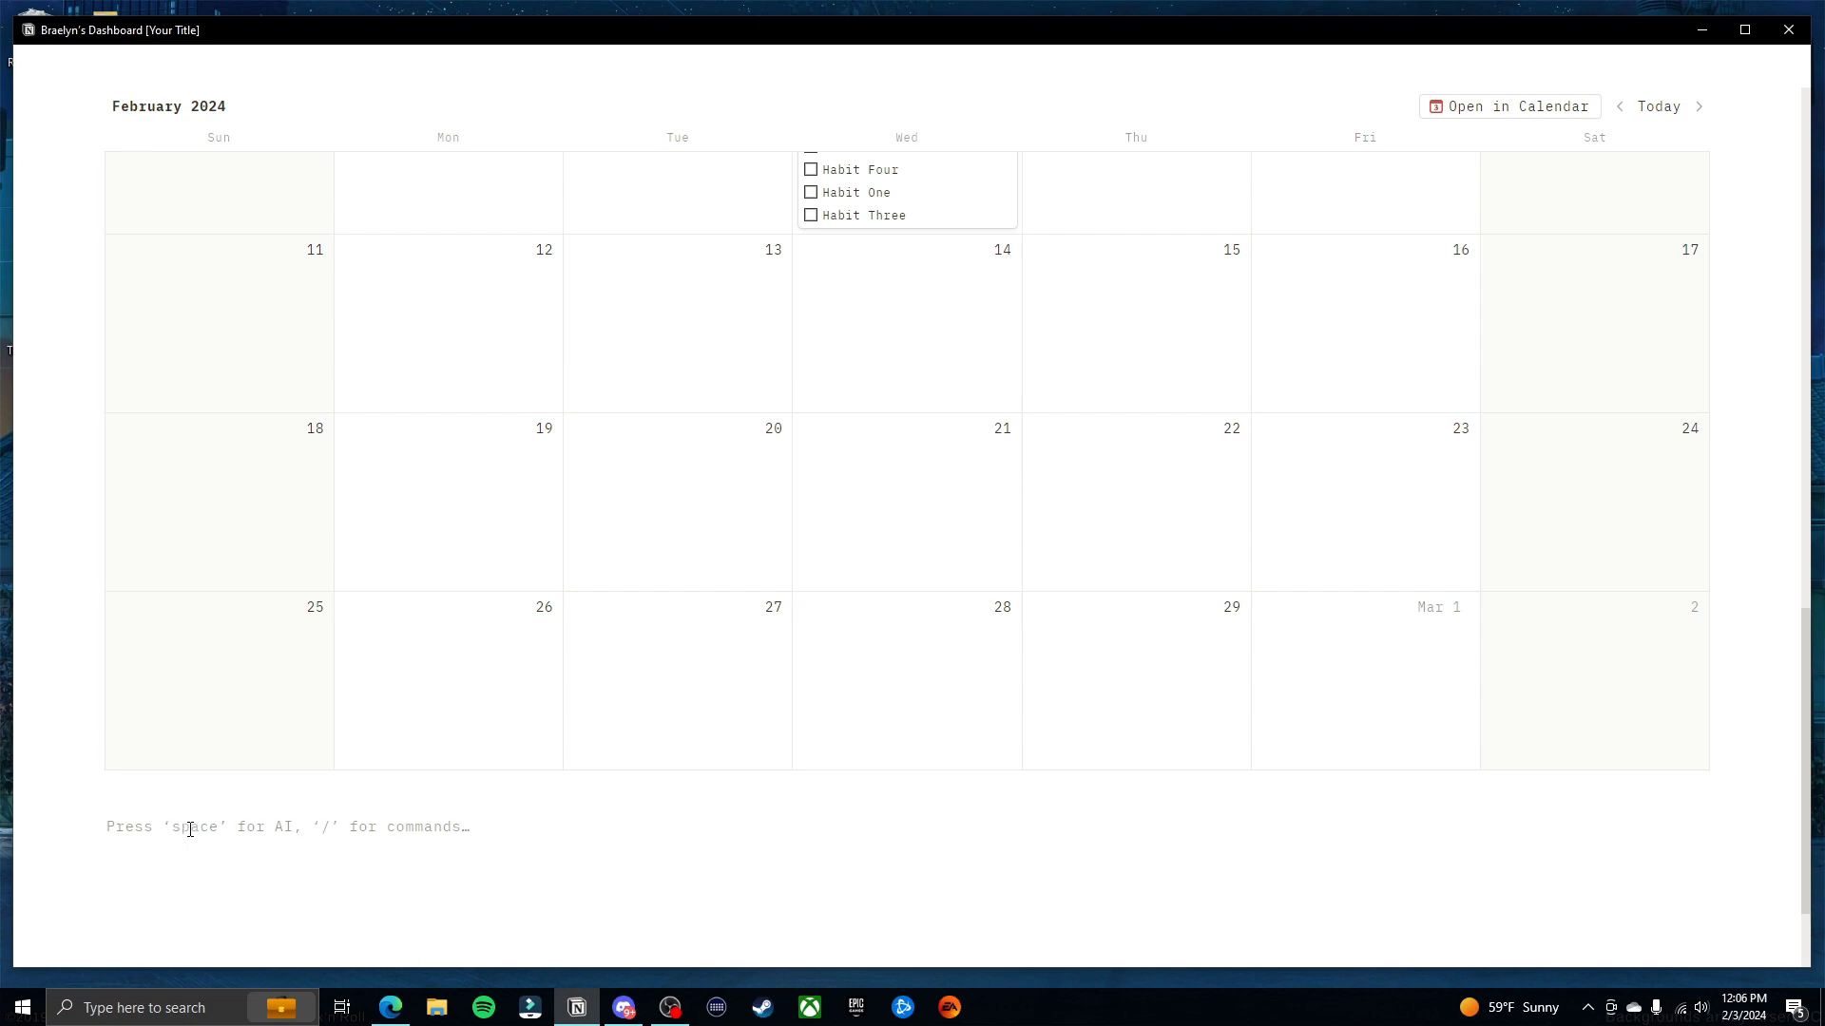
text(/pag)
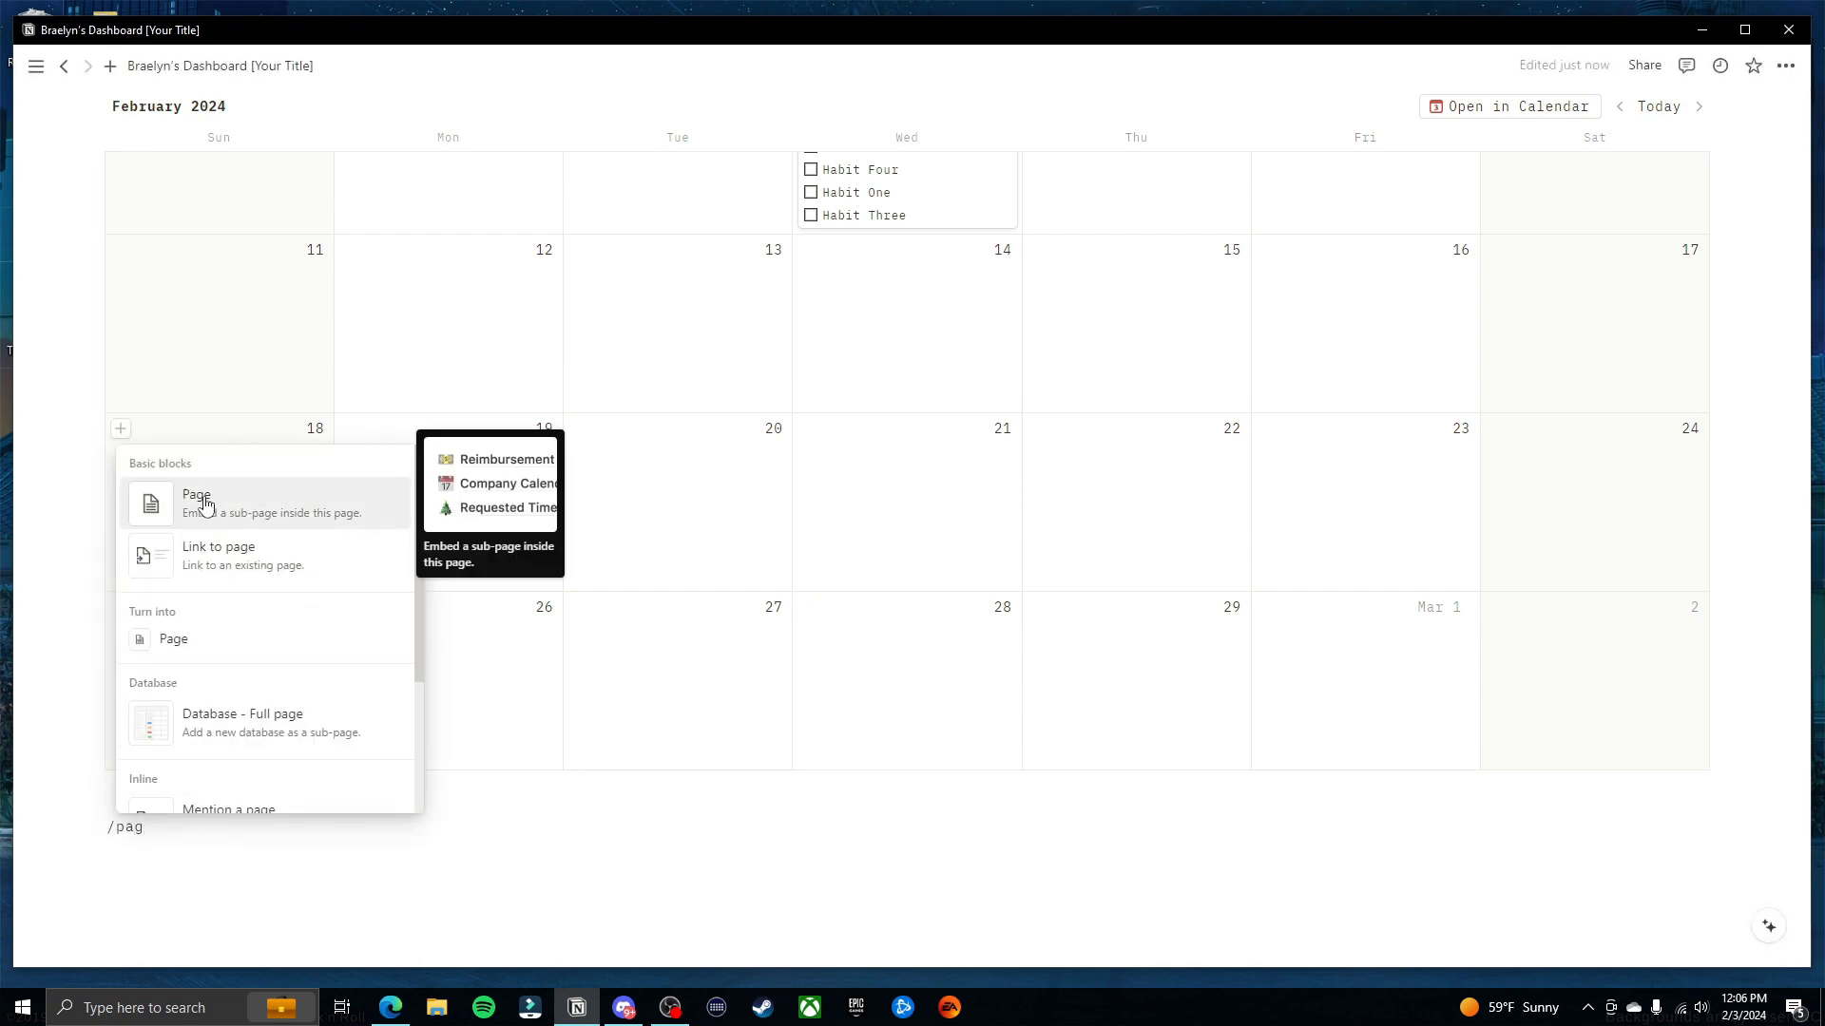
click(204, 504)
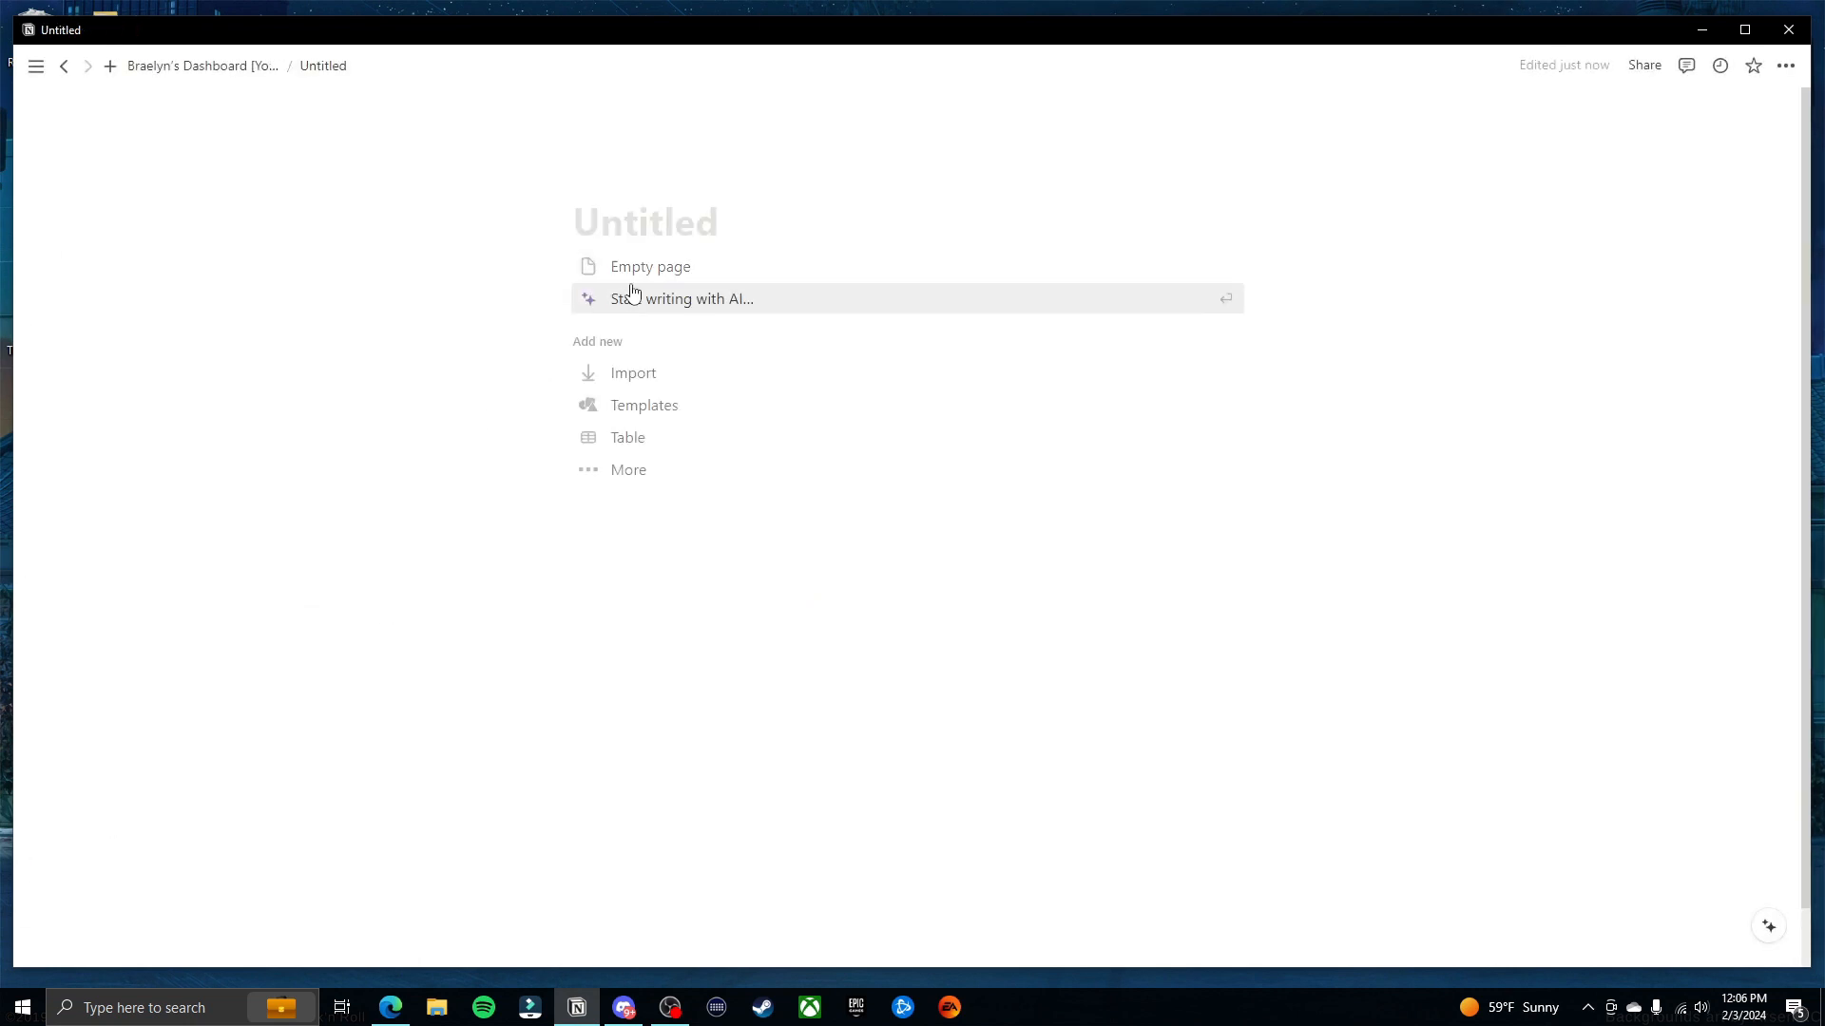
text(Habit Tracker)
key(Return)
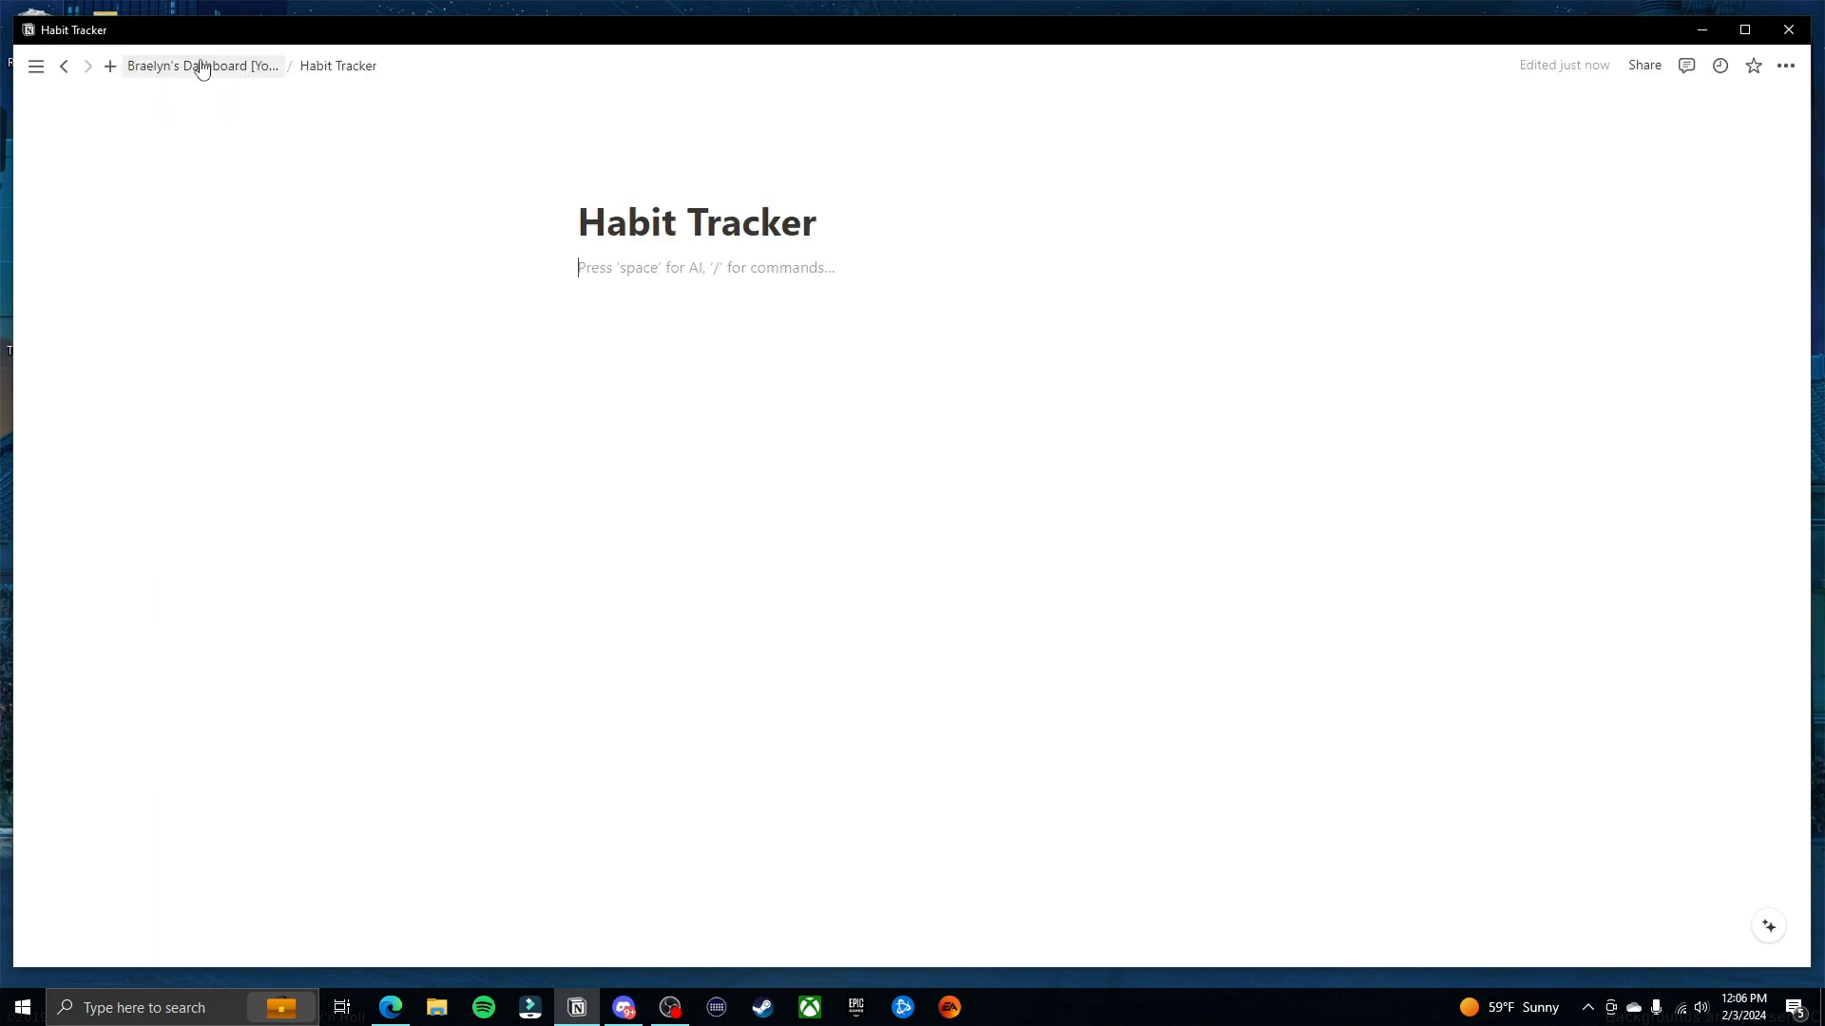
Return to the dashboard and give the Habit Tracker sub-page a sunflower emoji icon
click(253, 72)
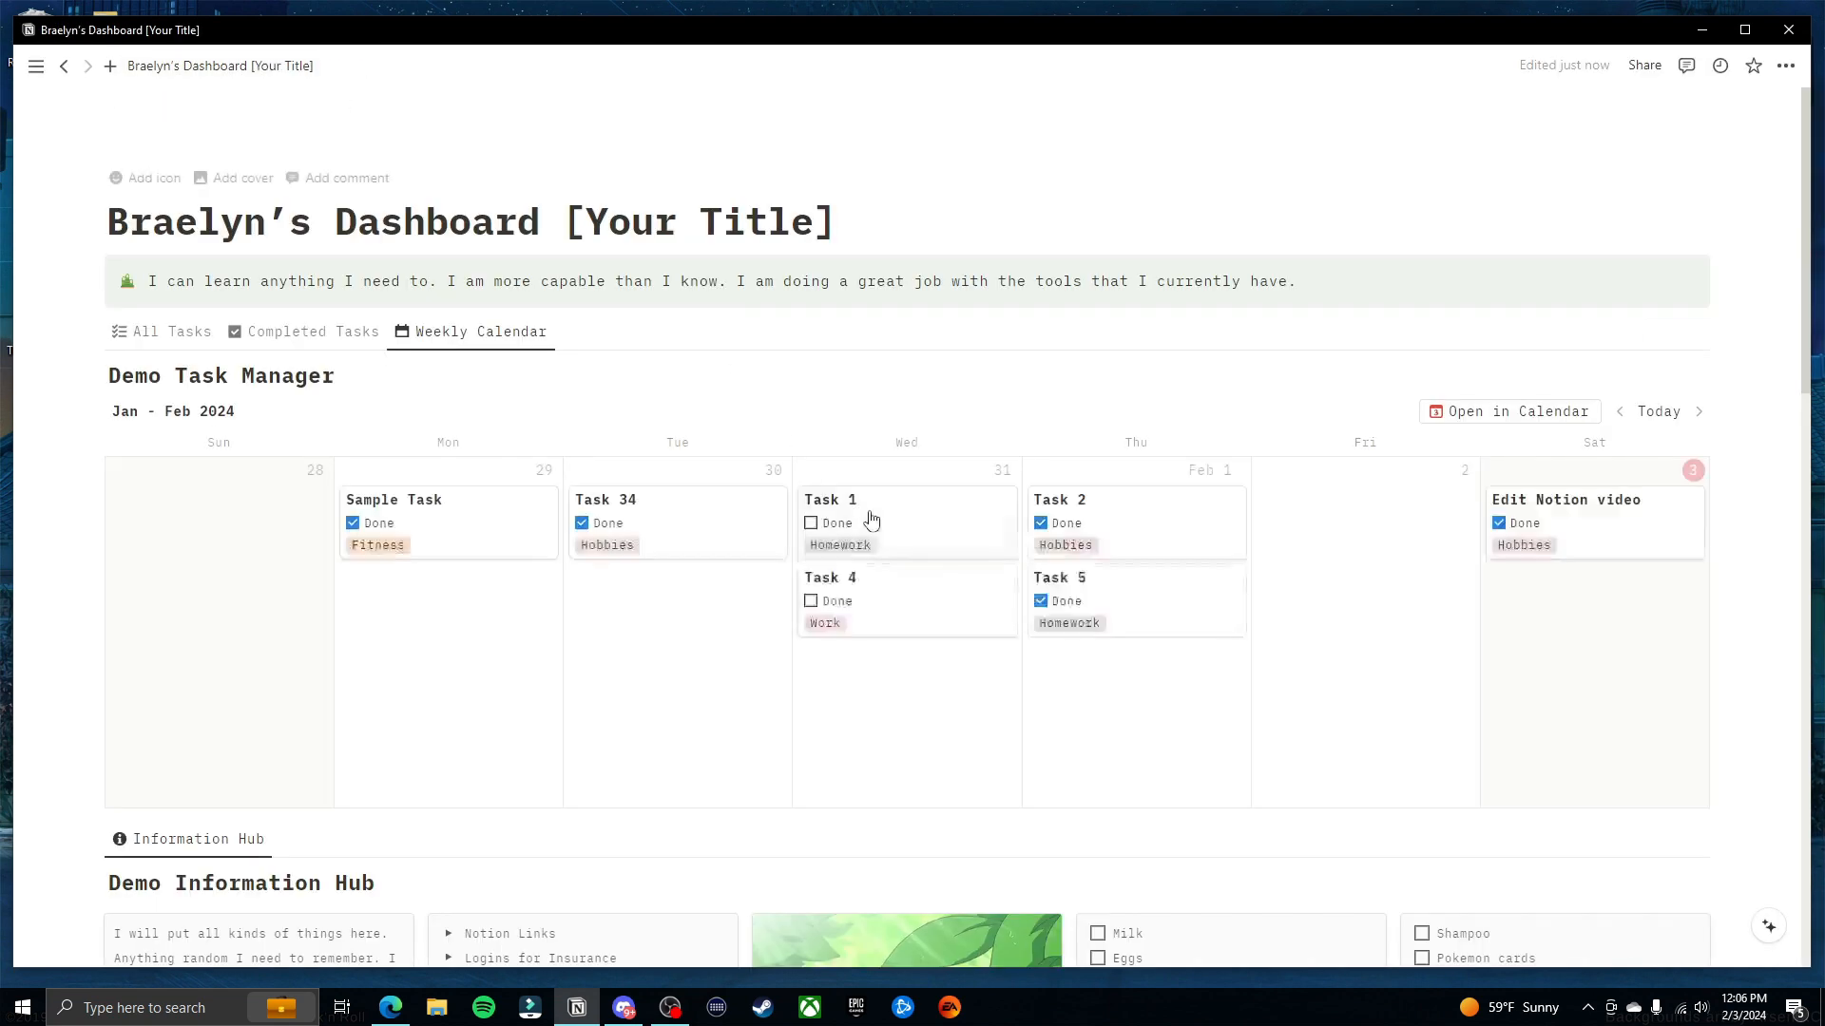
scroll(874, 537, down, 15)
scroll(878, 542, down, 3)
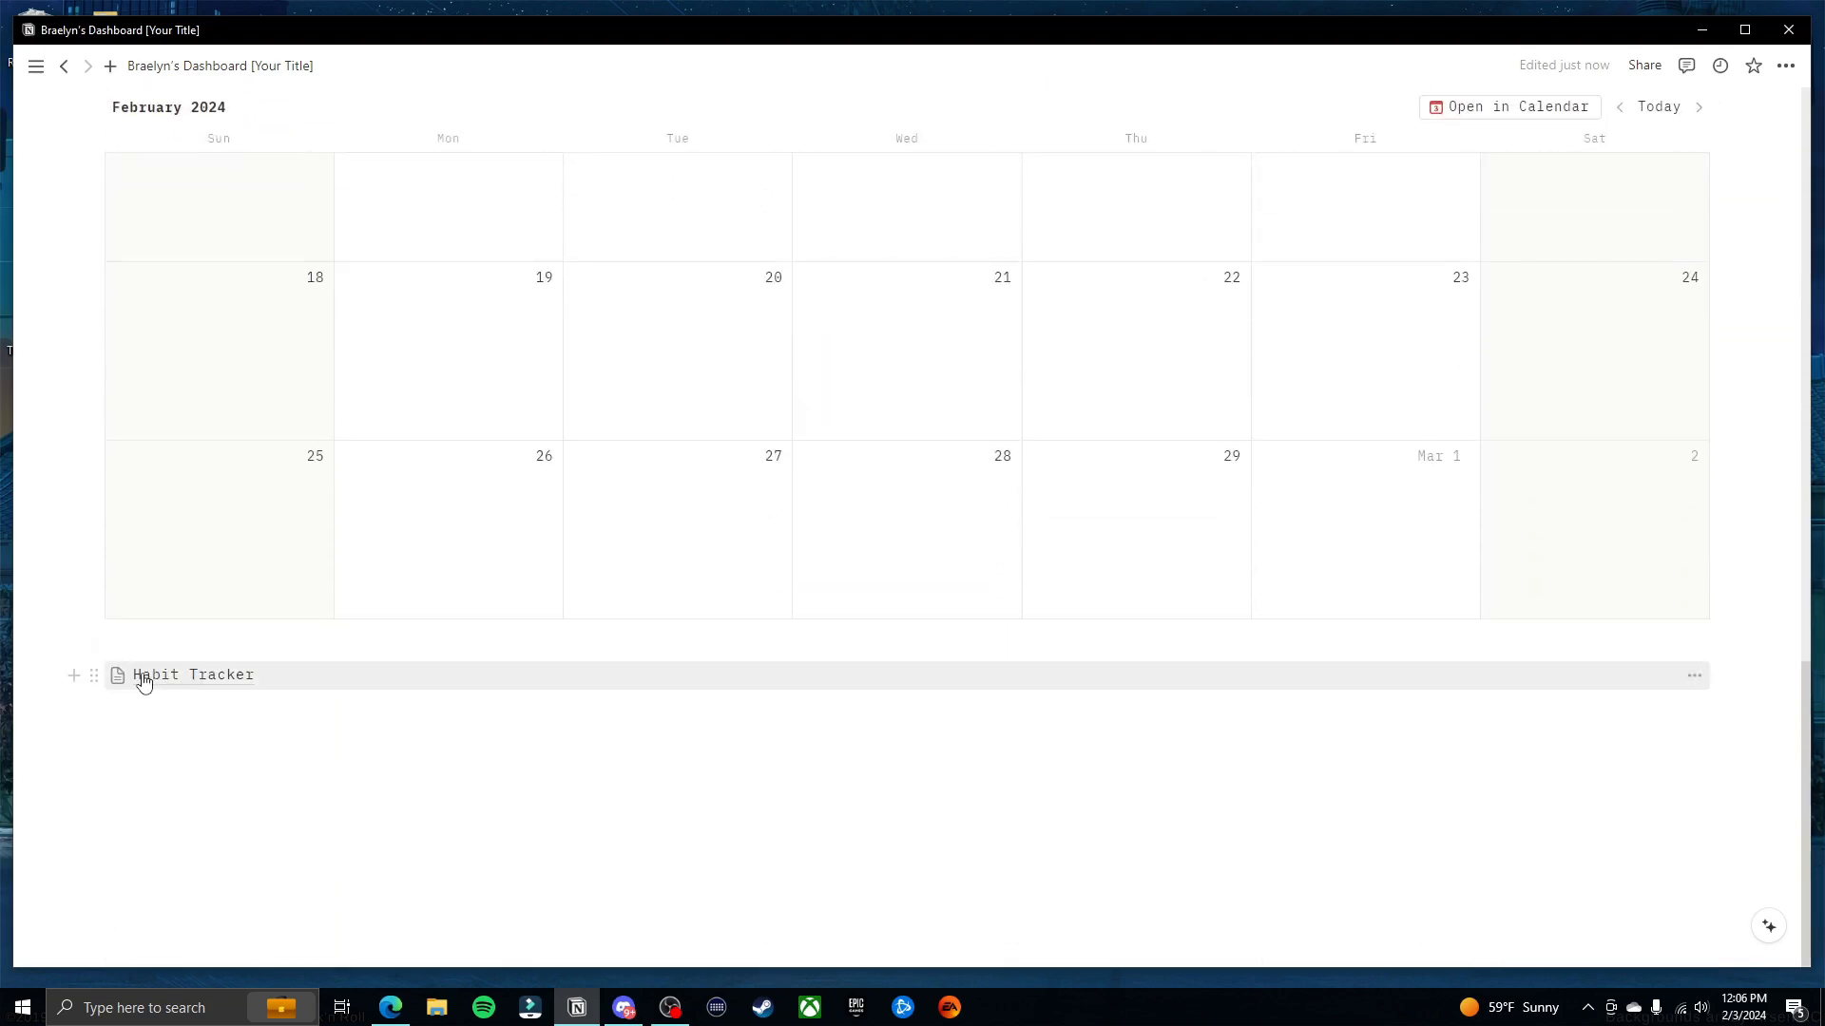
click(119, 677)
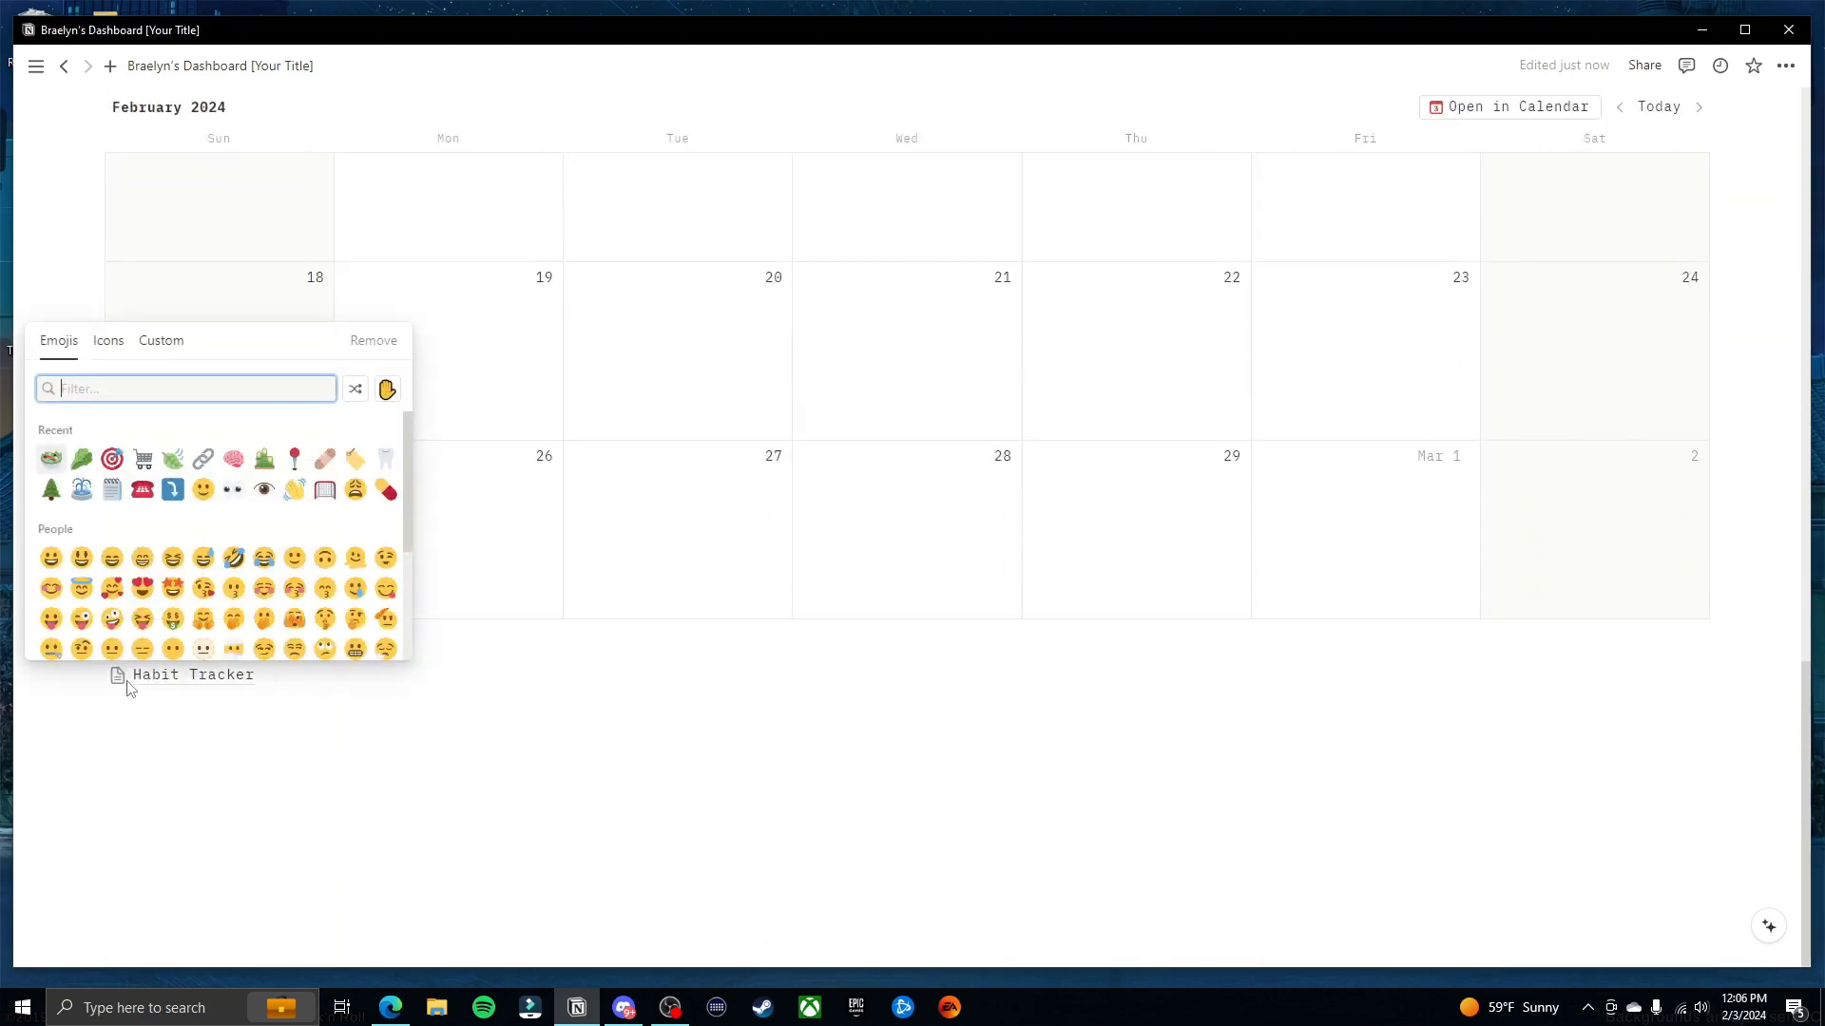
text(sun)
key(Return)
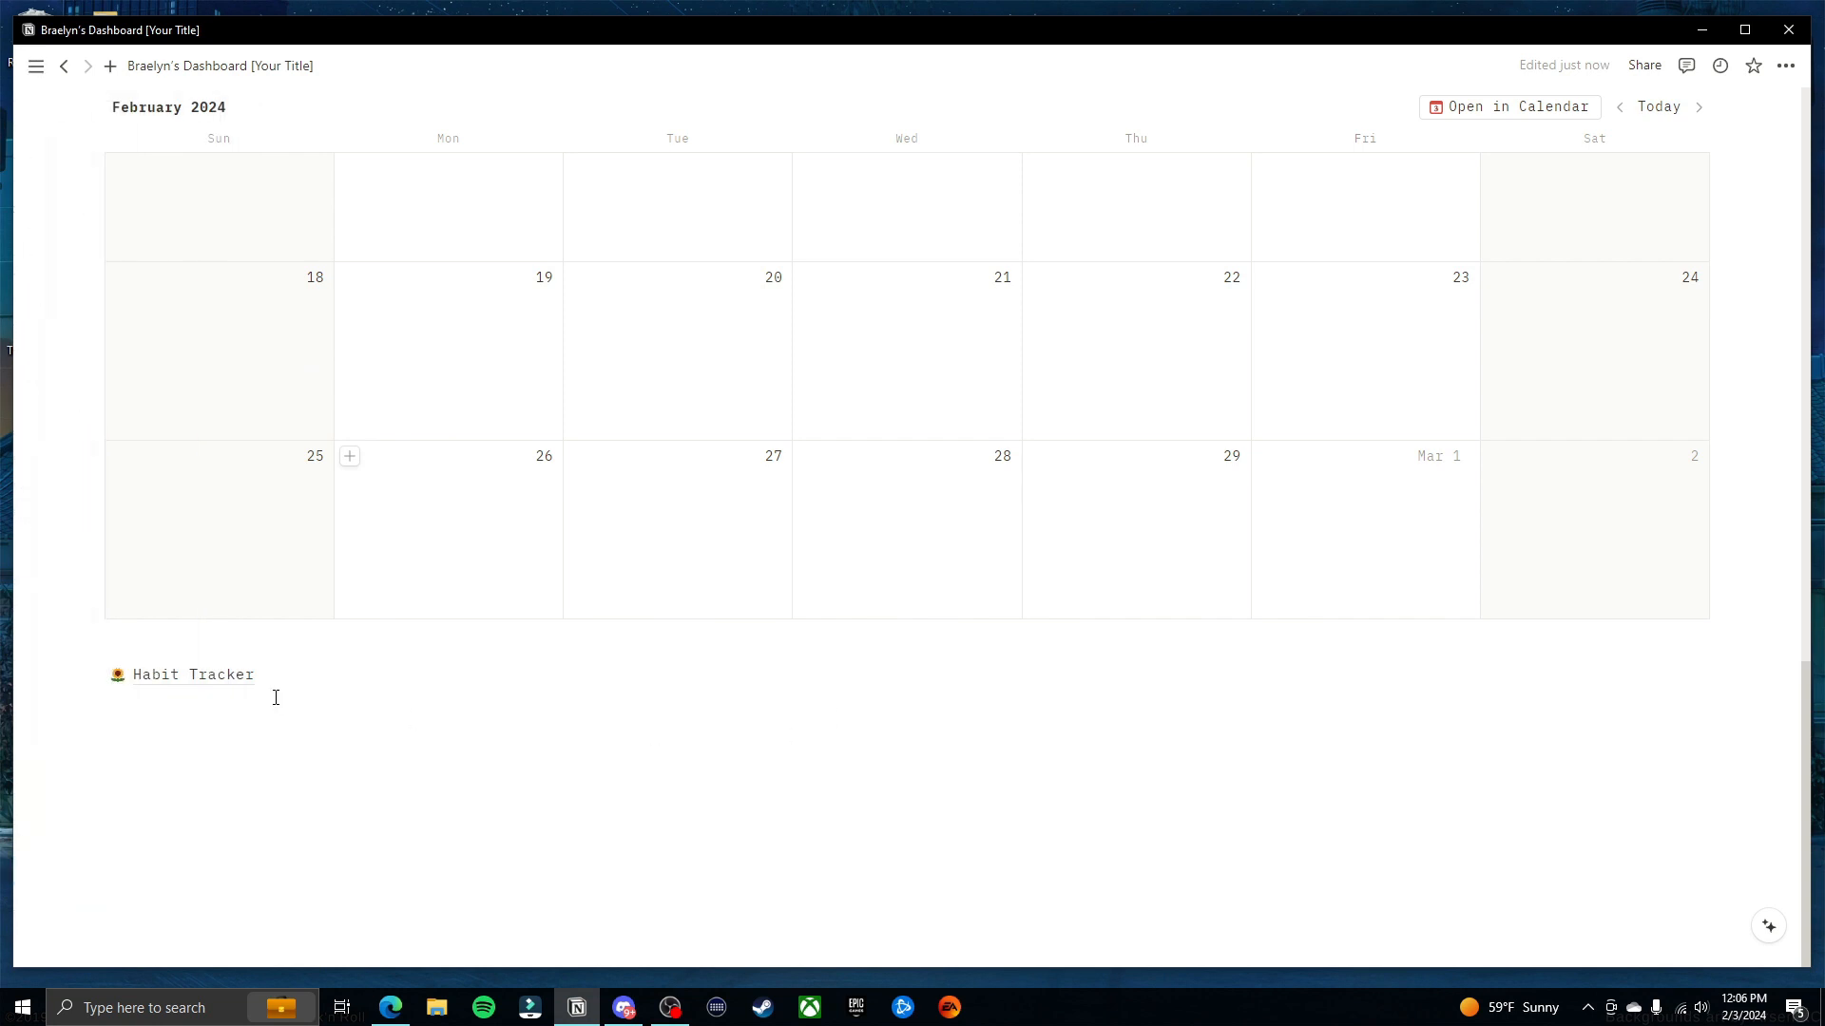
Move the Demo Habit Tracker calendar database into the Habit Tracker sub-page
scroll(450, 709, up, 7)
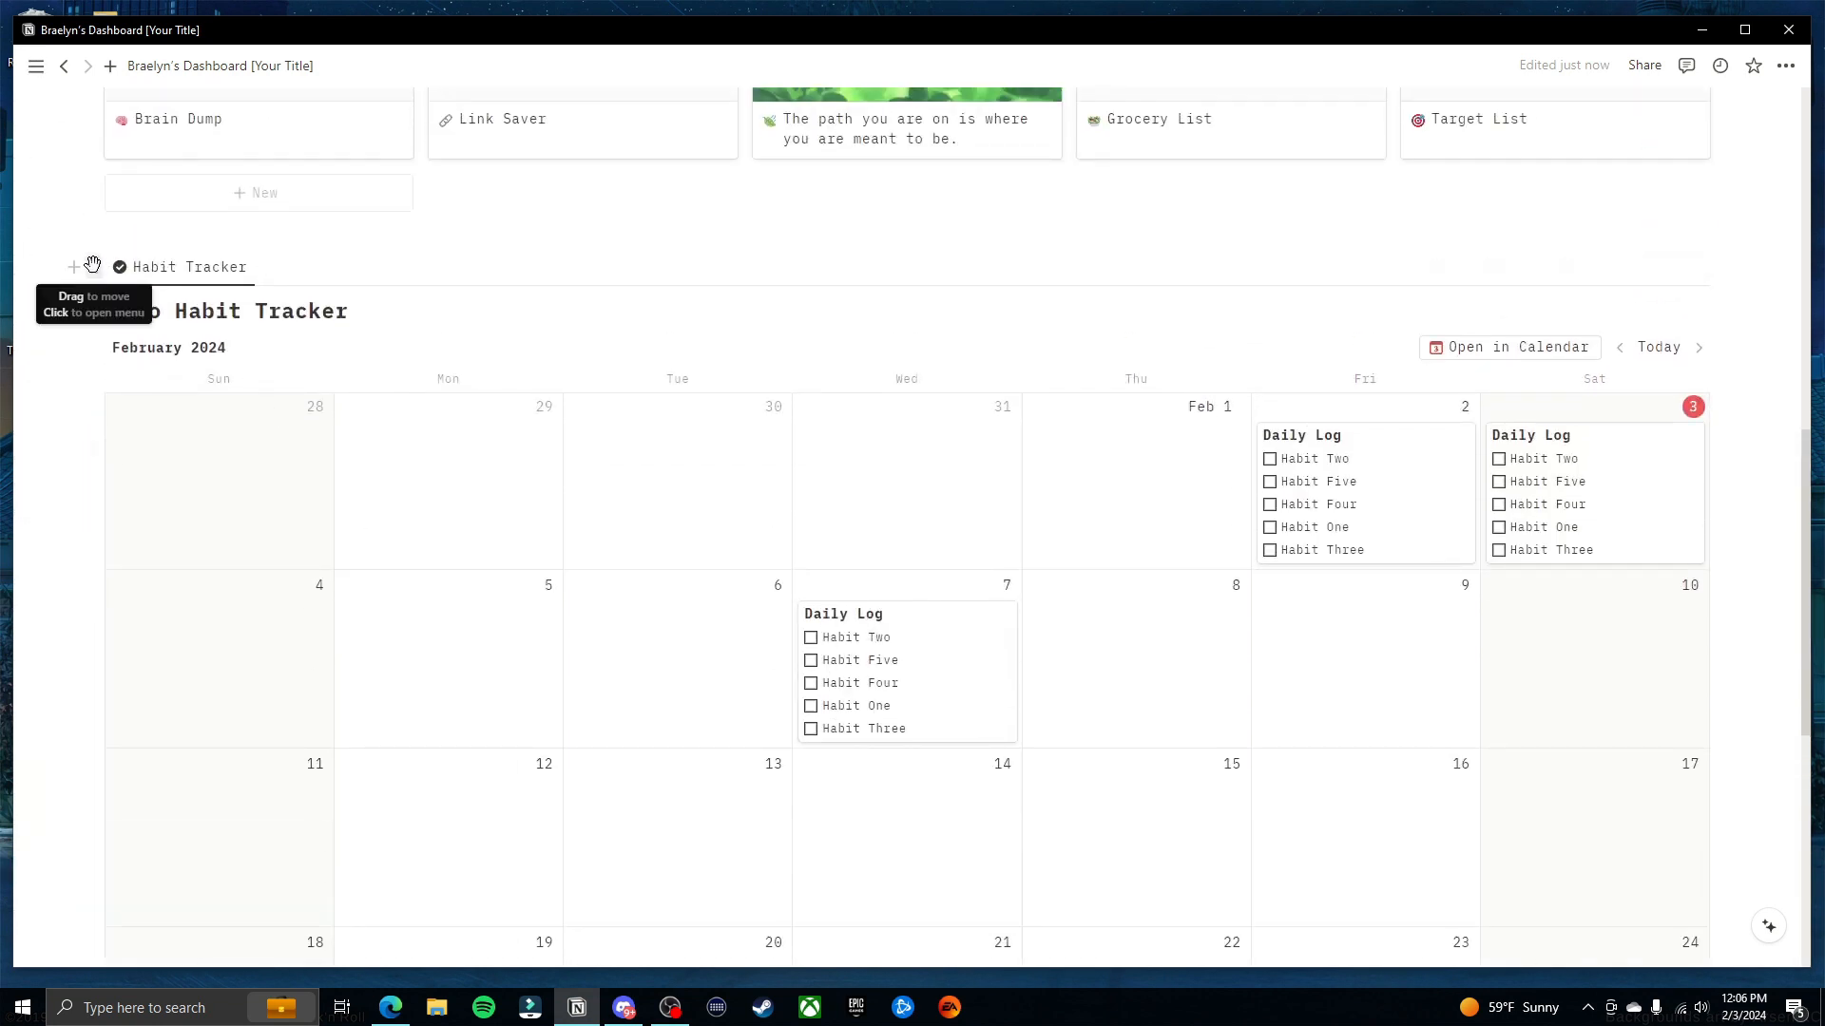
drag(93, 265, 178, 685)
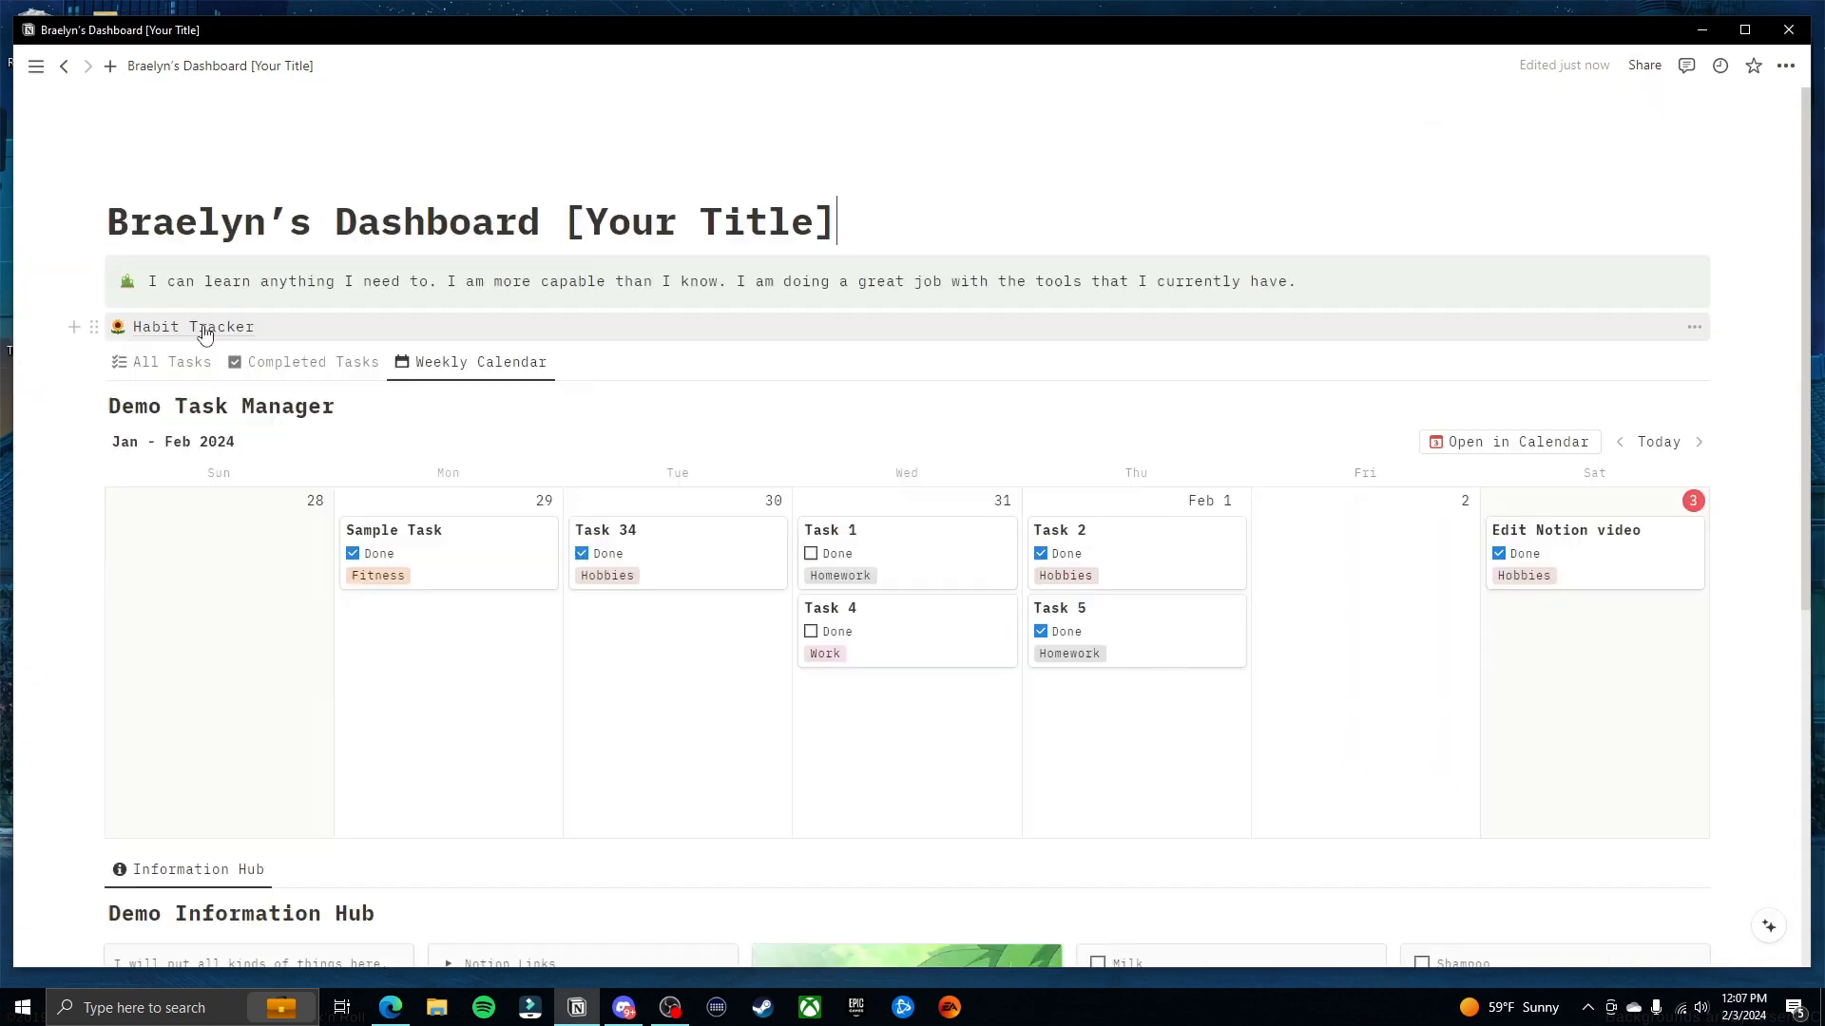
Set the Habit Tracker sub-page to full width and return to the dashboard
click(204, 329)
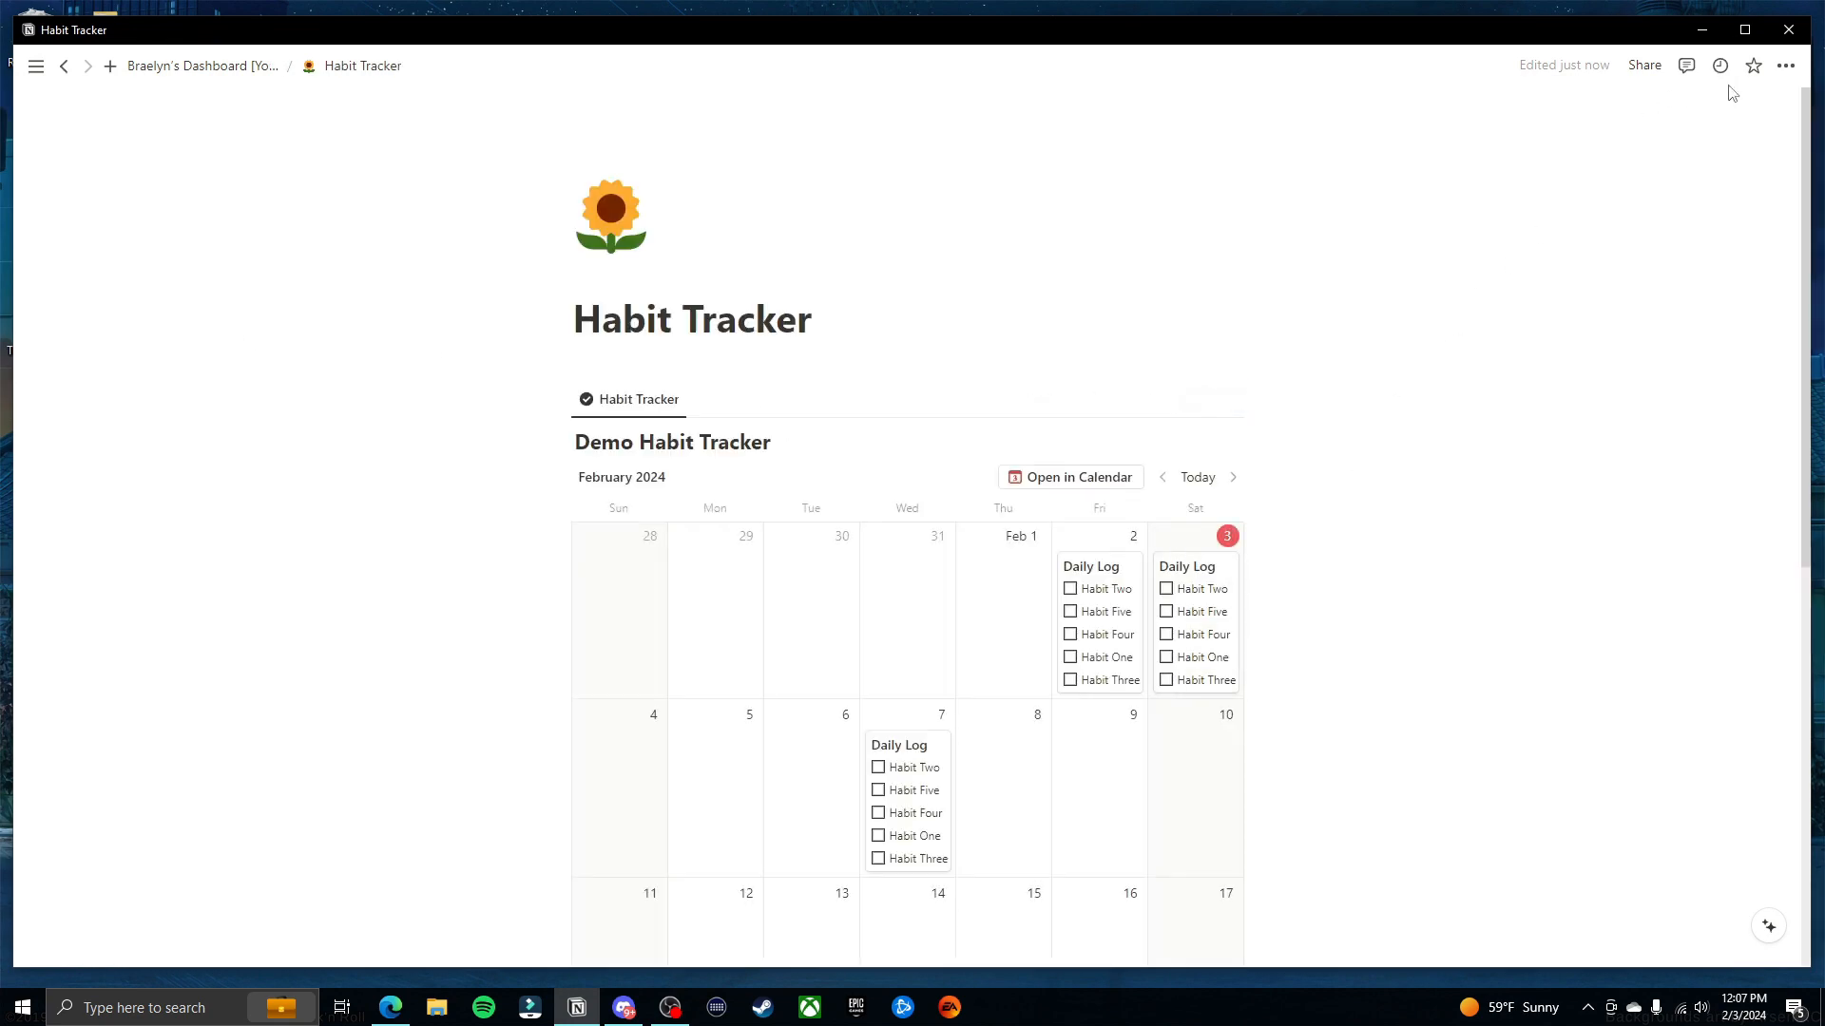
click(1786, 65)
click(1760, 229)
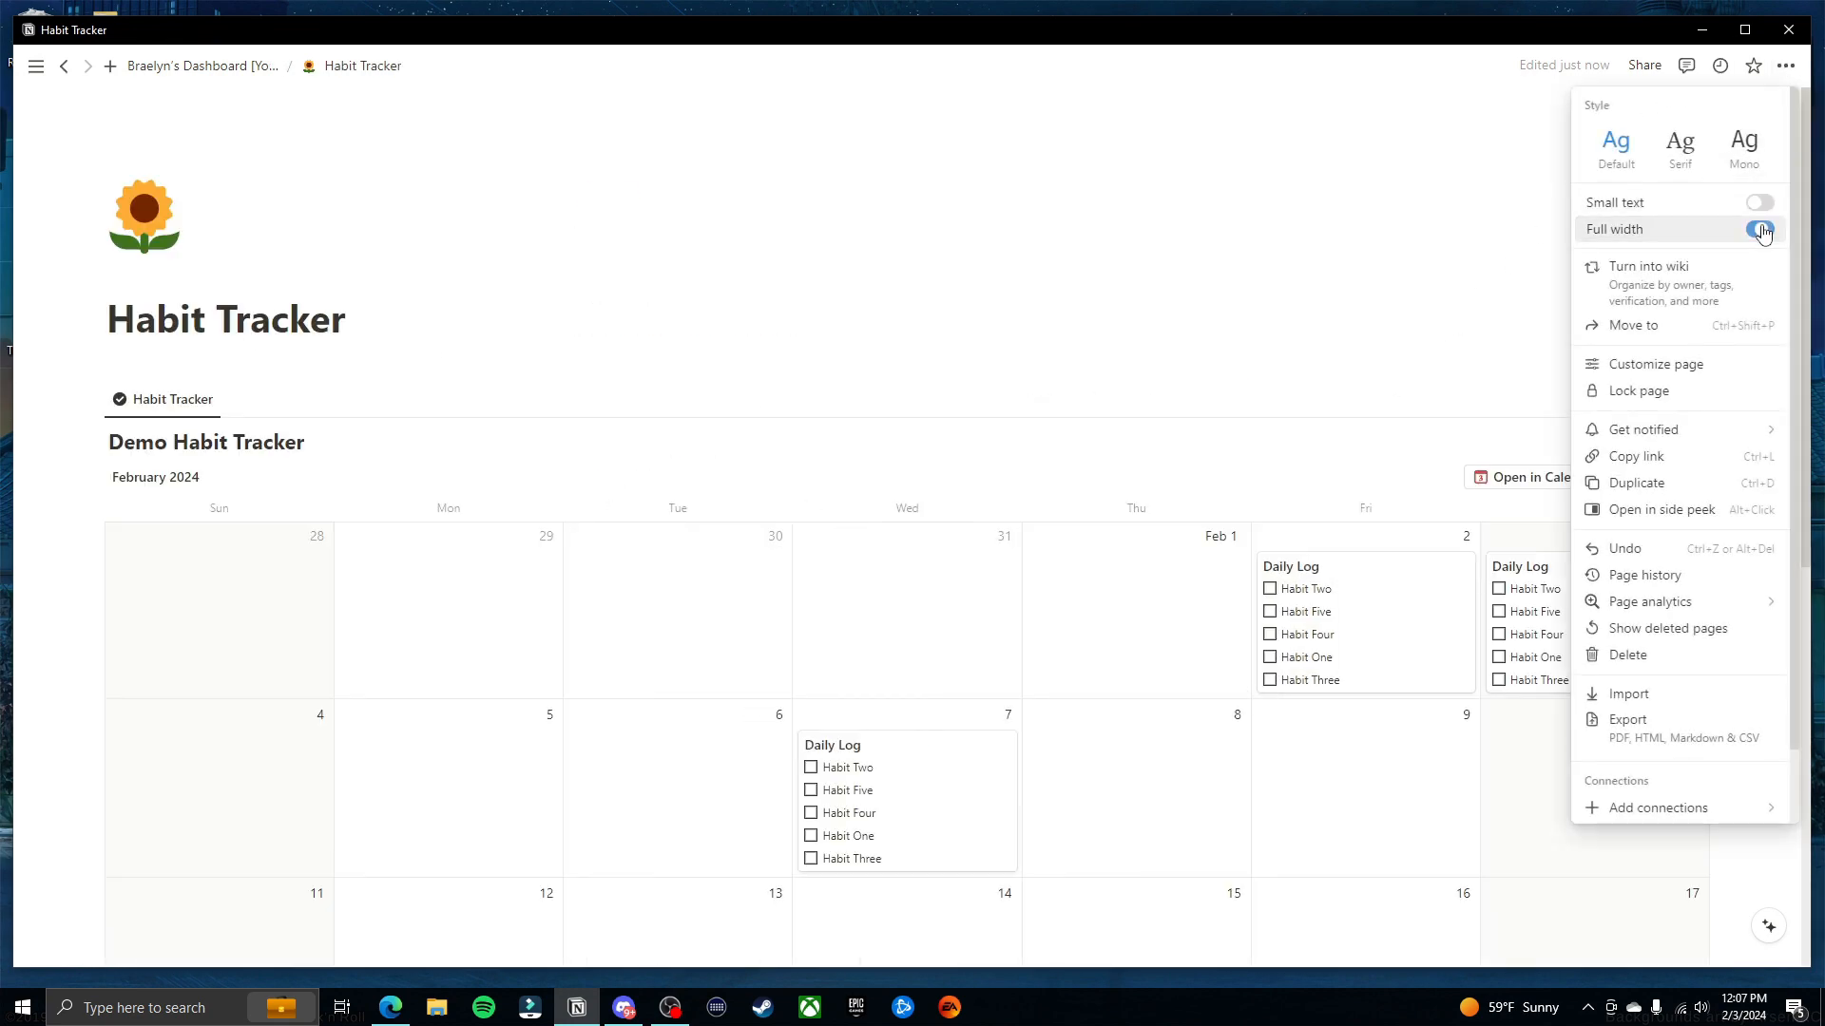
click(1063, 249)
scroll(1236, 428, down, 5)
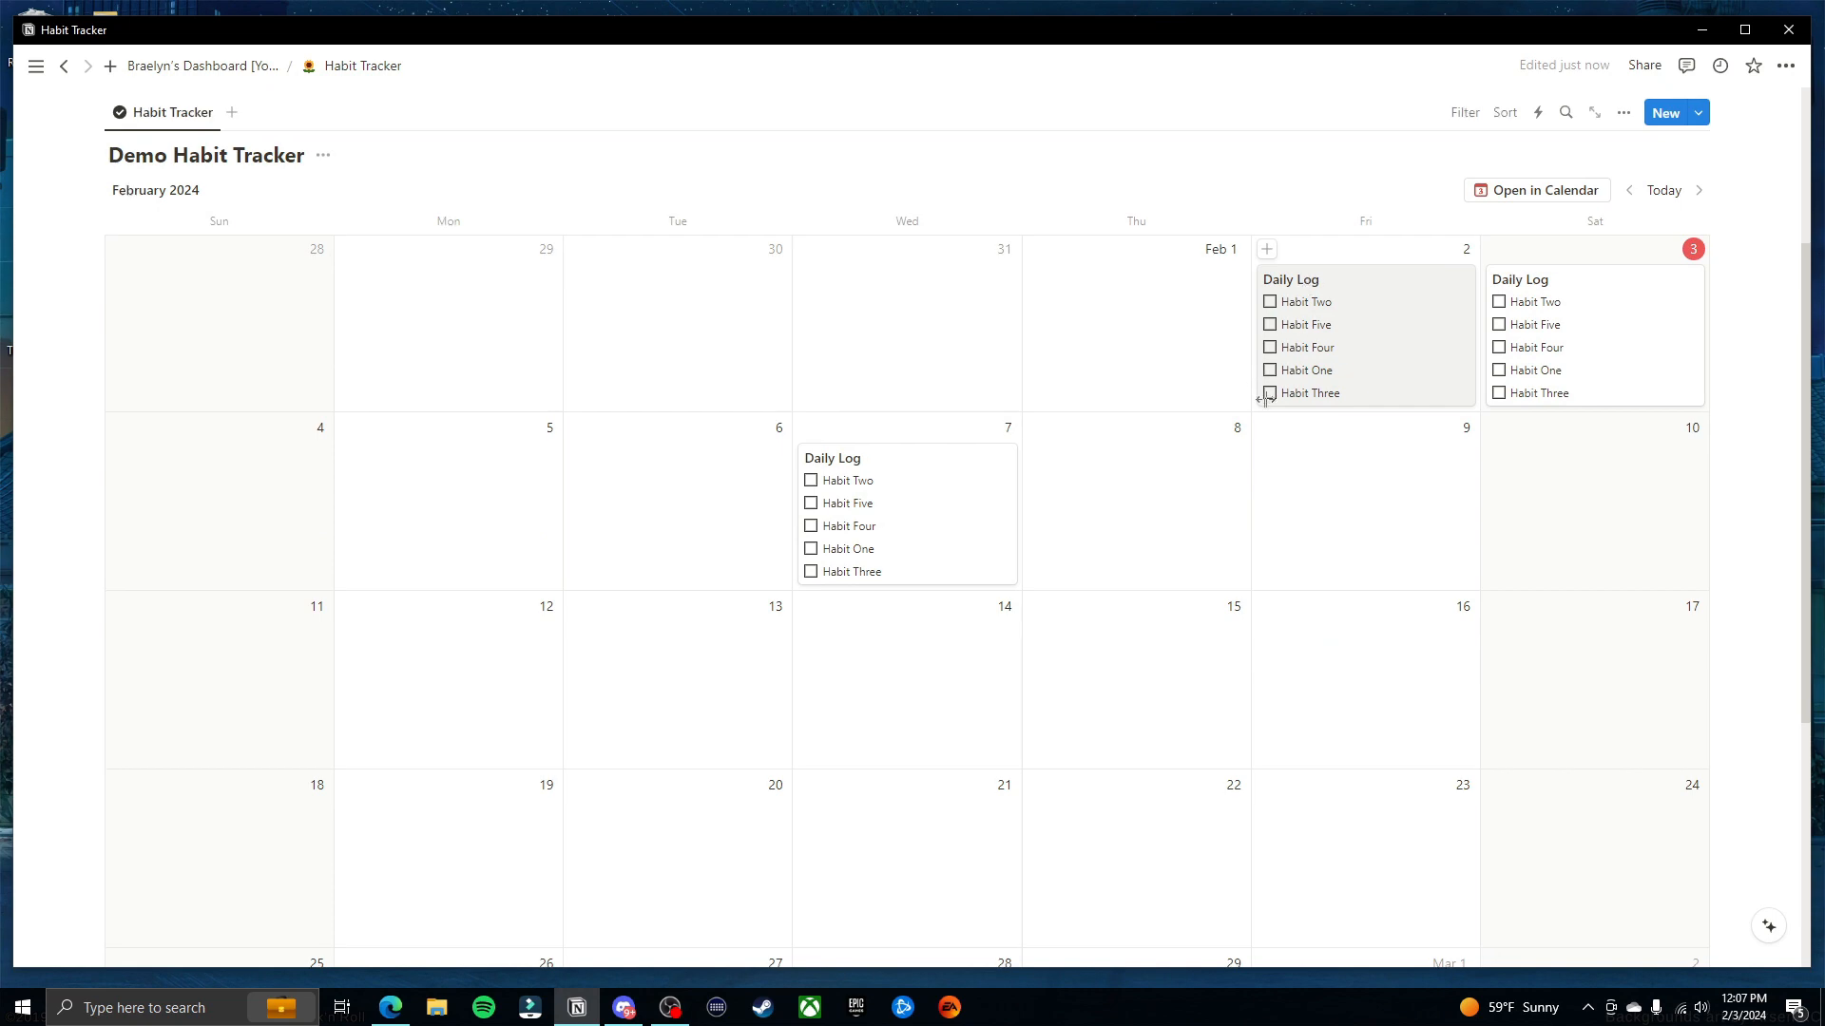
scroll(1315, 502, up, 5)
click(202, 66)
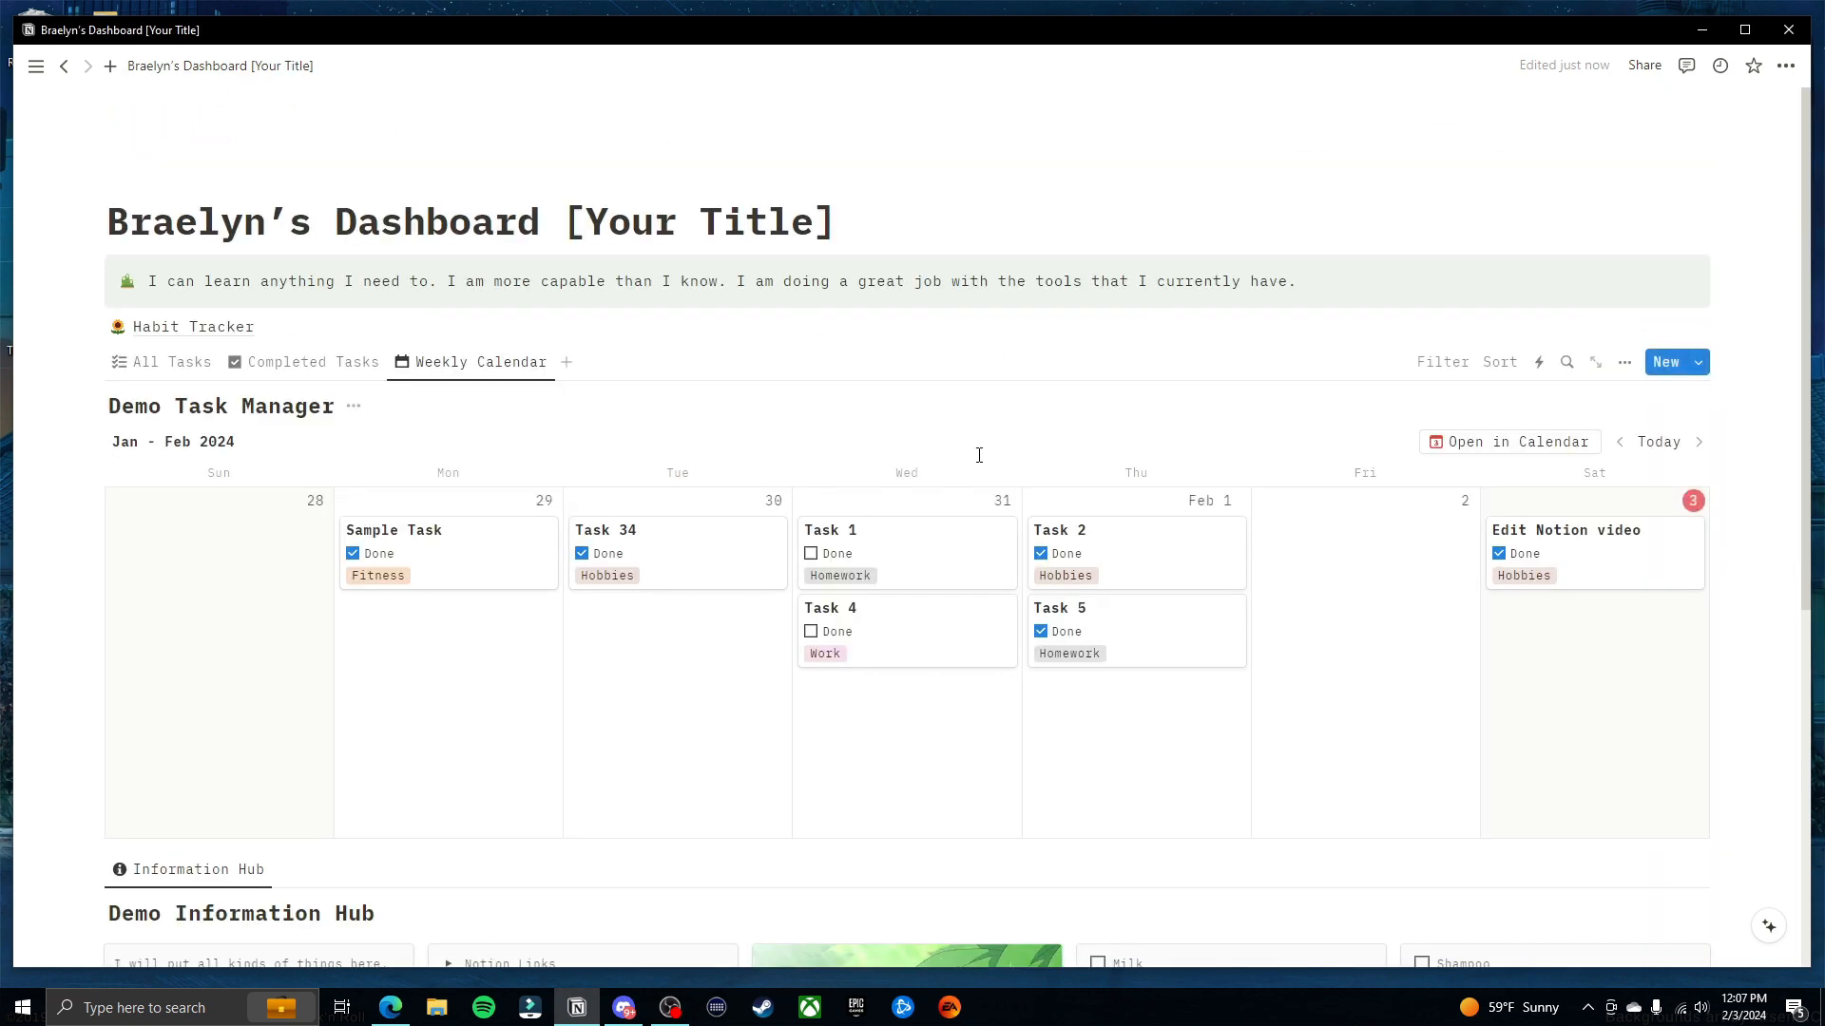
Insert a two-column block directly below the Habit Tracker page link on the dashboard
scroll(951, 423, down, 3)
scroll(1131, 351, up, 3)
mouse_move(184, 329)
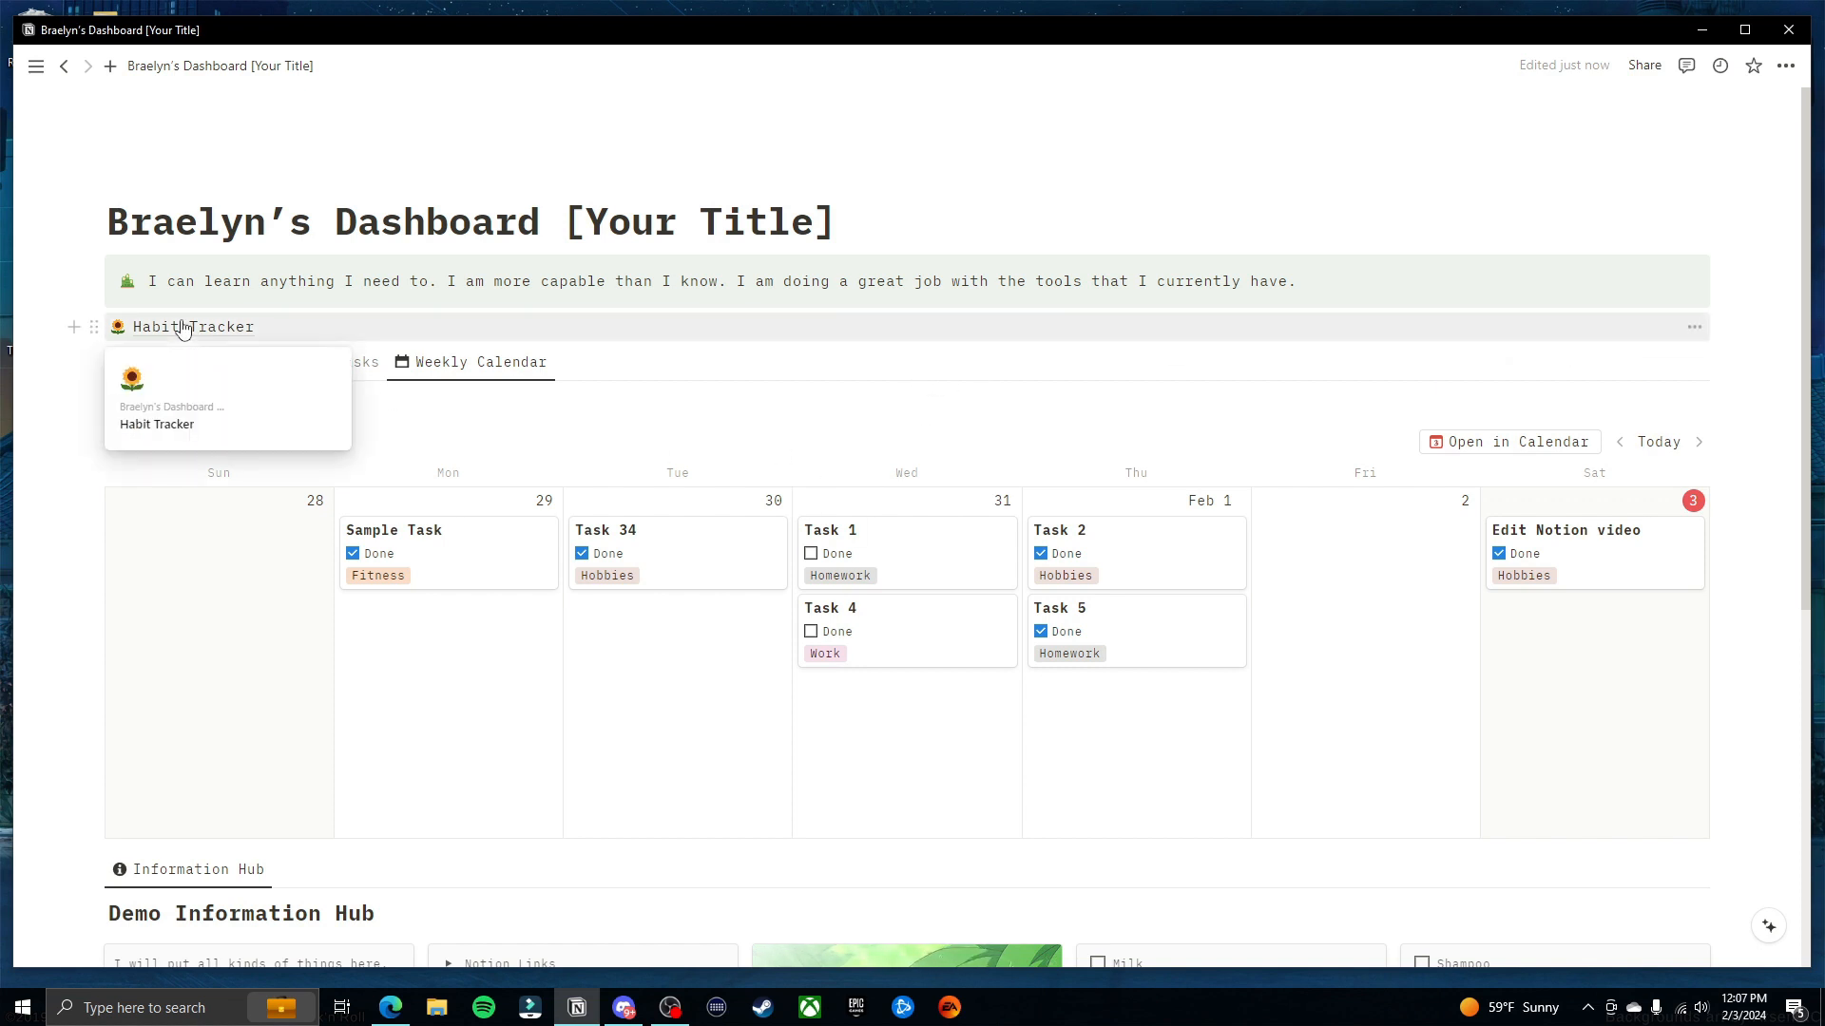
scroll(285, 708, down, 6)
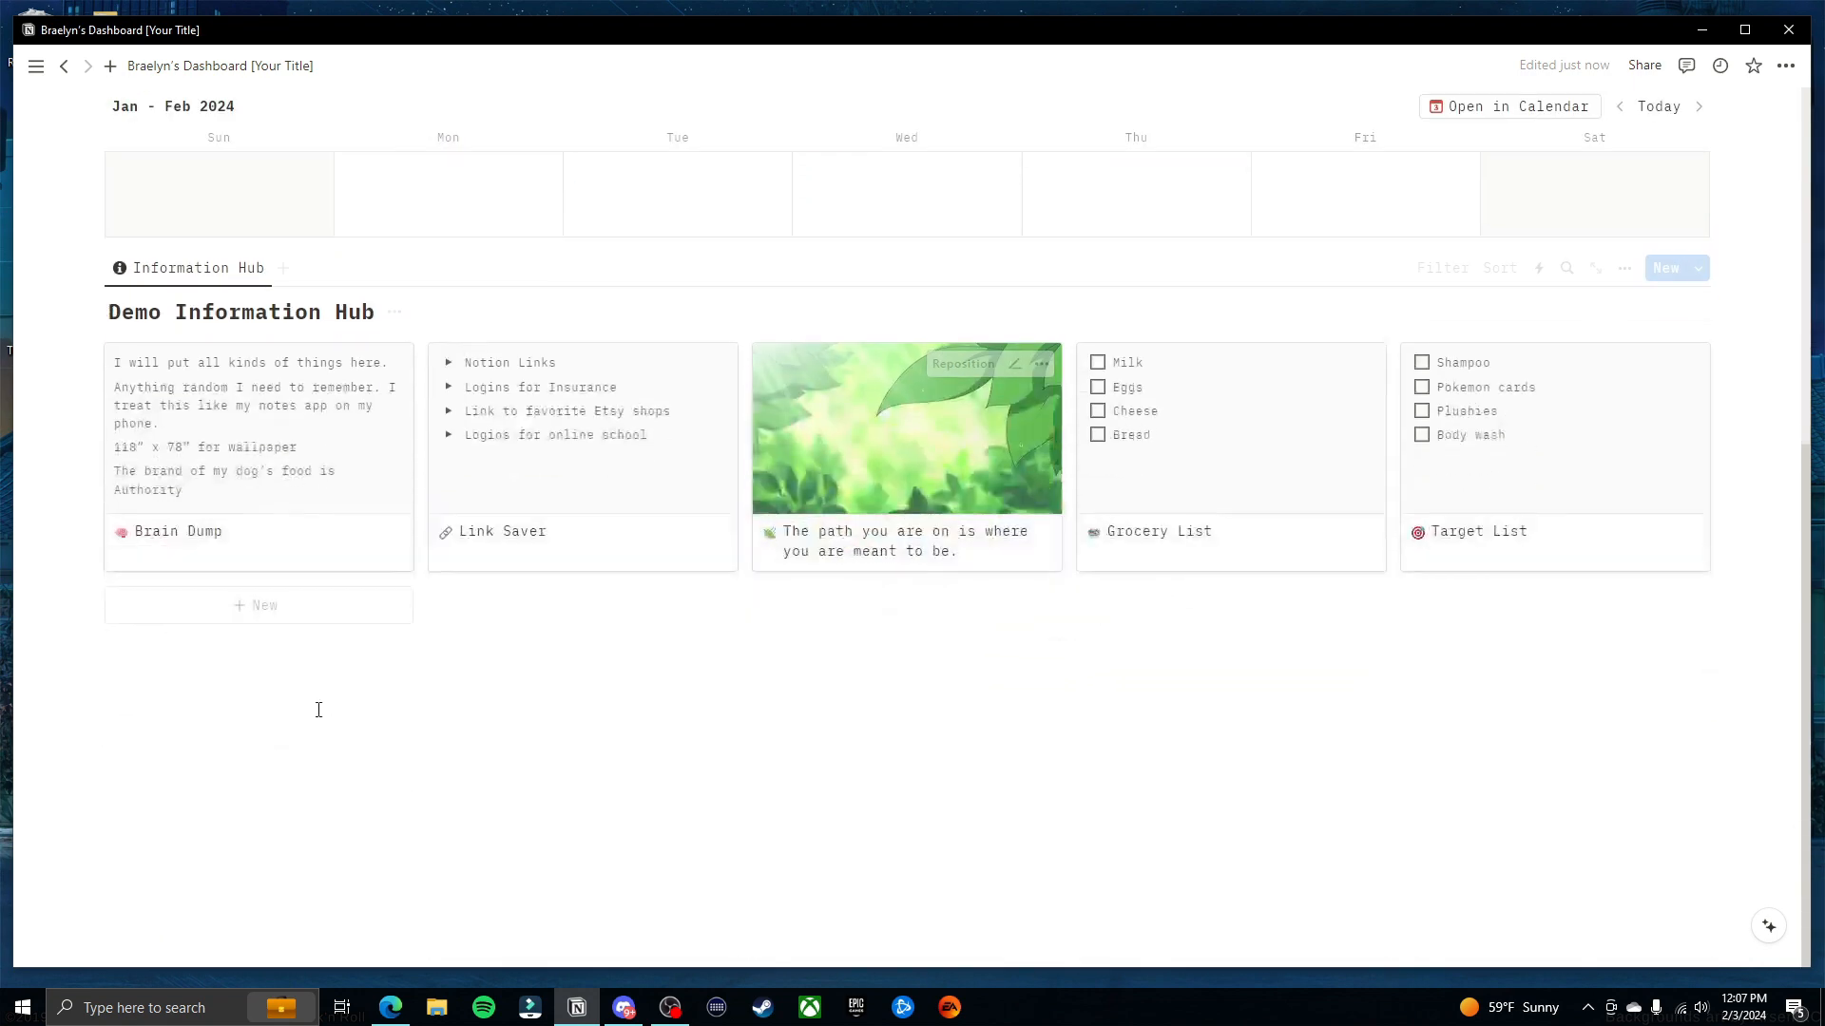
click(172, 701)
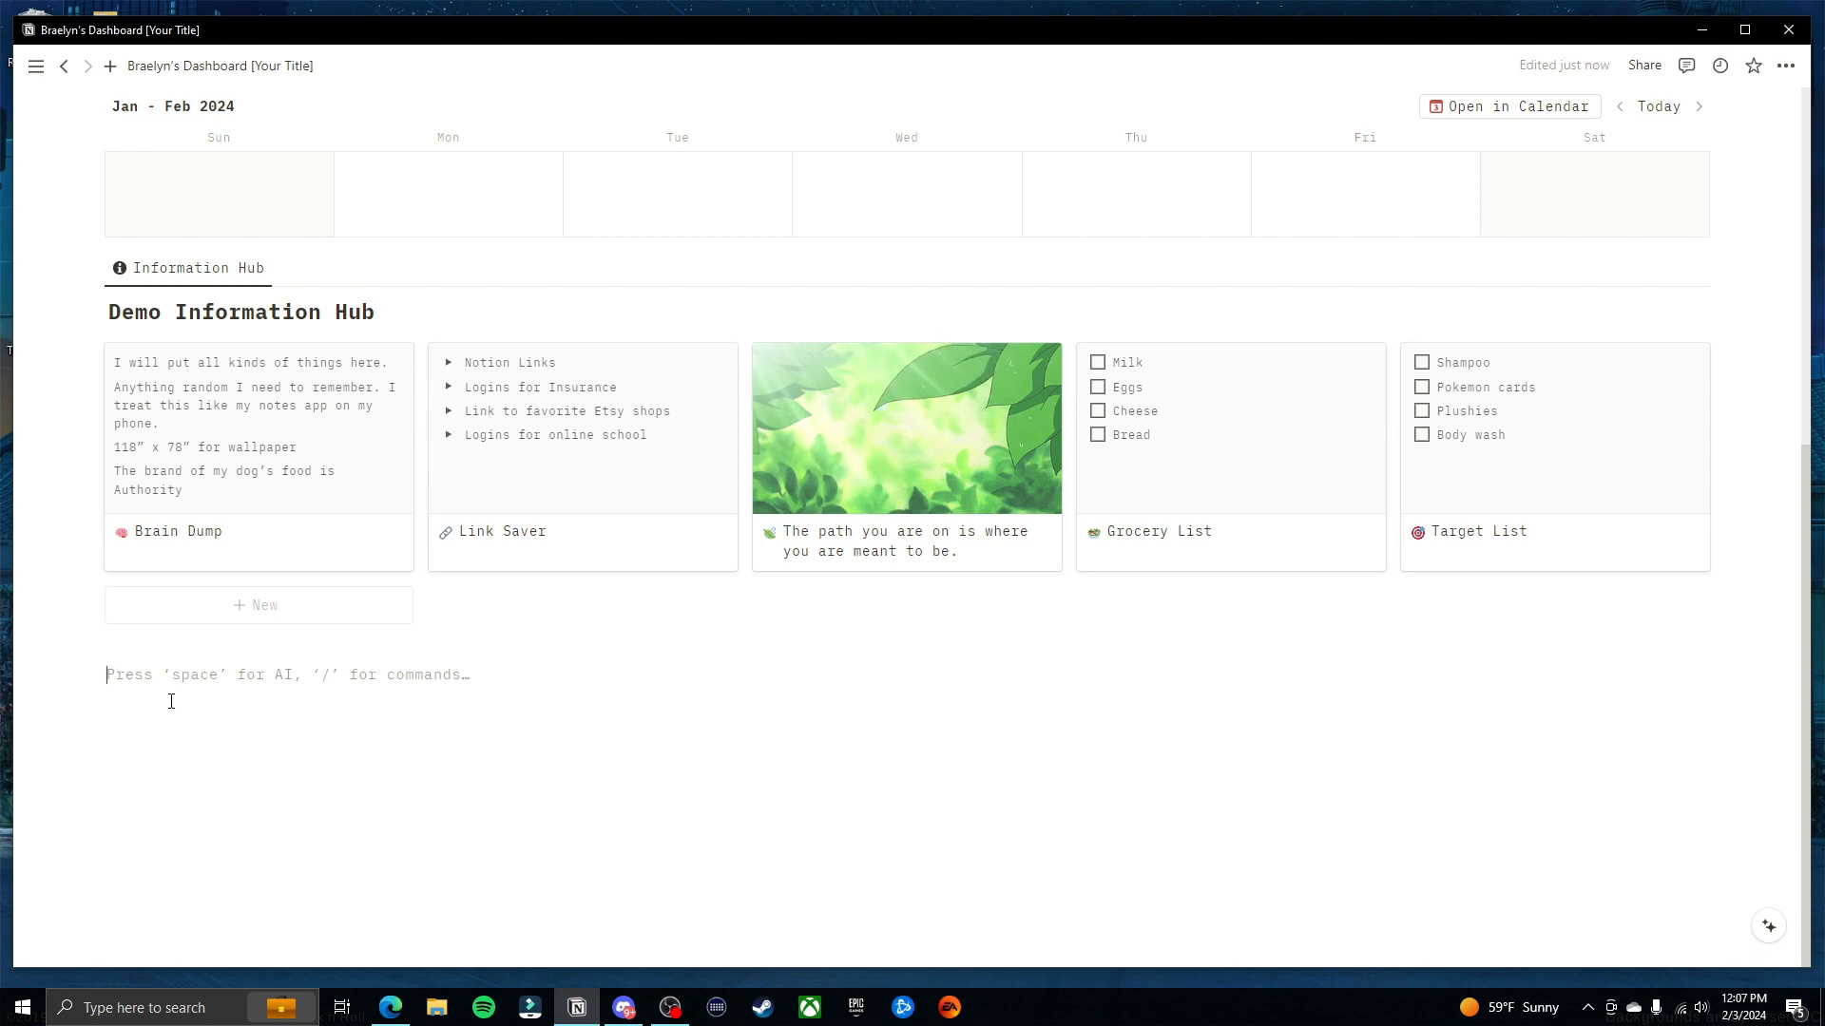
scroll(171, 701, up, 6)
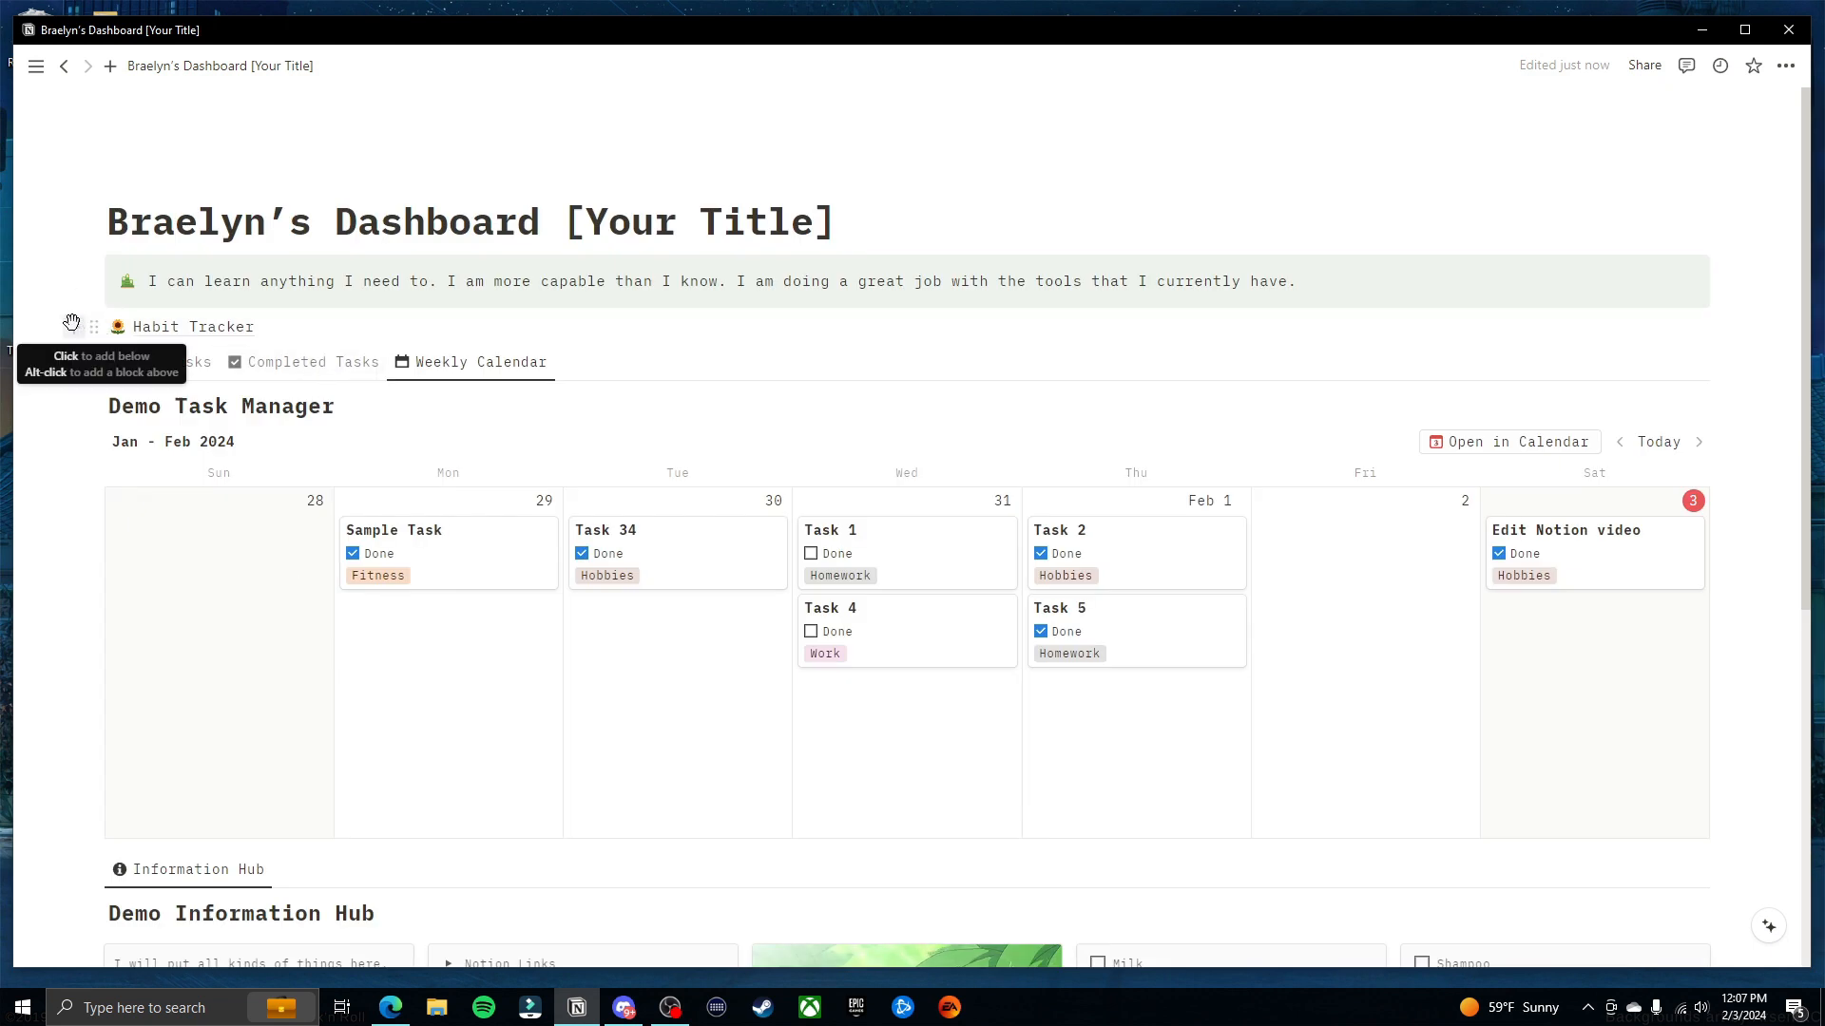
click(73, 325)
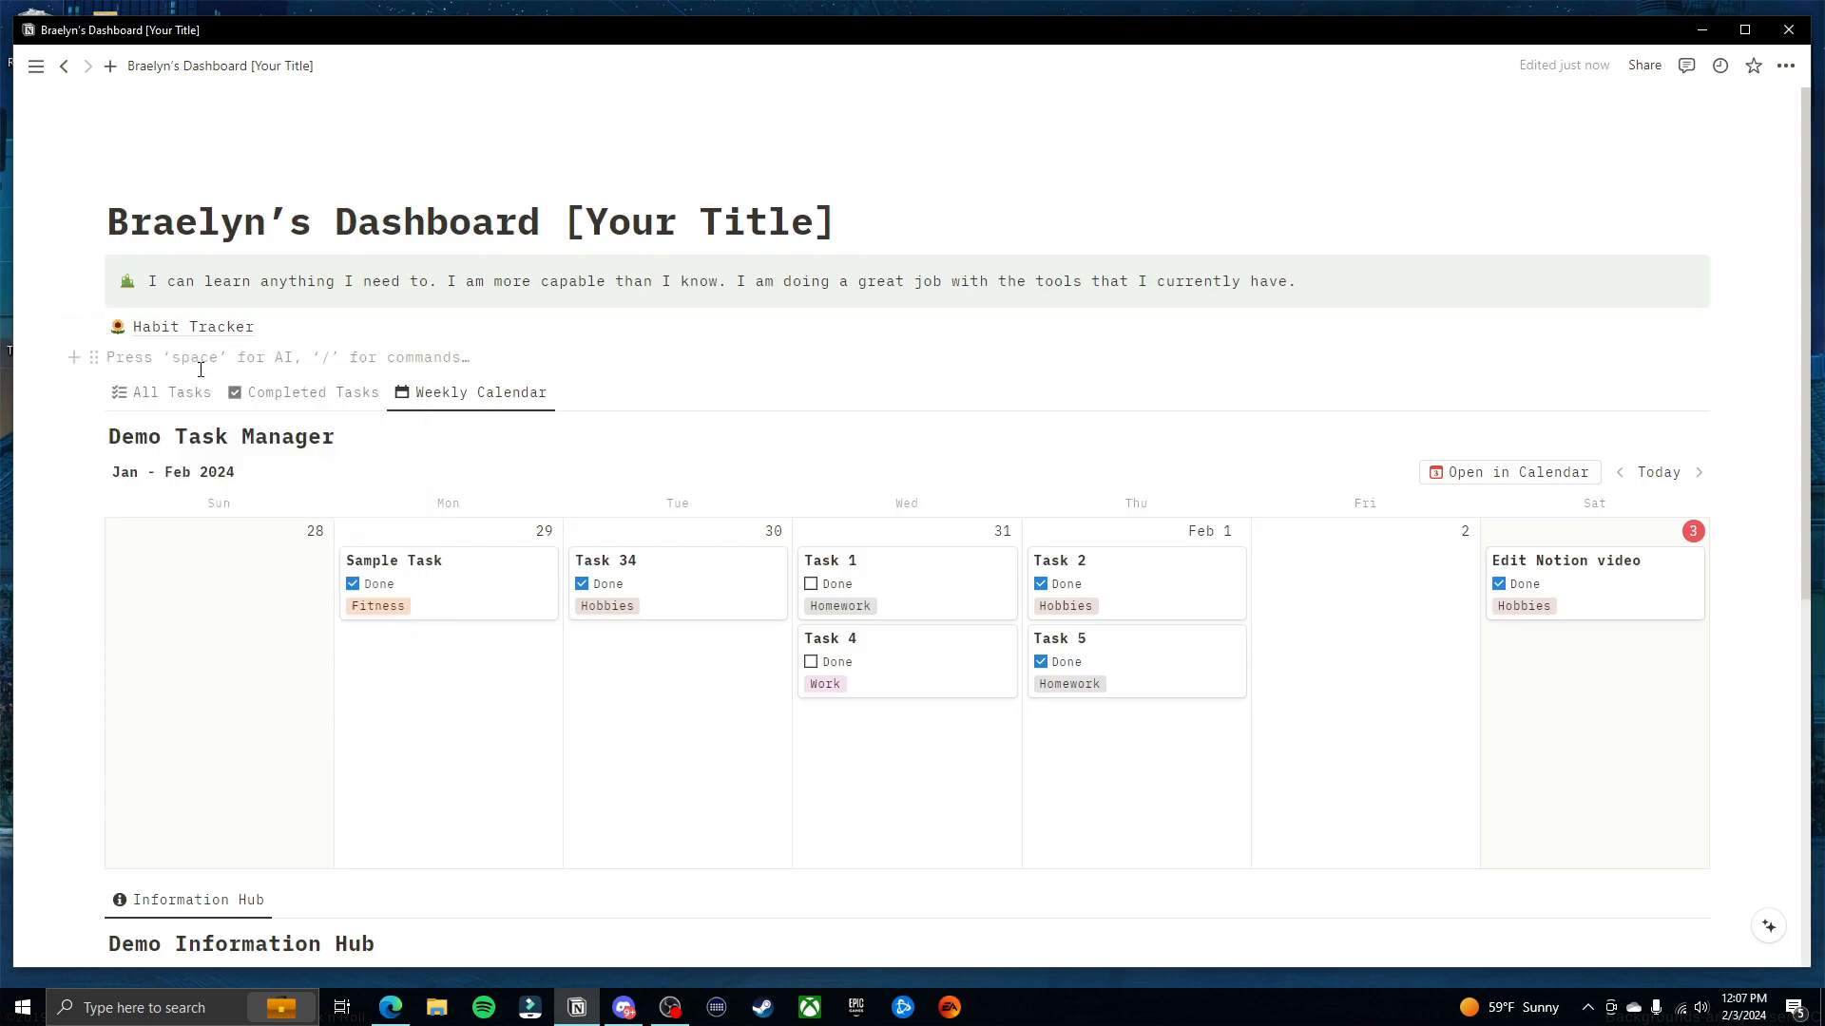
text(/col)
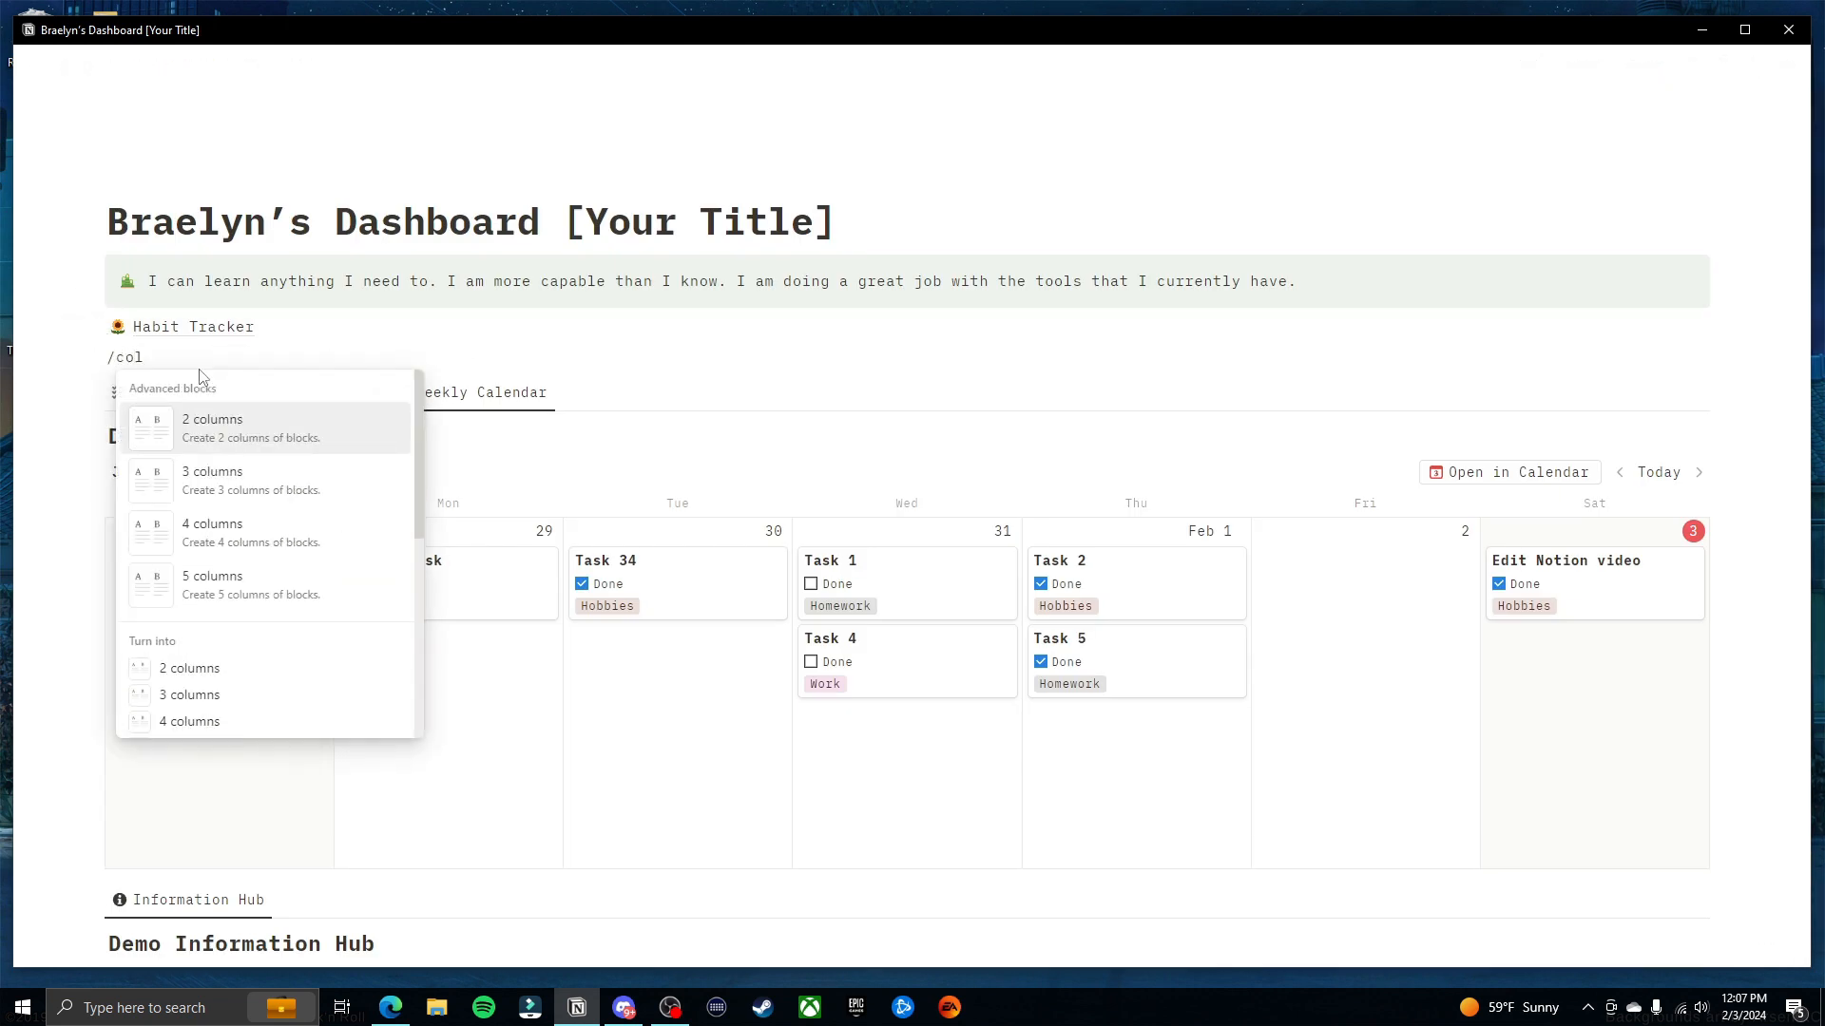
click(231, 427)
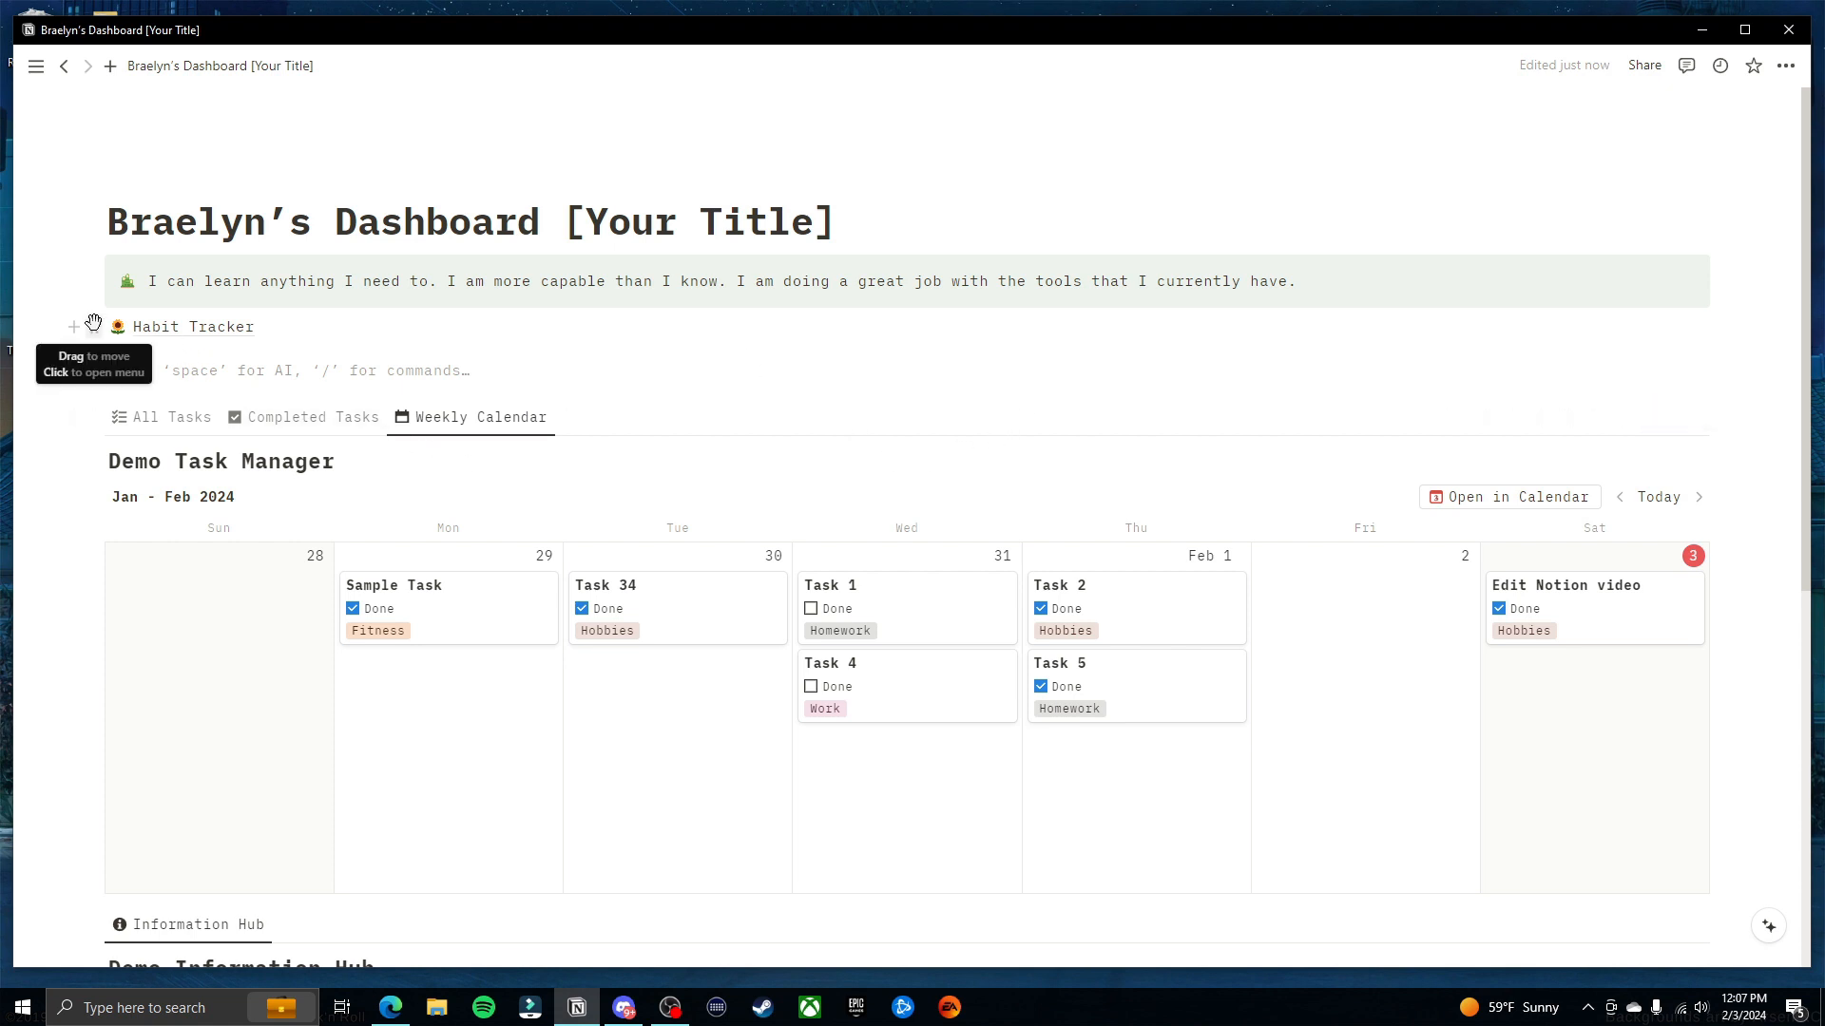
Arrange the Habit Tracker link in the first column and the Demo Task Manager in the second, with the first column narrowed to a slim sidebar
drag(96, 327, 379, 353)
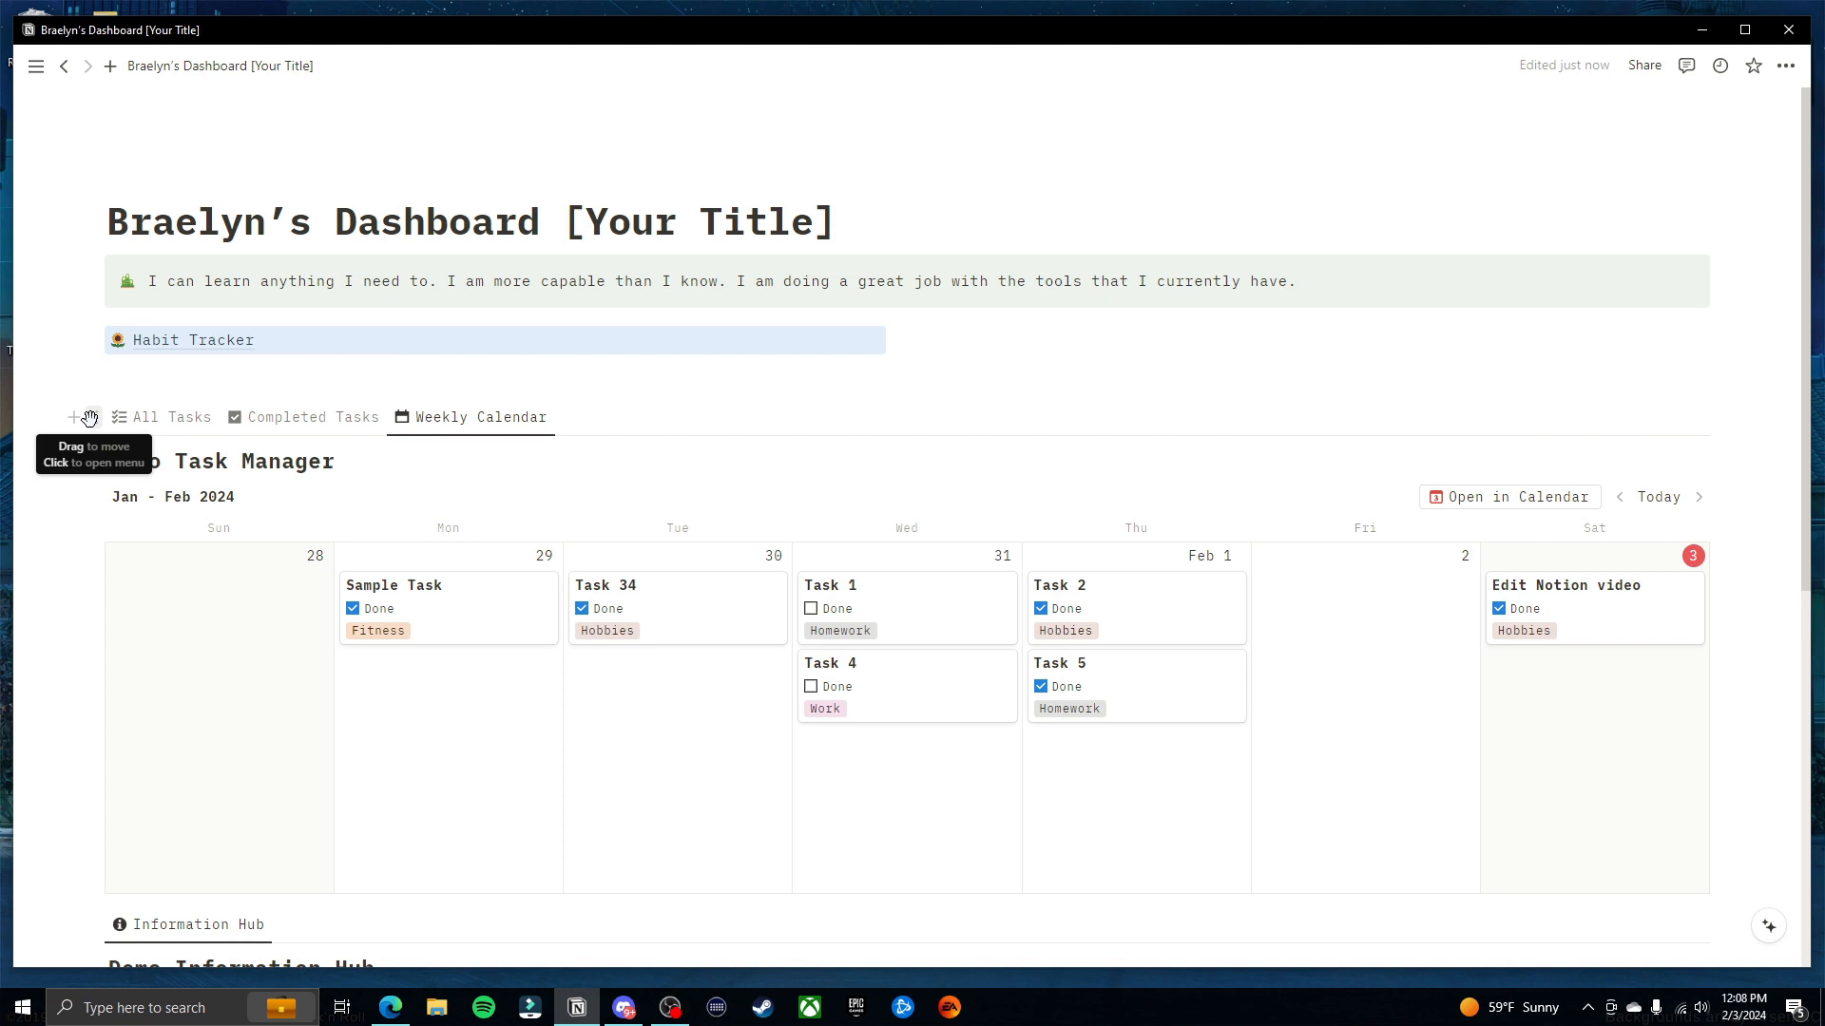
drag(89, 418, 965, 349)
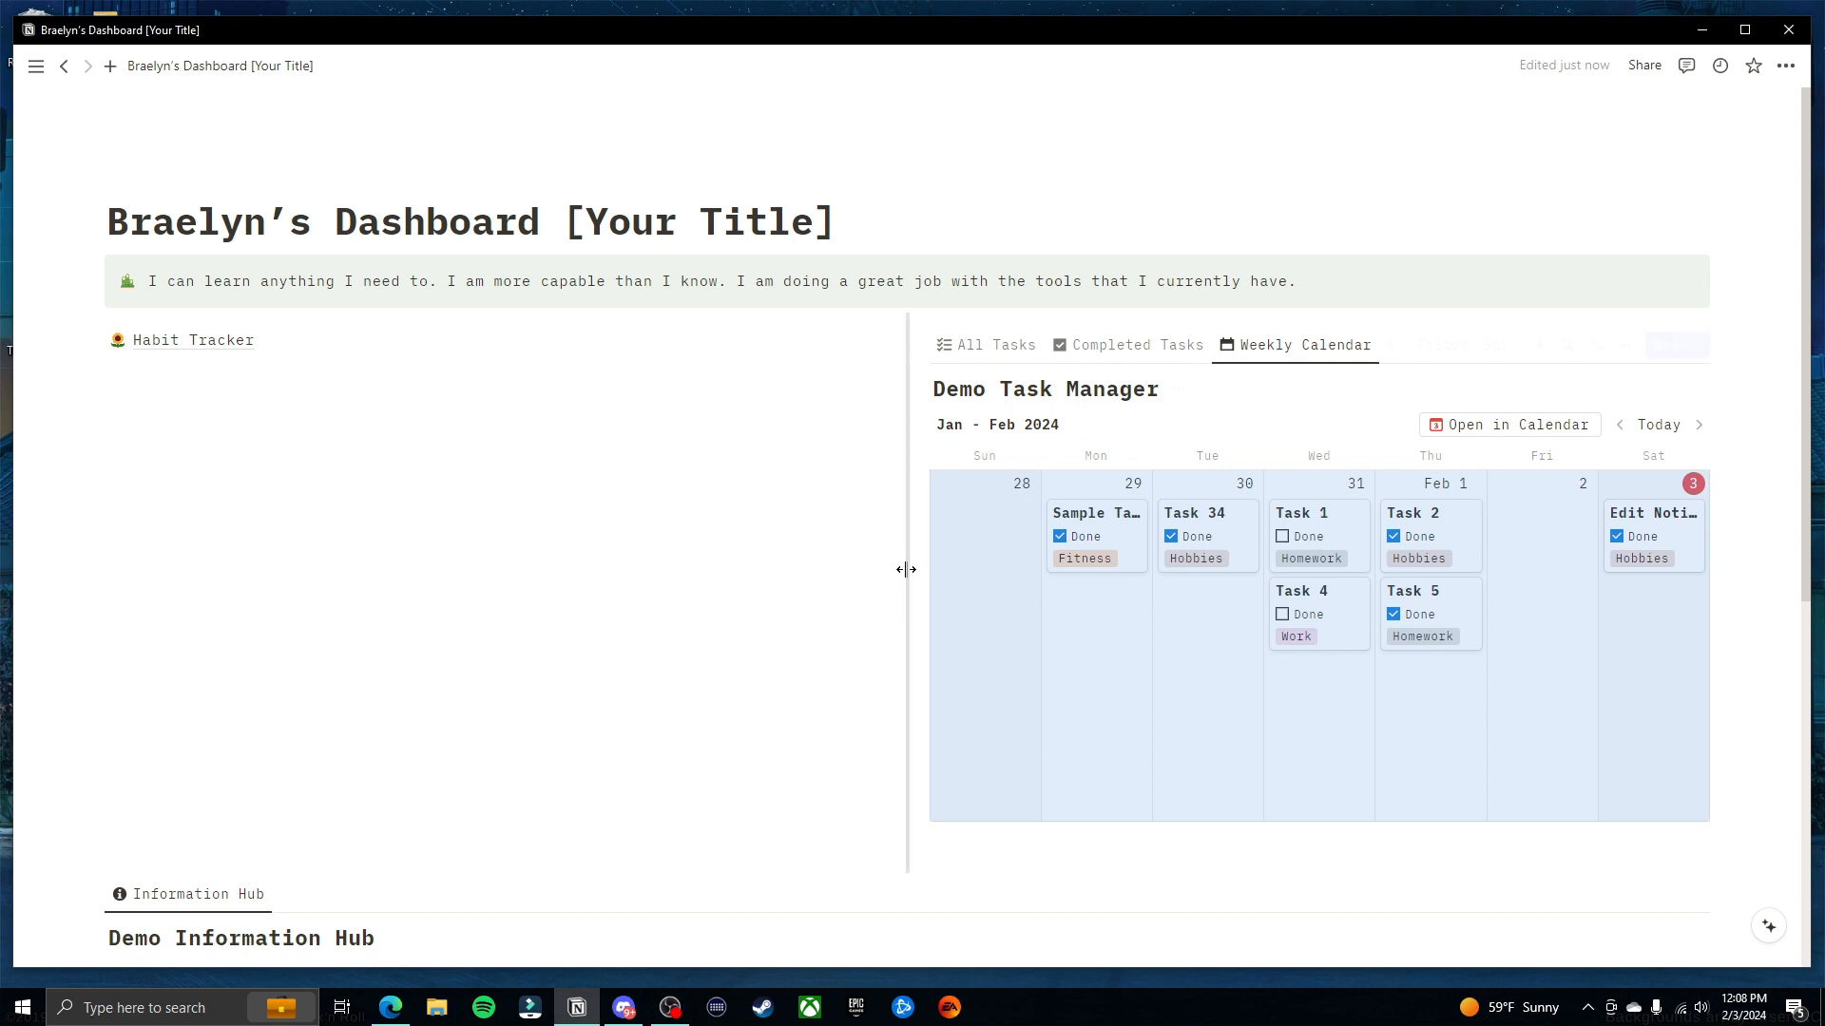
drag(904, 607, 316, 586)
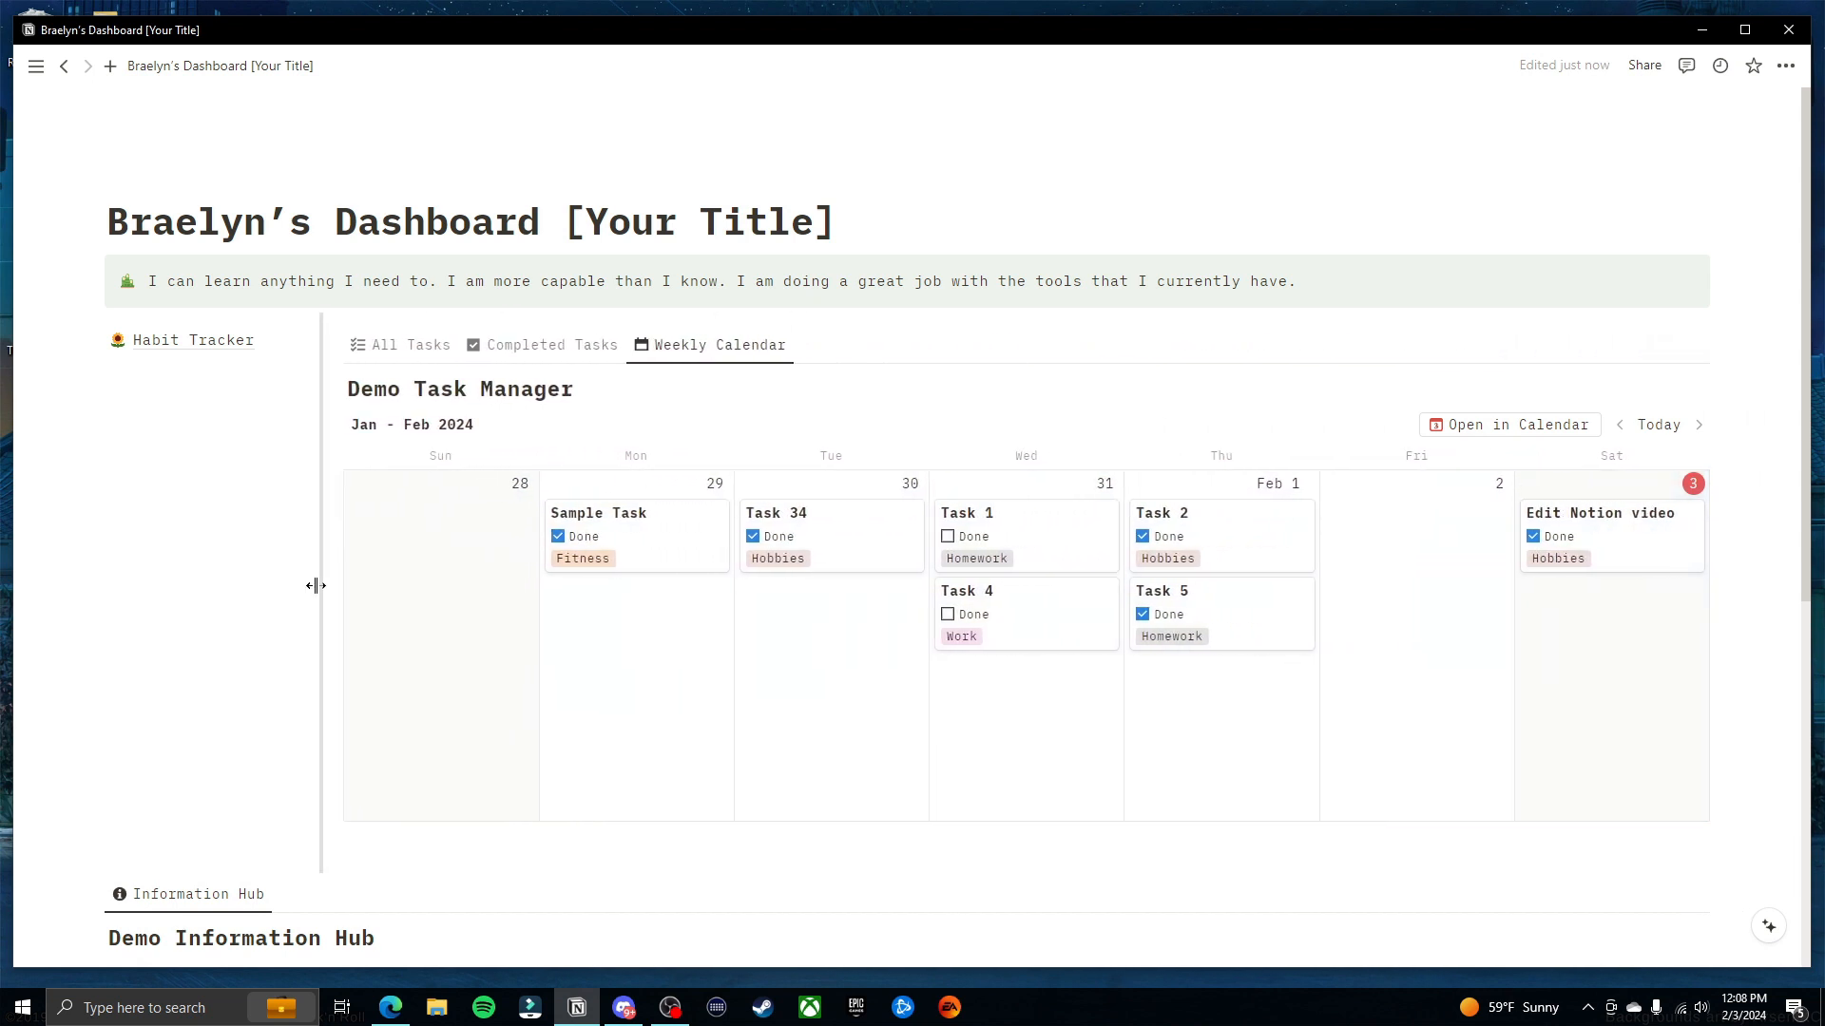
Add a Heading 2 reading Navigation to the narrow column and place it above the Habit Tracker link
click(150, 418)
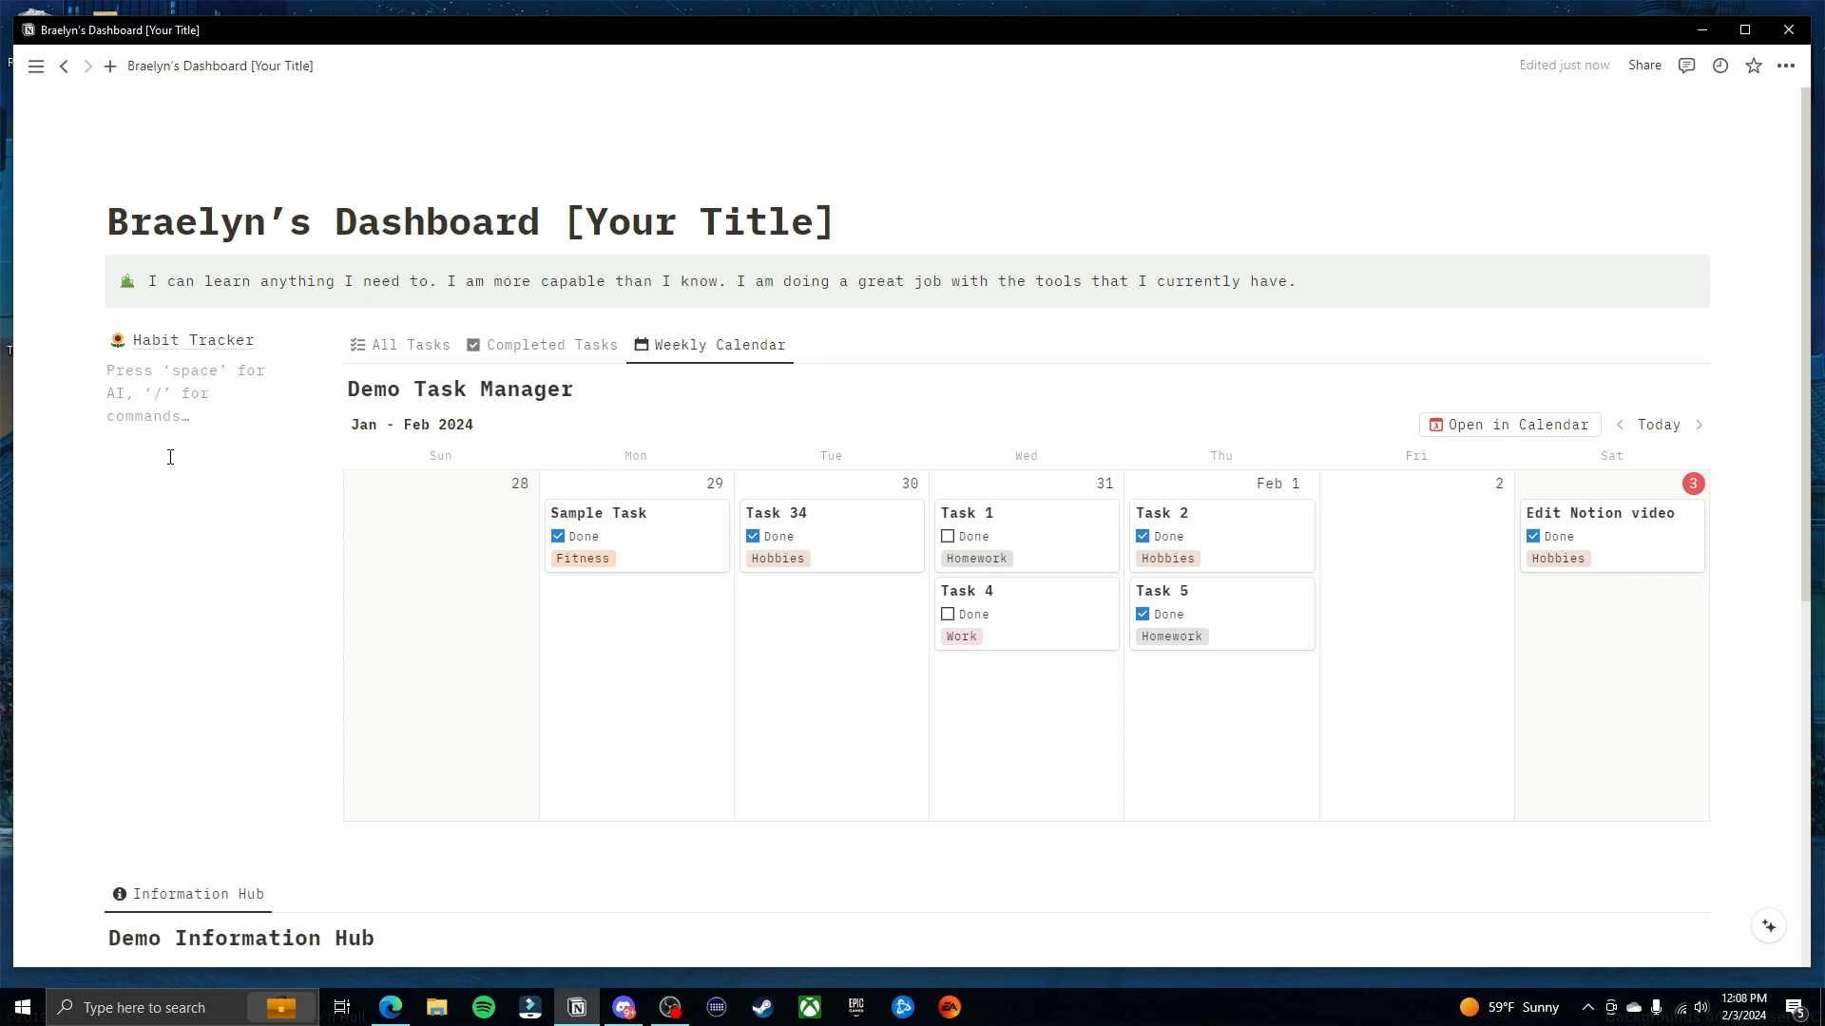
text(/hea)
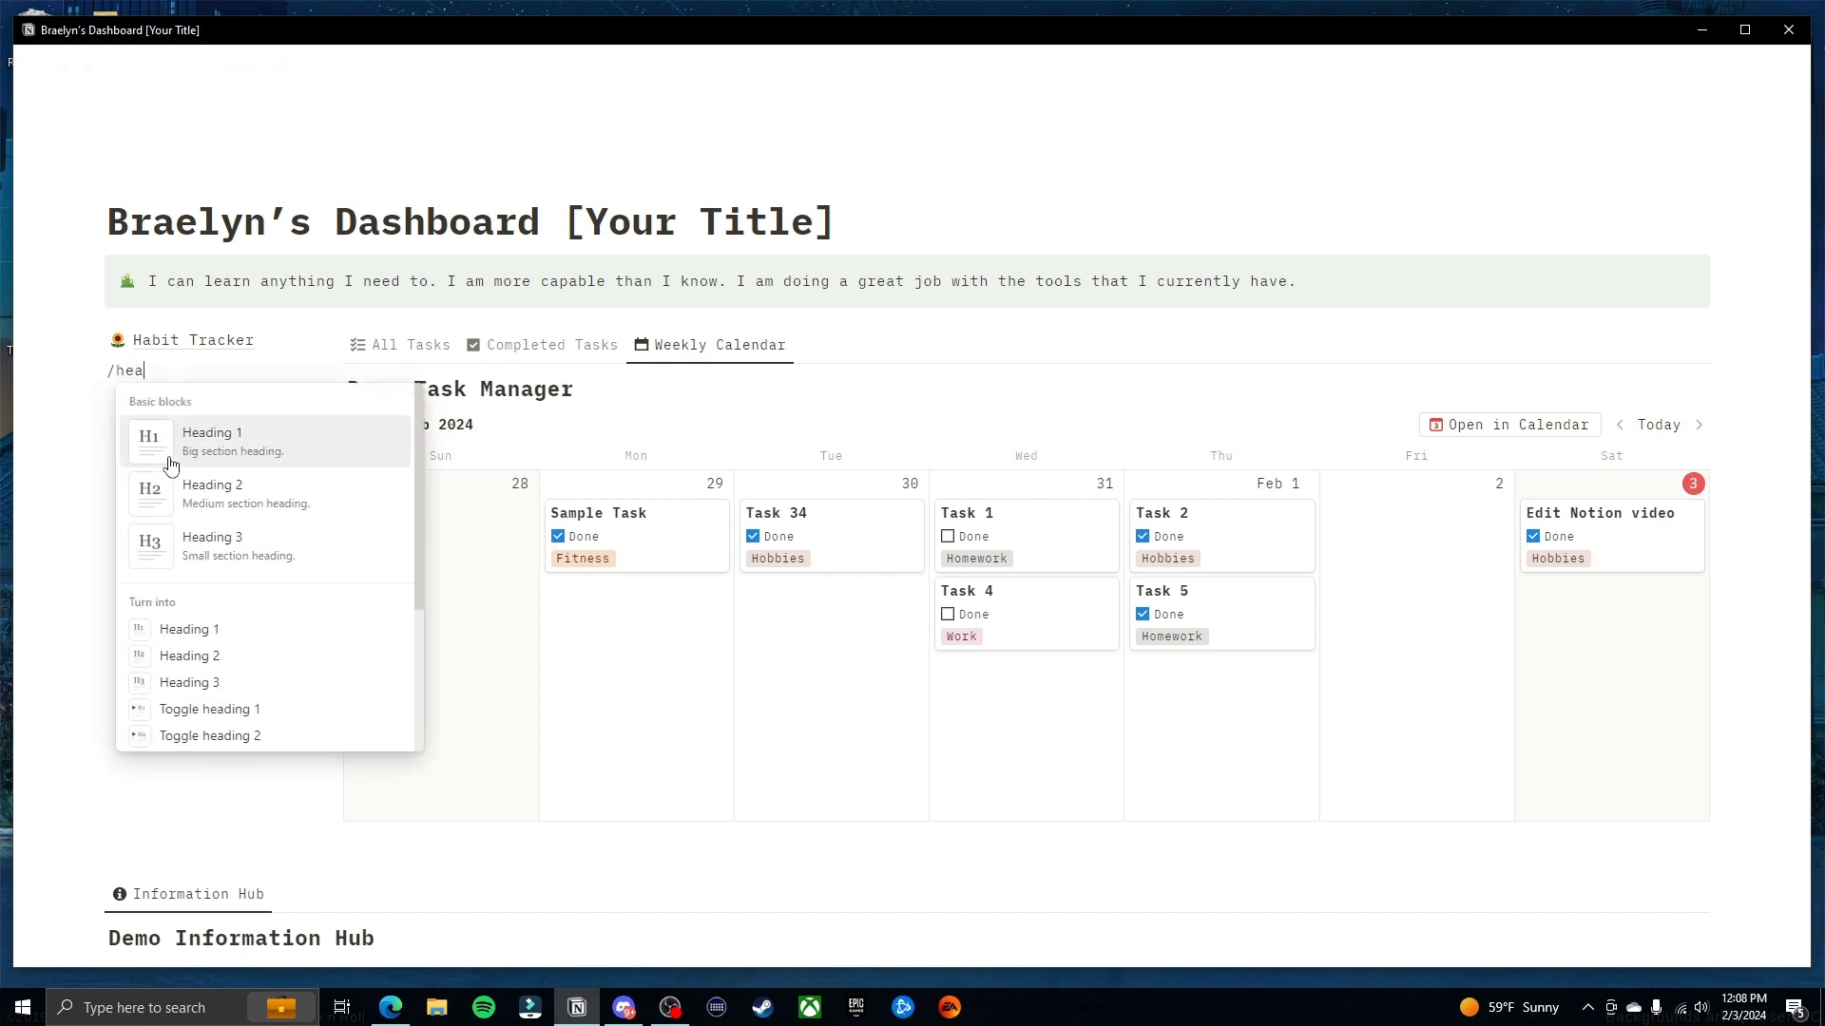
click(281, 501)
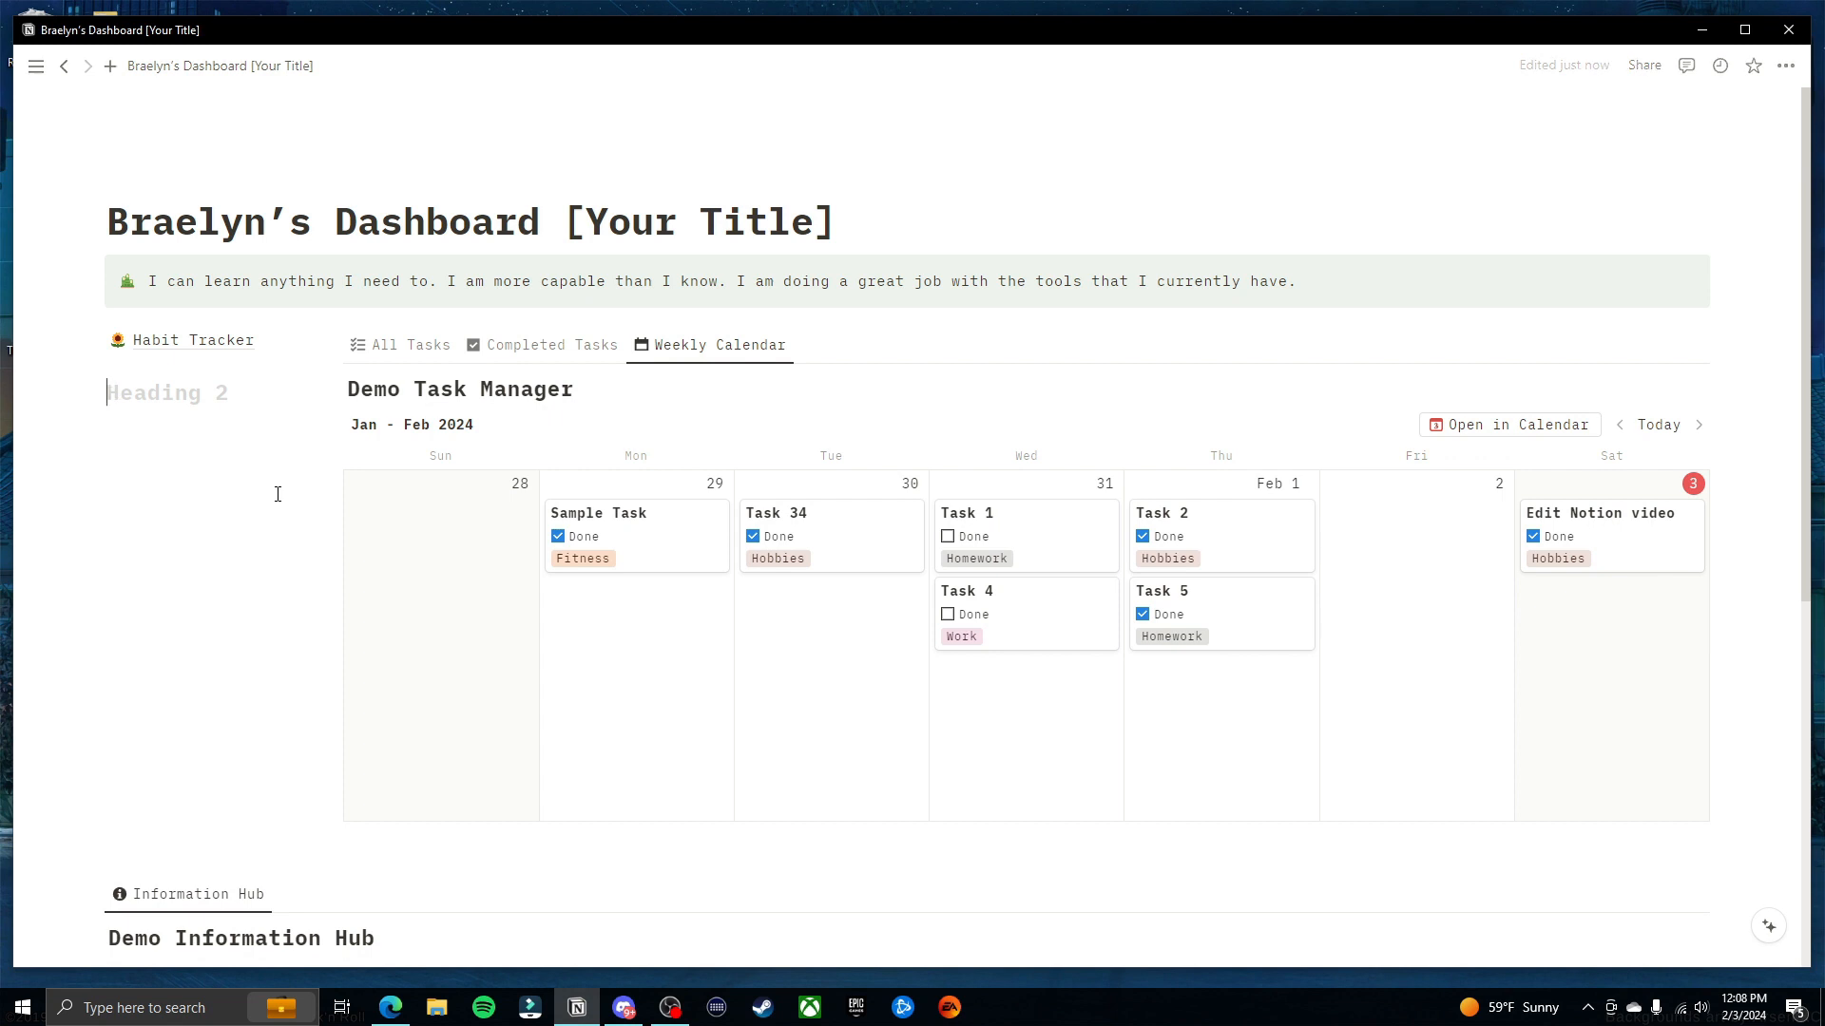
text(Navigation)
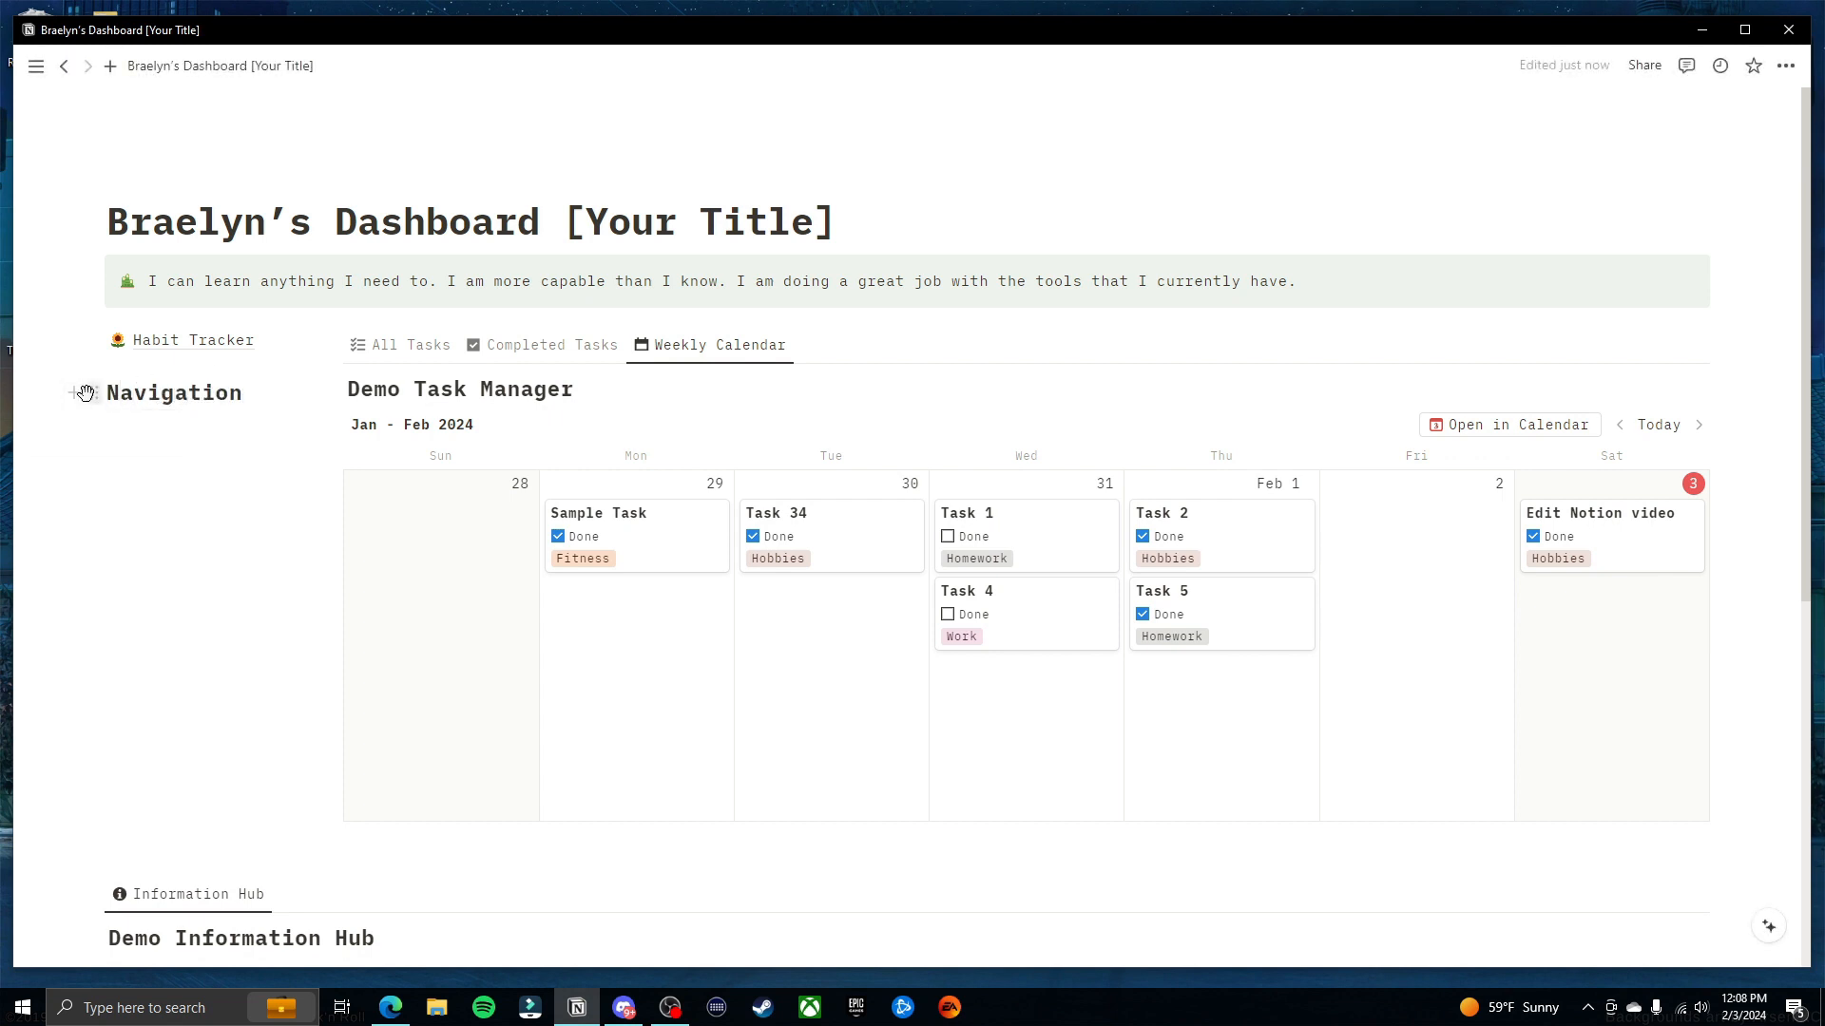
drag(90, 393, 87, 335)
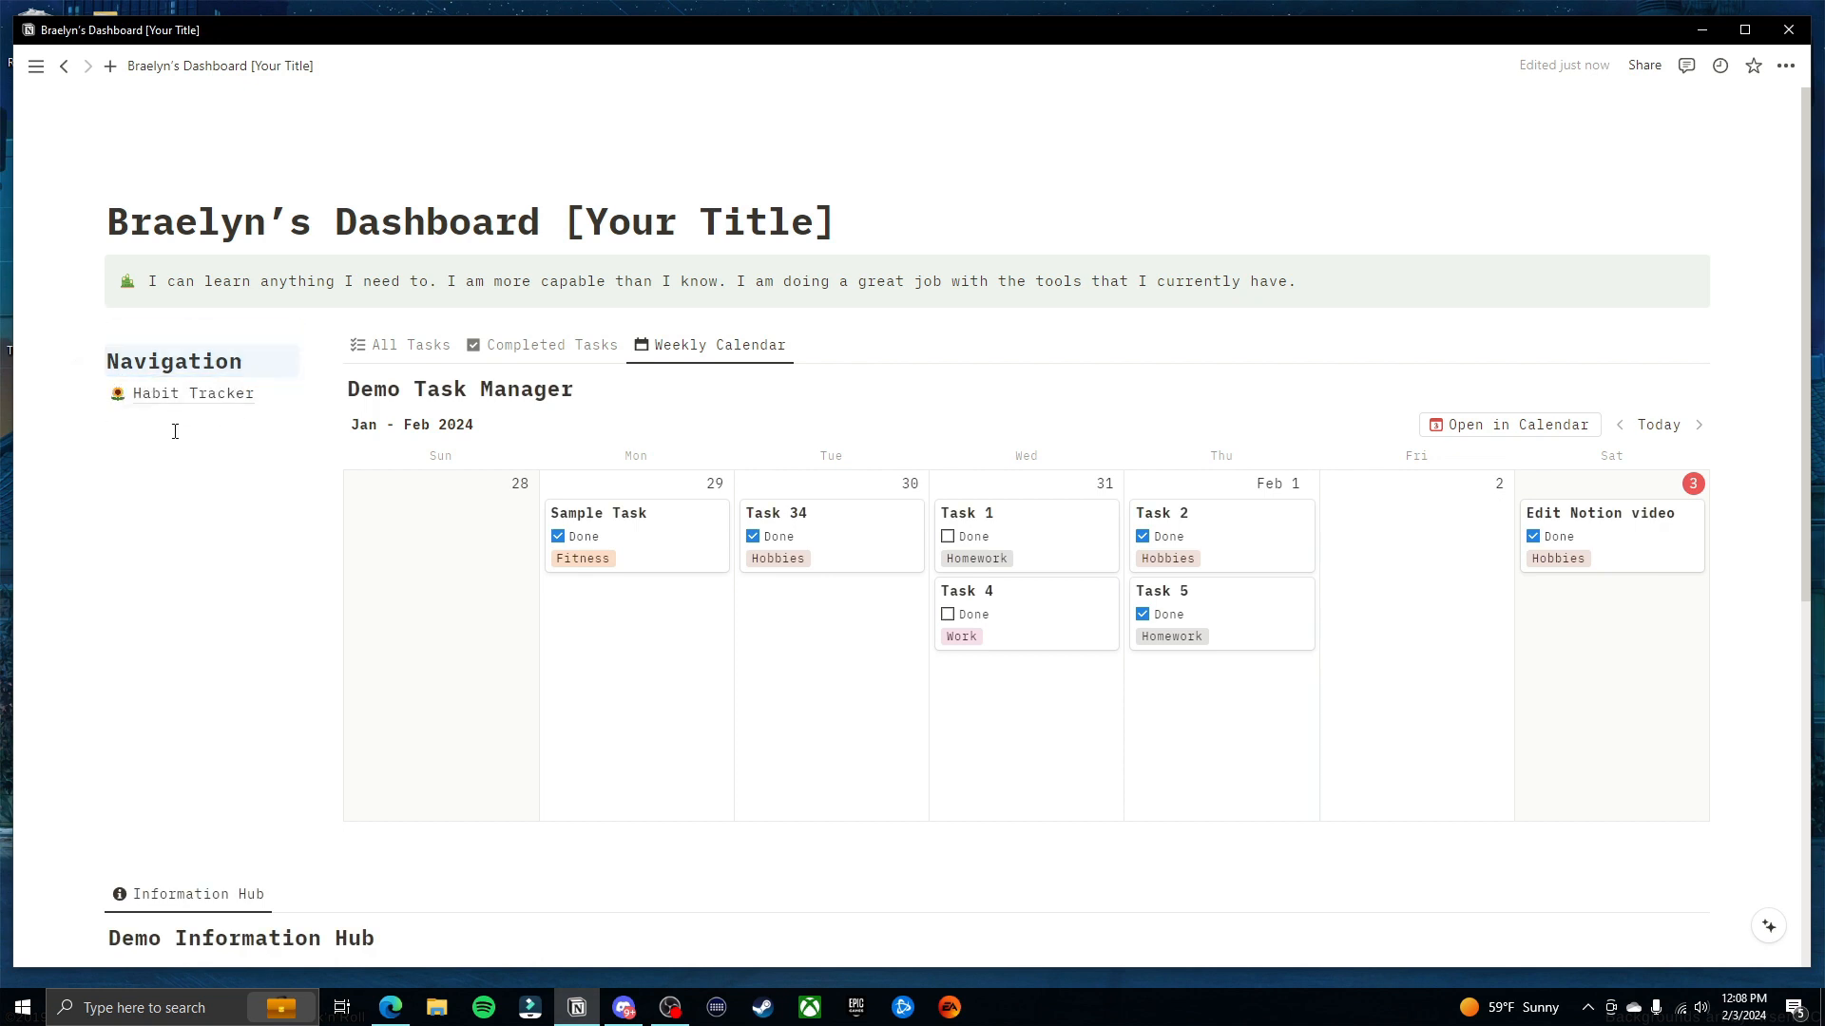
click(297, 424)
click(1763, 334)
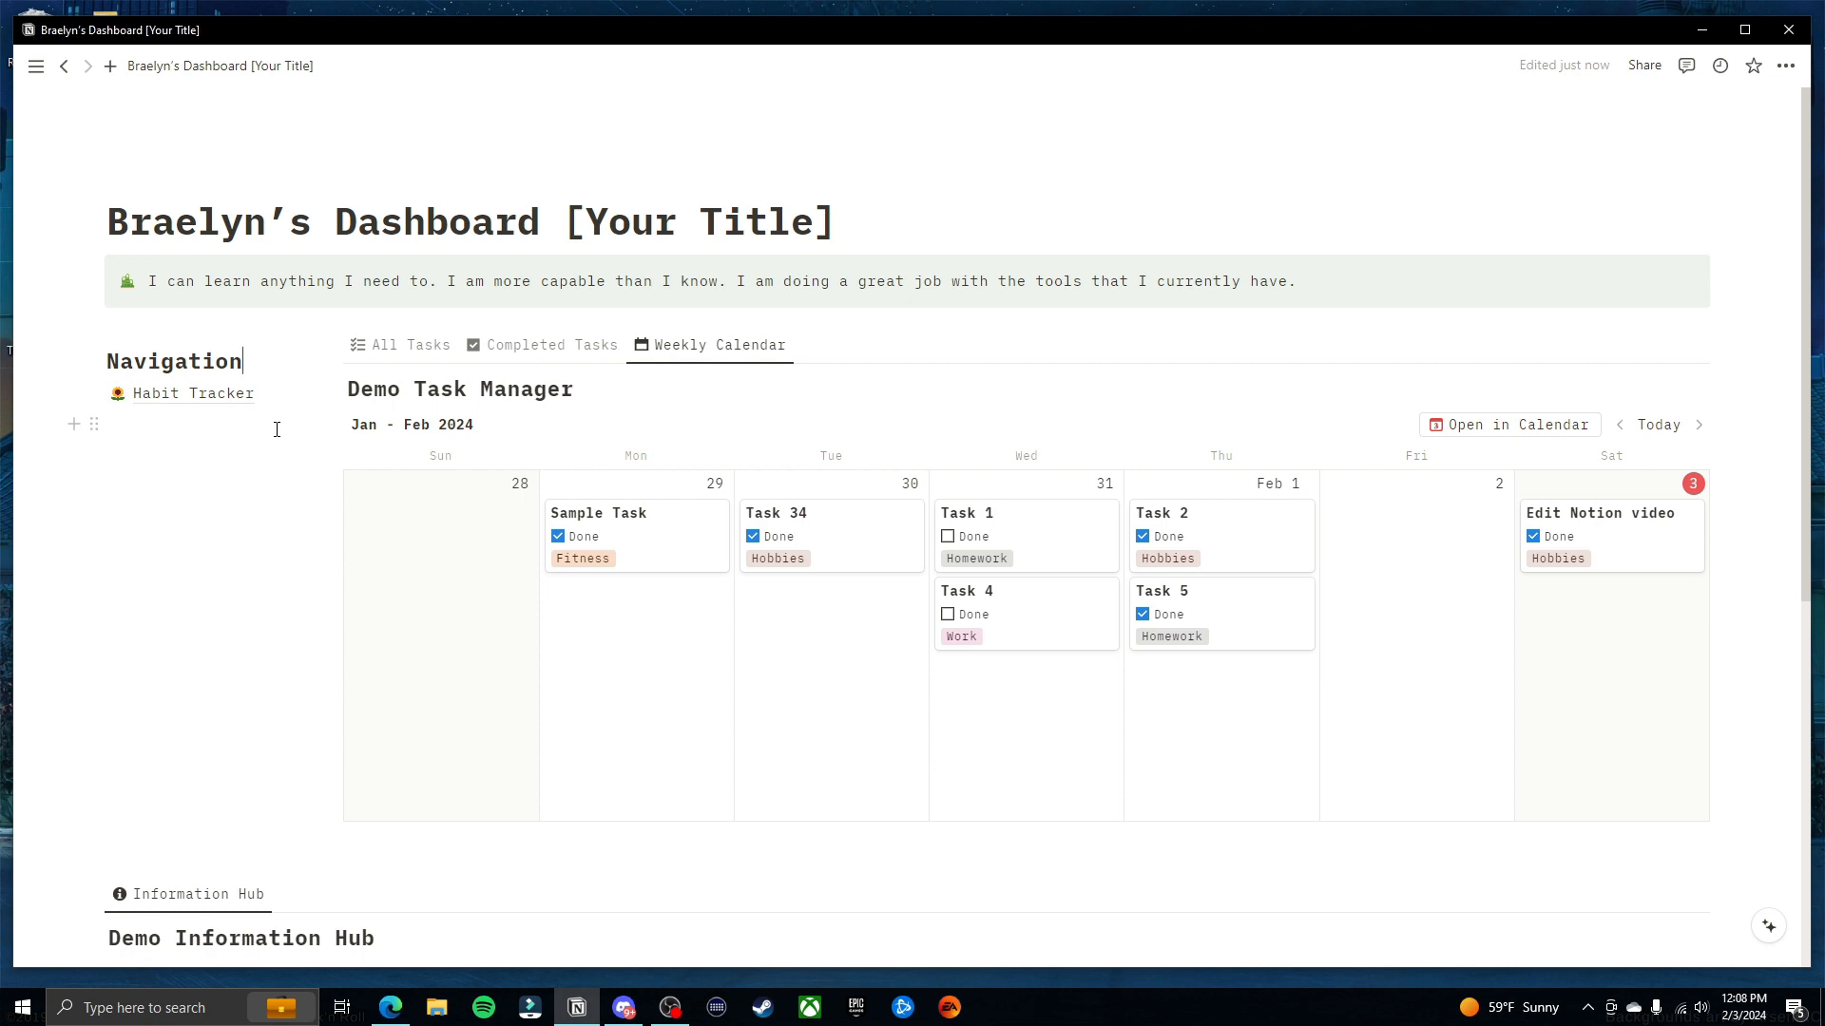
Insert a linked view of the Demo Habit Tracker database below the Habit Tracker link, using a new empty view with the Gallery layout
click(158, 448)
key(Return)
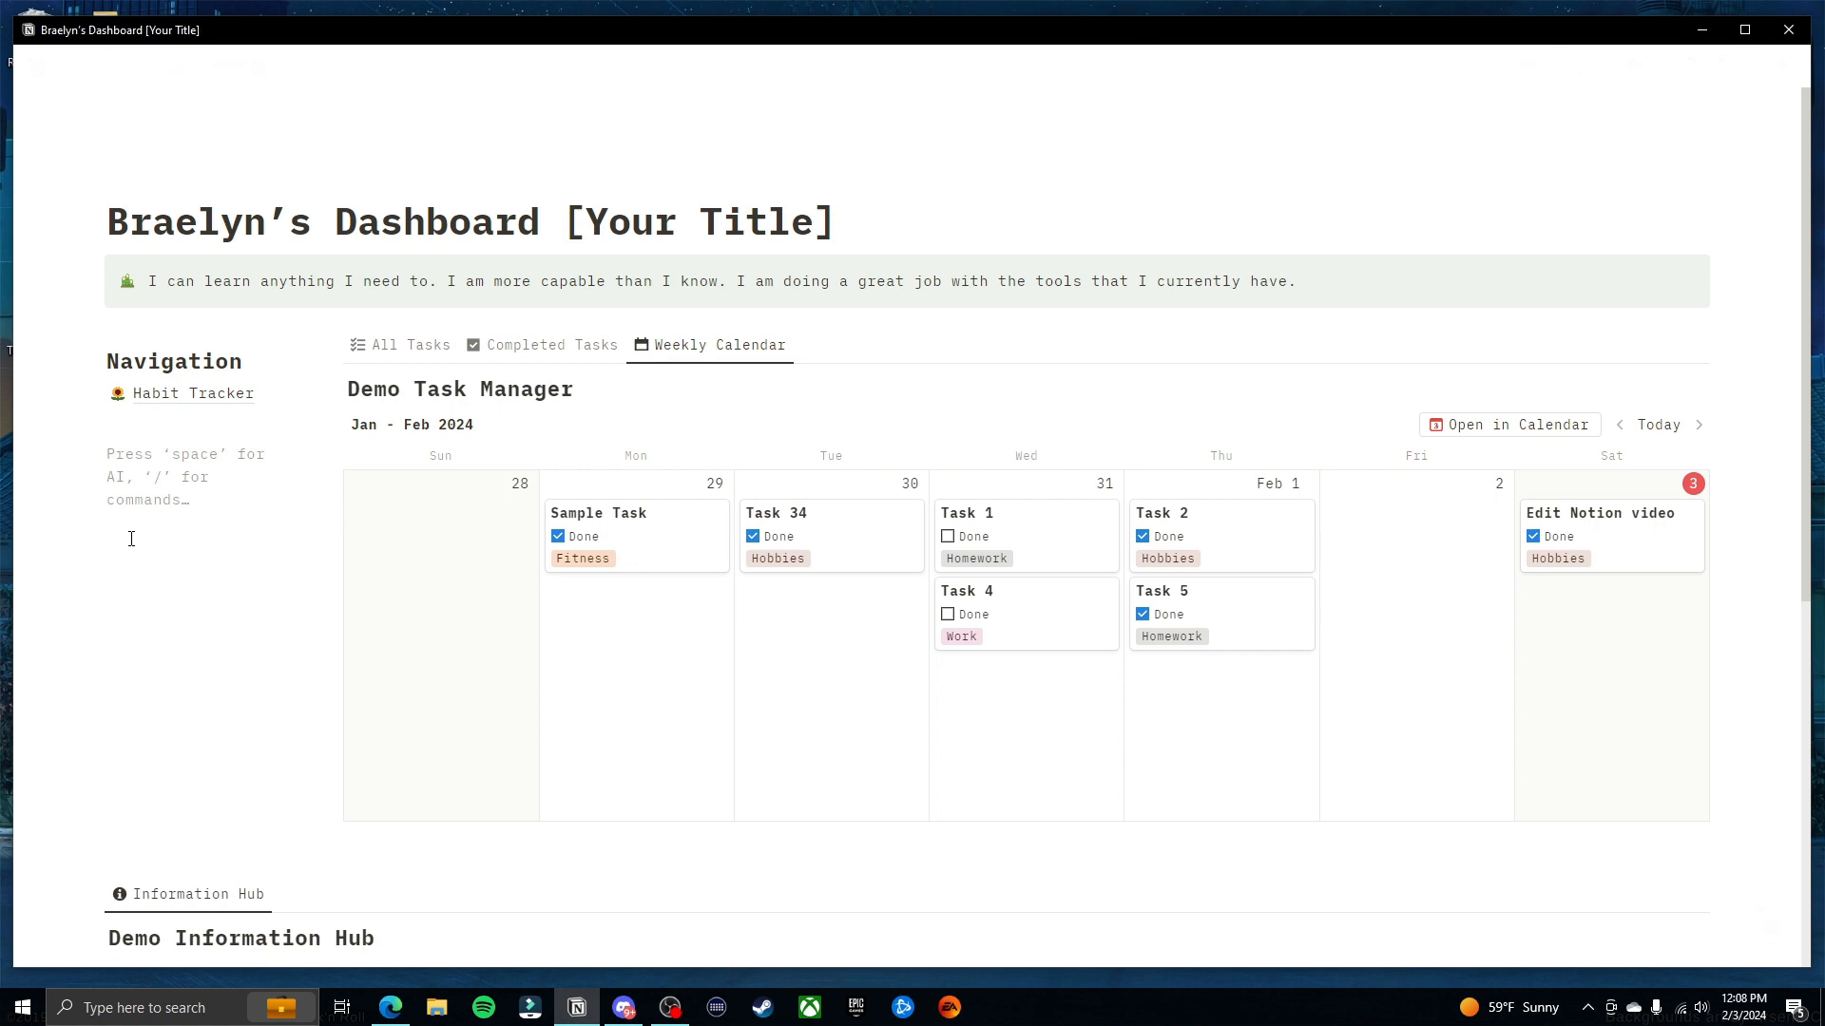
text(/g)
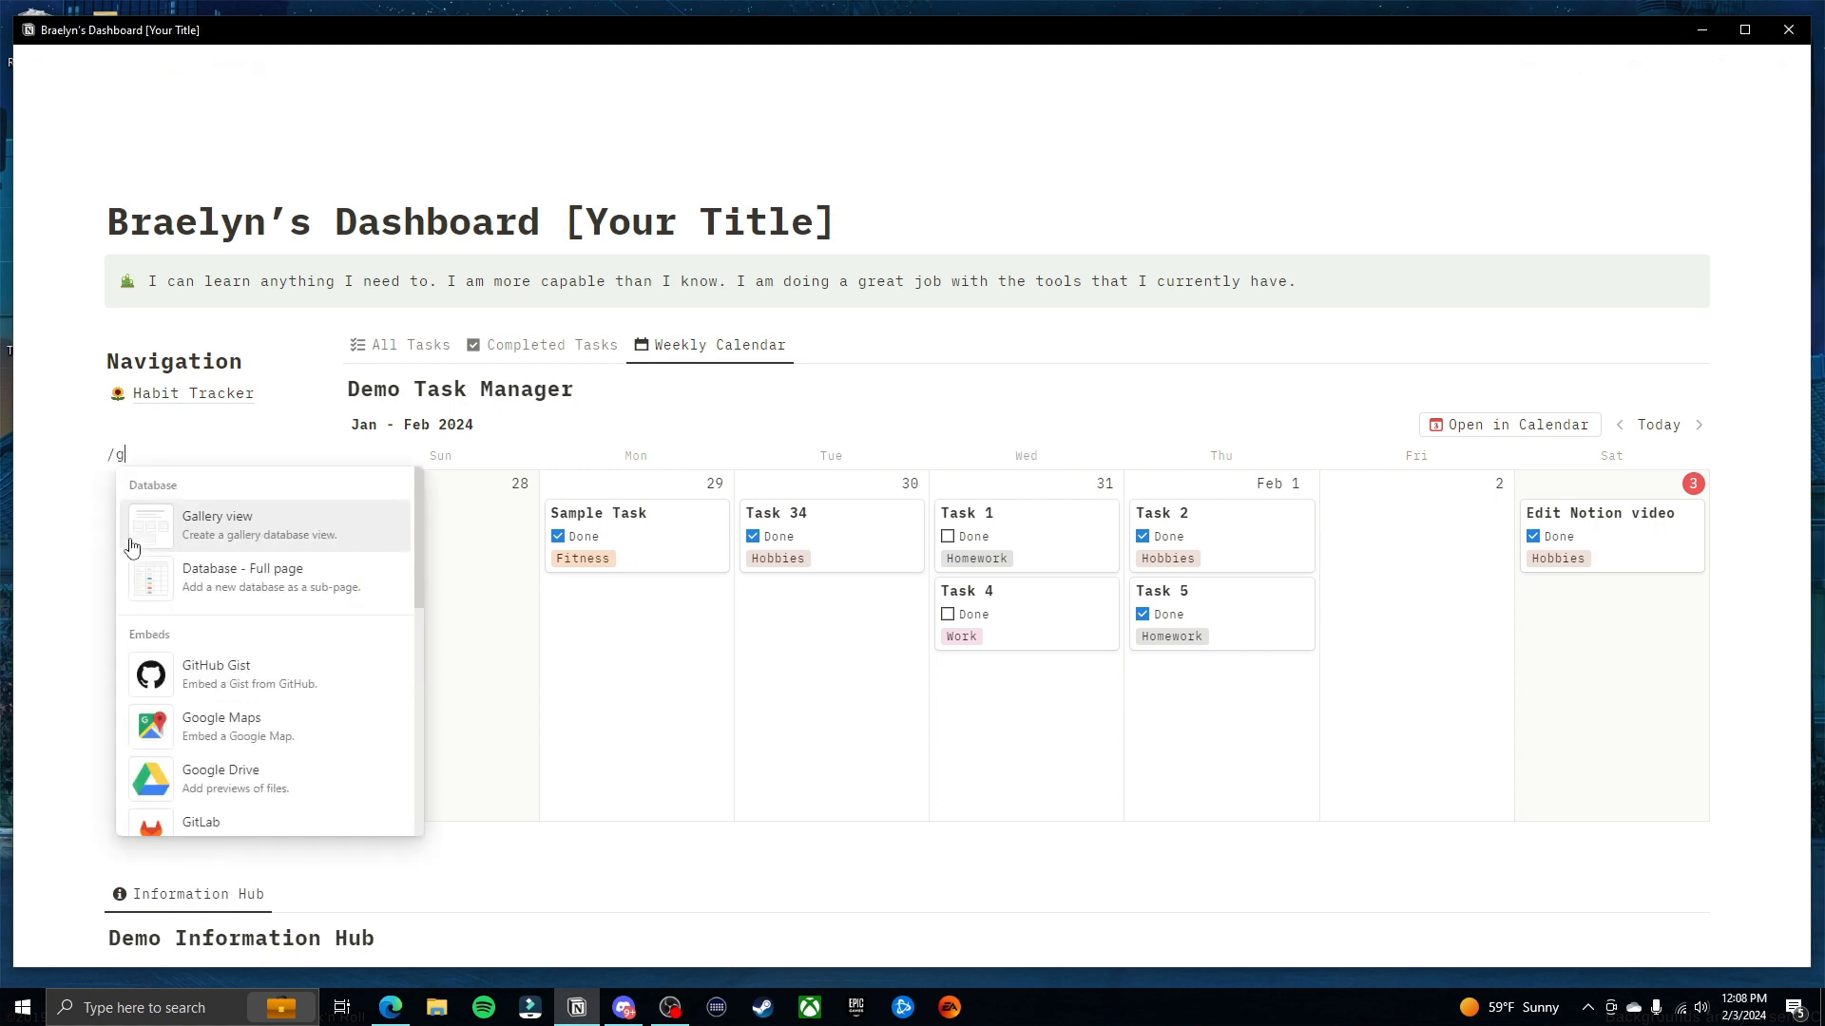
text(al)
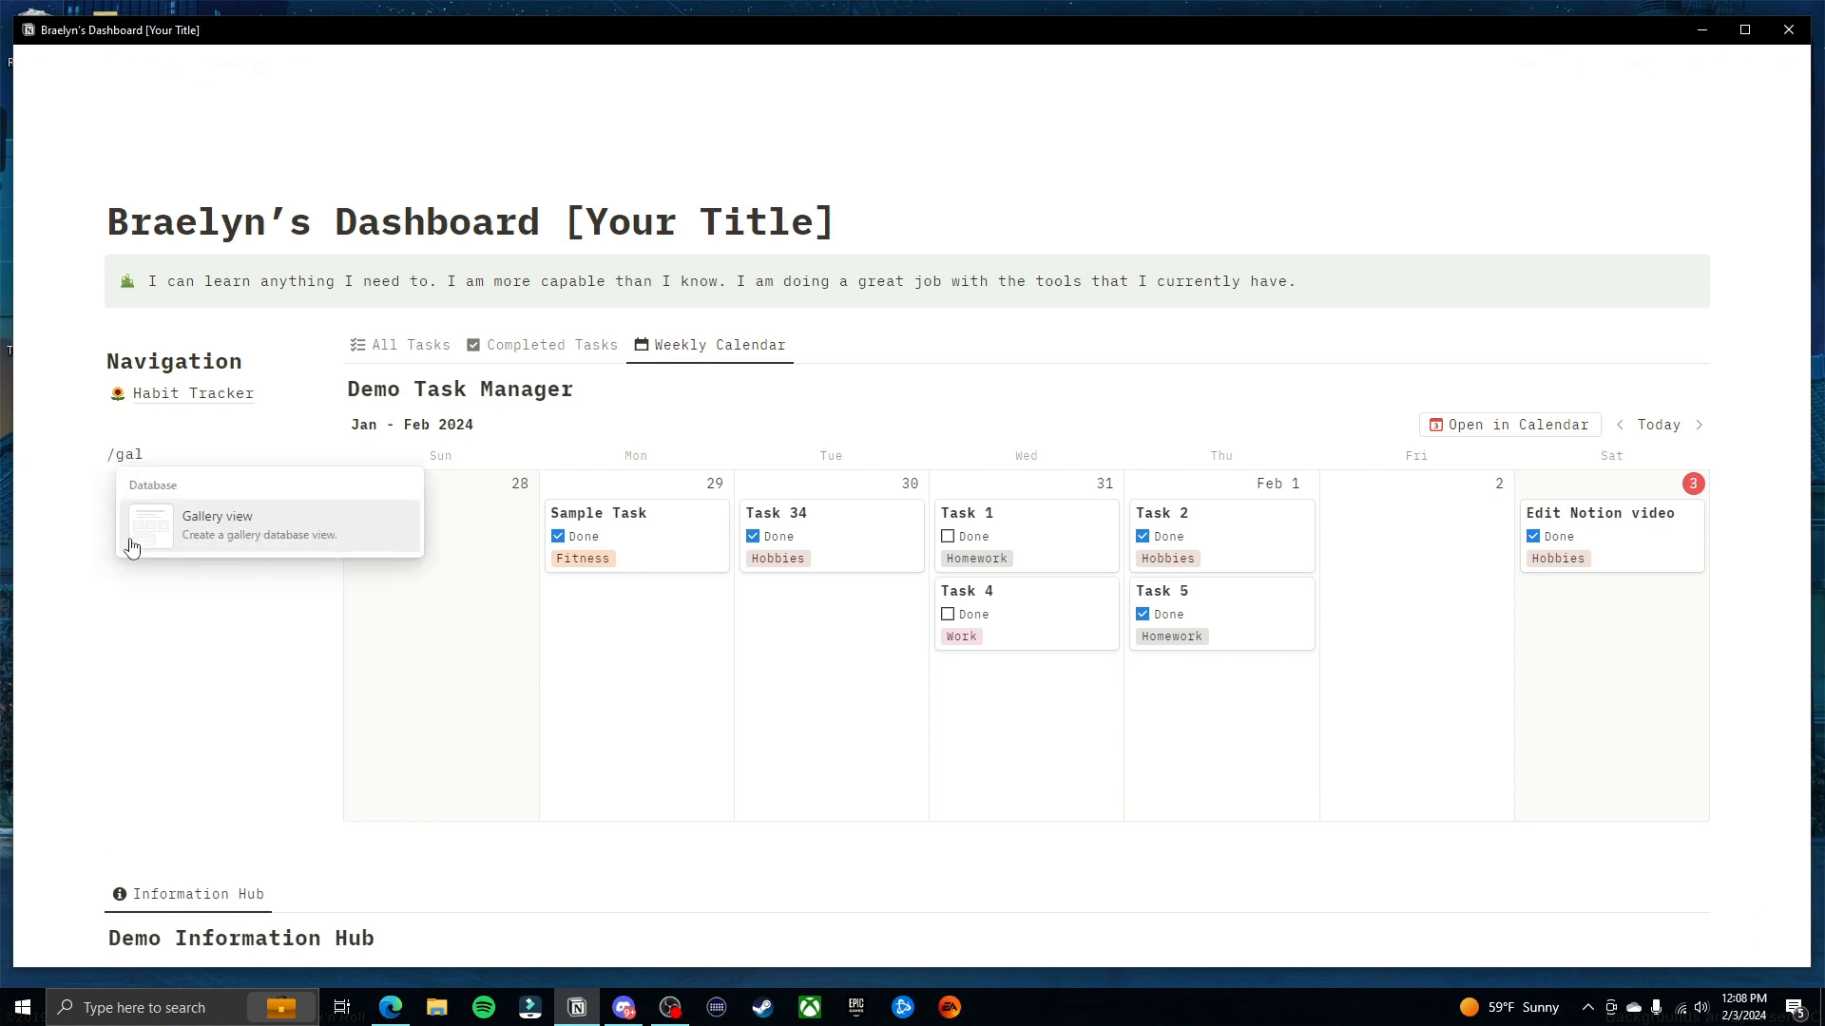
click(243, 534)
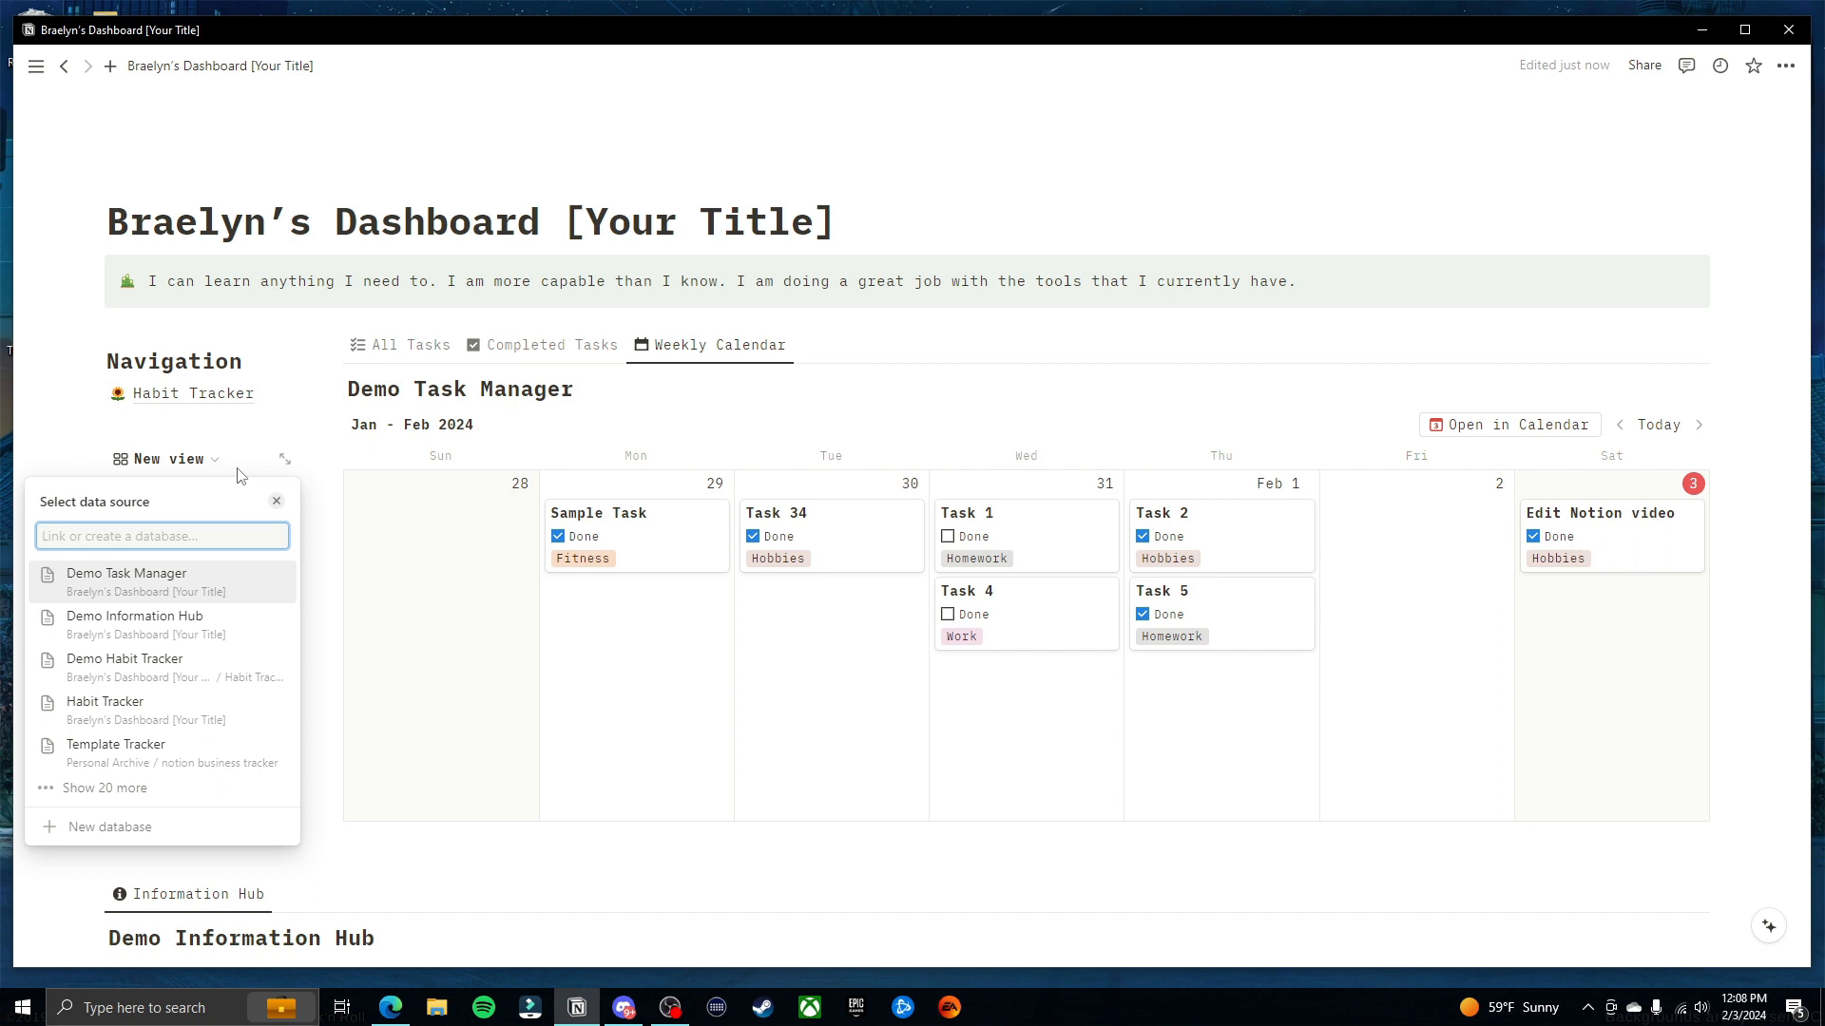
click(190, 678)
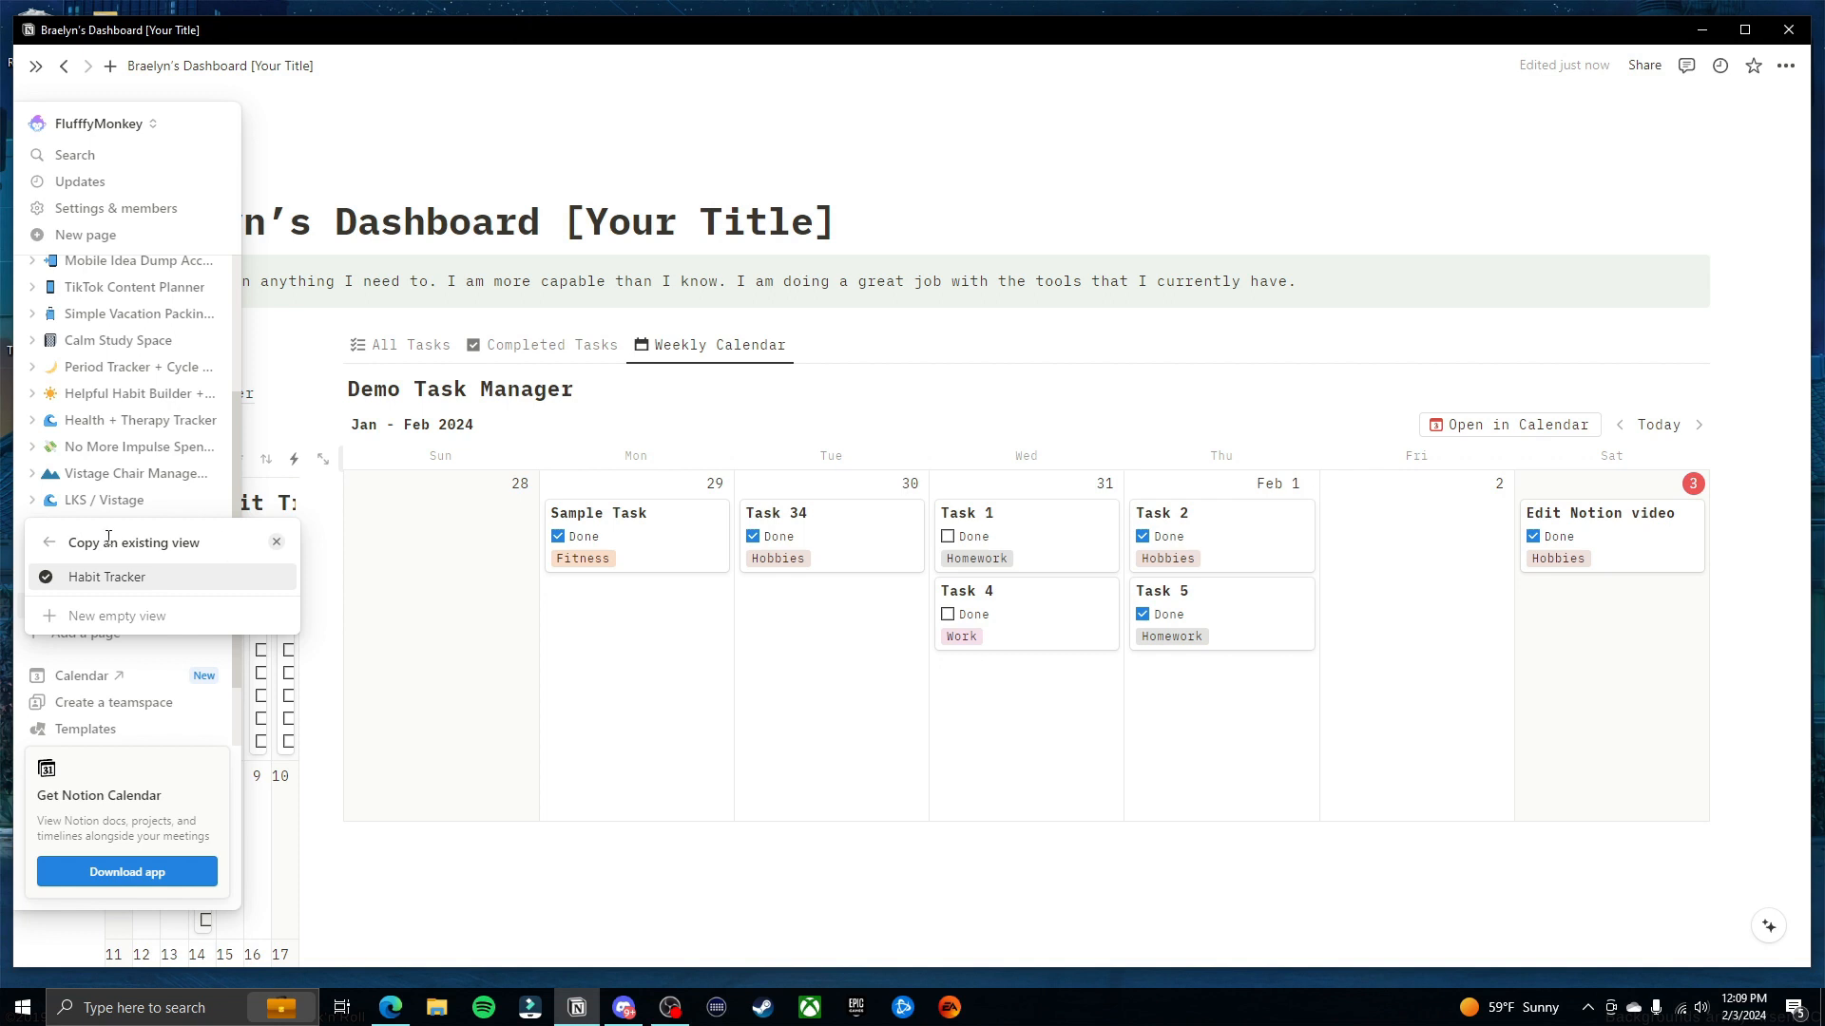
click(51, 544)
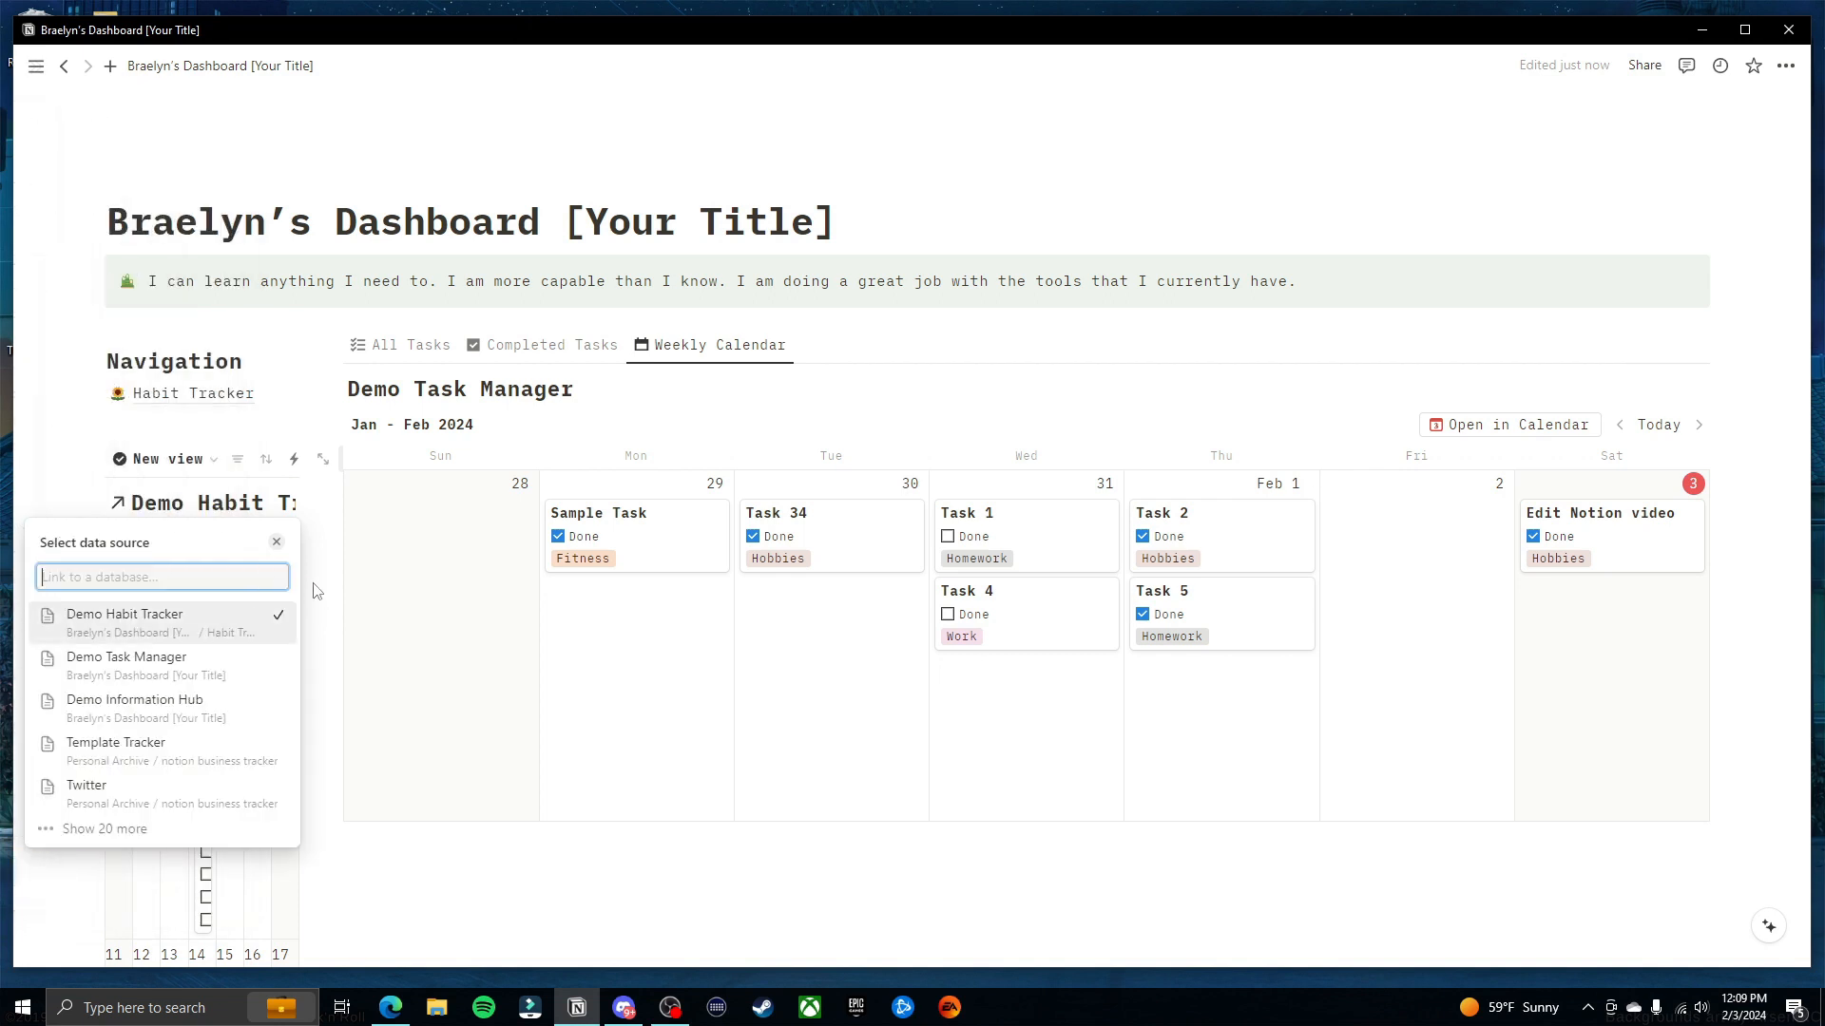
click(176, 624)
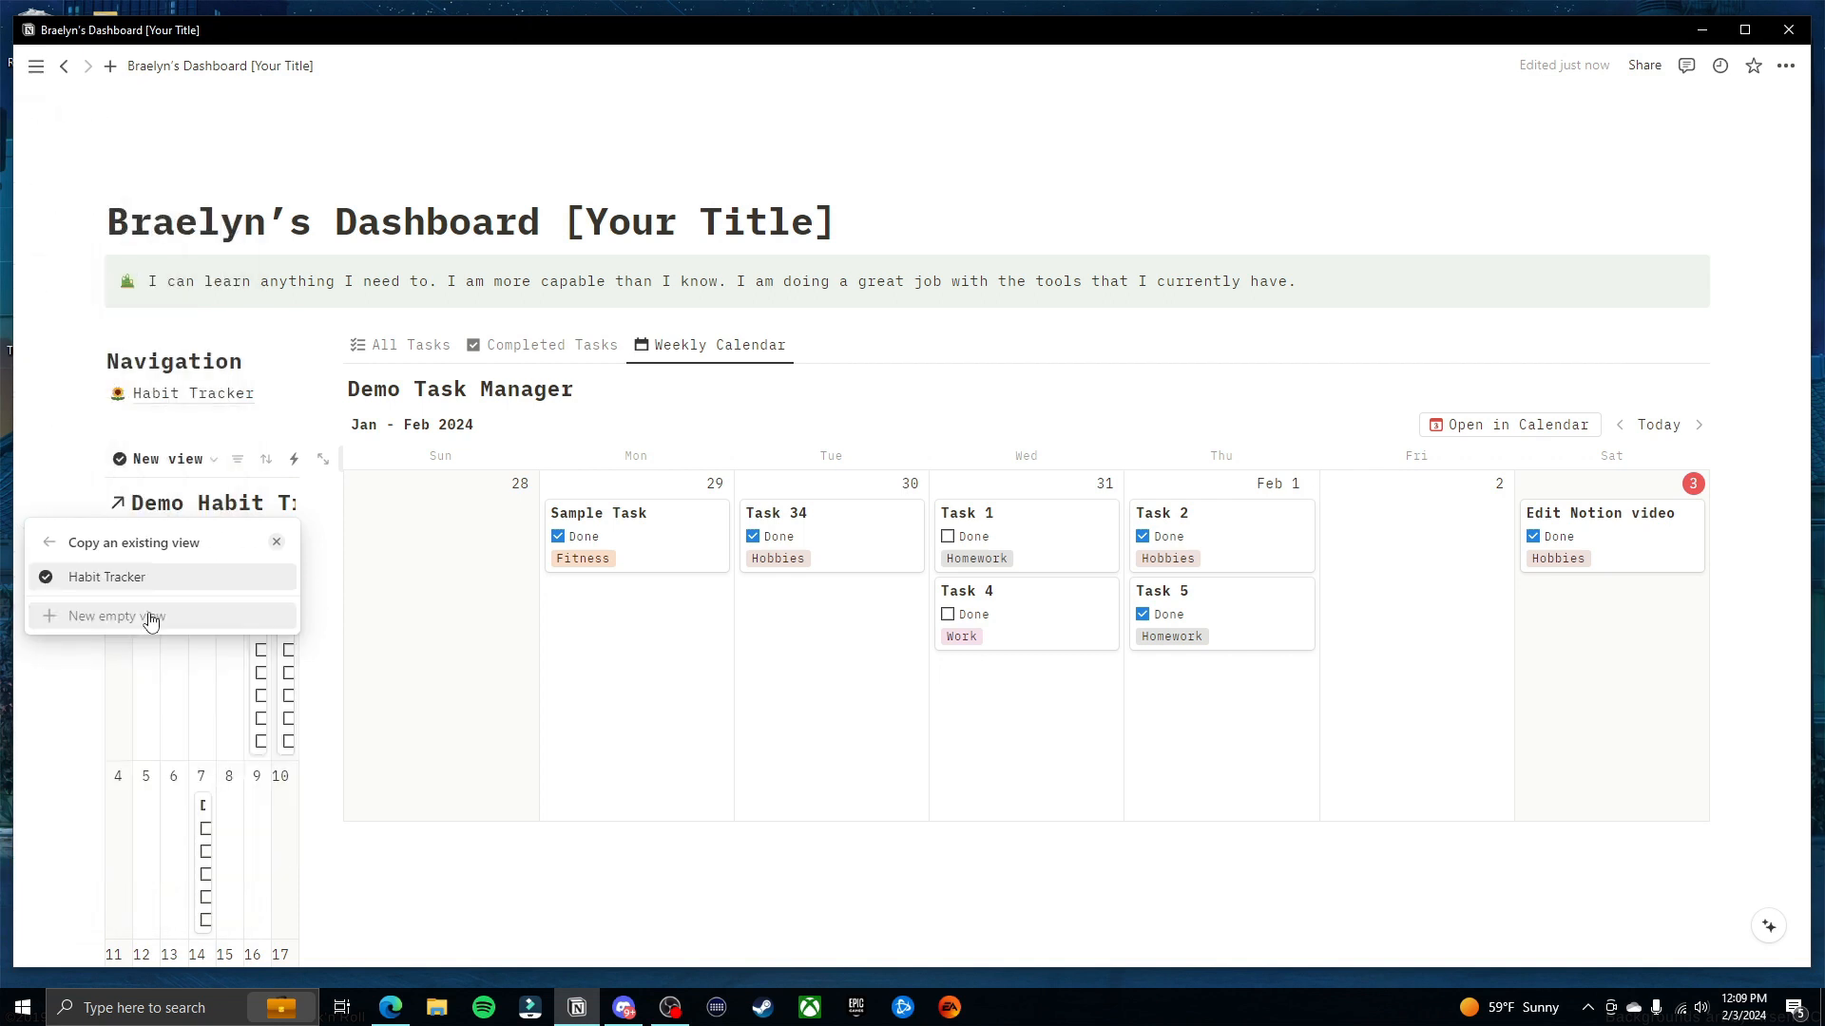
click(149, 618)
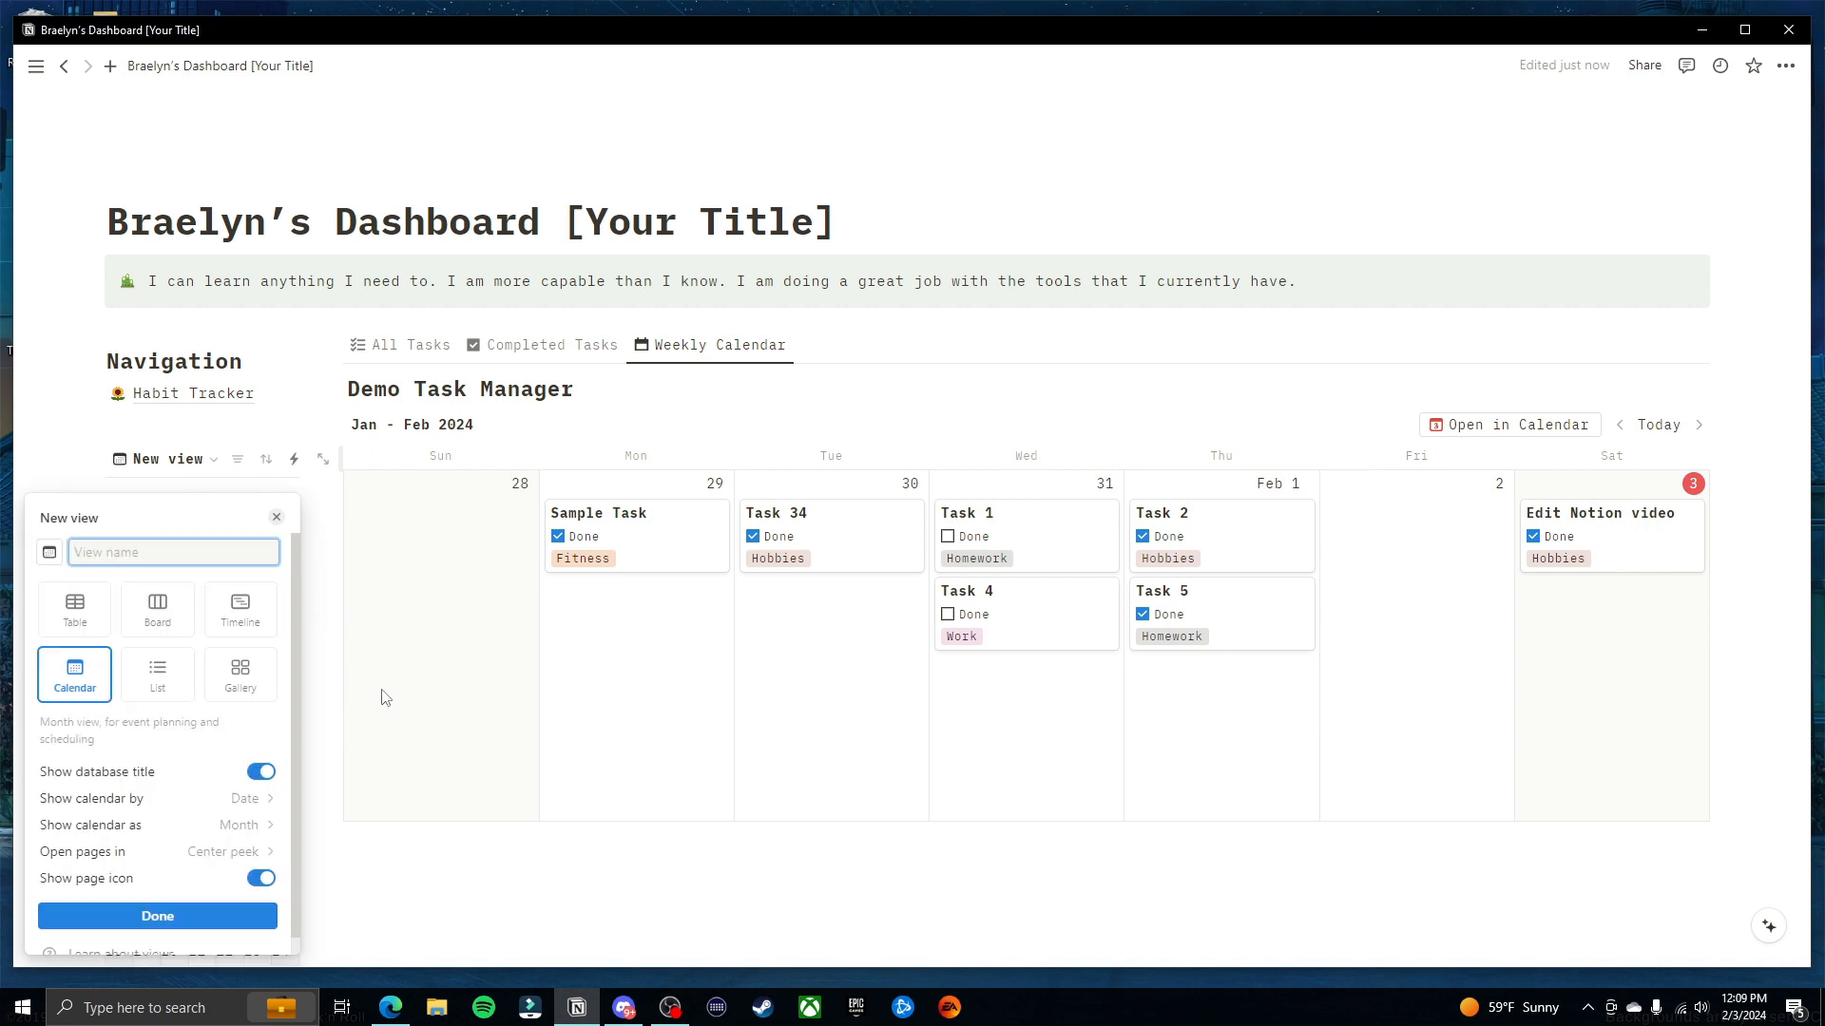
click(245, 681)
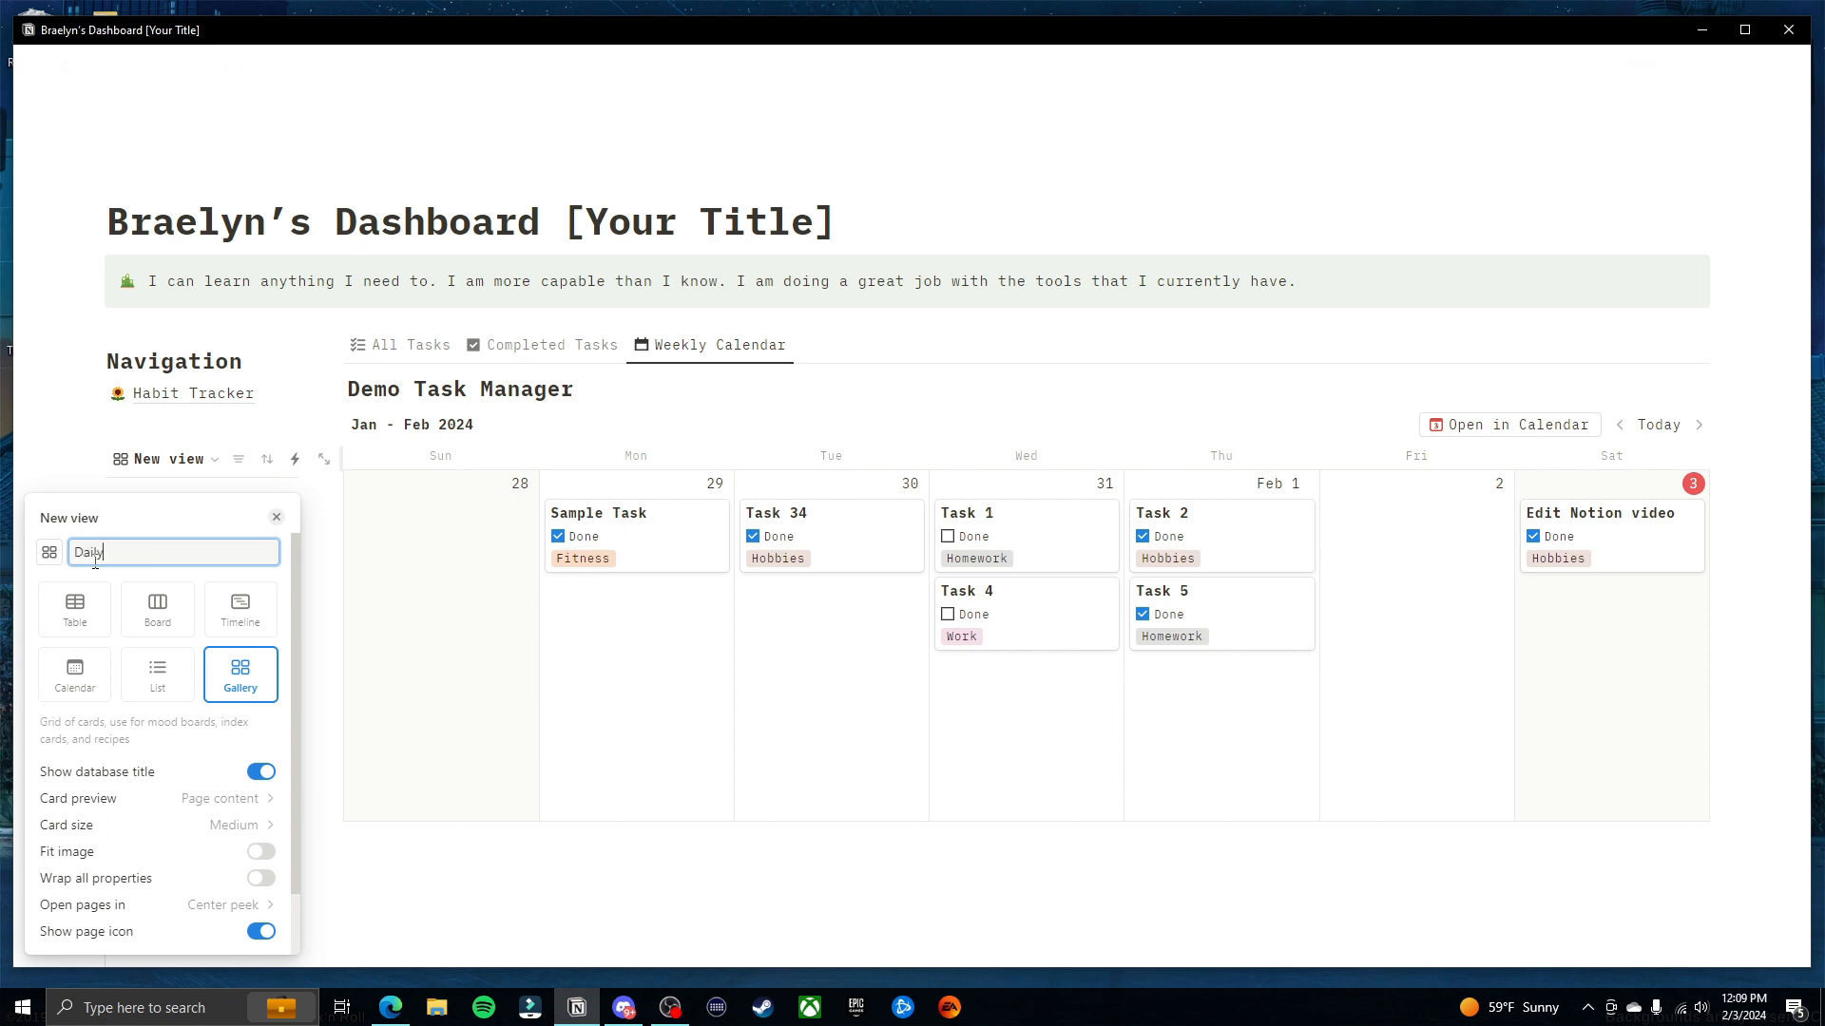
Name the new gallery view Daily Check-in and give it a calendar icon
click(95, 562)
text(Daily Check-in)
click(52, 554)
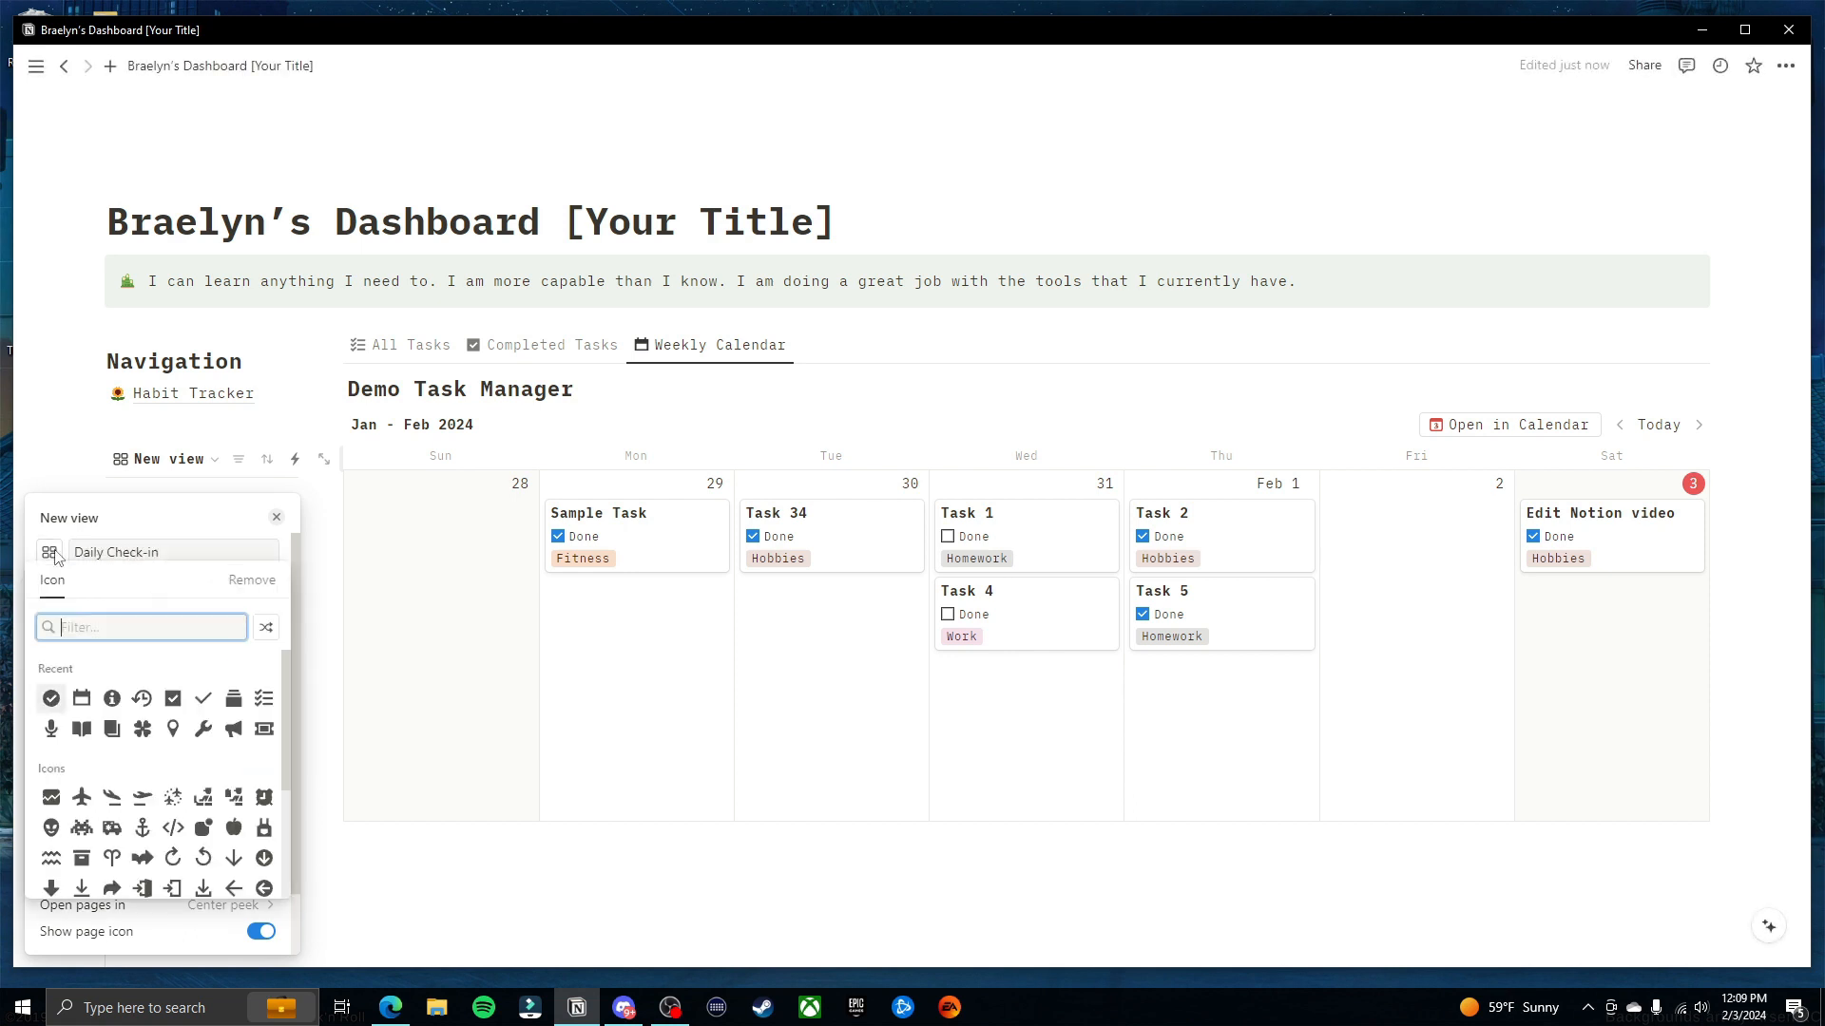
click(82, 698)
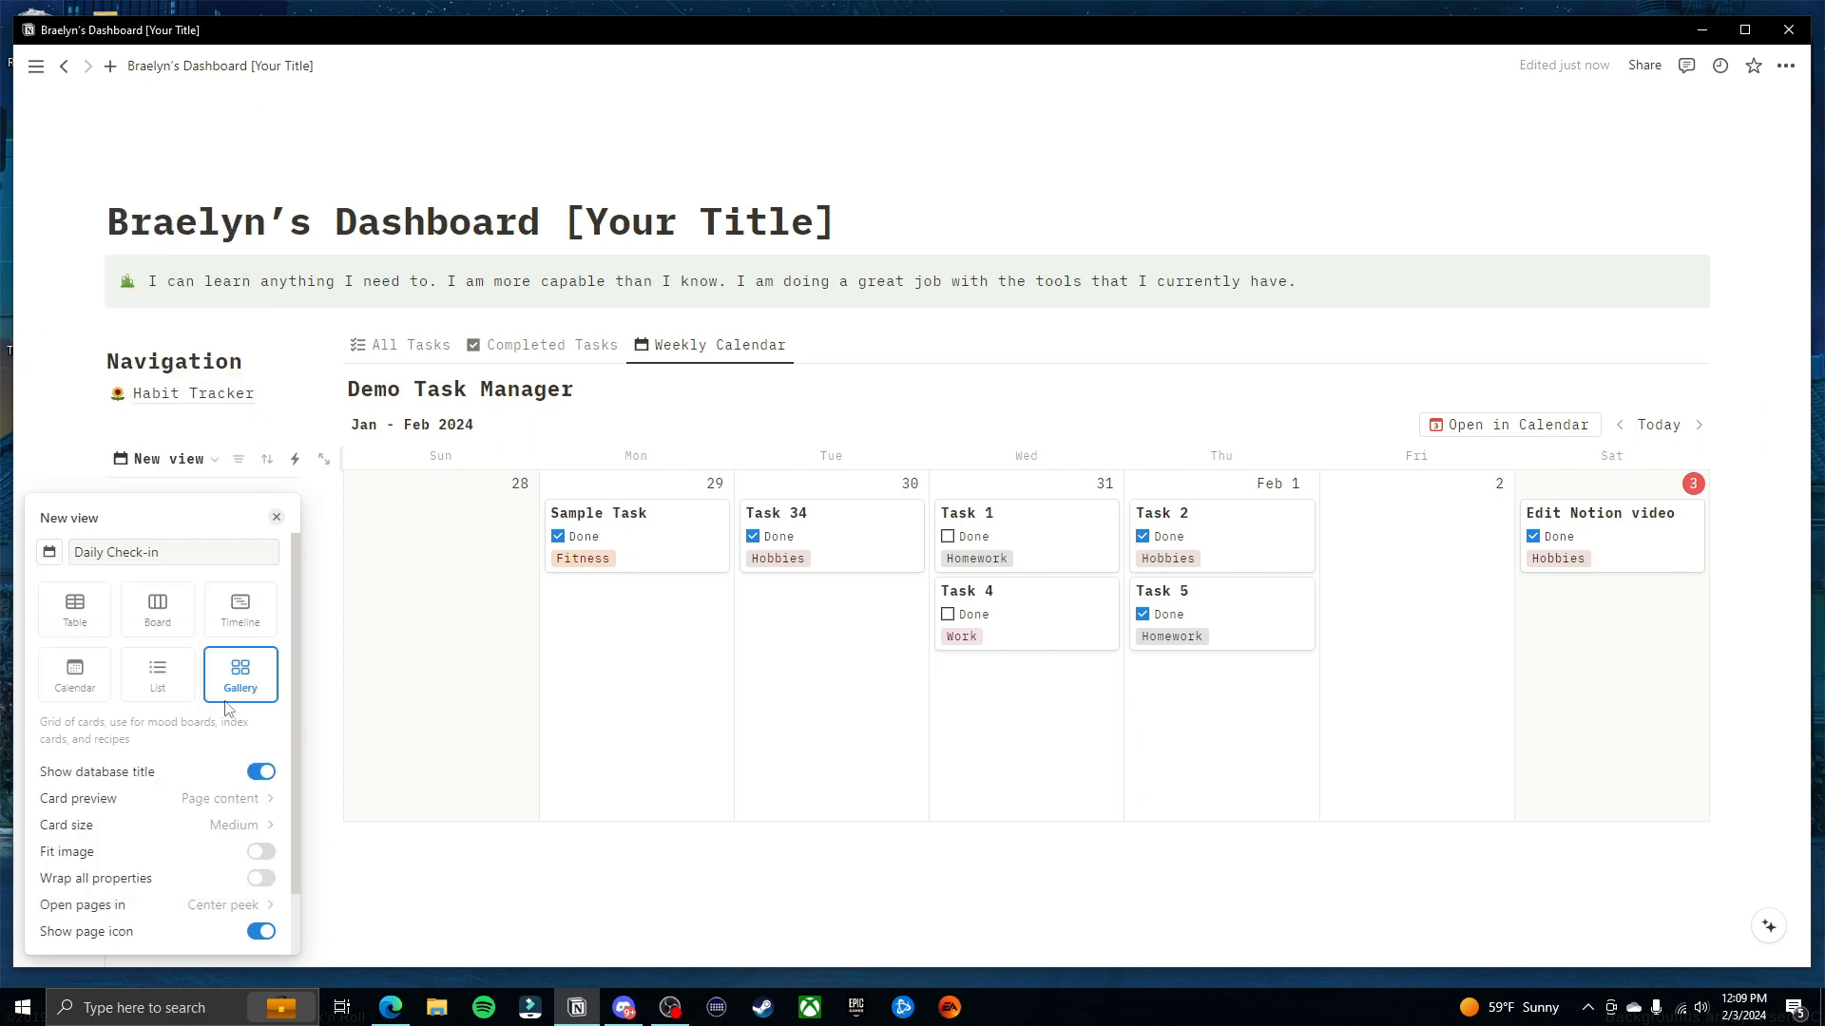
Set the Daily Check-in gallery's card preview to Page cover and finish creating the view
scroll(218, 779, down, 1)
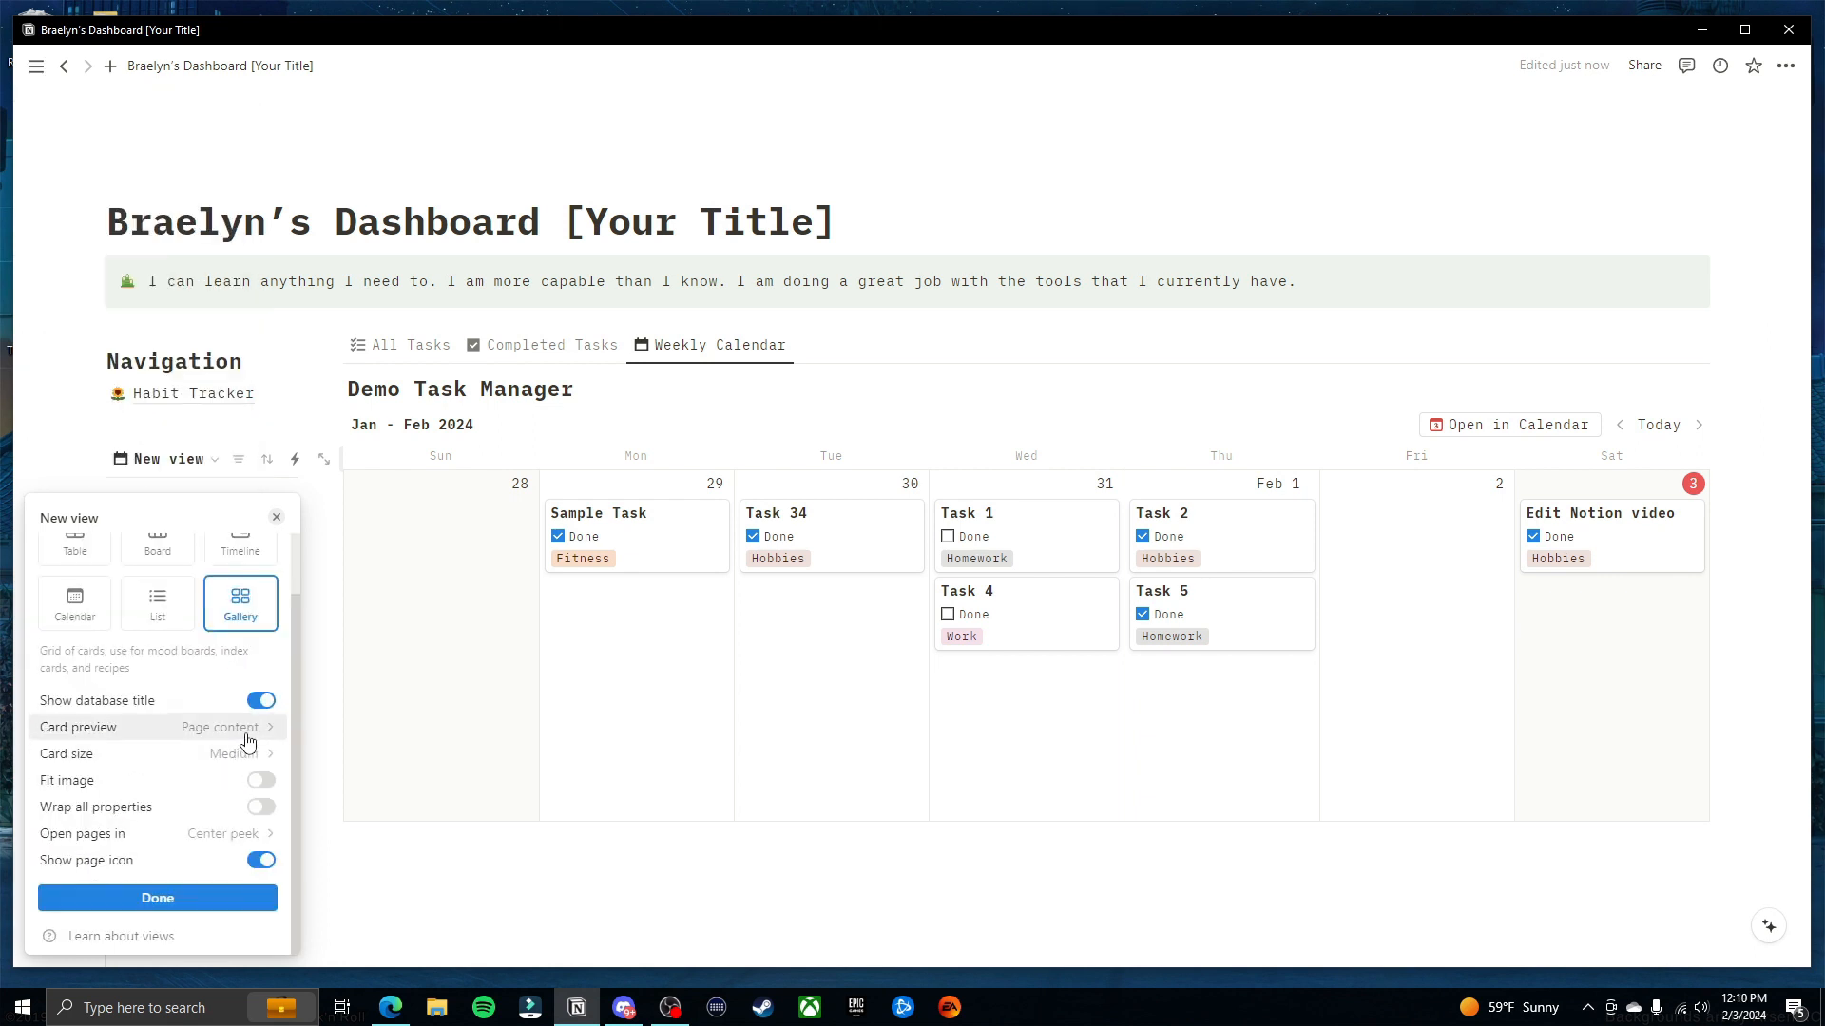
click(243, 729)
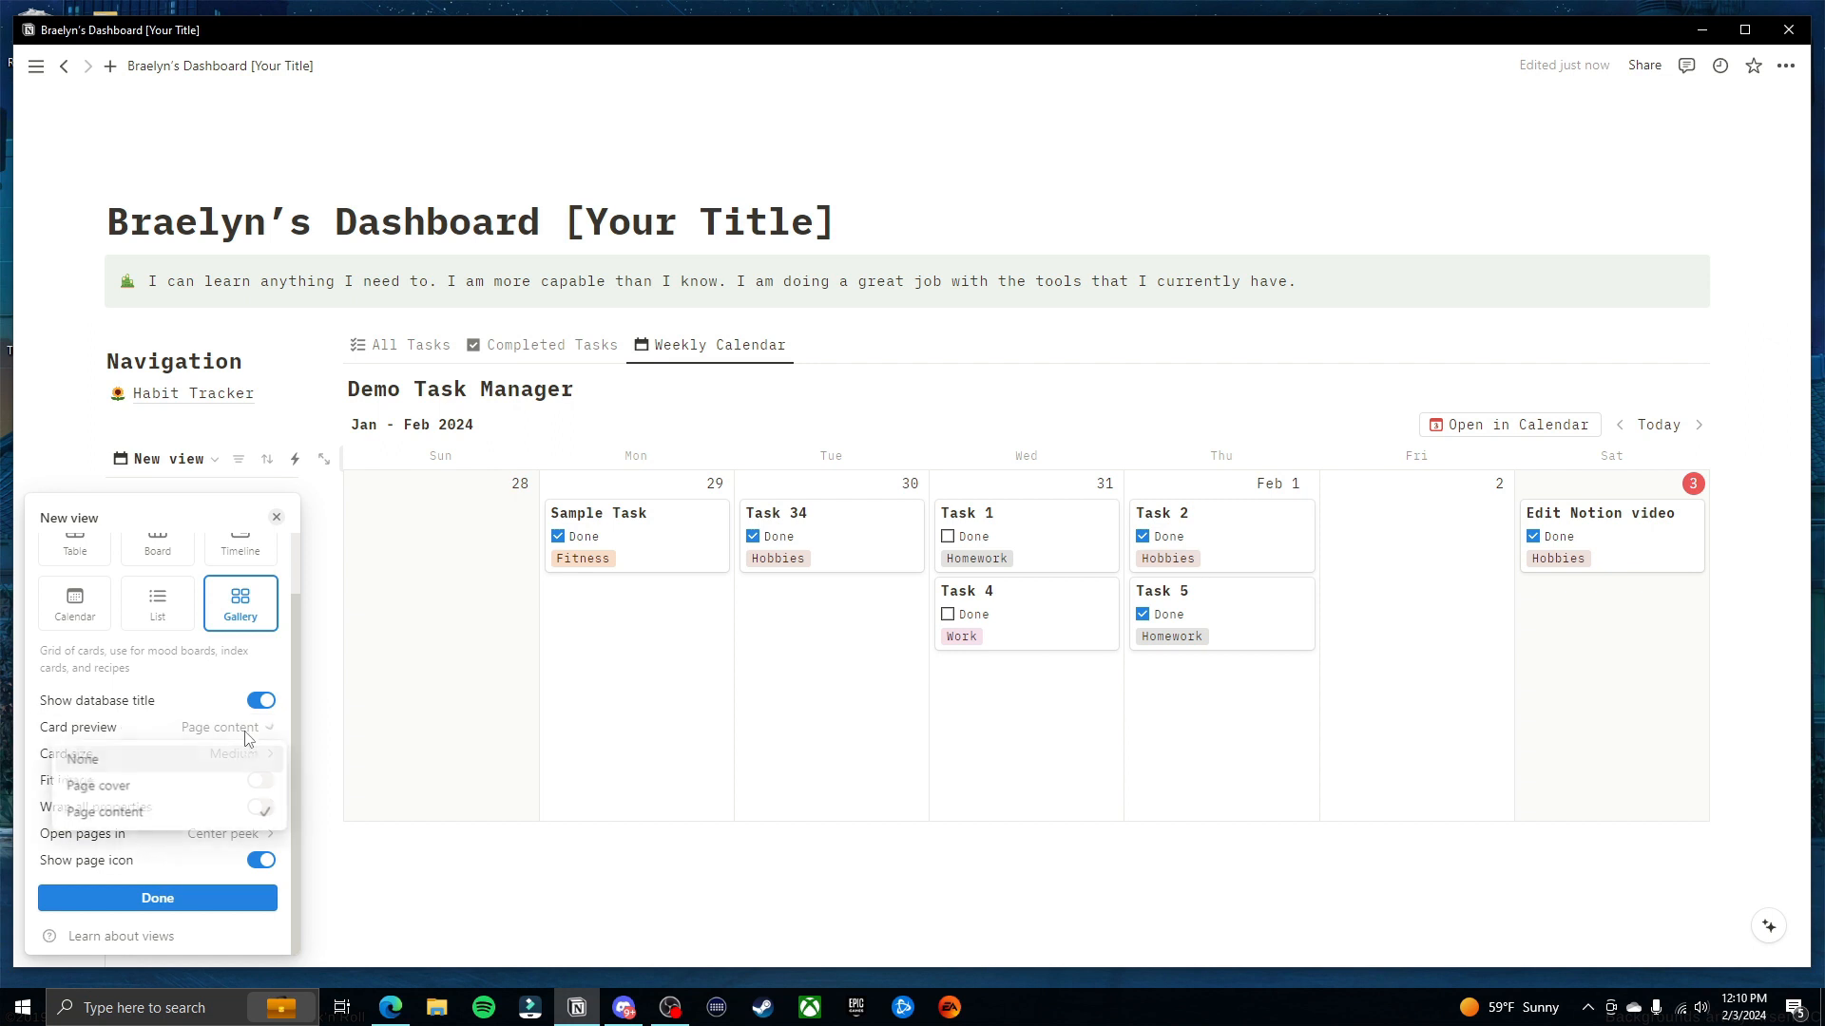
click(183, 787)
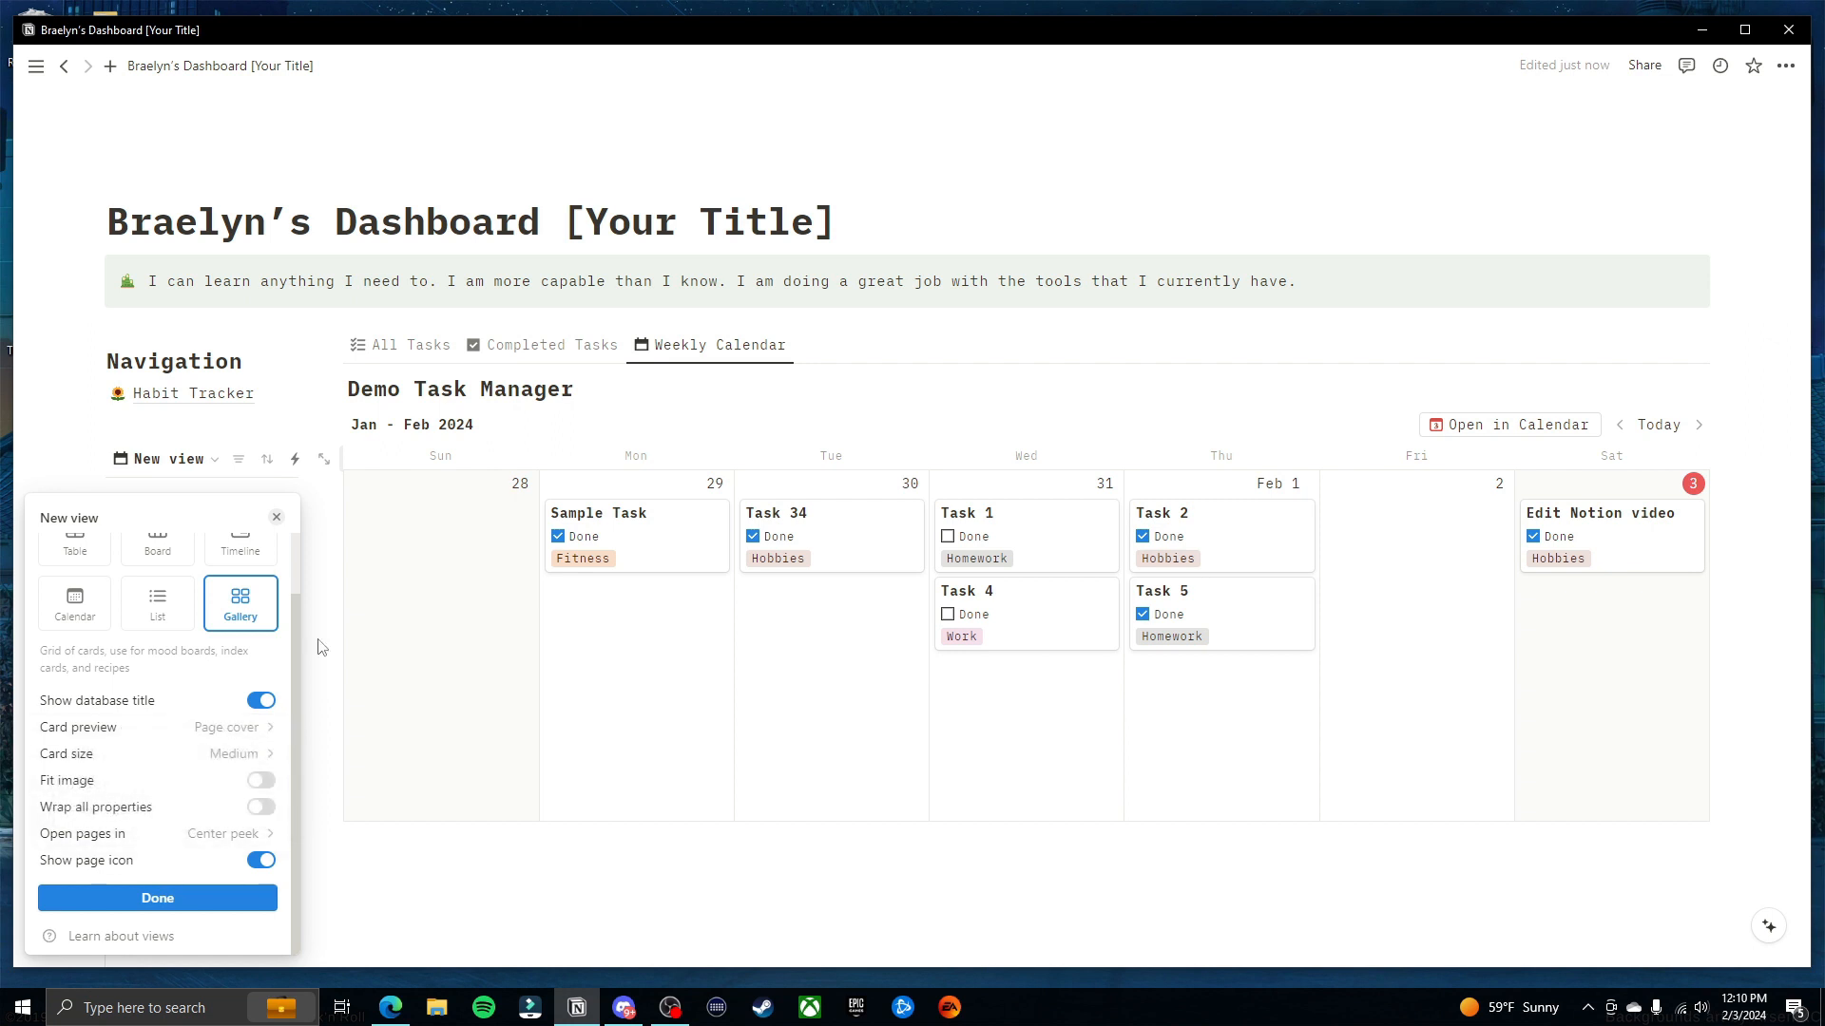
click(168, 897)
scroll(283, 627, down, 3)
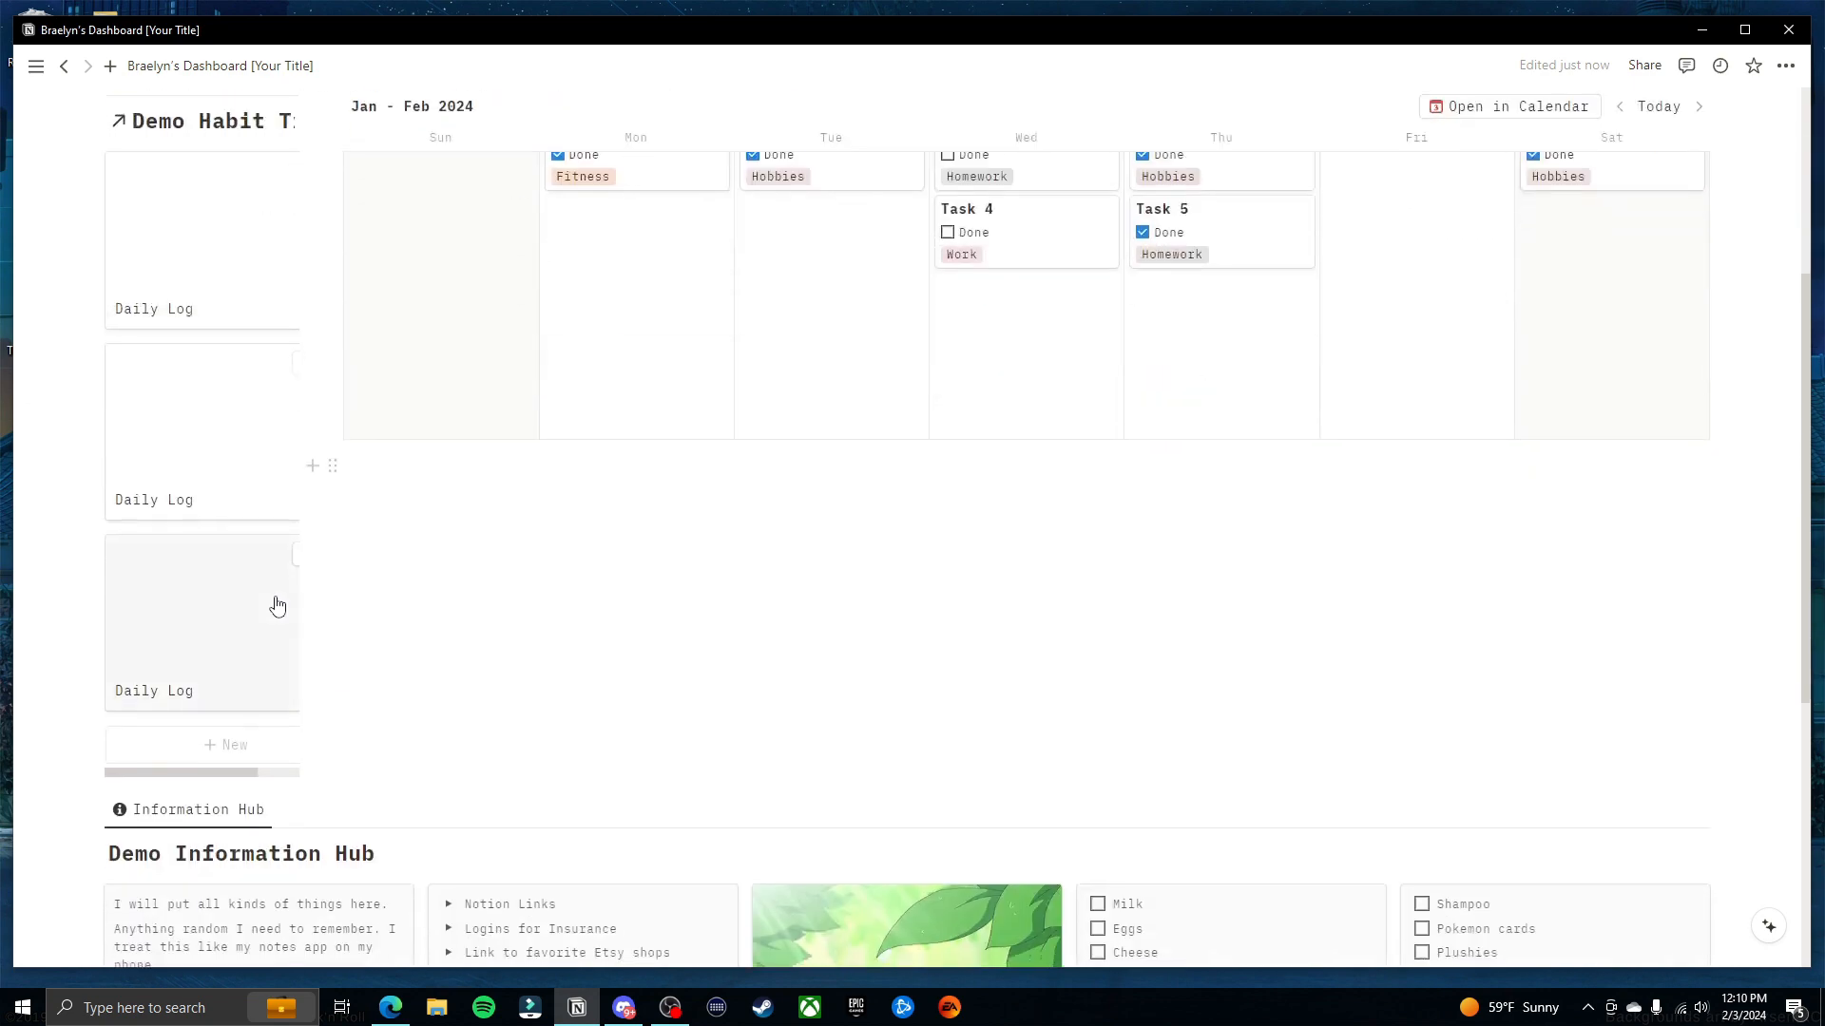
Widen the navigation column and filter the Daily Check-in gallery by Date so that only today's entry is included
scroll(260, 561, up, 1)
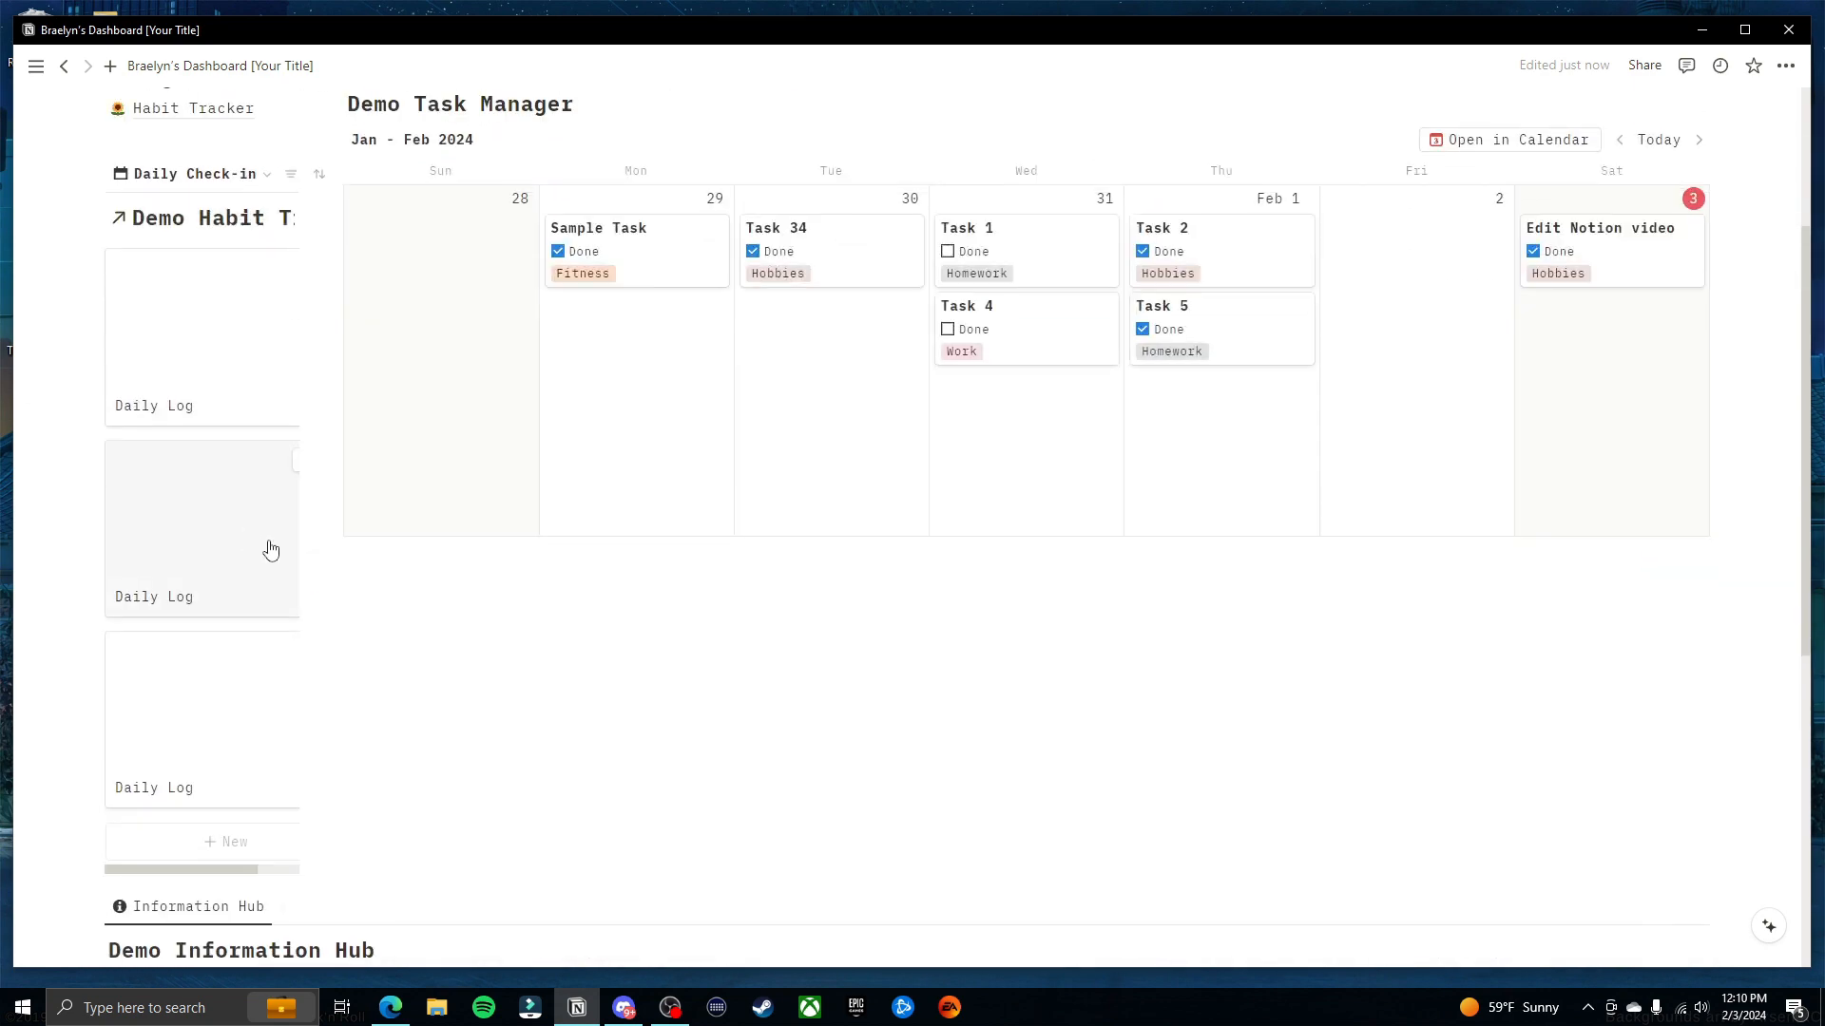
scroll(245, 485, up, 1)
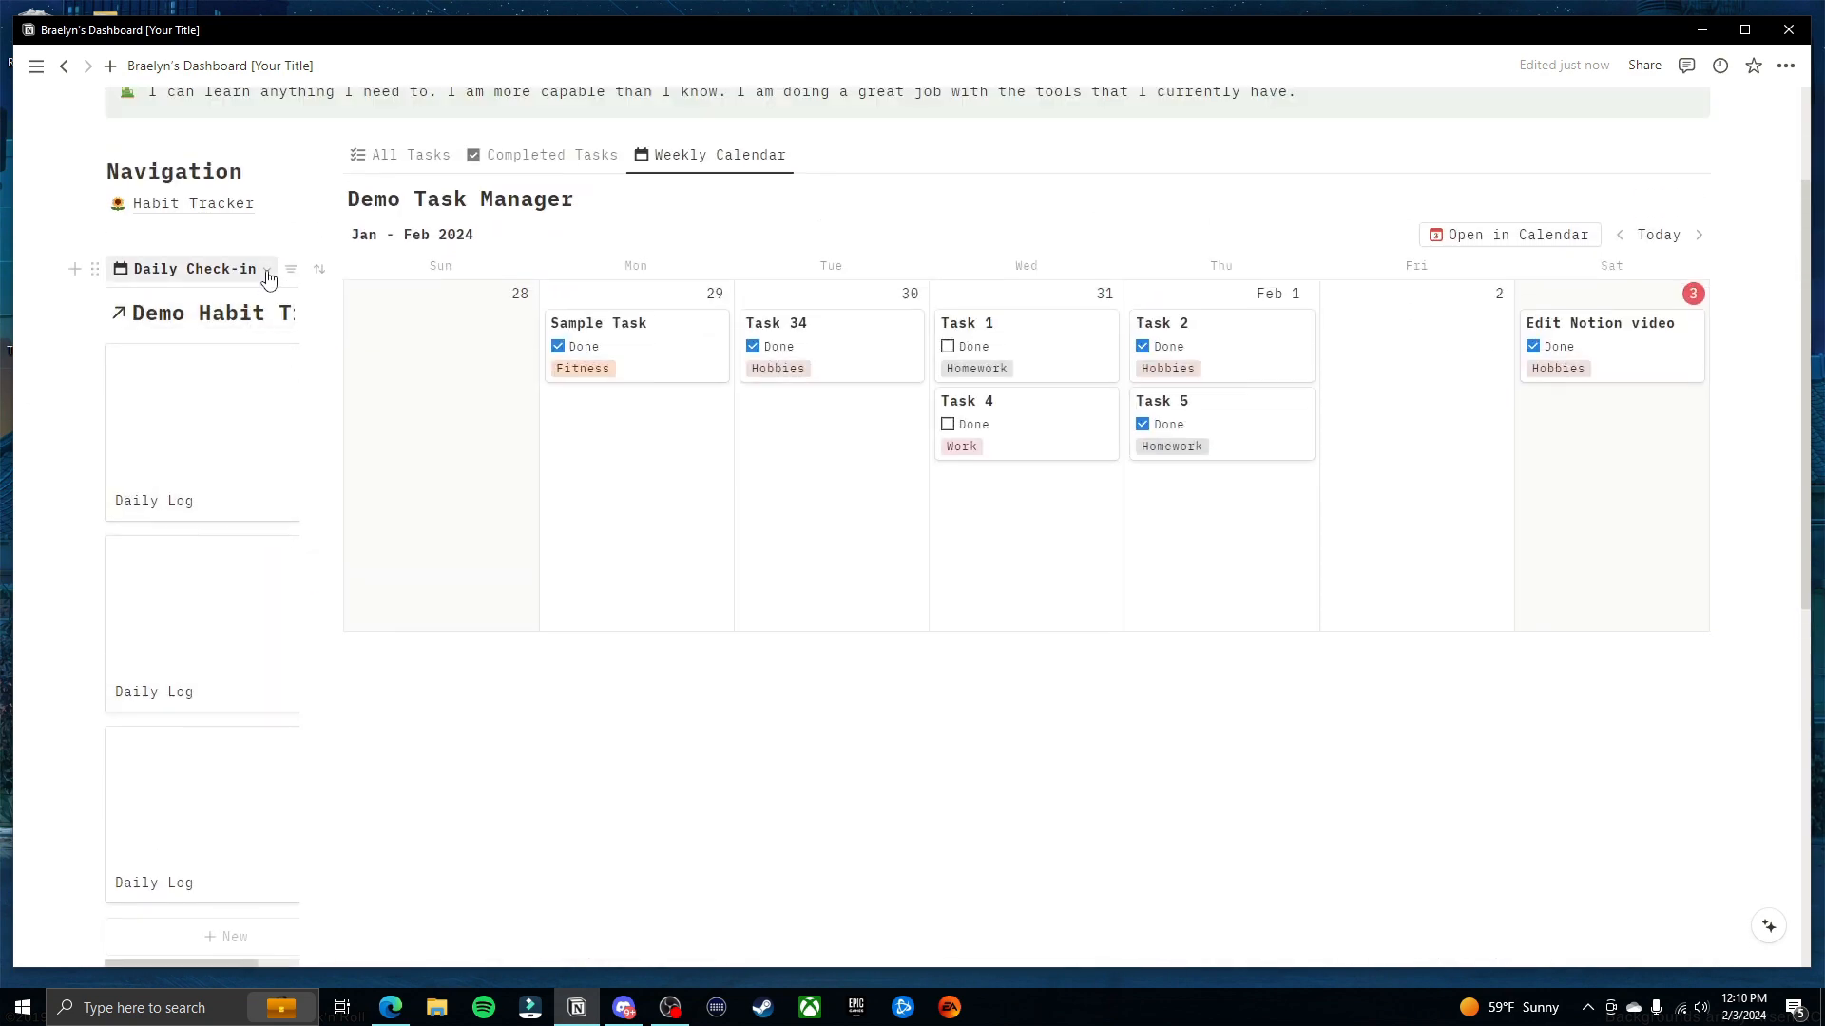
drag(333, 318, 443, 339)
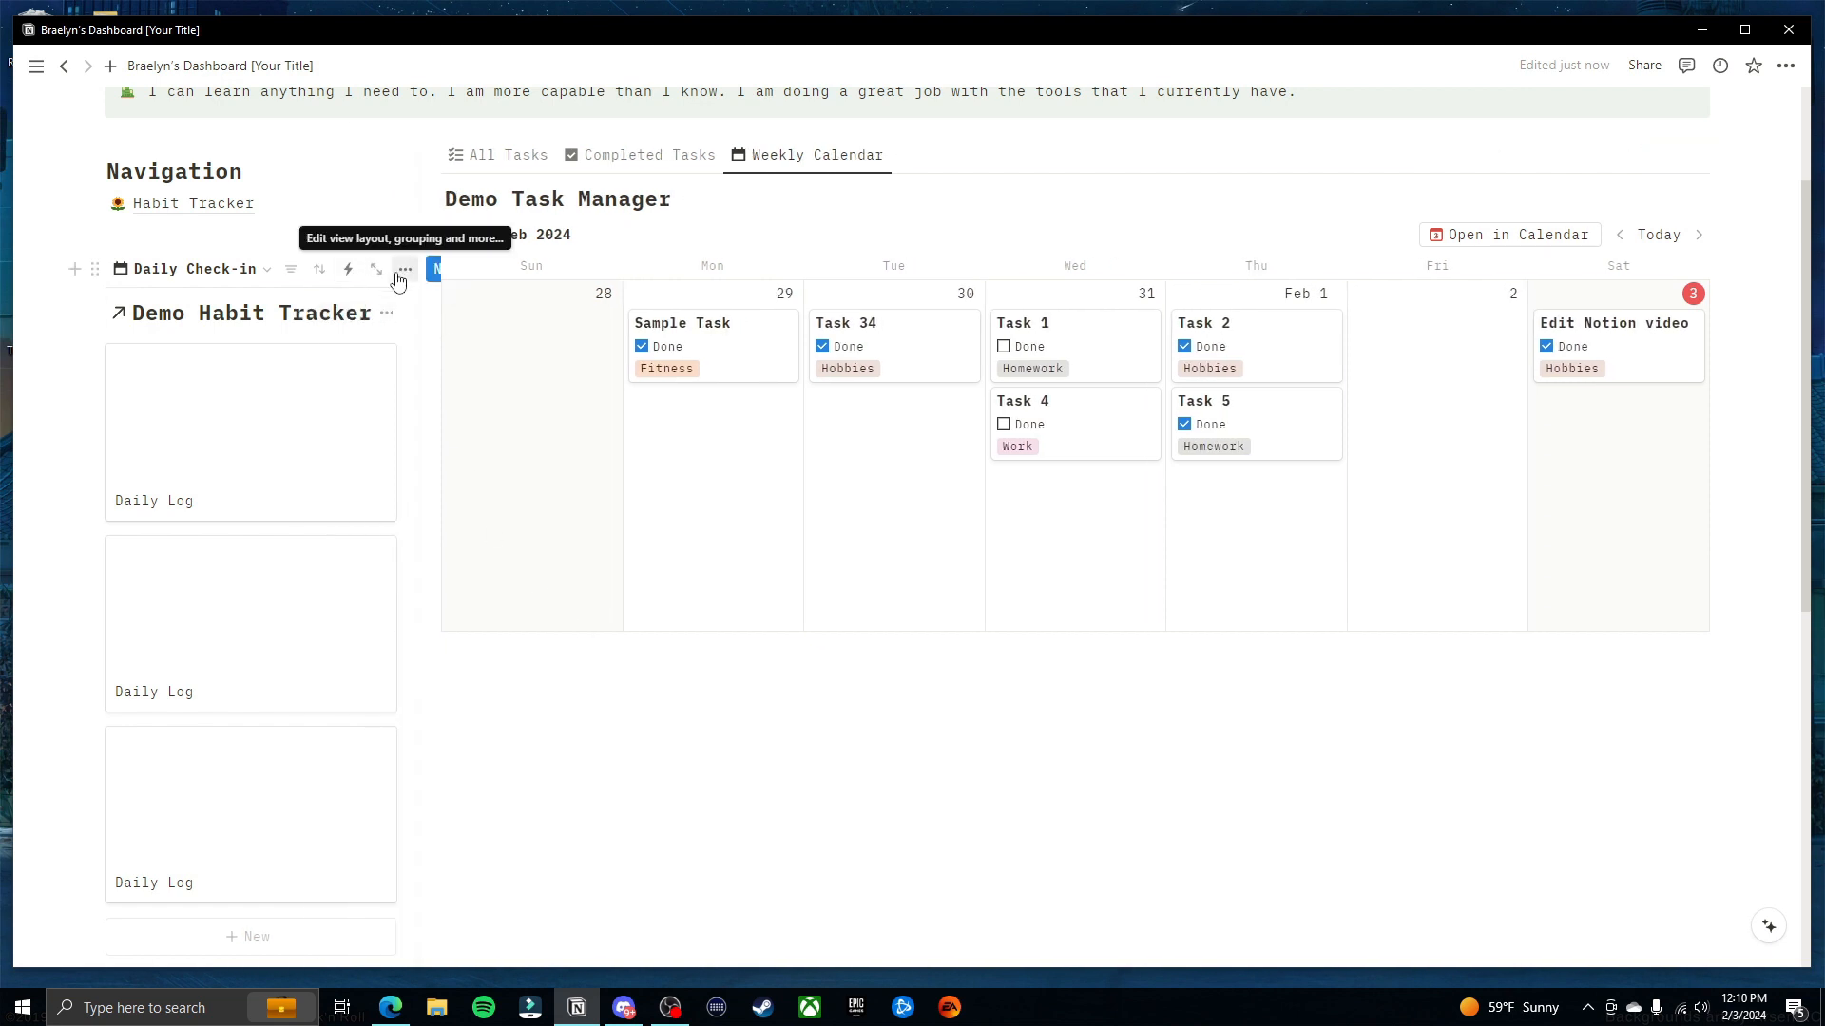
click(399, 276)
click(255, 519)
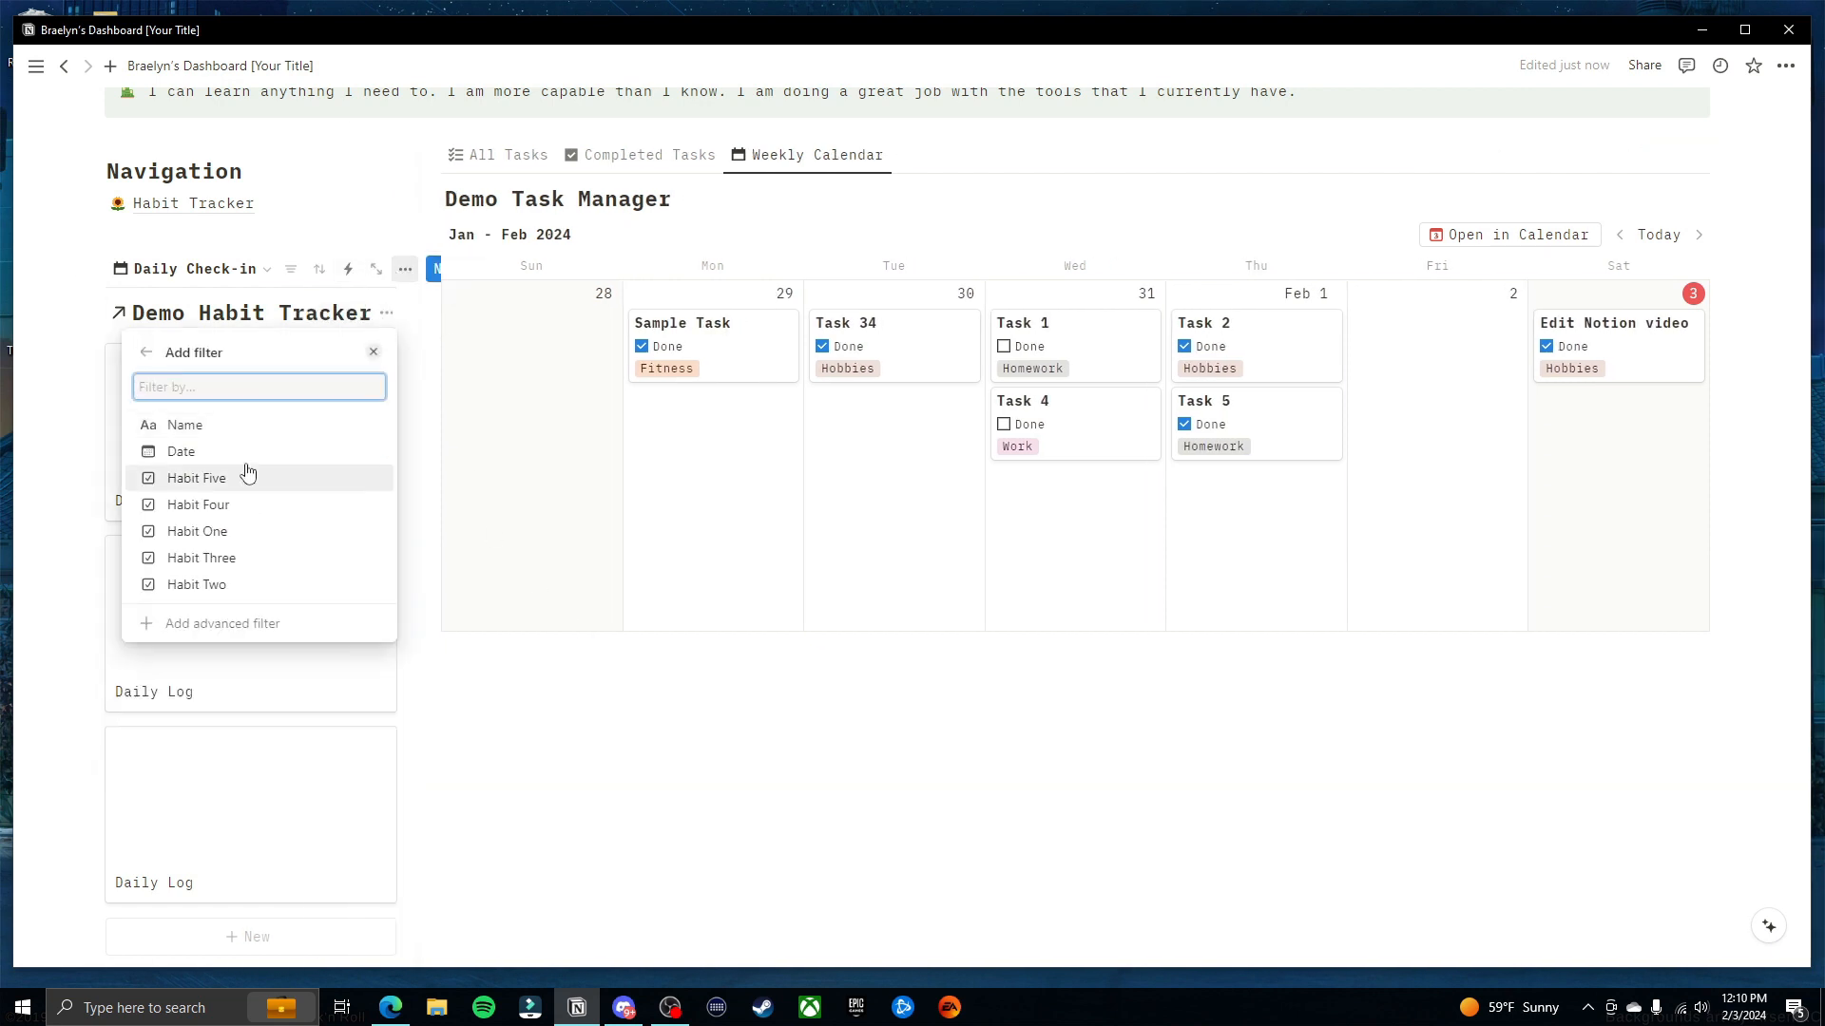
click(233, 453)
click(206, 419)
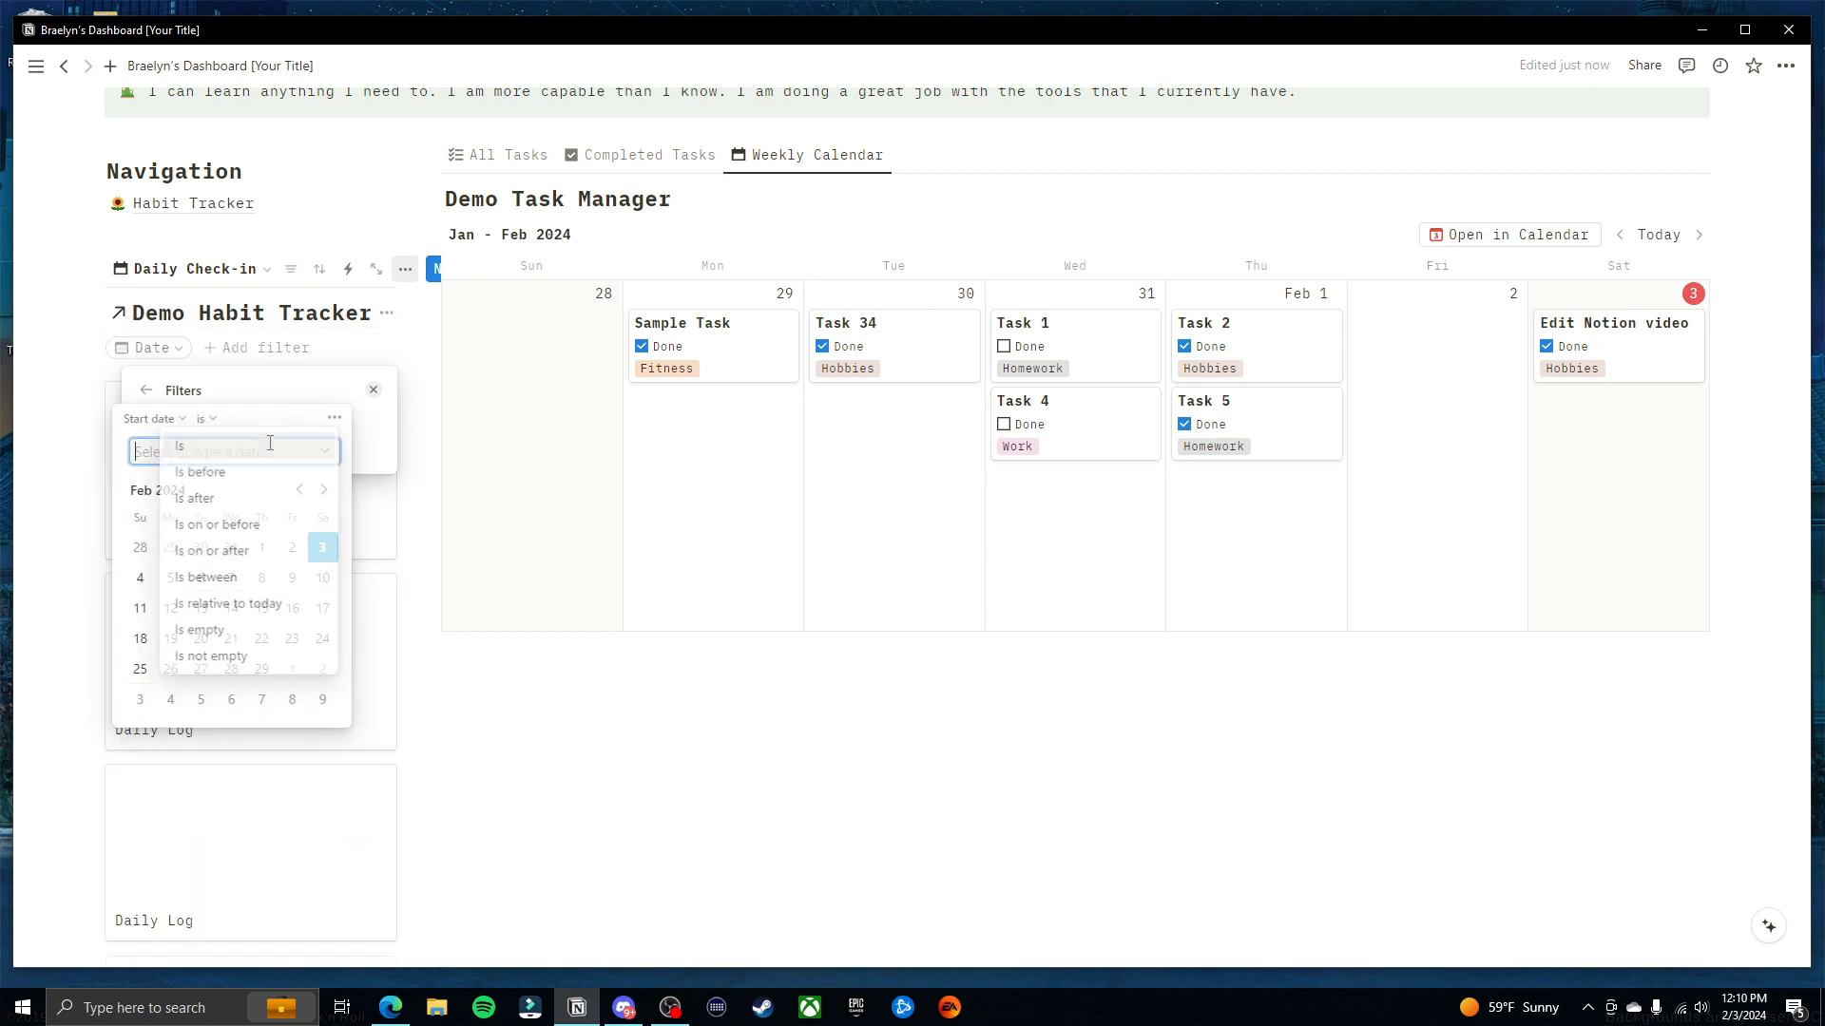
click(270, 449)
click(203, 488)
click(419, 408)
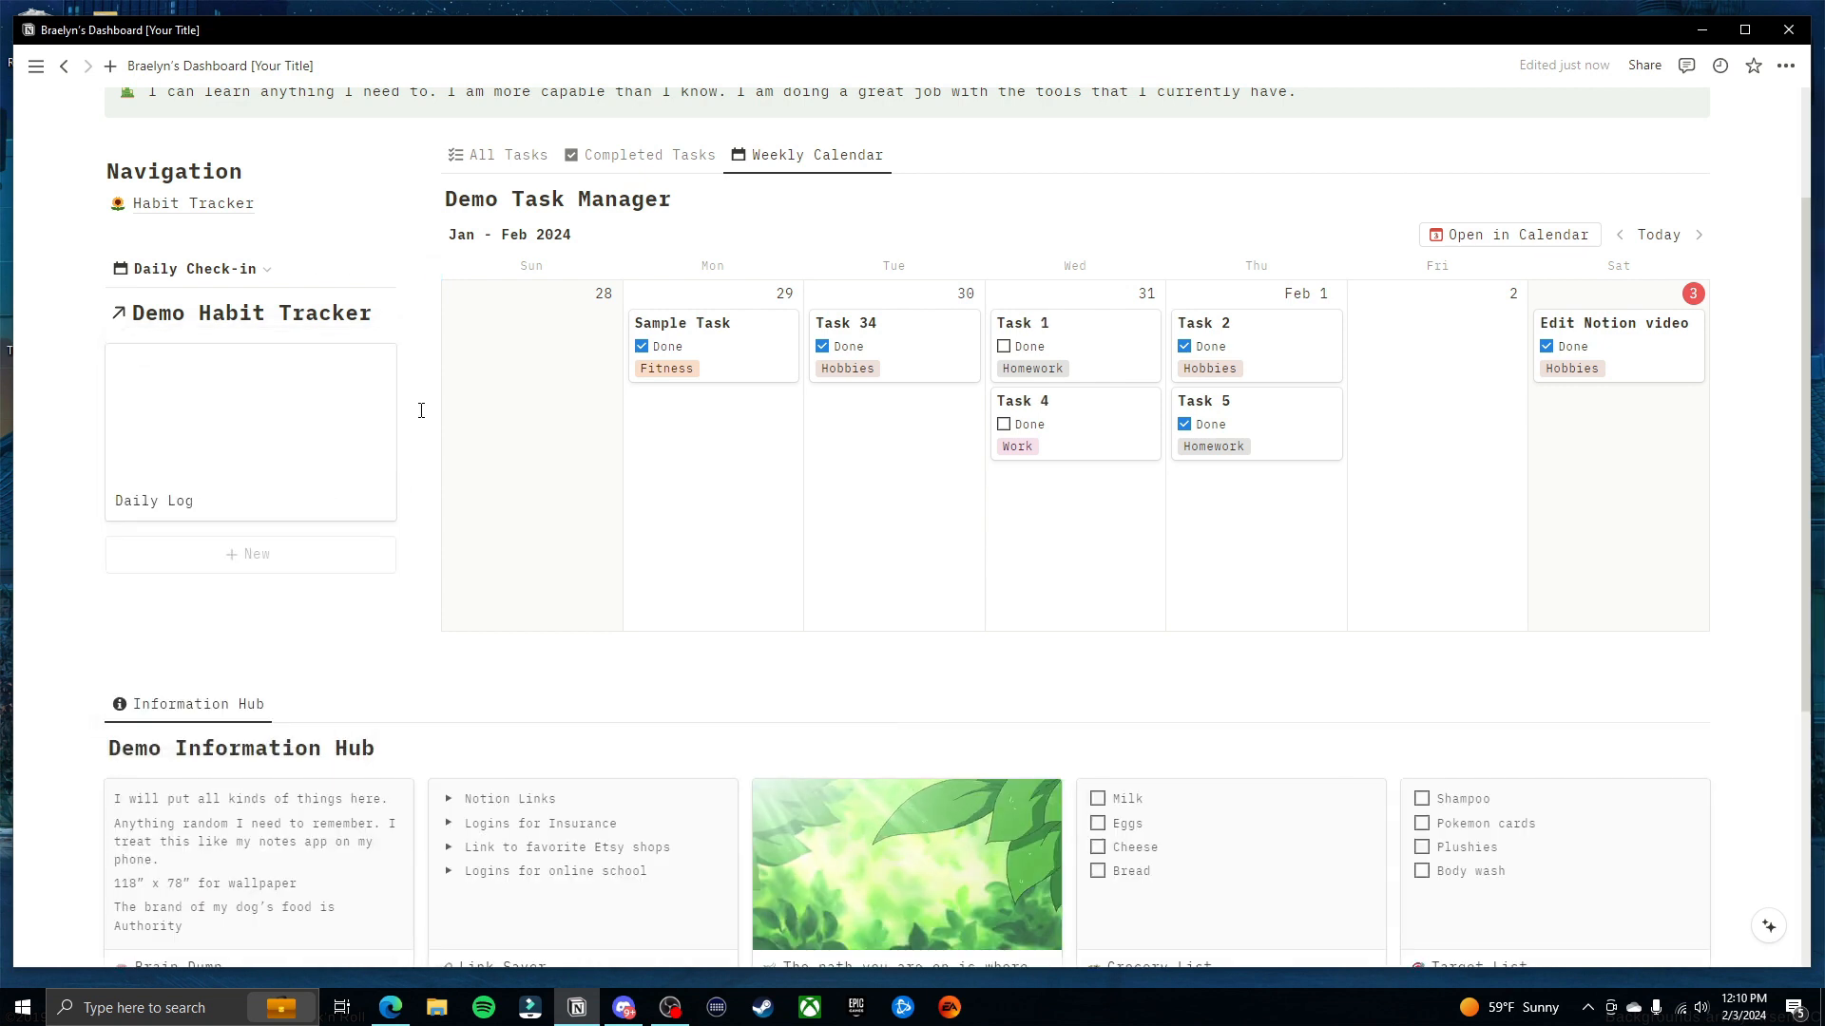
Add a cover to today's Daily Log entry, replacing the default image with the uploaded picture 5887459 from the Notion Graphics folder
click(264, 436)
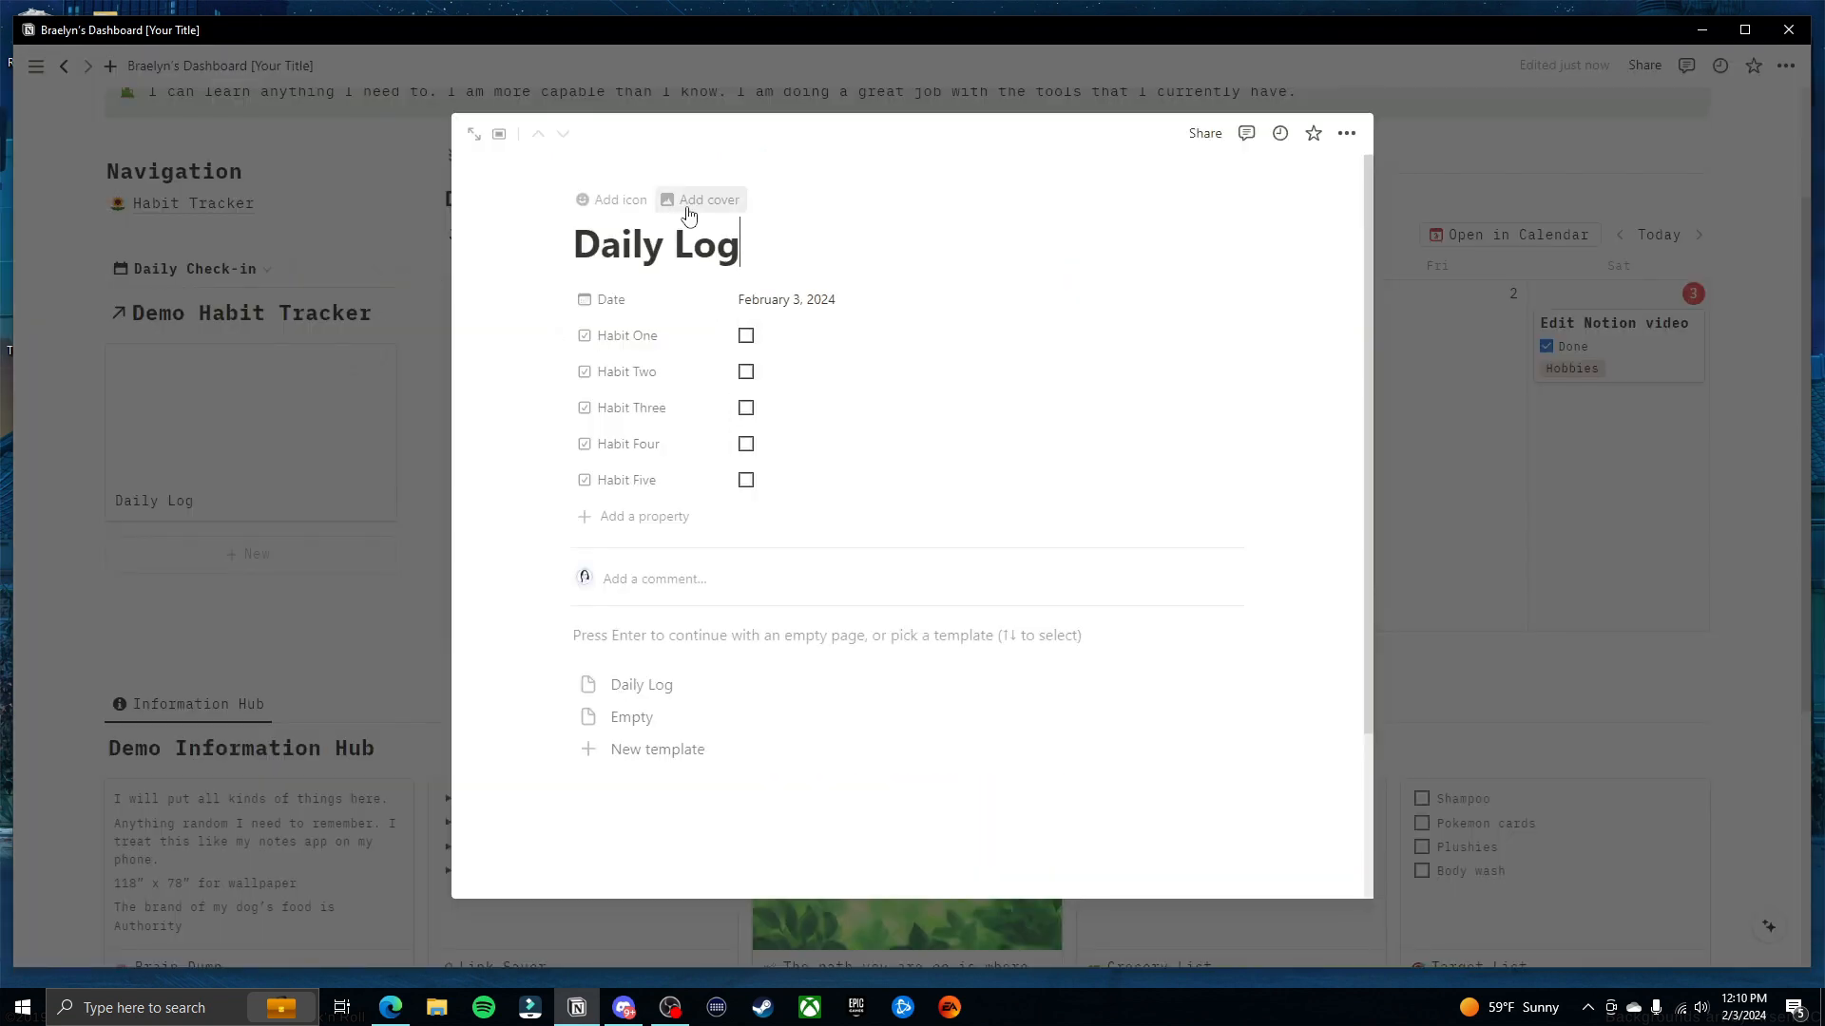
click(689, 201)
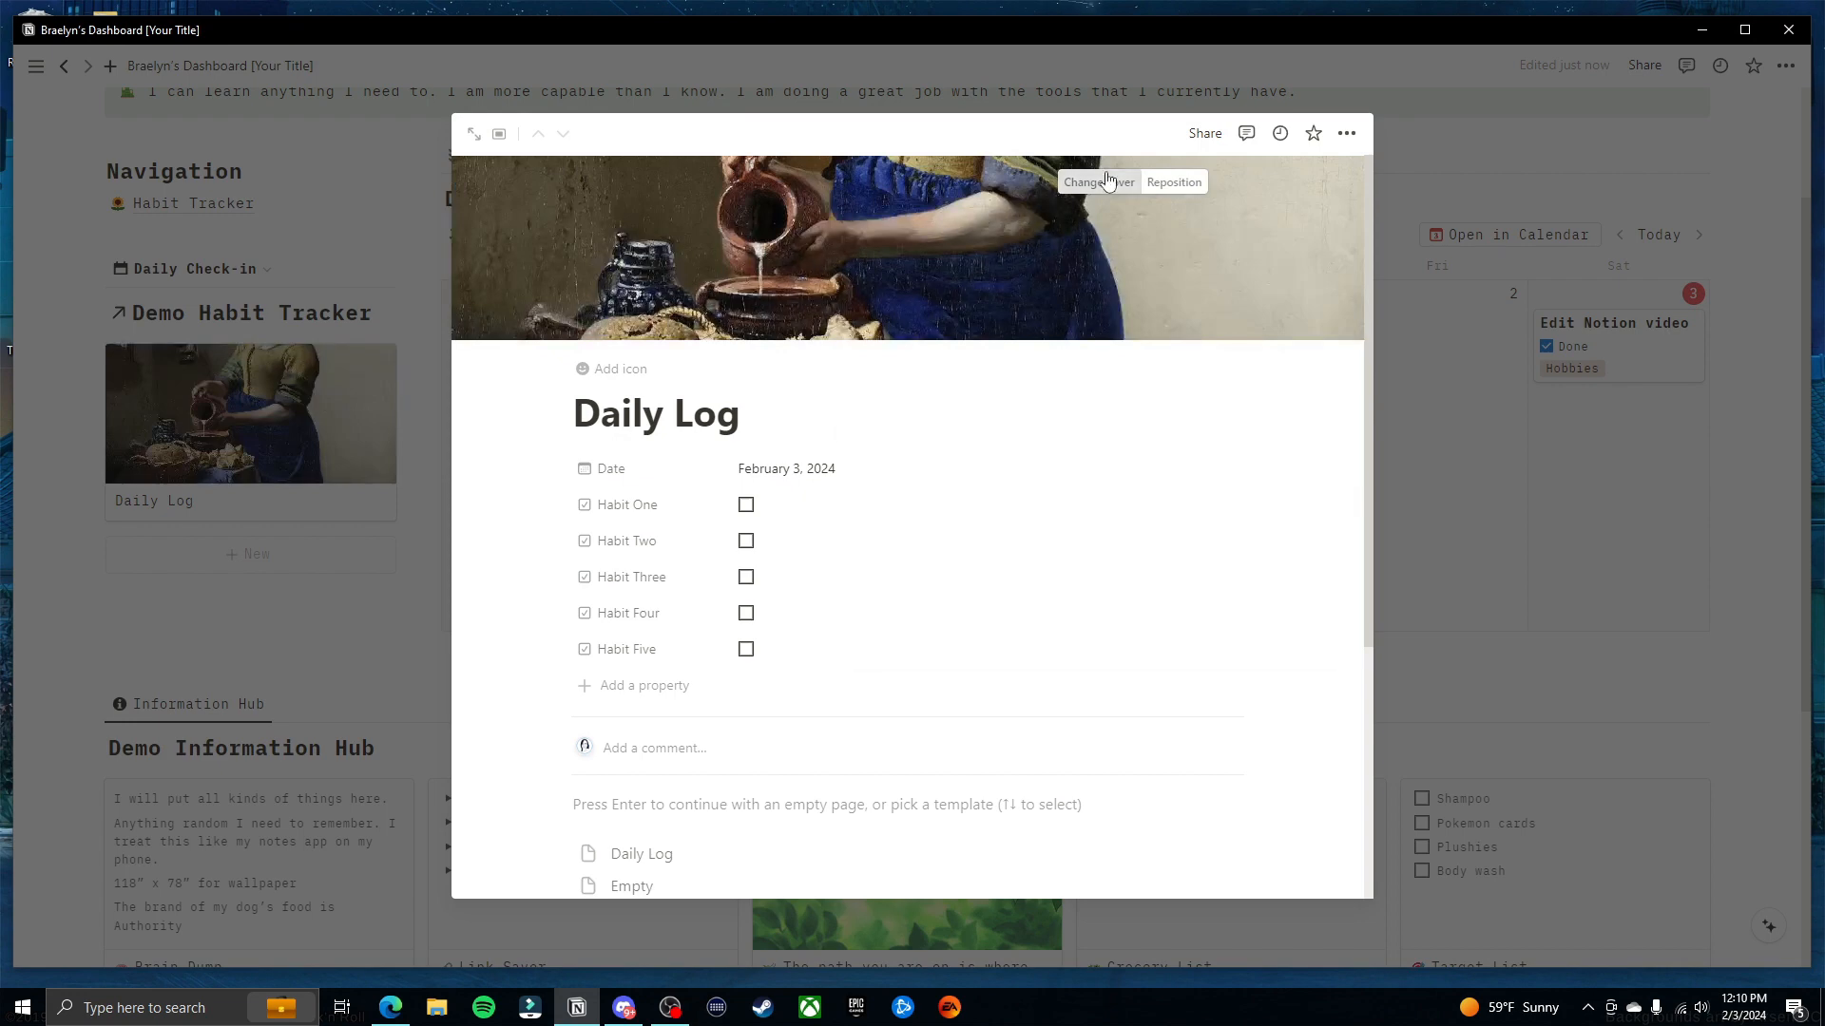
click(1107, 181)
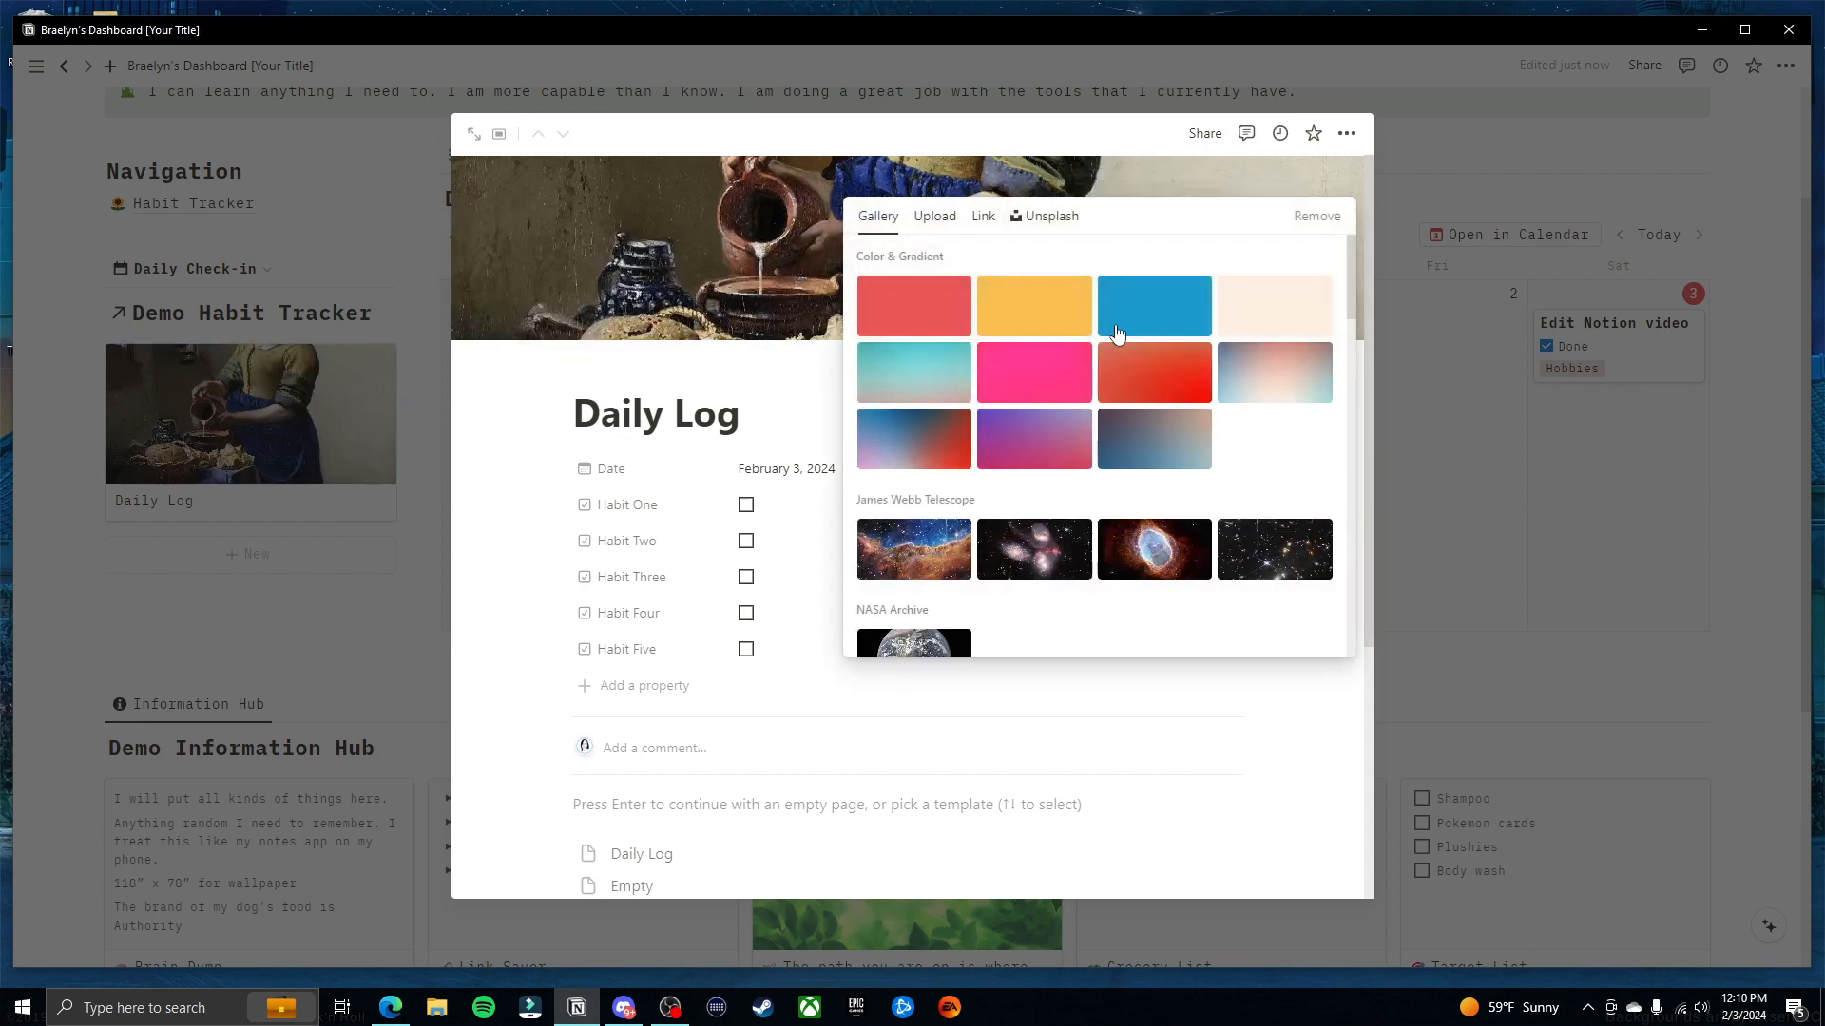
click(940, 217)
click(1026, 276)
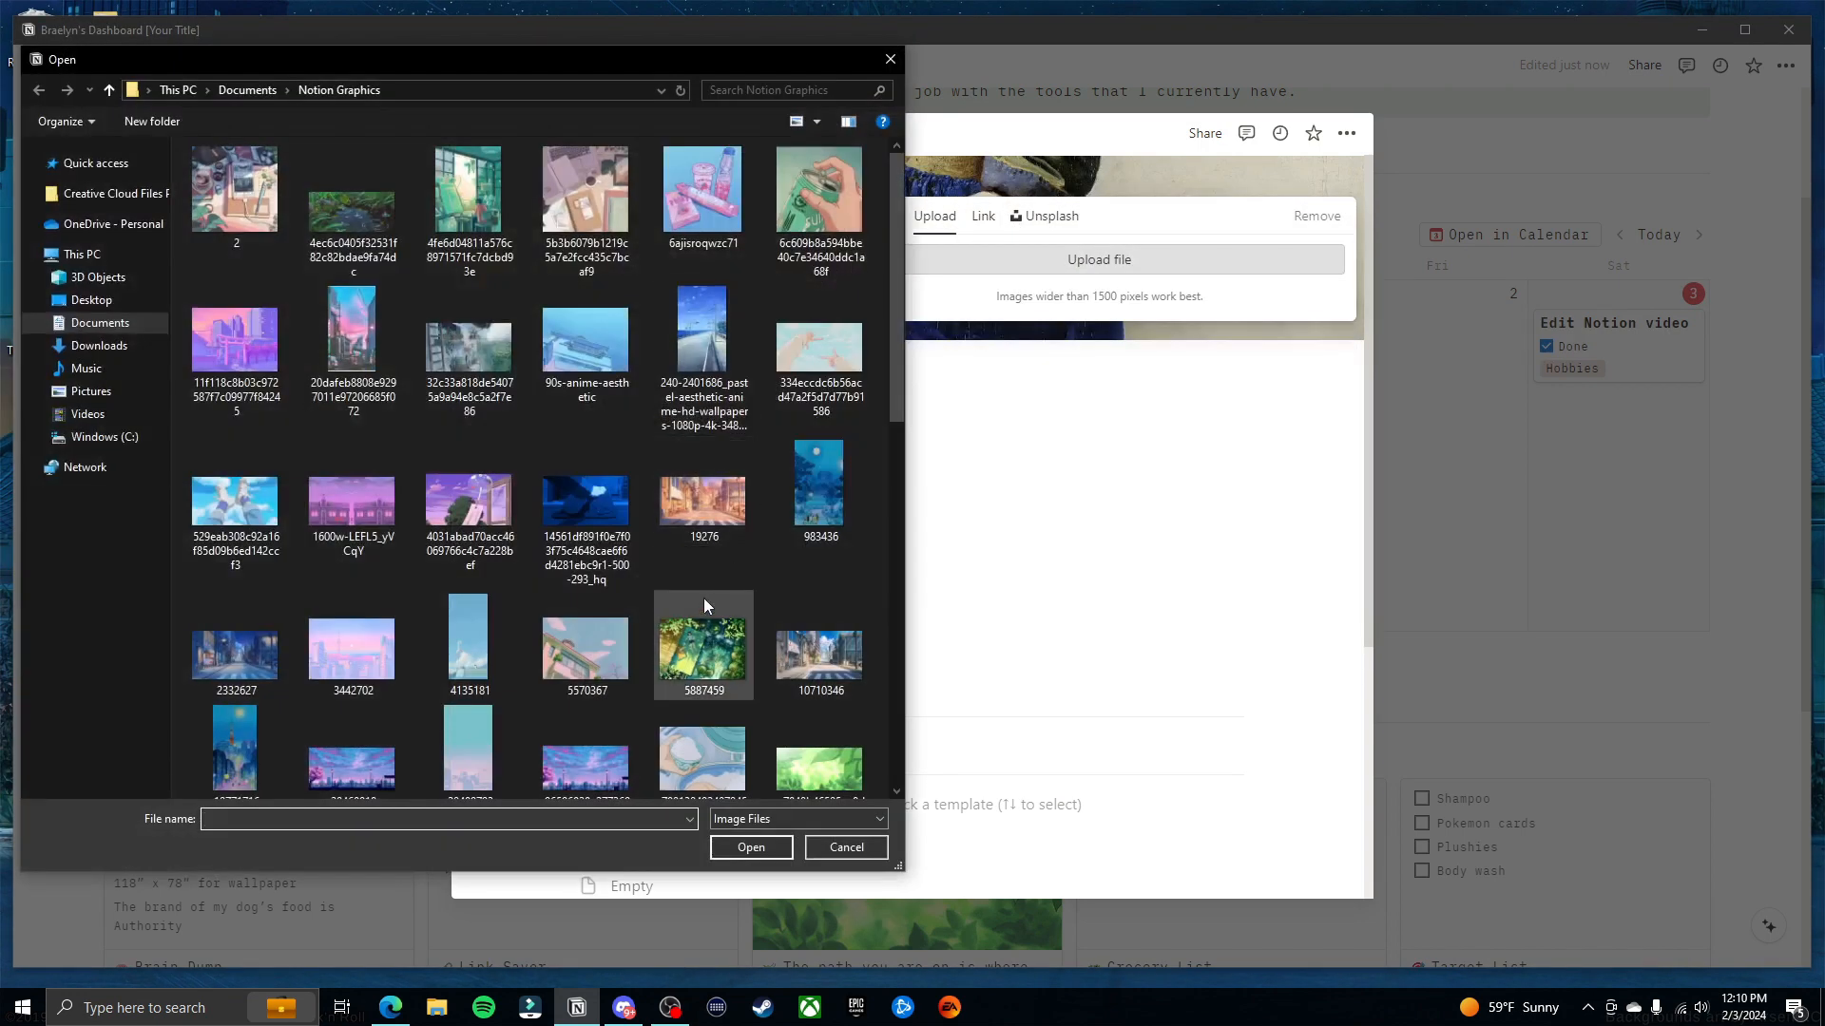
click(704, 647)
click(751, 847)
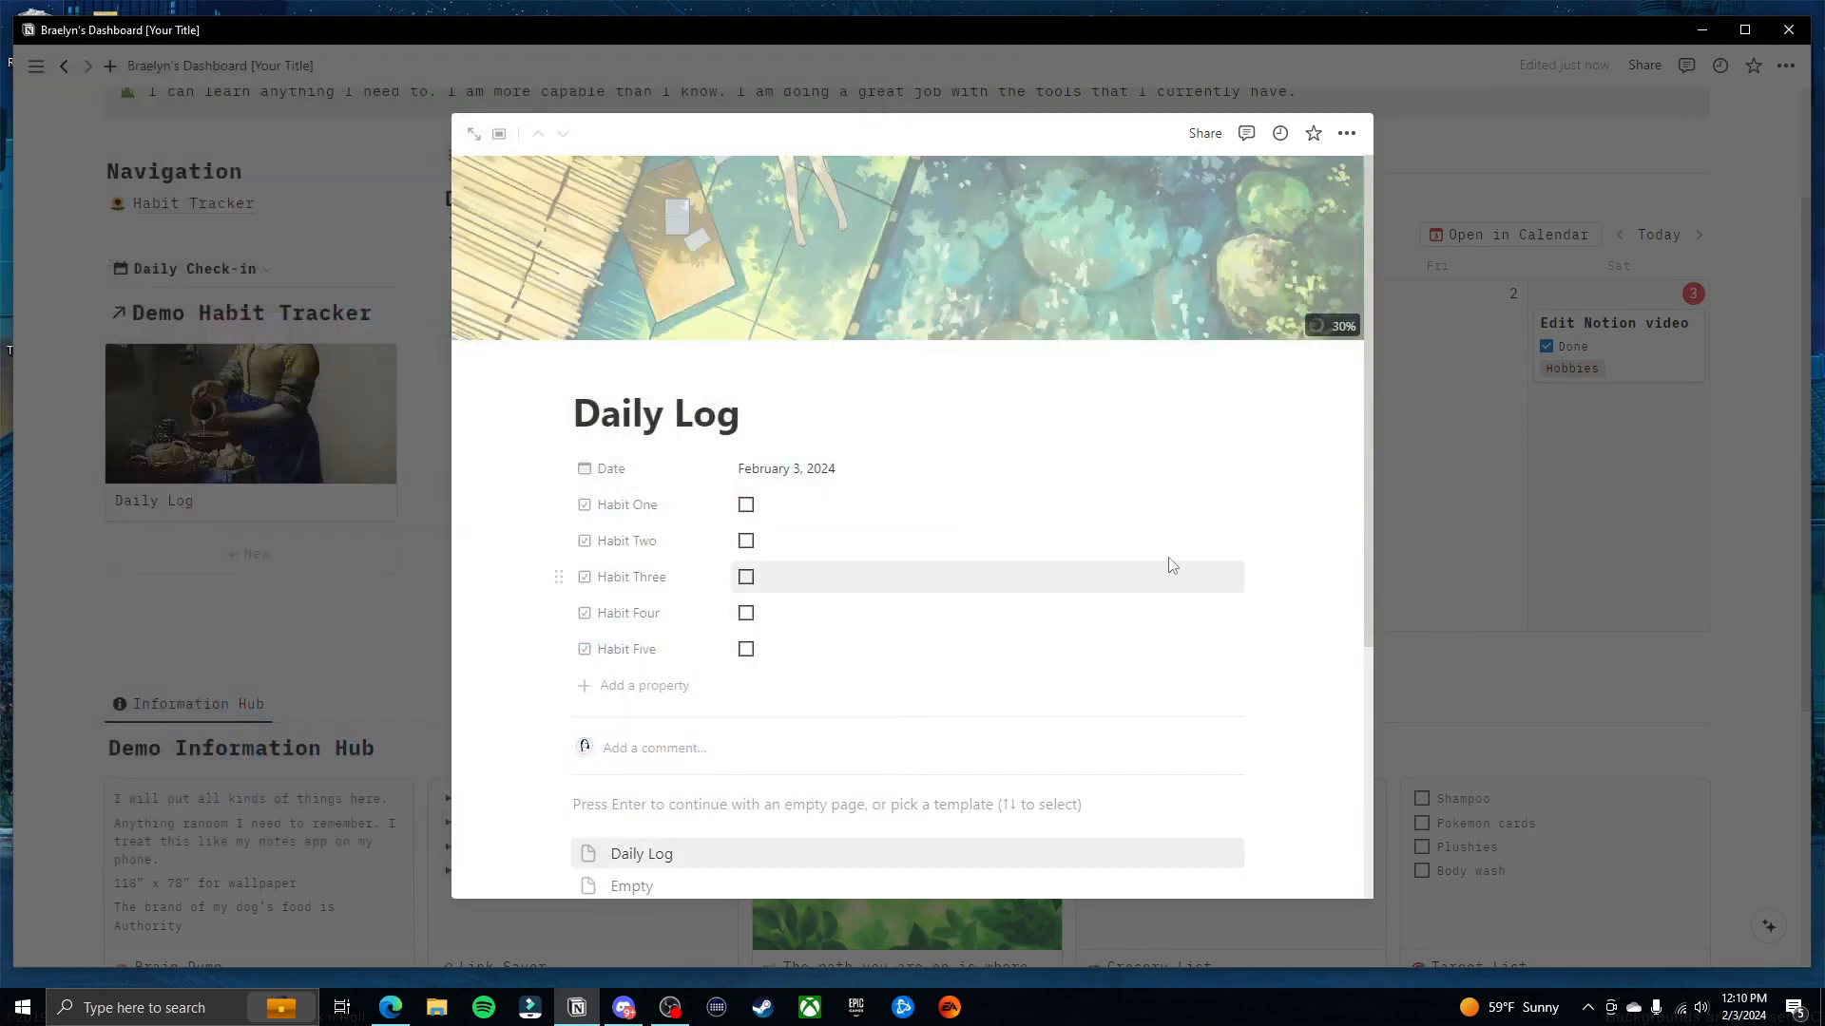
click(1436, 560)
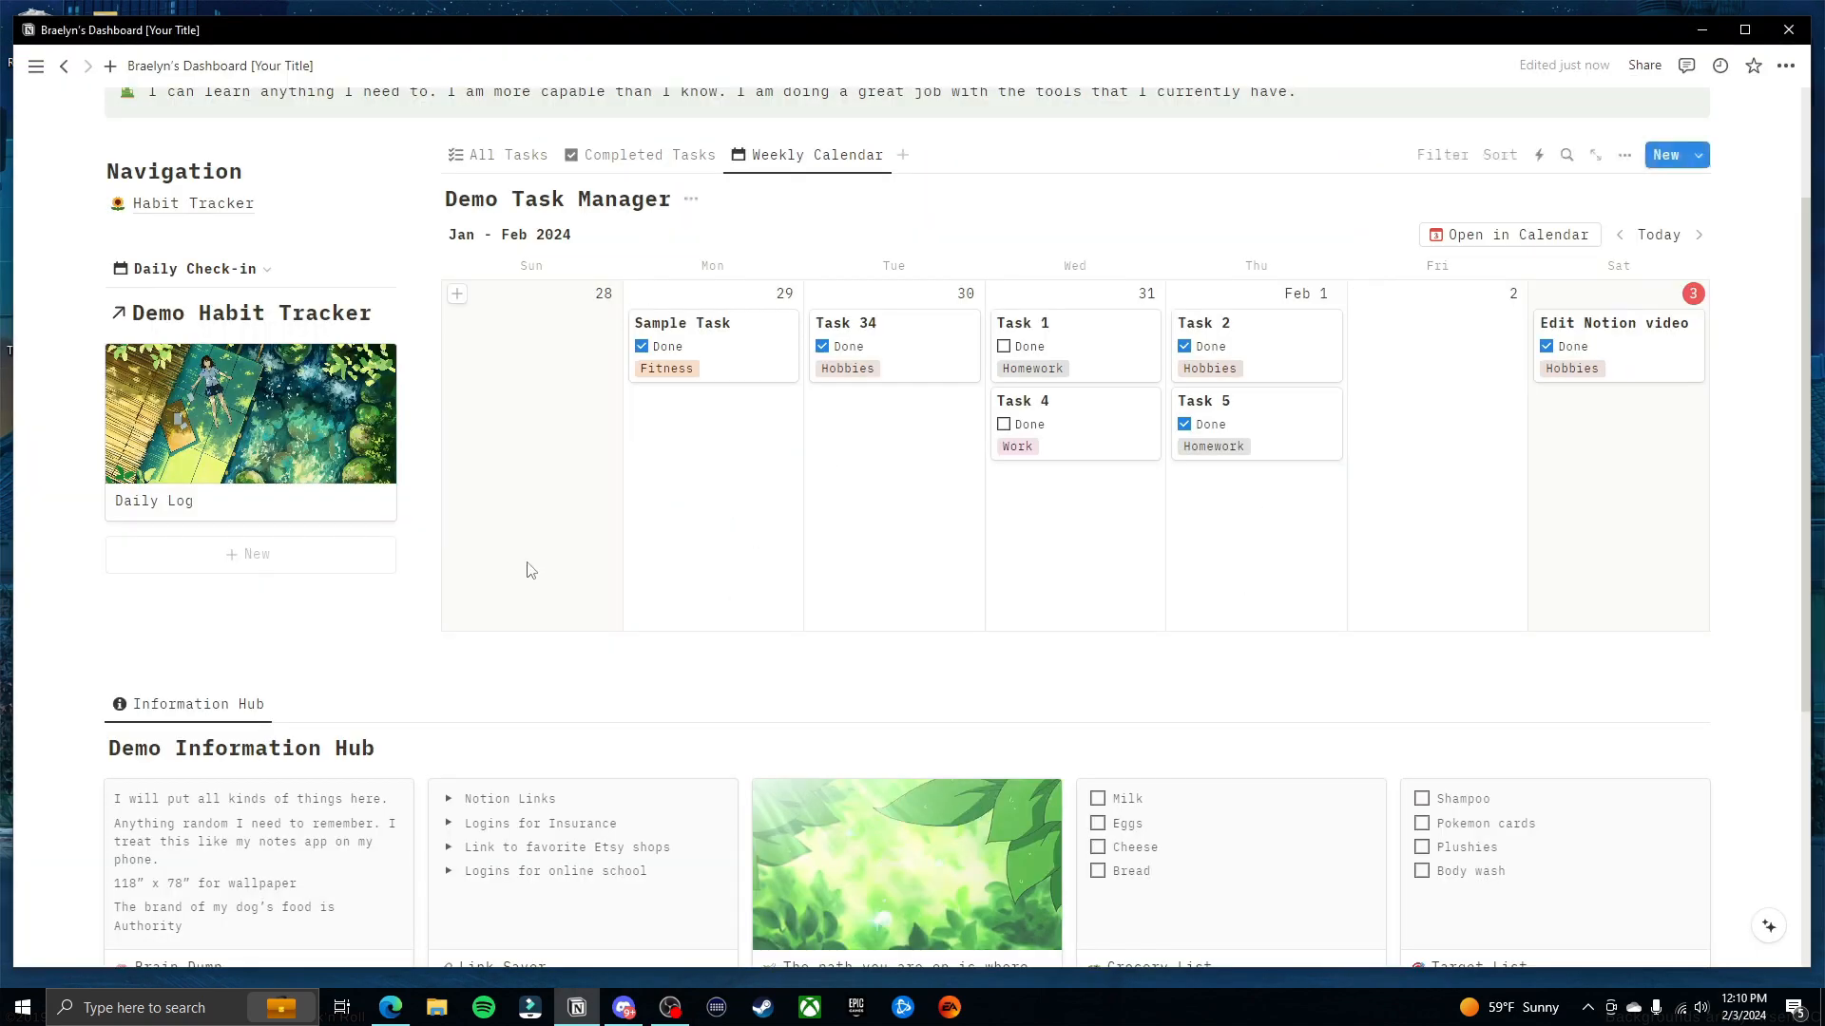
click(265, 437)
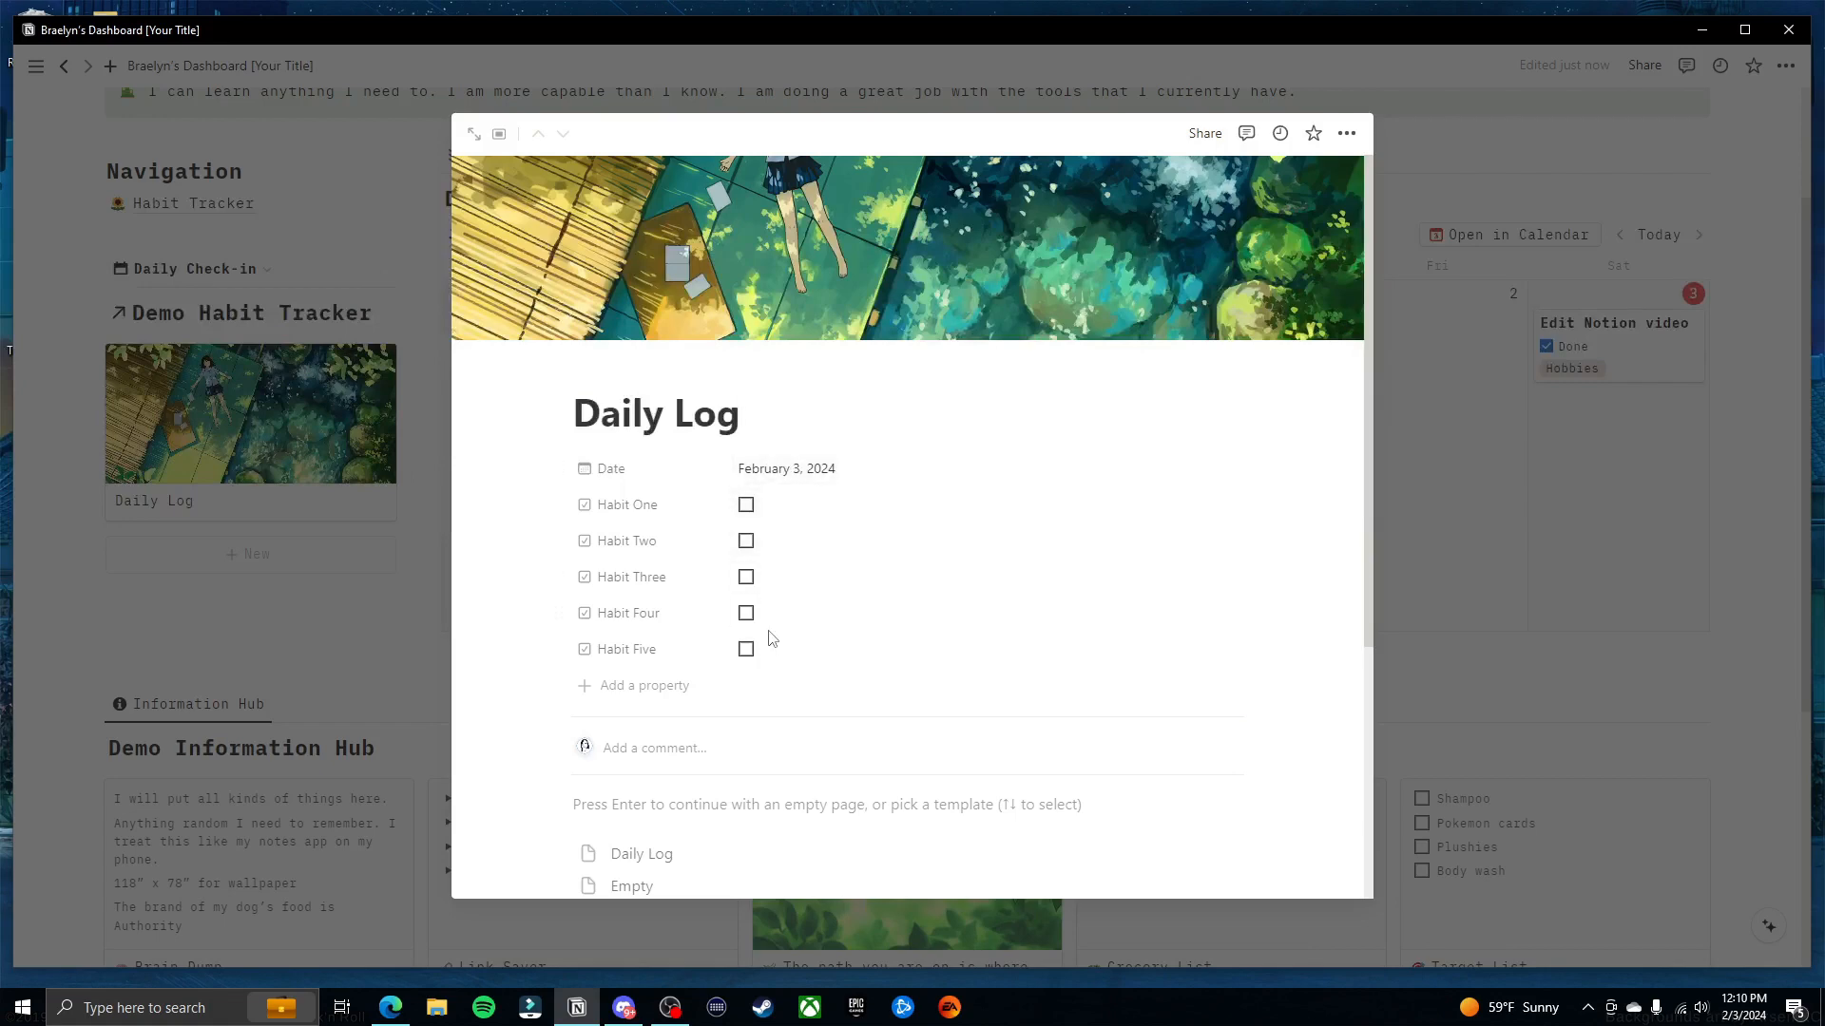
click(333, 600)
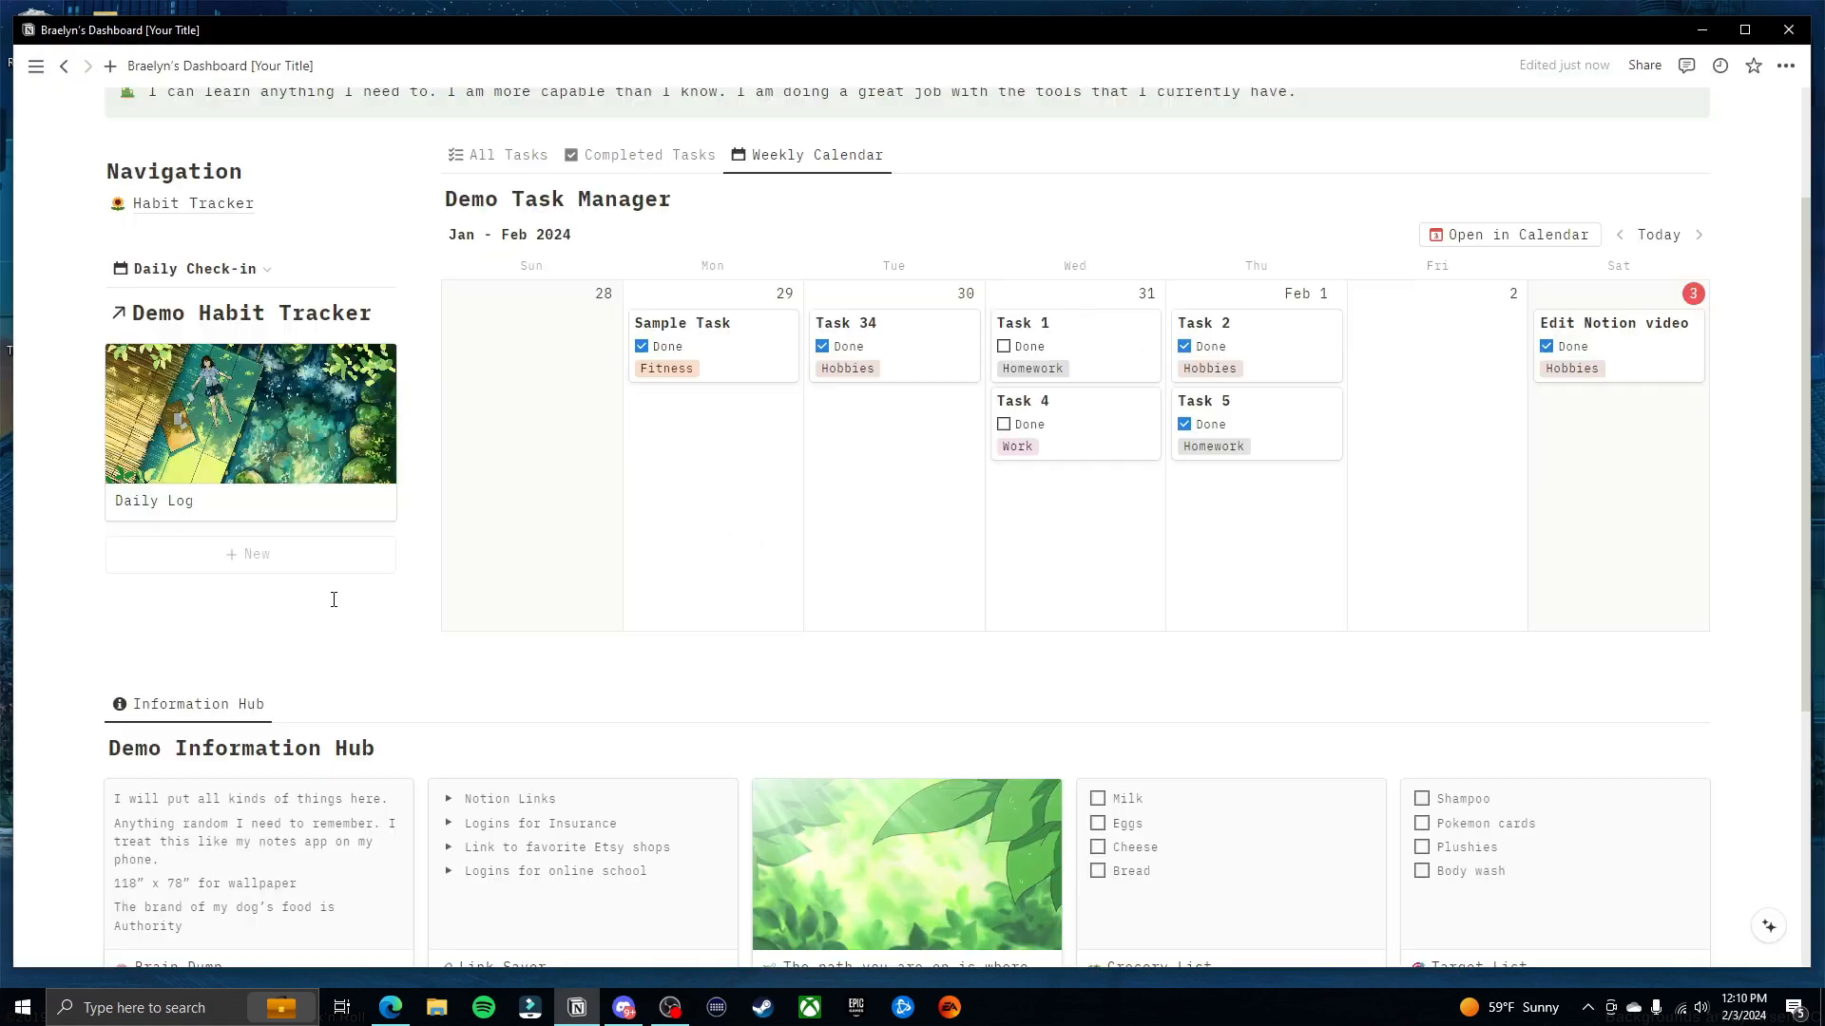
Show Habit One through Habit Five on the Daily Check-in cards in numerical order and hide the Name property
click(405, 270)
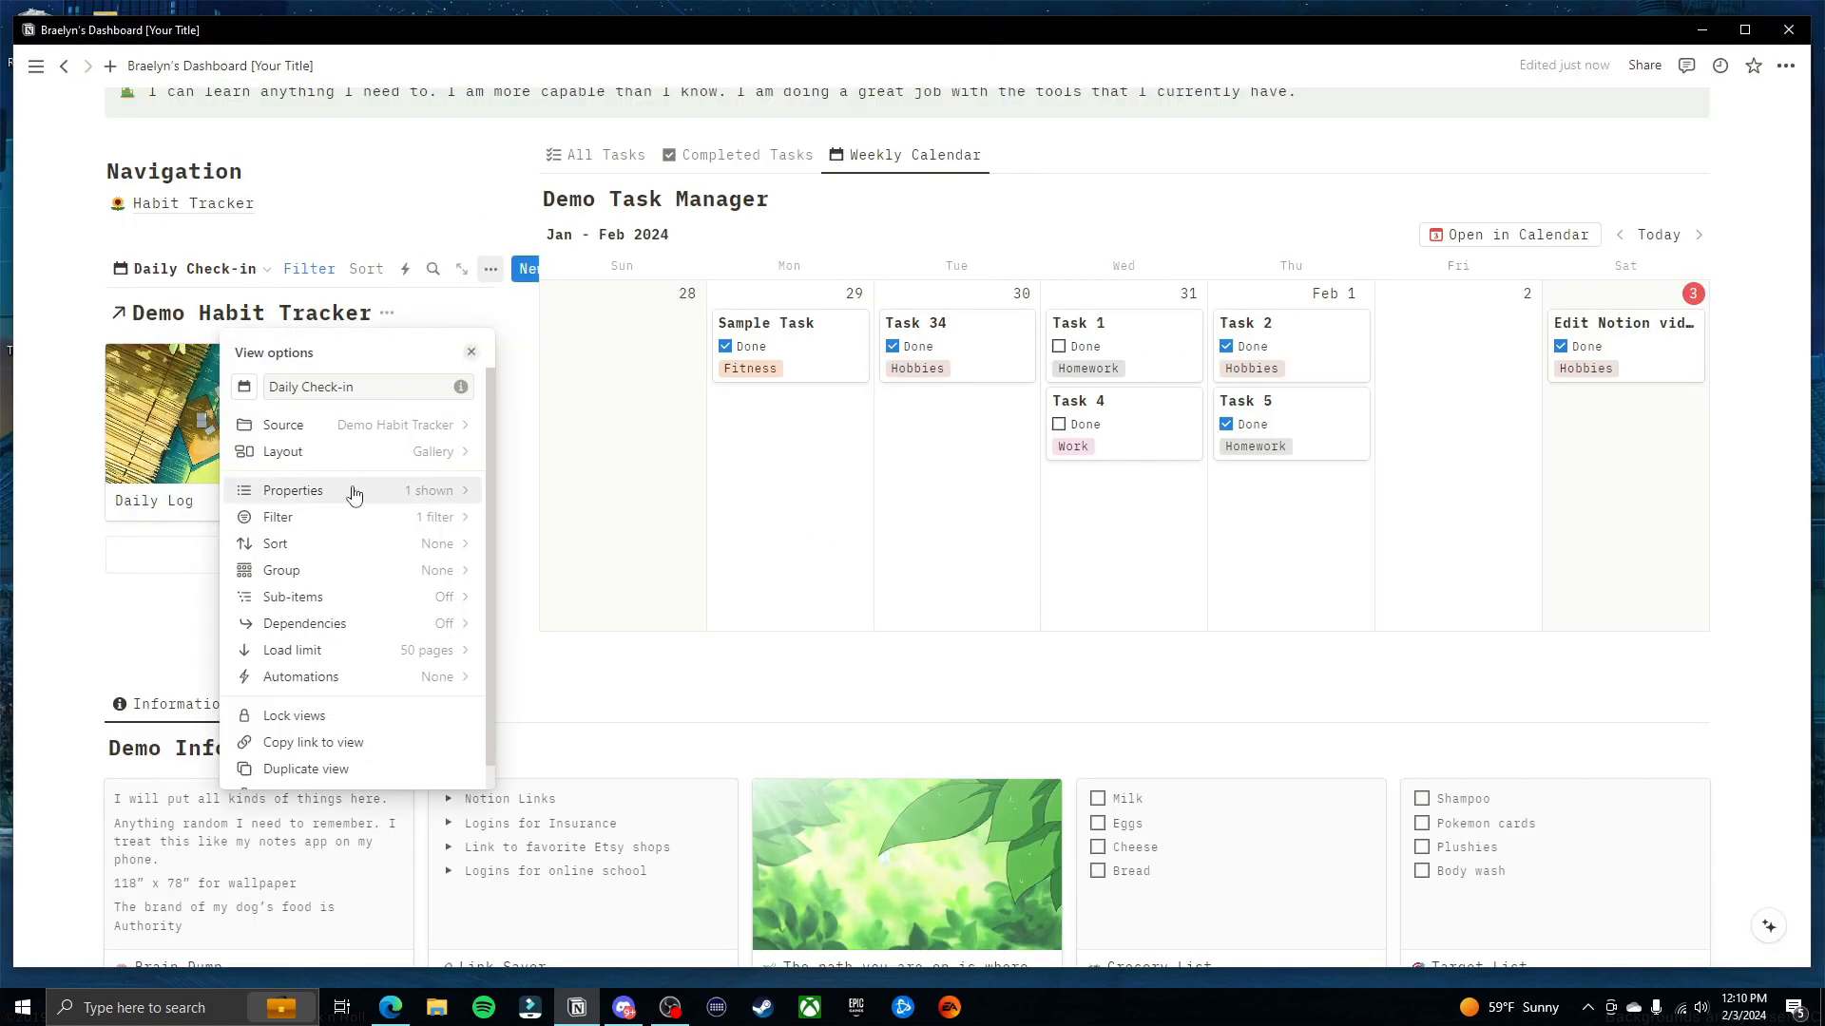
click(354, 492)
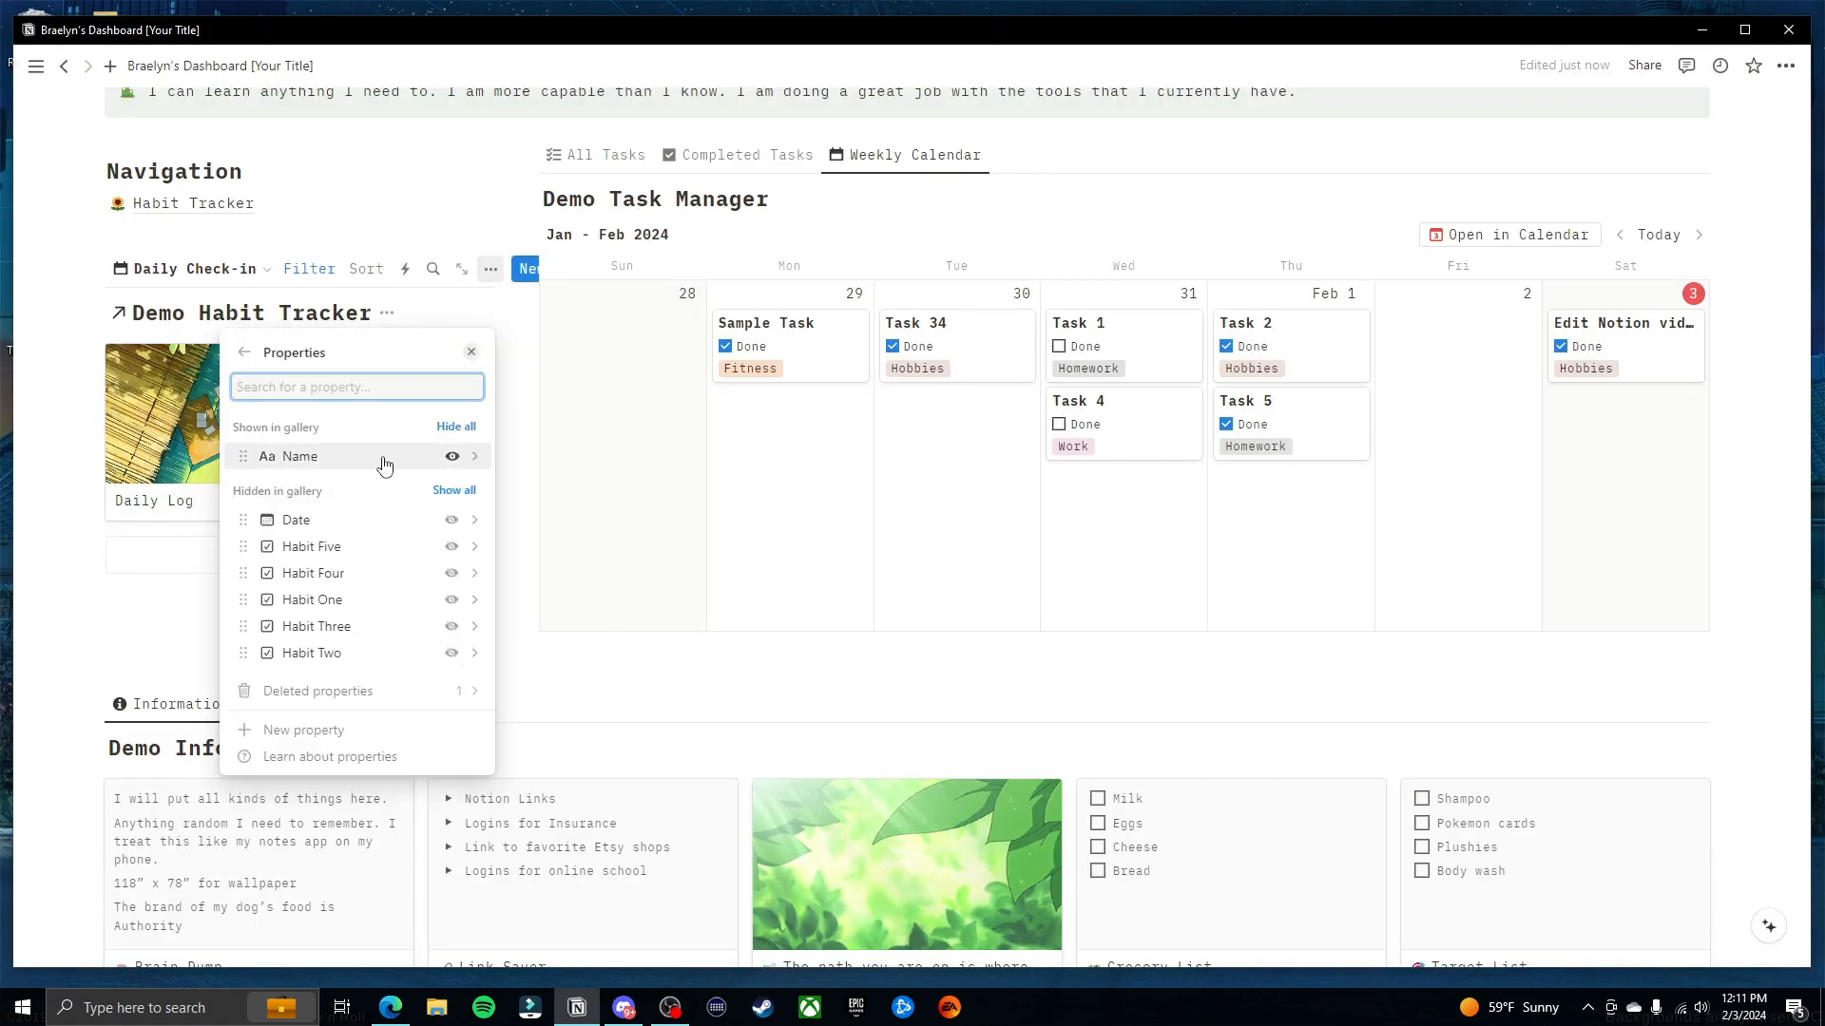
click(450, 459)
click(454, 538)
click(451, 574)
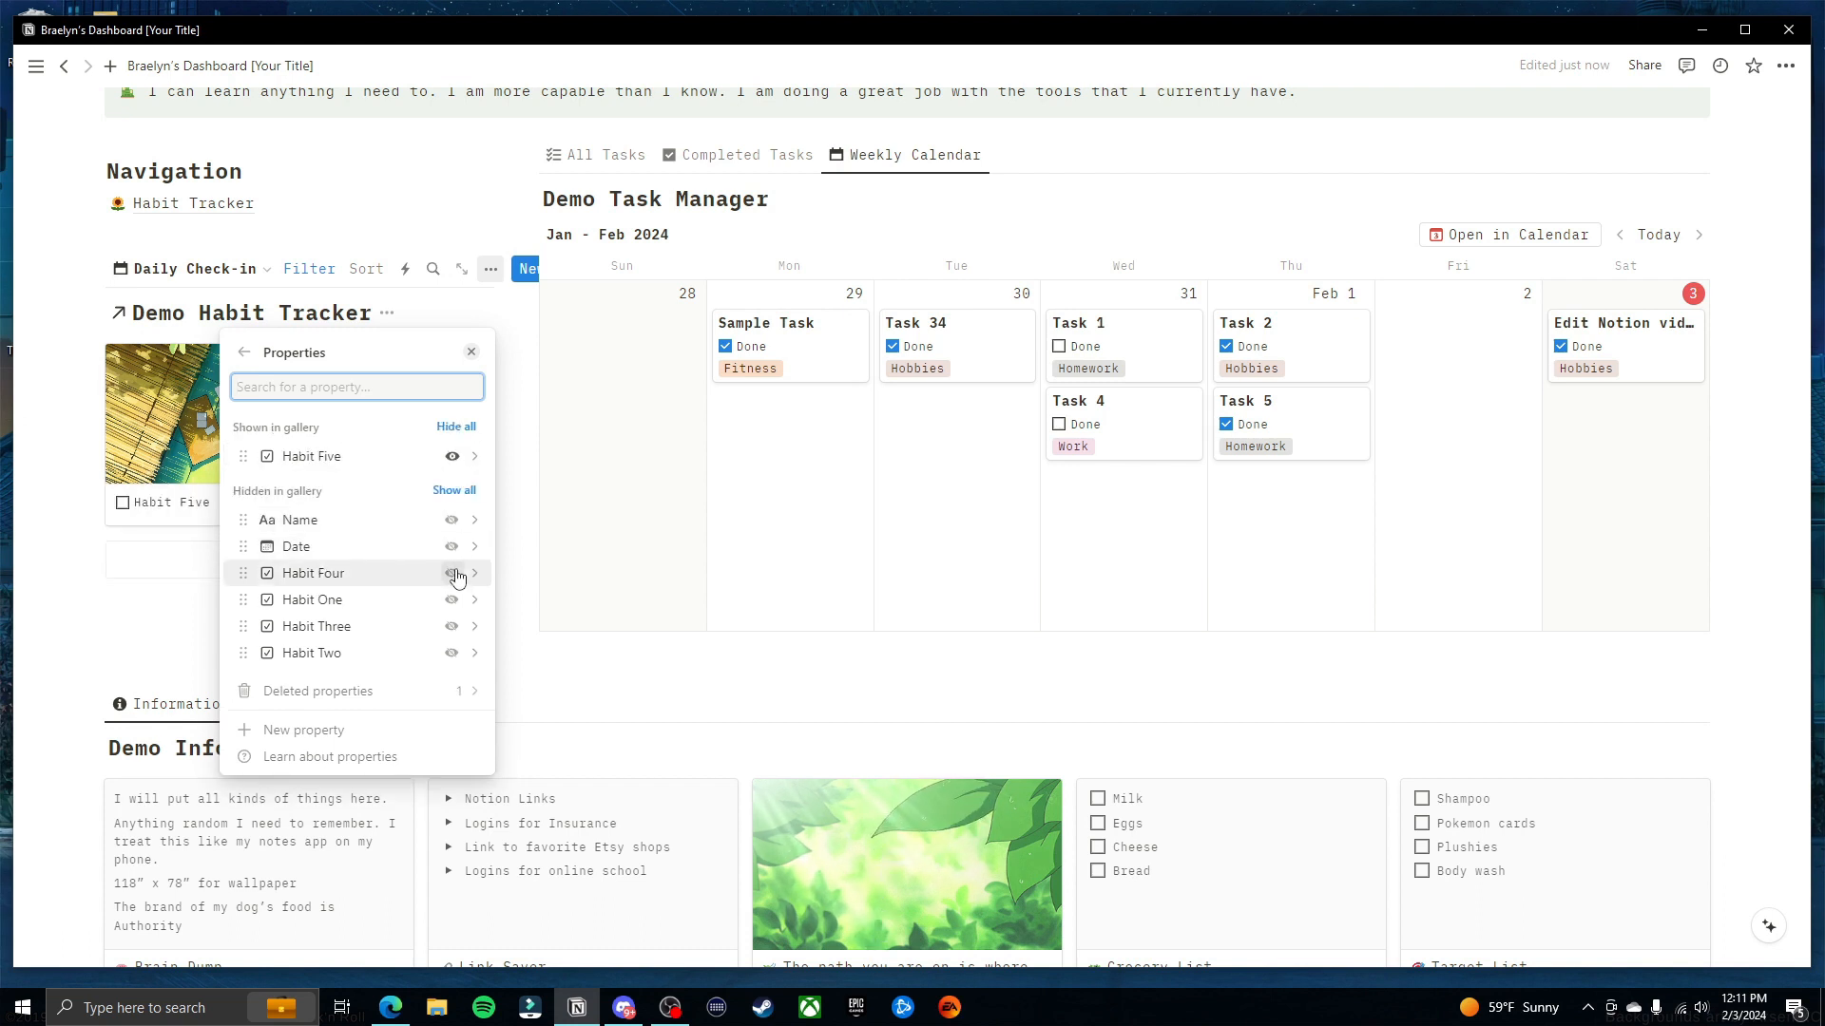
click(452, 600)
click(452, 626)
click(451, 653)
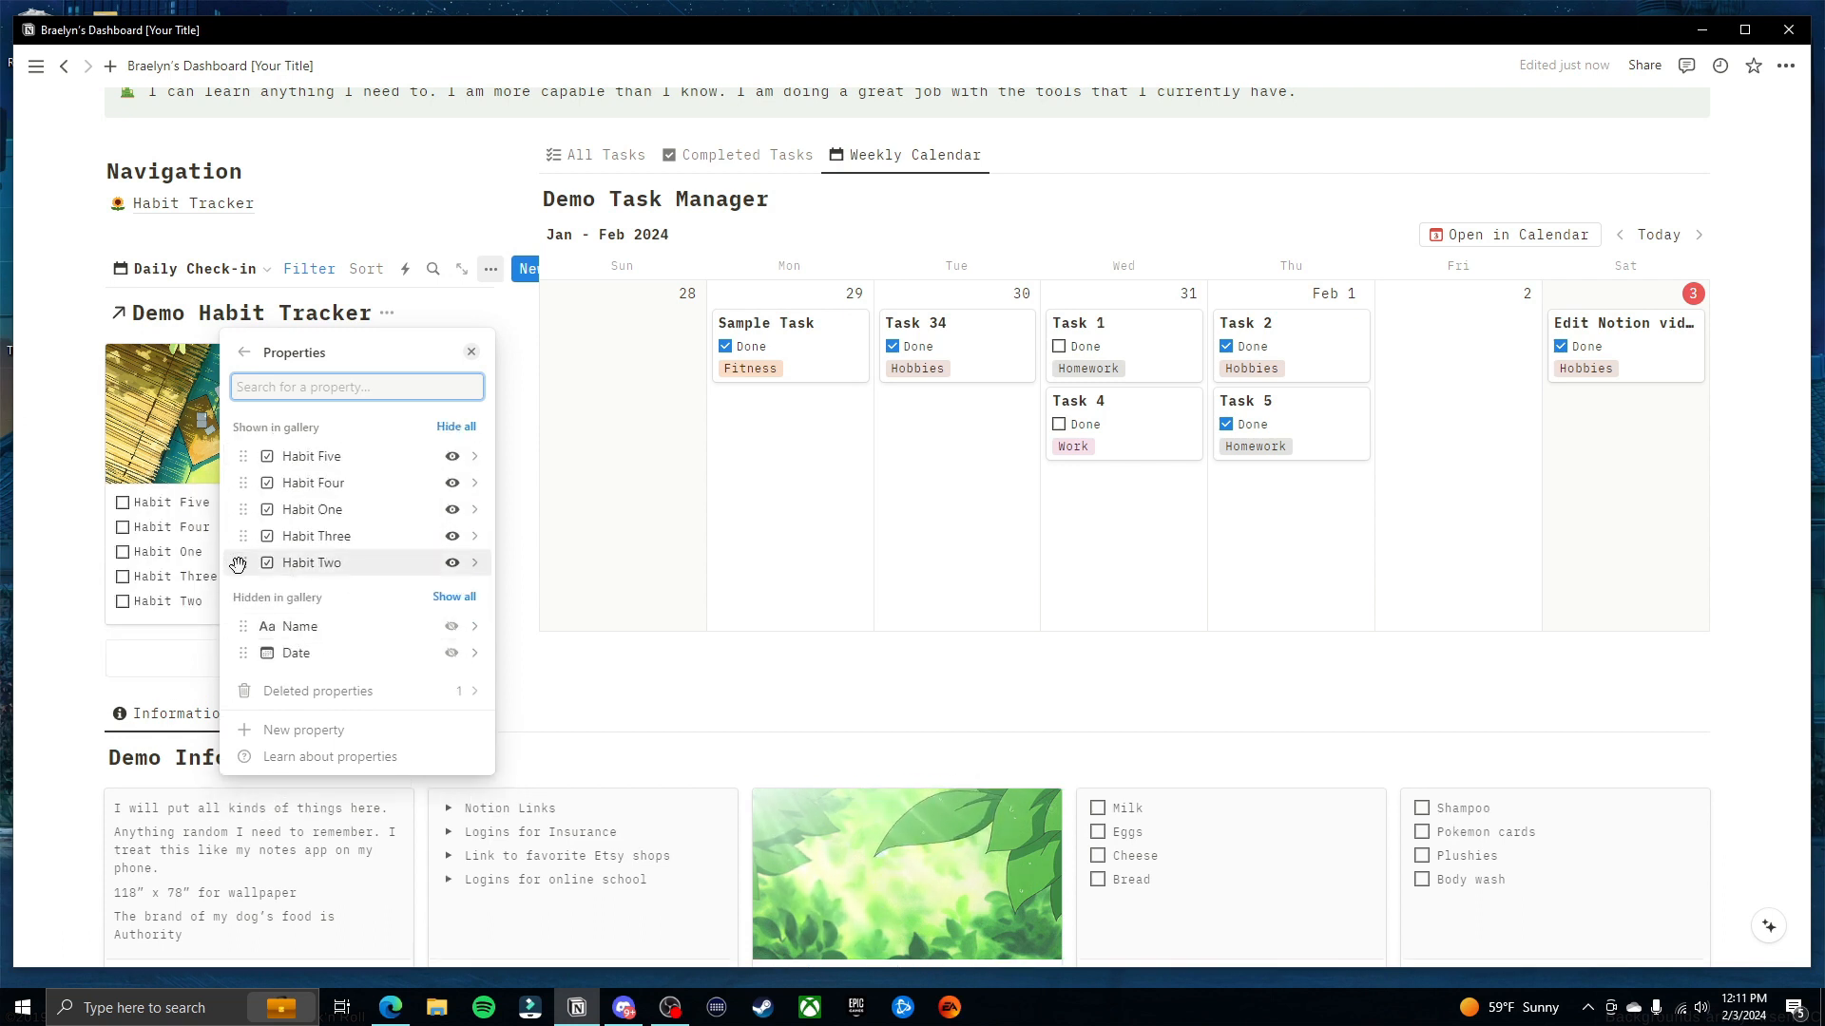
drag(243, 562, 243, 451)
drag(242, 529, 243, 454)
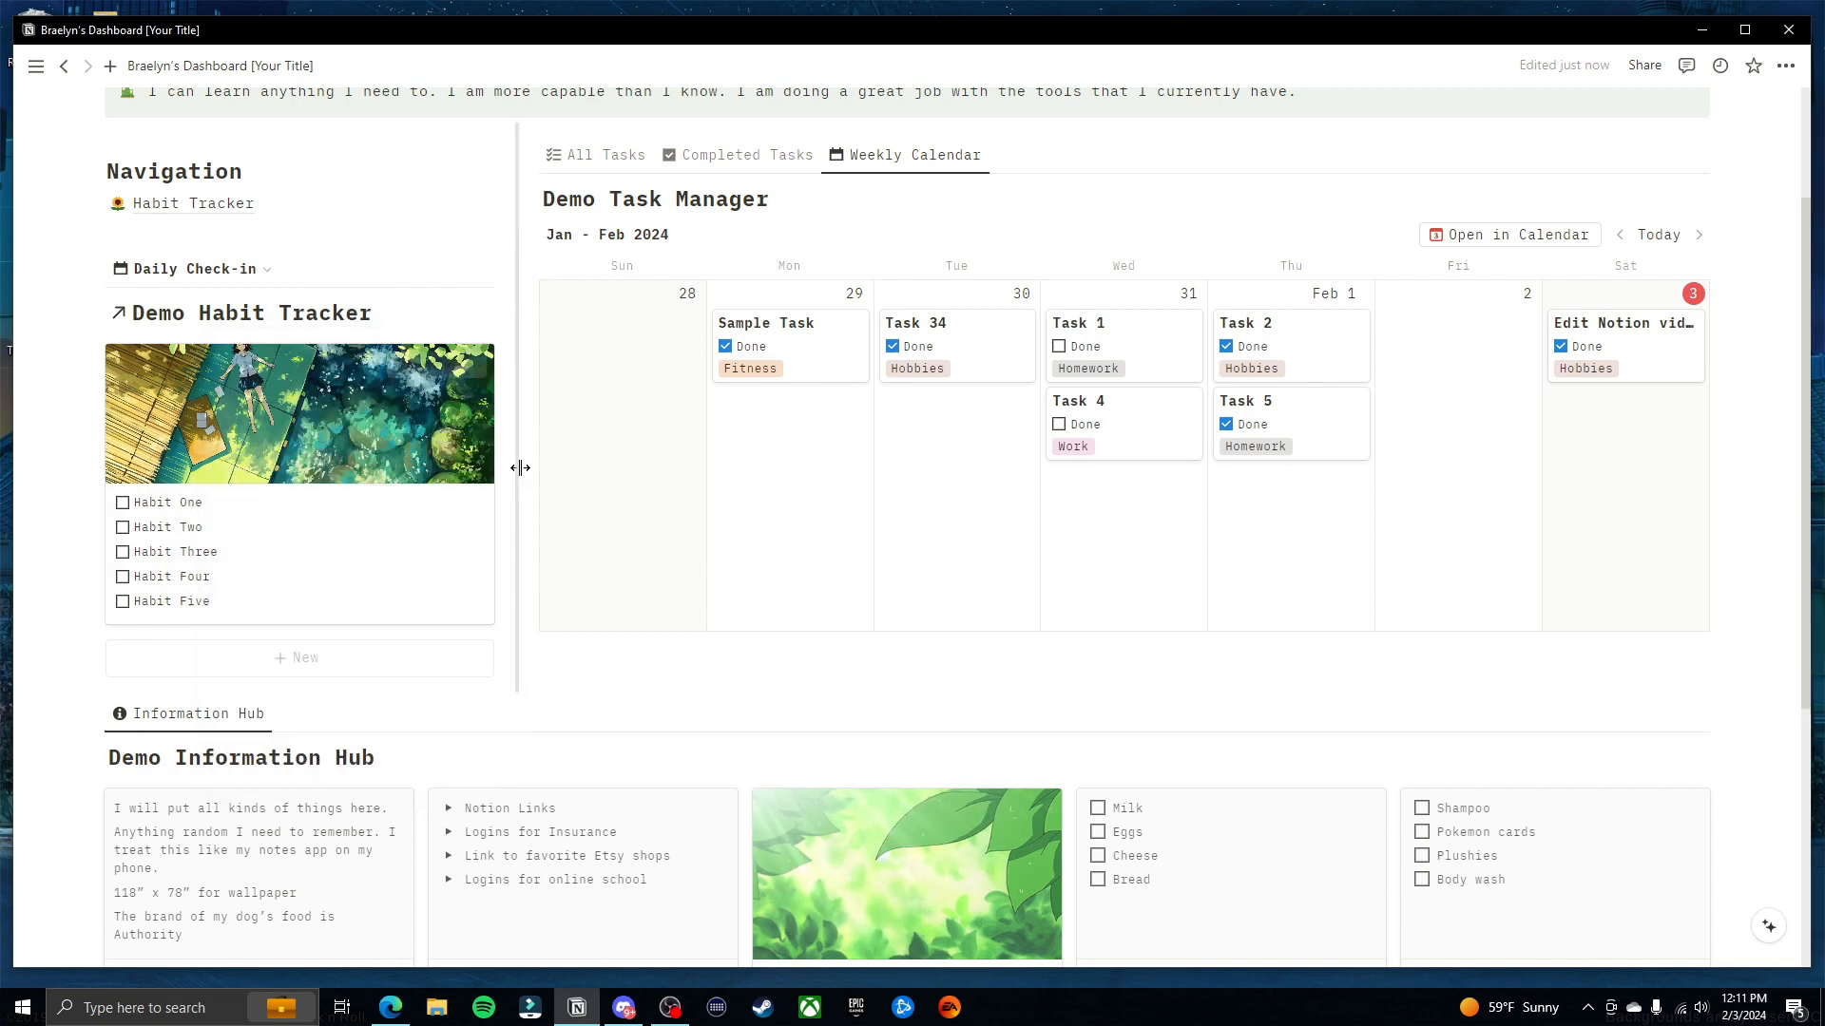
Compact the Daily Check-in gallery with a smaller card size, a narrower column and a hidden database title
mouse_move(519, 467)
mouse_down()
mouse_move(369, 451)
mouse_move(517, 439)
mouse_up()
click(489, 272)
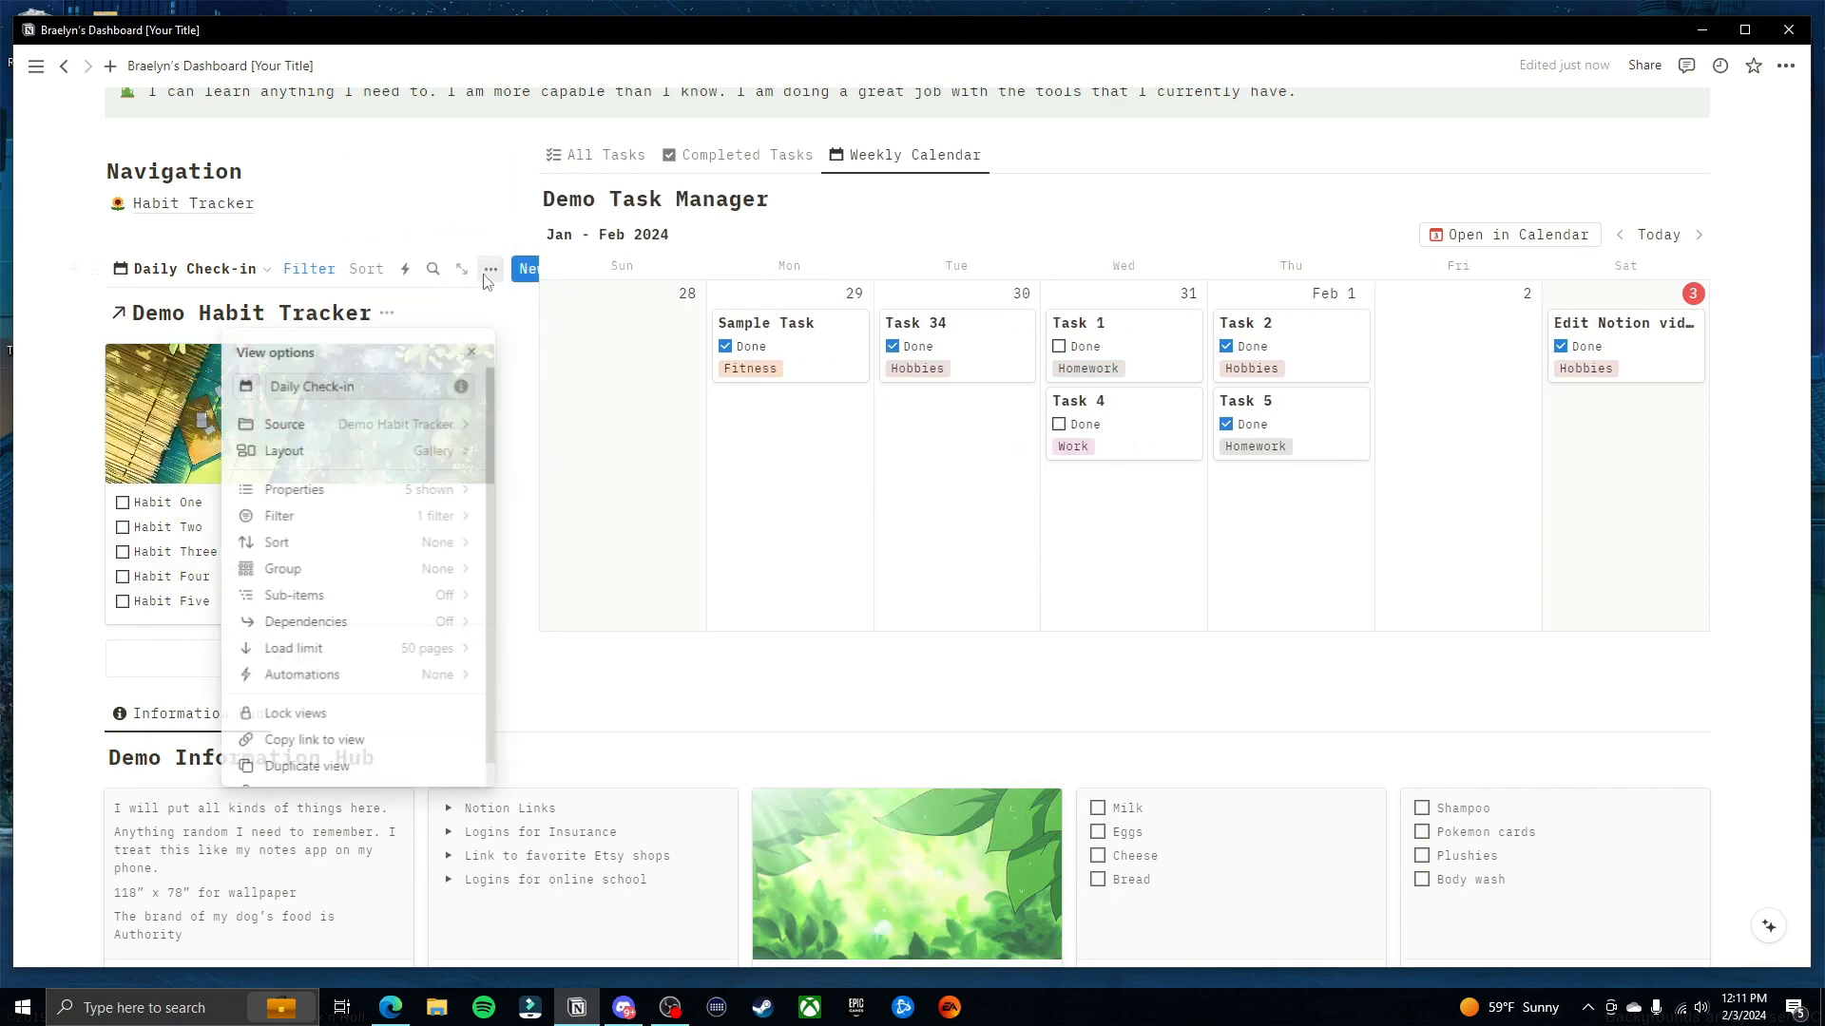
click(367, 454)
click(437, 622)
click(355, 654)
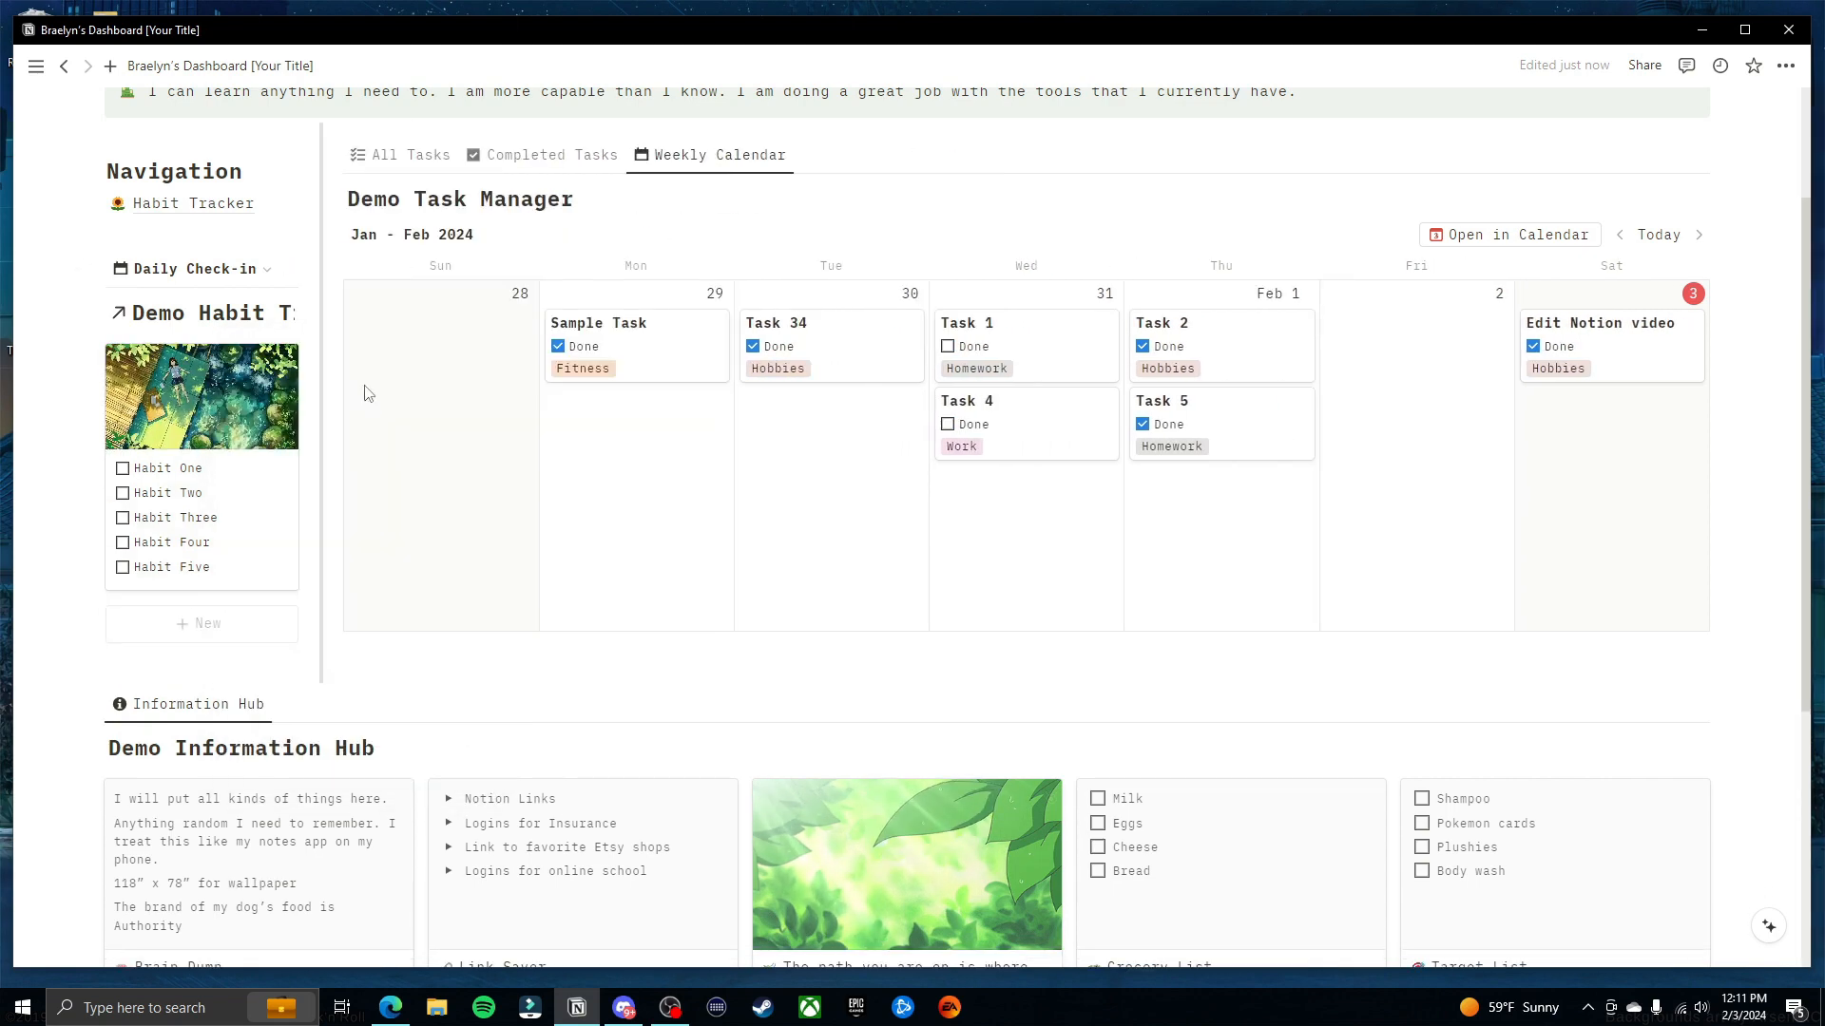
scroll(1096, 607, up, 2)
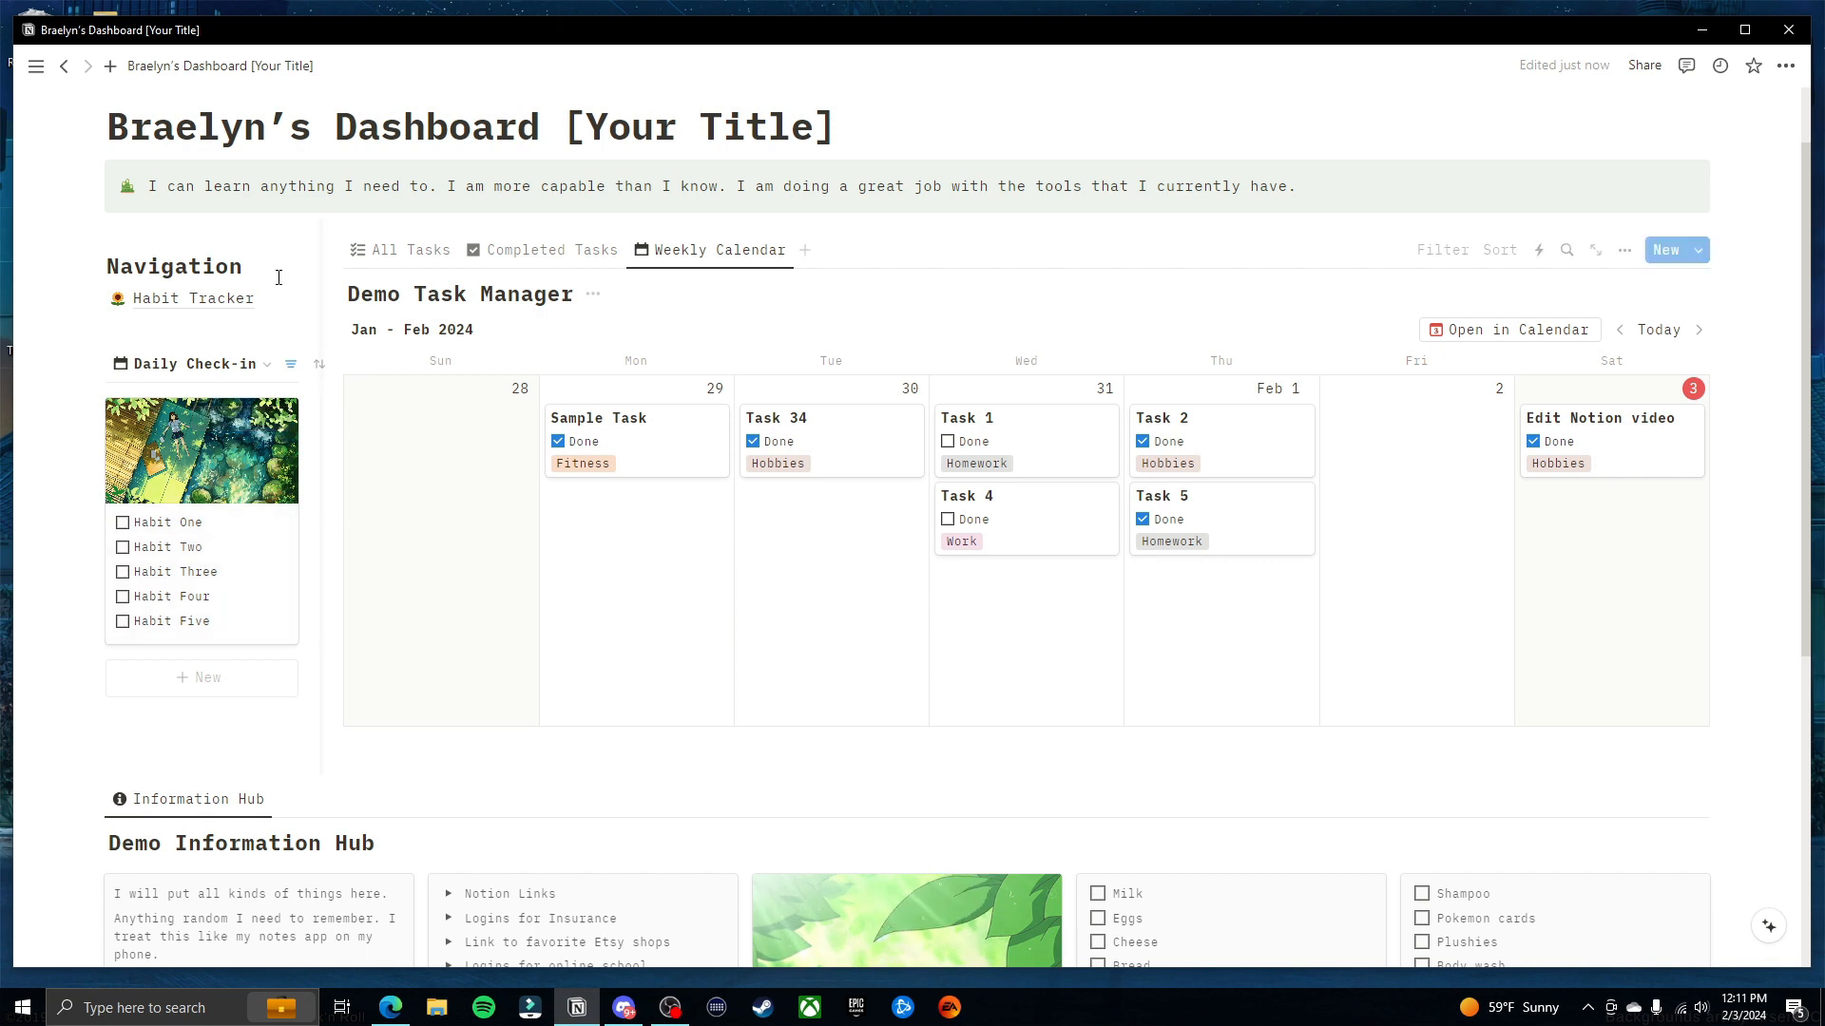
On the Habit Tracker page, tick Habit Two through Habit Five in the February 3 Daily Log and return to the dashboard
click(185, 304)
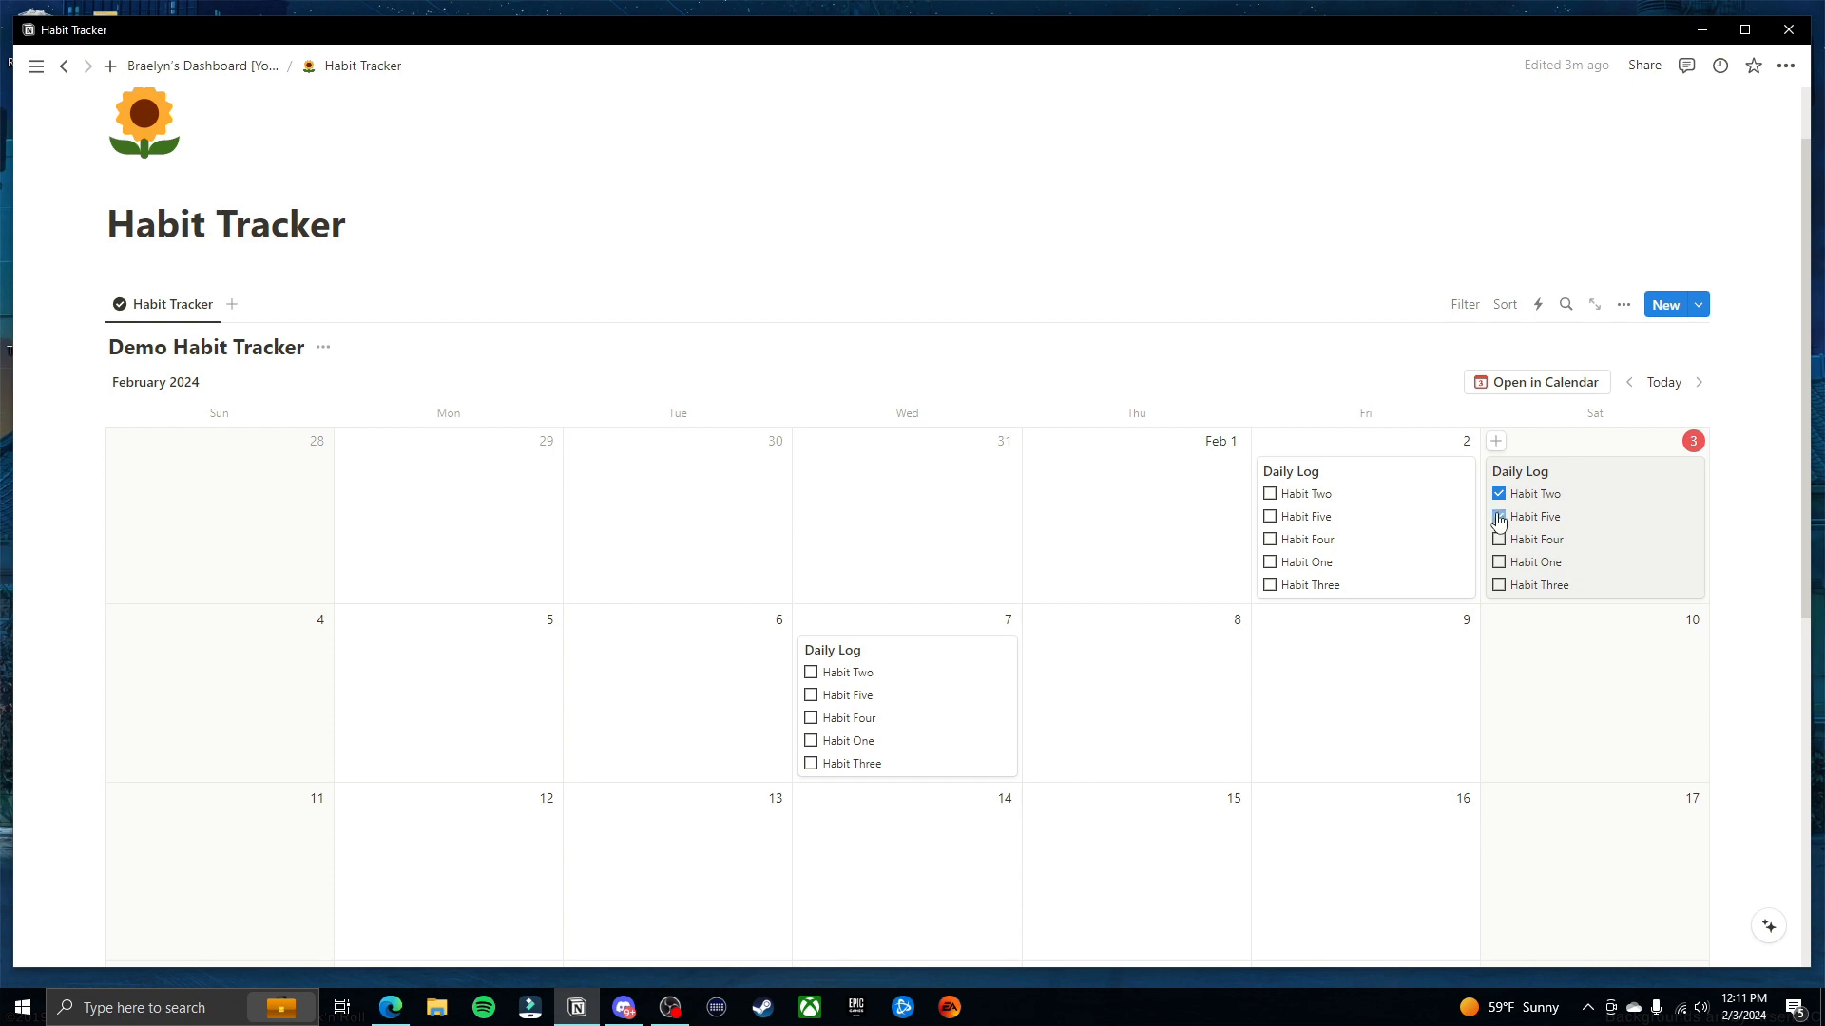
click(1499, 517)
click(202, 65)
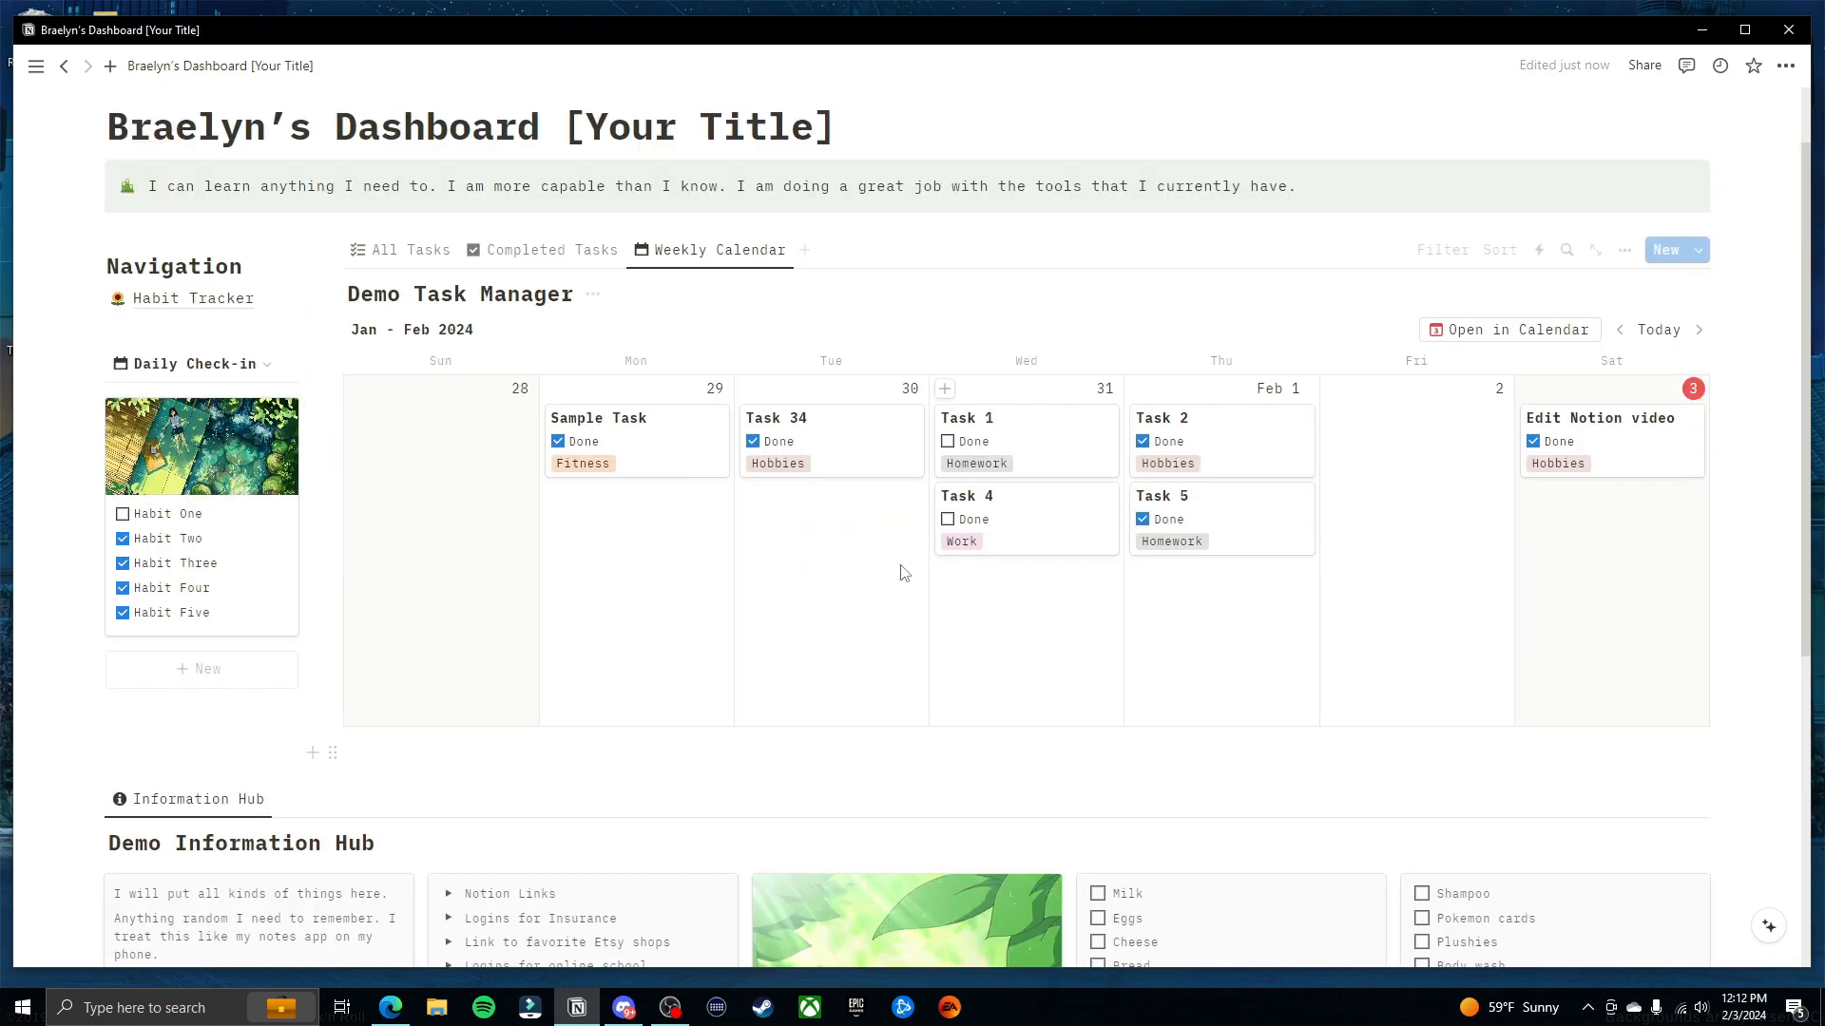
click(151, 327)
text(/pag)
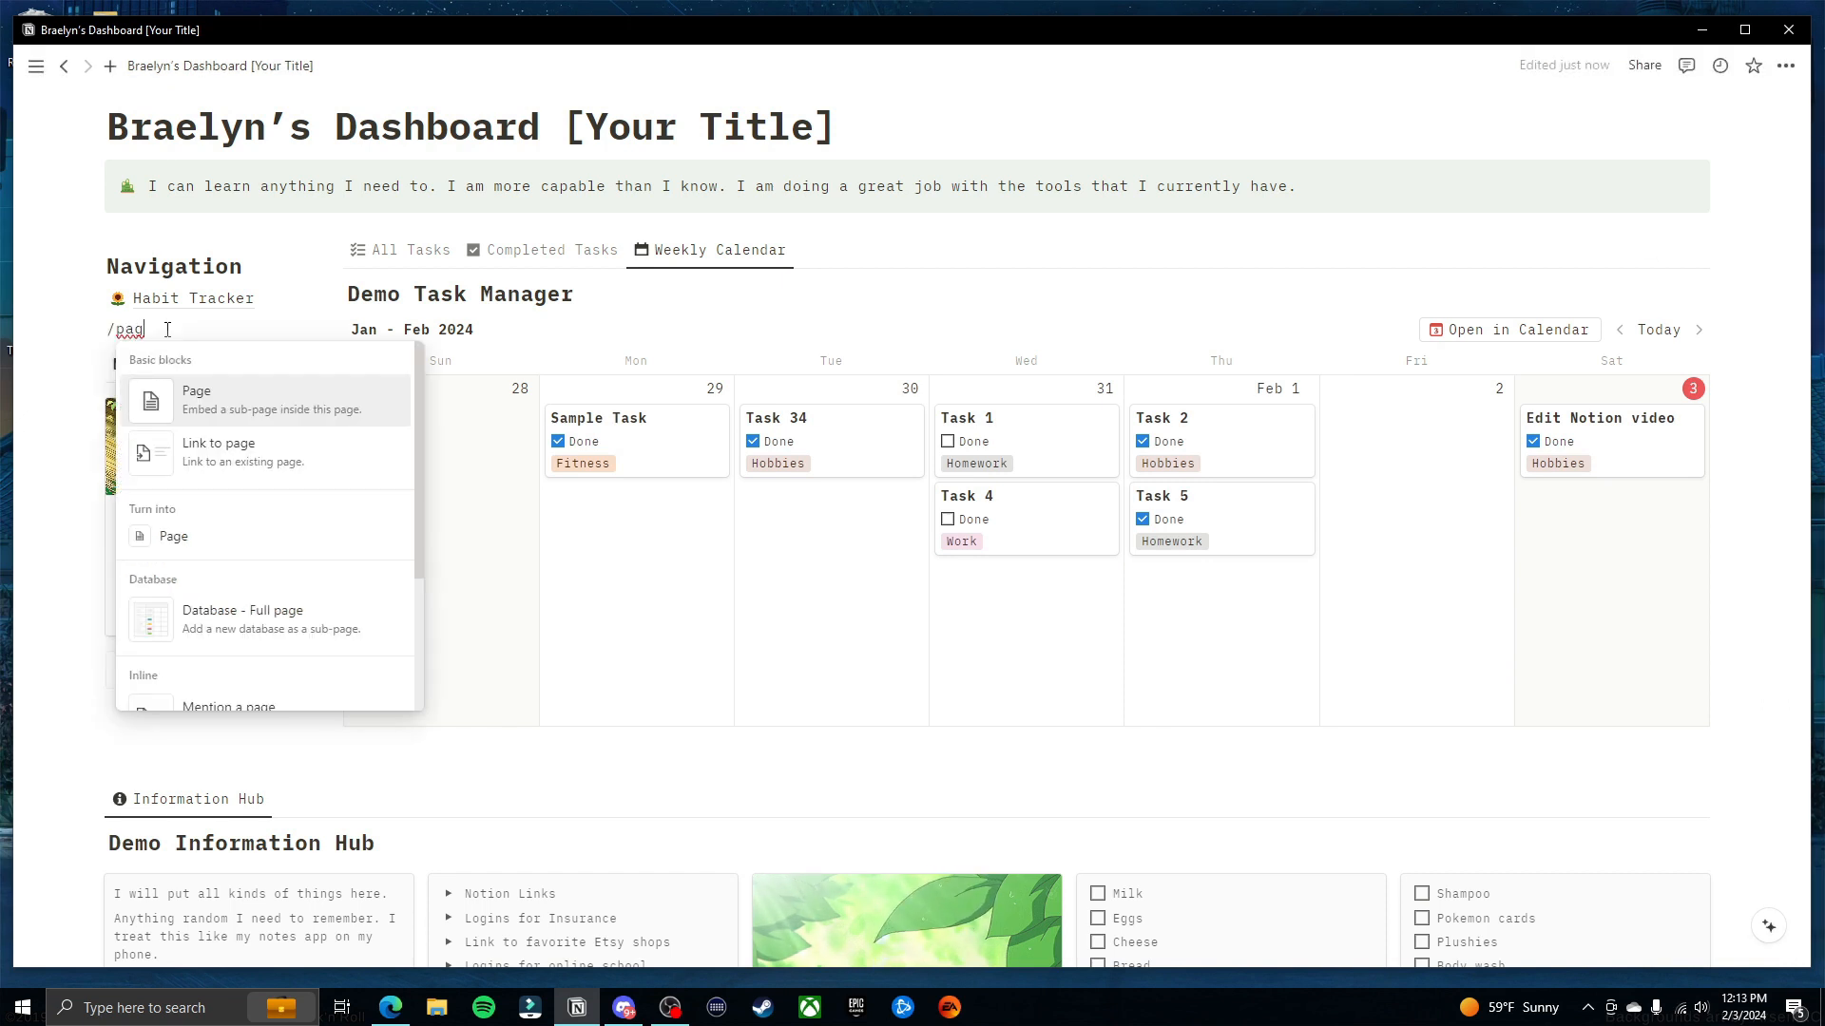
key(BackSpace)
key(BackSpace)
key(BackSpace)
key(BackSpace)
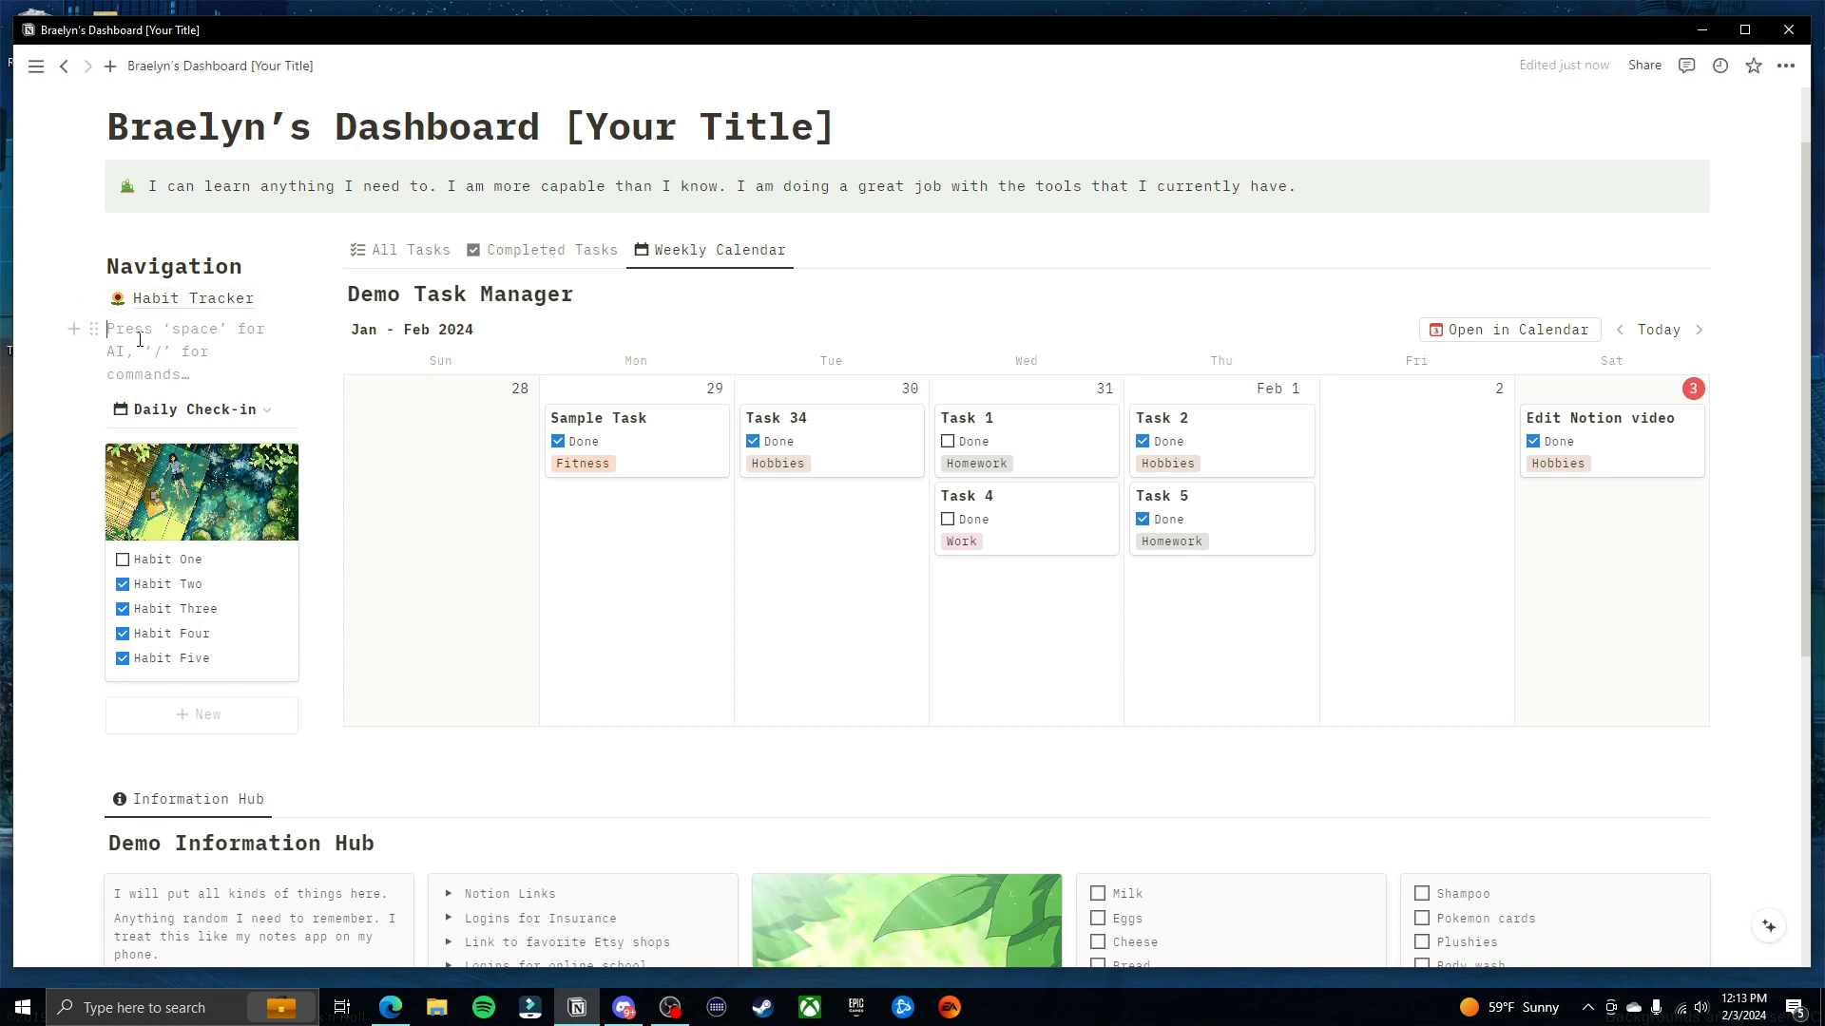
Create a sub-page below the Habit Tracker link in the navigation column and title it Mobile Access Page
text(/)
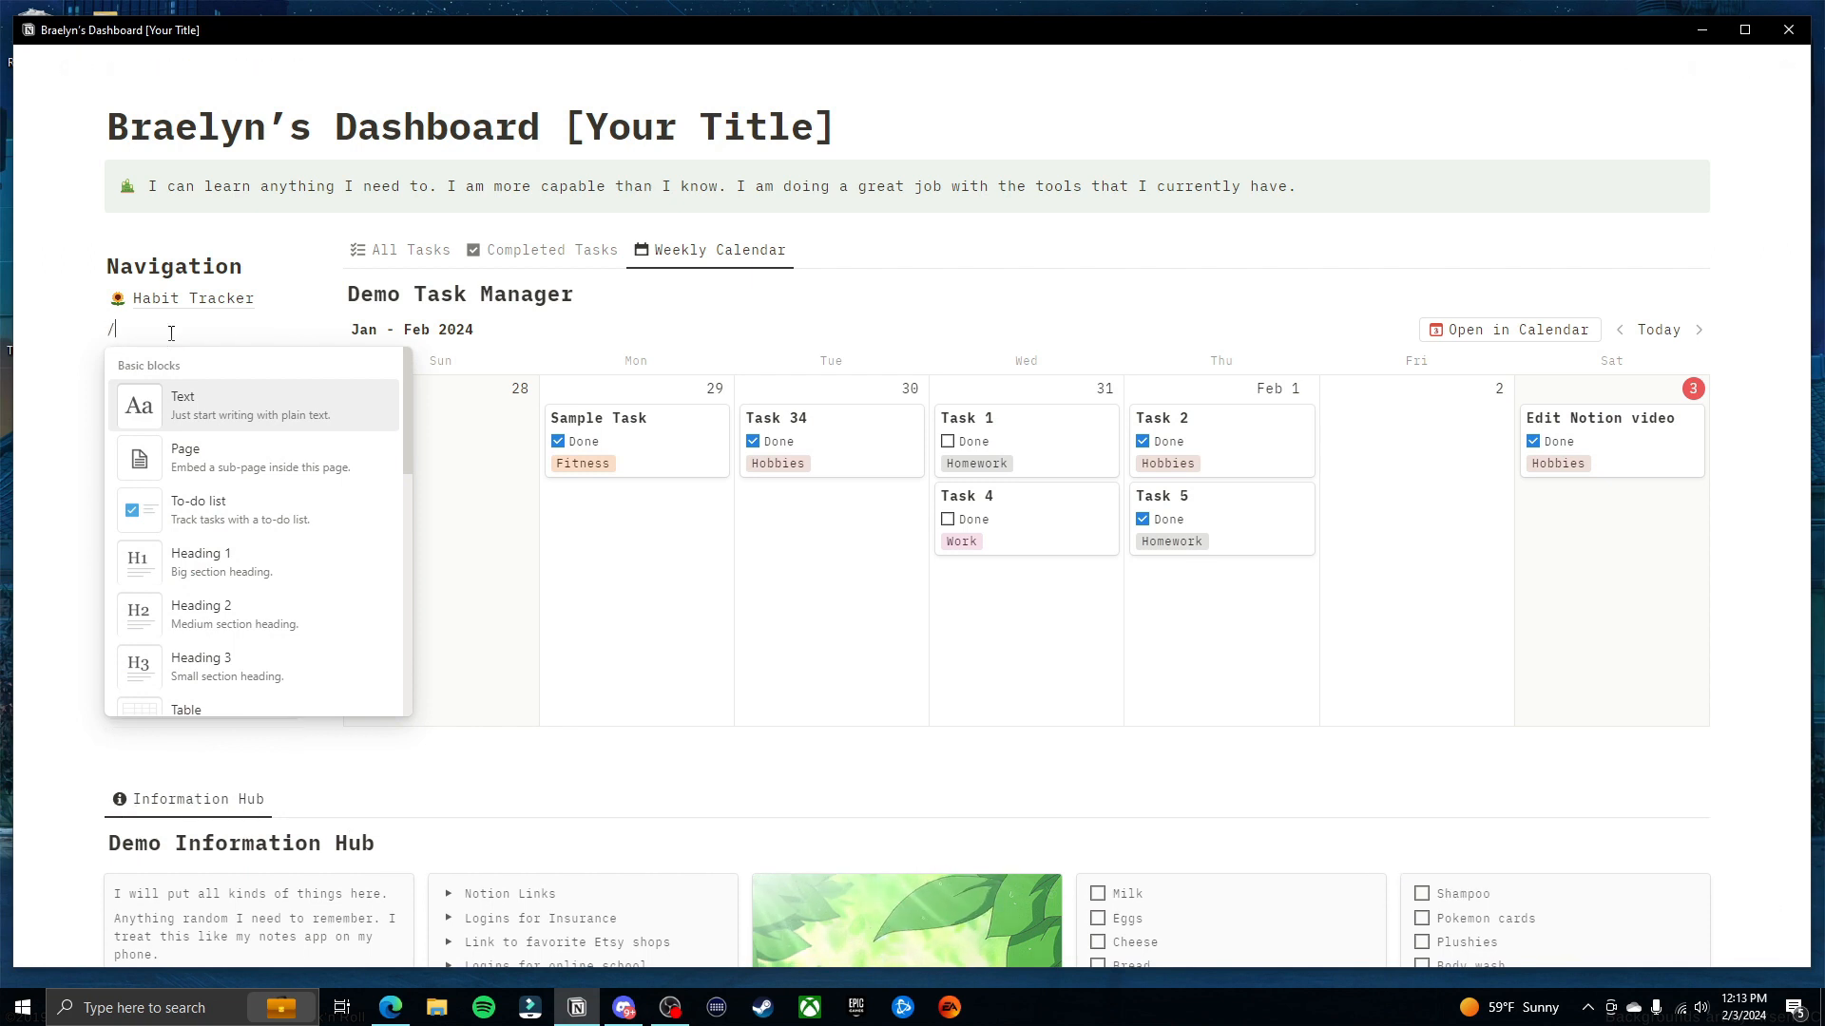
text(page)
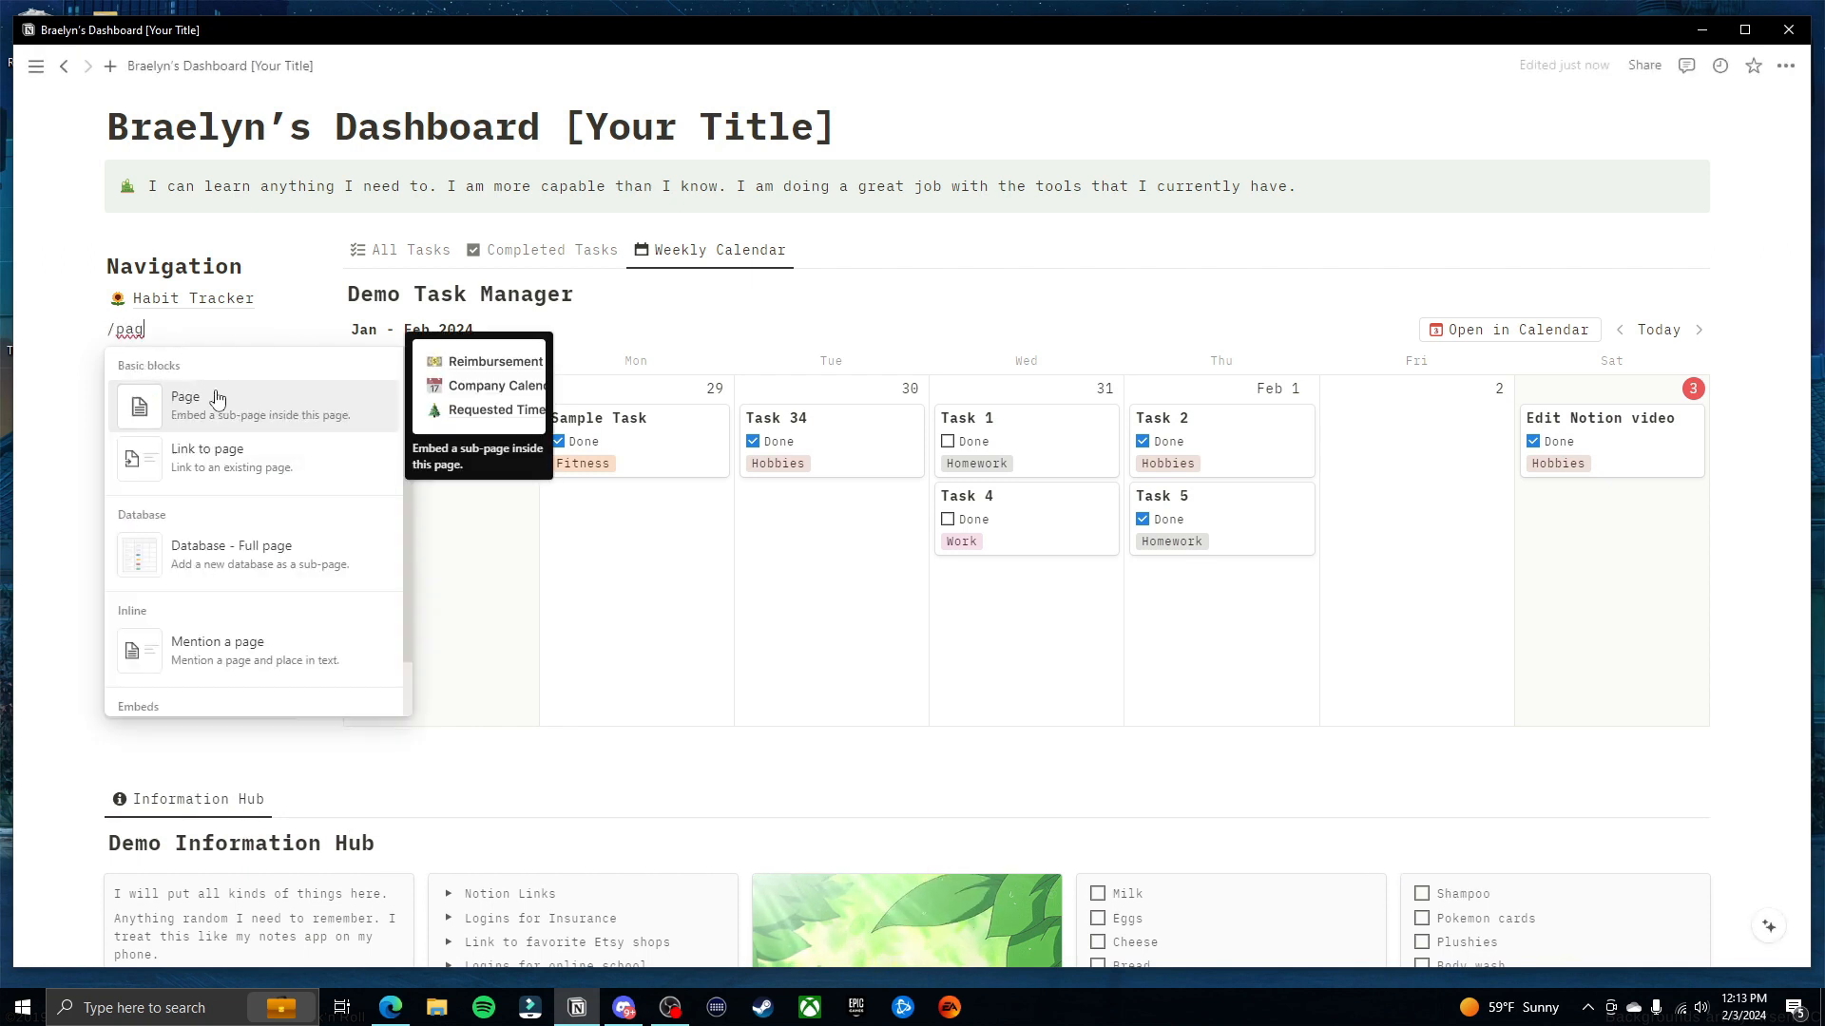
click(222, 399)
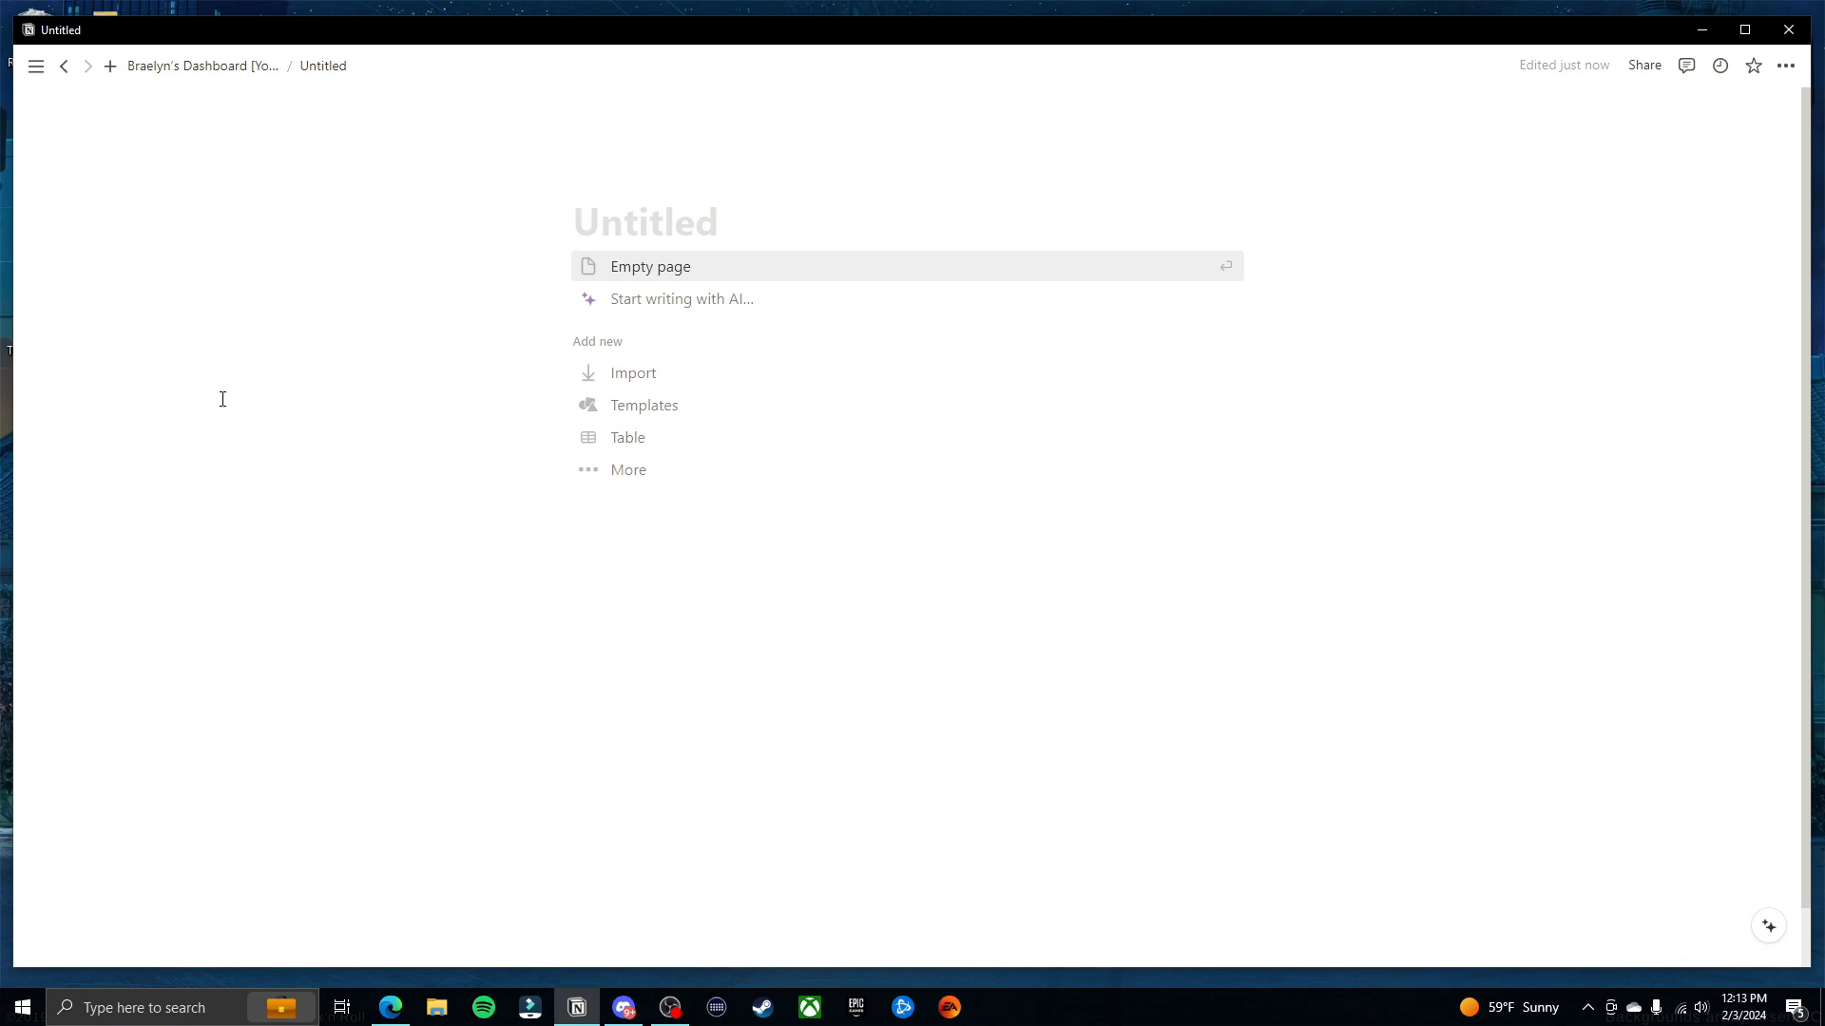
text(Mobile Acc)
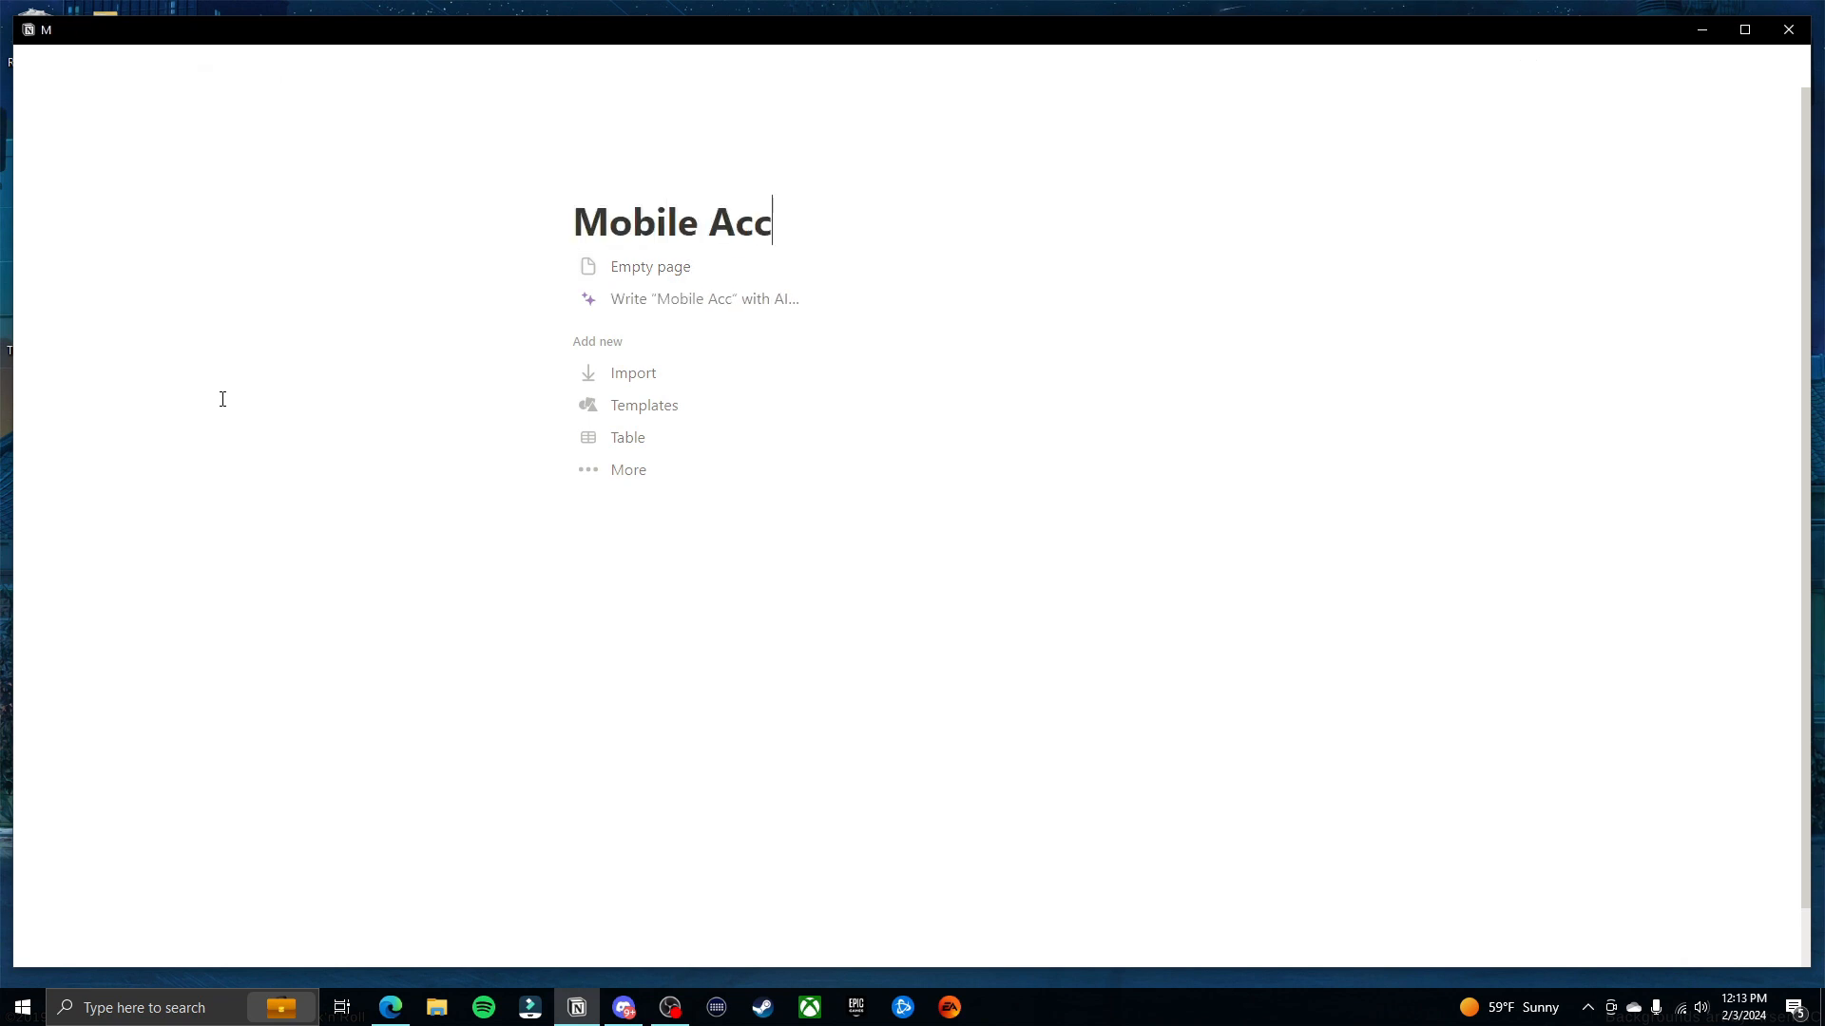
text(ess Page)
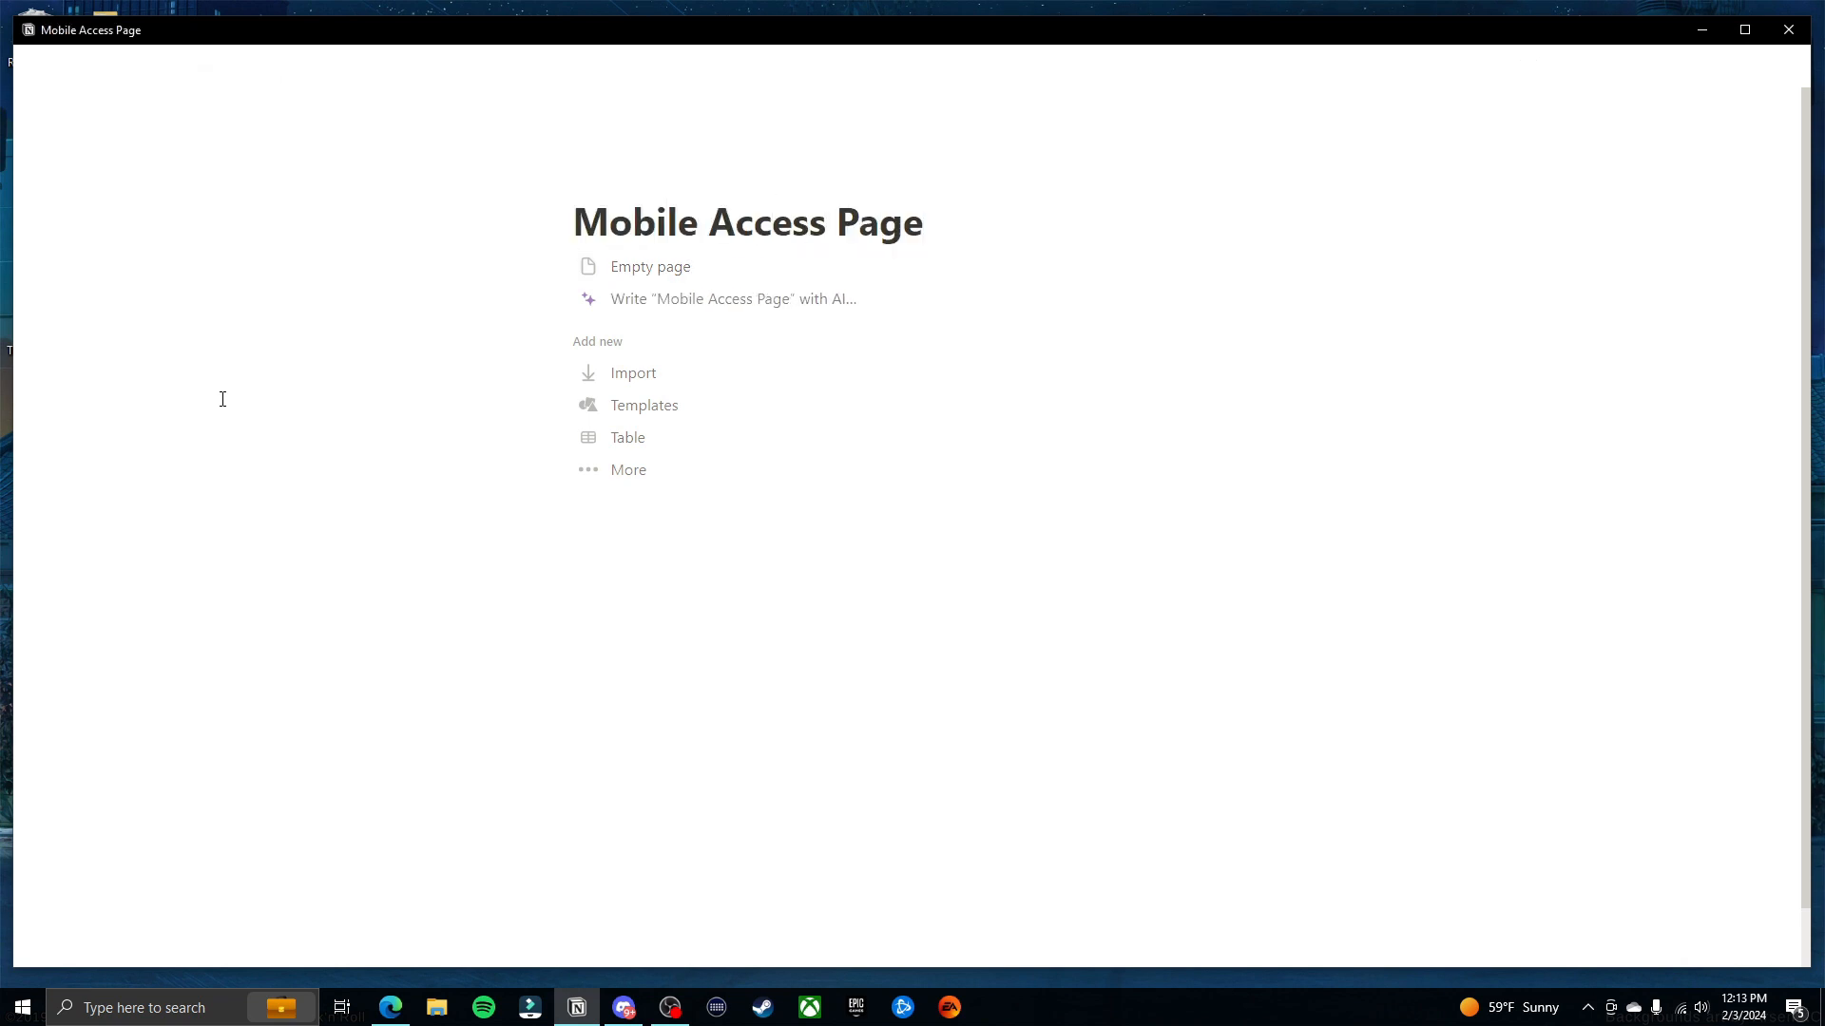
Set the Mobile Access Page to full width with the Mono font and start it as an empty page
click(1786, 66)
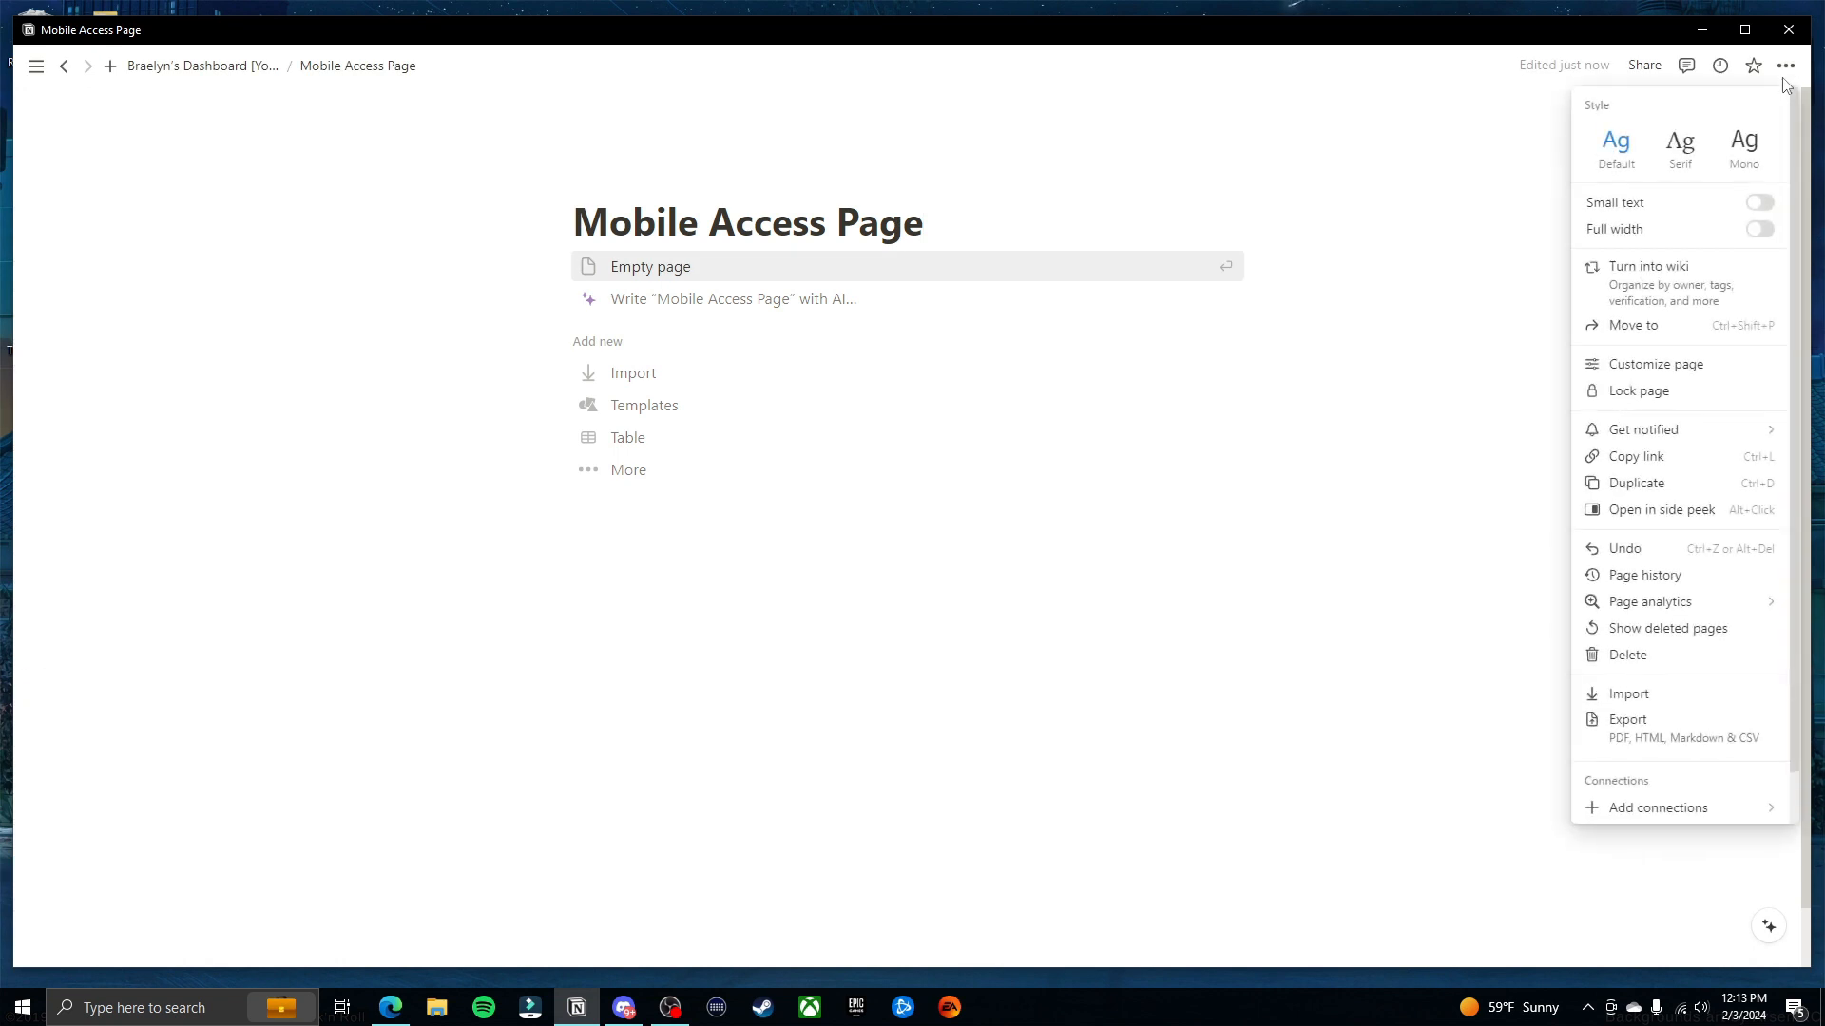
click(1759, 231)
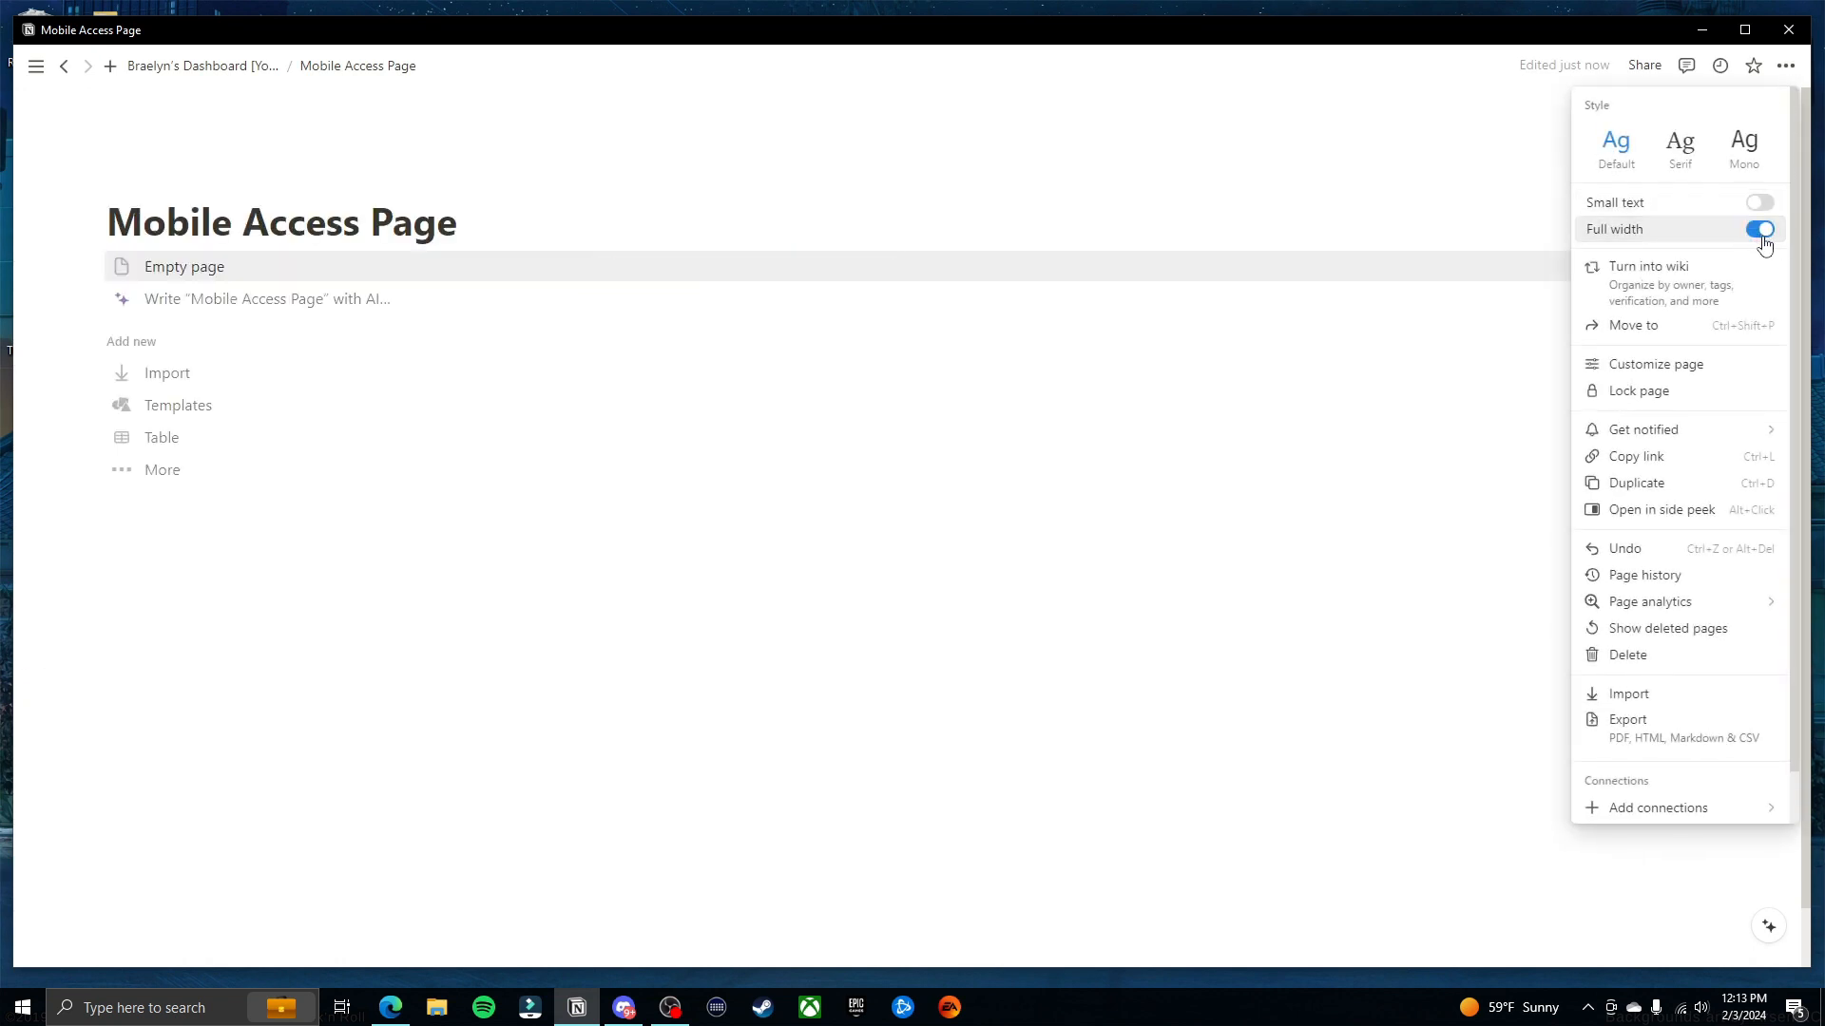
click(1744, 145)
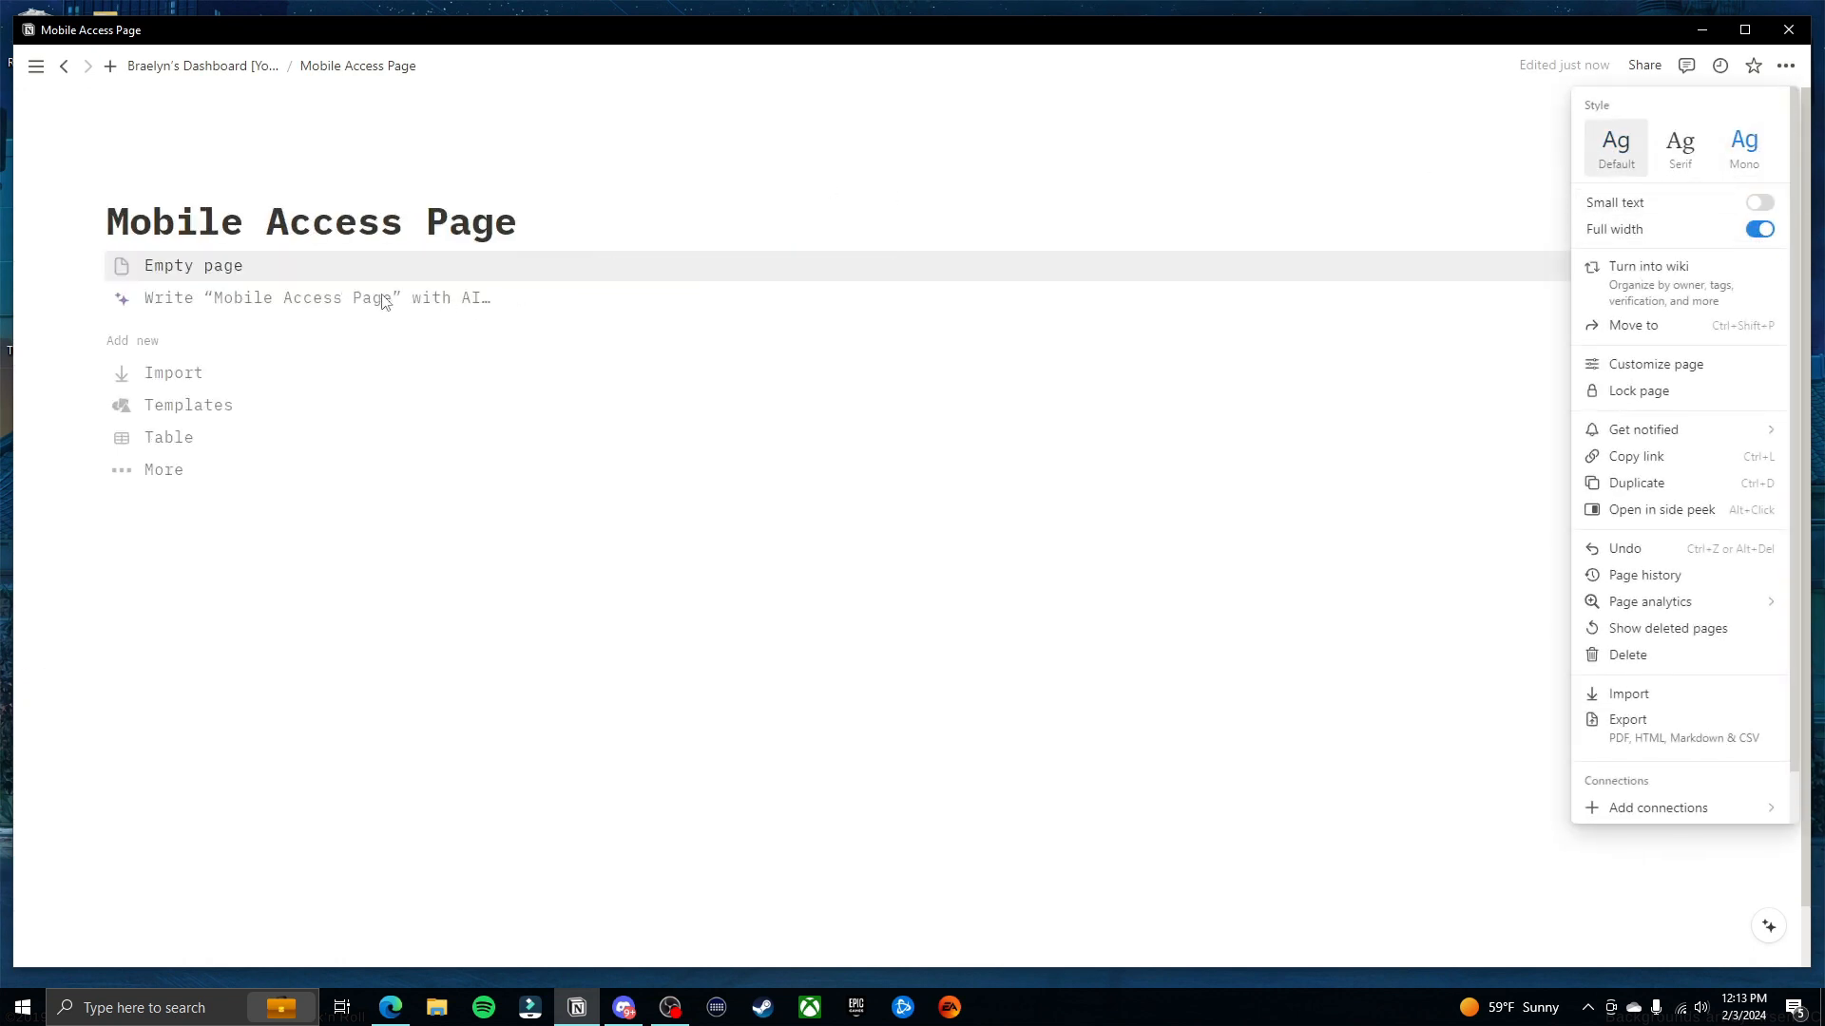
click(244, 267)
click(225, 269)
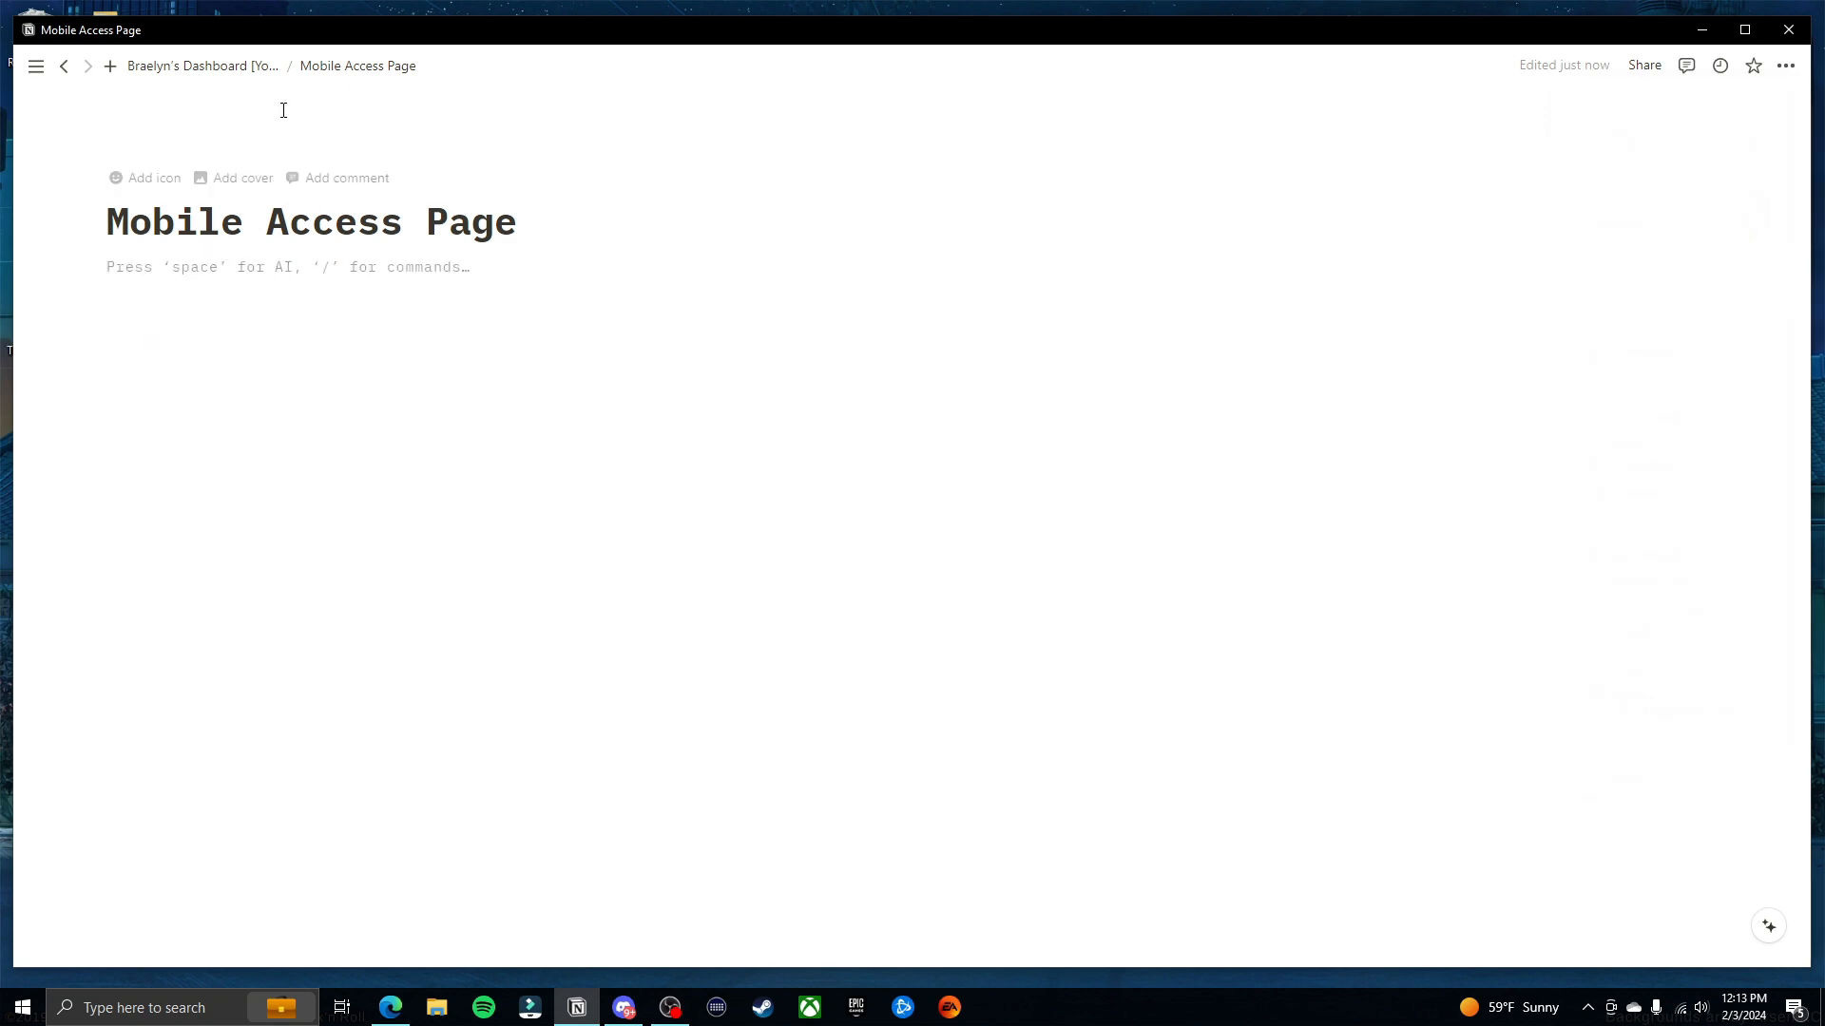
Return to the dashboard and review the Demo Information Hub gallery, opening the leaf quote card to examine its Category property
click(214, 65)
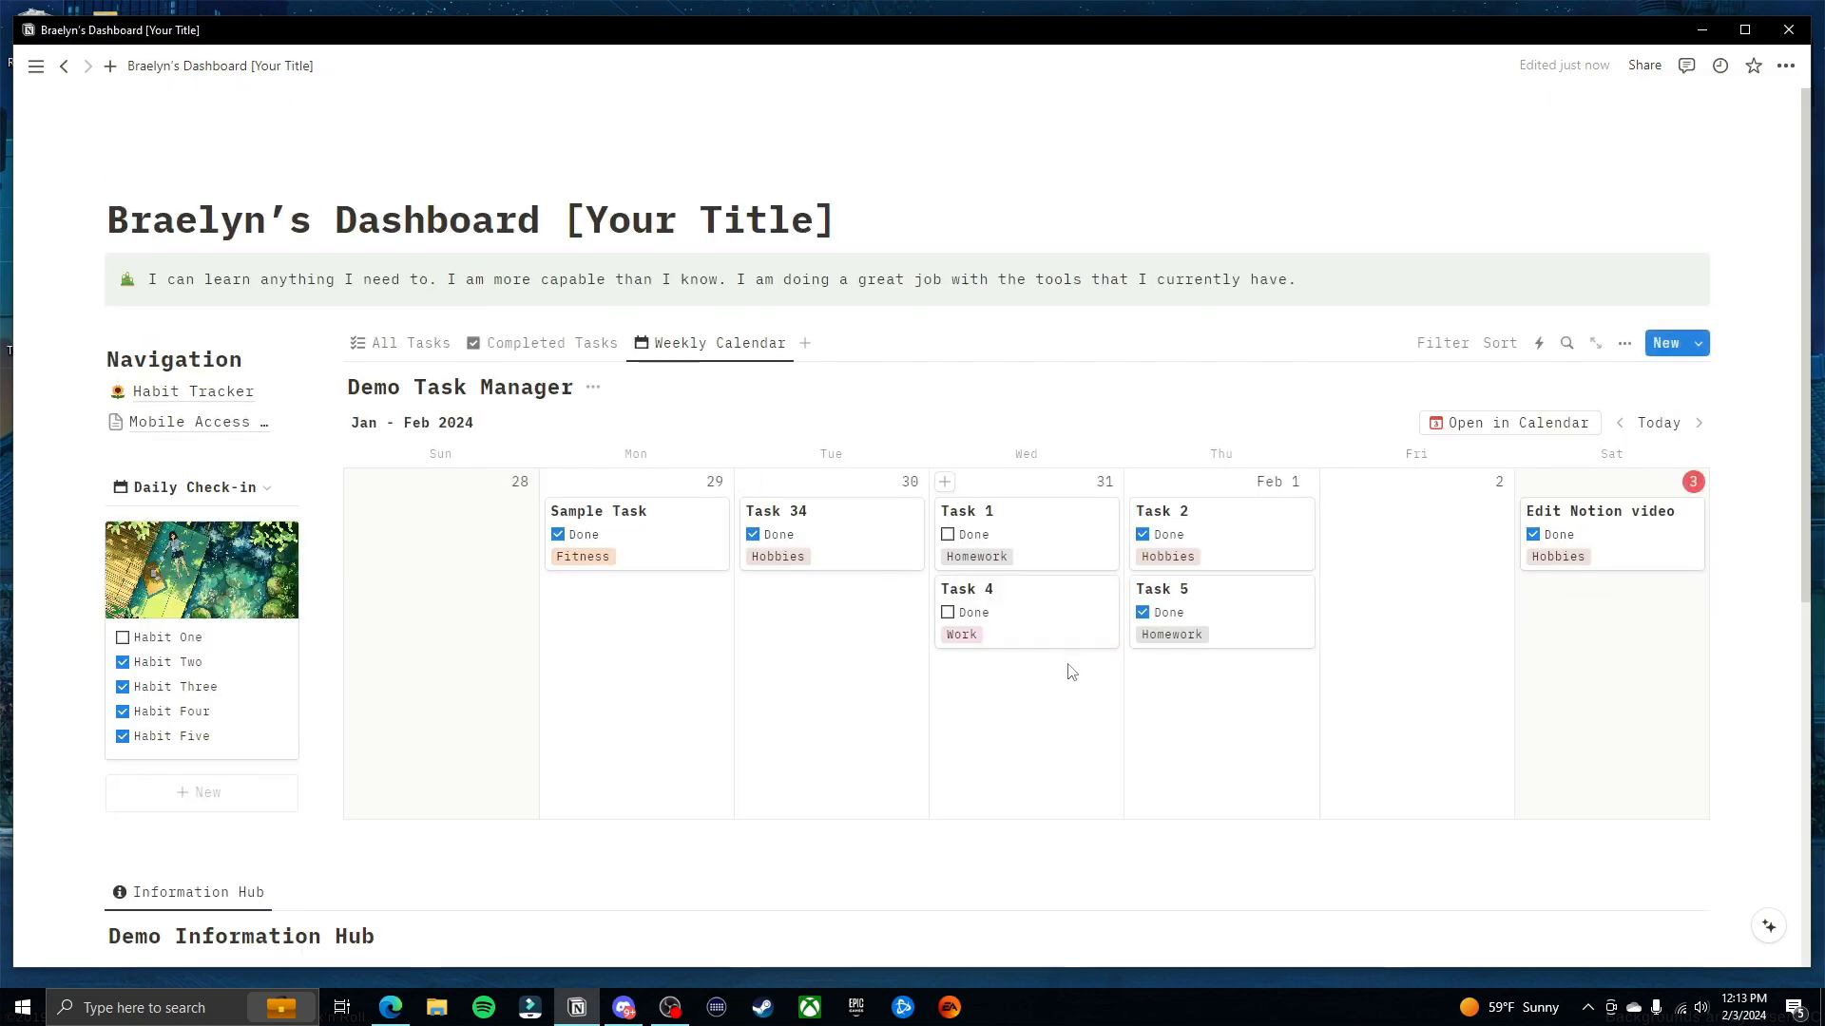
scroll(1088, 677, down, 5)
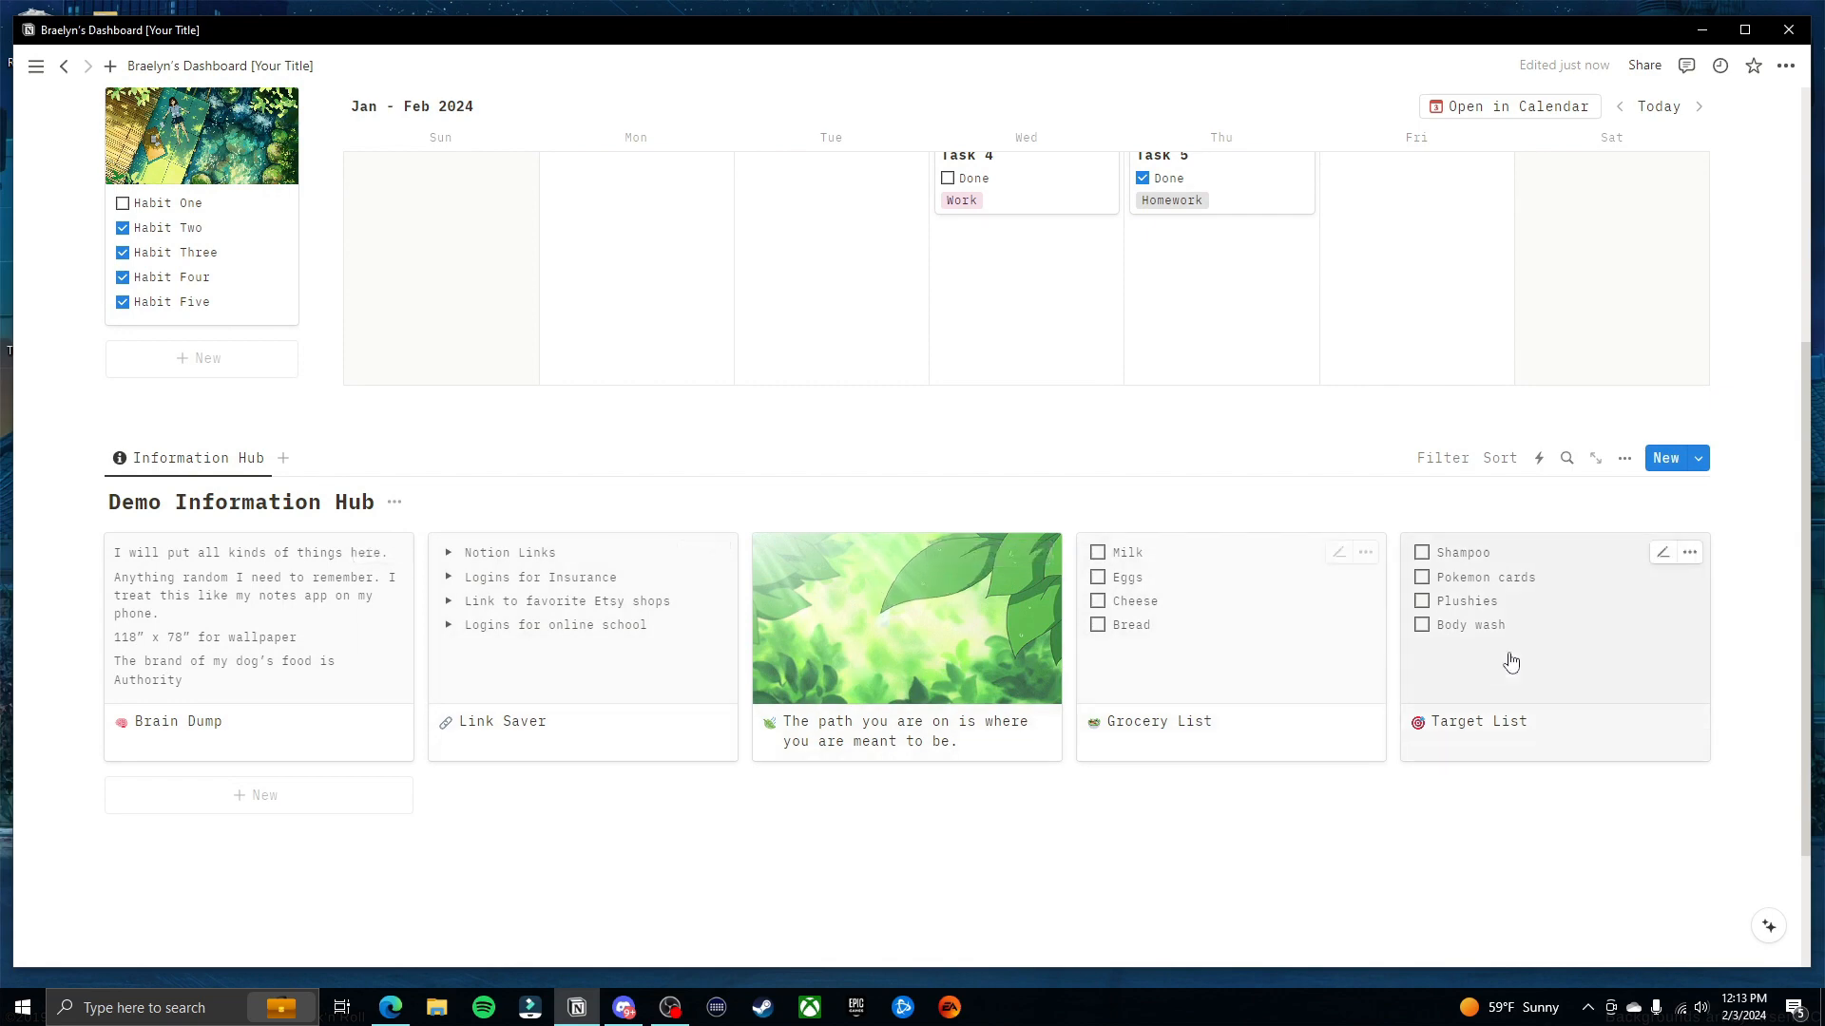
click(1511, 650)
click(761, 483)
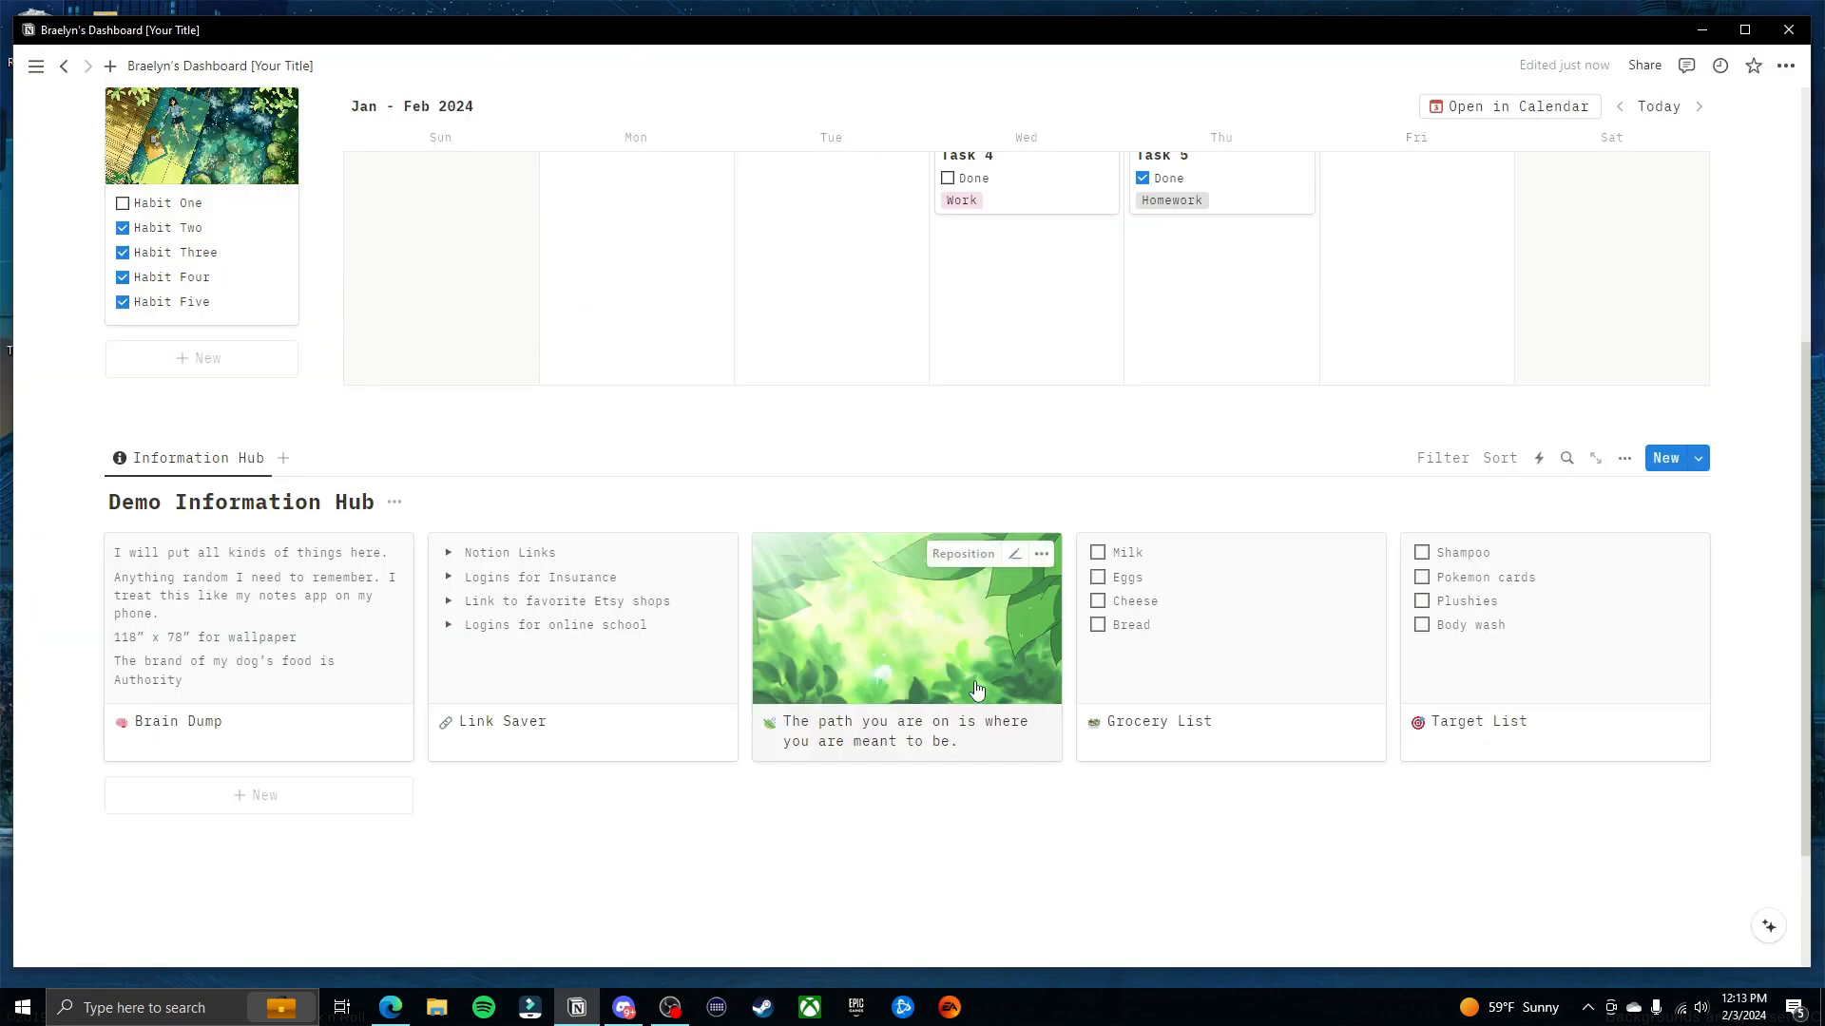
click(982, 631)
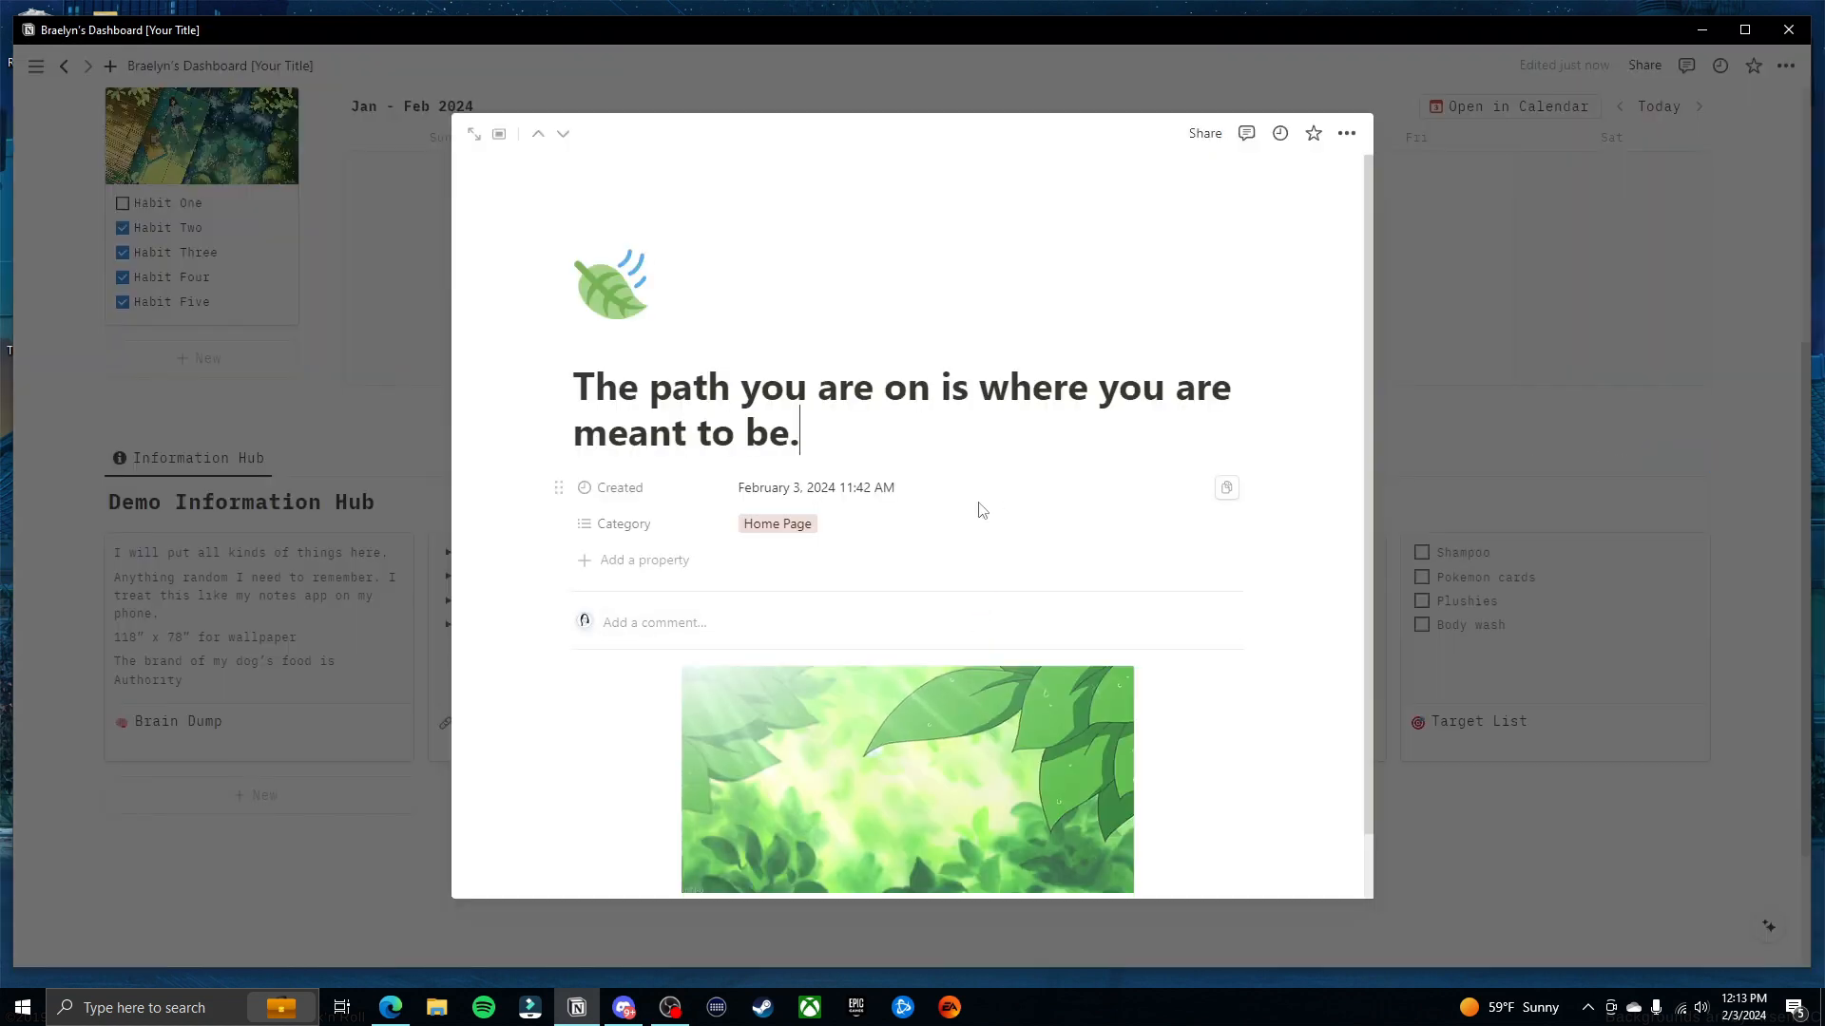
click(1548, 825)
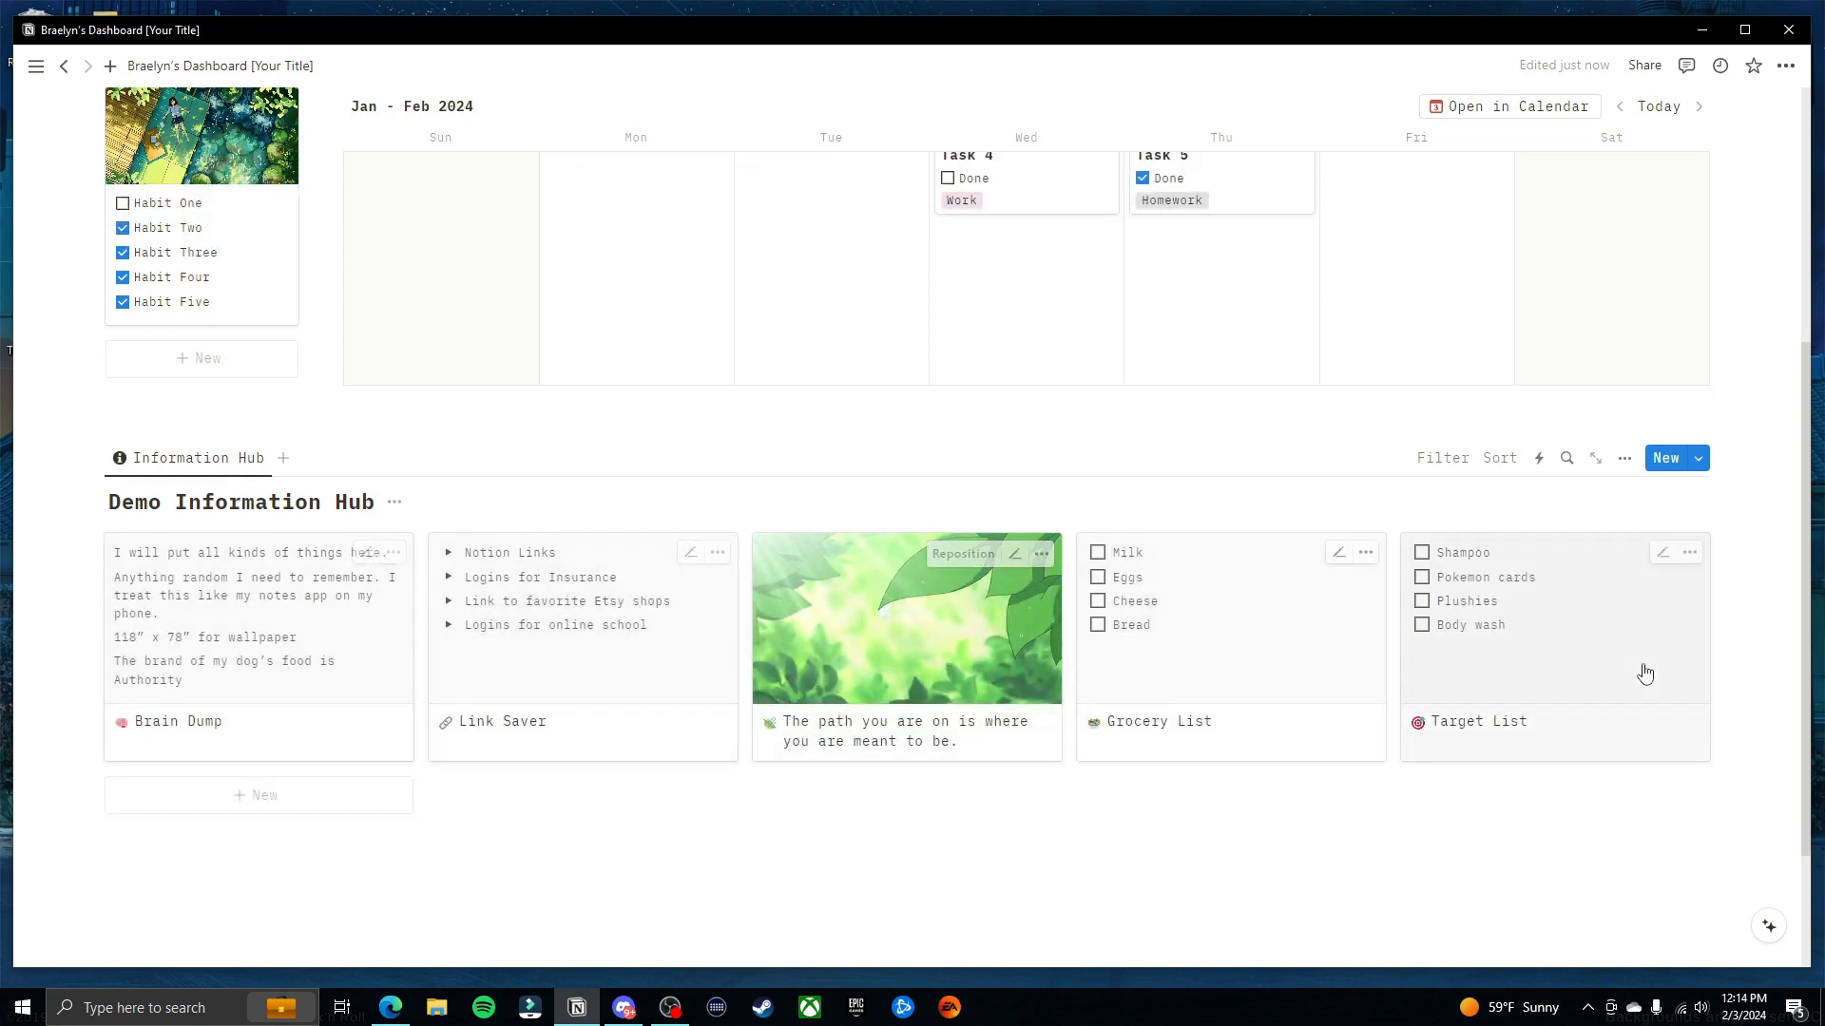
scroll(603, 653, up, 10)
On the Mobile Access Page, insert a gallery view linked to Demo Information Hub, starting from a new empty view
click(188, 419)
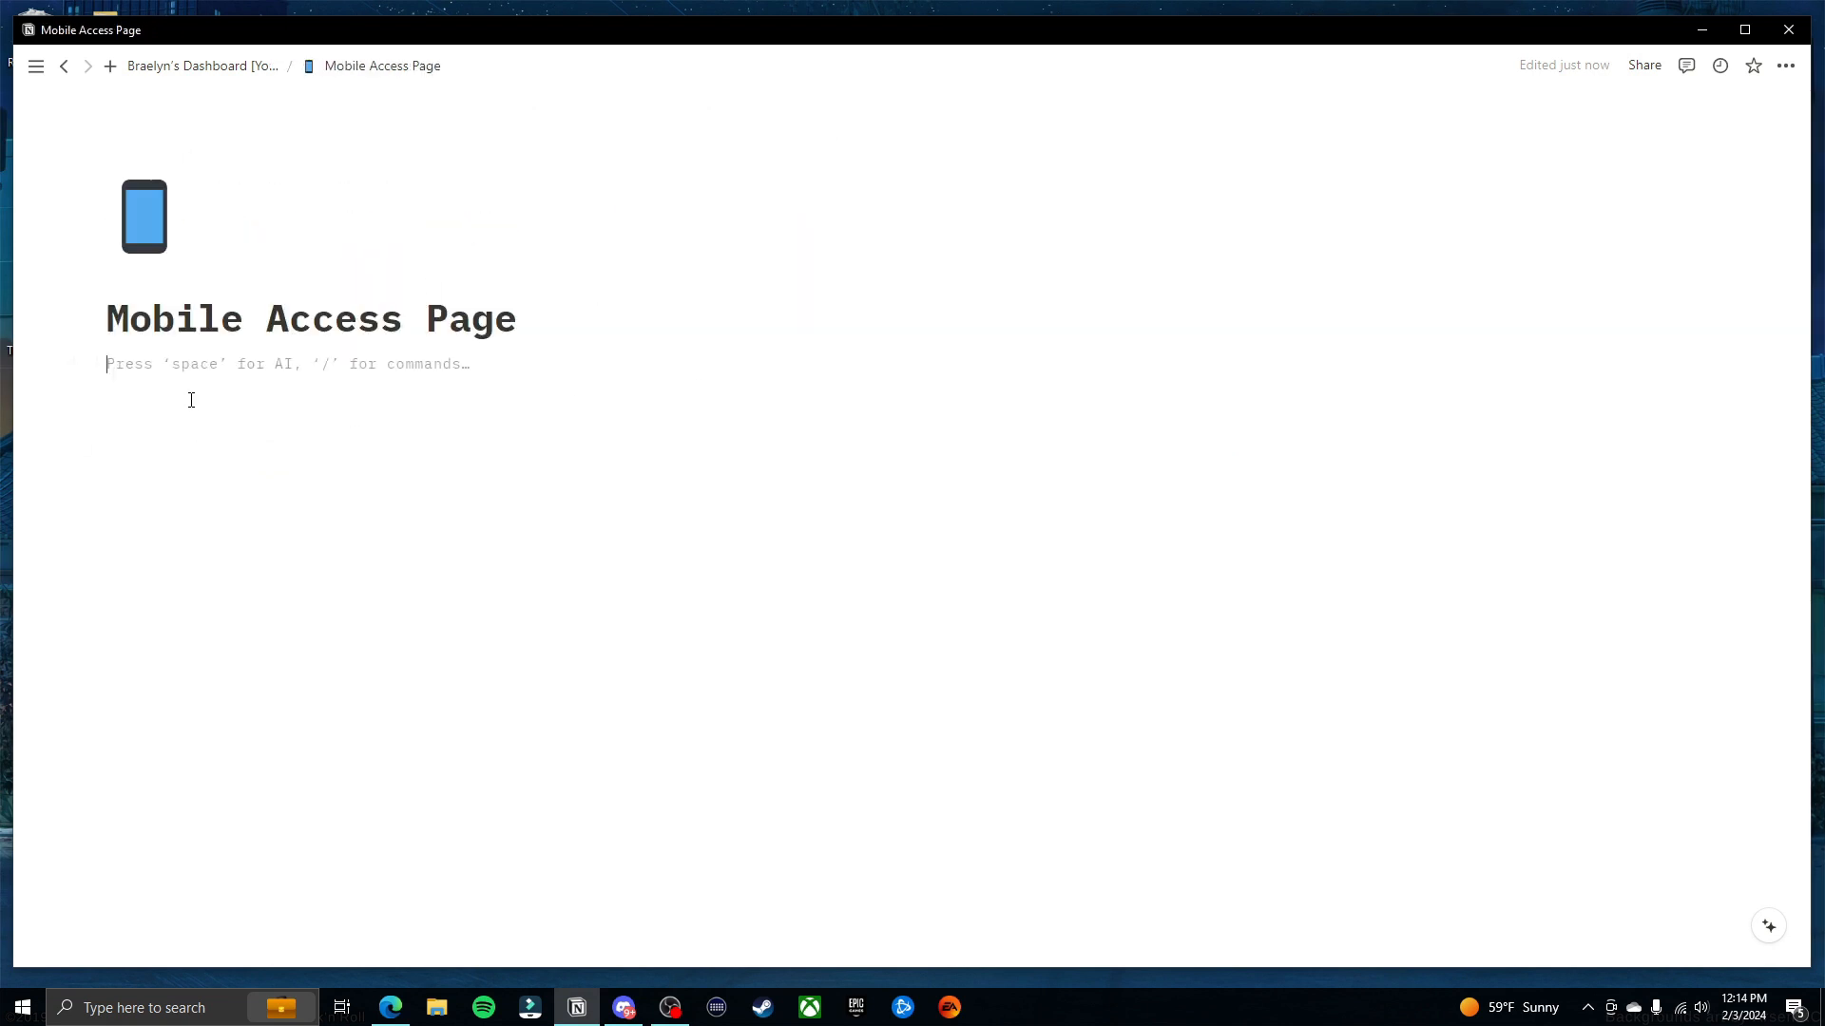
text(/)
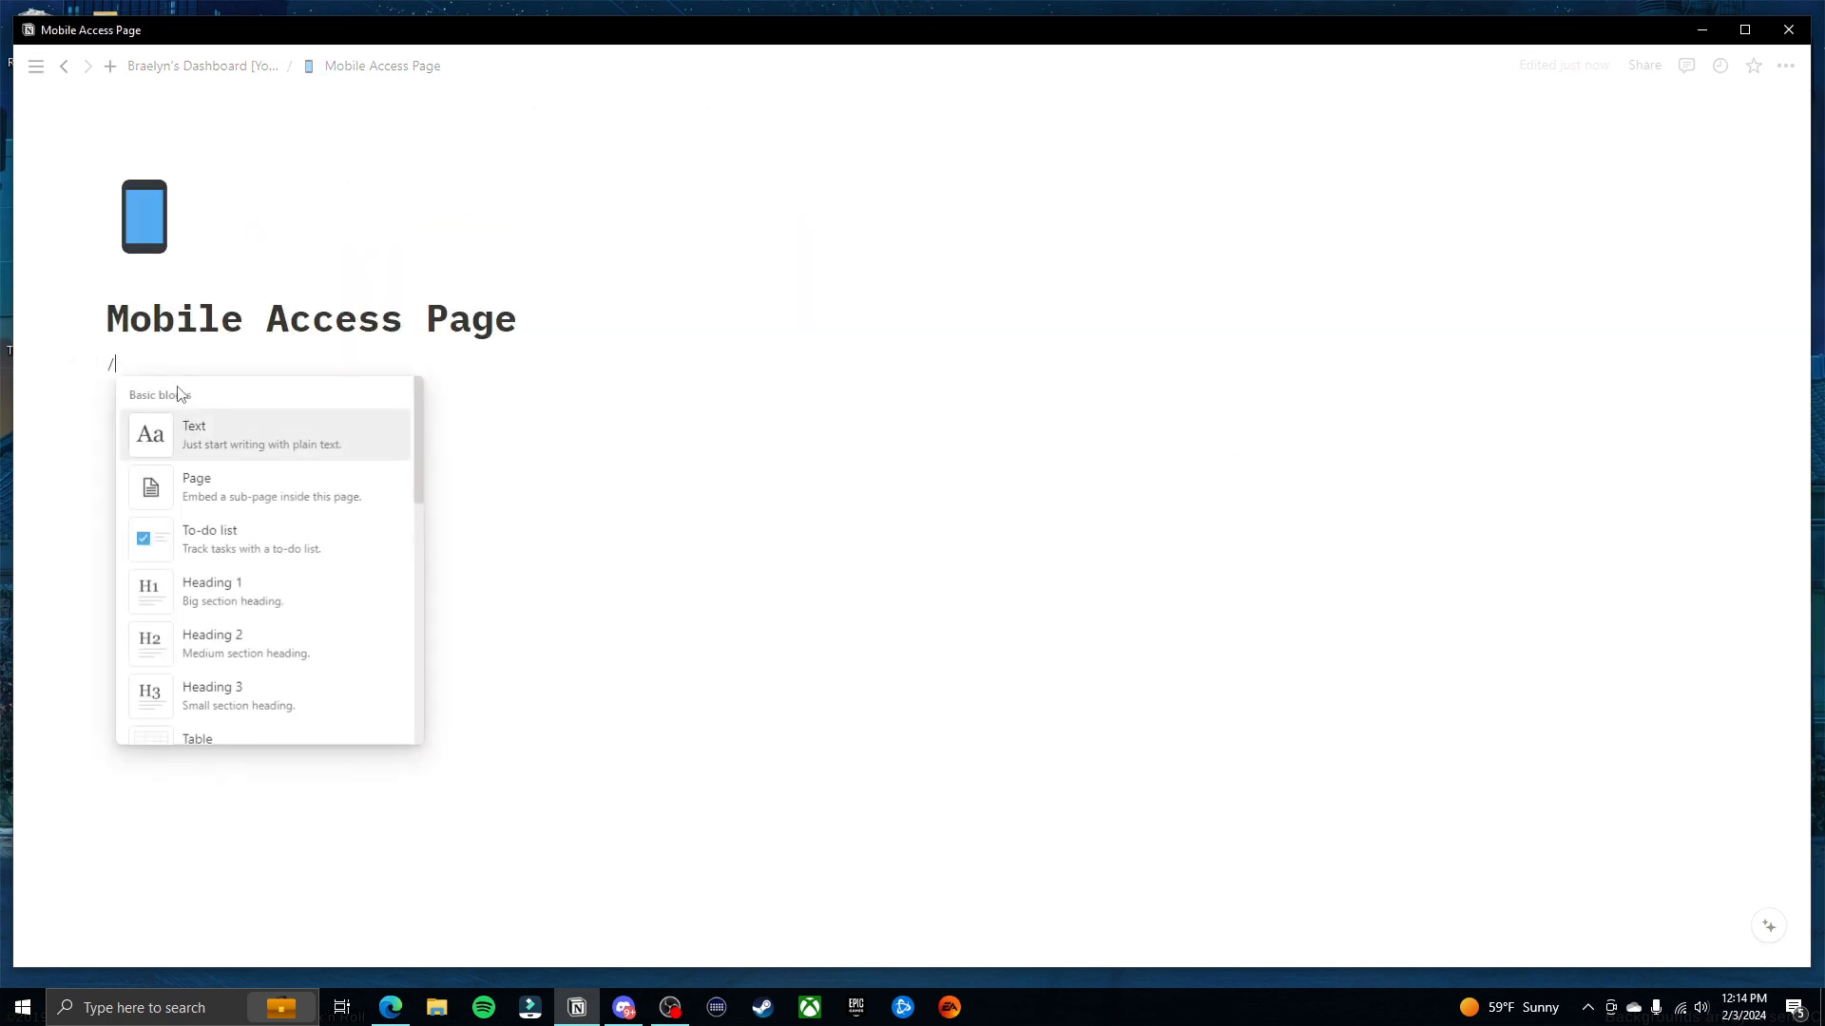
text(gal)
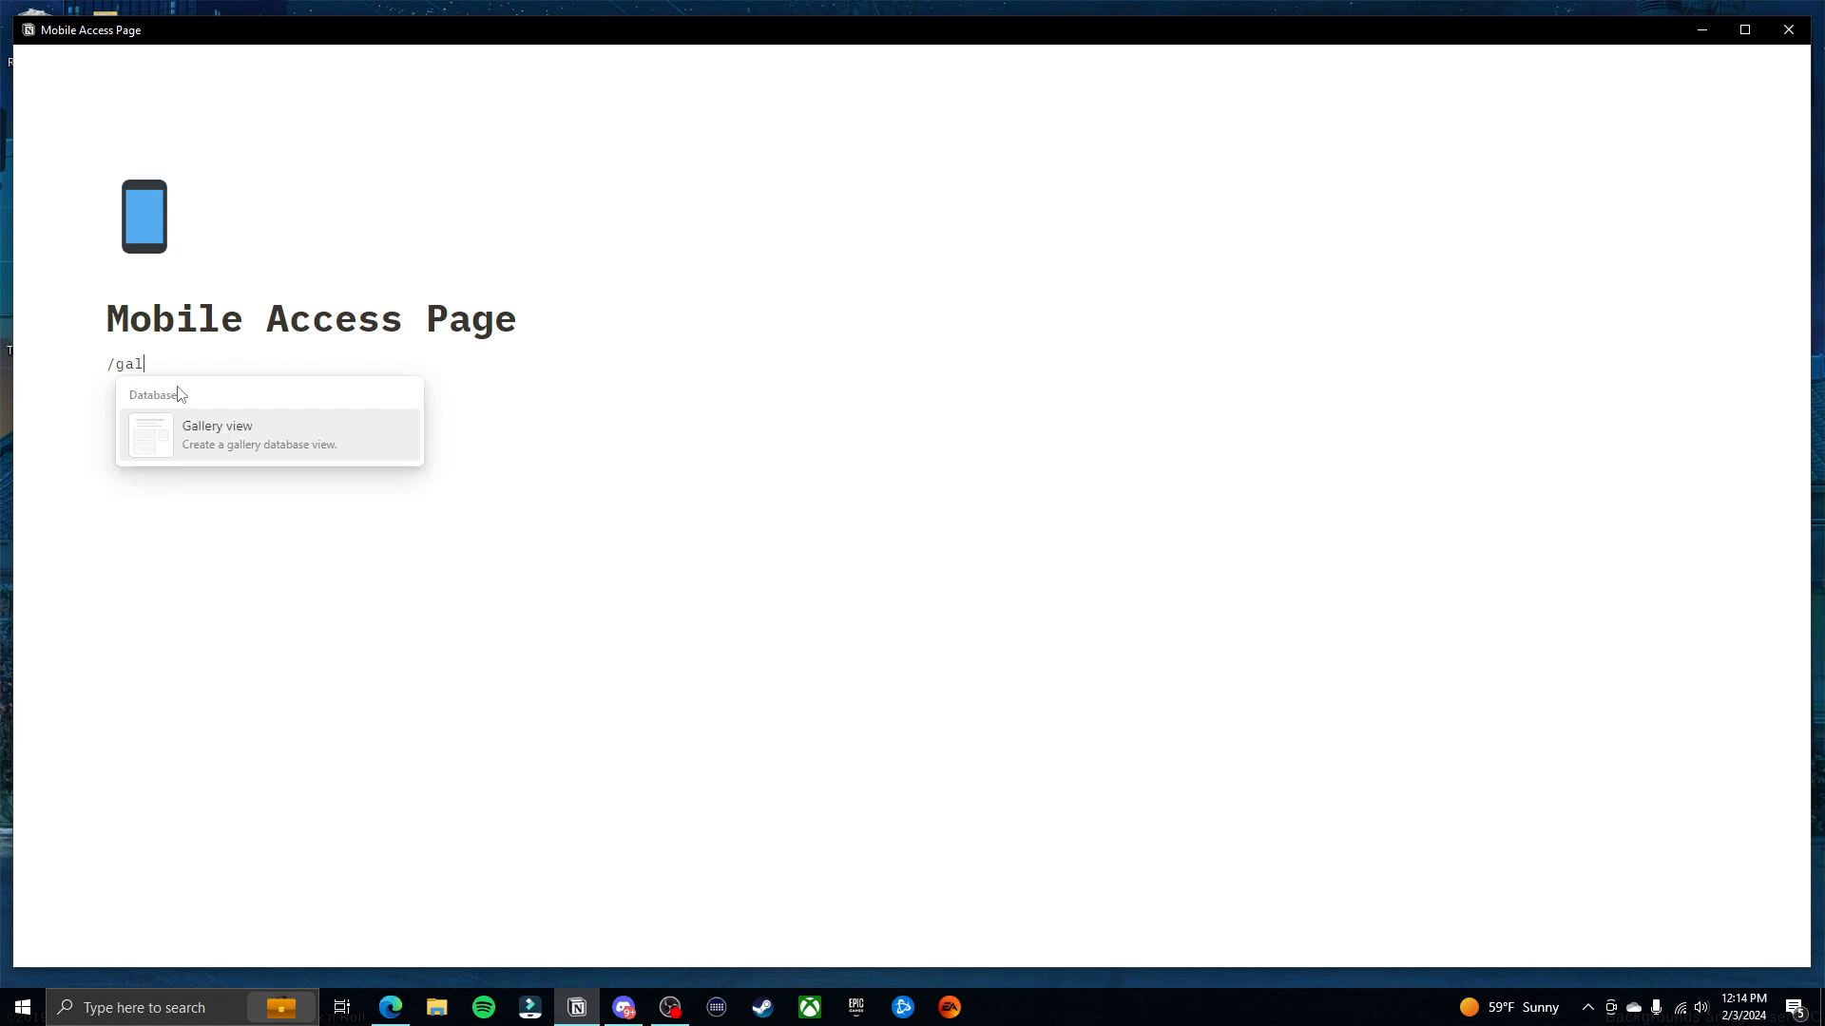
key(Return)
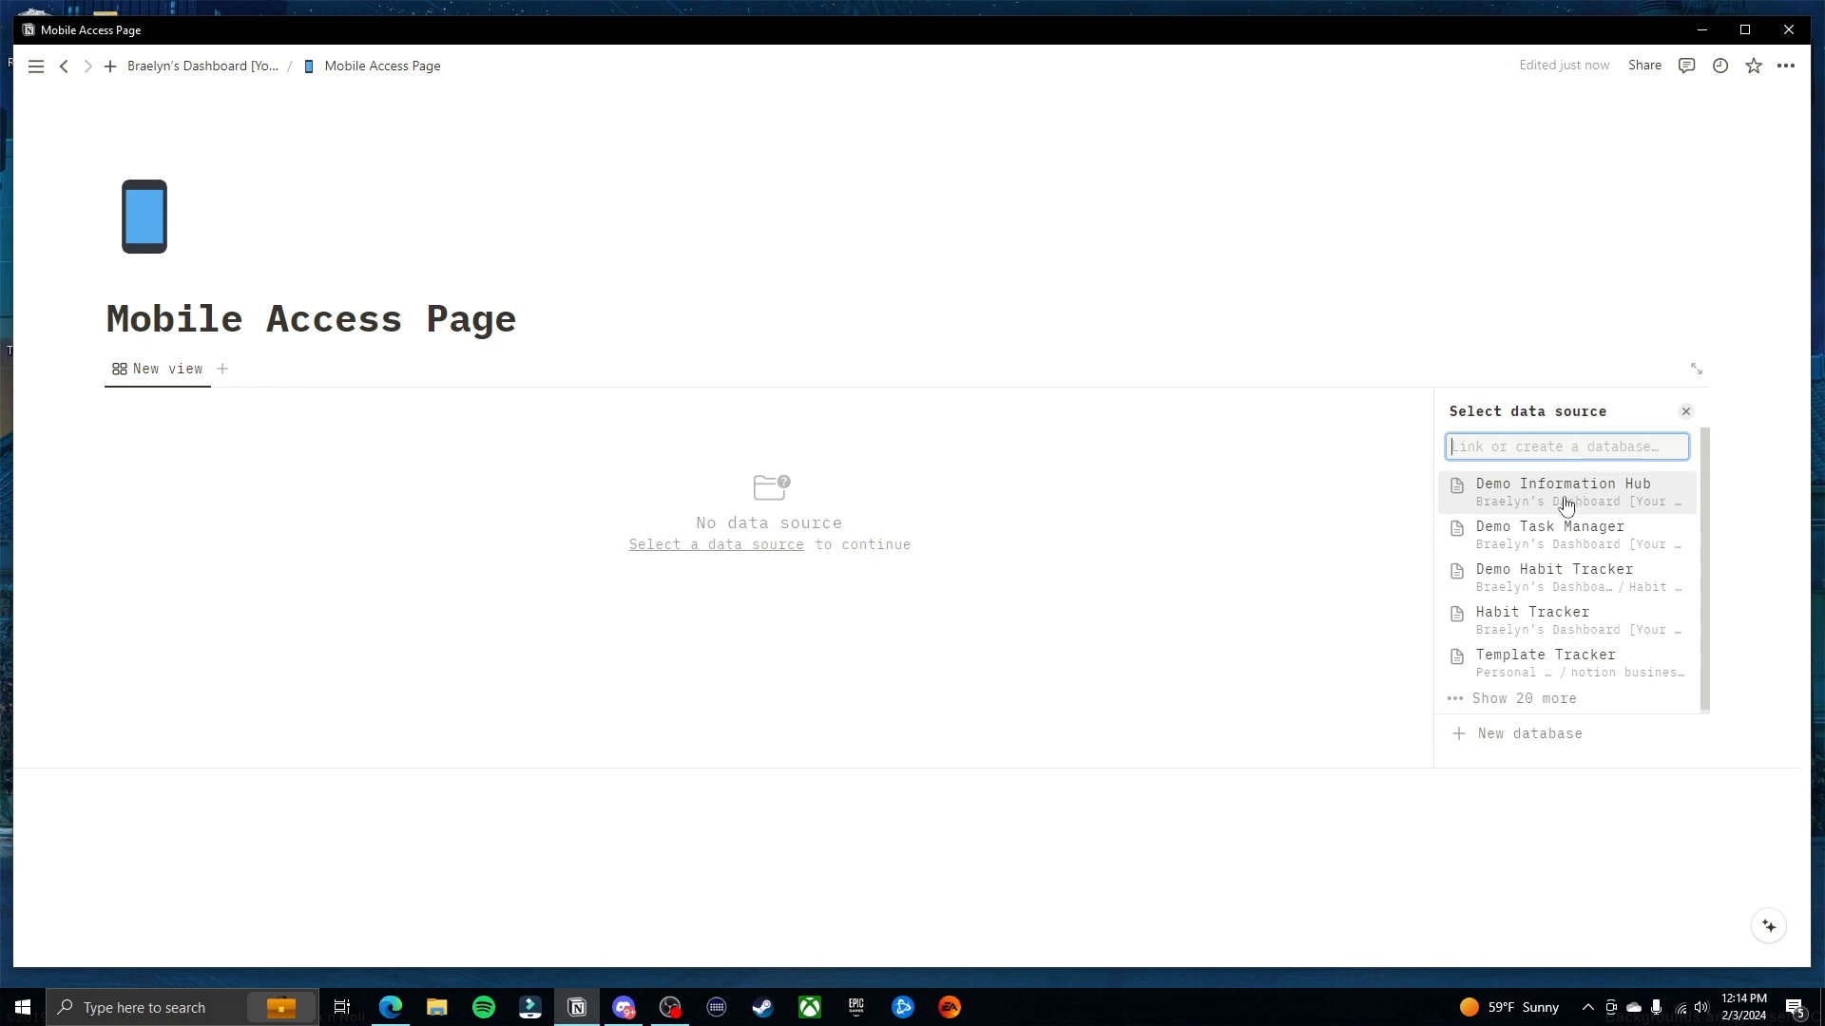
click(1567, 504)
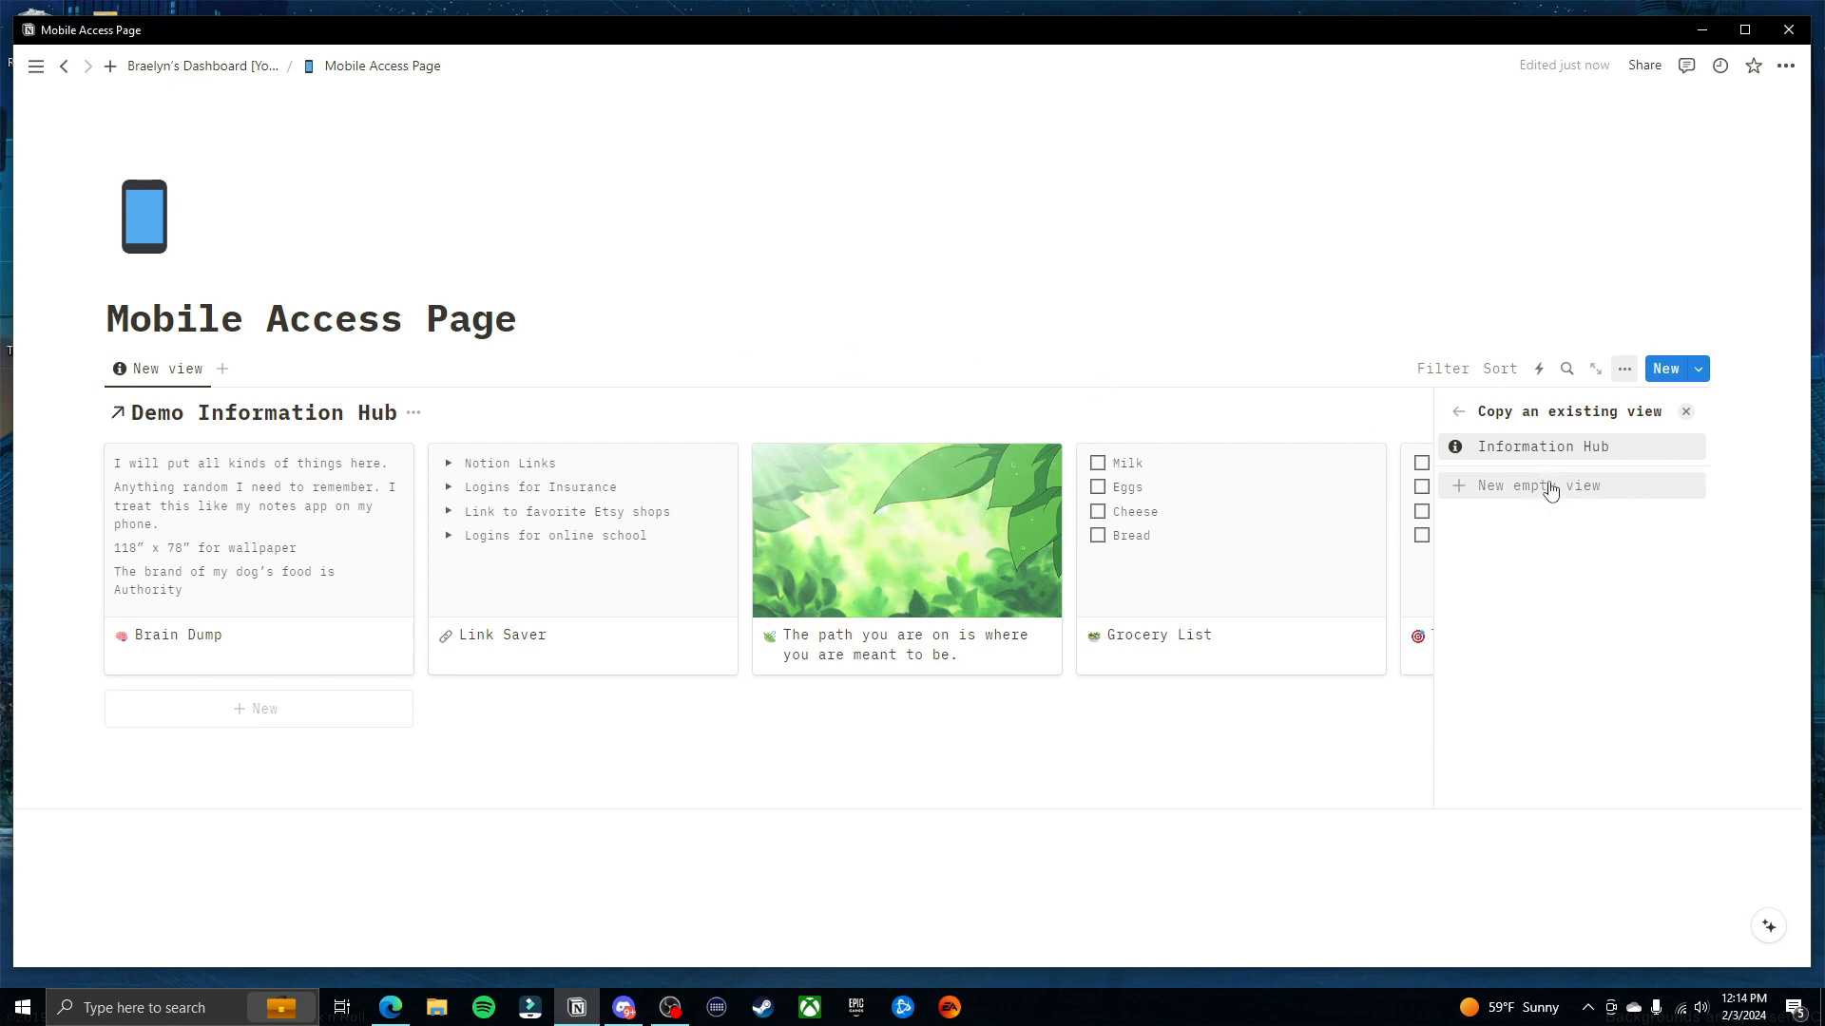
click(1551, 487)
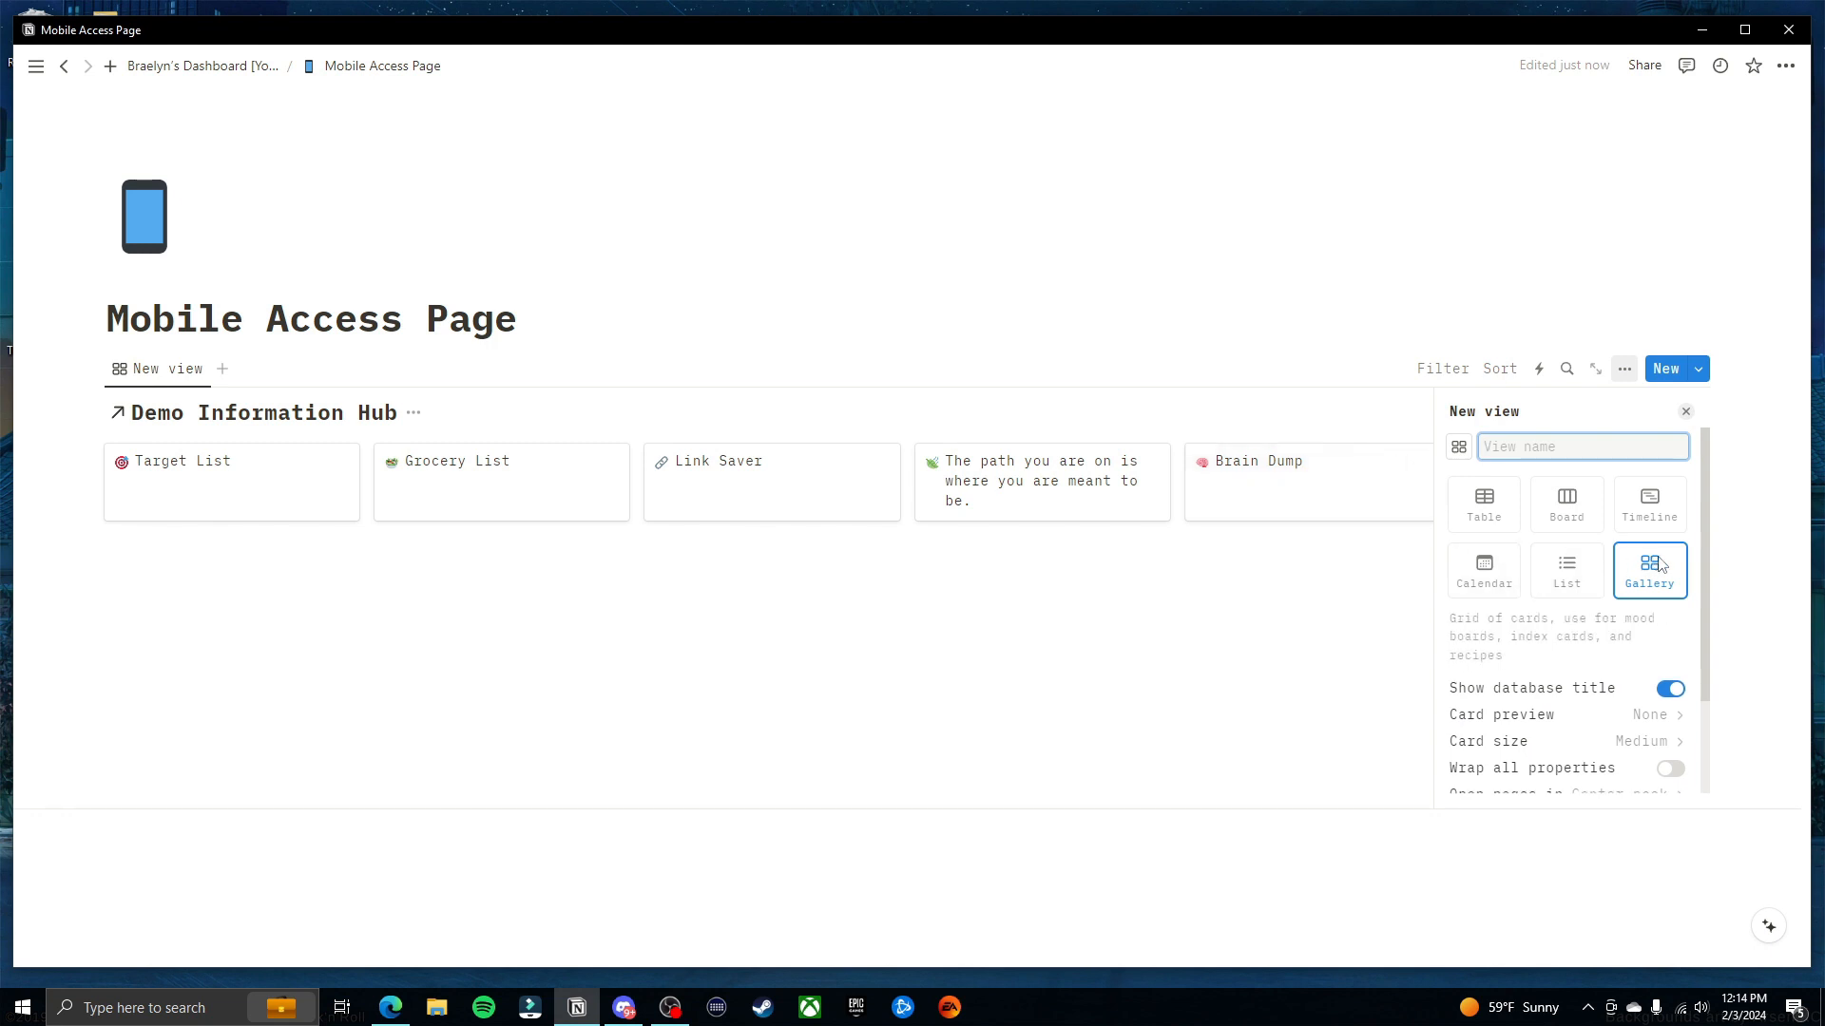
Set the new gallery's card preview to Page content and hide its database title
scroll(1551, 597, down, 2)
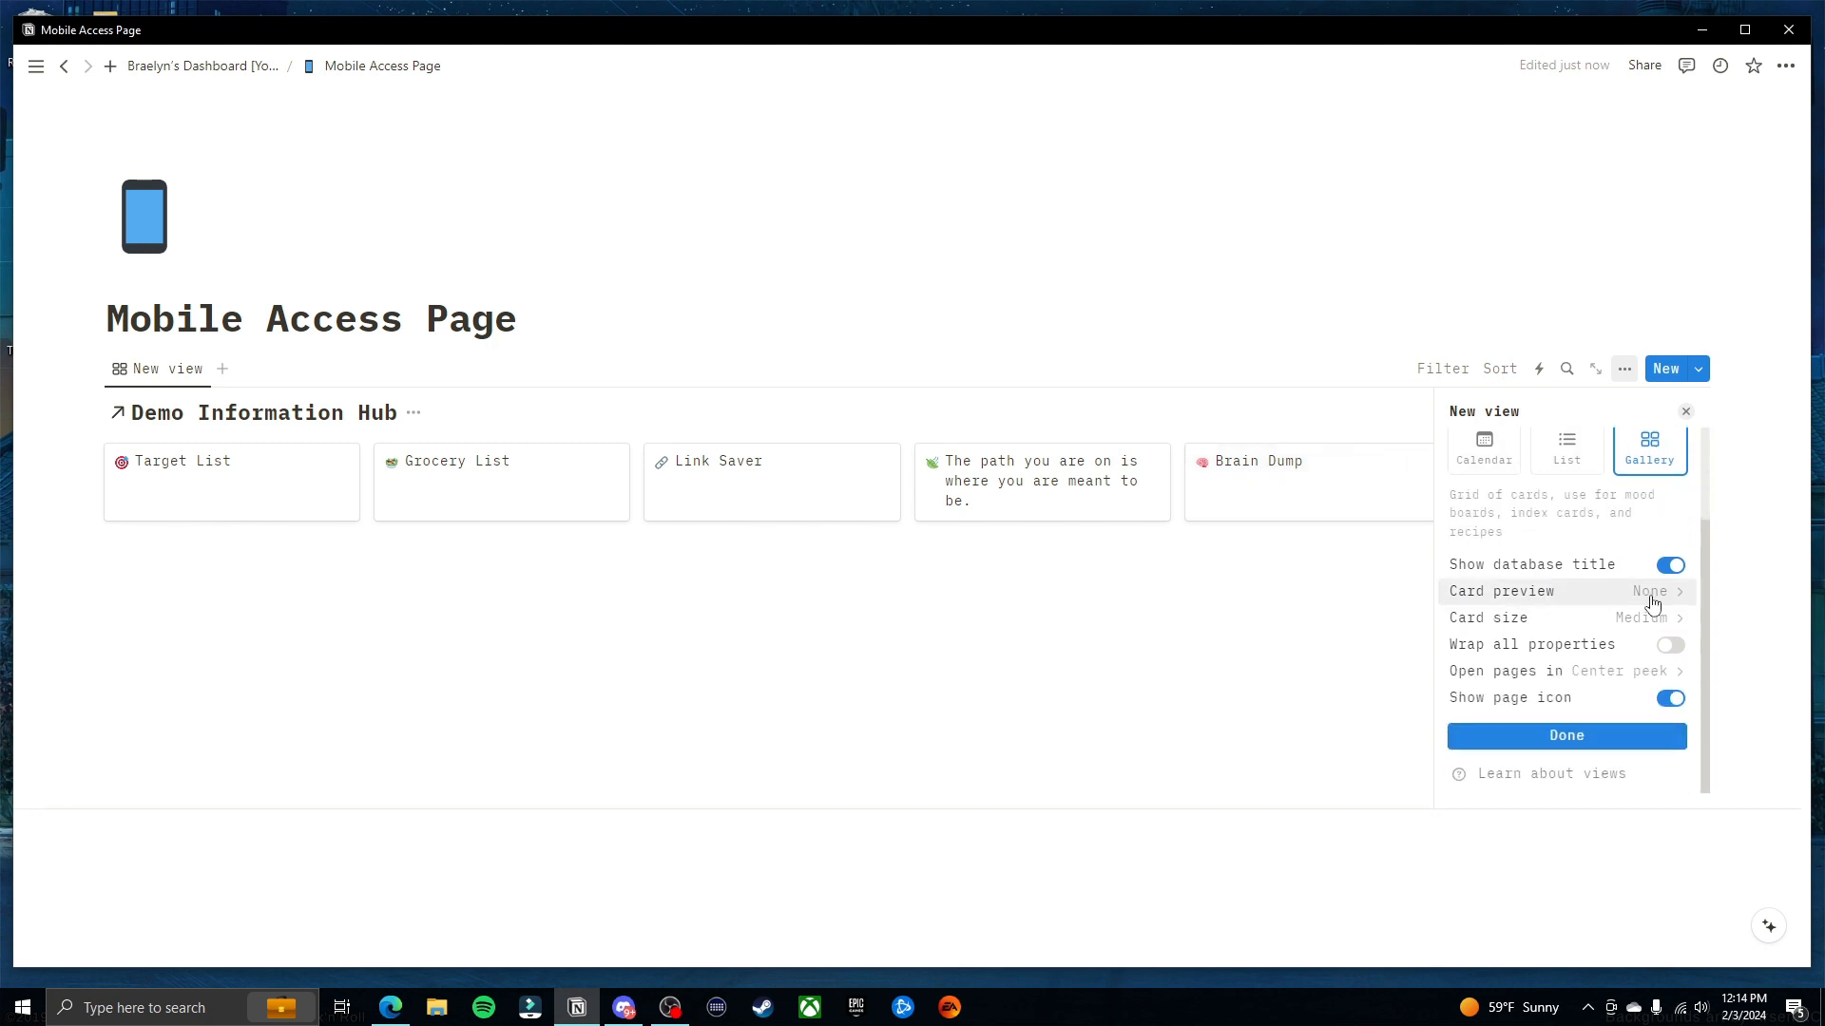
click(1652, 599)
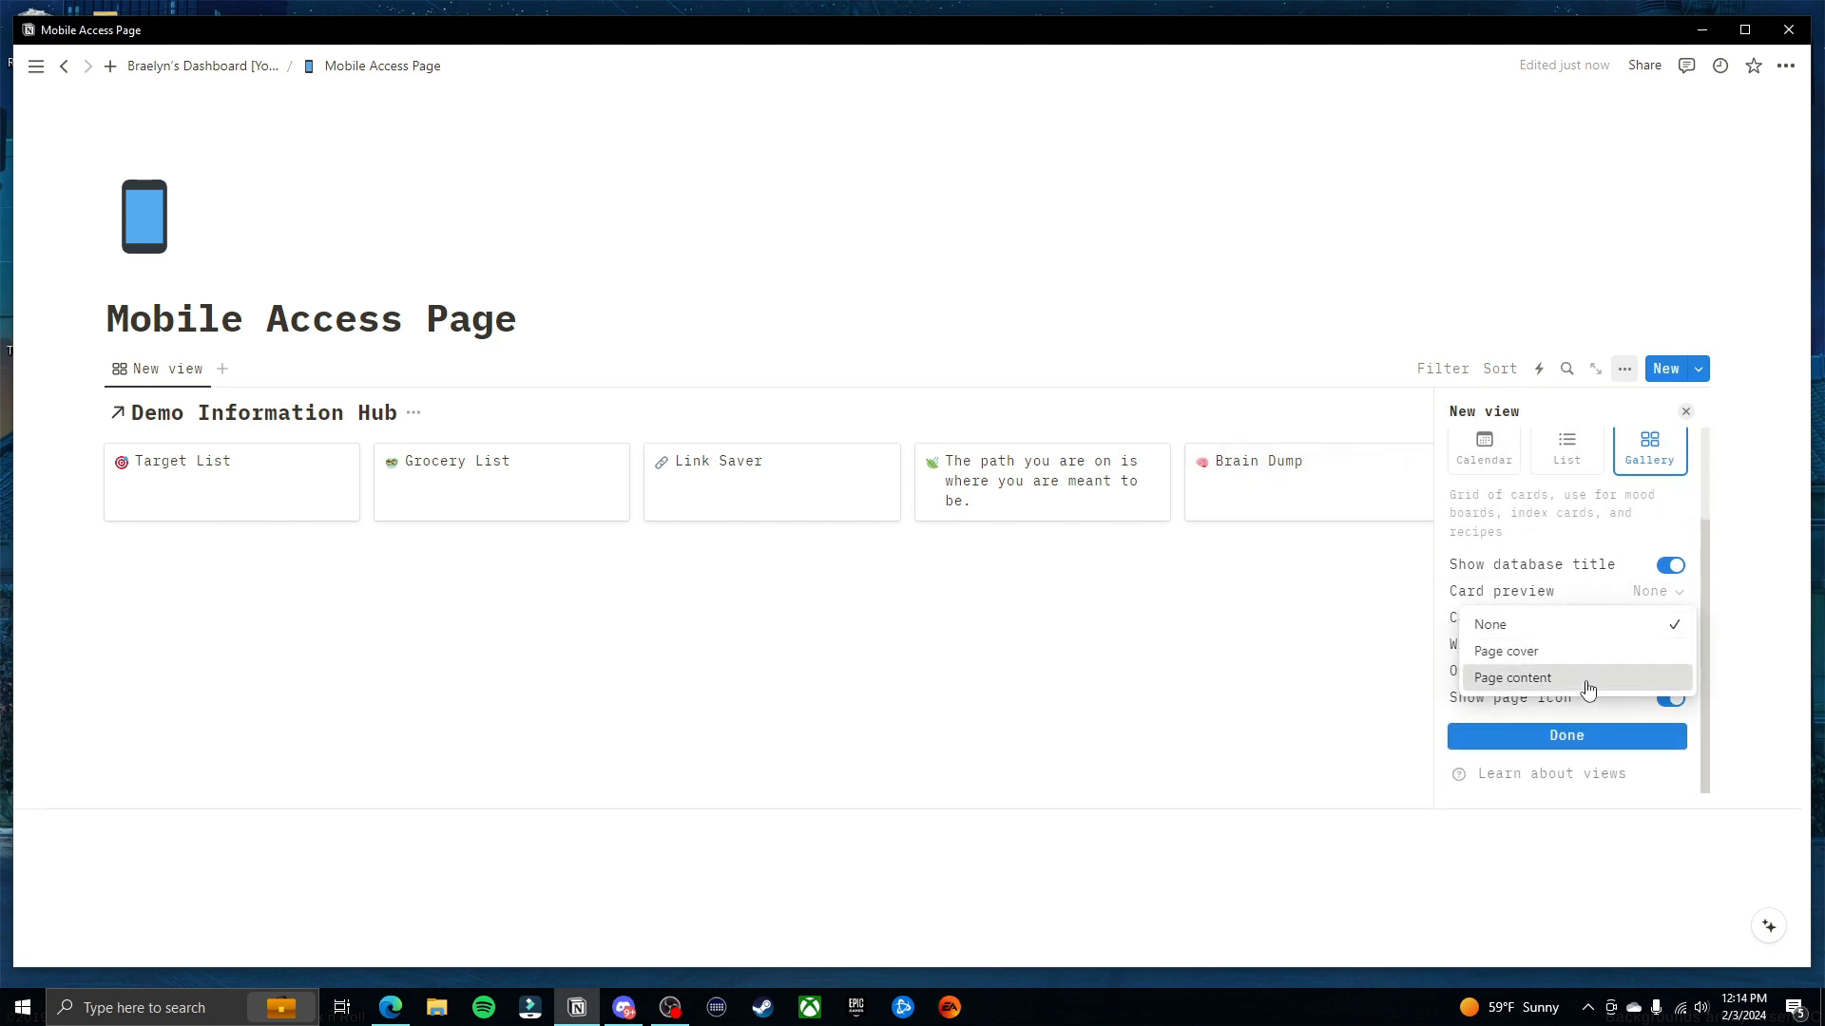
click(1588, 678)
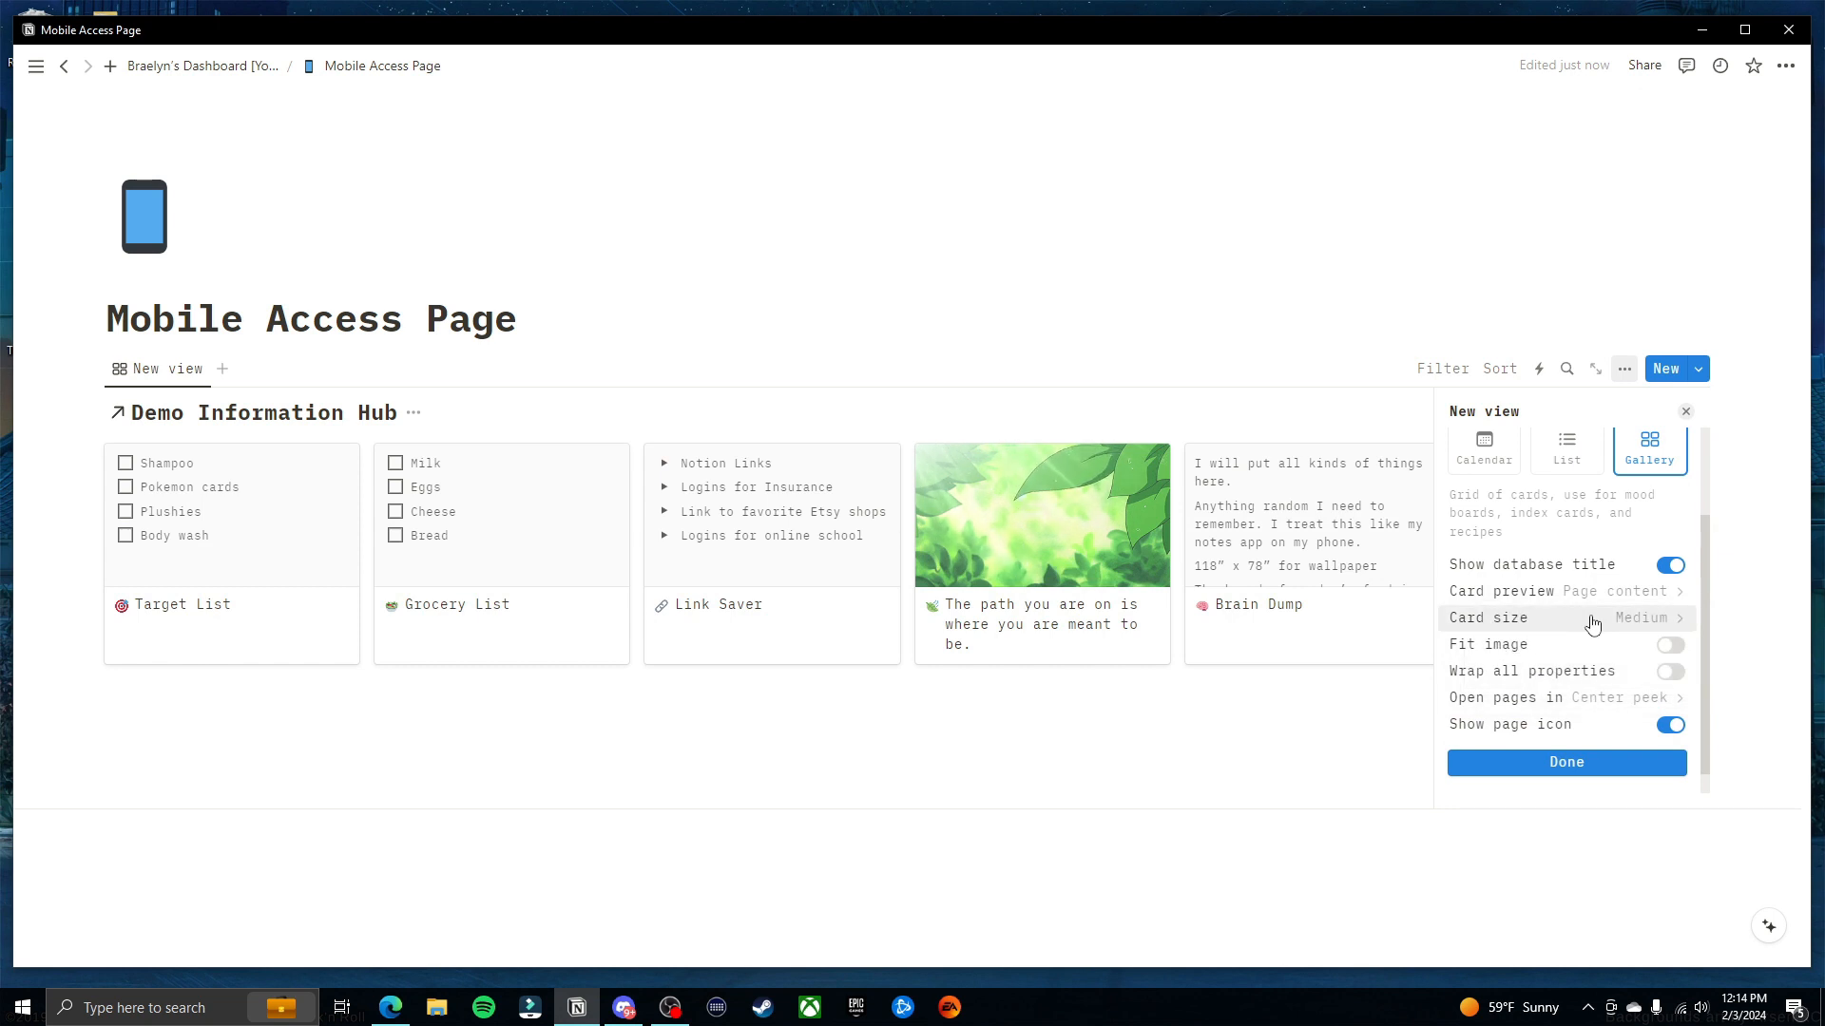
scroll(1675, 668, up, 1)
click(1673, 662)
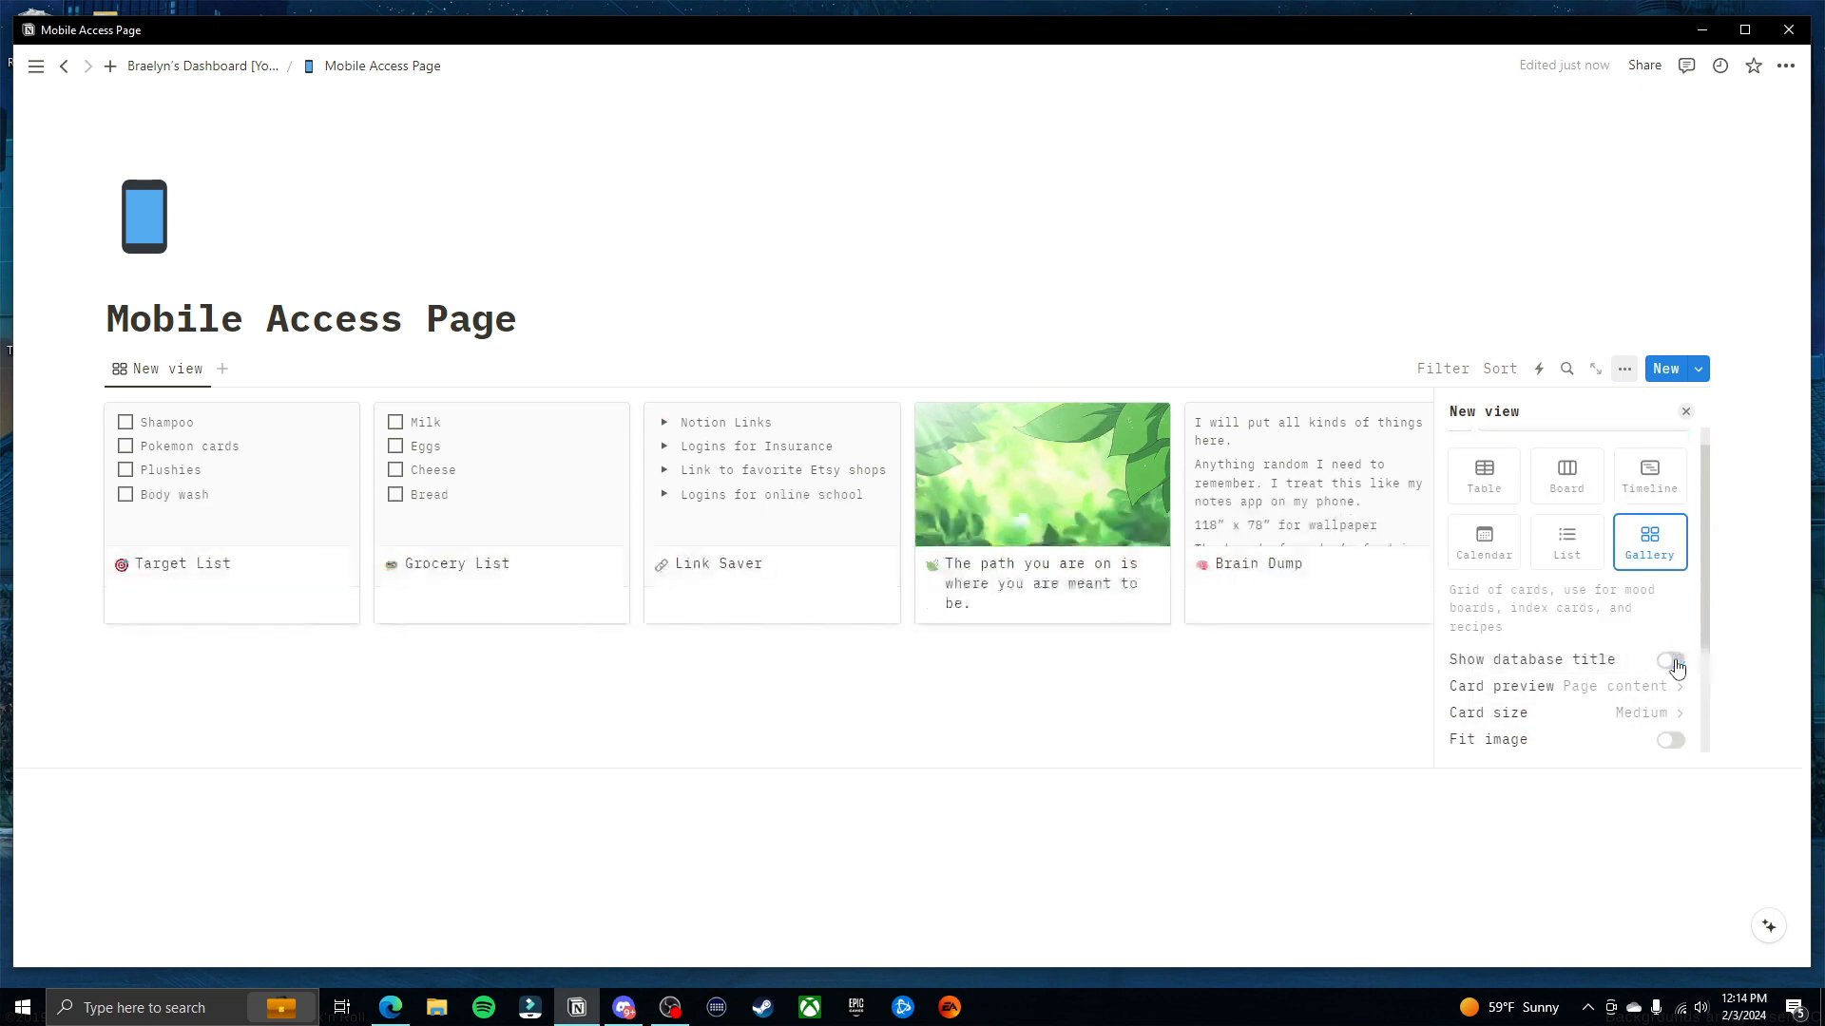
click(1162, 698)
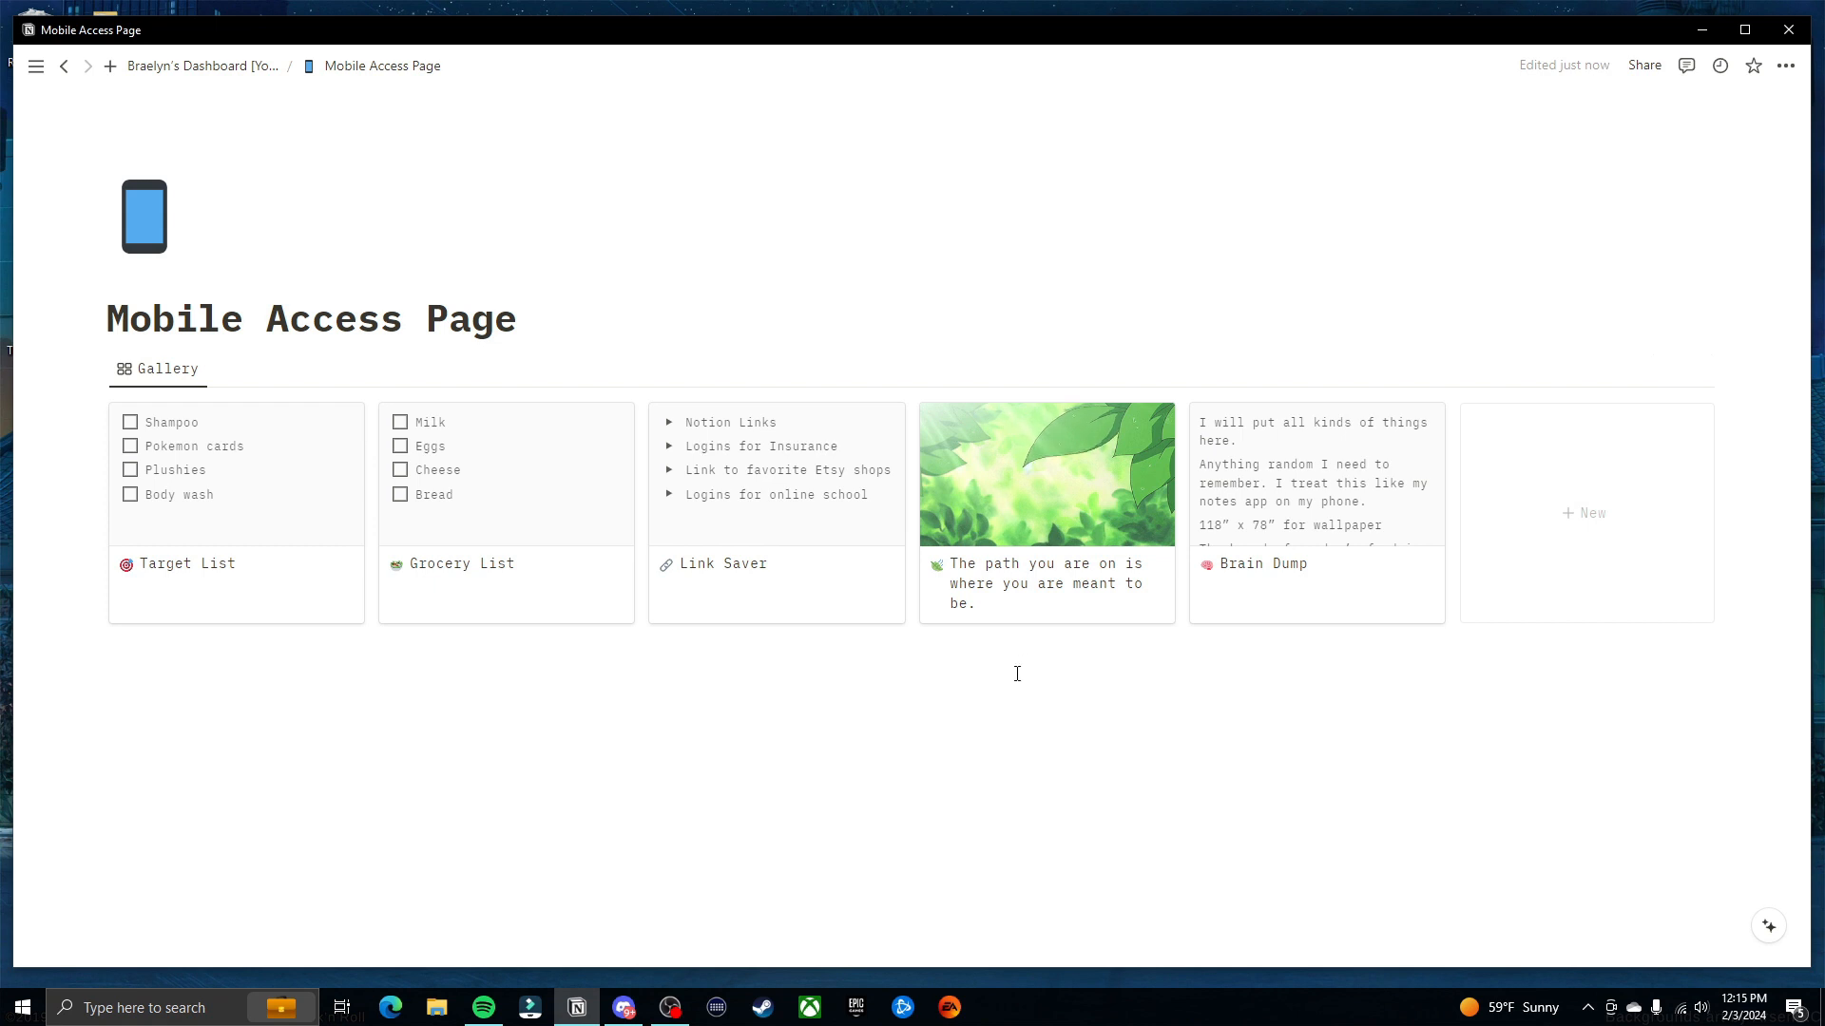
Filter the gallery on the Mobile Access Page to entries whose Category contains Mobile Page
click(1418, 374)
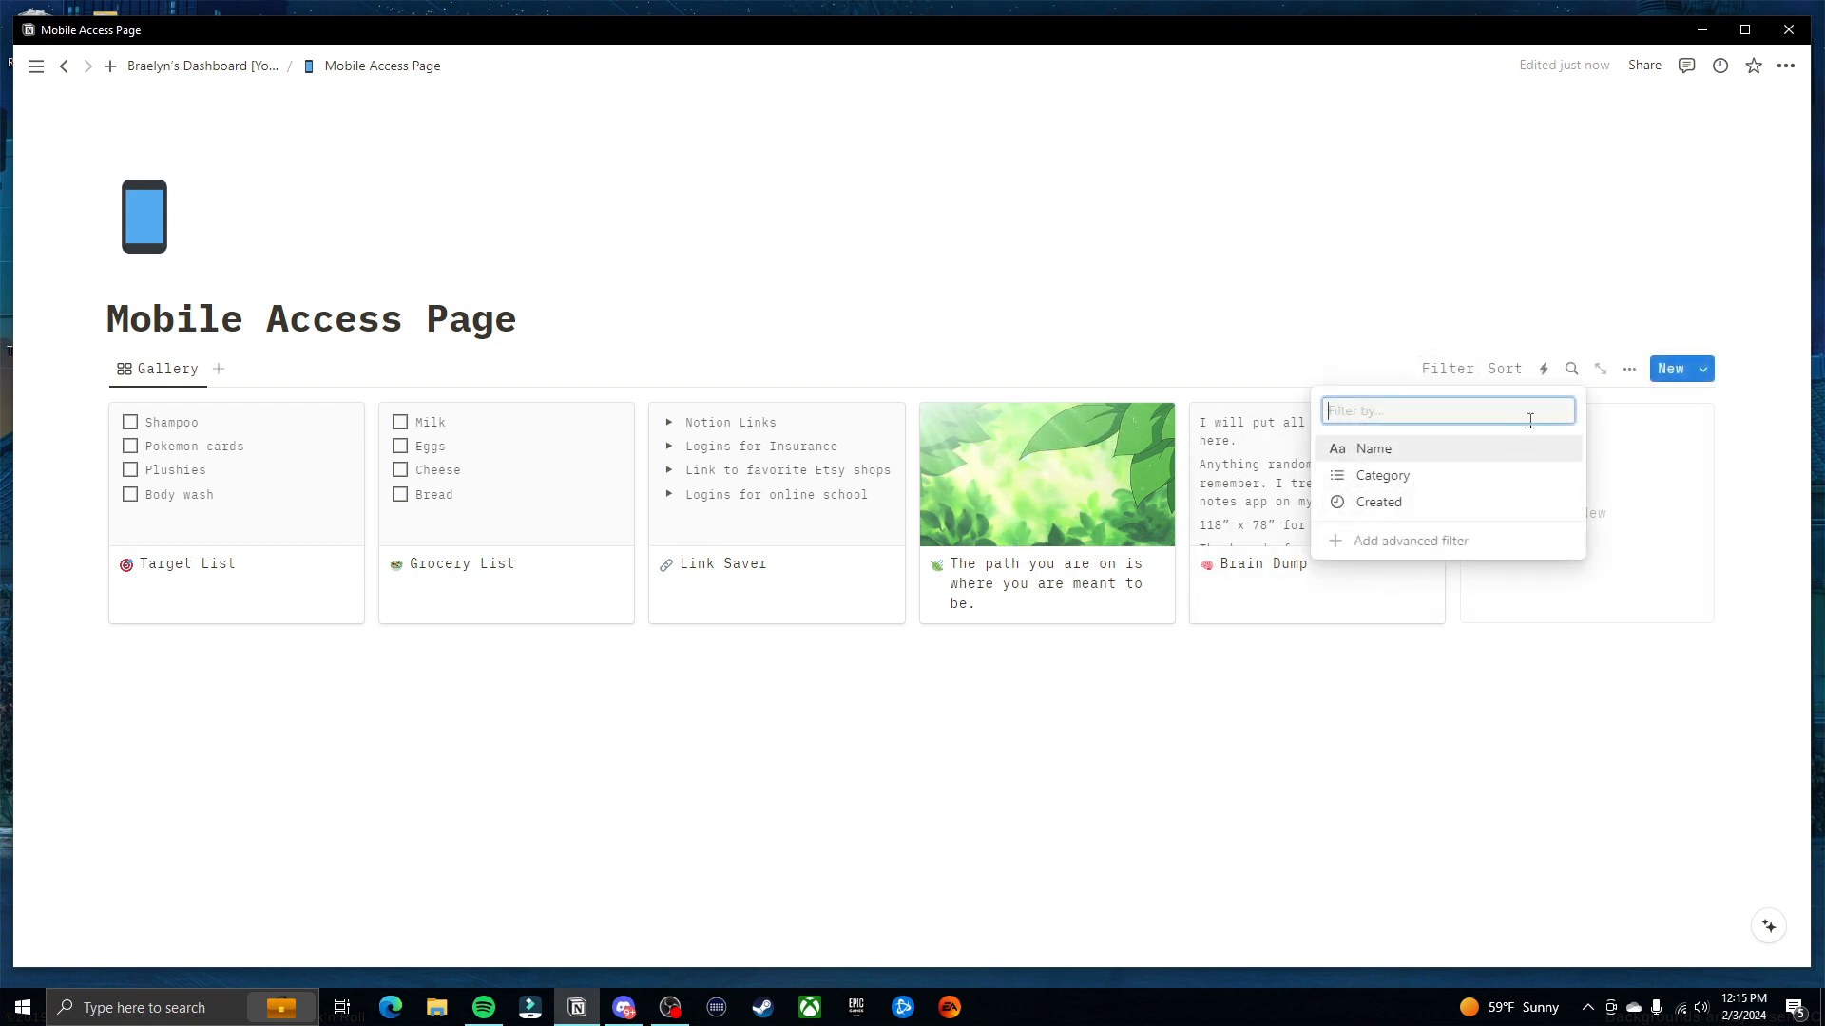
click(1438, 478)
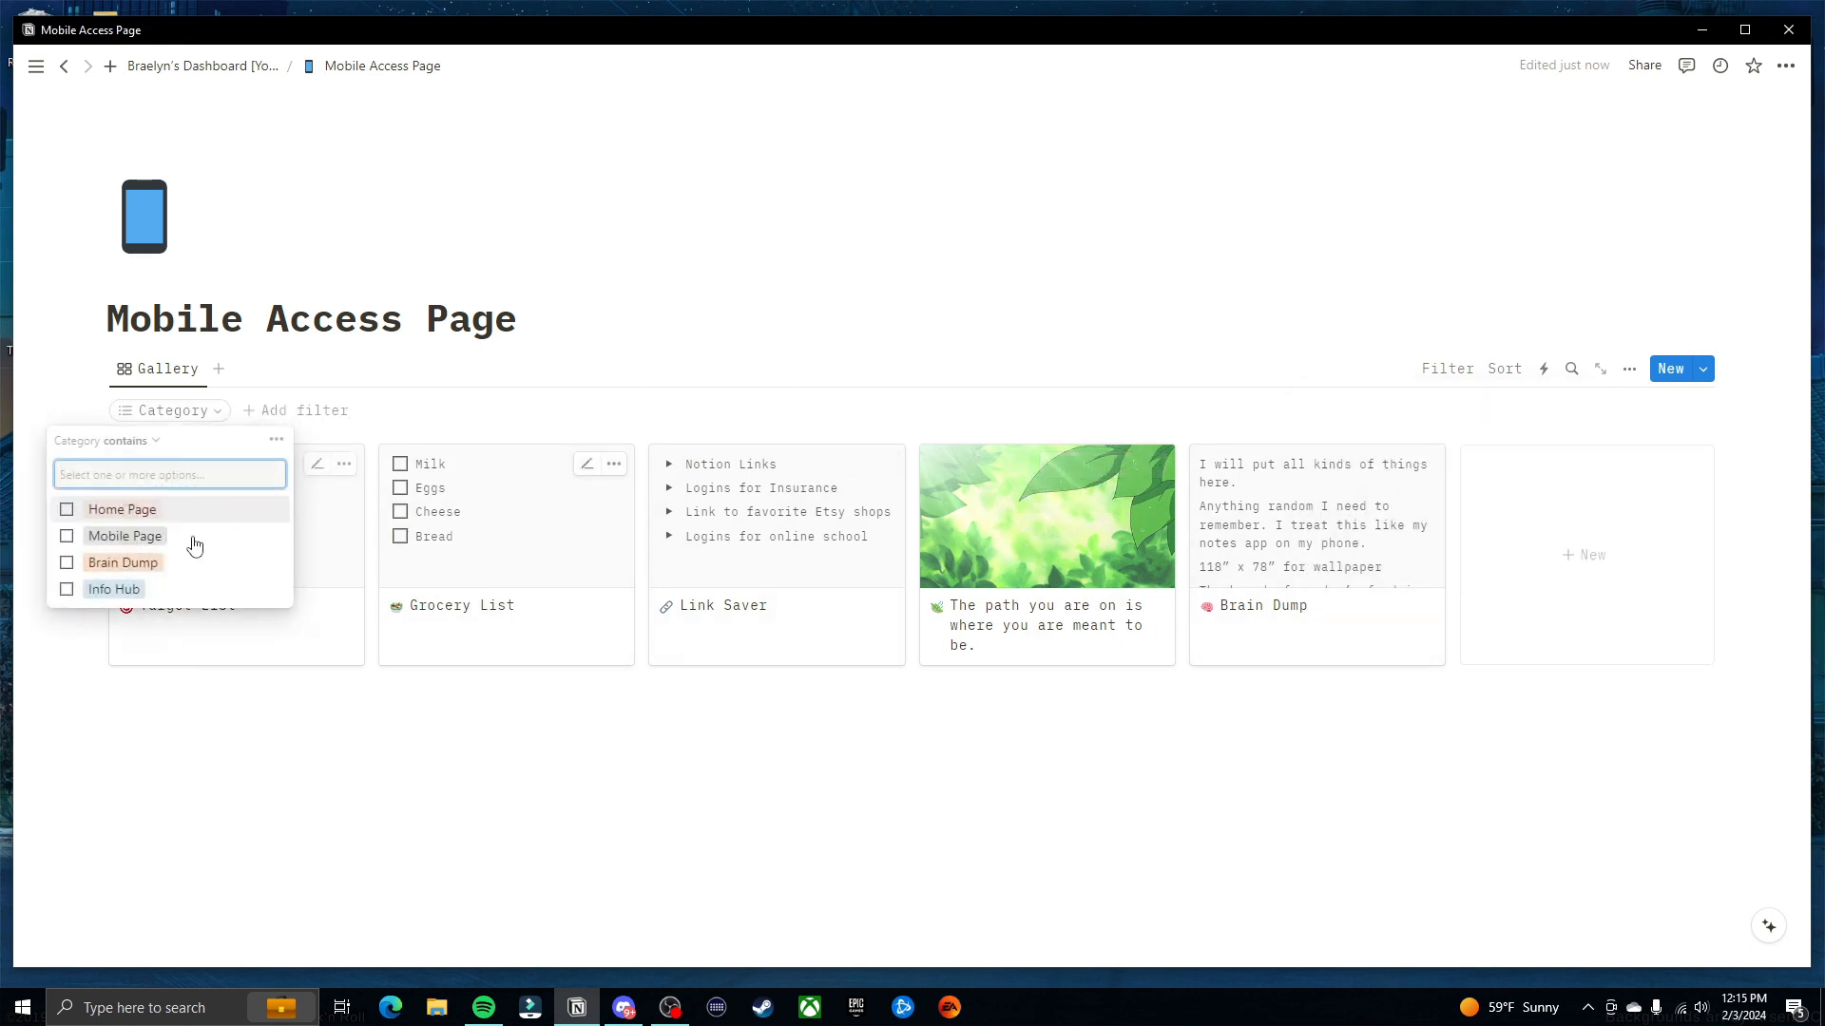
click(194, 545)
click(741, 727)
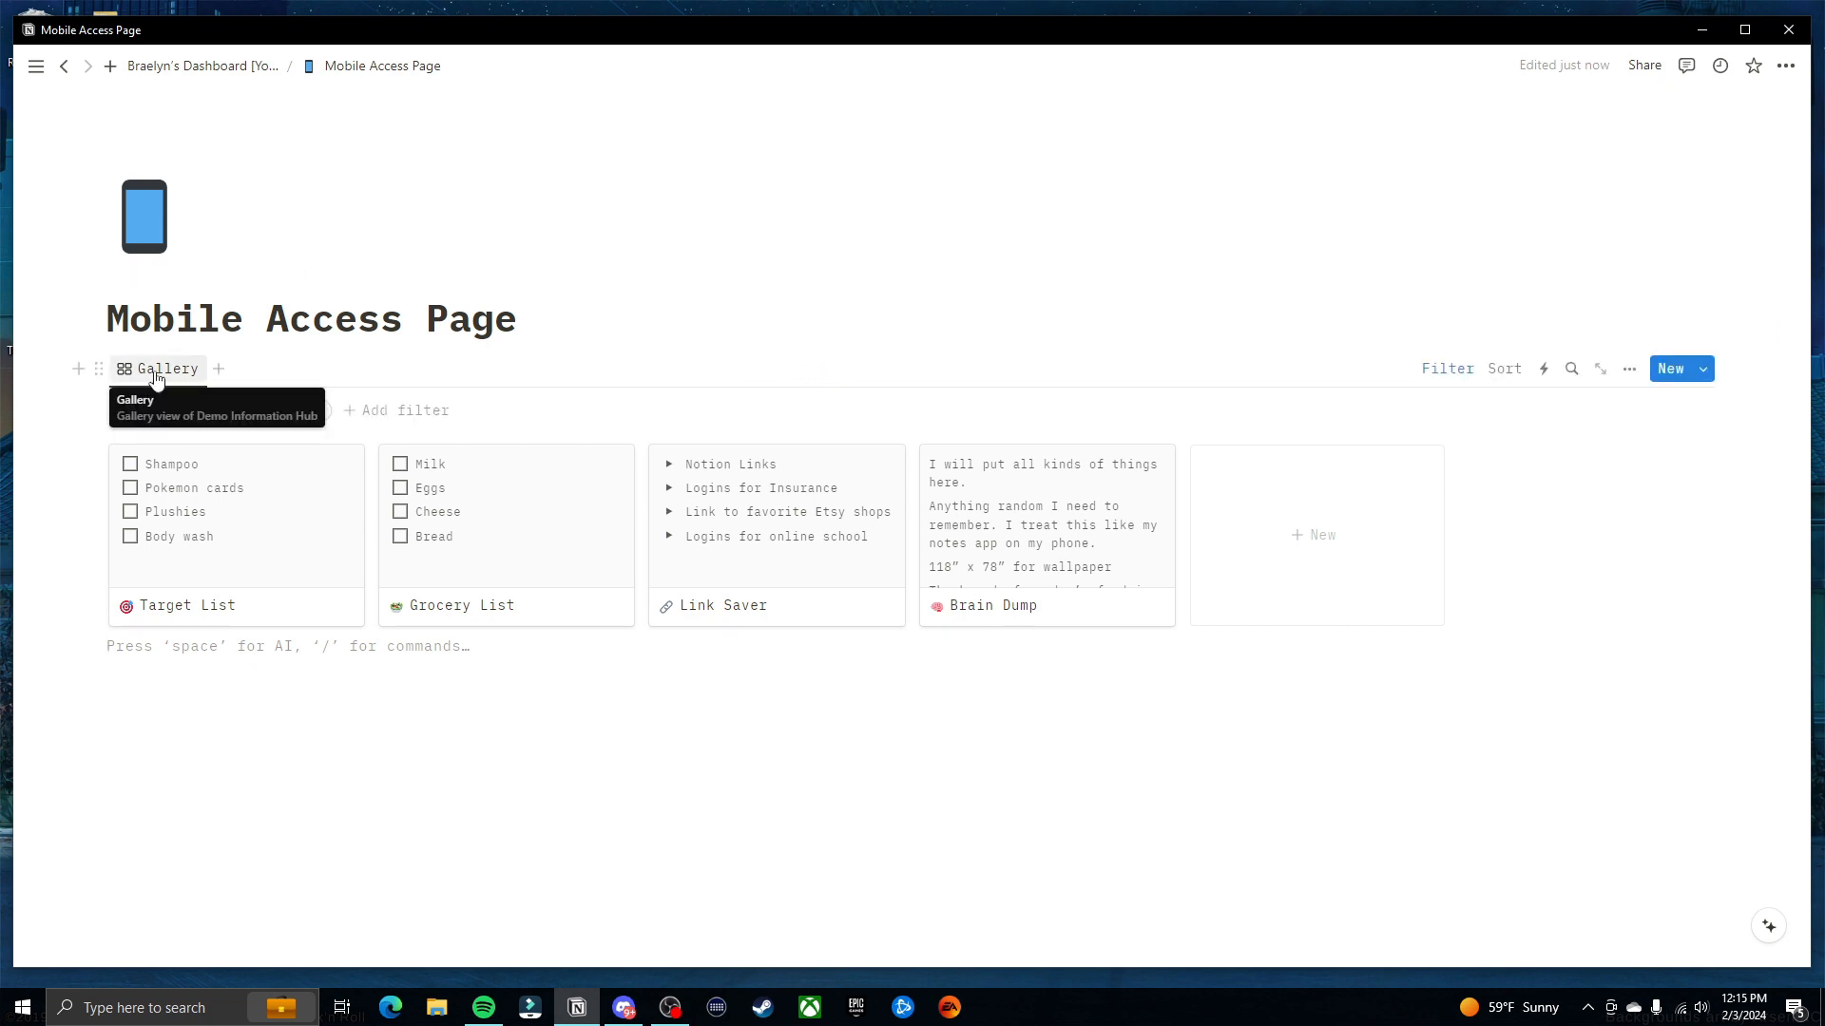
Rename the gallery view Mobile Info Hub and give it the info icon
click(160, 369)
click(249, 432)
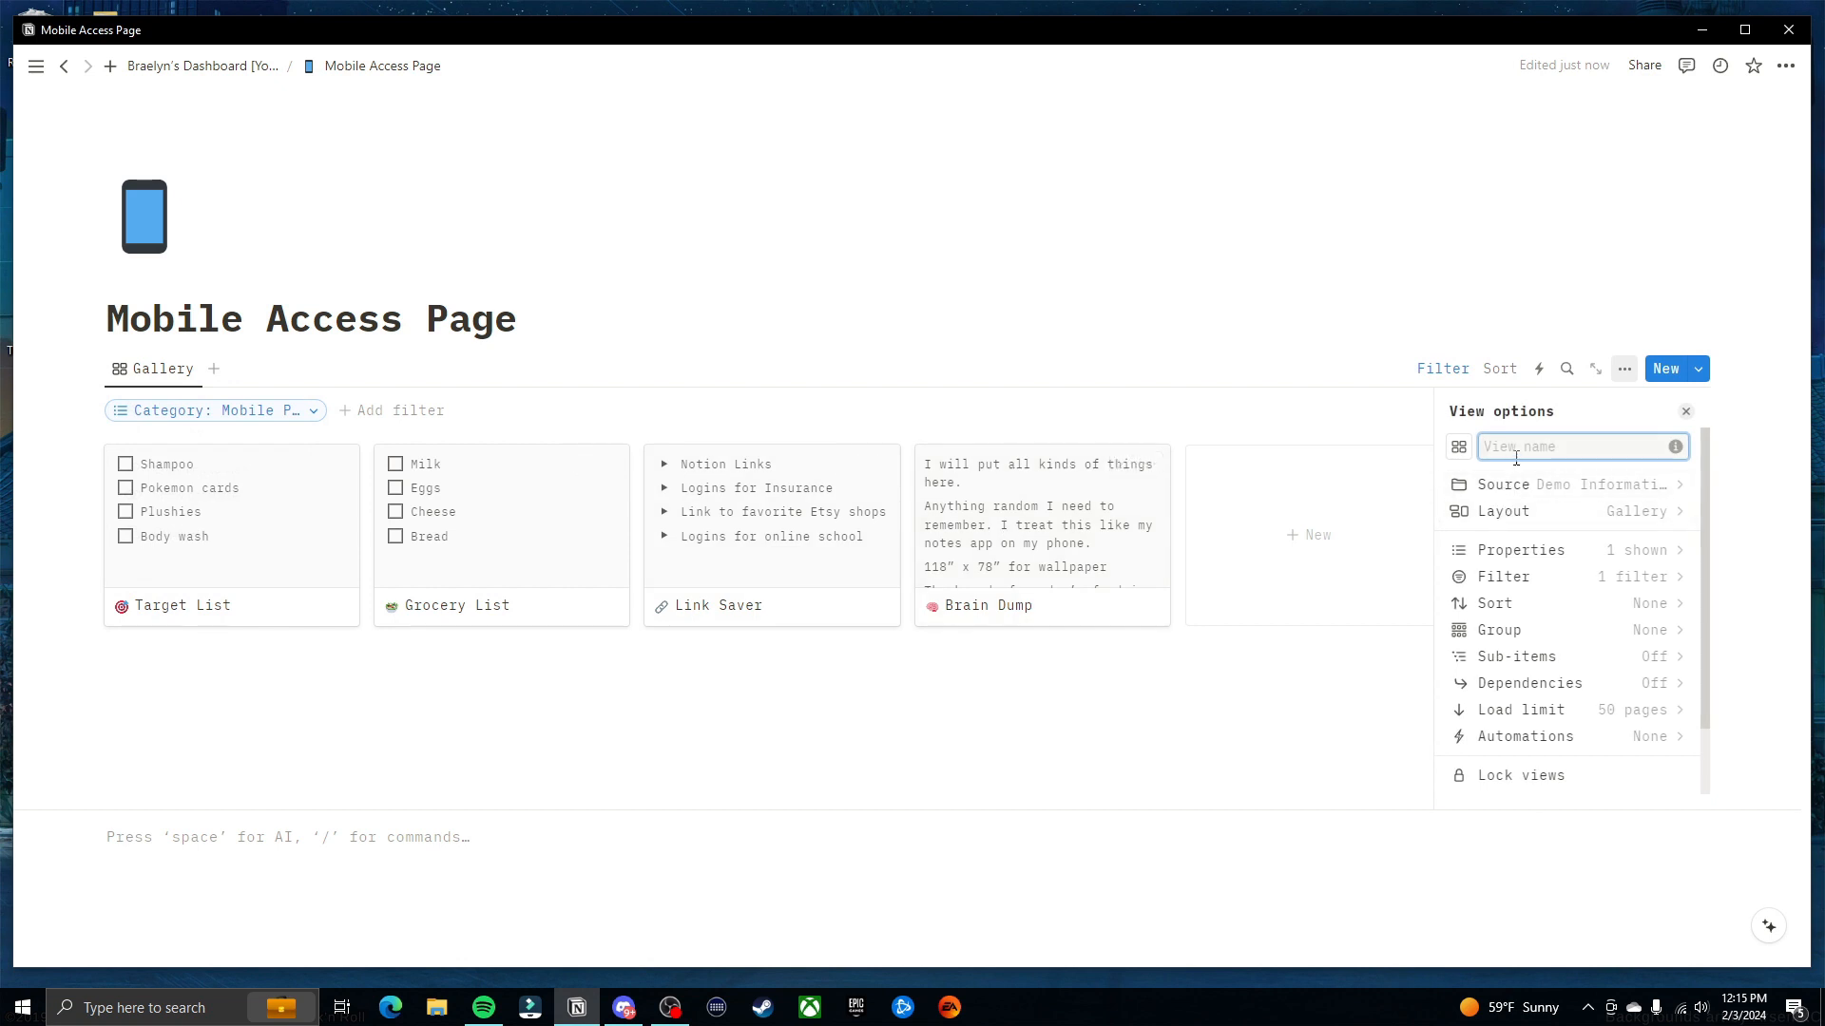
text(Mb)
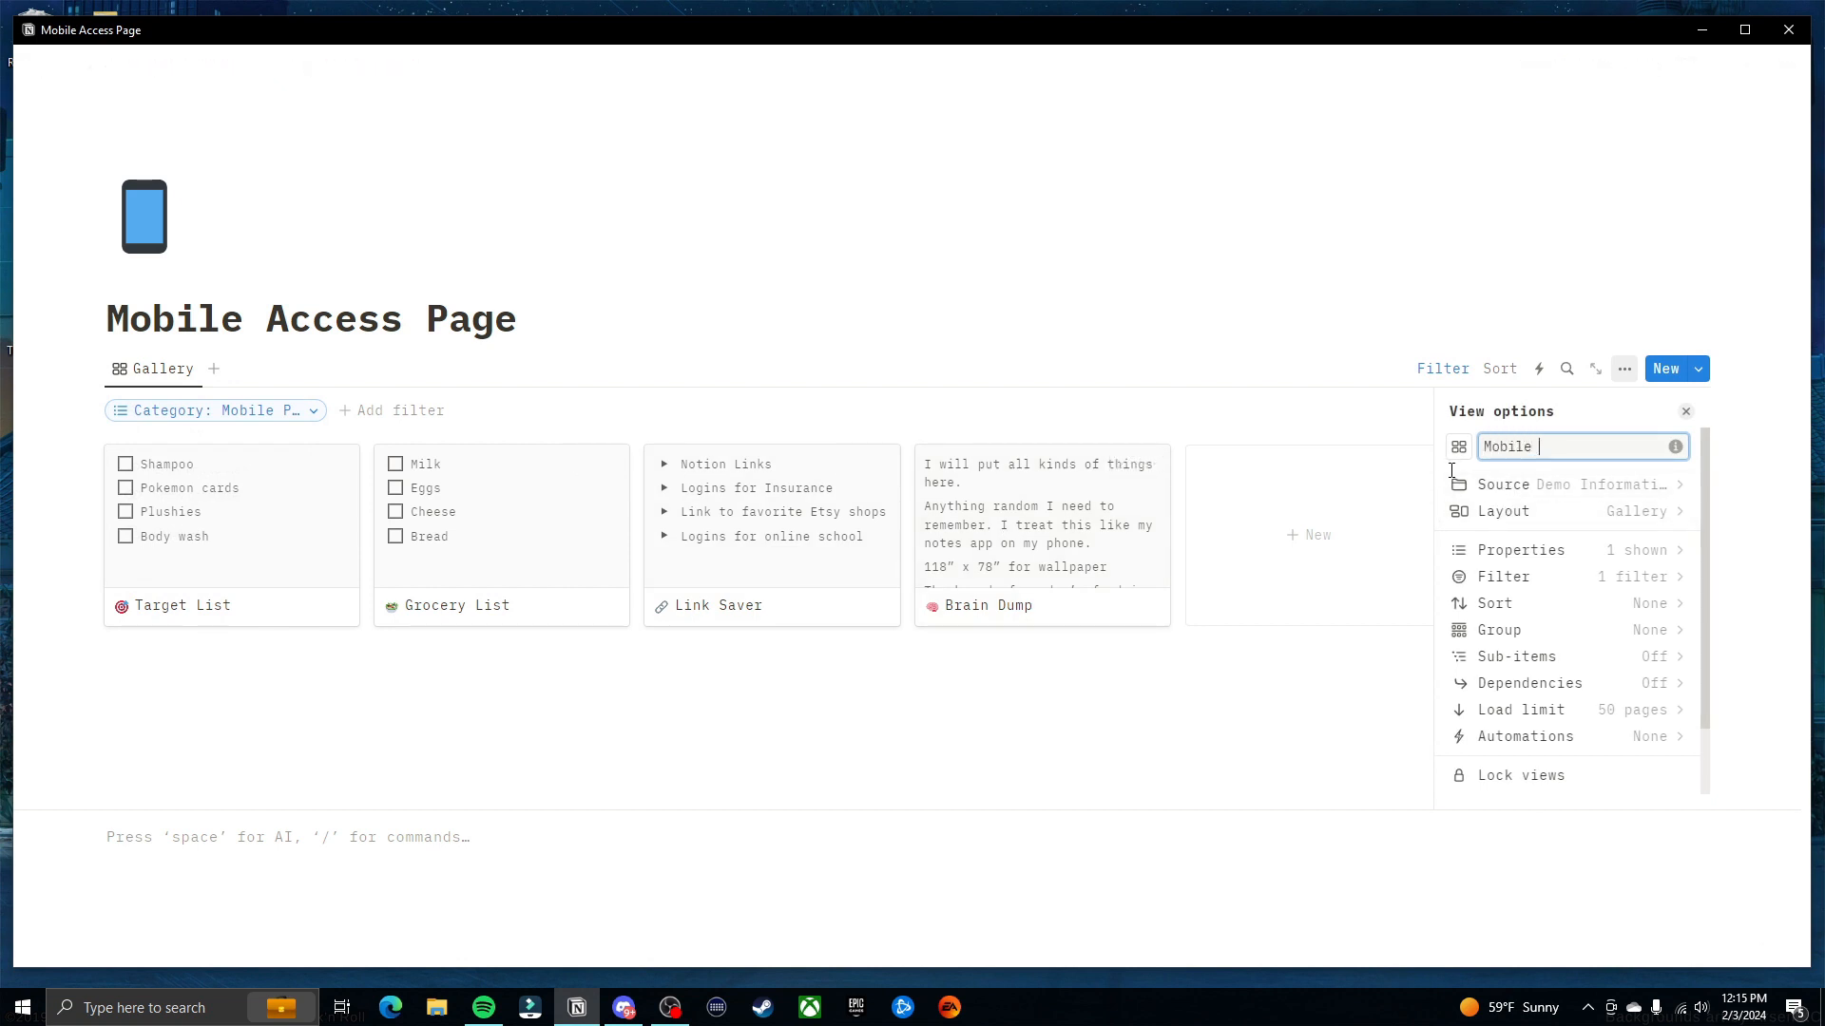
key(Return)
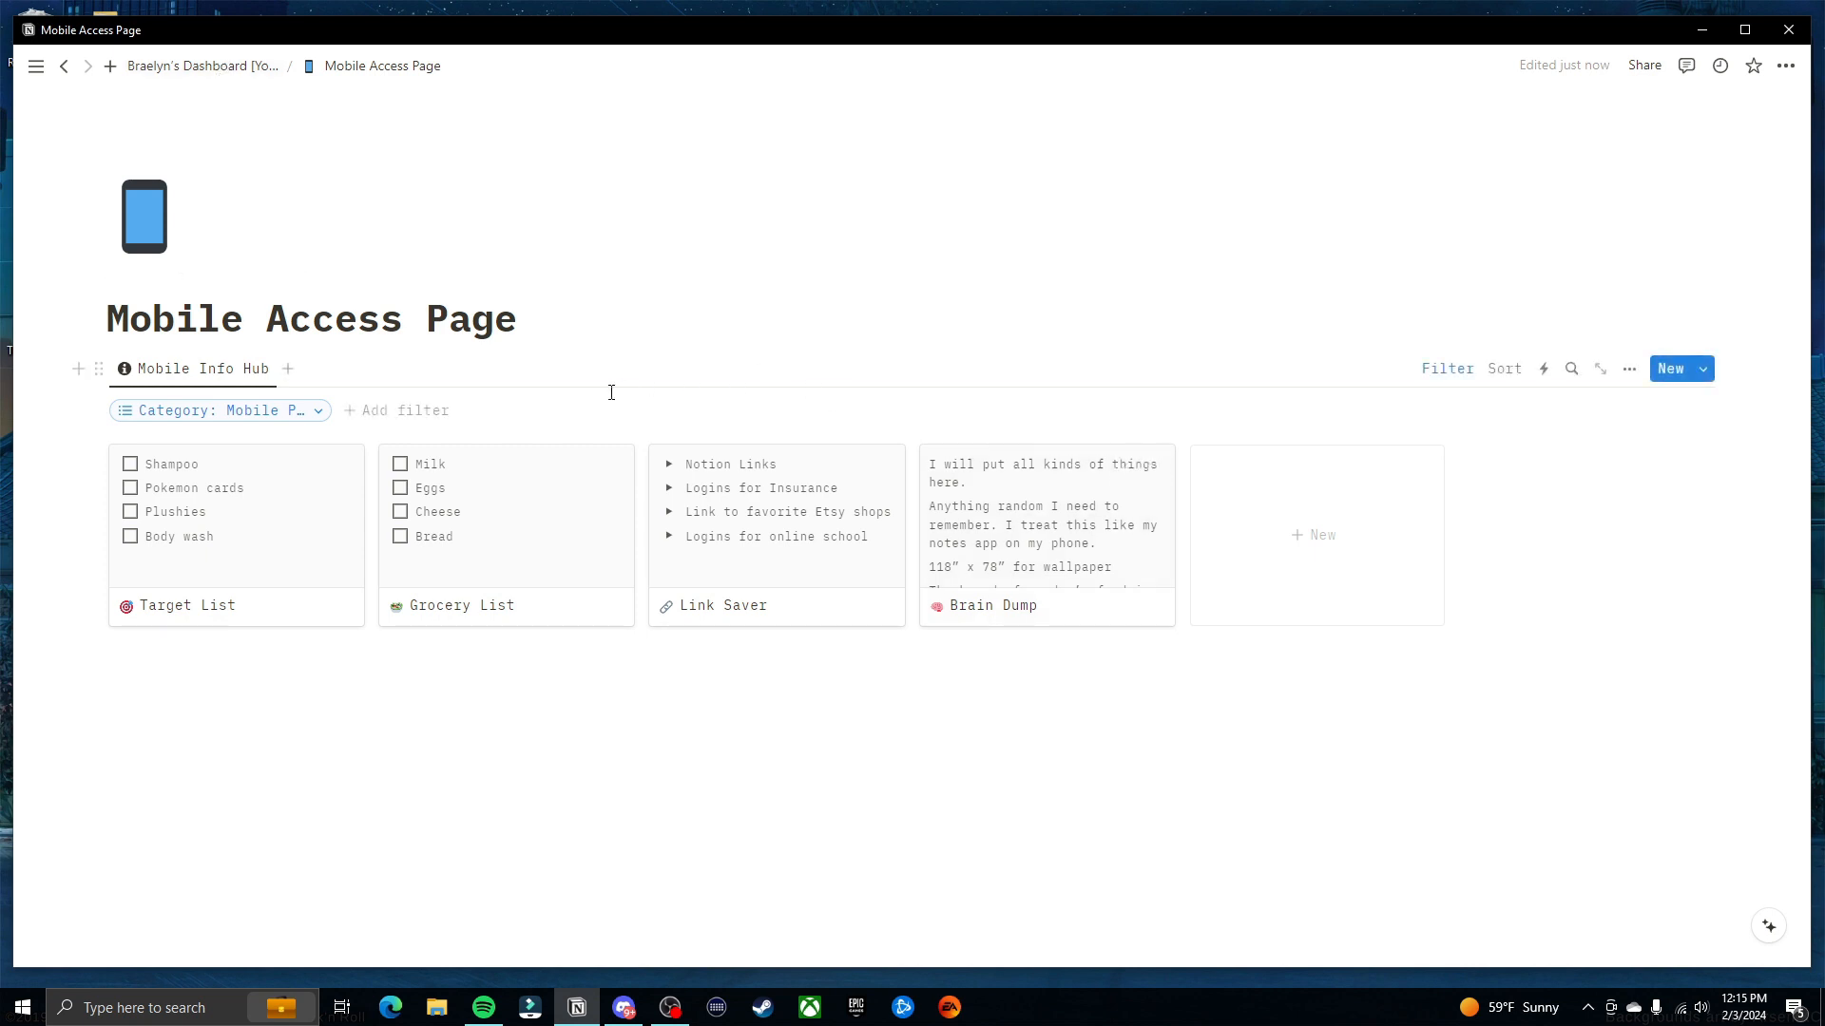
click(296, 411)
Insert a button block between the Mobile Access Page title and the Mobile Info Hub gallery
click(641, 371)
key(Return)
text(/but)
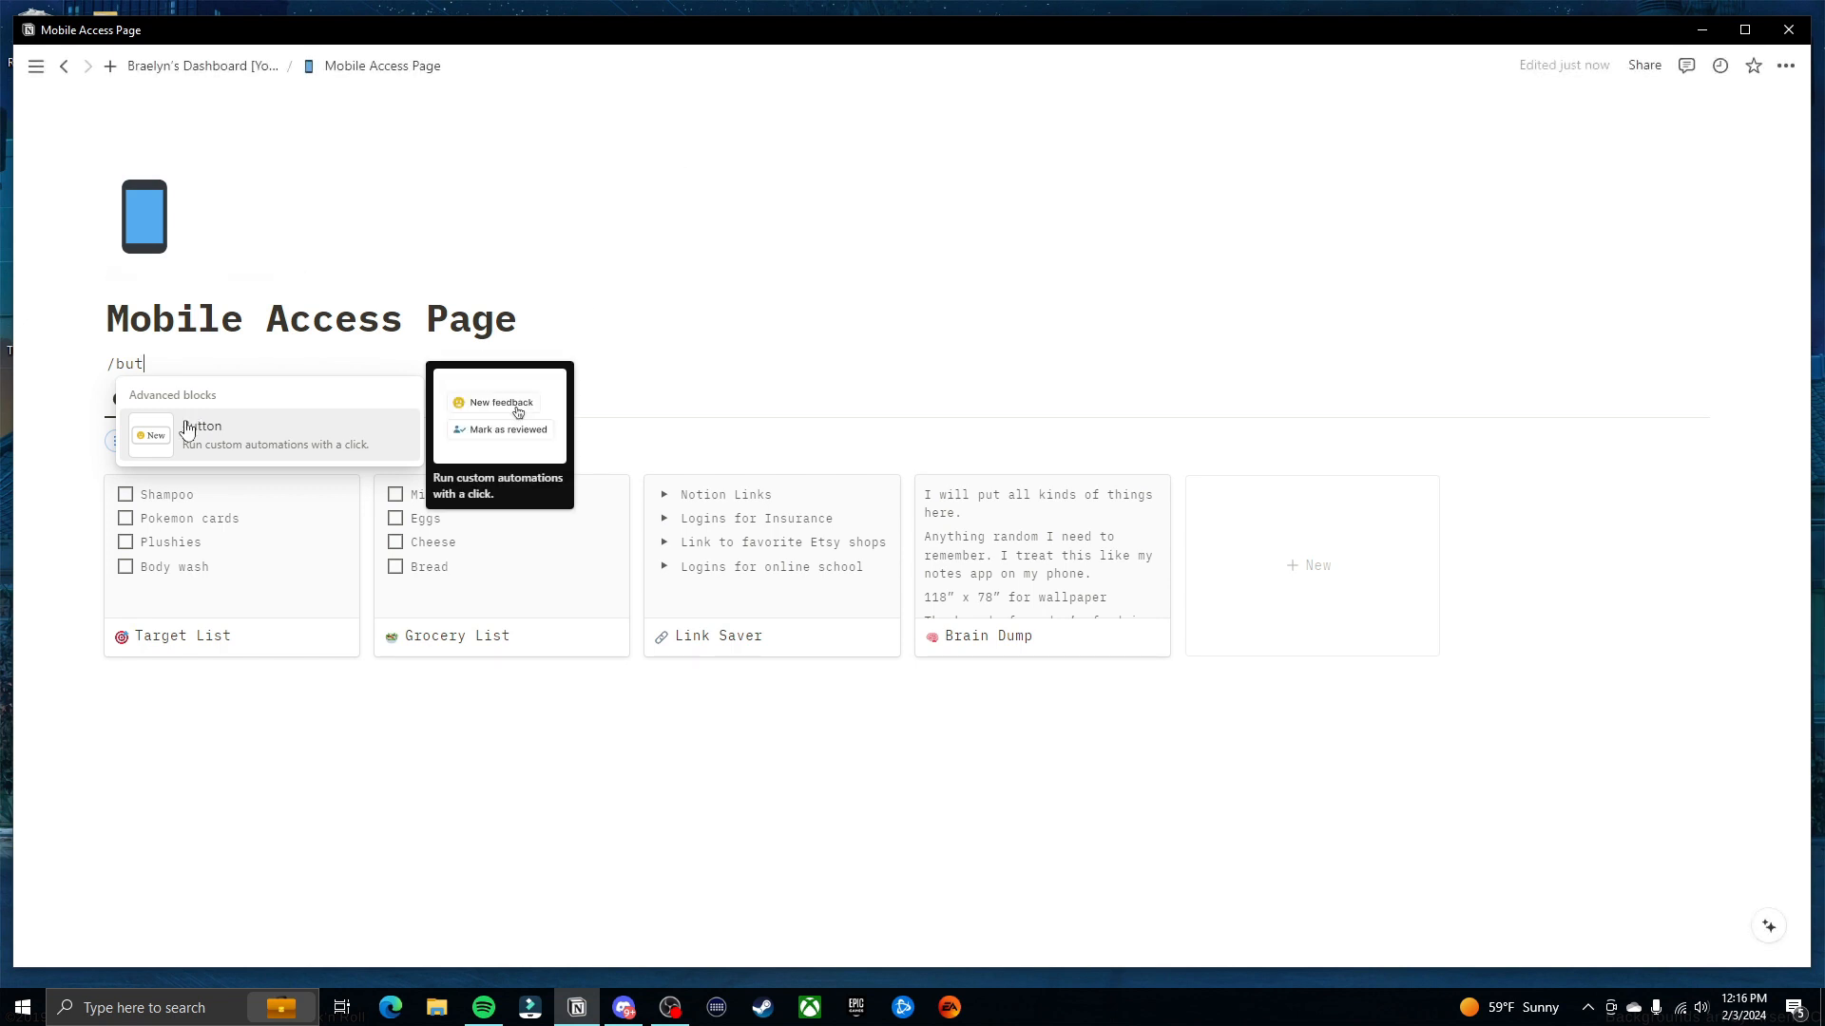
key(BackSpace)
key(BackSpace)
key(BackSpace)
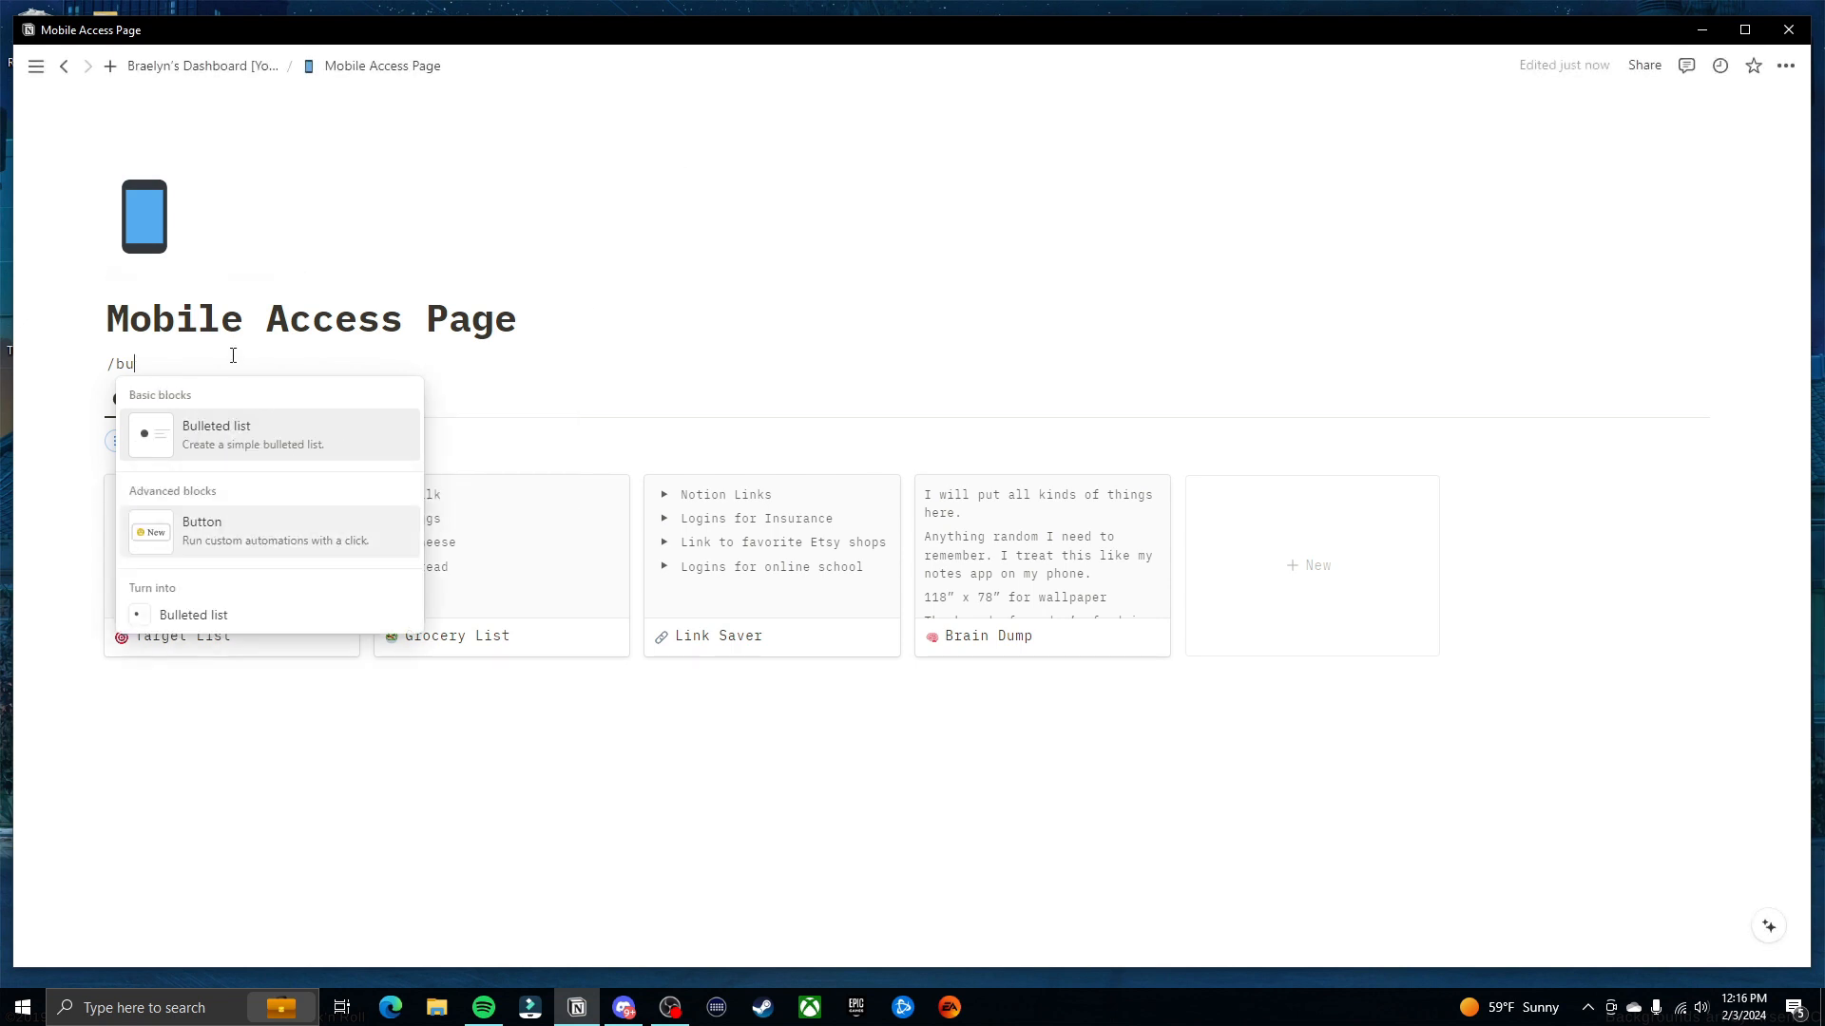
text(but)
click(218, 418)
Name the new button Add a new task and give it the checklist icon
click(263, 420)
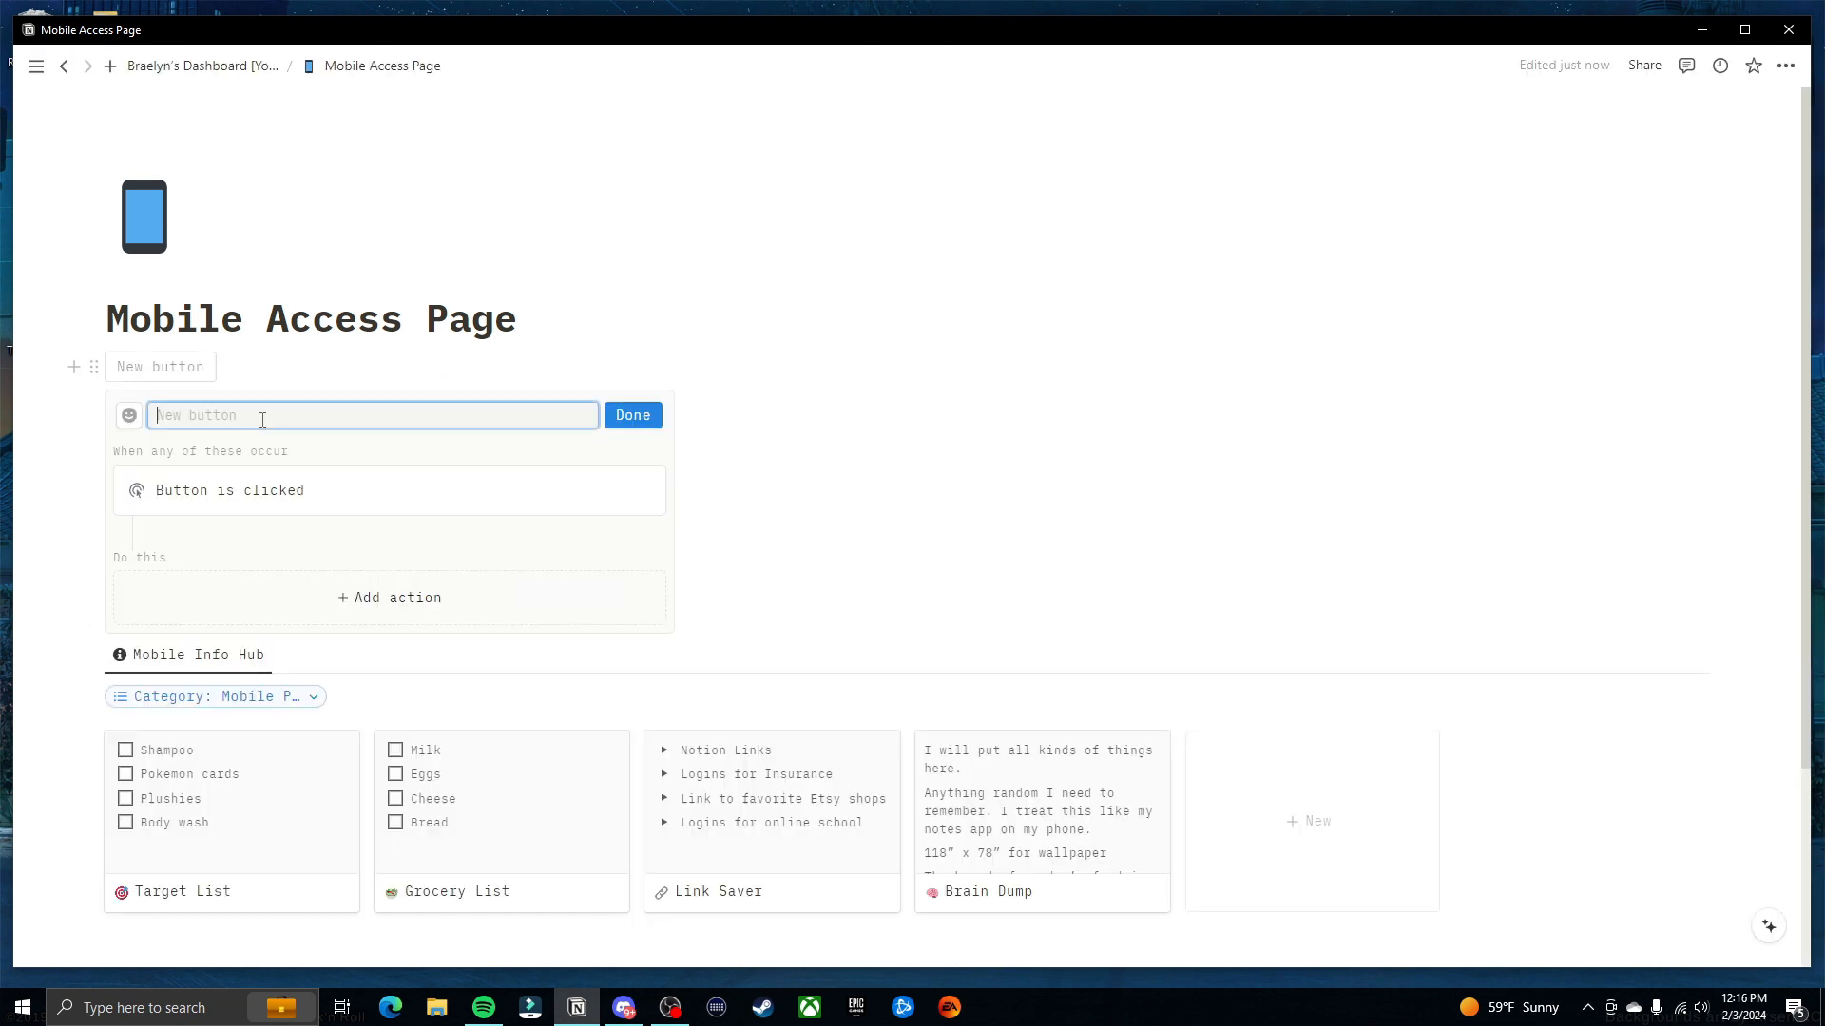
text(Add a new)
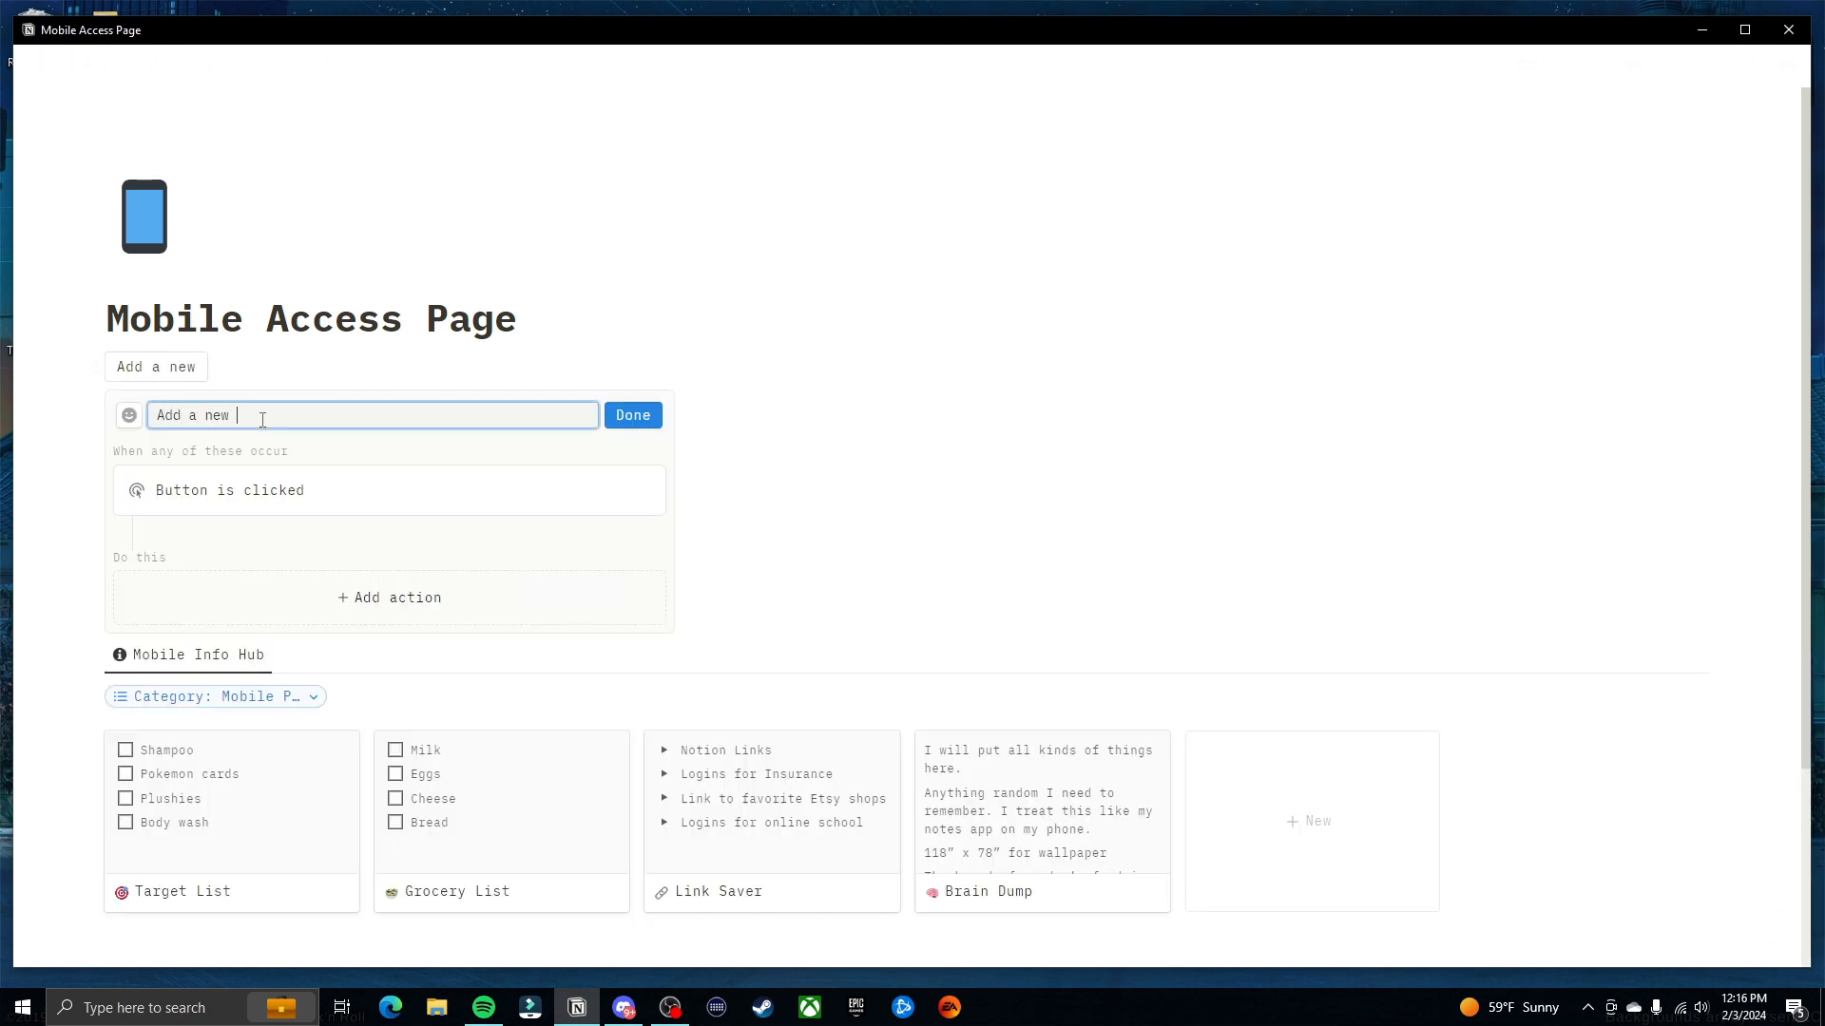
text( task)
click(131, 418)
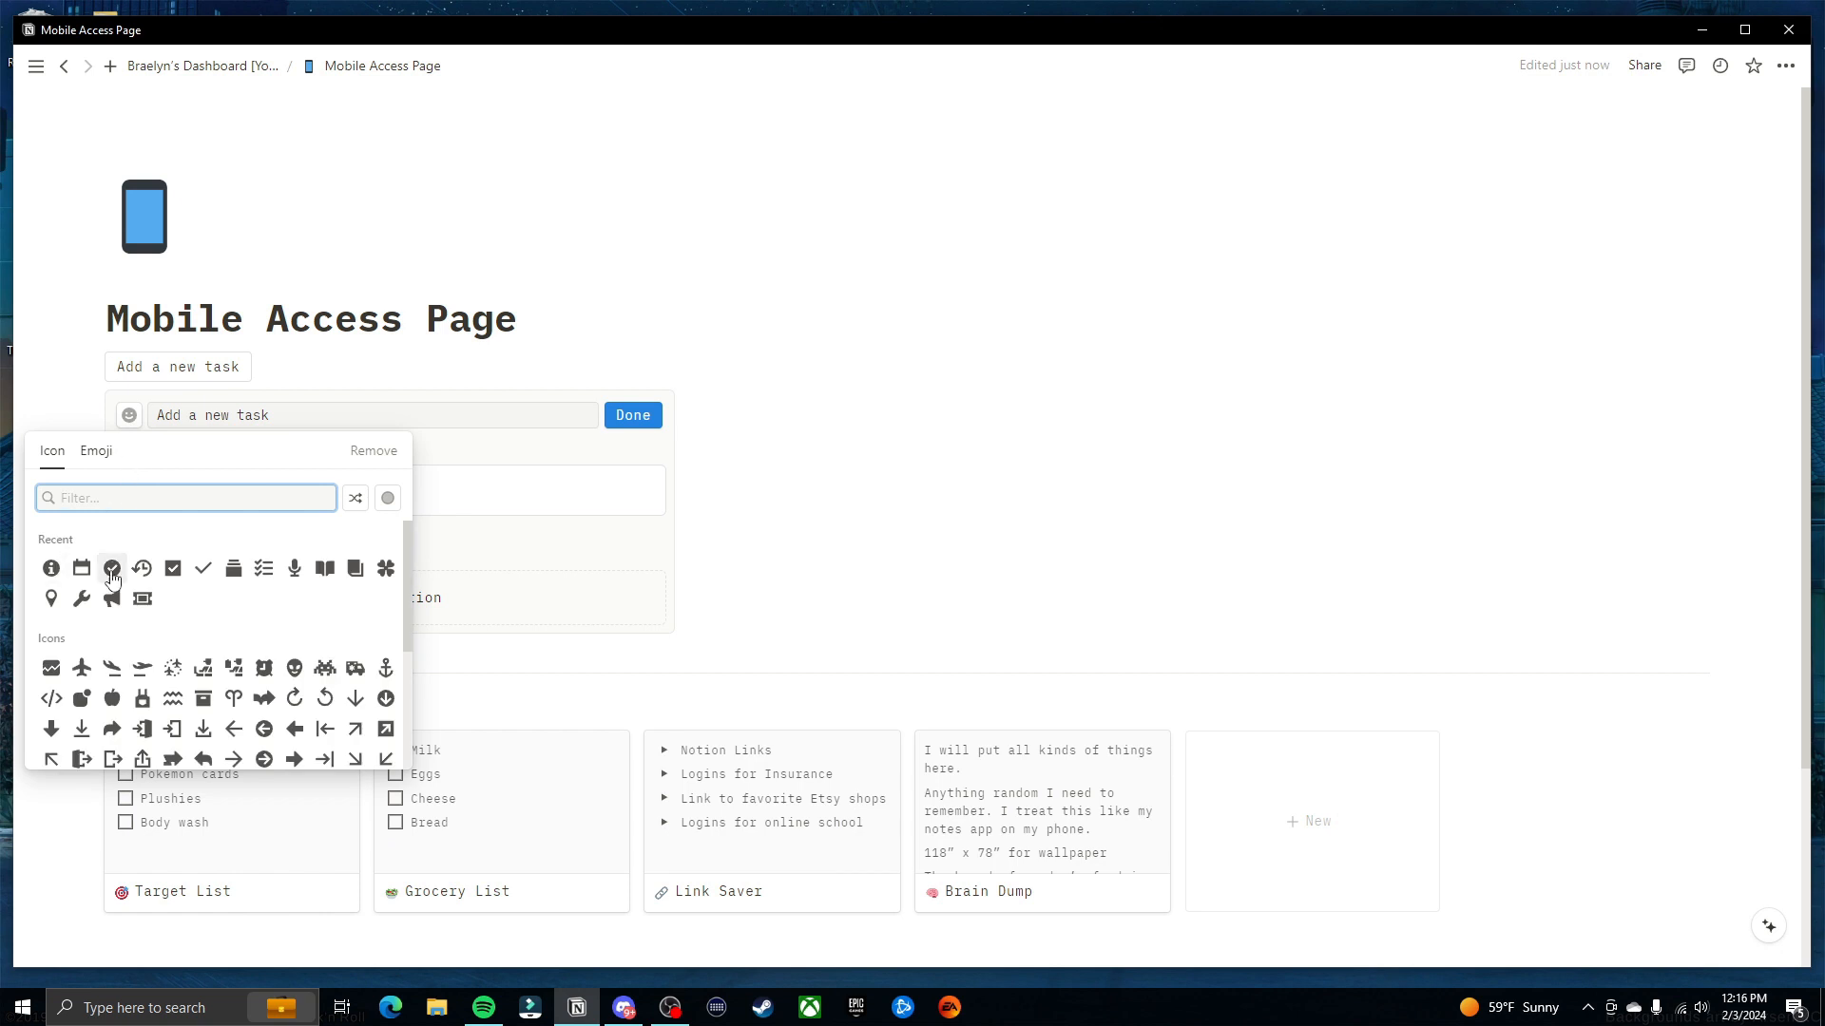
click(106, 525)
Give the Add a new task button an action that adds a page to Demo Task Manager
click(432, 606)
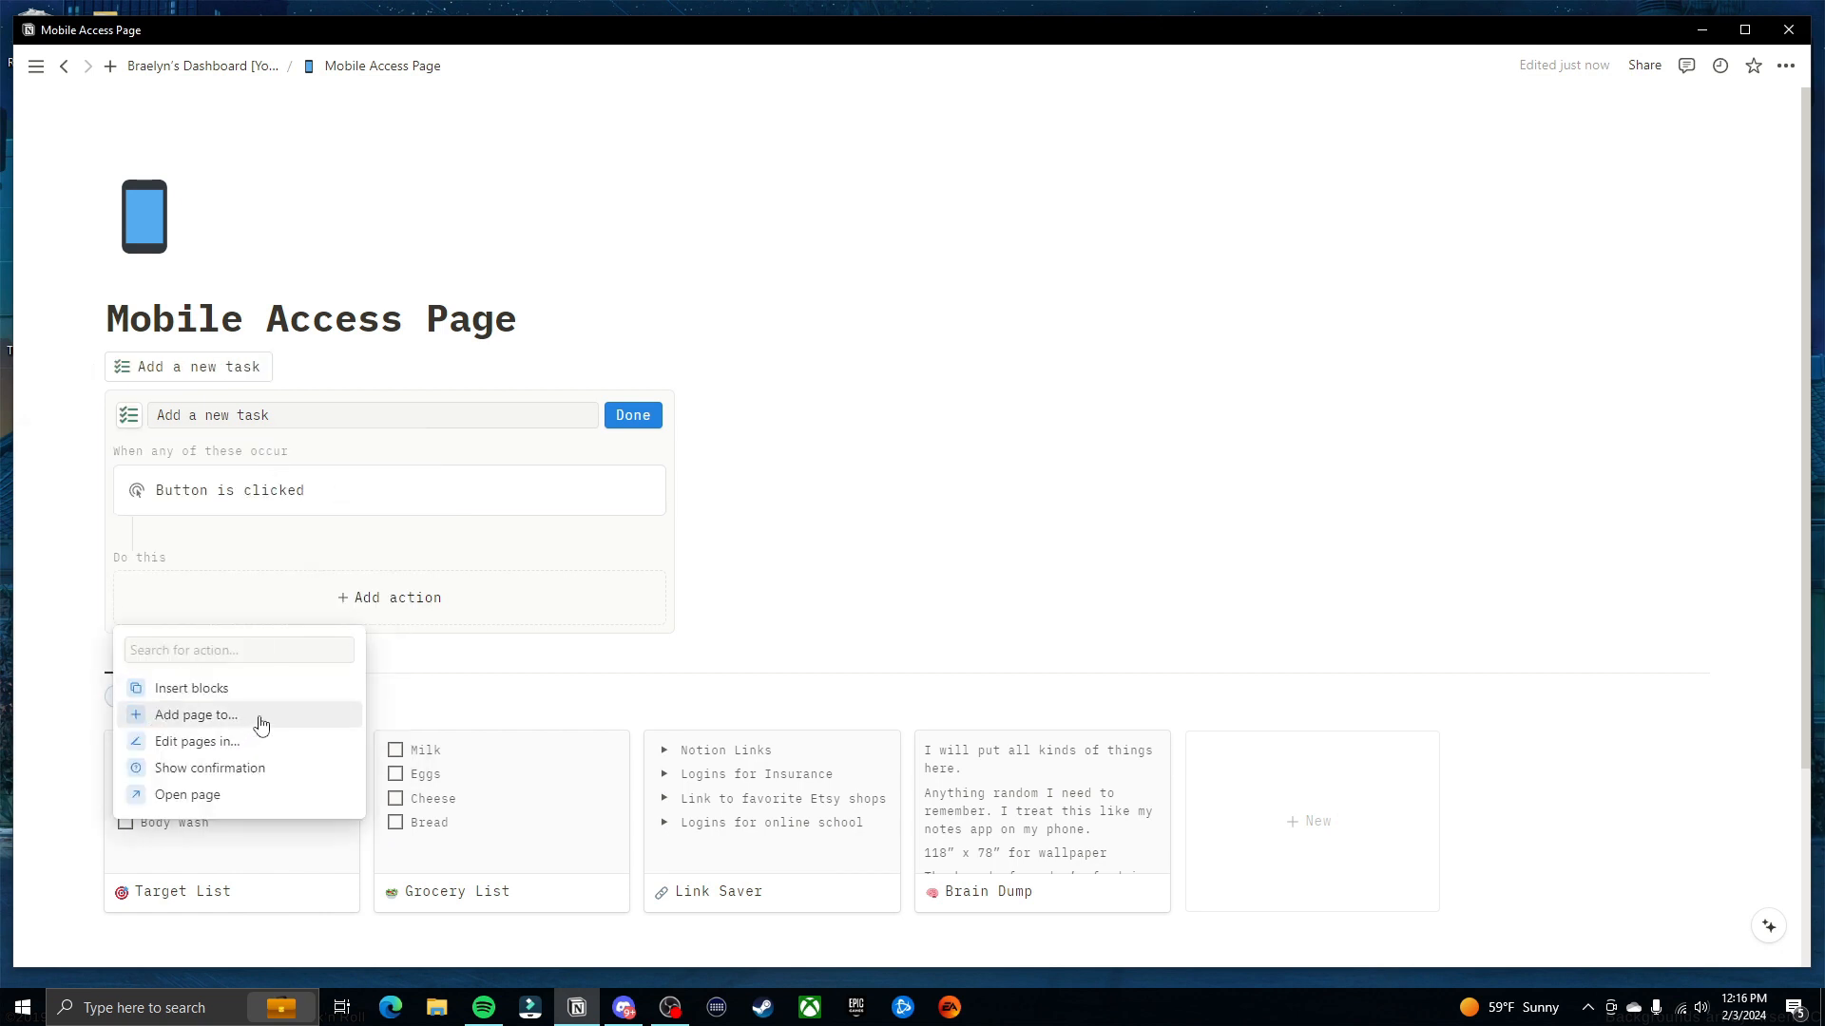
click(259, 723)
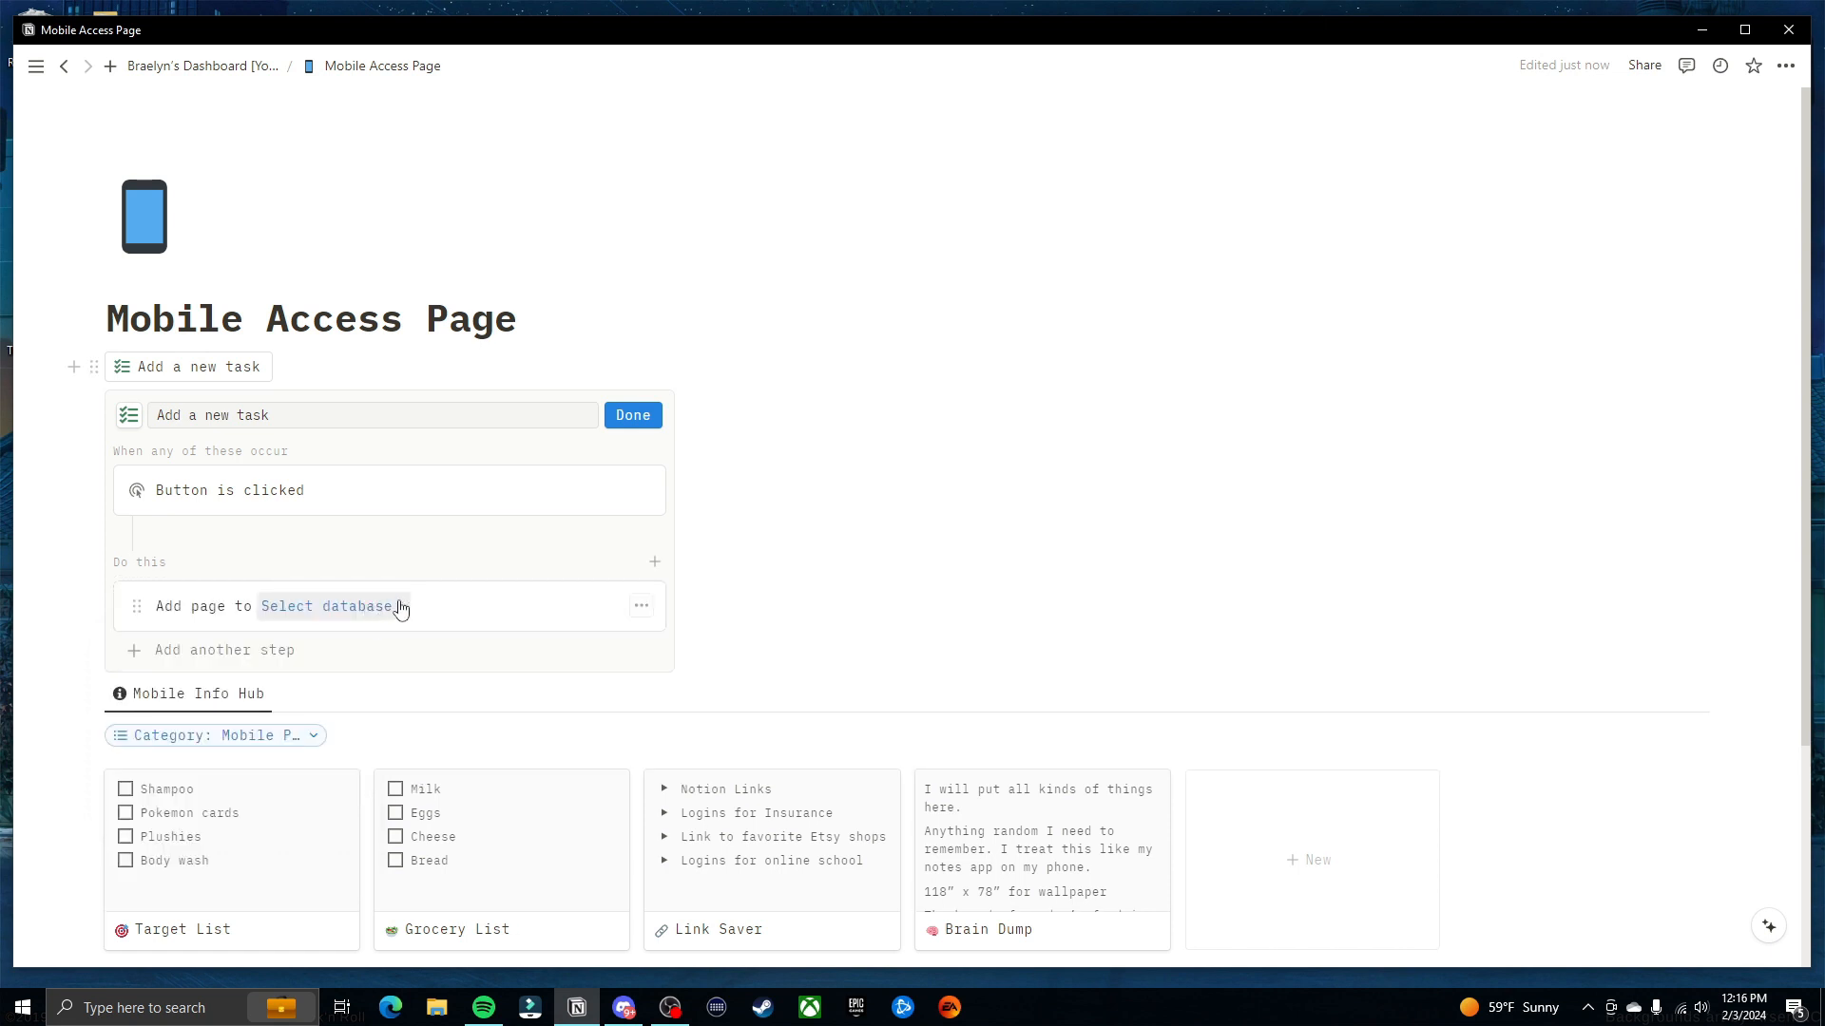
click(400, 608)
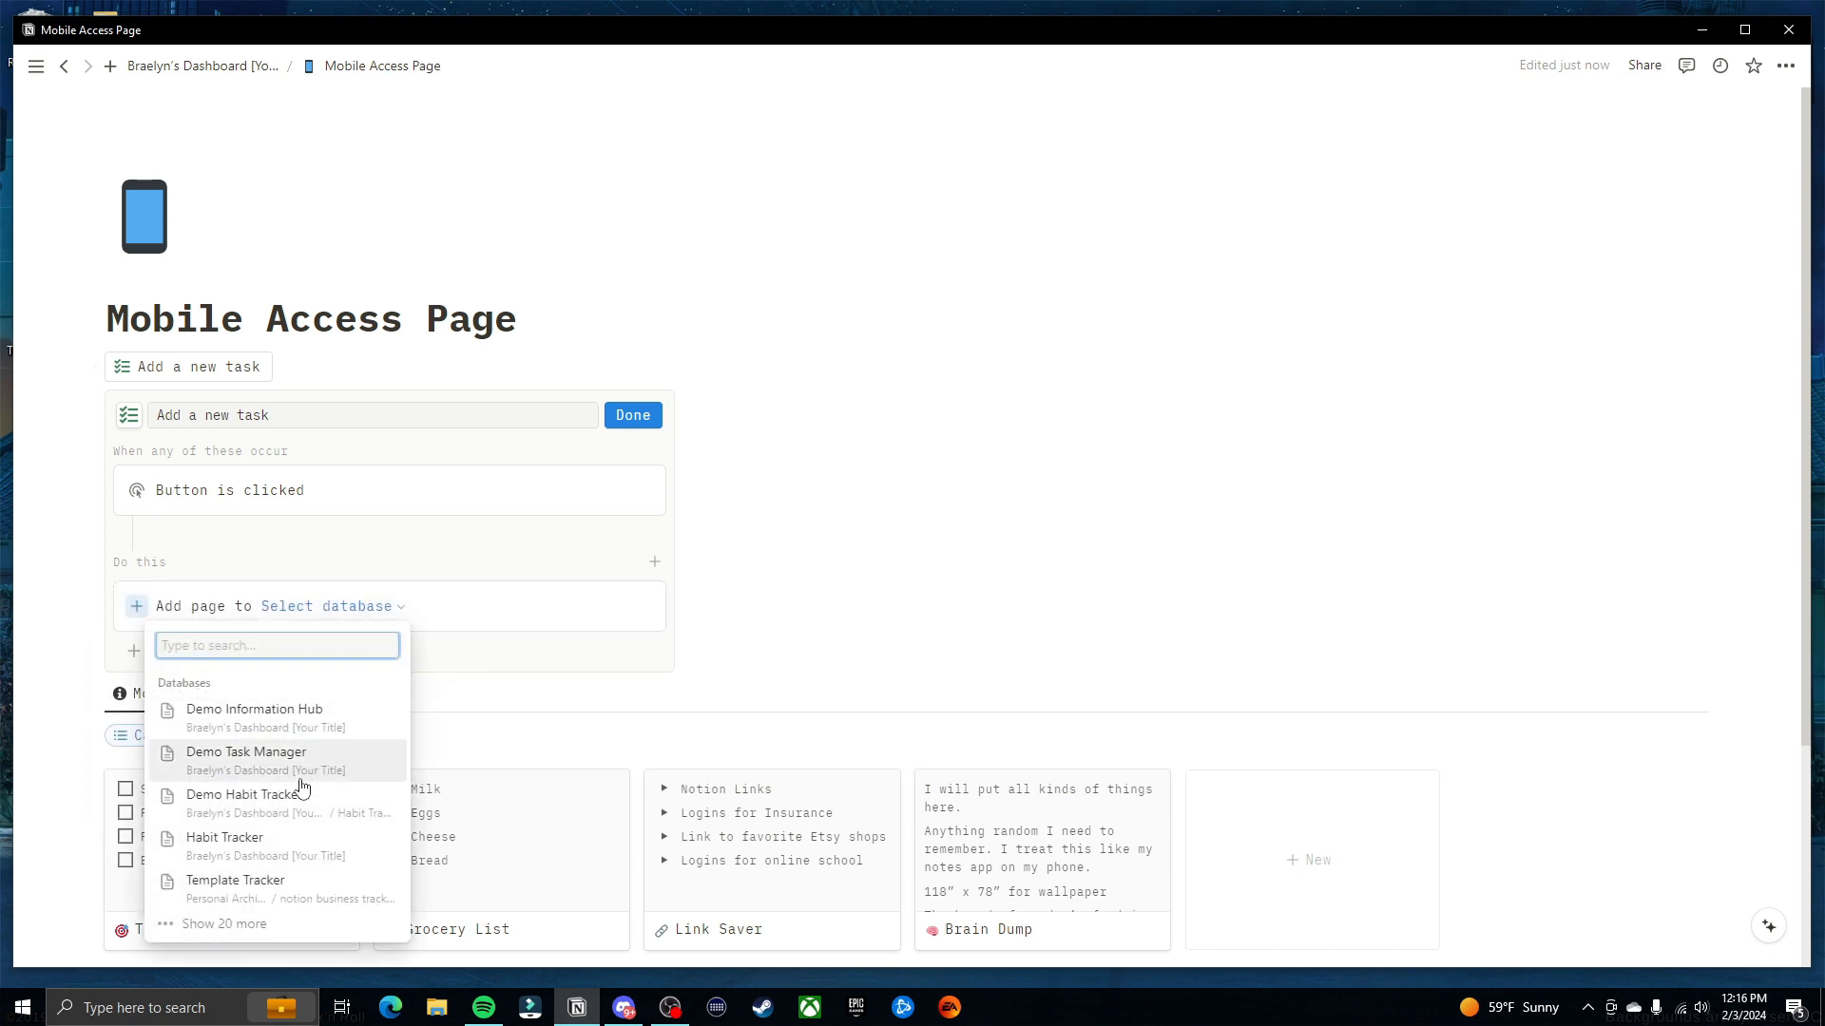
click(314, 765)
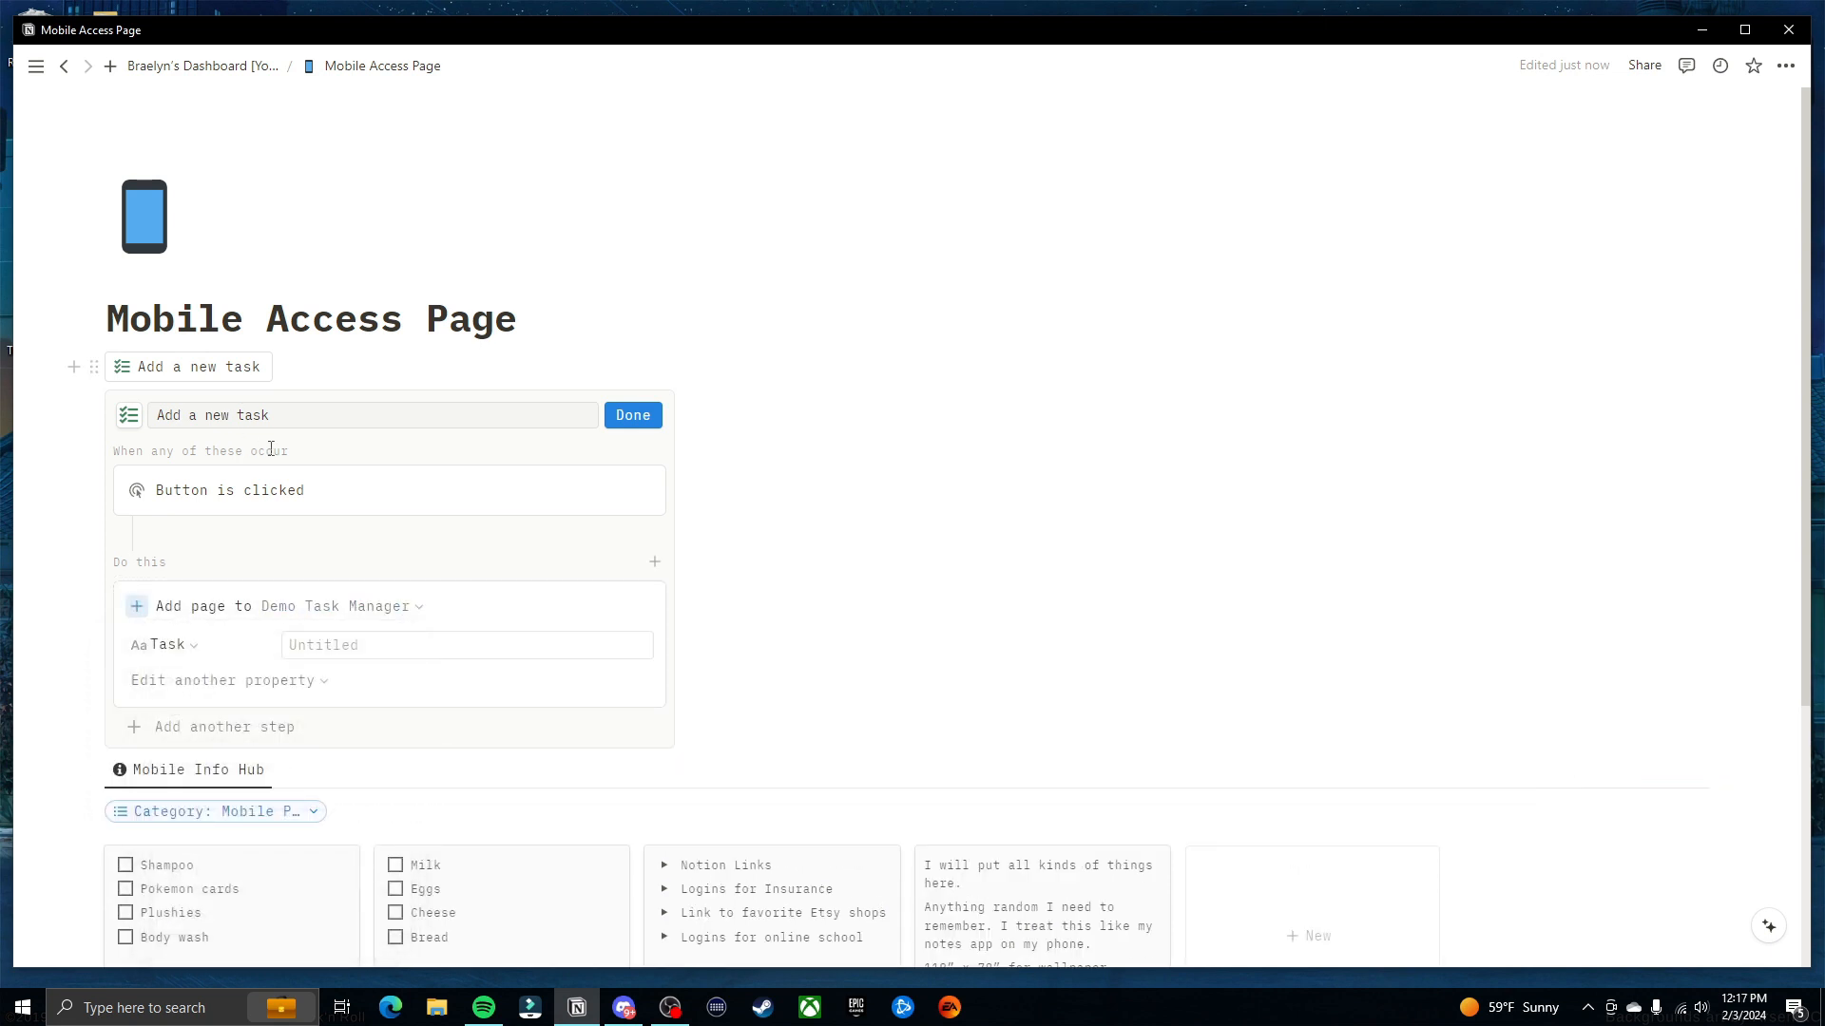
Remove the Task property from the button's add-page action and add the Category property instead
scroll(276, 443, down, 1)
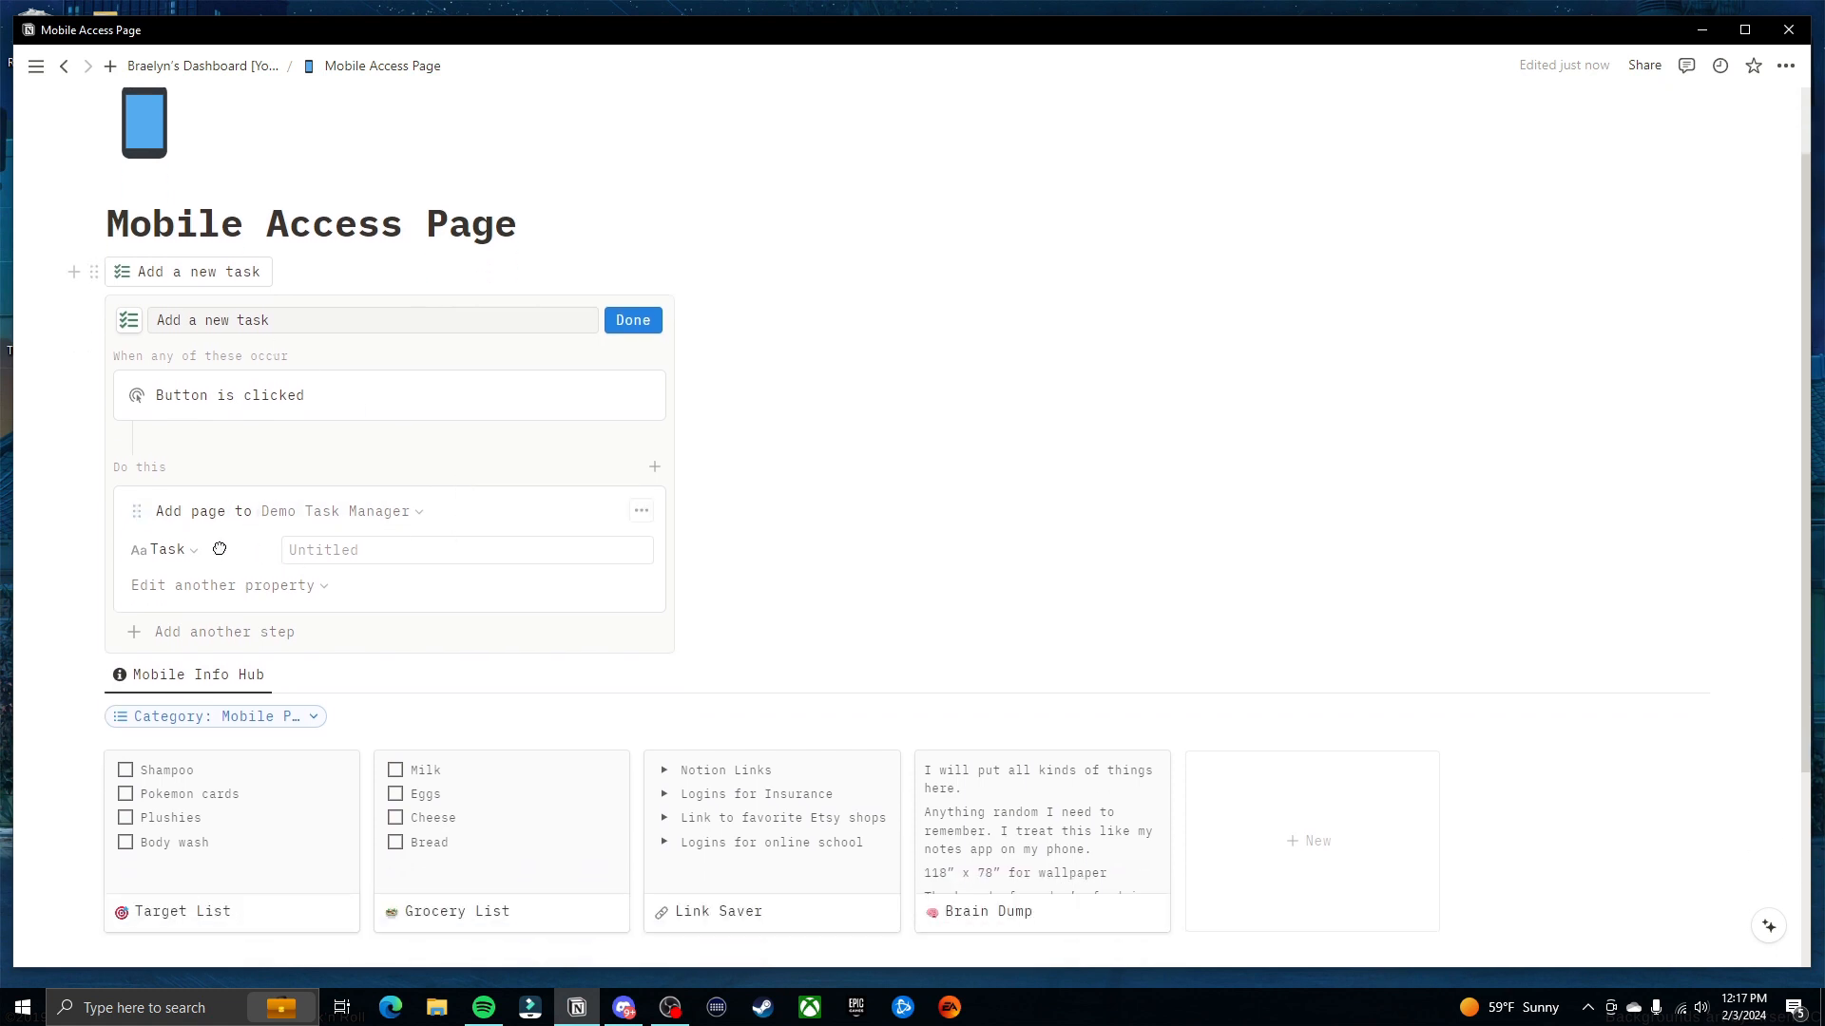
click(186, 554)
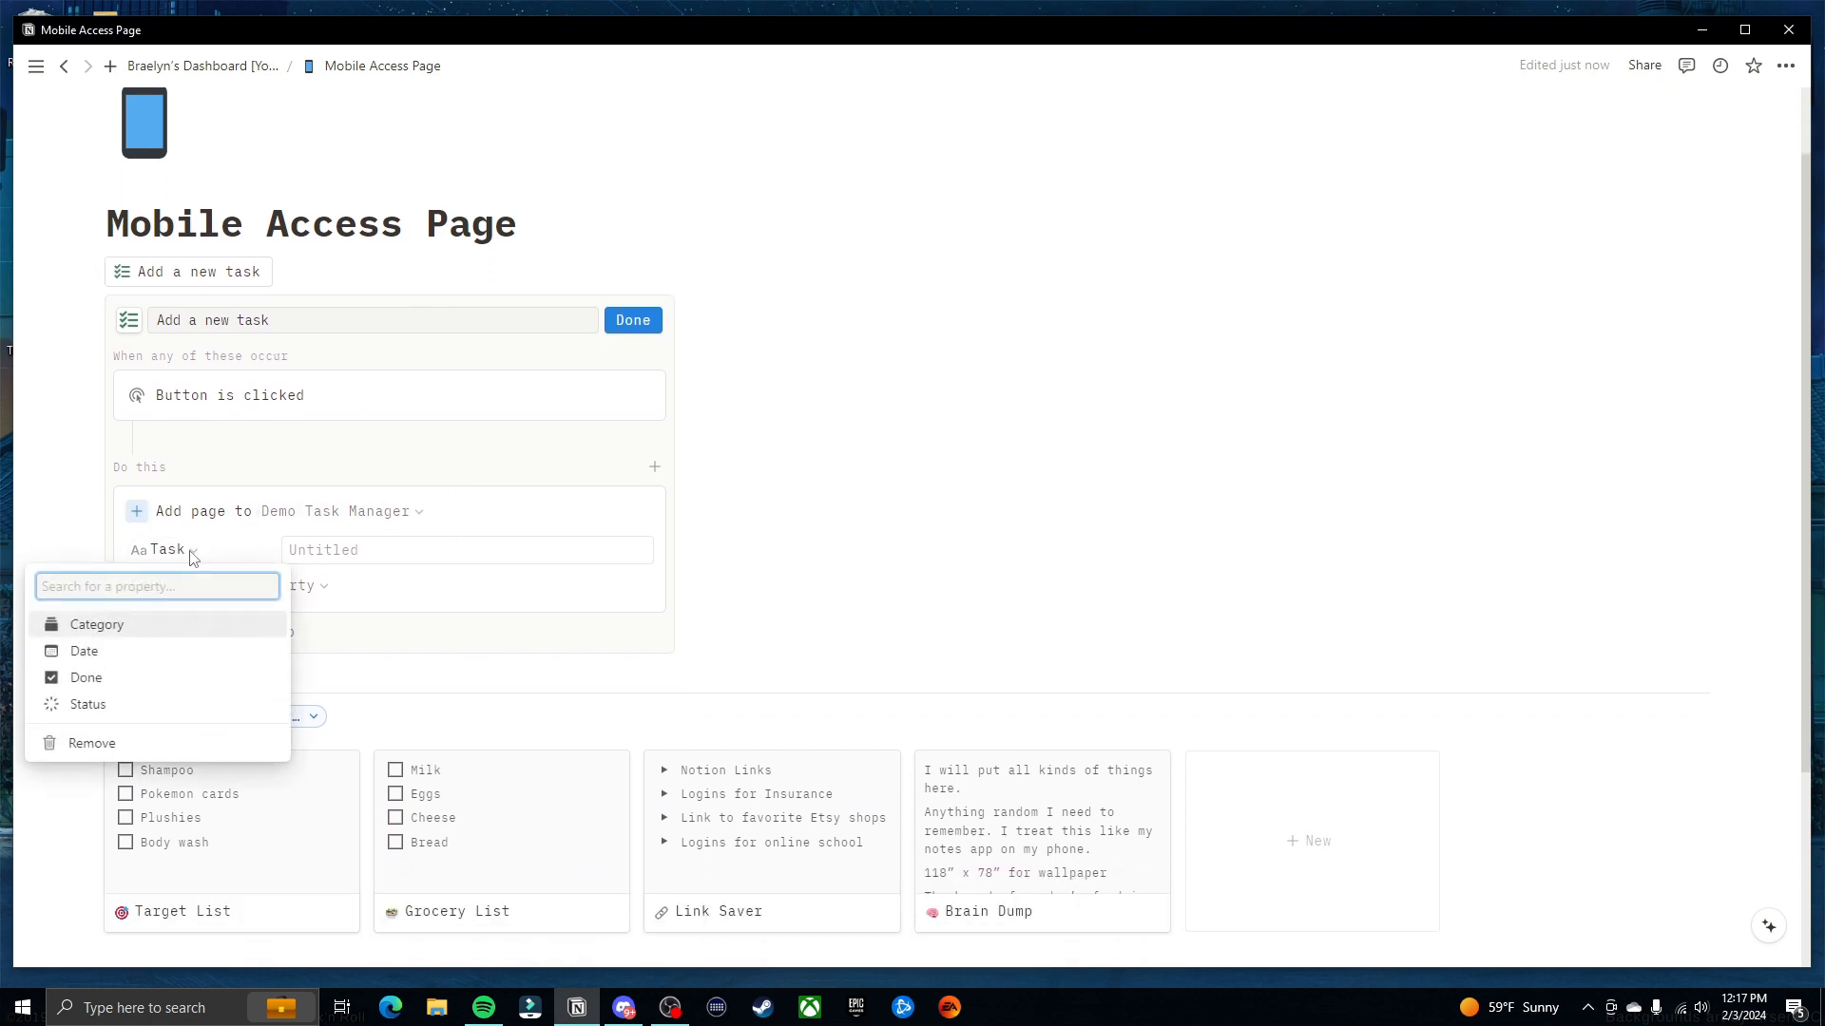
click(108, 740)
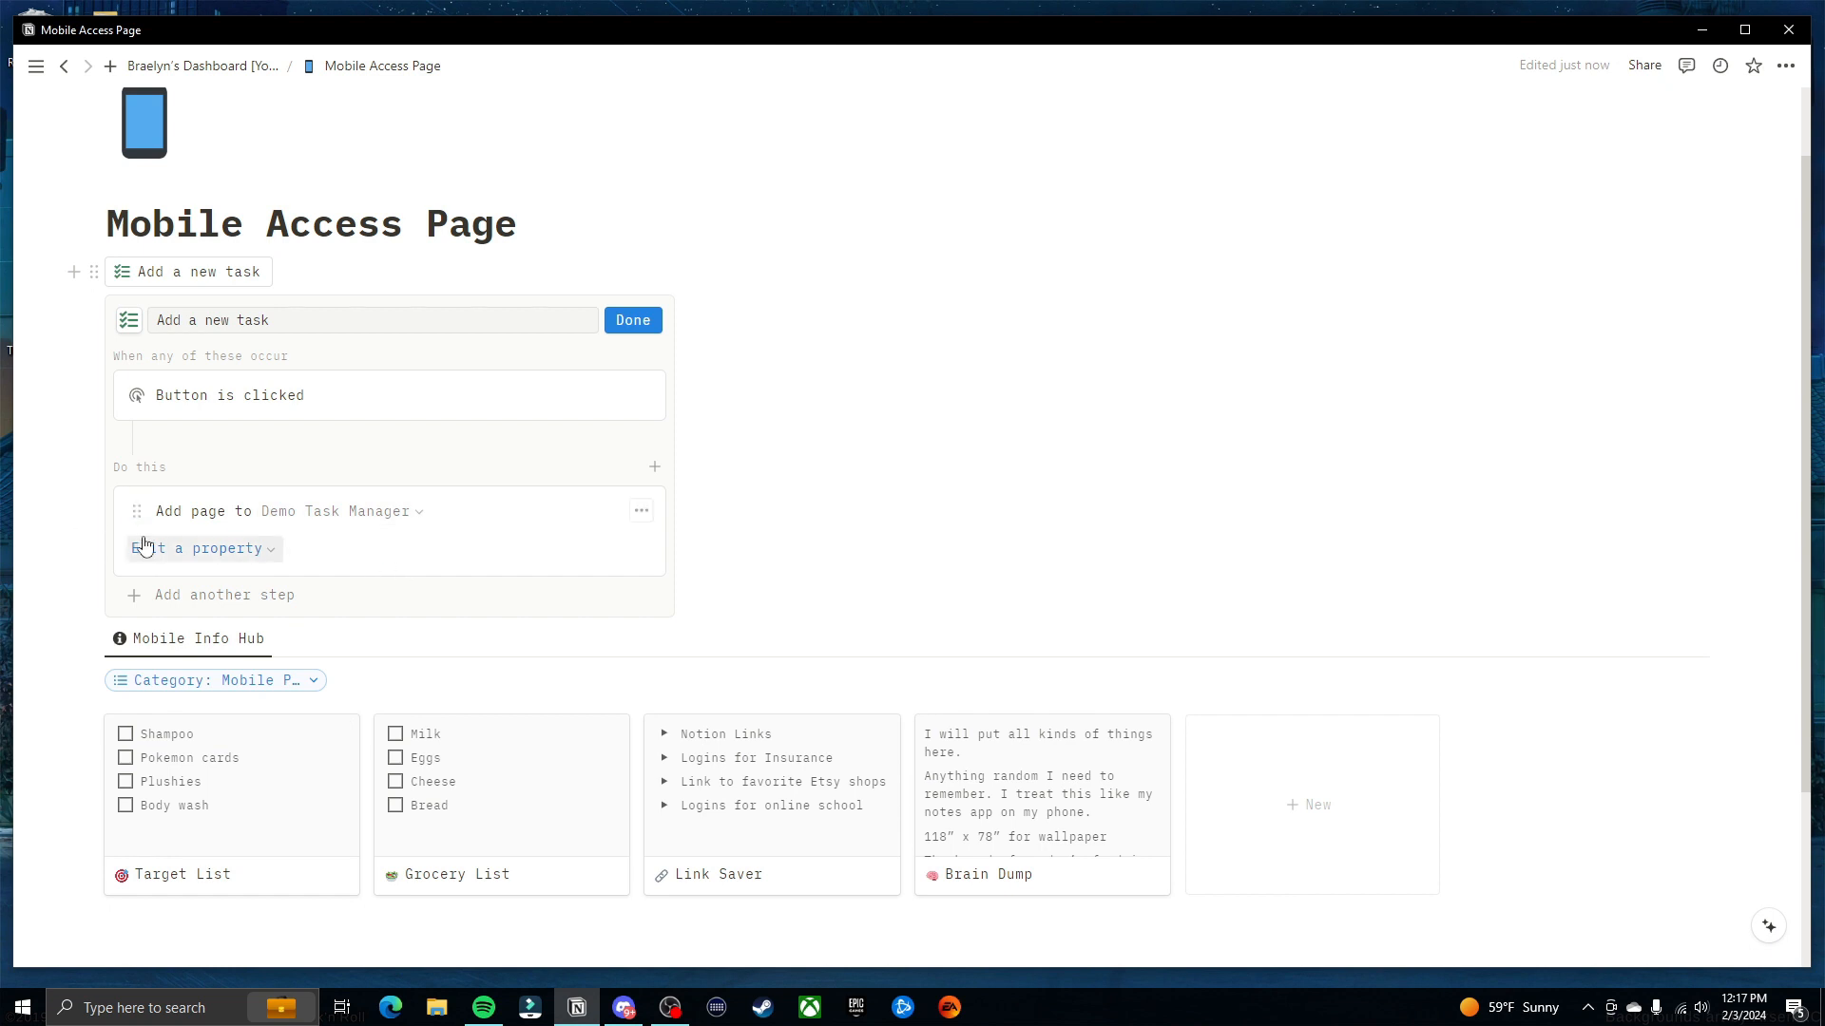
click(236, 560)
click(155, 648)
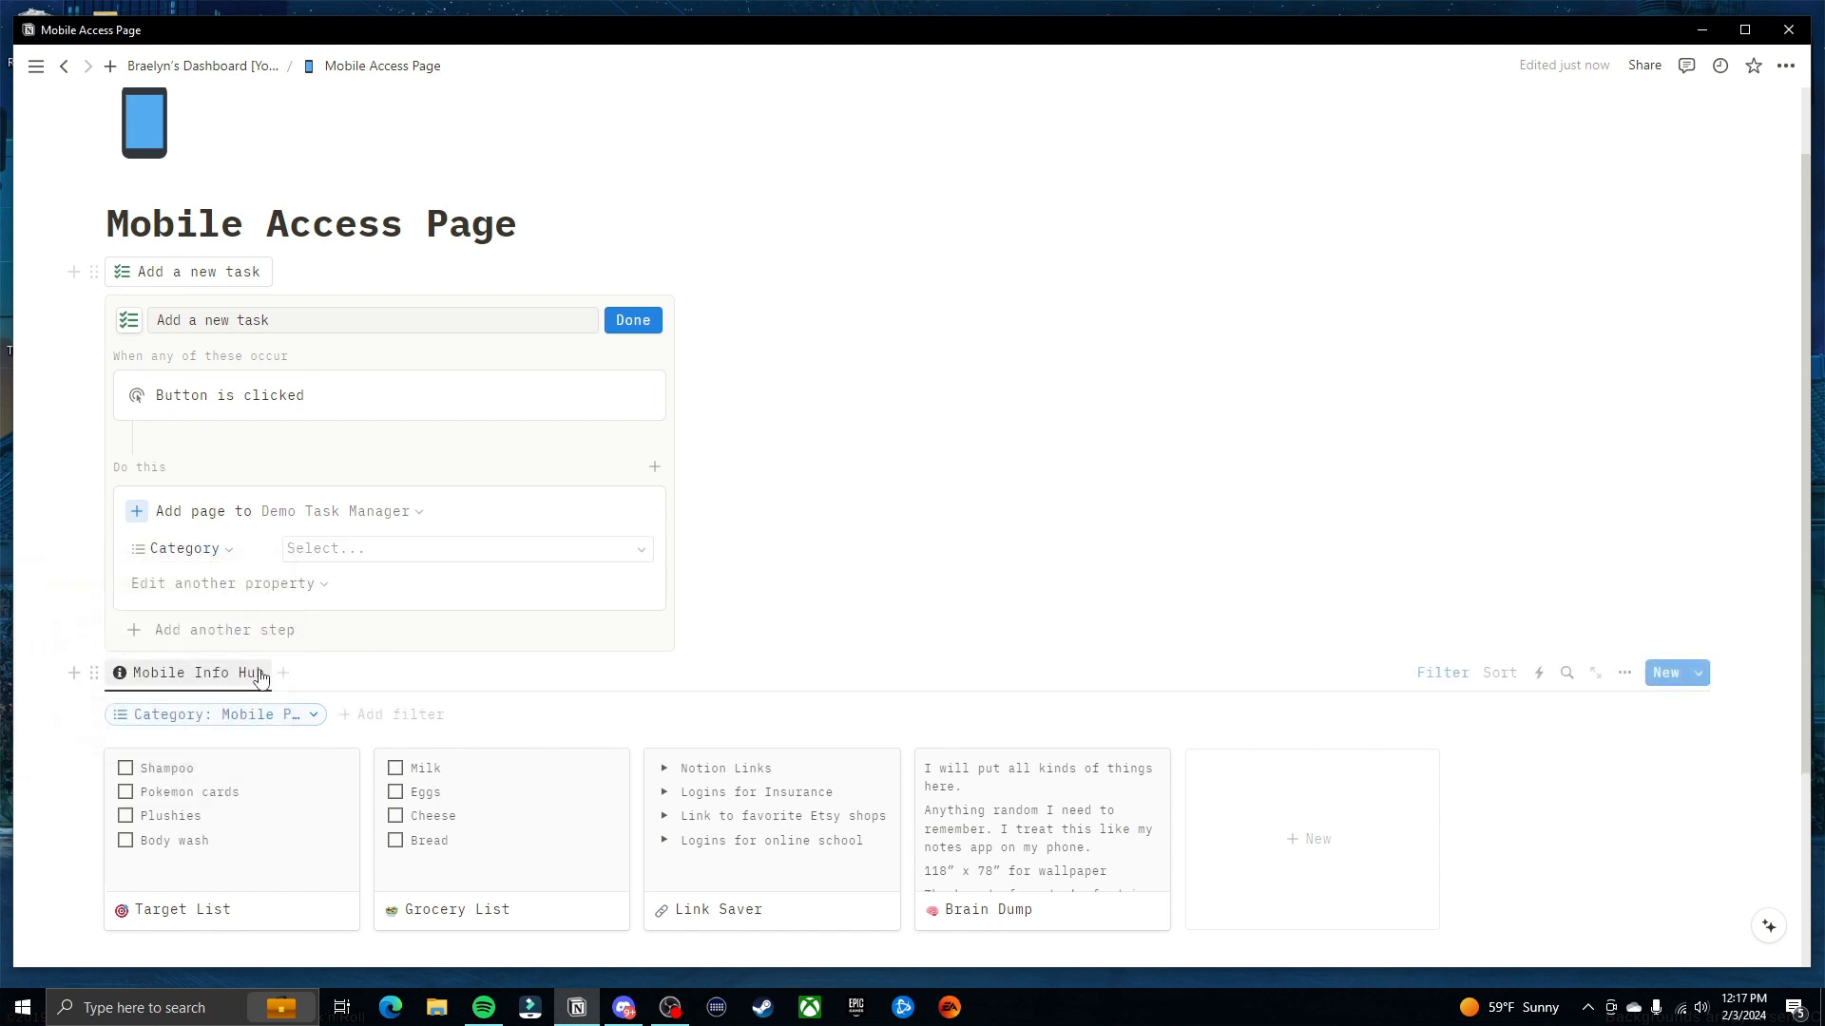
Rename the button Add a new work task and set the added page's Category to Work
click(236, 320)
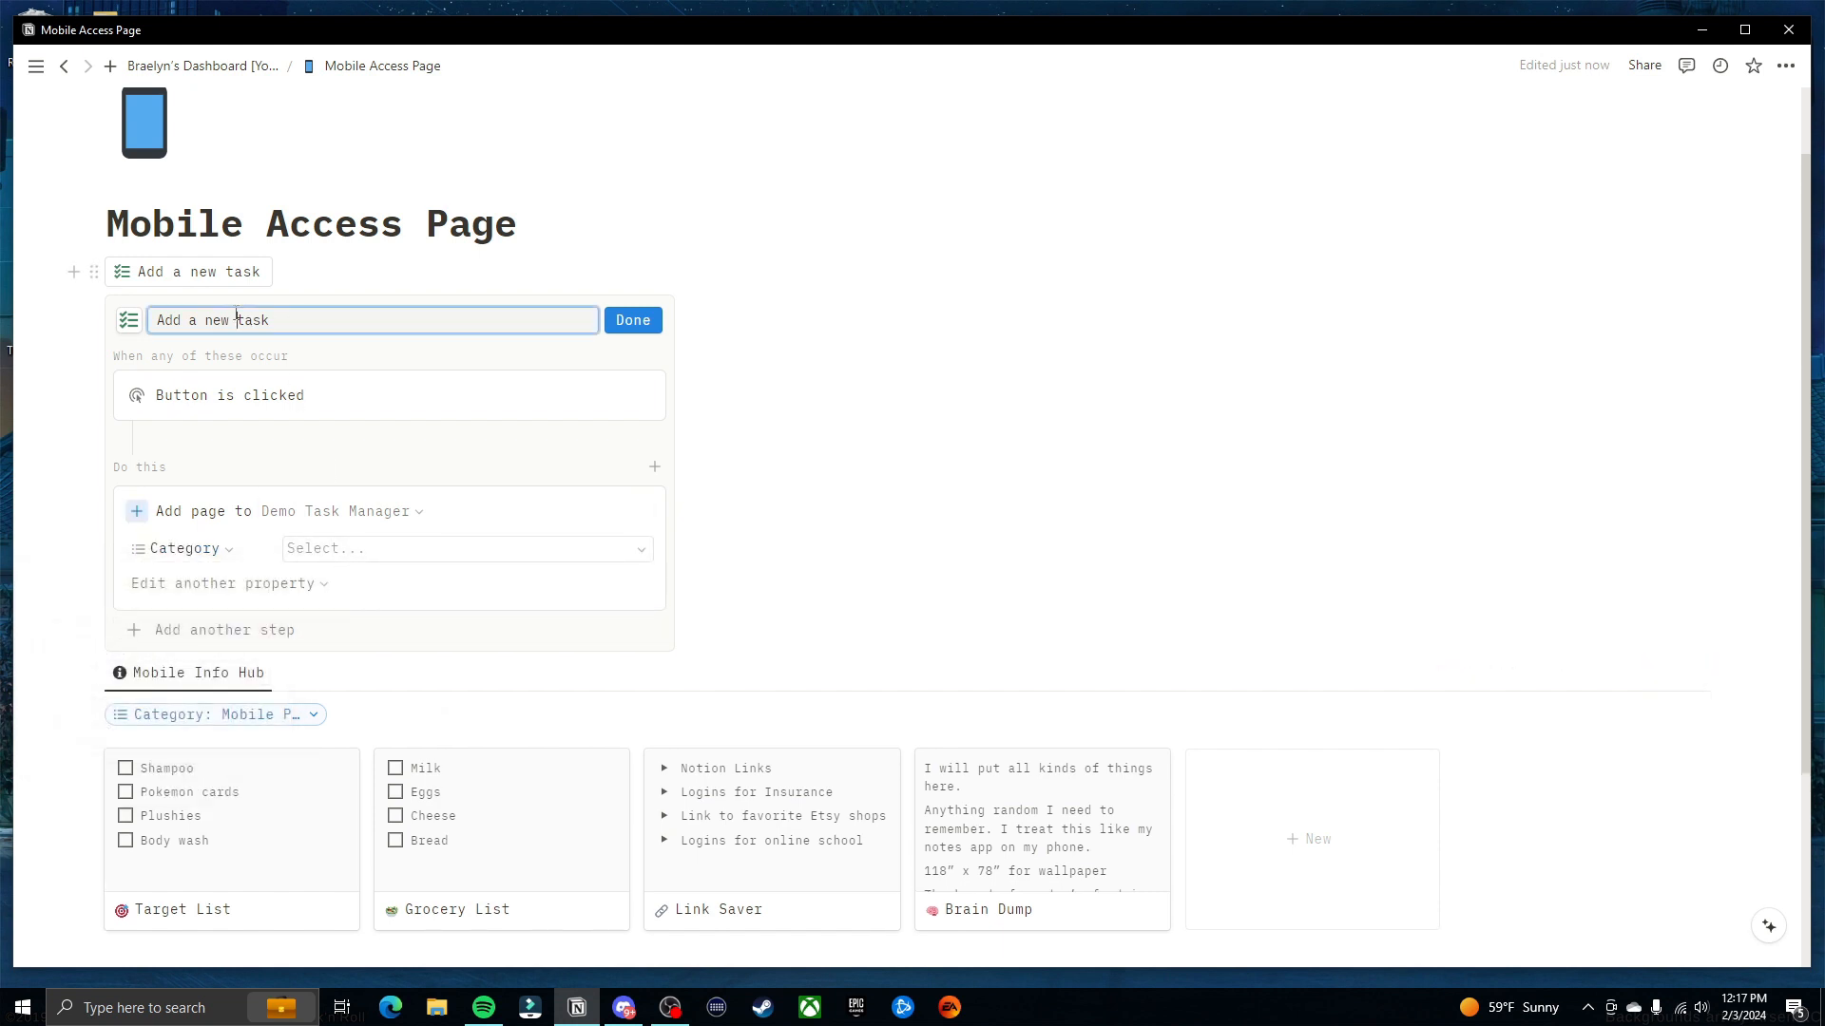
text(work)
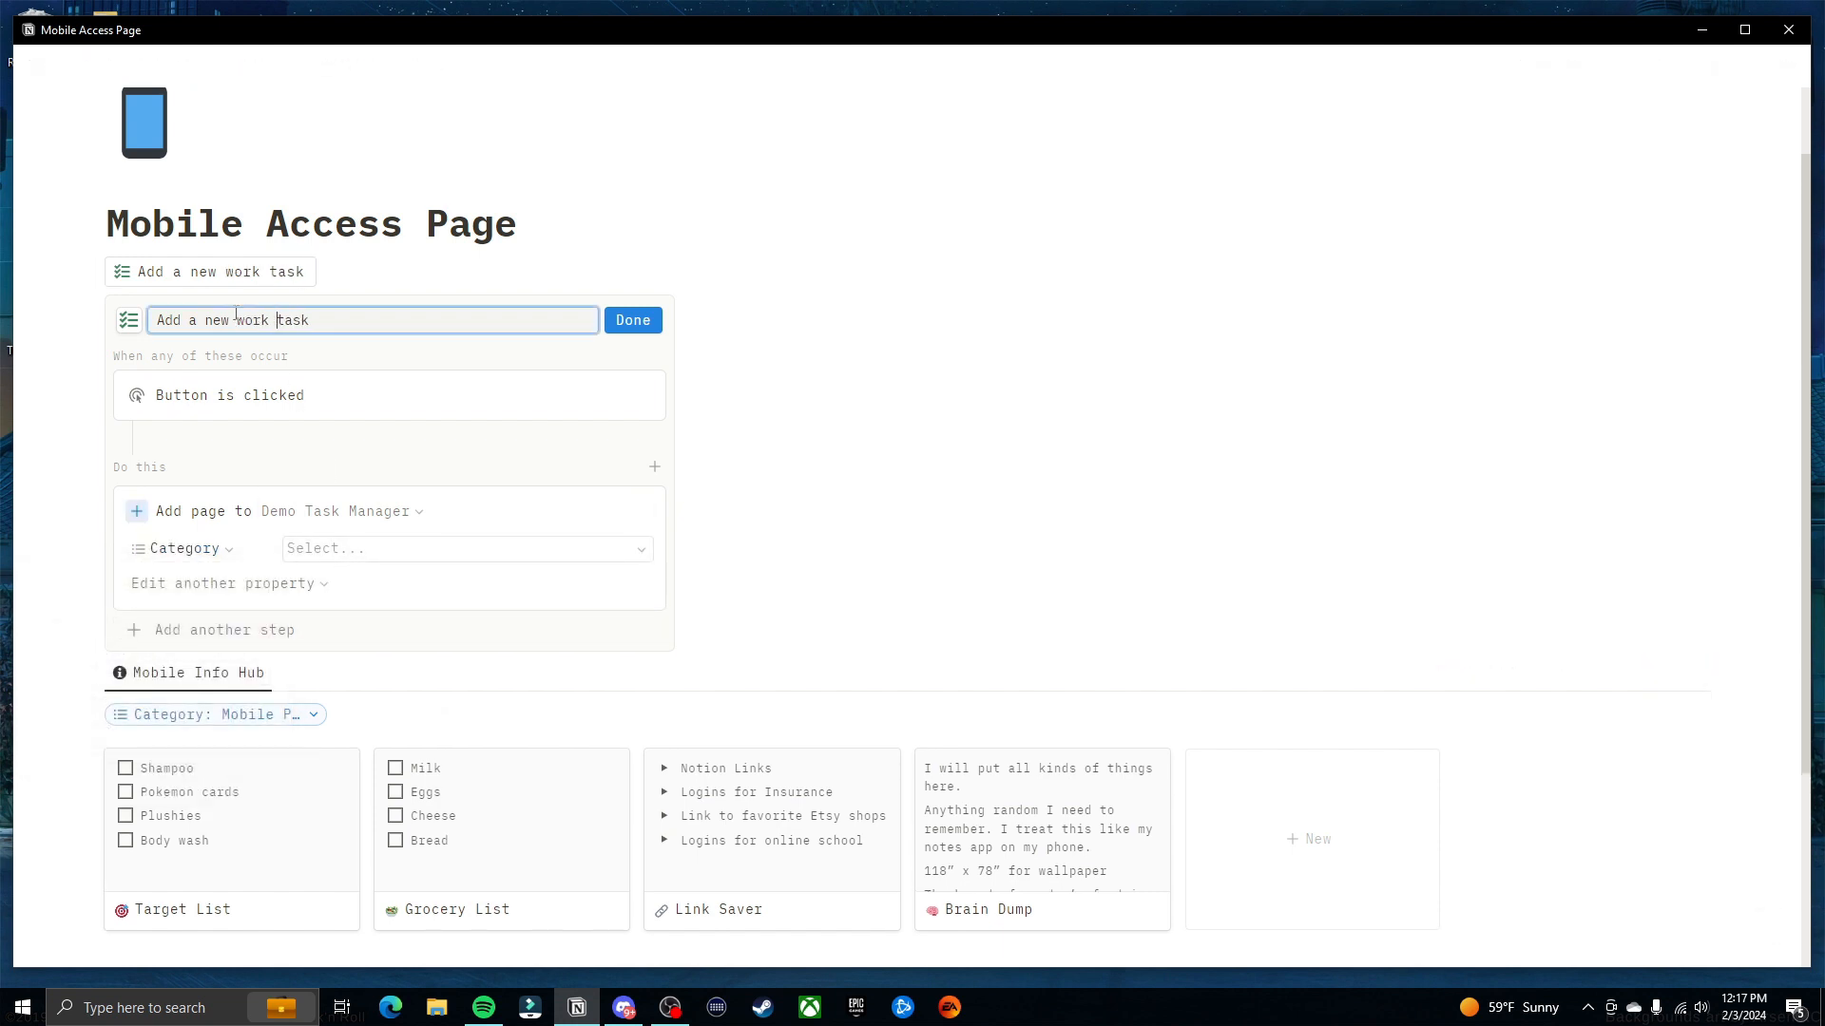
click(418, 549)
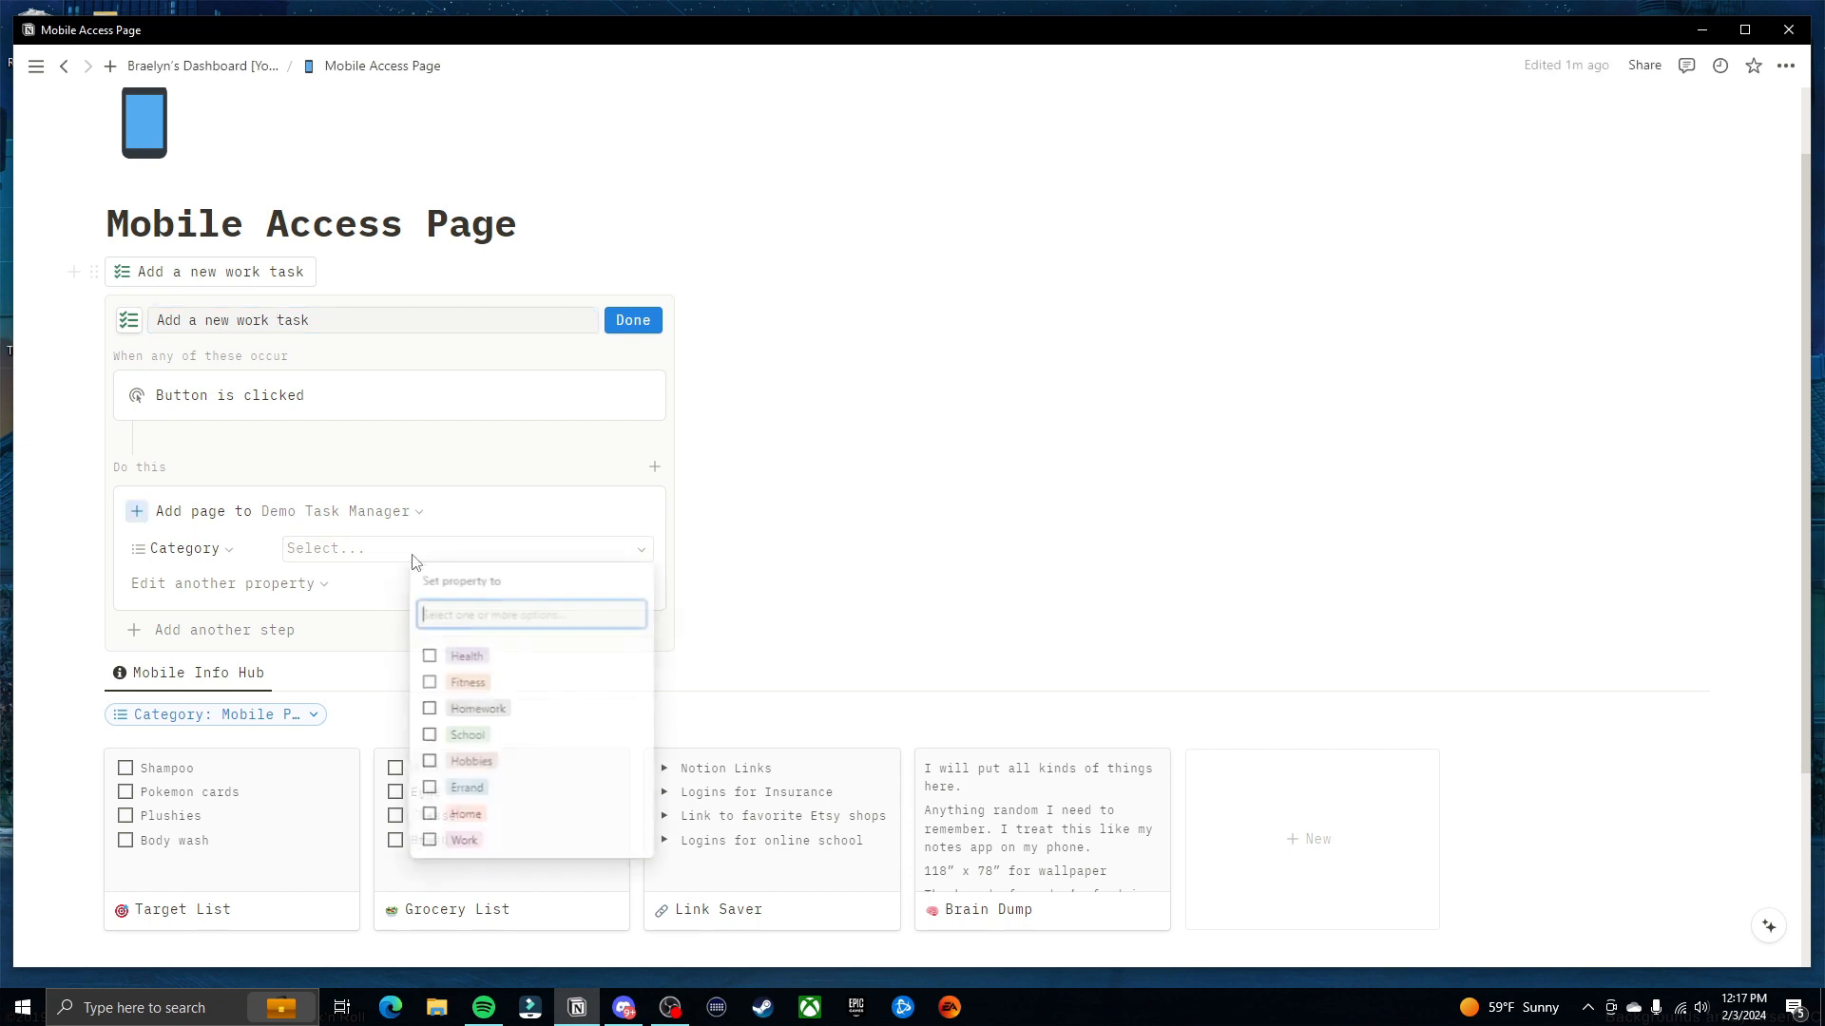
click(515, 843)
click(488, 511)
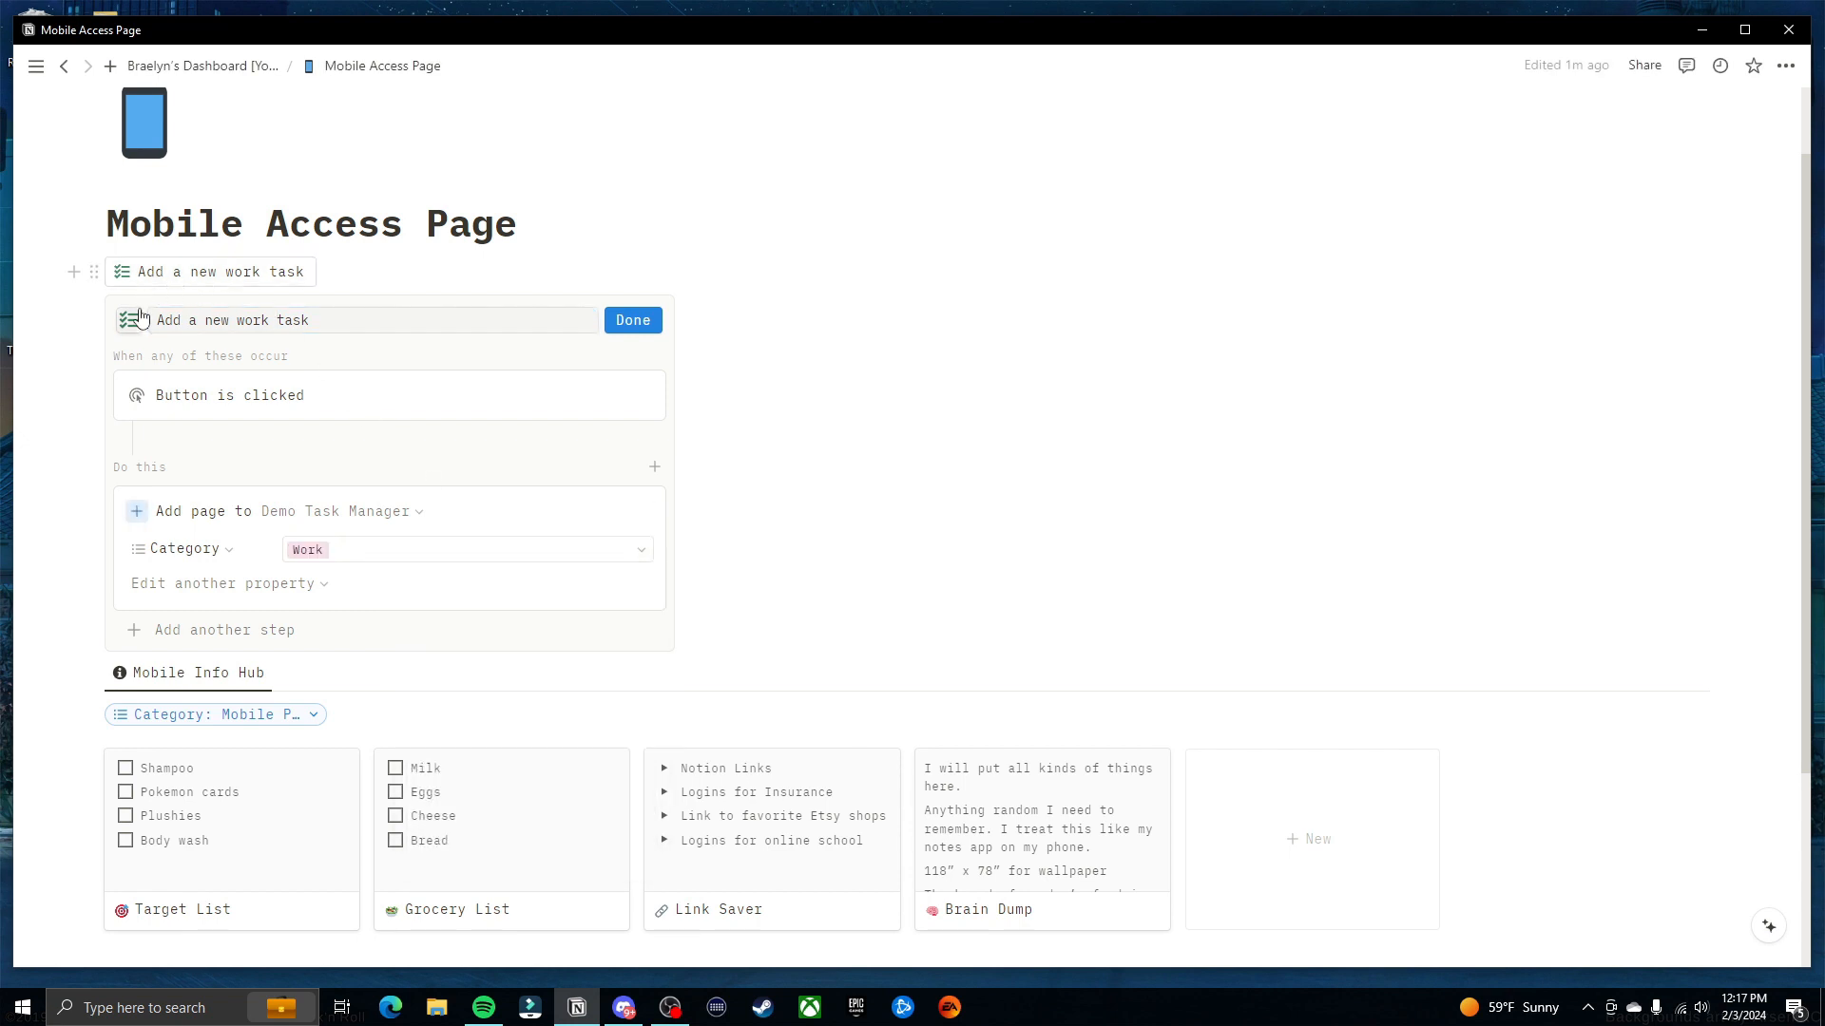
Add a step to the work task button that opens the newly added page in Center peek, and finish configuring it
click(208, 640)
click(231, 823)
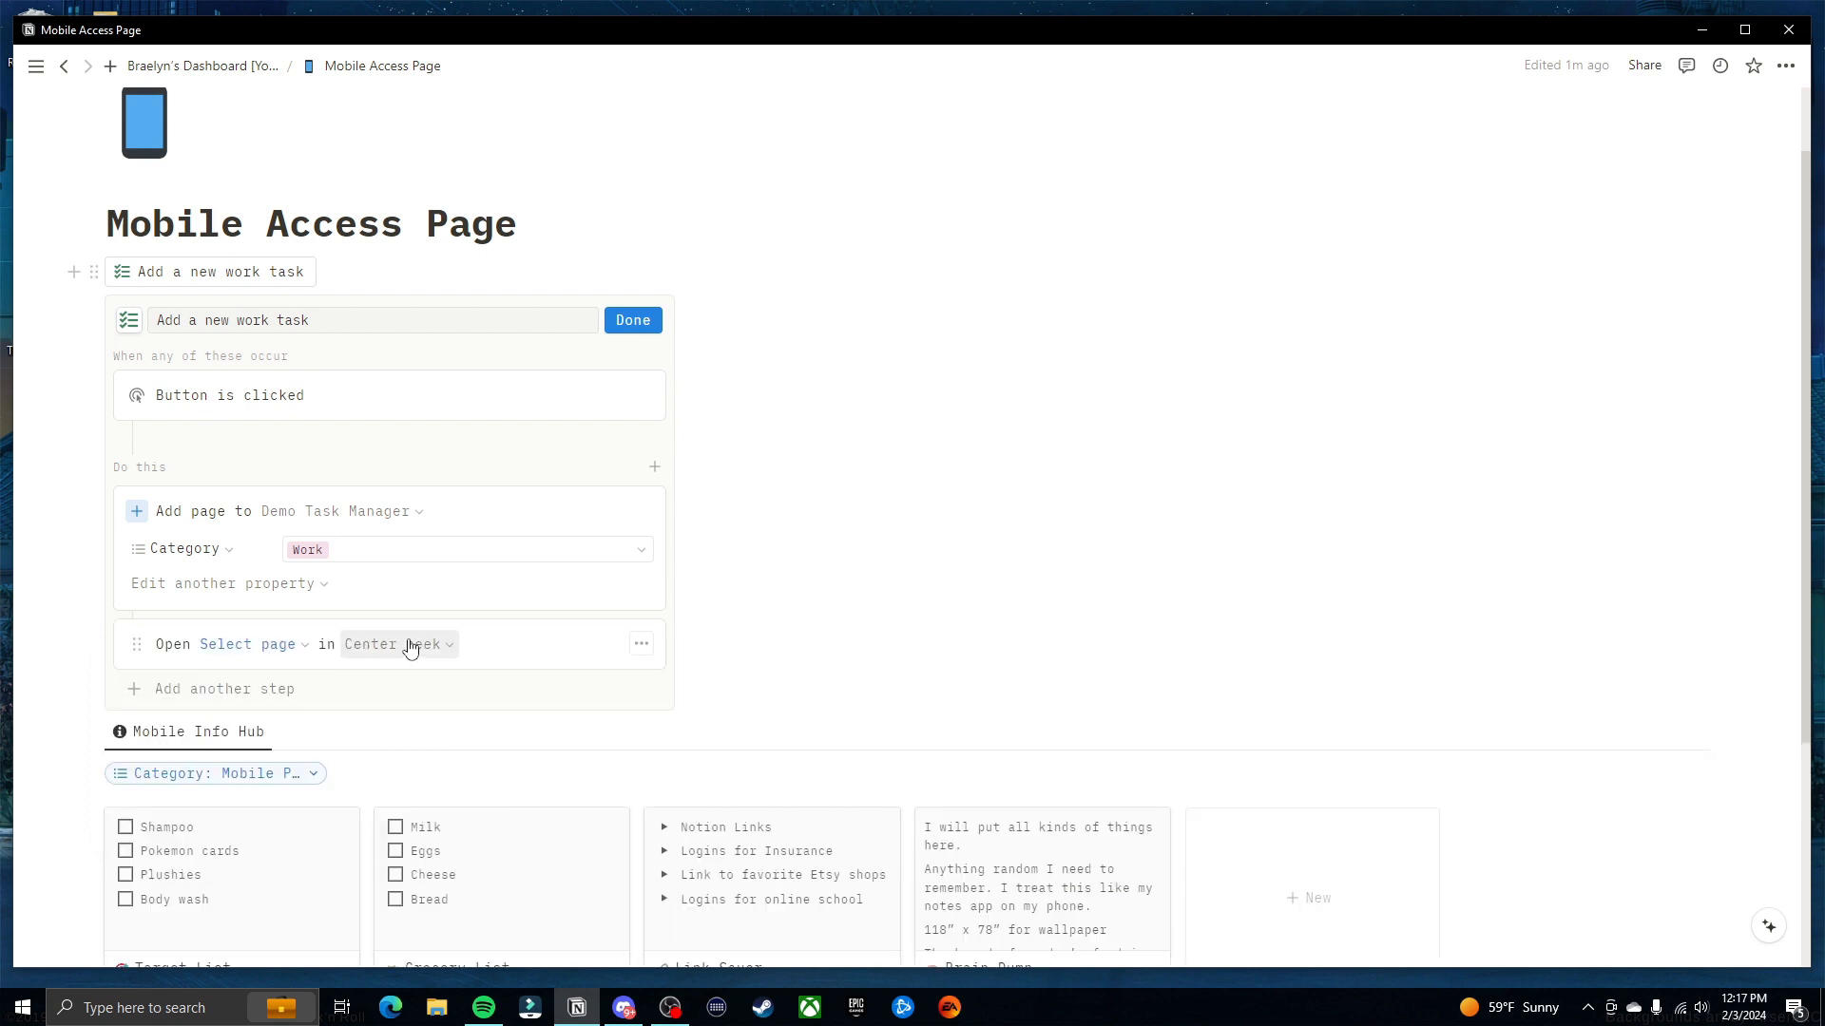
click(304, 646)
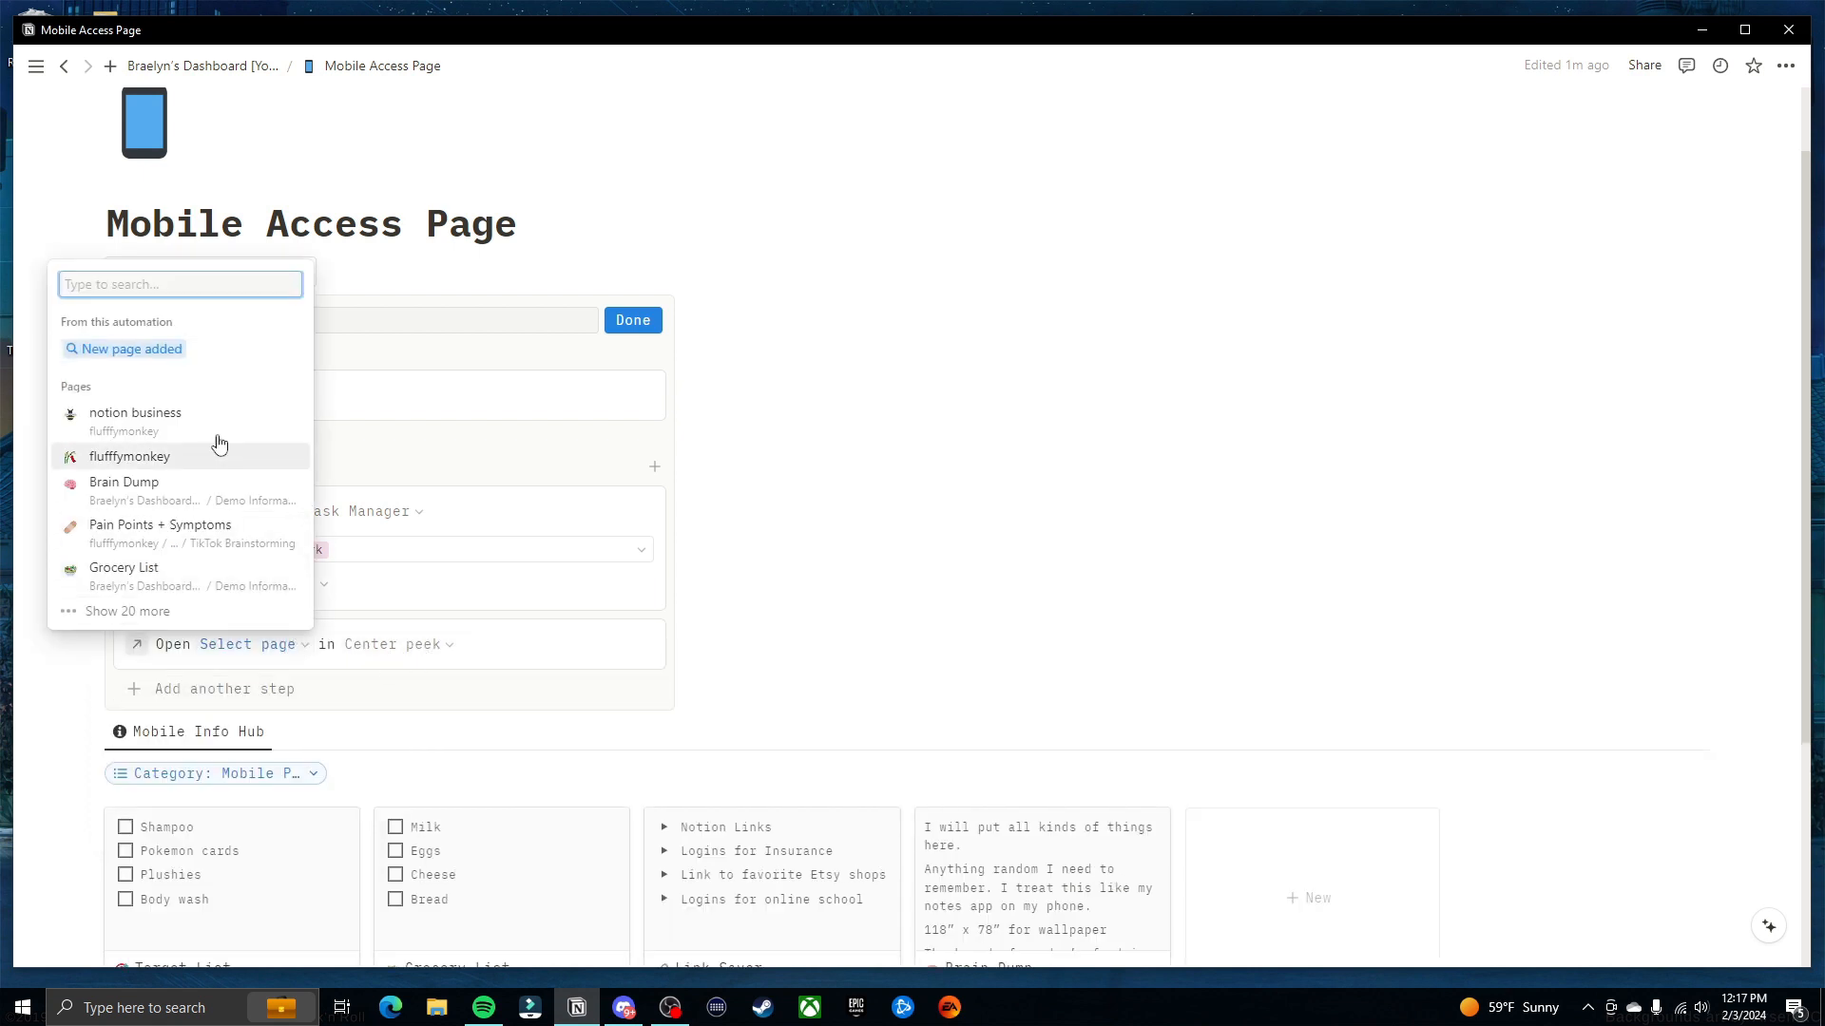
click(140, 351)
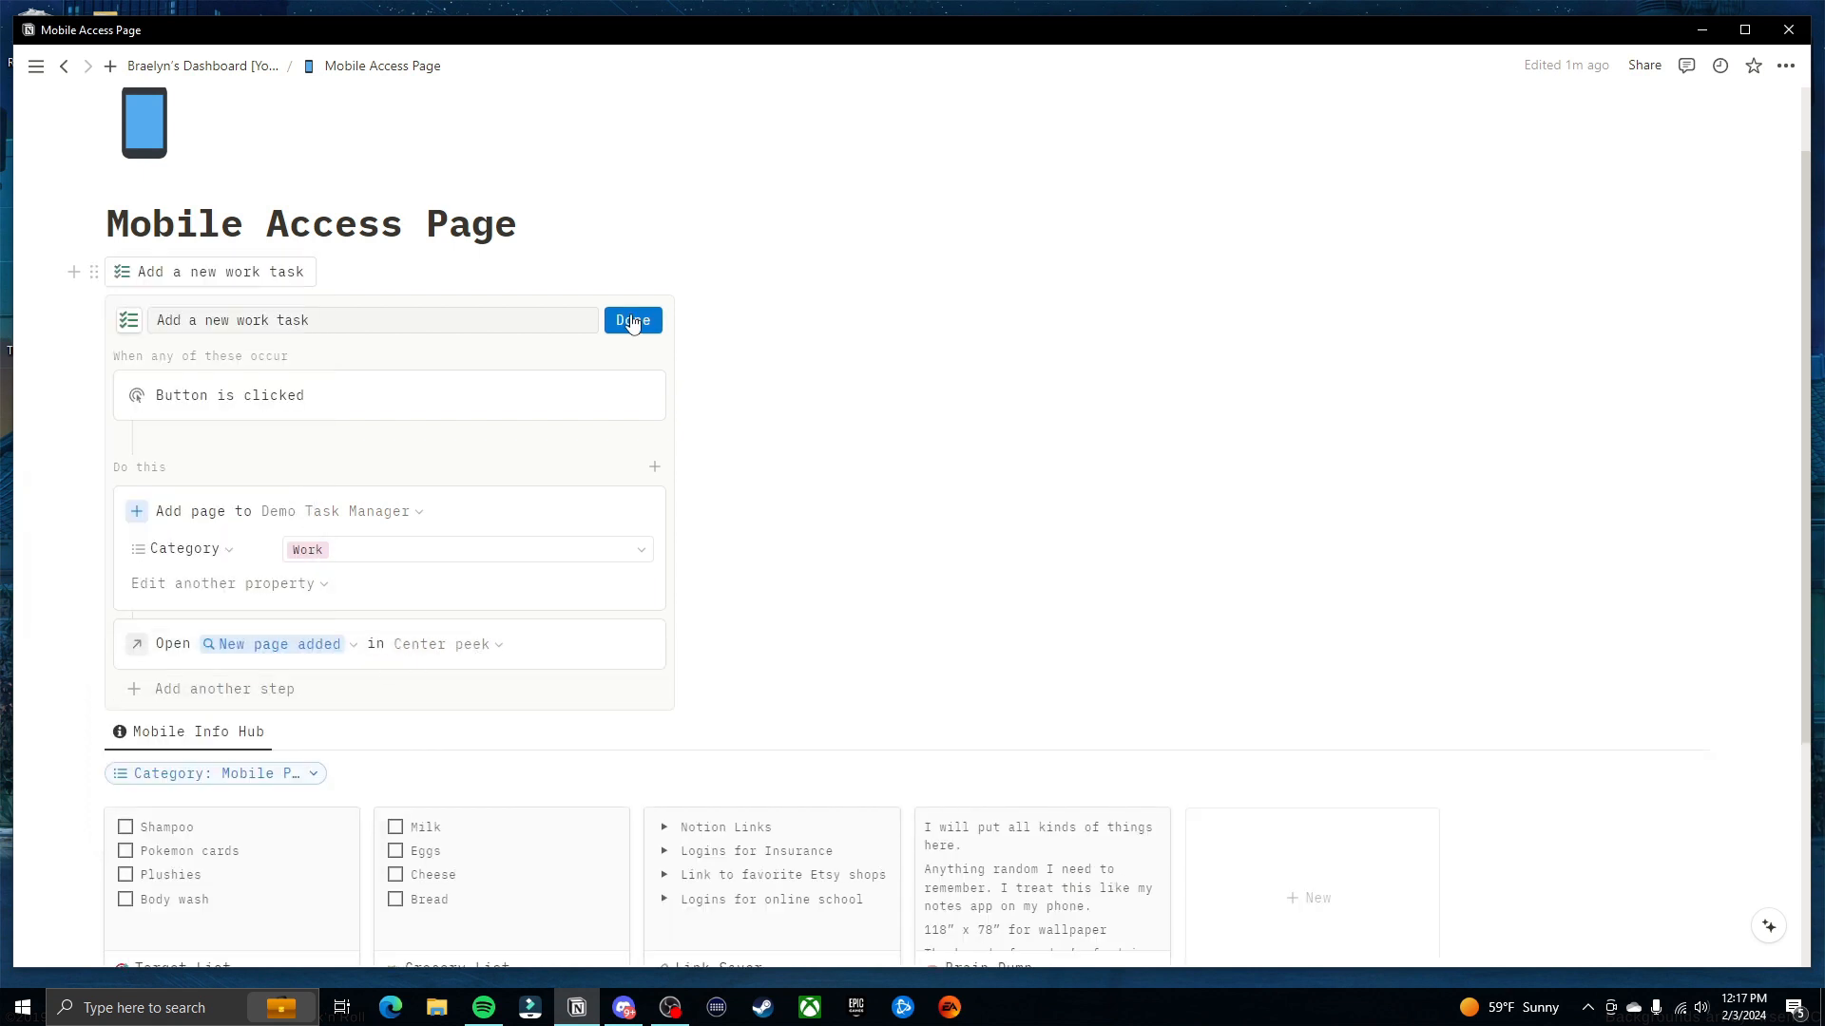
click(633, 320)
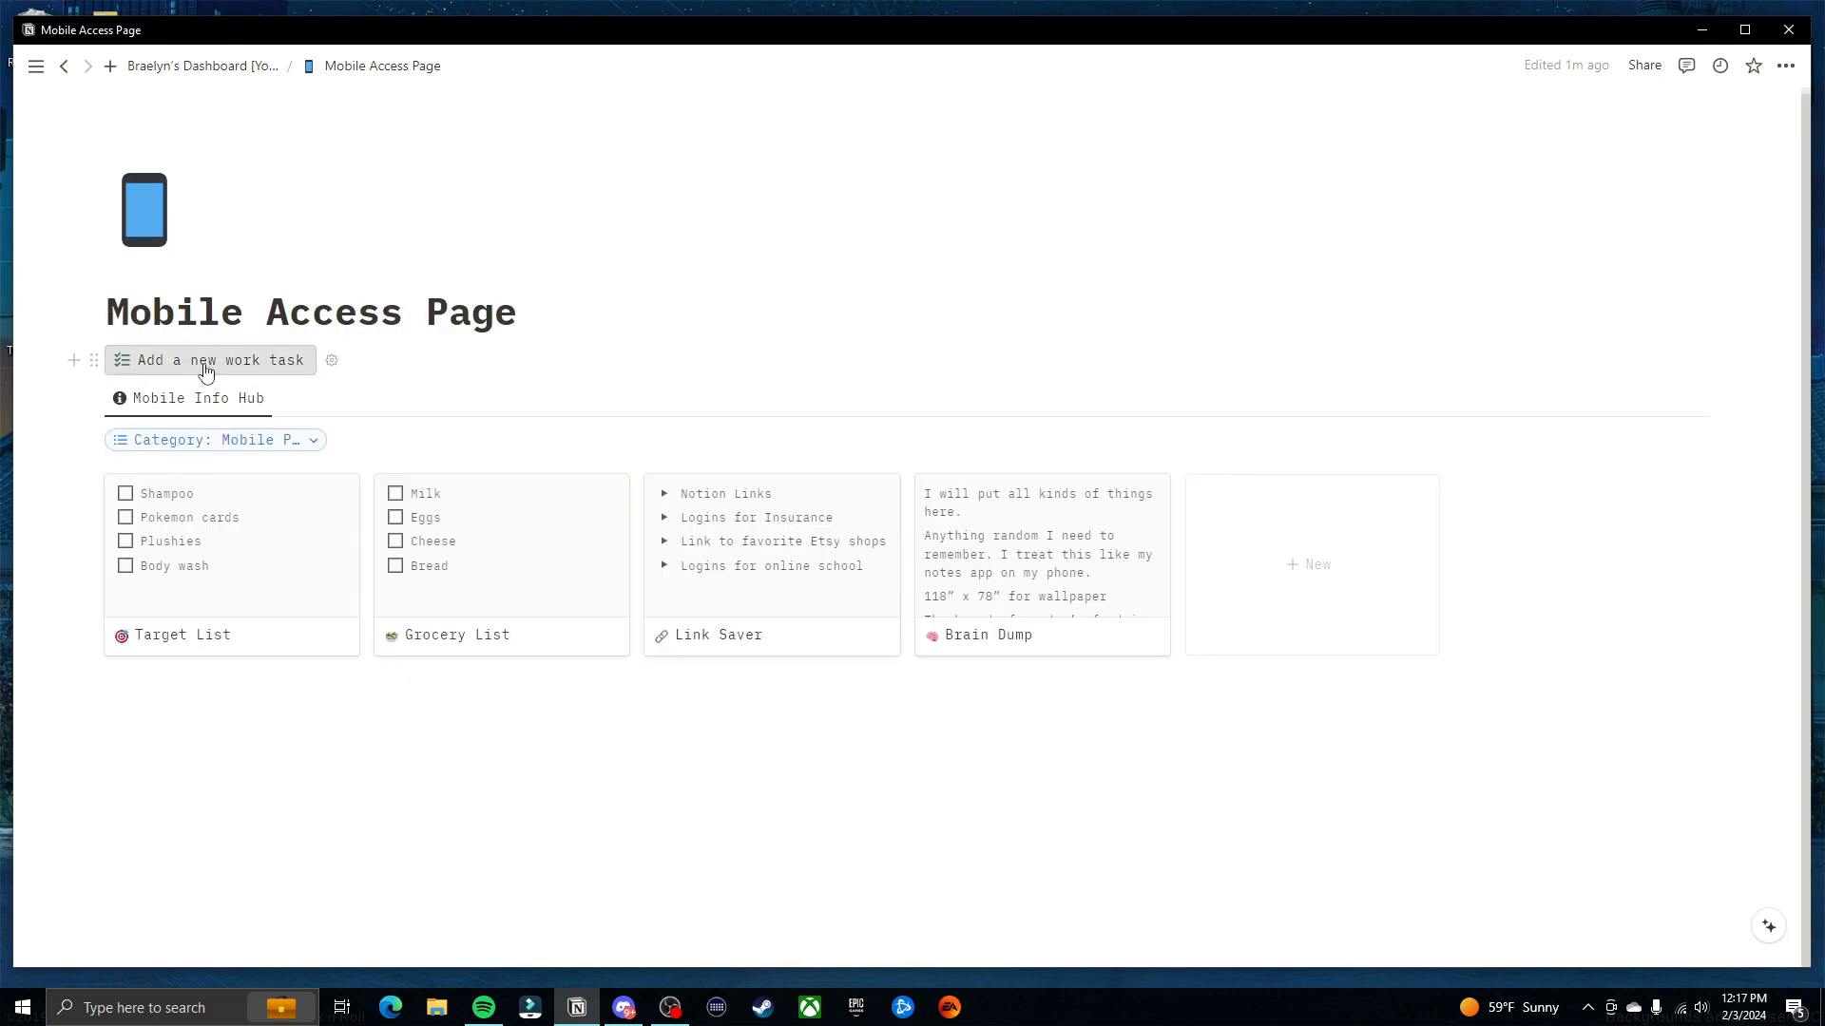
Run the Add a new work task button and title the created page Task Name
click(205, 367)
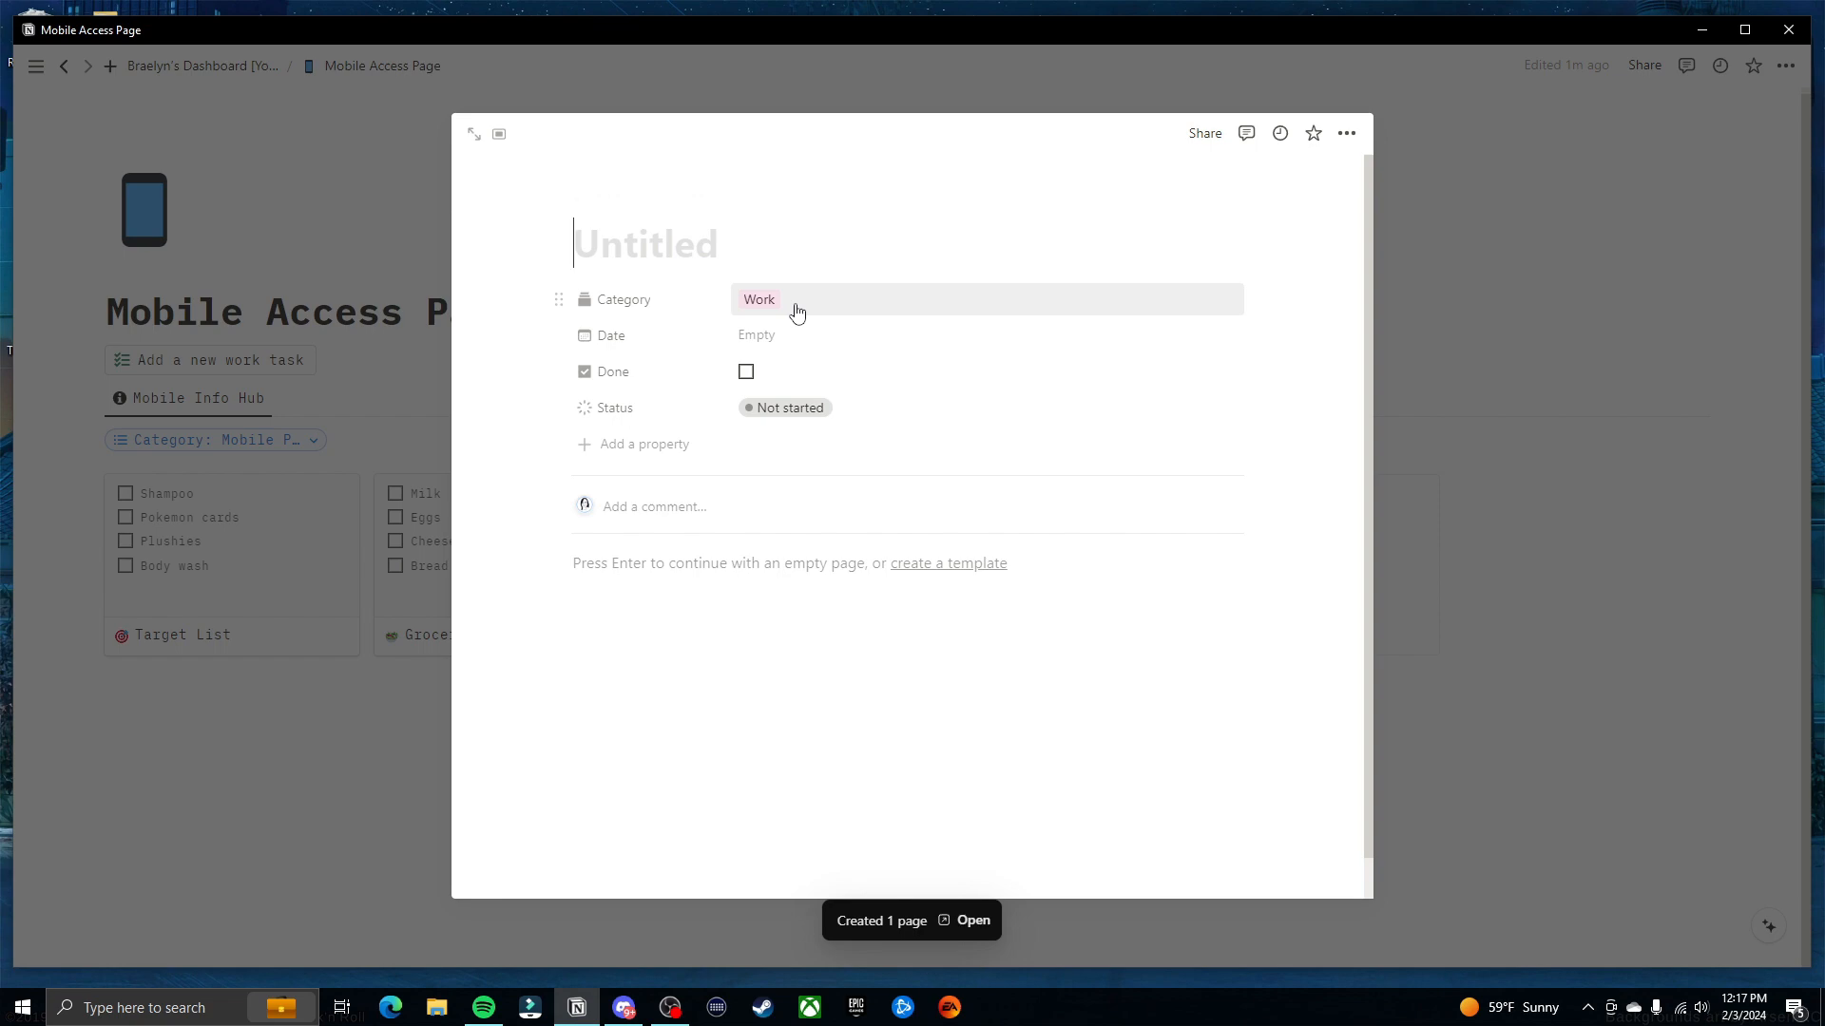
text(Task Name)
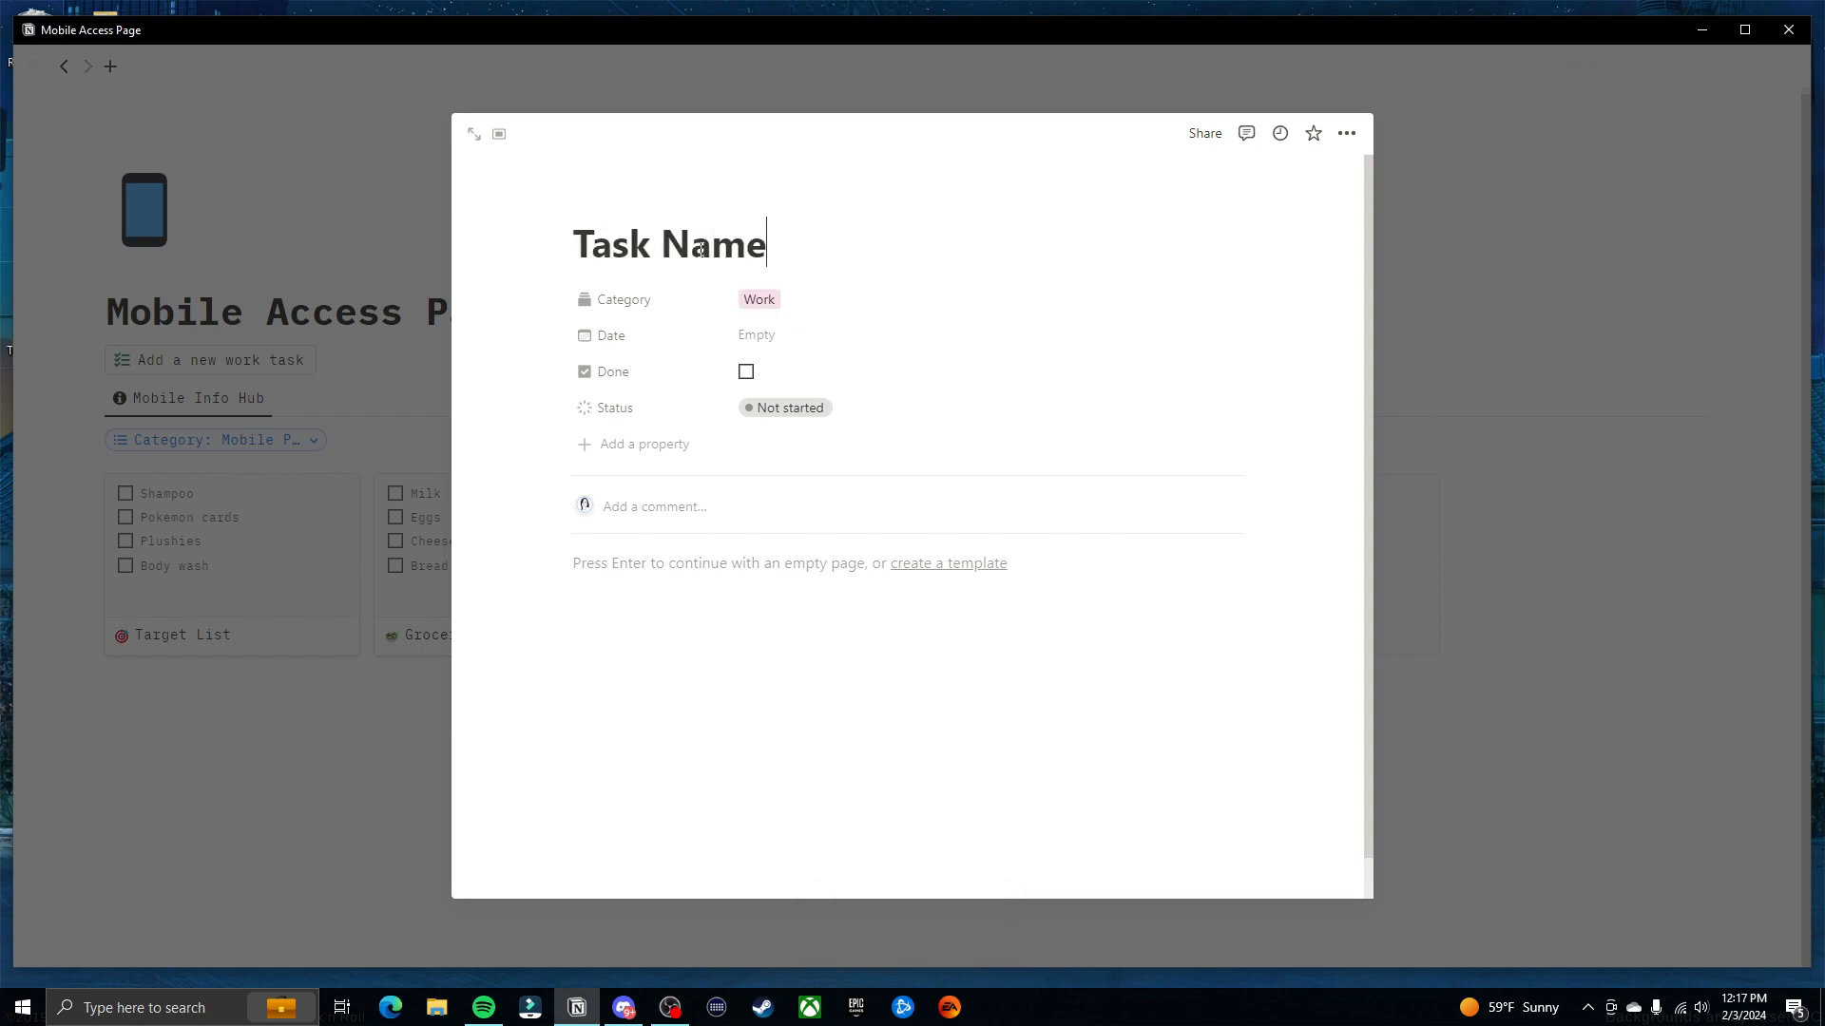
key(Escape)
In the dashboard's All Tasks view, set the date of Task Name to February 8, 2024
click(248, 68)
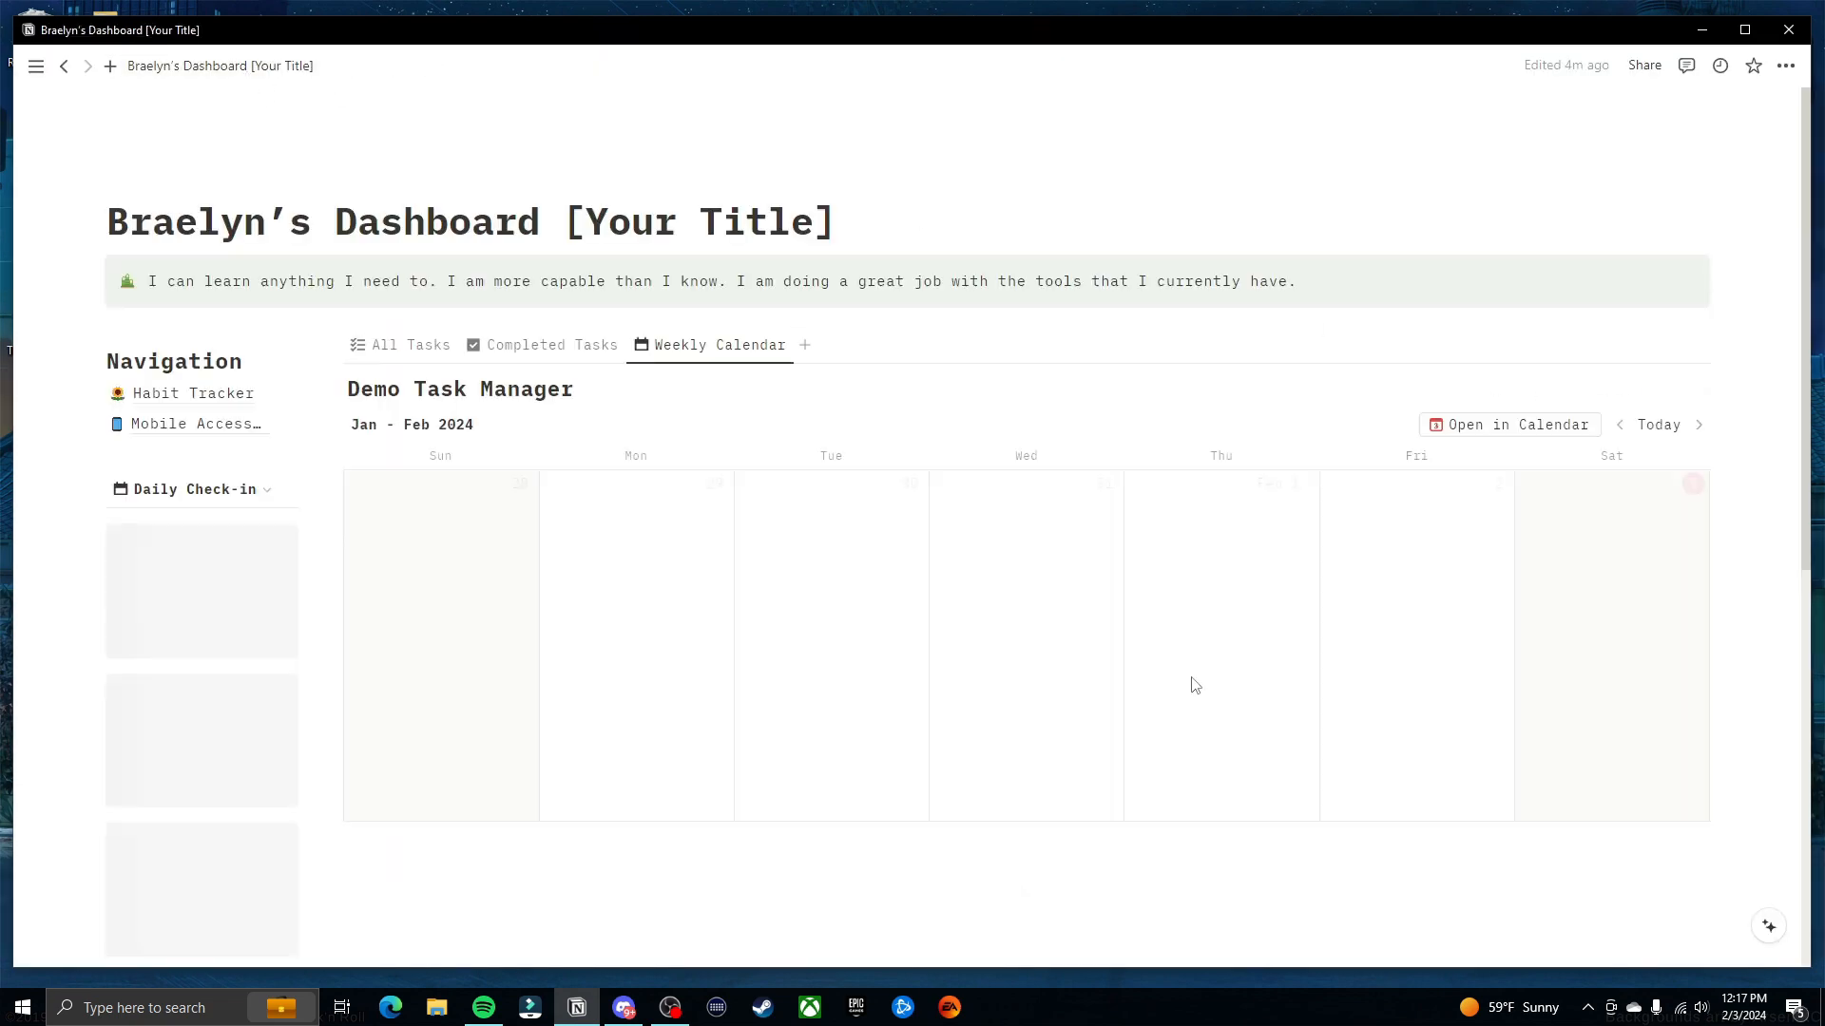
scroll(625, 372, down, 1)
click(404, 250)
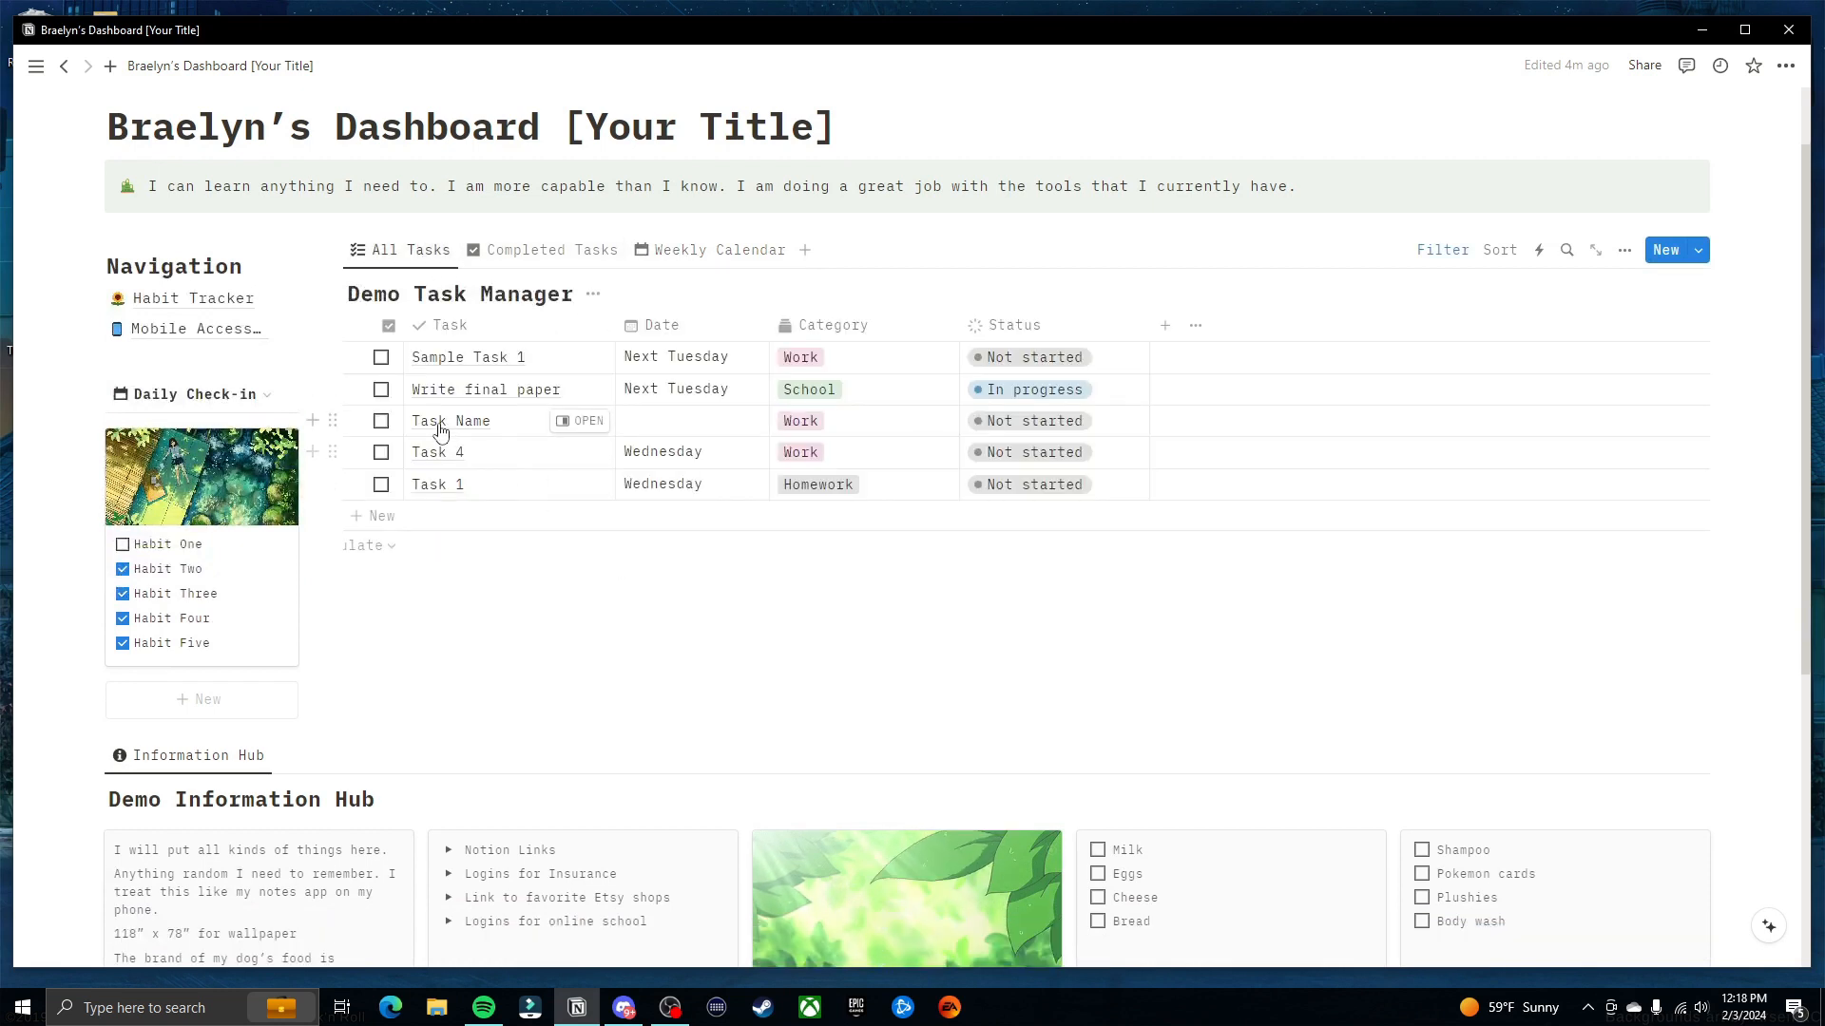
click(659, 421)
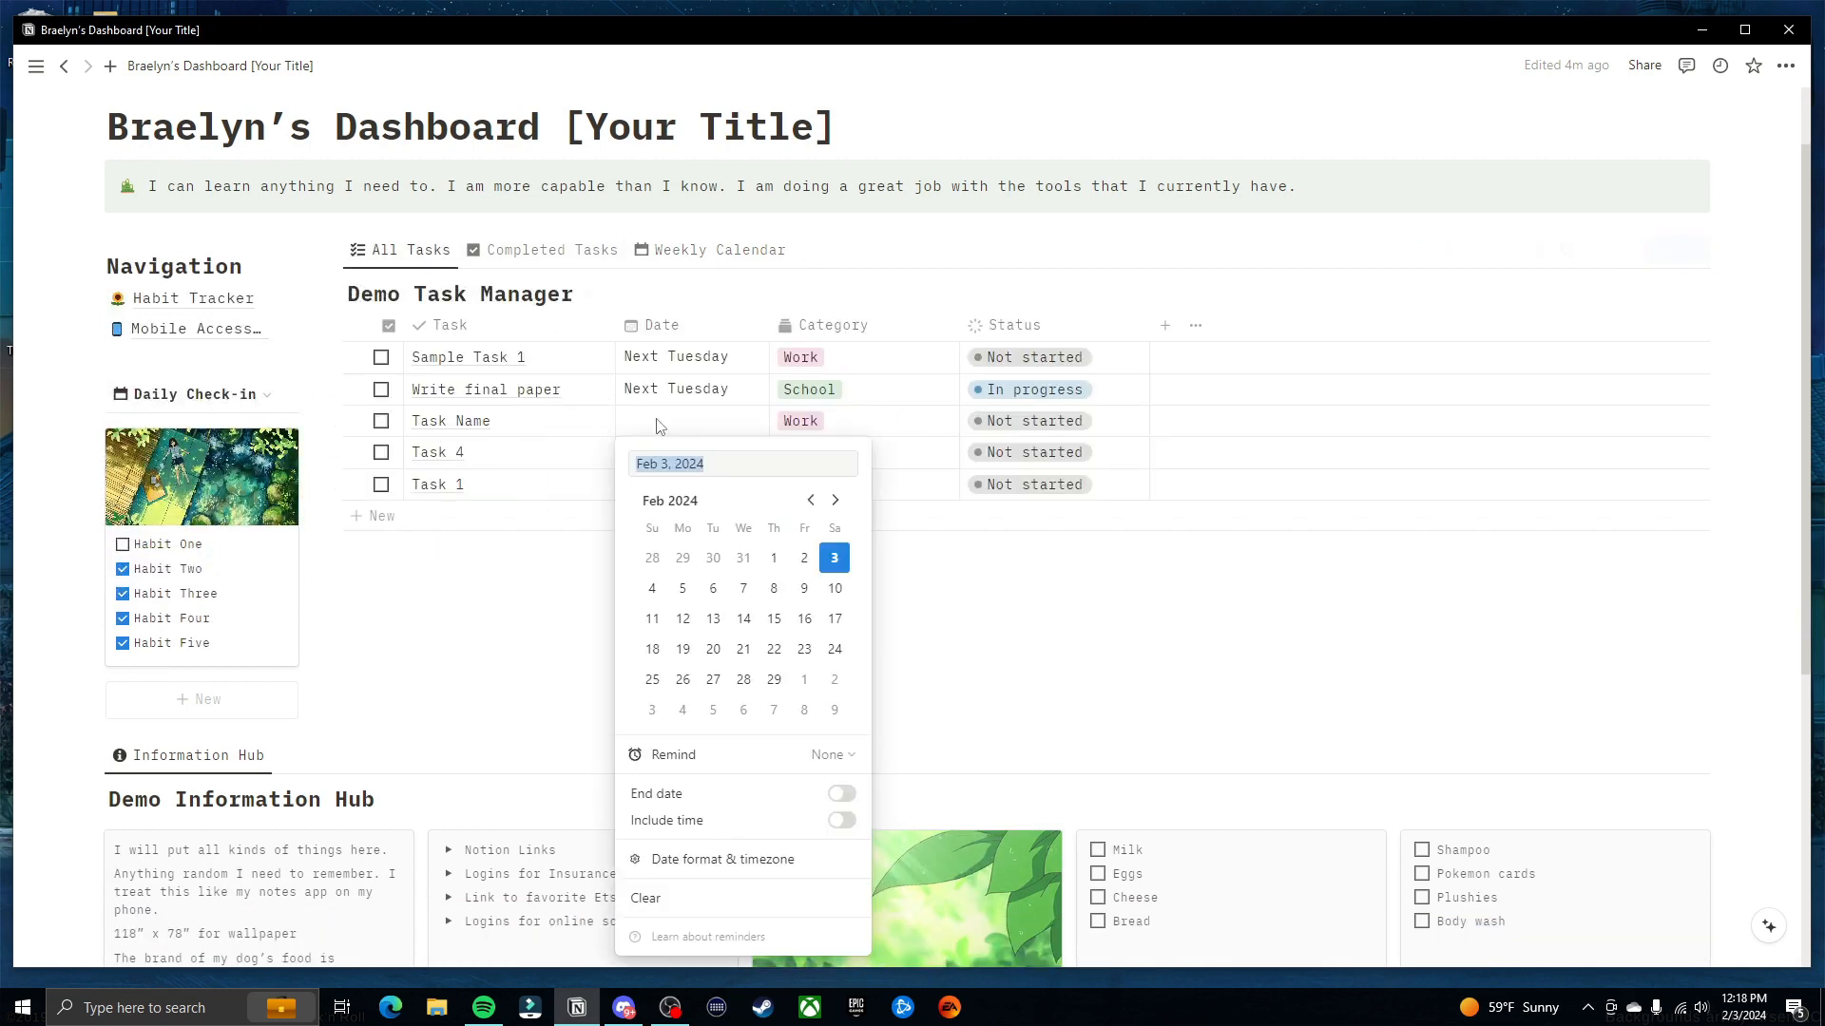
click(775, 589)
key(Escape)
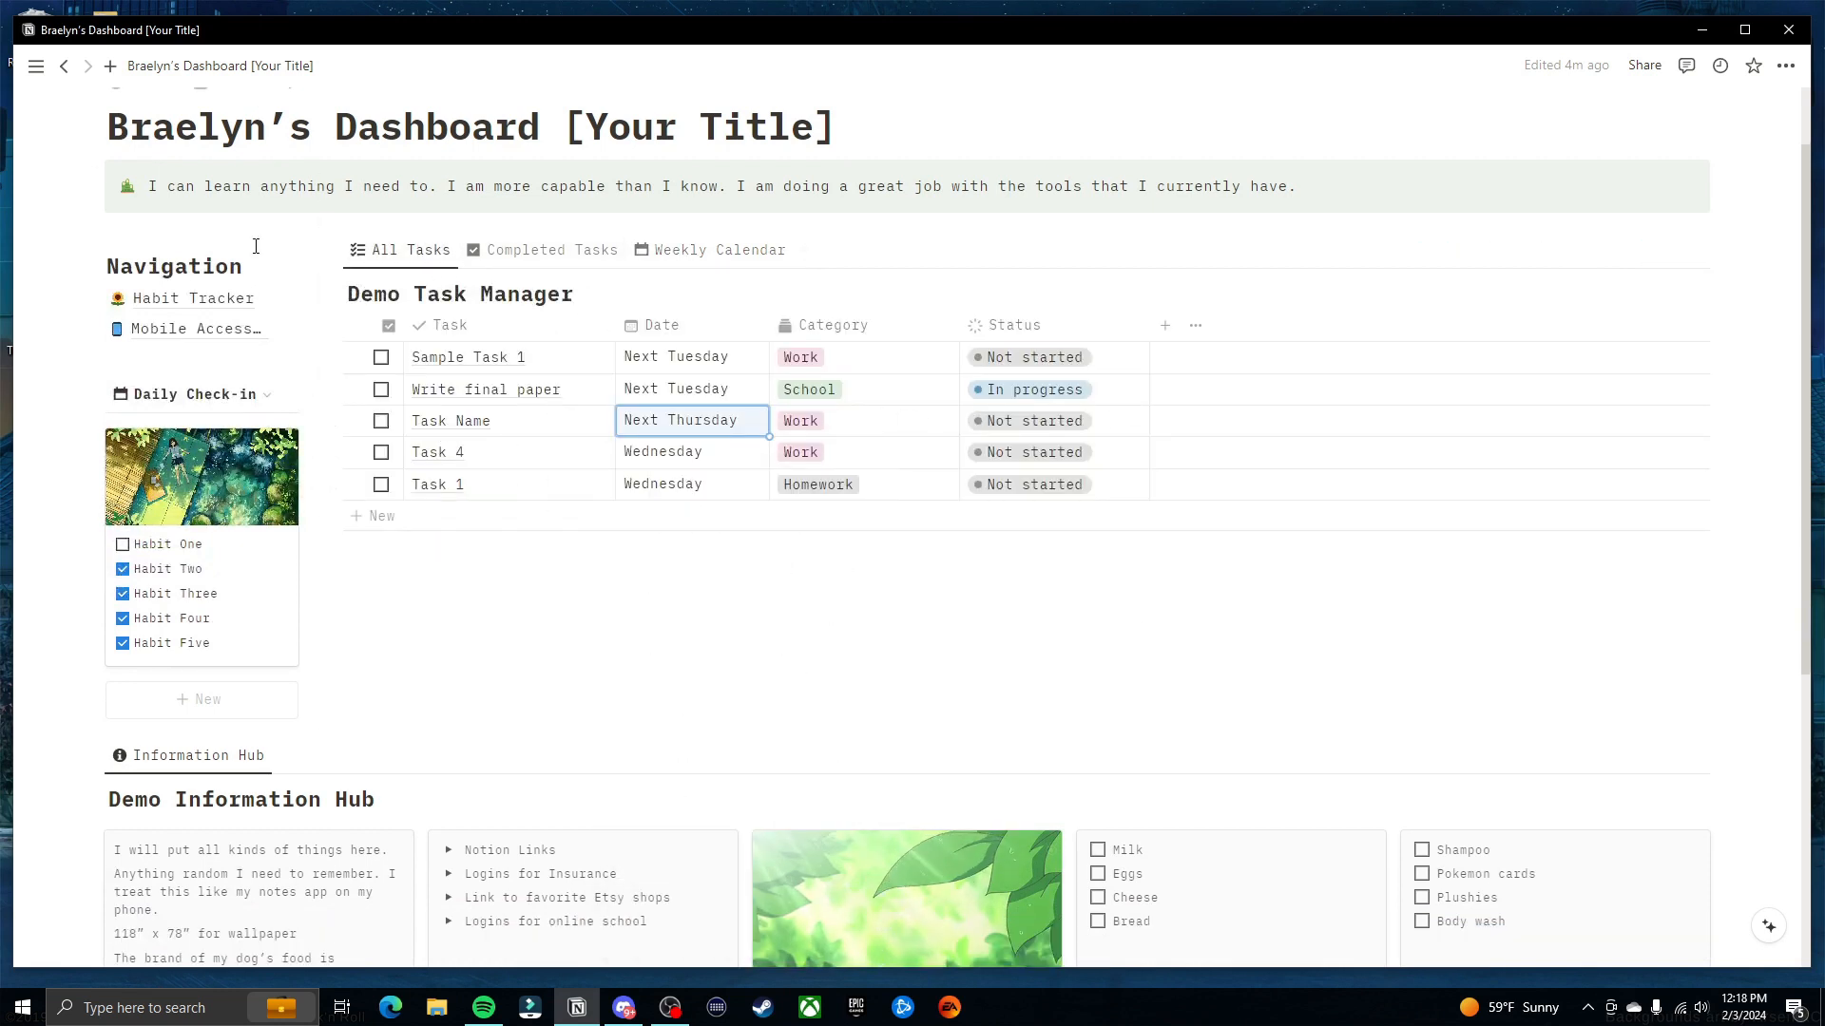
Back on the Mobile Access Page, add the Date property set to Today to the work task button's add-page action
click(201, 330)
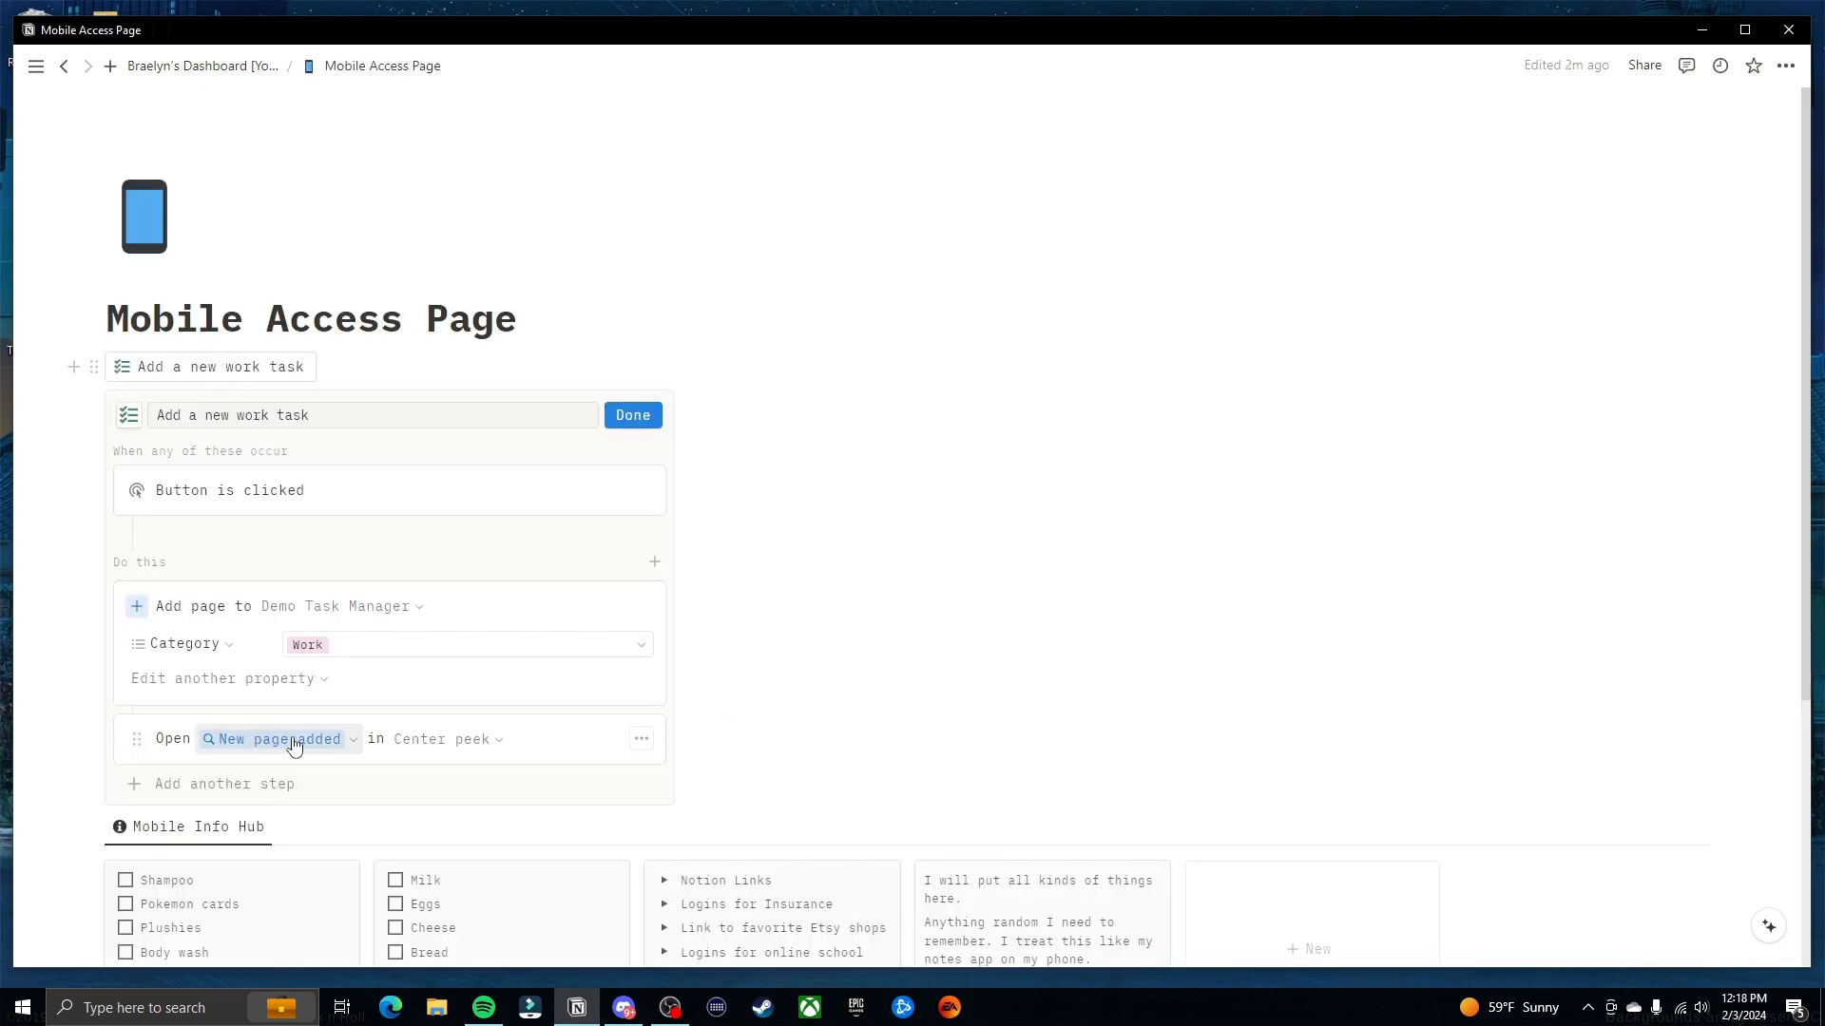
scroll(475, 699, down, 1)
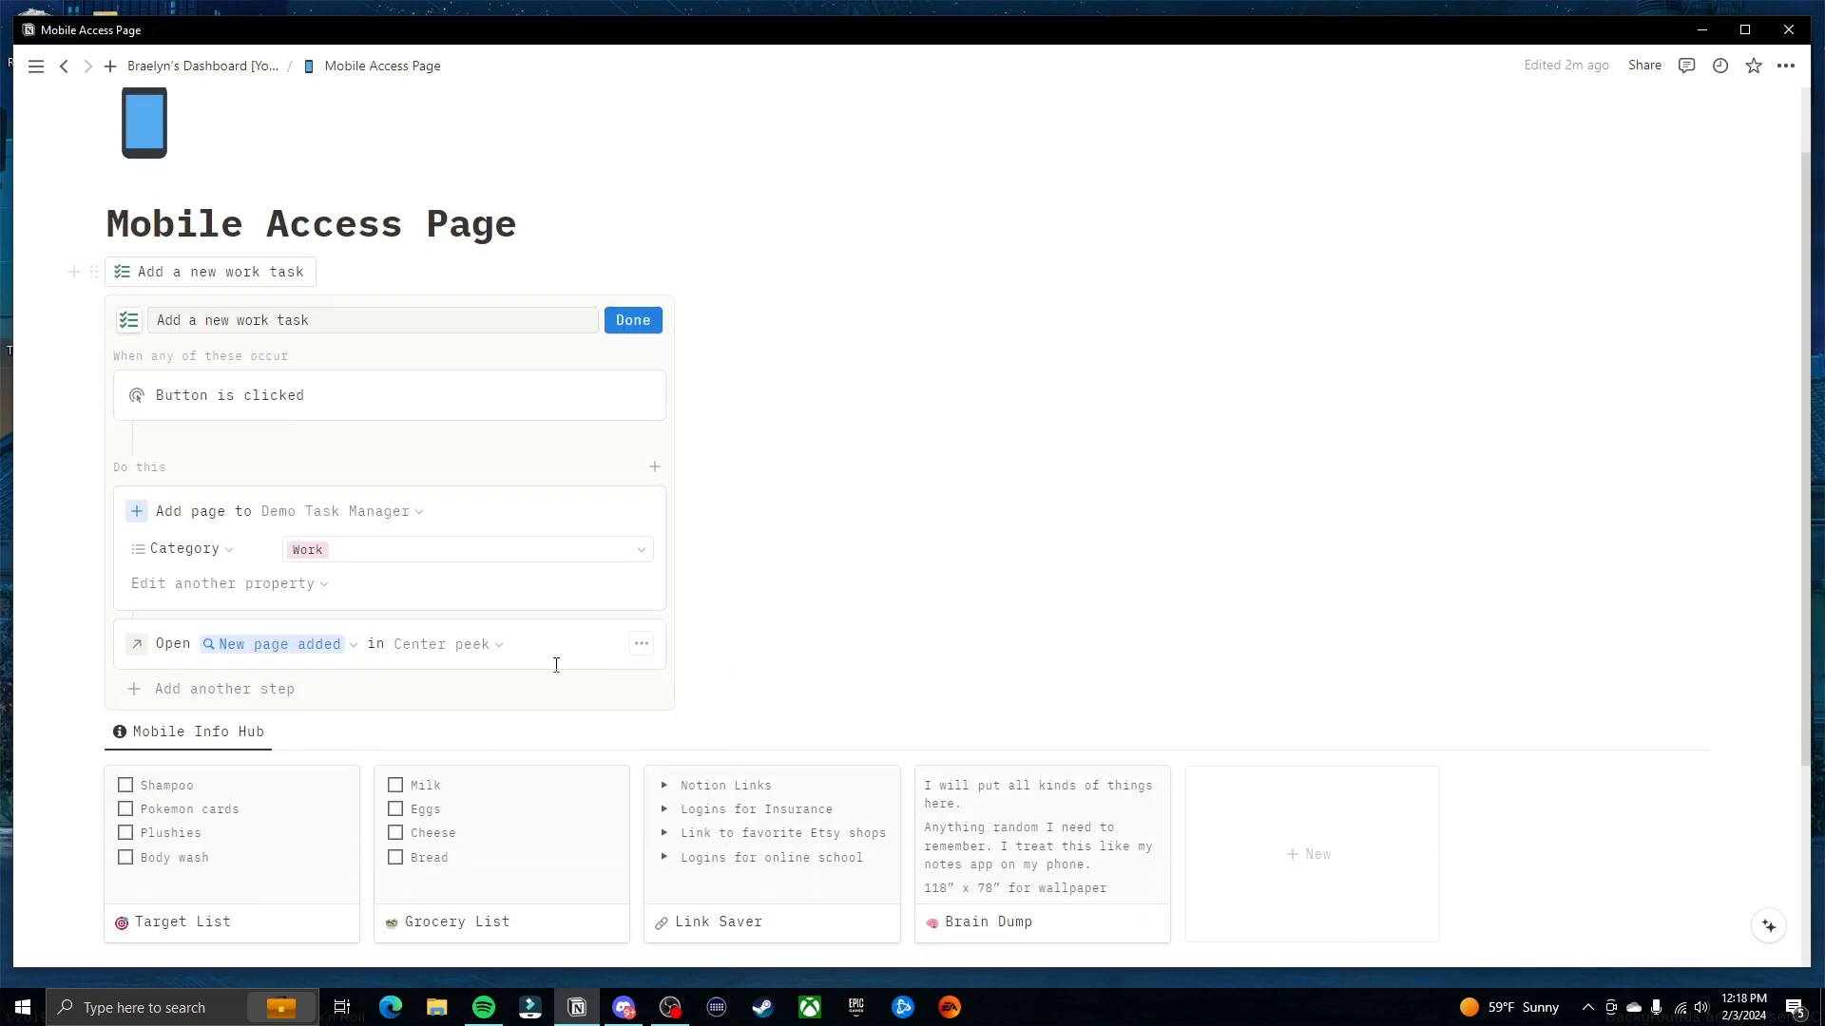
click(225, 586)
click(203, 680)
click(390, 587)
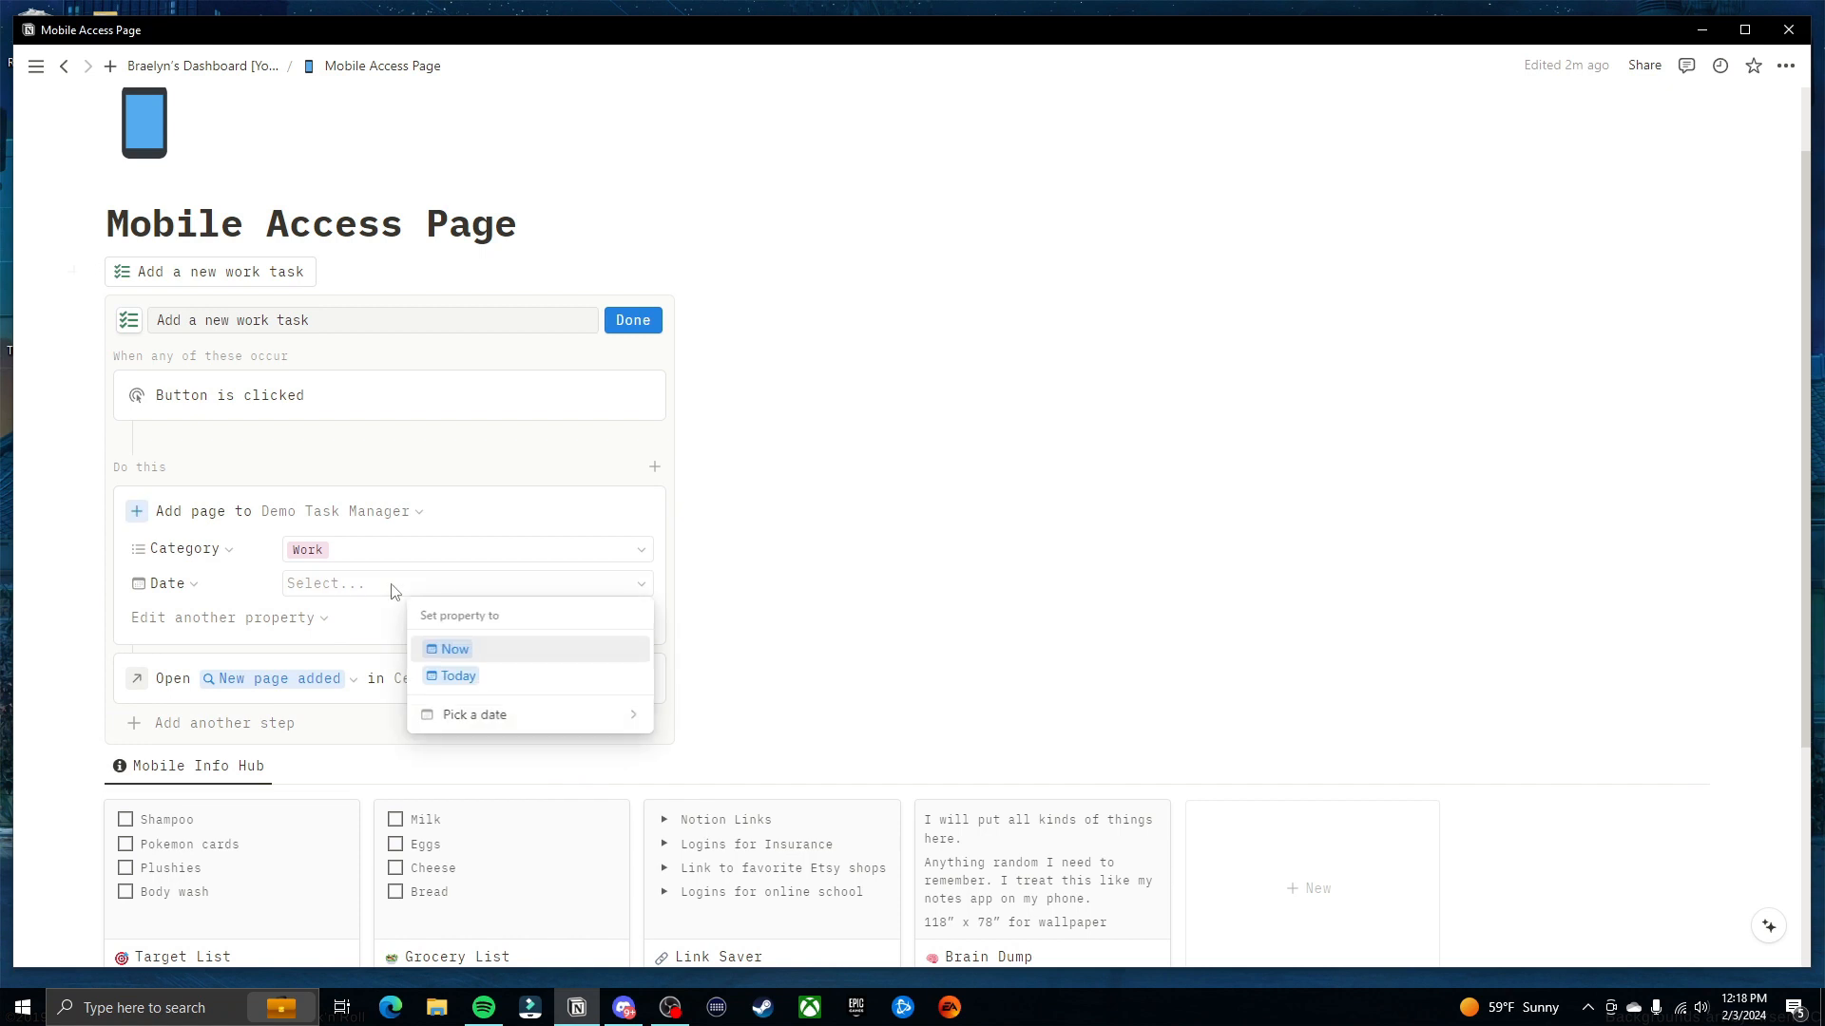
click(456, 676)
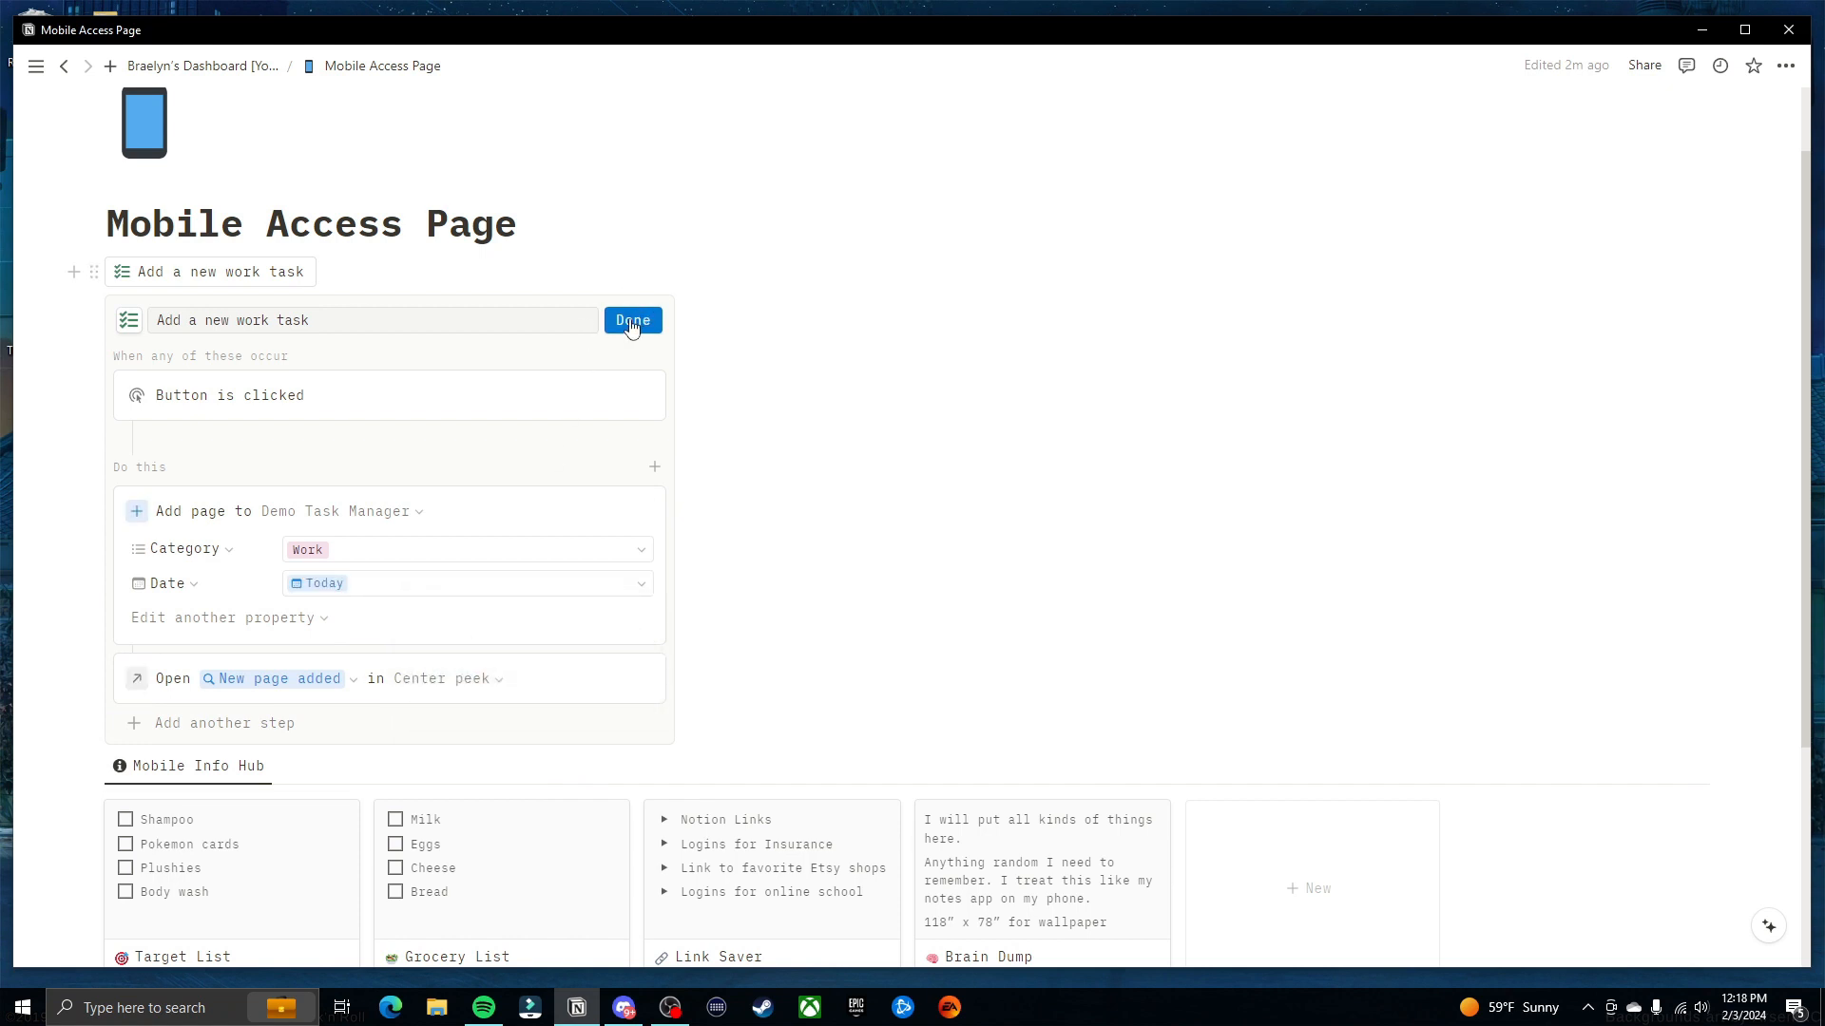
click(630, 323)
Create a task titled Task fourty five with the Add a new work task button, and return to the main dashboard
click(196, 371)
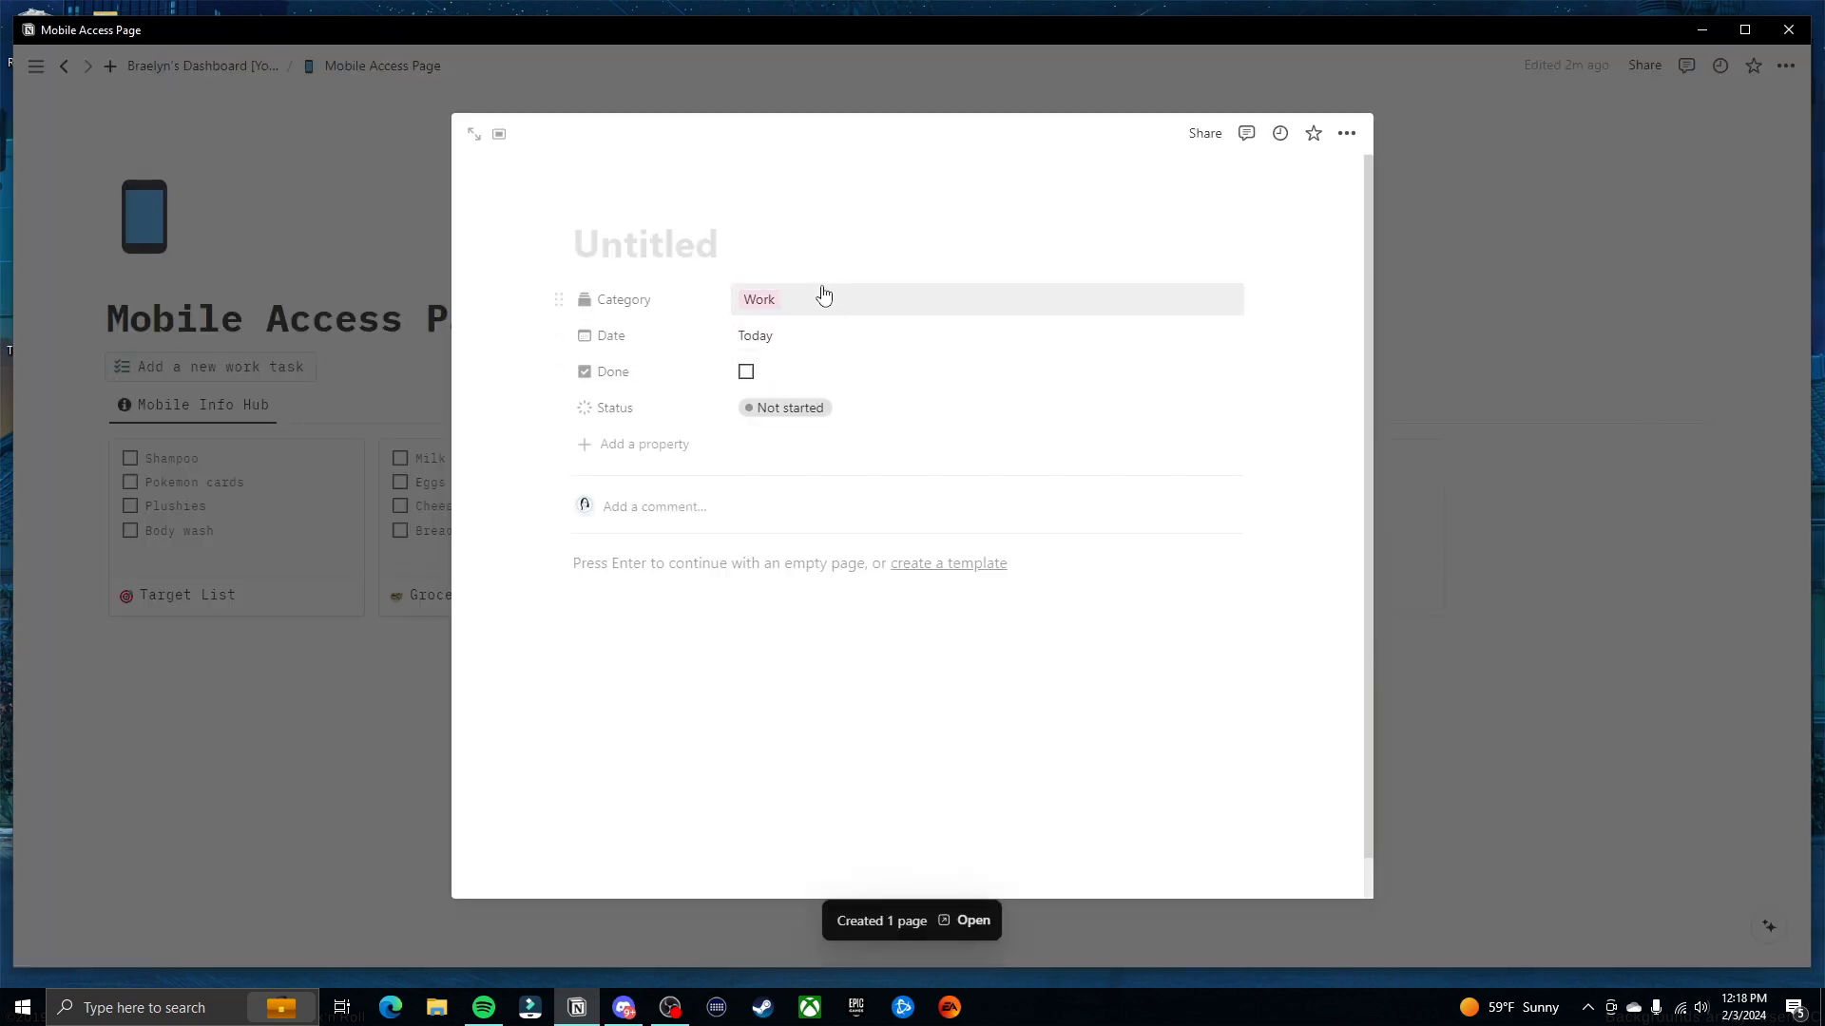
text(Task fourty five)
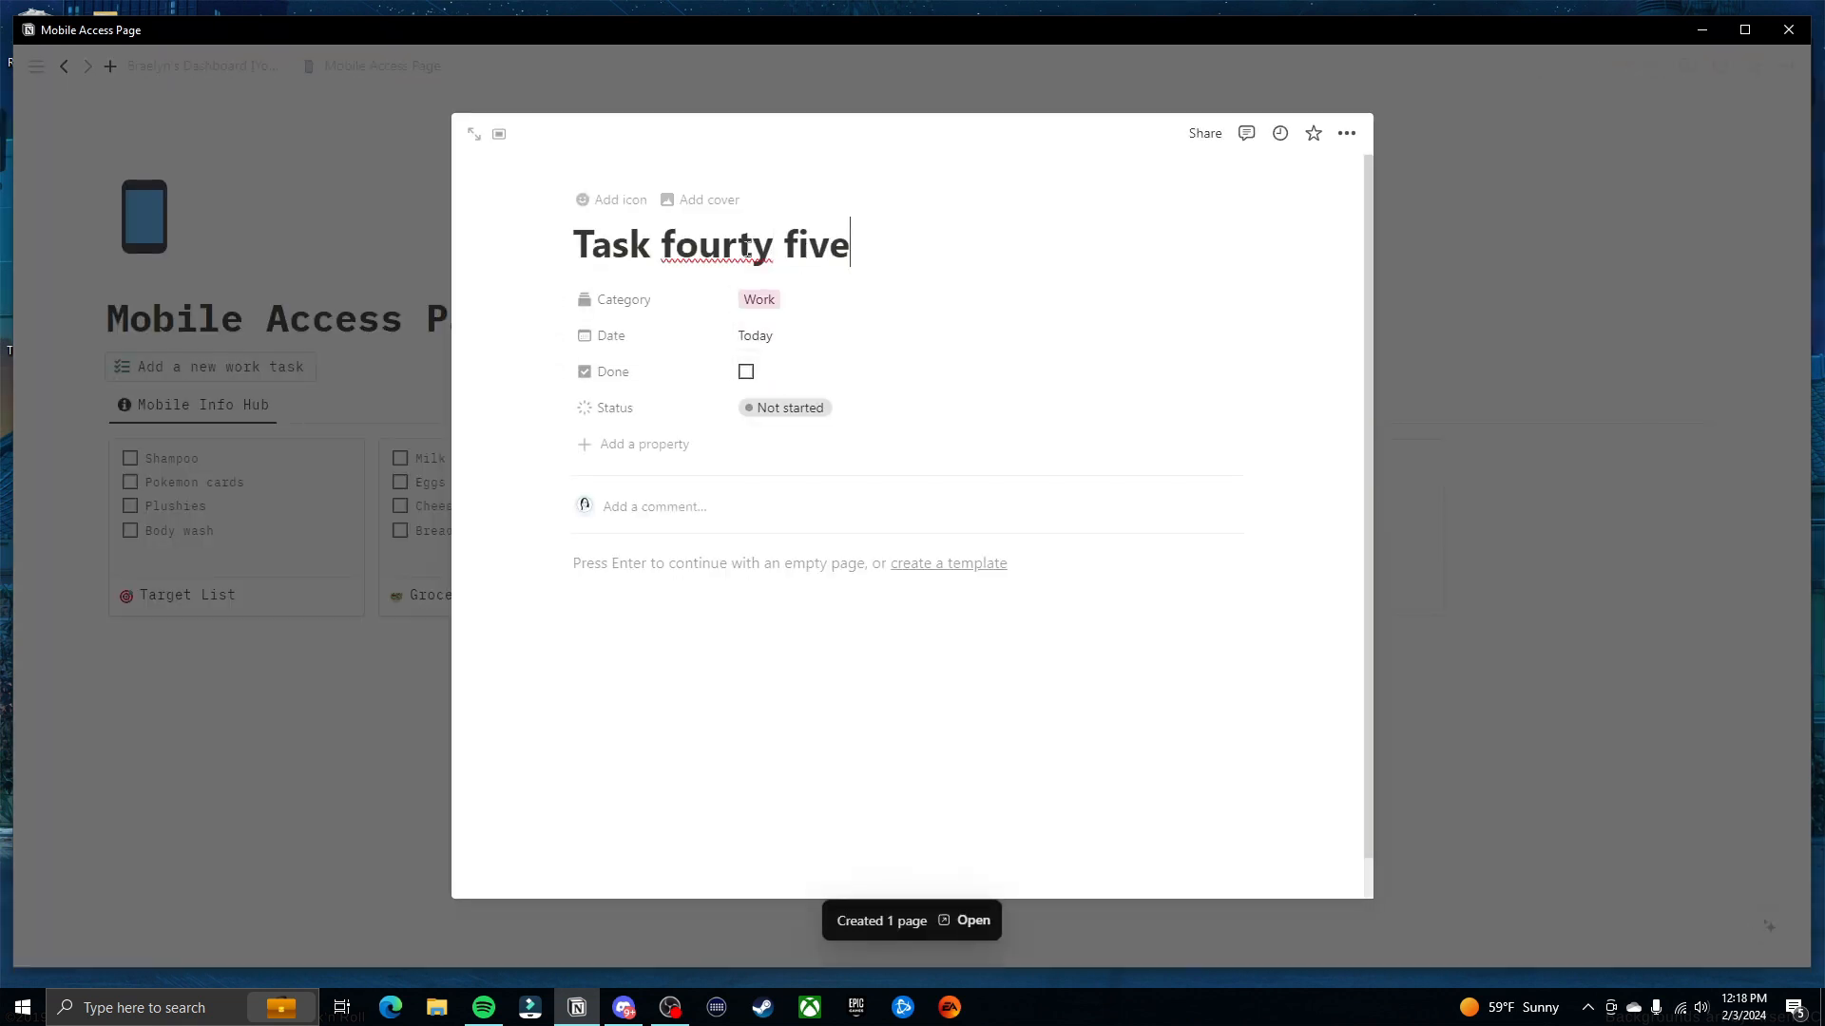
click(1466, 412)
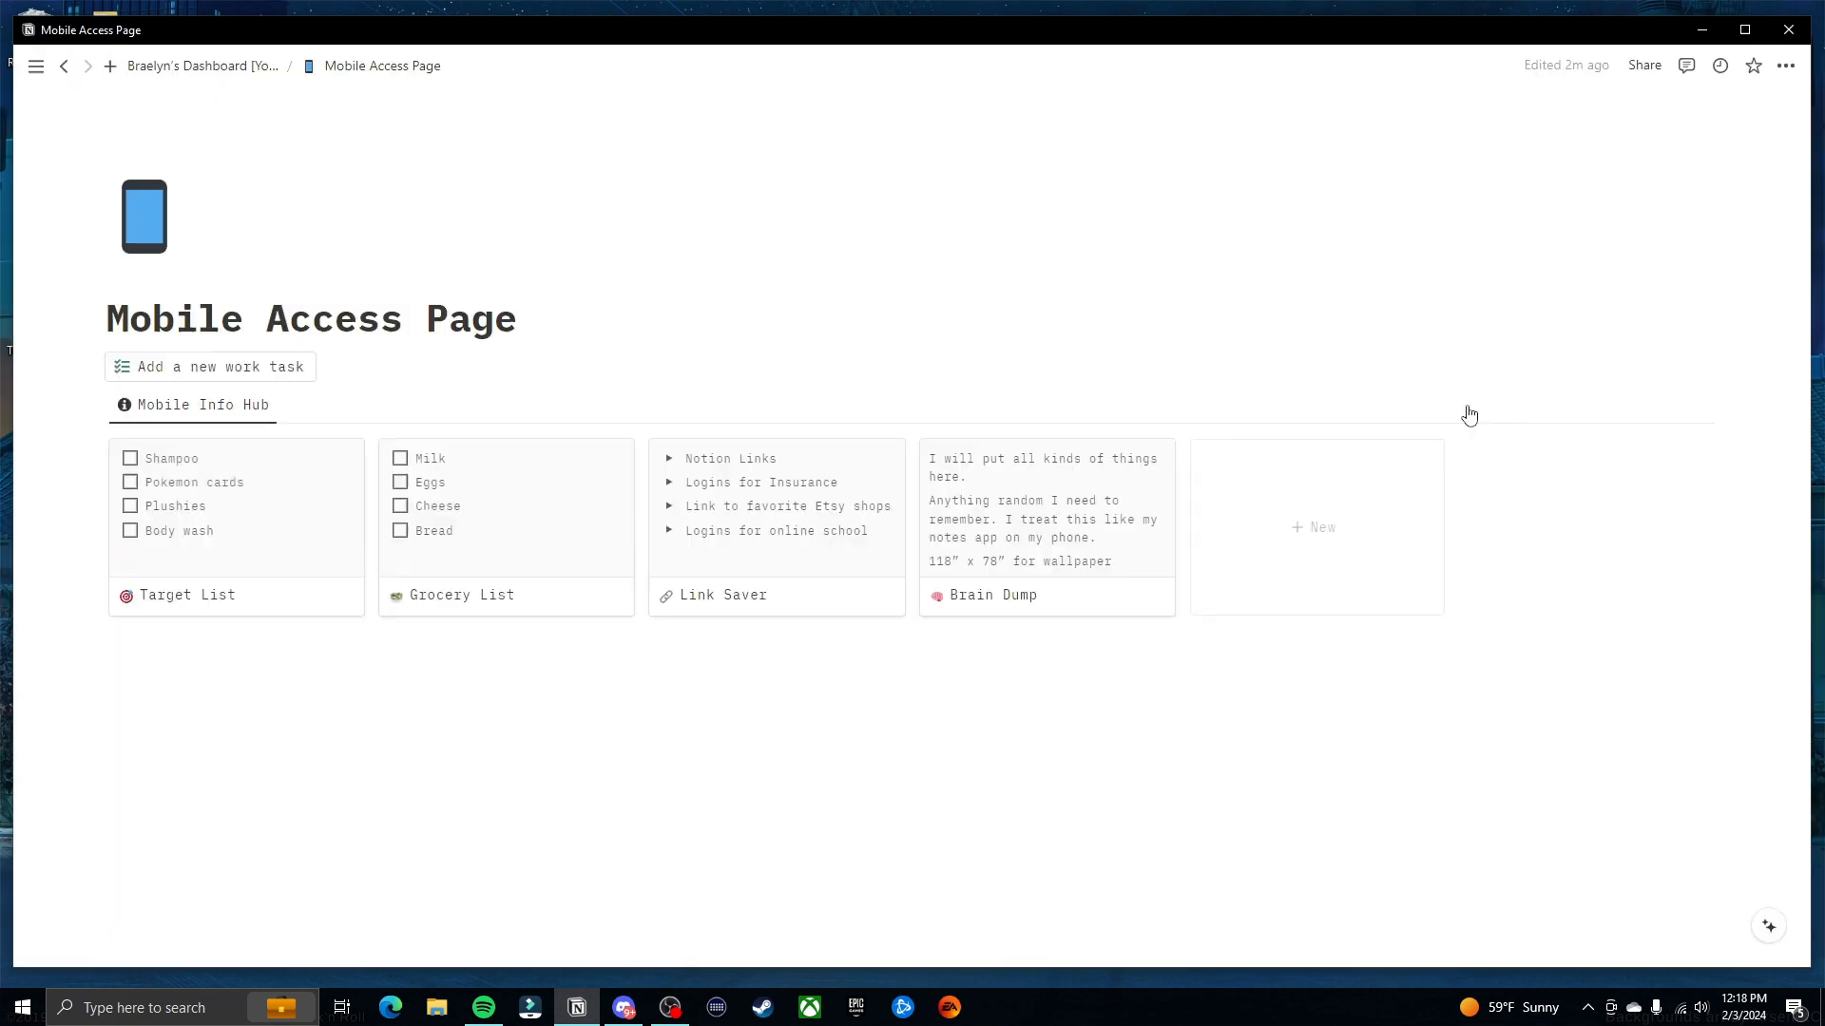
click(223, 66)
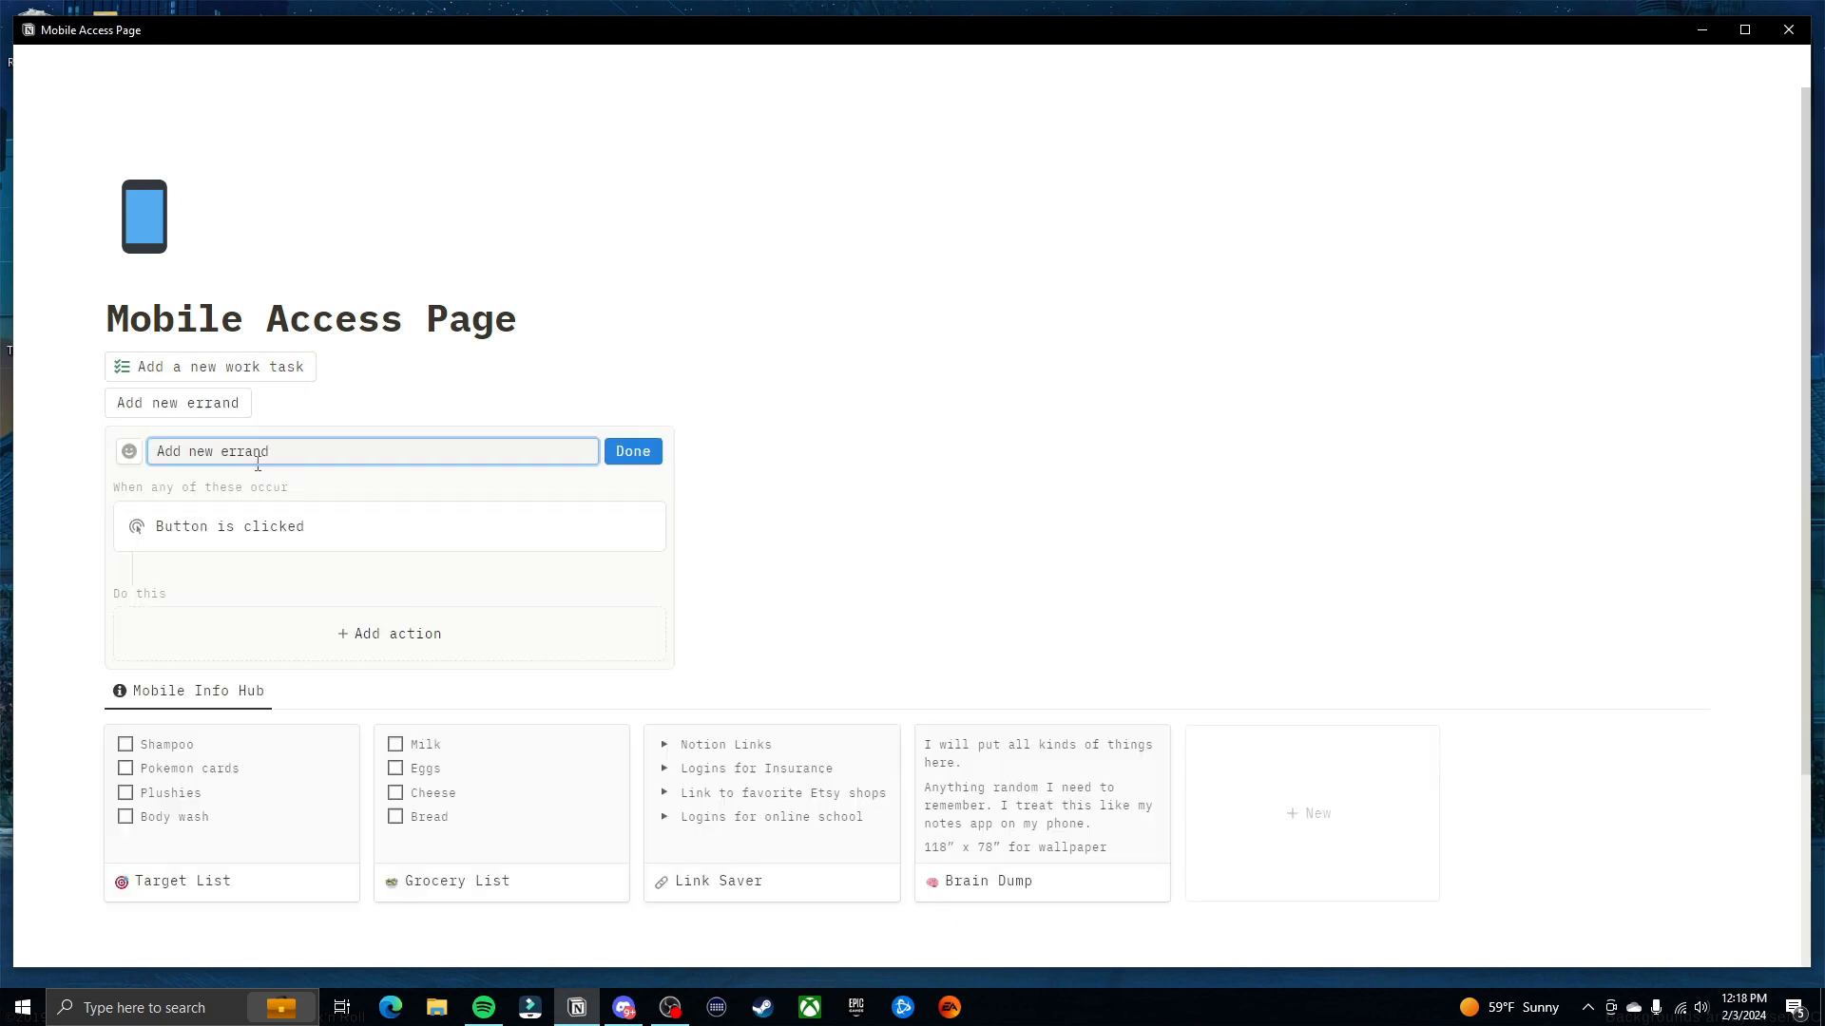
Give the Add new errand button an action that adds a page to Demo Task Manager
click(423, 633)
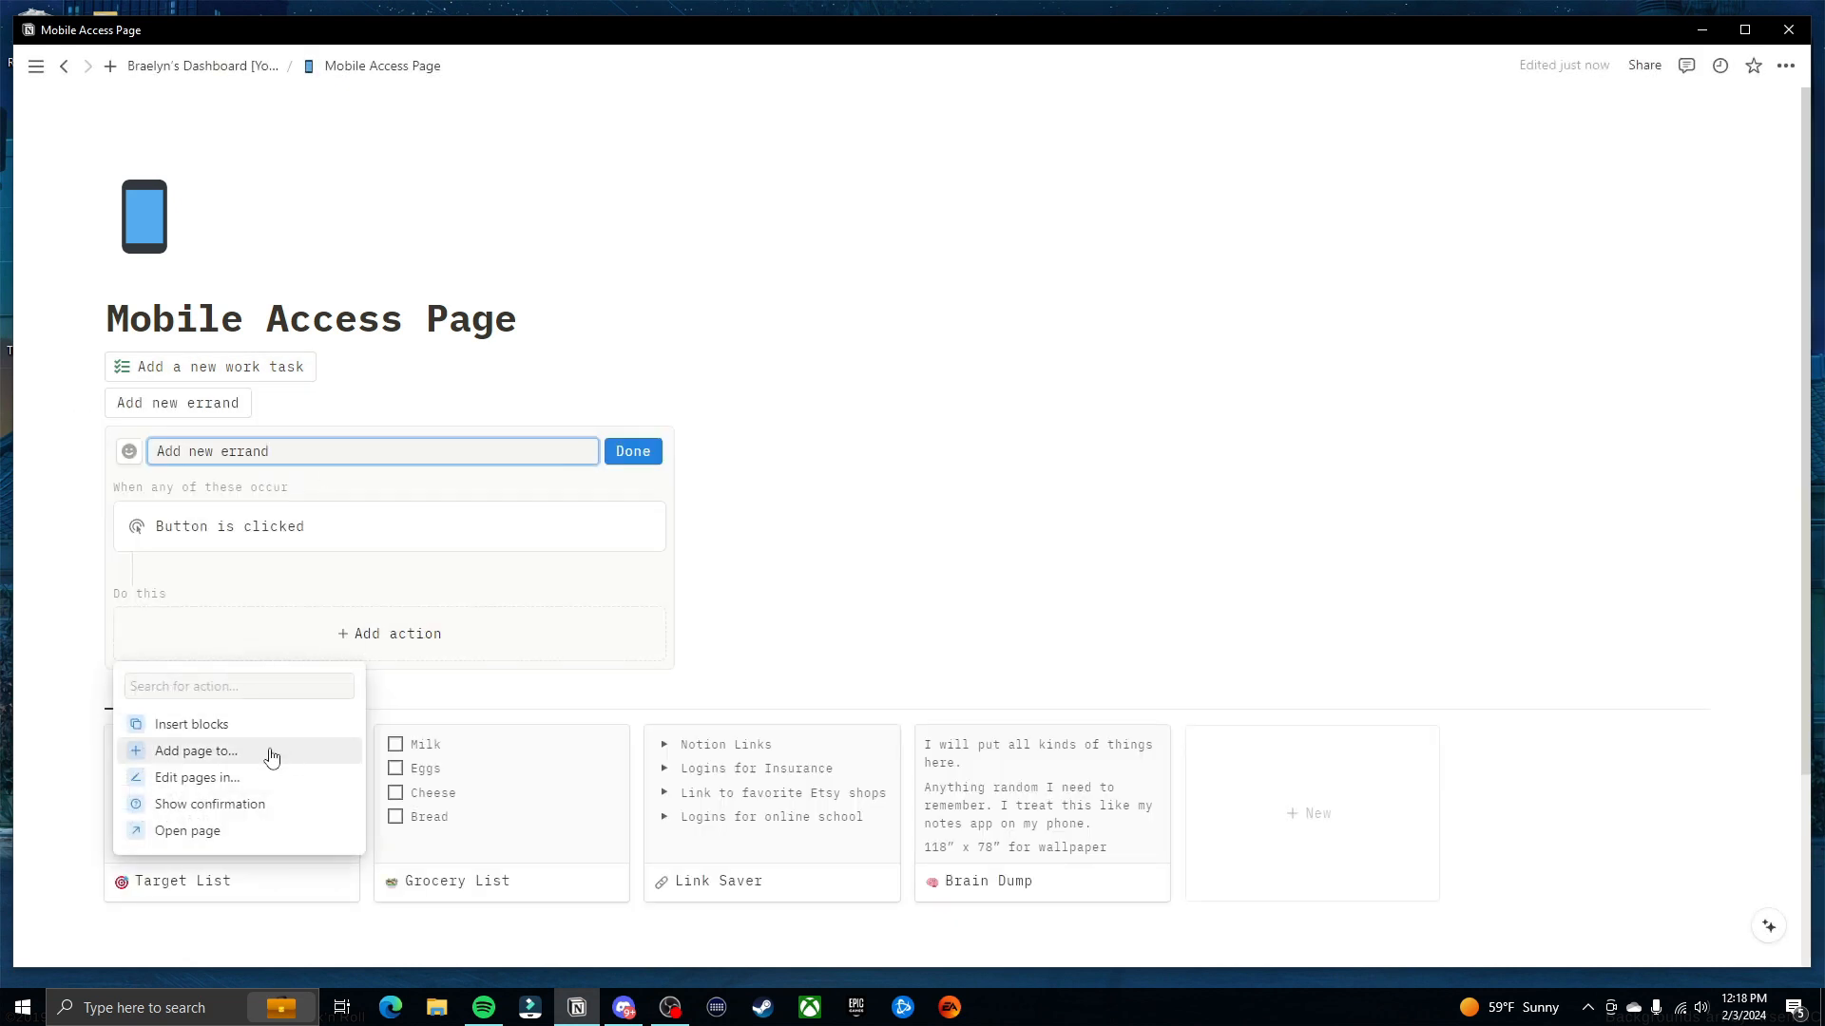
click(273, 757)
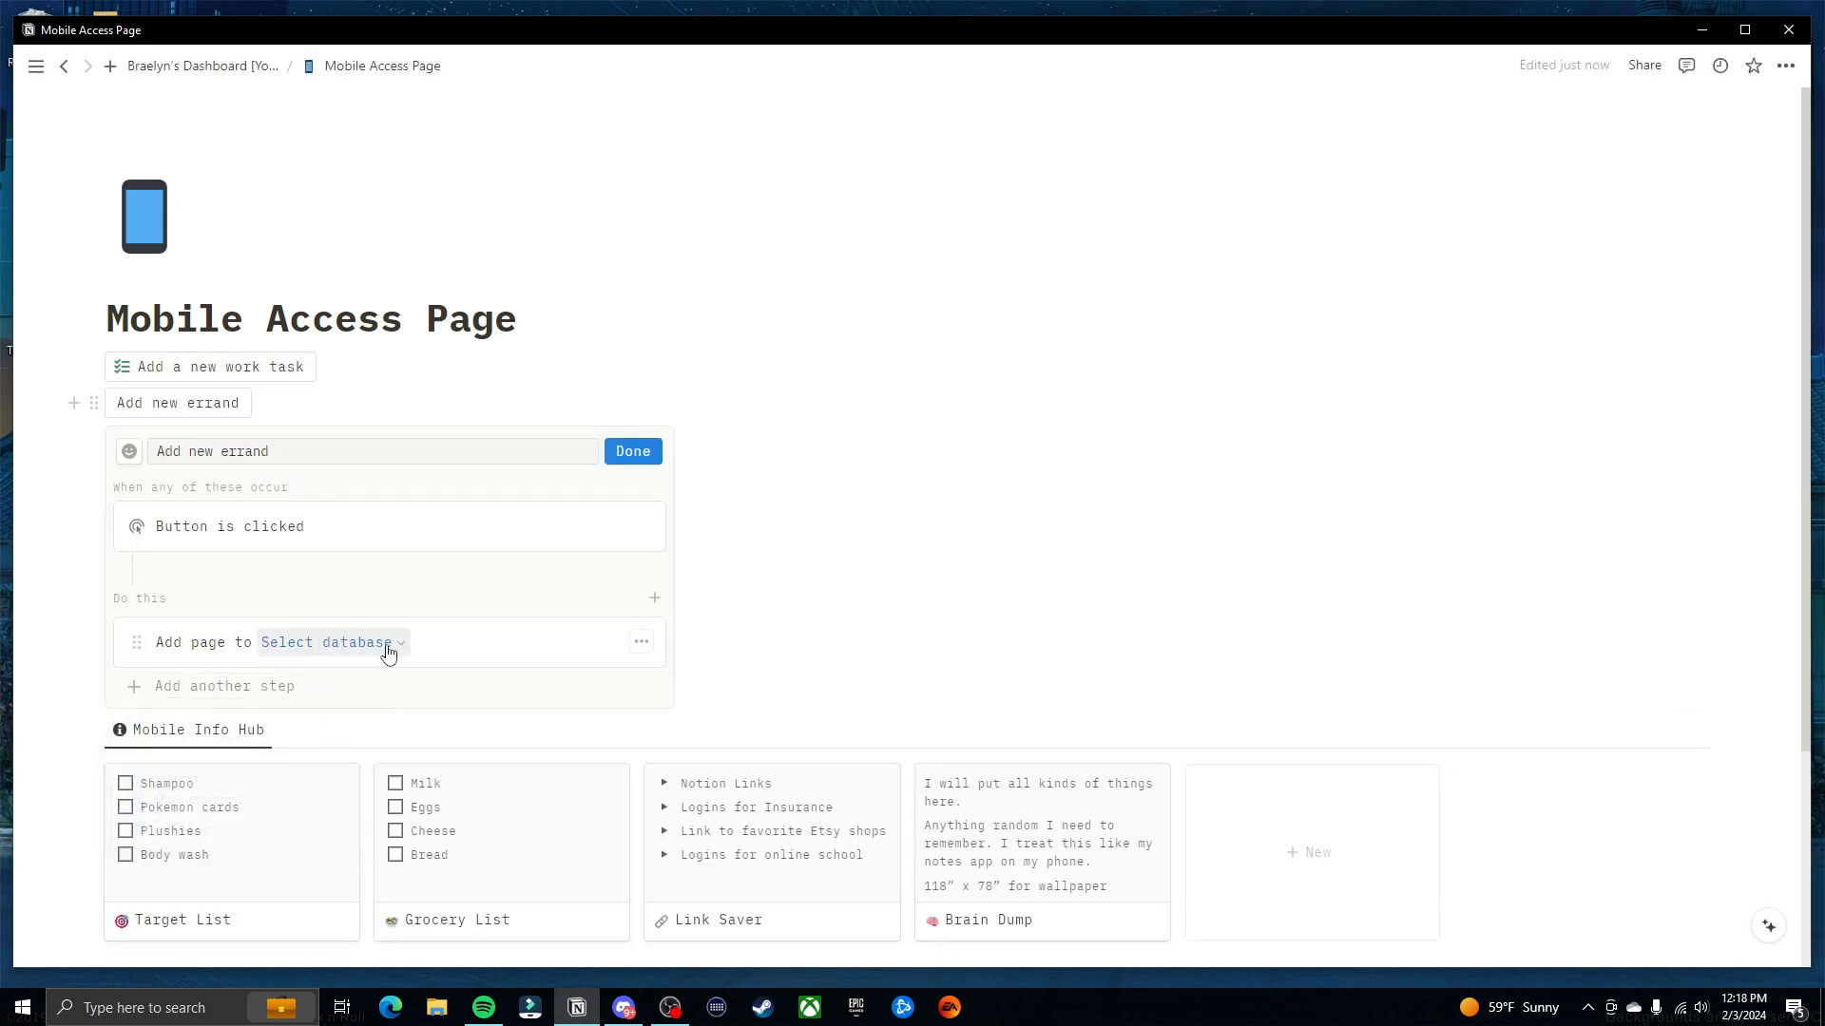
click(387, 652)
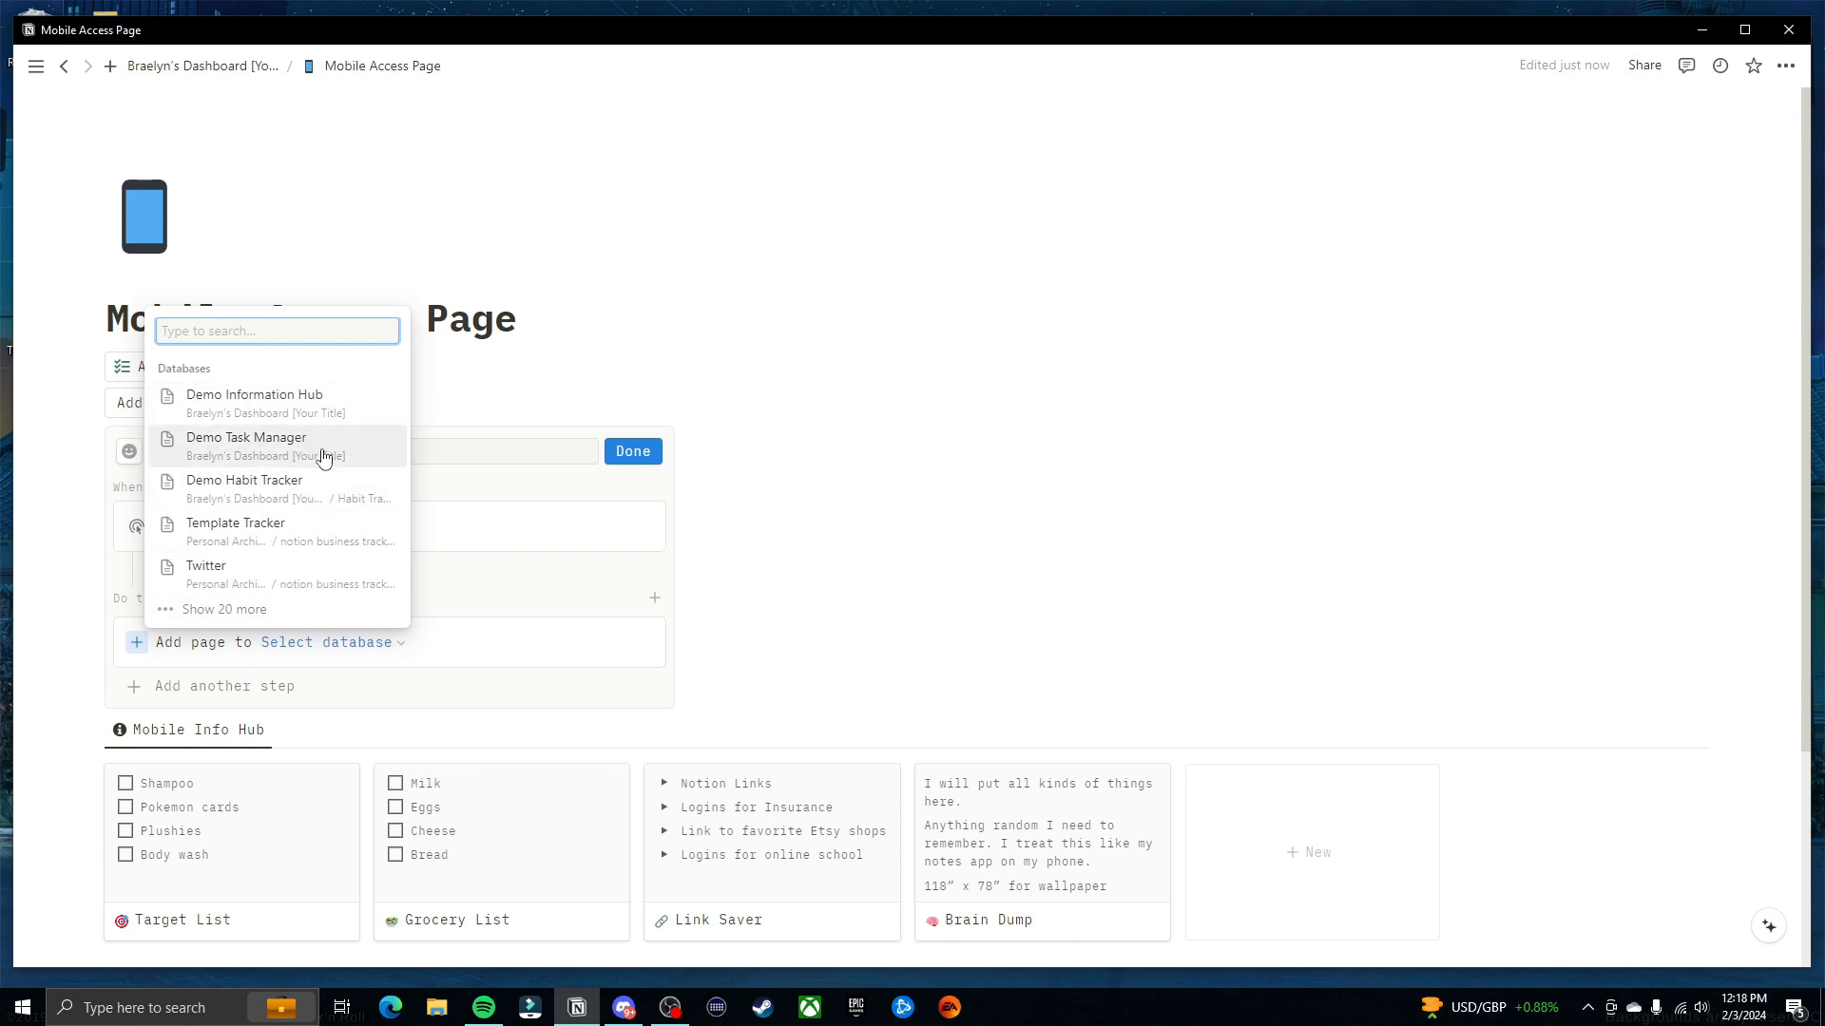
click(323, 459)
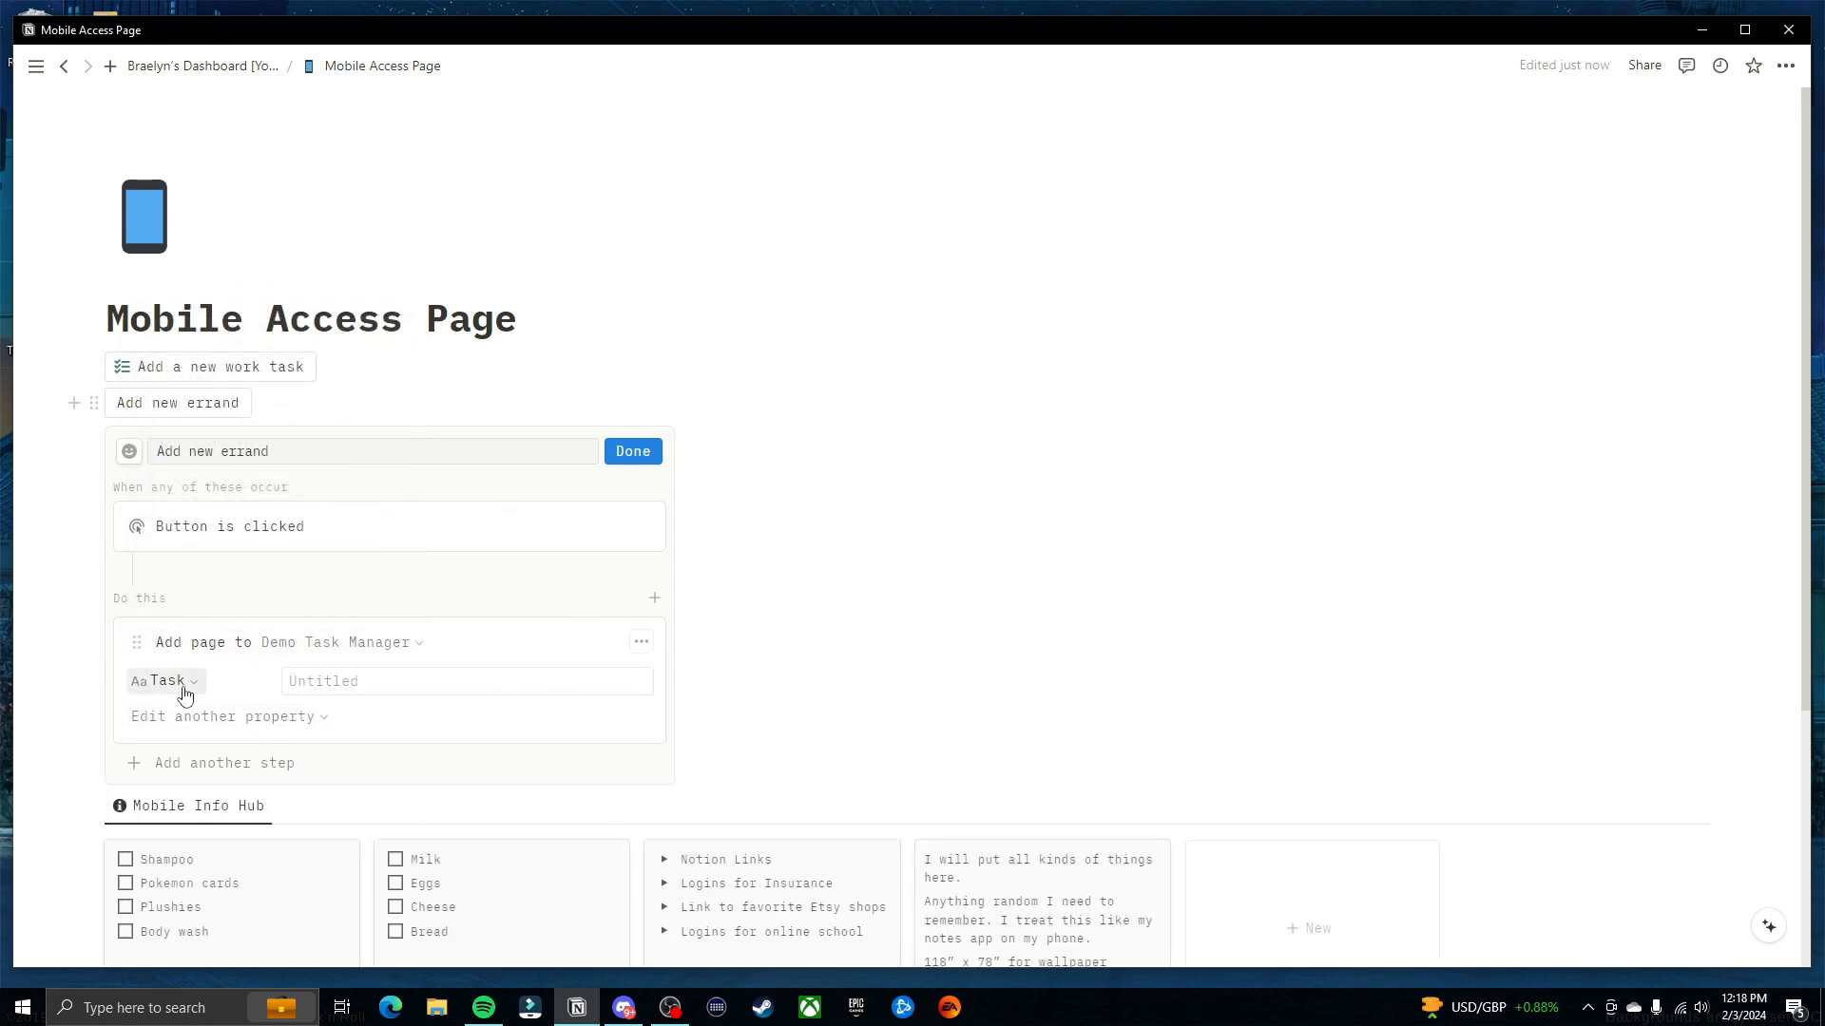
Replace the Task property in the errand button's add-page action with Category set to Errand
click(185, 693)
click(84, 871)
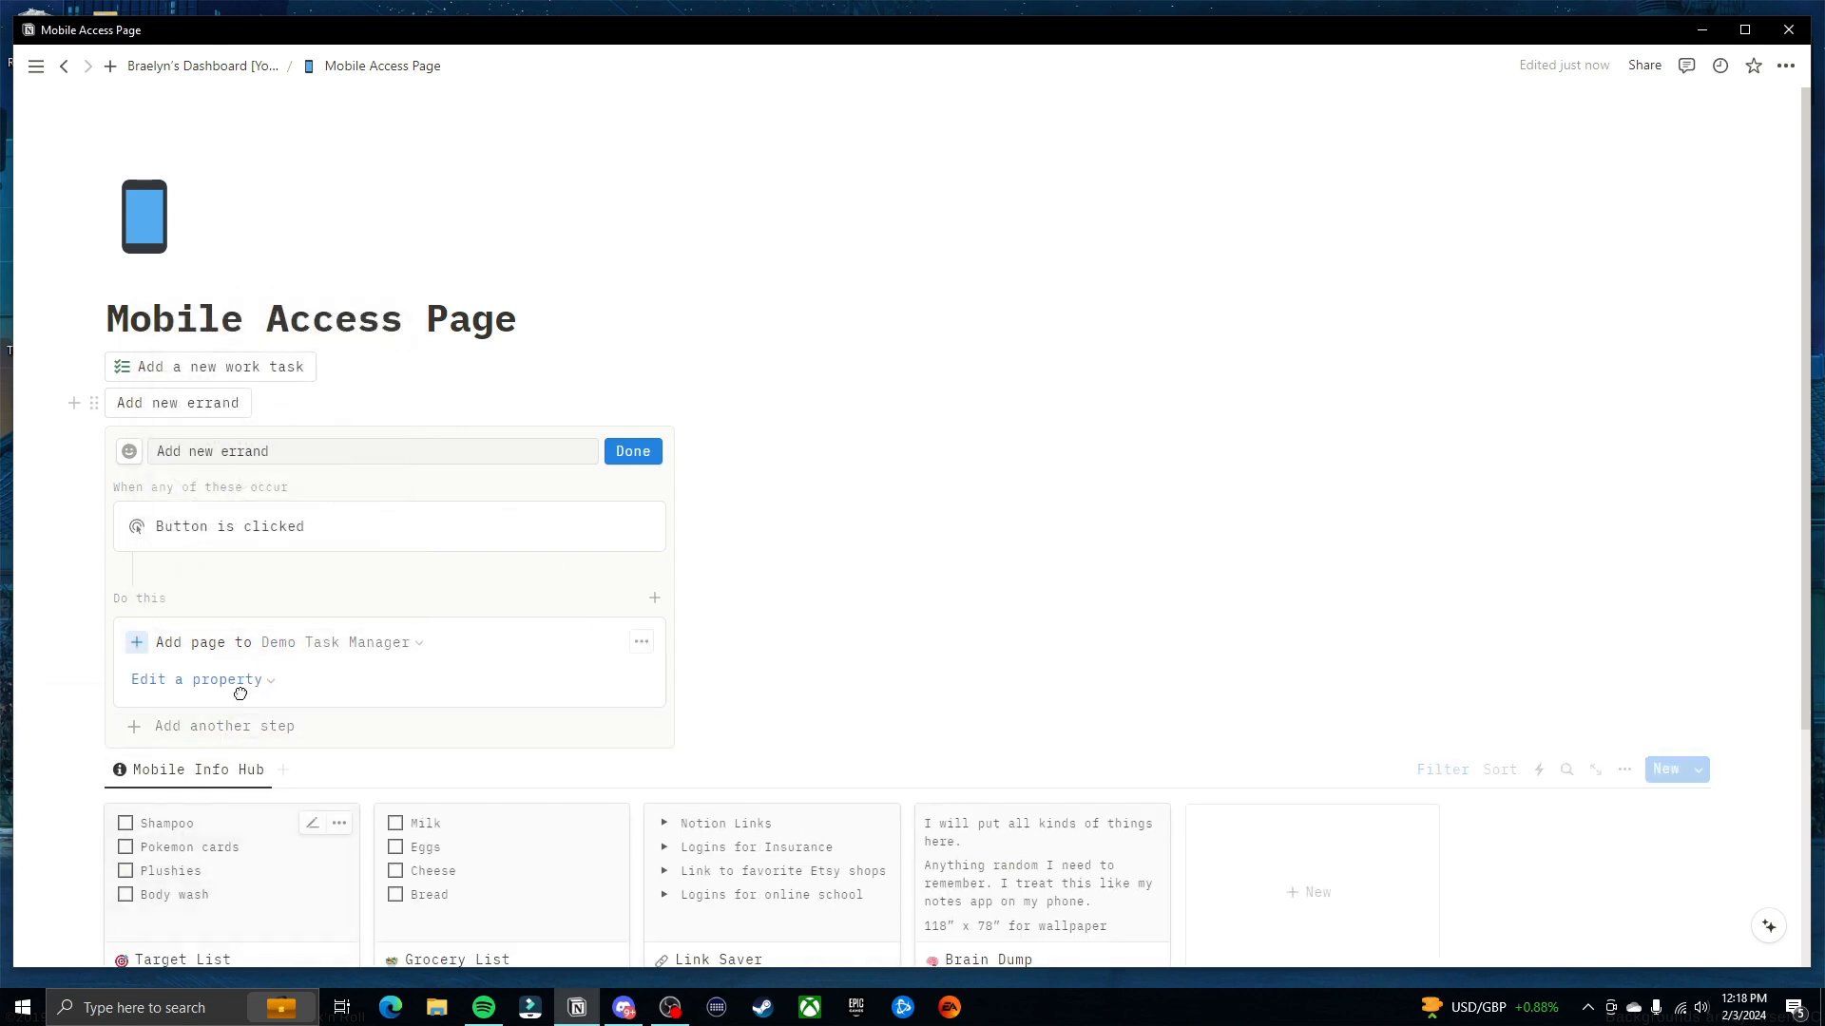
click(253, 681)
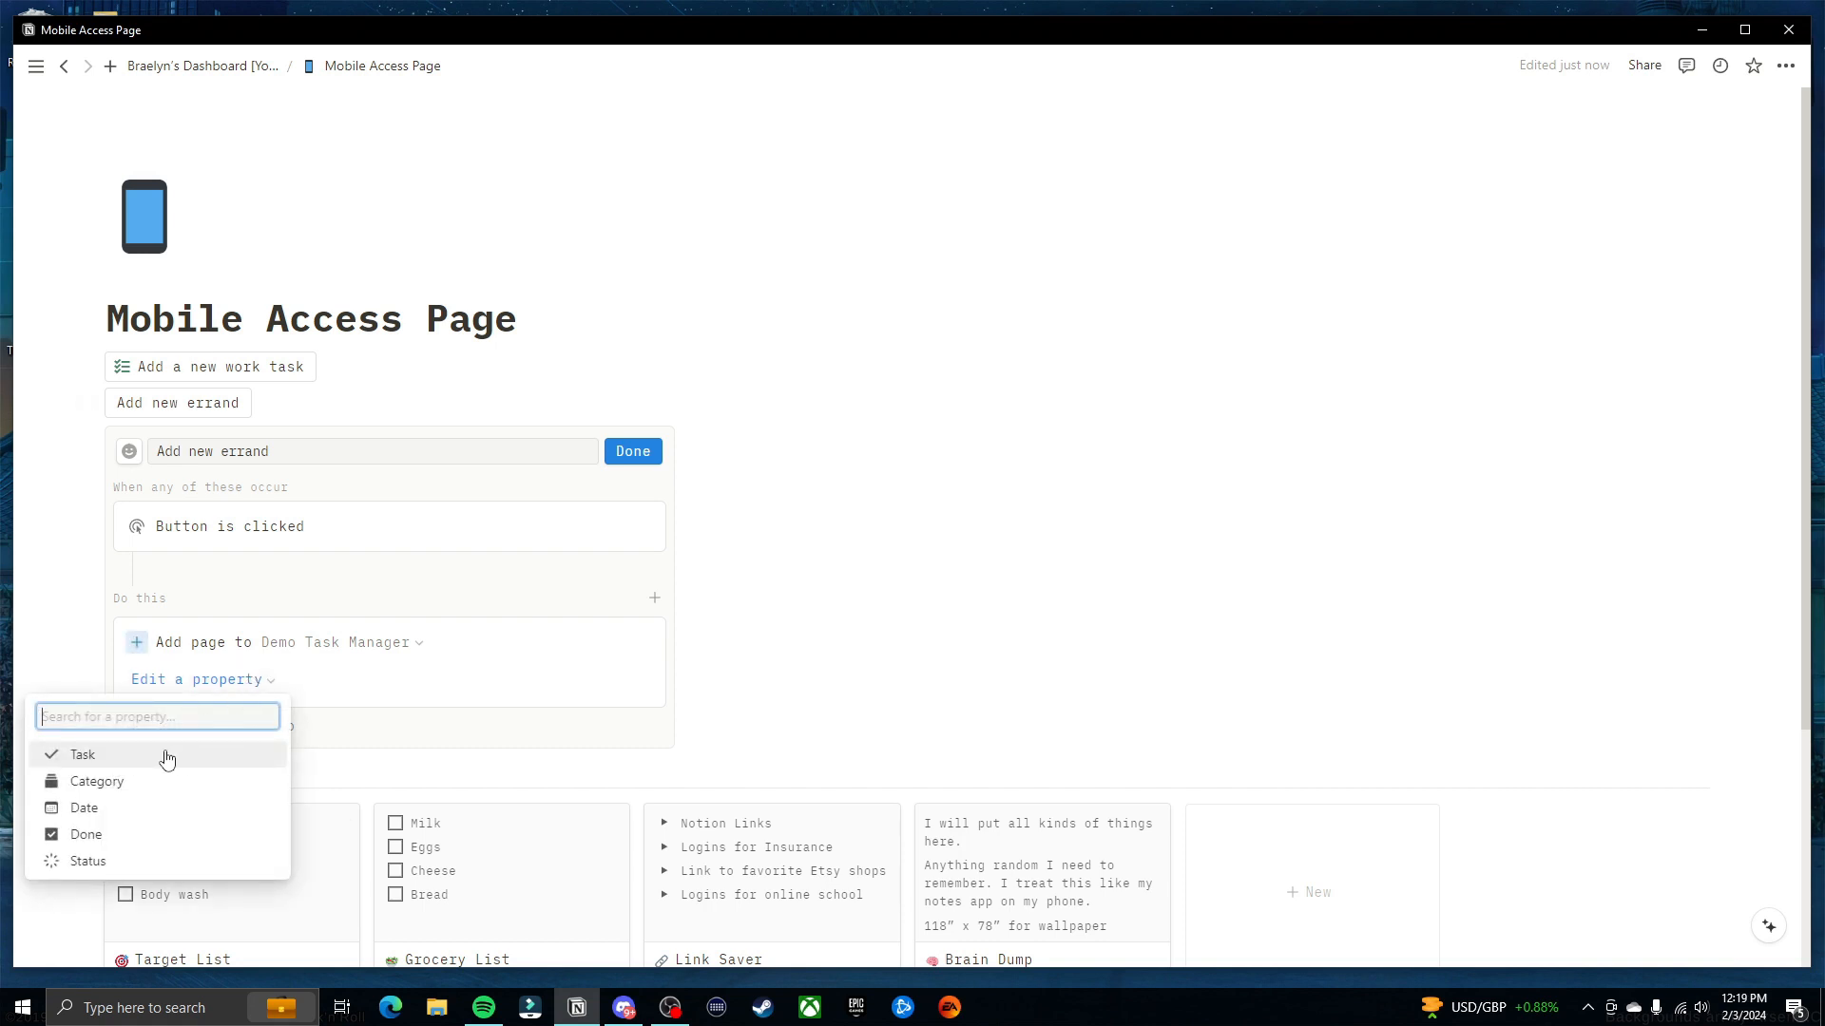
click(143, 780)
click(346, 680)
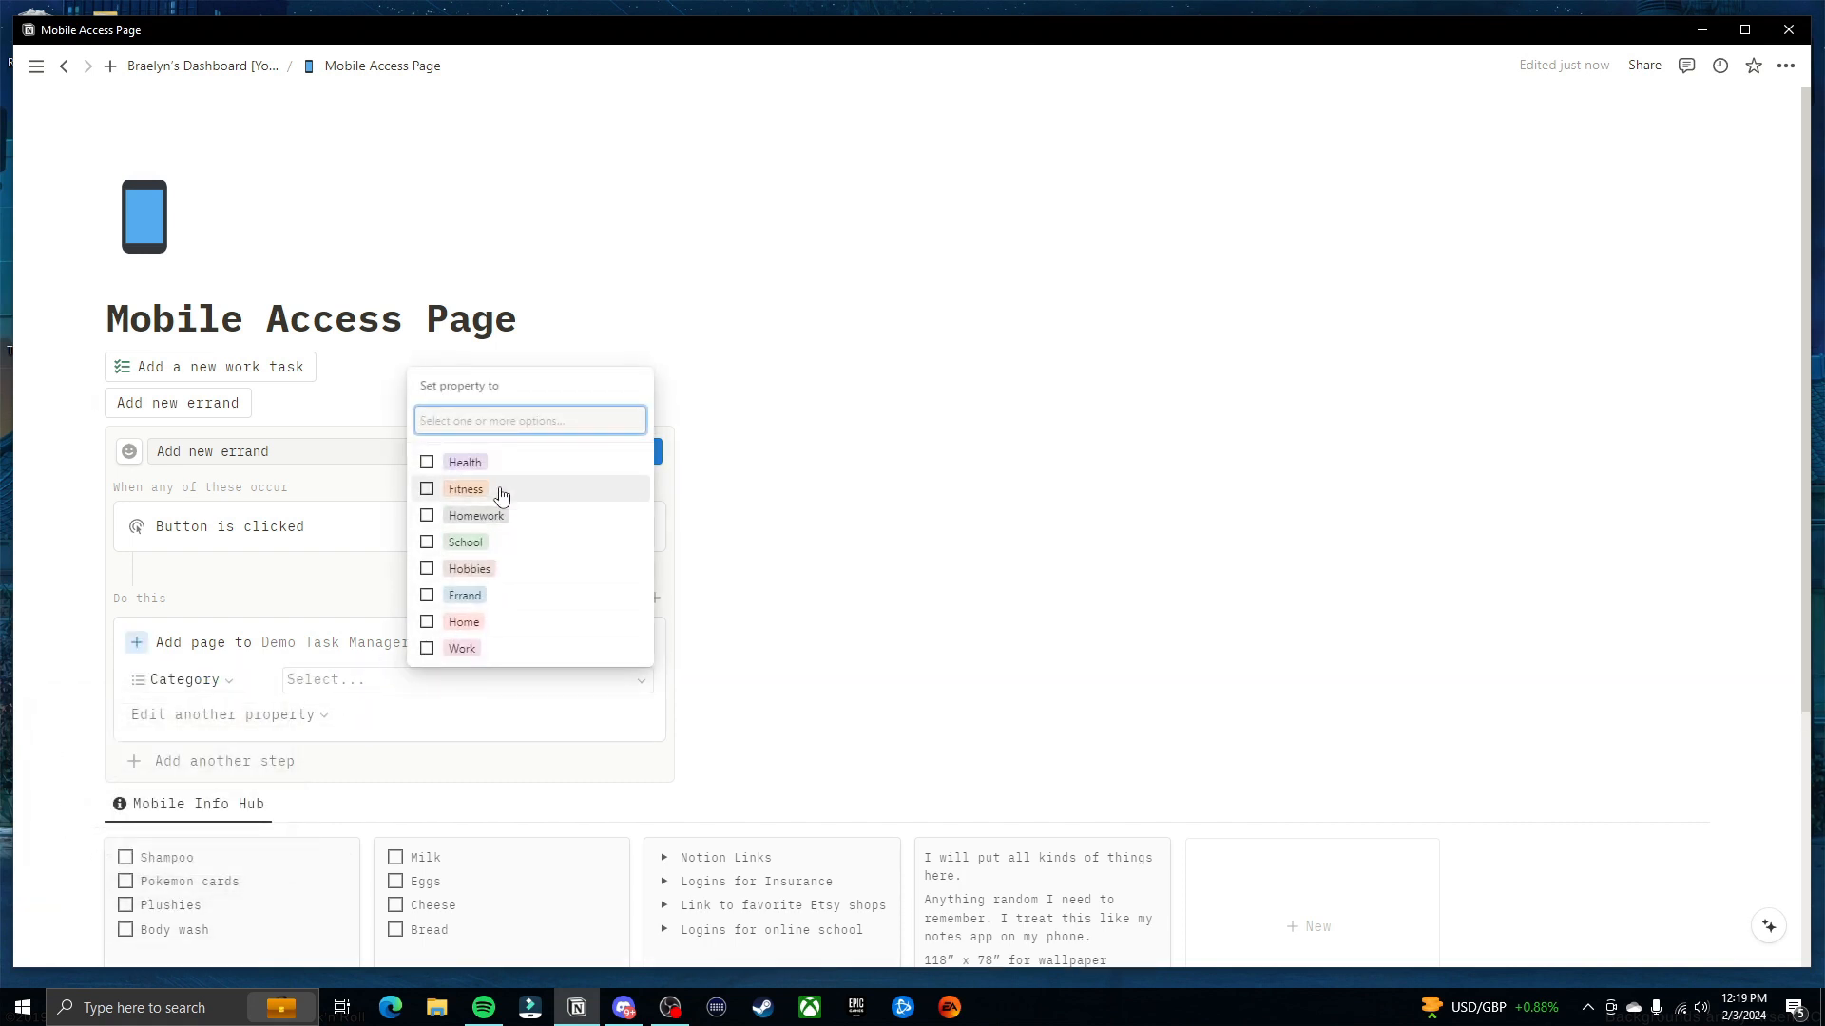
click(497, 568)
Add a step to the errand button that opens the newly added page in Center peek
click(228, 762)
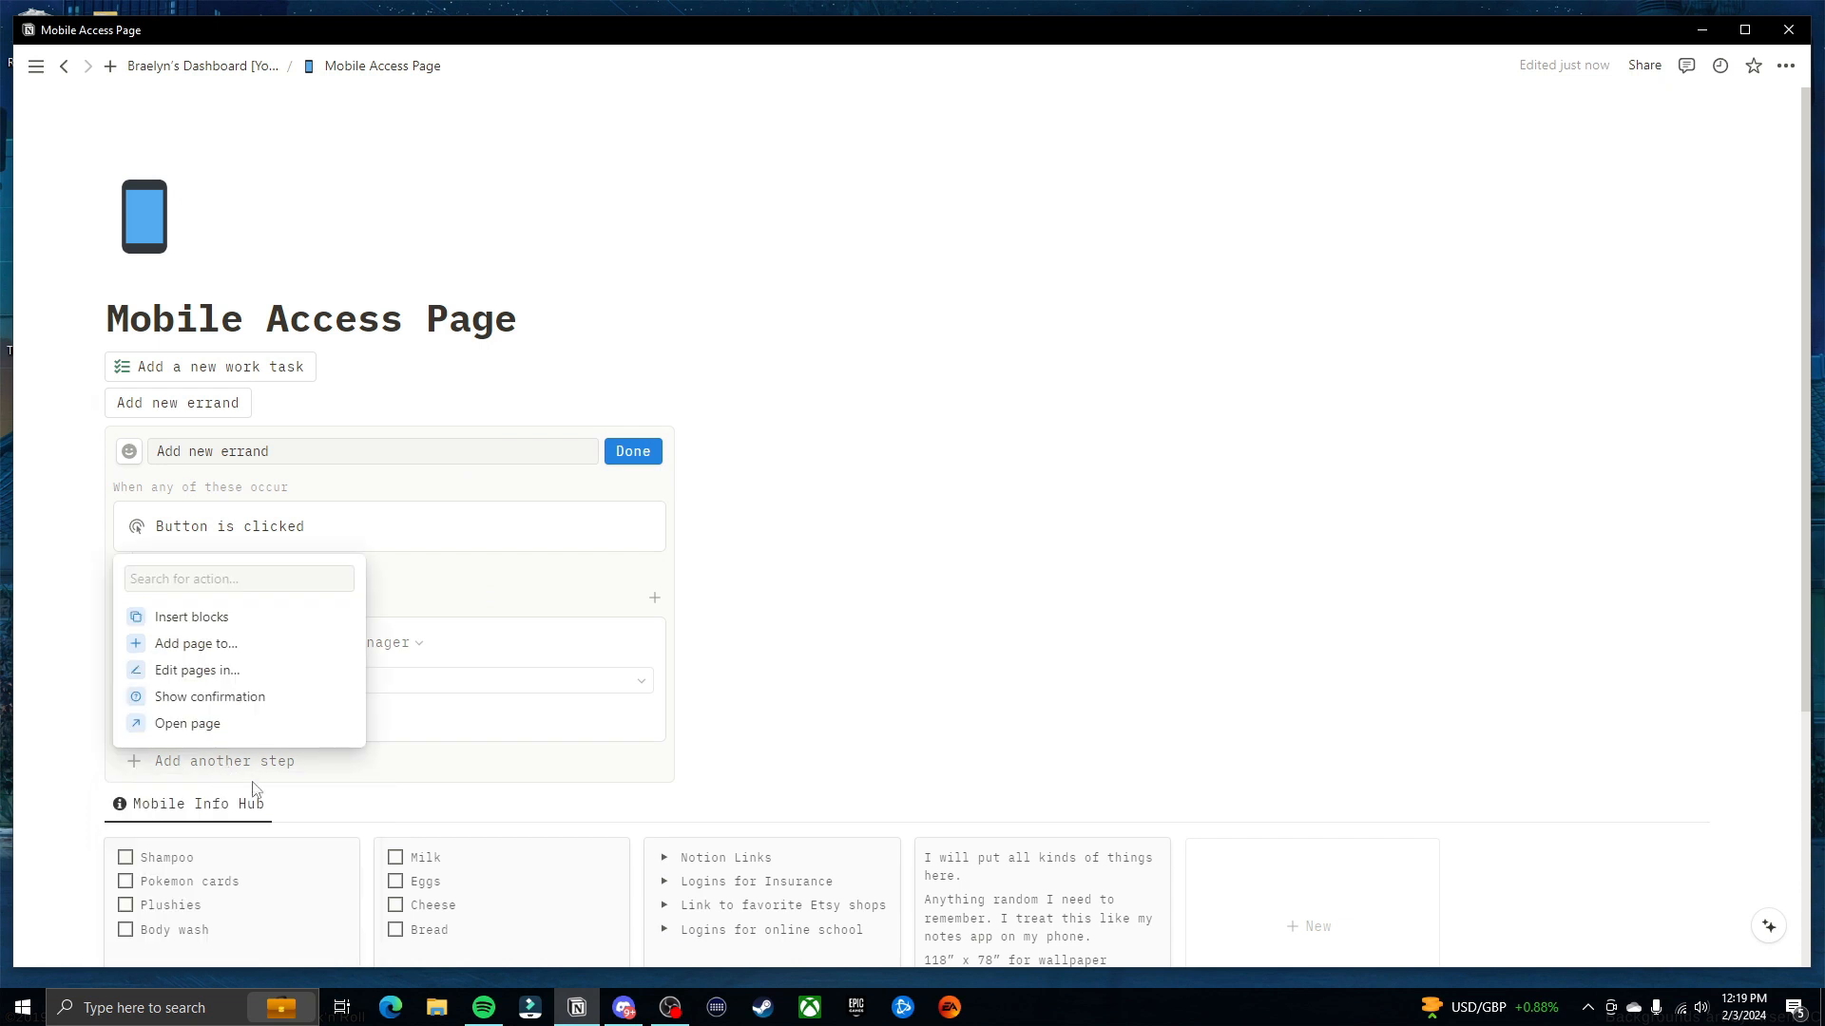
click(213, 729)
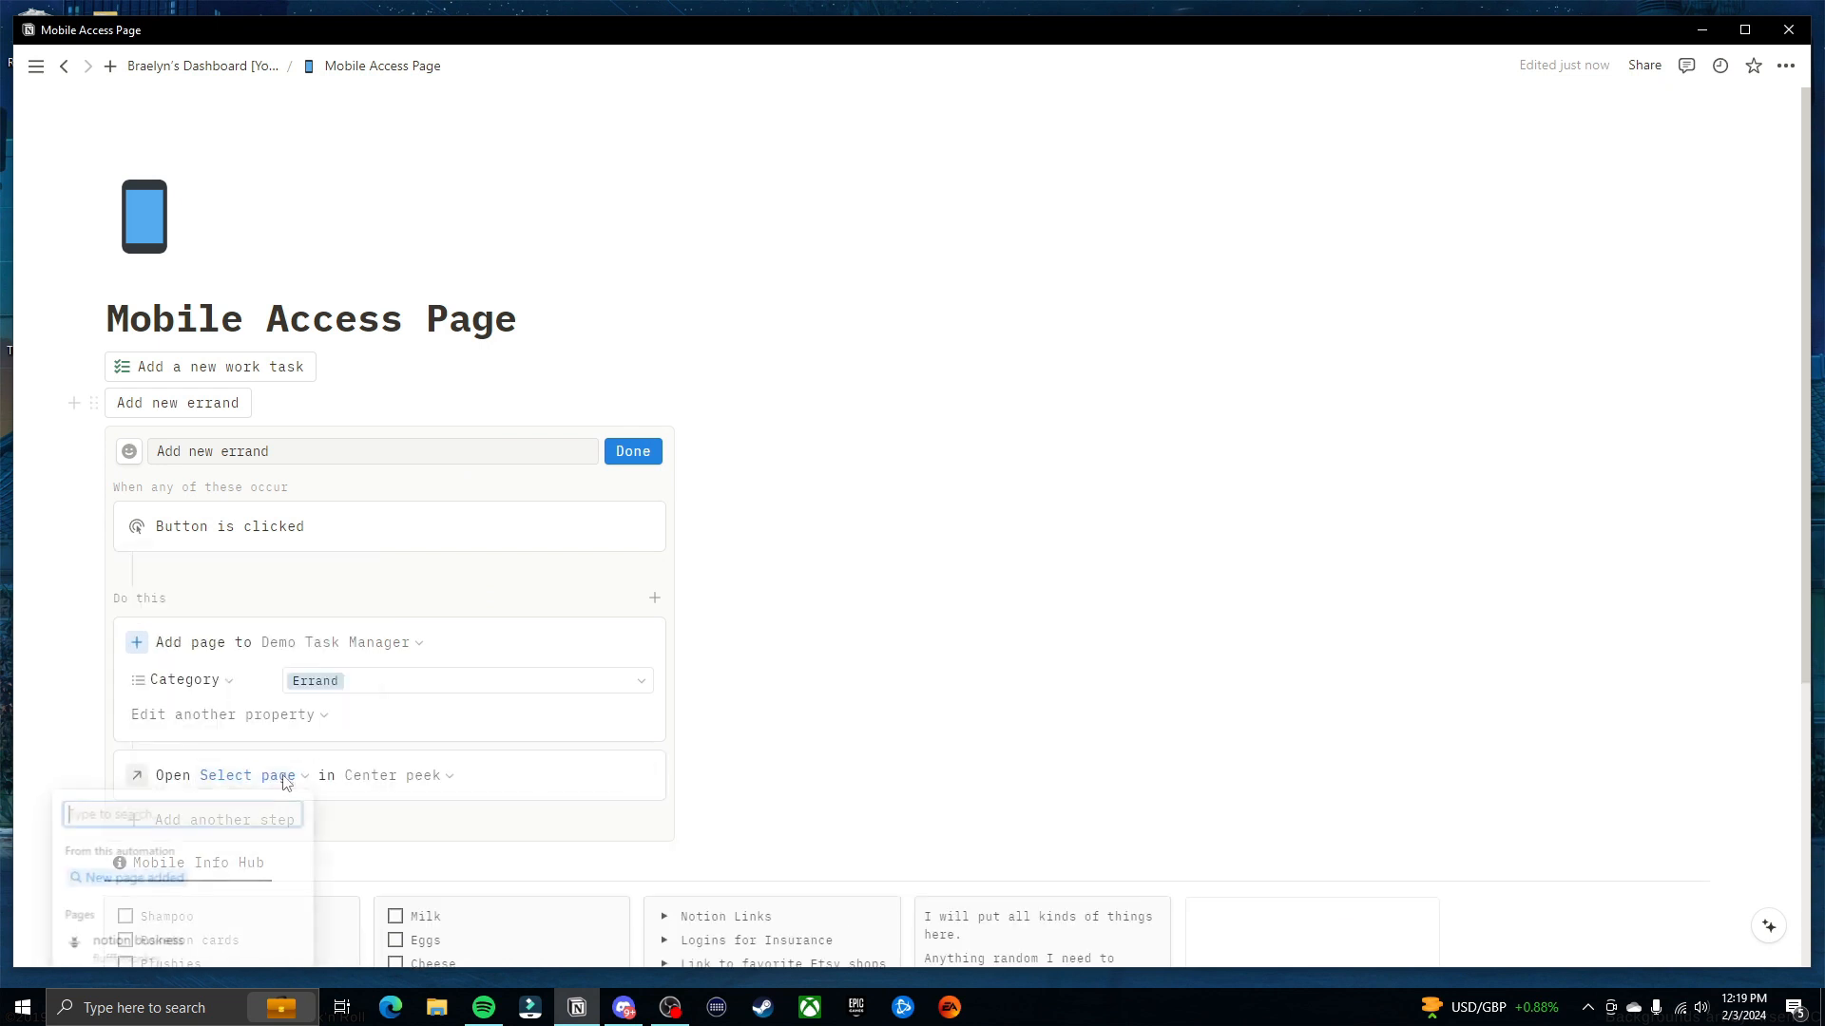
click(225, 775)
click(171, 476)
Give the Add new errand button a green shopping cart icon and finish configuring it
click(129, 451)
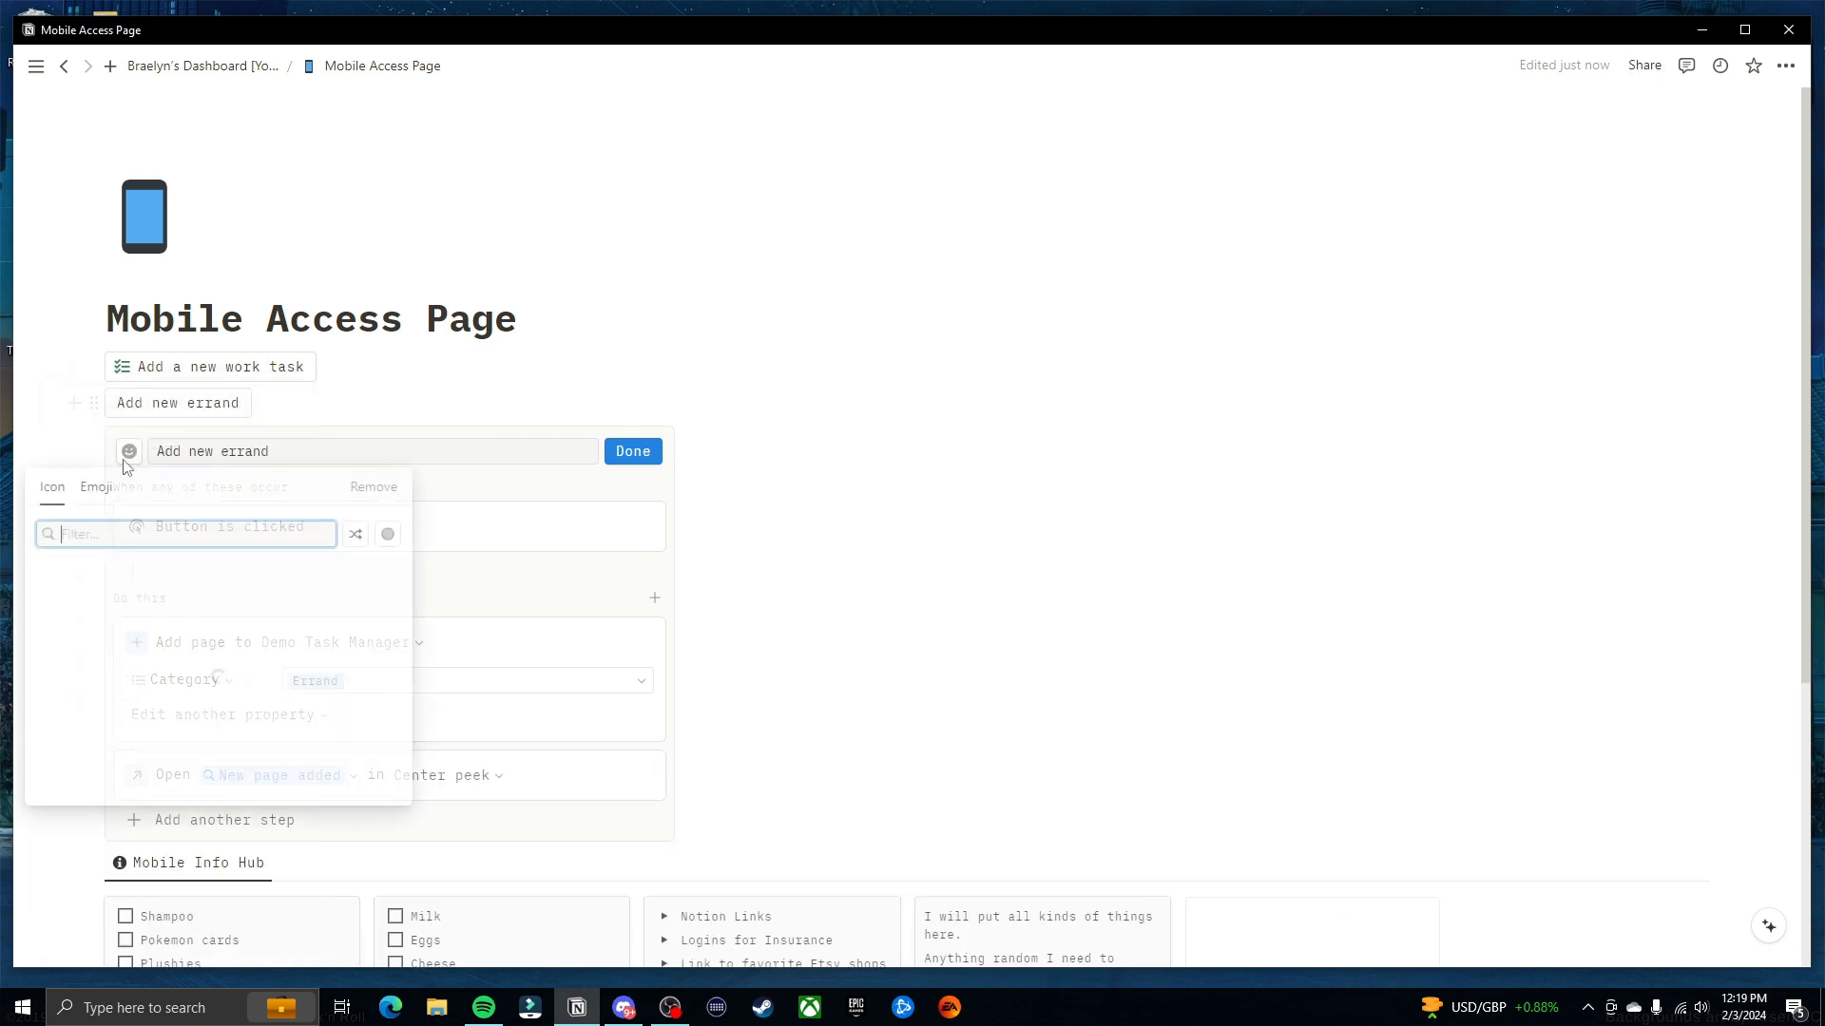
text(shop)
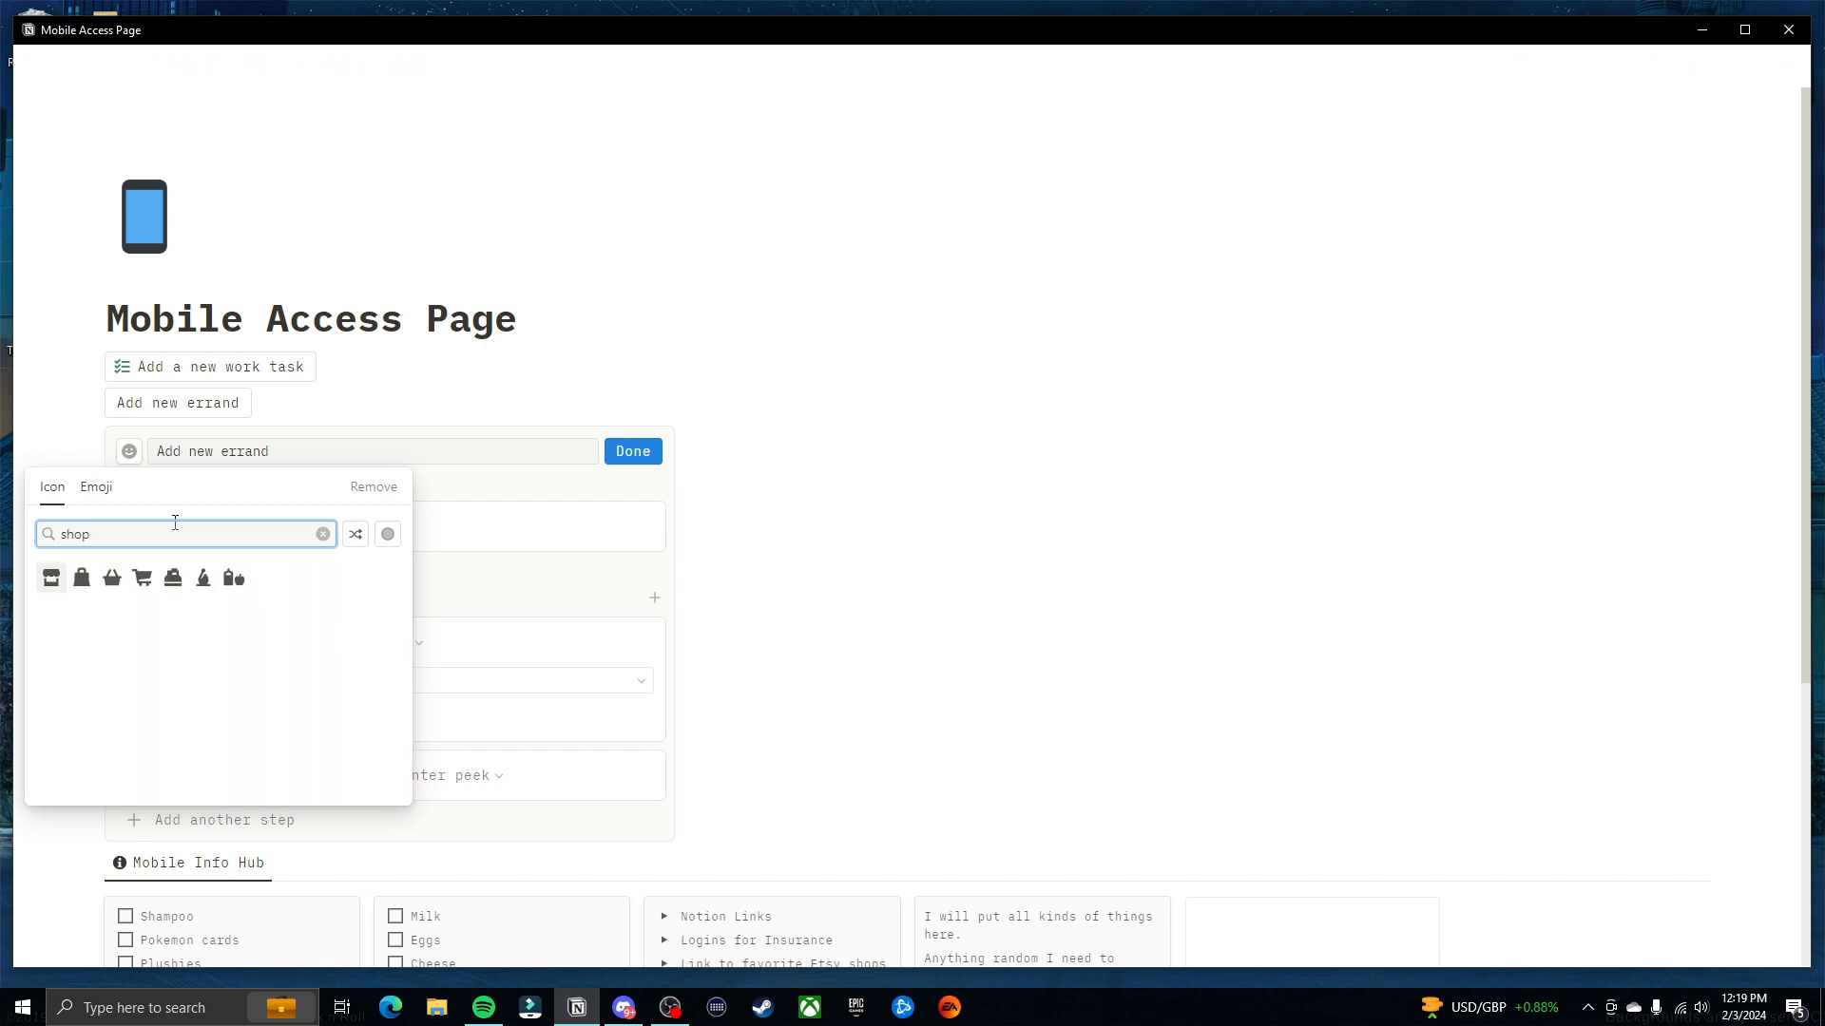
click(142, 578)
click(82, 649)
click(633, 451)
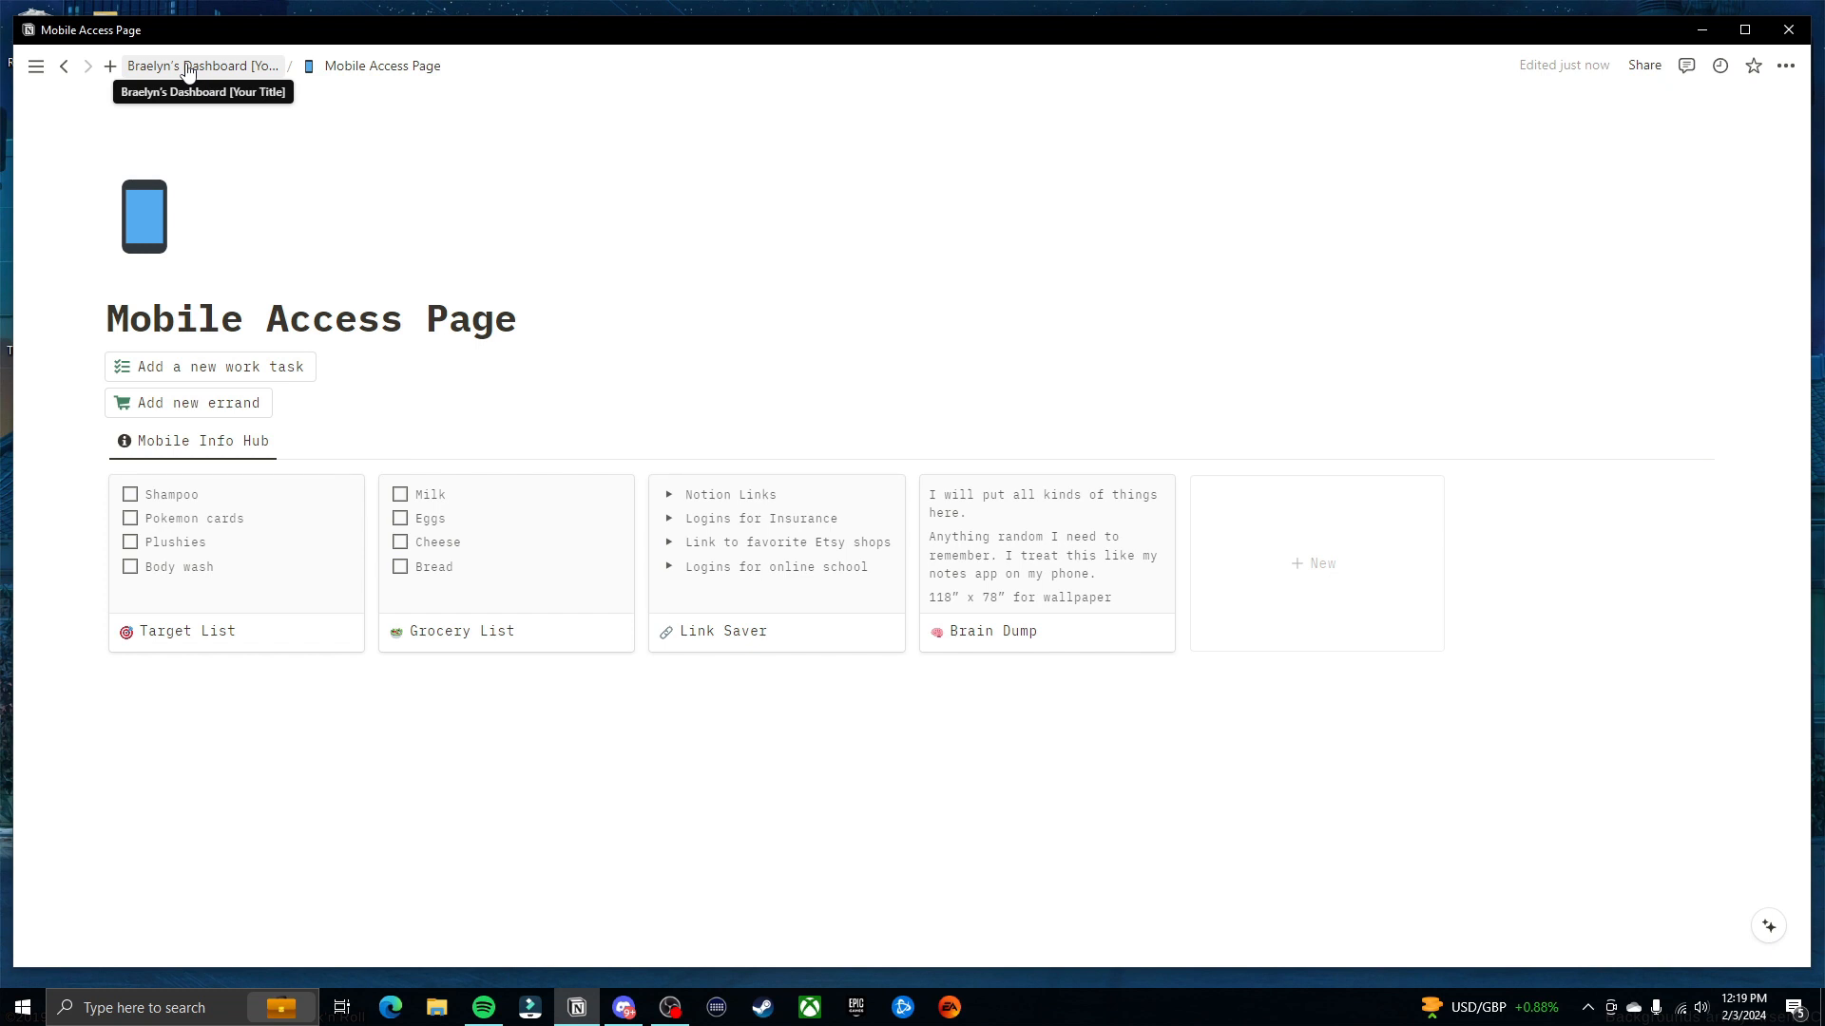
Insert a table view block for a linked database below the Mobile Info Hub gallery on the Mobile Access Page
click(152, 707)
key(Return)
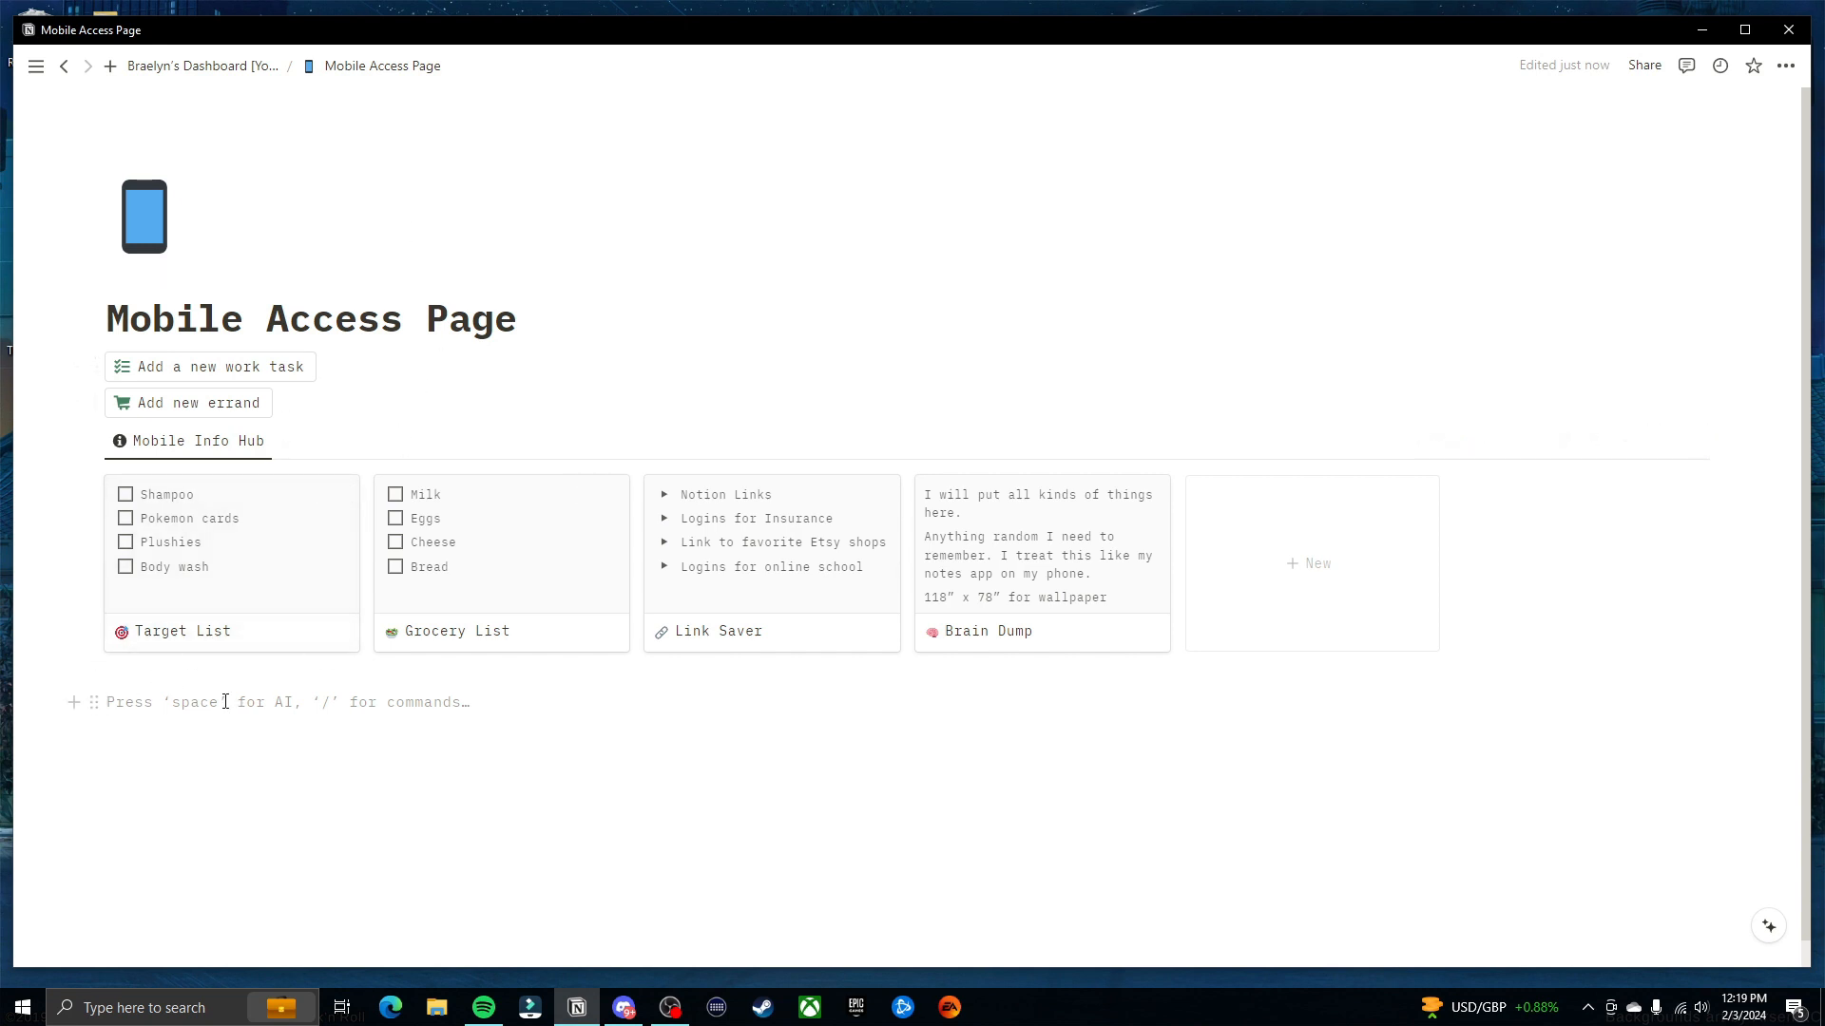
text(/tas)
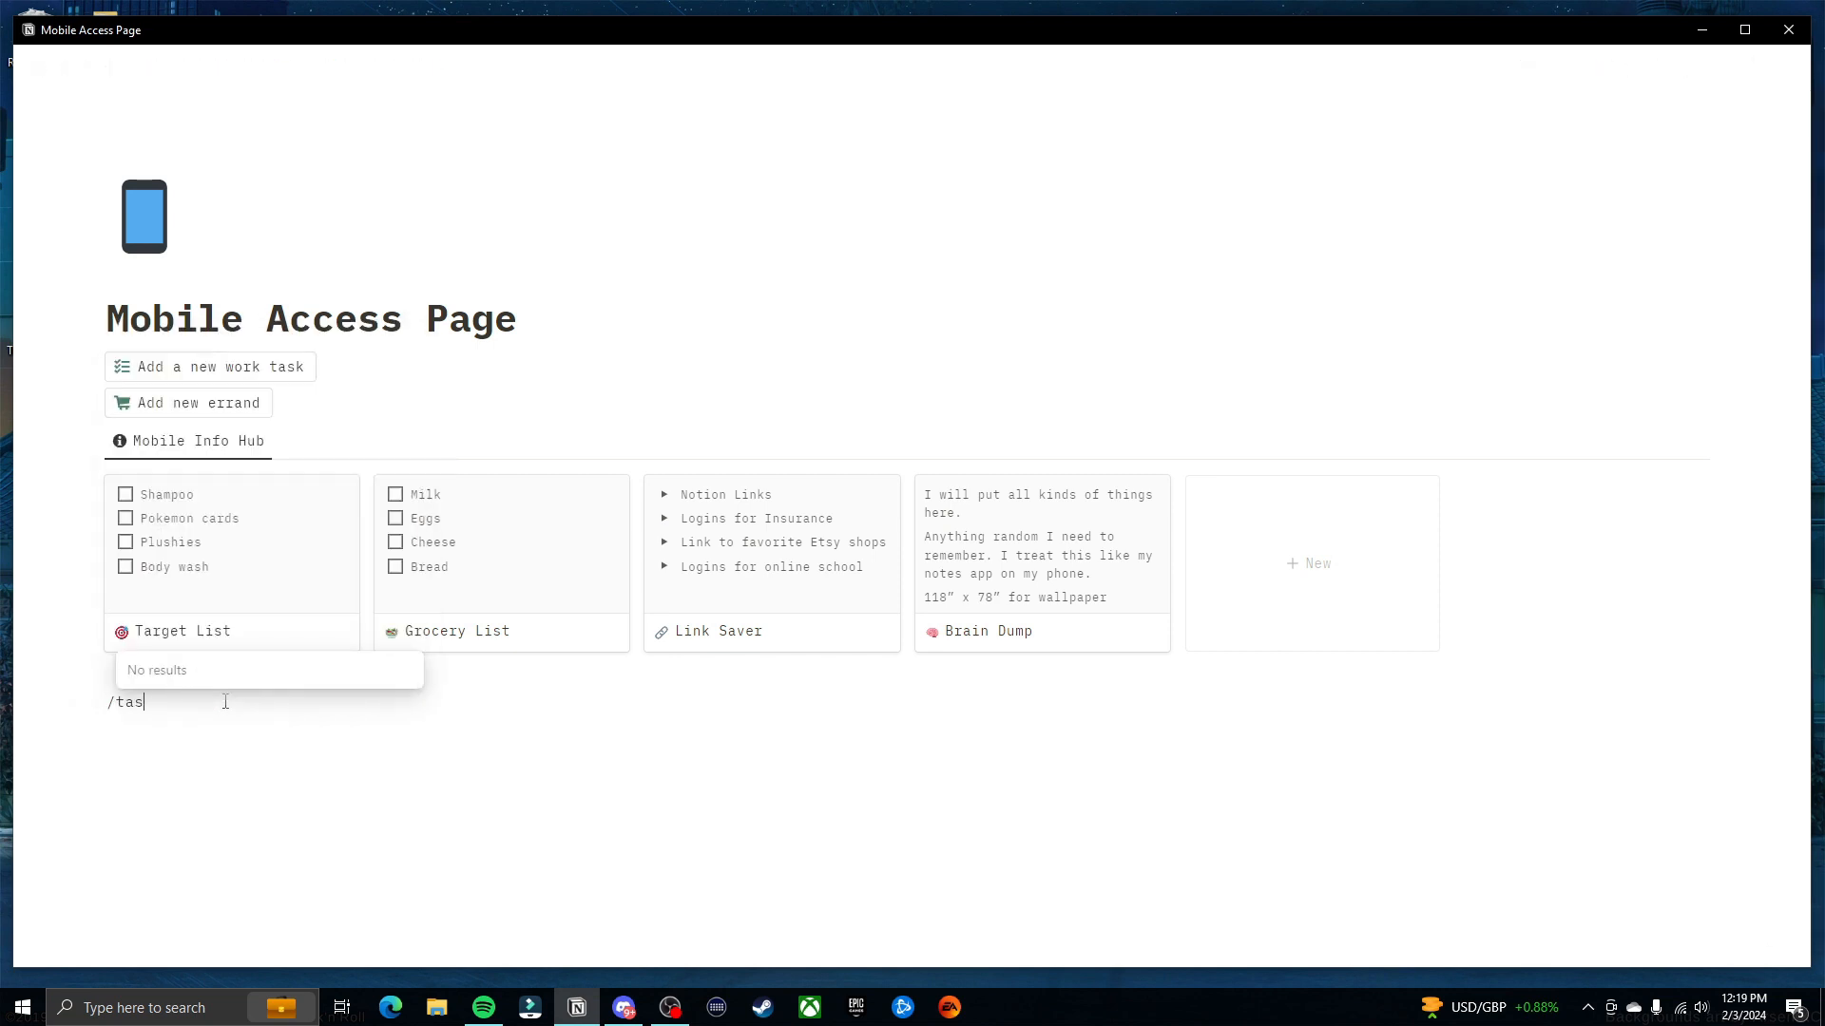
key(BackSpace)
key(BackSpace)
key(BackSpace)
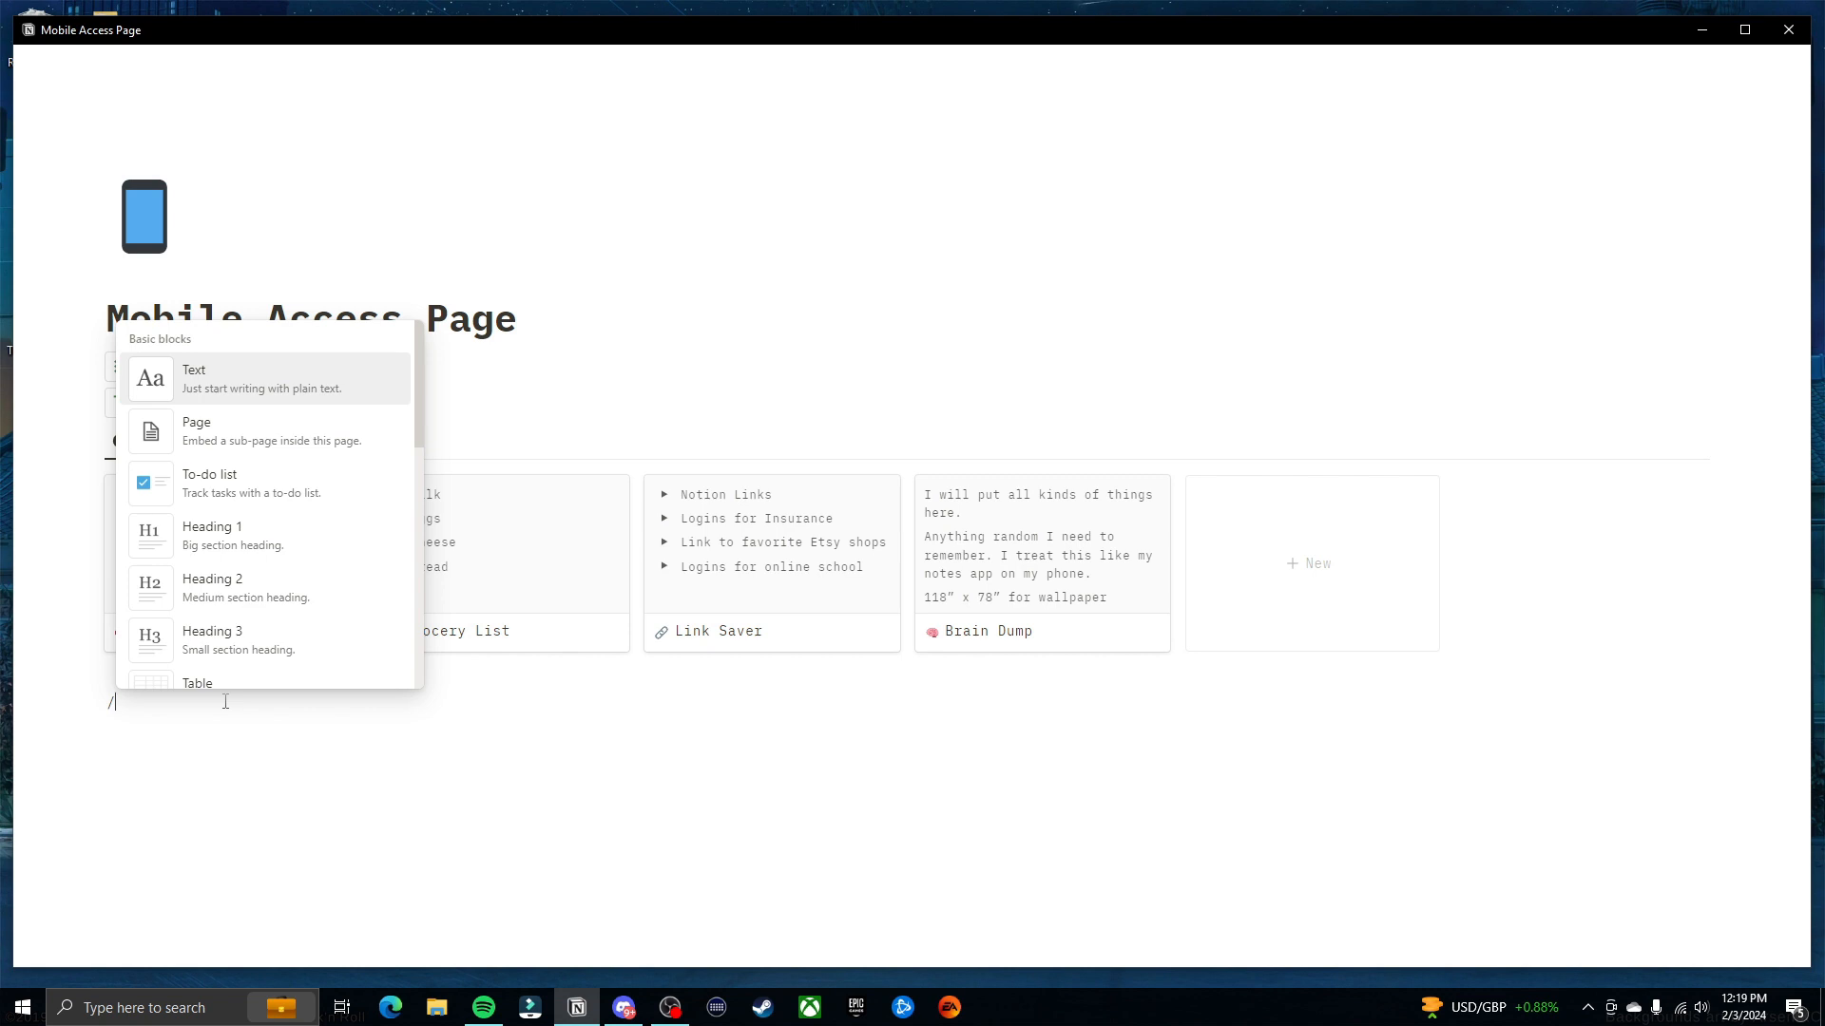
text(table)
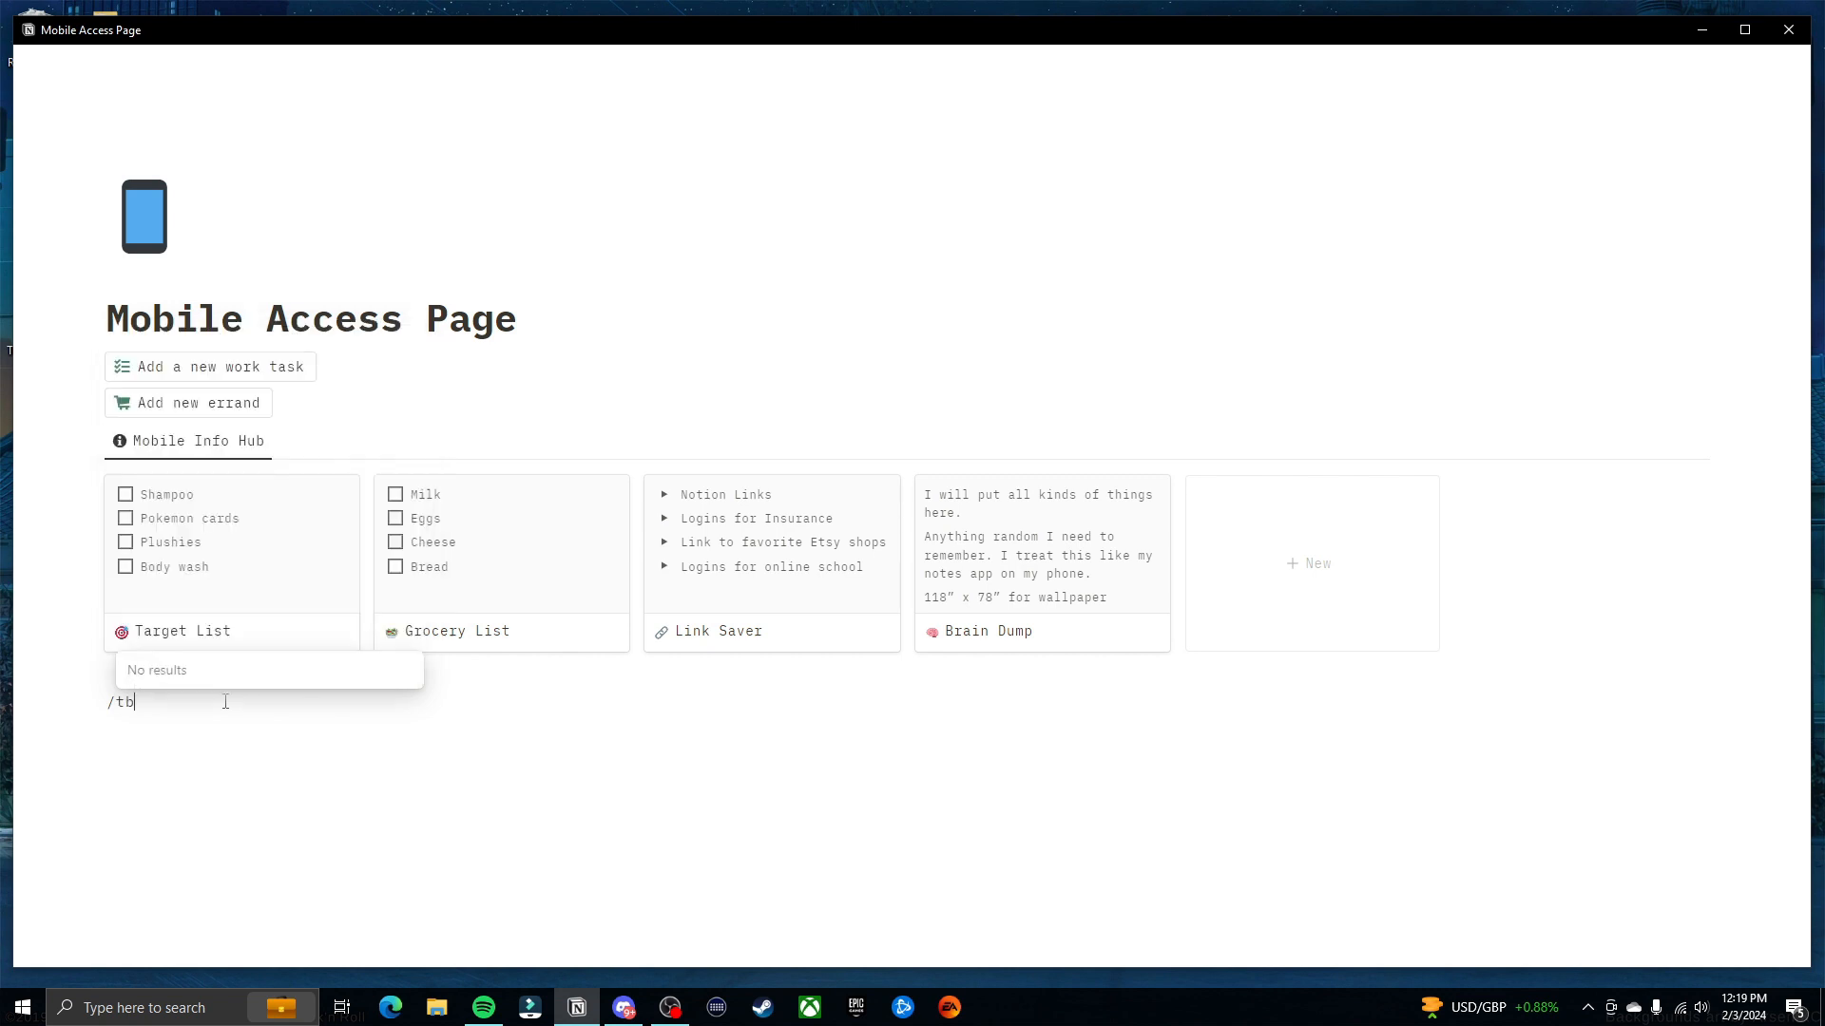
click(232, 545)
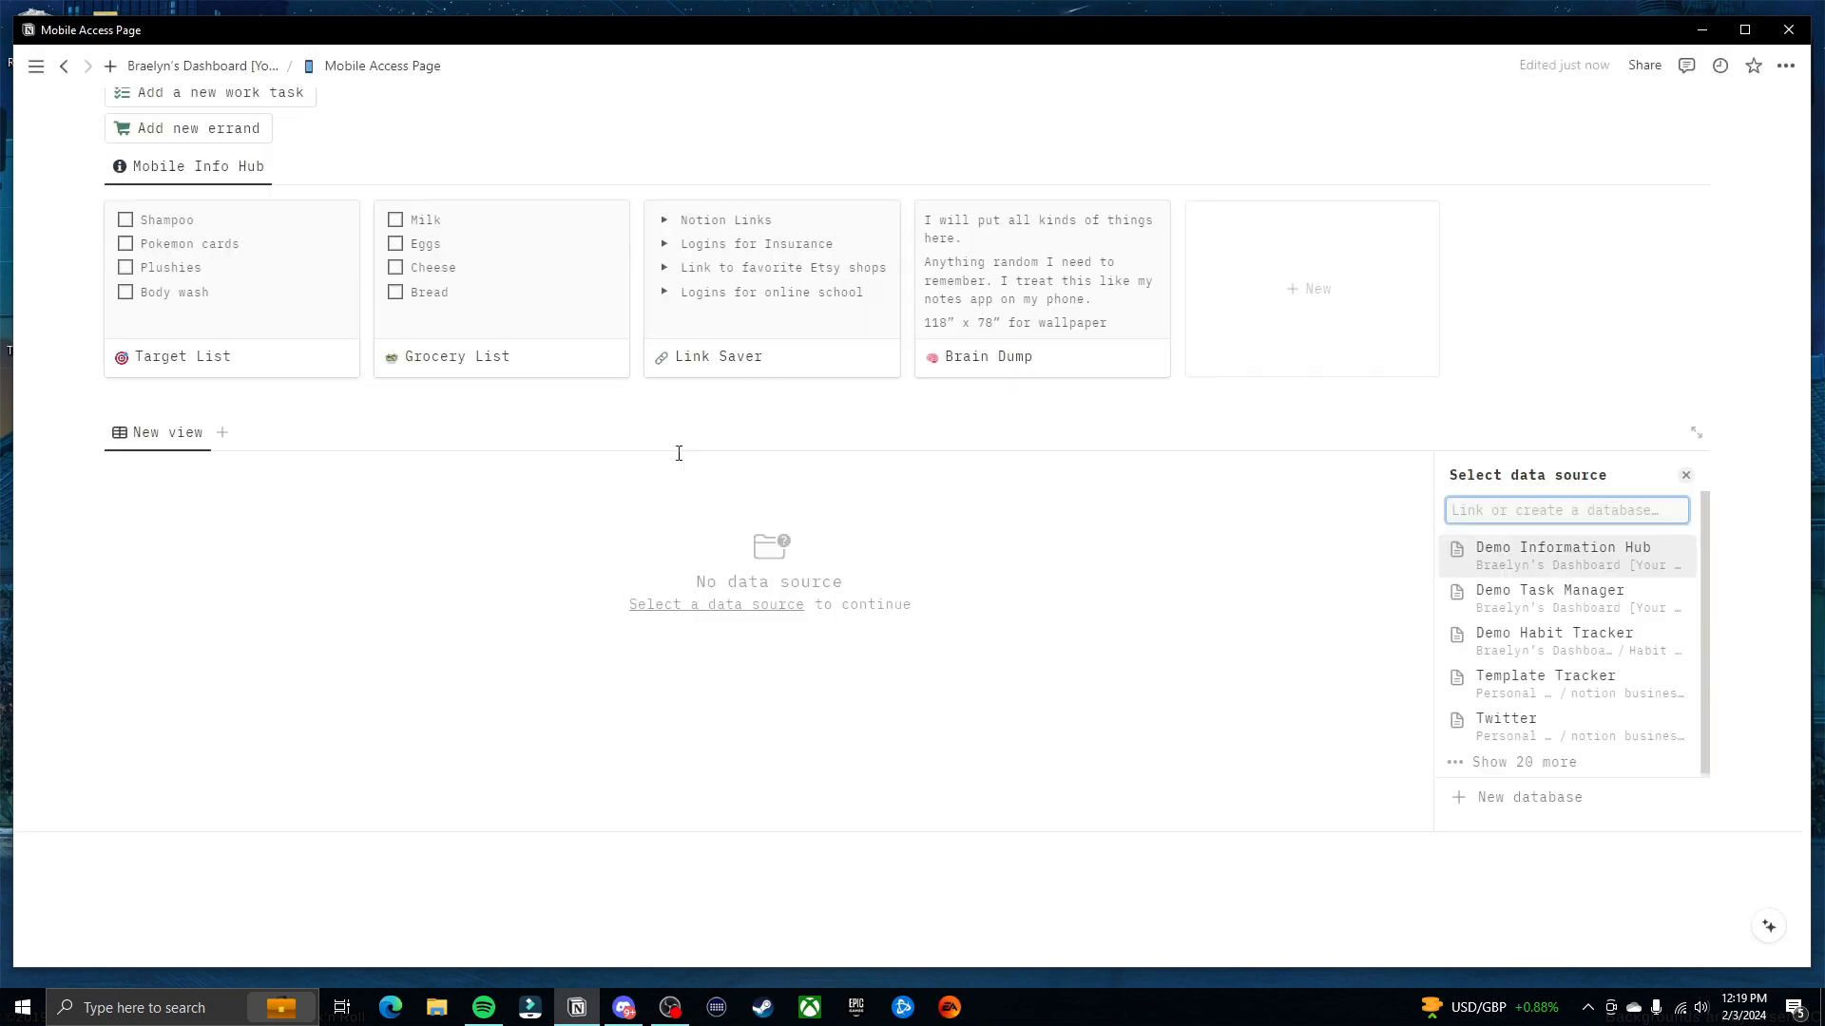
Link the new database view to Demo Task Manager by copying its existing All Tasks view
click(1559, 597)
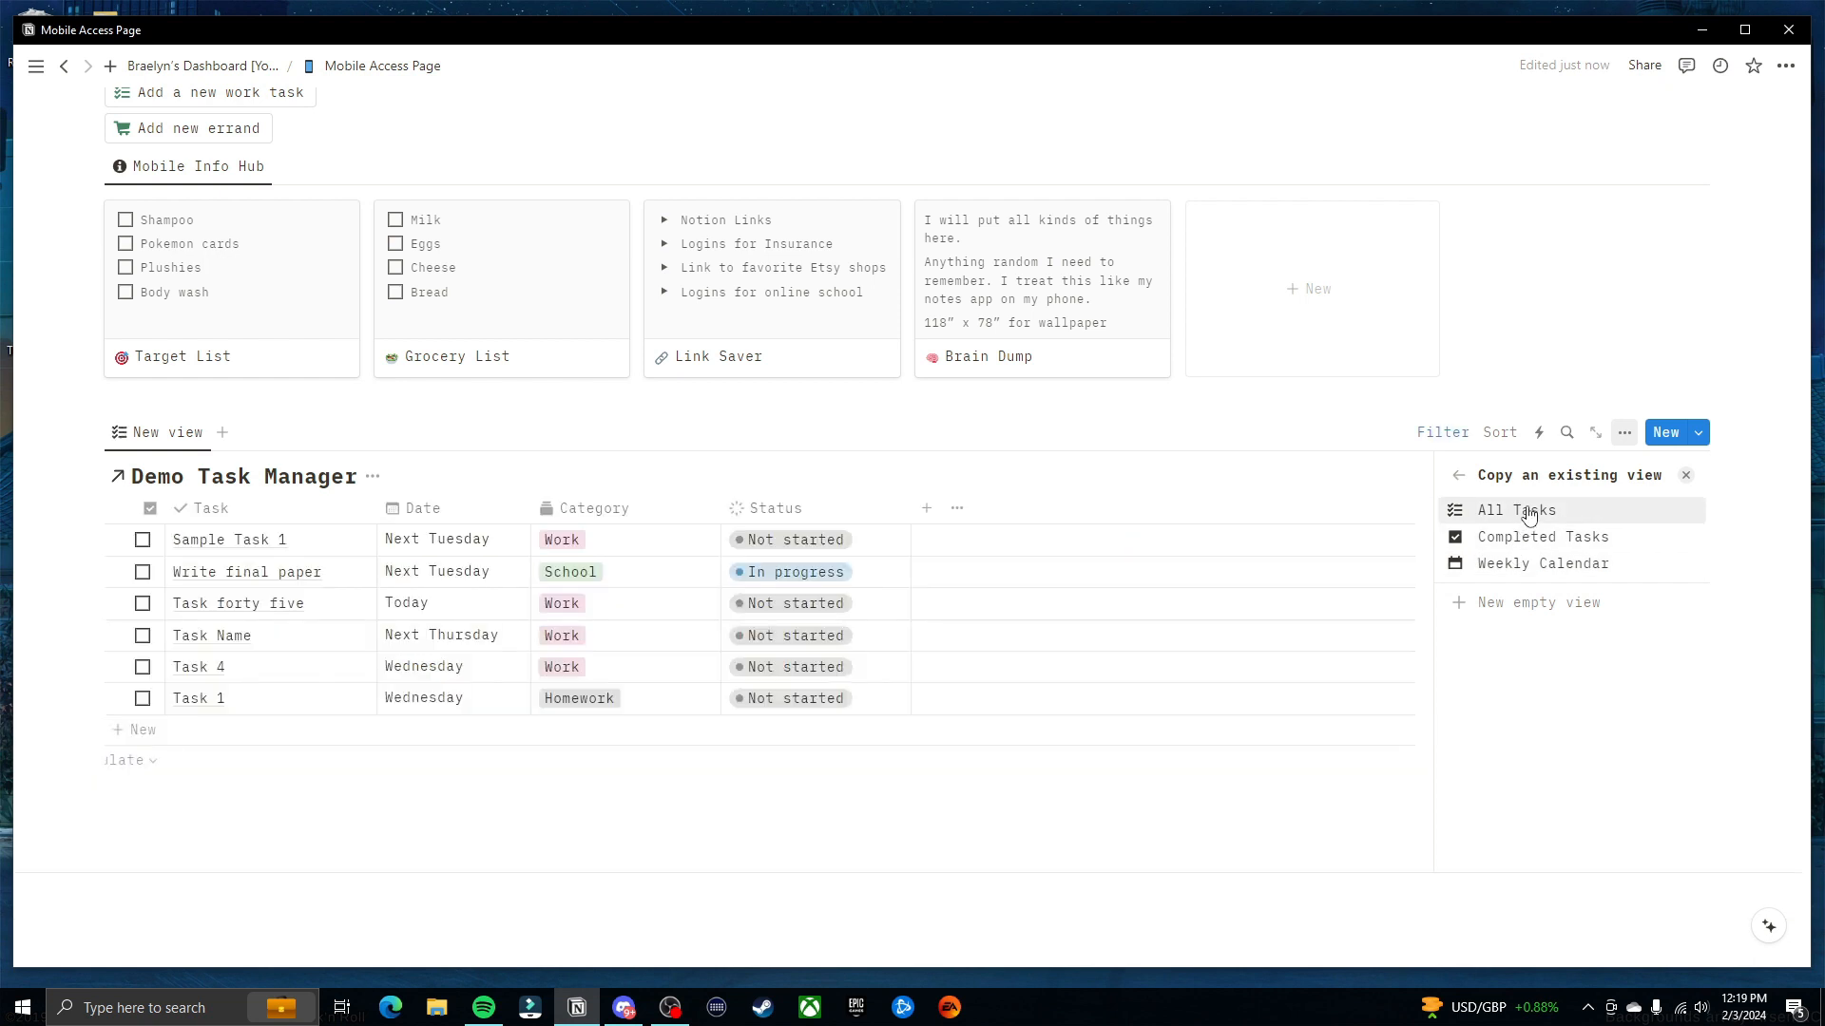
click(1529, 513)
click(1234, 859)
scroll(1234, 859, up, 3)
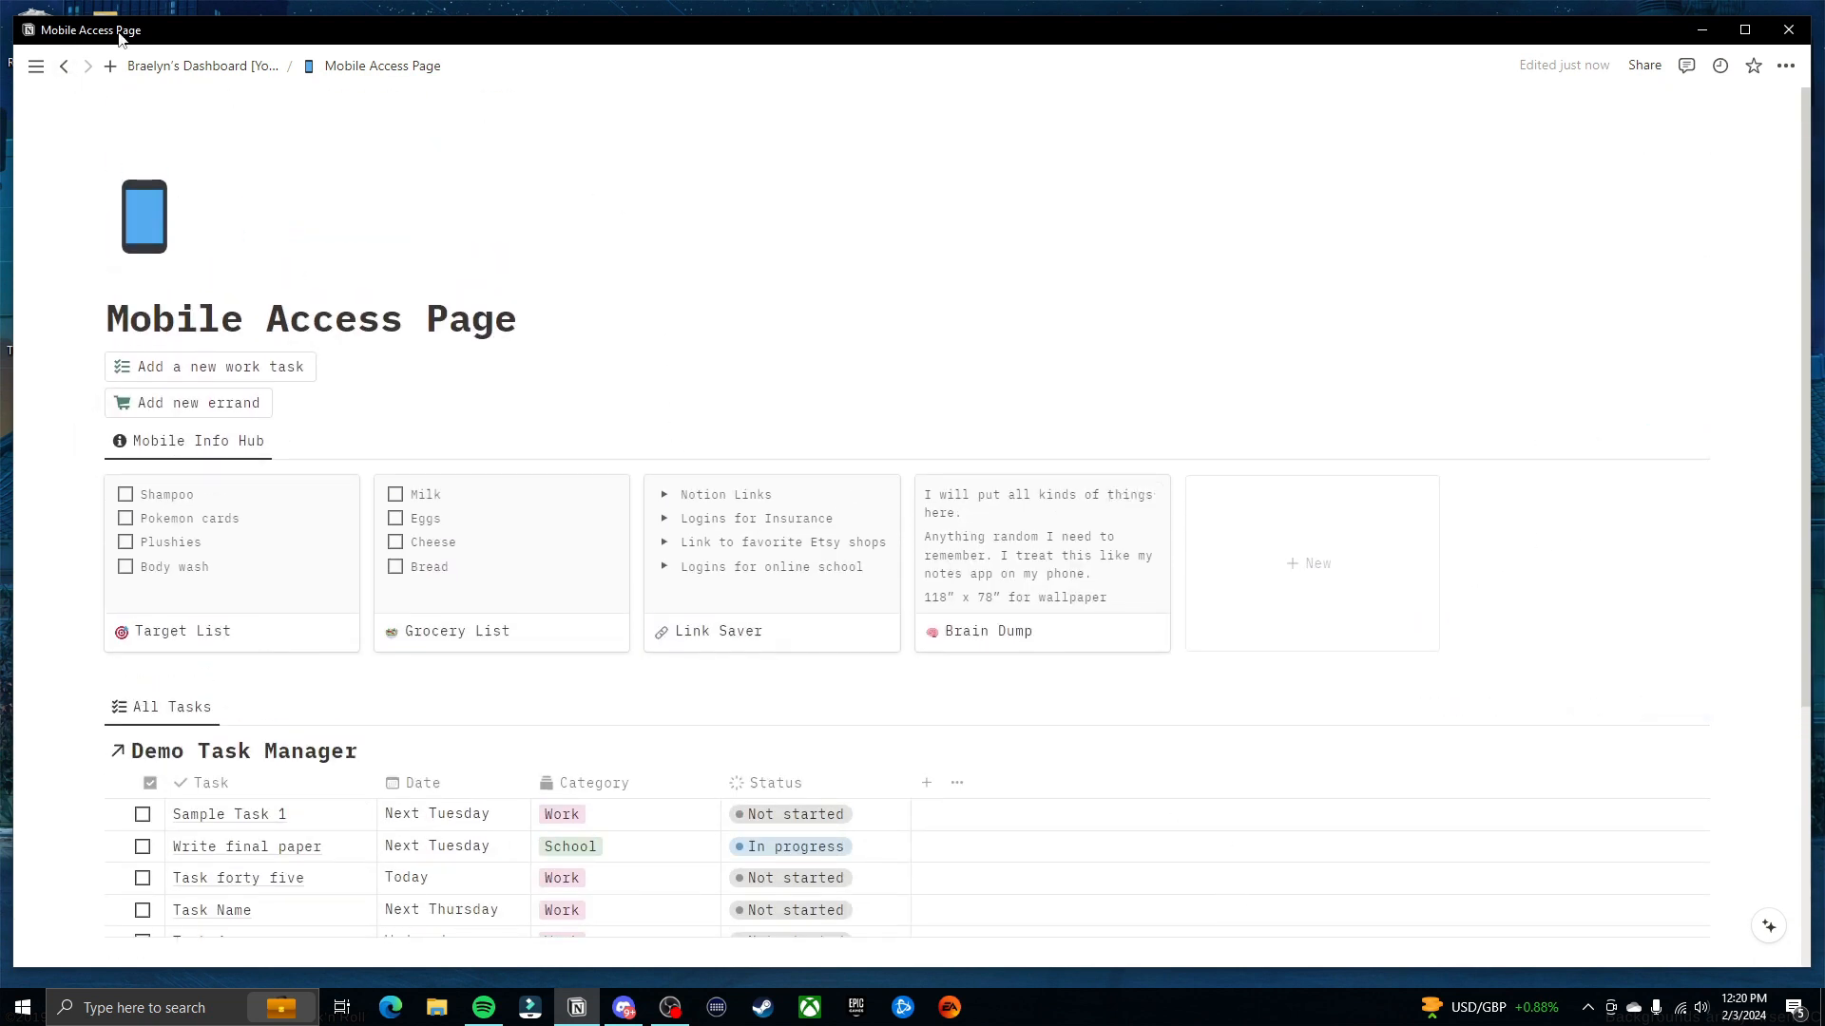
Move the Mobile Access Page out of the dashboard to the top level of the private pages and open it
click(197, 64)
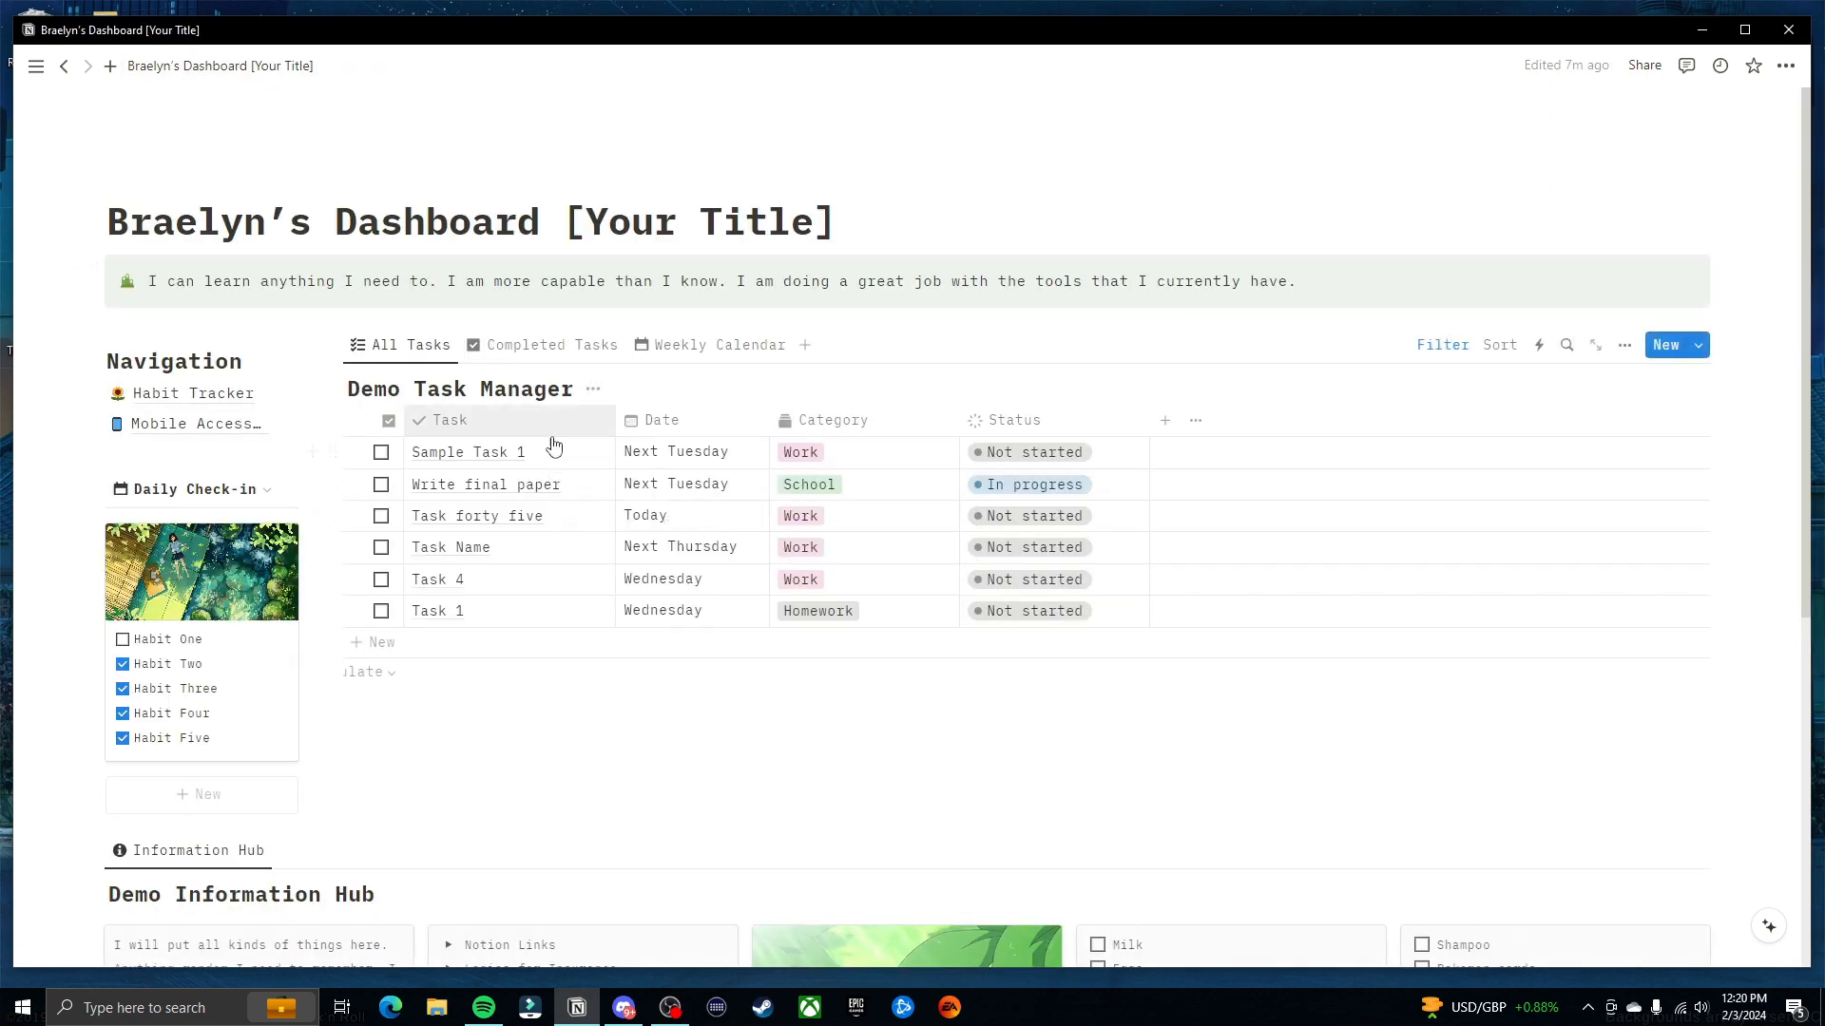
click(36, 69)
click(32, 568)
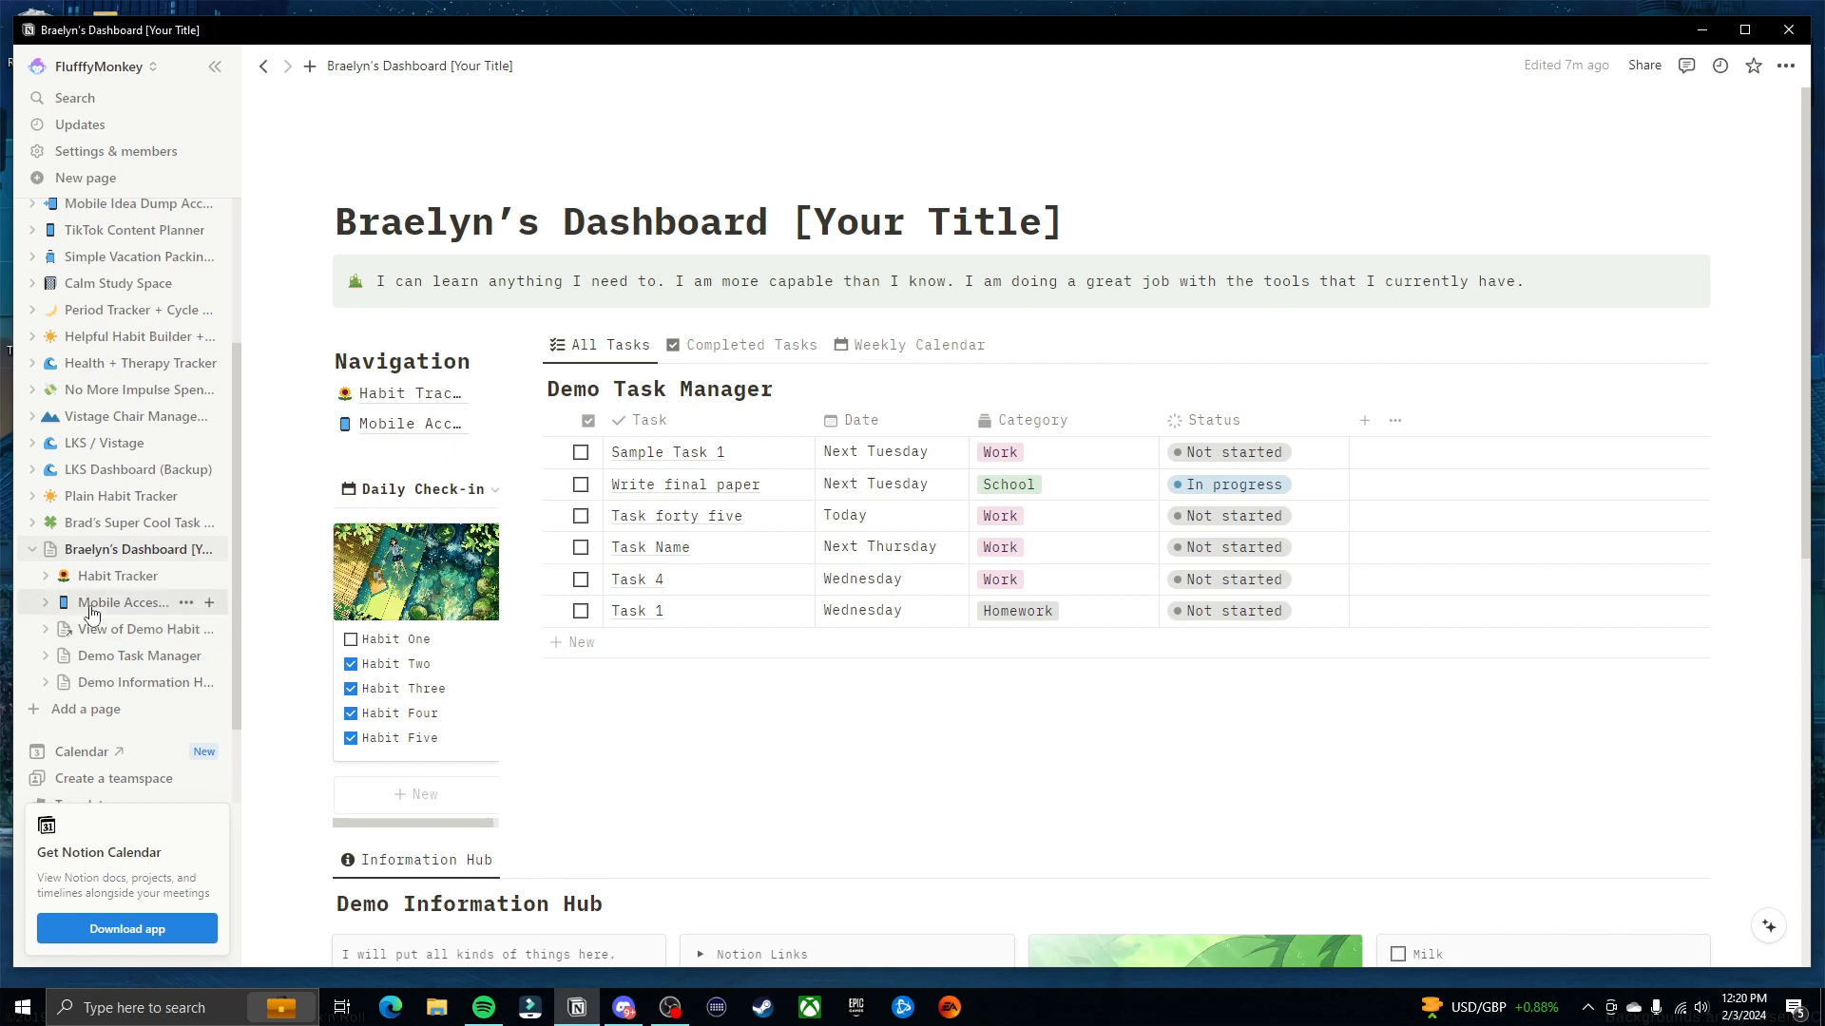
drag(102, 609, 90, 243)
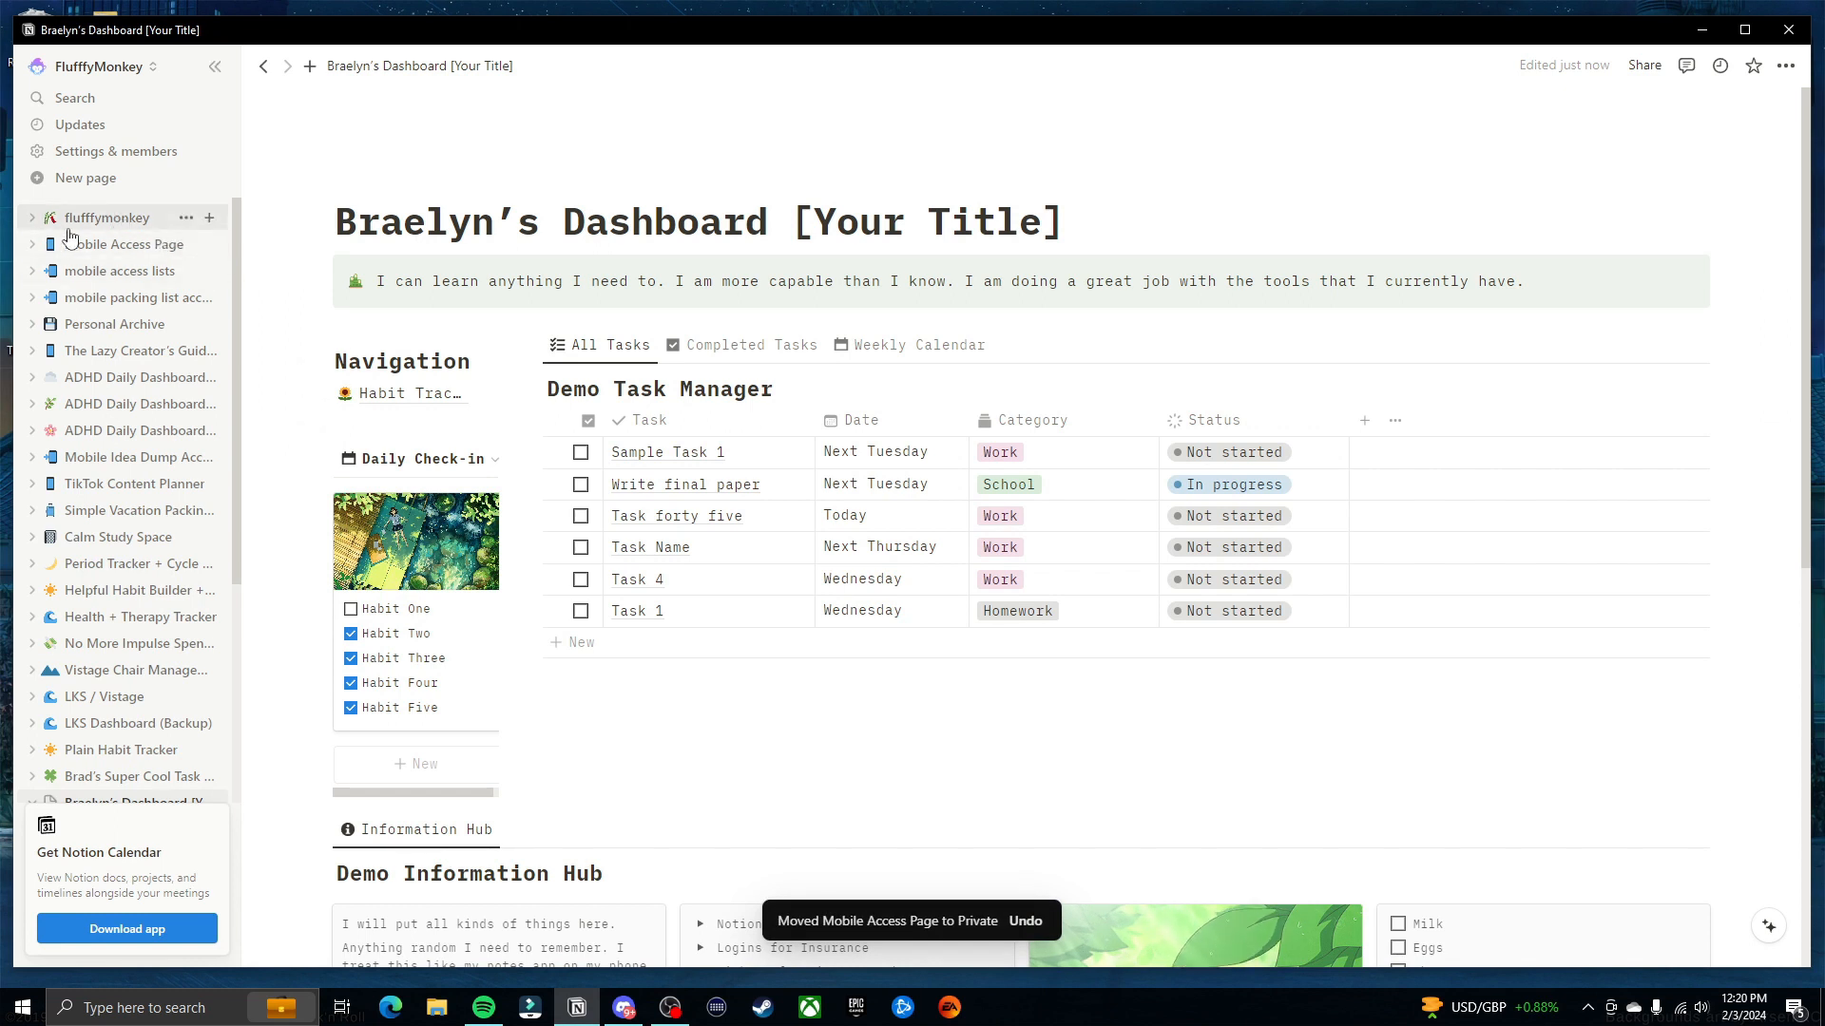
click(110, 247)
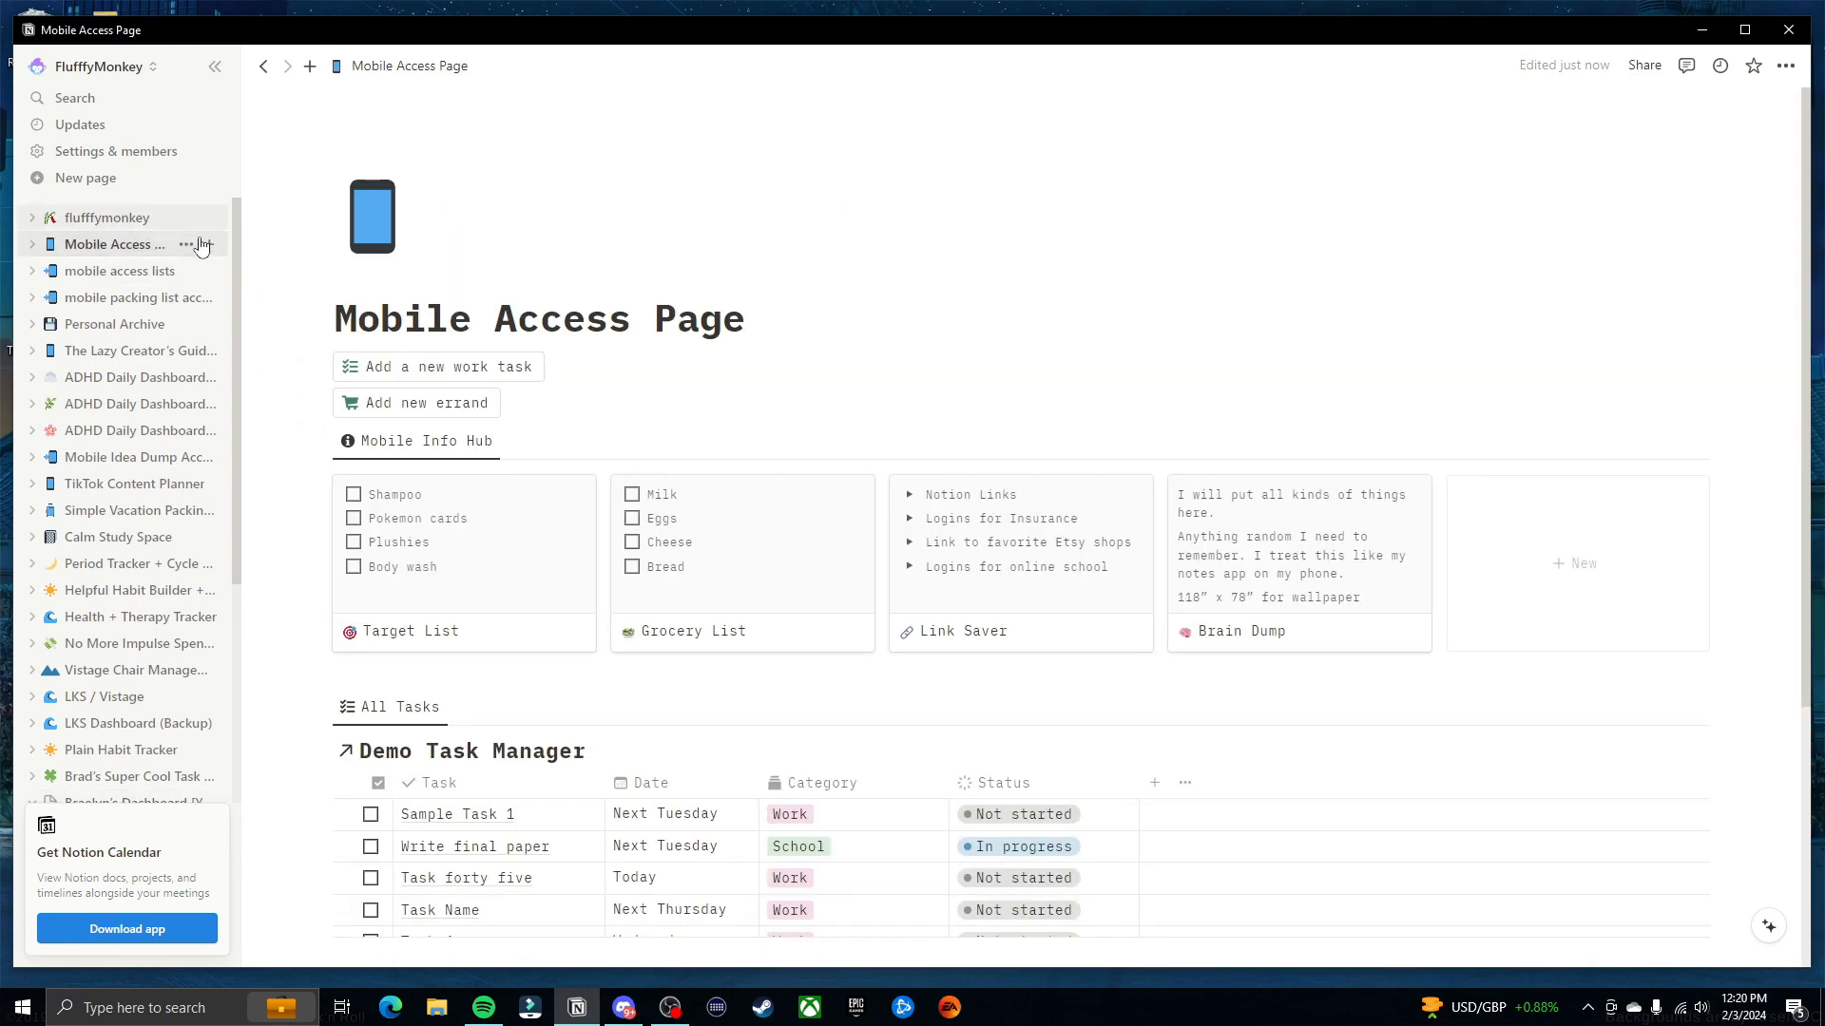
Move the Mobile Access Page back inside the dashboard, above Habit Tracker, and show the dashboard without the page list
scroll(92, 488, down, 5)
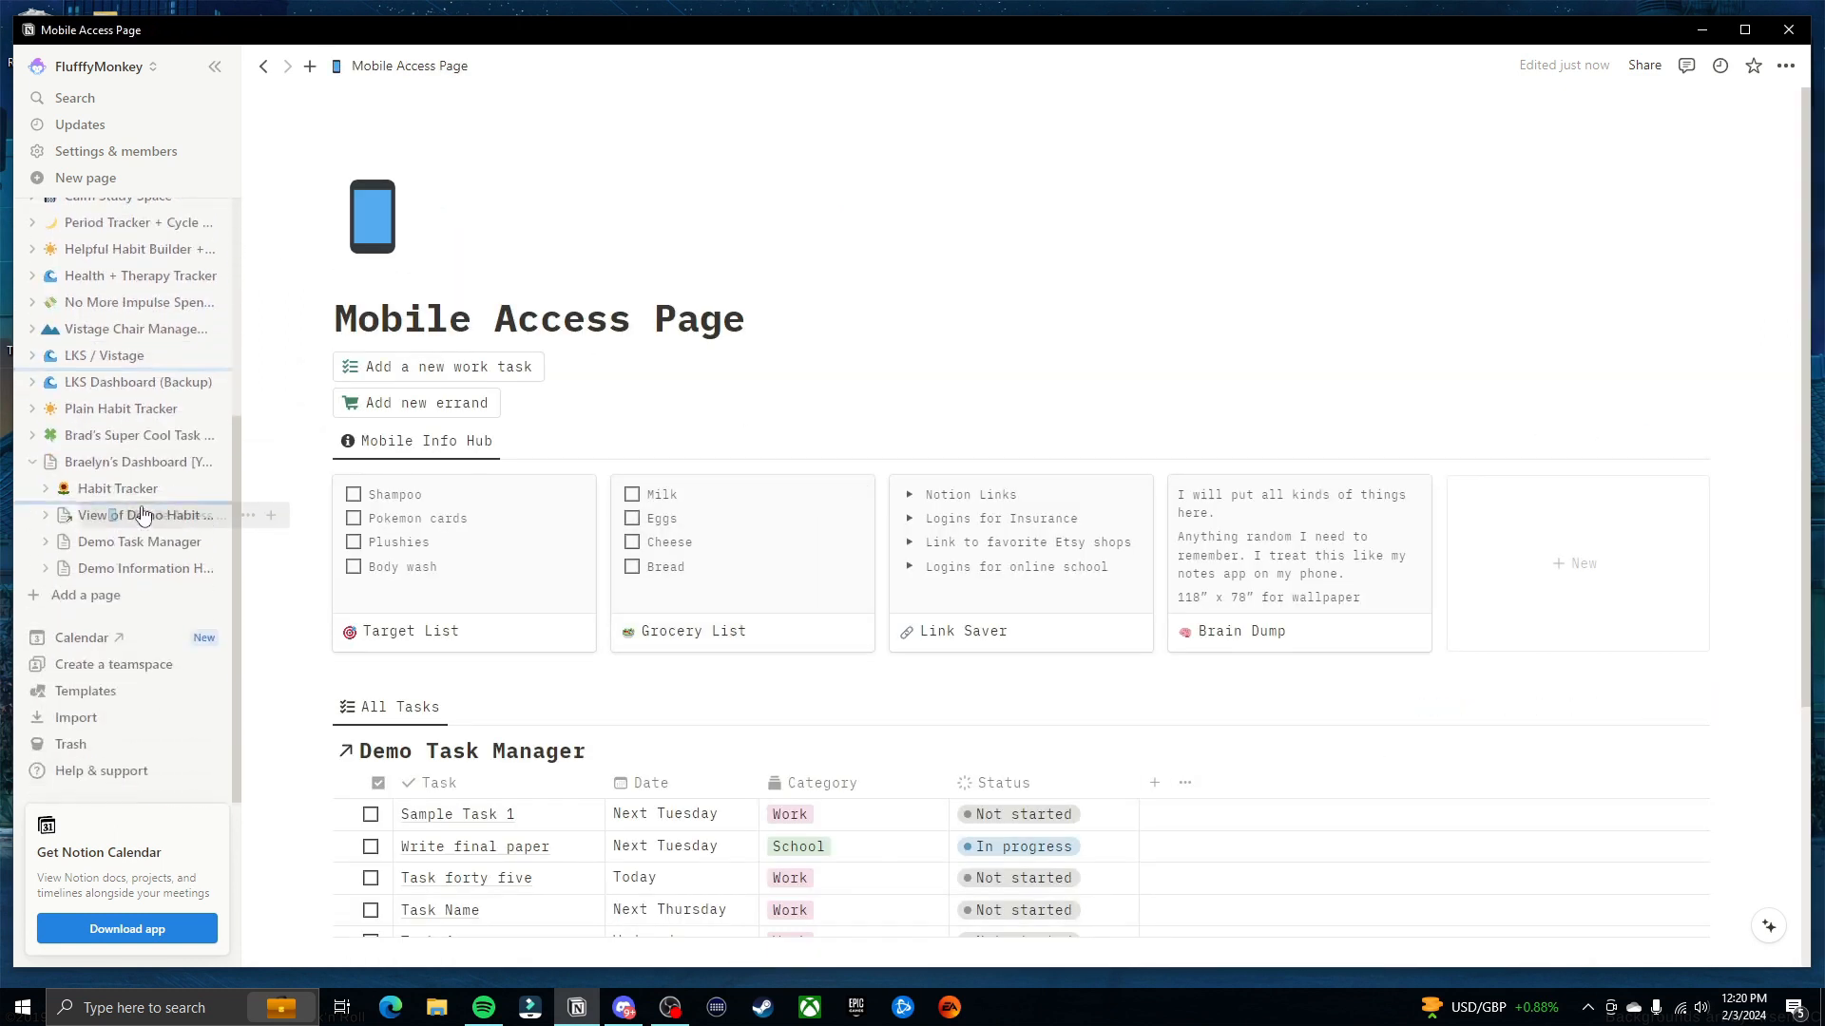
drag(93, 489, 90, 480)
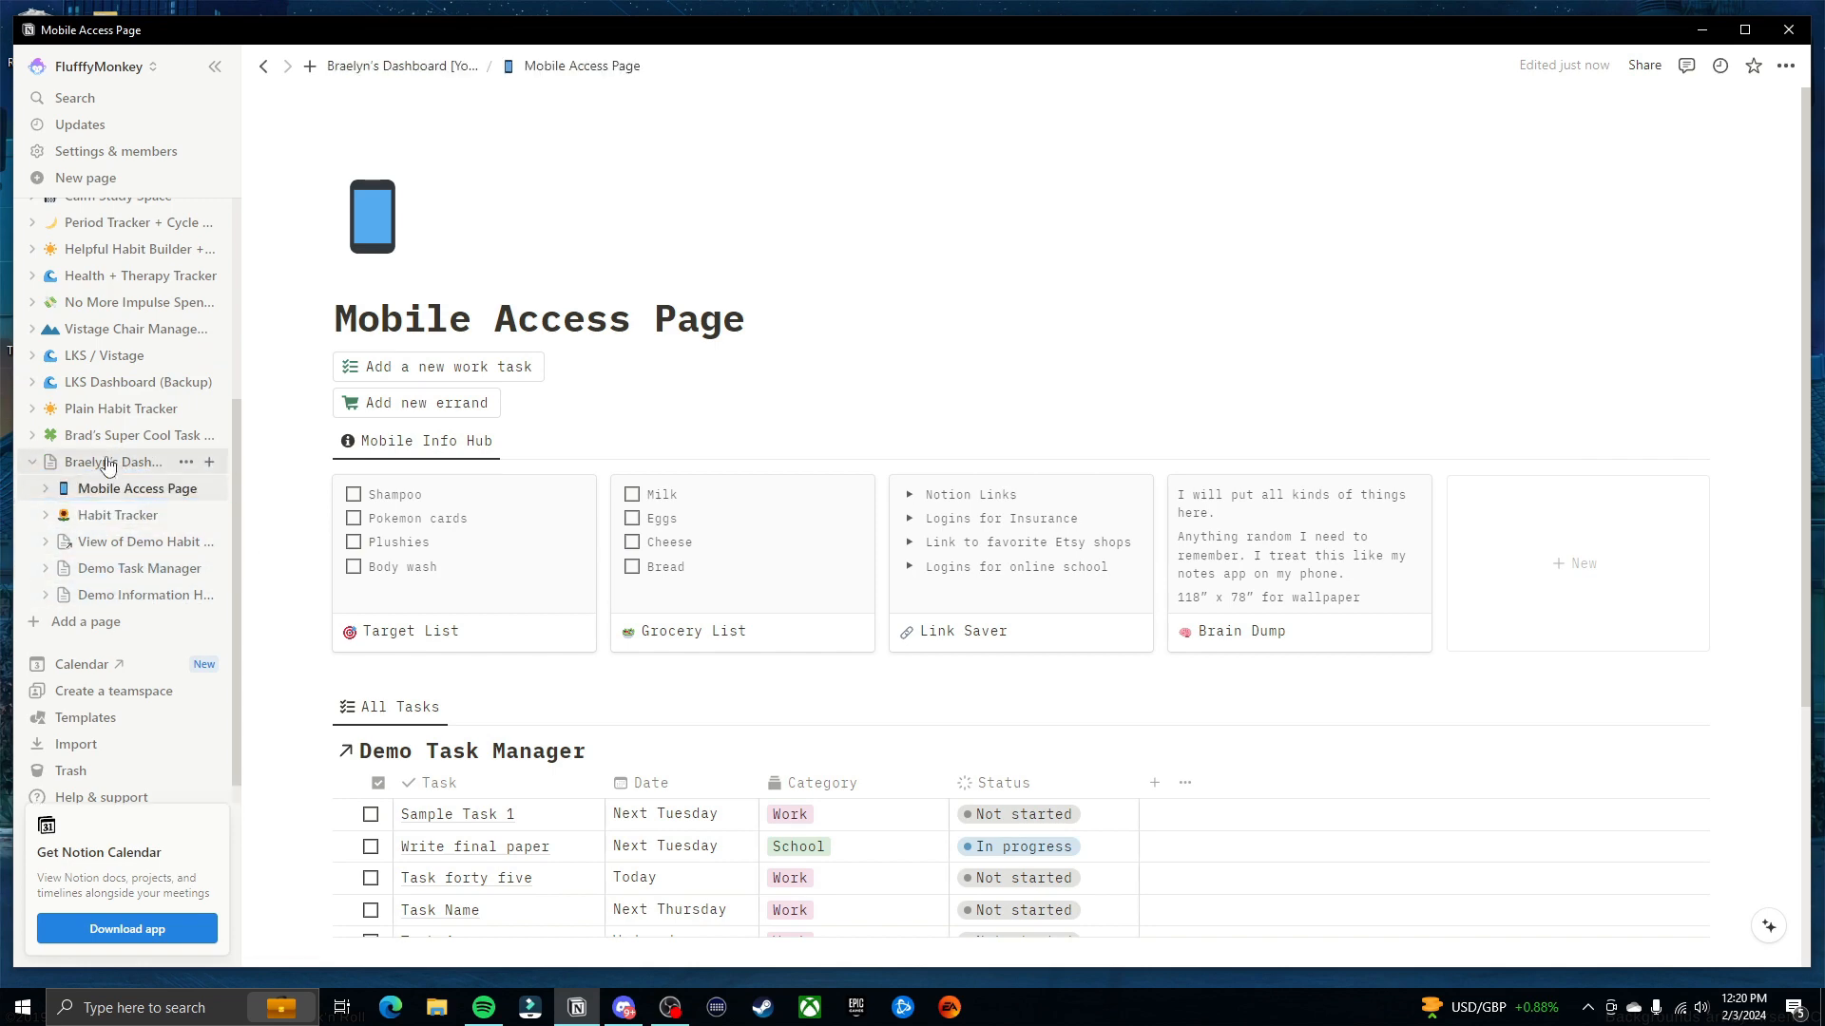
click(89, 465)
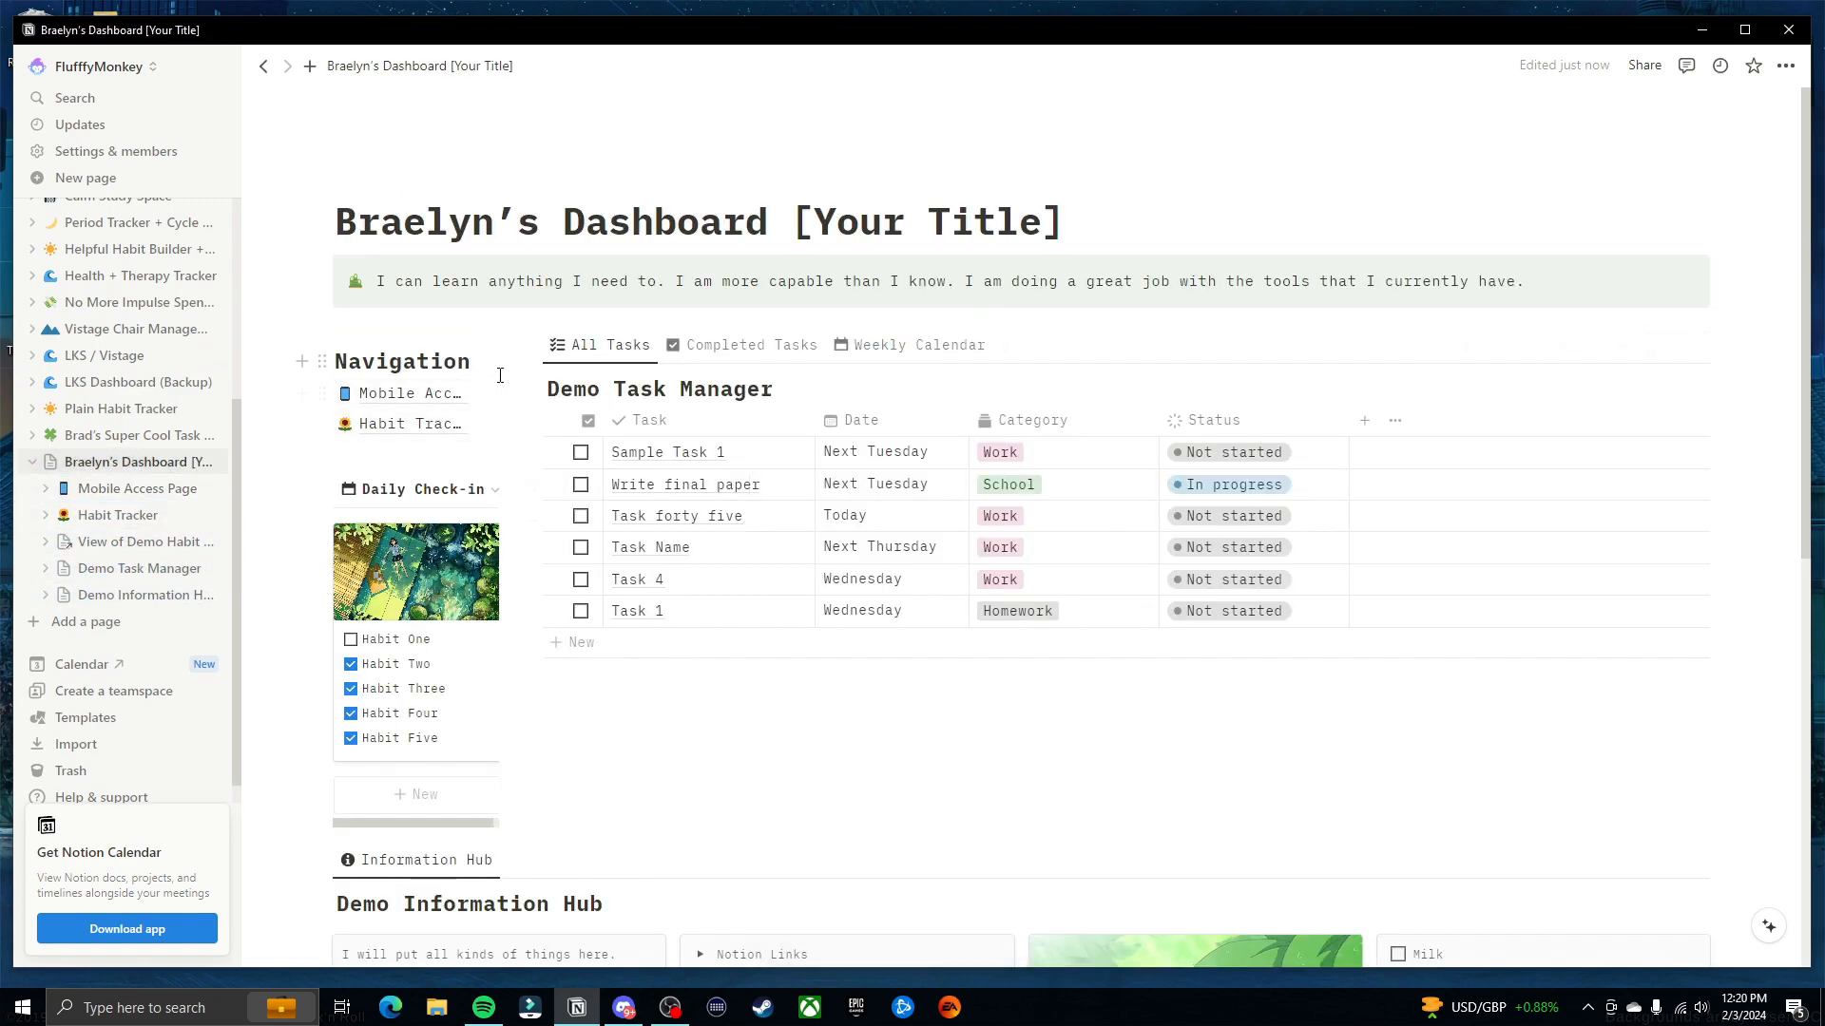
key(ctrl+backslash)
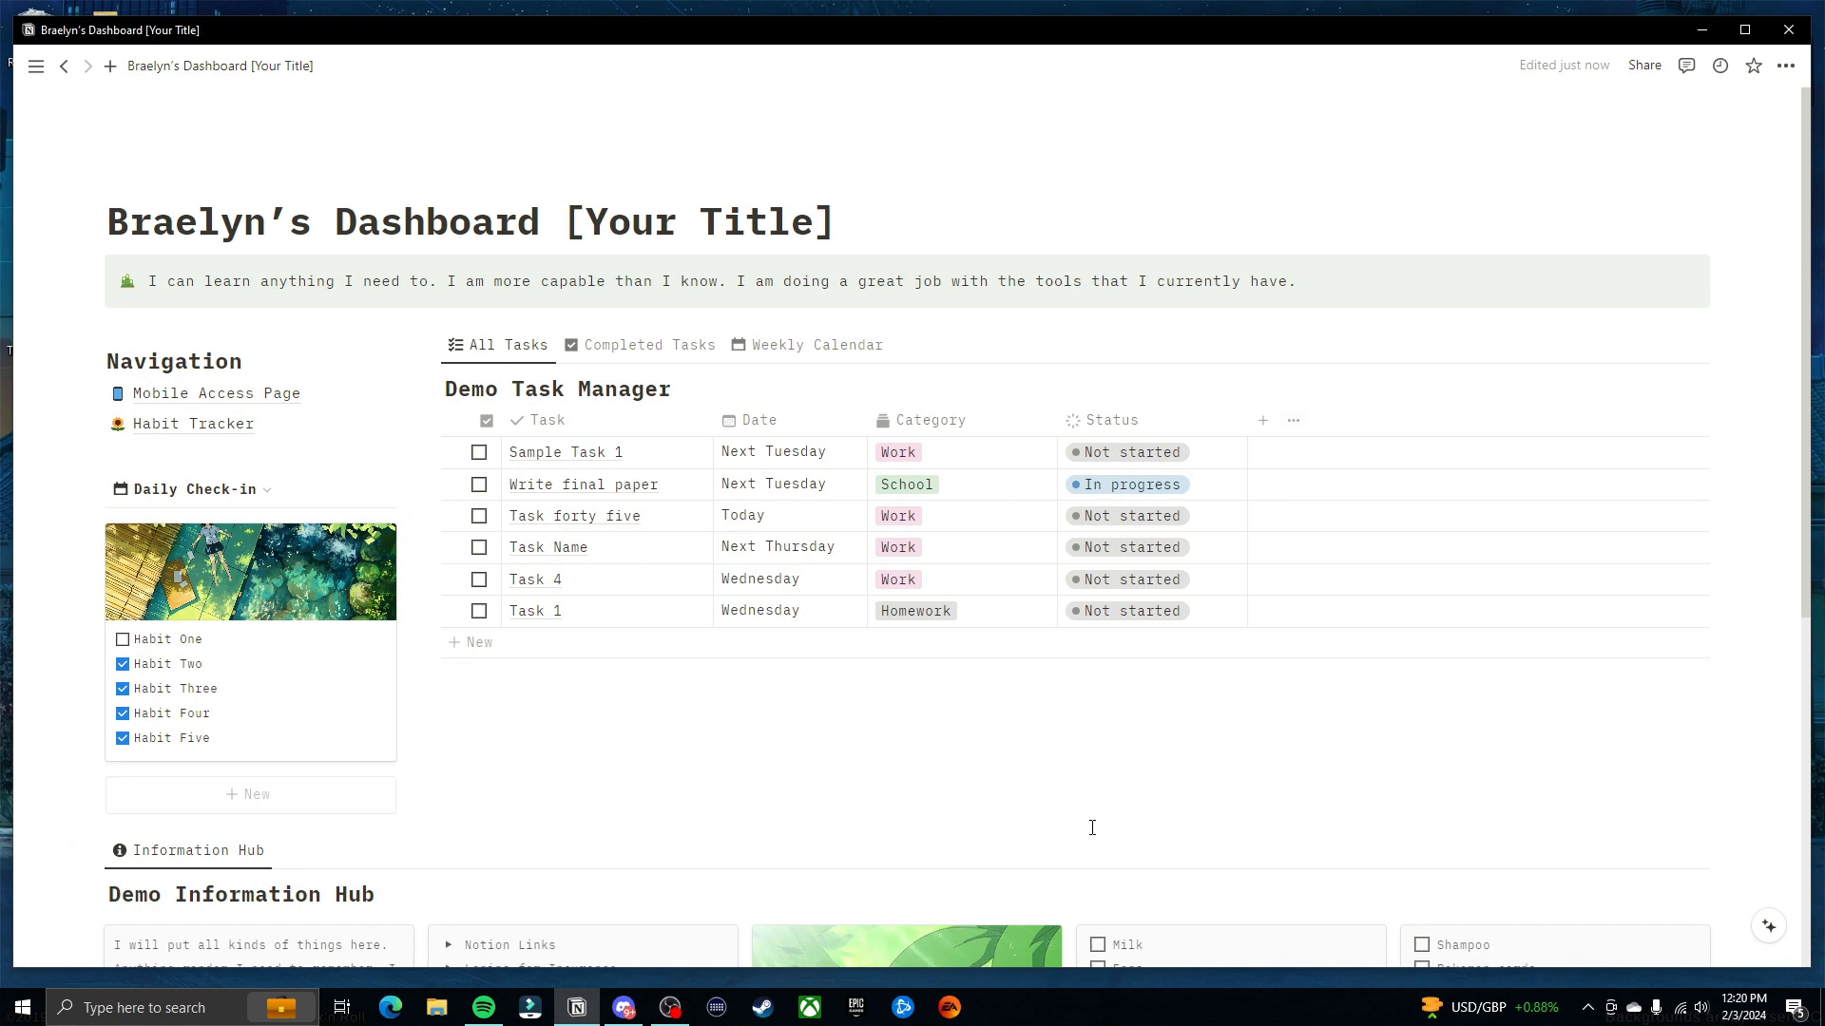
Duplicate the Add new errand button on the Mobile Access Page
drag(97, 390, 148, 397)
click(723, 713)
click(216, 398)
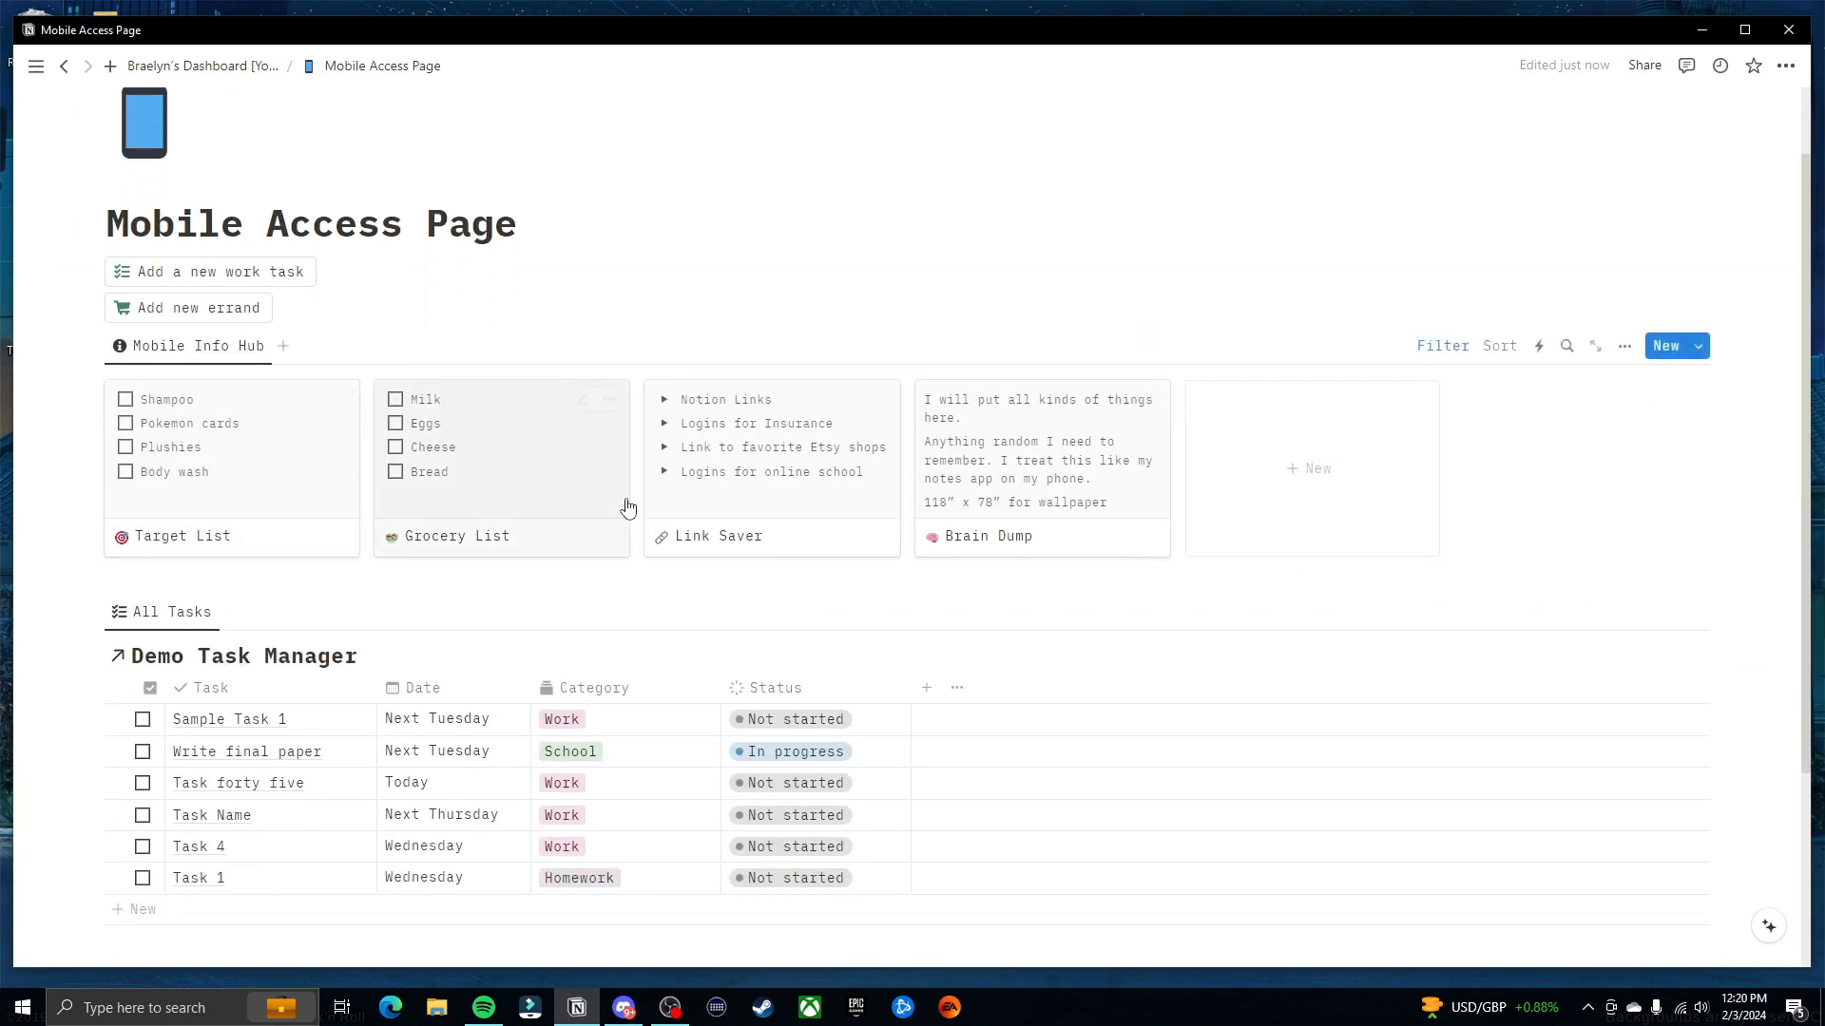
scroll(1090, 468, down, 1)
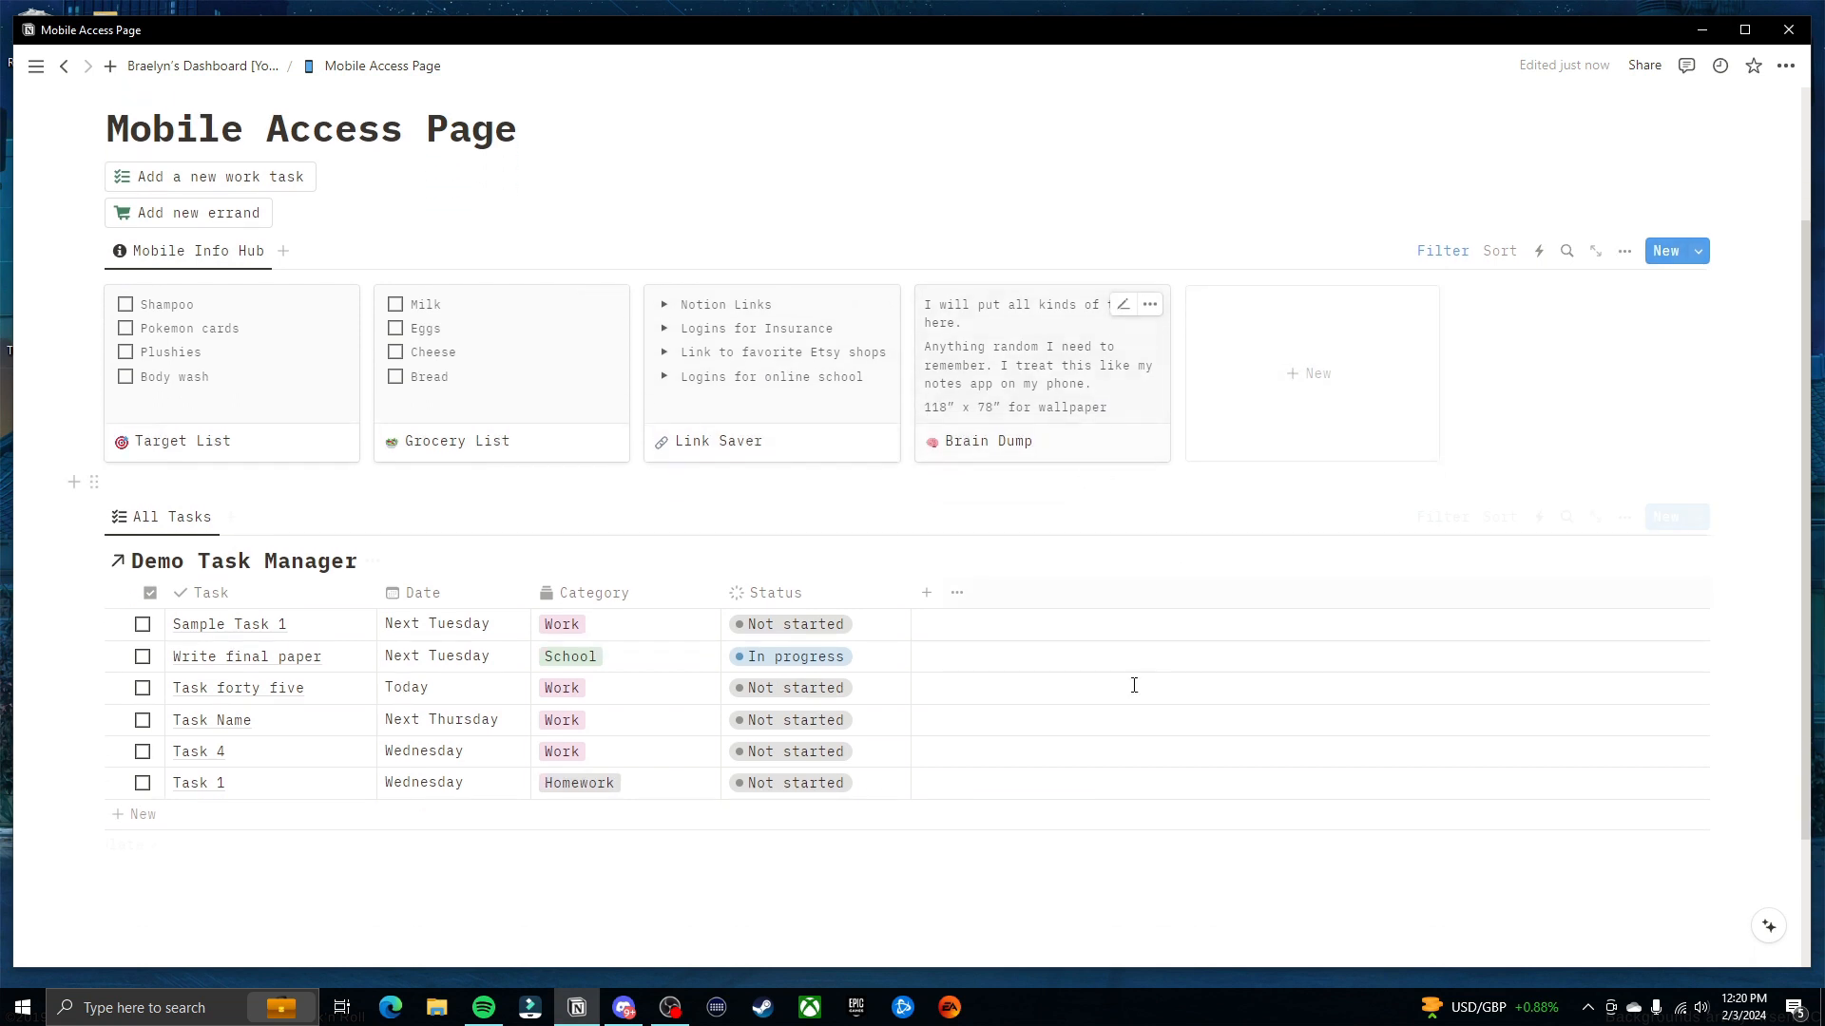
scroll(308, 318, up, 1)
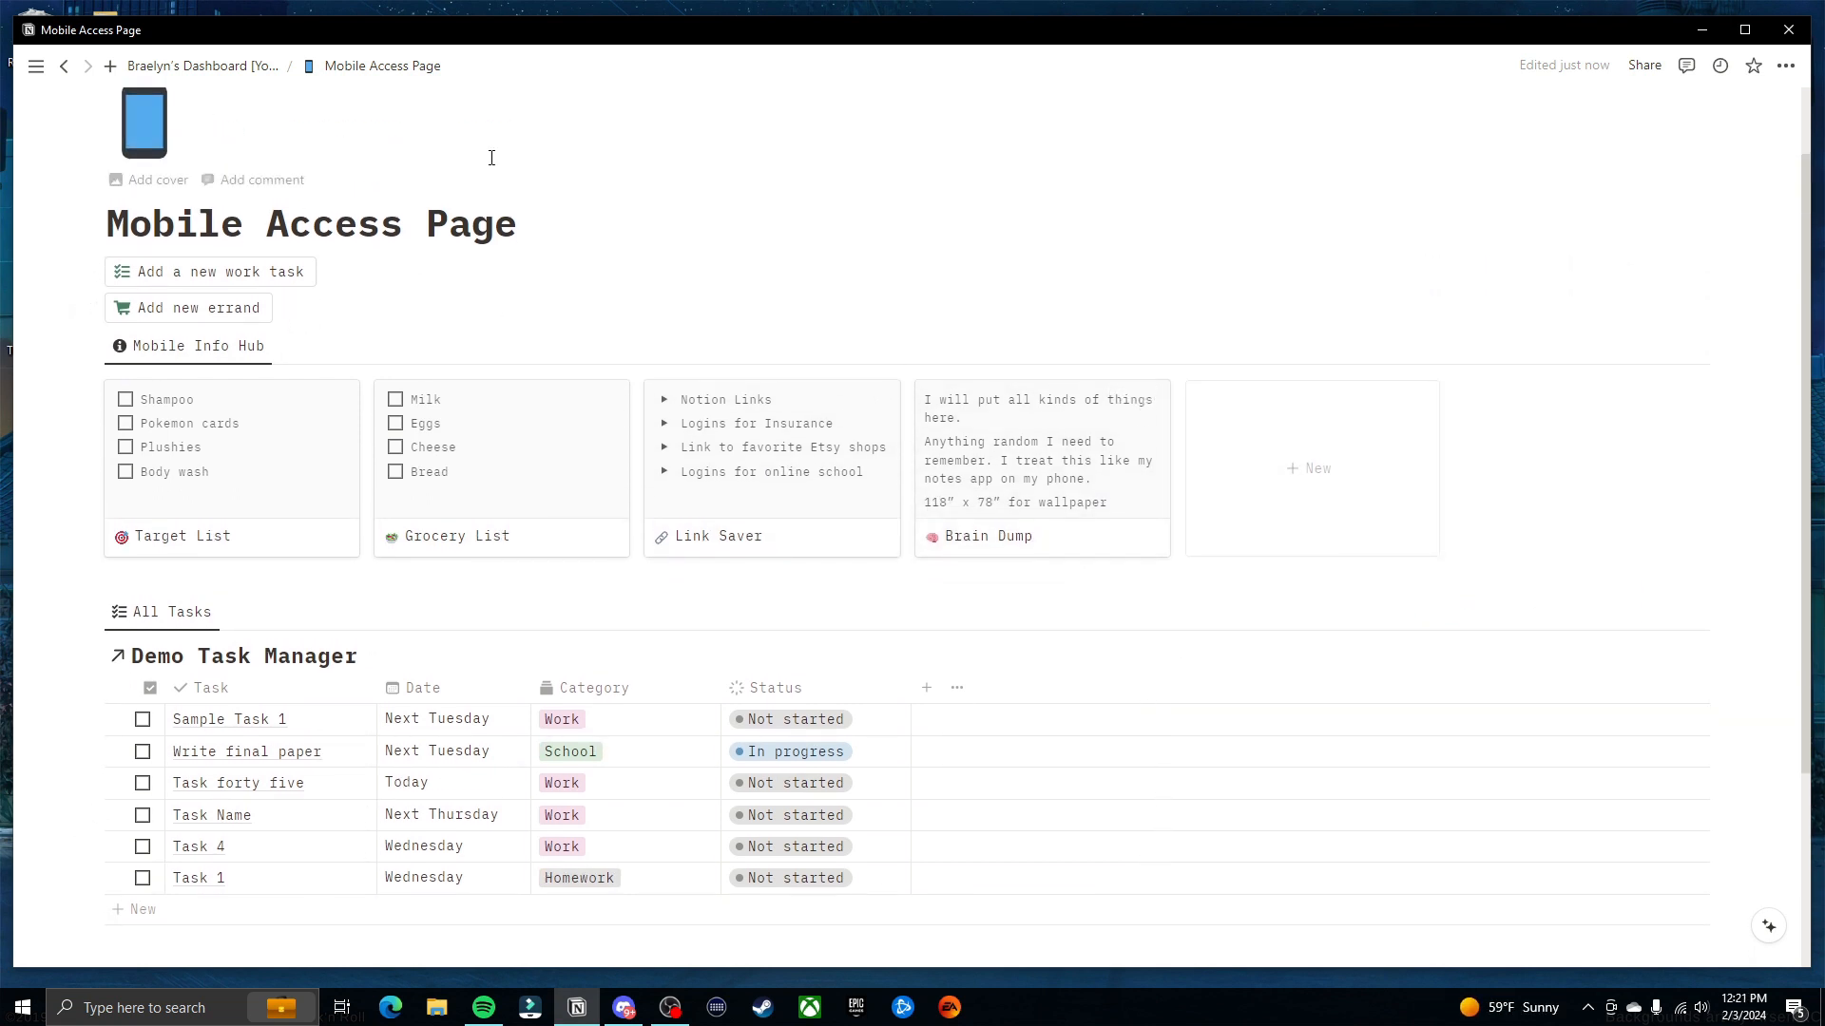
click(288, 311)
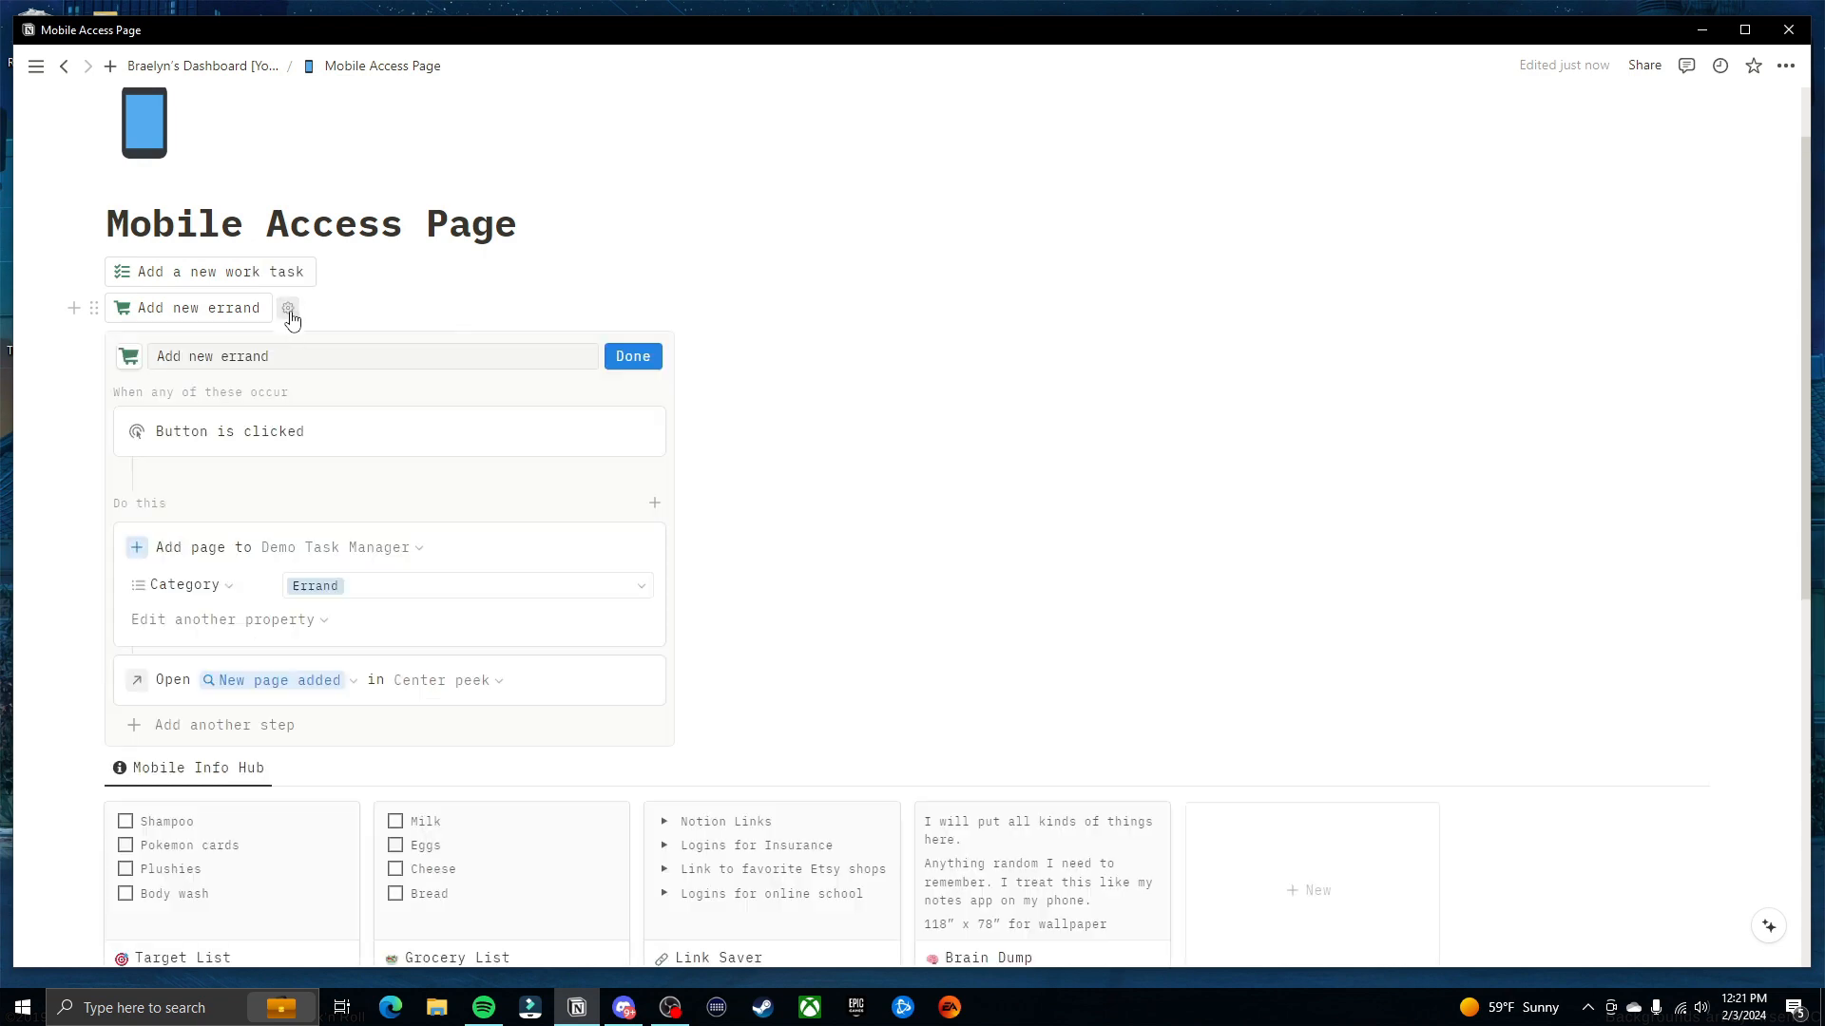
key(Escape)
click(93, 308)
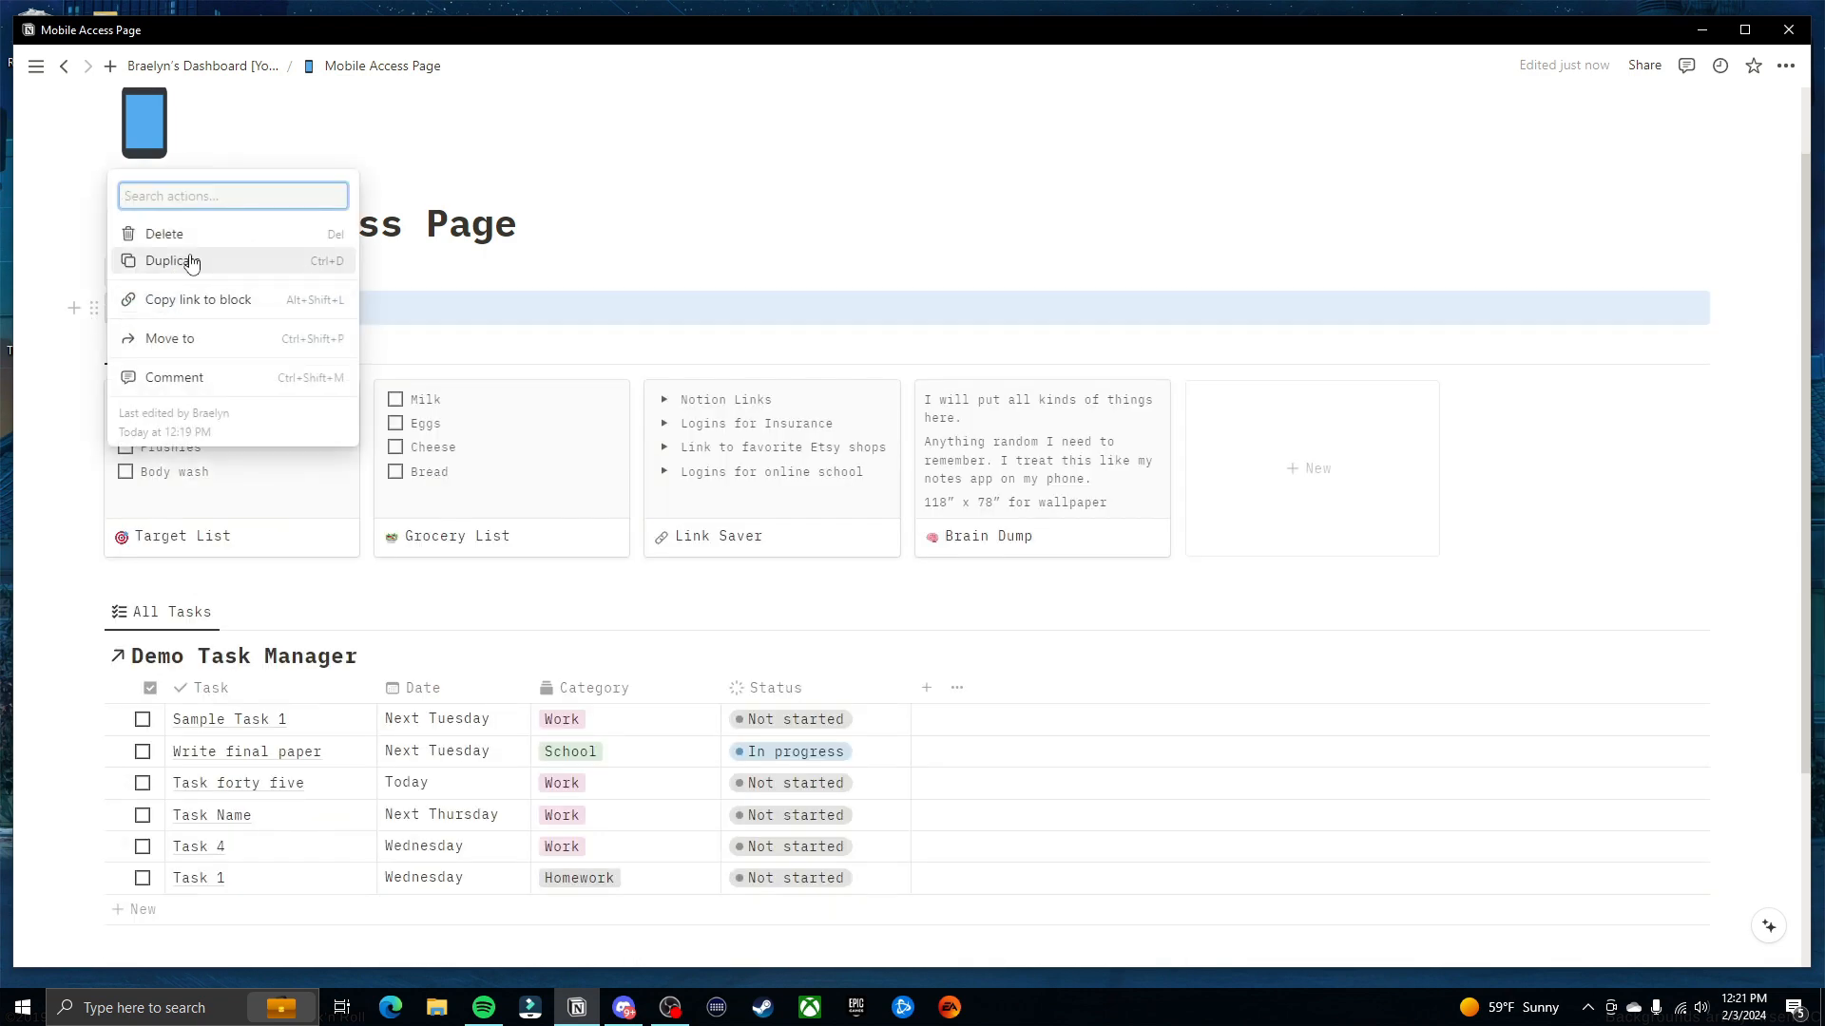
click(192, 259)
Replace Errand with Health as the Category in the duplicated button's add-page action
click(288, 347)
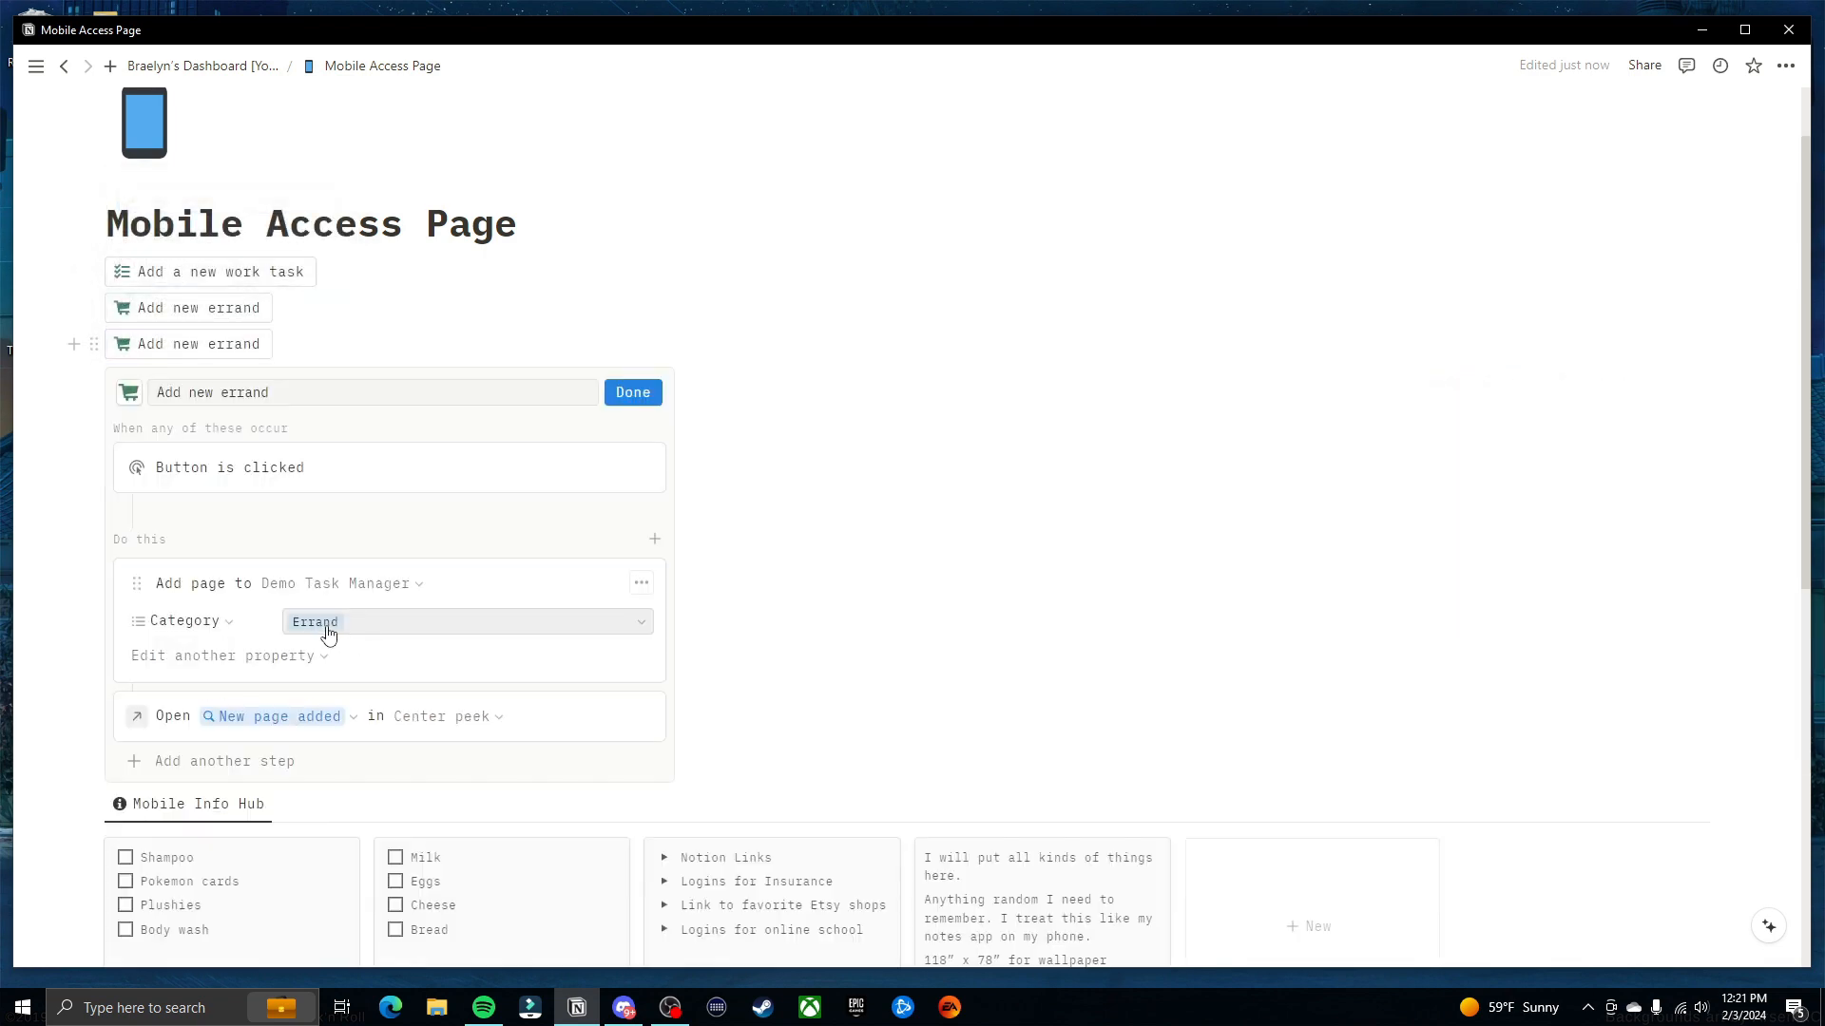
click(326, 626)
click(462, 729)
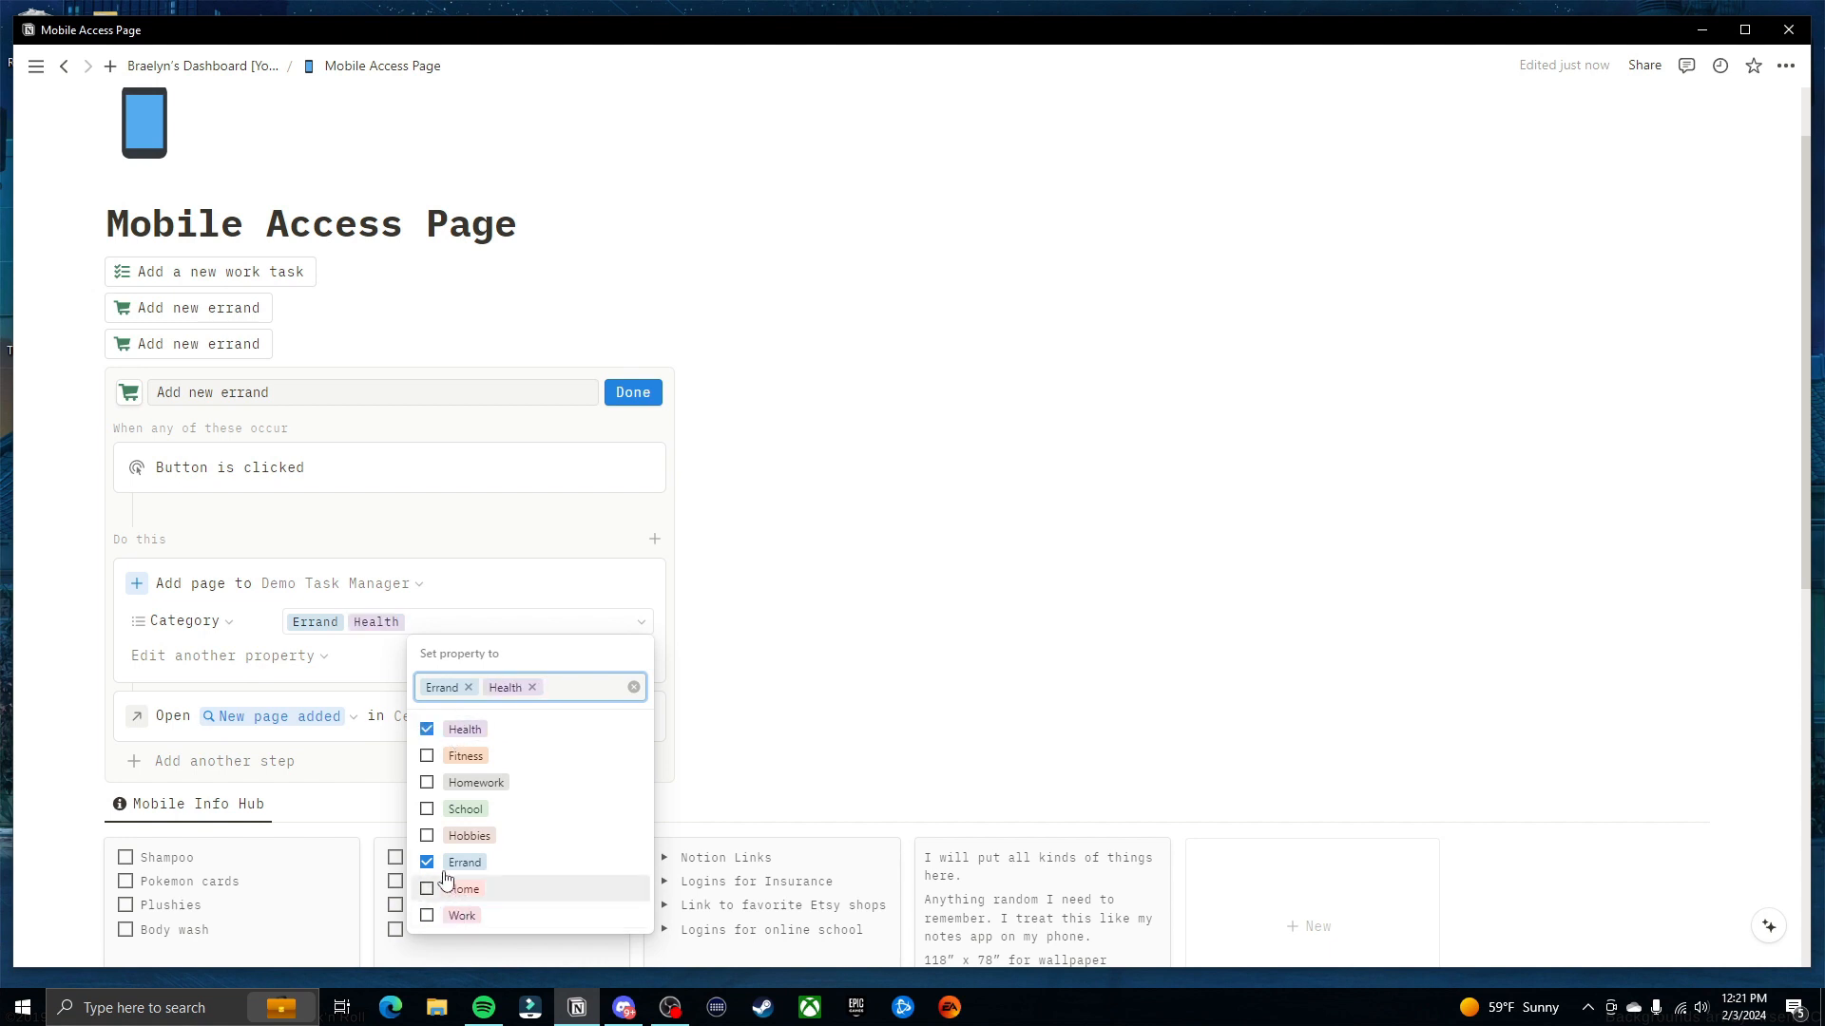
click(430, 862)
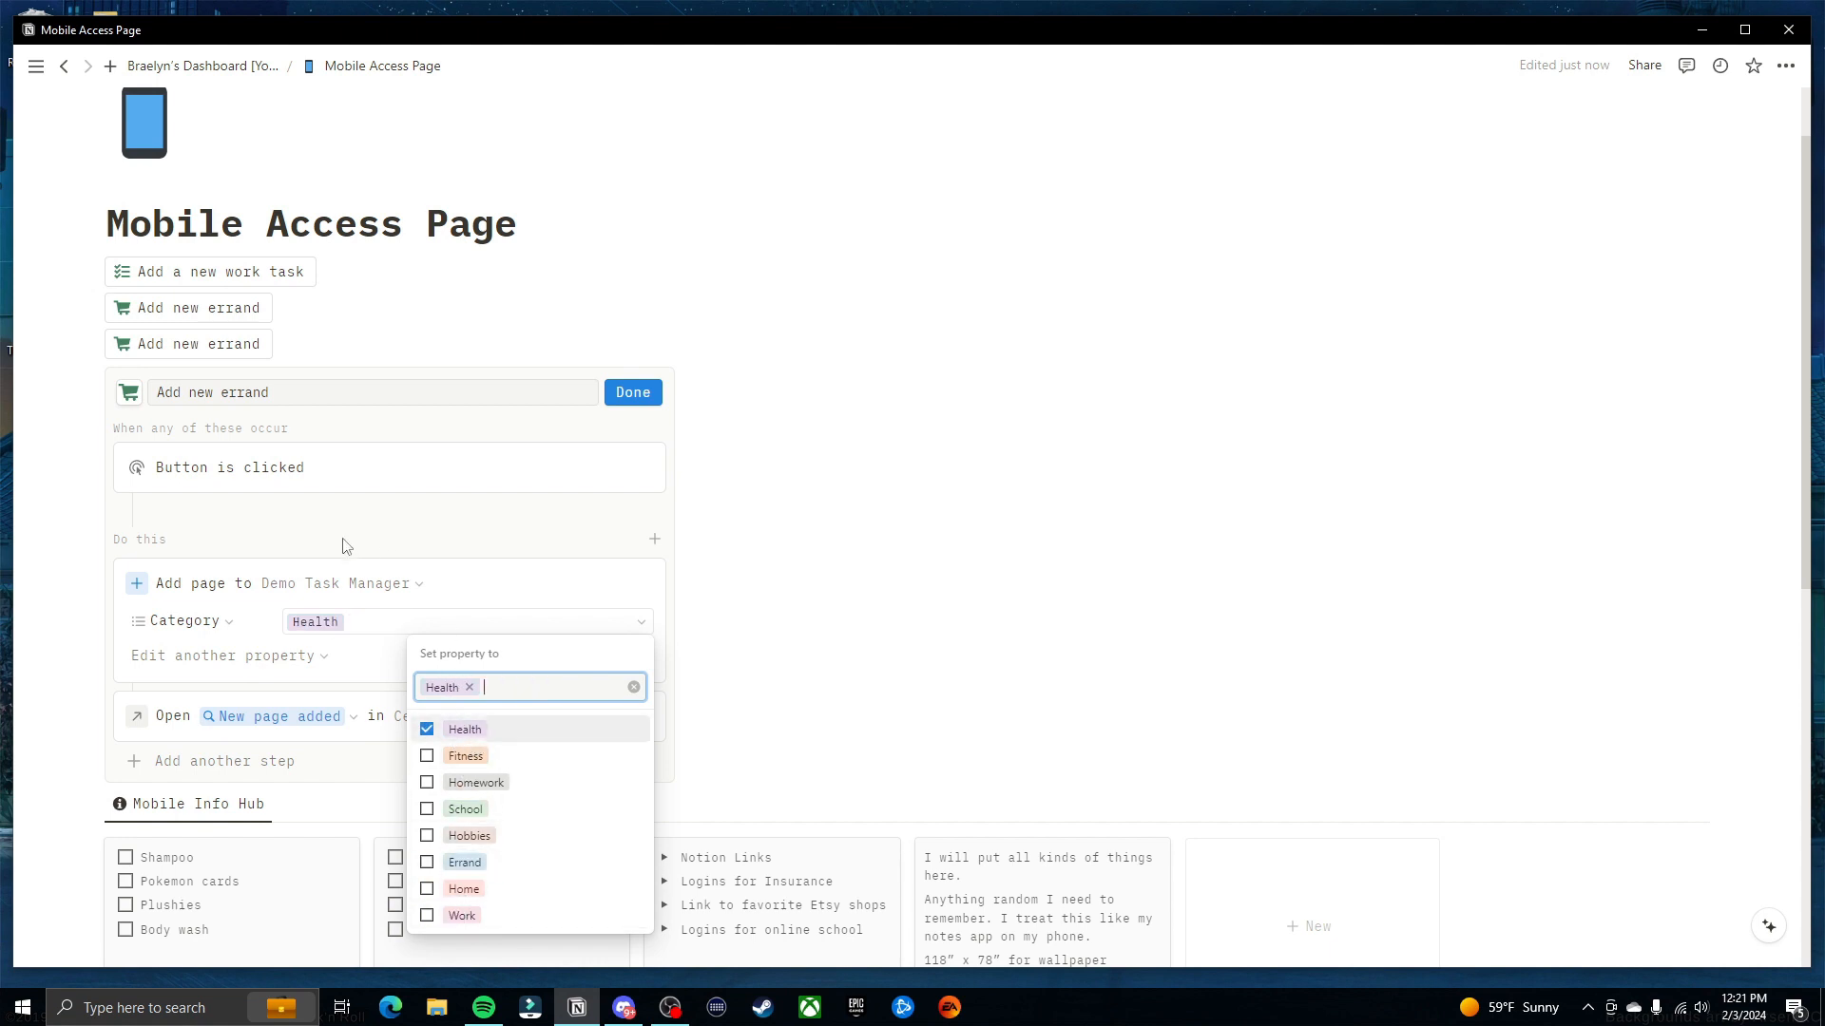
Rename the duplicated button as "Add new doctor's appointment" and finish configuring it
click(248, 381)
text(doctor's appointment)
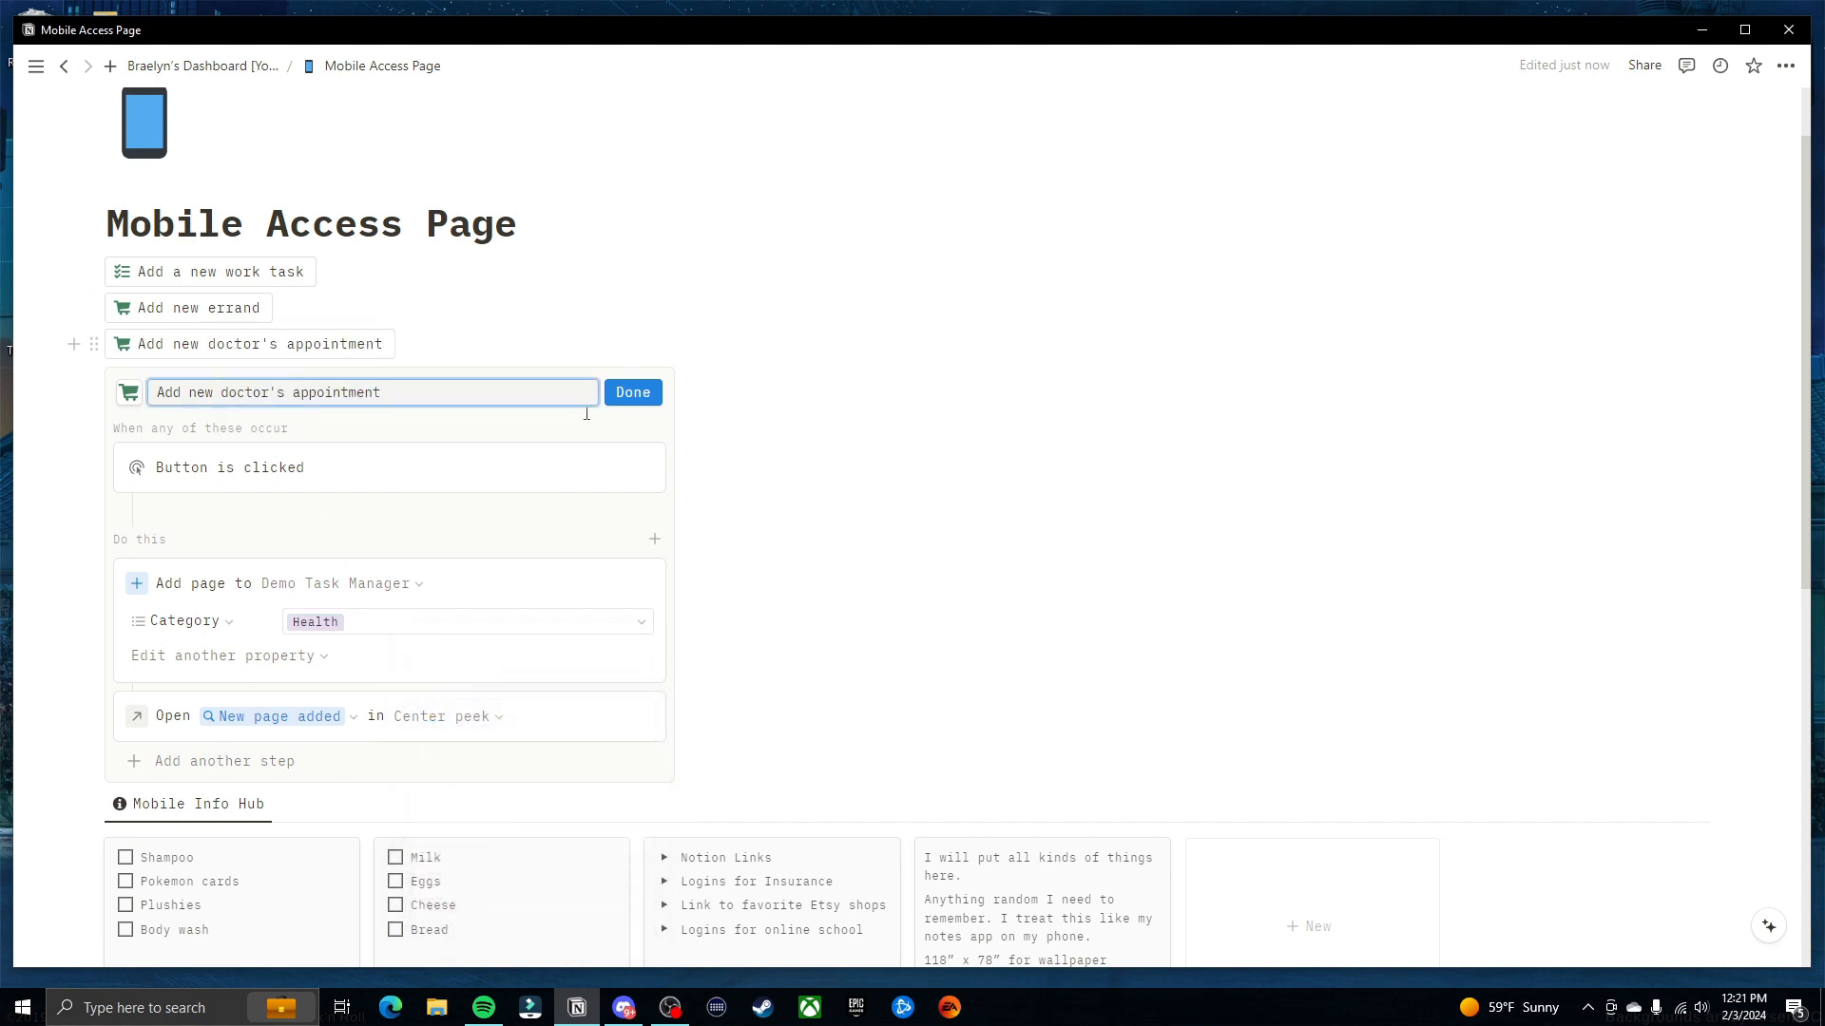
click(633, 394)
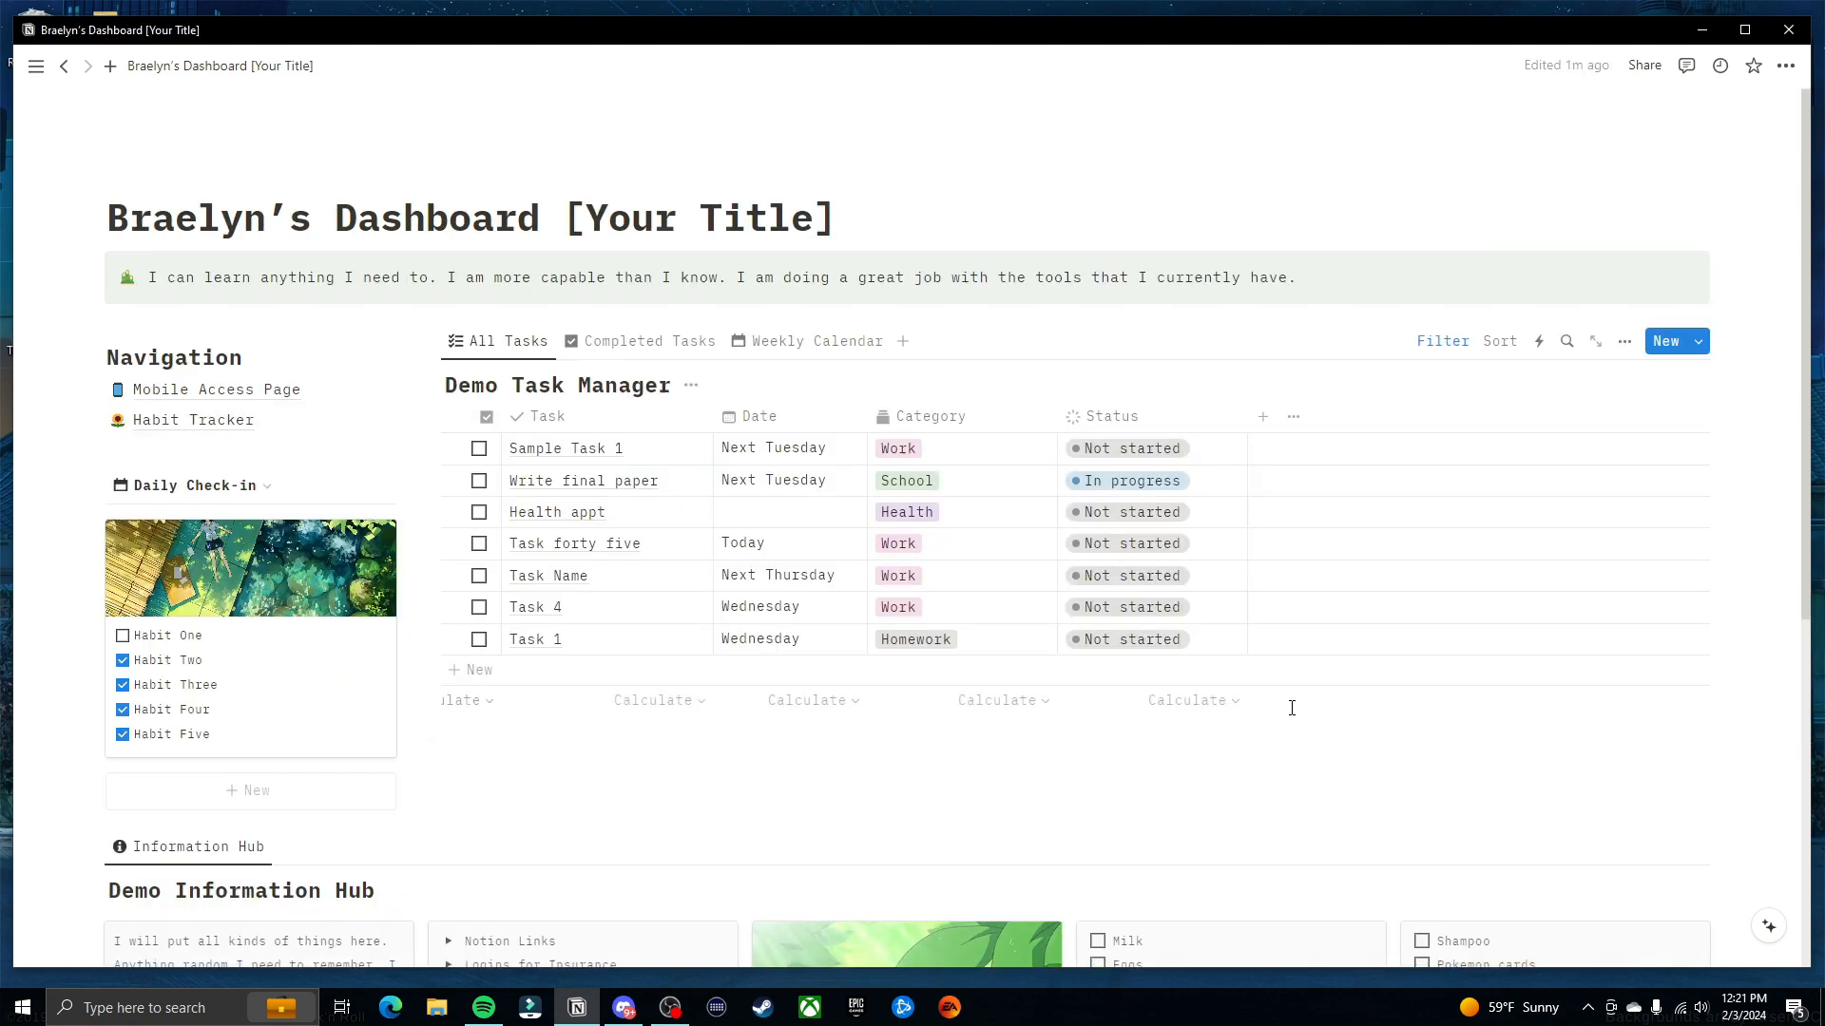
Try hiding the Demo Task Manager database title on the dashboard and undo it
scroll(1292, 708, down, 6)
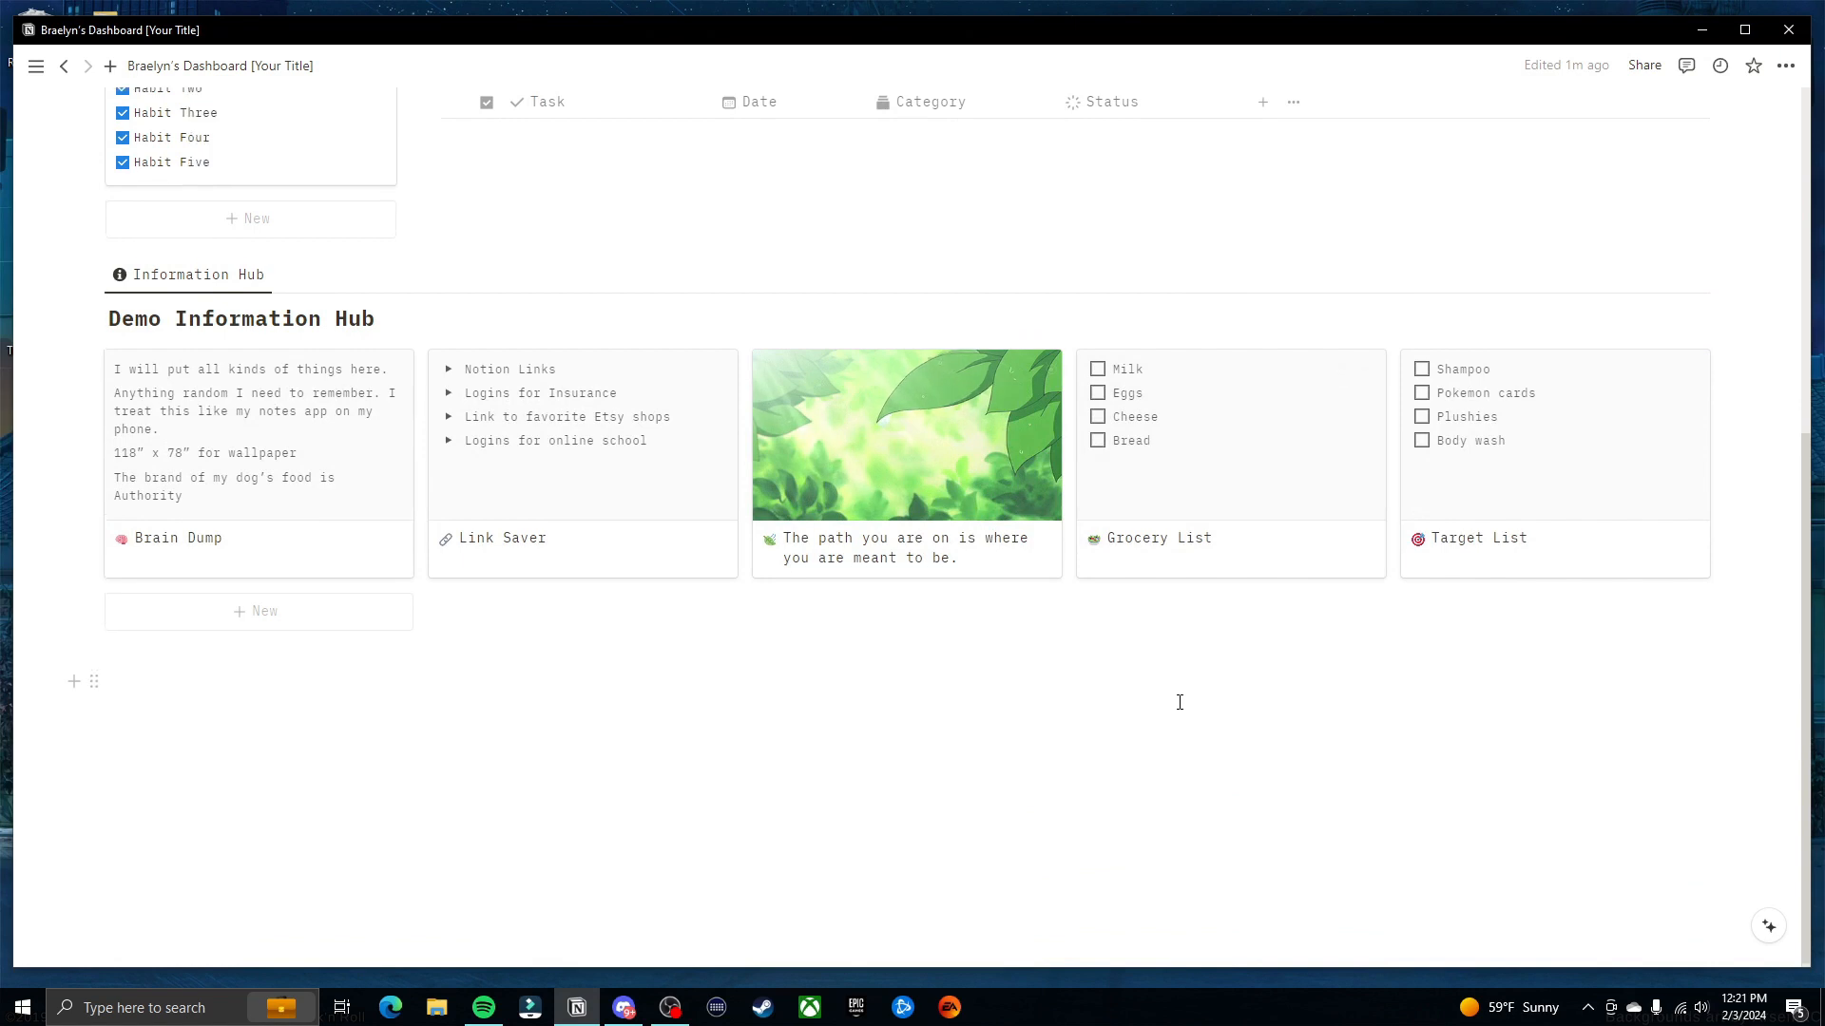
scroll(1179, 703, up, 5)
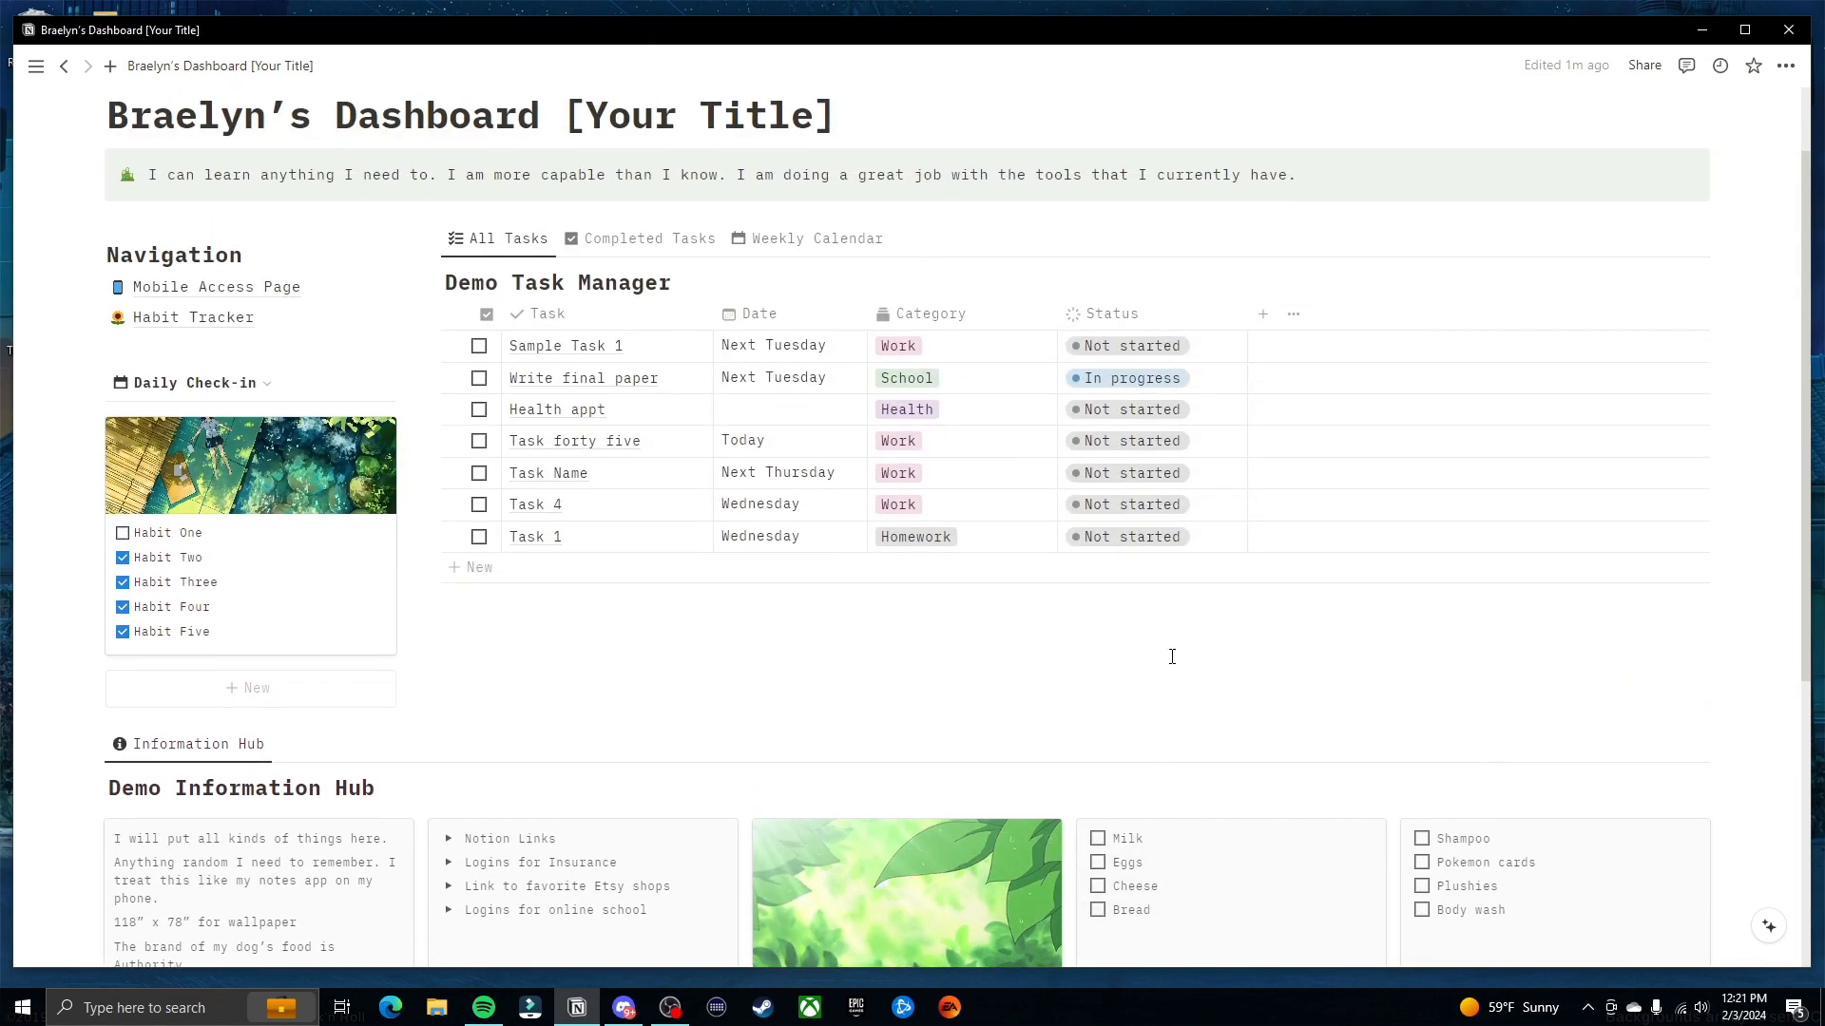
scroll(1172, 657, up, 1)
click(692, 380)
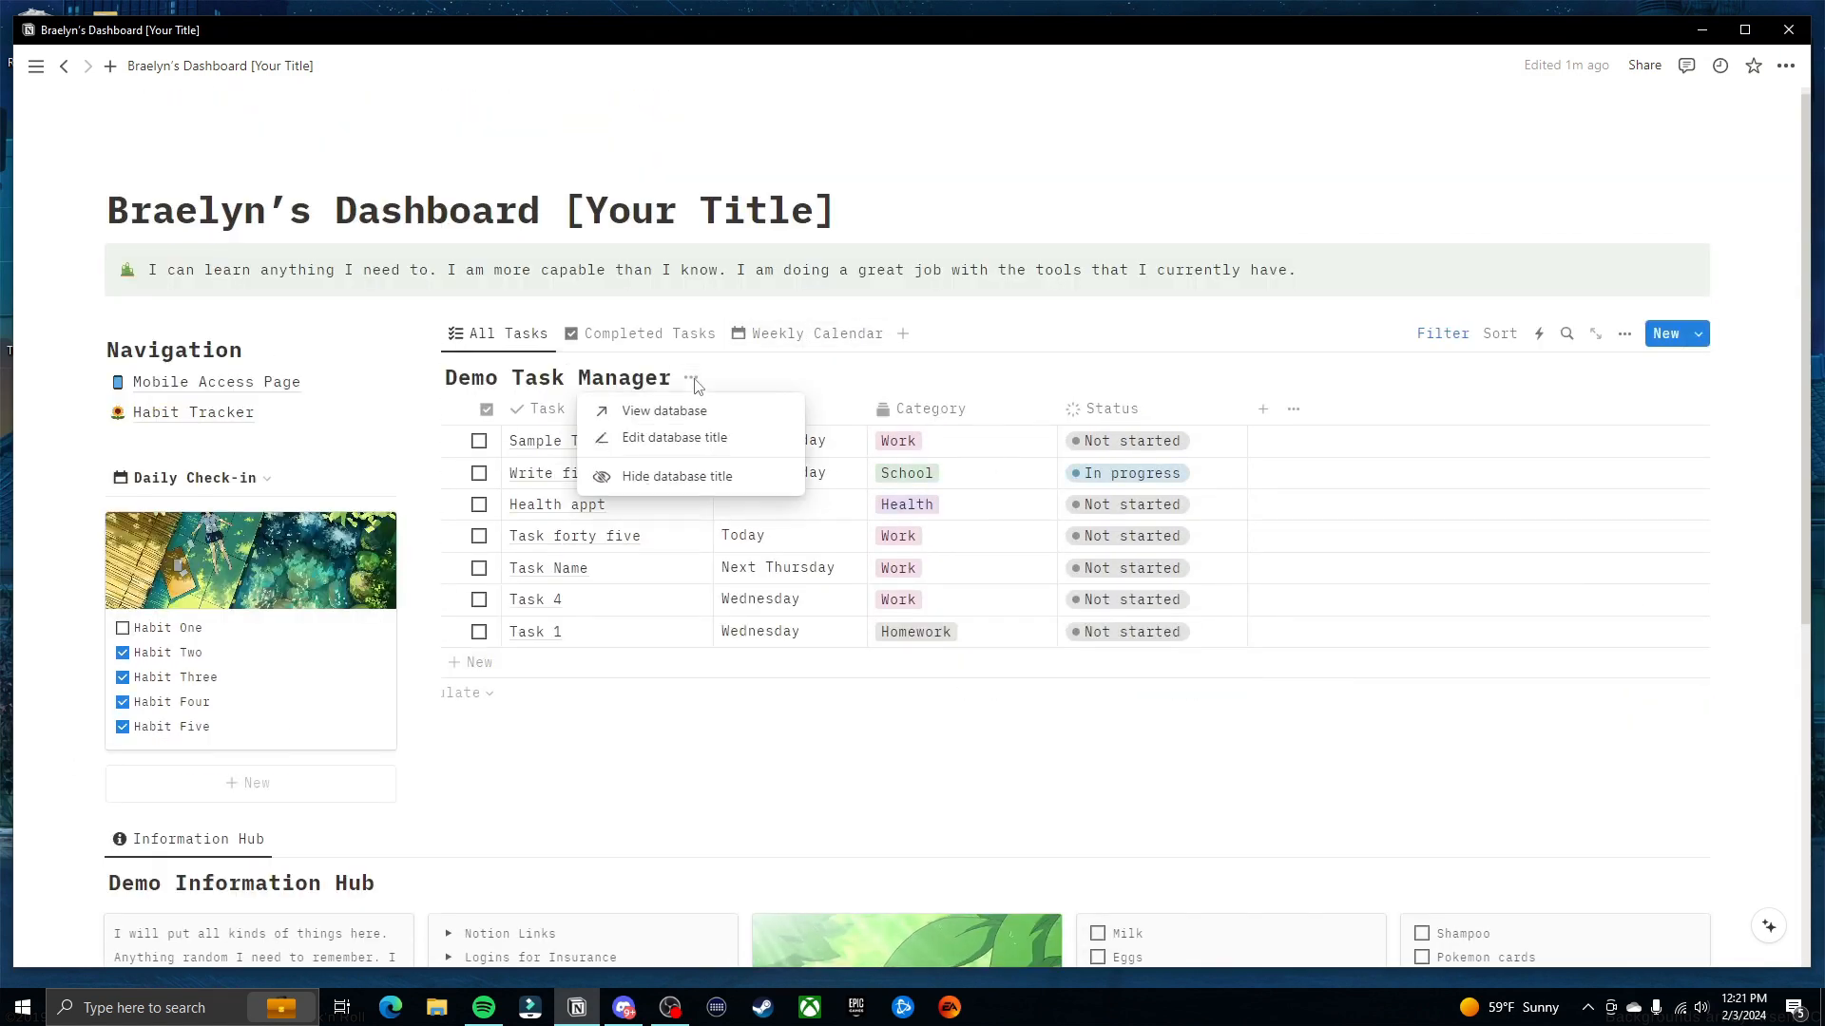
click(672, 474)
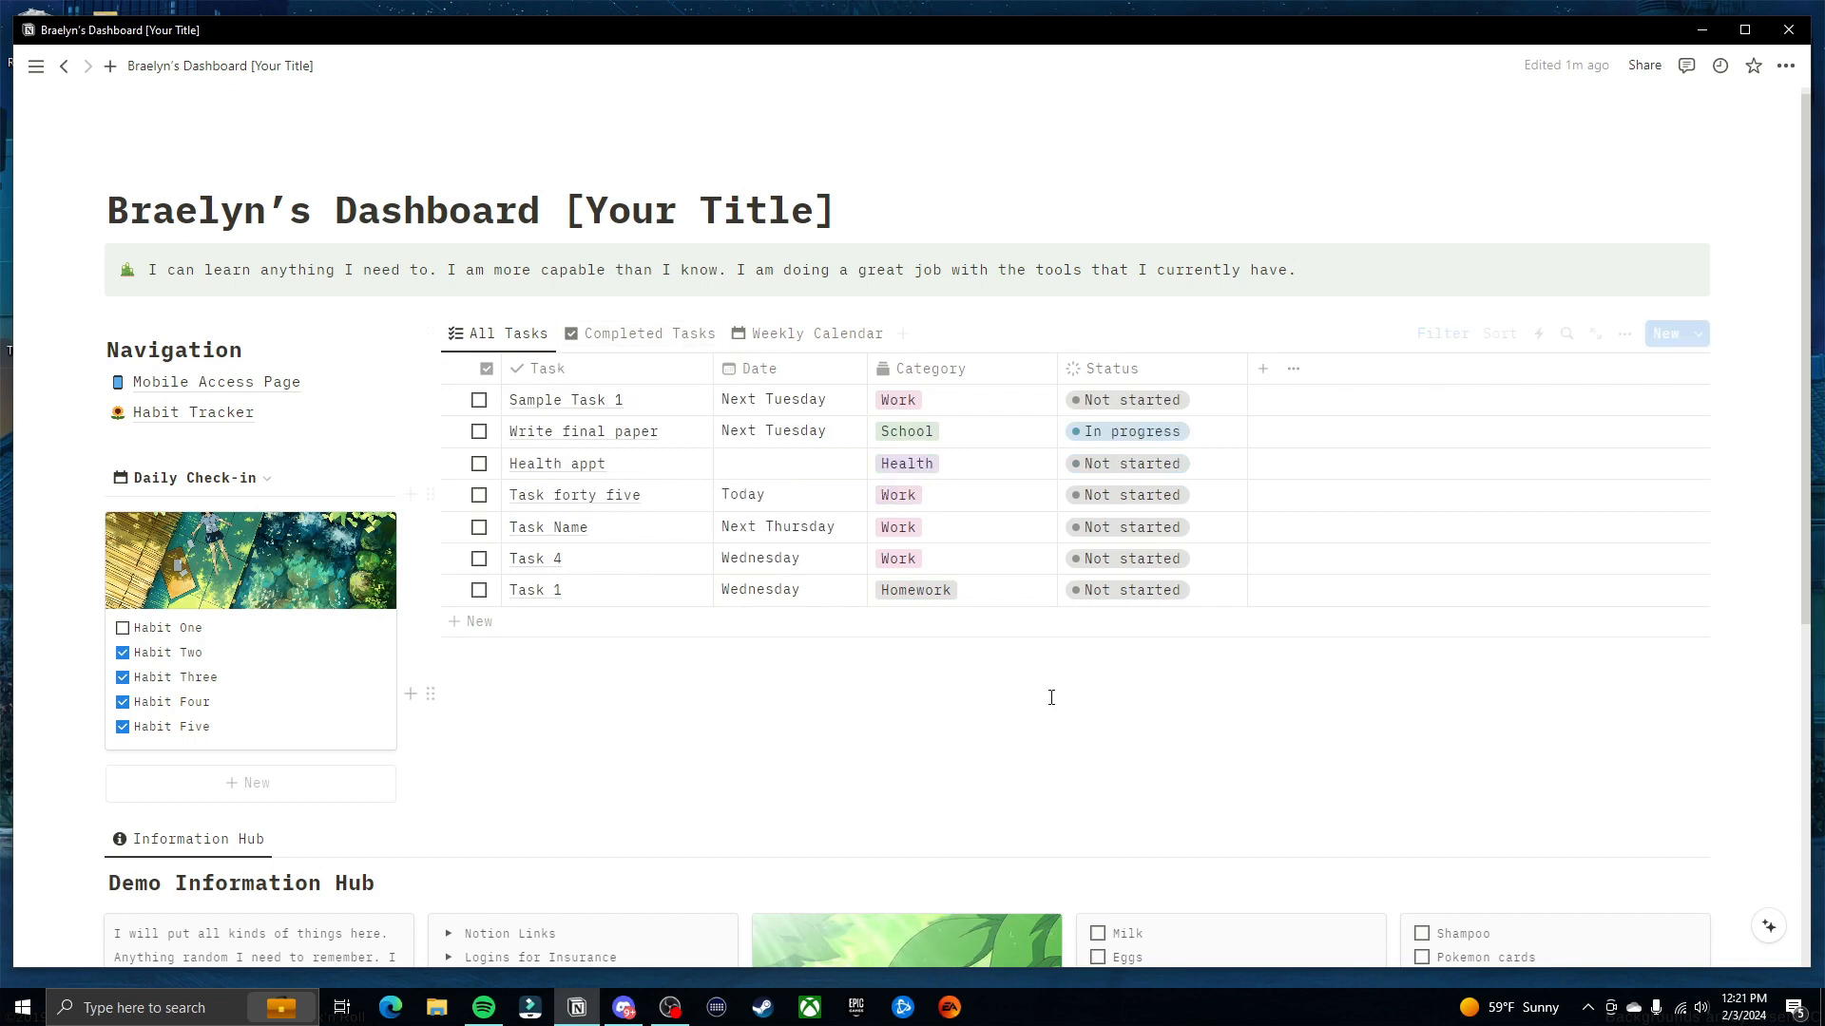
key(ctrl+z)
click(691, 380)
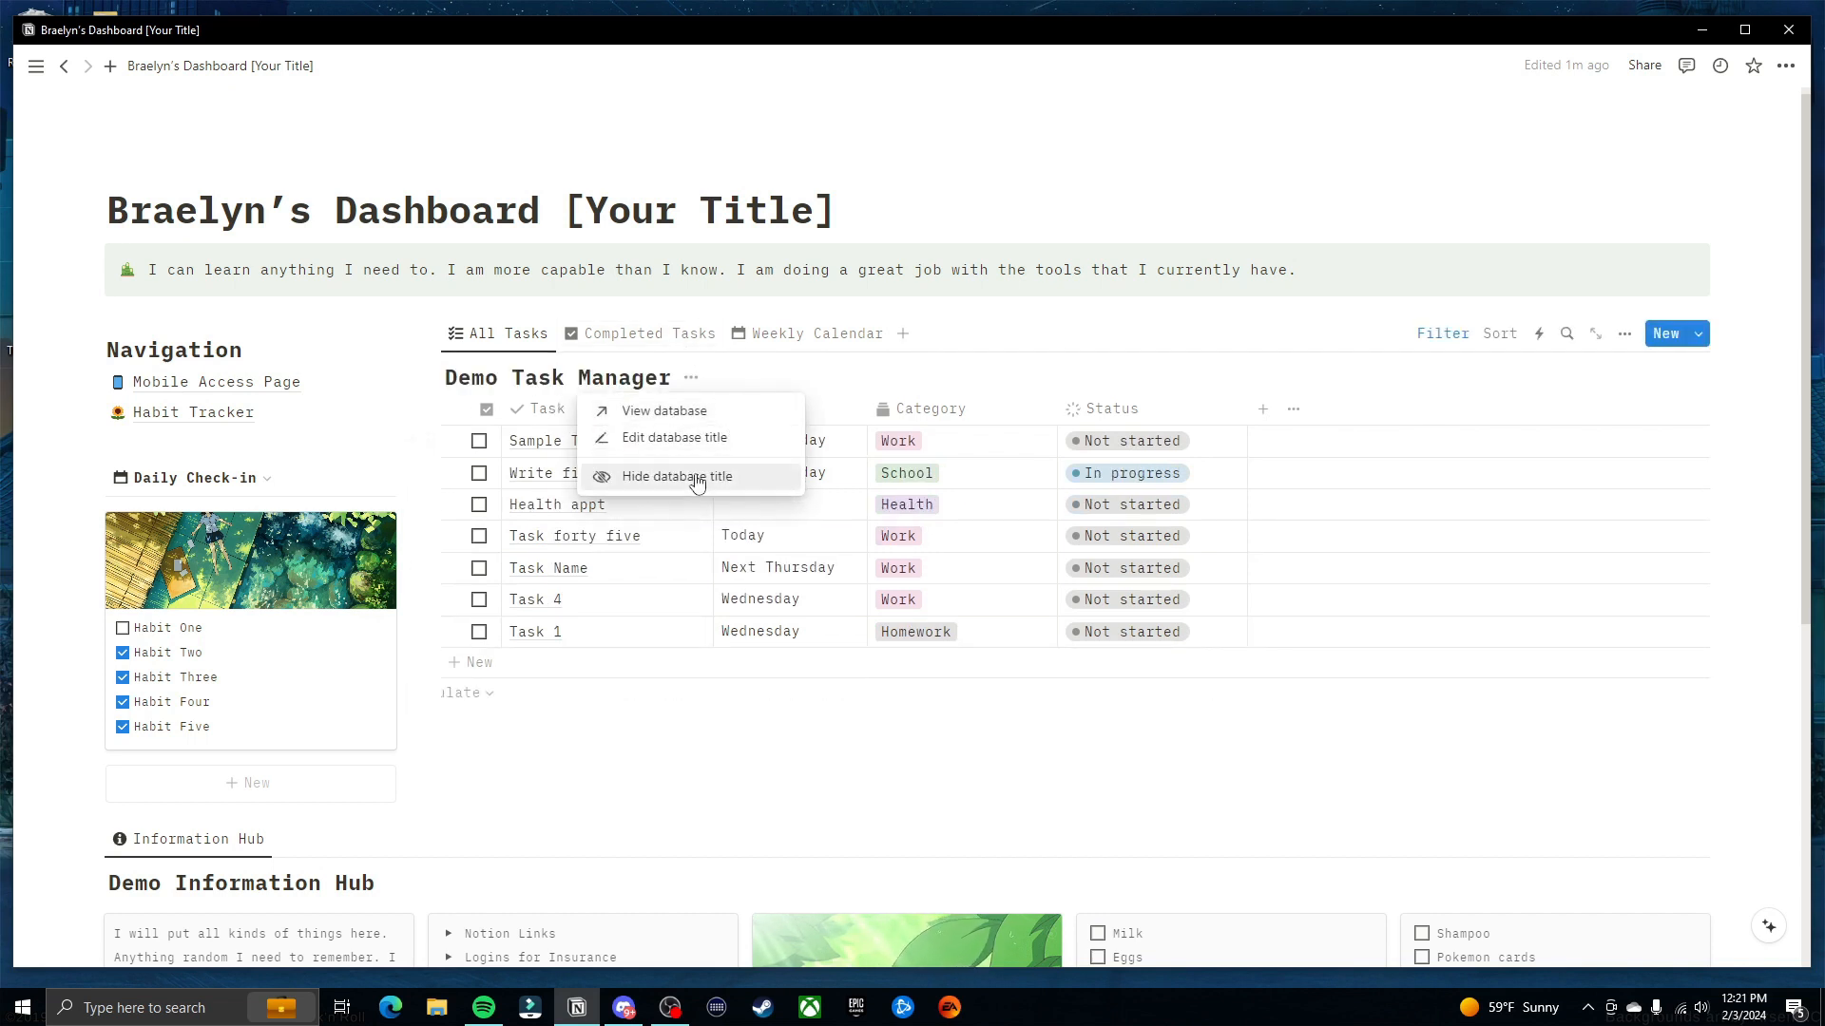
click(656, 480)
key(ctrl+z)
Check the Completed Tasks and Weekly Calendar views of Demo Task Manager, return to All Tasks, and look over the dashboard
click(649, 334)
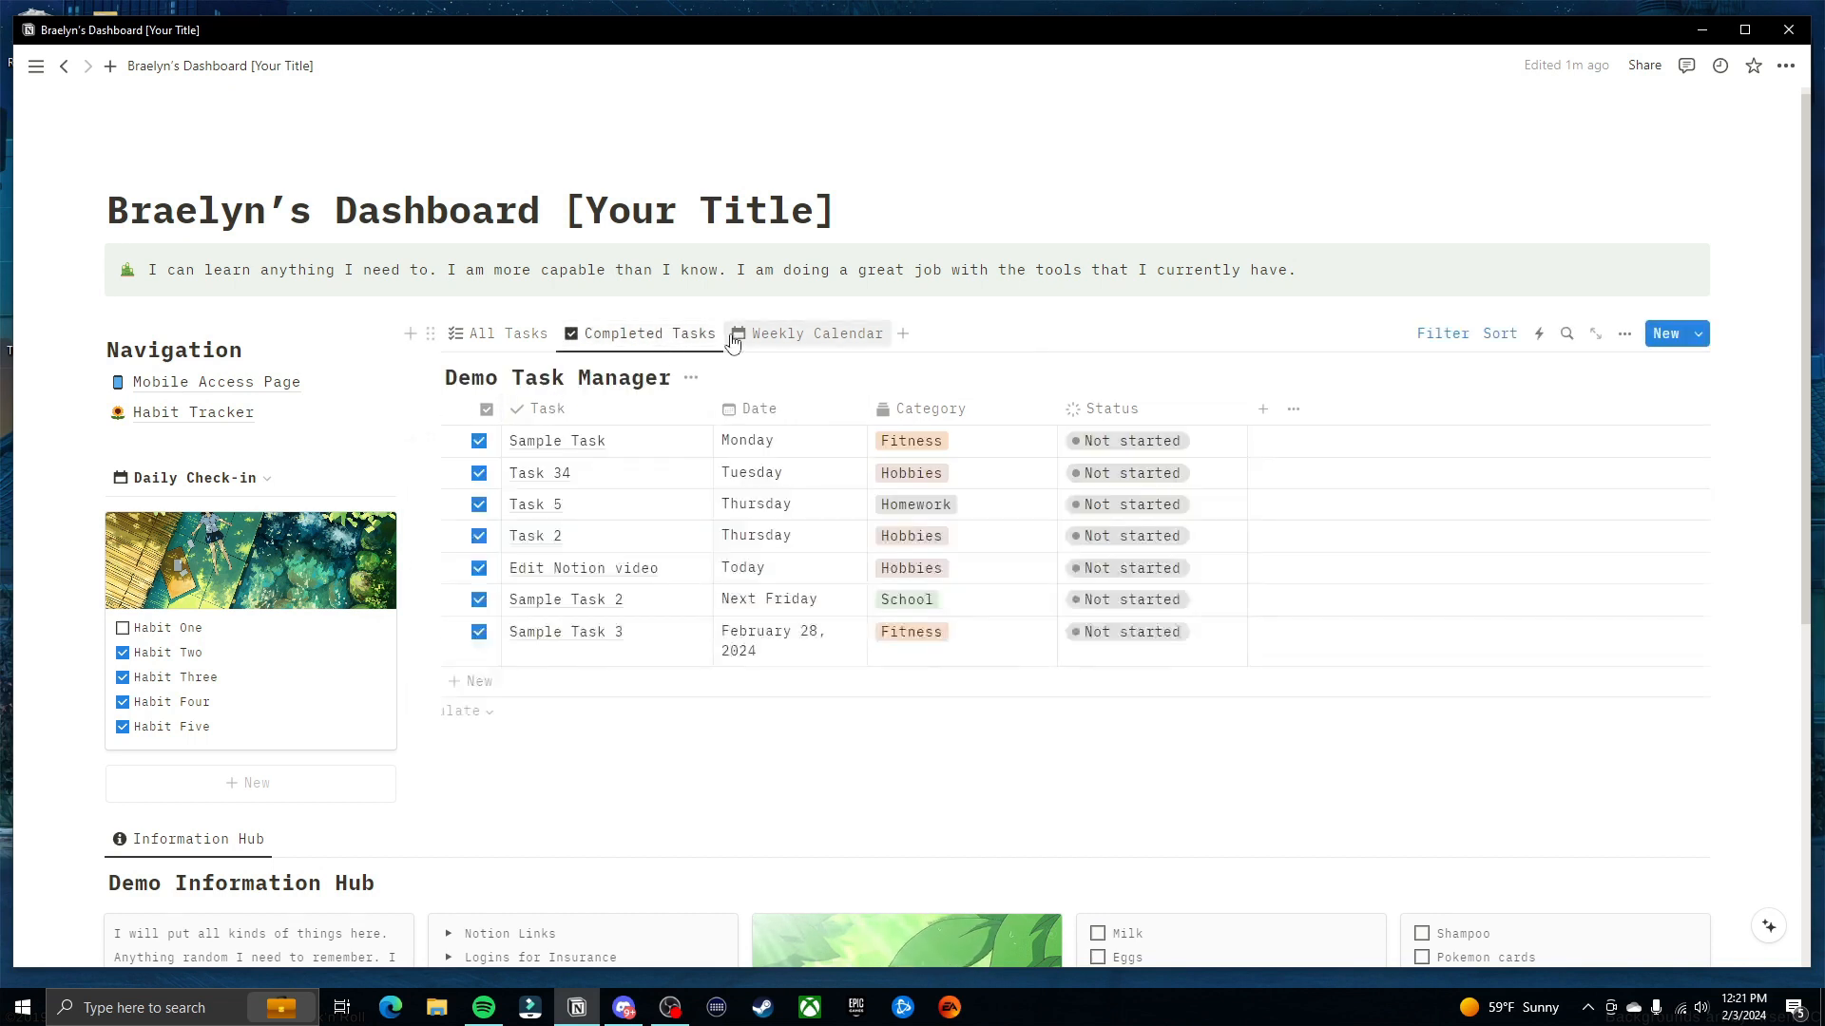
click(816, 334)
click(541, 342)
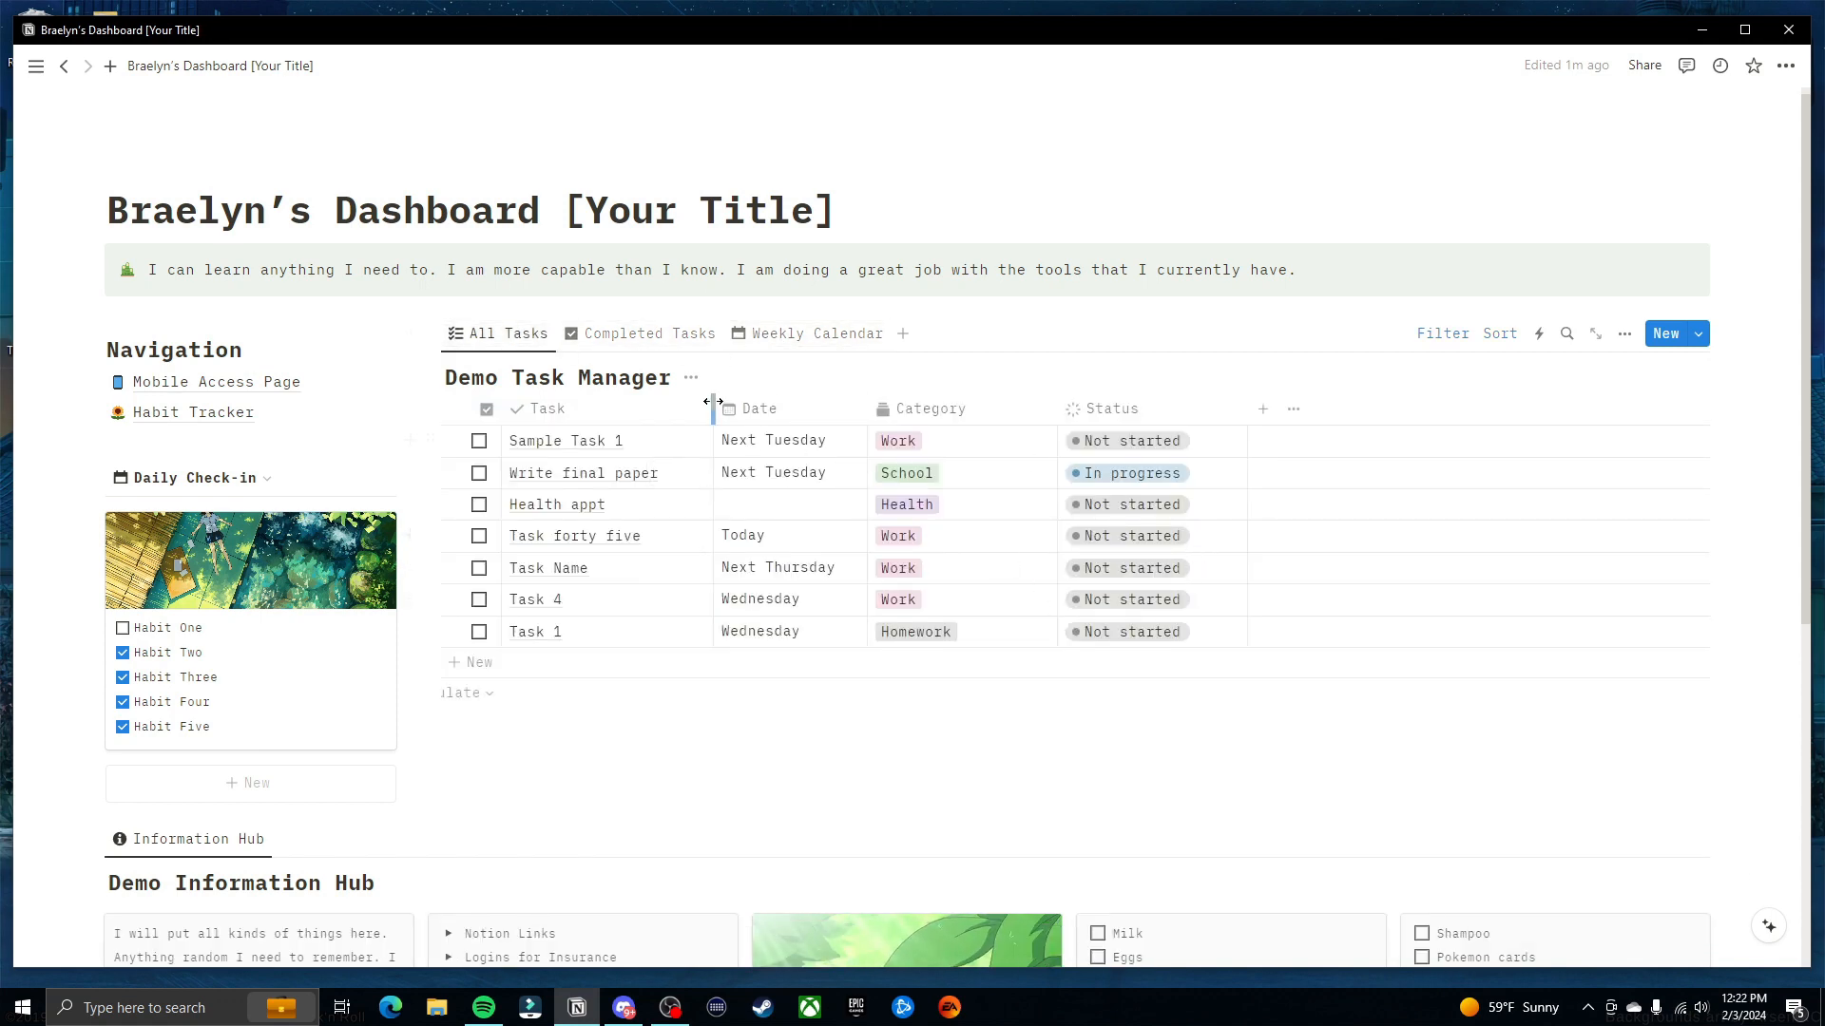
scroll(978, 774, down, 3)
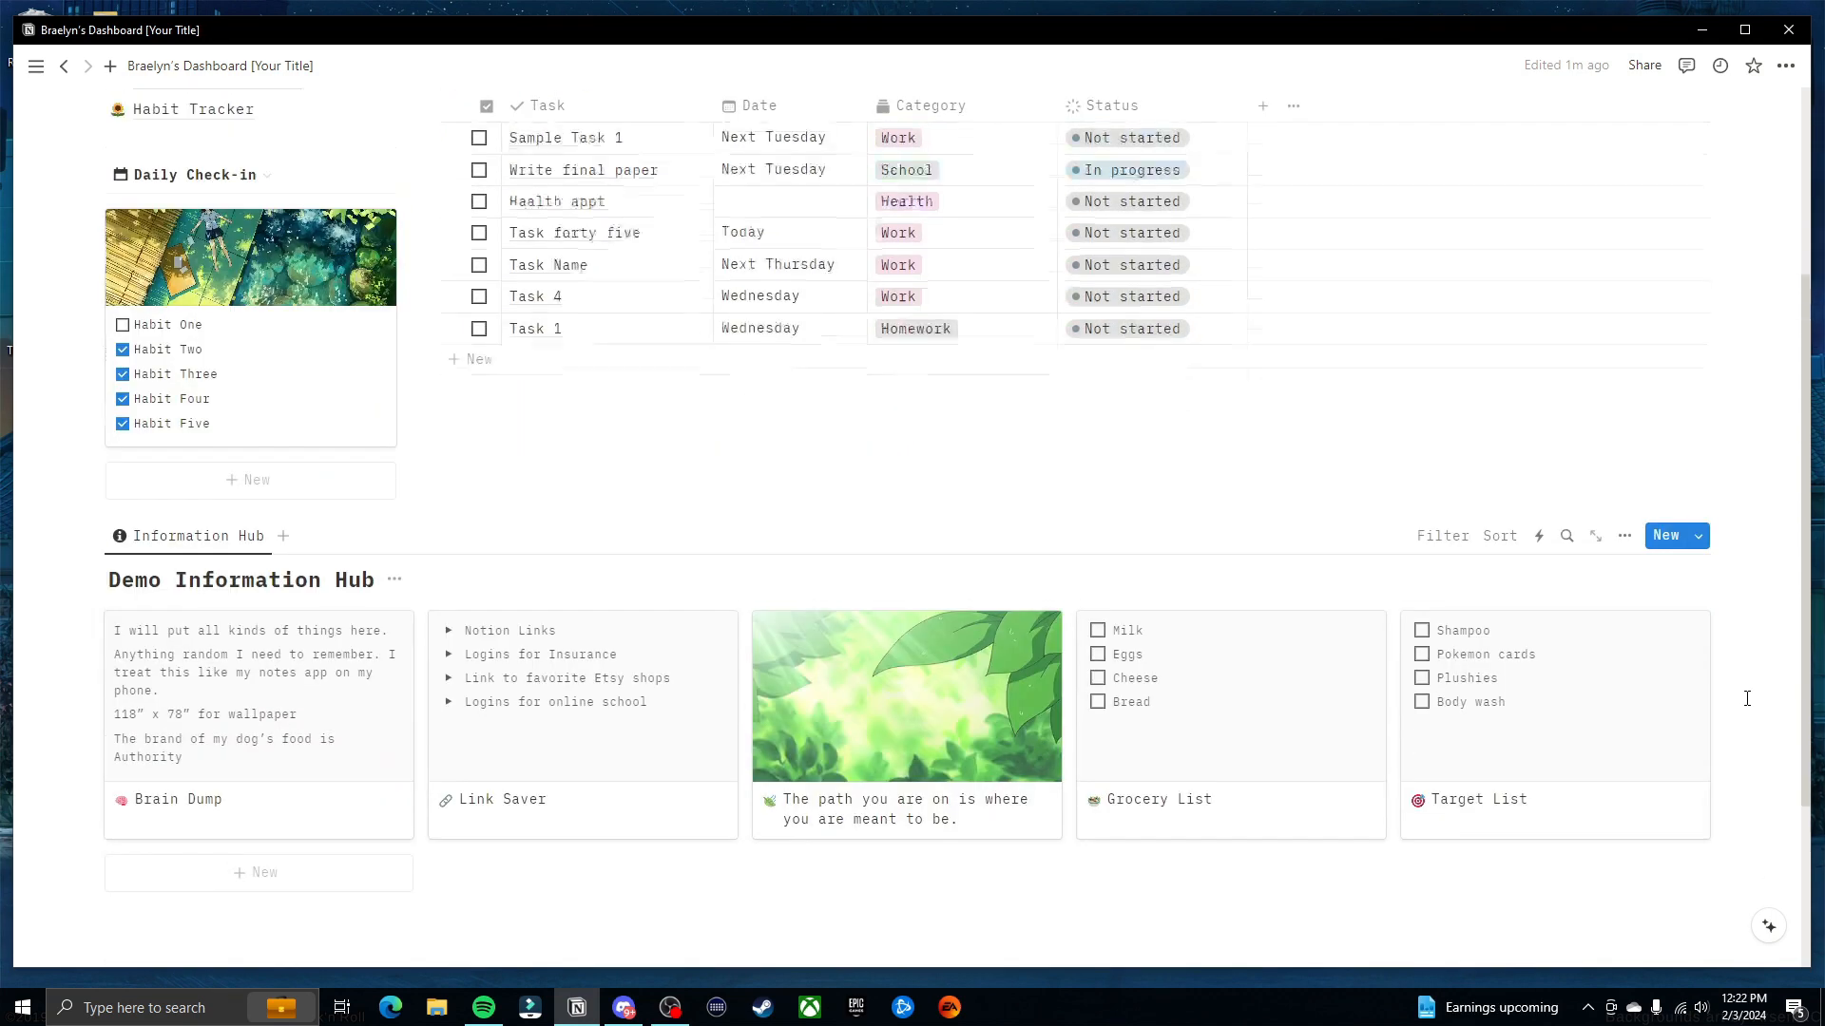
scroll(1747, 698, up, 2)
scroll(1763, 632, down, 2)
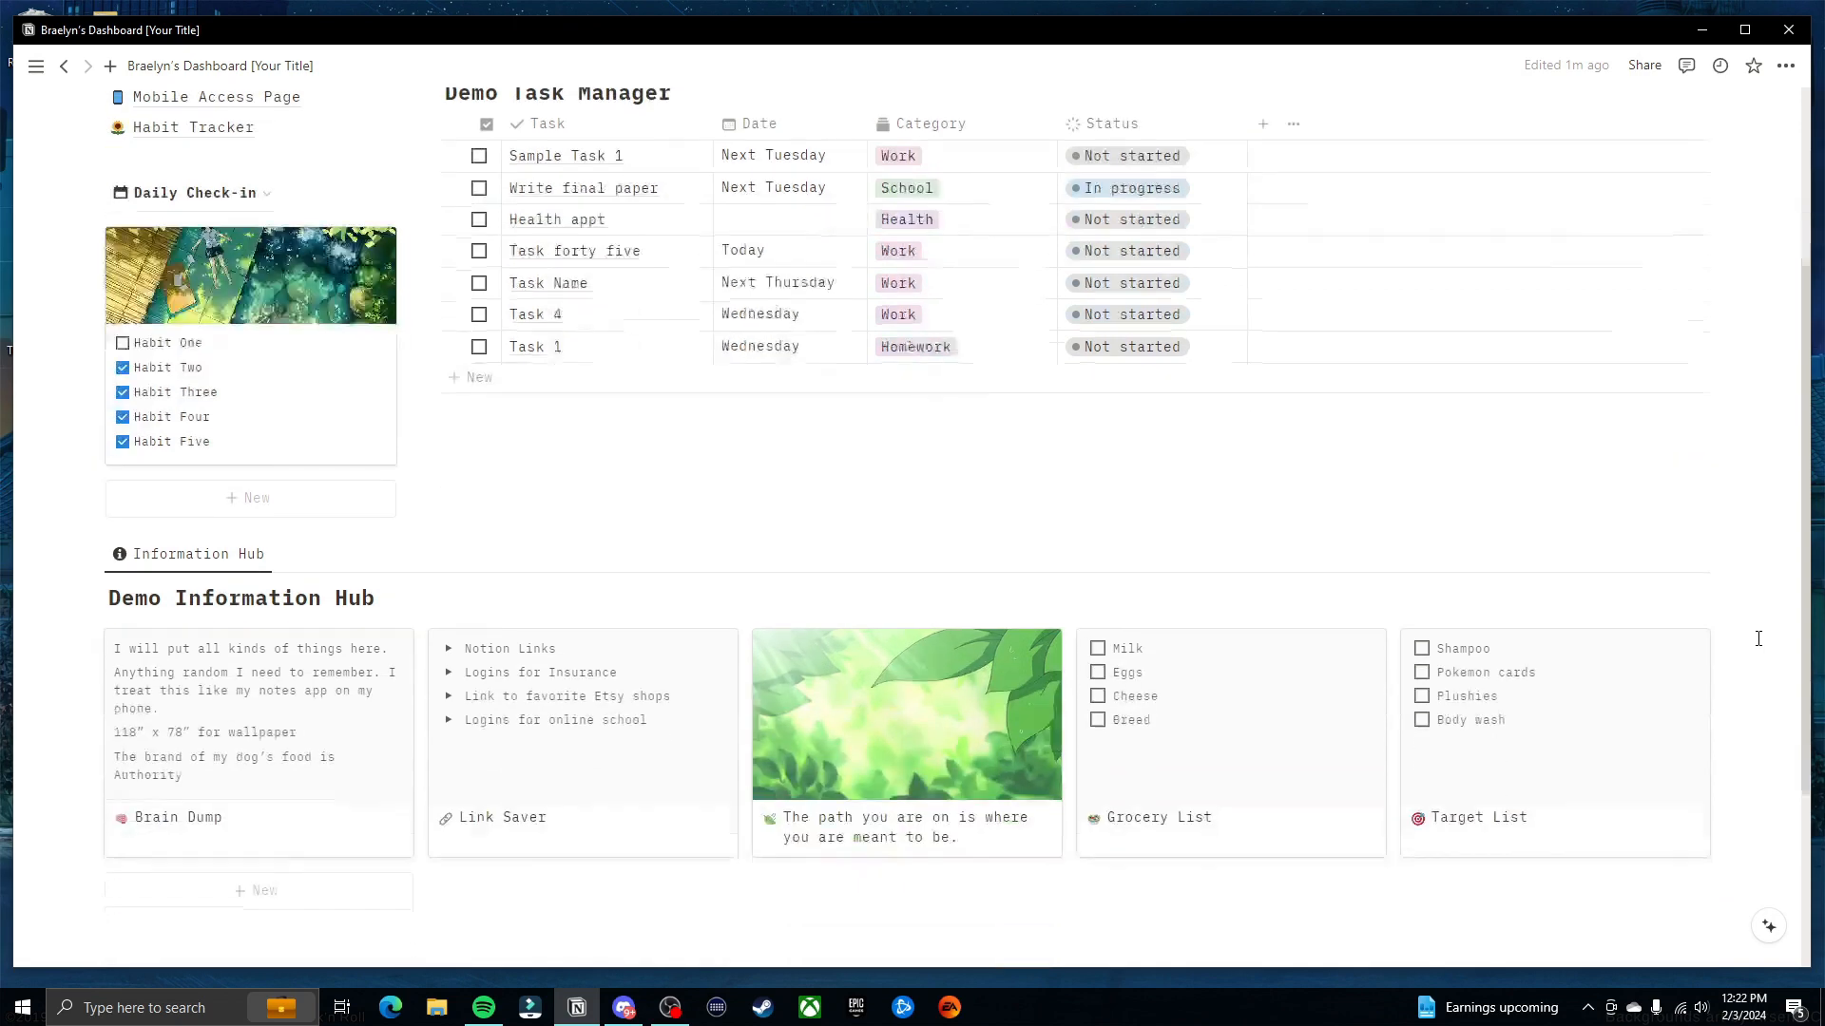
scroll(1759, 627, up, 2)
scroll(1752, 624, down, 2)
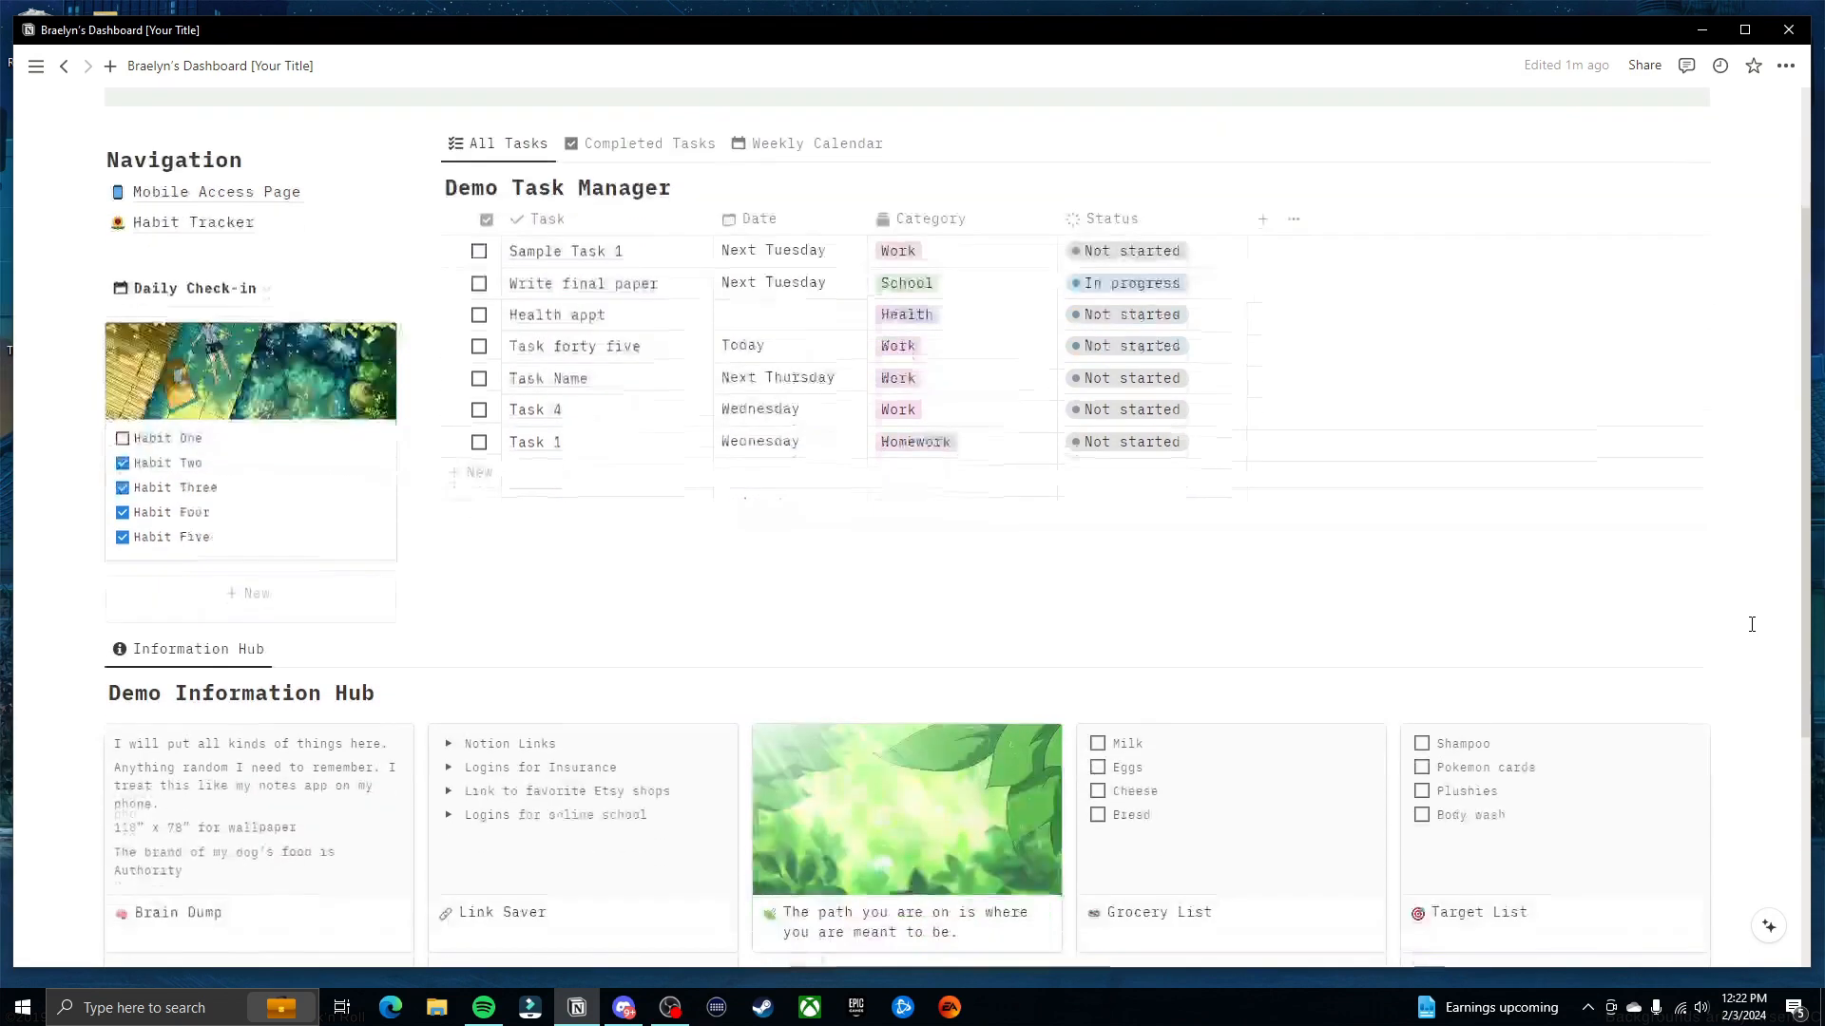
scroll(1743, 629, up, 2)
click(147, 342)
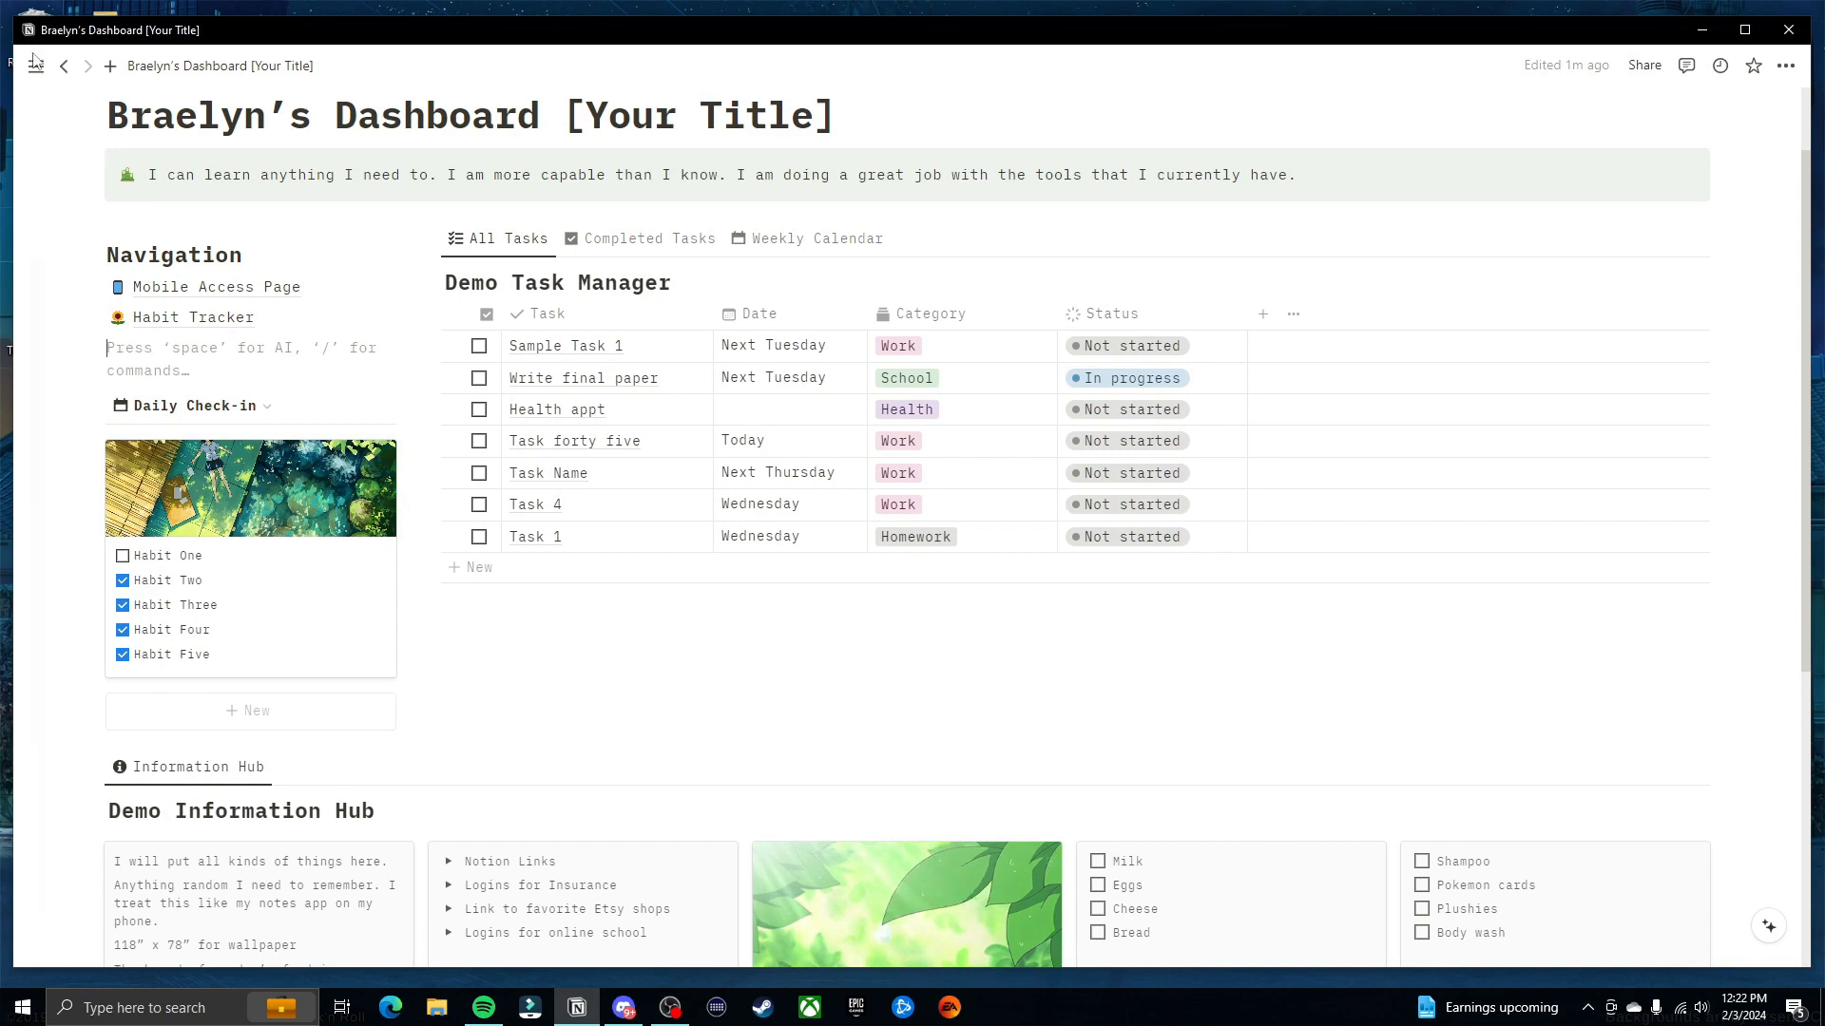
mouse_move(35, 66)
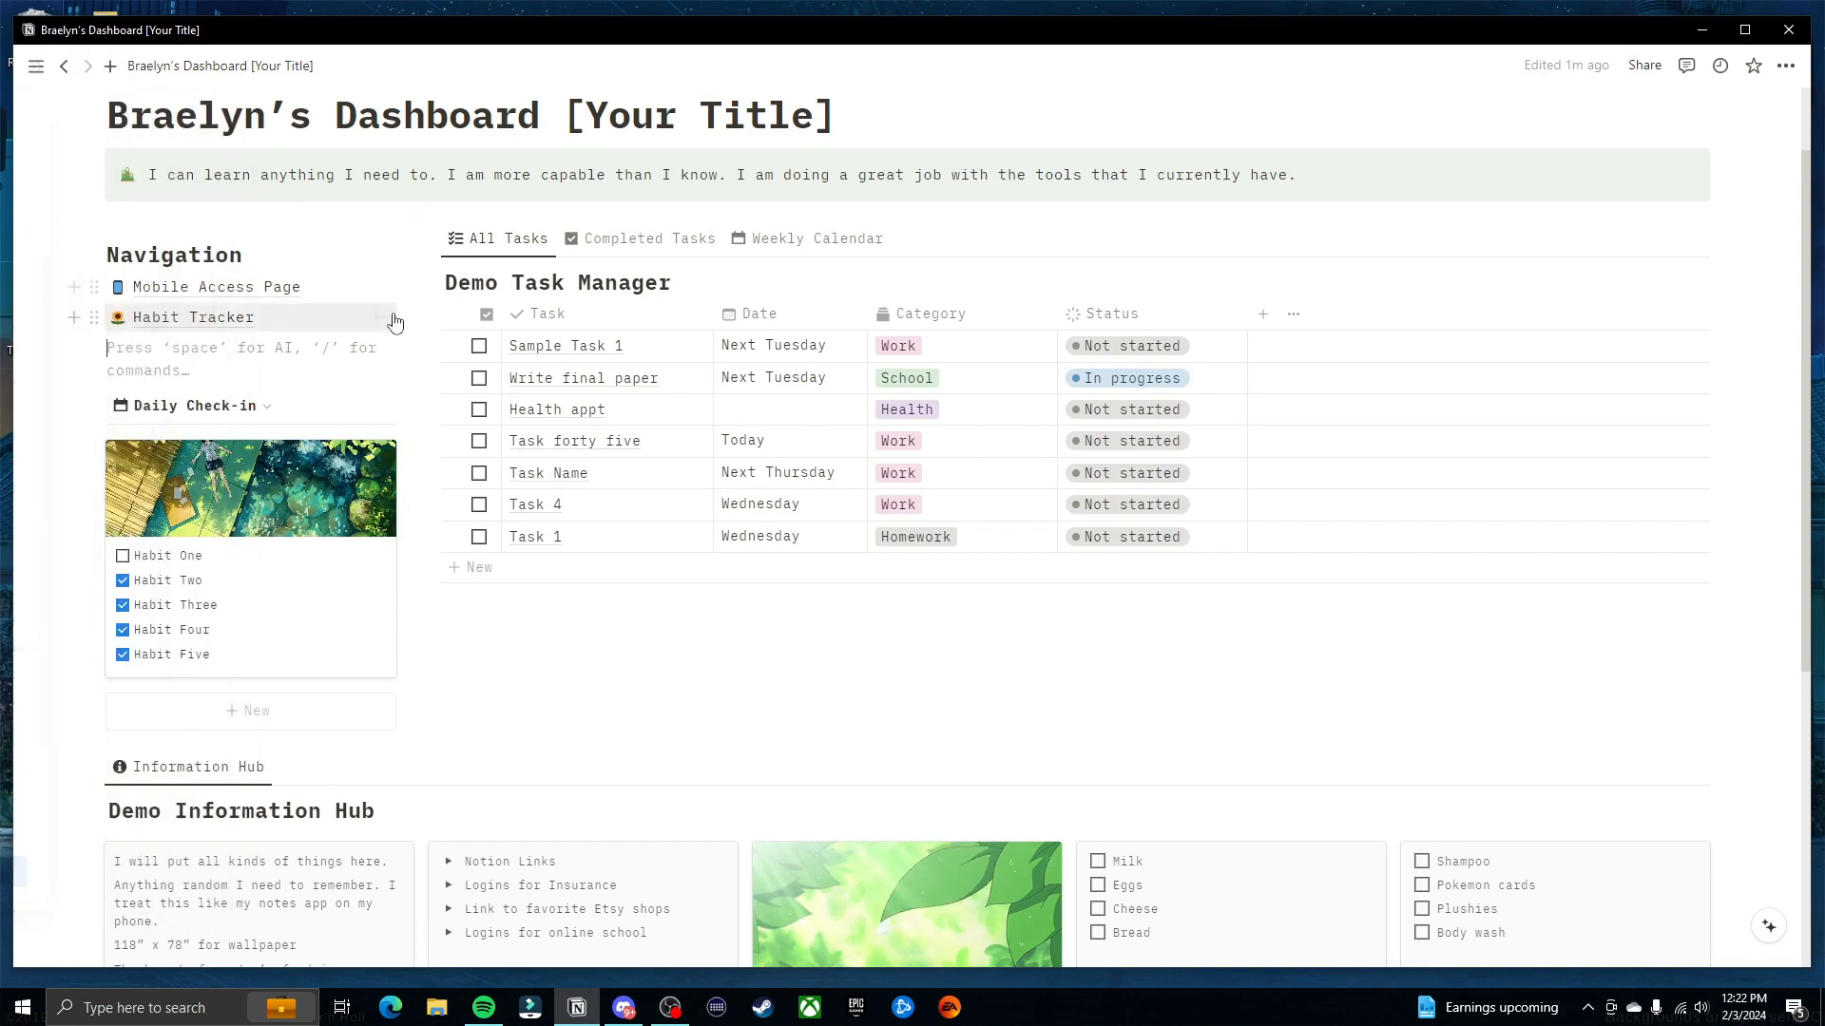
scroll(113, 387, down, 2)
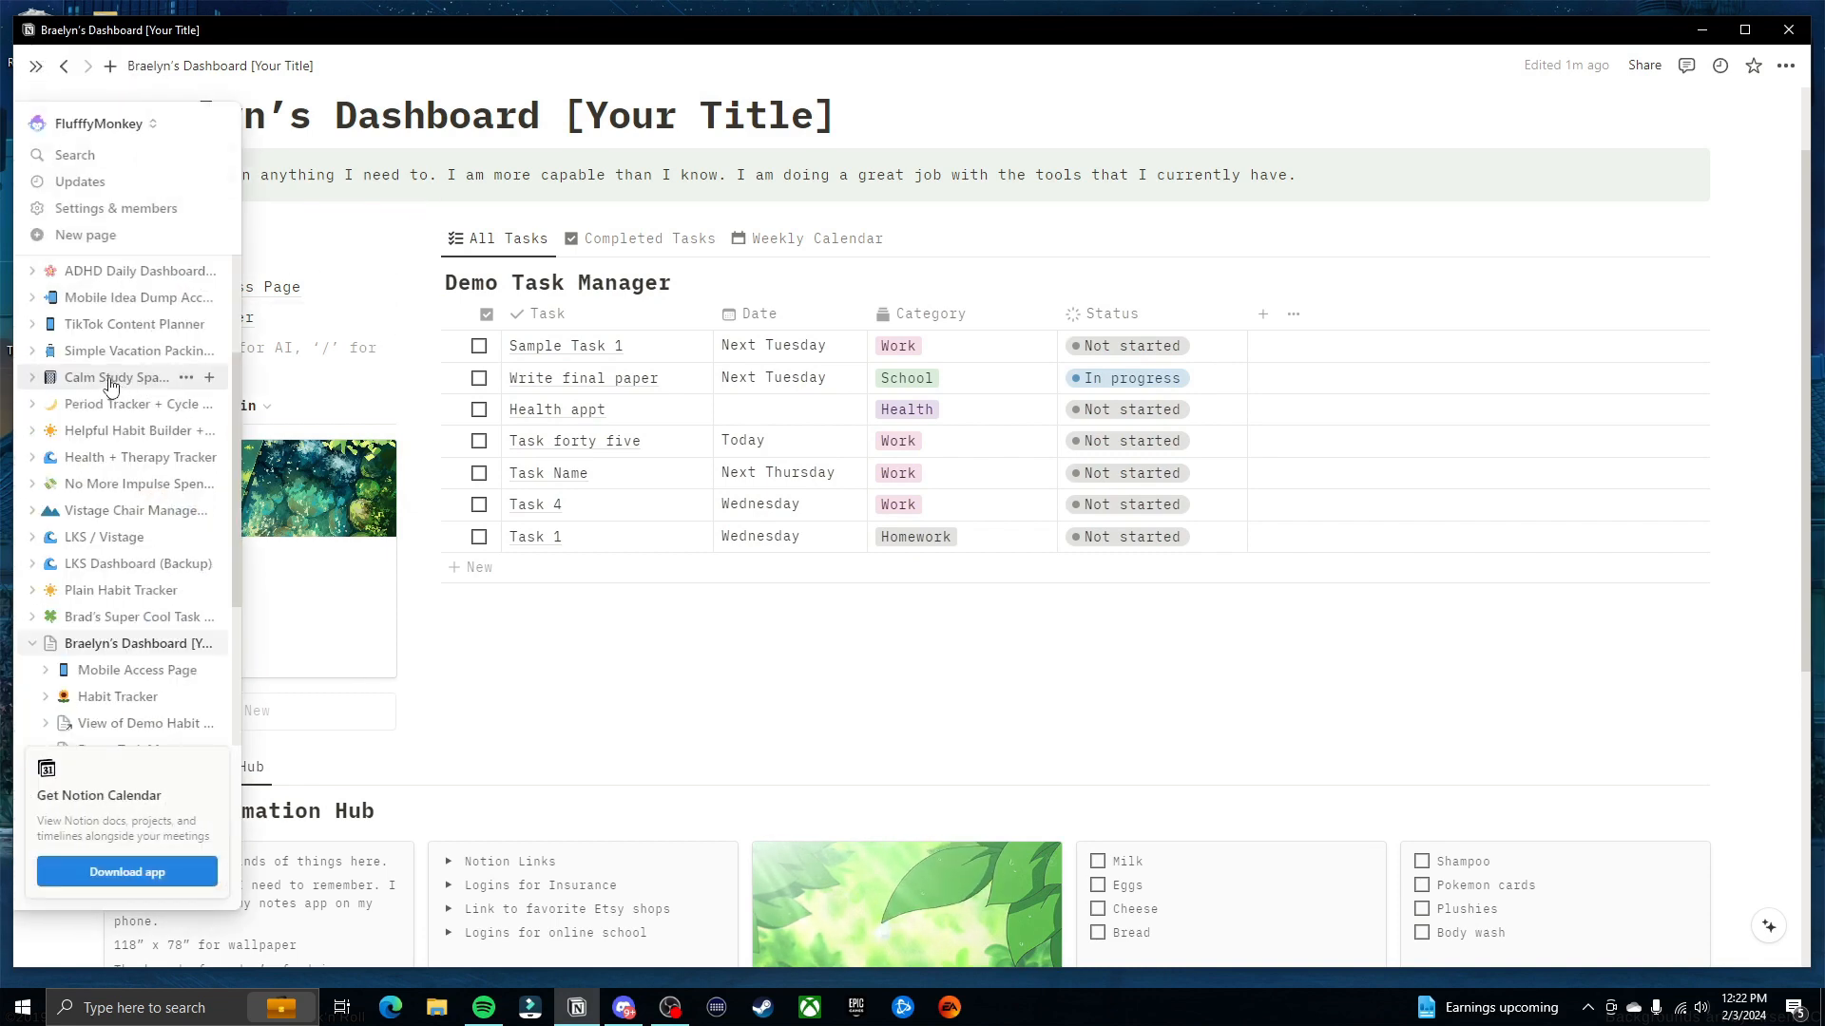
drag(110, 385, 106, 475)
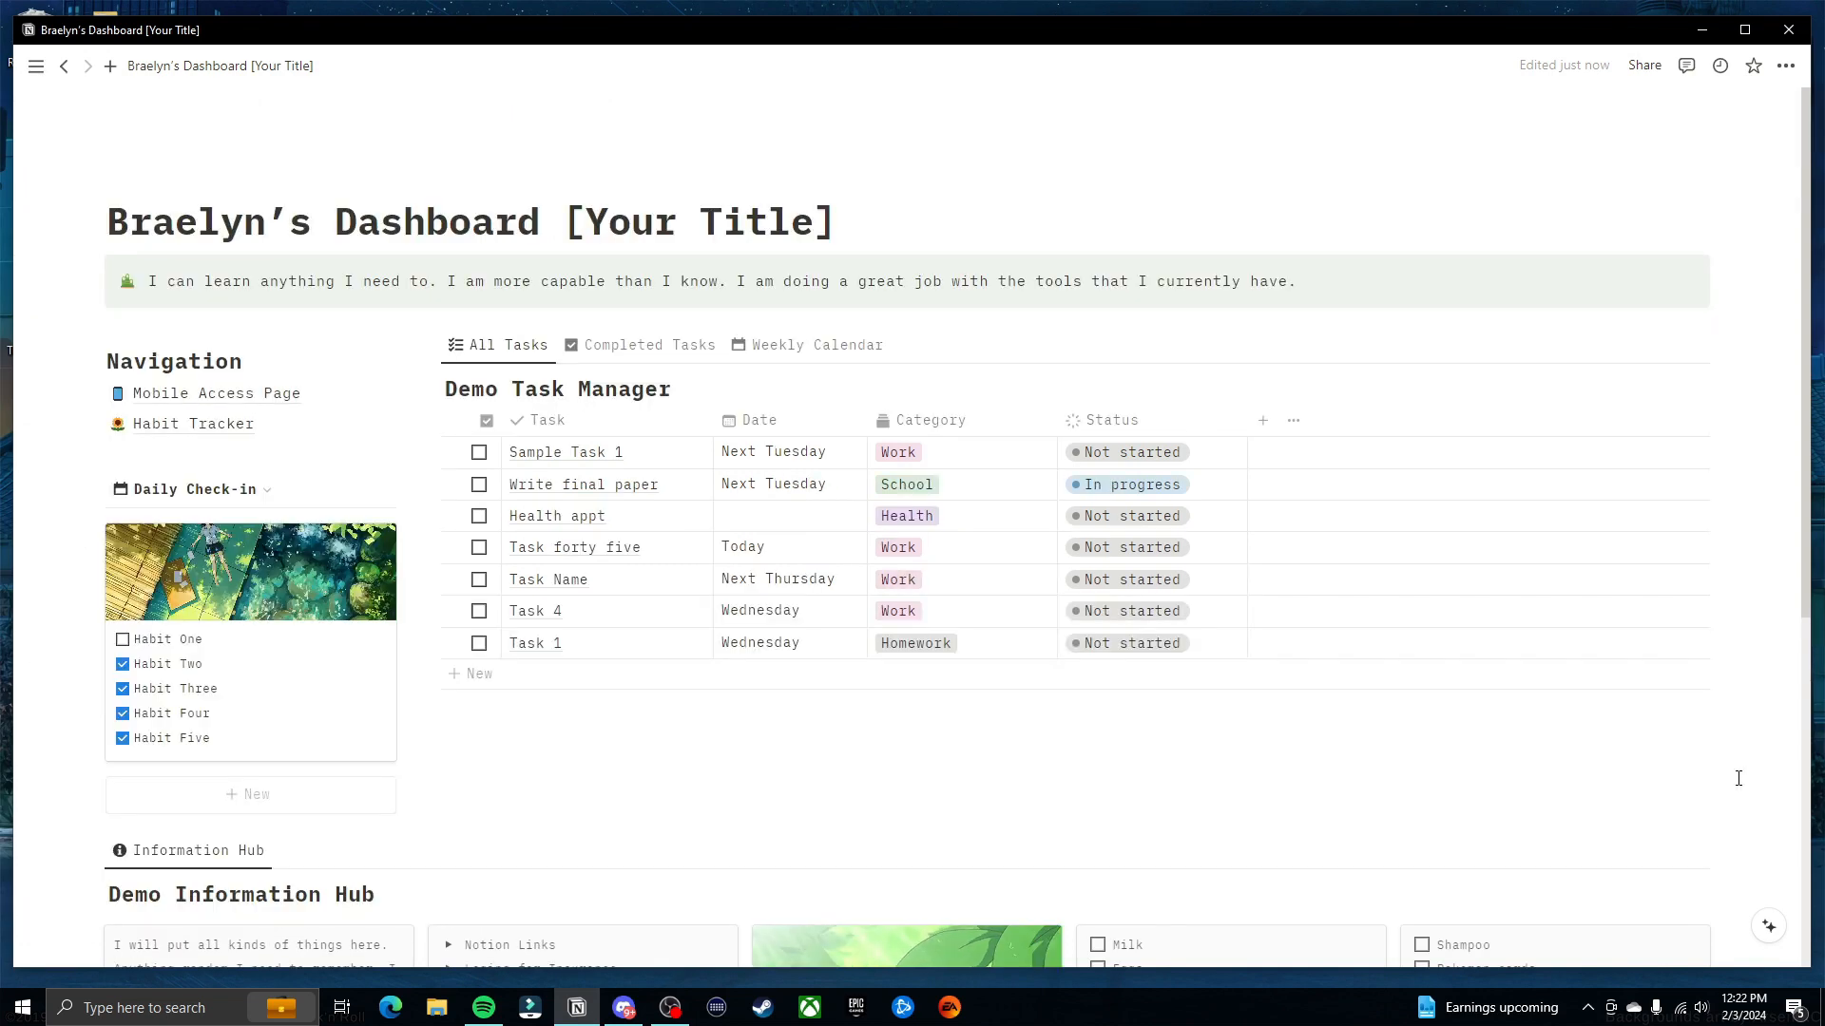
scroll(1738, 779, down, 4)
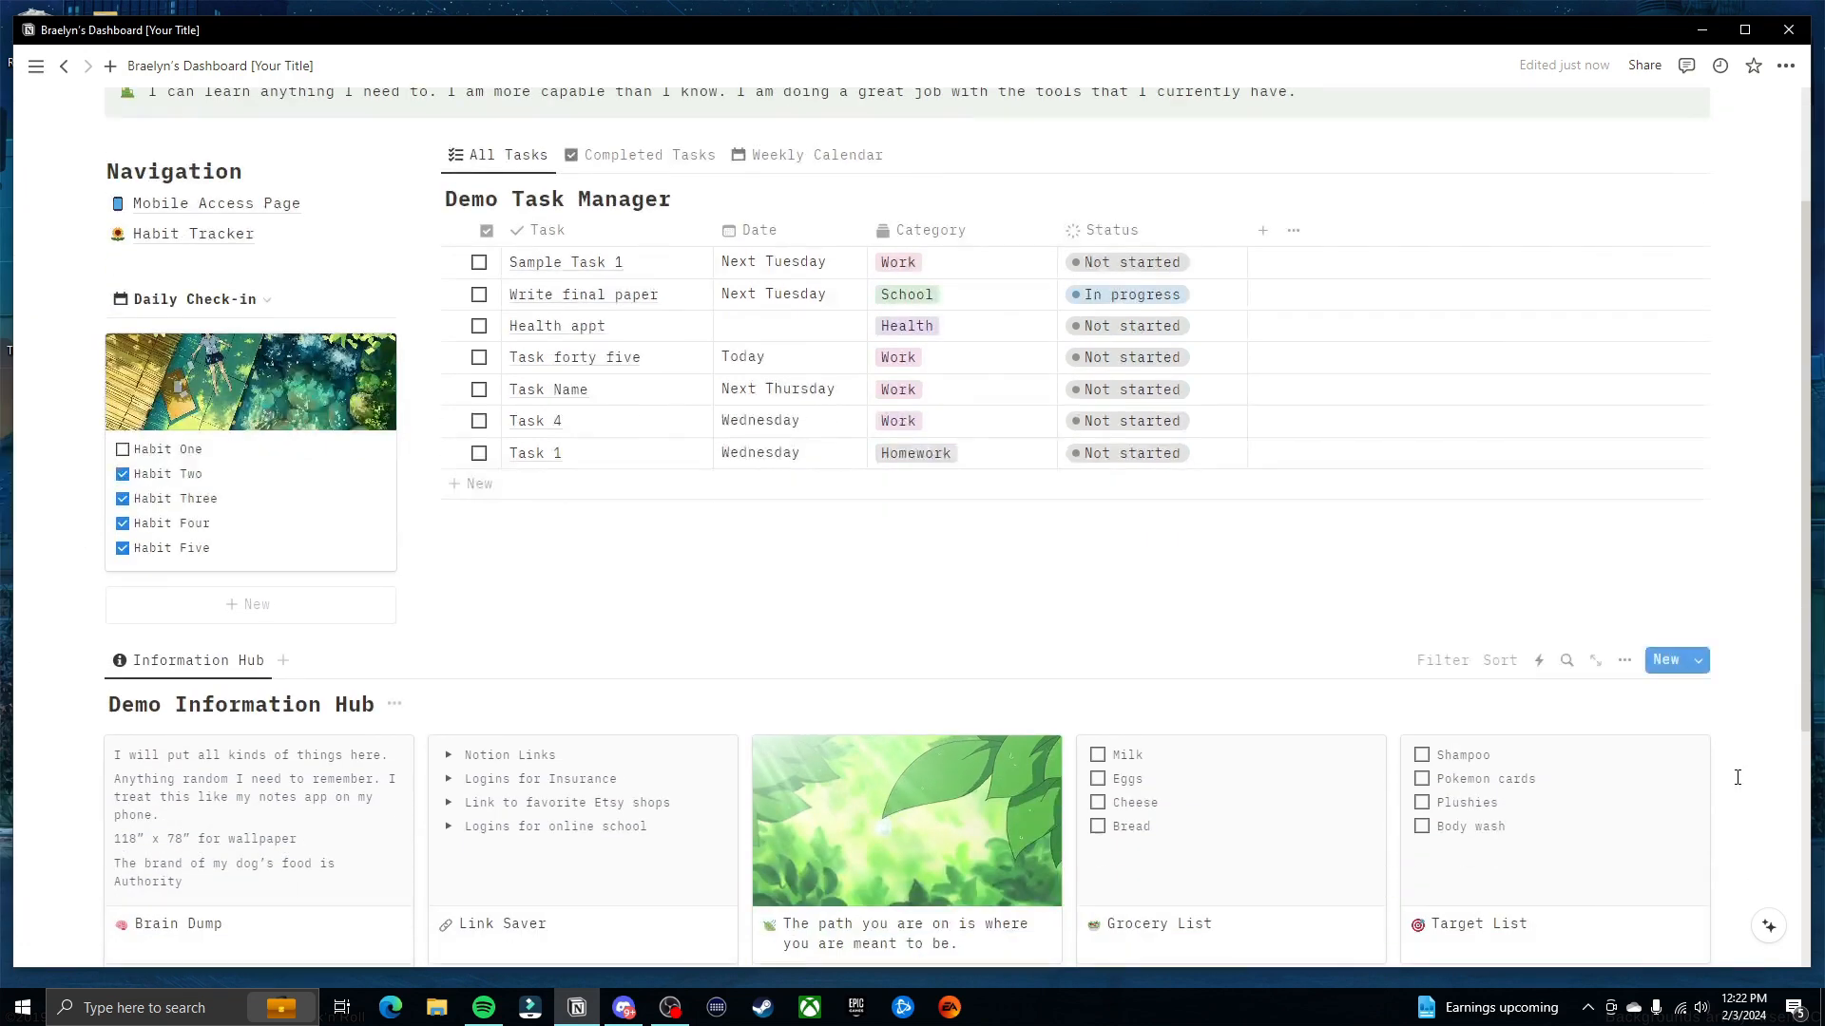
scroll(758, 237, up, 4)
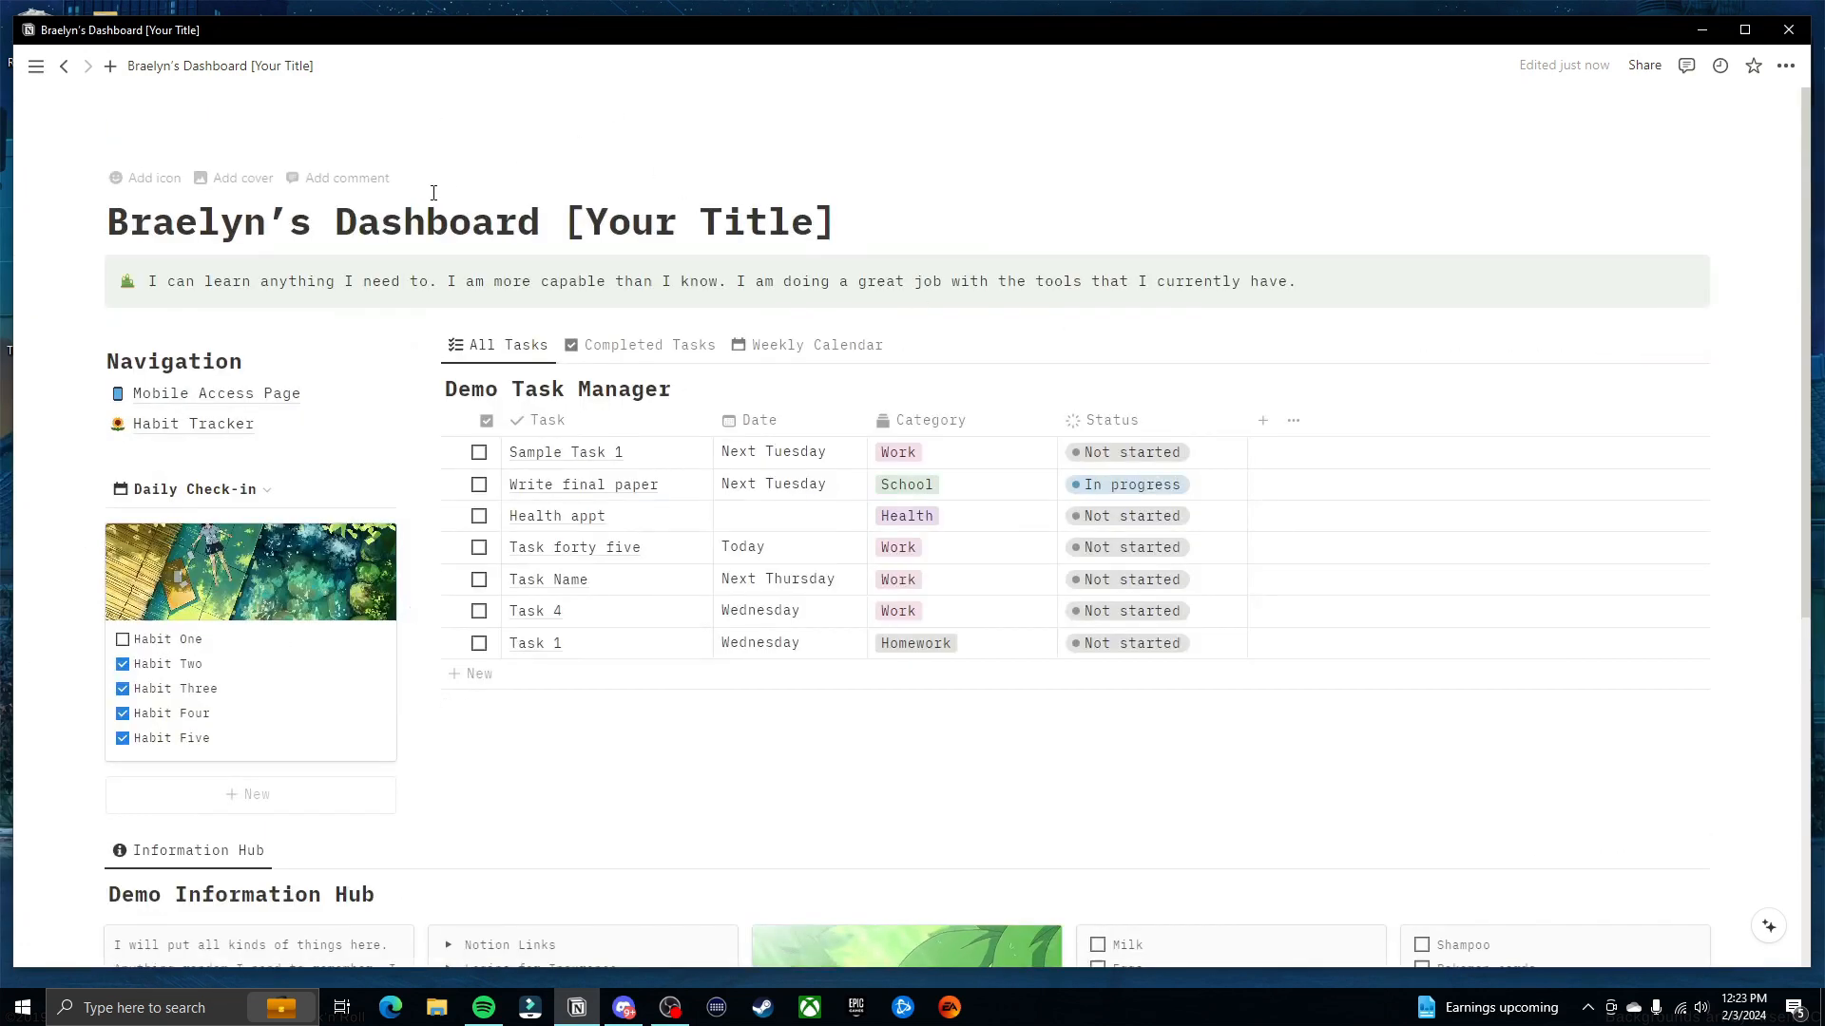
Add a cover to the dashboard page and replace it with an uploaded image of potted plants beside a rainy window
click(237, 181)
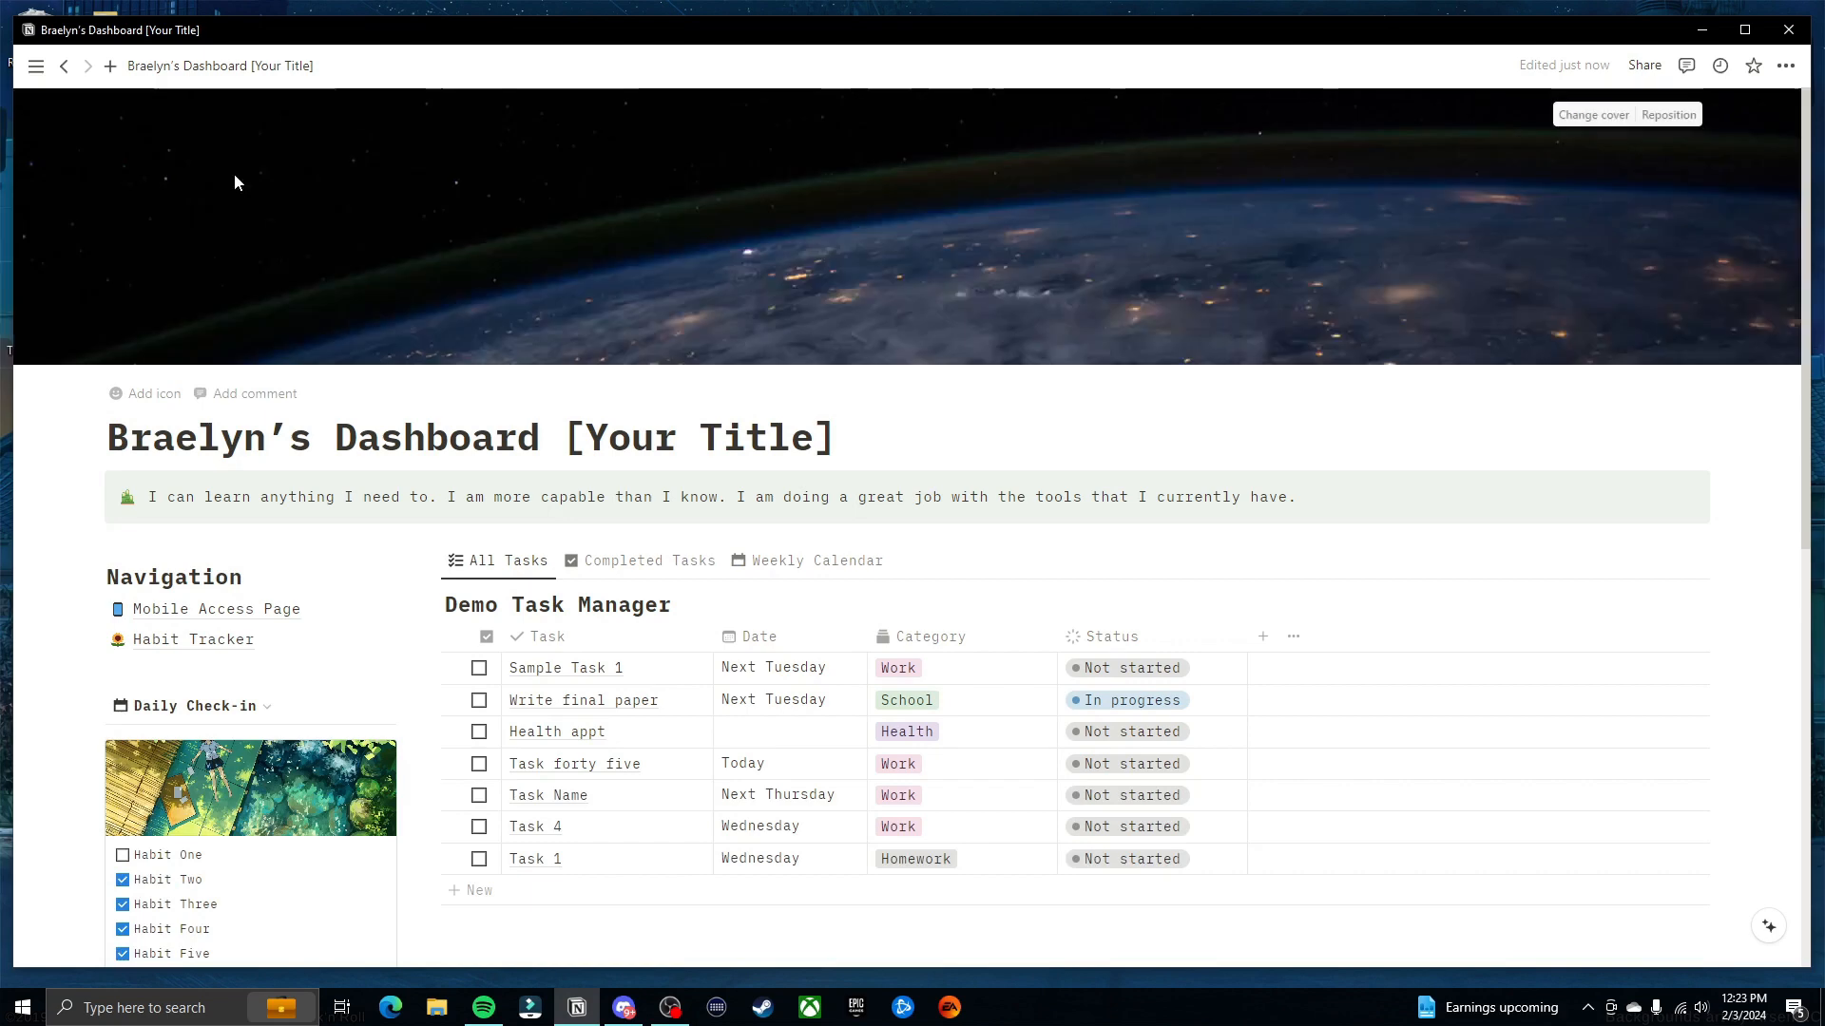
click(1569, 119)
click(1377, 149)
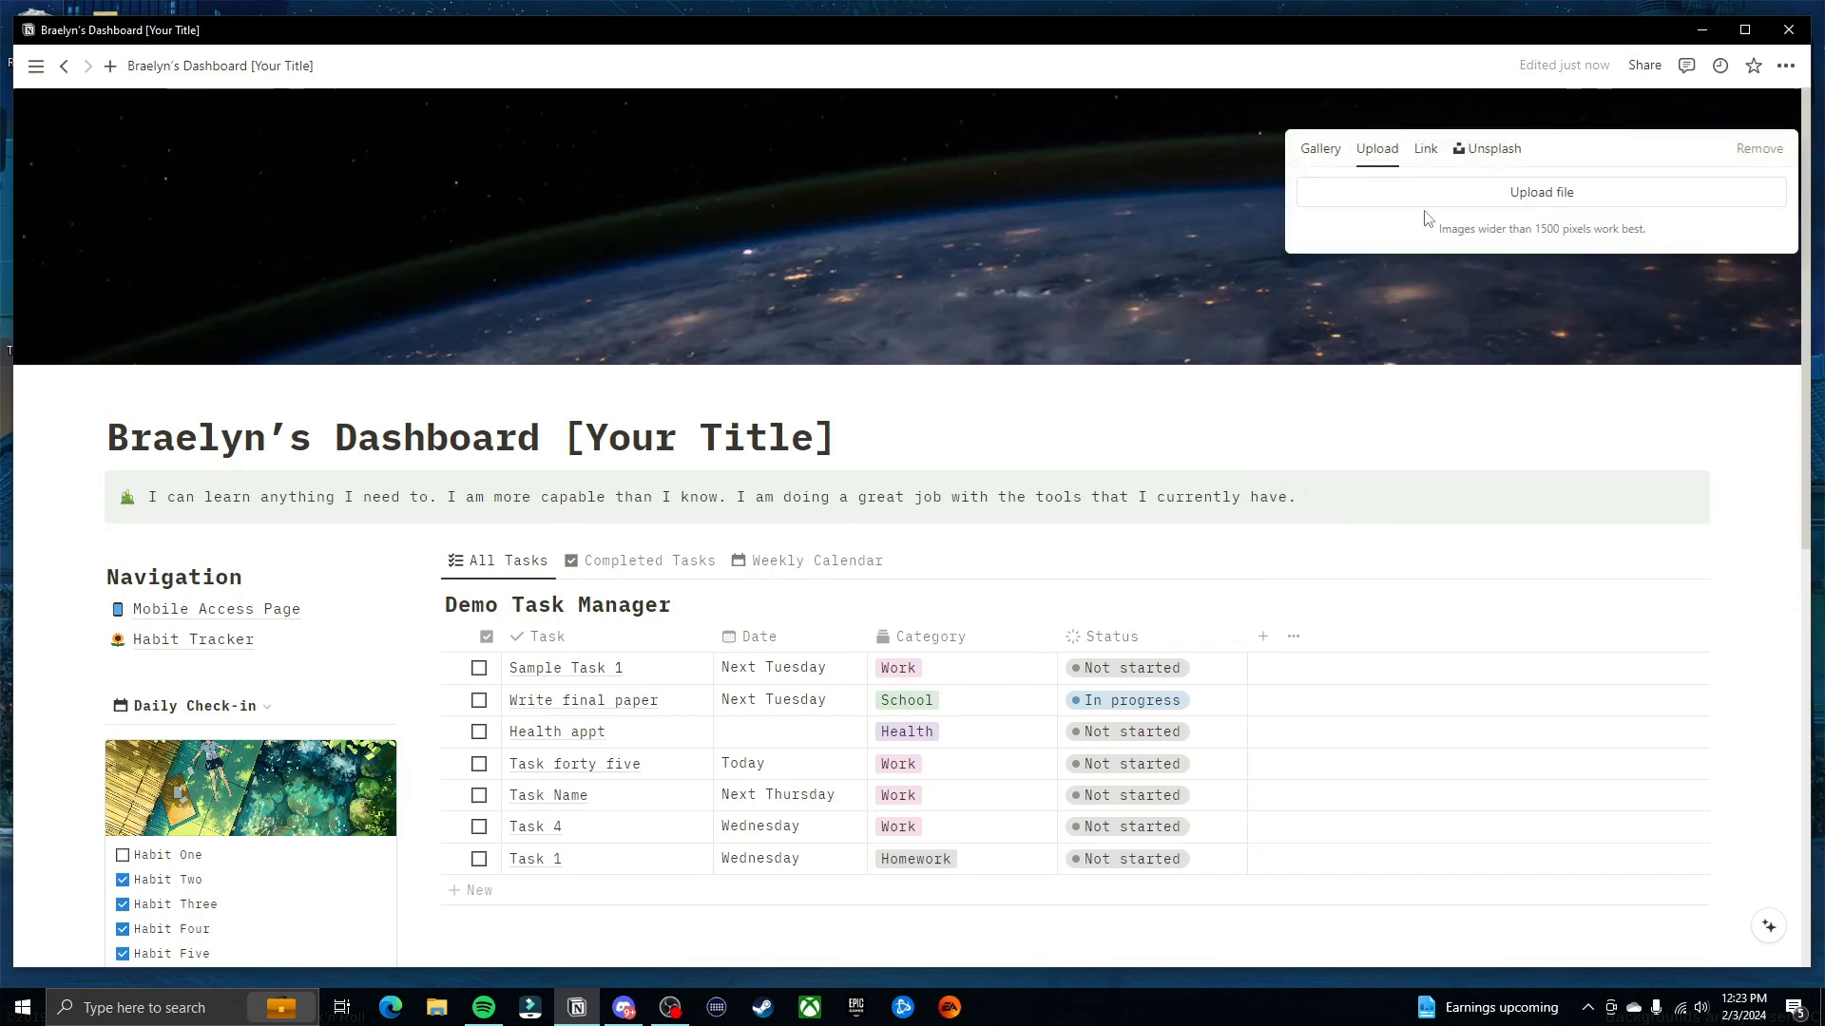
click(1435, 190)
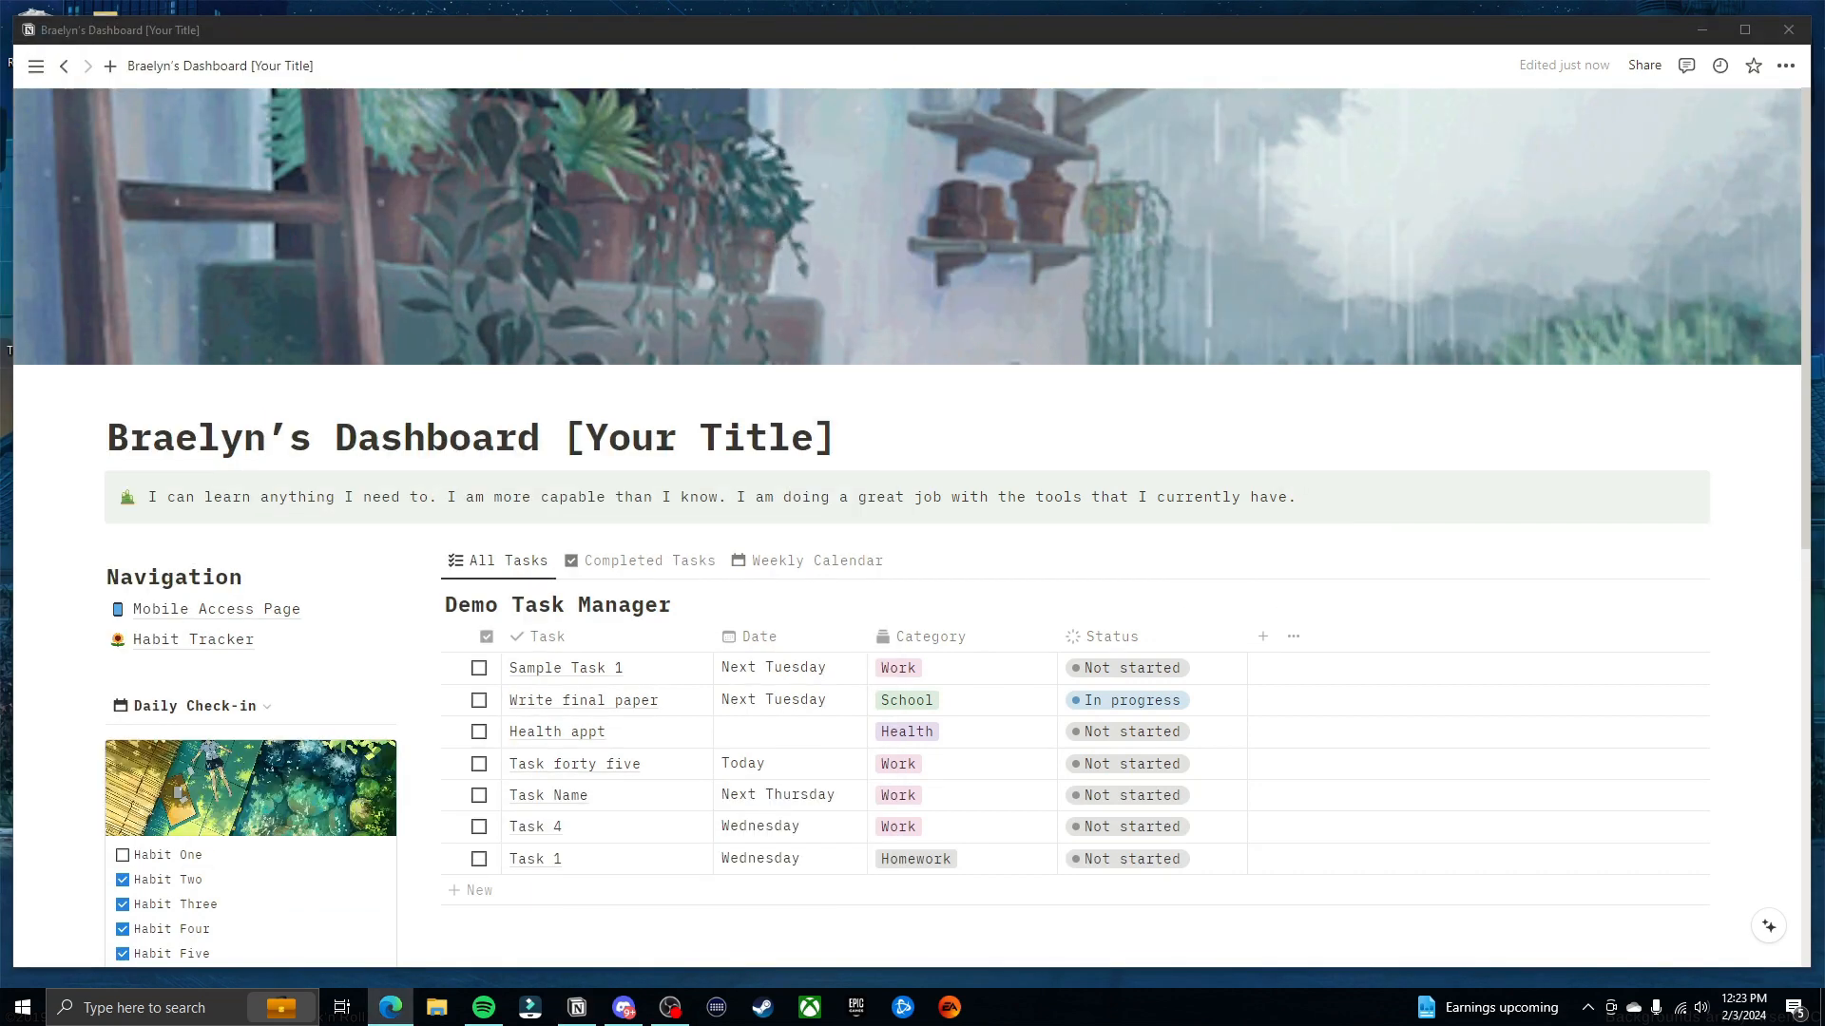